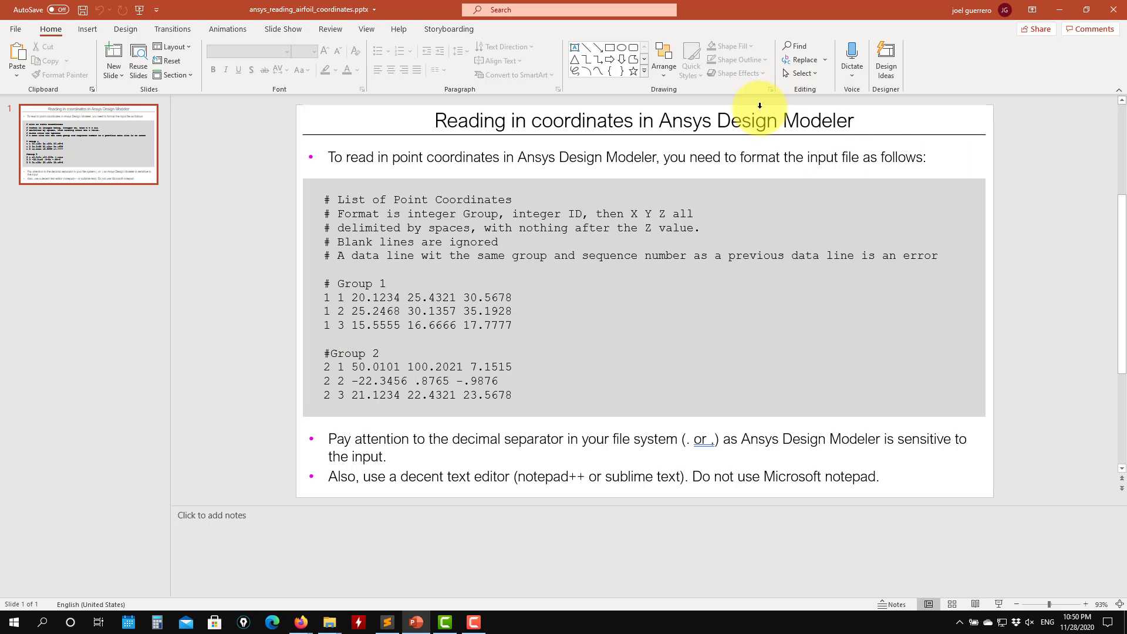
Minimize the presentation and launch Workbench 2020 R2 from the ANSYS 2020 R2 Student program group.
{"action": "left_click", "coordinate": [1057, 19]}
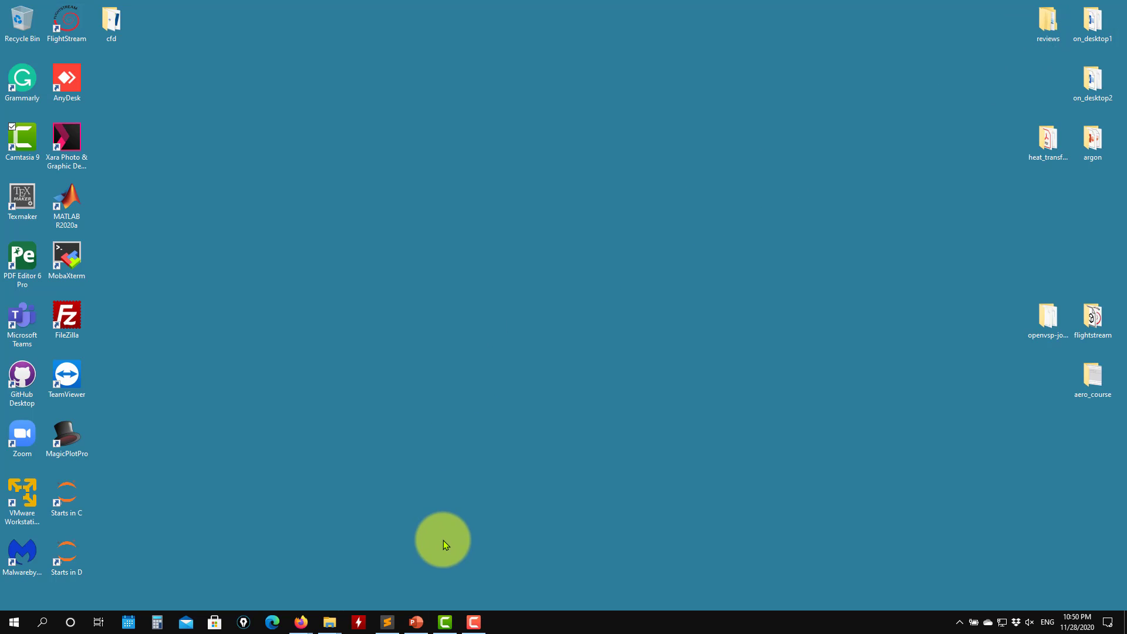
{"action": "mouse_move", "coordinate": [333, 627]}
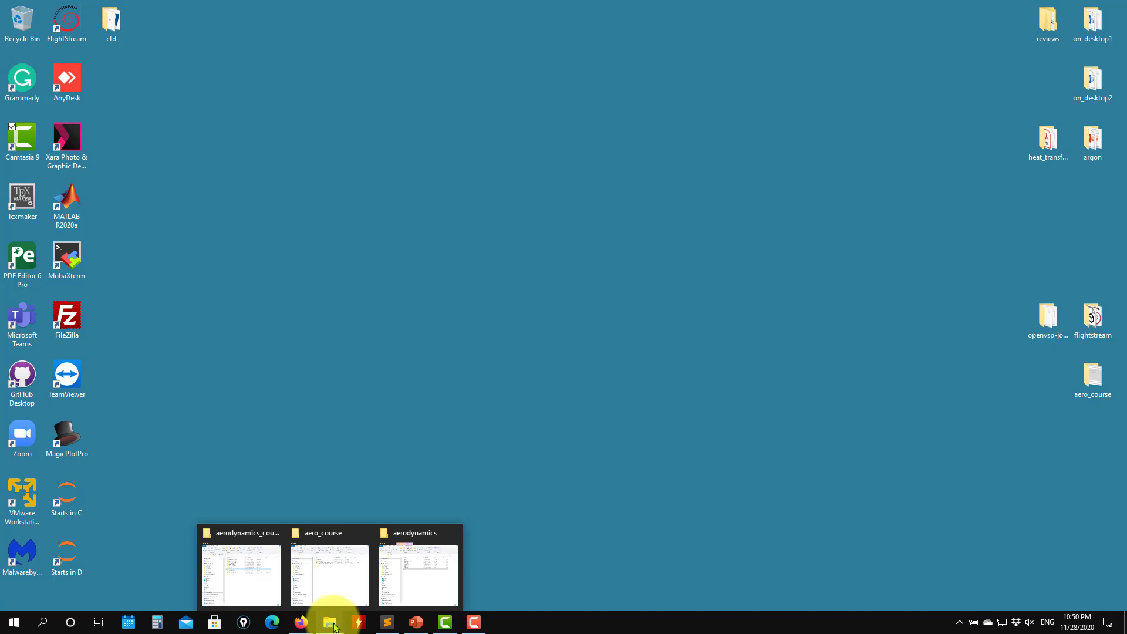
{"action": "left_click", "coordinate": [13, 622]}
{"action": "scroll", "coordinate": [76, 421], "scroll_direction": "up", "scroll_amount": 3}
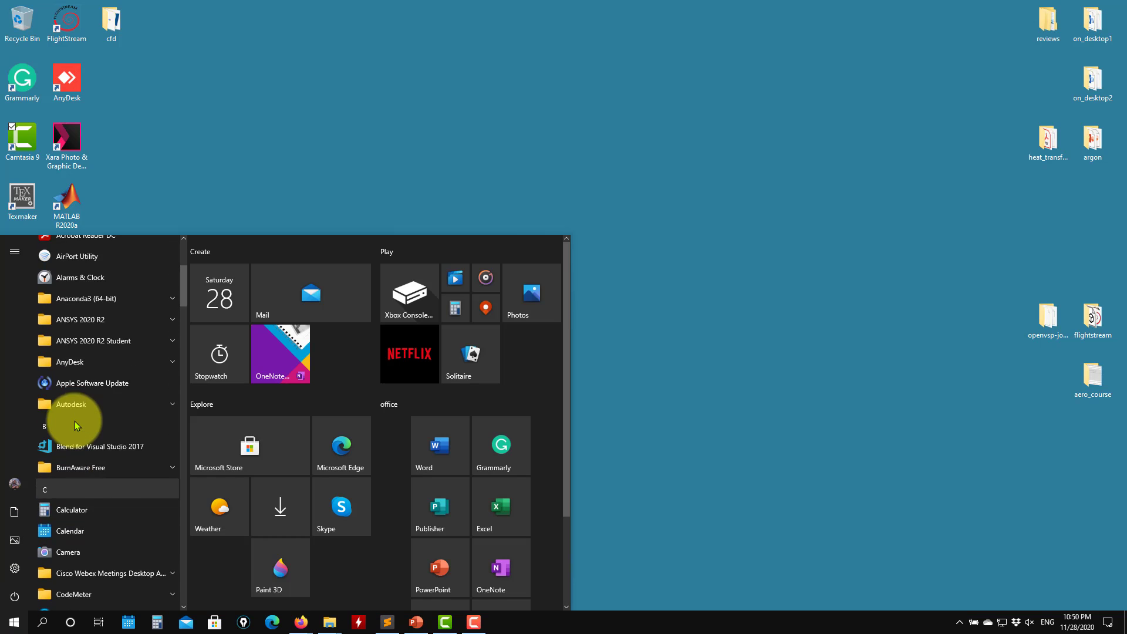
{"action": "left_click", "coordinate": [107, 377]}
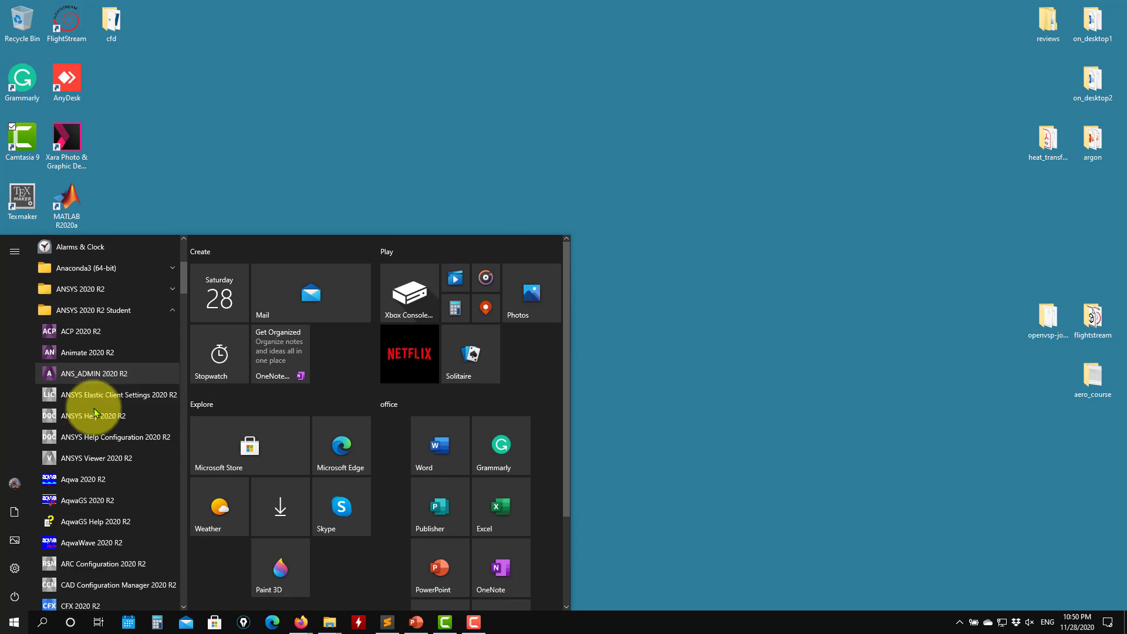
{"action": "scroll", "coordinate": [98, 406], "scroll_direction": "down", "scroll_amount": 5}
{"action": "scroll", "coordinate": [97, 406], "scroll_direction": "down", "scroll_amount": 5}
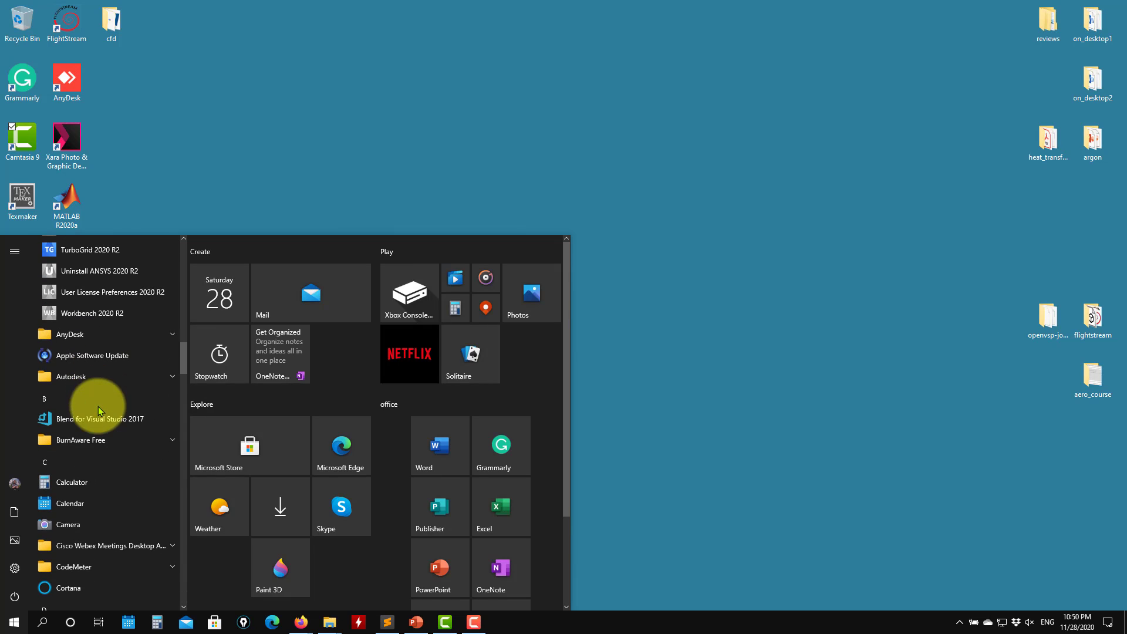
{"action": "left_click", "coordinate": [100, 312]}
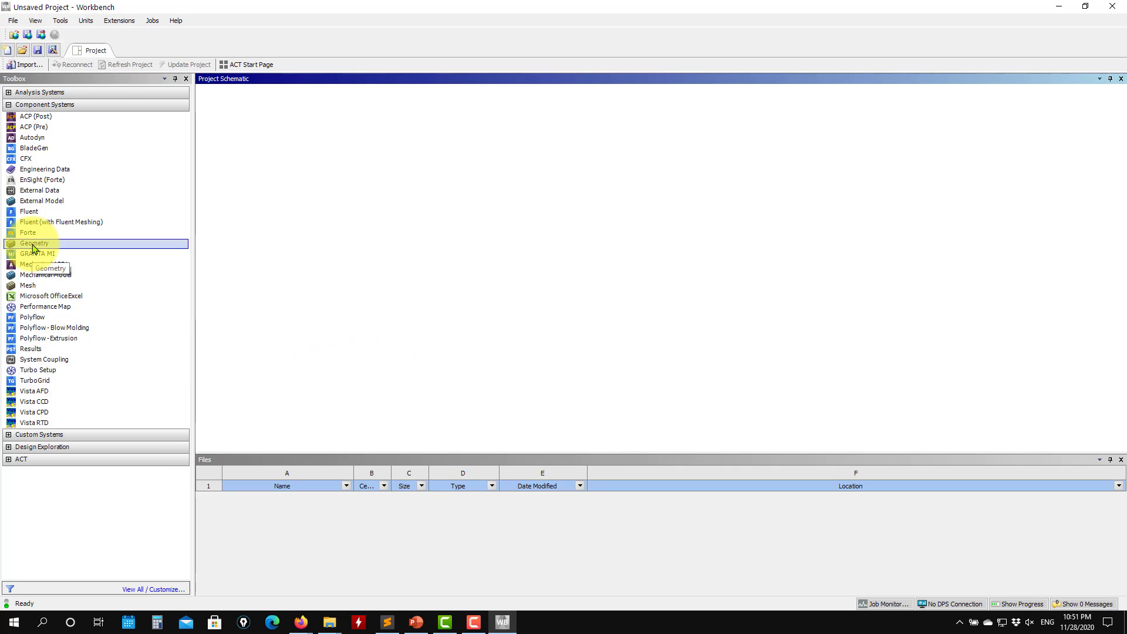
Add a Geometry component system to the project schematic and open its geometry cell as a new DesignModeler geometry.
{"action": "left_click_drag", "start_coordinate": [36, 247], "coordinate": [275, 147]}
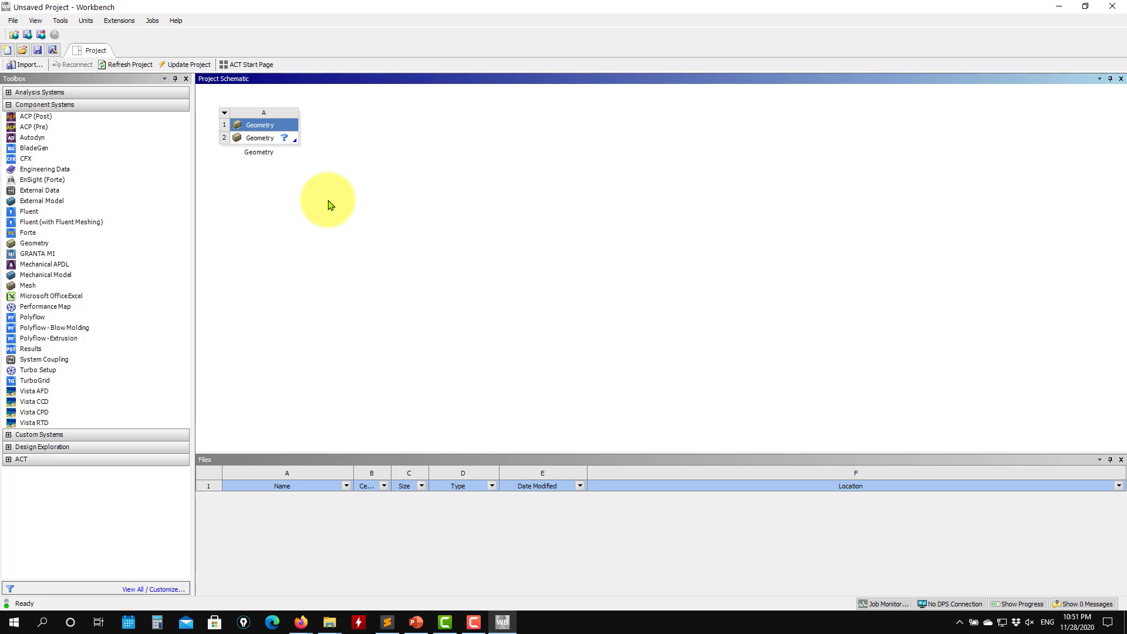
{"action": "right_click", "coordinate": [278, 143]}
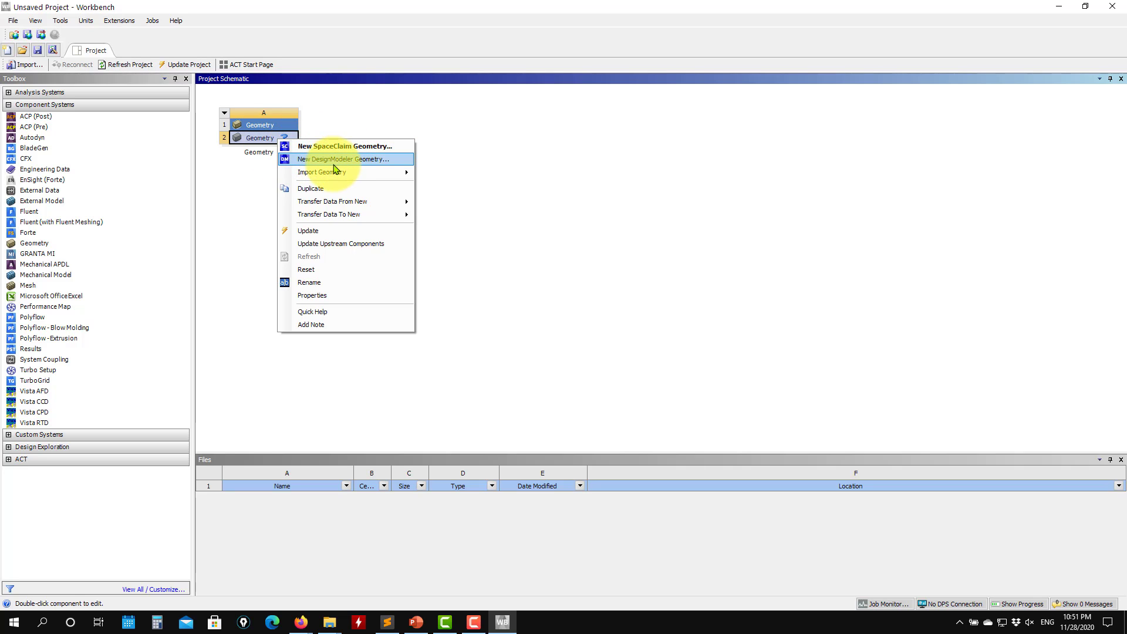
{"action": "left_click", "coordinate": [334, 164]}
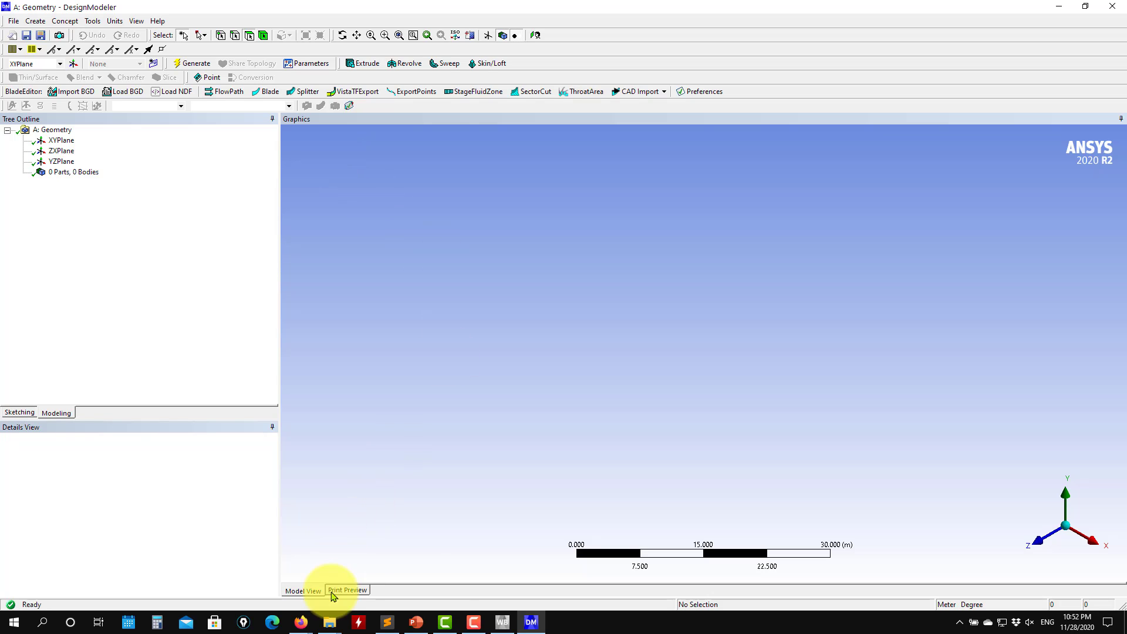
In File Explorer, open the naca0012 folder under aero_course, example1, airfoil_data.
{"action": "left_click", "coordinate": [330, 623]}
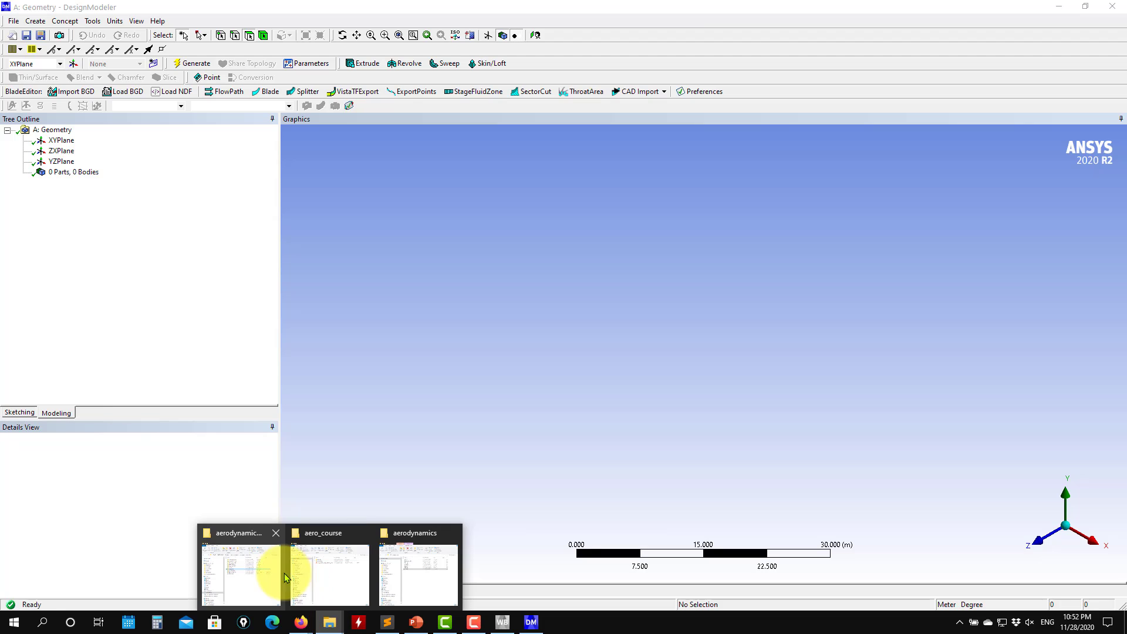
{"action": "mouse_move", "coordinate": [266, 579]}
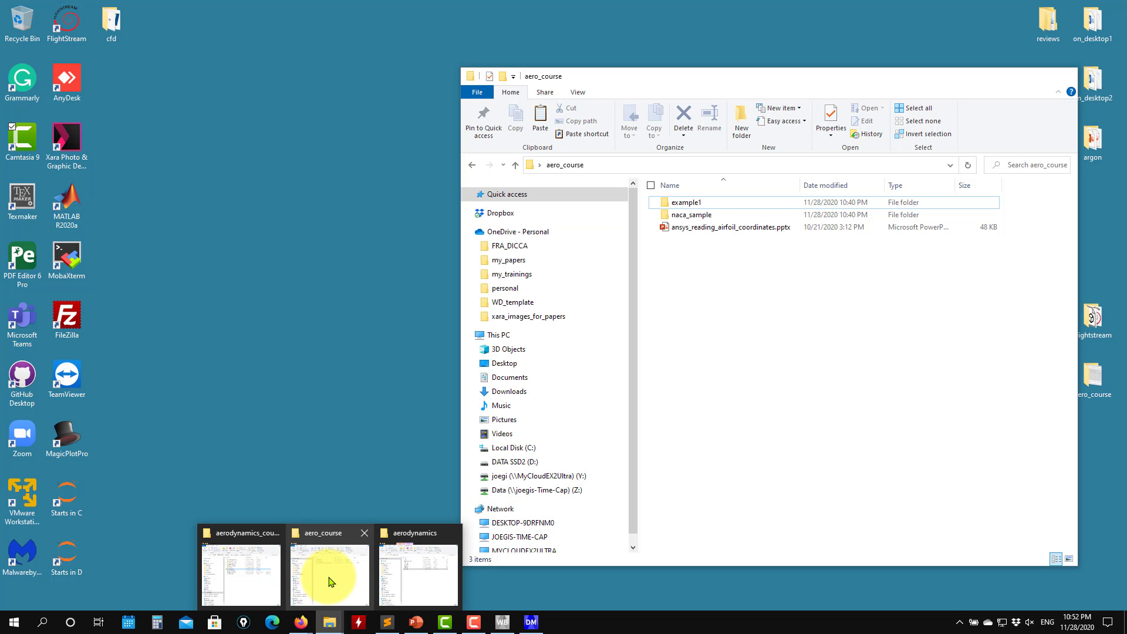
{"action": "left_click", "coordinate": [327, 578]}
{"action": "double_click", "coordinate": [699, 207]}
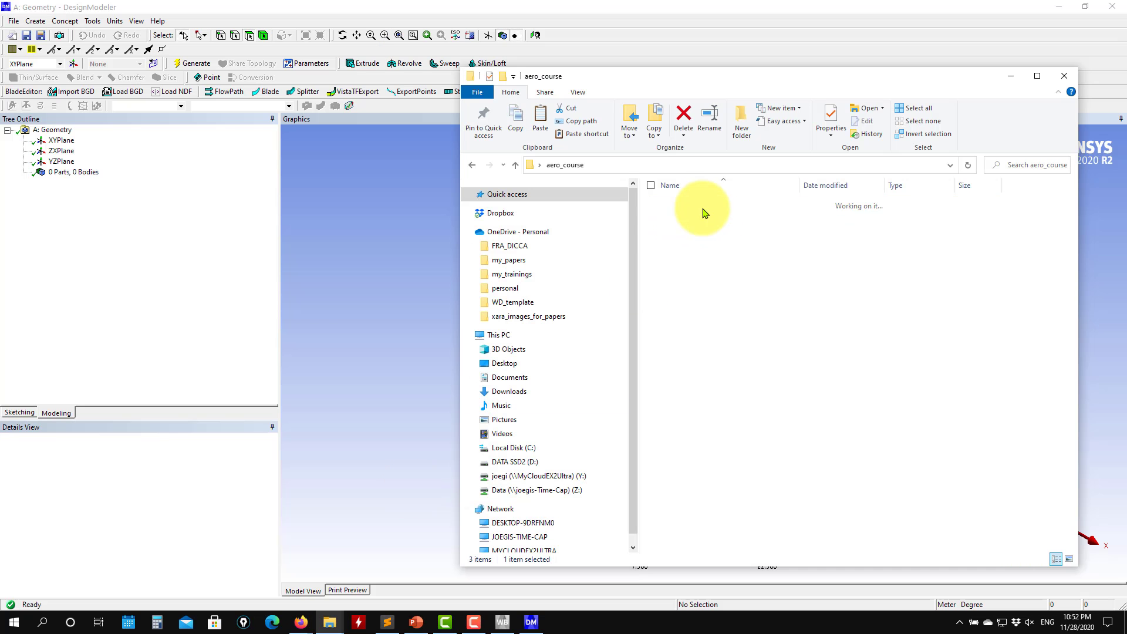
{"action": "double_click", "coordinate": [700, 206]}
{"action": "double_click", "coordinate": [687, 215]}
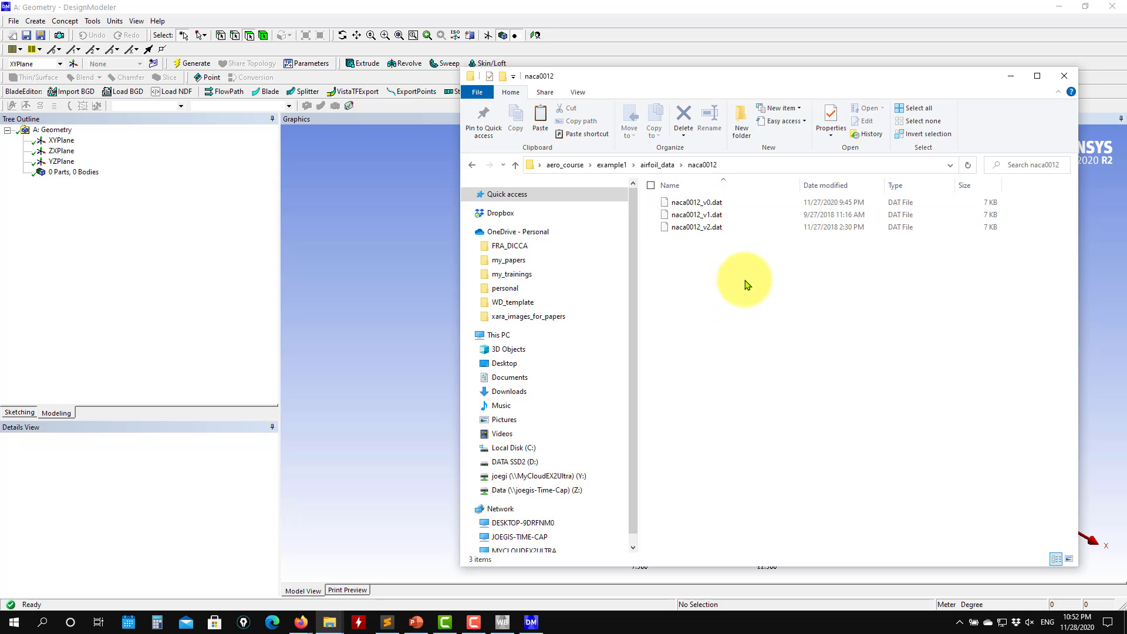
Open naca0012_v0.dat, naca0012_v1.dat and naca0012_v2.dat together in Sublime Text.
{"action": "right_click", "coordinate": [709, 204]}
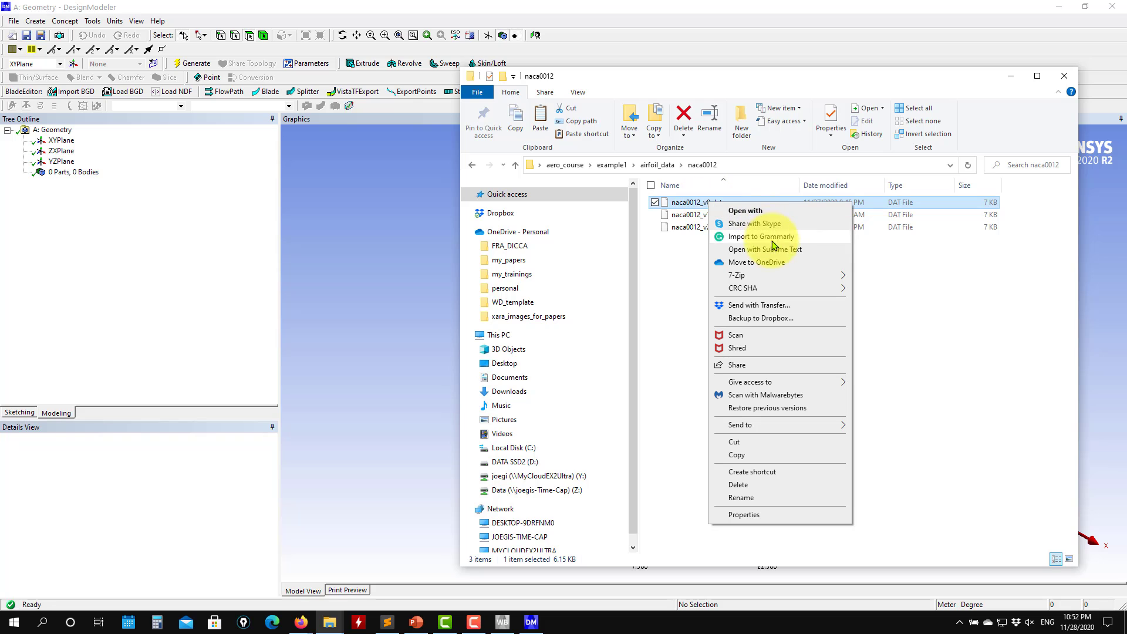
{"action": "left_click", "coordinate": [763, 249]}
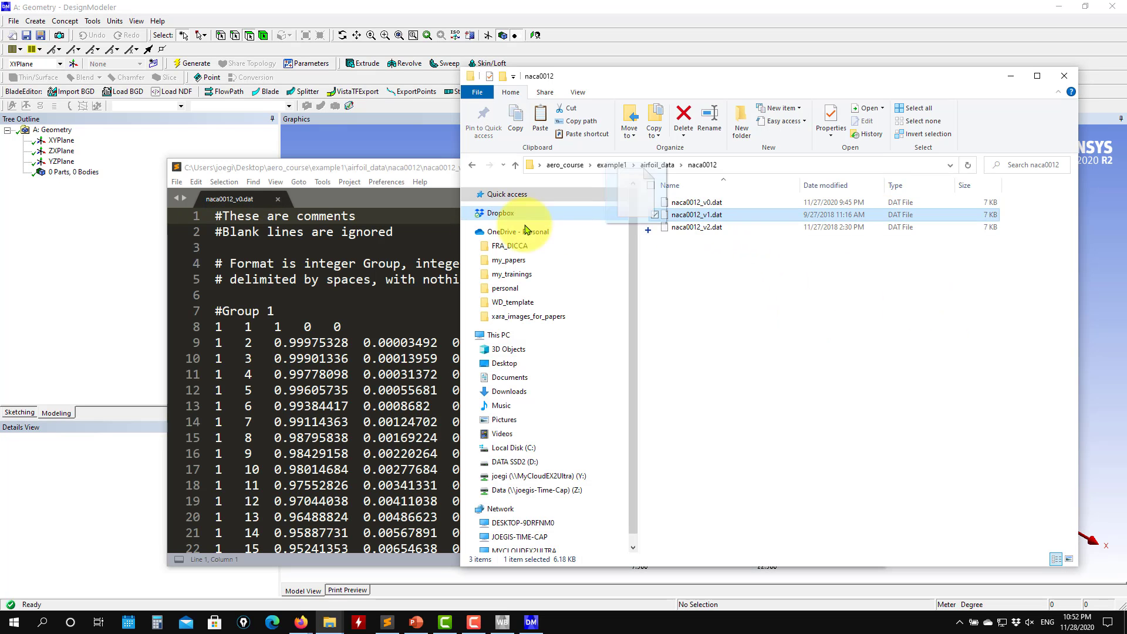
{"action": "left_click", "coordinate": [653, 227]}
{"action": "left_click_drag", "start_coordinate": [650, 228], "coordinate": [326, 352]}
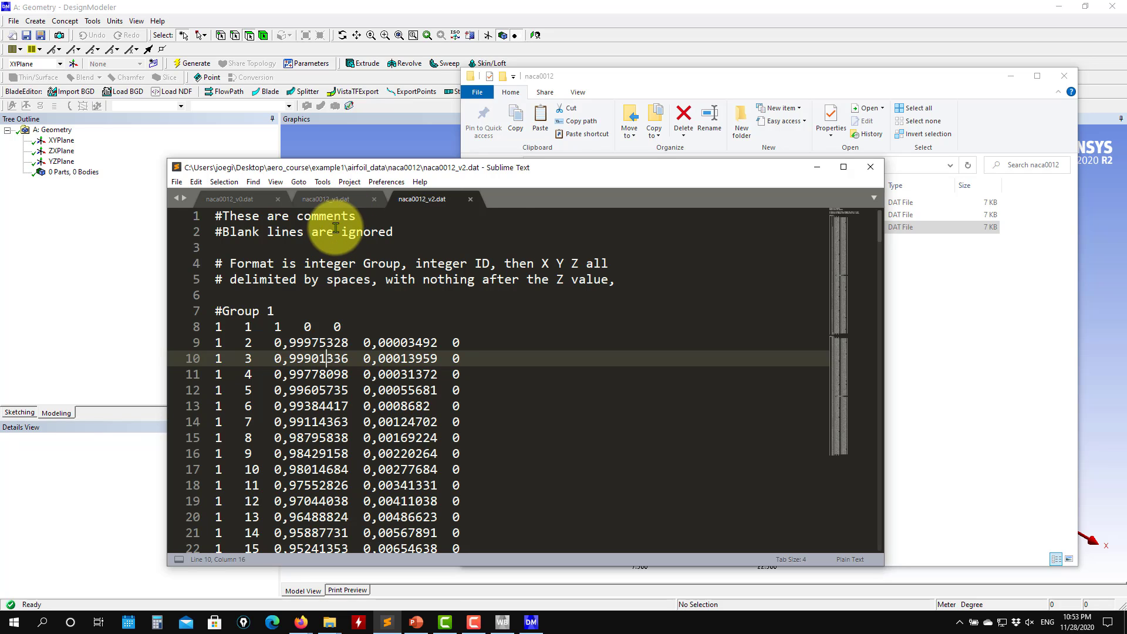
Compare the decimal separators of the coordinates in naca0012_v2.dat and naca0012_v1.dat, and minimize the file browser.
{"action": "left_click_drag", "start_coordinate": [501, 178], "coordinate": [423, 177]}
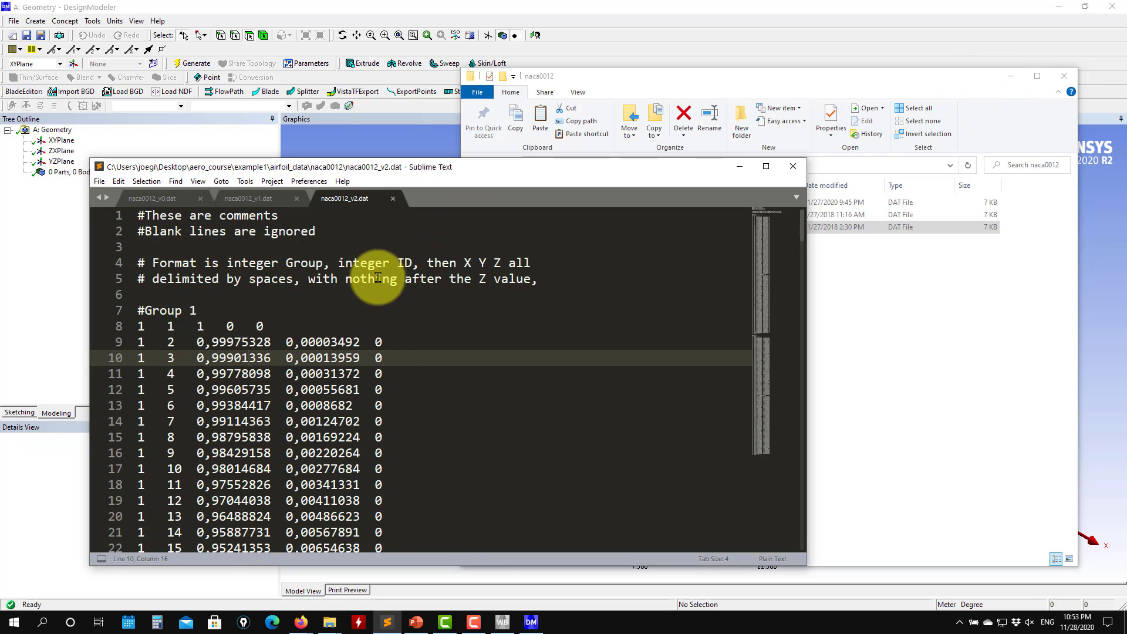
{"action": "left_click_drag", "start_coordinate": [212, 344], "coordinate": [205, 345]}
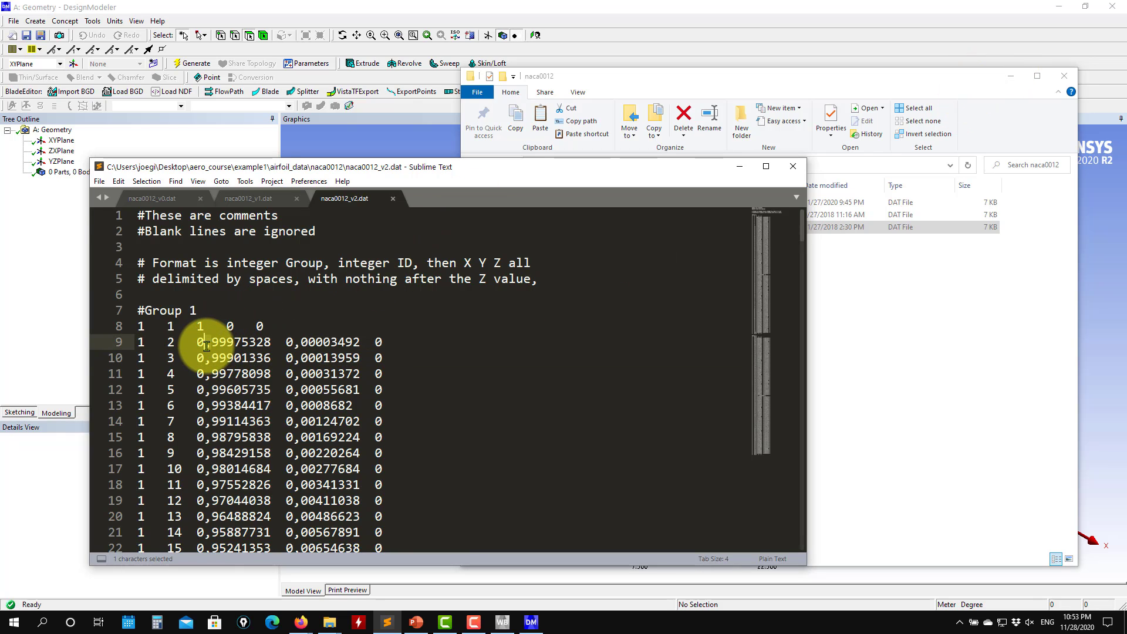
{"action": "left_click", "coordinate": [271, 200]}
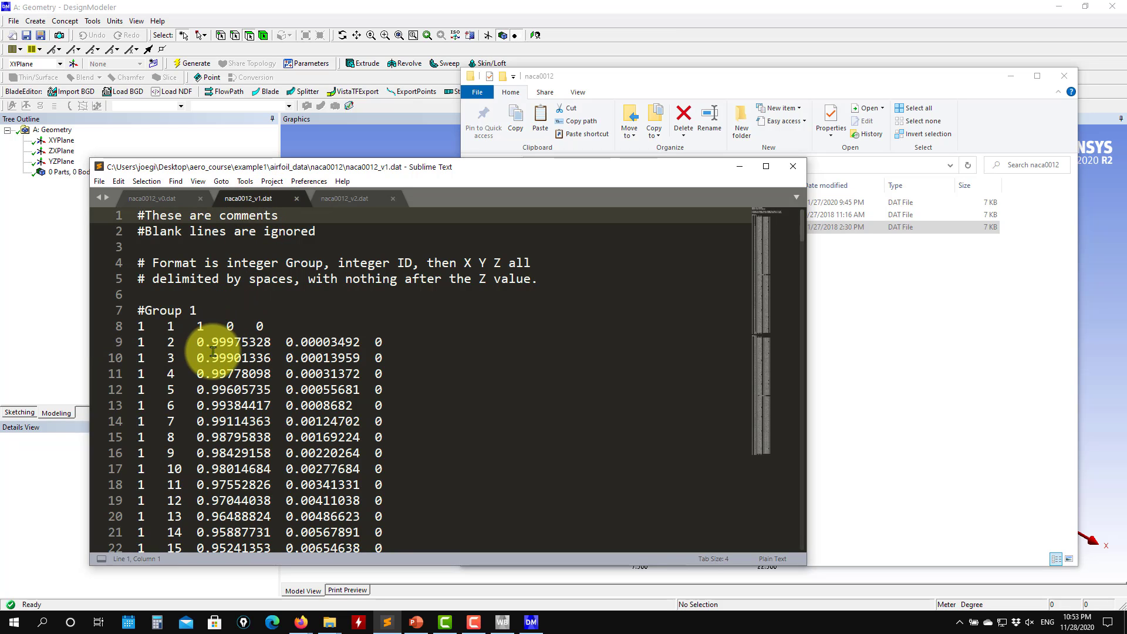
{"action": "left_click_drag", "start_coordinate": [212, 345], "coordinate": [207, 347]}
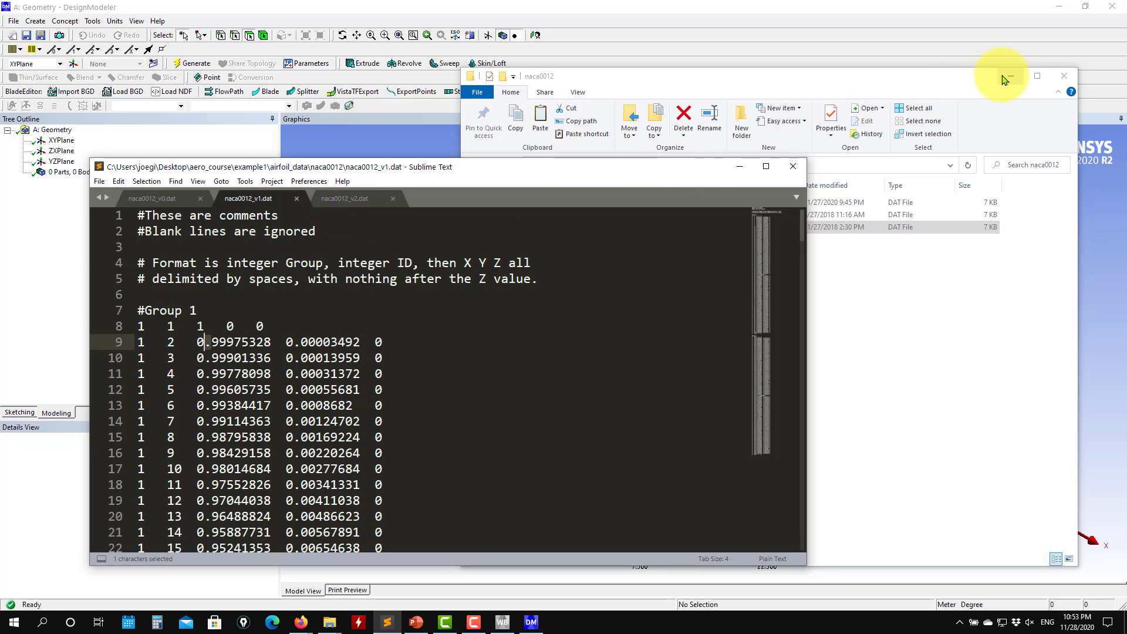
{"action": "left_click", "coordinate": [1011, 75]}
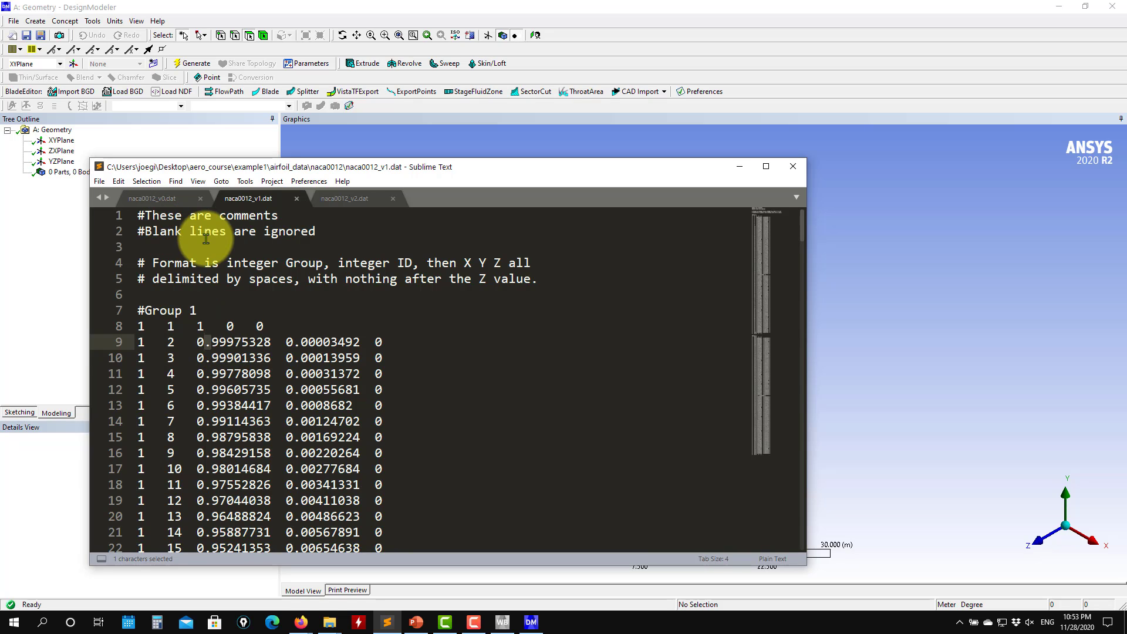
Examine the comment header and the # comment markers in naca0012_v1.dat, and compare the file with naca0012_v0.dat.
{"action": "left_click", "coordinate": [535, 295]}
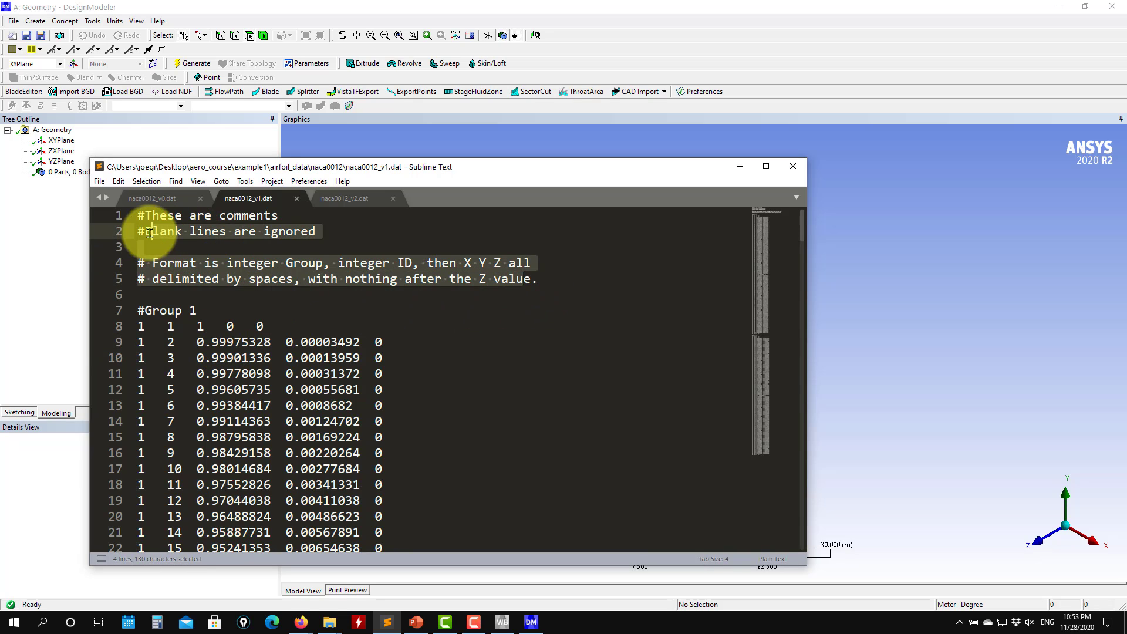
{"action": "left_click_drag", "start_coordinate": [146, 215], "coordinate": [134, 213]}
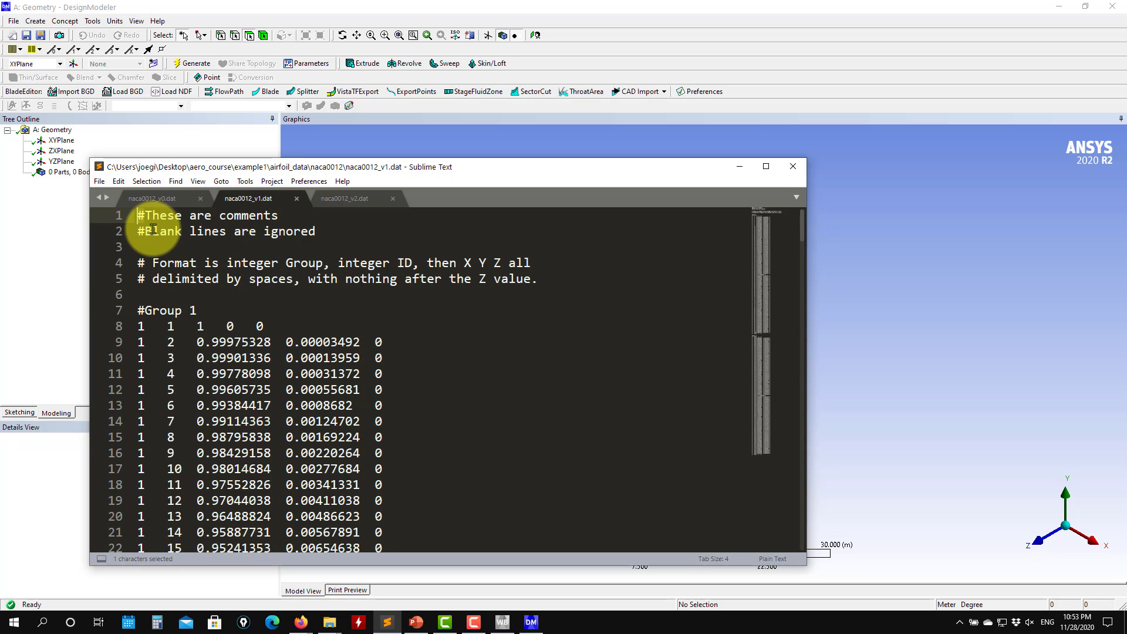
{"action": "left_click", "coordinate": [160, 198]}
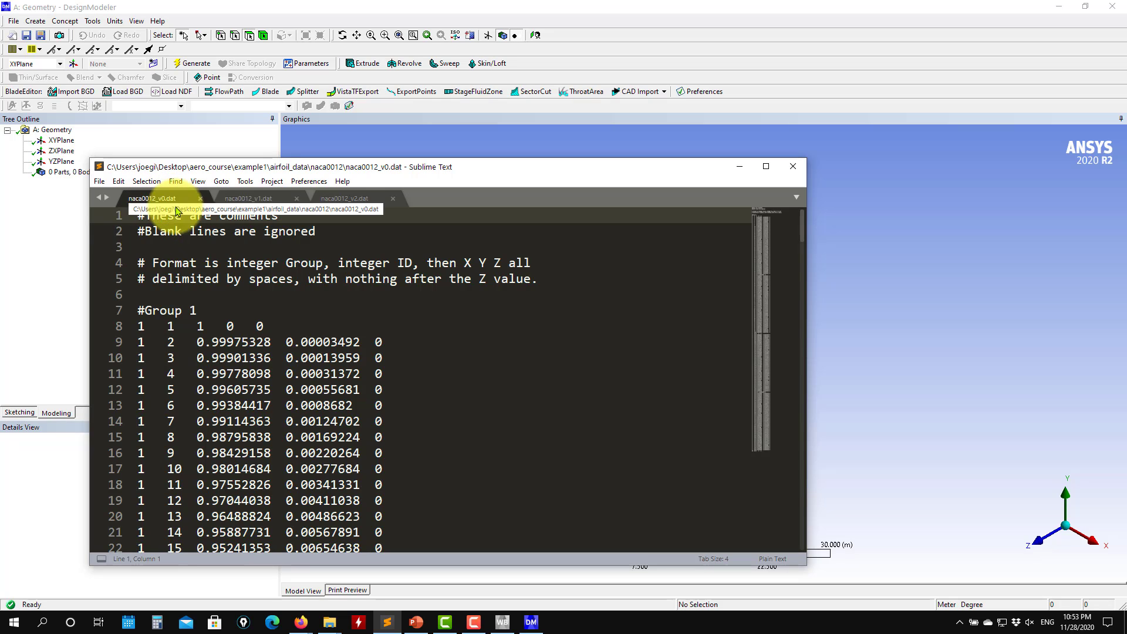
{"action": "left_click", "coordinate": [253, 198]}
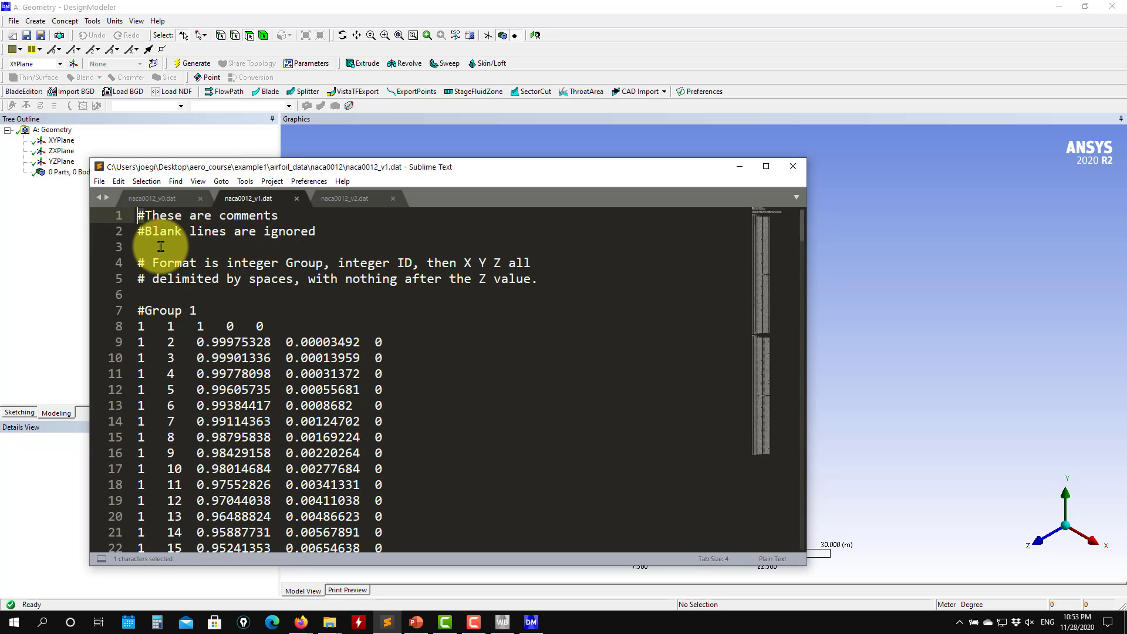
{"action": "scroll", "coordinate": [226, 241], "scroll_direction": "down", "scroll_amount": 3}
{"action": "scroll", "coordinate": [226, 242], "scroll_direction": "up", "scroll_amount": 3}
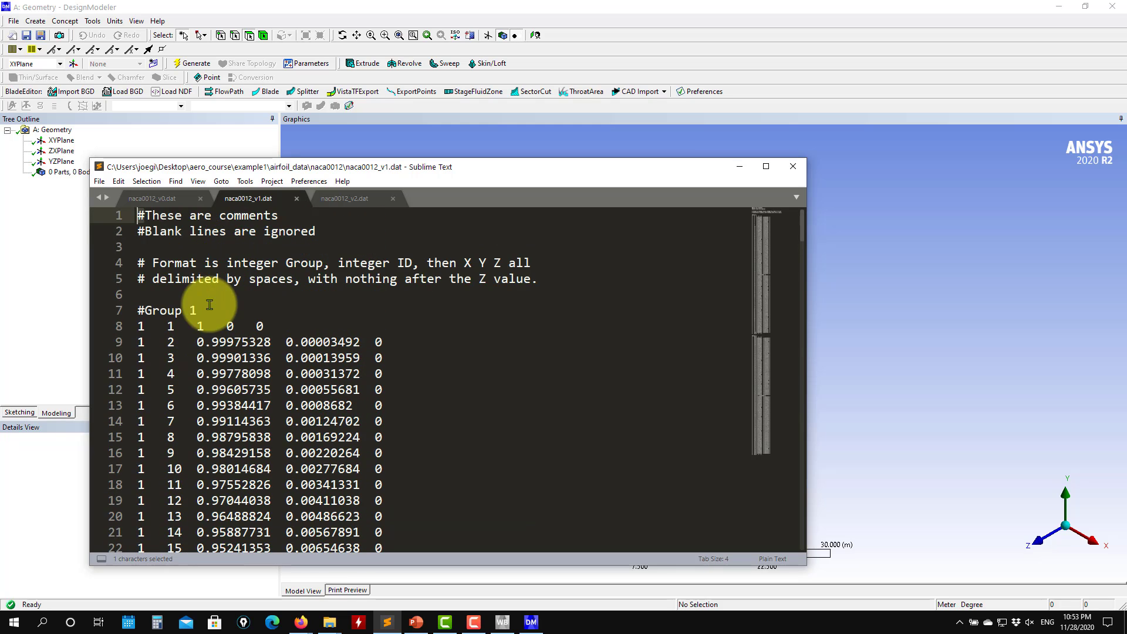
Examine naca0012_v0.dat's structure: the Group 1 heading, the first point line and the commented-out last point at the file's end.
{"action": "left_click", "coordinate": [171, 198]}
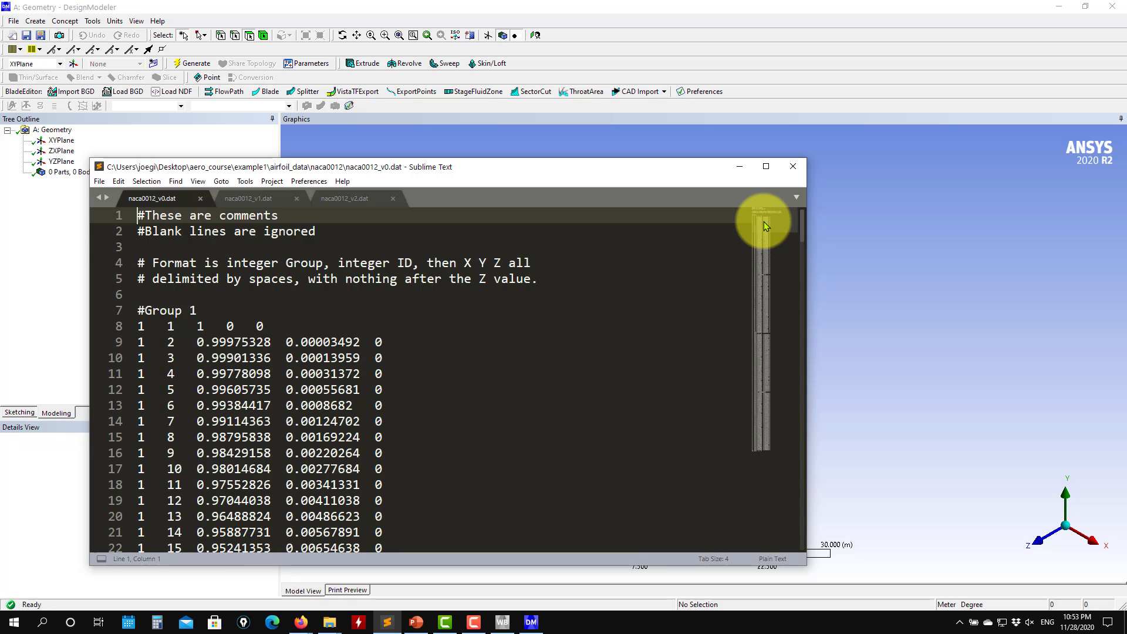
{"action": "left_click_drag", "start_coordinate": [763, 221], "coordinate": [766, 237]}
{"action": "scroll", "coordinate": [764, 238], "scroll_direction": "down", "scroll_amount": 2}
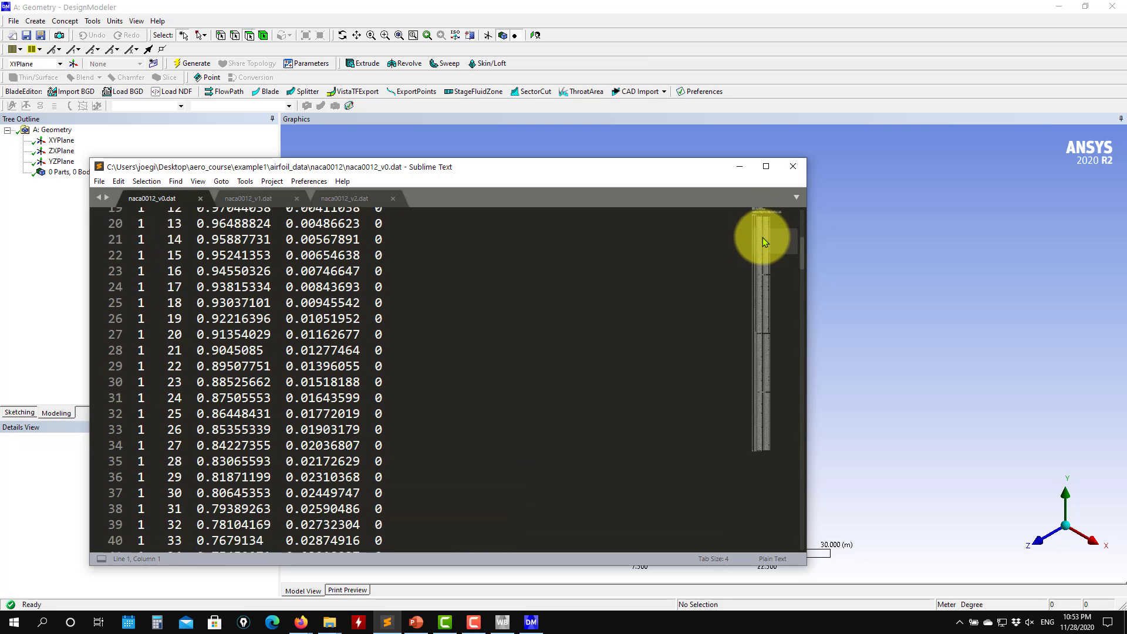
{"action": "scroll", "coordinate": [763, 237], "scroll_direction": "up", "scroll_amount": 4}
{"action": "left_click", "coordinate": [200, 223]}
{"action": "key", "text": "shift+Home"}
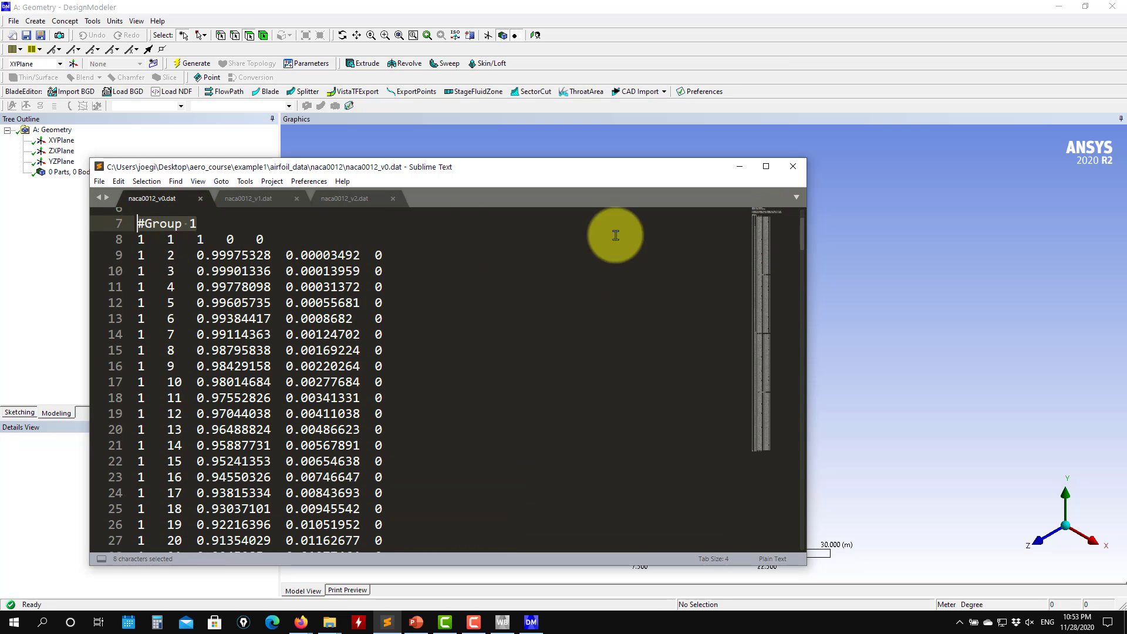
{"action": "left_click_drag", "start_coordinate": [783, 217], "coordinate": [759, 217]}
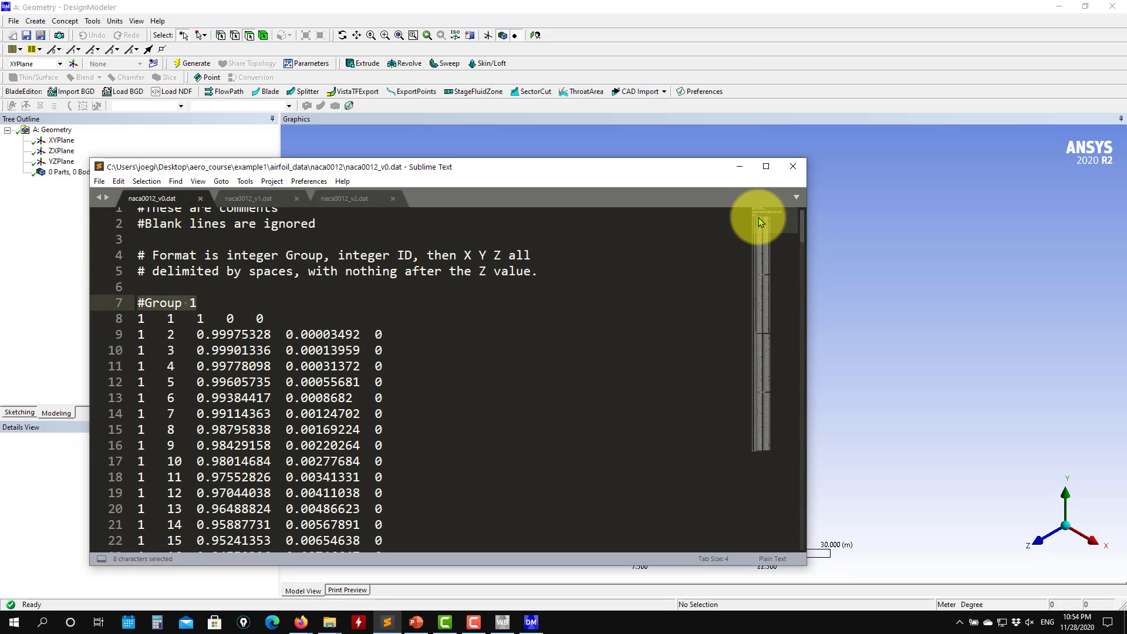
{"action": "mouse_move", "coordinate": [264, 320]}
{"action": "left_mouse_down"}
{"action": "mouse_move", "coordinate": [153, 325]}
{"action": "mouse_move", "coordinate": [258, 325]}
{"action": "left_mouse_up"}
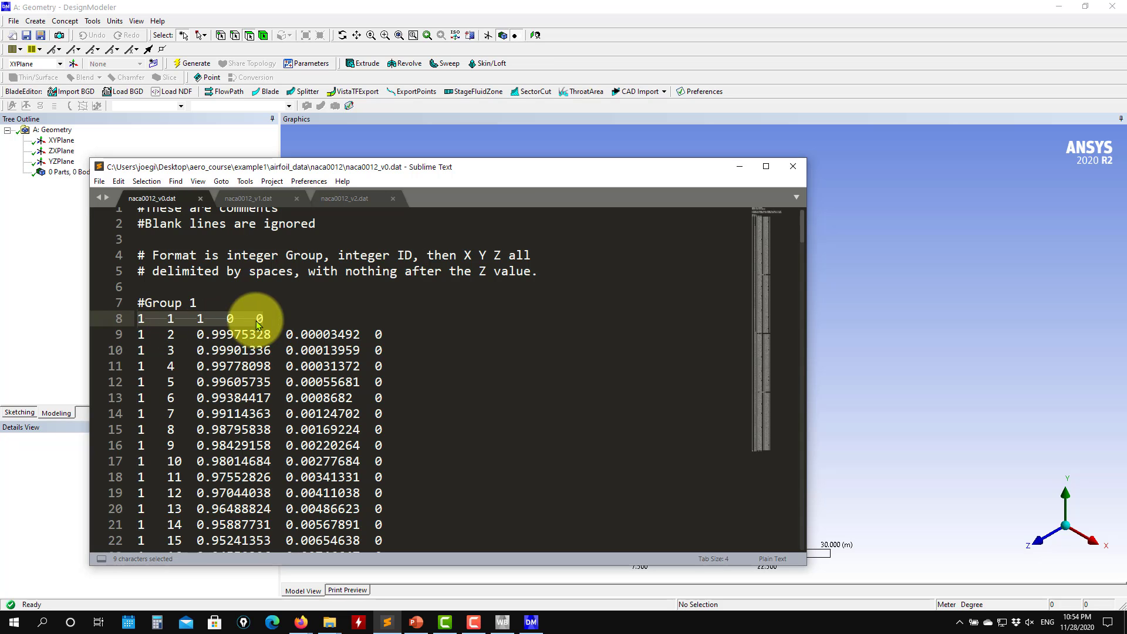
{"action": "left_click_drag", "start_coordinate": [755, 238], "coordinate": [770, 450]}
{"action": "left_click_drag", "start_coordinate": [264, 359], "coordinate": [134, 358]}
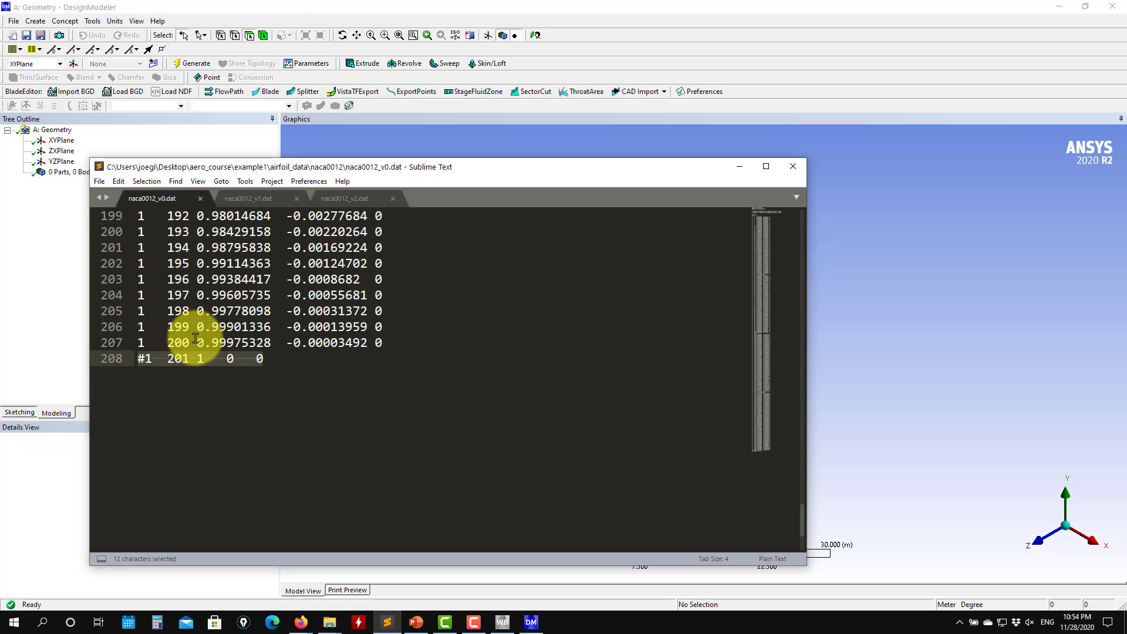
{"action": "left_click_drag", "start_coordinate": [780, 449], "coordinate": [790, 211]}
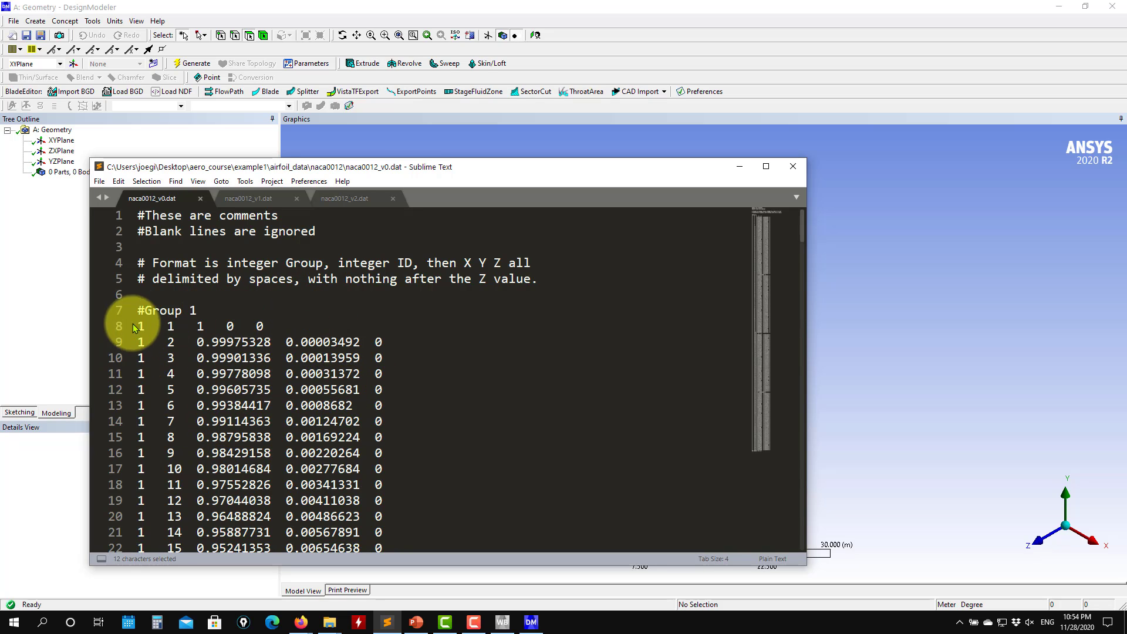
Examine how naca0012_v1.dat divides its points into Group 1 and Group 2, including the point lines where the groups meet.
{"action": "left_click", "coordinate": [251, 199]}
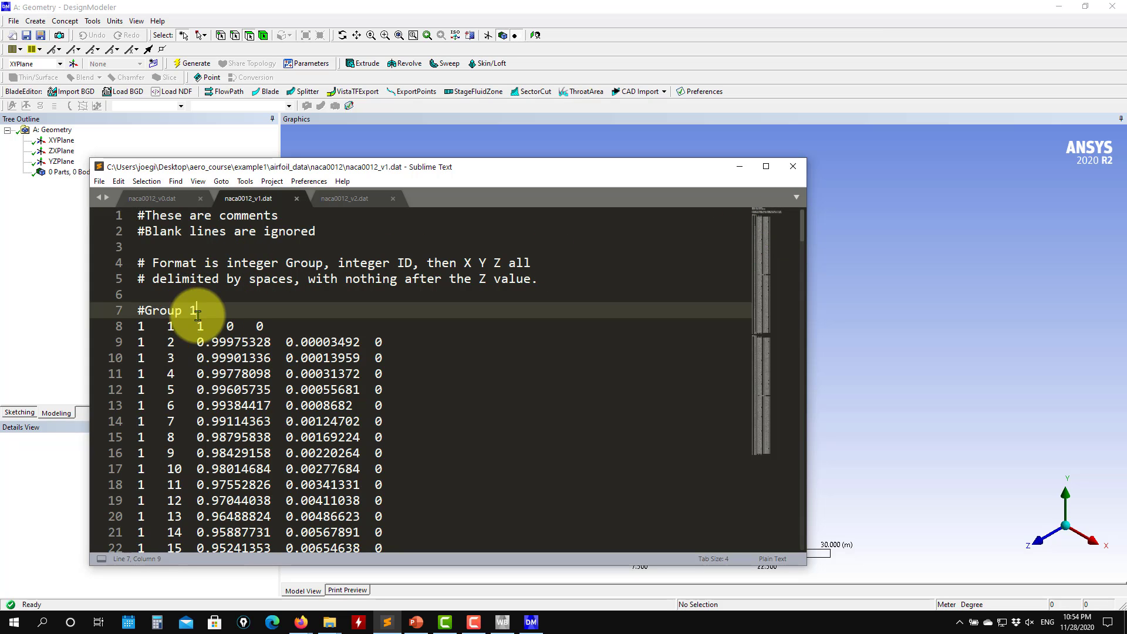
{"action": "left_click_drag", "start_coordinate": [198, 310], "coordinate": [138, 310]}
{"action": "scroll", "coordinate": [781, 229], "scroll_direction": "down", "scroll_amount": 6}
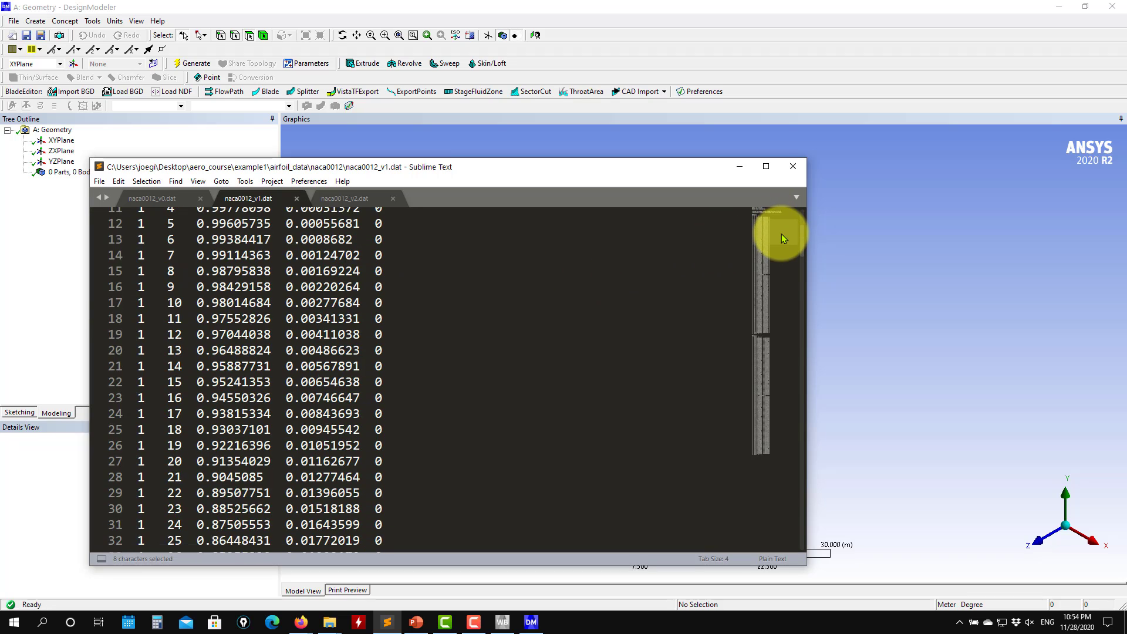
{"action": "left_click_drag", "start_coordinate": [784, 242], "coordinate": [778, 344]}
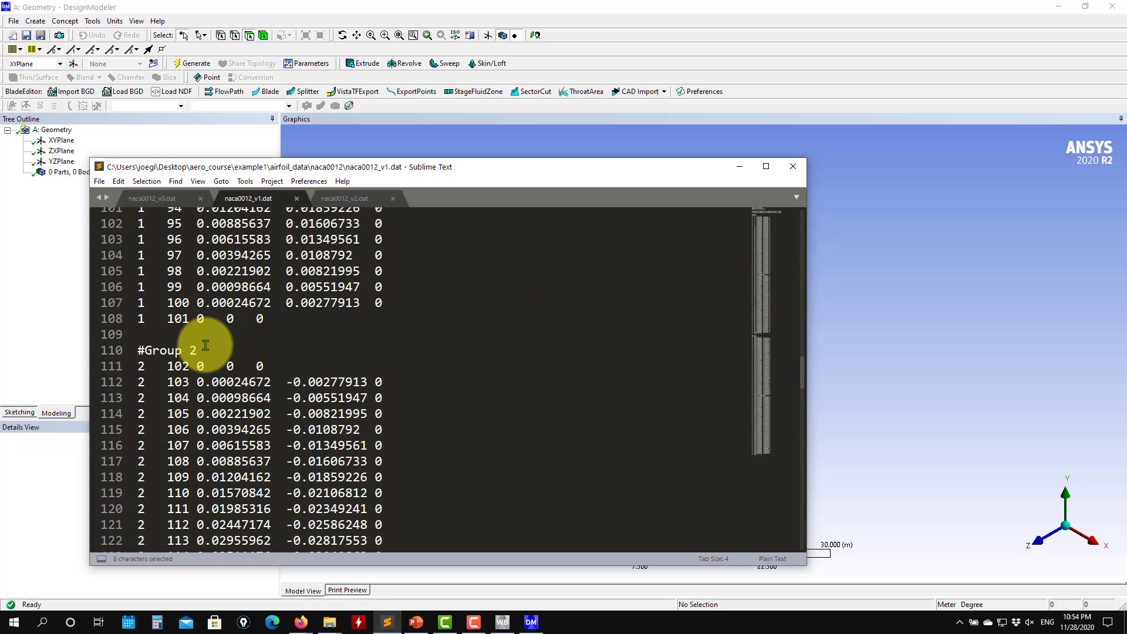
{"action": "left_click_drag", "start_coordinate": [196, 350], "coordinate": [125, 368]}
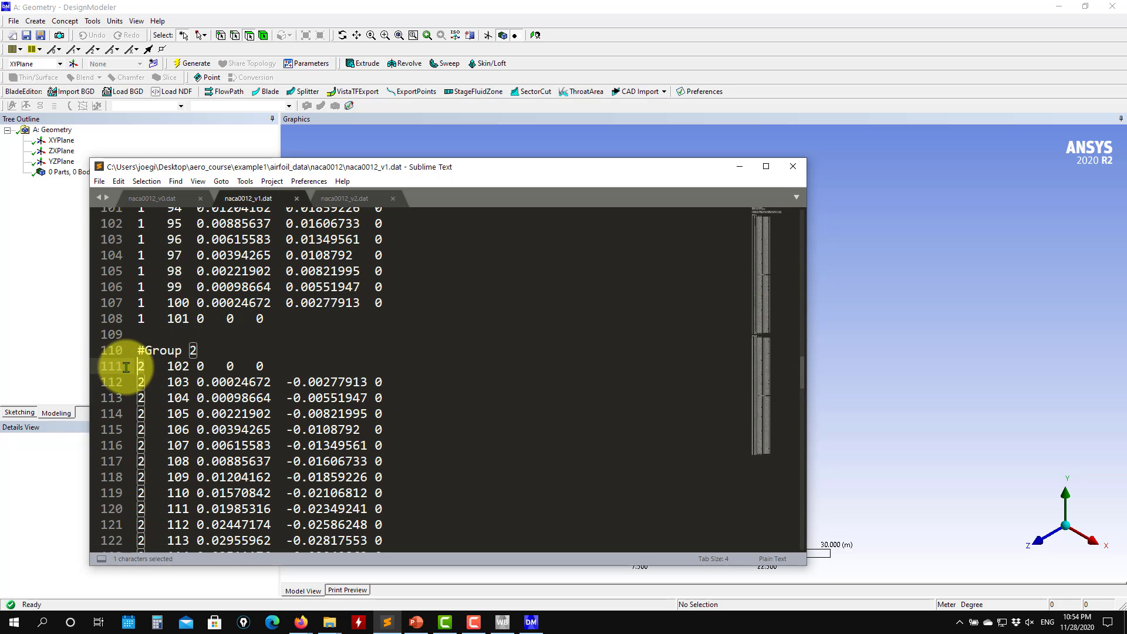
{"action": "left_click", "coordinate": [329, 366]}
{"action": "scroll", "coordinate": [774, 347], "scroll_direction": "down", "scroll_amount": 2}
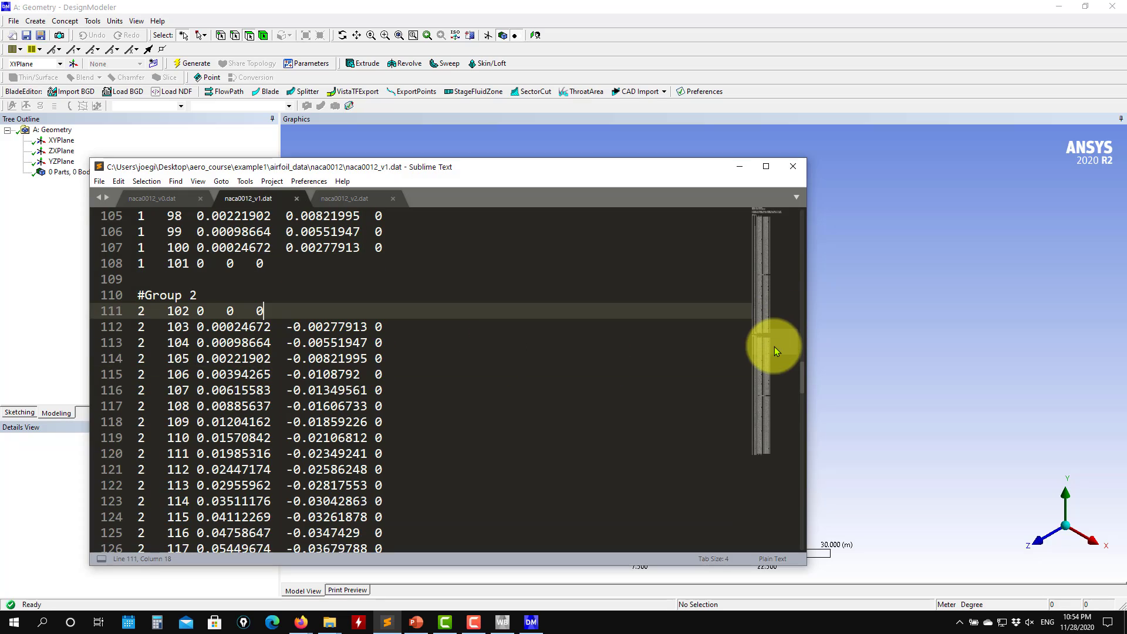
Check the last point line at the end of naca0012_v1.dat, return to the file's start and minimize the text editor.
{"action": "left_click_drag", "start_coordinate": [775, 347], "coordinate": [748, 462]}
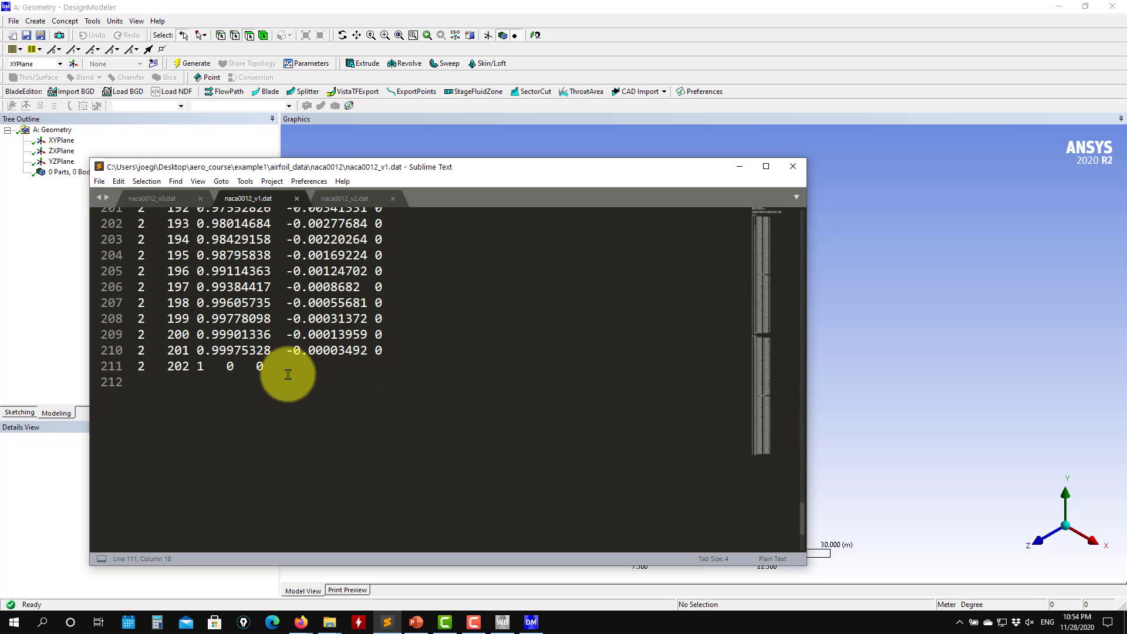
{"action": "left_click_drag", "start_coordinate": [271, 367], "coordinate": [125, 362]}
{"action": "left_click_drag", "start_coordinate": [781, 458], "coordinate": [802, 221]}
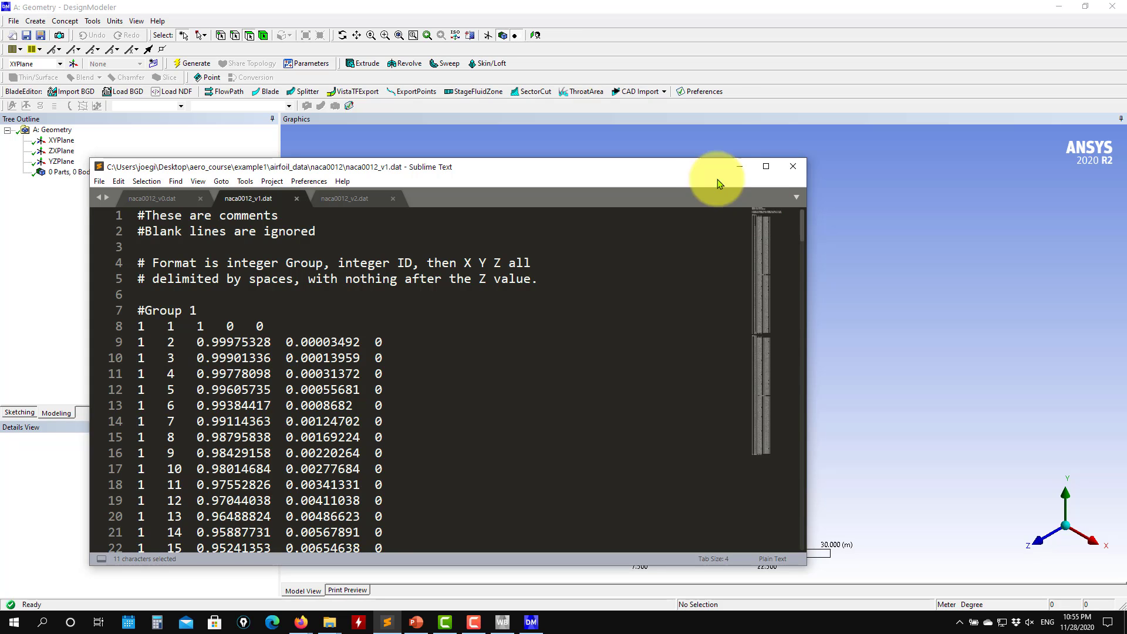
{"action": "left_click", "coordinate": [738, 167]}
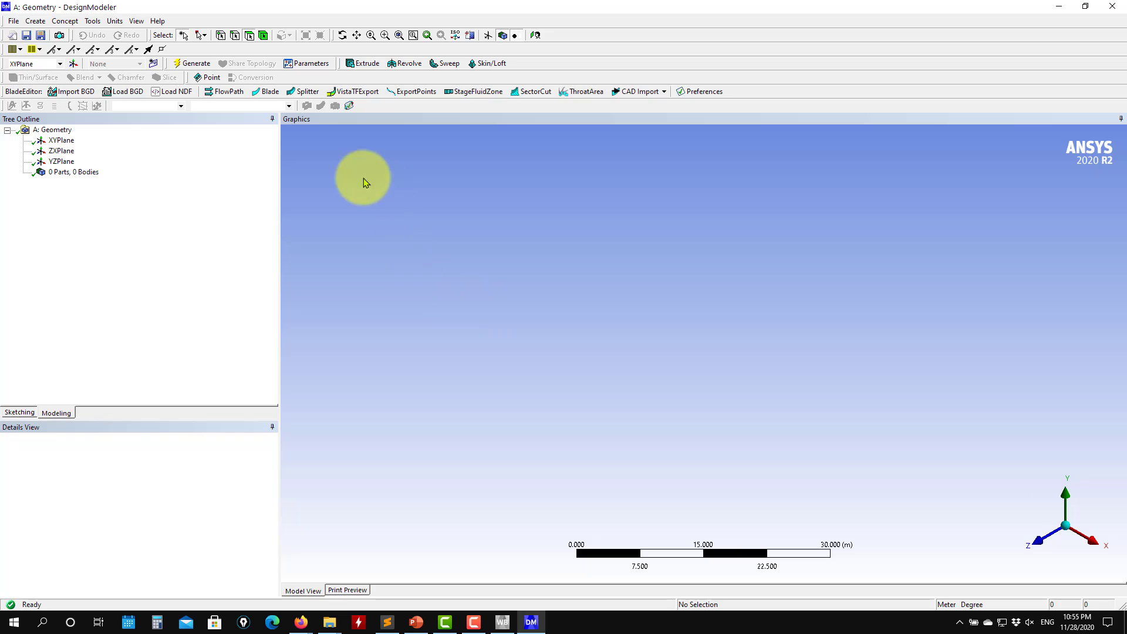
Start a 3D Curve feature with its definition set to From Coordinates File.
{"action": "left_click", "coordinate": [61, 22]}
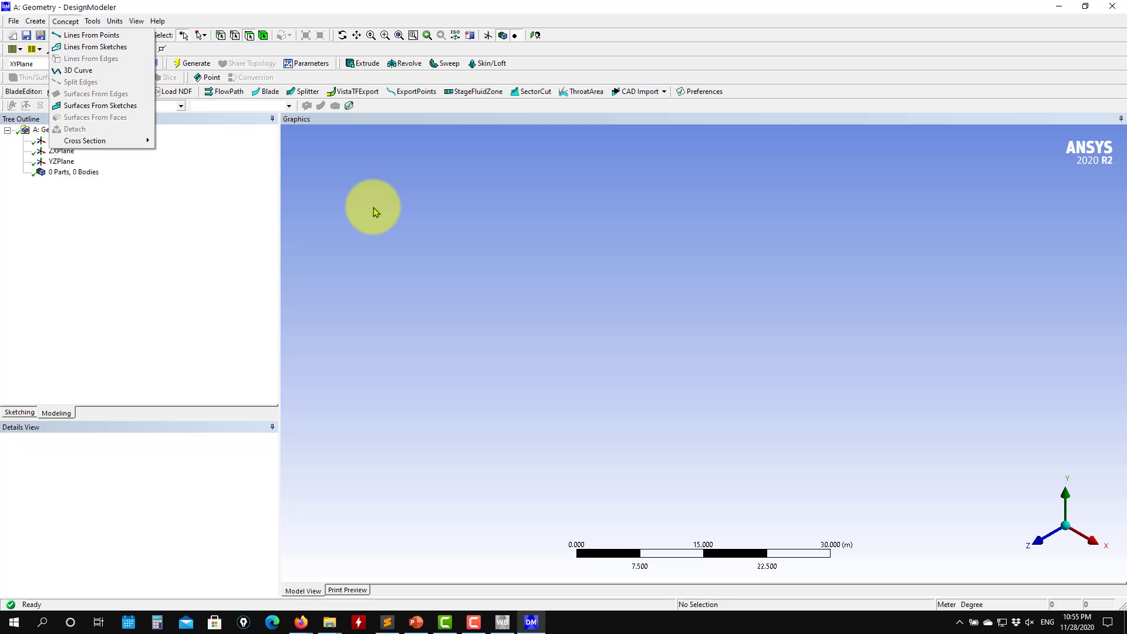
{"action": "left_click", "coordinate": [374, 207]}
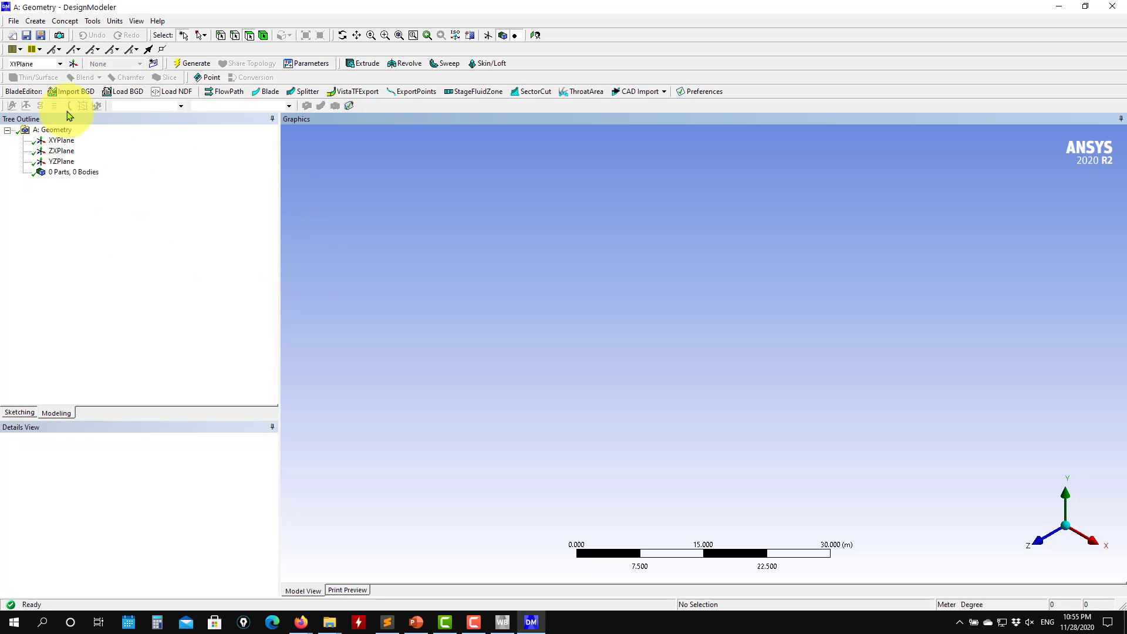
{"action": "left_click", "coordinate": [70, 22]}
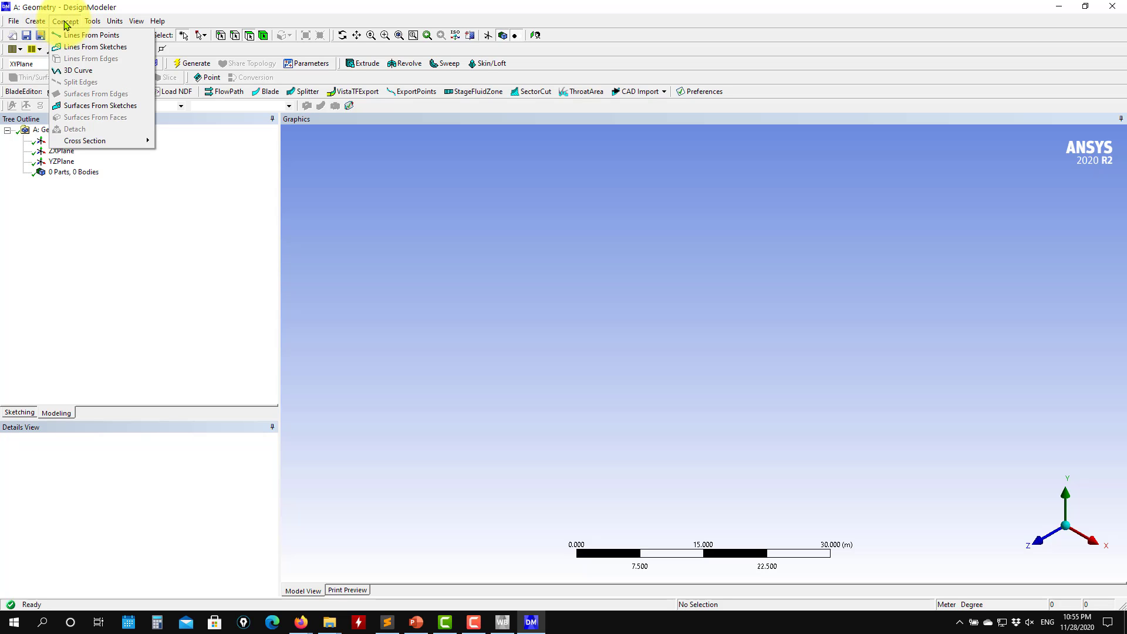
{"action": "left_click", "coordinate": [67, 73]}
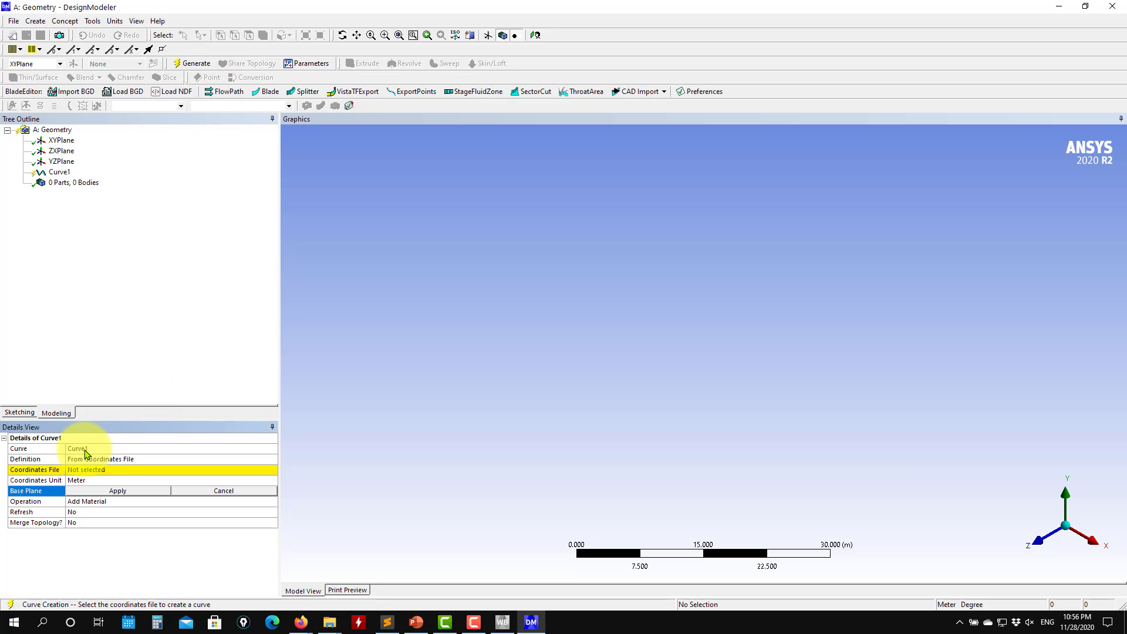
{"action": "left_click", "coordinate": [59, 172]}
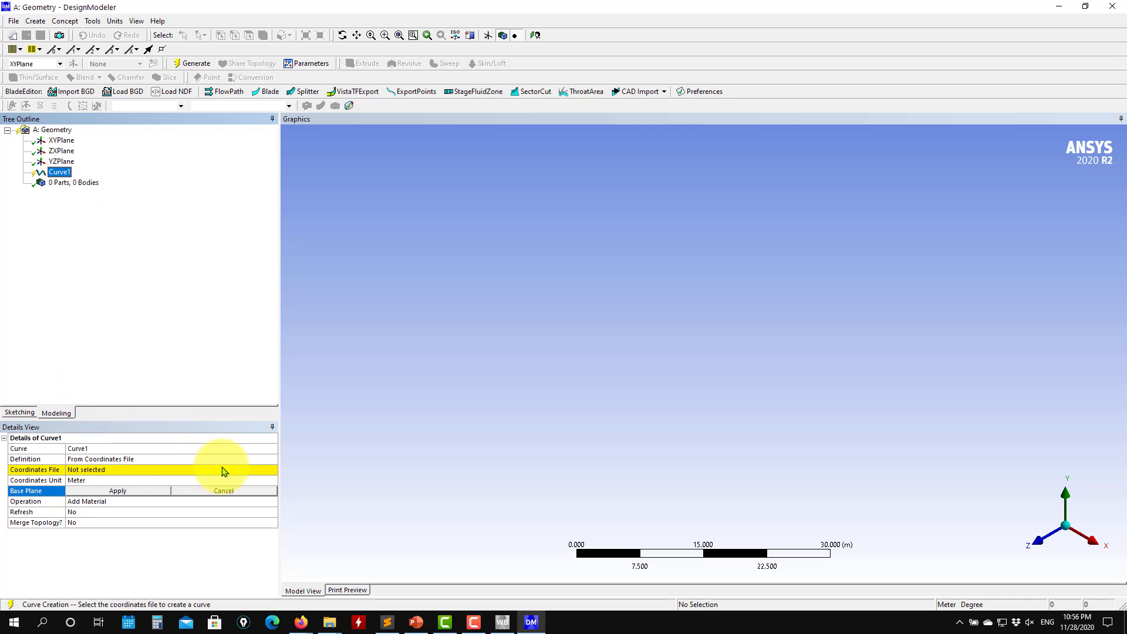
{"action": "left_click", "coordinate": [274, 462]}
{"action": "left_click", "coordinate": [273, 461]}
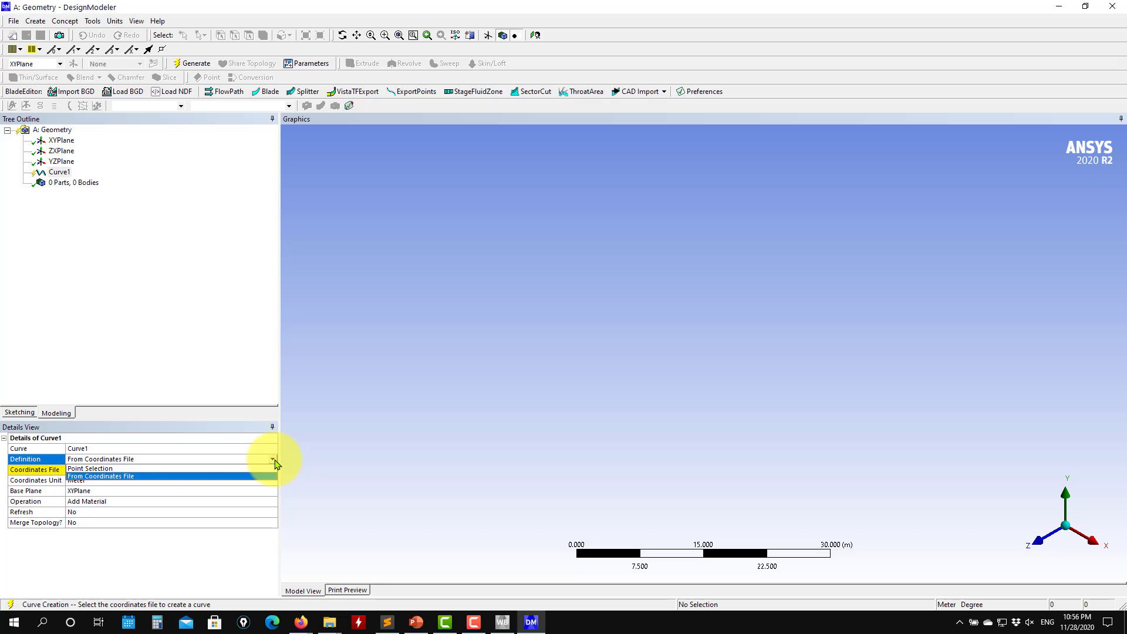
{"action": "left_click", "coordinate": [86, 478]}
Load naca0012_v0.dat from the desktop's aero_course, example1, airfoil_data, naca0012 folder as the curve's coordinates file.
{"action": "left_click", "coordinate": [165, 476]}
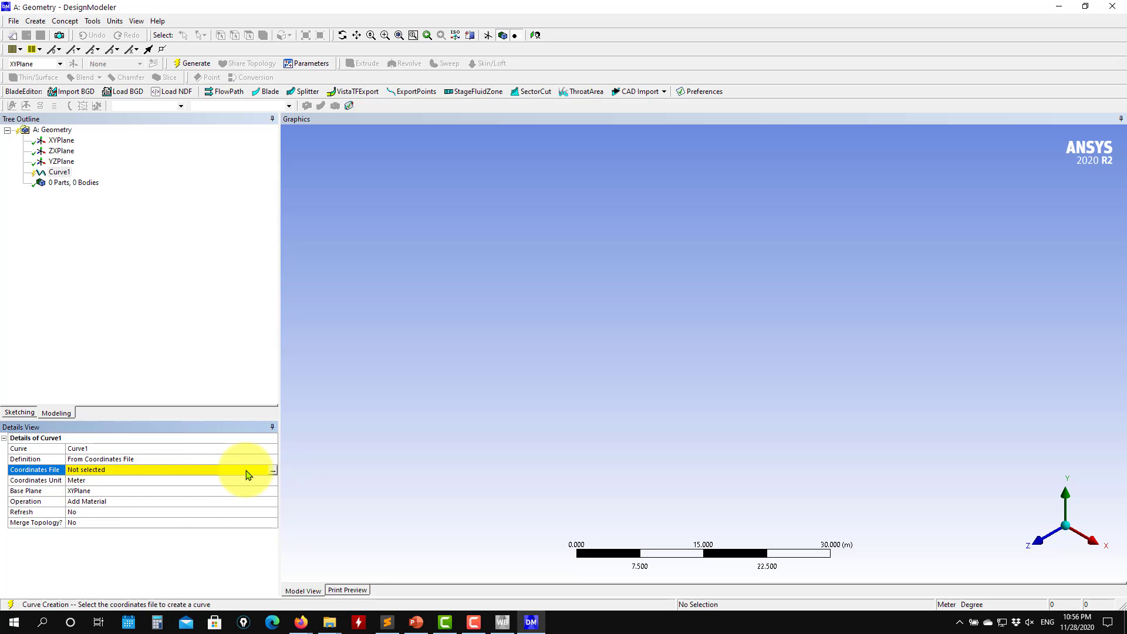
{"action": "left_click", "coordinate": [274, 472]}
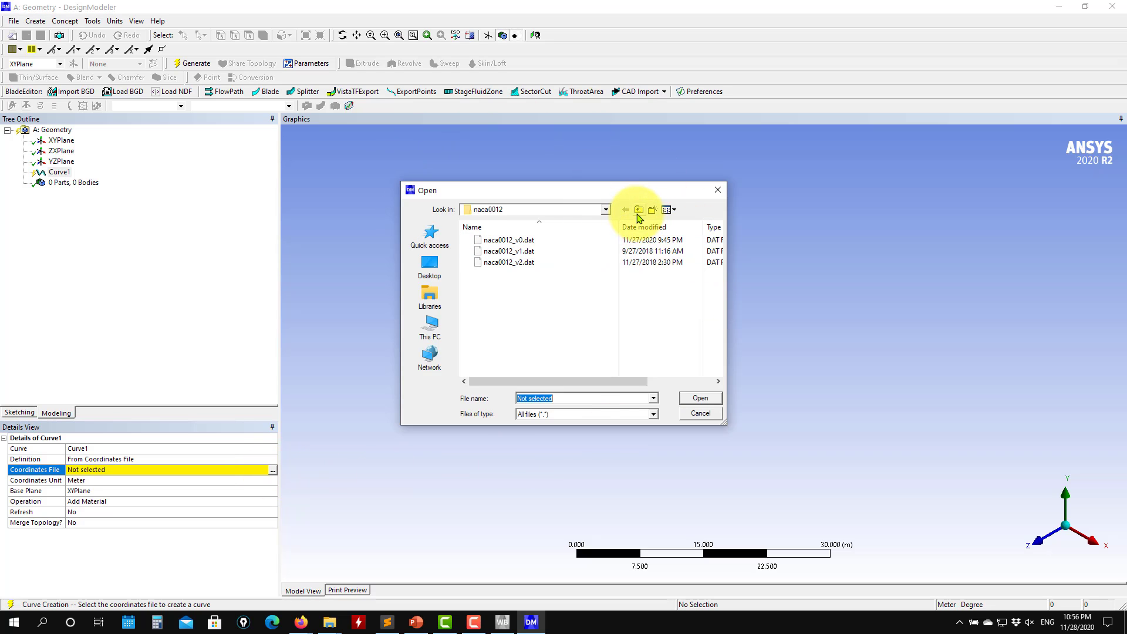
{"action": "left_click", "coordinate": [436, 264]}
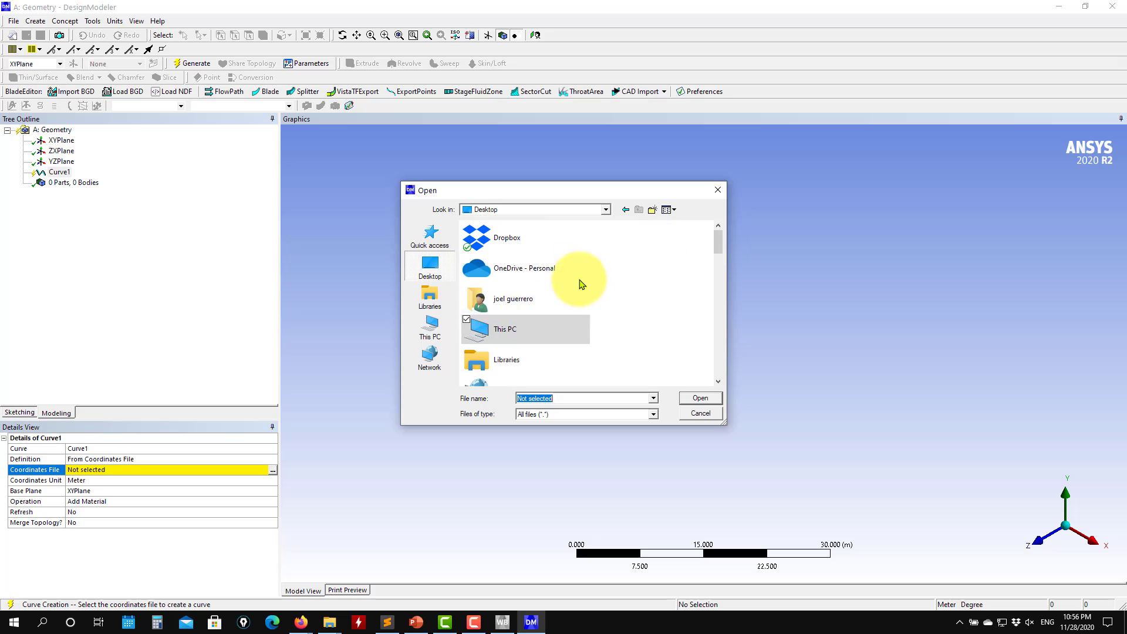
{"action": "scroll", "coordinate": [541, 312], "scroll_direction": "down", "scroll_amount": 5}
{"action": "scroll", "coordinate": [549, 307], "scroll_direction": "down", "scroll_amount": 3}
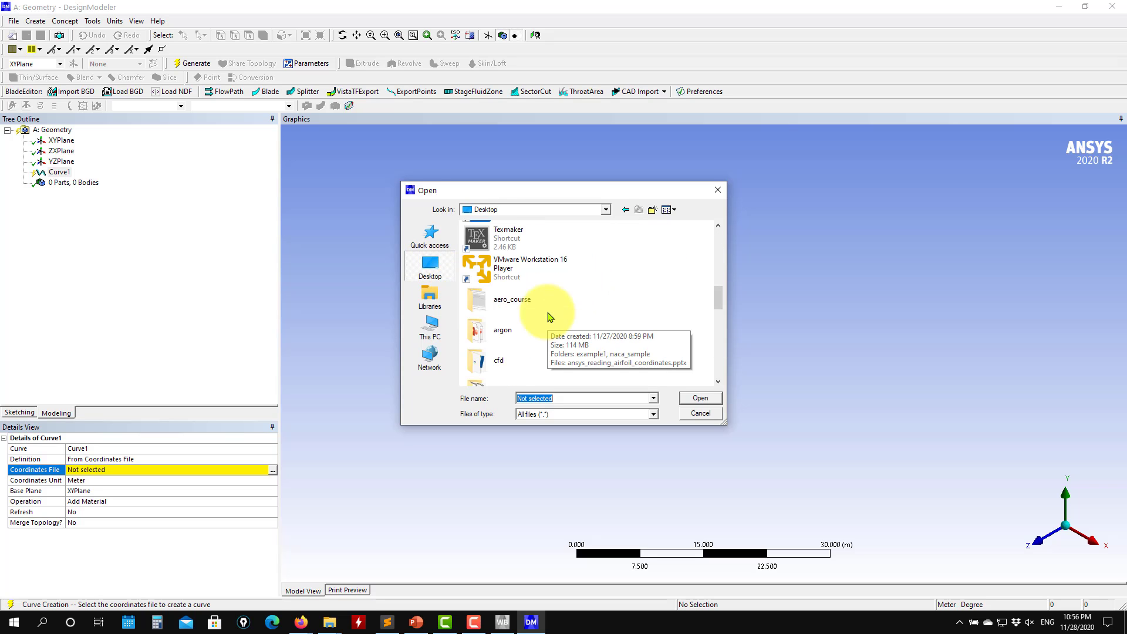
{"action": "double_click", "coordinate": [503, 297]}
{"action": "left_click", "coordinate": [511, 247]}
{"action": "double_click", "coordinate": [510, 247]}
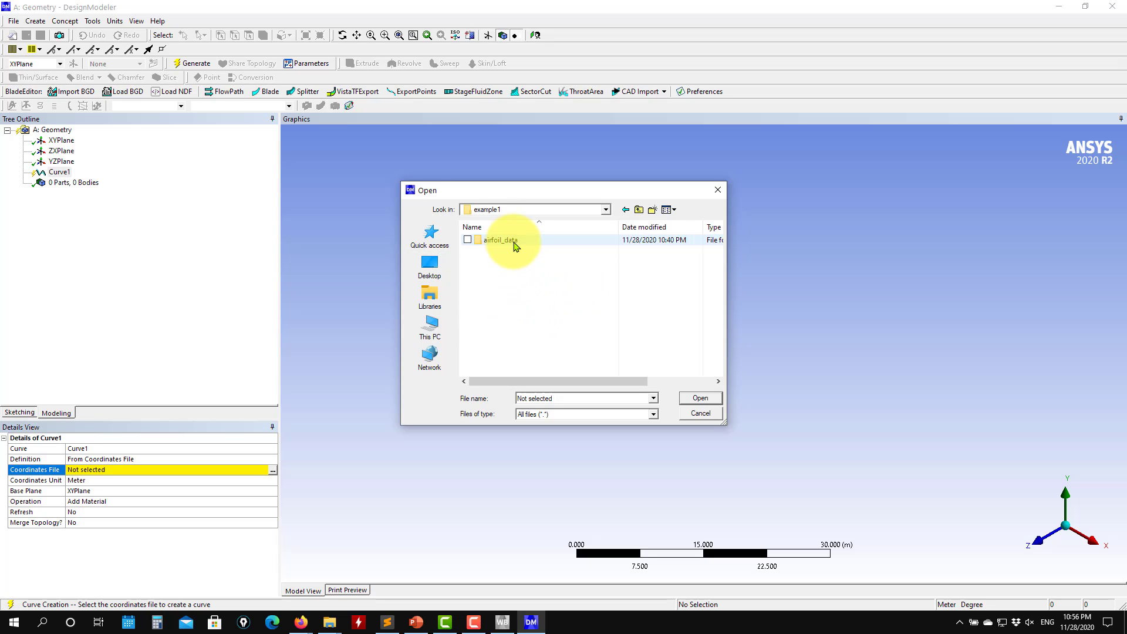
{"action": "double_click", "coordinate": [509, 241]}
{"action": "left_click", "coordinate": [512, 240]}
{"action": "double_click", "coordinate": [498, 251]}
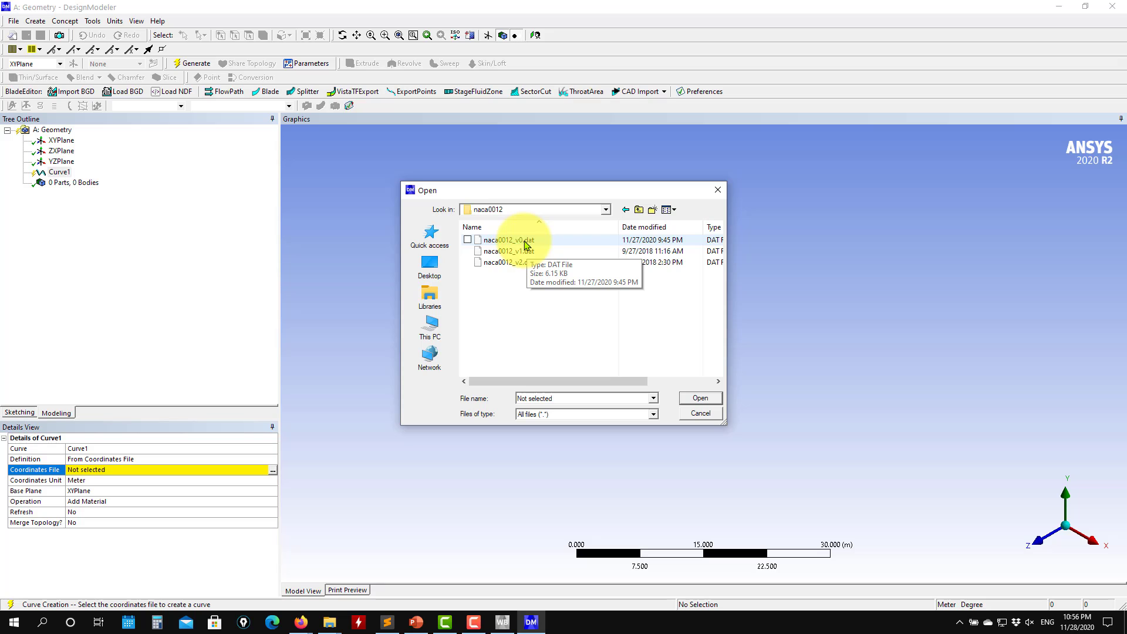
{"action": "left_click", "coordinate": [524, 242]}
{"action": "left_click", "coordinate": [699, 397]}
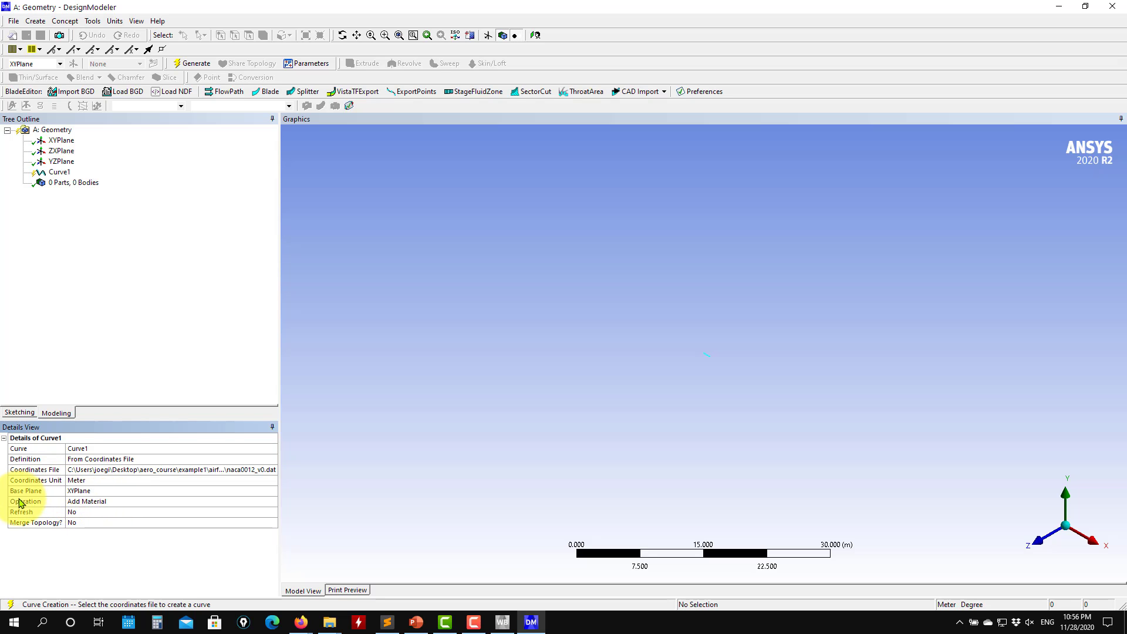
Set the curve's operation to Add Frozen and generate the curve.
{"action": "left_click", "coordinate": [264, 503]}
{"action": "left_click", "coordinate": [273, 503]}
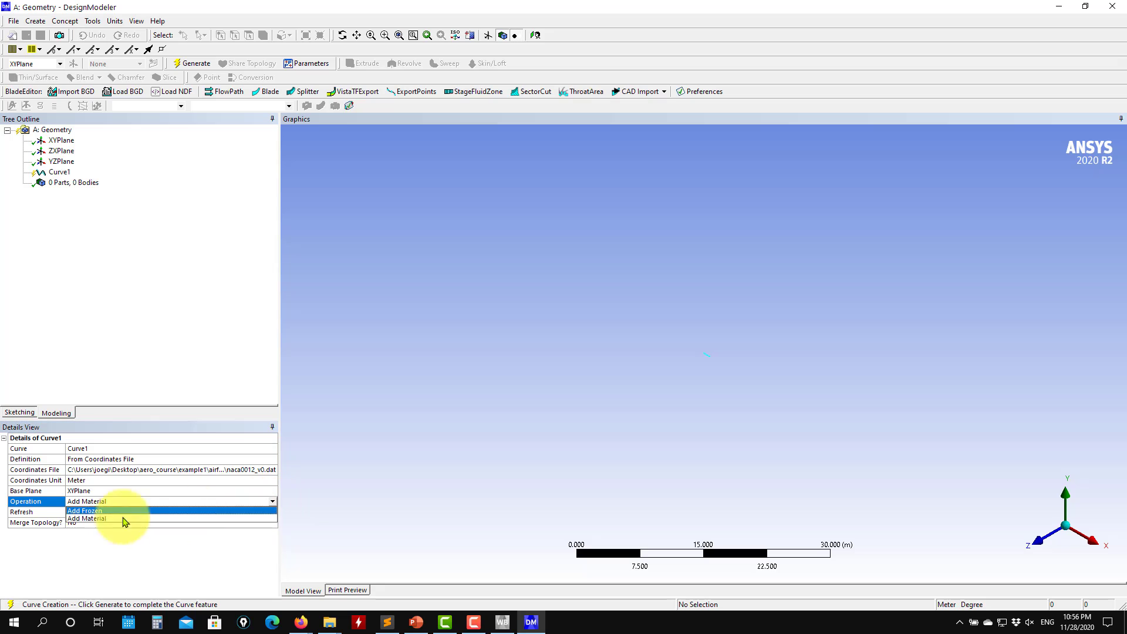
{"action": "left_click", "coordinate": [97, 511]}
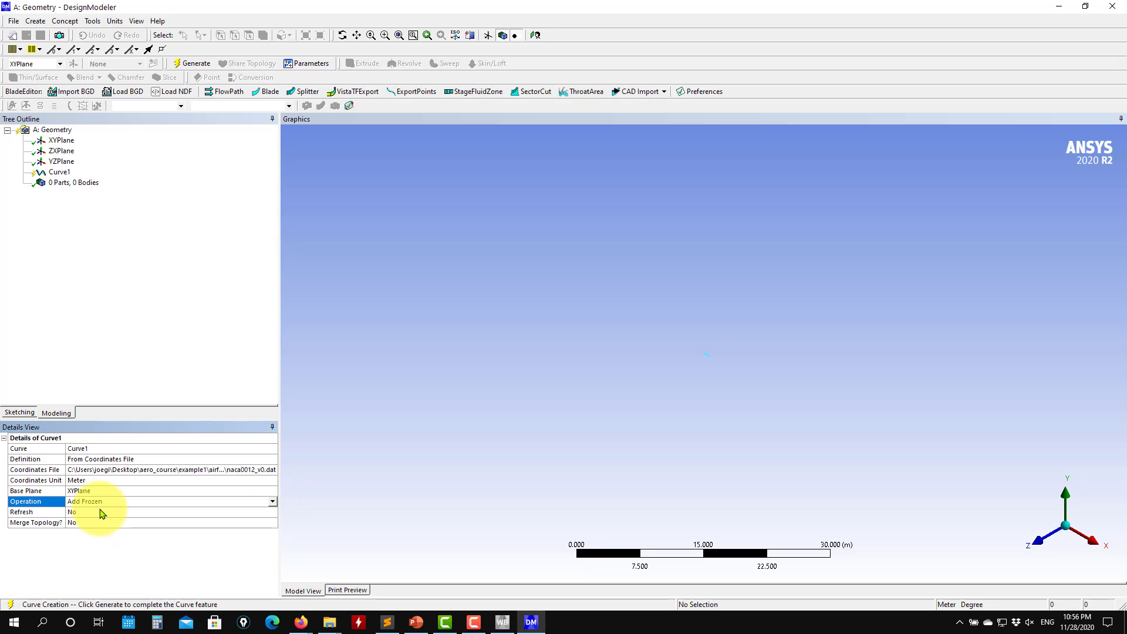
{"action": "left_click", "coordinate": [192, 64]}
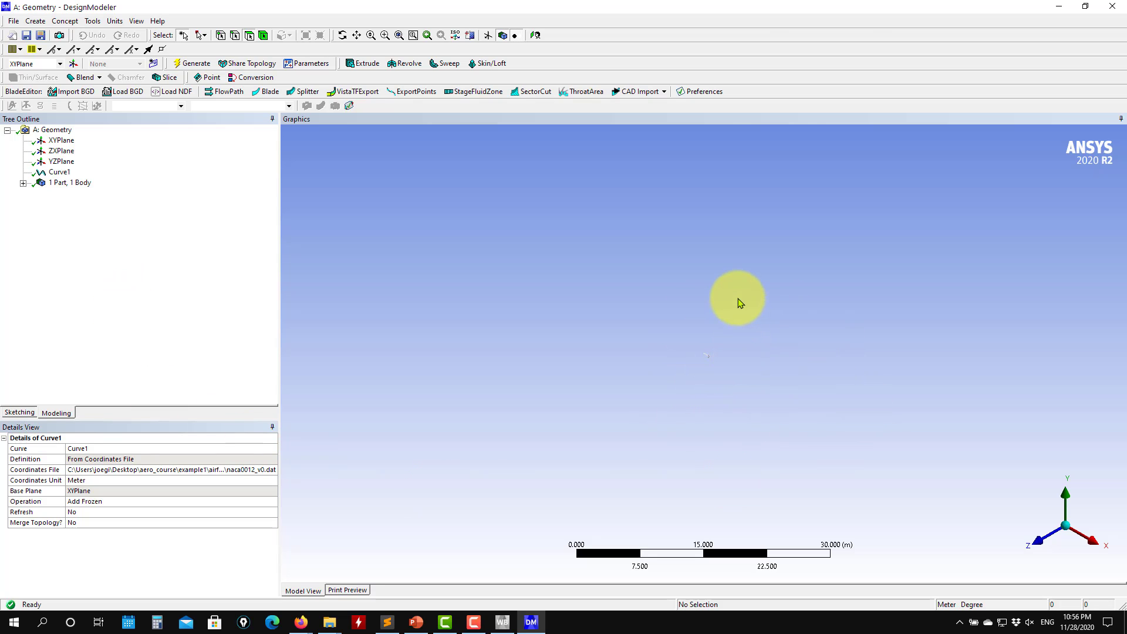
Examine the generated airfoil face-on in the XY plane, and inspect the line body's edge and vertex details.
{"action": "left_click", "coordinate": [398, 37]}
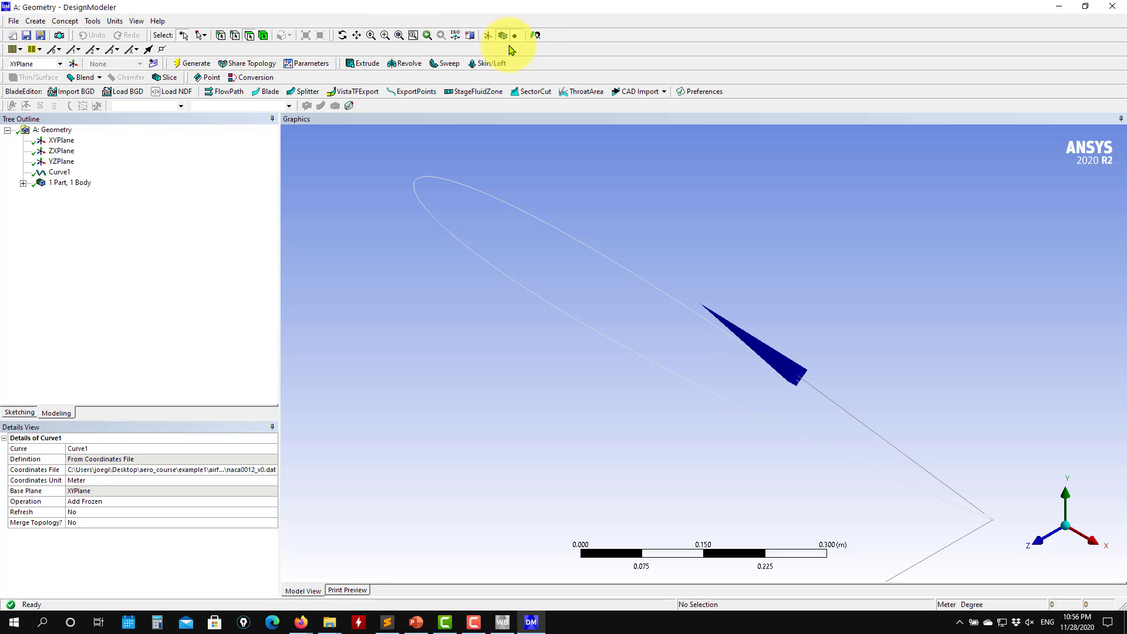
{"action": "left_click", "coordinate": [536, 37]}
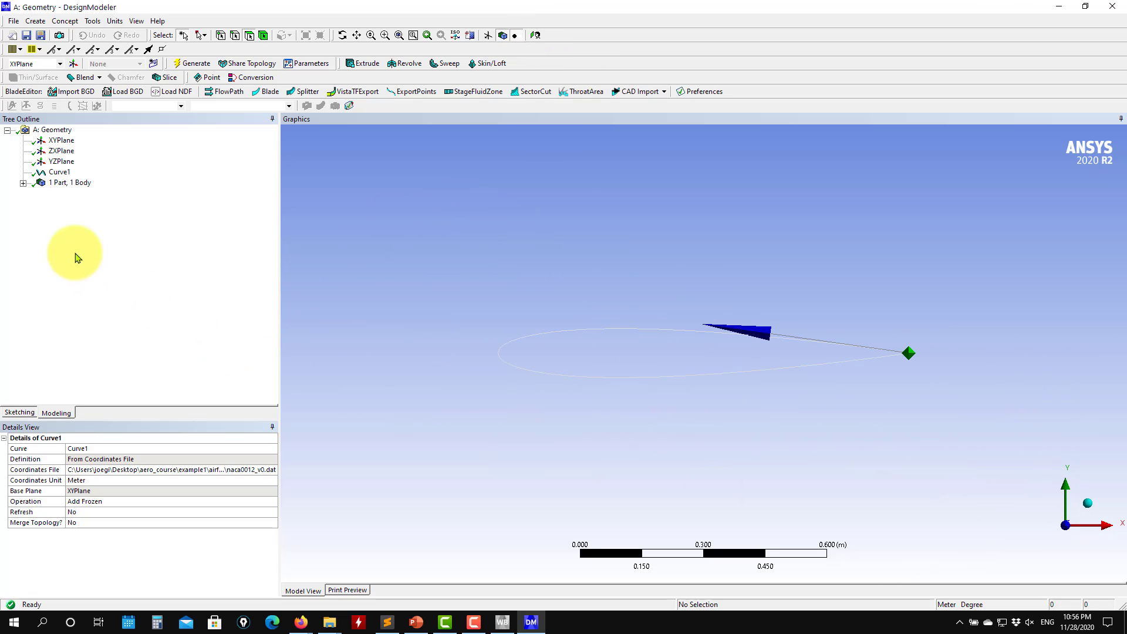
{"action": "left_click", "coordinate": [23, 183]}
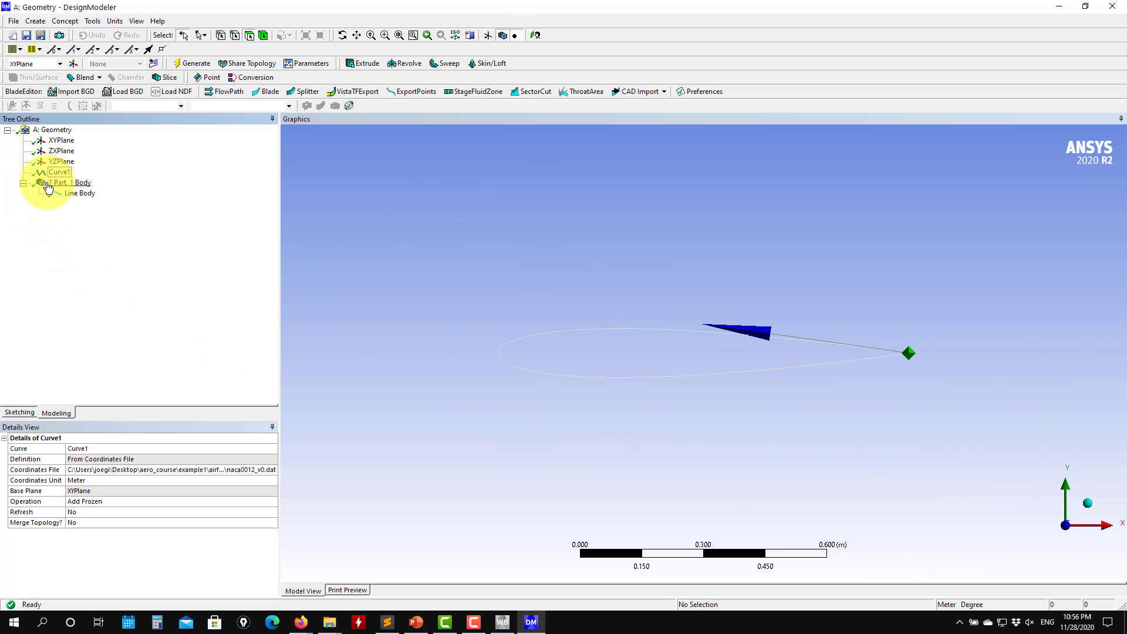
{"action": "left_click", "coordinate": [76, 194]}
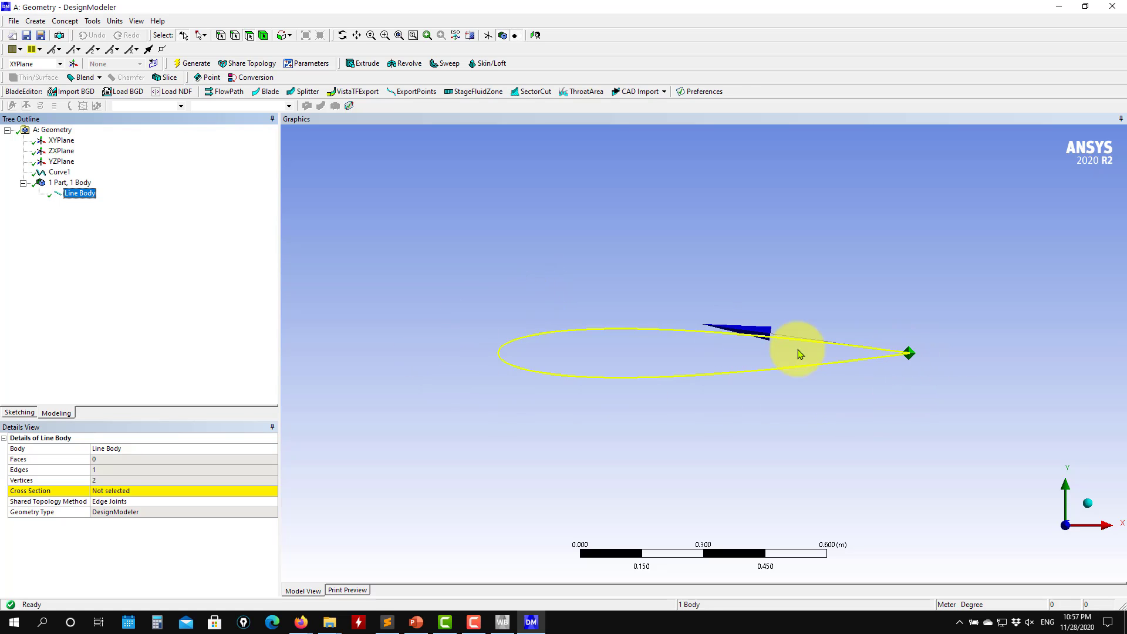
{"action": "scroll", "coordinate": [869, 352], "scroll_direction": "down", "scroll_amount": 3}
{"action": "scroll", "coordinate": [903, 347], "scroll_direction": "up", "scroll_amount": 4}
{"action": "scroll", "coordinate": [921, 376], "scroll_direction": "up", "scroll_amount": 2}
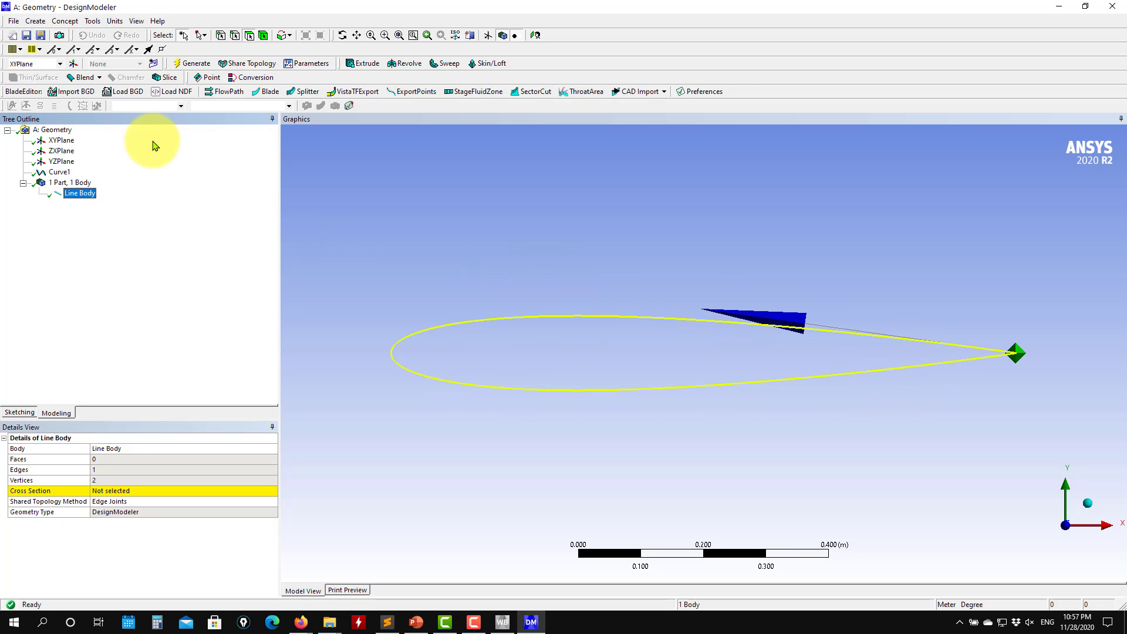
Hide the cross section alignments and display the vertices to inspect the airfoil's trailing edge.
{"action": "left_click", "coordinate": [136, 22]}
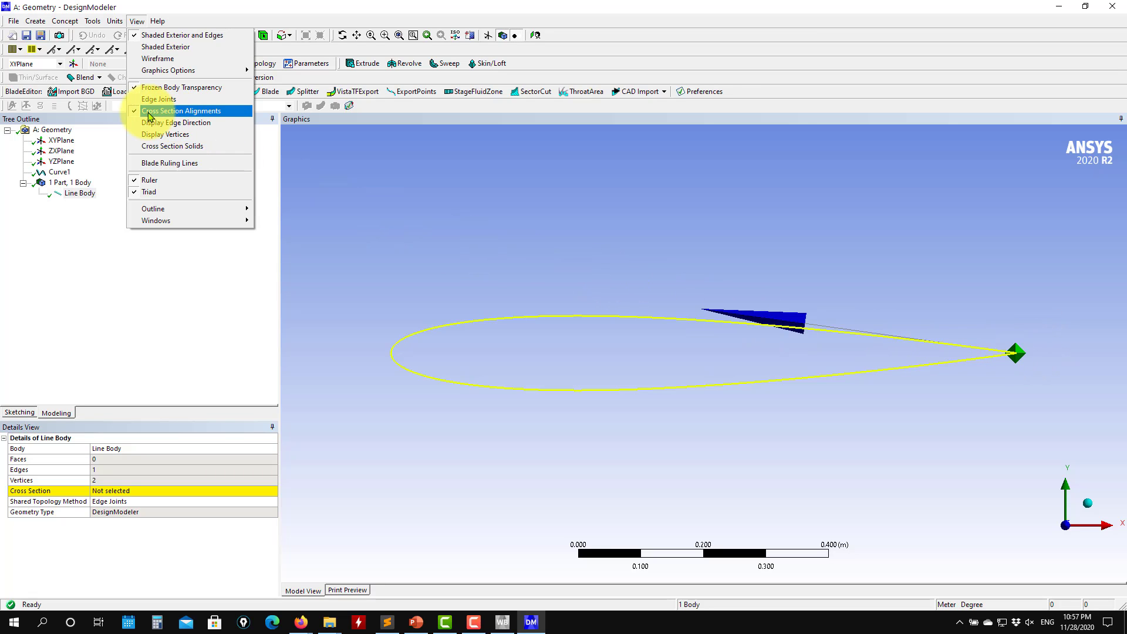
{"action": "left_click", "coordinate": [150, 117]}
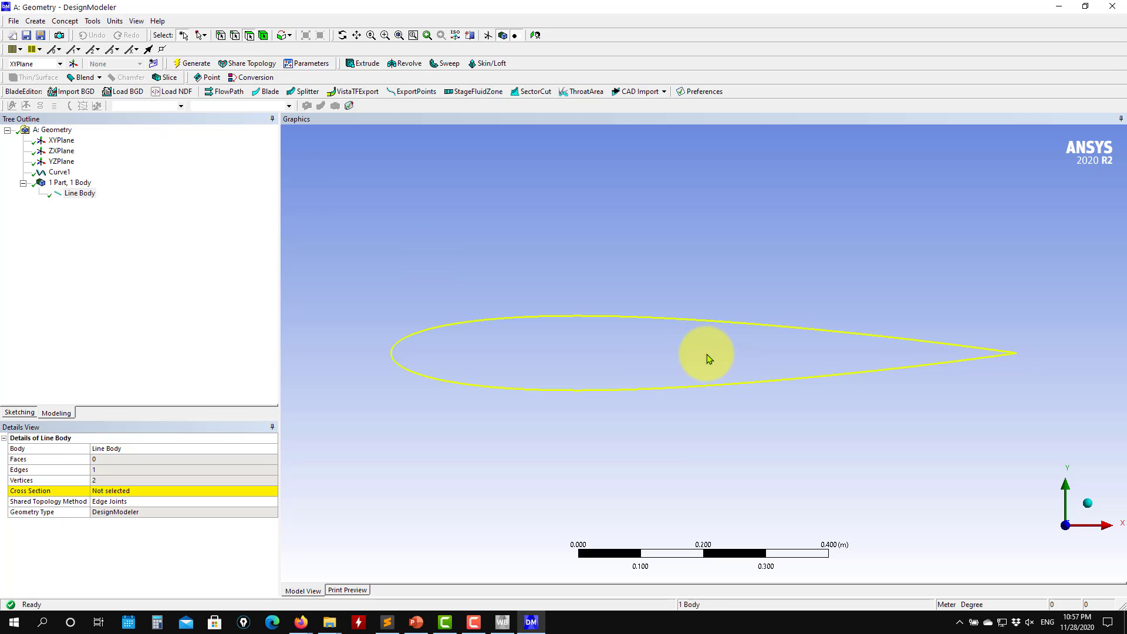
{"action": "left_click", "coordinate": [136, 22]}
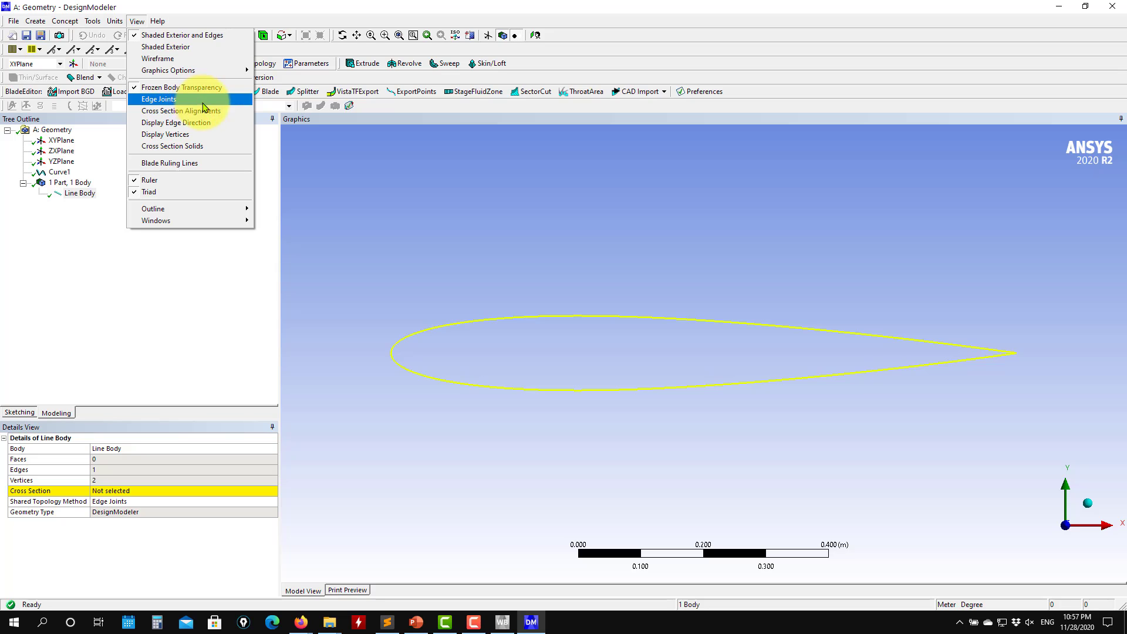
{"action": "left_click", "coordinate": [182, 135]}
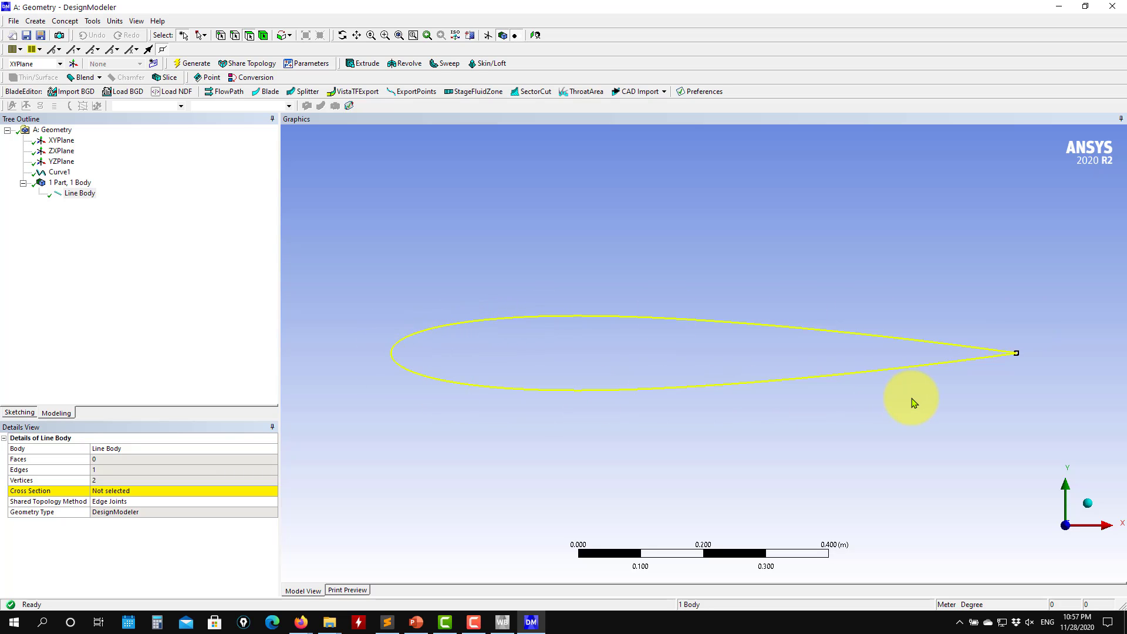
{"action": "scroll", "coordinate": [934, 395], "scroll_direction": "down", "scroll_amount": 3}
{"action": "scroll", "coordinate": [981, 383], "scroll_direction": "up", "scroll_amount": 3}
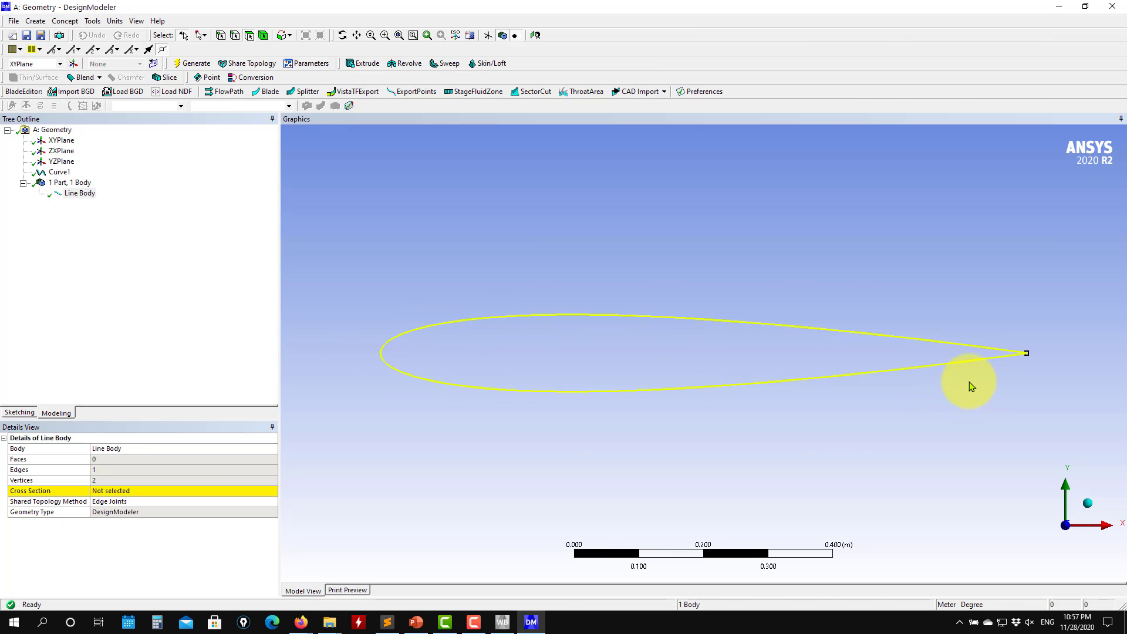
{"action": "scroll", "coordinate": [1065, 382], "scroll_direction": "up", "scroll_amount": 3}
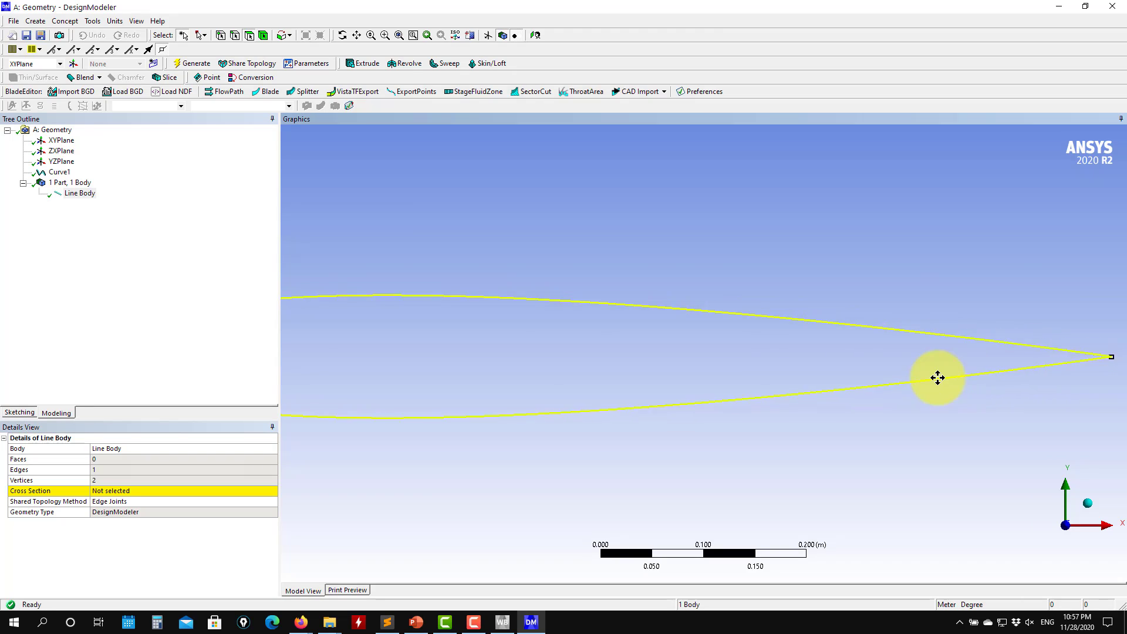
Define a line from points that joins the two open end vertices at the airfoil's trailing edge.
{"action": "middle_click_drag", "start_coordinate": [938, 377], "coordinate": [843, 378], "text": "ctrl"}
{"action": "middle_click_drag", "start_coordinate": [1005, 376], "coordinate": [843, 381], "text": "ctrl"}
{"action": "scroll", "coordinate": [843, 382], "scroll_direction": "up", "scroll_amount": 2}
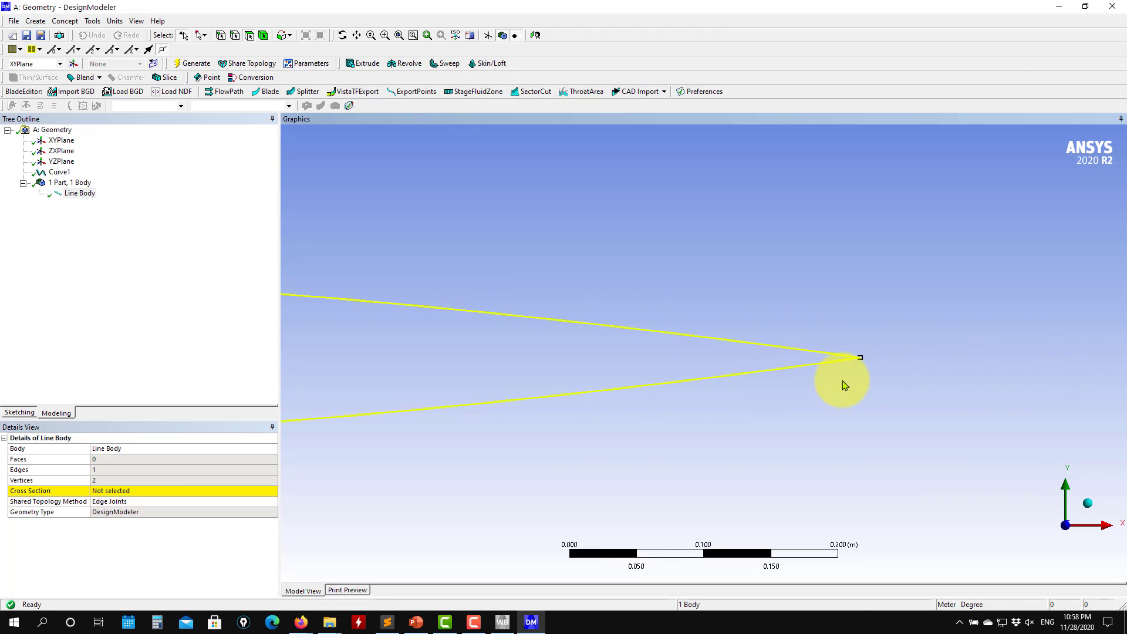
{"action": "scroll", "coordinate": [844, 385], "scroll_direction": "up", "scroll_amount": 2}
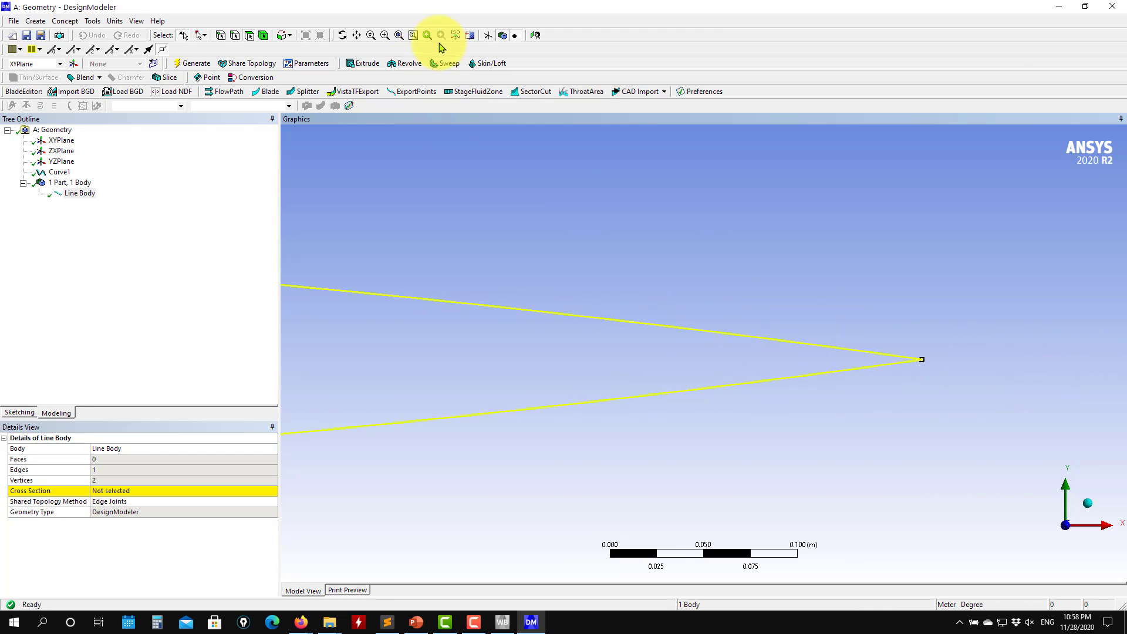
{"action": "left_click", "coordinate": [383, 36]}
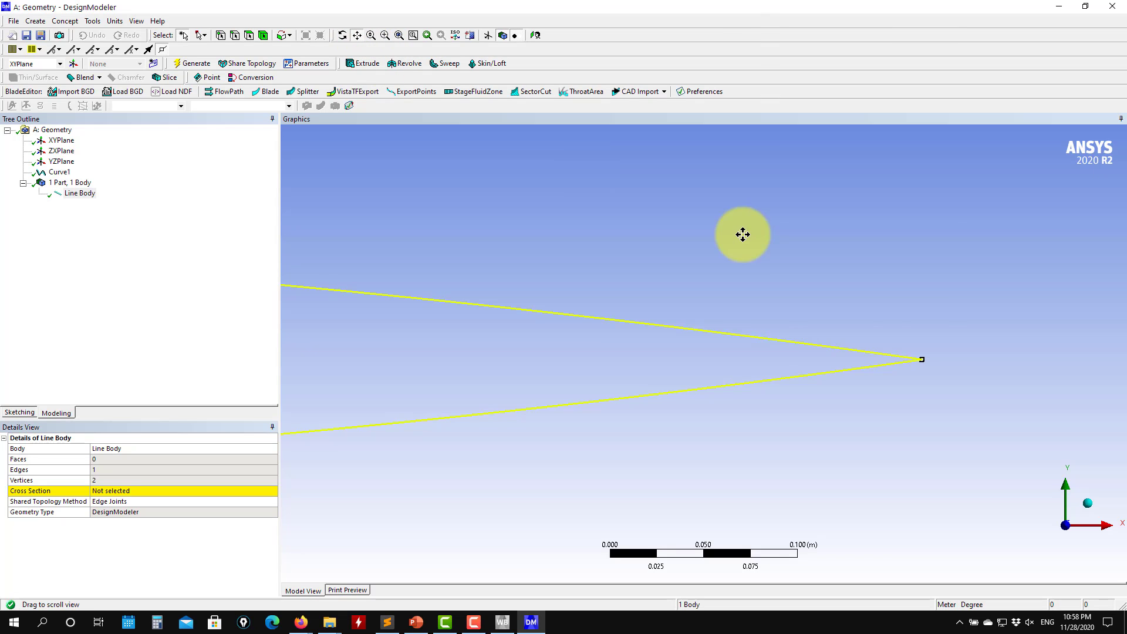
{"action": "left_click_drag", "start_coordinate": [742, 231], "coordinate": [848, 351]}
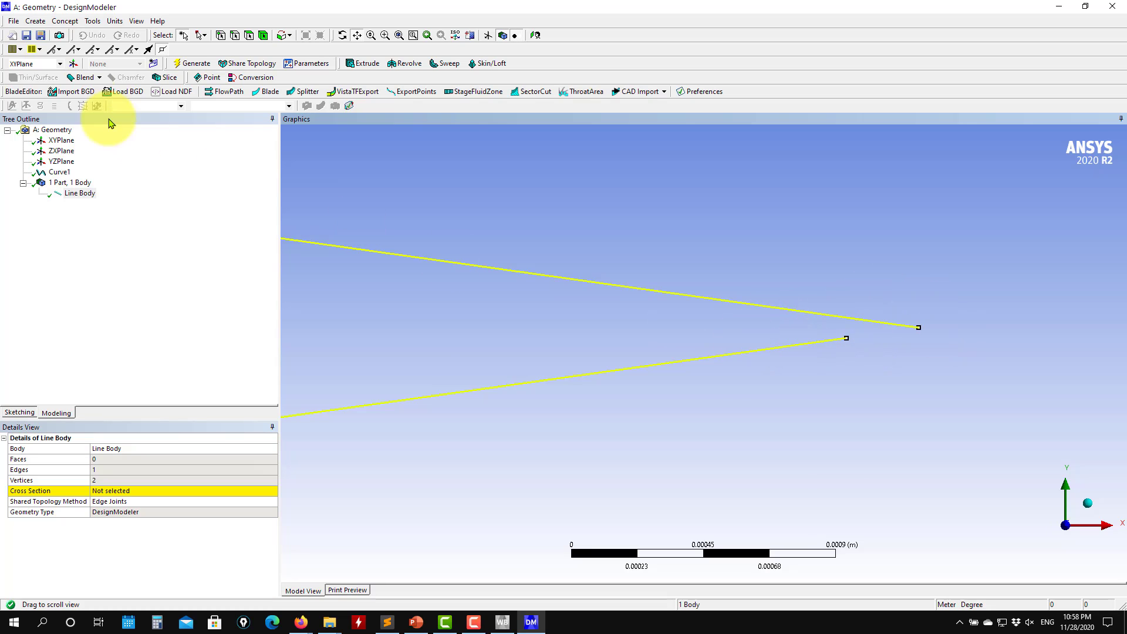
{"action": "left_click", "coordinate": [58, 21]}
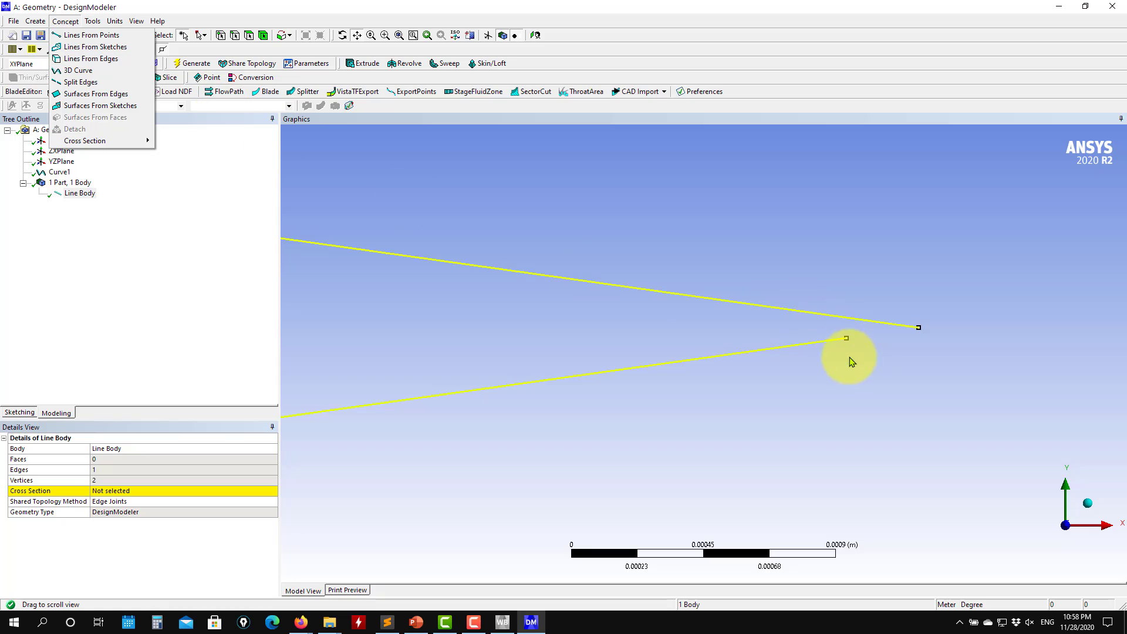
{"action": "left_click", "coordinate": [94, 35]}
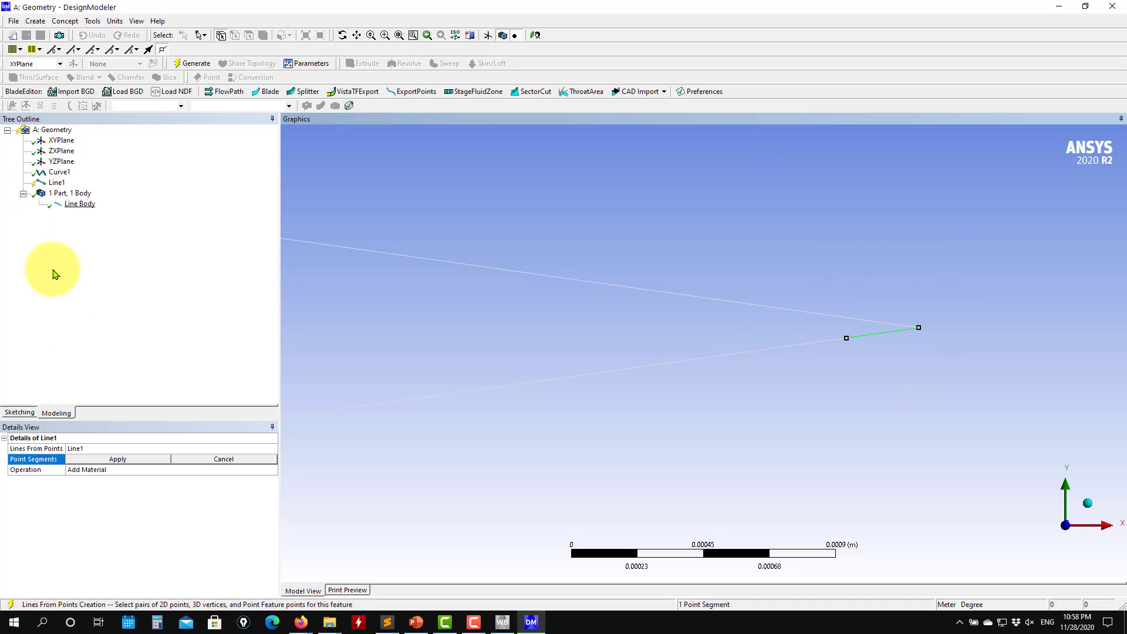
Set the trailing-edge line's operation to Add Frozen and generate the line.
{"action": "left_click", "coordinate": [128, 471]}
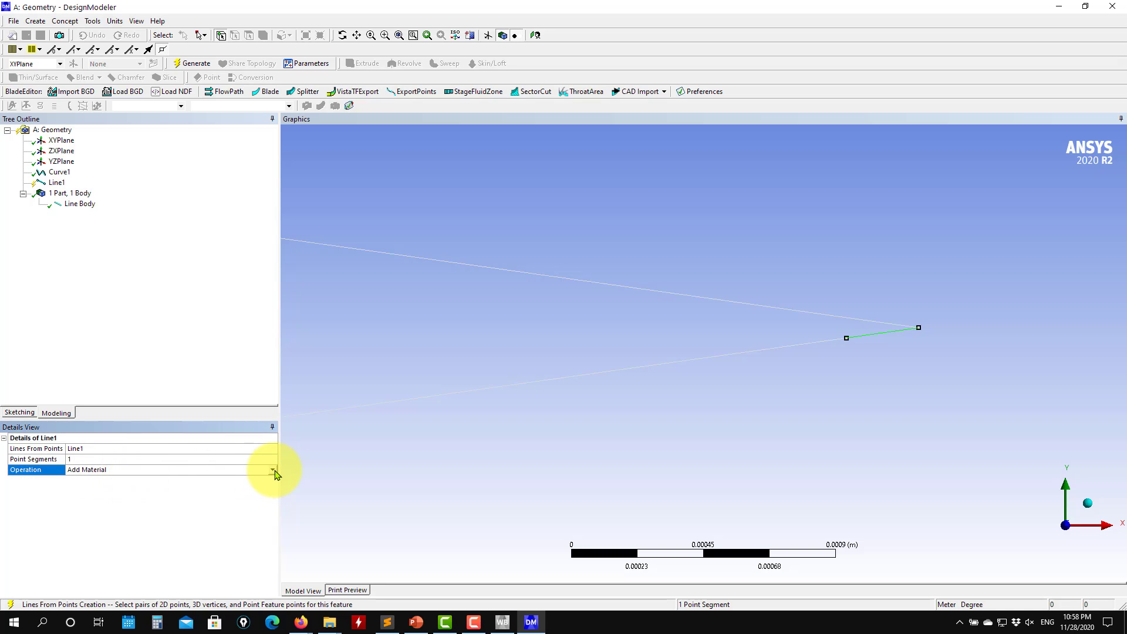
{"action": "left_click", "coordinate": [274, 472]}
{"action": "left_click", "coordinate": [120, 480]}
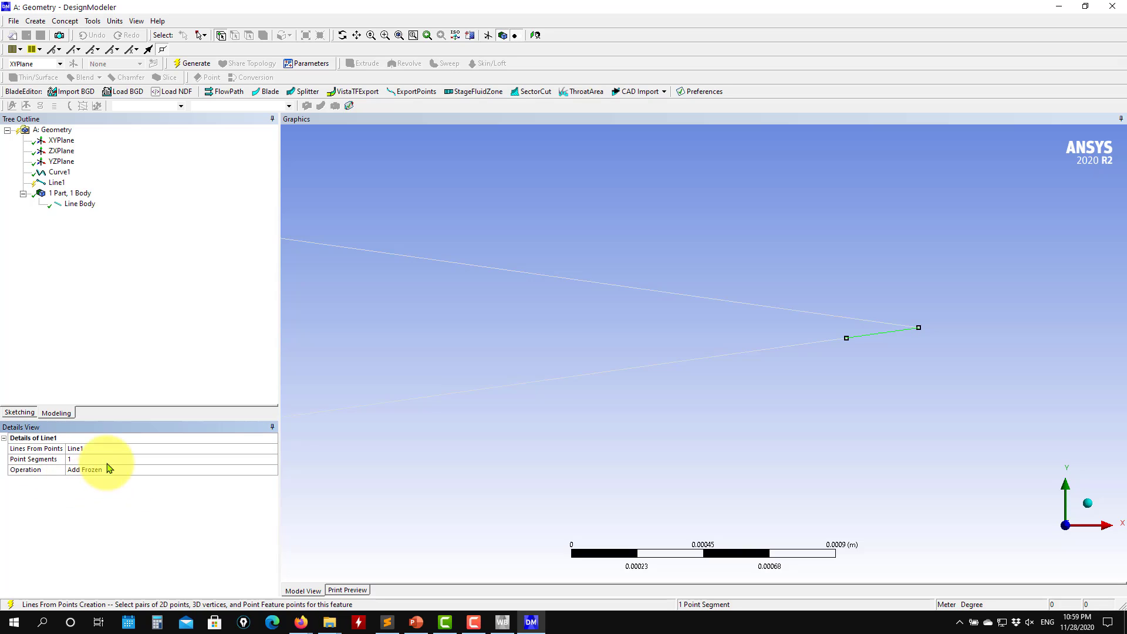
{"action": "left_click", "coordinate": [196, 64]}
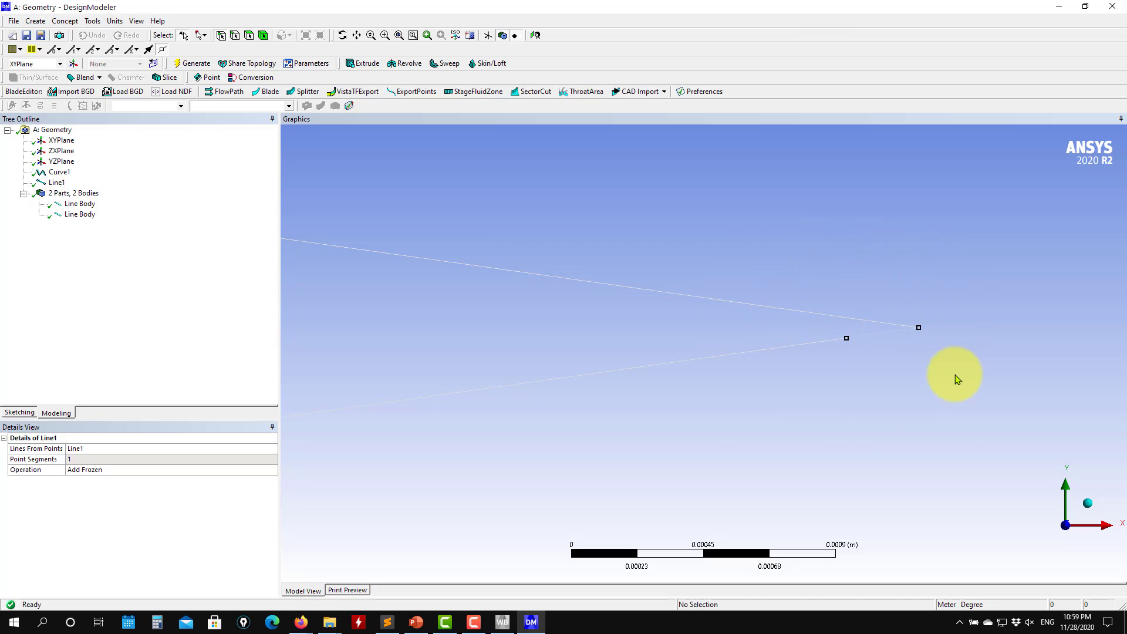
Generate a surface from edges using all edges of the closed airfoil outline, including the trailing-edge line.
{"action": "scroll", "coordinate": [867, 341], "scroll_direction": "up", "scroll_amount": 2}
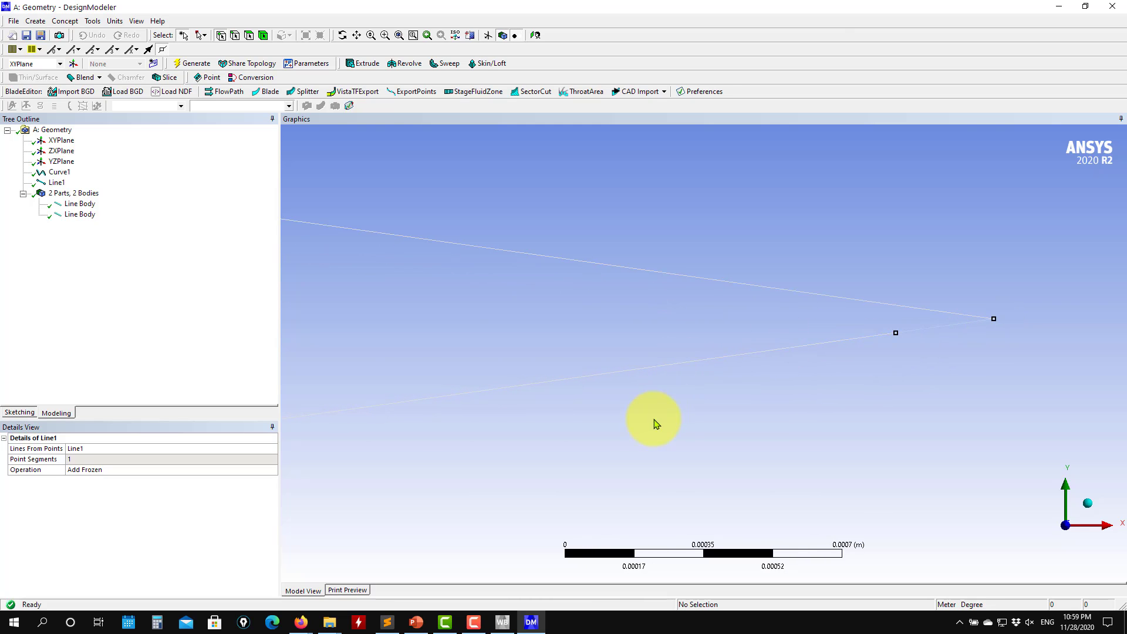
{"action": "scroll", "coordinate": [654, 419], "scroll_direction": "down", "scroll_amount": 3}
{"action": "scroll", "coordinate": [627, 422], "scroll_direction": "down", "scroll_amount": 10}
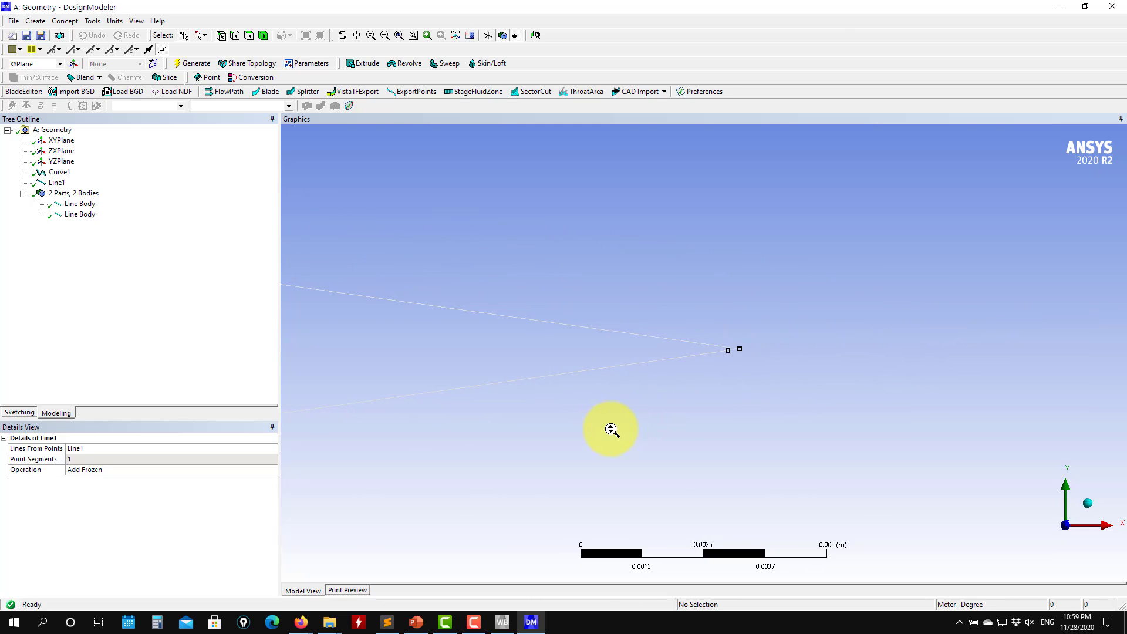
{"action": "scroll", "coordinate": [580, 404], "scroll_direction": "down", "scroll_amount": 3}
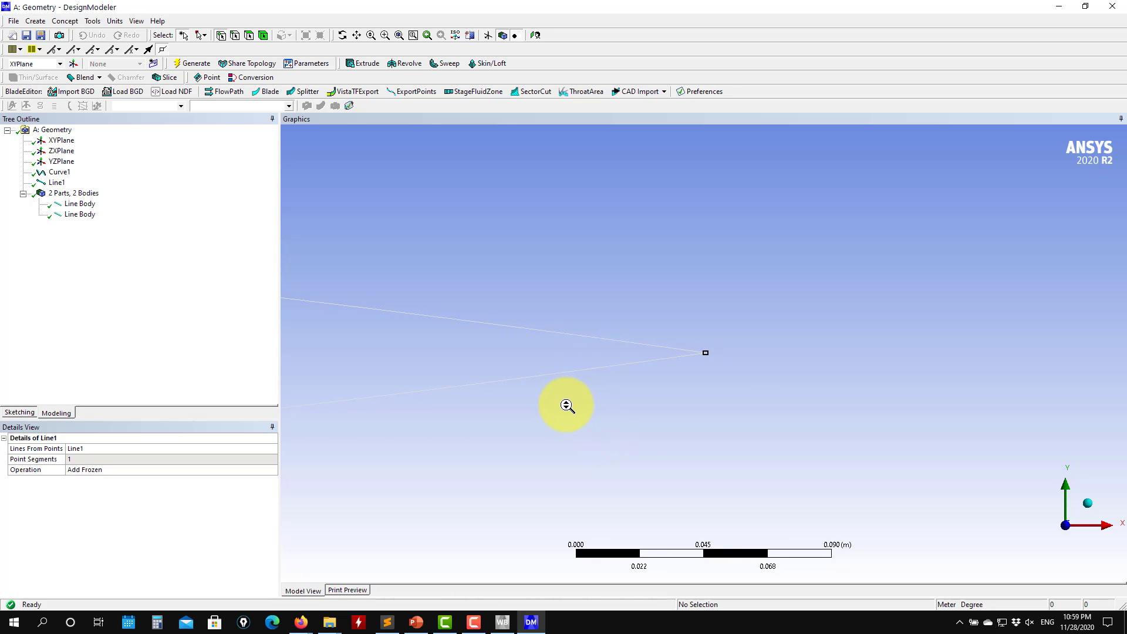
{"action": "scroll", "coordinate": [567, 405], "scroll_direction": "down", "scroll_amount": 6}
{"action": "middle_click_drag", "start_coordinate": [500, 411], "coordinate": [680, 400], "text": "ctrl"}
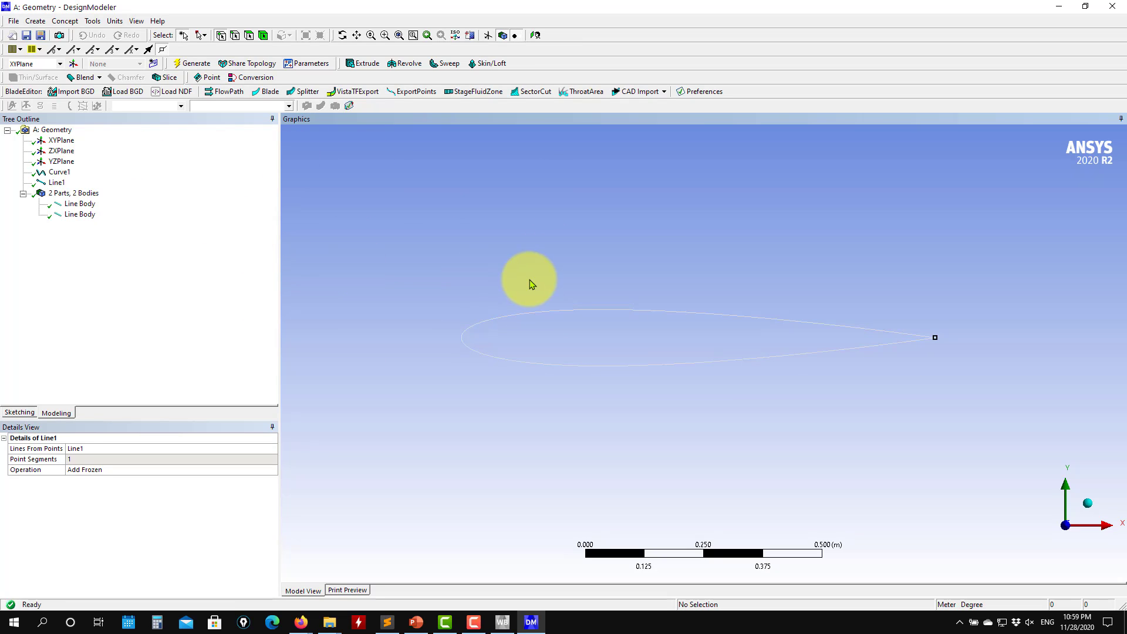
{"action": "left_click", "coordinate": [68, 22]}
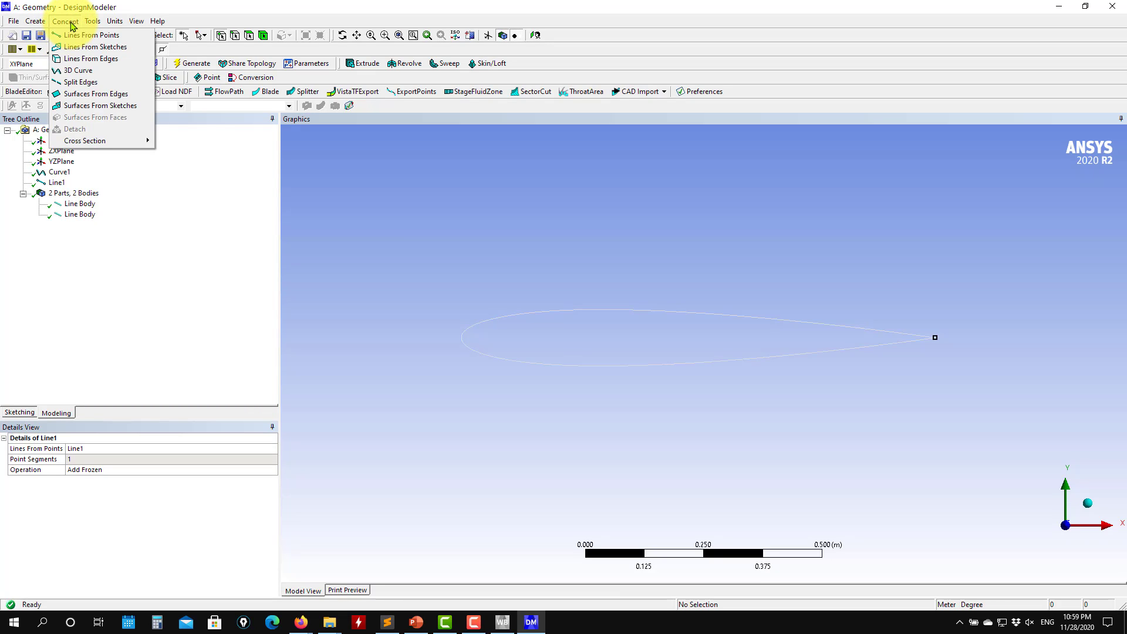
{"action": "left_click", "coordinate": [104, 103]}
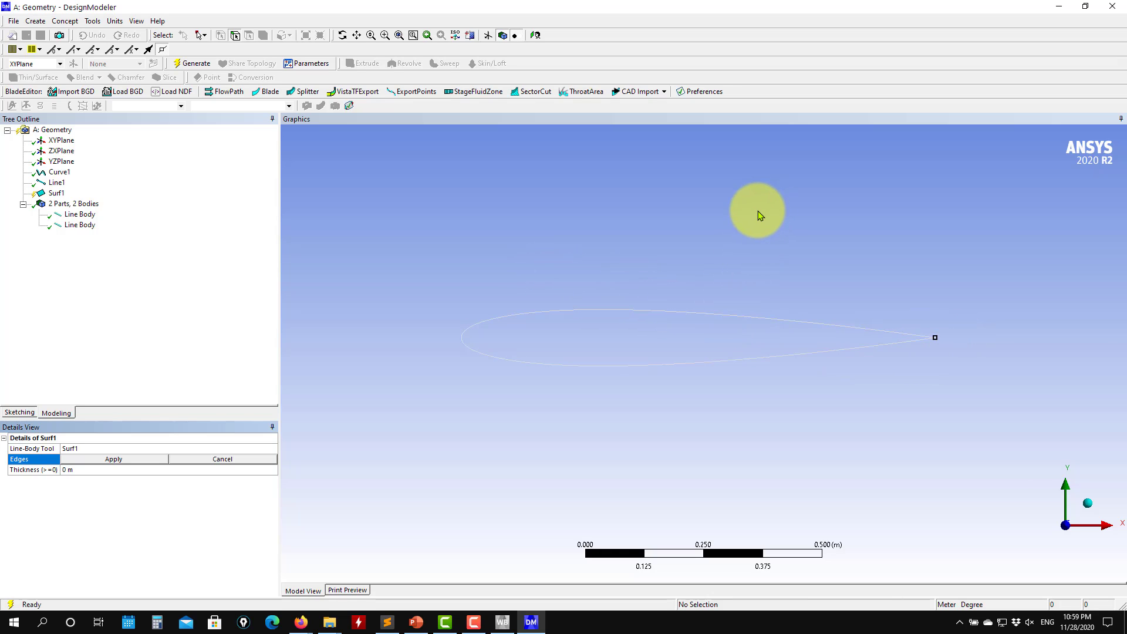
{"action": "key", "text": "ctrl+a"}
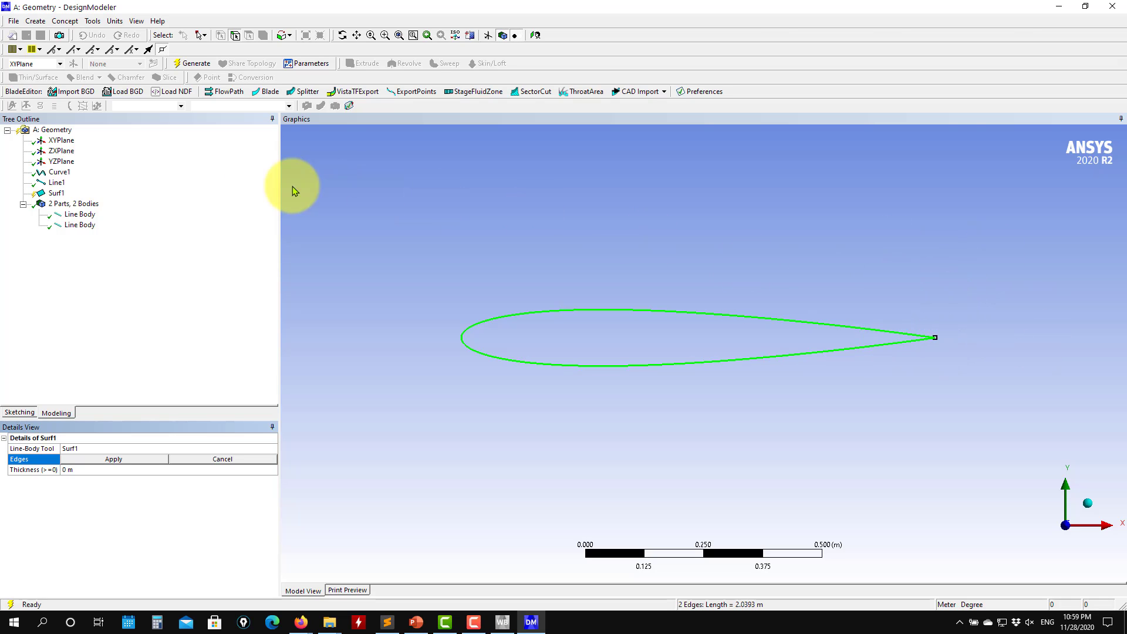
{"action": "left_click", "coordinate": [141, 461]}
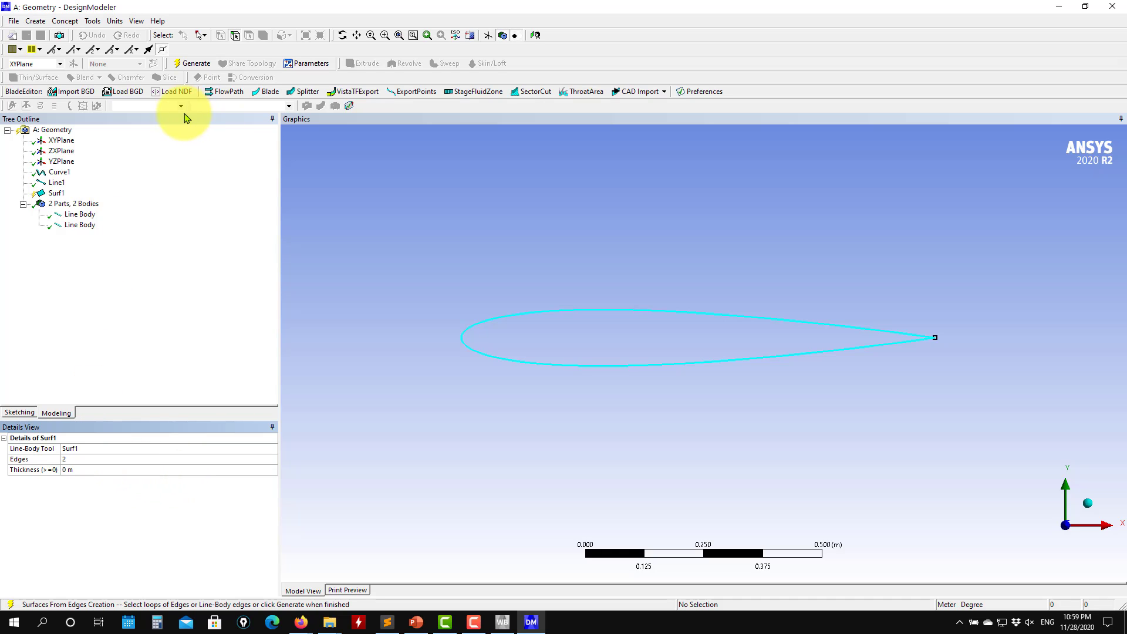
{"action": "left_click", "coordinate": [193, 64]}
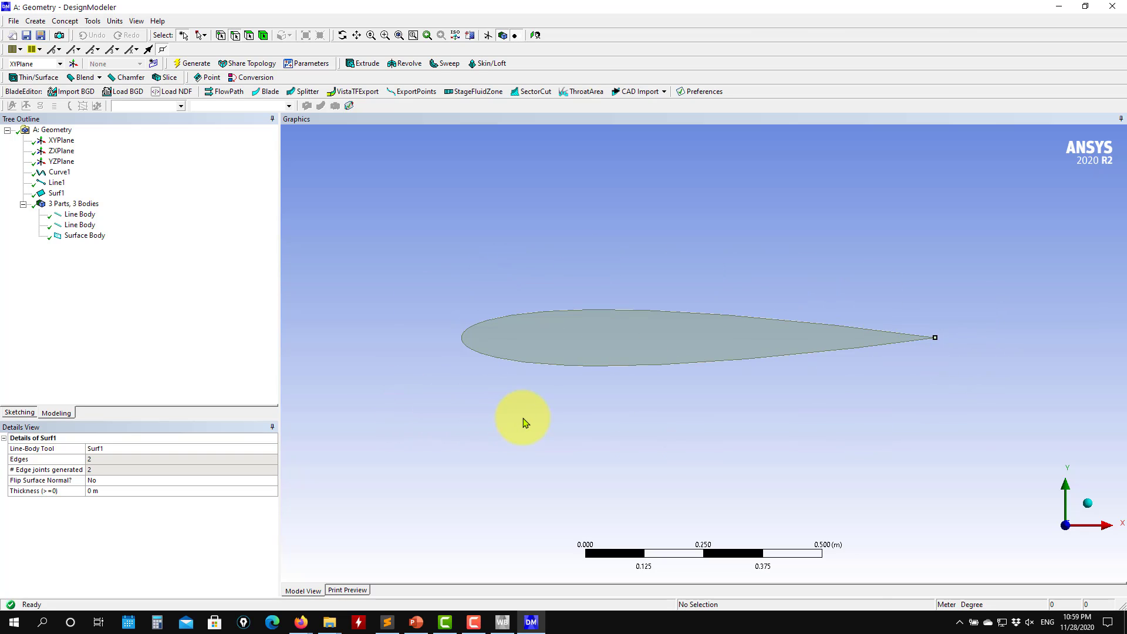
Suppress both line bodies, leaving only the airfoil surface body active.
{"action": "left_click", "coordinate": [68, 205]}
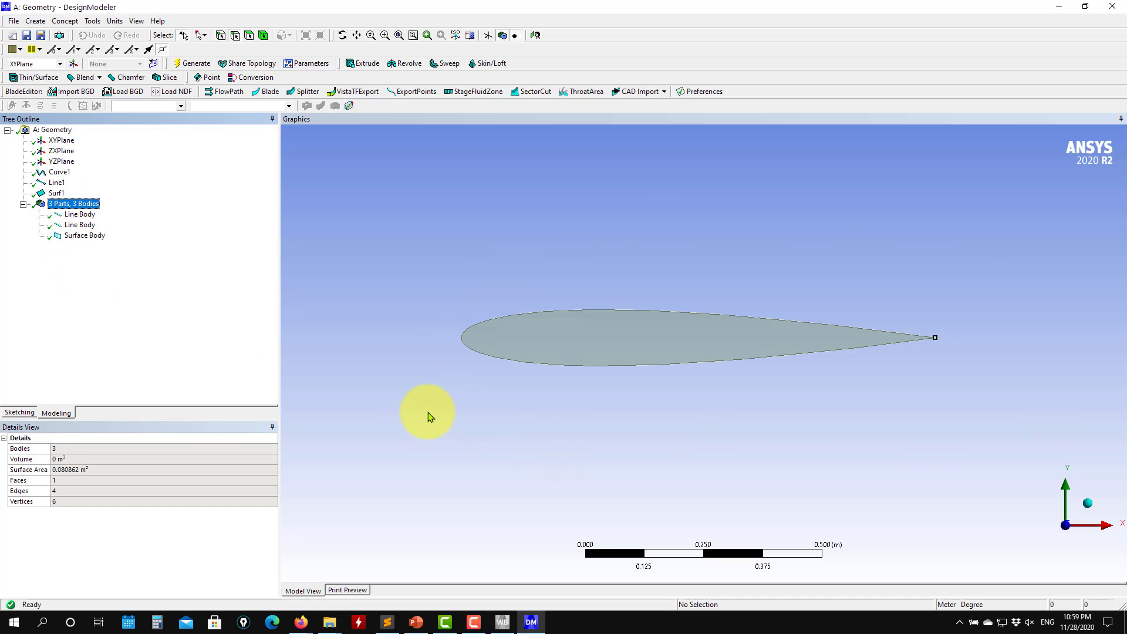
{"action": "left_click", "coordinate": [81, 215]}
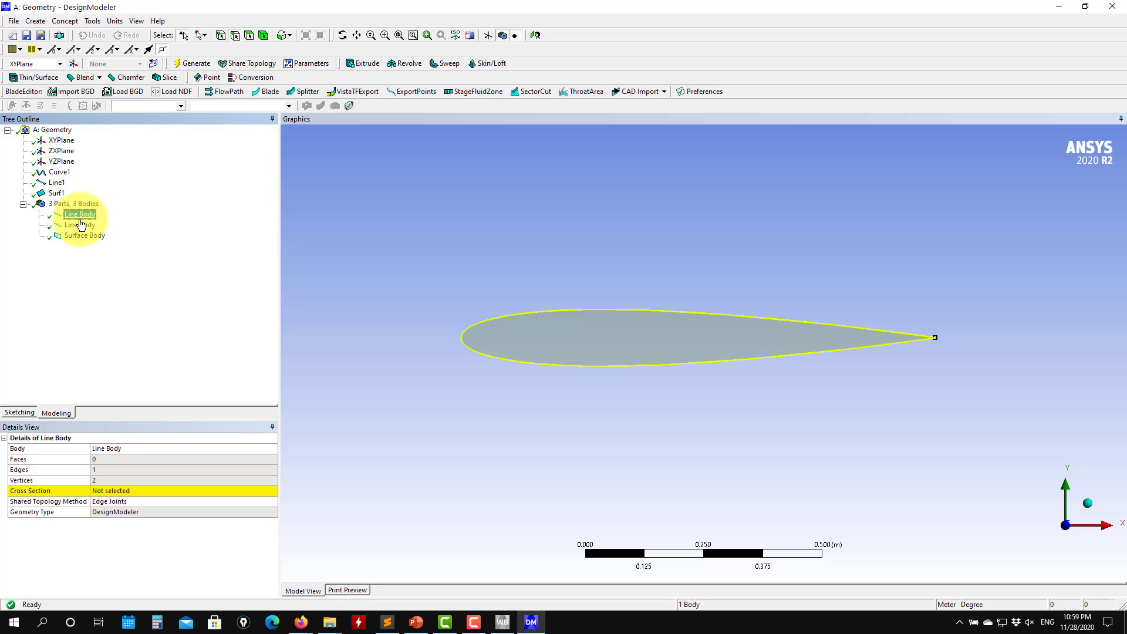
{"action": "left_click", "coordinate": [80, 225]}
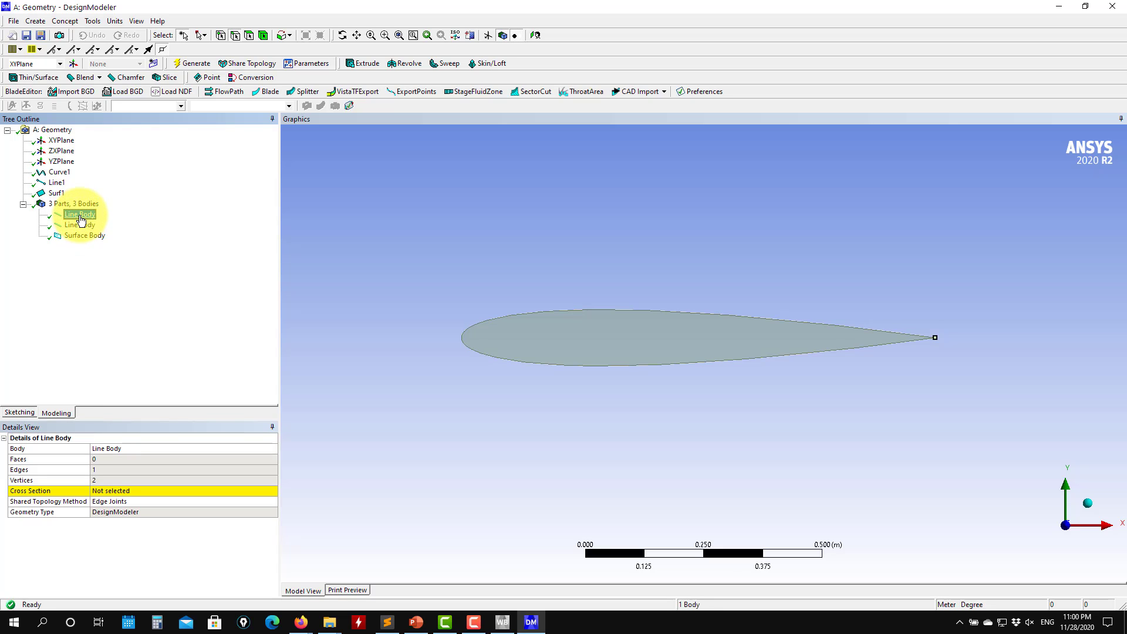
{"action": "left_click", "coordinate": [81, 226], "text": "ctrl"}
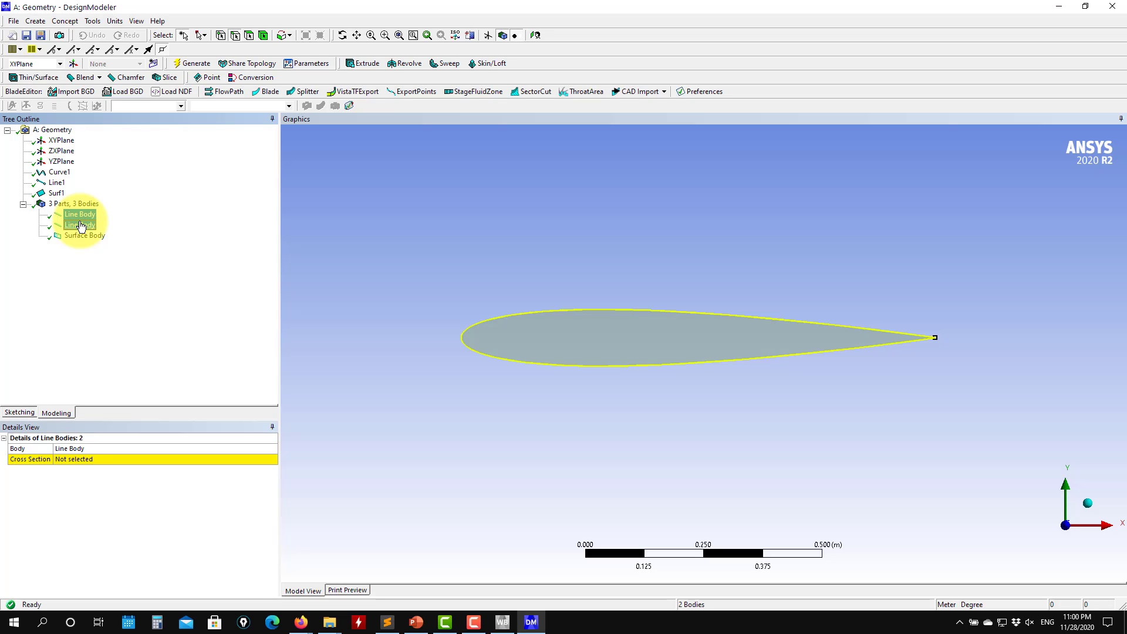
{"action": "right_click", "coordinate": [81, 226]}
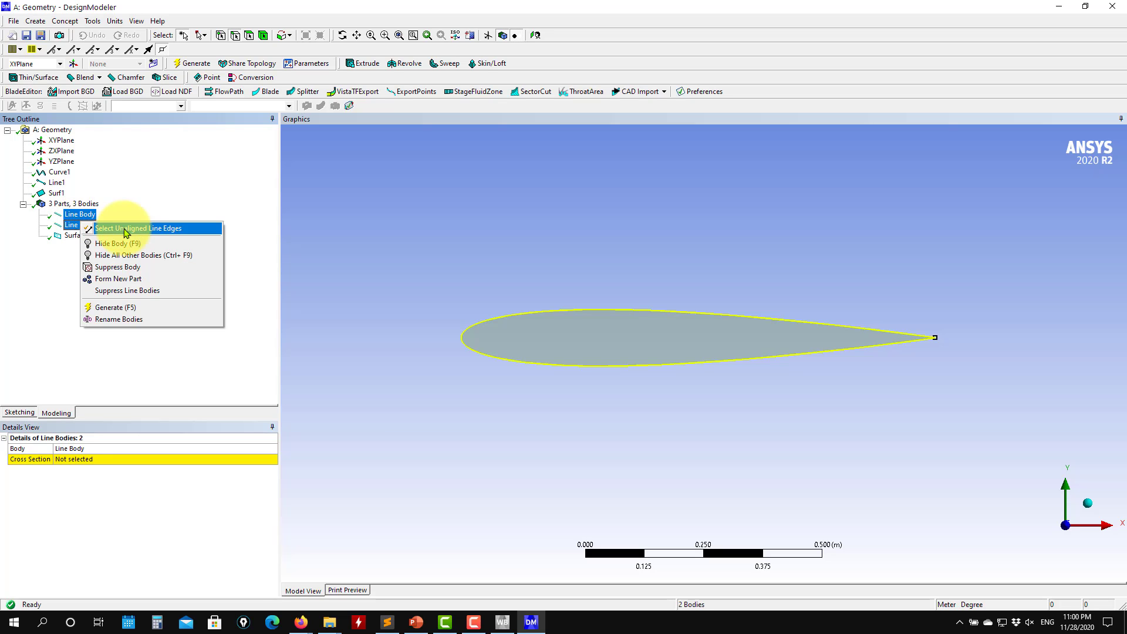
{"action": "left_click", "coordinate": [147, 269]}
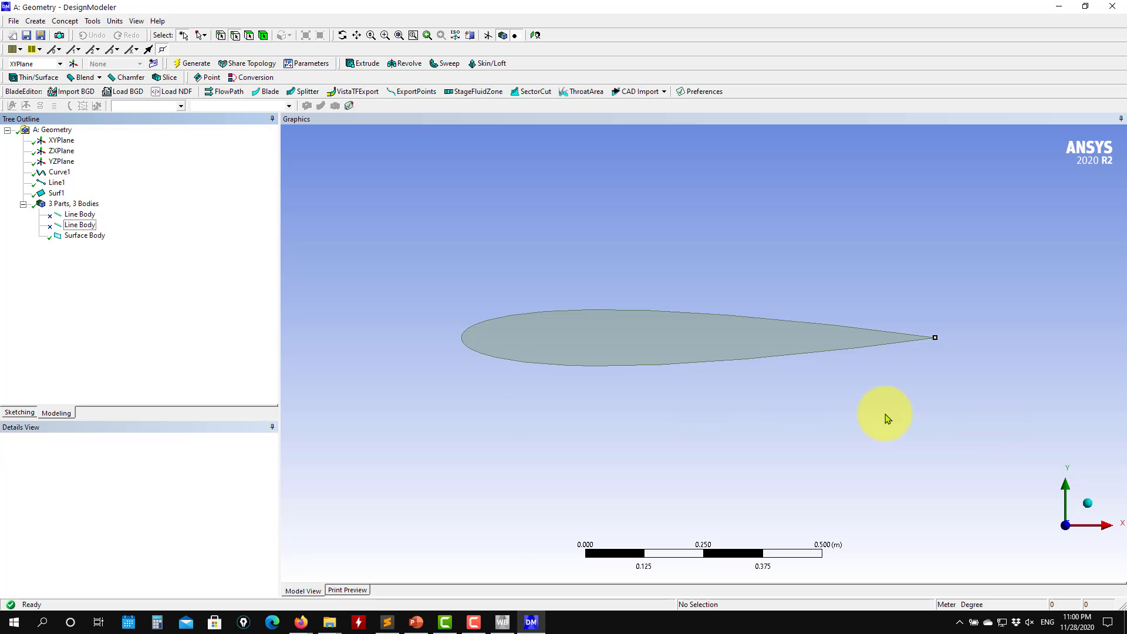
Inspect the surface body's details and examine the airfoil surface from its trailing edge to its full profile.
{"action": "left_click", "coordinate": [94, 238]}
{"action": "middle_click_drag", "start_coordinate": [829, 427], "coordinate": [657, 428], "text": "ctrl"}
{"action": "scroll", "coordinate": [813, 352], "scroll_direction": "up", "scroll_amount": 4}
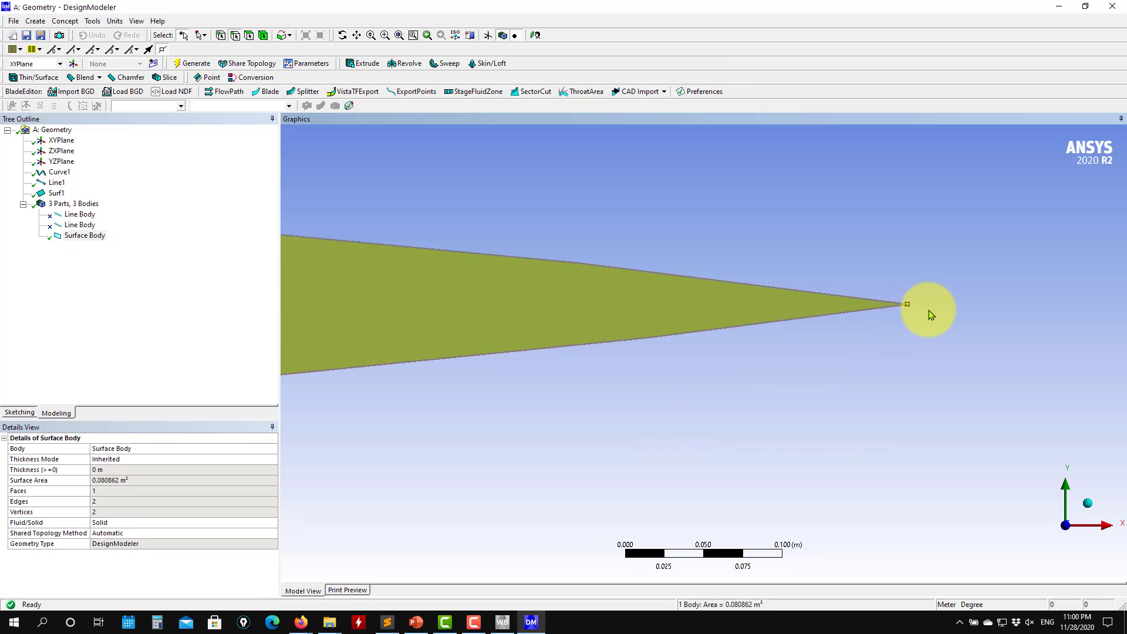
{"action": "scroll", "coordinate": [956, 282], "scroll_direction": "down", "scroll_amount": 5}
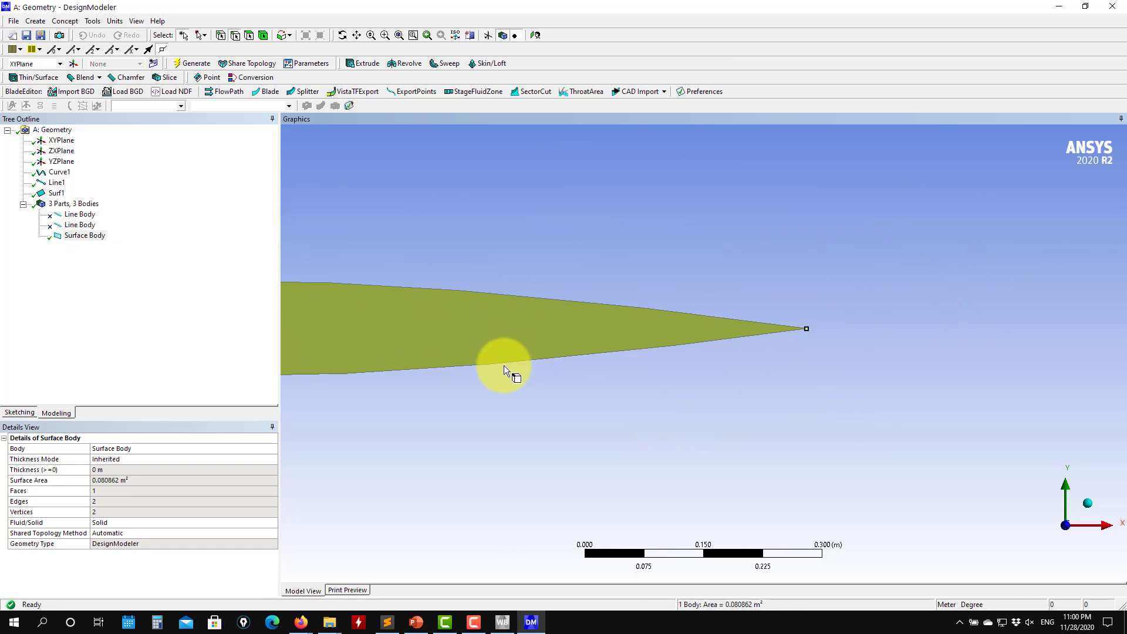
{"action": "middle_click_drag", "start_coordinate": [487, 397], "coordinate": [813, 398], "text": "ctrl"}
{"action": "scroll", "coordinate": [687, 399], "scroll_direction": "down", "scroll_amount": 4}
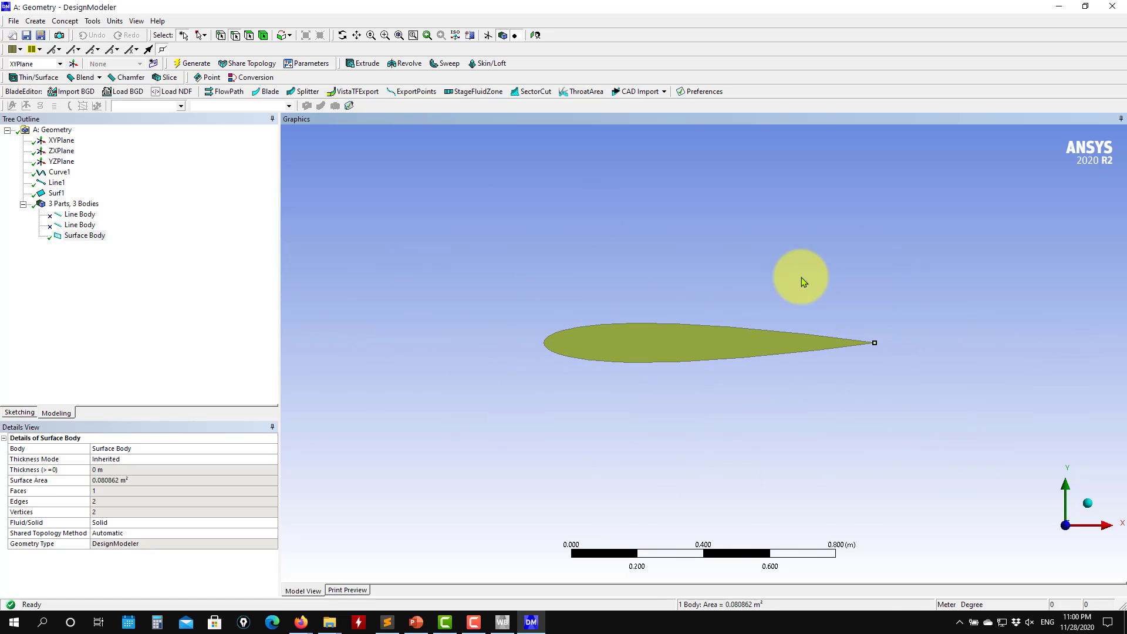
{"action": "scroll", "coordinate": [520, 418], "scroll_direction": "up", "scroll_amount": 3}
{"action": "scroll", "coordinate": [521, 424], "scroll_direction": "down", "scroll_amount": 6}
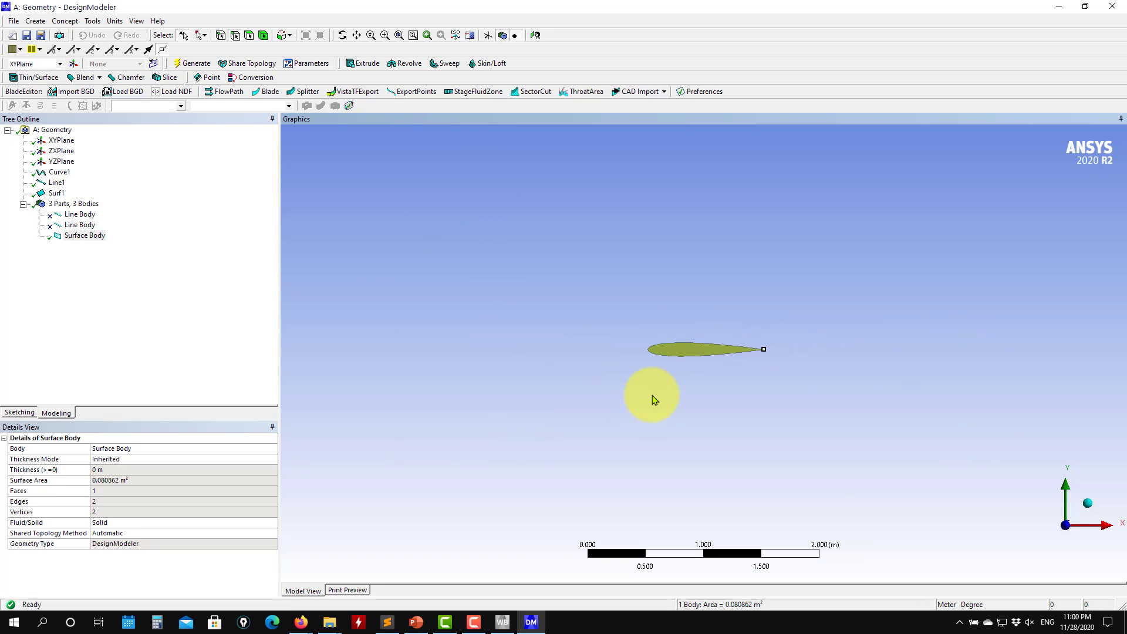
{"action": "left_click", "coordinate": [679, 350]}
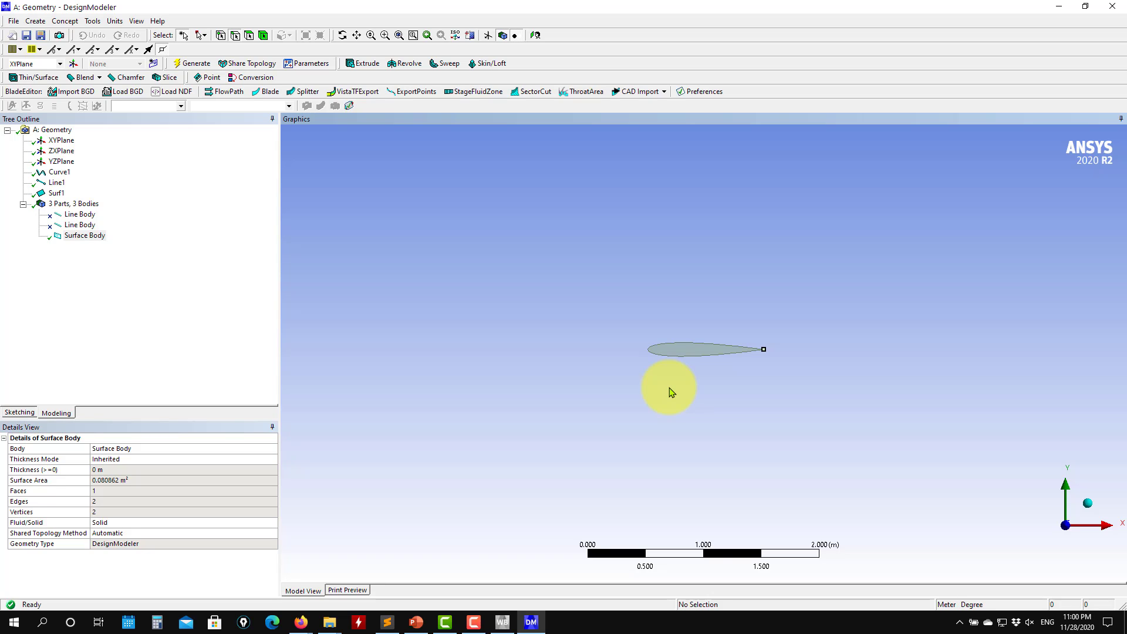
{"action": "scroll", "coordinate": [729, 352], "scroll_direction": "up", "scroll_amount": 3}
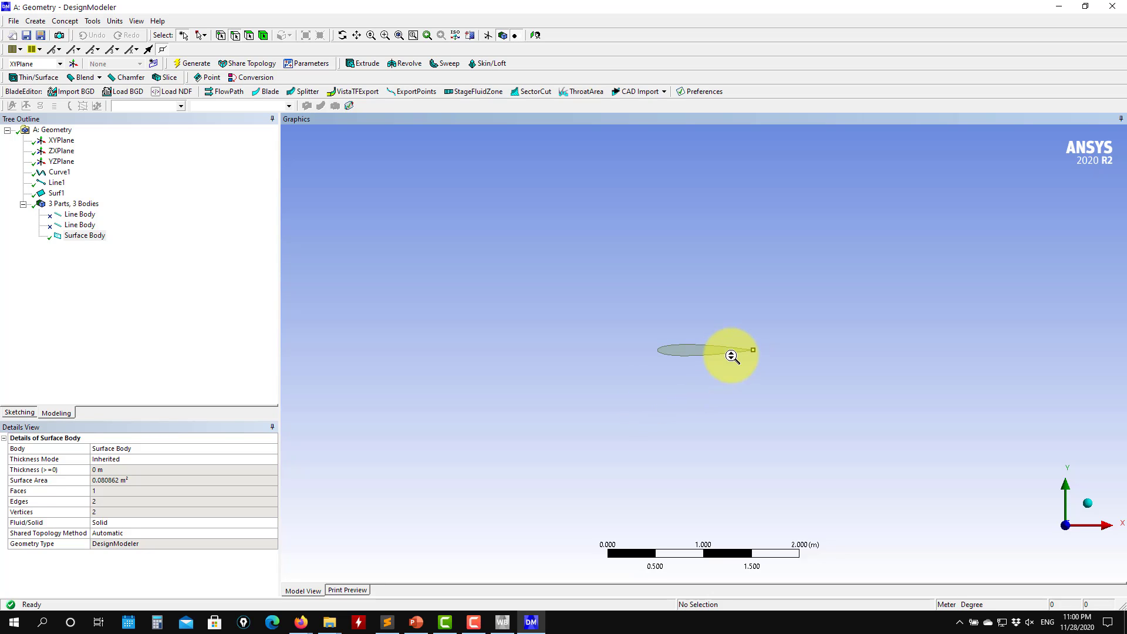
{"action": "scroll", "coordinate": [743, 366], "scroll_direction": "up", "scroll_amount": 4}
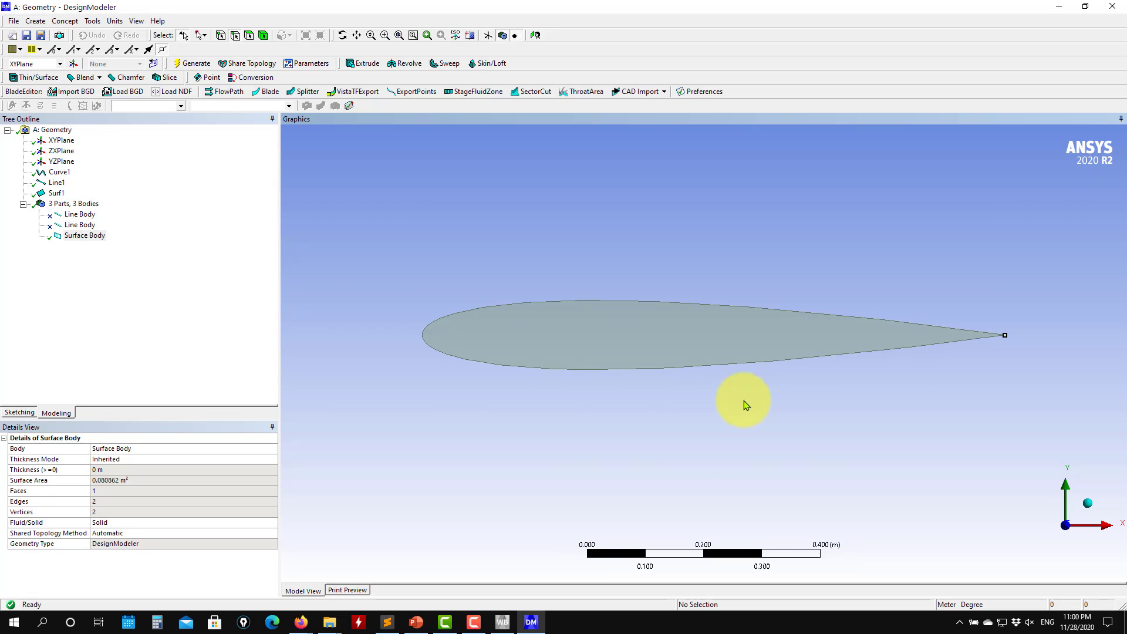
{"action": "scroll", "coordinate": [745, 405], "scroll_direction": "down", "scroll_amount": 3}
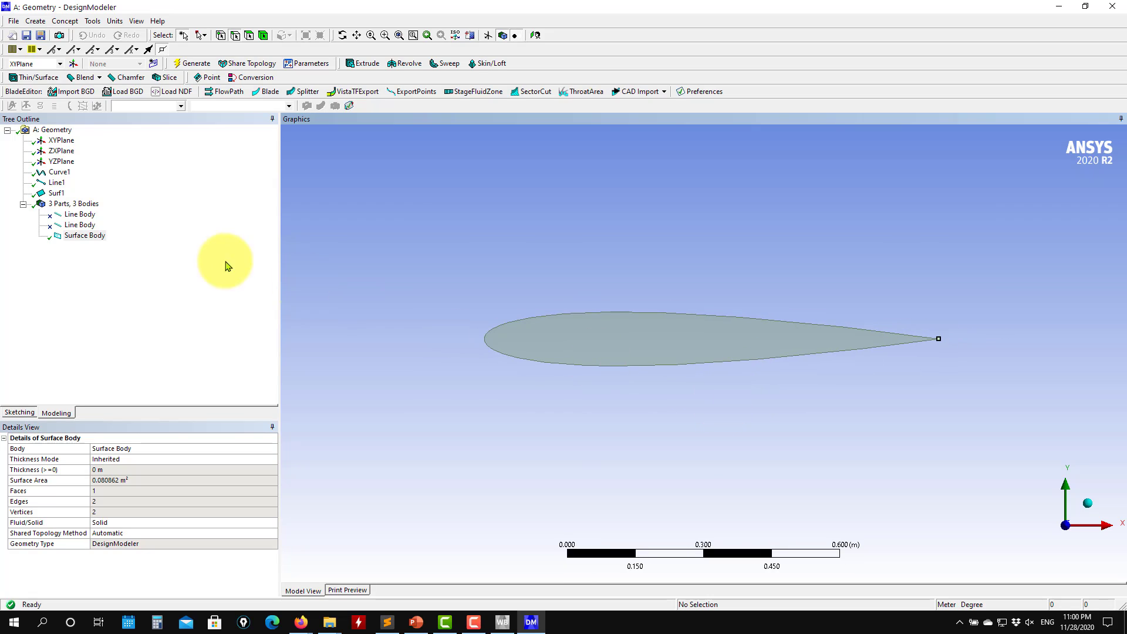
Suppress the airfoil surface body.
{"action": "left_click", "coordinate": [84, 240]}
{"action": "right_click", "coordinate": [84, 243]}
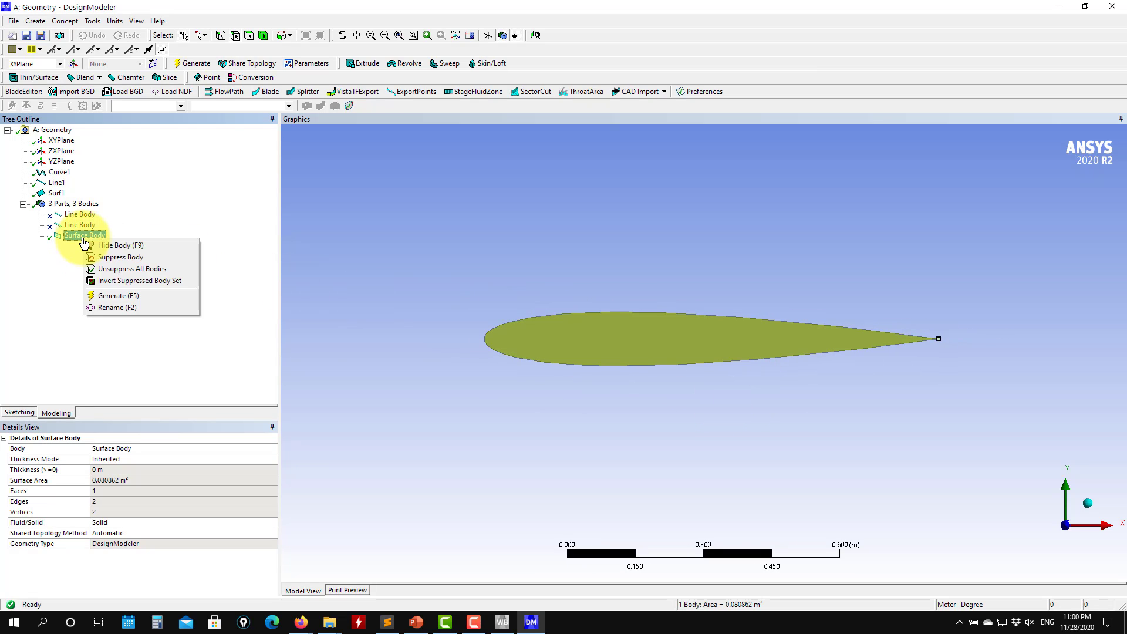
{"action": "left_click", "coordinate": [118, 257]}
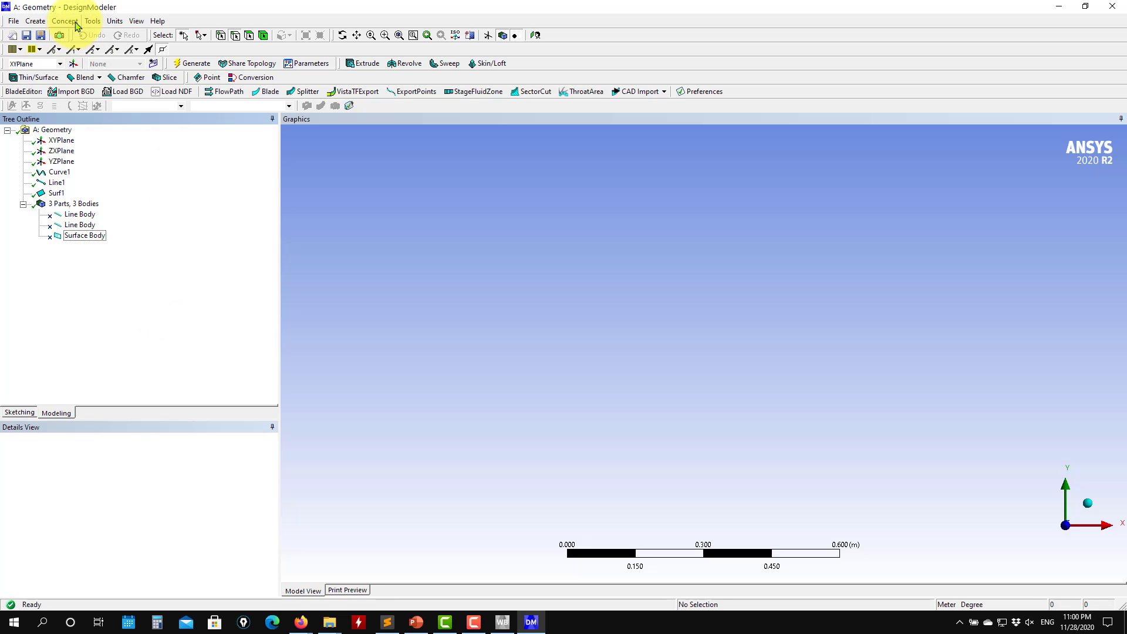
Start a new 3D curve defined from a coordinates file and load naca0012_v1.dat.
{"action": "left_click", "coordinate": [75, 23]}
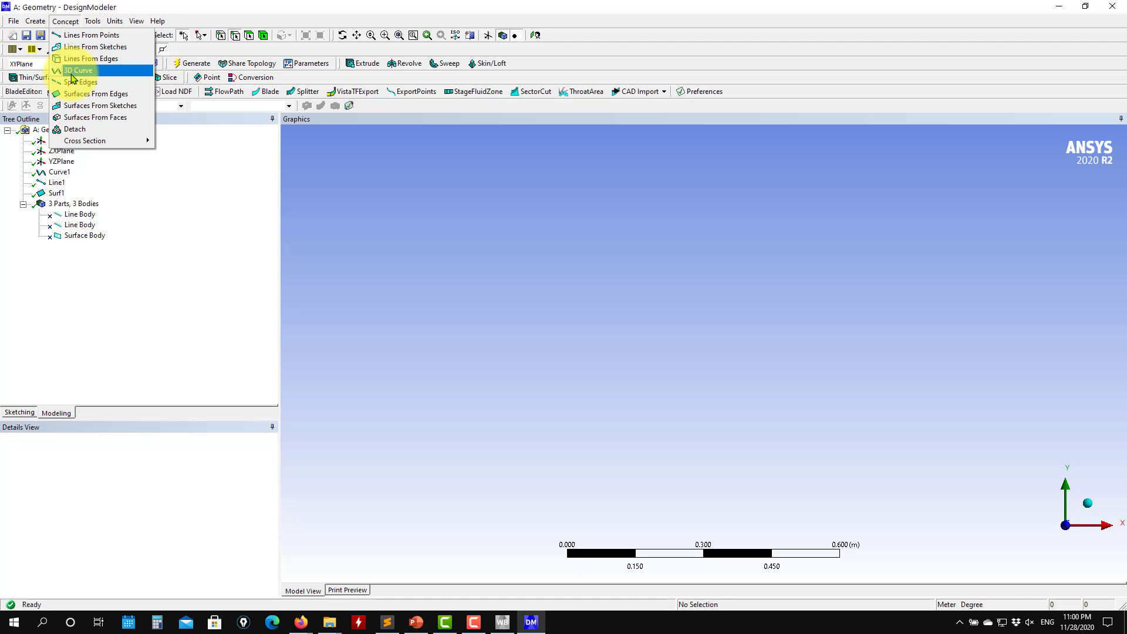
{"action": "left_click", "coordinate": [73, 72]}
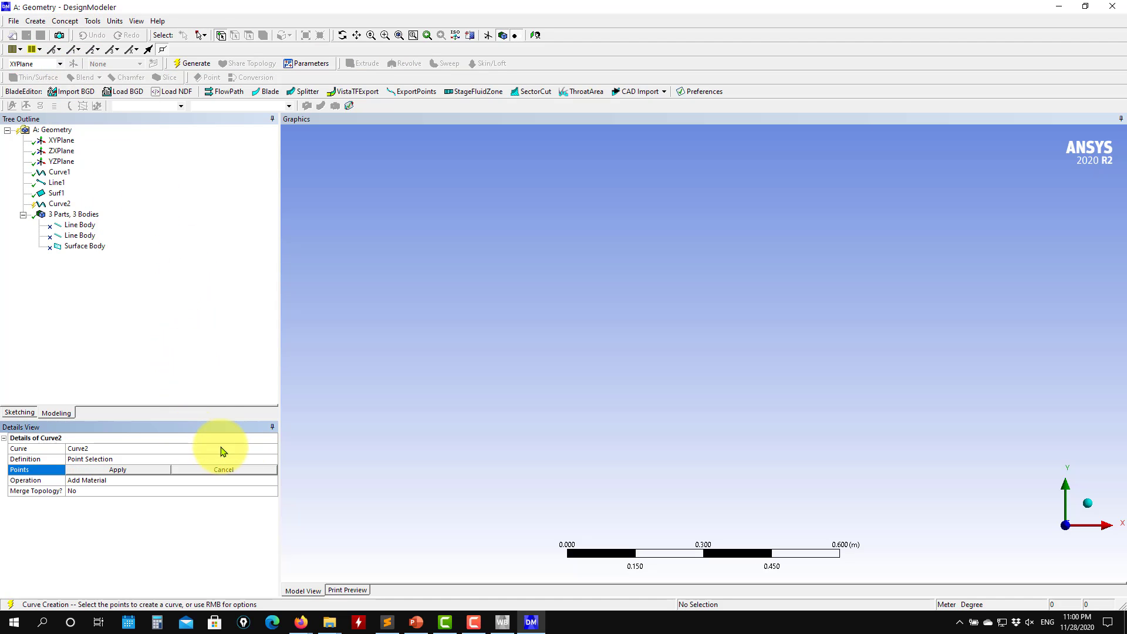
{"action": "left_click", "coordinate": [273, 459]}
{"action": "left_click", "coordinate": [274, 460]}
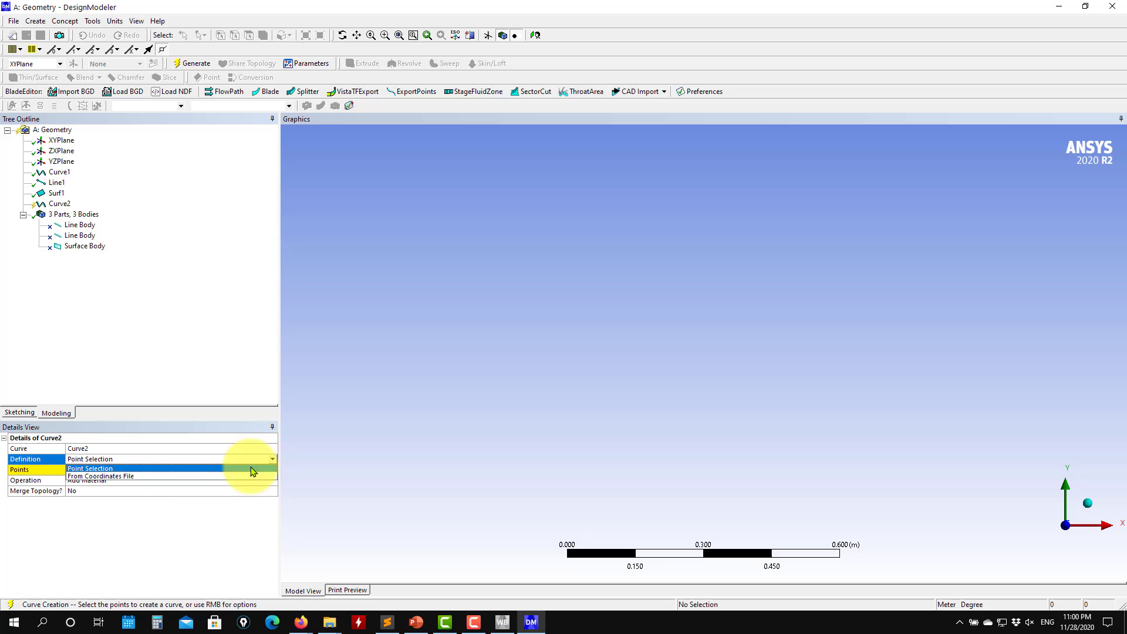
{"action": "left_click", "coordinate": [147, 477]}
{"action": "left_click", "coordinate": [132, 470]}
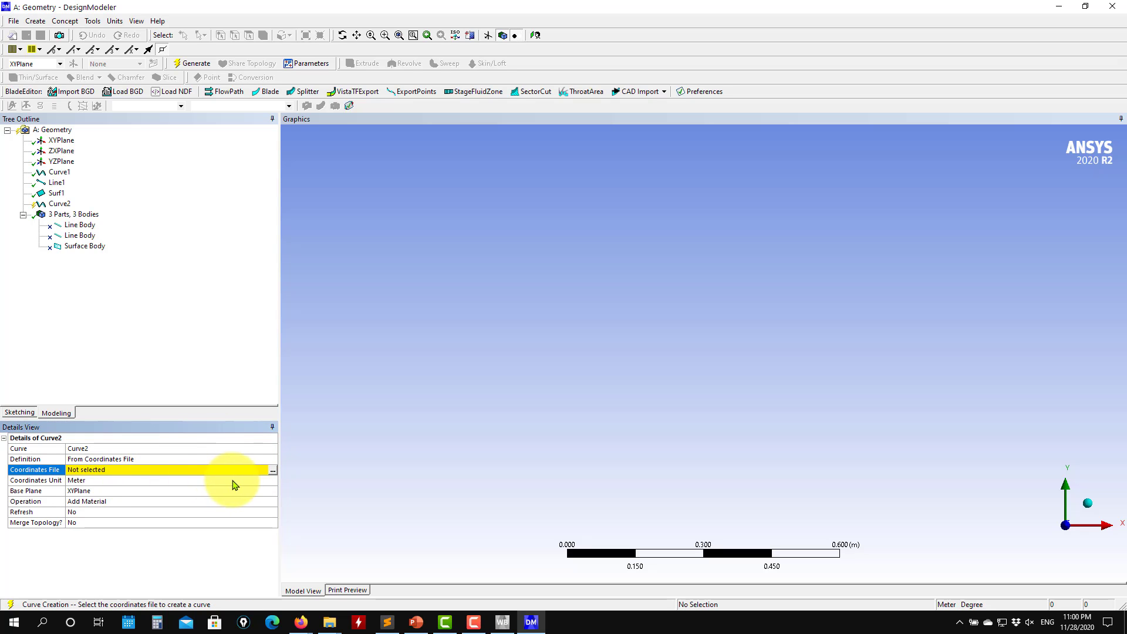
{"action": "left_click", "coordinate": [272, 470]}
{"action": "left_click", "coordinate": [517, 252]}
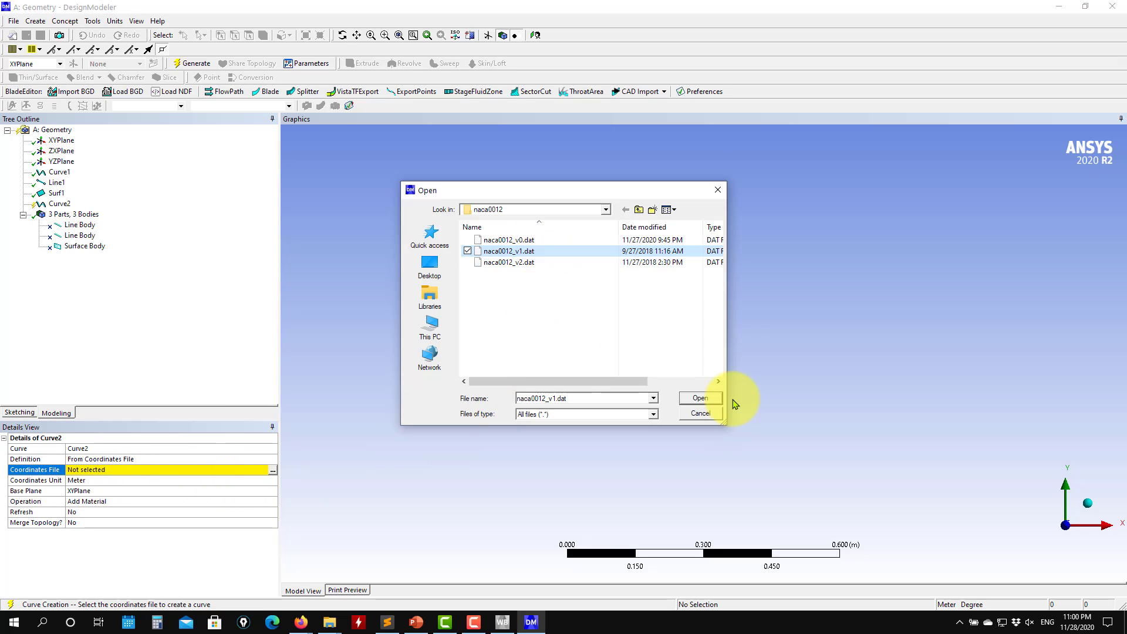
{"action": "left_click", "coordinate": [701, 398]}
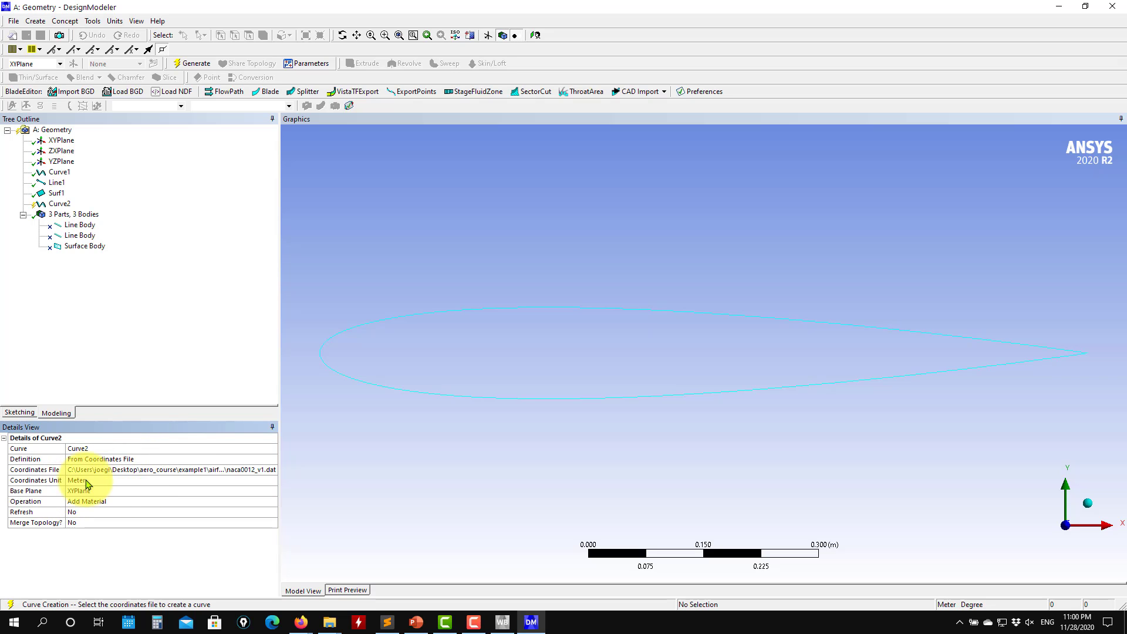
Set the new airfoil curve's operation to Add Frozen and generate it.
{"action": "left_click", "coordinate": [271, 503]}
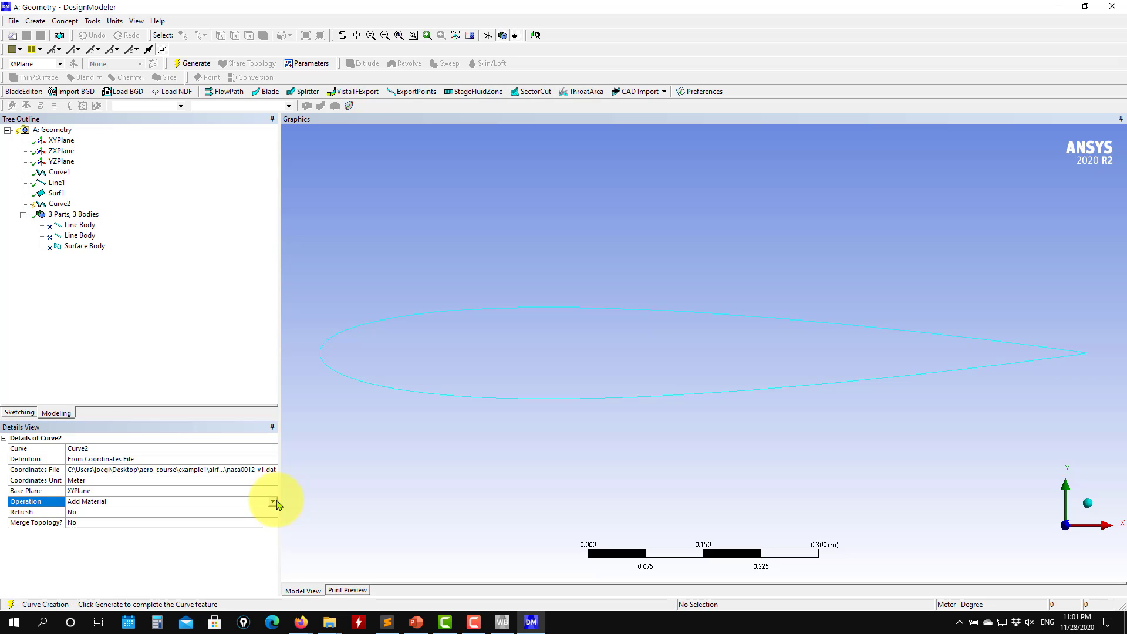
{"action": "left_click", "coordinate": [278, 503]}
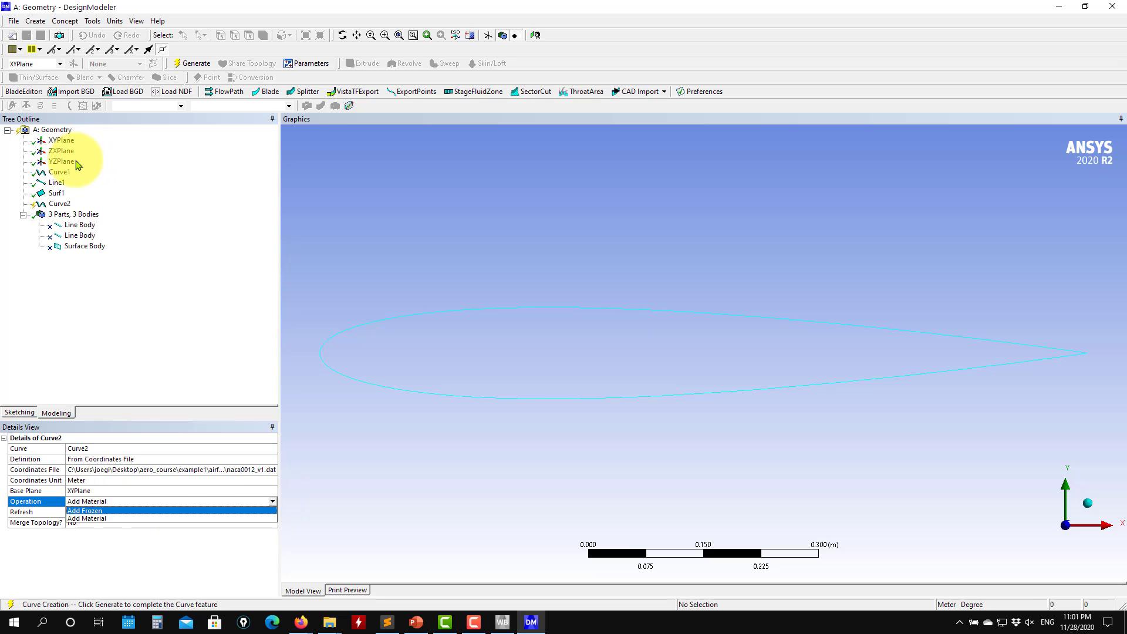
{"action": "left_click", "coordinate": [96, 511]}
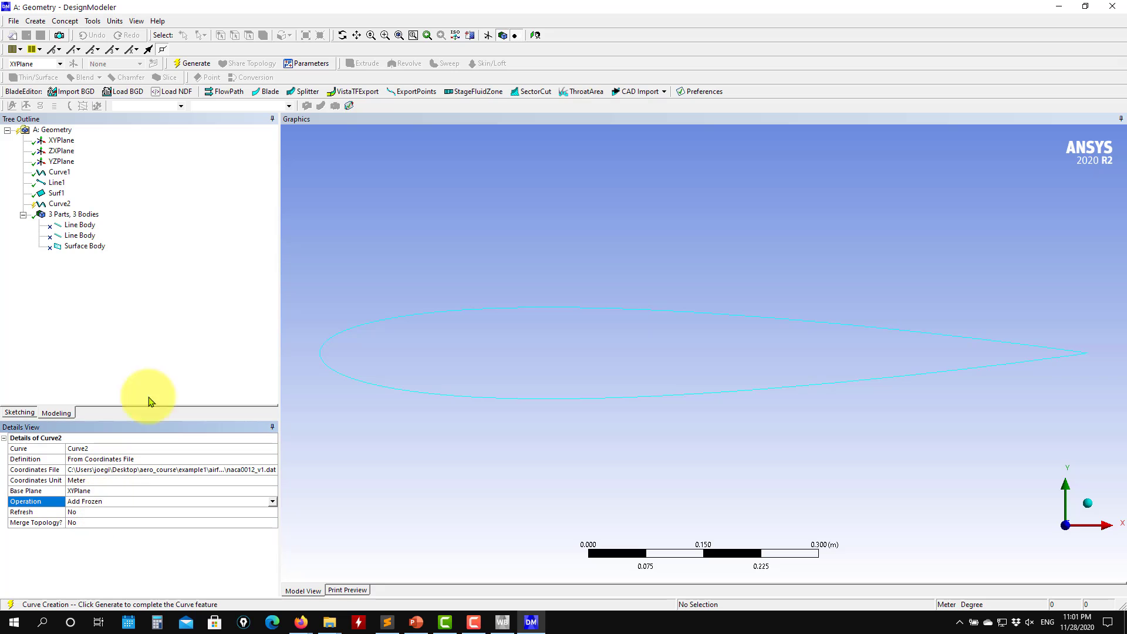
{"action": "left_click", "coordinate": [192, 64]}
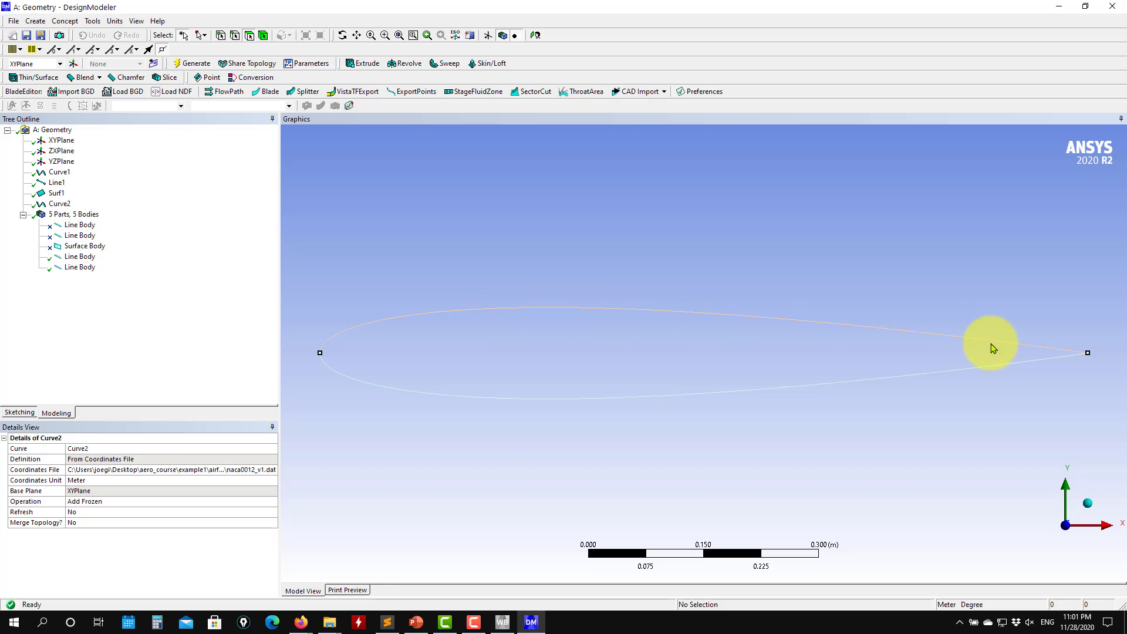
Examine the two new line bodies one after the other to see which part of the airfoil each covers.
{"action": "left_click", "coordinate": [79, 267]}
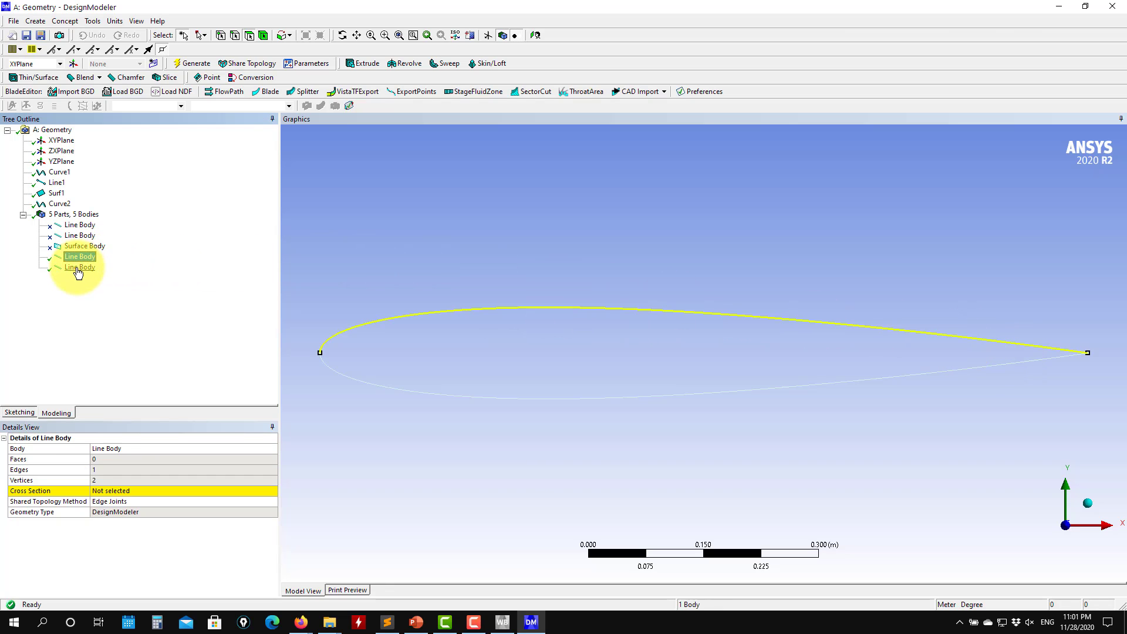
{"action": "left_click", "coordinate": [88, 257]}
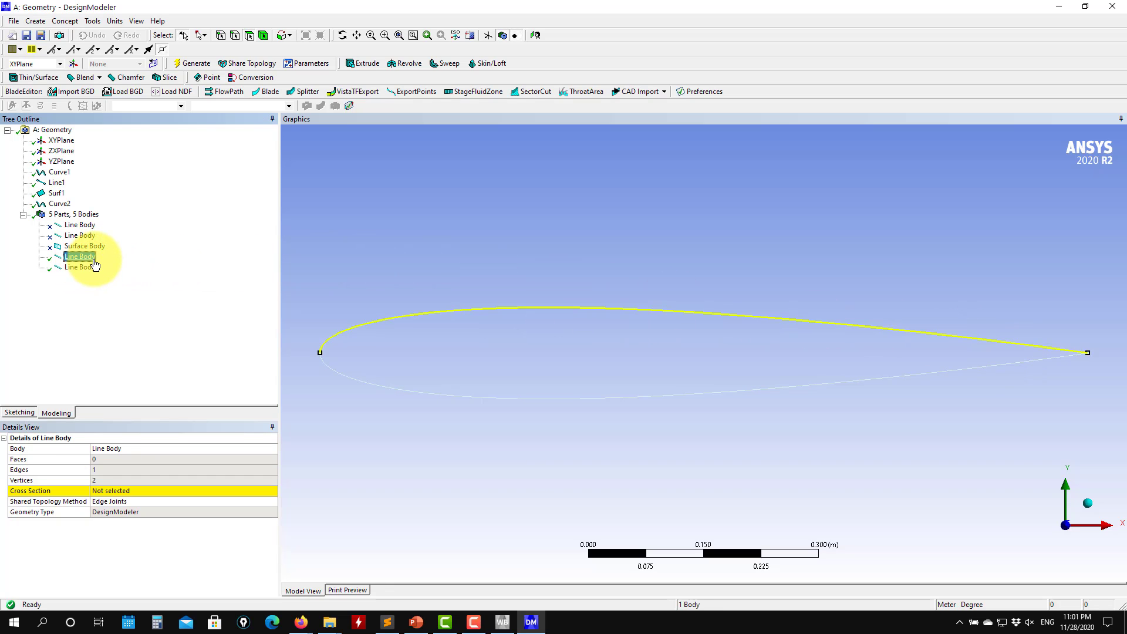
{"action": "left_click", "coordinate": [79, 268]}
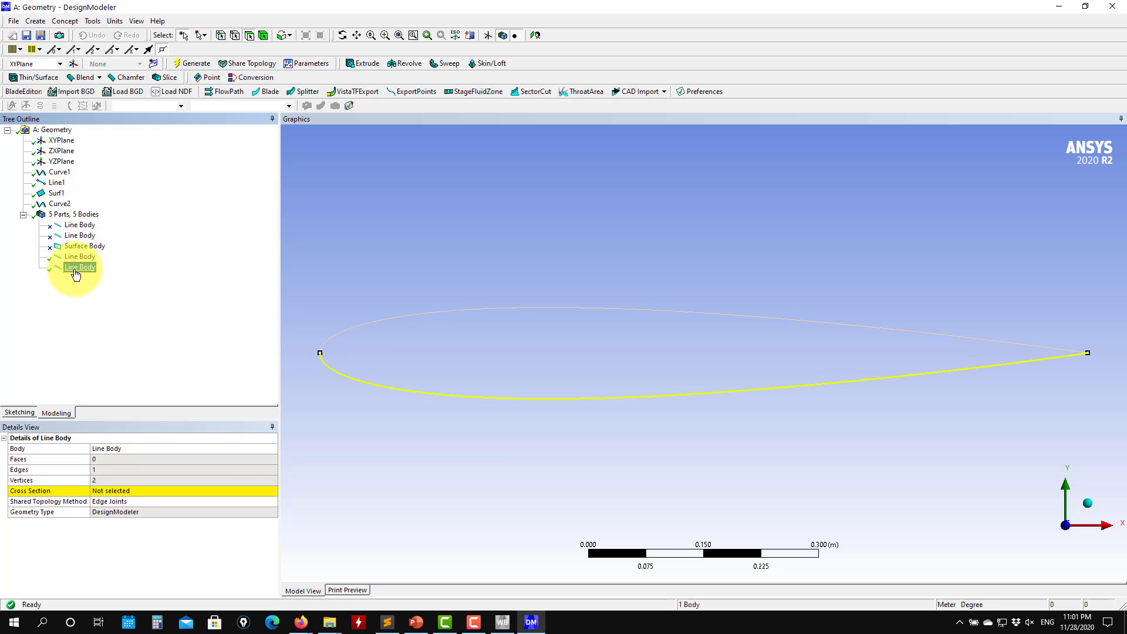
{"action": "left_click", "coordinate": [81, 258]}
{"action": "left_click", "coordinate": [79, 268]}
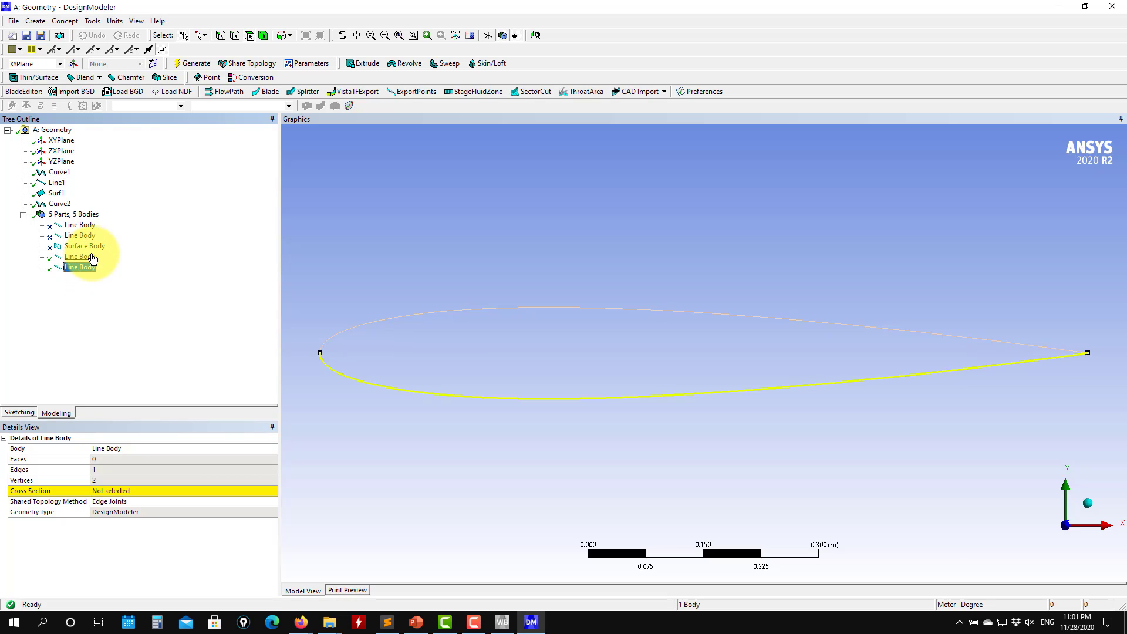
{"action": "left_click", "coordinate": [80, 258]}
{"action": "left_click", "coordinate": [79, 268]}
{"action": "left_click", "coordinate": [81, 258]}
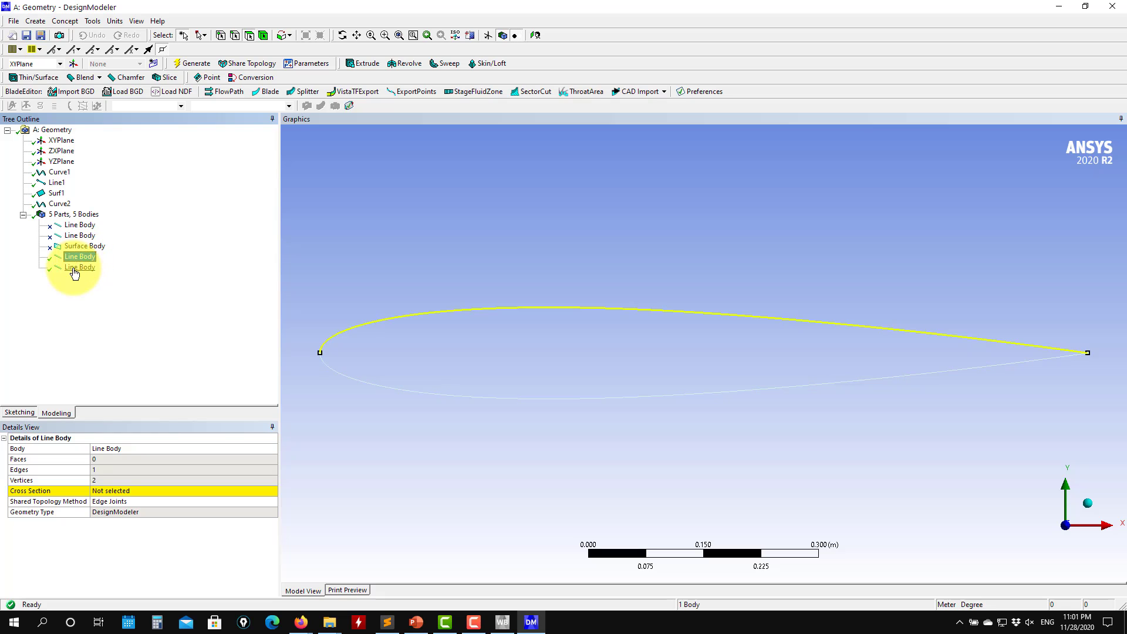
{"action": "left_click", "coordinate": [80, 269]}
Examine the airfoil's leading edge up close where the upper and lower curves meet, and return to the full profile.
{"action": "scroll", "coordinate": [309, 372], "scroll_direction": "down", "scroll_amount": 2}
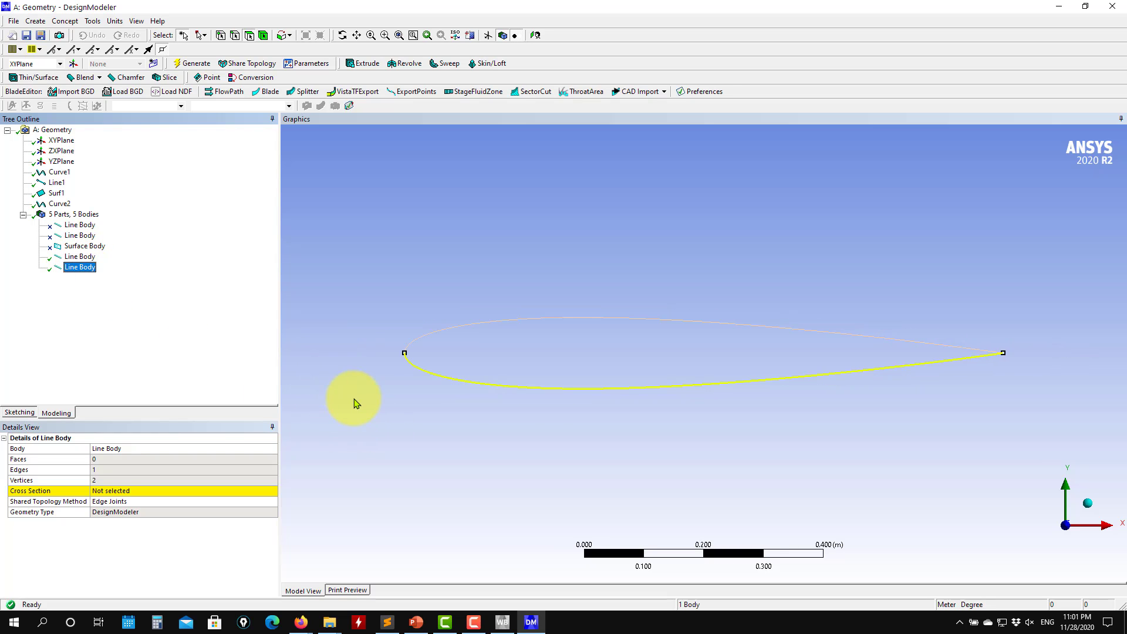
{"action": "middle_click_drag", "start_coordinate": [382, 392], "coordinate": [531, 393], "text": "ctrl"}
{"action": "scroll", "coordinate": [531, 394], "scroll_direction": "up", "scroll_amount": 5}
{"action": "scroll", "coordinate": [417, 356], "scroll_direction": "up", "scroll_amount": 2}
{"action": "middle_click_drag", "start_coordinate": [325, 364], "coordinate": [771, 379], "text": "ctrl"}
{"action": "scroll", "coordinate": [624, 387], "scroll_direction": "up", "scroll_amount": 6}
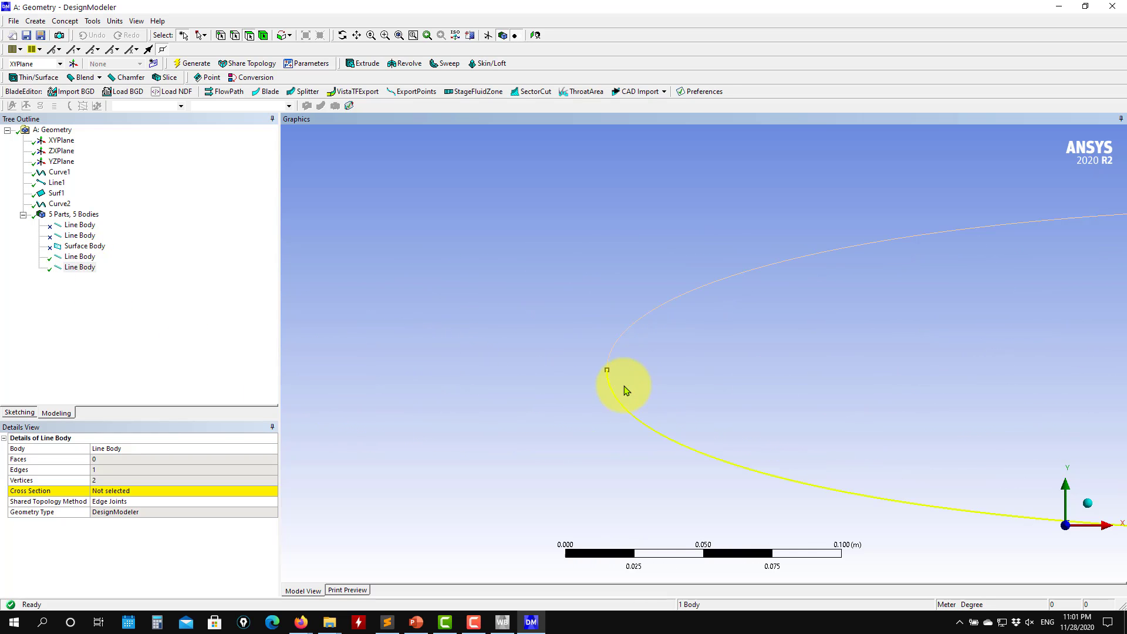
{"action": "scroll", "coordinate": [417, 409], "scroll_direction": "up", "scroll_amount": 2}
{"action": "scroll", "coordinate": [415, 405], "scroll_direction": "down", "scroll_amount": 8}
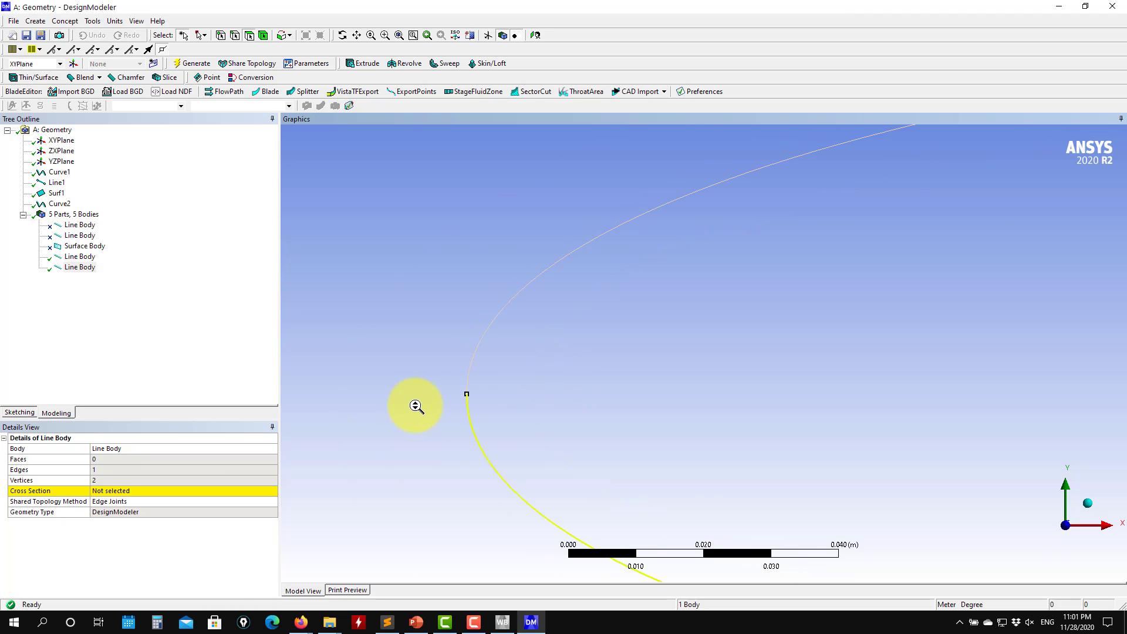
{"action": "scroll", "coordinate": [799, 418], "scroll_direction": "down", "scroll_amount": 5}
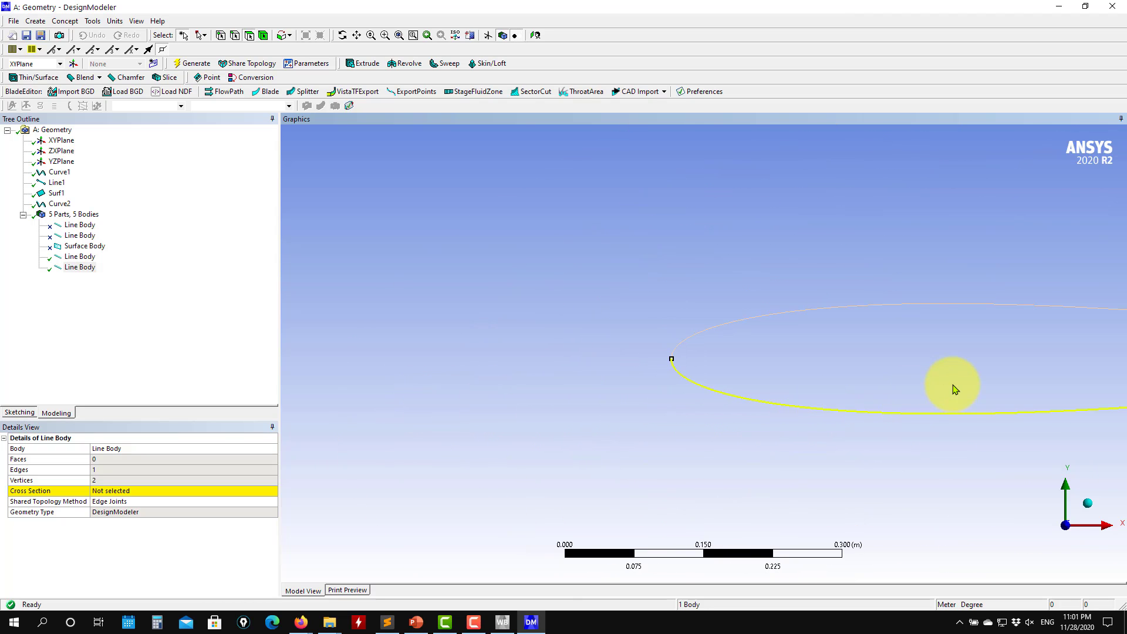
{"action": "middle_click_drag", "start_coordinate": [953, 386], "coordinate": [651, 369], "text": "ctrl"}
{"action": "scroll", "coordinate": [693, 365], "scroll_direction": "down", "scroll_amount": 2}
{"action": "middle_click_drag", "start_coordinate": [771, 392], "coordinate": [704, 405], "text": "ctrl"}
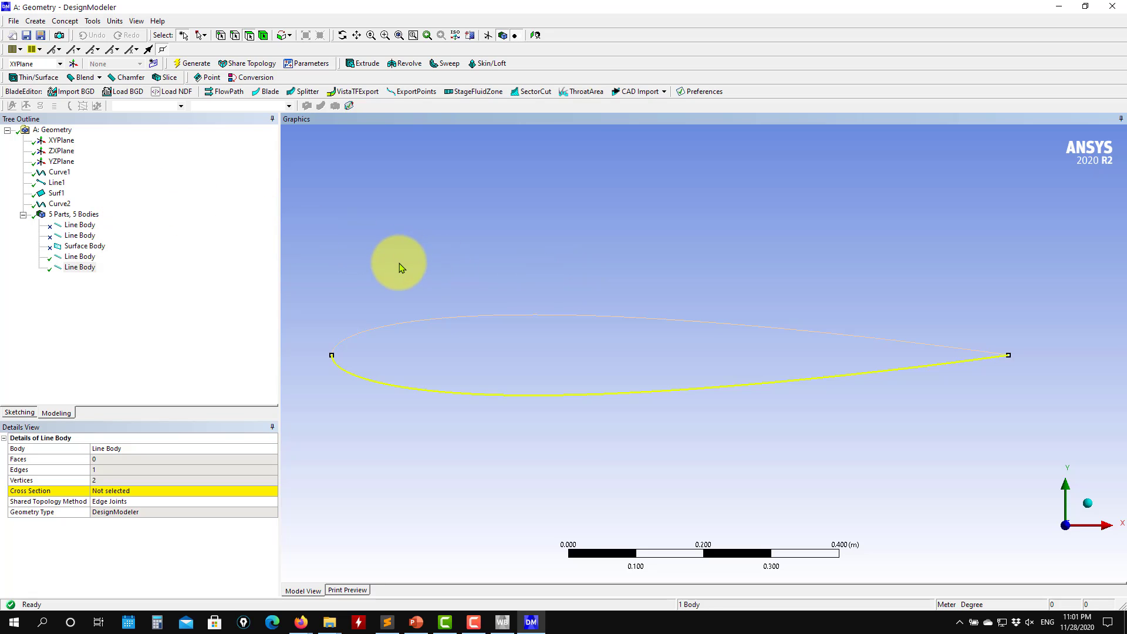
Generate a surface from edges using the upper and lower curves of the new airfoil.
{"action": "left_click", "coordinate": [65, 25]}
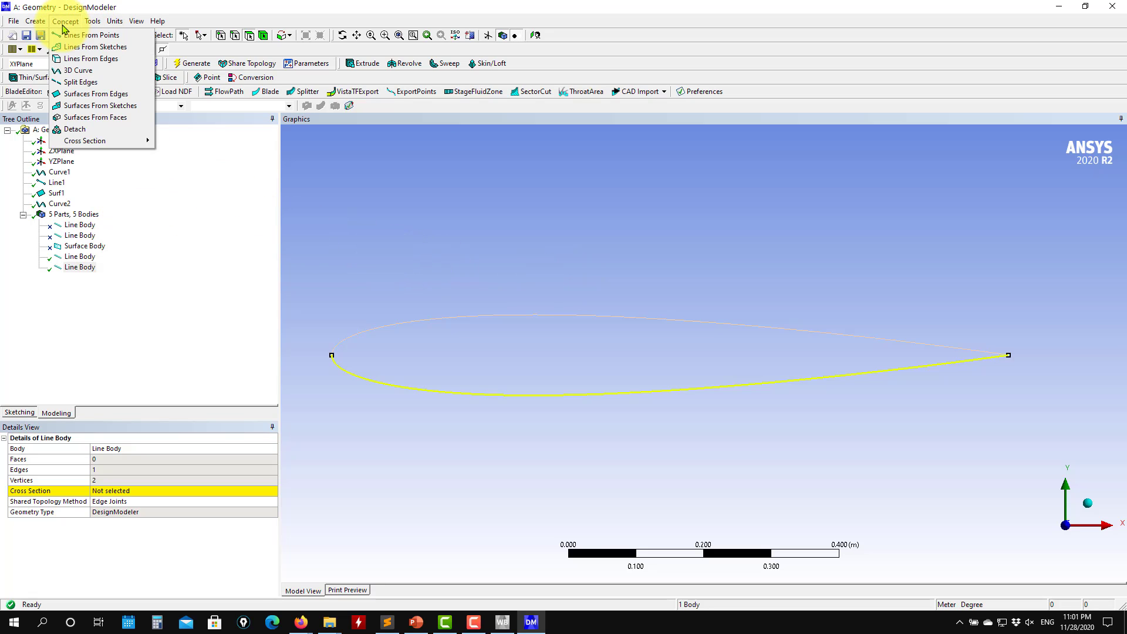
{"action": "left_click", "coordinate": [94, 94]}
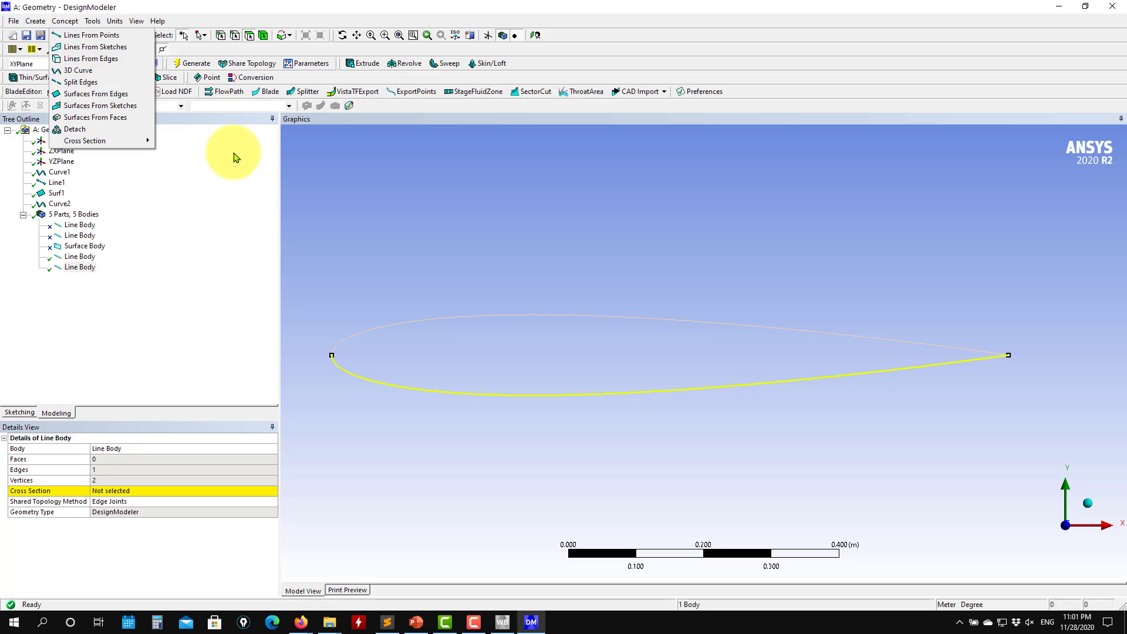
{"action": "left_click", "coordinate": [431, 320]}
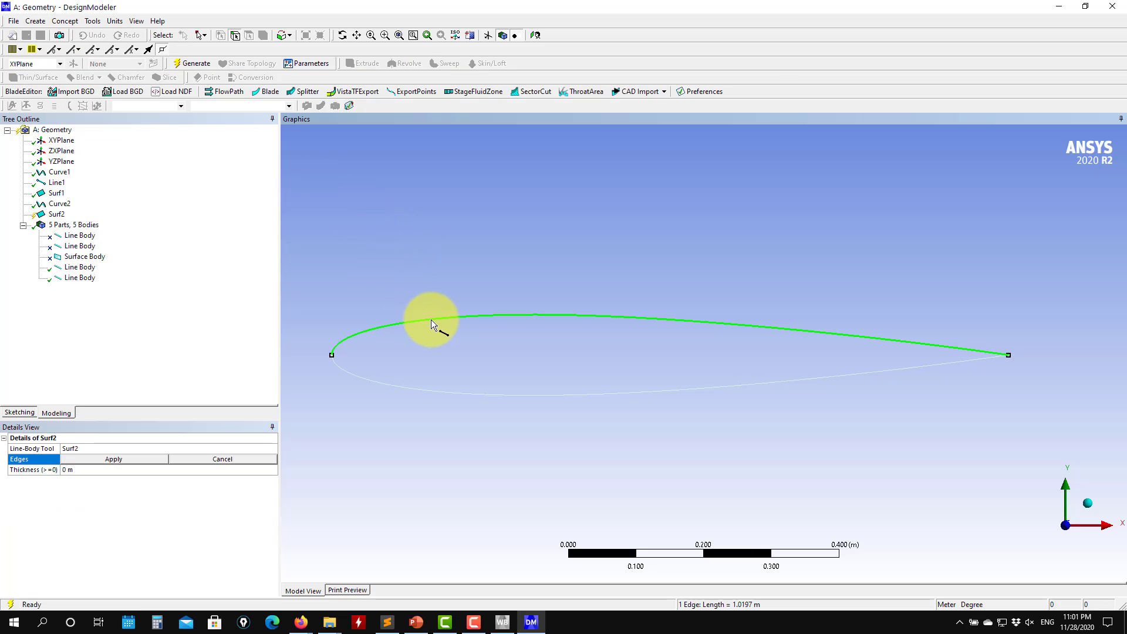
{"action": "left_click", "coordinate": [439, 394], "text": "ctrl"}
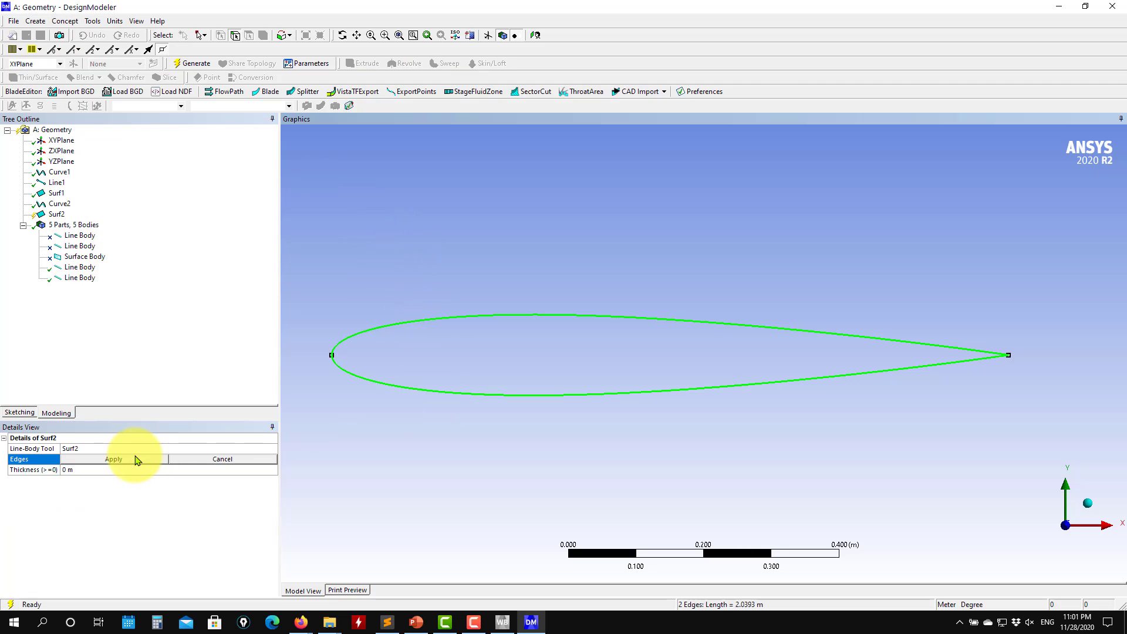
{"action": "left_click", "coordinate": [130, 458]}
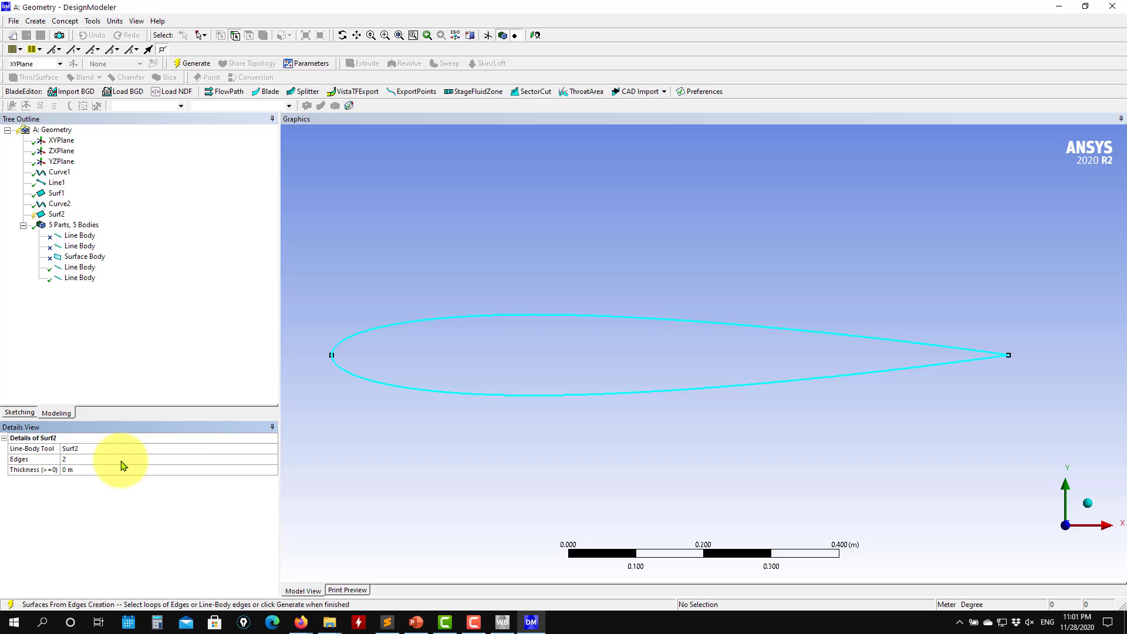
{"action": "left_click", "coordinate": [196, 64]}
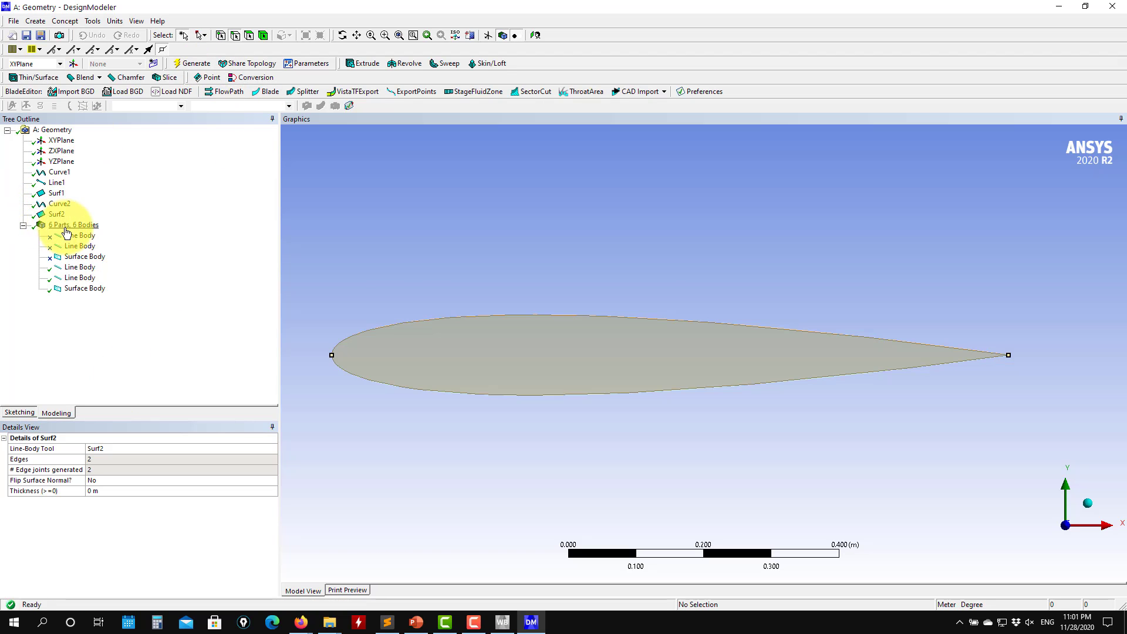
Suppress the upper and lower line bodies of the new airfoil.
{"action": "left_click", "coordinate": [79, 278]}
{"action": "left_click", "coordinate": [79, 267], "text": "ctrl"}
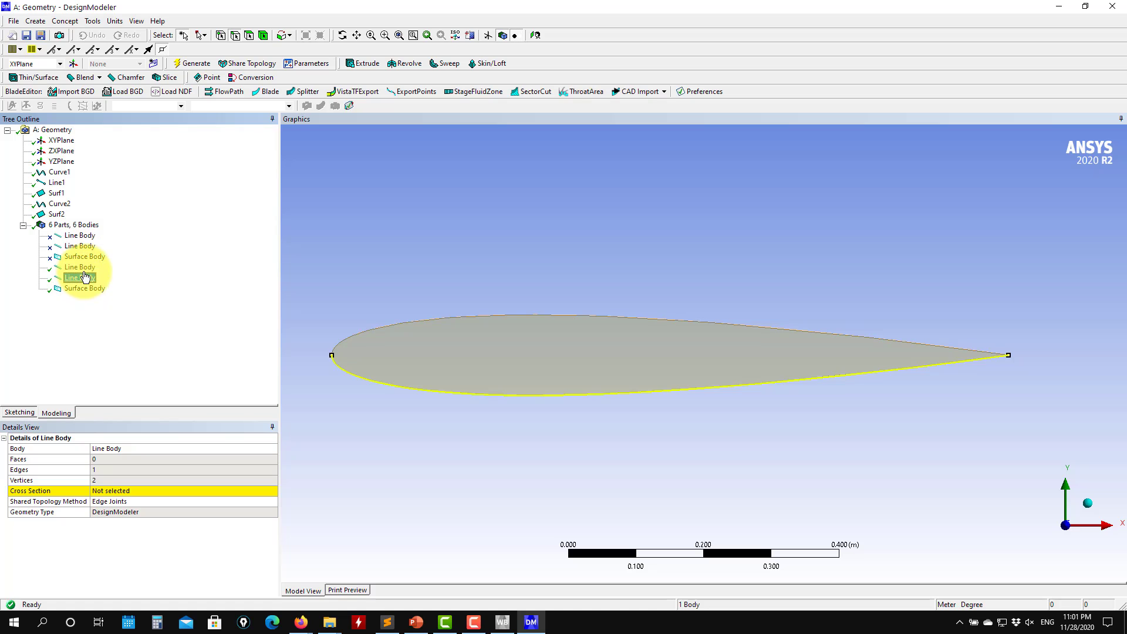
{"action": "right_click", "coordinate": [86, 271]}
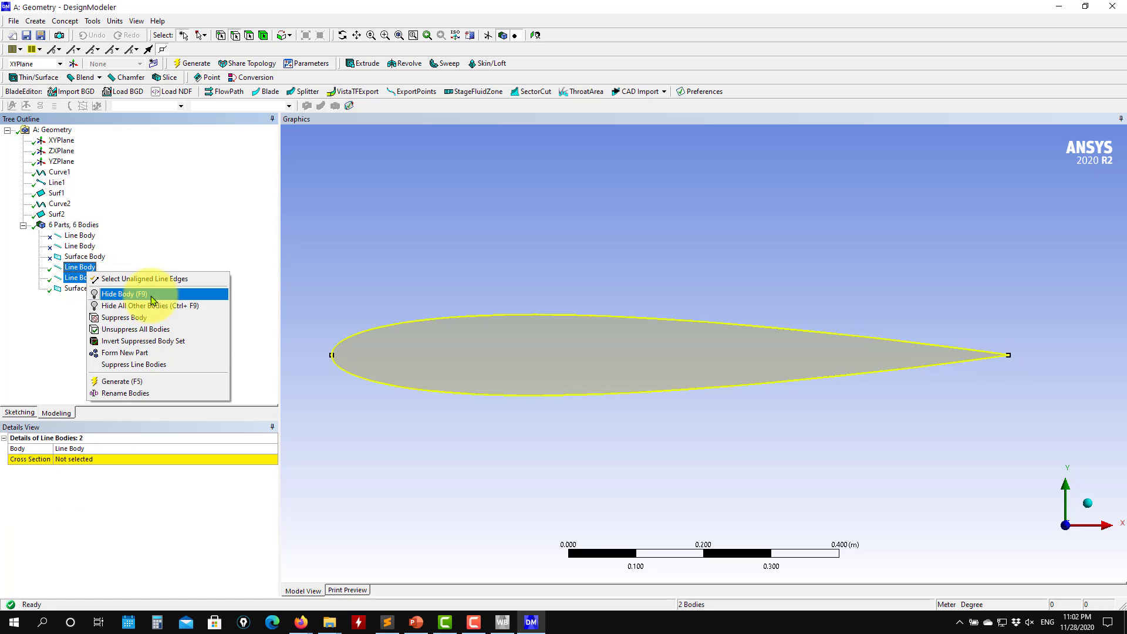
{"action": "left_click", "coordinate": [144, 317]}
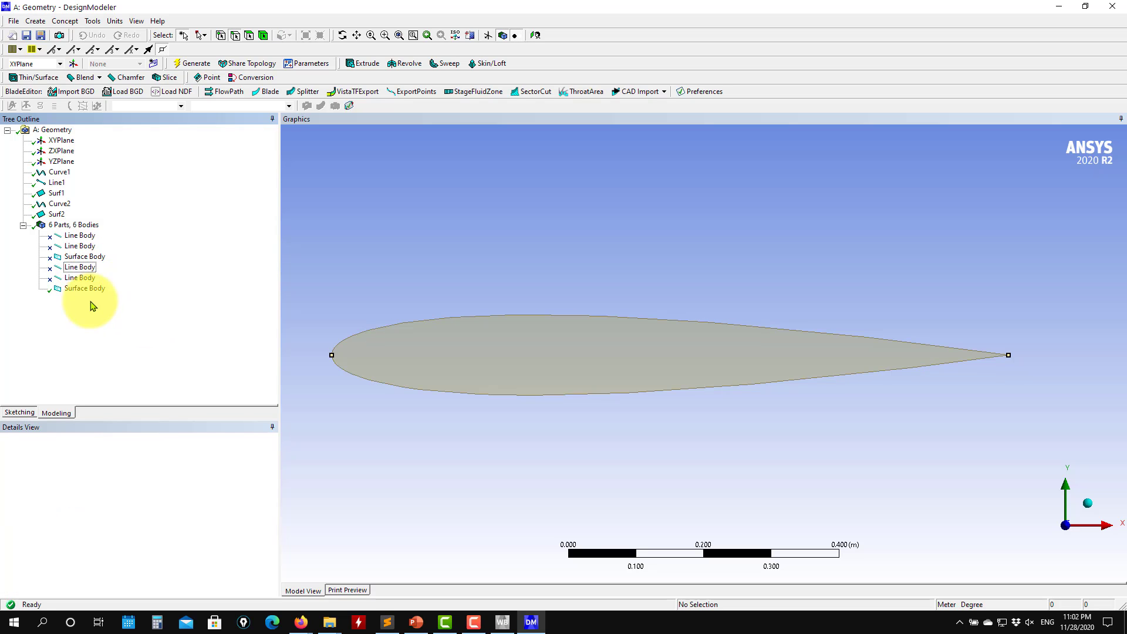
Unsuppress the first airfoil's surface body and compare its details with those of the new surface body.
{"action": "left_click", "coordinate": [85, 288]}
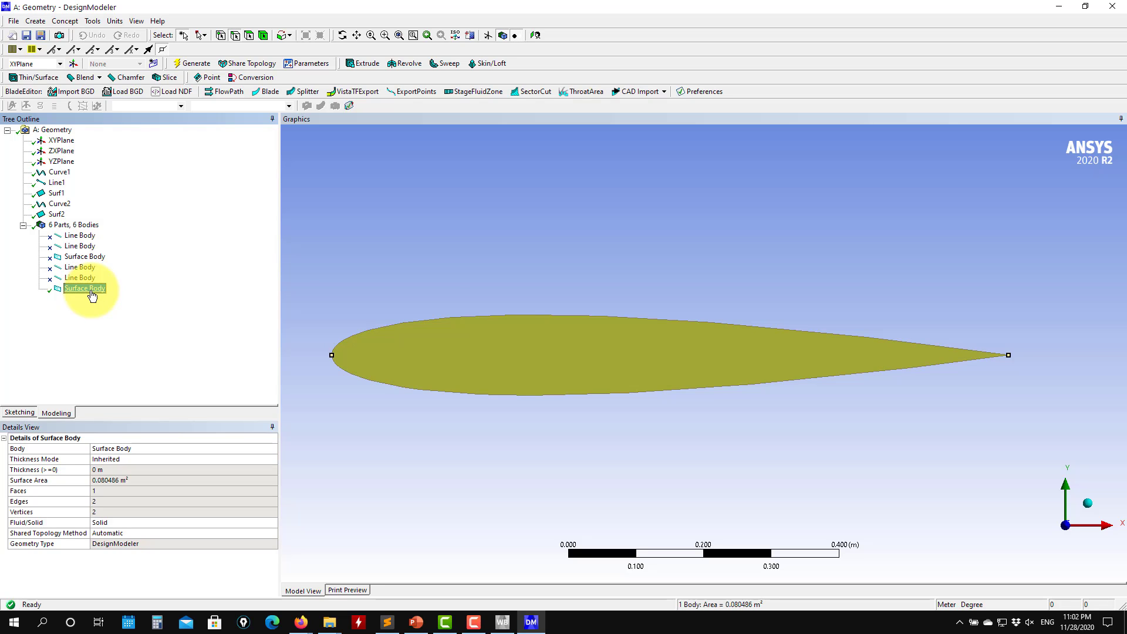
{"action": "right_click", "coordinate": [94, 262]}
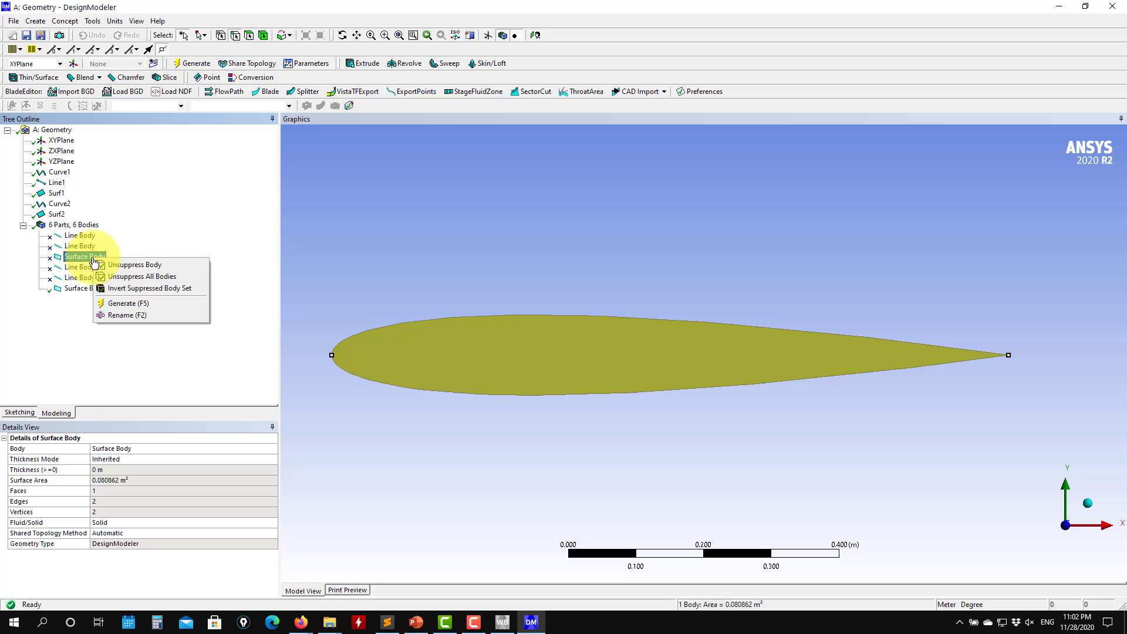
{"action": "left_click", "coordinate": [165, 277]}
{"action": "left_click", "coordinate": [89, 258]}
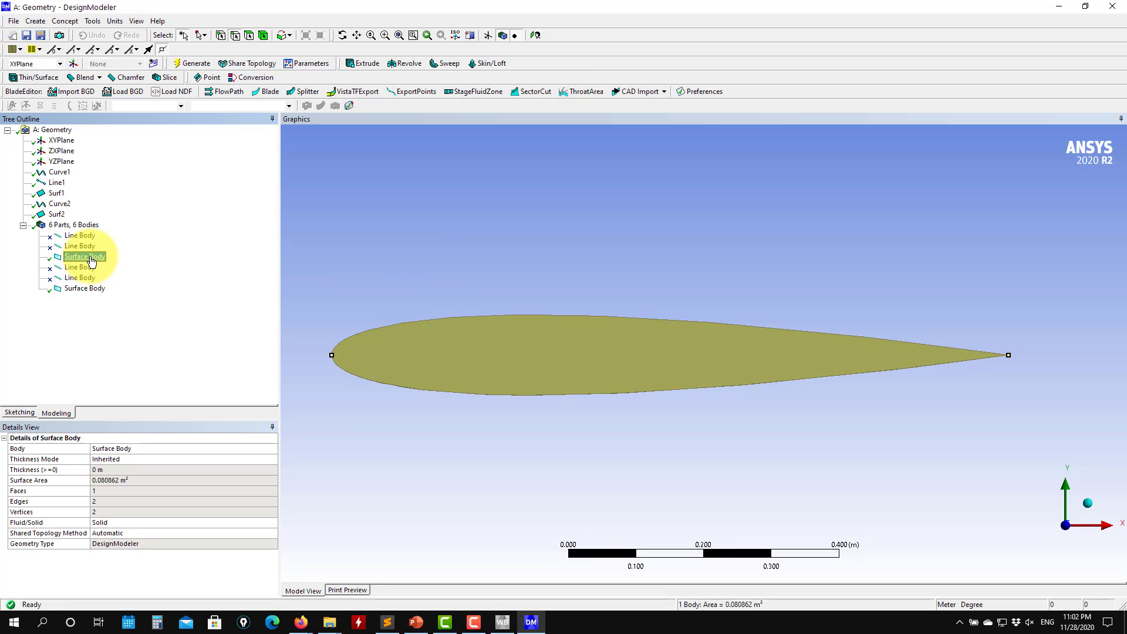
{"action": "left_click", "coordinate": [93, 247]}
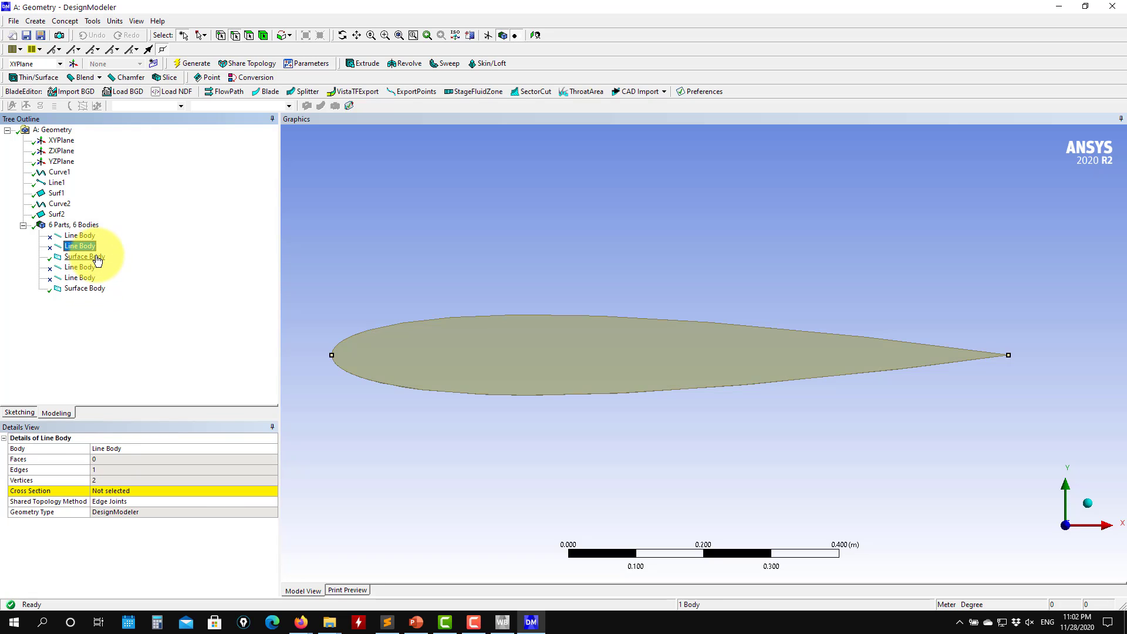
{"action": "left_click", "coordinate": [103, 258]}
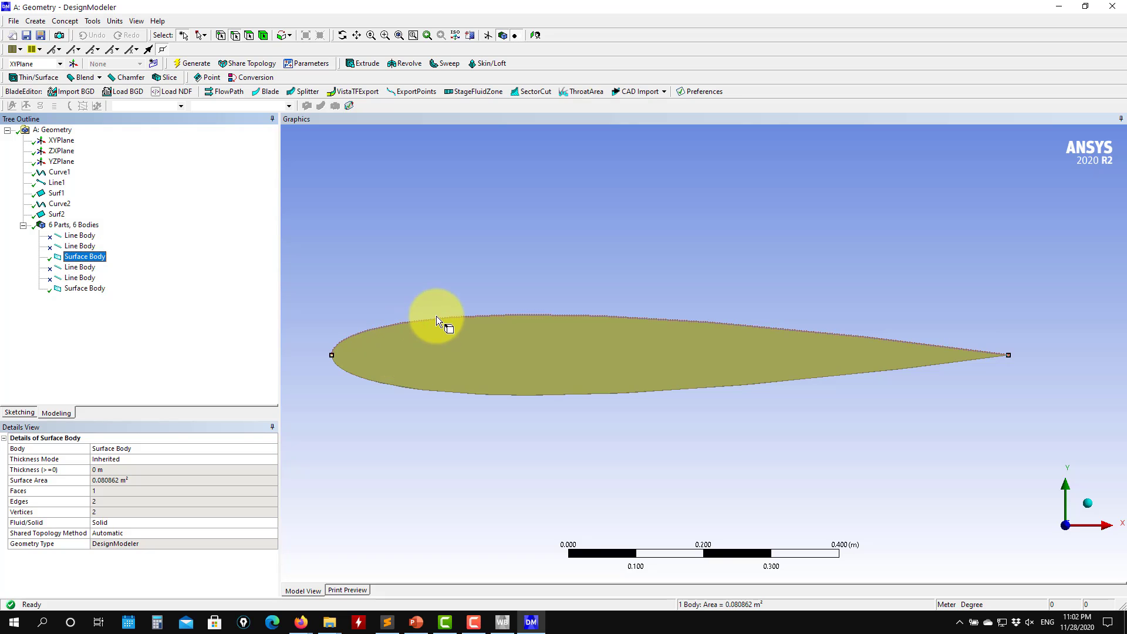
Suppress the new airfoil's surface body and select the first airfoil's surface body.
{"action": "left_click", "coordinate": [82, 288]}
{"action": "right_click", "coordinate": [88, 288]}
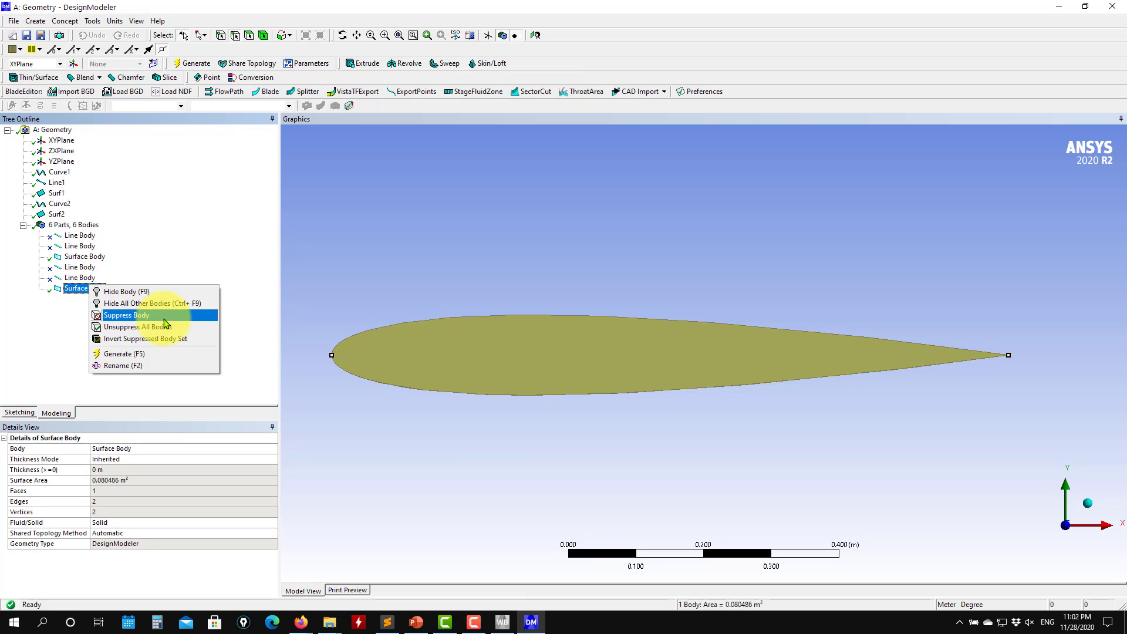
{"action": "left_click", "coordinate": [164, 320]}
{"action": "left_click", "coordinate": [85, 256]}
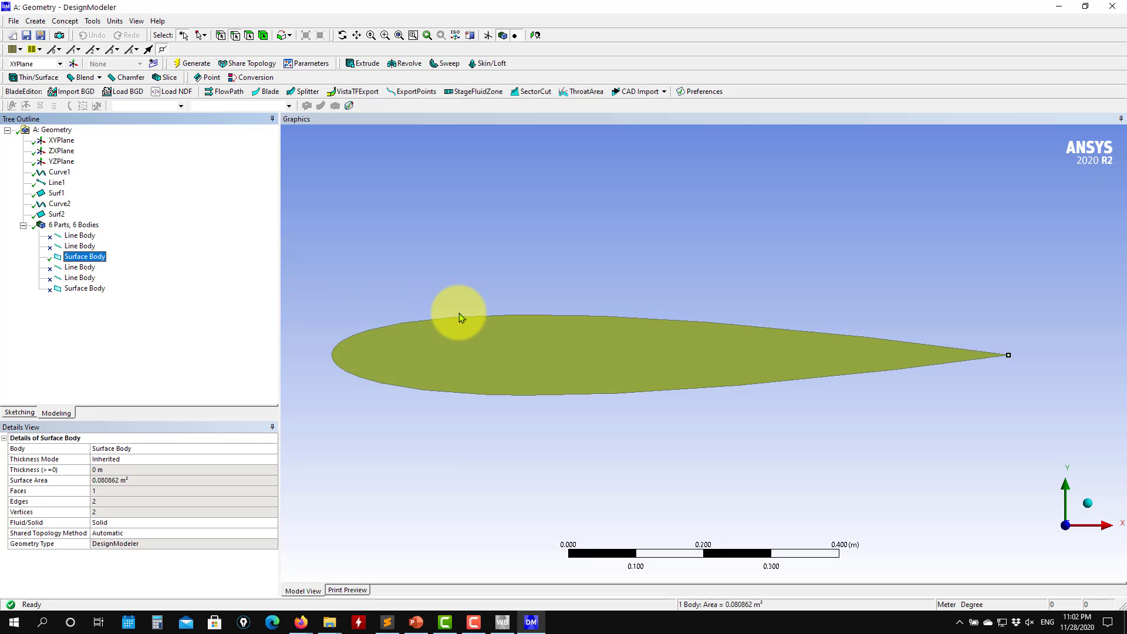
Inspect the first airfoil's outline edge and its face separately to see how the profile is built.
{"action": "left_click", "coordinate": [457, 318]}
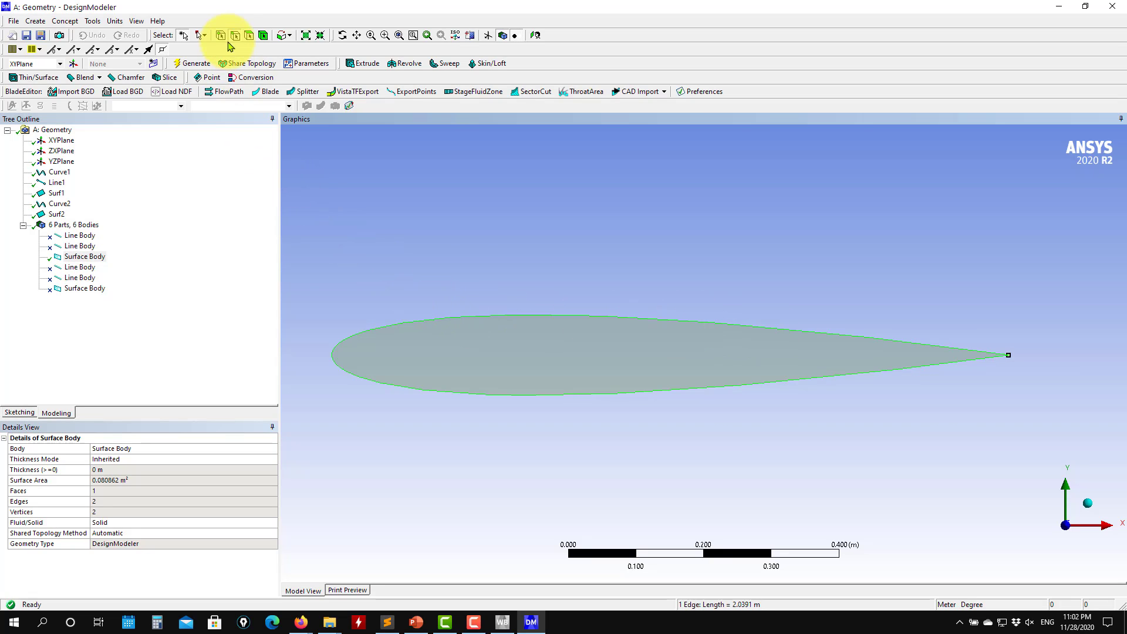
{"action": "left_click", "coordinate": [462, 256]}
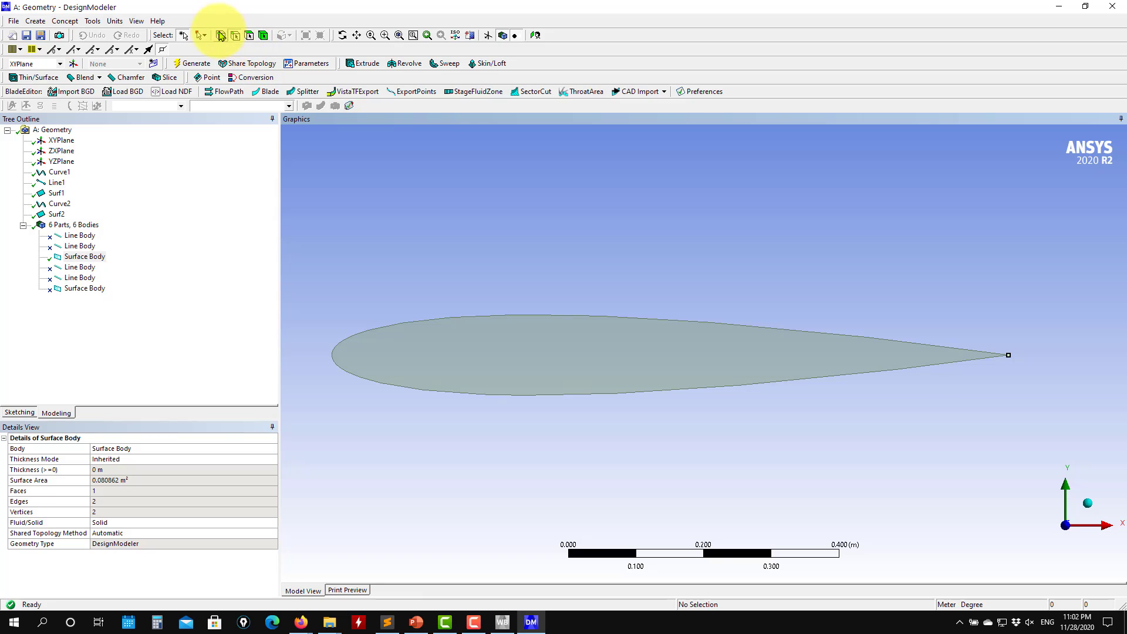
{"action": "left_click", "coordinate": [249, 37]}
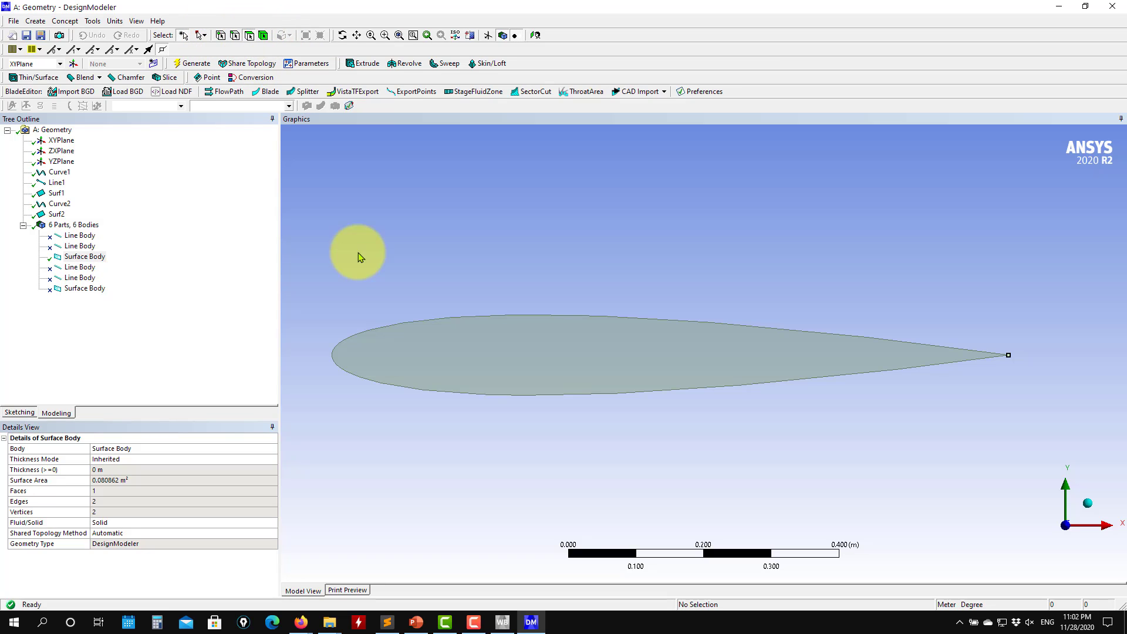
{"action": "left_click", "coordinate": [474, 357]}
{"action": "left_click", "coordinate": [263, 37]}
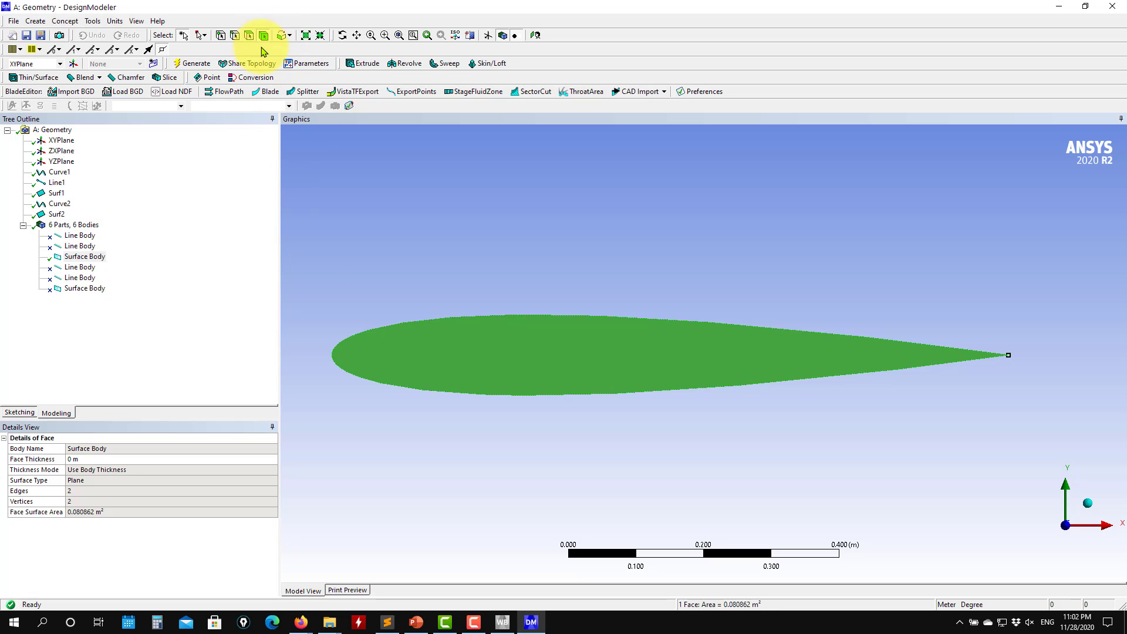
{"action": "left_click", "coordinate": [468, 321]}
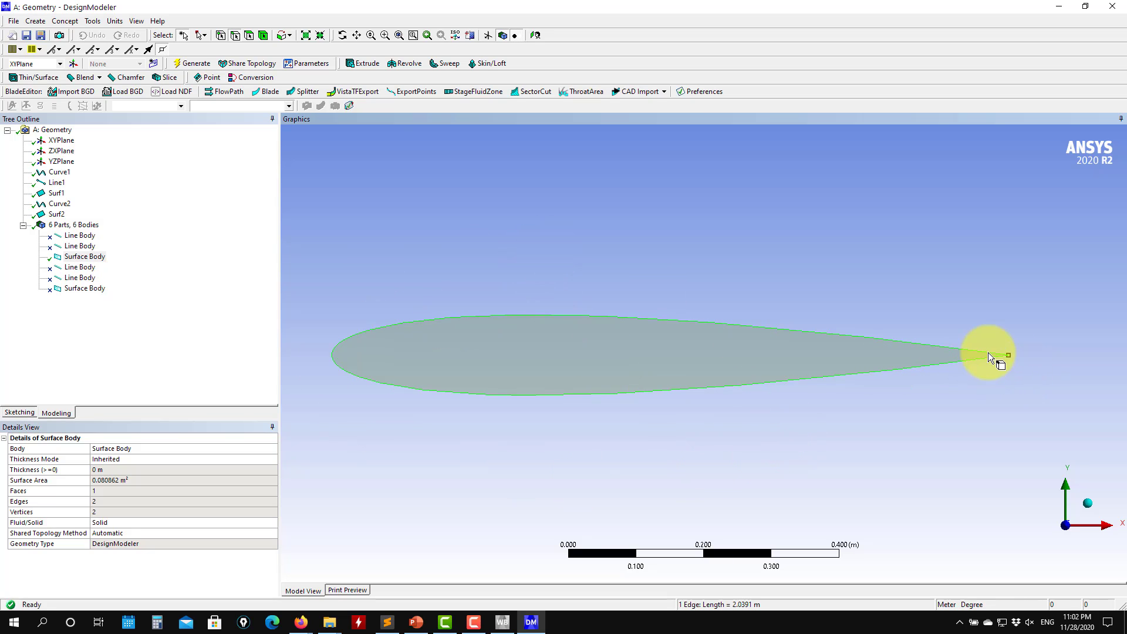
Suppress the first airfoil's surface body and unsuppress the surface body of the new airfoil.
{"action": "left_click", "coordinate": [85, 257]}
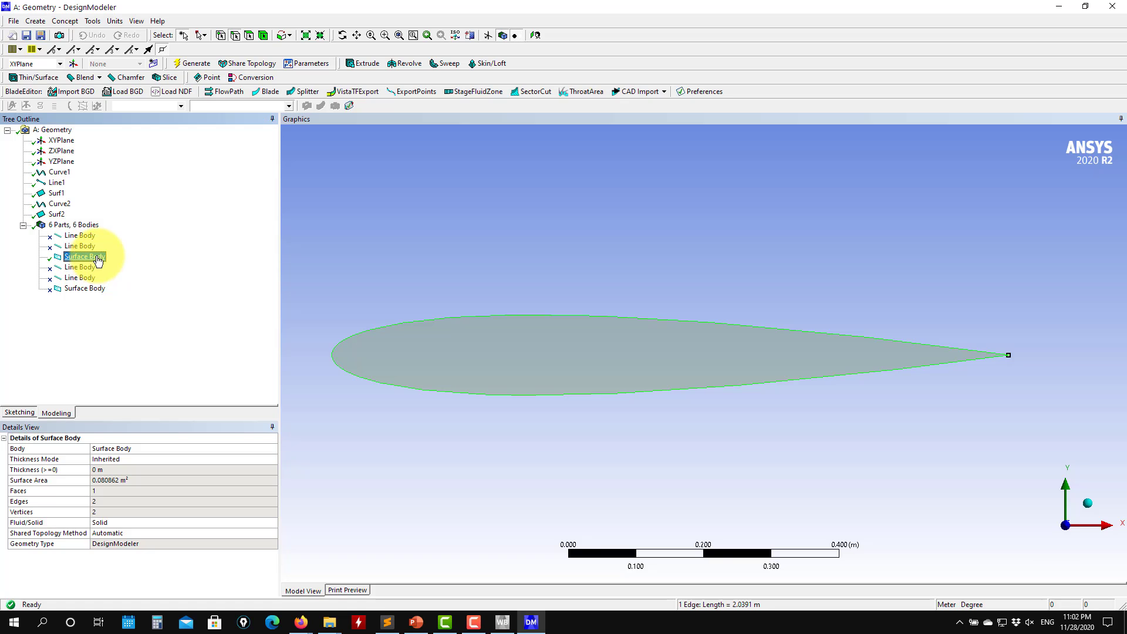
{"action": "right_click", "coordinate": [99, 256]}
{"action": "left_click", "coordinate": [147, 275]}
{"action": "left_click", "coordinate": [79, 278]}
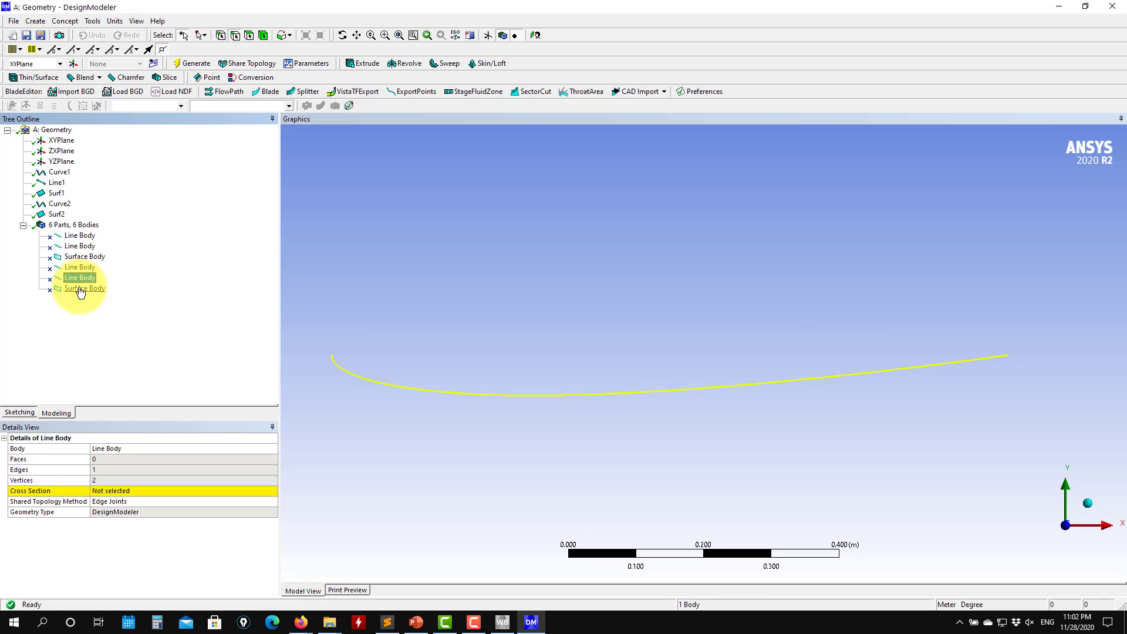
{"action": "left_click", "coordinate": [85, 289]}
{"action": "right_click", "coordinate": [82, 289]}
{"action": "left_click", "coordinate": [129, 296]}
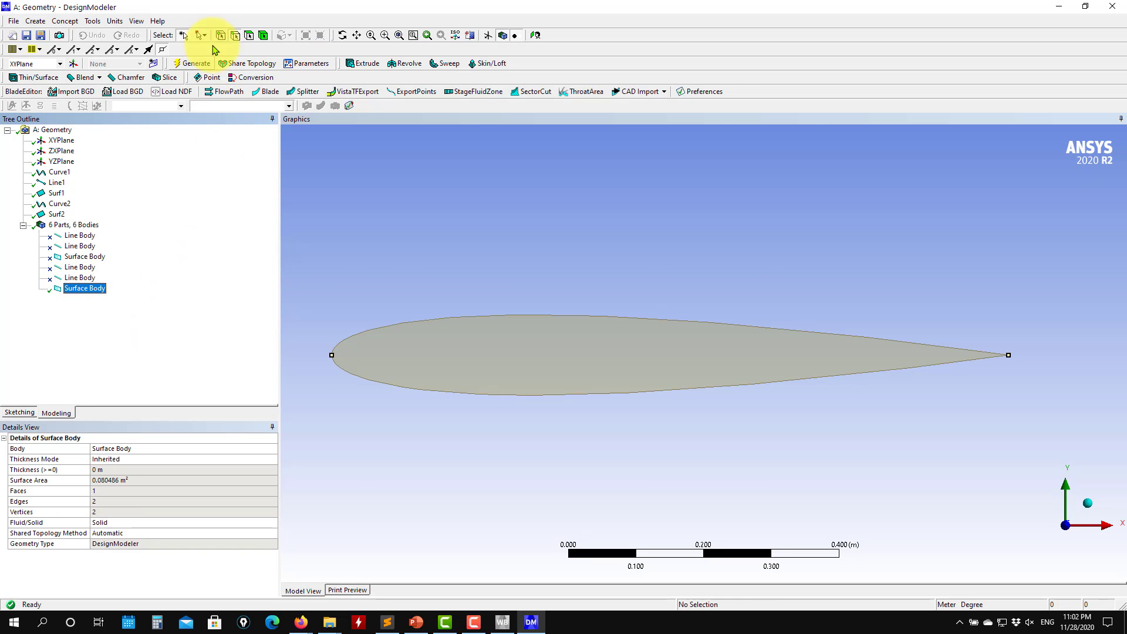
Check the upper and lower edges of the new airfoil one after the other, and clear the selection.
{"action": "left_click", "coordinate": [476, 316]}
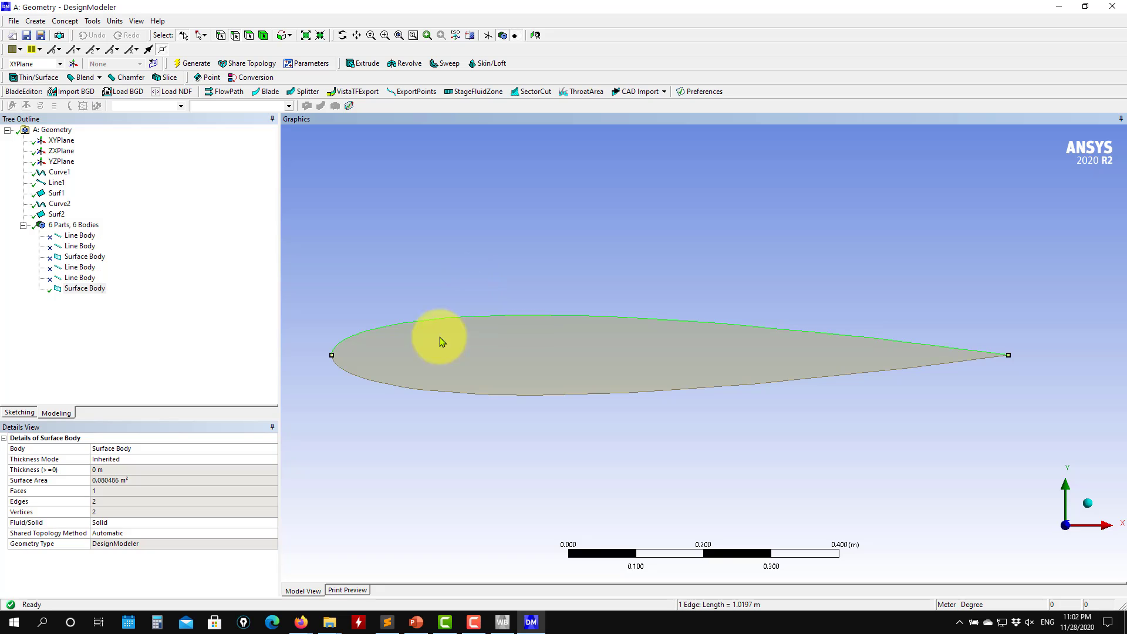
{"action": "left_click", "coordinate": [405, 392]}
{"action": "left_click", "coordinate": [415, 433]}
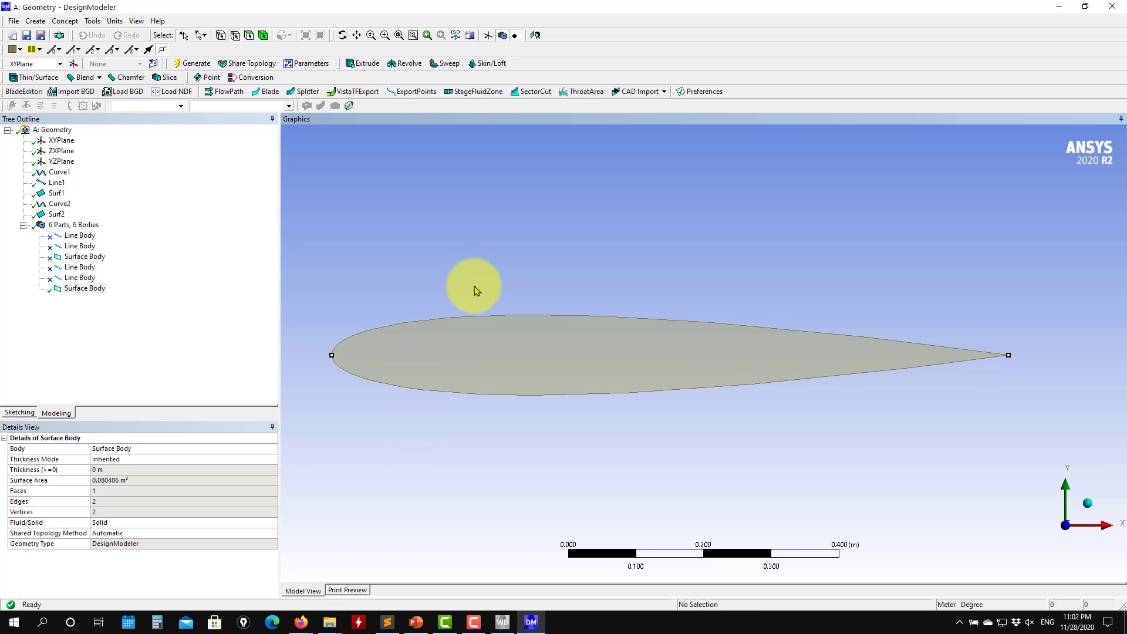
Create a new sketch on the XYPlane with enough room around the airfoil for a flow domain.
{"action": "scroll", "coordinate": [440, 388], "scroll_direction": "up", "scroll_amount": 3}
{"action": "scroll", "coordinate": [481, 418], "scroll_direction": "down", "scroll_amount": 6}
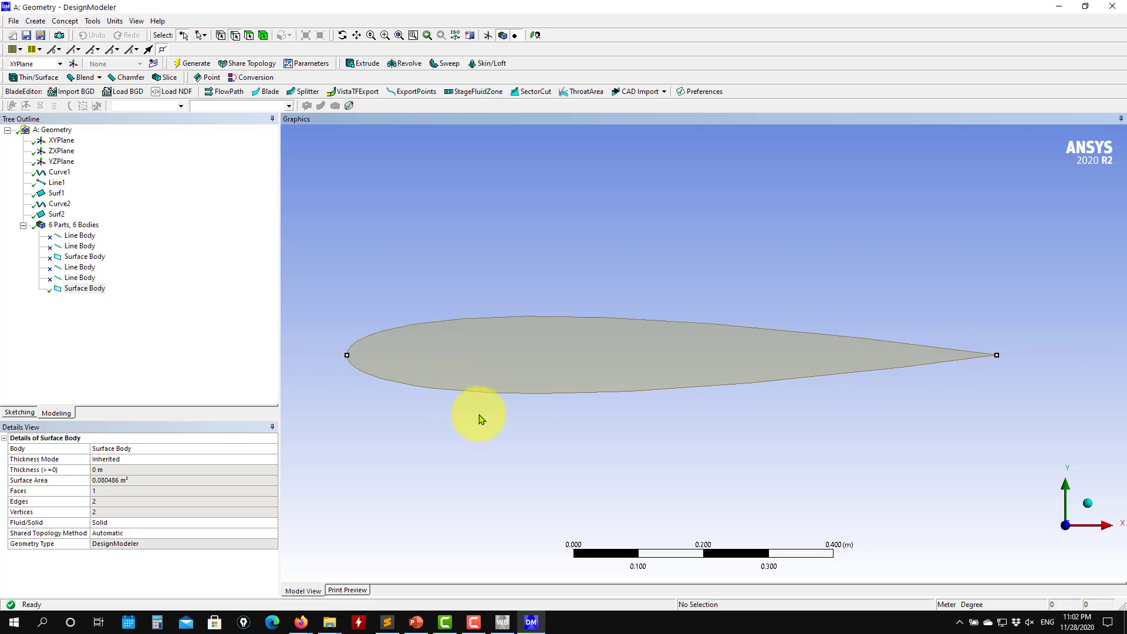
{"action": "scroll", "coordinate": [483, 420], "scroll_direction": "down", "scroll_amount": 2}
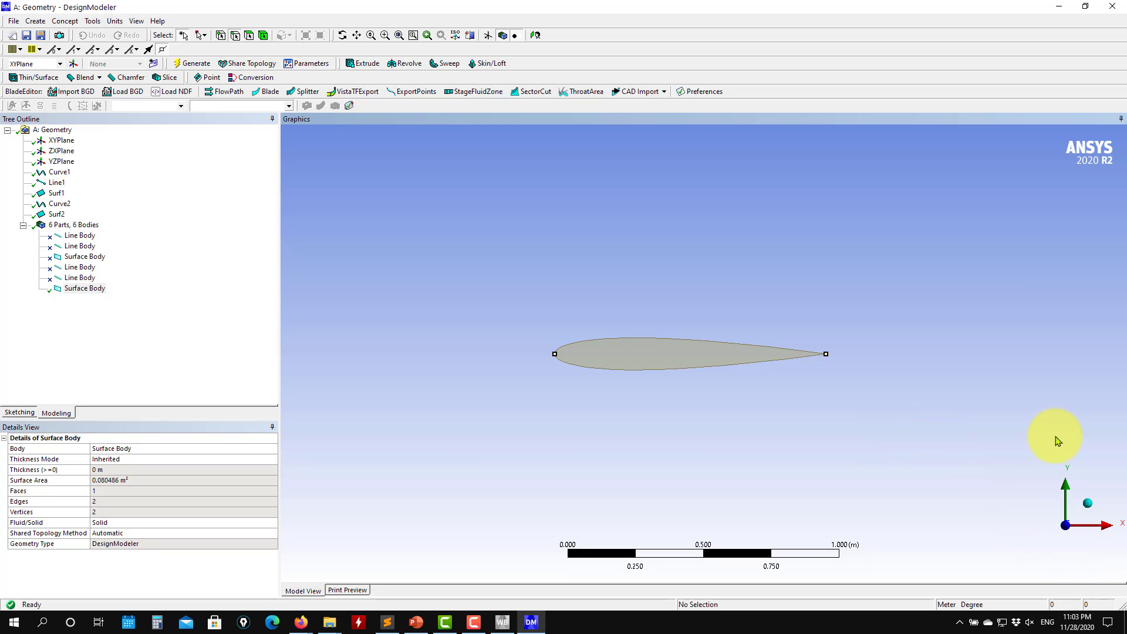
{"action": "left_click", "coordinate": [61, 142]}
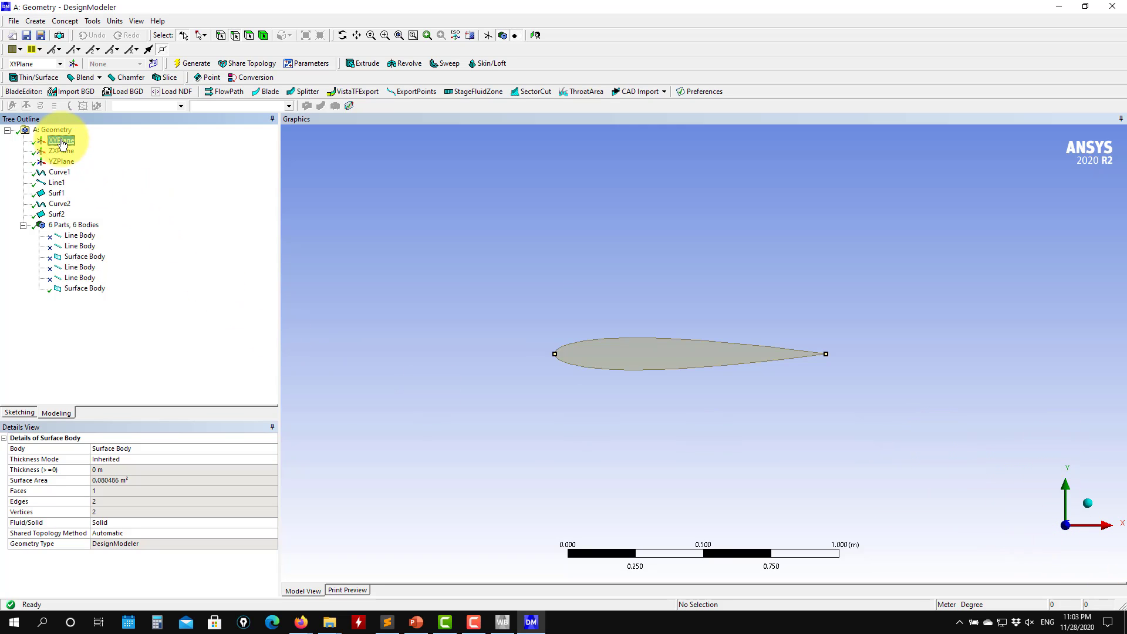
{"action": "scroll", "coordinate": [642, 402], "scroll_direction": "up", "scroll_amount": 2}
{"action": "scroll", "coordinate": [650, 423], "scroll_direction": "down", "scroll_amount": 4}
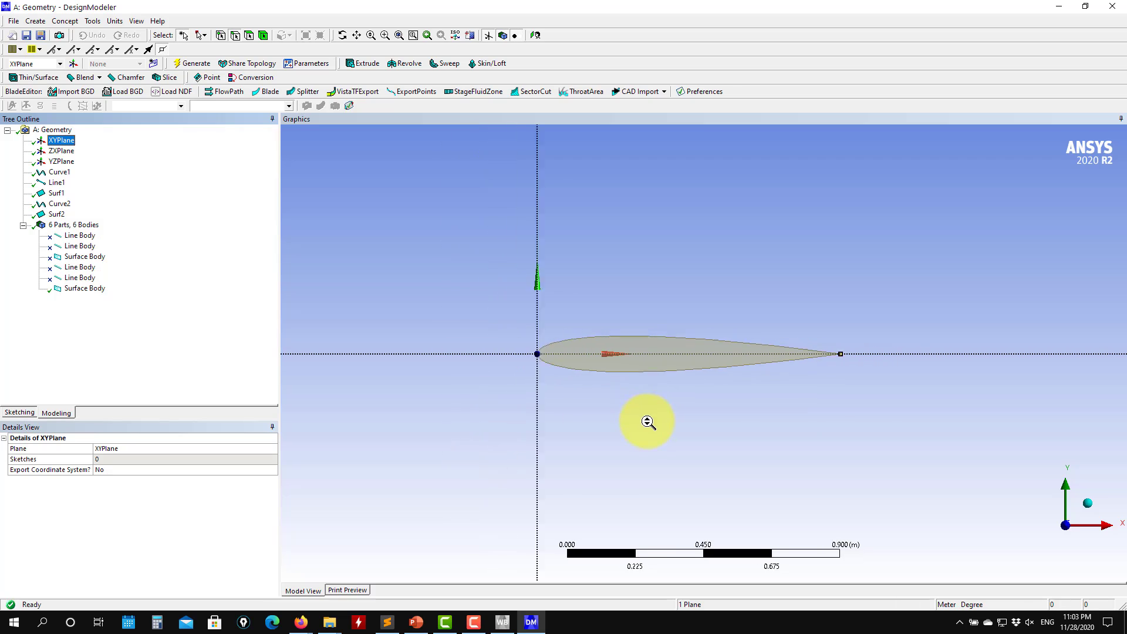
{"action": "scroll", "coordinate": [654, 428], "scroll_direction": "down", "scroll_amount": 5}
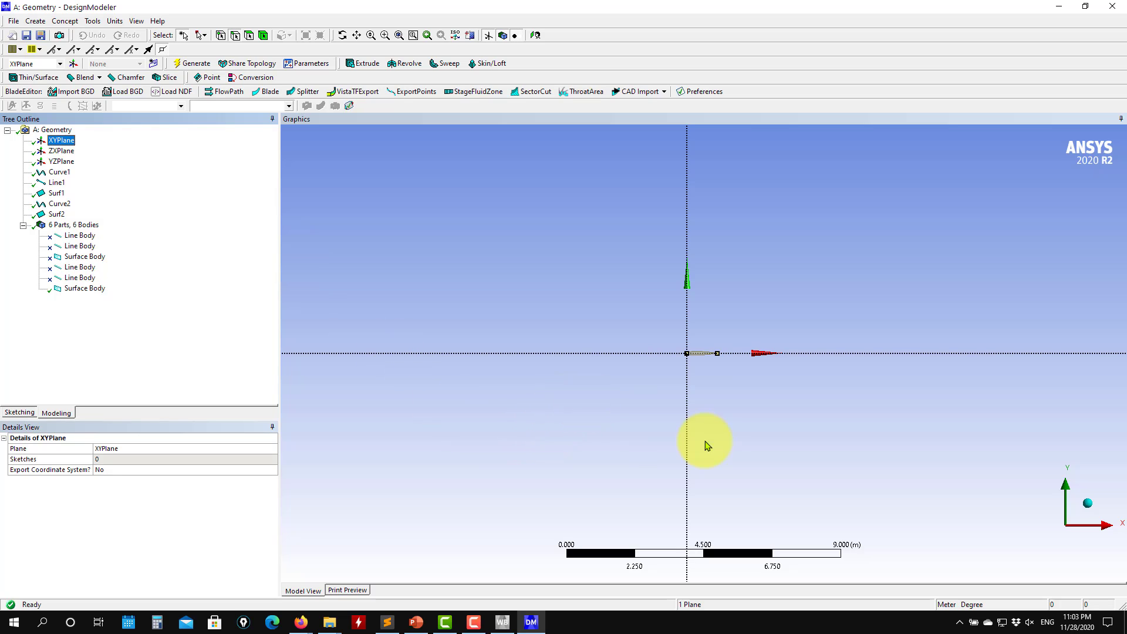
{"action": "left_click", "coordinate": [155, 63]}
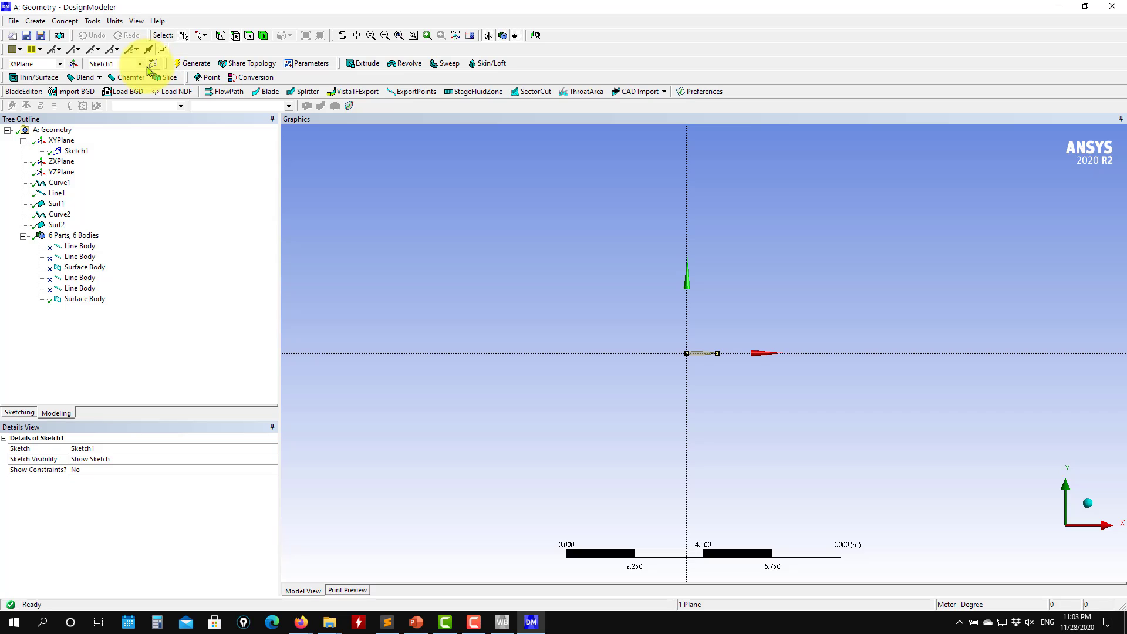
Sketch a rectangle about 17.5 m wide and 9.6 m high around the airfoil, with more length behind the trailing edge.
{"action": "left_click", "coordinate": [20, 414]}
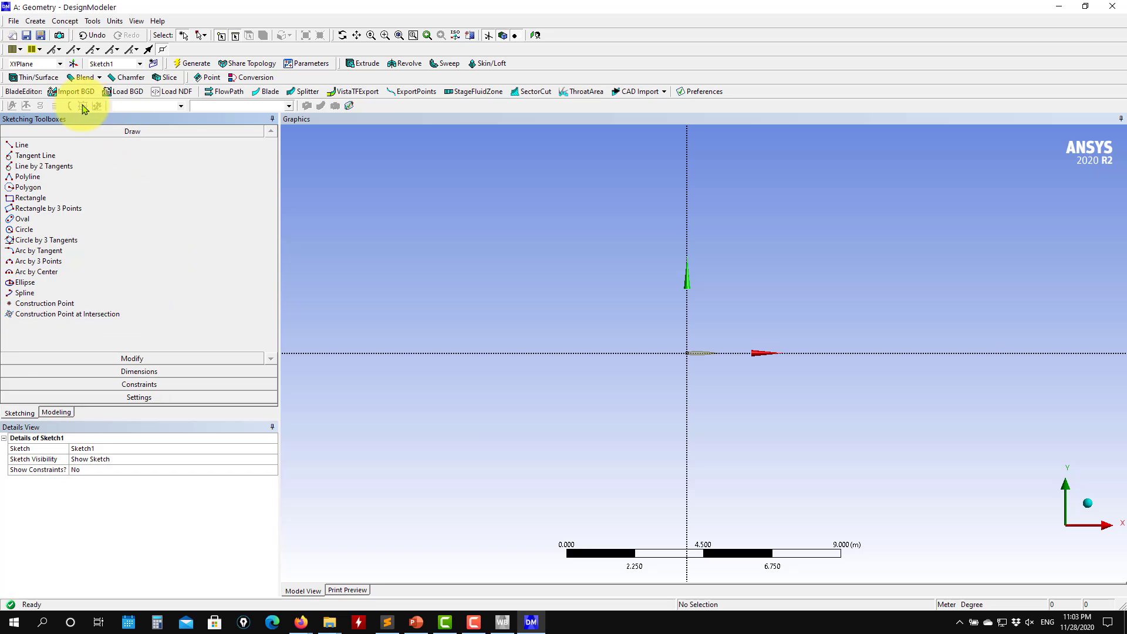
{"action": "left_click", "coordinate": [36, 199]}
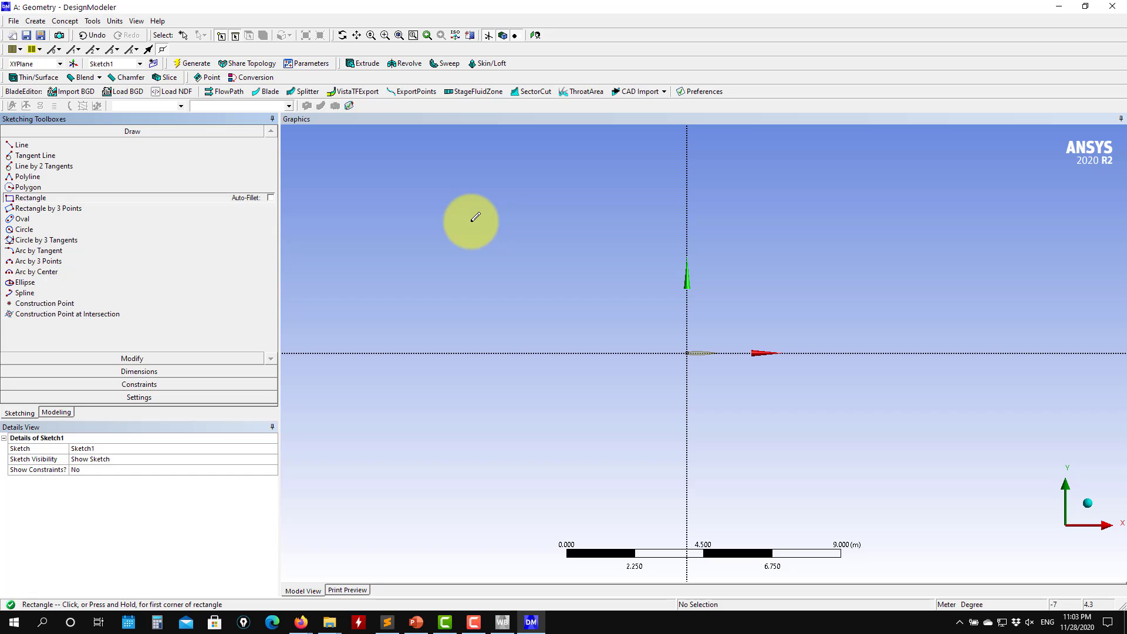
{"action": "left_click", "coordinate": [490, 209]}
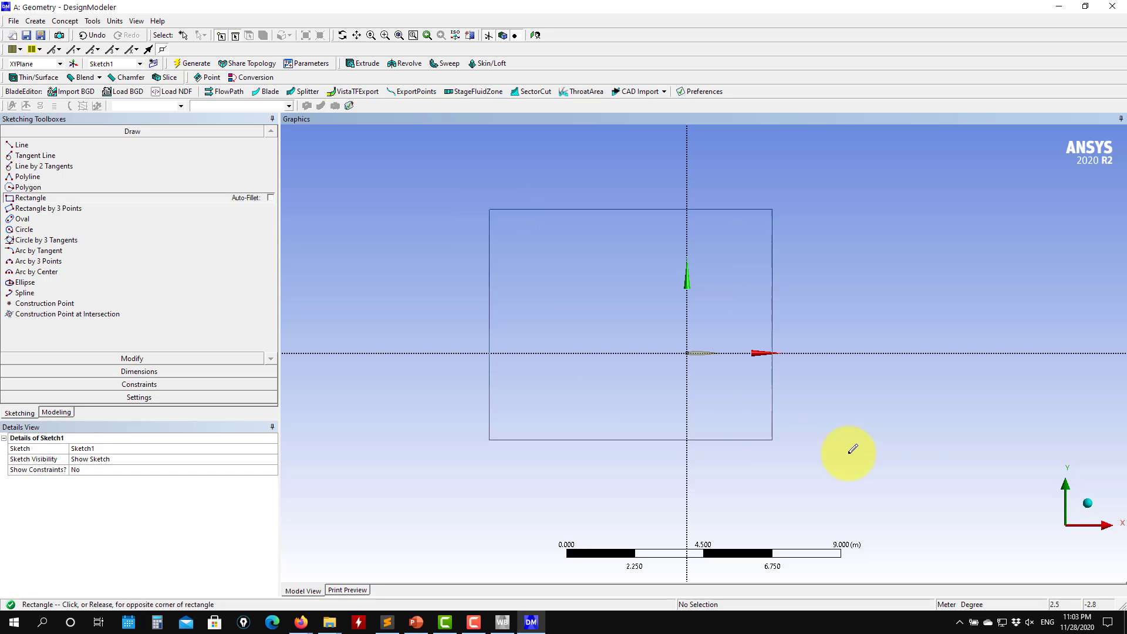
{"action": "left_click", "coordinate": [1022, 503]}
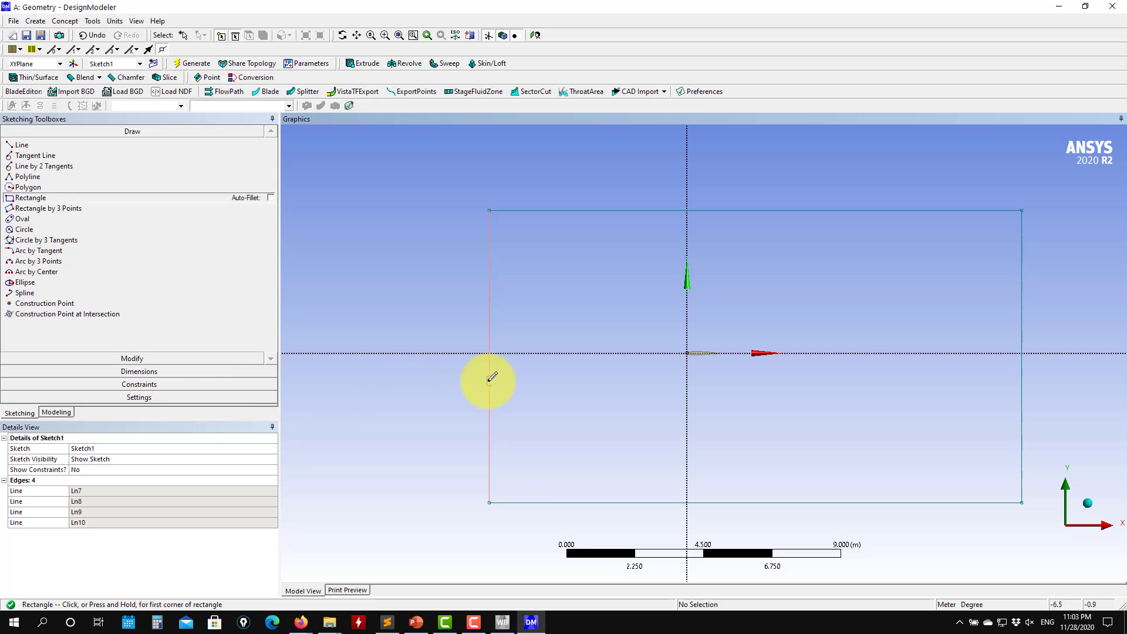
{"action": "key", "text": "Escape"}
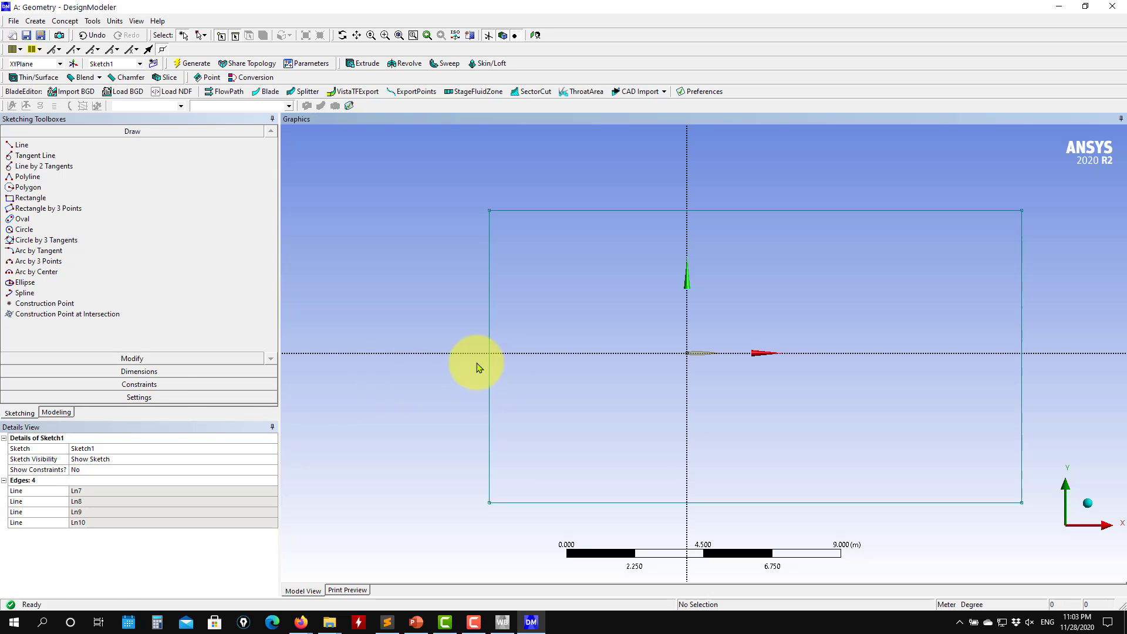
Select all four edges of the rectangle together to review the domain boundaries.
{"action": "left_click", "coordinate": [489, 248]}
{"action": "left_click", "coordinate": [1022, 326], "text": "ctrl"}
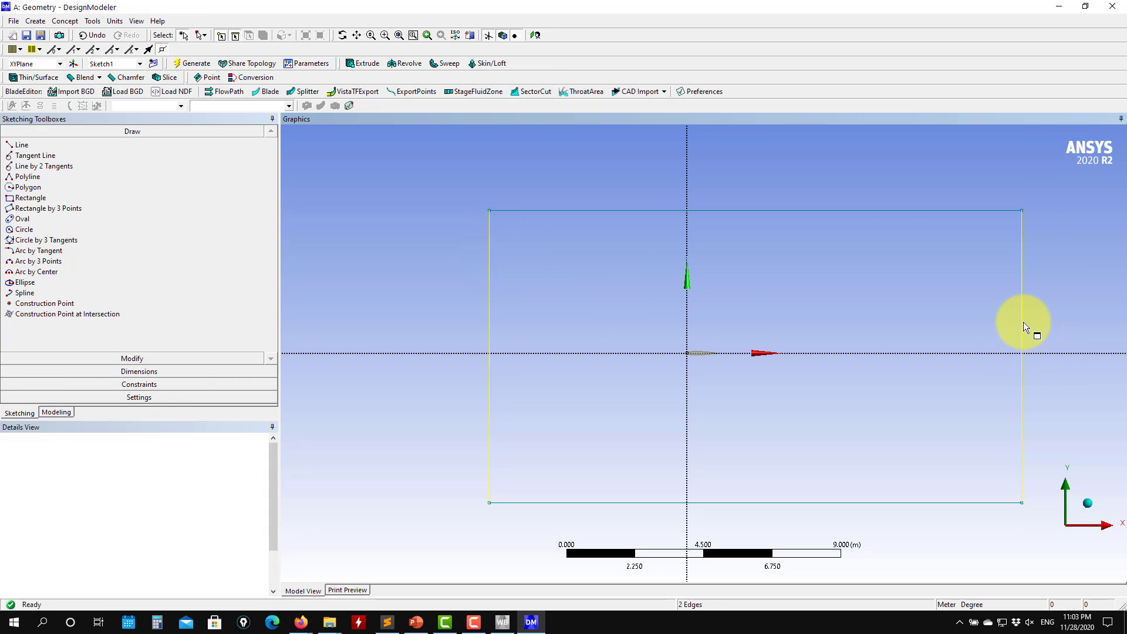
{"action": "left_click", "coordinate": [889, 211], "text": "ctrl"}
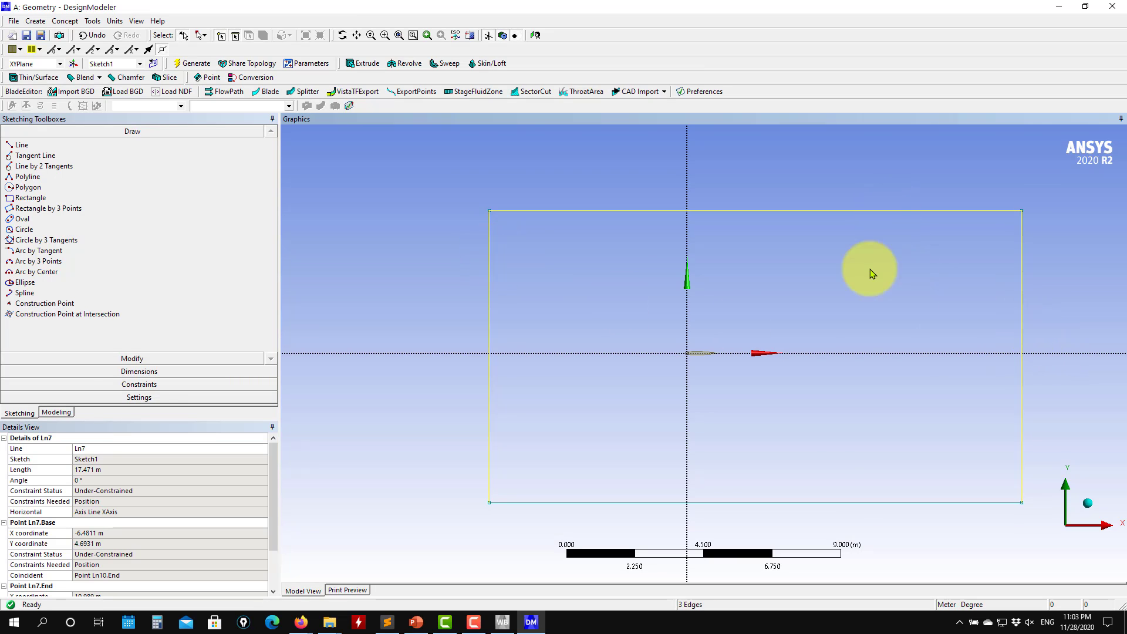
{"action": "left_click", "coordinate": [854, 503], "text": "ctrl"}
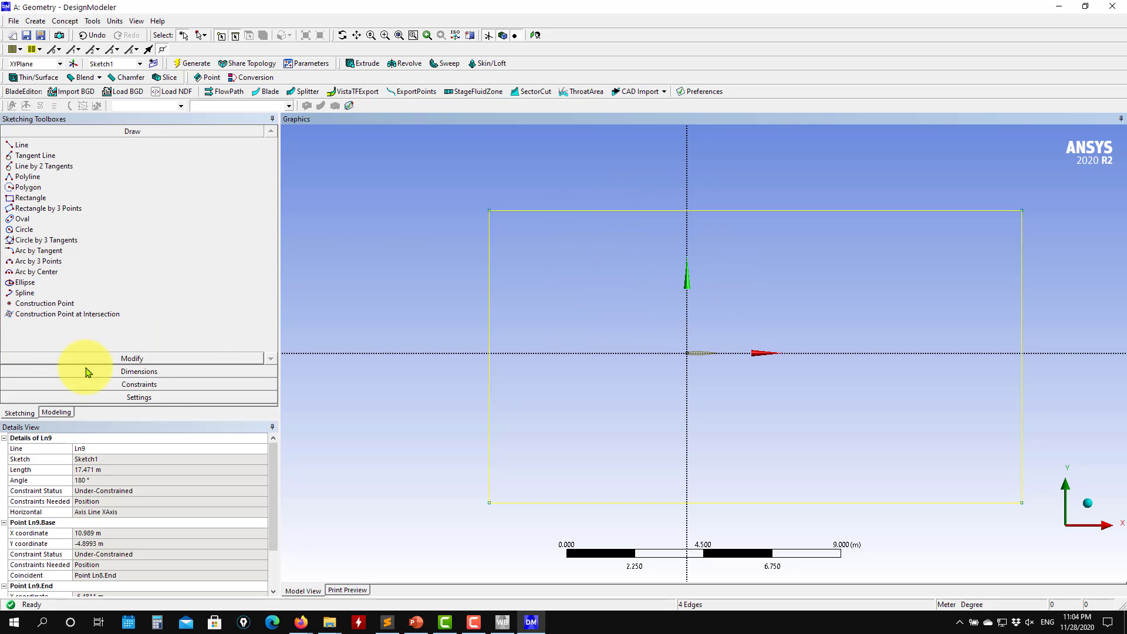
Add horizontal dimensions from the rectangle's left edge to the vertical axis and from that axis to its right edge.
{"action": "left_click", "coordinate": [111, 372]}
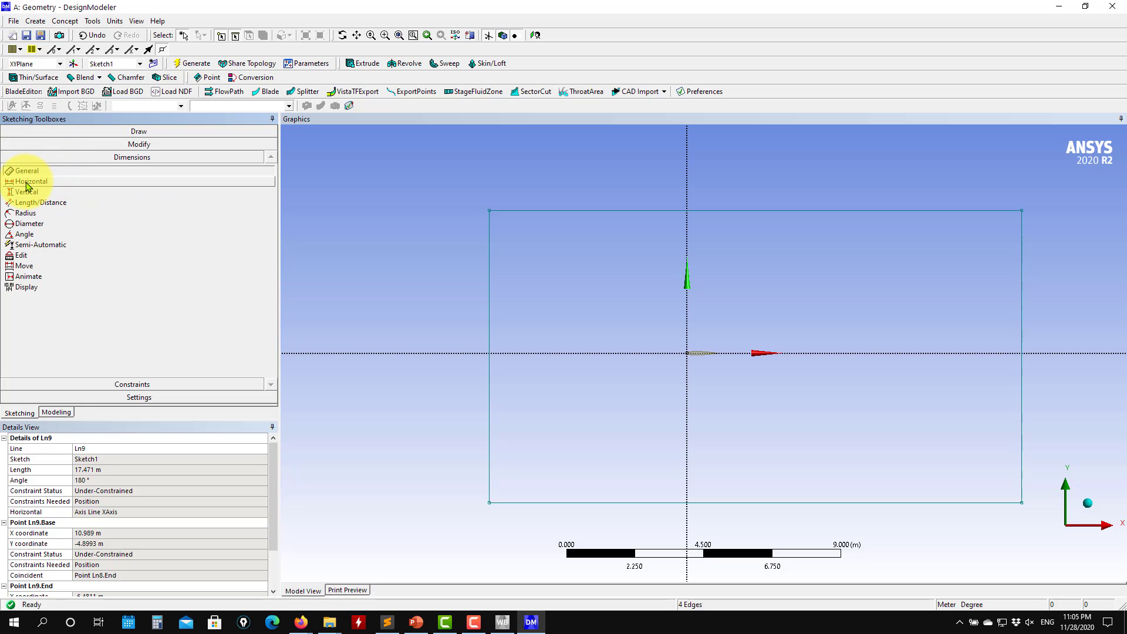
{"action": "left_click", "coordinate": [26, 182]}
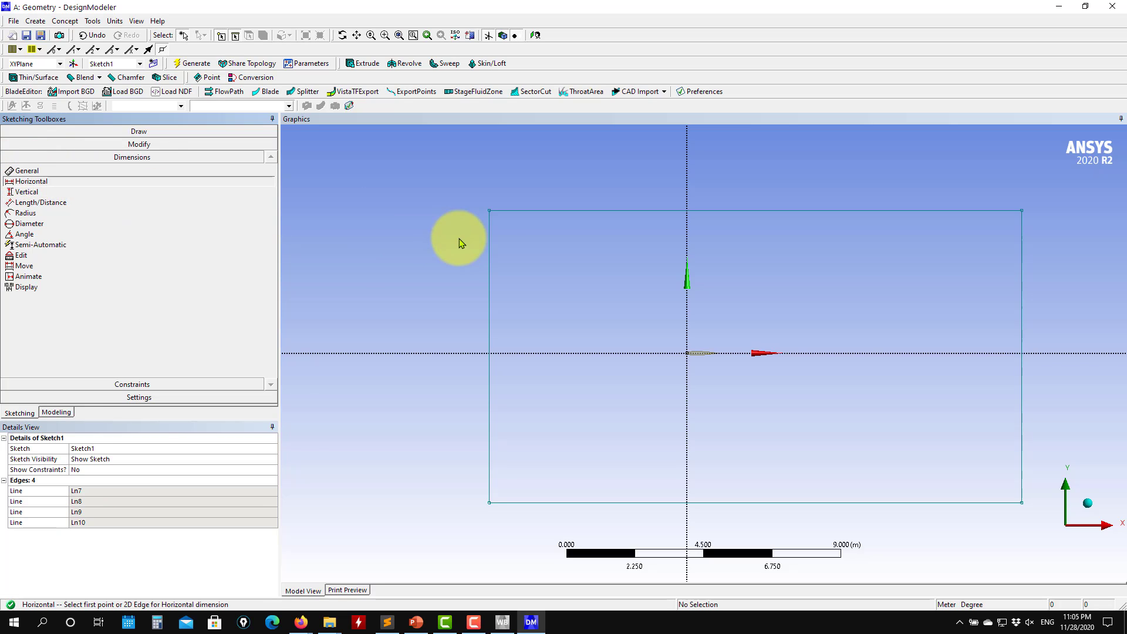
{"action": "left_click", "coordinate": [490, 245]}
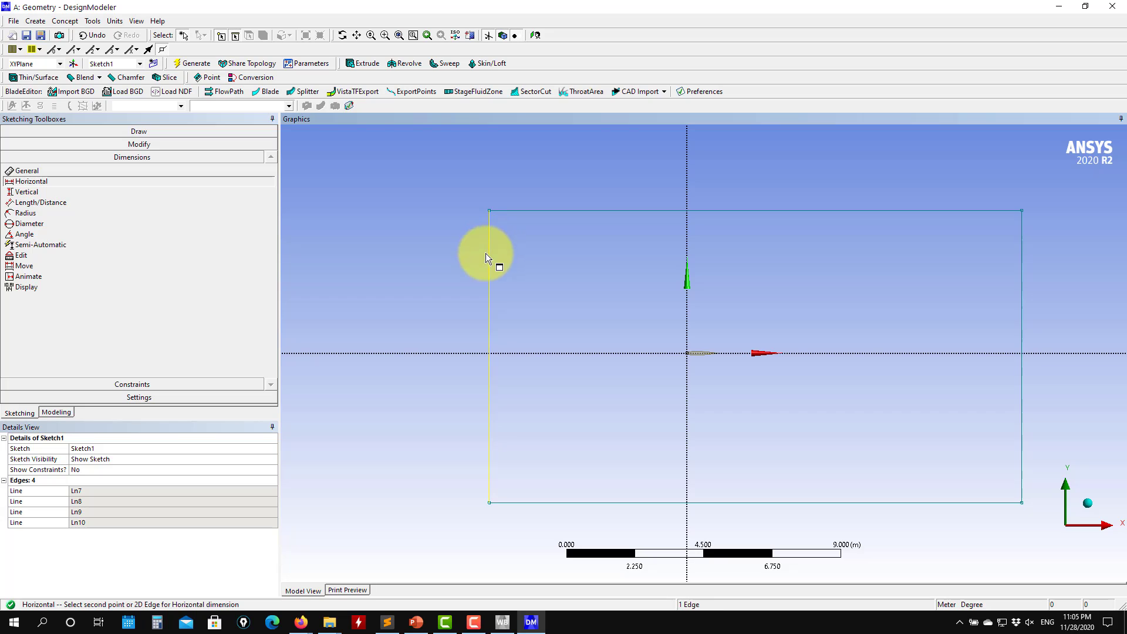
{"action": "left_click", "coordinate": [690, 247]}
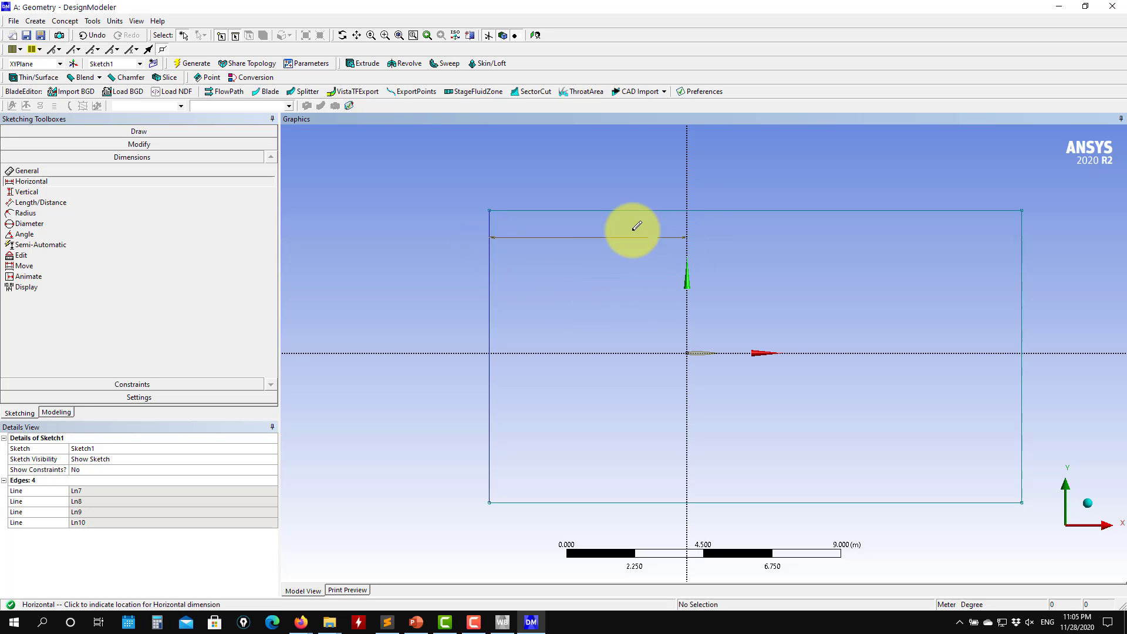
{"action": "left_click", "coordinate": [594, 176]}
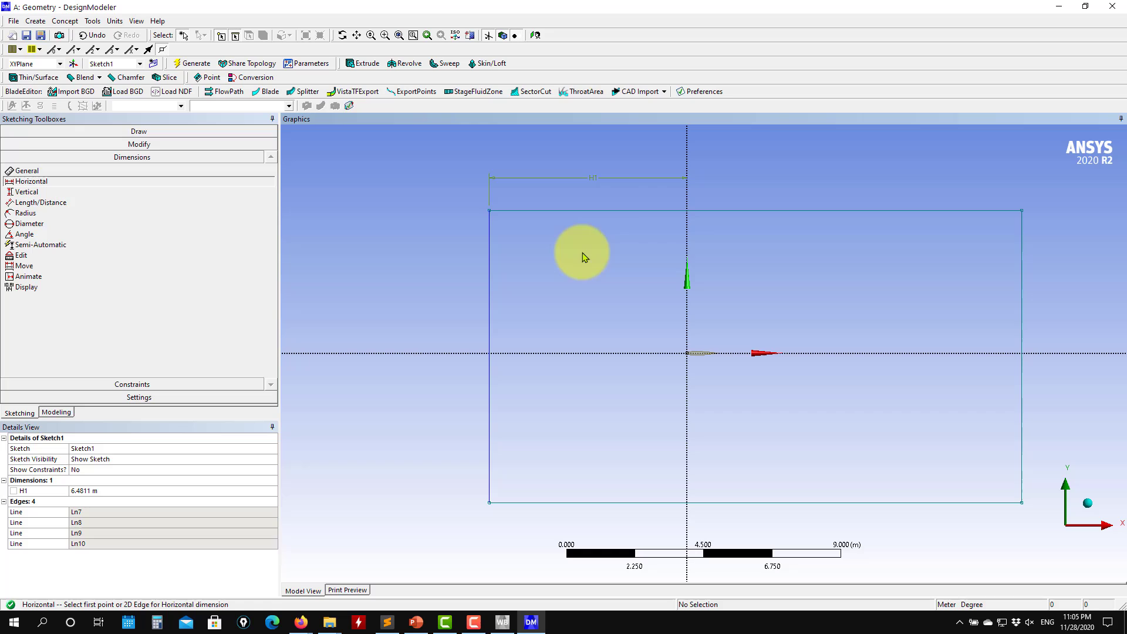
{"action": "left_click", "coordinate": [686, 241]}
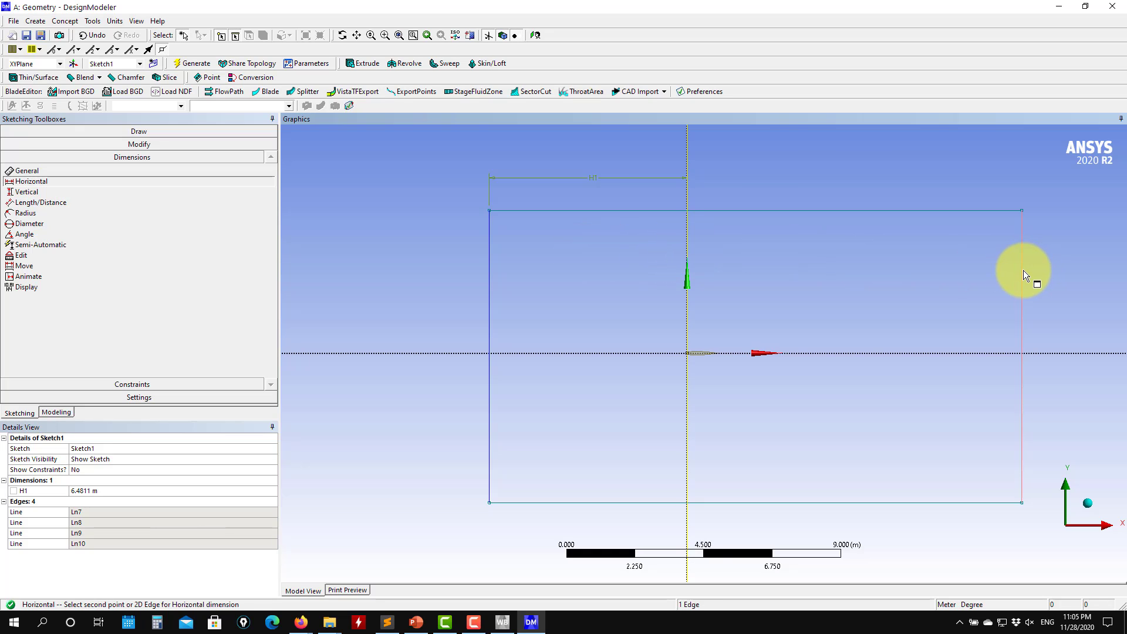
{"action": "left_click", "coordinate": [1023, 270]}
{"action": "left_click", "coordinate": [849, 180]}
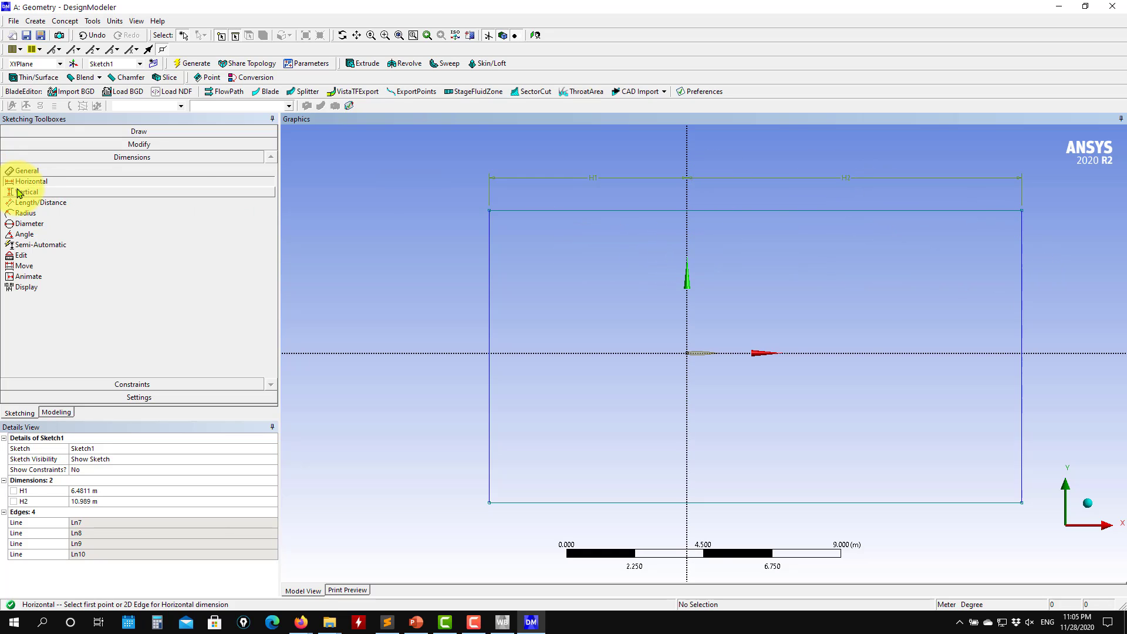
Add a vertical dimension between the rectangle's top edge and the horizontal axis, placed outside its left edge.
{"action": "left_click", "coordinate": [26, 192]}
{"action": "left_click", "coordinate": [571, 211]}
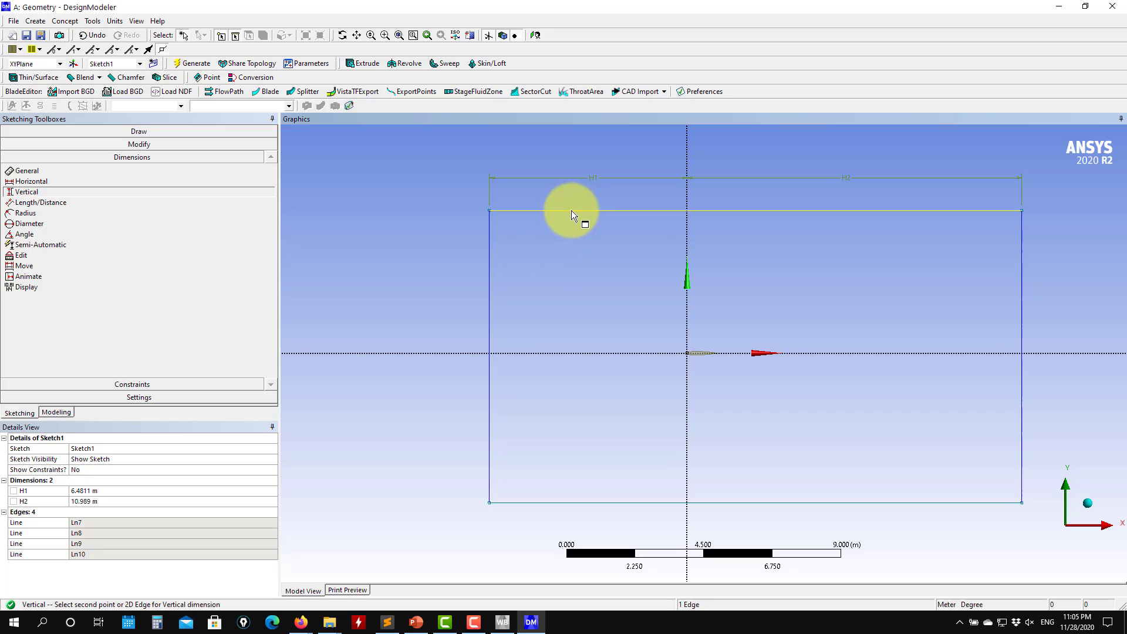
{"action": "left_click", "coordinate": [548, 353]}
{"action": "left_click", "coordinate": [428, 308]}
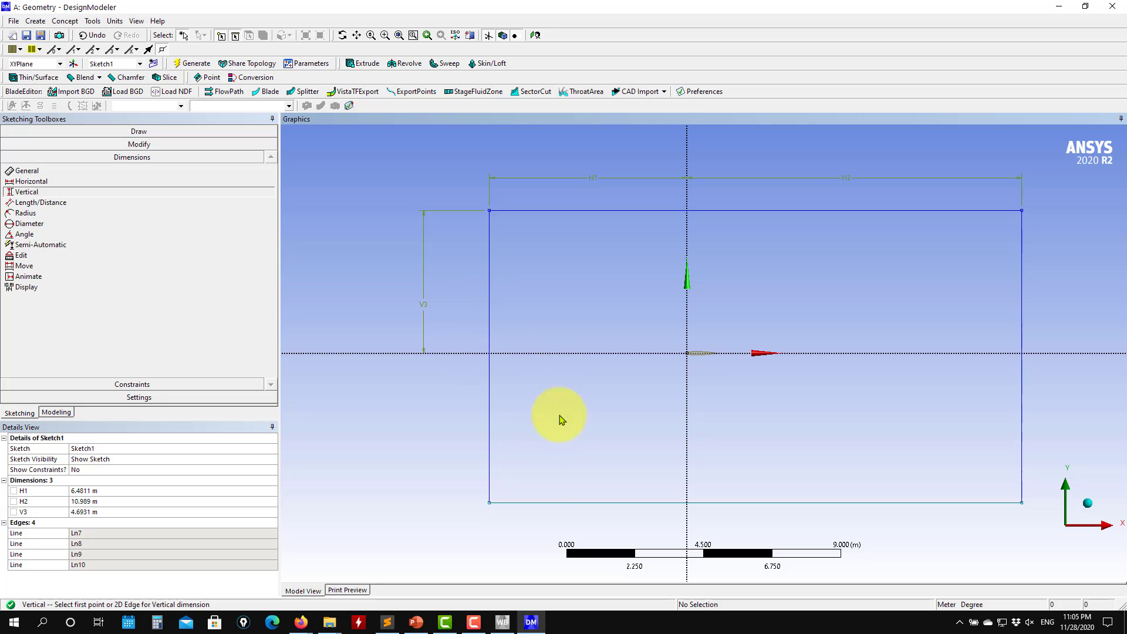
Add a vertical dimension between the rectangle's bottom edge and the horizontal axis, placed outside its left edge.
{"action": "left_click", "coordinate": [563, 503]}
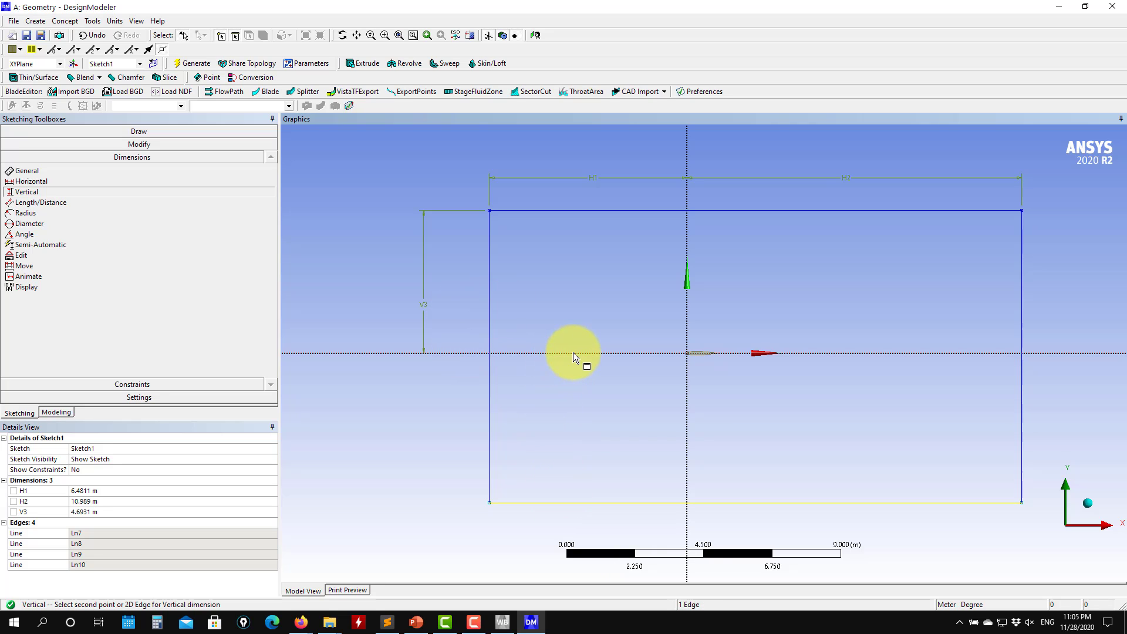
{"action": "left_click", "coordinate": [558, 353]}
{"action": "left_click", "coordinate": [425, 411]}
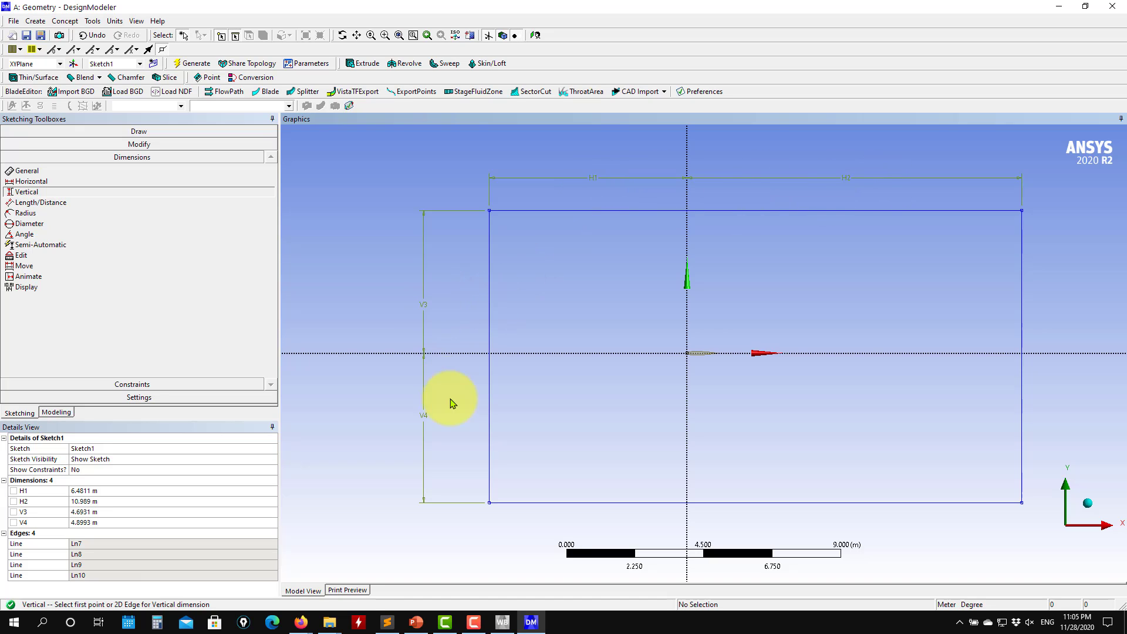
Set the distances from the axes to the rectangle's left, top and bottom edges to 10 m each.
{"action": "left_click", "coordinate": [116, 494]}
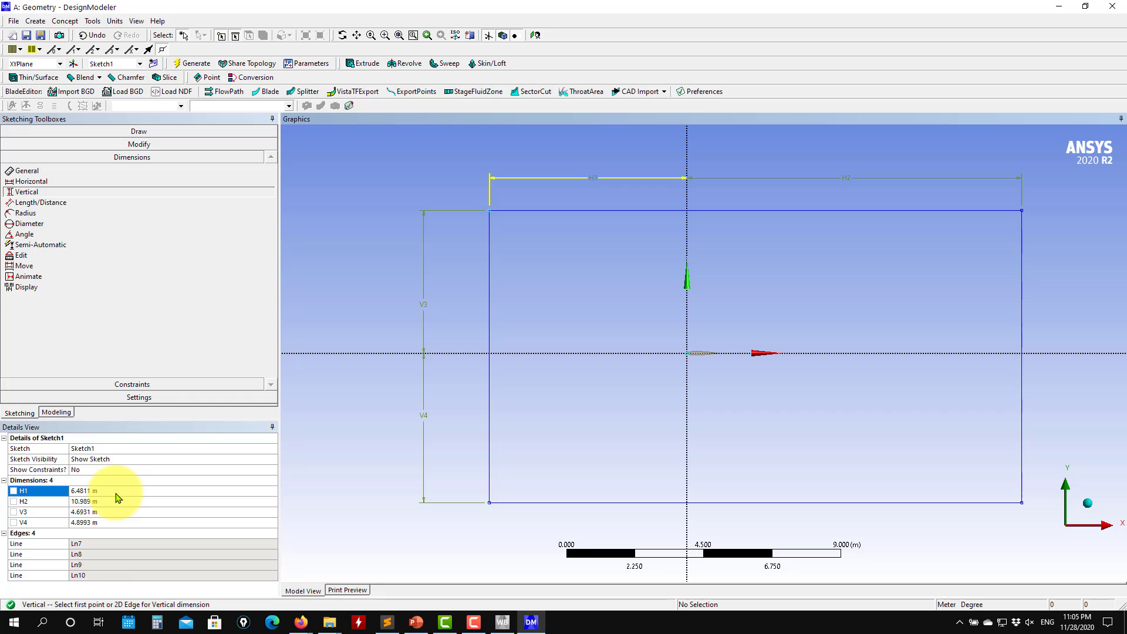
{"action": "left_click", "coordinate": [144, 491]}
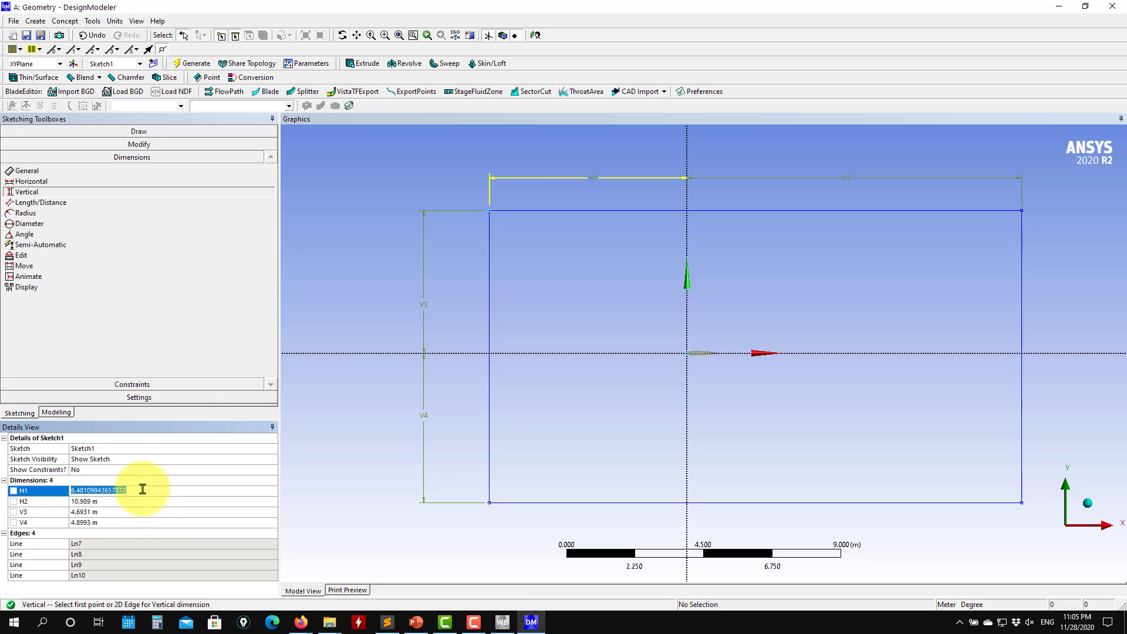
{"action": "type", "text": "10"}
{"action": "key", "text": "Return"}
{"action": "left_click", "coordinate": [109, 512]}
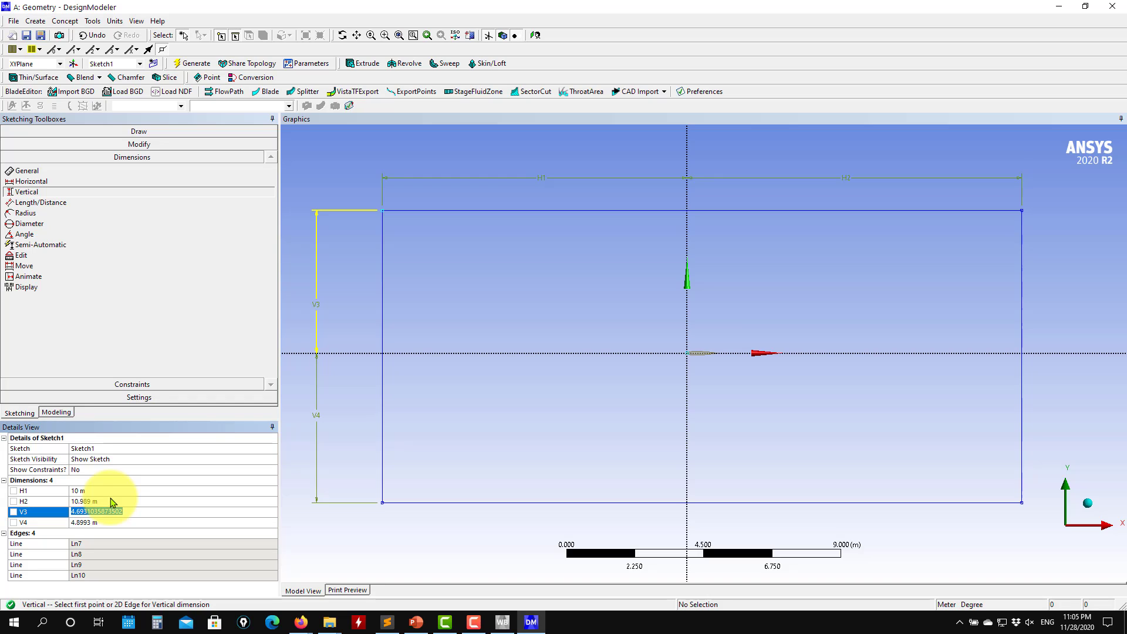
{"action": "type", "text": "10"}
{"action": "key", "text": "Return"}
{"action": "left_click", "coordinate": [111, 522]}
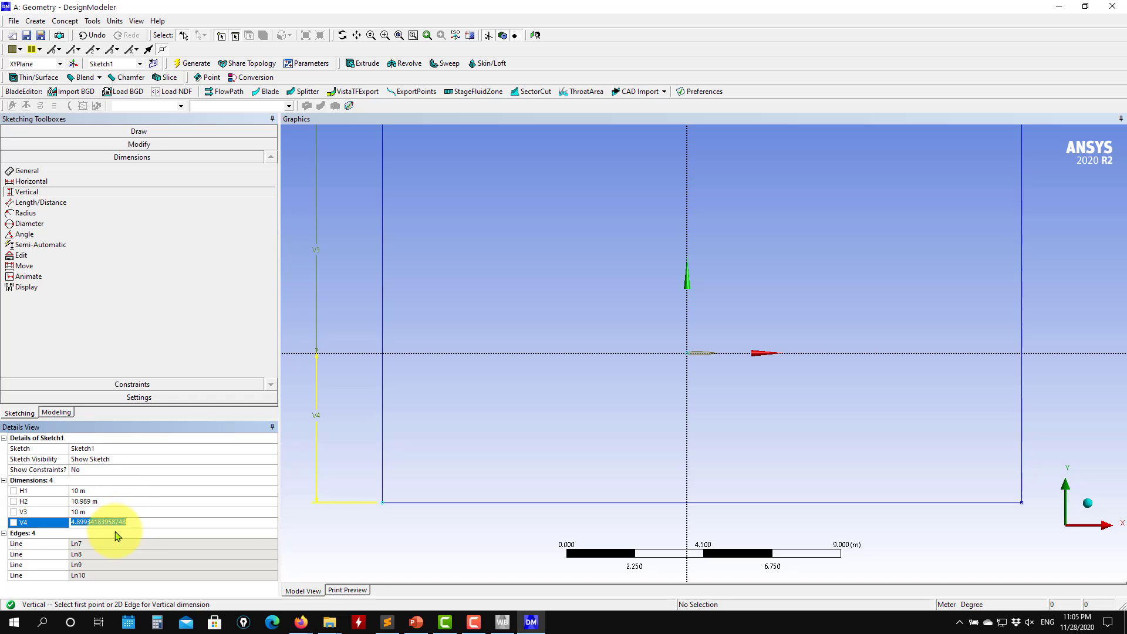
{"action": "type", "text": "10"}
{"action": "key", "text": "Return"}
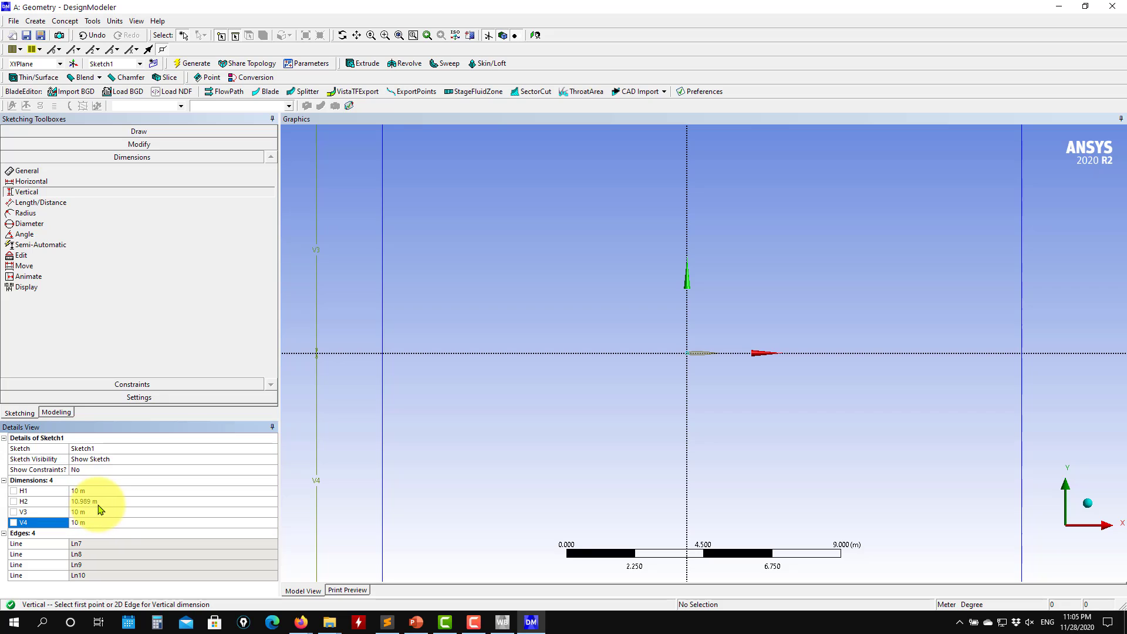
Set the horizontal distance from the vertical axis to the rectangle's right edge to 20 m.
{"action": "left_click", "coordinate": [102, 503]}
{"action": "type", "text": "20"}
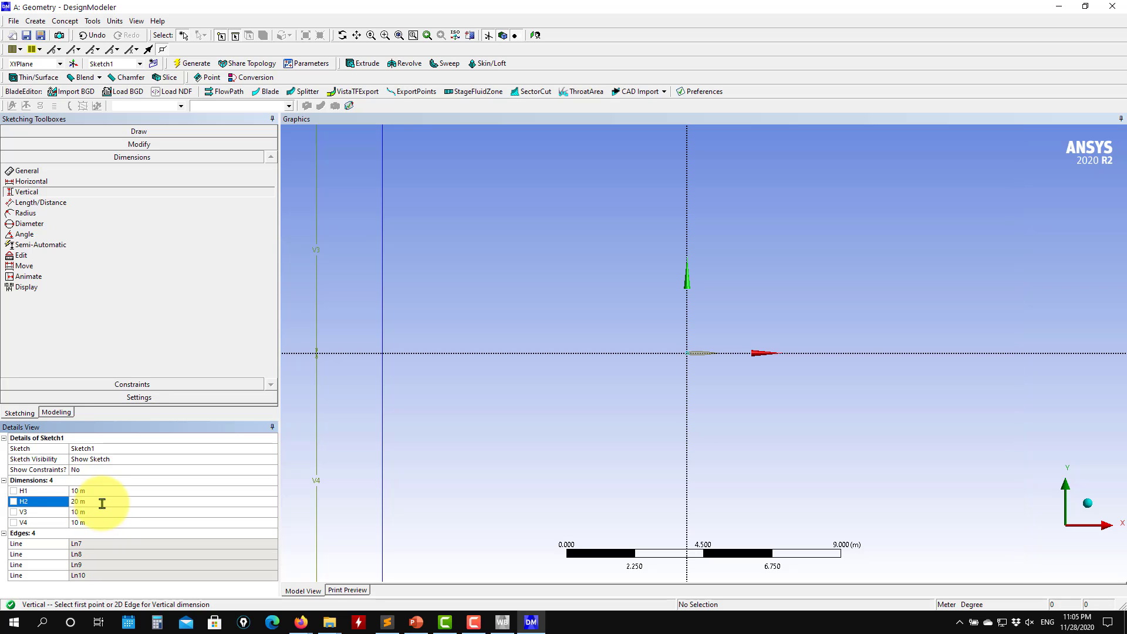
{"action": "left_click", "coordinate": [401, 36]}
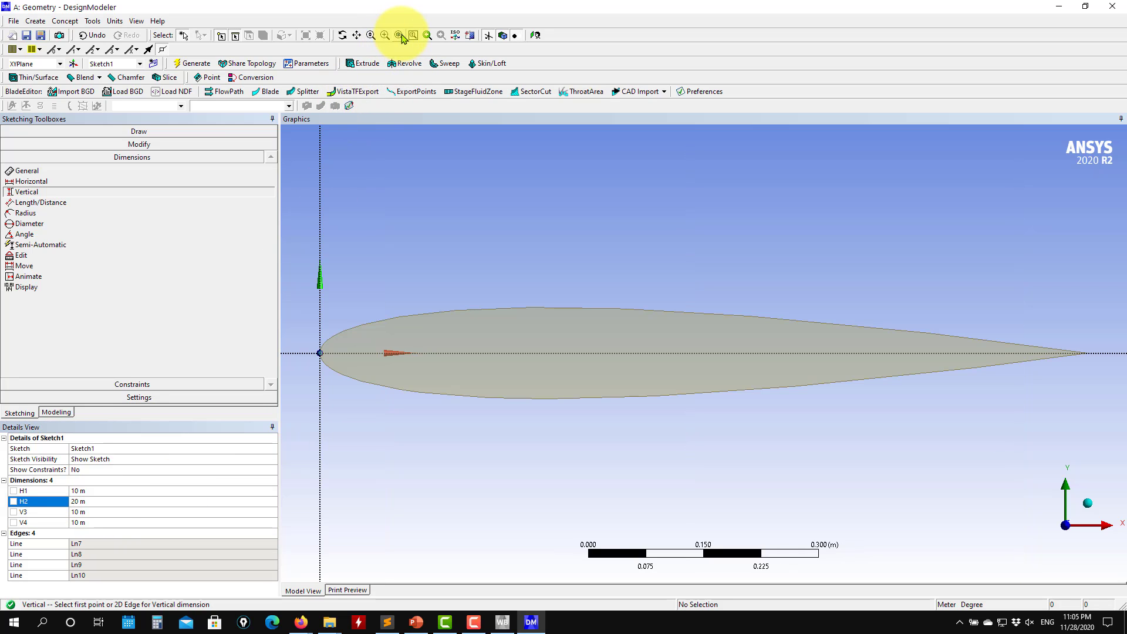
{"action": "left_click_drag", "start_coordinate": [410, 143], "coordinate": [445, 229]}
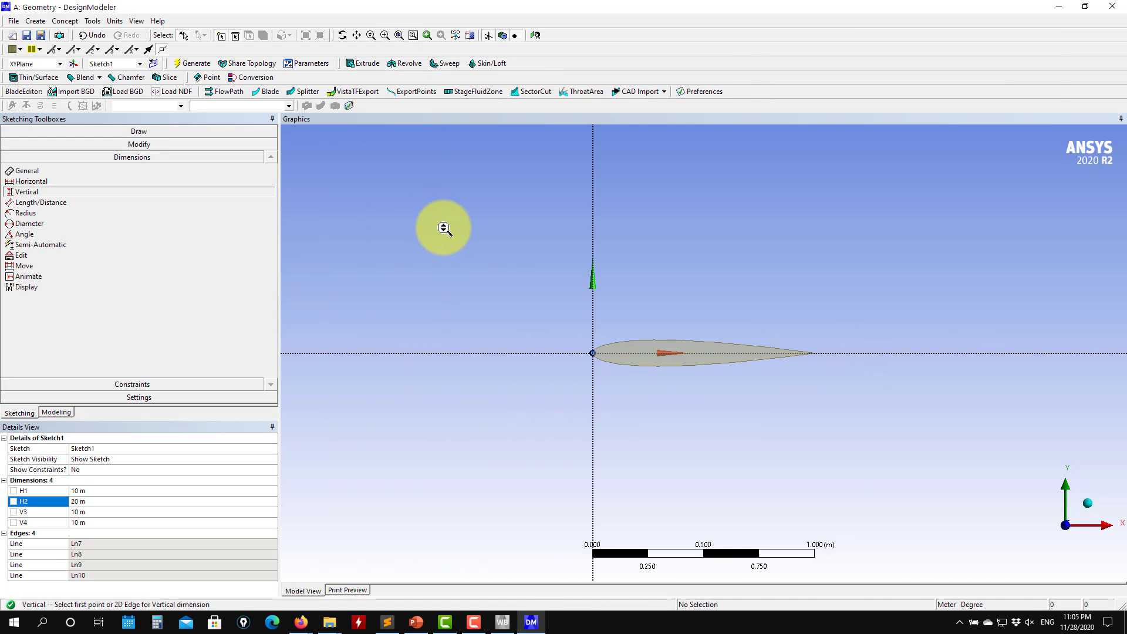
{"action": "scroll", "coordinate": [444, 227], "scroll_direction": "down", "scroll_amount": 12}
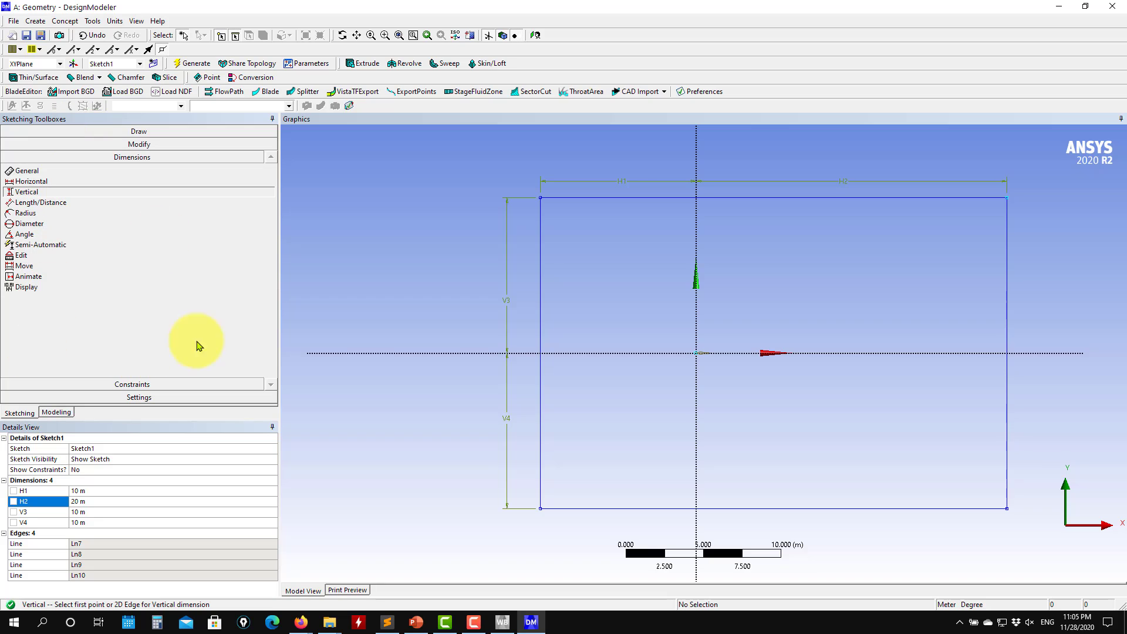
Define a Surfaces From Sketches feature using the rectangle sketch Sketch1 as its base object.
{"action": "left_click", "coordinate": [54, 414]}
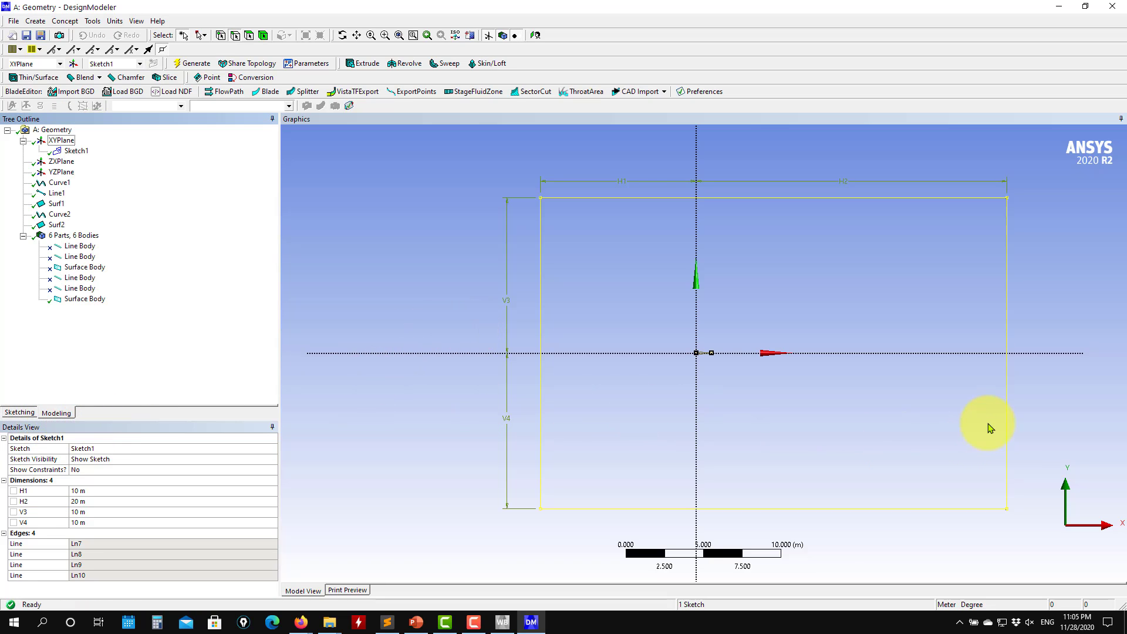
{"action": "middle_click_drag", "start_coordinate": [1032, 405], "coordinate": [893, 385], "text": "ctrl"}
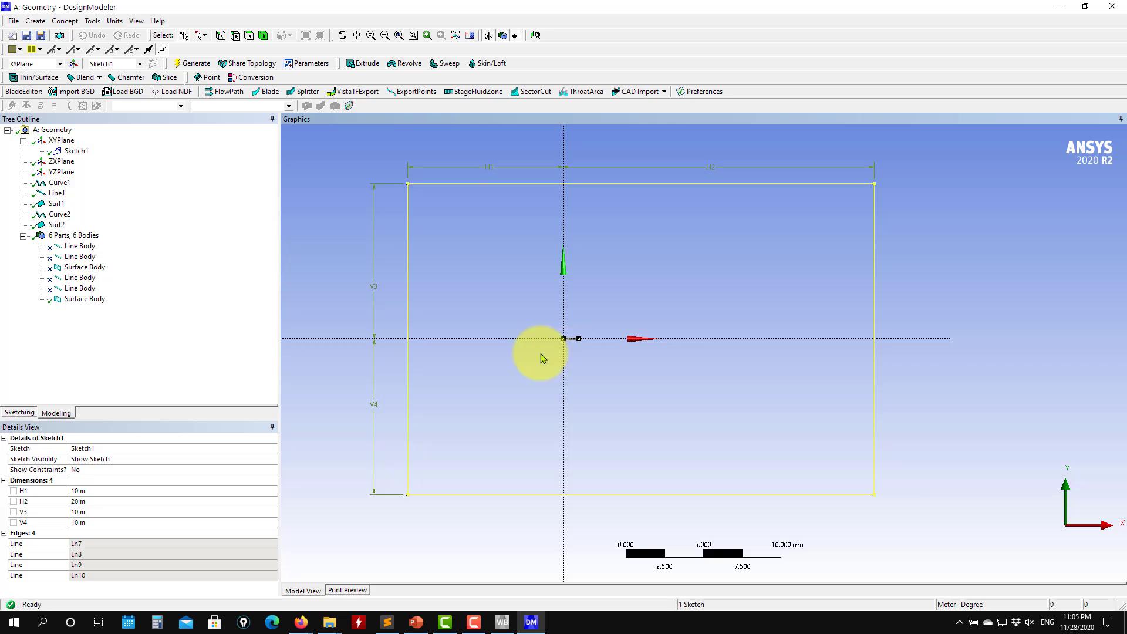
{"action": "scroll", "coordinate": [576, 368], "scroll_direction": "down", "scroll_amount": 2}
{"action": "scroll", "coordinate": [549, 357], "scroll_direction": "up", "scroll_amount": 3}
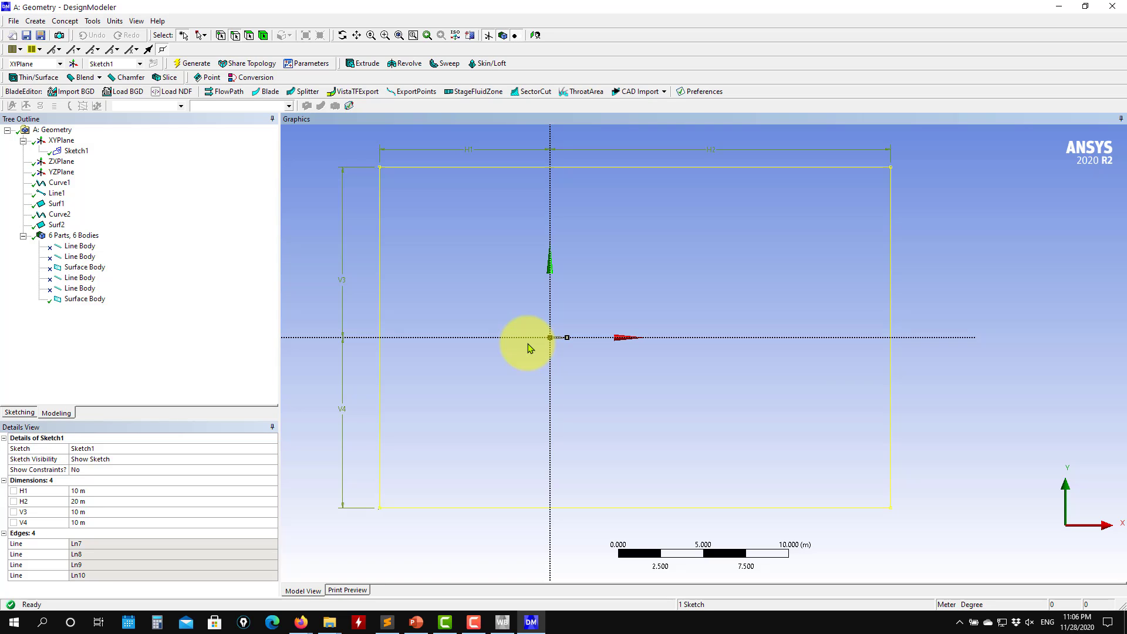
{"action": "left_click", "coordinate": [76, 152]}
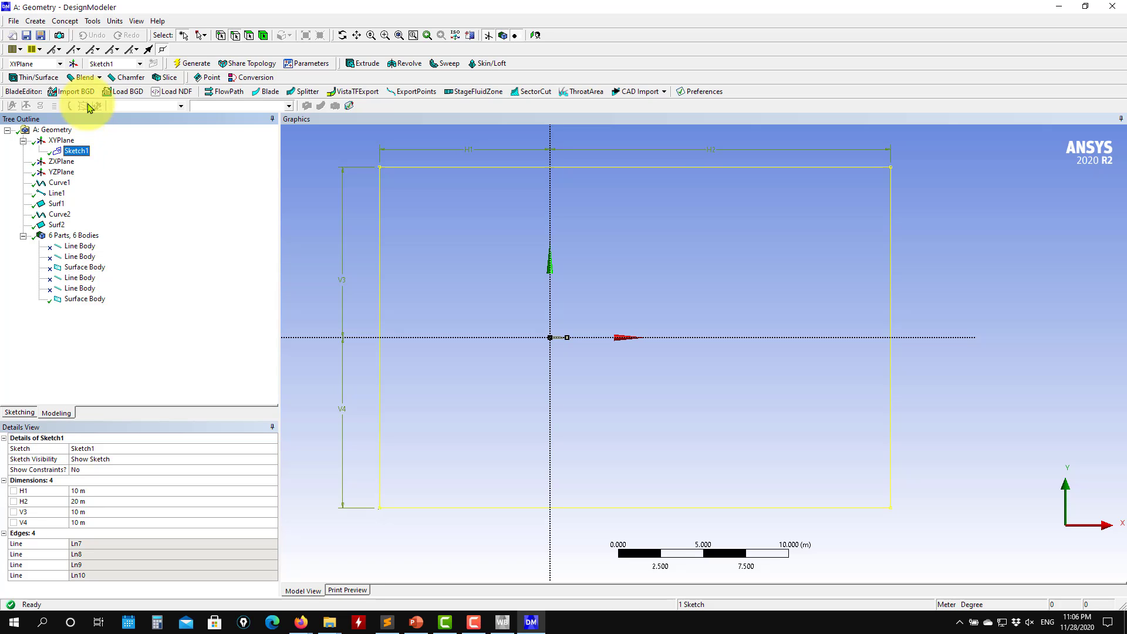
{"action": "left_click", "coordinate": [72, 23]}
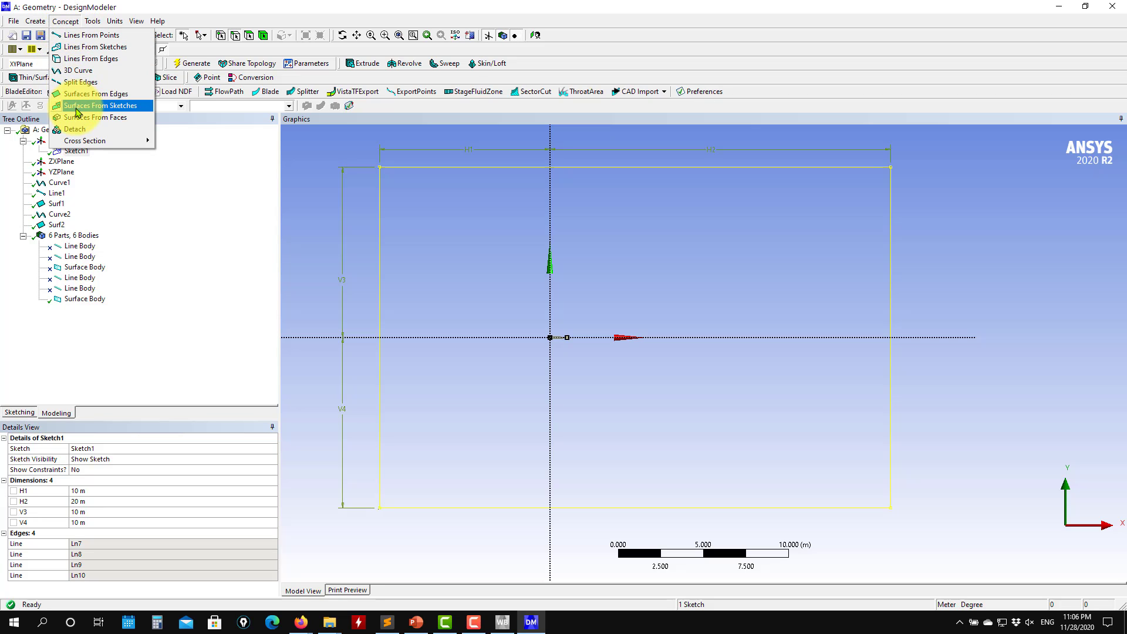
{"action": "left_click", "coordinate": [107, 105]}
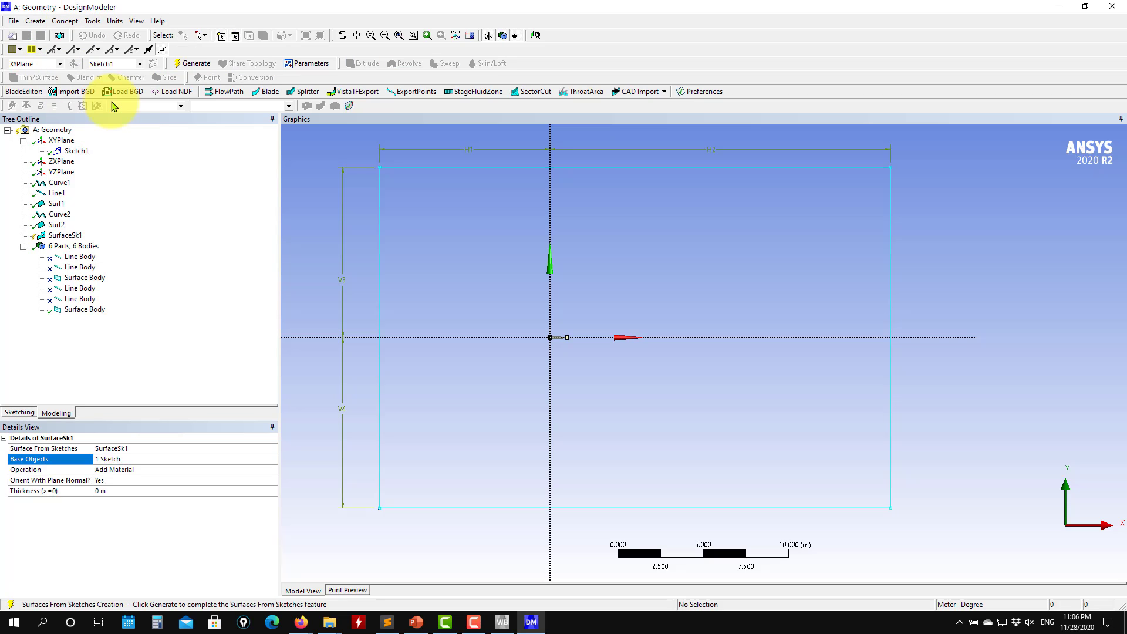
{"action": "left_click", "coordinate": [76, 151]}
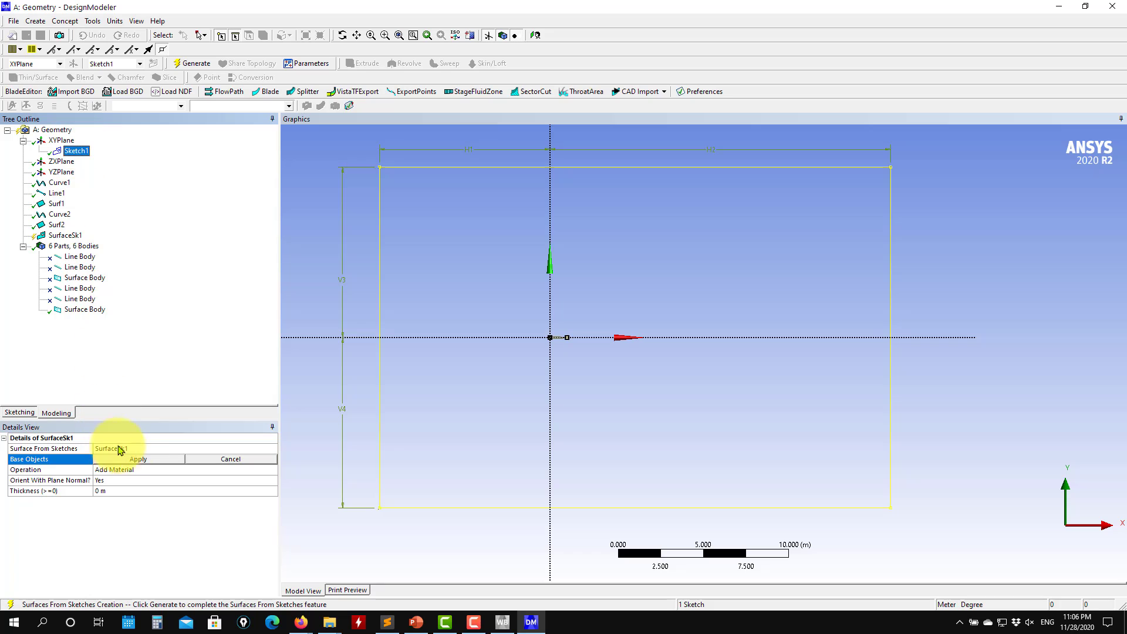
{"action": "left_click", "coordinate": [139, 462]}
Set the sketch surface's operation to Add Frozen and generate the rectangular surface.
{"action": "left_click", "coordinate": [268, 470]}
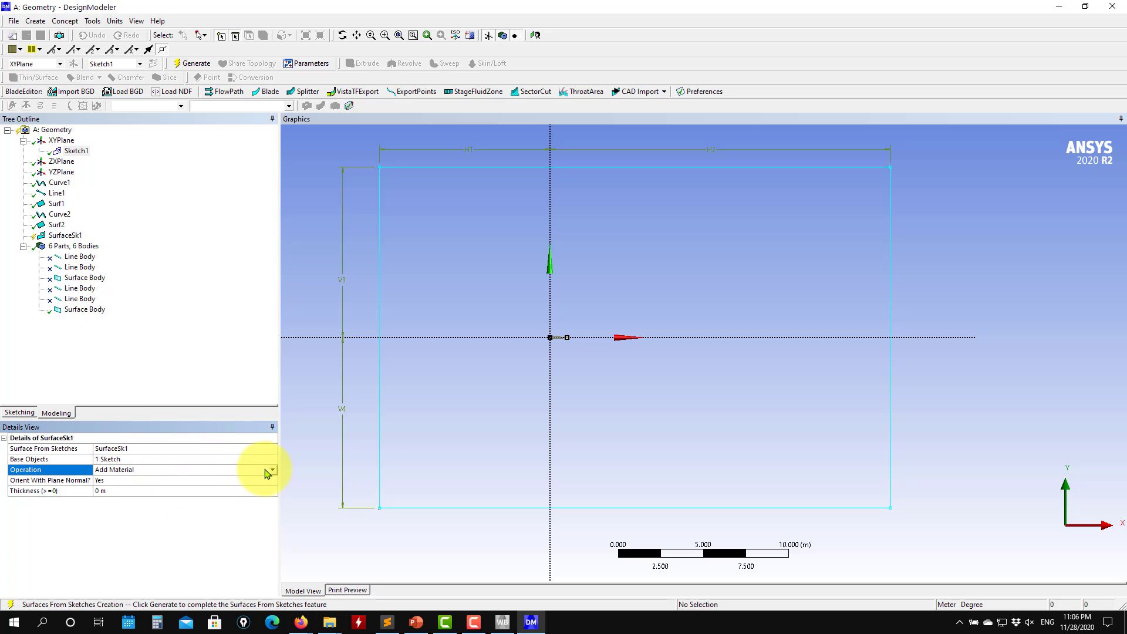
{"action": "left_click", "coordinate": [273, 470]}
{"action": "left_click", "coordinate": [187, 485]}
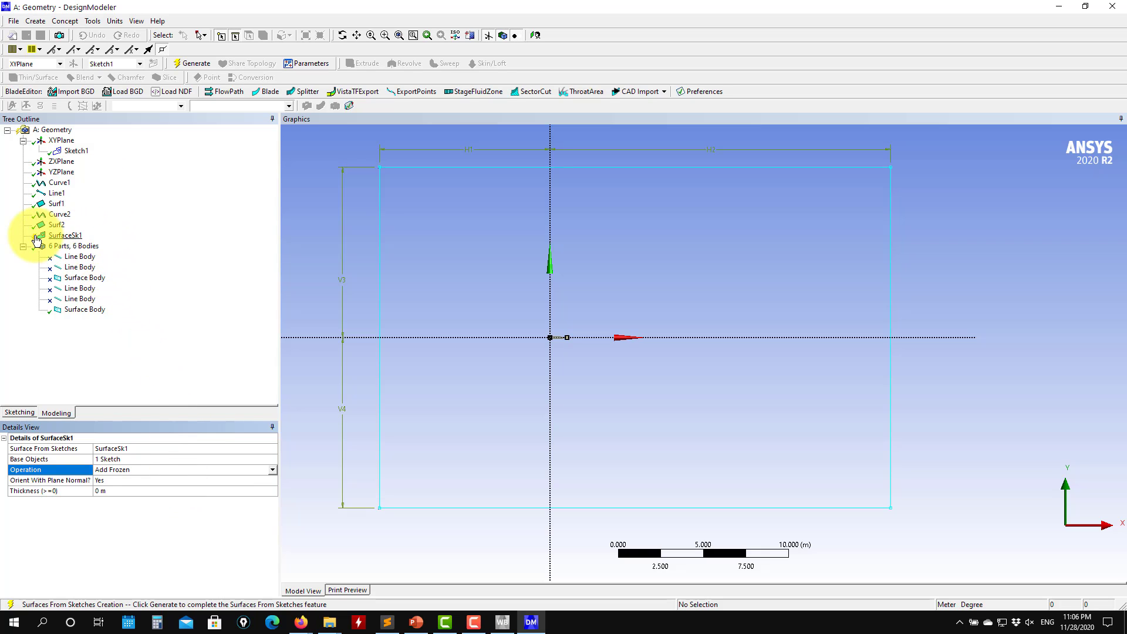
{"action": "left_click", "coordinate": [189, 62]}
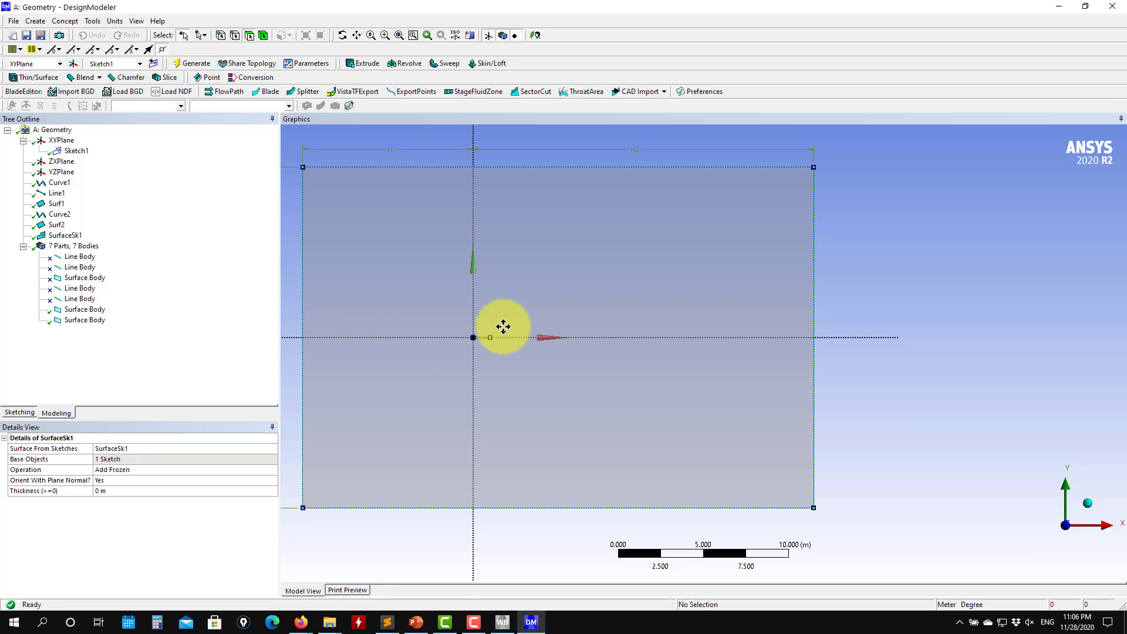
Rename the active airfoil surface body as airfoil.
{"action": "middle_click_drag", "start_coordinate": [503, 327], "coordinate": [632, 317], "text": "ctrl"}
{"action": "left_click", "coordinate": [85, 320]}
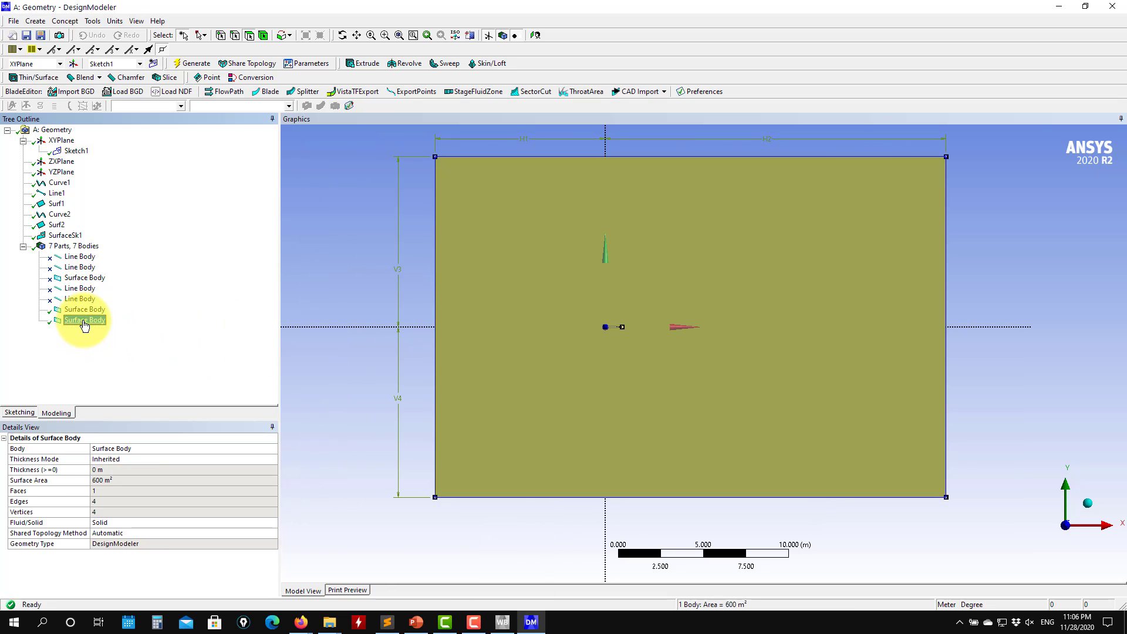
{"action": "left_click", "coordinate": [85, 310]}
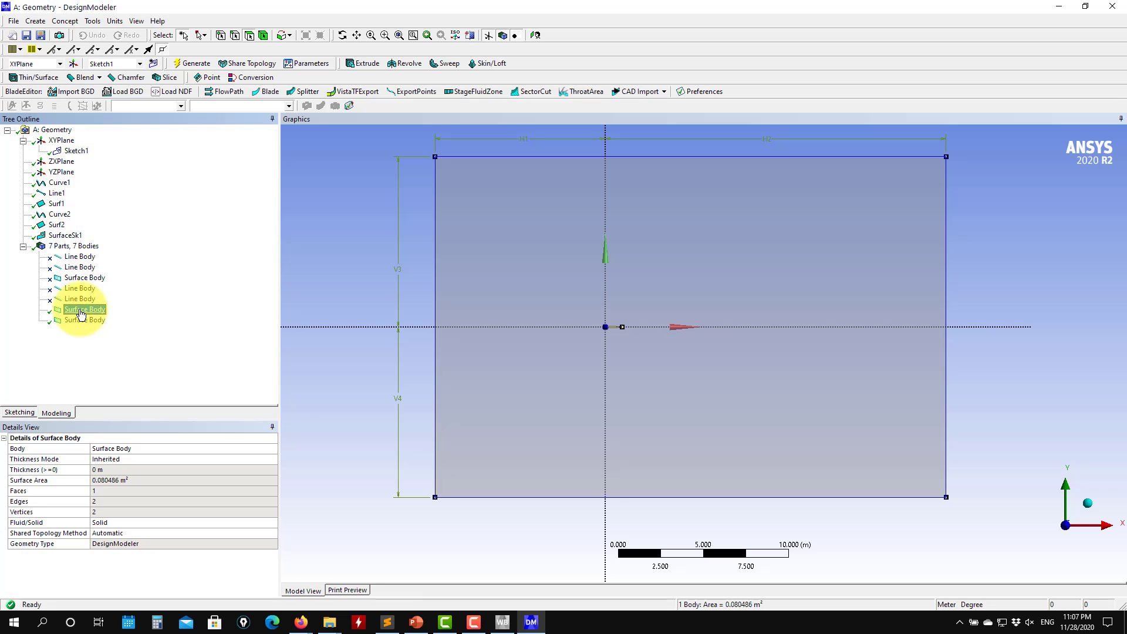
{"action": "left_click", "coordinate": [140, 452]}
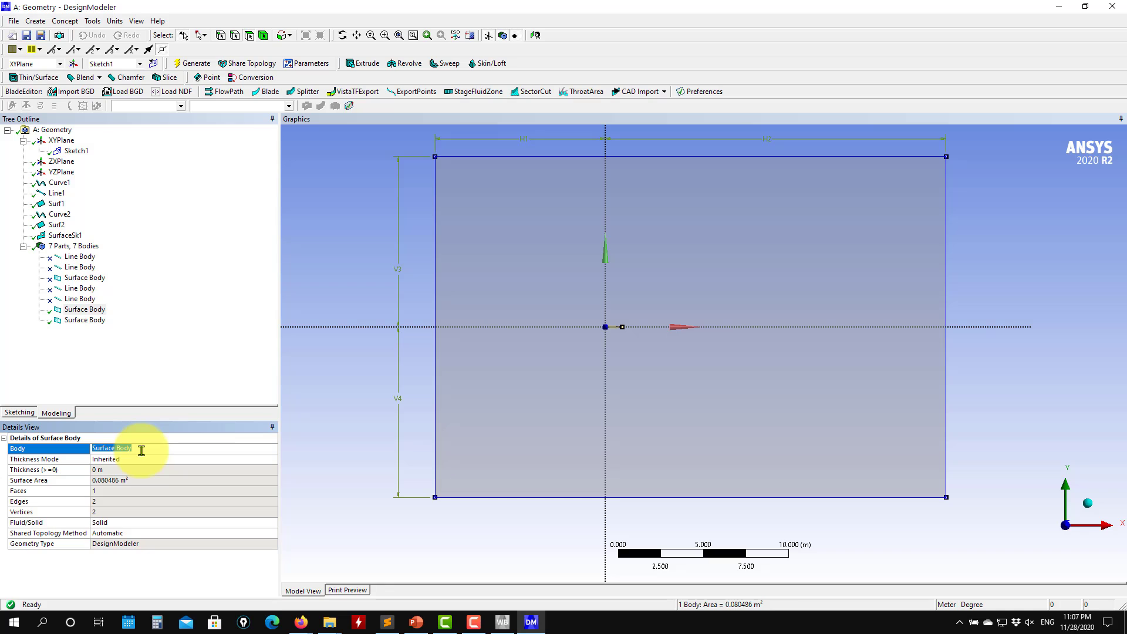
{"action": "type", "text": "airfoil"}
{"action": "key", "text": "Return"}
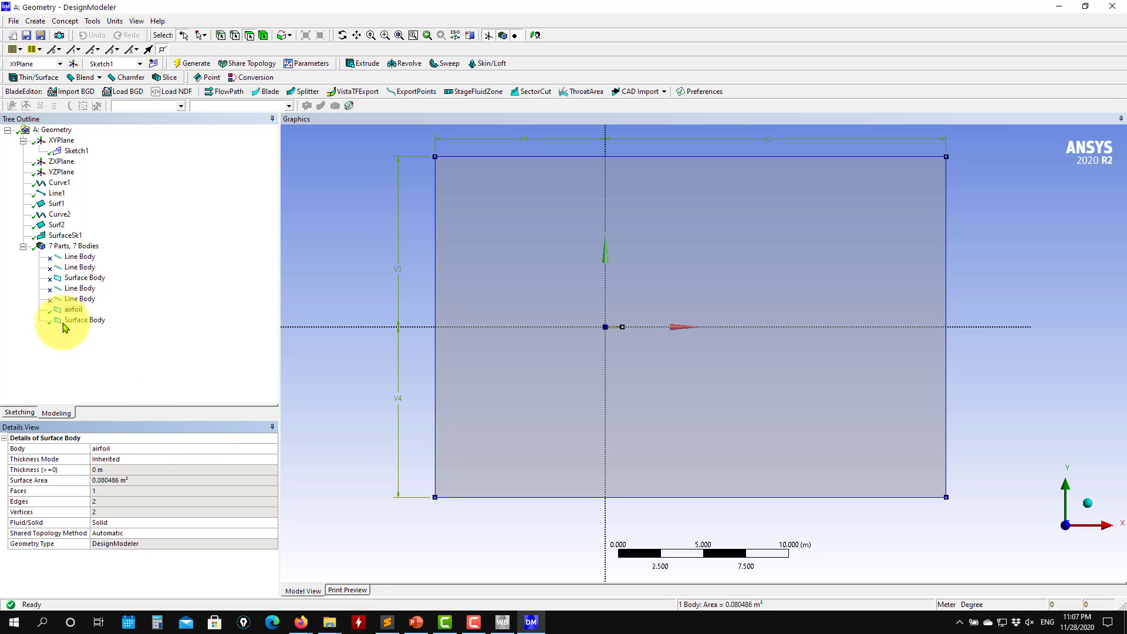
Rename the rectangular surface body as domain and set its material type to Fluid.
{"action": "left_click", "coordinate": [83, 320]}
{"action": "left_click", "coordinate": [157, 450]}
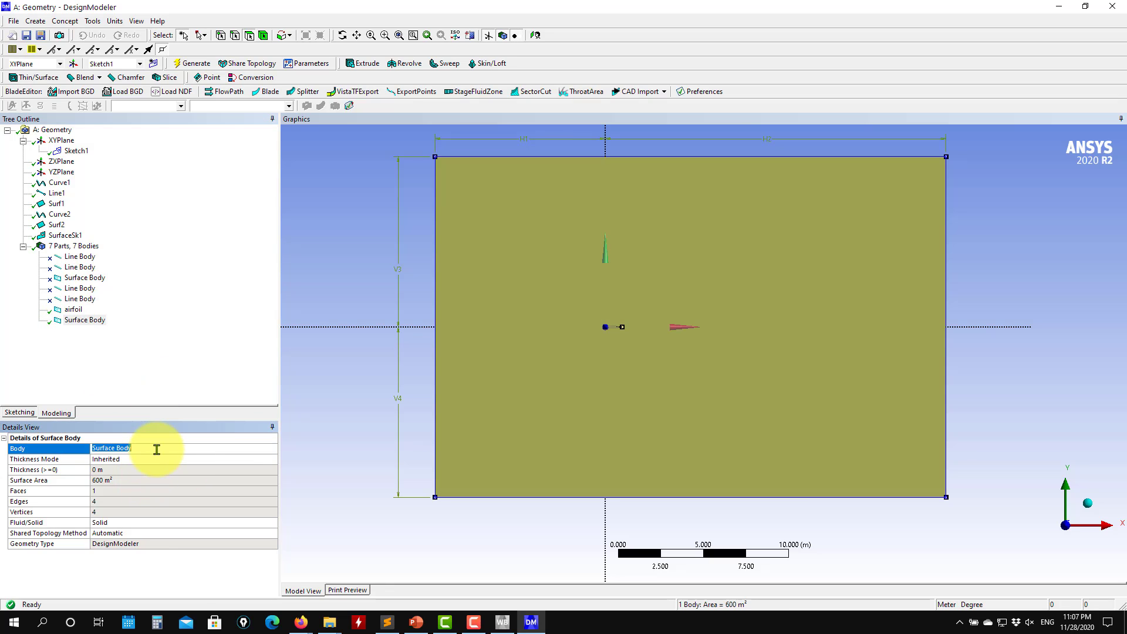
{"action": "type", "text": "domain"}
{"action": "key", "text": "Return"}
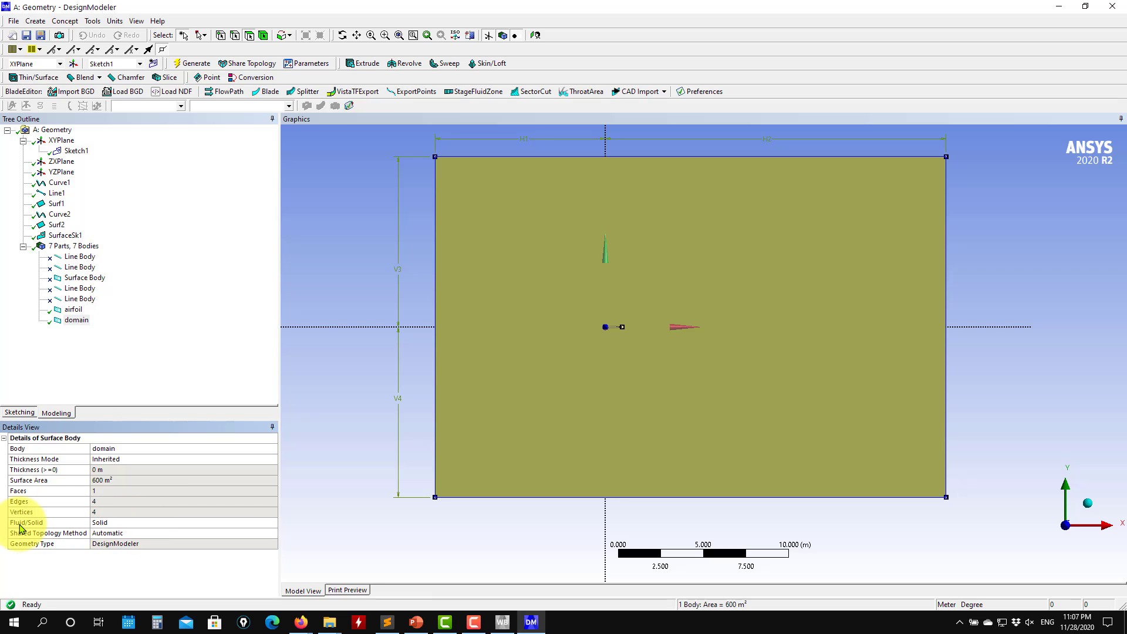
{"action": "left_click", "coordinate": [157, 522]}
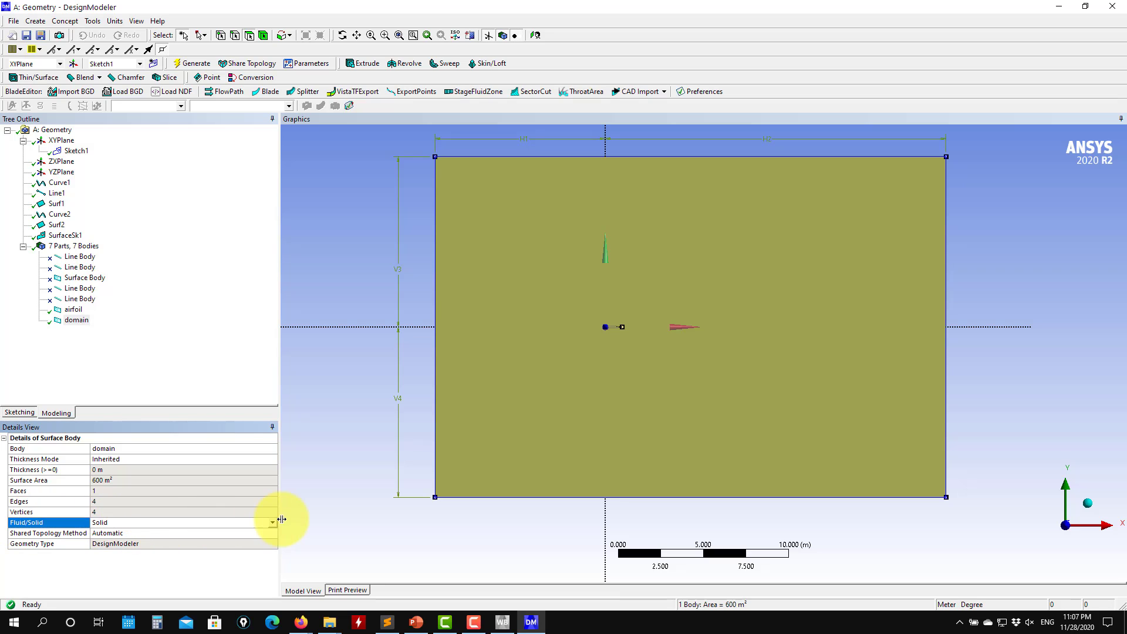
{"action": "left_click", "coordinate": [275, 522]}
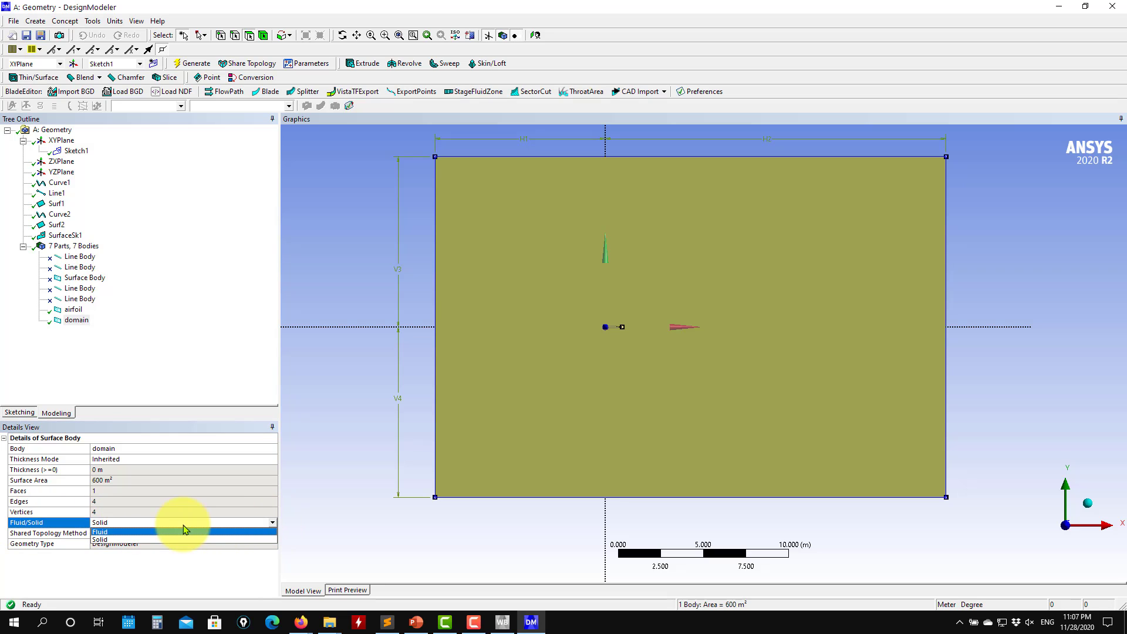
{"action": "left_click", "coordinate": [118, 533]}
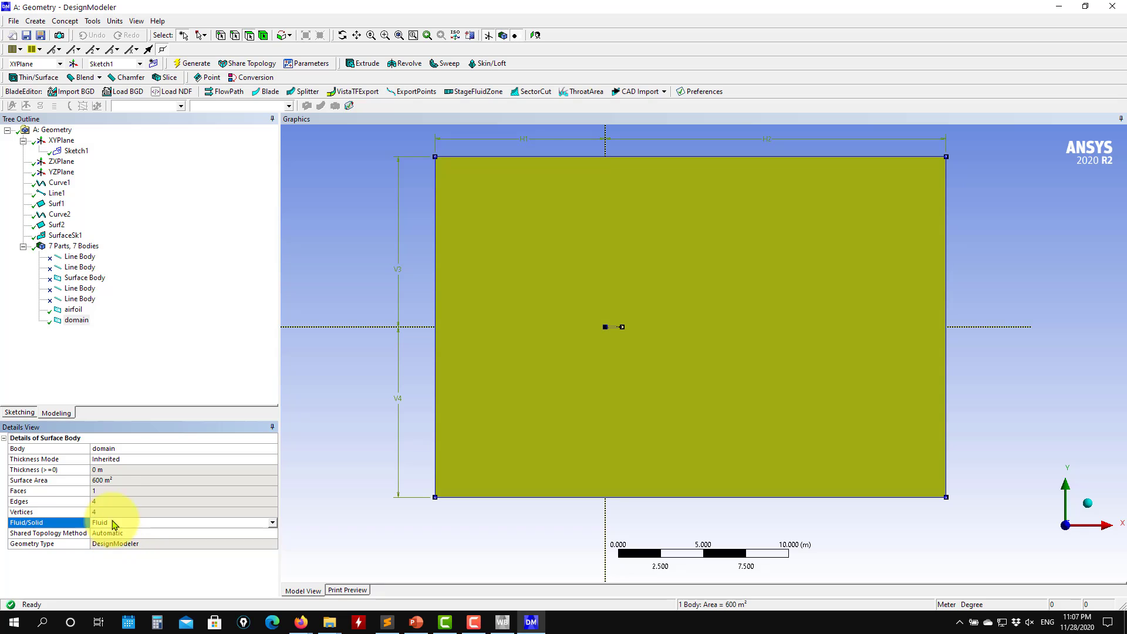
Set the airfoil surface body's material type to Fluid.
{"action": "left_click", "coordinate": [74, 311]}
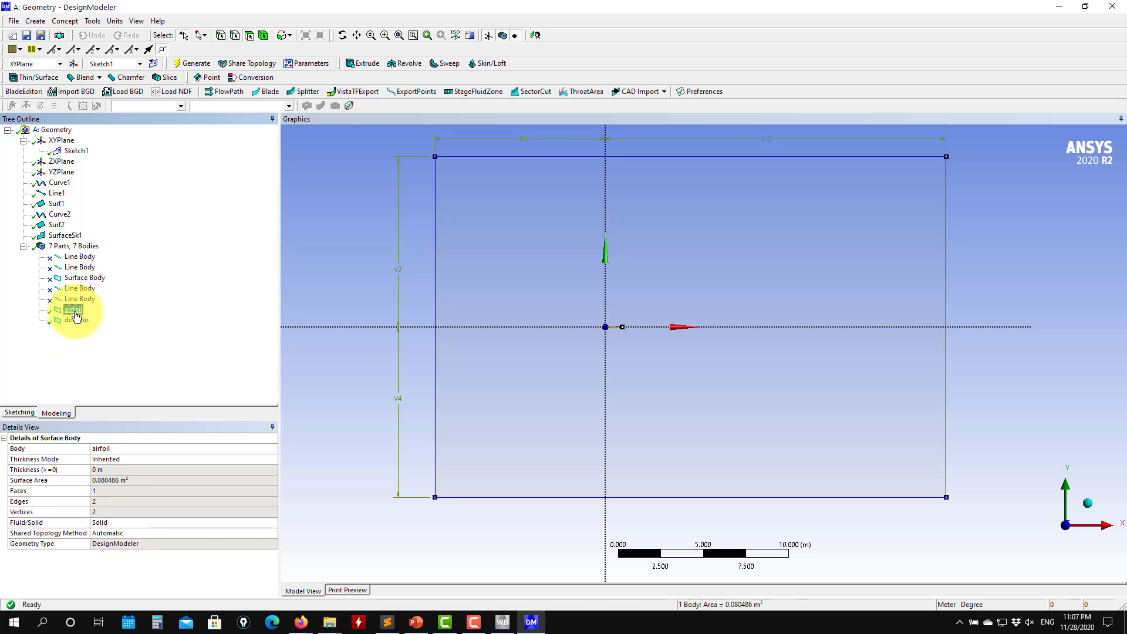
{"action": "left_click", "coordinate": [274, 524]}
{"action": "left_click", "coordinate": [273, 524]}
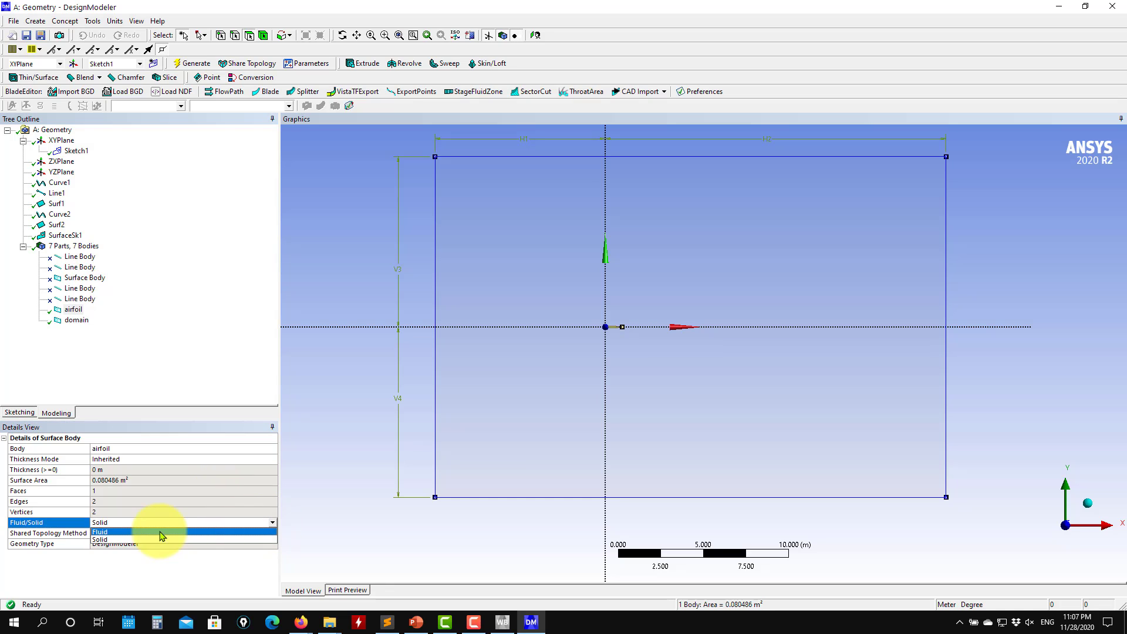
{"action": "left_click", "coordinate": [114, 534]}
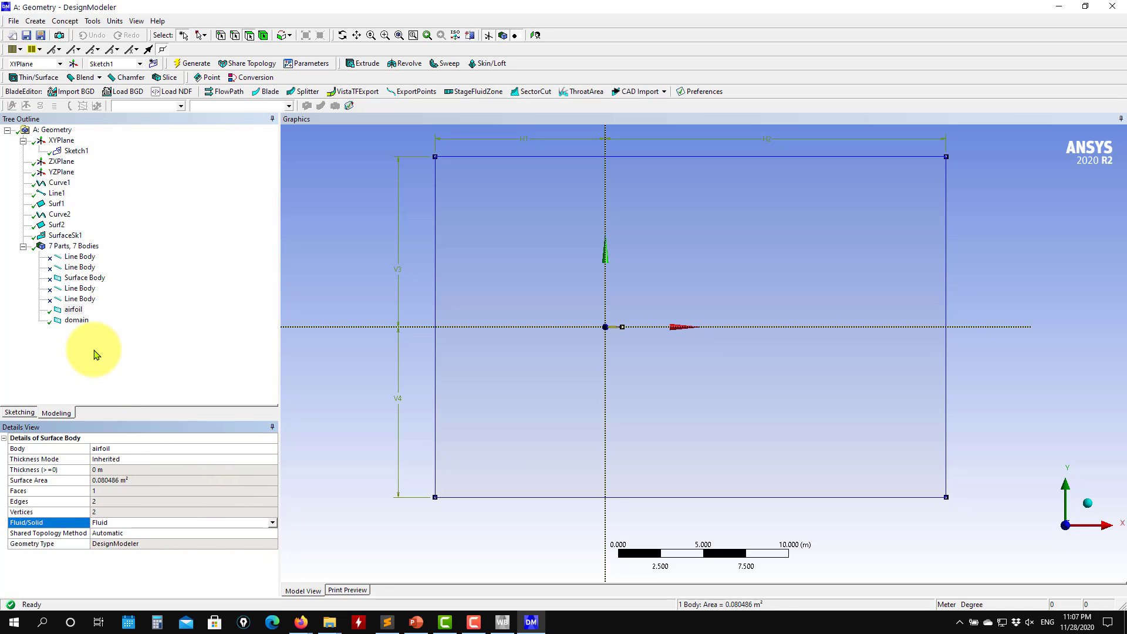
Select the domain body and examine the area surrounding the airfoil.
{"action": "left_click", "coordinate": [77, 322]}
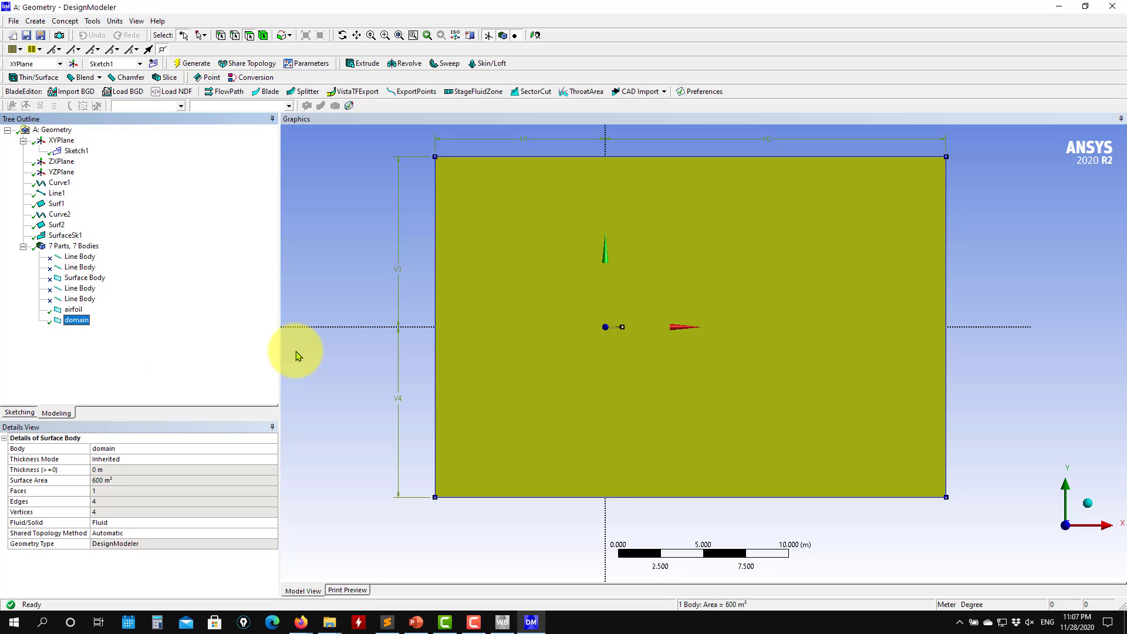
{"action": "scroll", "coordinate": [387, 458], "scroll_direction": "down", "scroll_amount": 1}
{"action": "scroll", "coordinate": [385, 455], "scroll_direction": "up", "scroll_amount": 3}
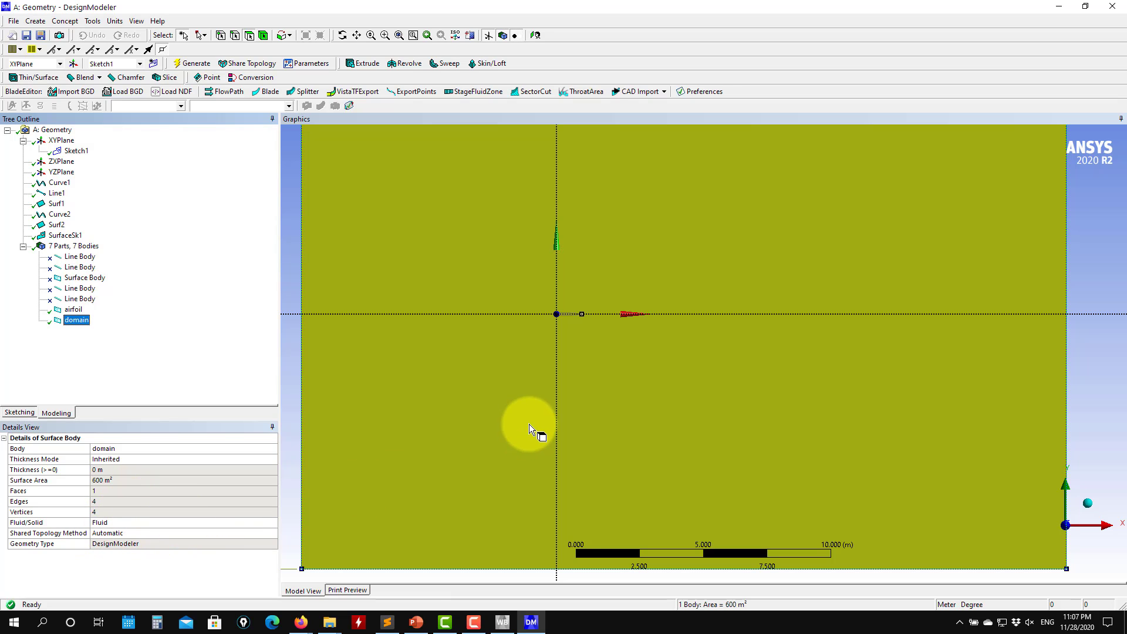
Add a Boolean feature to the model and set its operation to Subtract.
{"action": "scroll", "coordinate": [531, 426], "scroll_direction": "down", "scroll_amount": 2}
{"action": "left_click", "coordinate": [322, 227]}
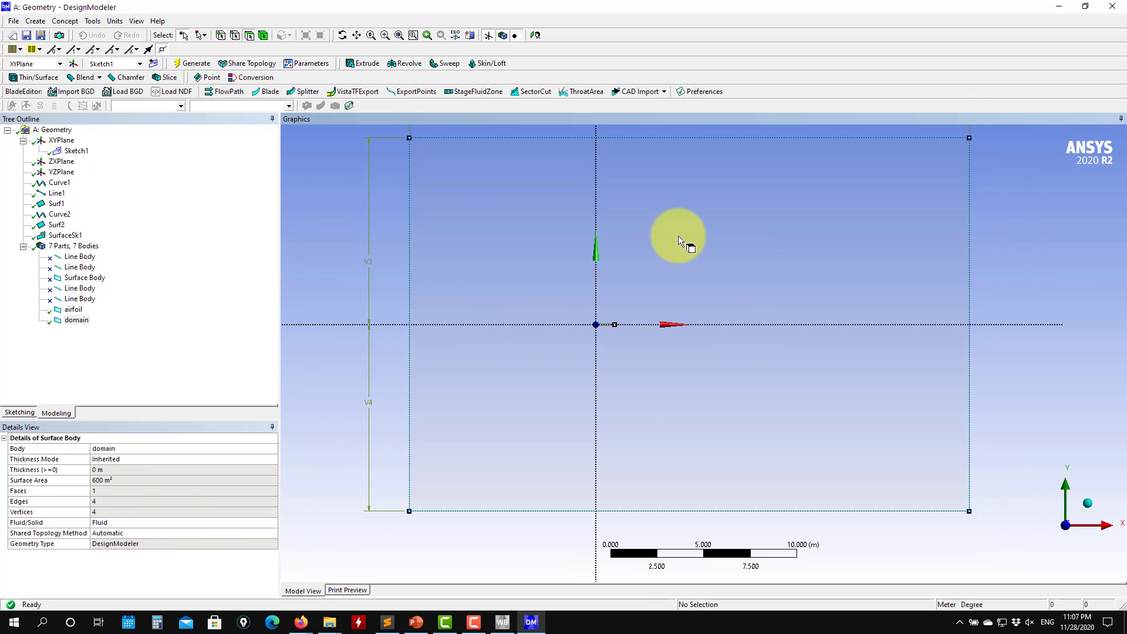
{"action": "left_click", "coordinate": [74, 21]}
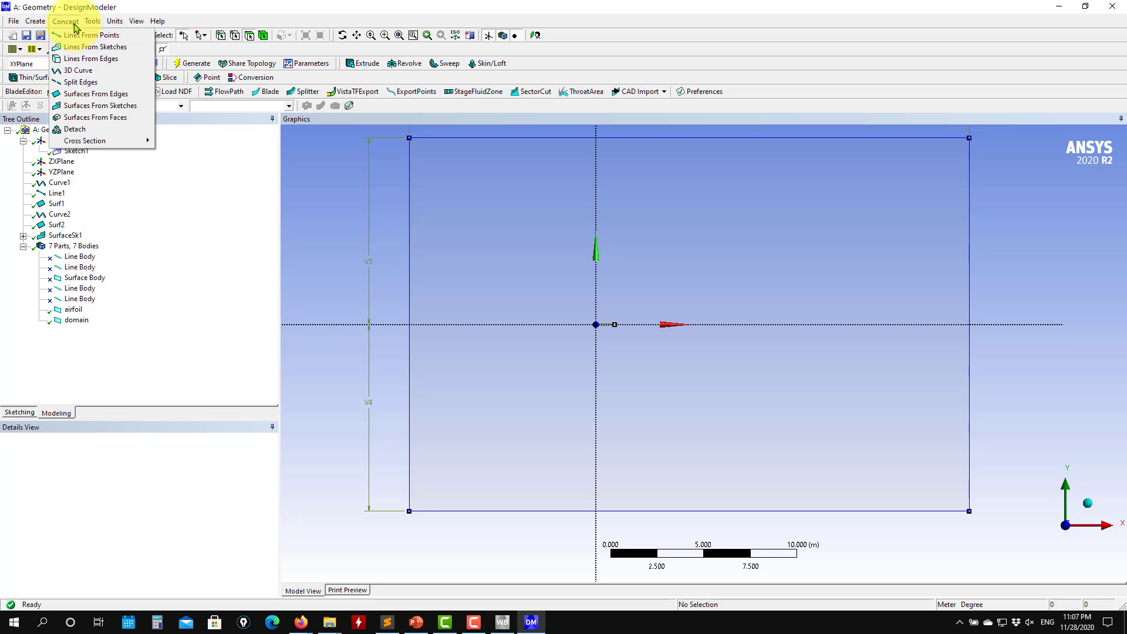
{"action": "mouse_move", "coordinate": [28, 23]}
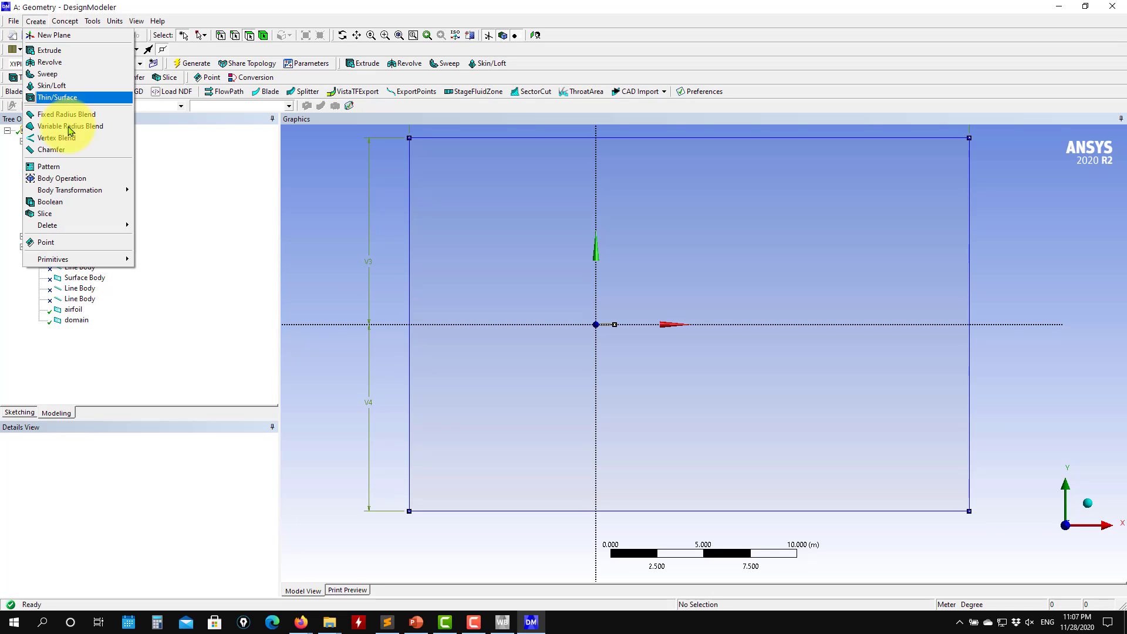
{"action": "left_click", "coordinate": [59, 207]}
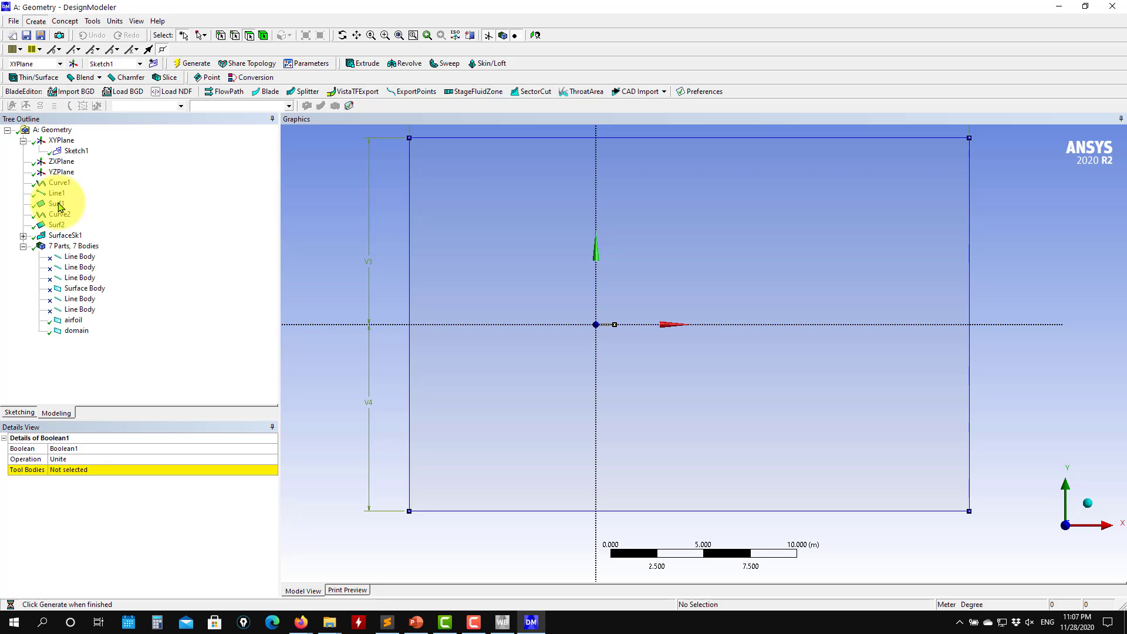
{"action": "left_click", "coordinate": [275, 460]}
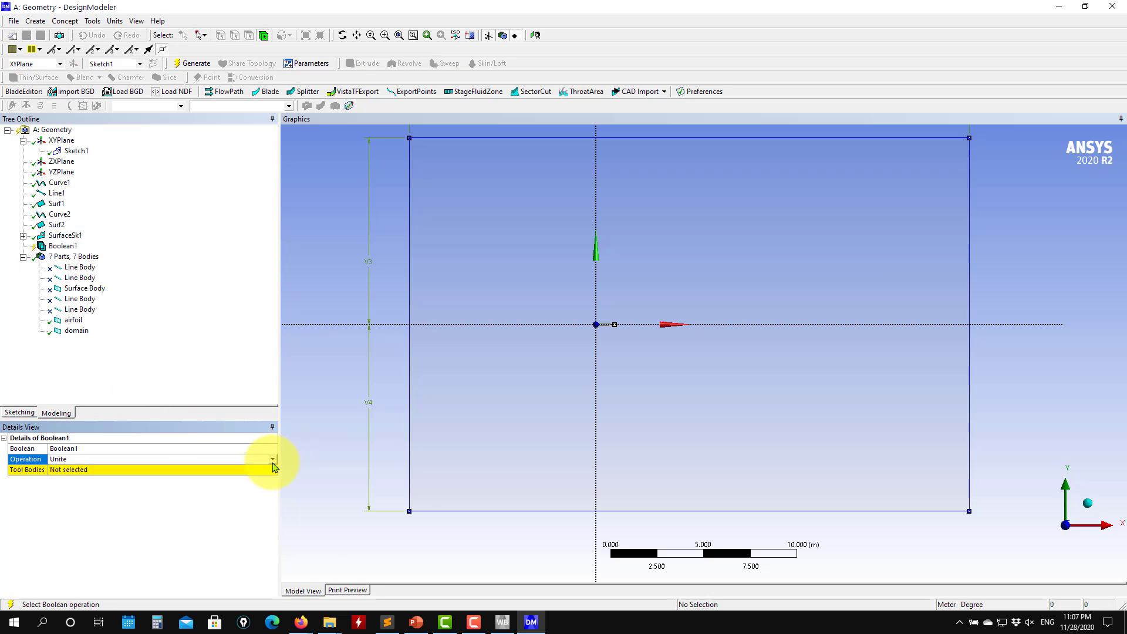
{"action": "left_click", "coordinate": [274, 460]}
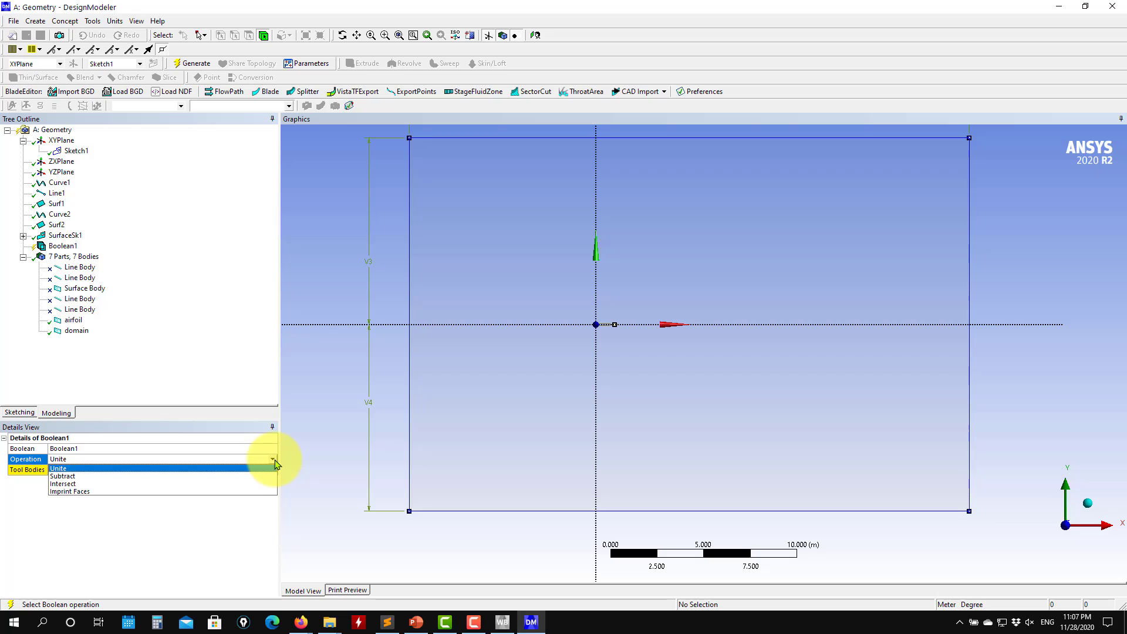
{"action": "left_click", "coordinate": [77, 478]}
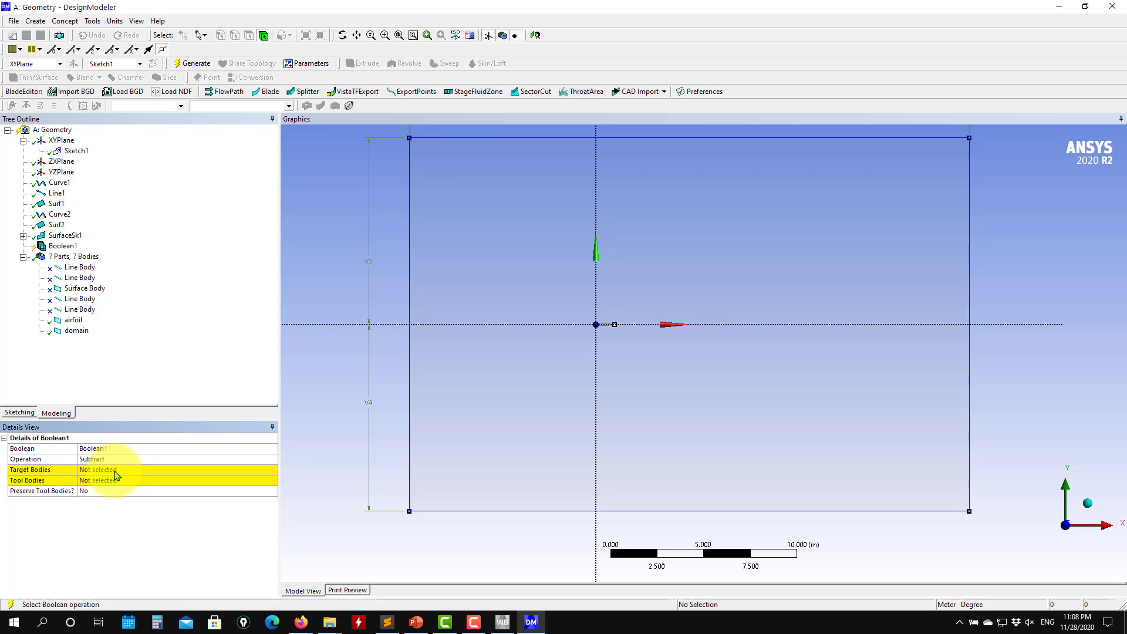
Assign the rectangular domain surface as the target body of the Boolean subtraction.
{"action": "left_click", "coordinate": [100, 470]}
{"action": "left_click", "coordinate": [472, 227]}
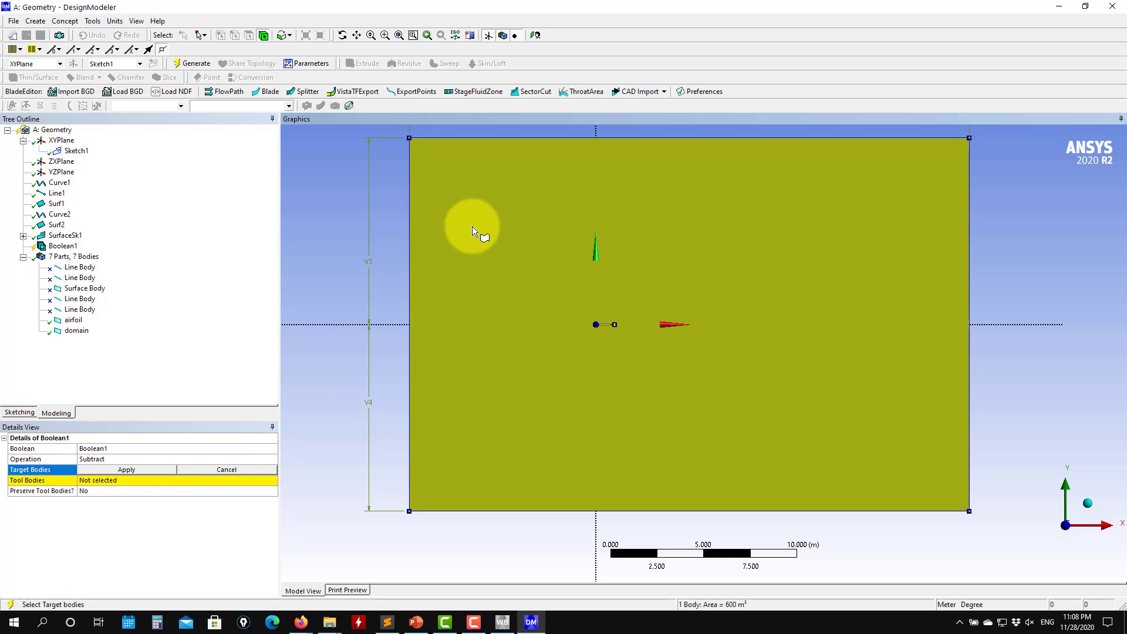
{"action": "left_click", "coordinate": [151, 469]}
Assign the airfoil surface as the tool body without preserving it and generate the Boolean subtraction.
{"action": "left_click", "coordinate": [112, 480]}
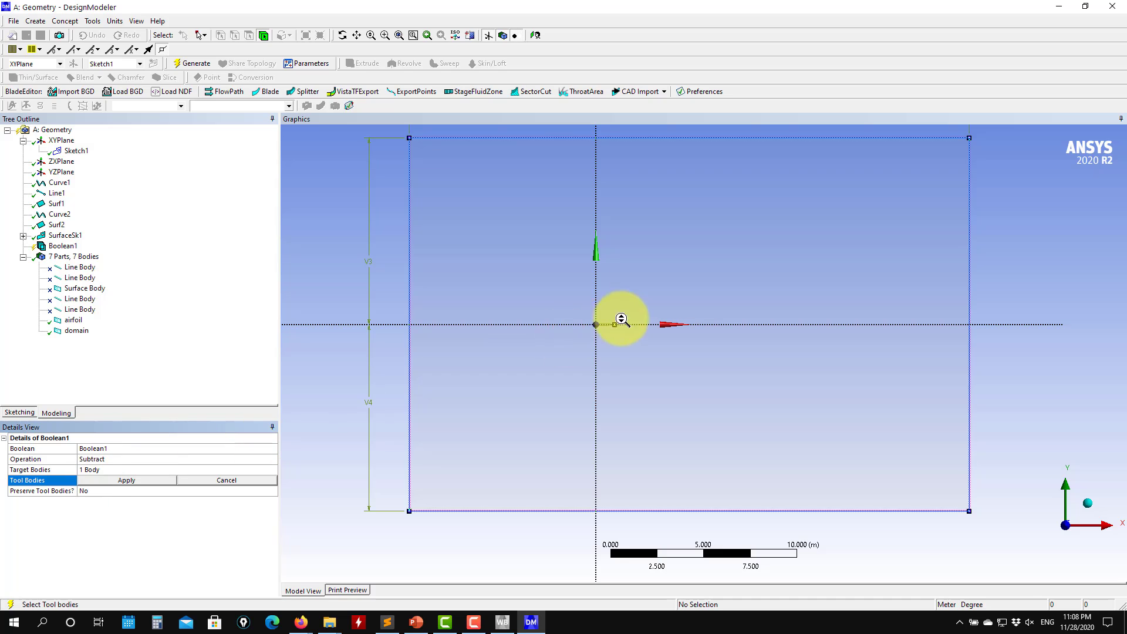
{"action": "scroll", "coordinate": [589, 385], "scroll_direction": "up", "scroll_amount": 3}
{"action": "middle_click_drag", "start_coordinate": [504, 379], "coordinate": [685, 378], "text": "ctrl"}
{"action": "scroll", "coordinate": [693, 361], "scroll_direction": "up", "scroll_amount": 4}
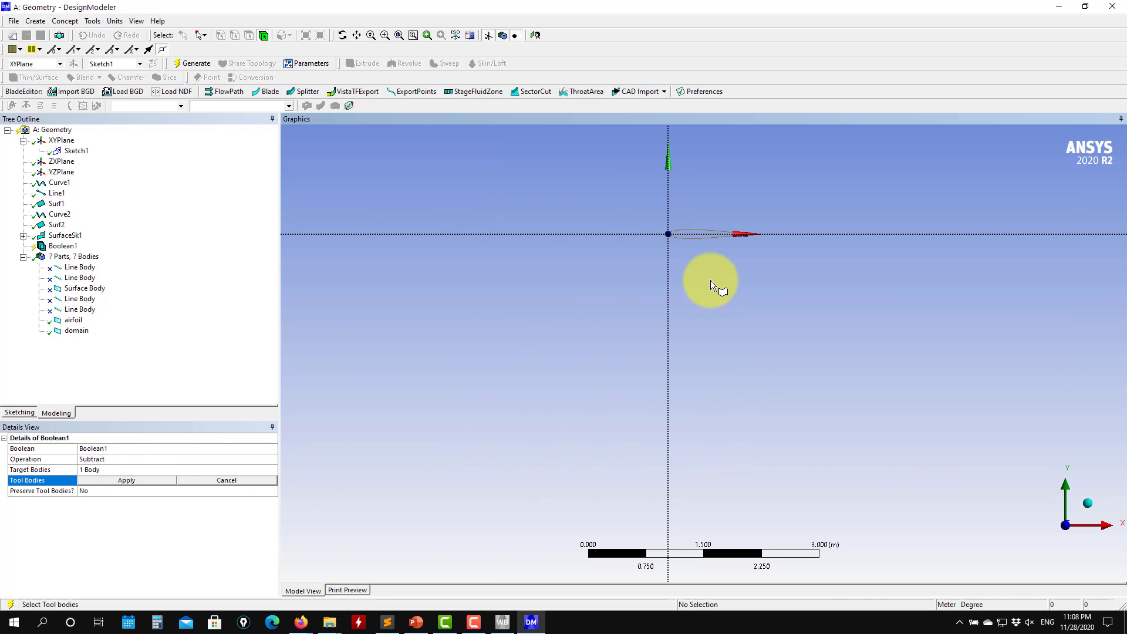
{"action": "left_click", "coordinate": [694, 236]}
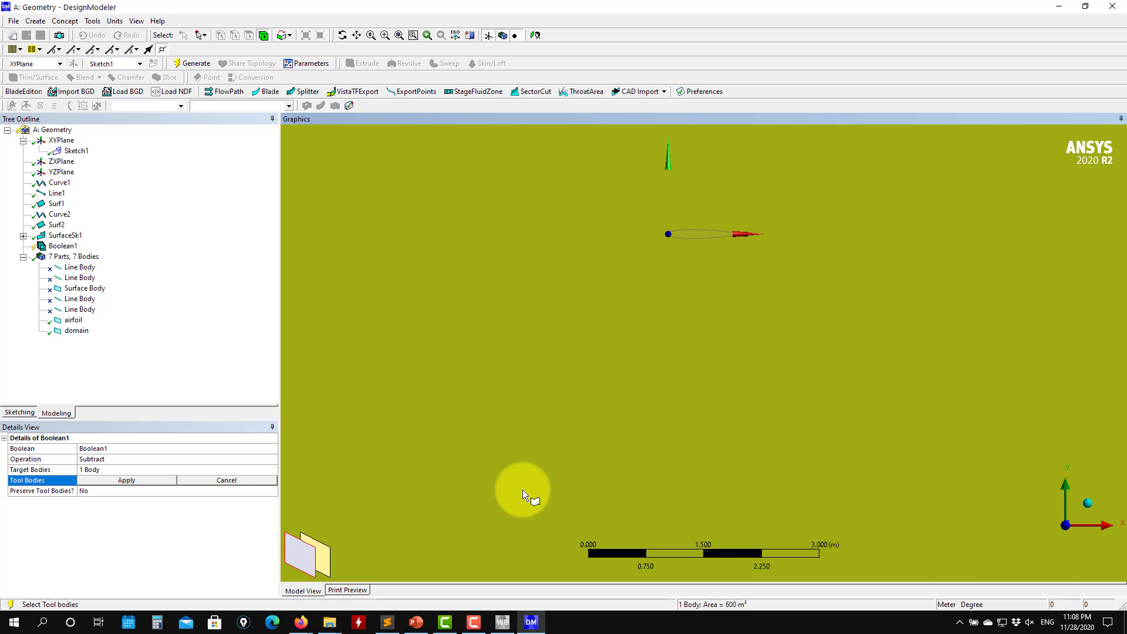
{"action": "left_click", "coordinate": [320, 566]}
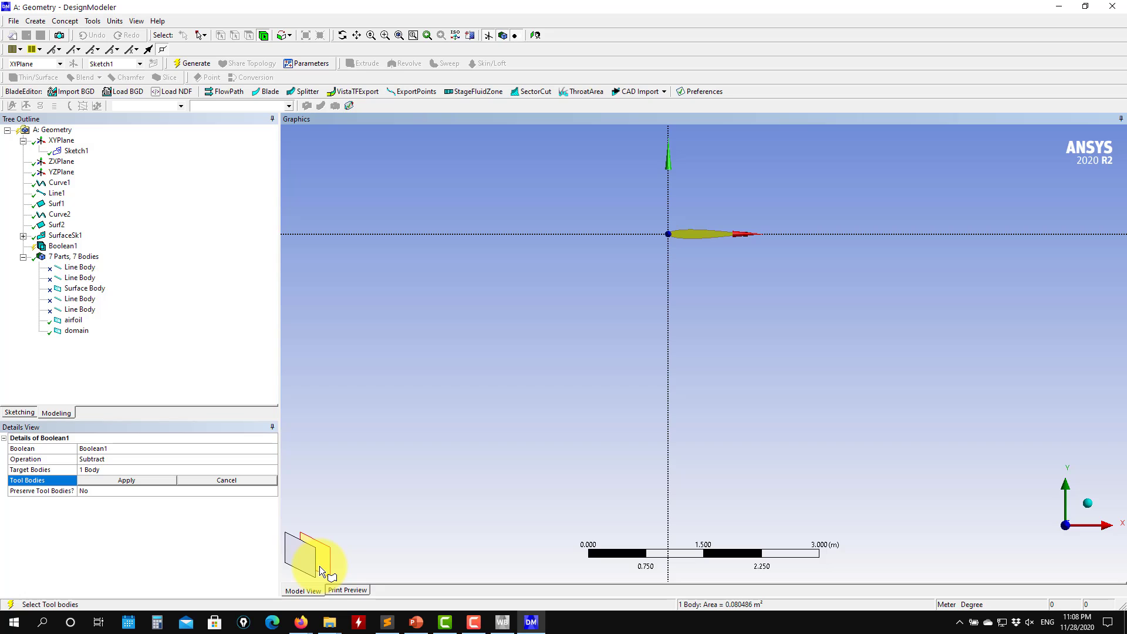
{"action": "left_click", "coordinate": [76, 332]}
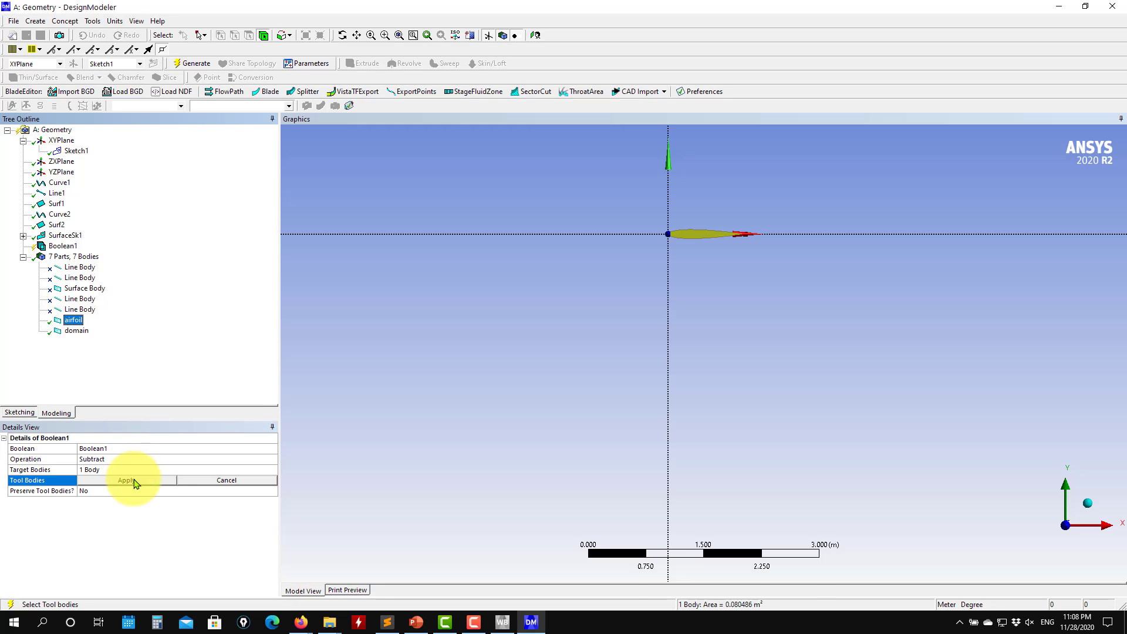
{"action": "left_click", "coordinate": [130, 480]}
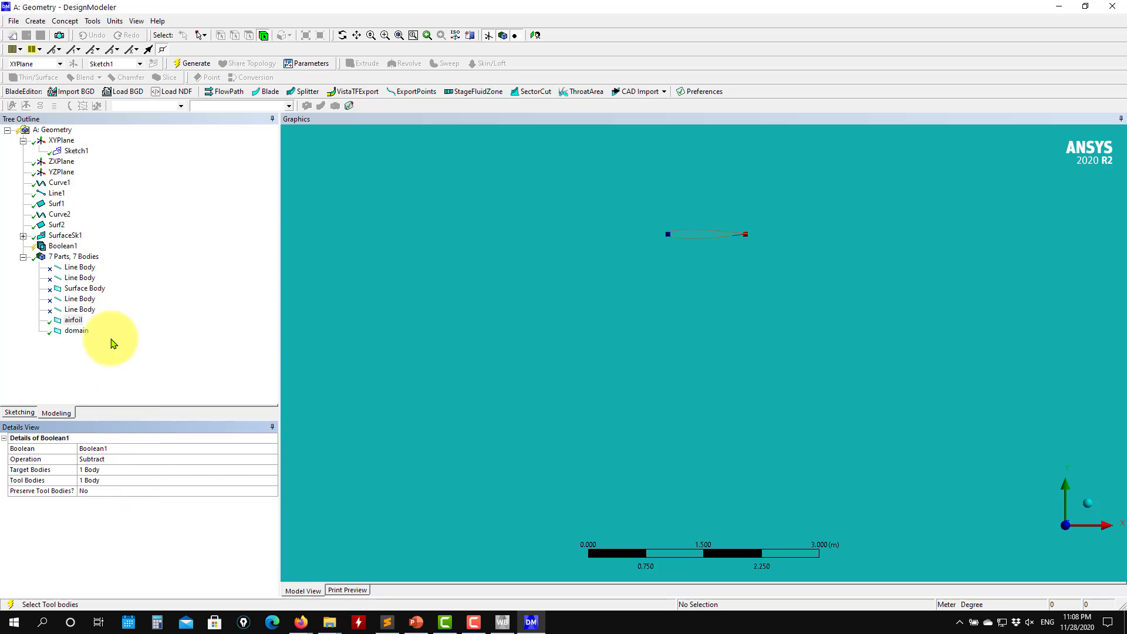
{"action": "left_click", "coordinate": [194, 63]}
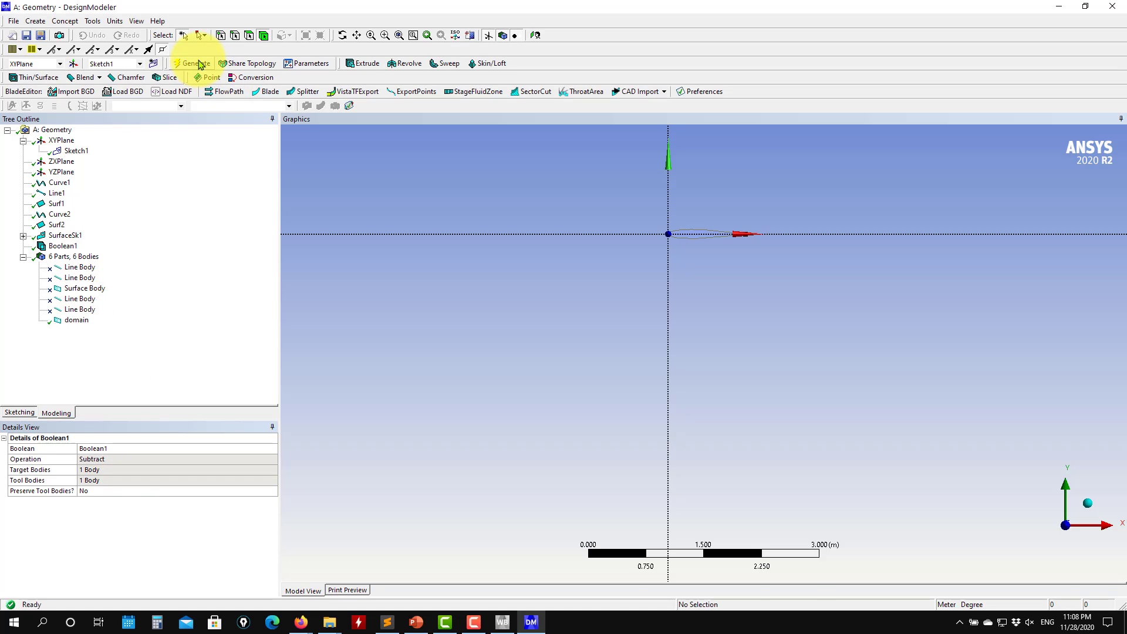
Select the domain body and examine the airfoil-shaped cutout inside it.
{"action": "scroll", "coordinate": [477, 324], "scroll_direction": "up", "scroll_amount": 2}
{"action": "left_click", "coordinate": [490, 323]}
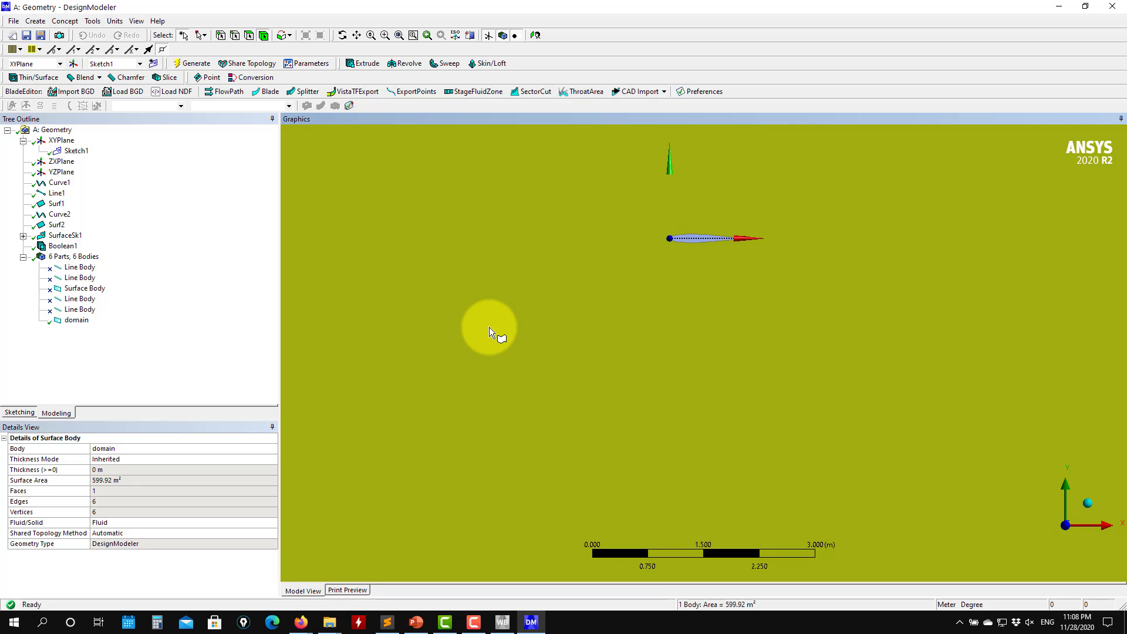
{"action": "scroll", "coordinate": [488, 326], "scroll_direction": "down", "scroll_amount": 4}
{"action": "scroll", "coordinate": [688, 390], "scroll_direction": "up", "scroll_amount": 5}
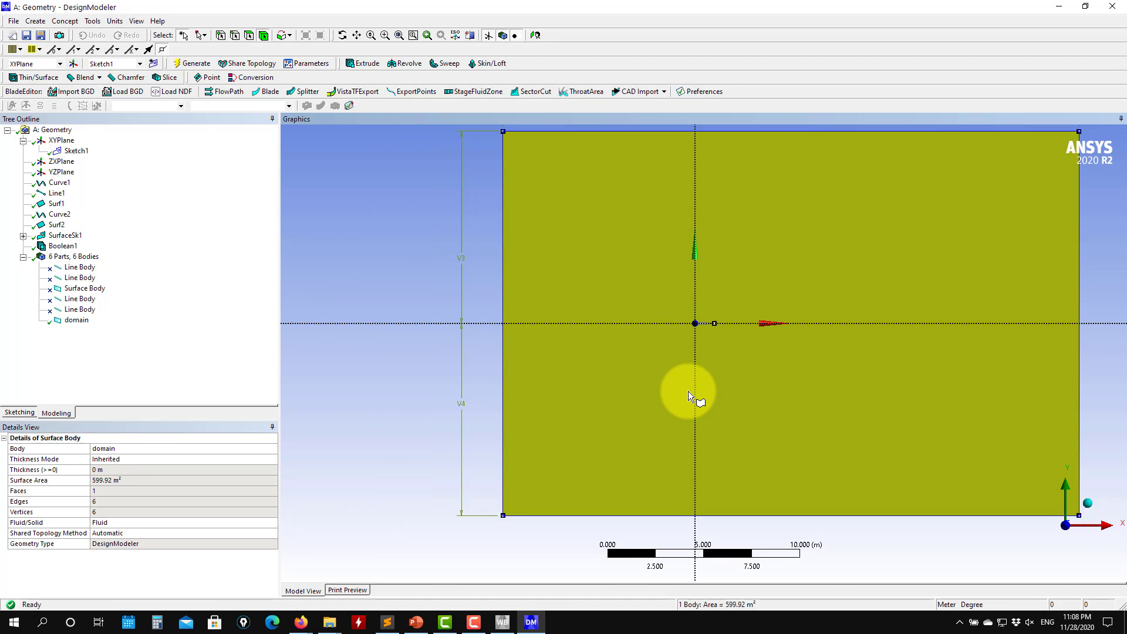
{"action": "scroll", "coordinate": [689, 347], "scroll_direction": "up", "scroll_amount": 3}
{"action": "middle_click_drag", "start_coordinate": [677, 238], "coordinate": [645, 441], "text": "ctrl"}
{"action": "scroll", "coordinate": [649, 405], "scroll_direction": "up", "scroll_amount": 2}
Pick the airfoil's lower edge and inspect the airfoil outline and its position within the domain.
{"action": "left_click", "coordinate": [235, 36]}
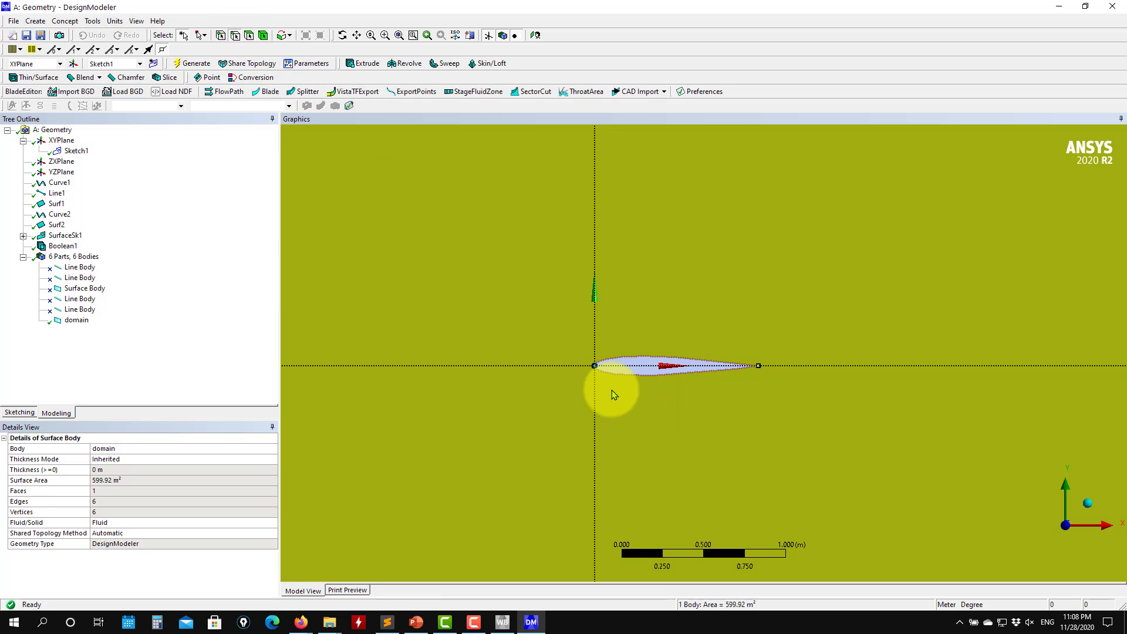
{"action": "left_click", "coordinate": [650, 372]}
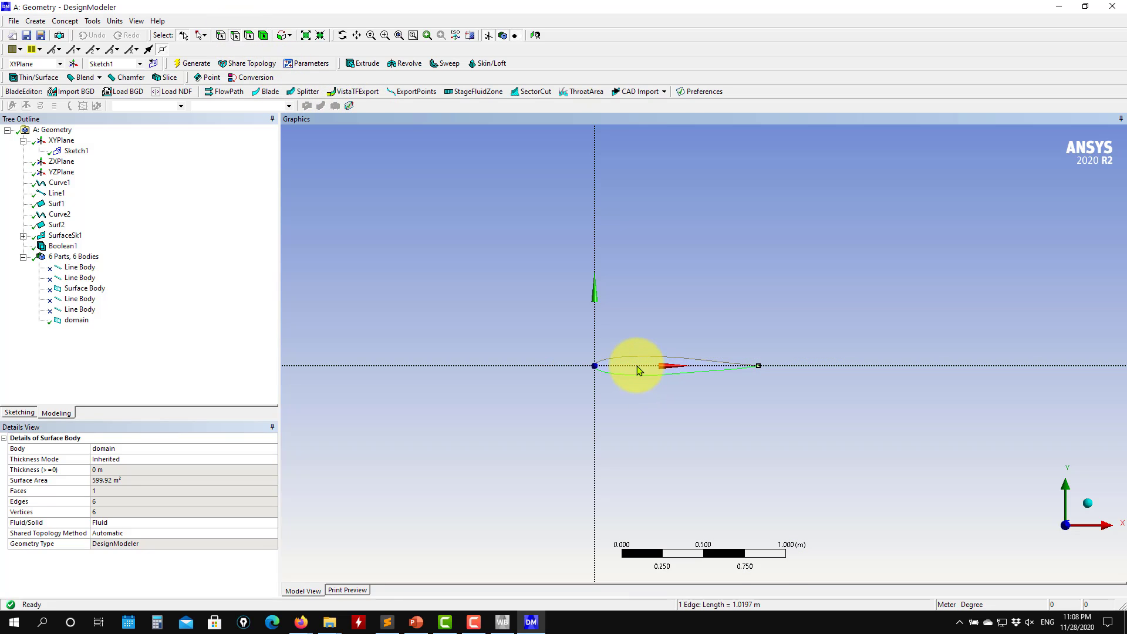
{"action": "left_click", "coordinate": [631, 367]}
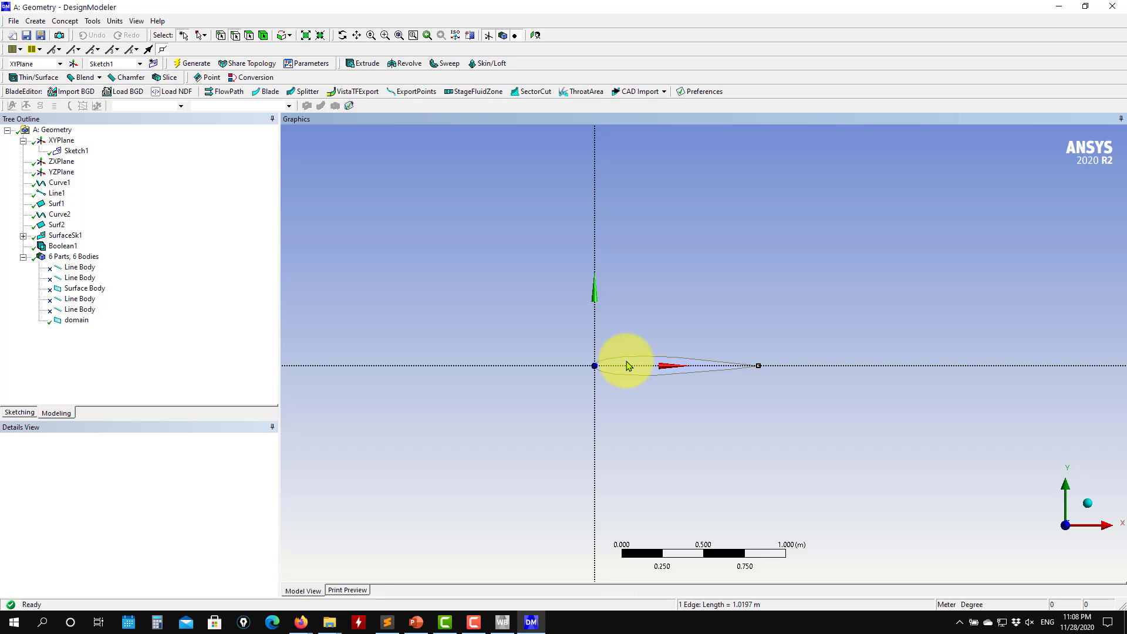
{"action": "scroll", "coordinate": [626, 365], "scroll_direction": "up", "scroll_amount": 1}
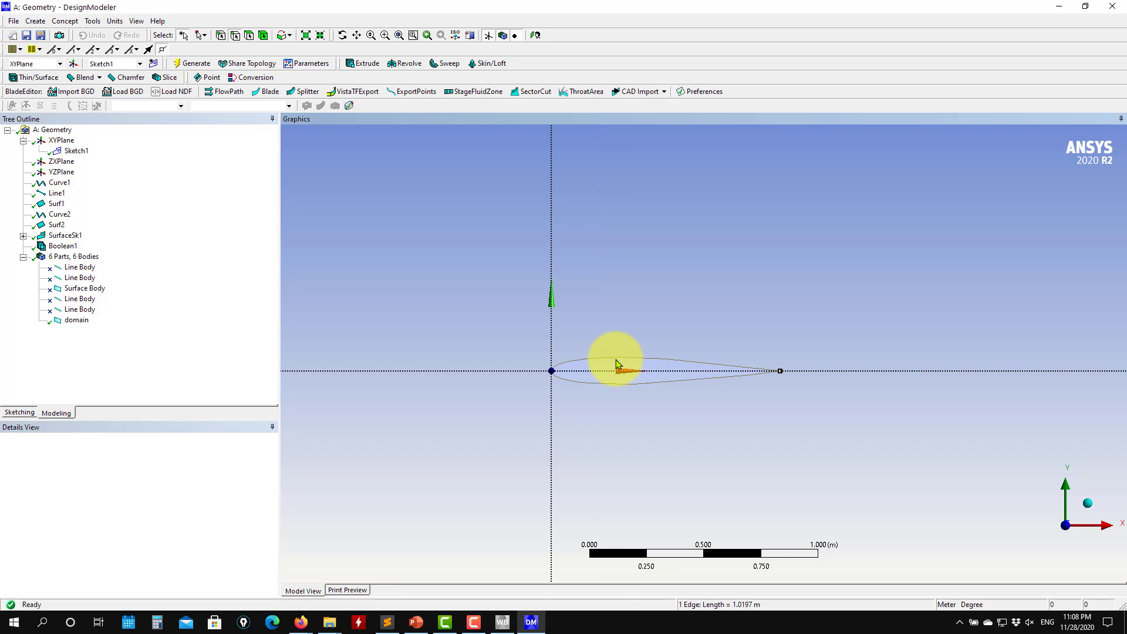
{"action": "scroll", "coordinate": [616, 359], "scroll_direction": "down", "scroll_amount": 5}
{"action": "scroll", "coordinate": [640, 353], "scroll_direction": "down", "scroll_amount": 4}
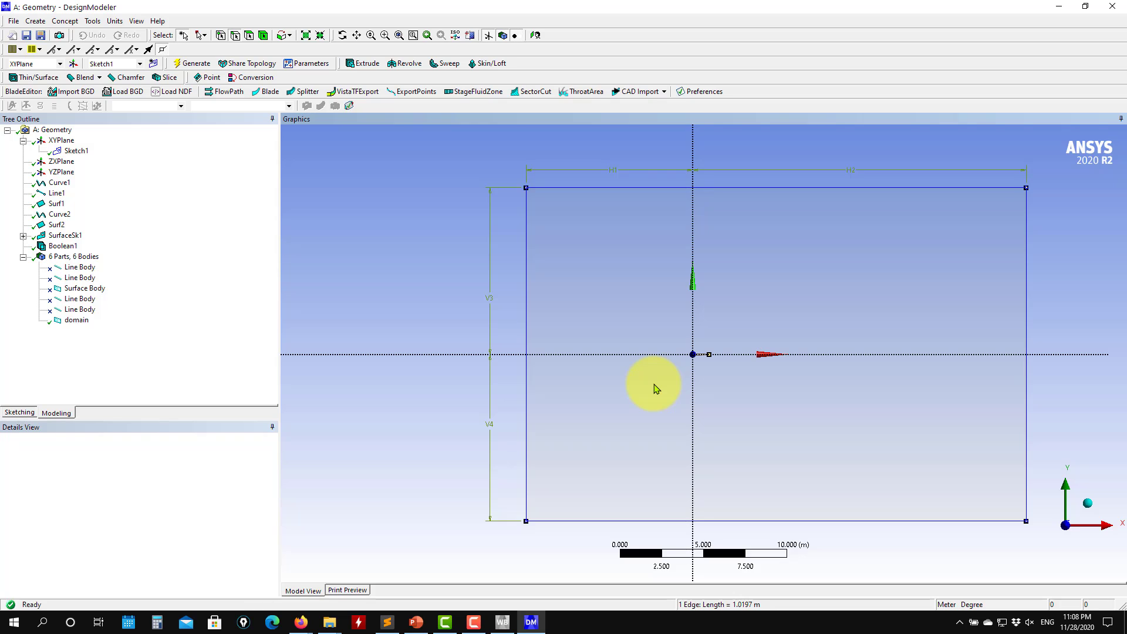
{"action": "scroll", "coordinate": [656, 389], "scroll_direction": "up", "scroll_amount": 5}
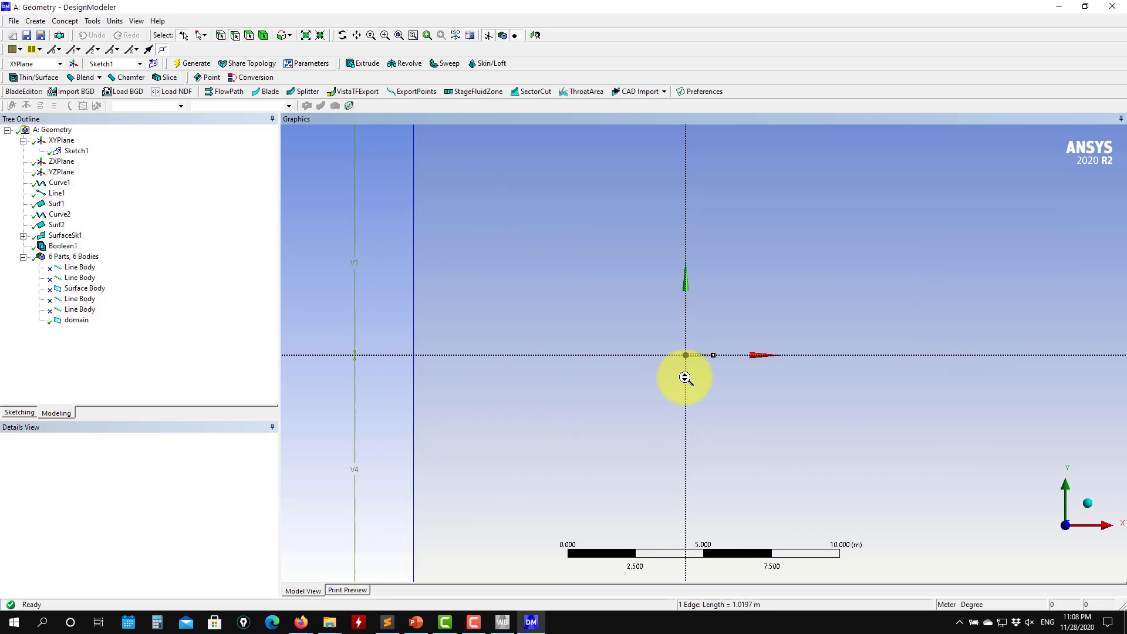
{"action": "scroll", "coordinate": [697, 394], "scroll_direction": "up", "scroll_amount": 3}
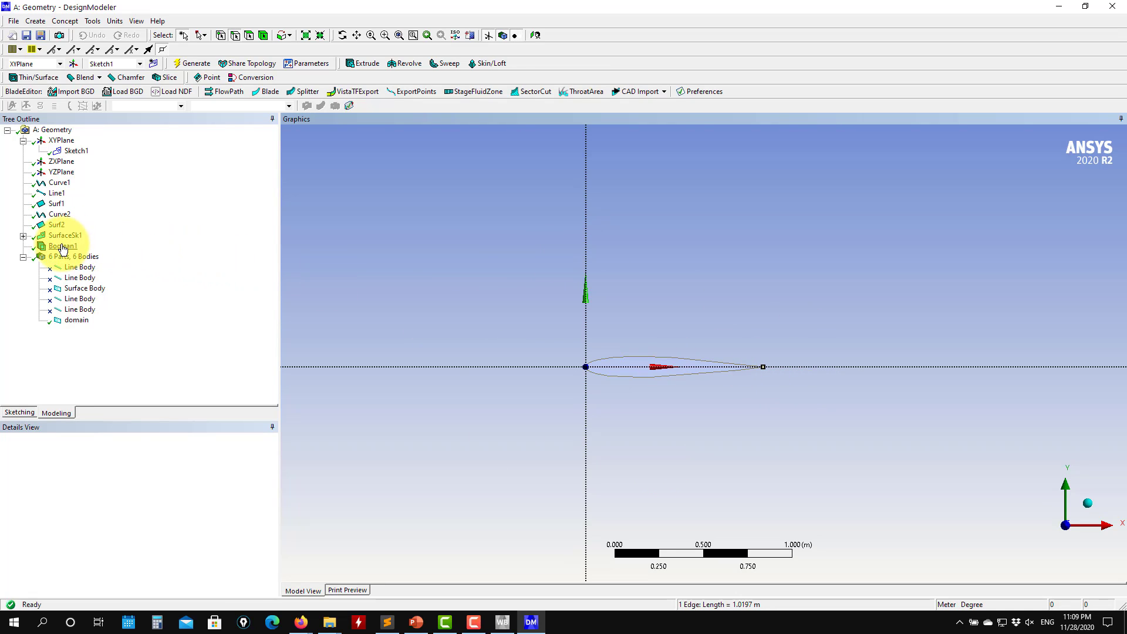
Insert a Rotate body transformation ahead of the Boolean feature and assign the airfoil as the body to rotate.
{"action": "left_click", "coordinate": [62, 247]}
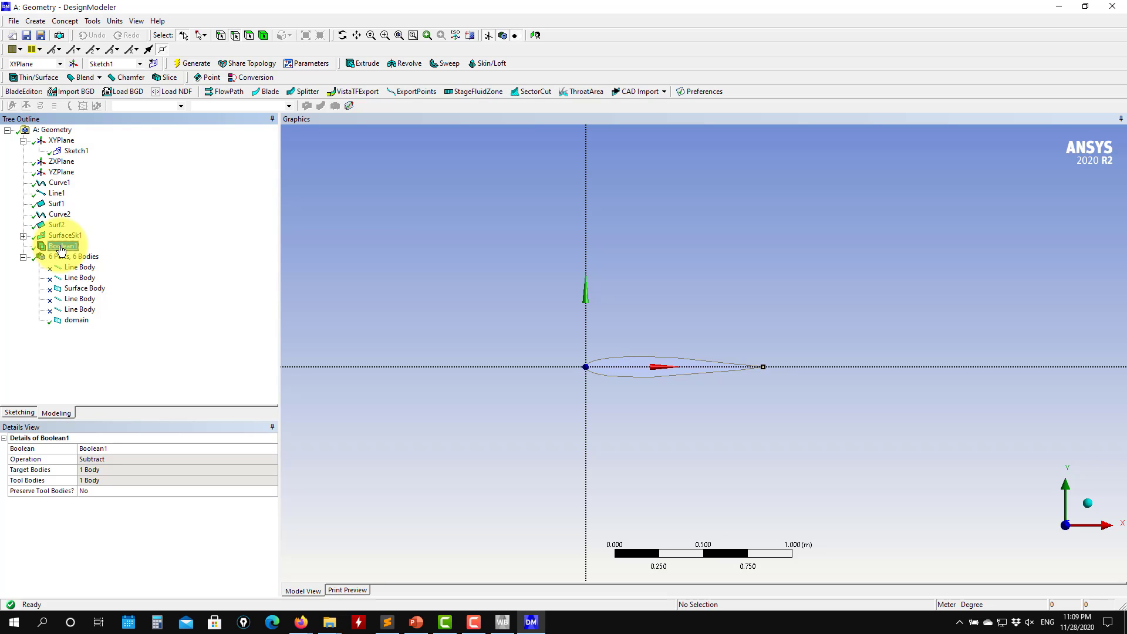
{"action": "right_click", "coordinate": [61, 249]}
{"action": "mouse_move", "coordinate": [88, 265]}
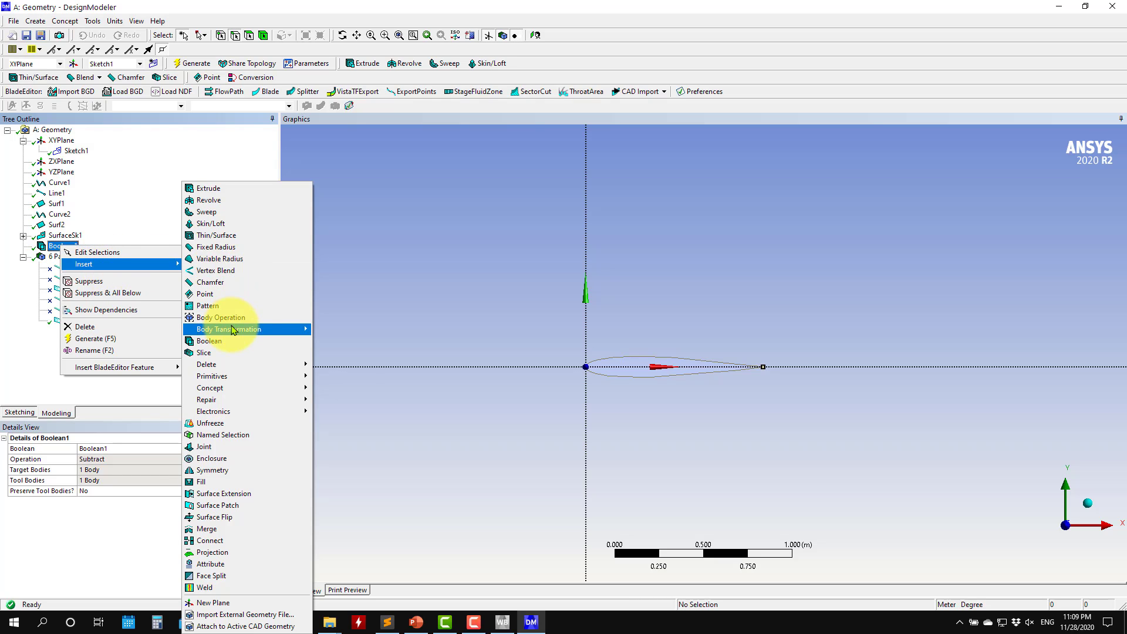
{"action": "mouse_move", "coordinate": [234, 330]}
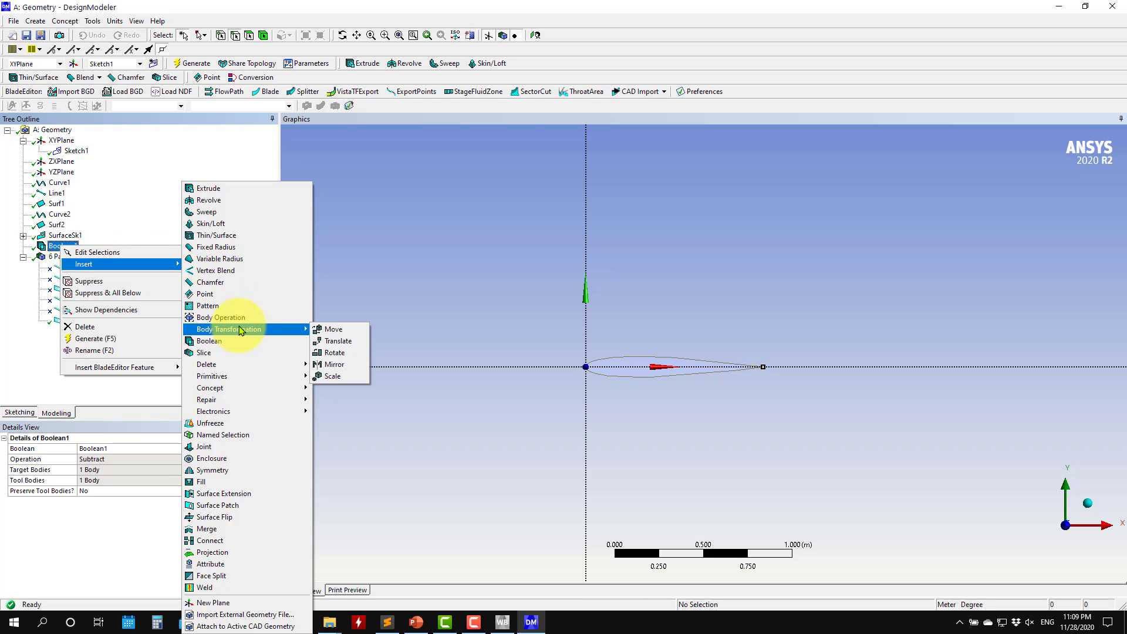
{"action": "left_click", "coordinate": [345, 353]}
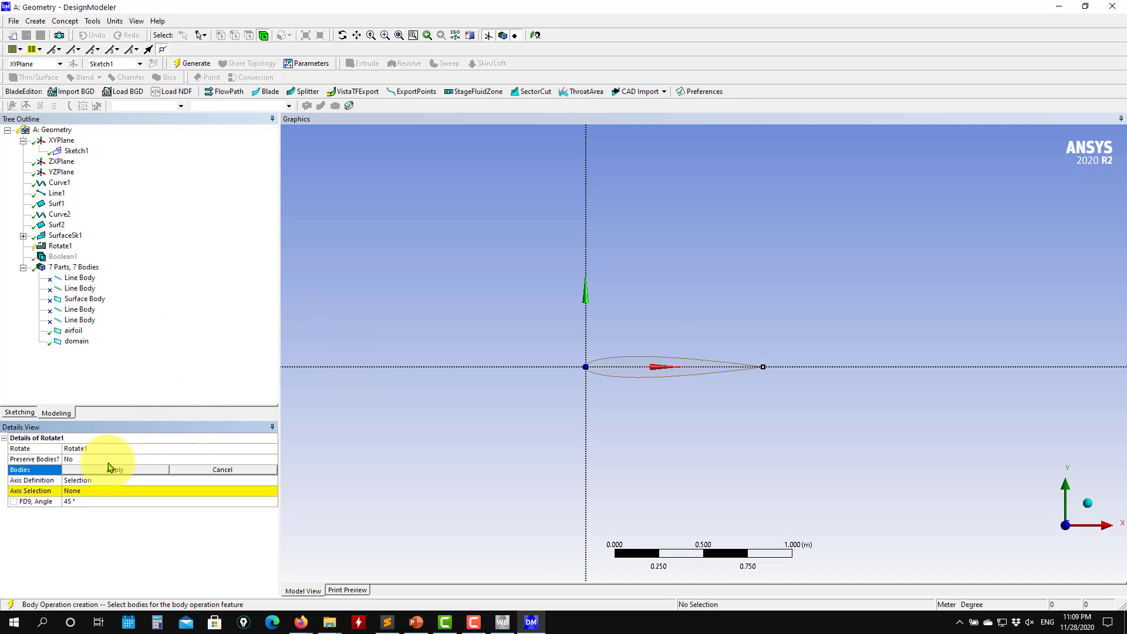
{"action": "left_click", "coordinate": [633, 371]}
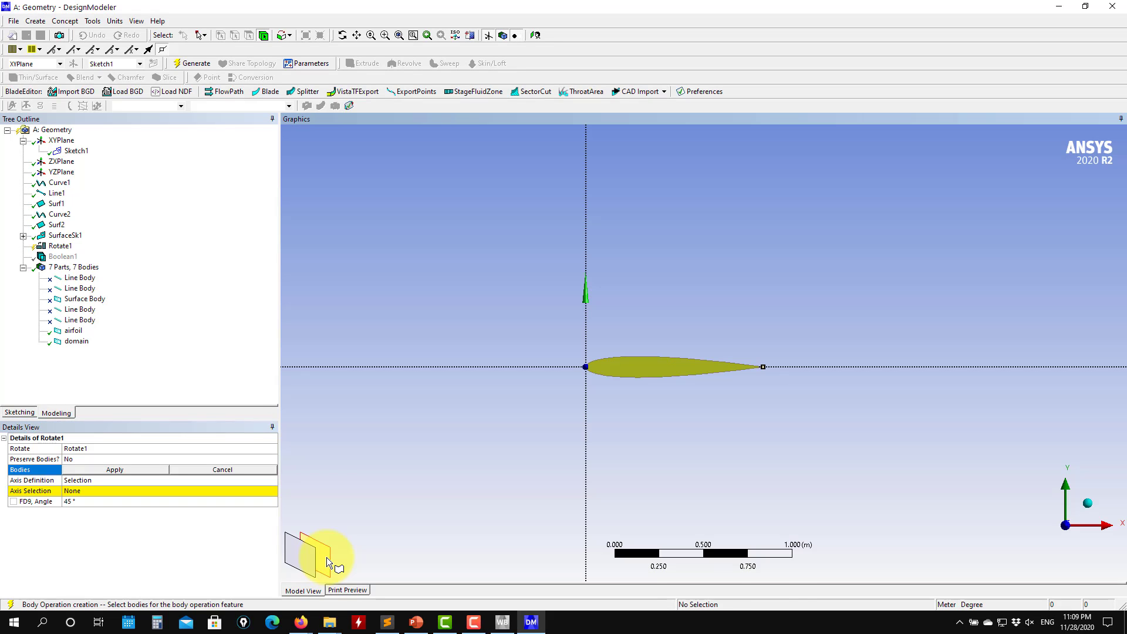
{"action": "left_click", "coordinate": [326, 558]}
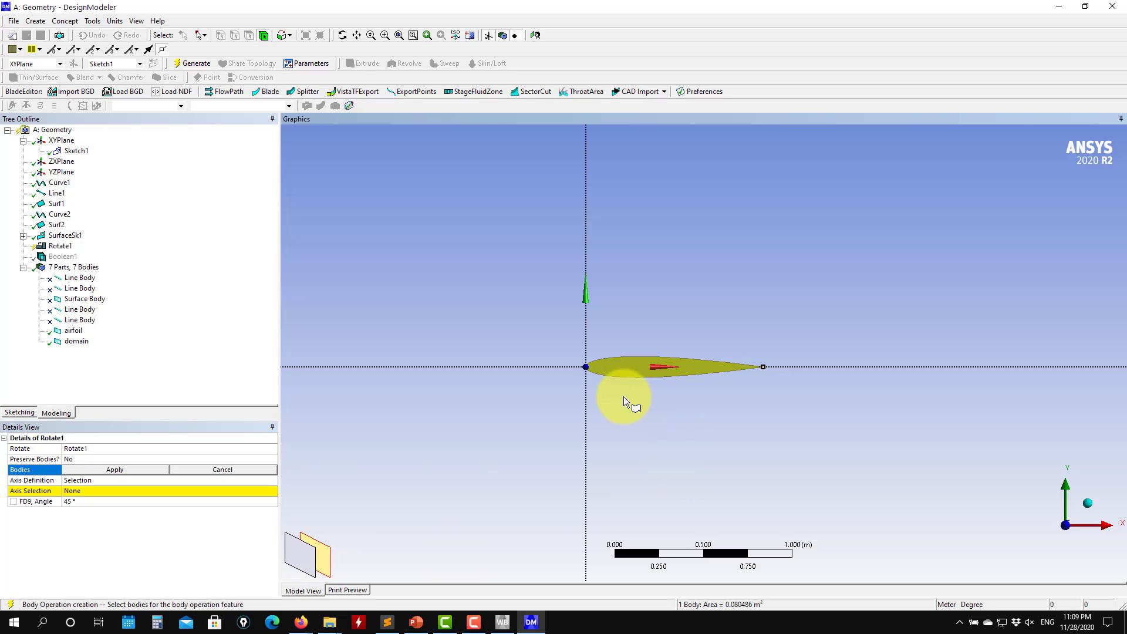
{"action": "left_click", "coordinate": [128, 470]}
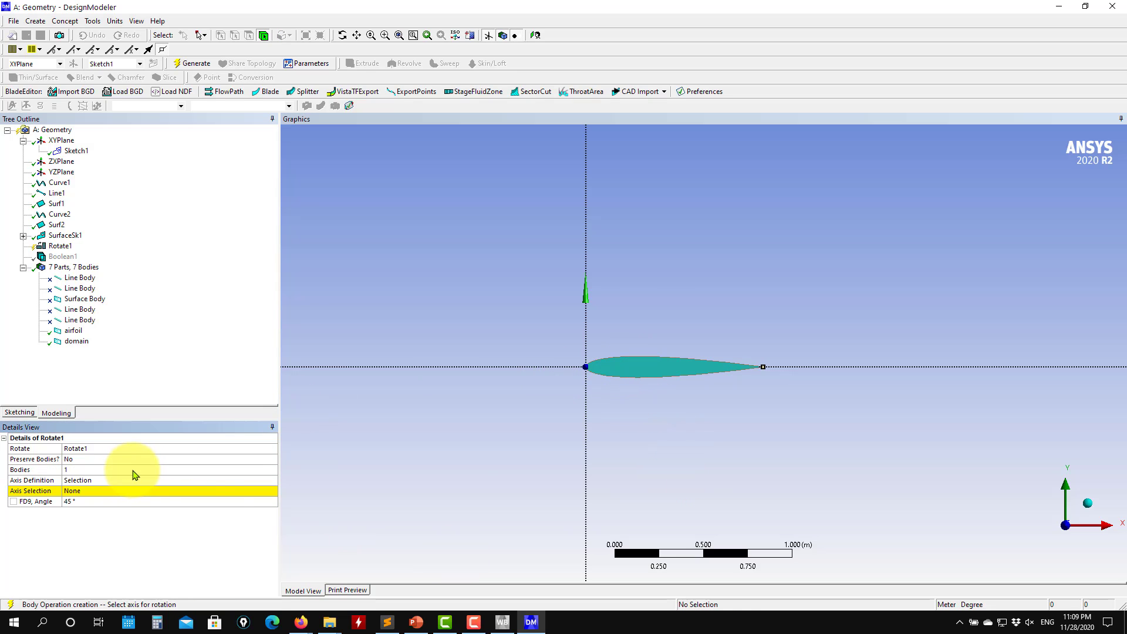
Define the rotation axis of the airfoil's Rotate feature by components.
{"action": "left_click", "coordinate": [58, 483]}
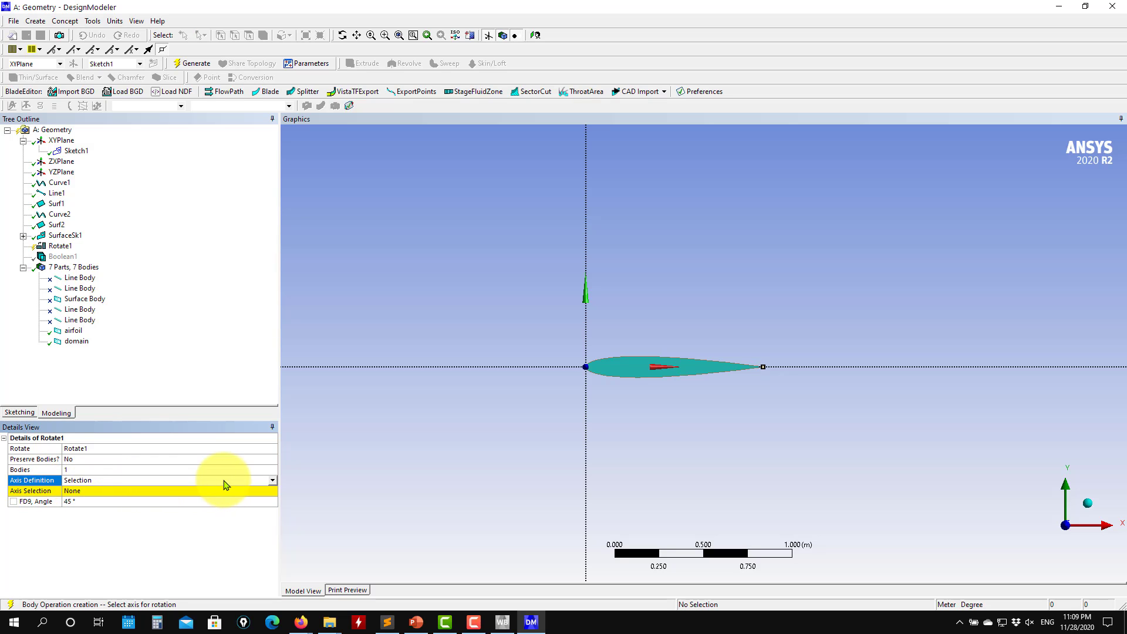
{"action": "left_click", "coordinate": [273, 482]}
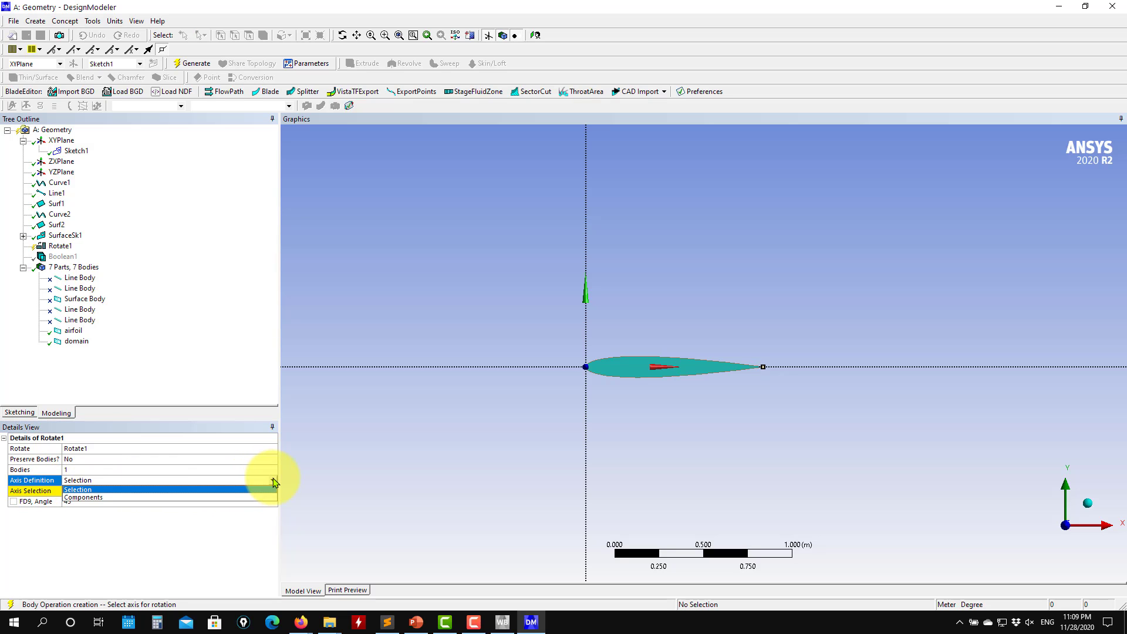
{"action": "left_click", "coordinate": [83, 498]}
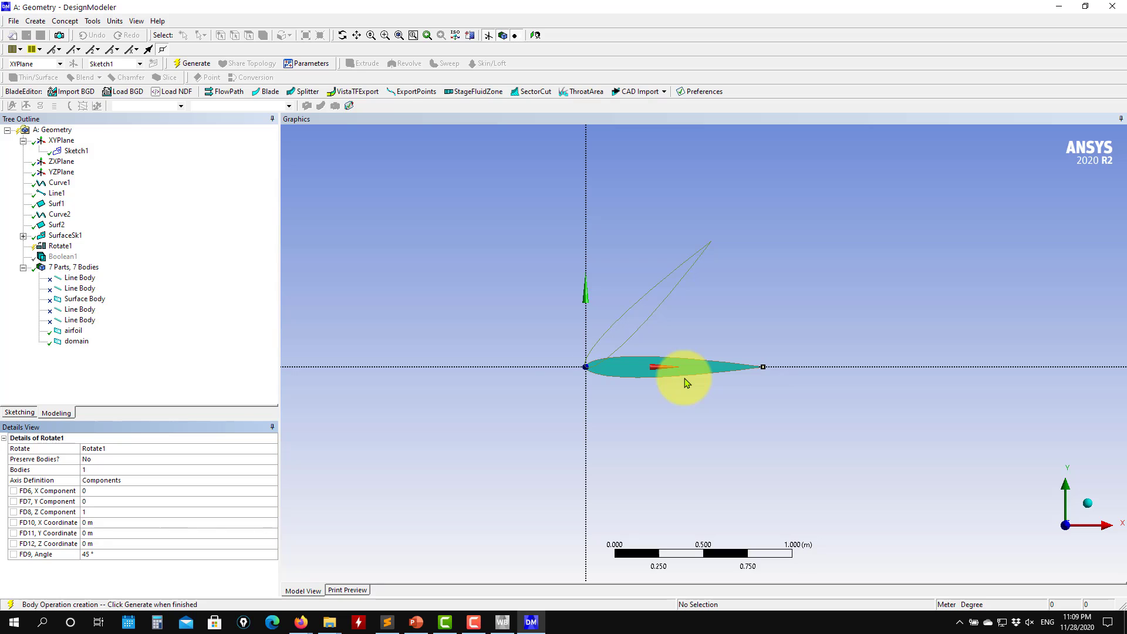
Set the airfoil's rotation angle to -10° and regenerate the geometry.
{"action": "left_click", "coordinate": [95, 554]}
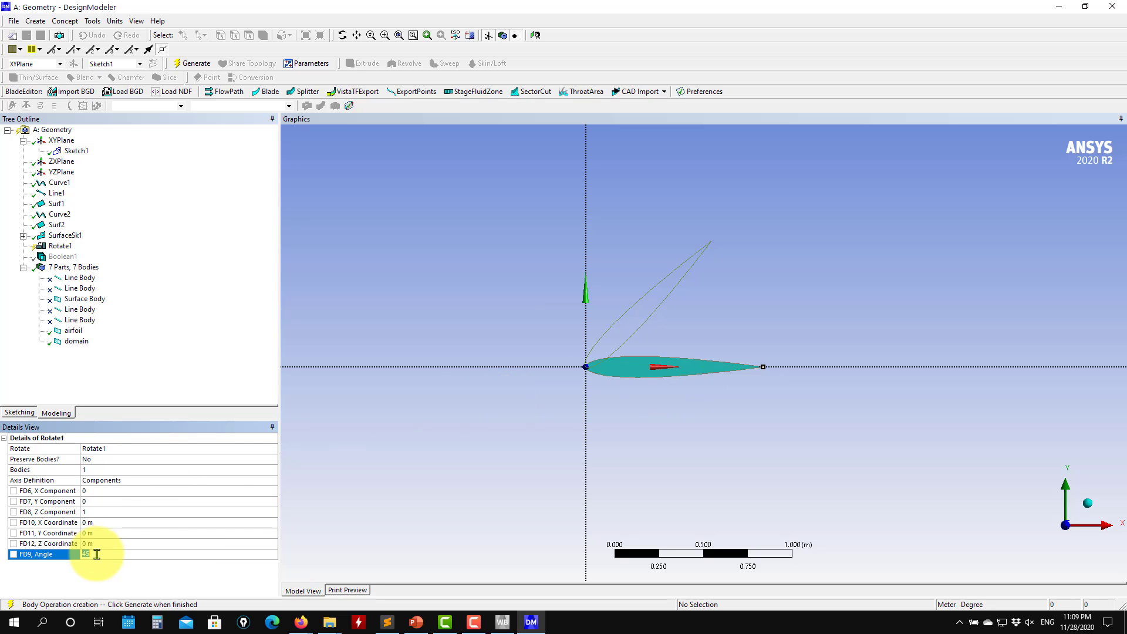
{"action": "type", "text": "-10"}
{"action": "key", "text": "Return"}
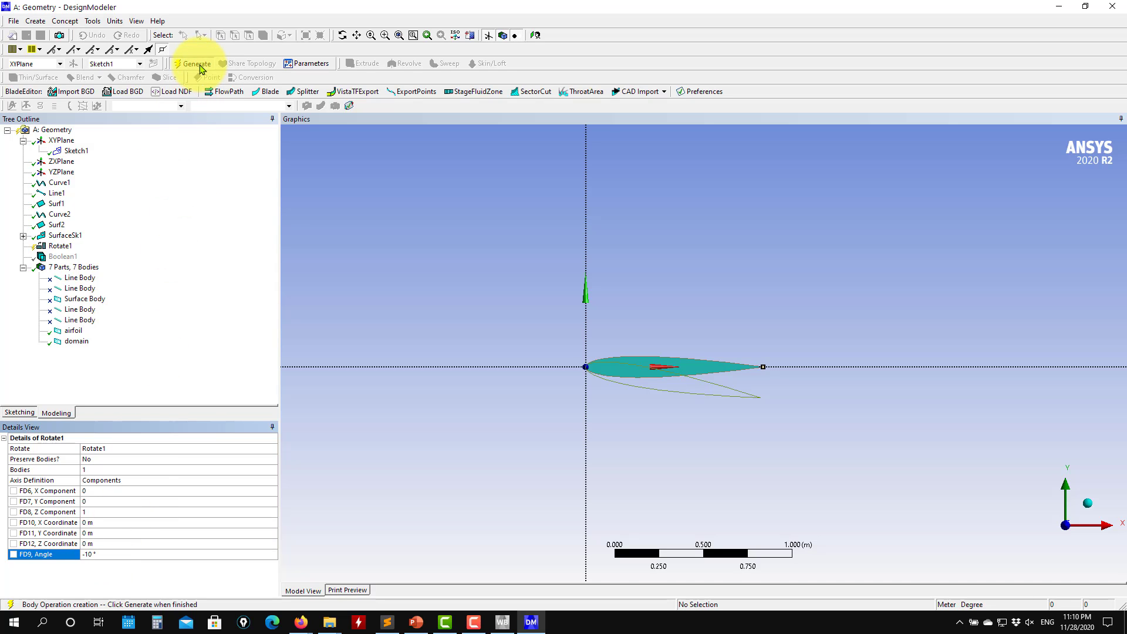
{"action": "left_click", "coordinate": [198, 64]}
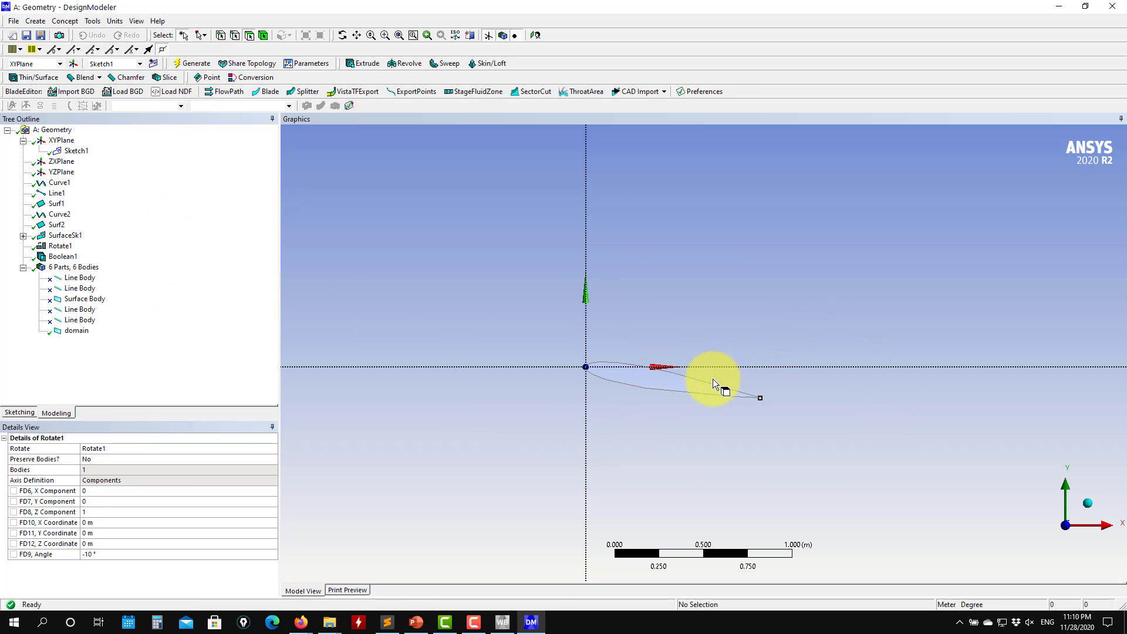
Set the airfoil's rotation angle to 0° and regenerate the geometry.
{"action": "left_click", "coordinate": [109, 555]}
{"action": "type", "text": "0"}
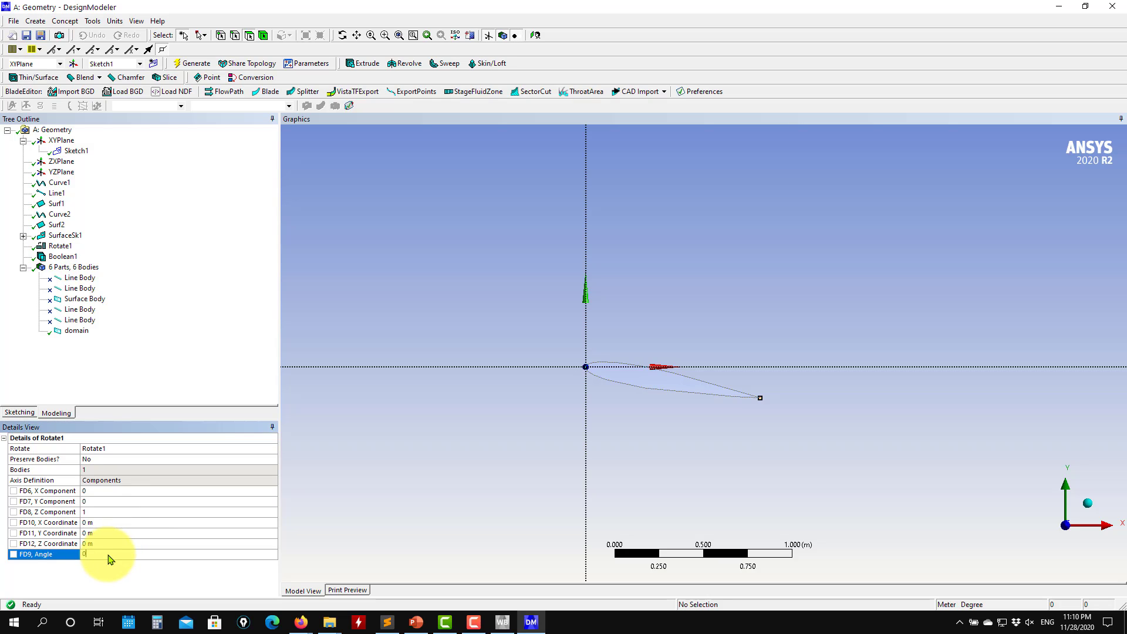
{"action": "key", "text": "Return"}
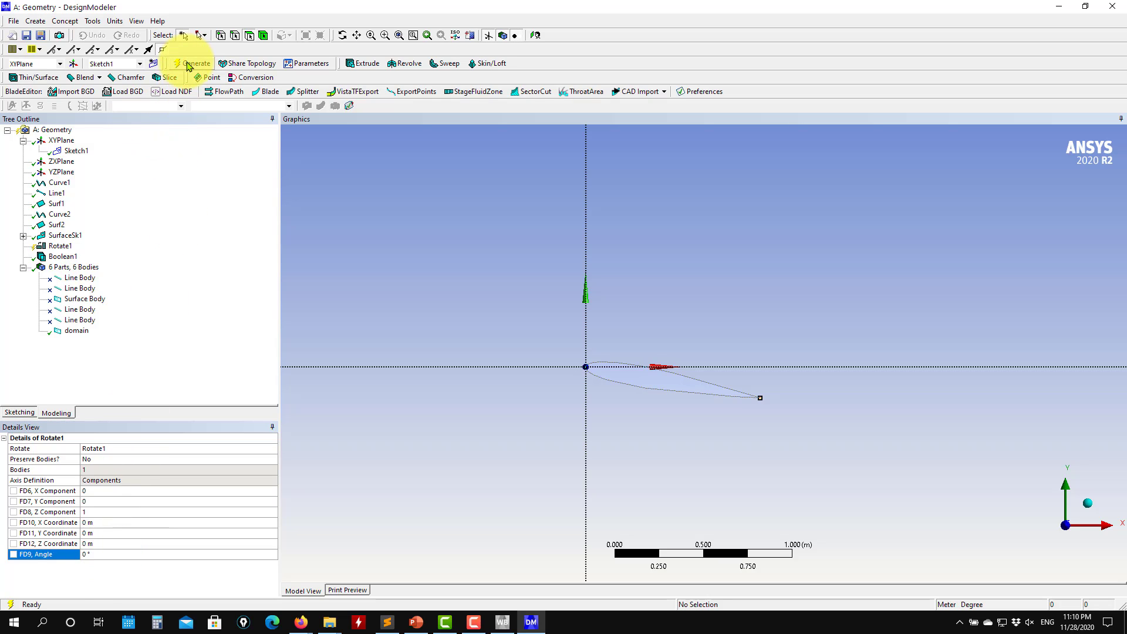
{"action": "left_click", "coordinate": [189, 64]}
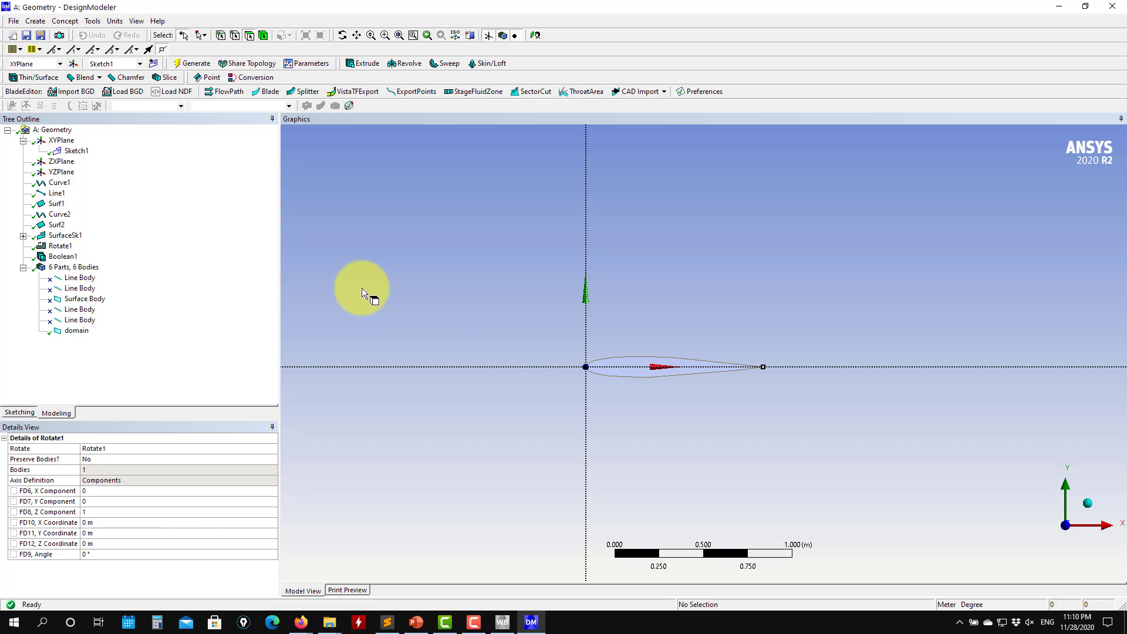
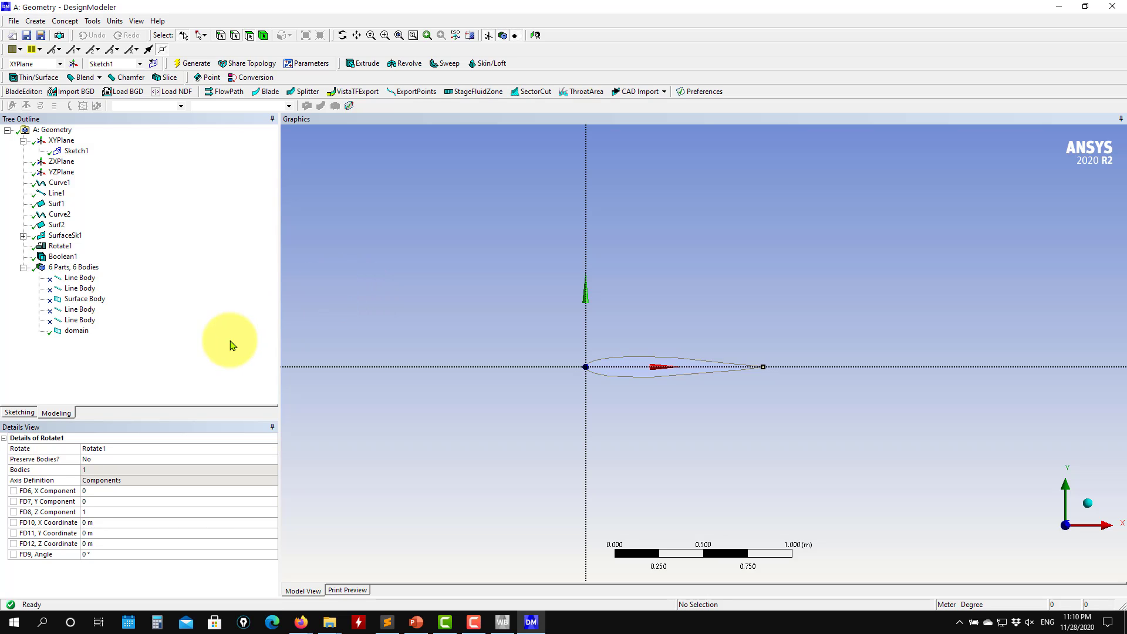
Set the Rotate feature's angle to -4° and regenerate the airfoil cutout in the domain.
{"action": "scroll", "coordinate": [540, 432], "scroll_direction": "down", "scroll_amount": 10}
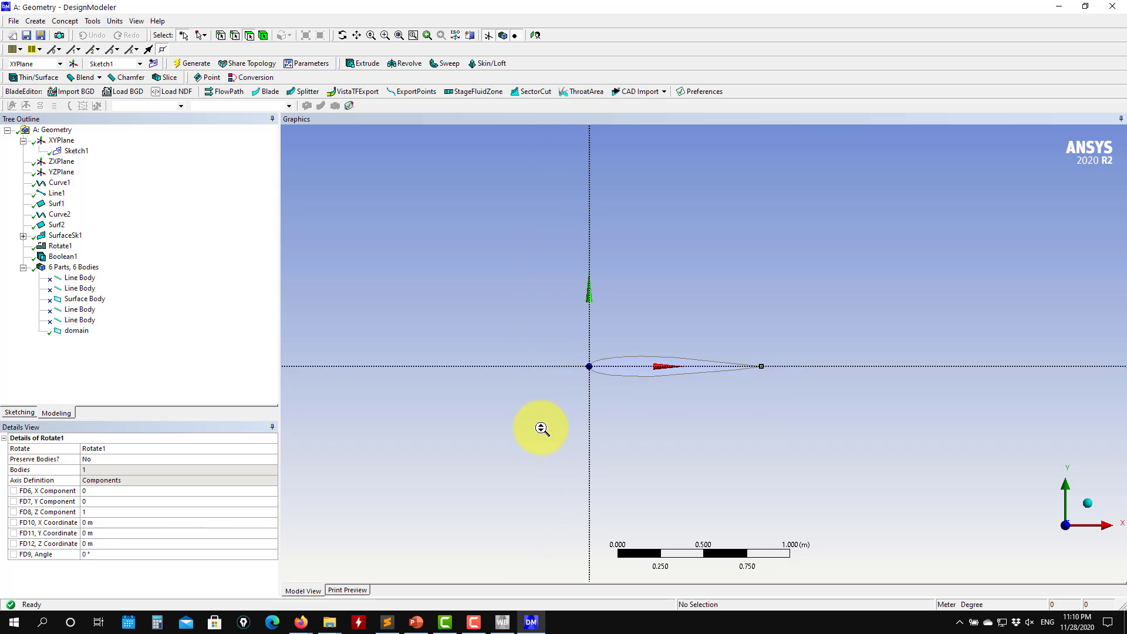
{"action": "scroll", "coordinate": [548, 435], "scroll_direction": "down", "scroll_amount": 2}
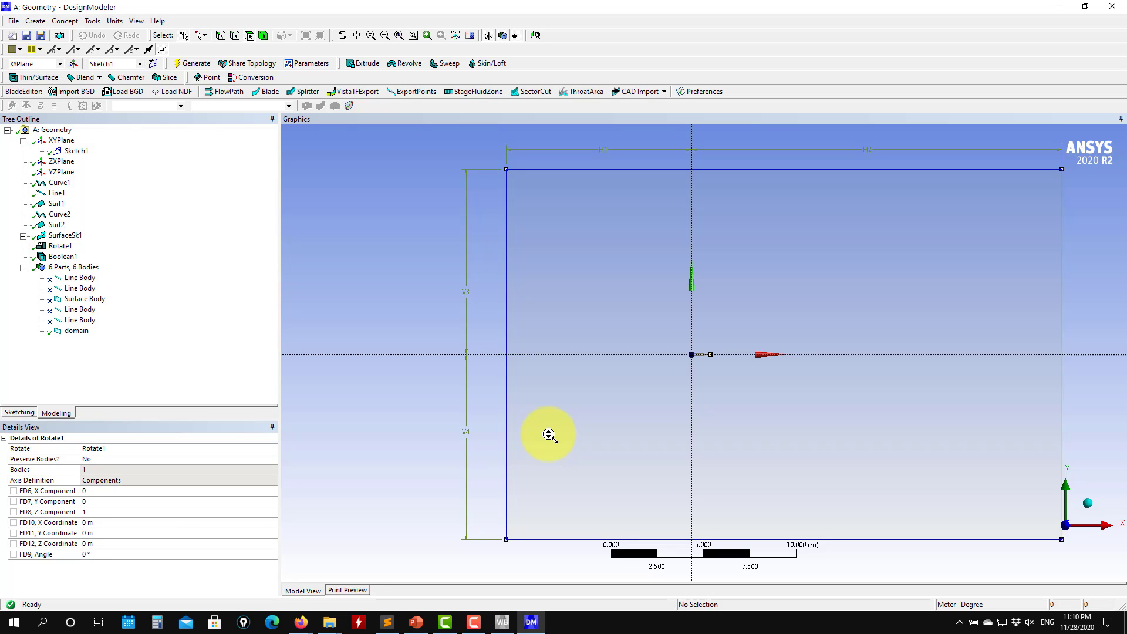
{"action": "scroll", "coordinate": [724, 421], "scroll_direction": "up", "scroll_amount": 4}
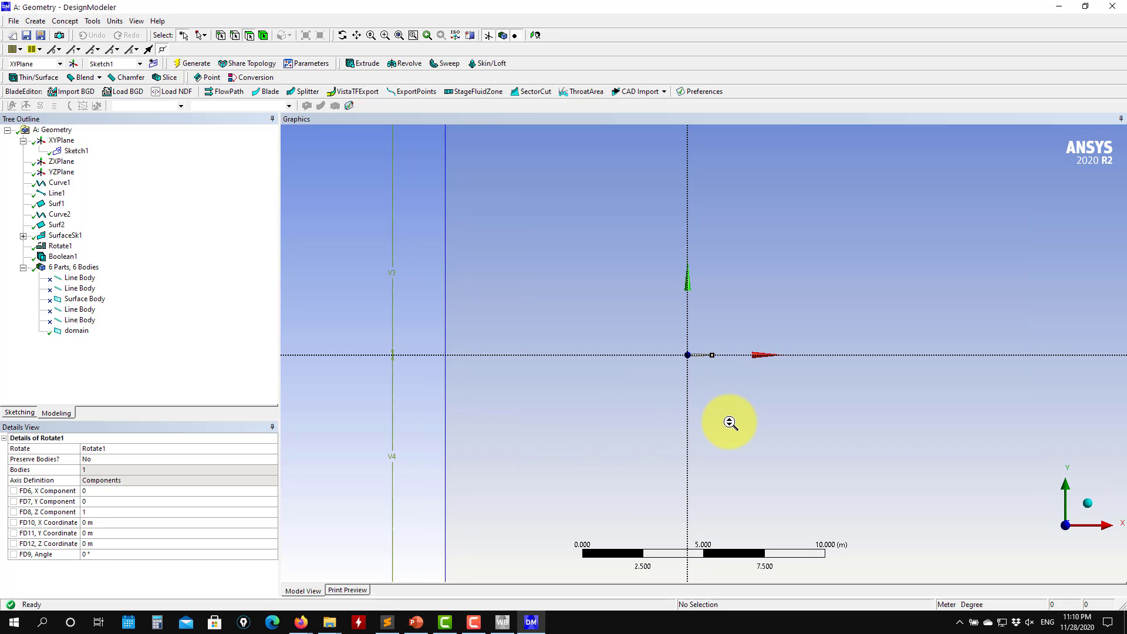
{"action": "left_click", "coordinate": [64, 257]}
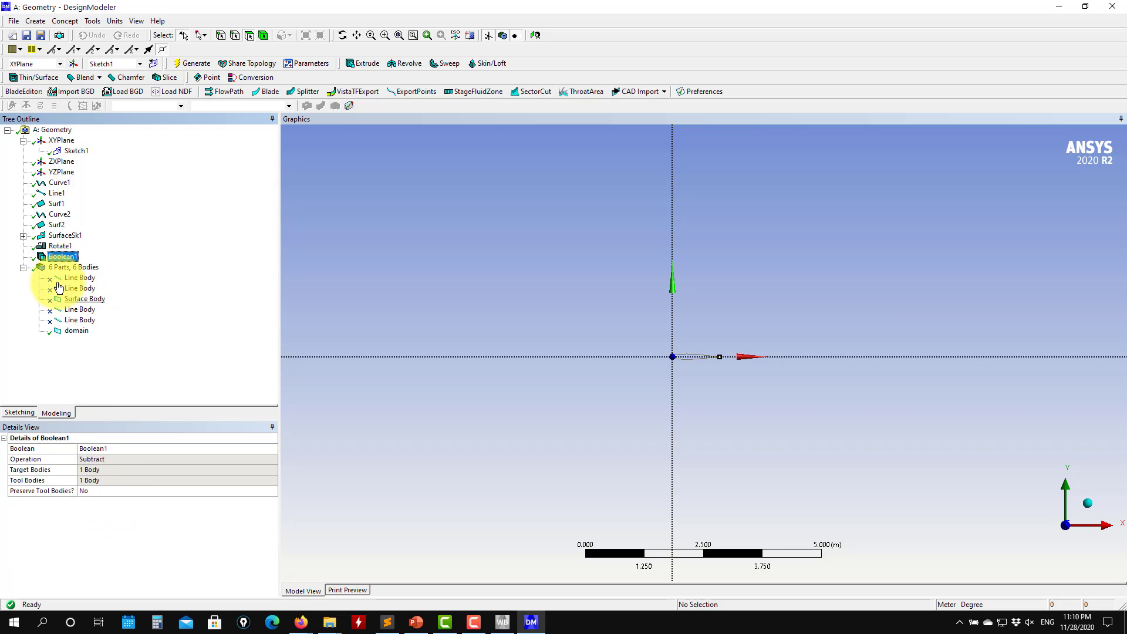
{"action": "left_click", "coordinate": [58, 246]}
{"action": "left_click", "coordinate": [101, 555]}
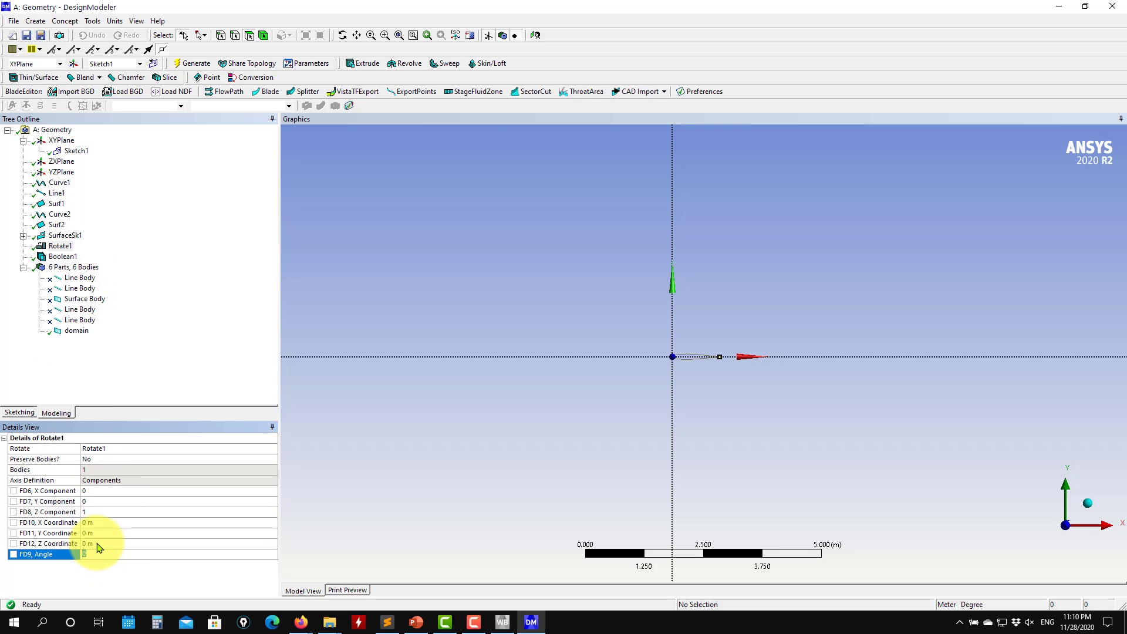
{"action": "type", "text": "-4"}
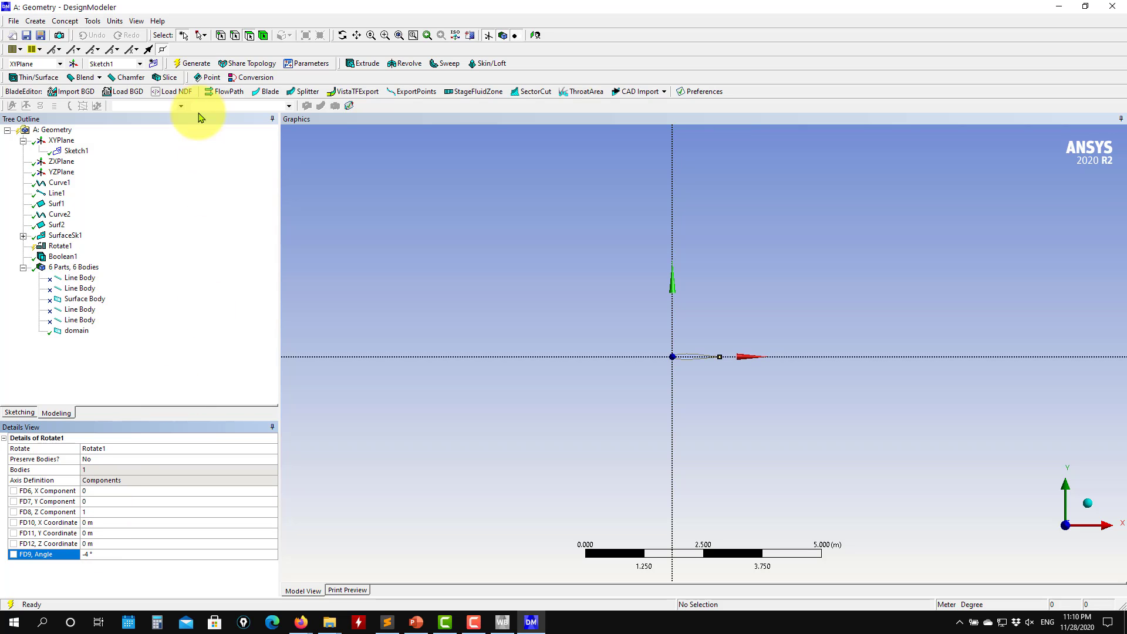
{"action": "left_click", "coordinate": [192, 64]}
Examine the rotated airfoil cutout up close and its position within the whole rectangular domain.
{"action": "scroll", "coordinate": [680, 468], "scroll_direction": "down", "scroll_amount": 1}
{"action": "scroll", "coordinate": [678, 467], "scroll_direction": "up", "scroll_amount": 4}
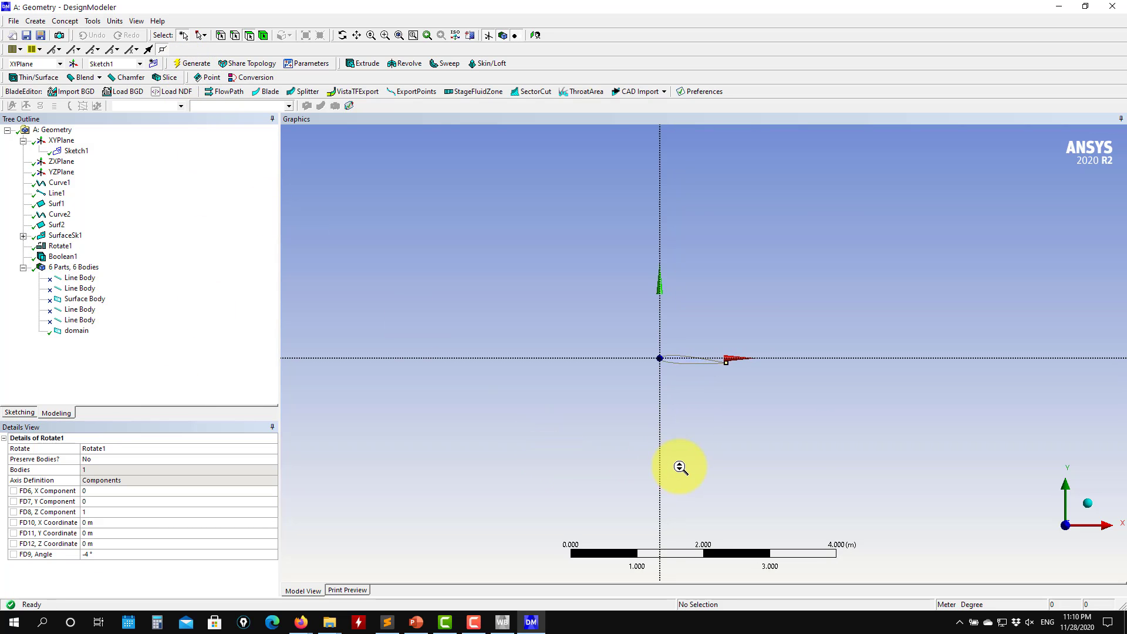
{"action": "middle_click_drag", "start_coordinate": [720, 457], "coordinate": [546, 431], "text": "ctrl"}
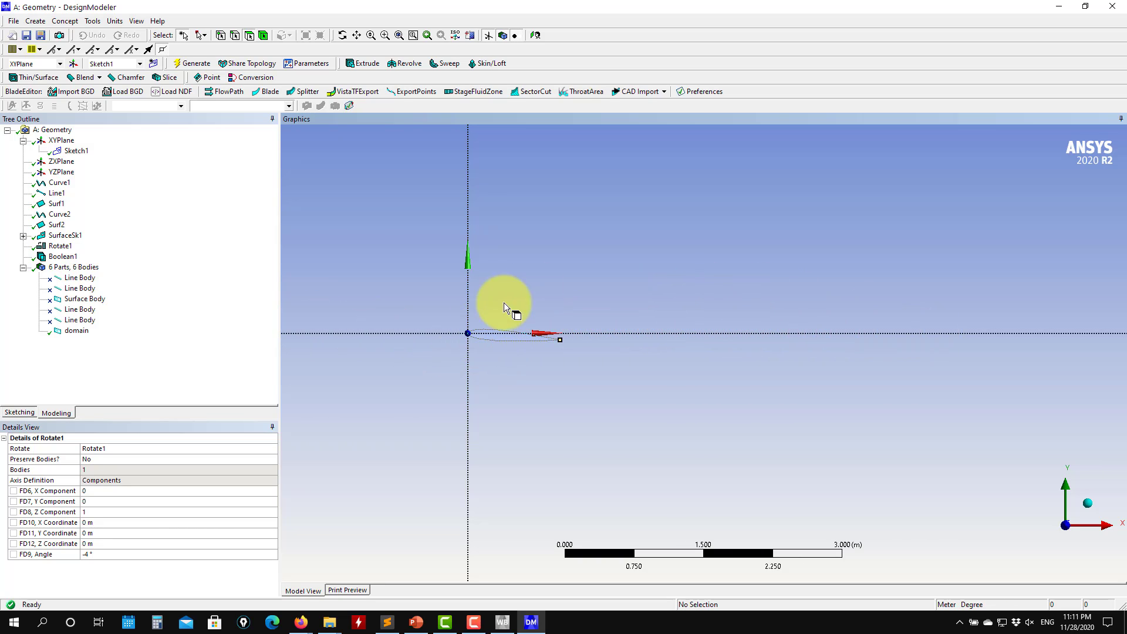
{"action": "scroll", "coordinate": [576, 402], "scroll_direction": "up", "scroll_amount": 2}
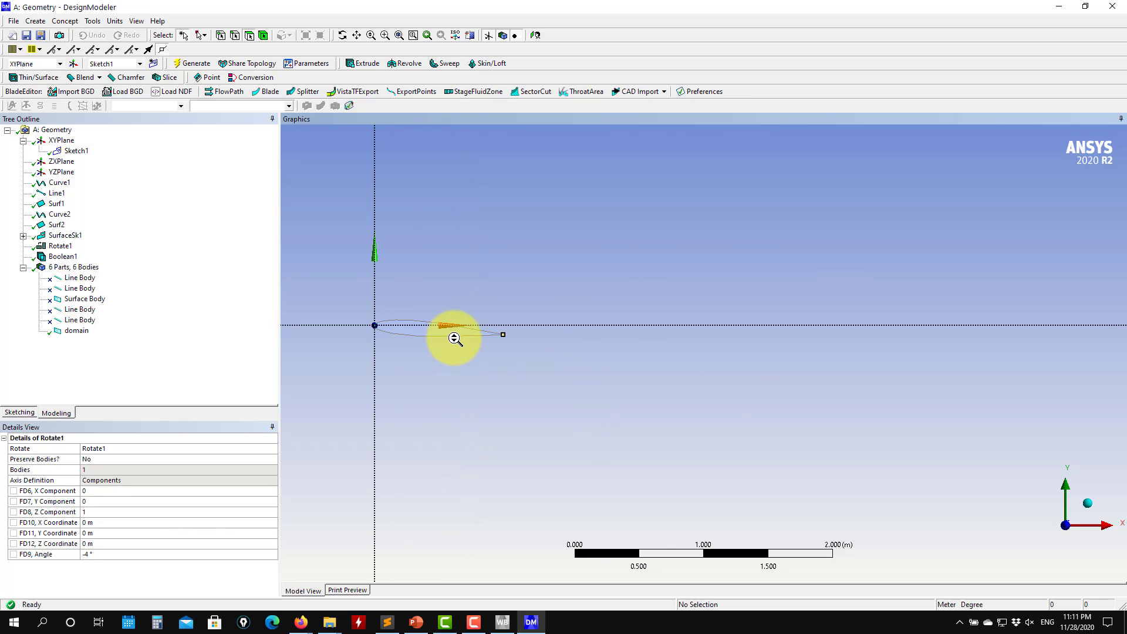
{"action": "scroll", "coordinate": [459, 339], "scroll_direction": "down", "scroll_amount": 3}
{"action": "scroll", "coordinate": [470, 341], "scroll_direction": "down", "scroll_amount": 2}
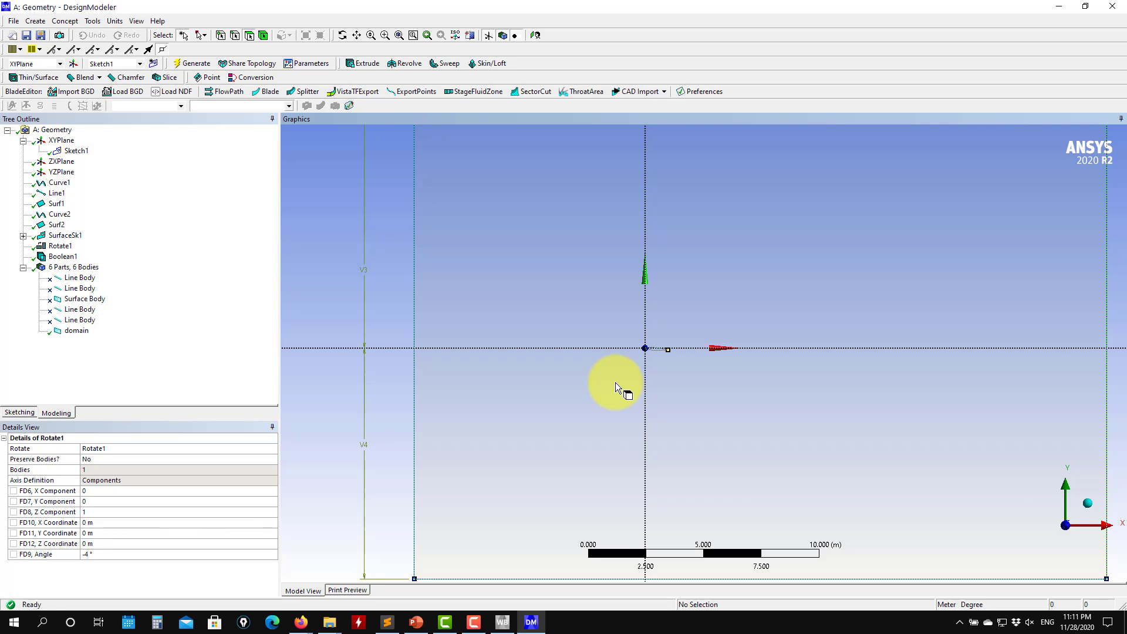
{"action": "scroll", "coordinate": [616, 382], "scroll_direction": "down", "scroll_amount": 1}
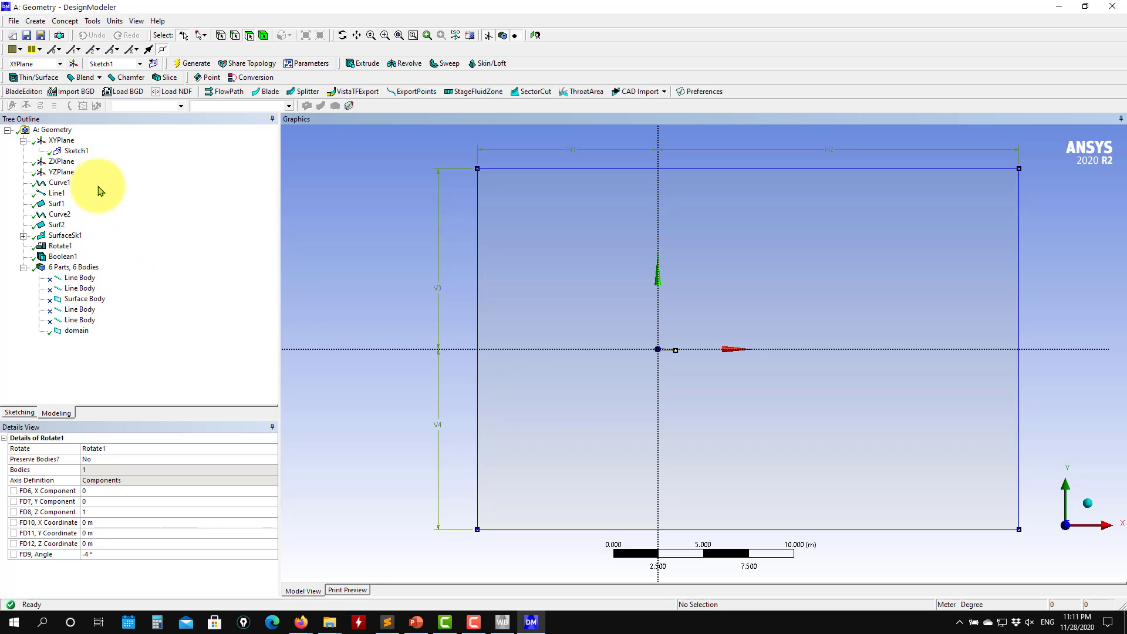
Create a new sketch on the XY plane and draw a rectangle from about 1.5 m left and 1.6 m above the origin past the domain's downstream edge.
{"action": "left_click", "coordinate": [61, 142]}
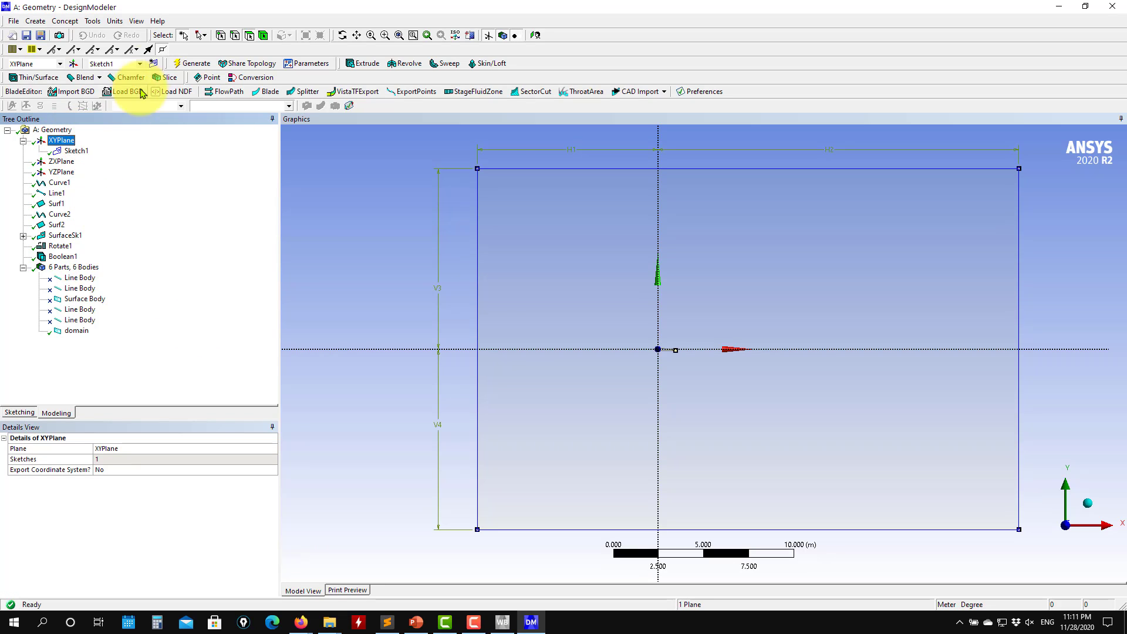
{"action": "left_click", "coordinate": [153, 63]}
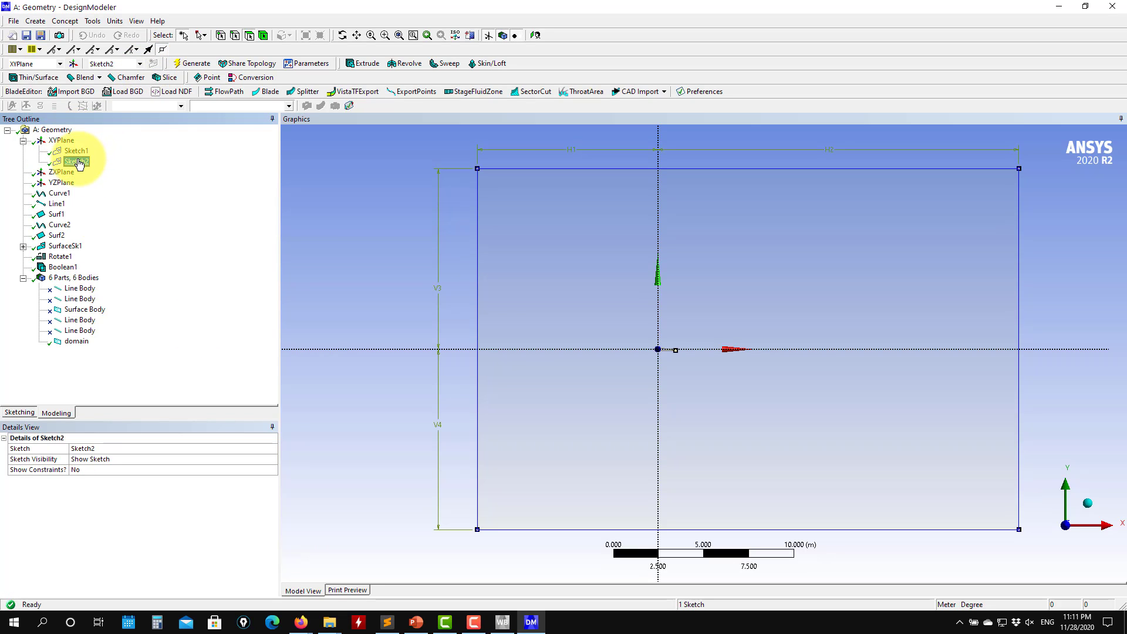
{"action": "left_click", "coordinate": [20, 411]}
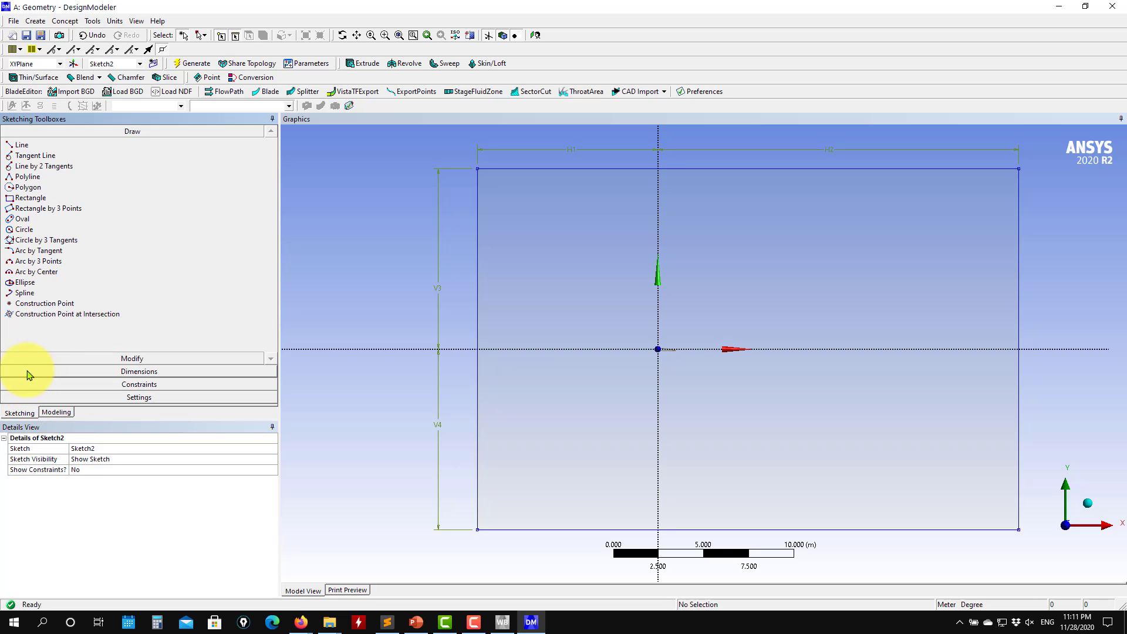
{"action": "left_click", "coordinate": [26, 198]}
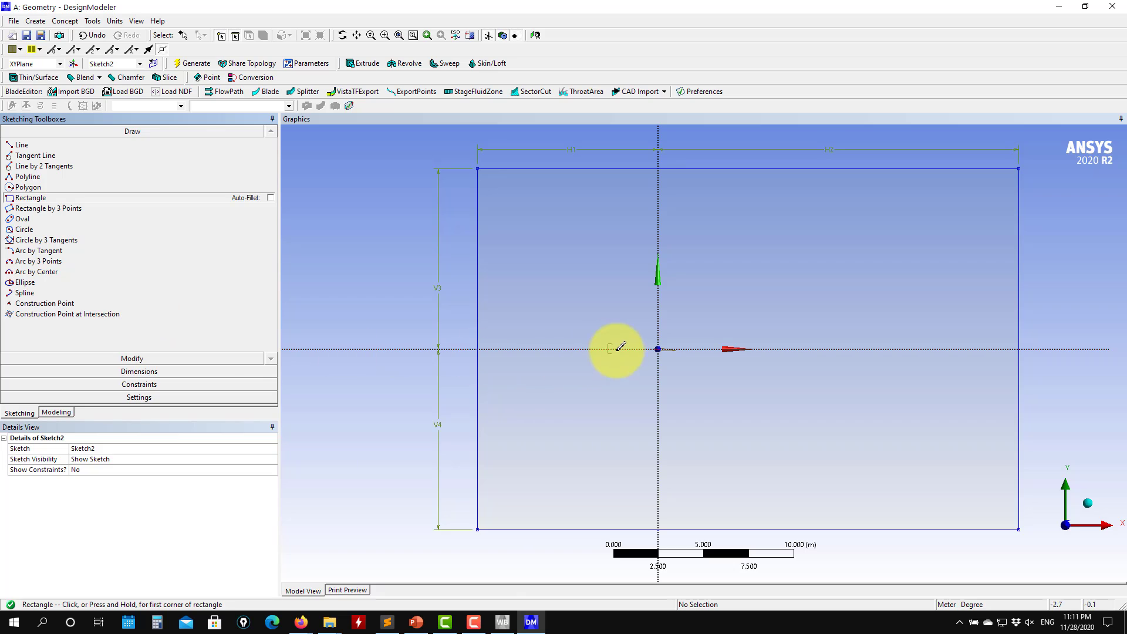
{"action": "left_click", "coordinate": [632, 320]}
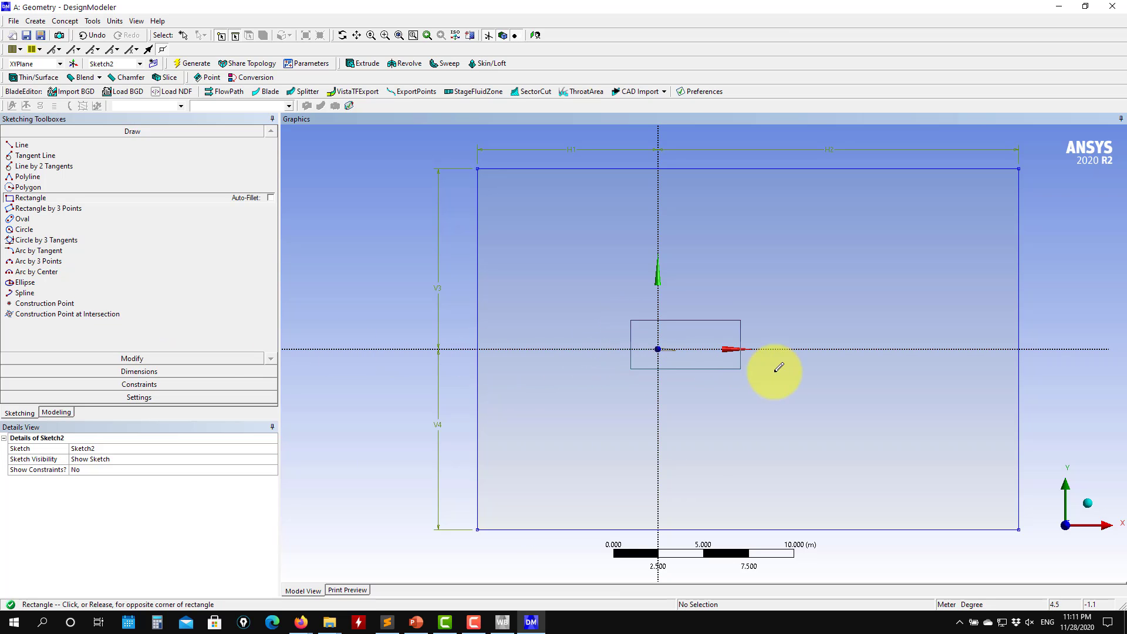
{"action": "left_click", "coordinate": [1070, 385]}
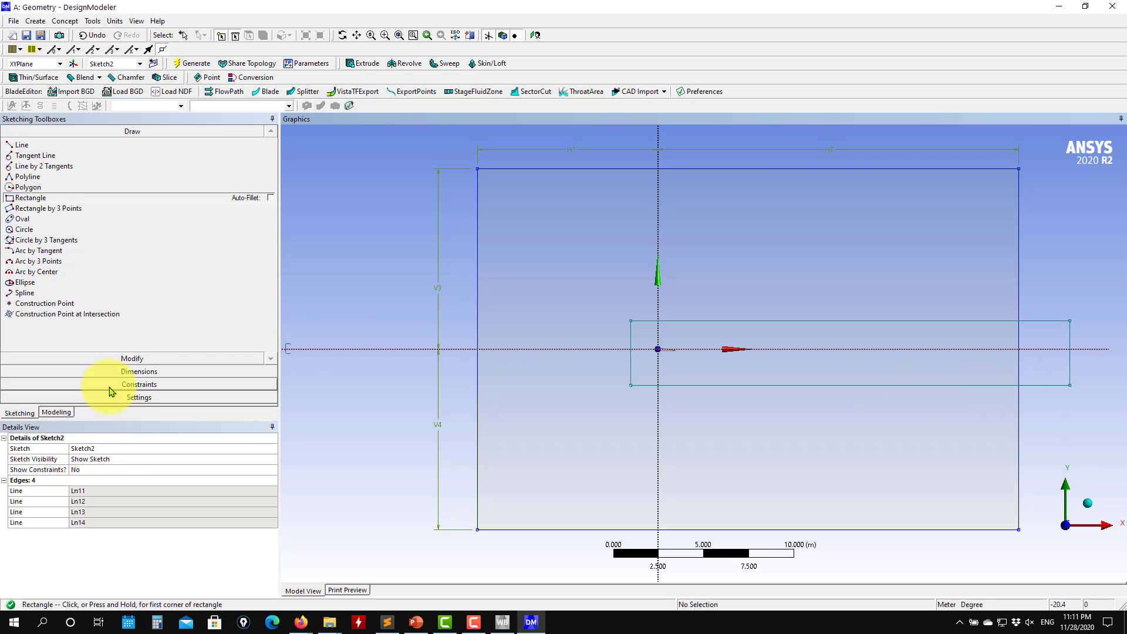
Dimension the horizontal distance from the Y axis to the new rectangle's upstream edge and set it to 2 m.
{"action": "left_click", "coordinate": [127, 377]}
{"action": "left_click", "coordinate": [32, 182]}
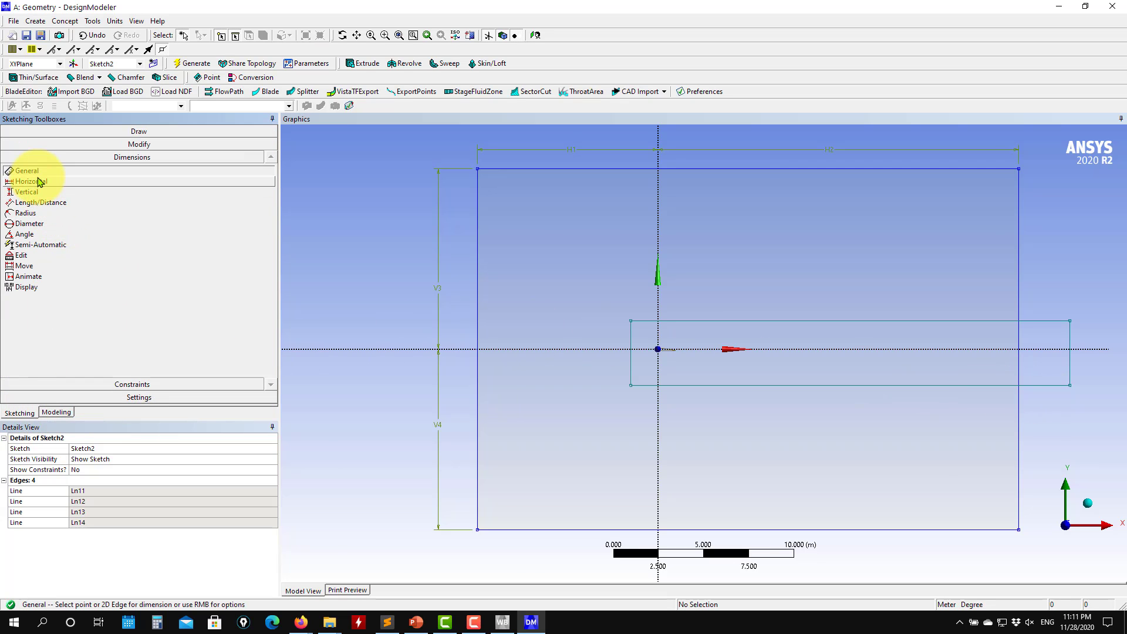
{"action": "scroll", "coordinate": [650, 345], "scroll_direction": "up", "scroll_amount": 5}
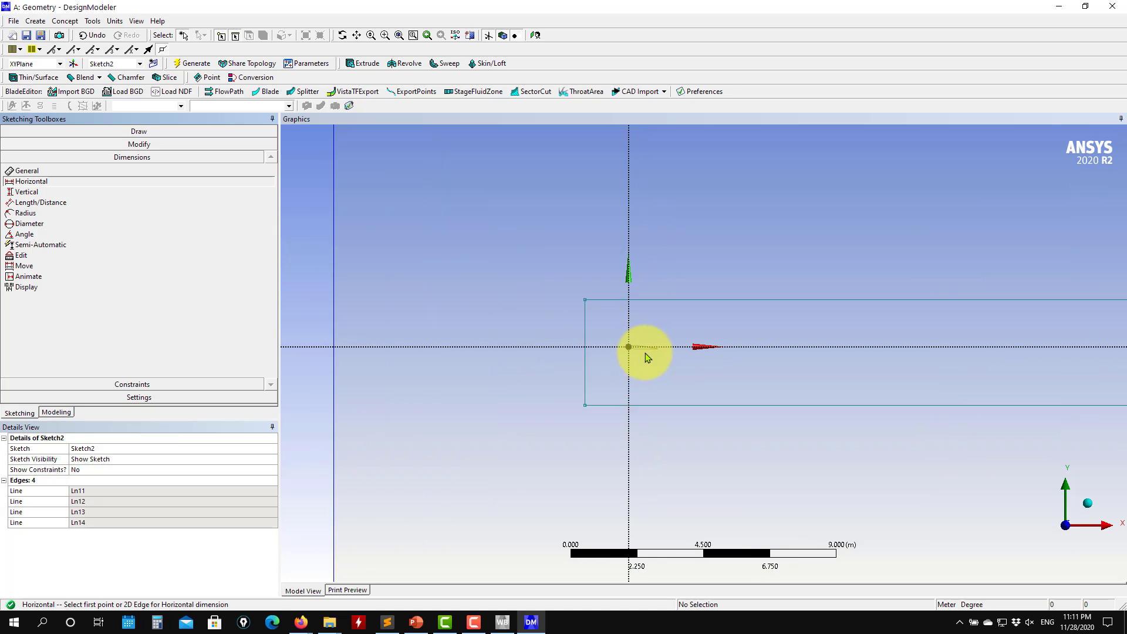
{"action": "left_click", "coordinate": [624, 318]}
{"action": "left_click", "coordinate": [579, 341]}
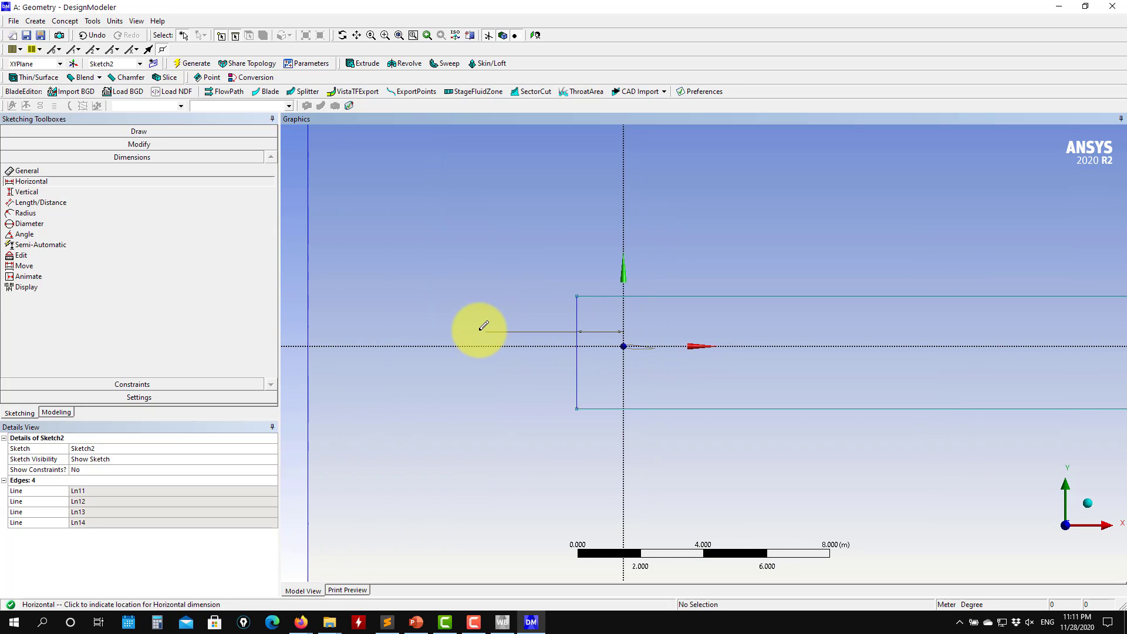
{"action": "left_click", "coordinate": [472, 324]}
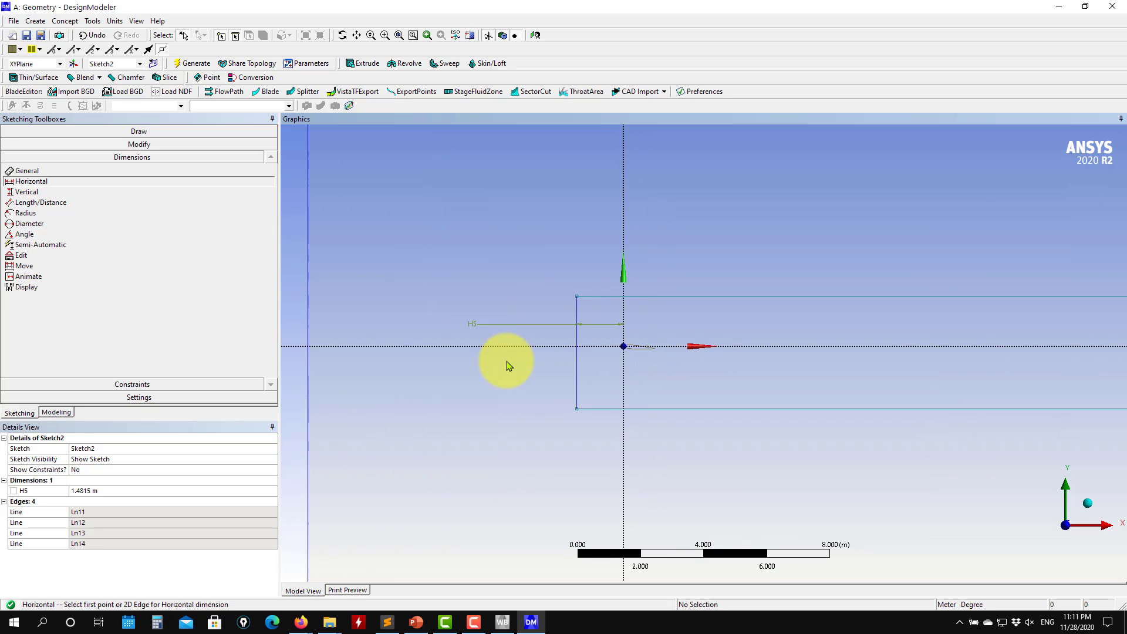
{"action": "left_click", "coordinate": [101, 492]}
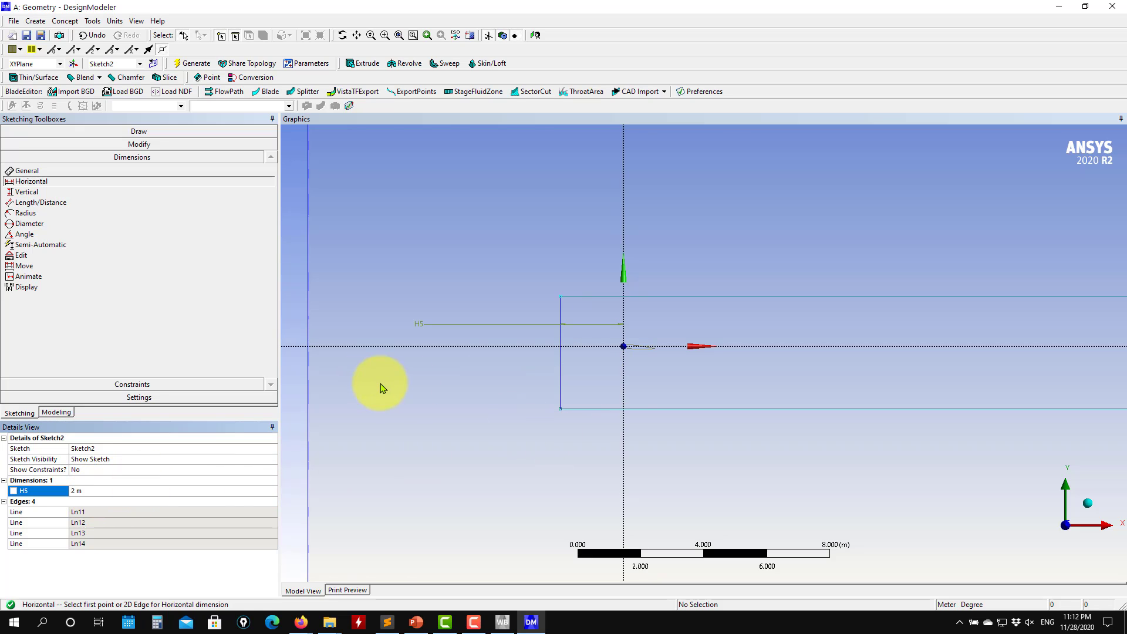
Add a vertical dimension between the X axis and the new rectangle's upper edge.
{"action": "left_click", "coordinate": [26, 191]}
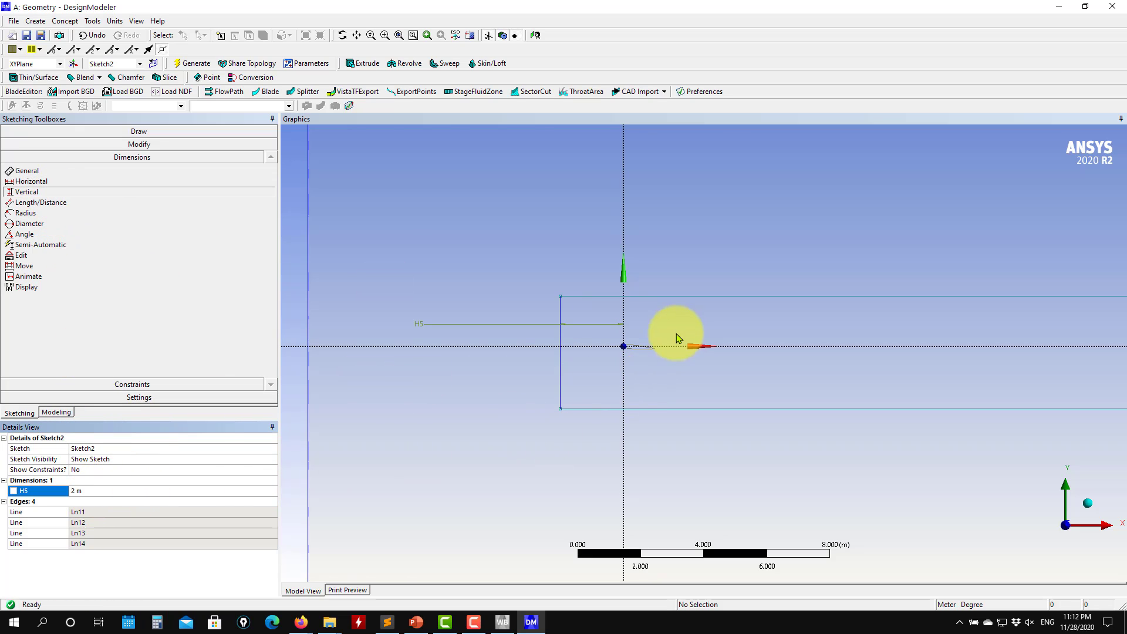
{"action": "left_click", "coordinate": [594, 297]}
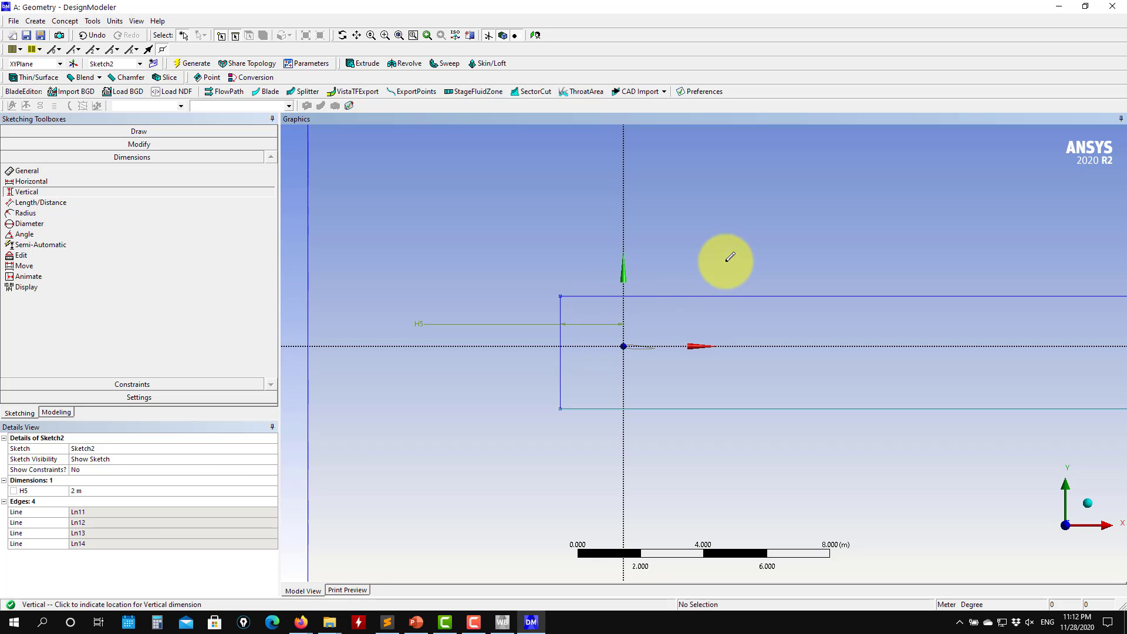
{"action": "left_click", "coordinate": [671, 226]}
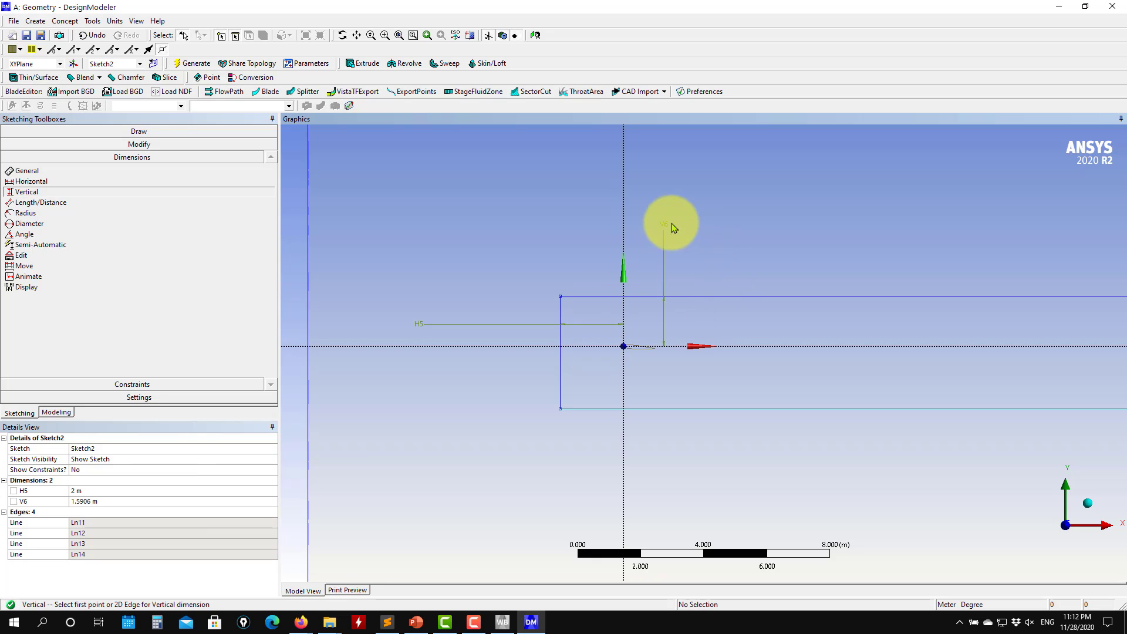
Set the inner rectangle's upper-edge distance from the X axis to 2 m, then dimension its lower edge from the same axis at 2 m.
{"action": "left_click", "coordinate": [99, 501]}
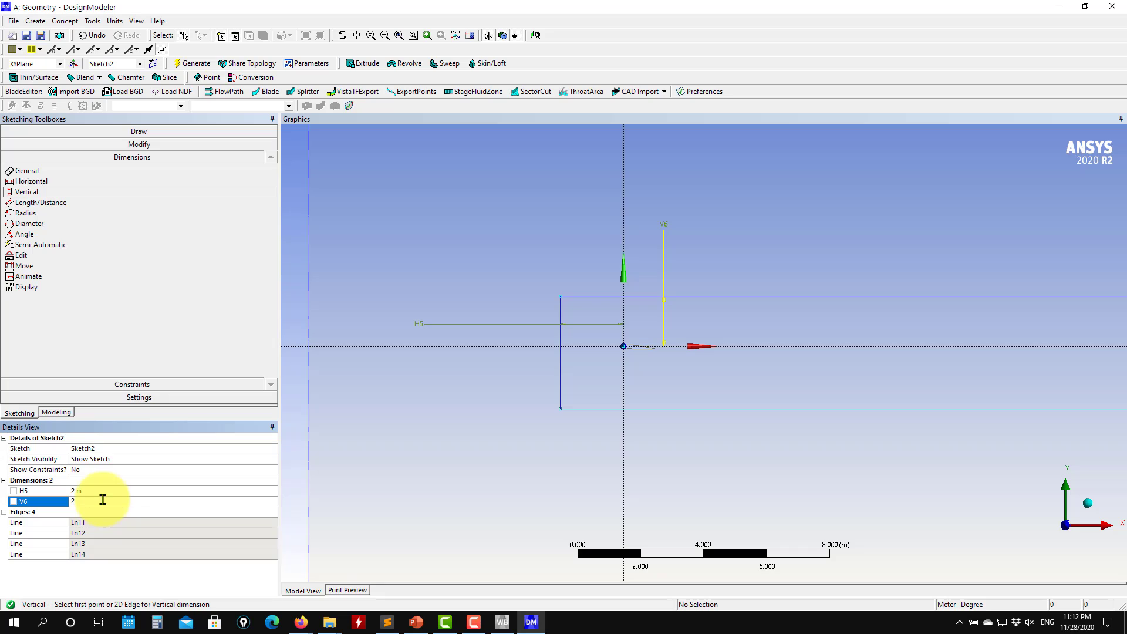
{"action": "key", "text": "Return"}
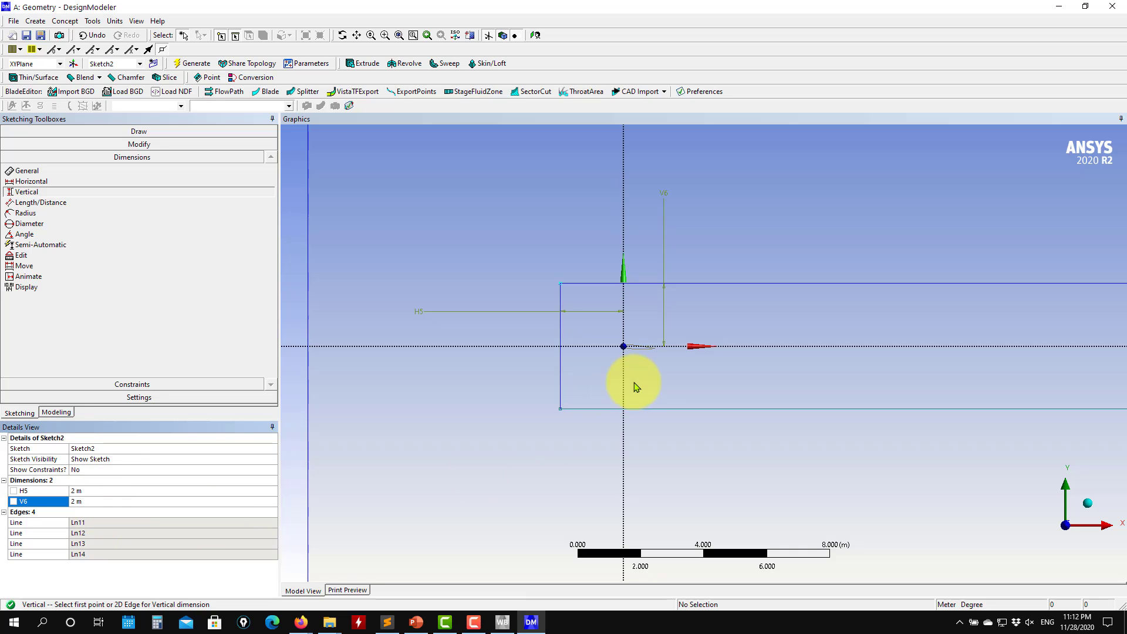
{"action": "left_click", "coordinate": [755, 347]}
{"action": "left_click", "coordinate": [688, 409]}
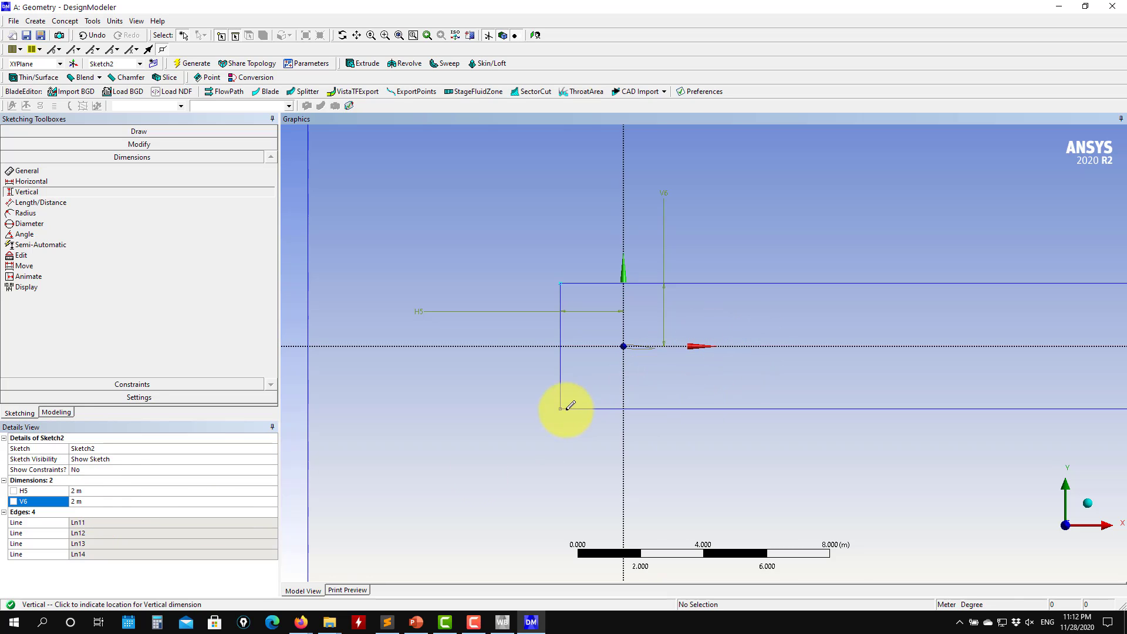
{"action": "left_click", "coordinate": [481, 403]}
{"action": "left_click", "coordinate": [129, 512]}
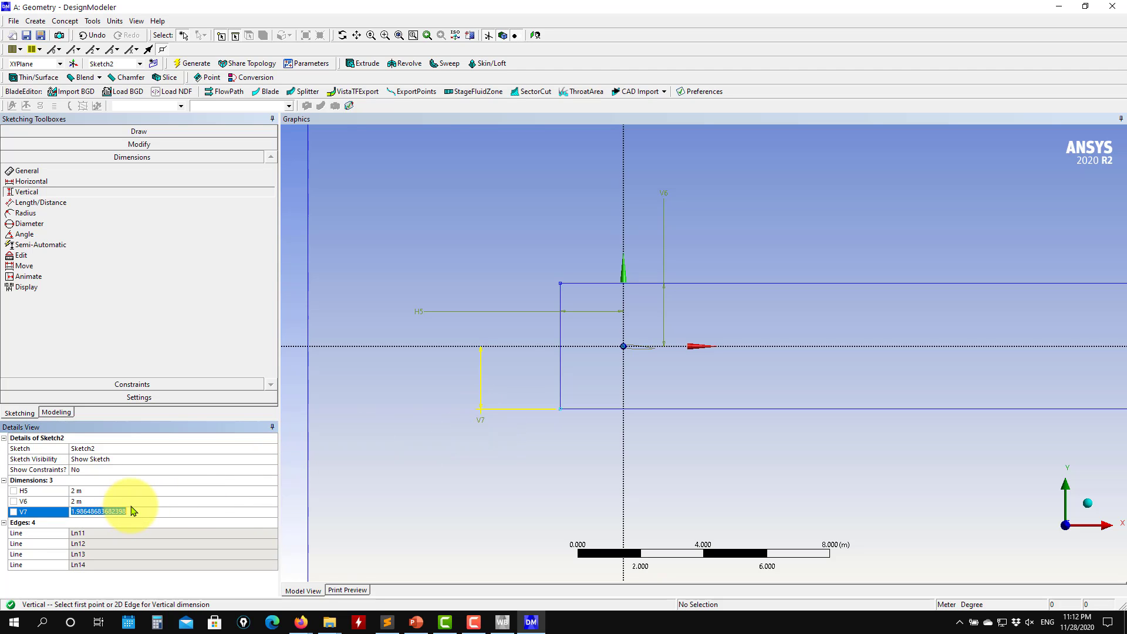
{"action": "scroll", "coordinate": [690, 463], "scroll_direction": "down", "scroll_amount": 5}
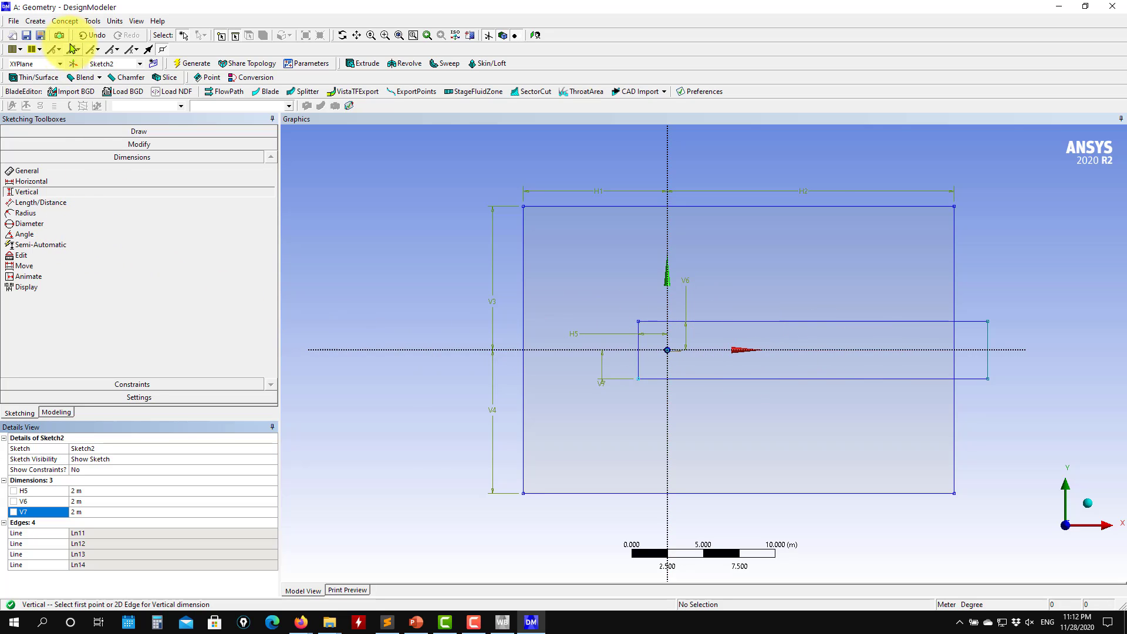
Generate a surface from Sketch2 with the operation set to Add Frozen.
{"action": "left_click", "coordinate": [56, 414]}
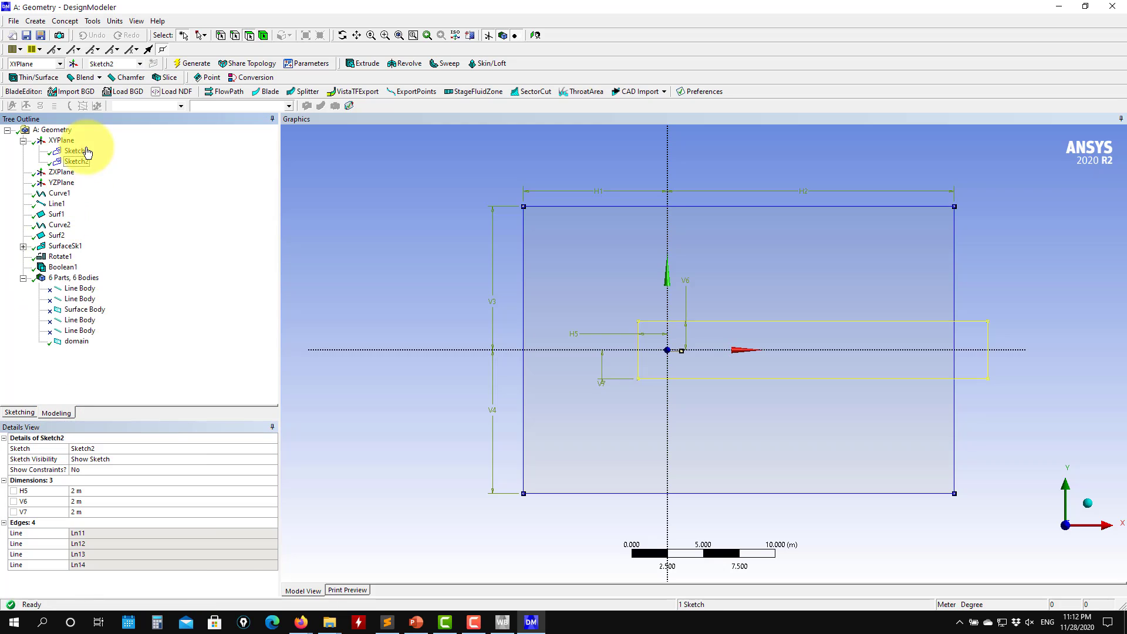
{"action": "left_click", "coordinate": [65, 21]}
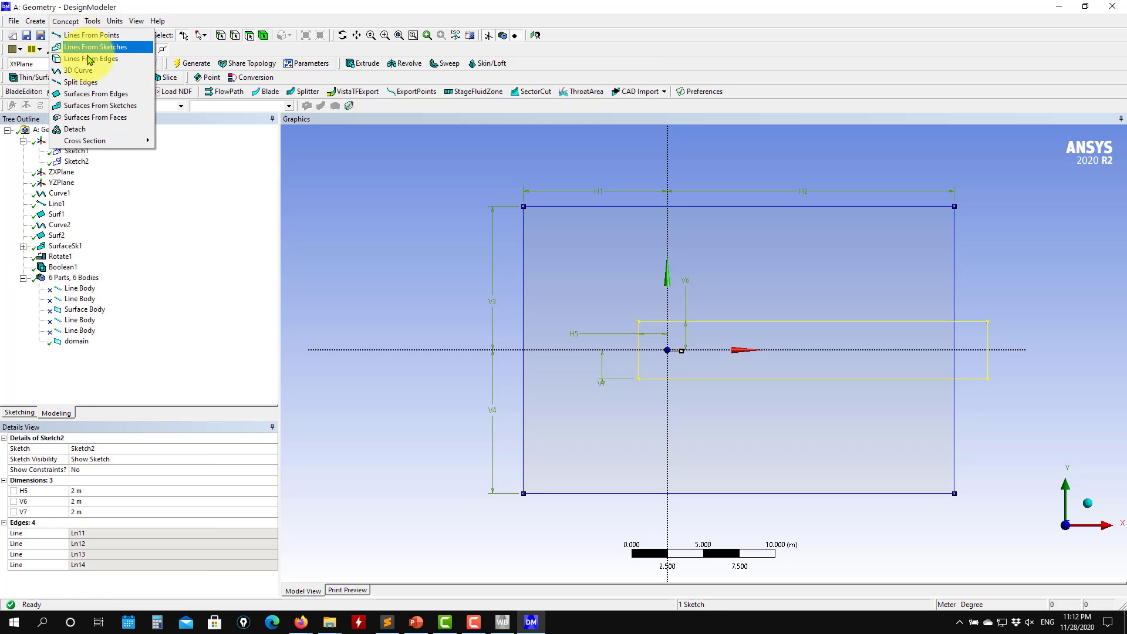
{"action": "left_click", "coordinate": [128, 106]}
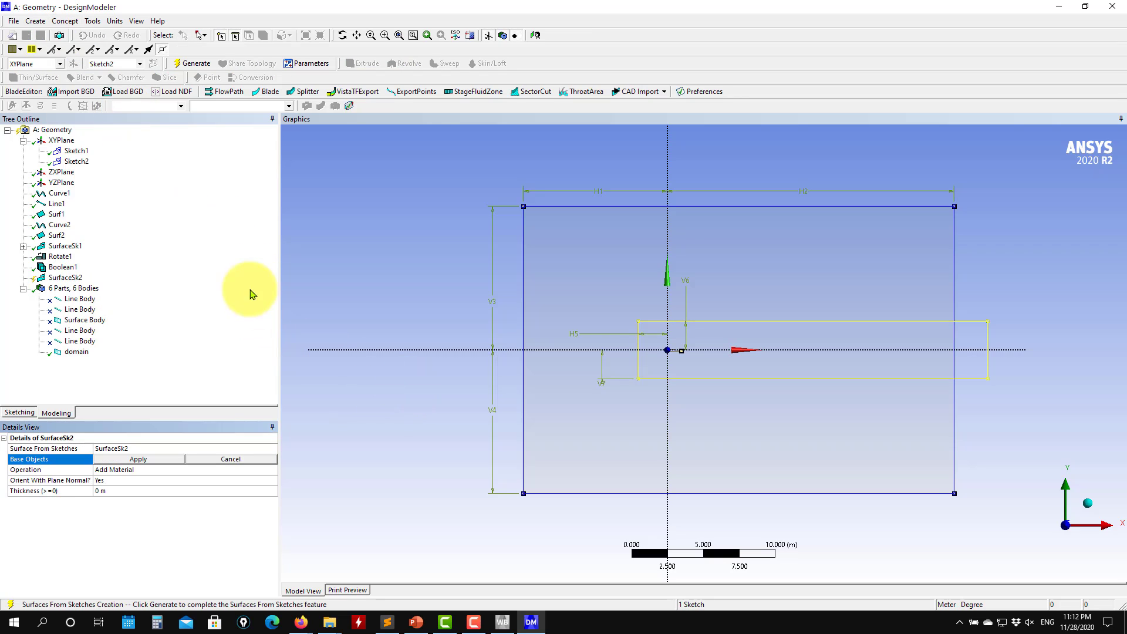
{"action": "left_click", "coordinate": [78, 162]}
{"action": "left_click", "coordinate": [152, 460]}
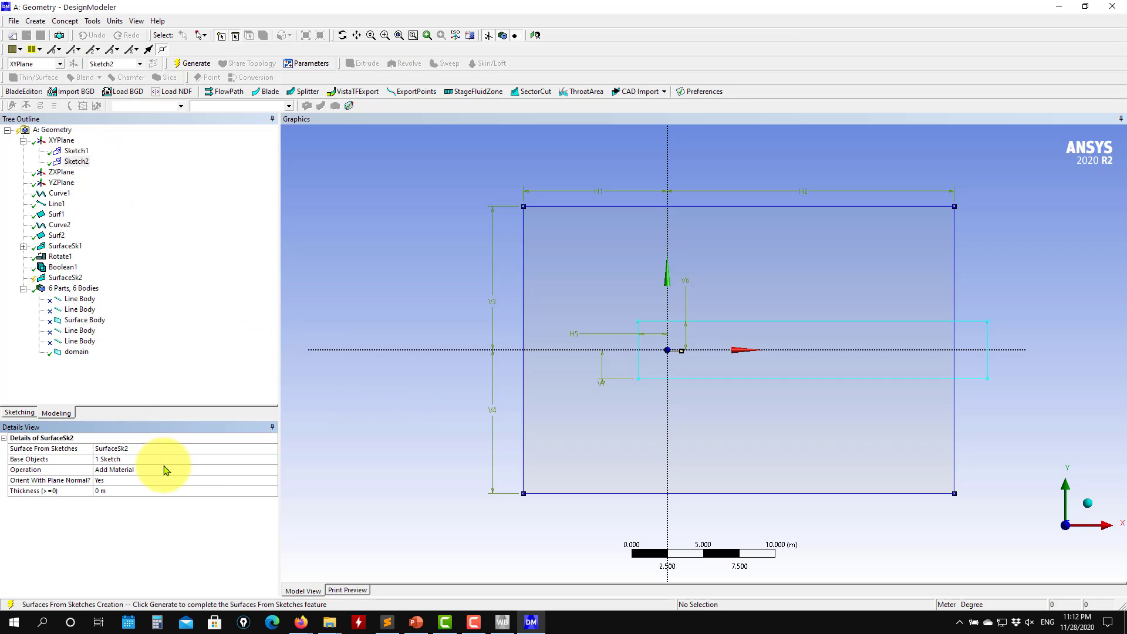
{"action": "left_click", "coordinate": [246, 474]}
{"action": "left_click", "coordinate": [271, 473]}
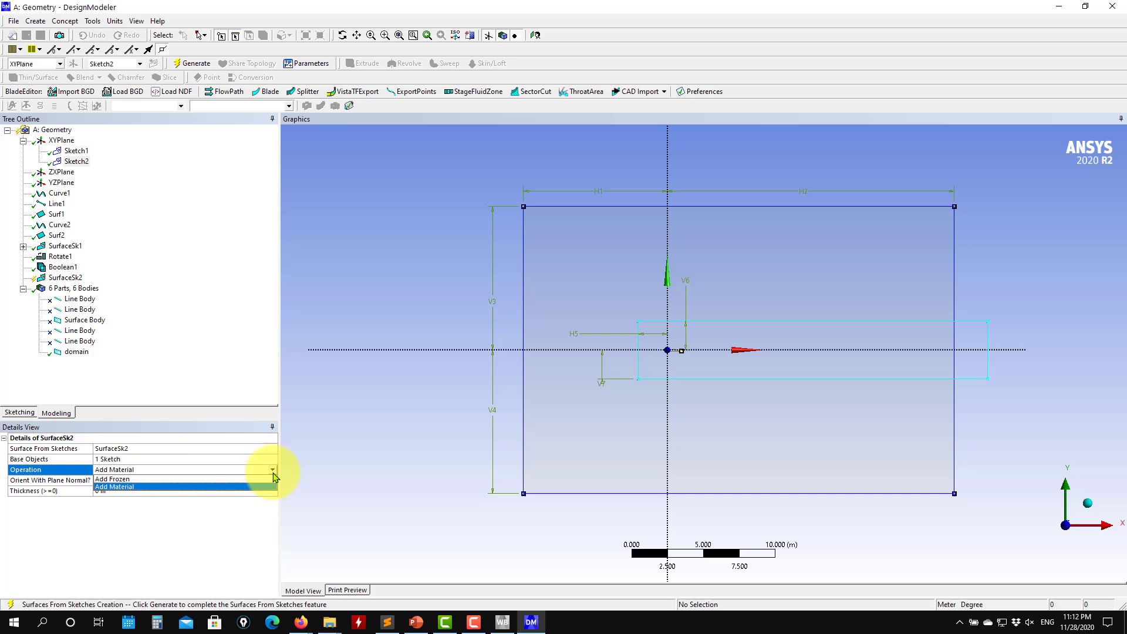
{"action": "left_click", "coordinate": [157, 482]}
{"action": "left_click", "coordinate": [196, 63]}
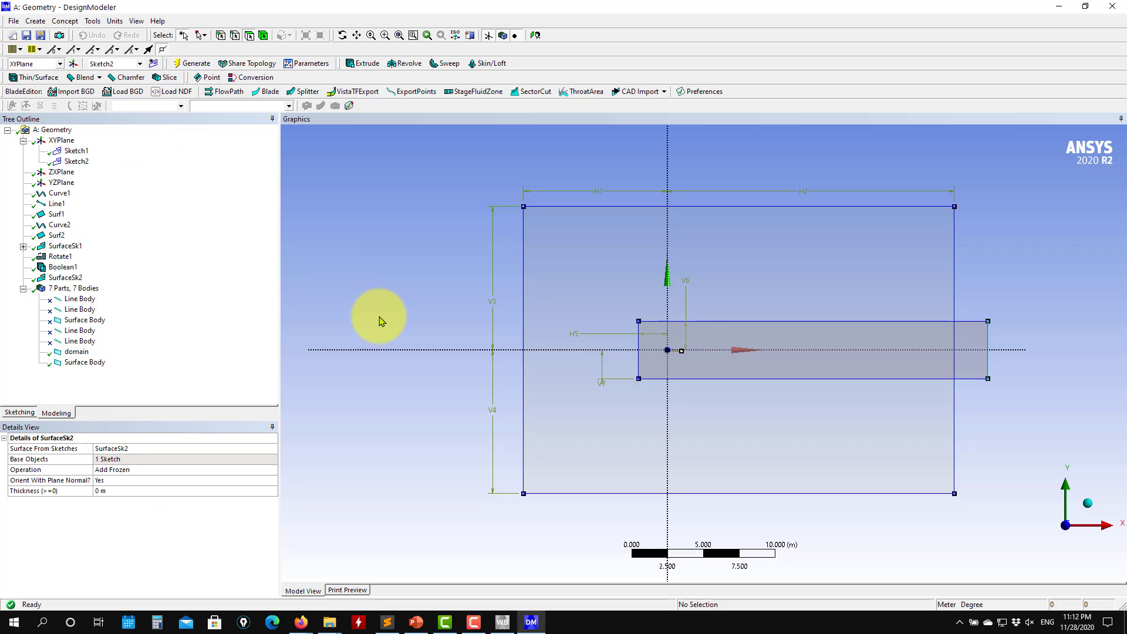
Examine the new inner rectangular surface around the airfoil and its wake, its upstream clearance, and its position relative to the outer domain.
{"action": "scroll", "coordinate": [992, 416], "scroll_direction": "down", "scroll_amount": 2}
{"action": "scroll", "coordinate": [985, 434], "scroll_direction": "up", "scroll_amount": 8}
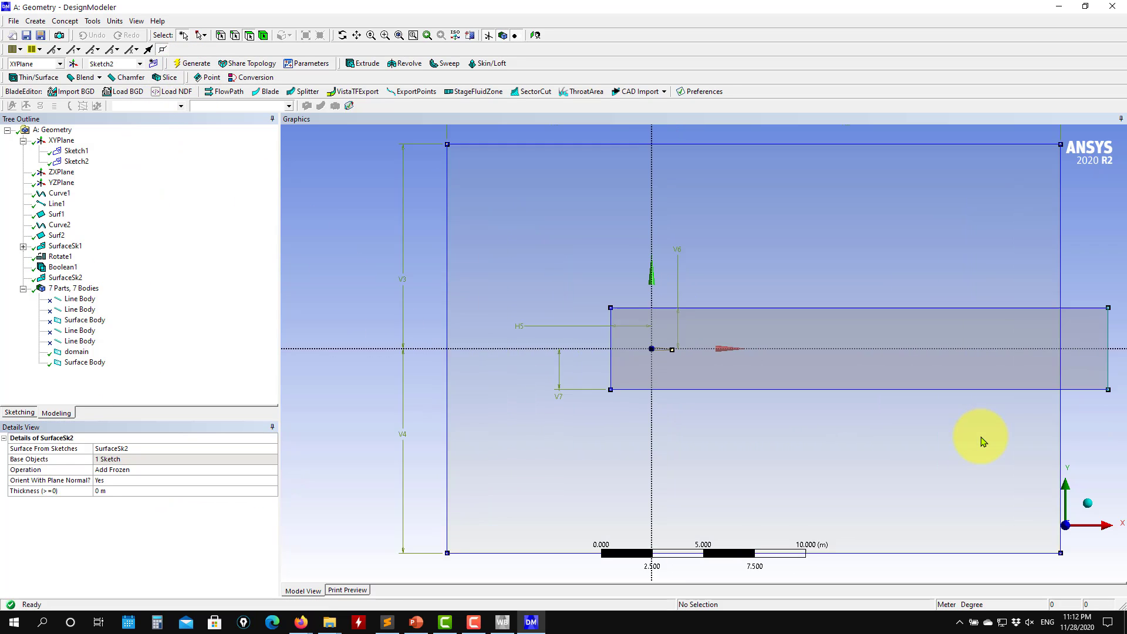
{"action": "scroll", "coordinate": [774, 448], "scroll_direction": "down", "scroll_amount": 10}
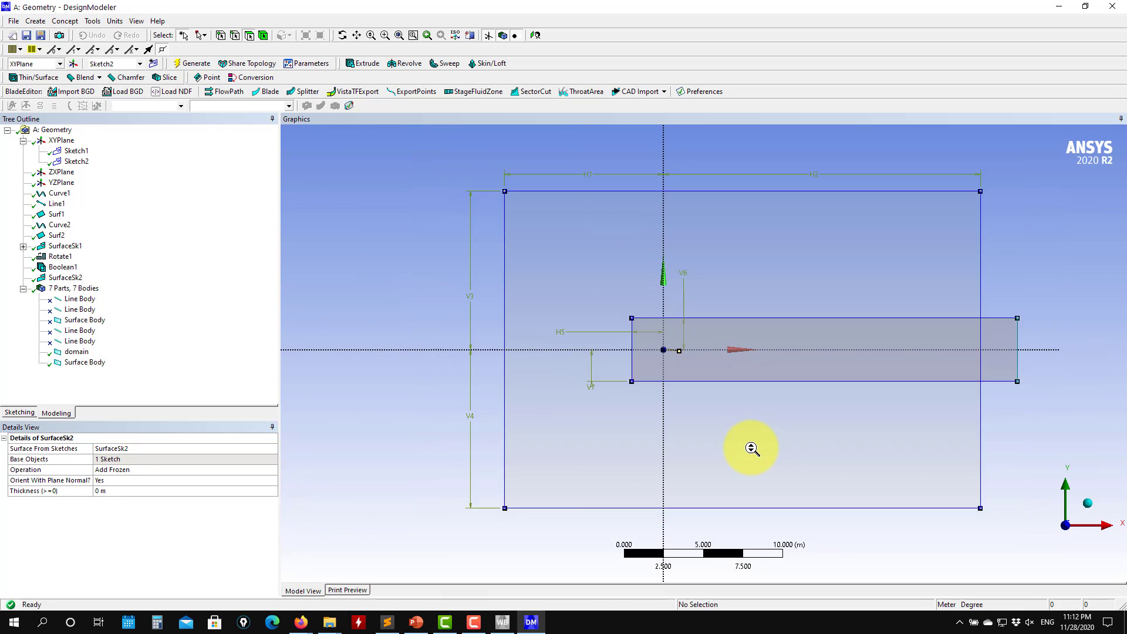
{"action": "scroll", "coordinate": [942, 444], "scroll_direction": "up", "scroll_amount": 2}
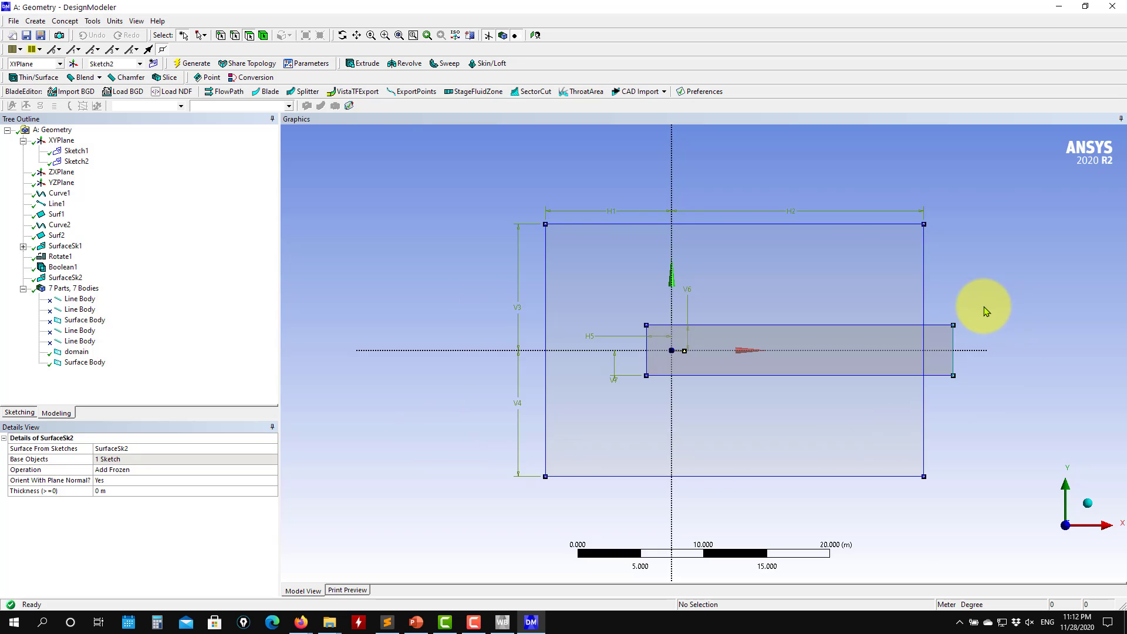
{"action": "scroll", "coordinate": [900, 452], "scroll_direction": "up", "scroll_amount": 10}
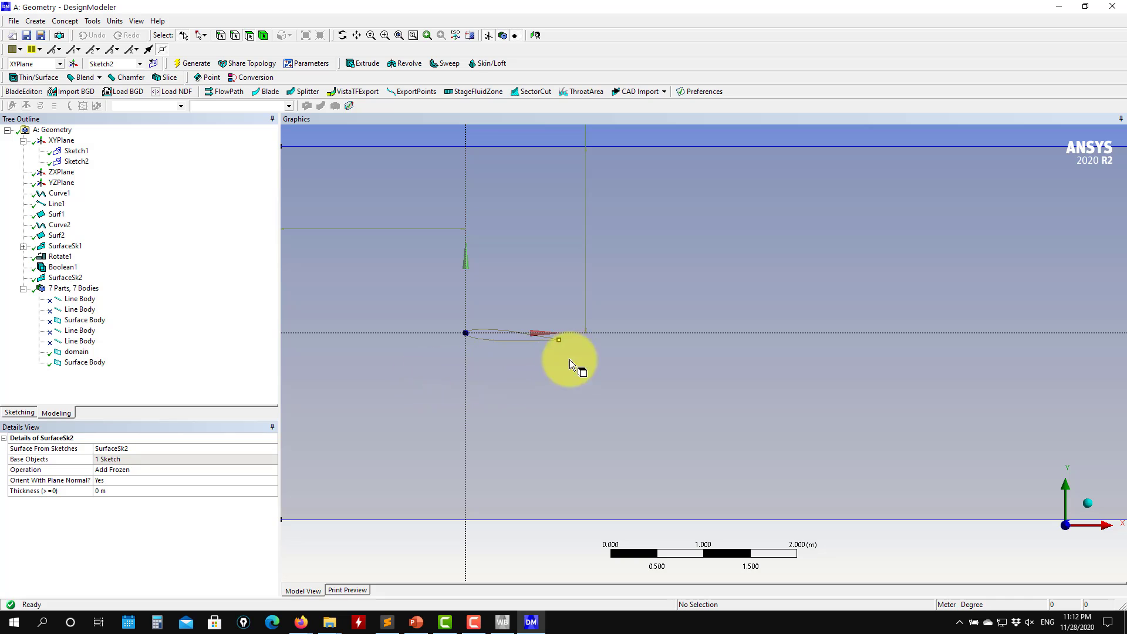
{"action": "middle_click_drag", "start_coordinate": [556, 365], "coordinate": [818, 366], "text": "ctrl"}
{"action": "scroll", "coordinate": [322, 354], "scroll_direction": "up", "scroll_amount": 1}
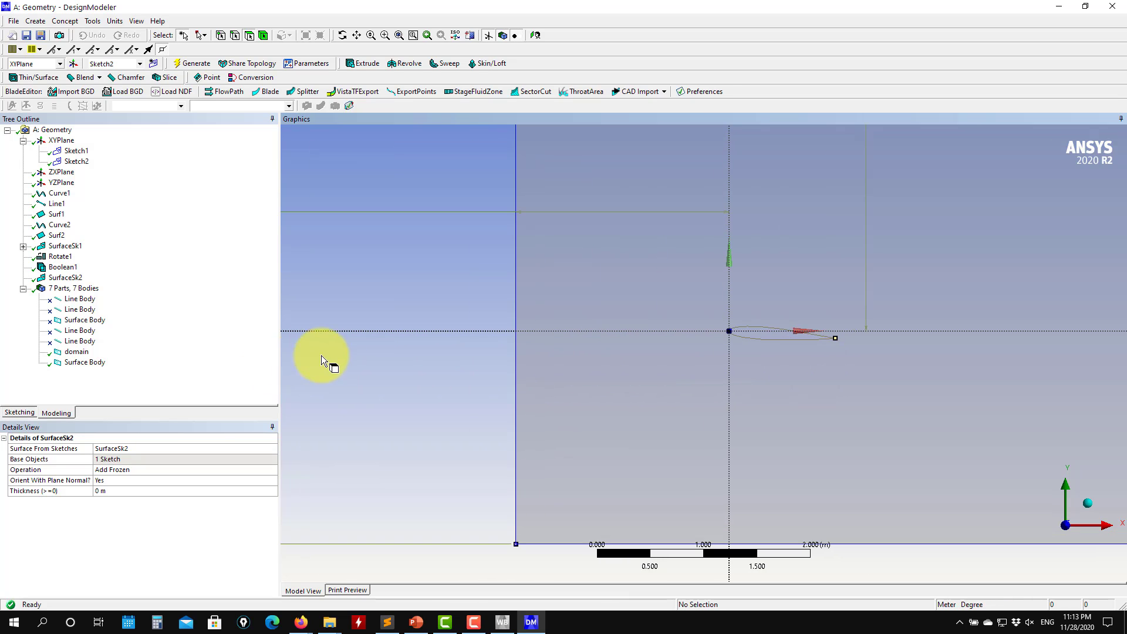
{"action": "scroll", "coordinate": [374, 364], "scroll_direction": "down", "scroll_amount": 3}
{"action": "scroll", "coordinate": [376, 362], "scroll_direction": "down", "scroll_amount": 3}
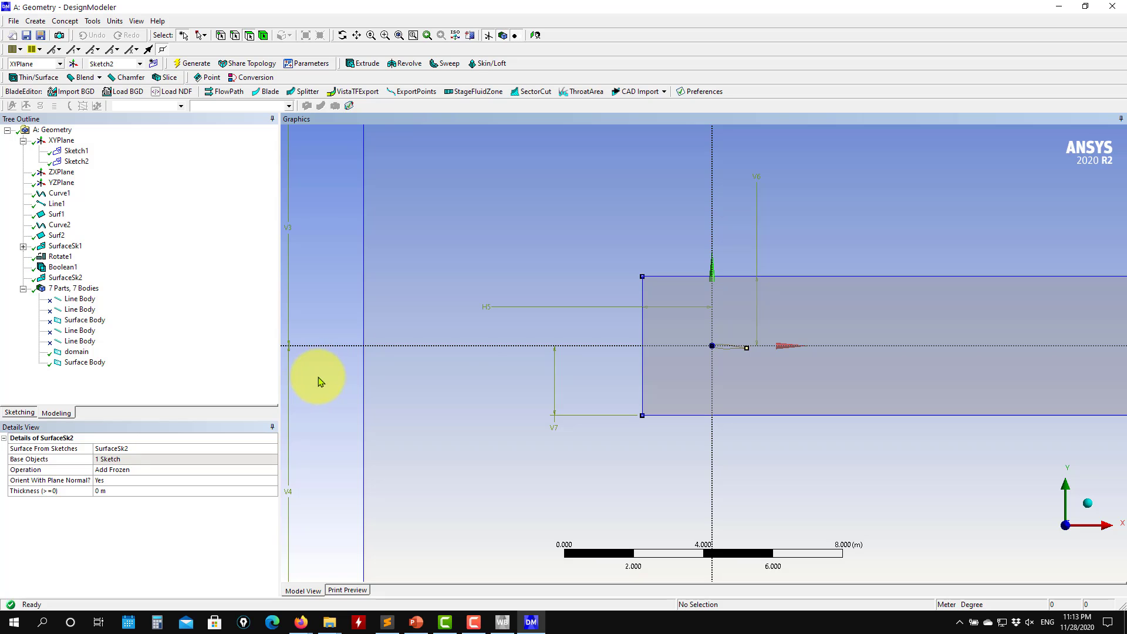
{"action": "scroll", "coordinate": [587, 376], "scroll_direction": "up", "scroll_amount": 3}
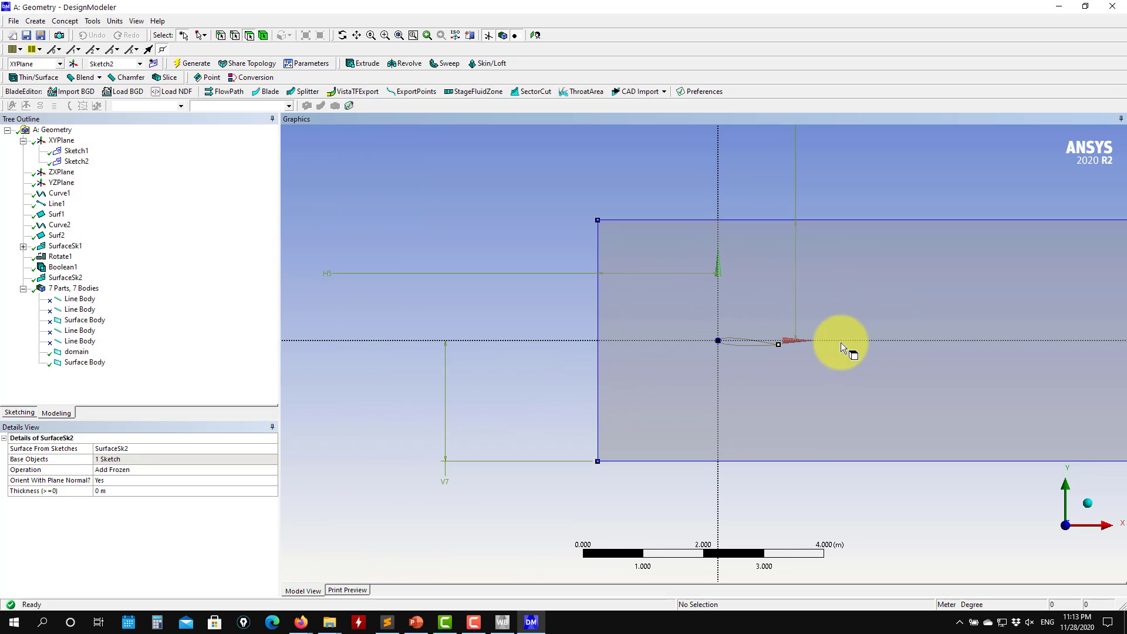
{"action": "scroll", "coordinate": [394, 351], "scroll_direction": "down", "scroll_amount": 3}
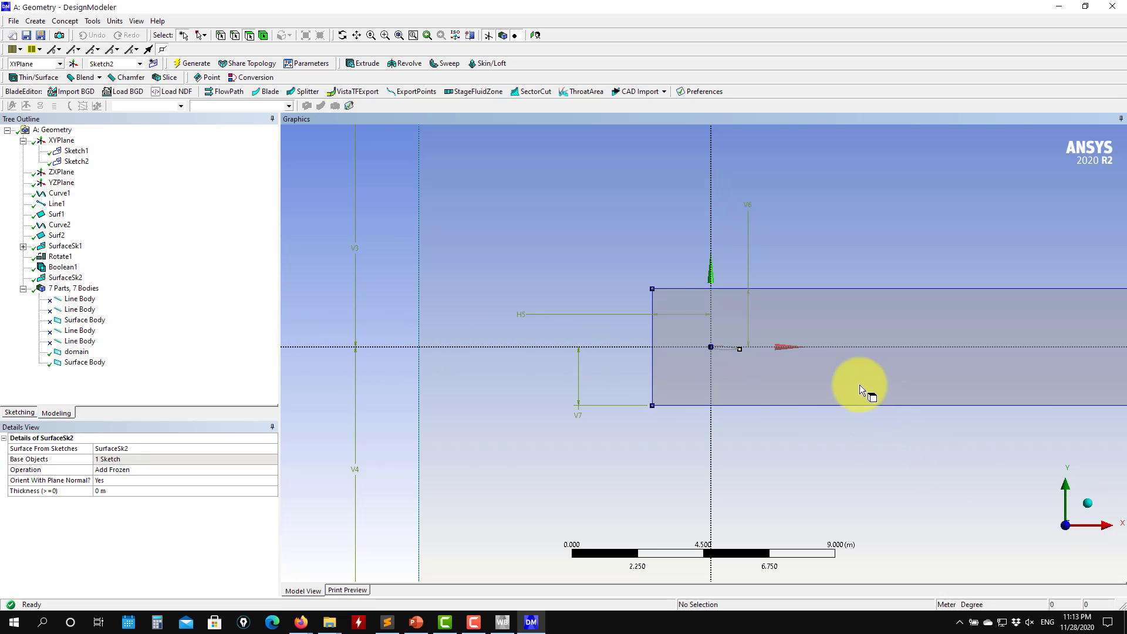
{"action": "scroll", "coordinate": [715, 375], "scroll_direction": "up", "scroll_amount": 2}
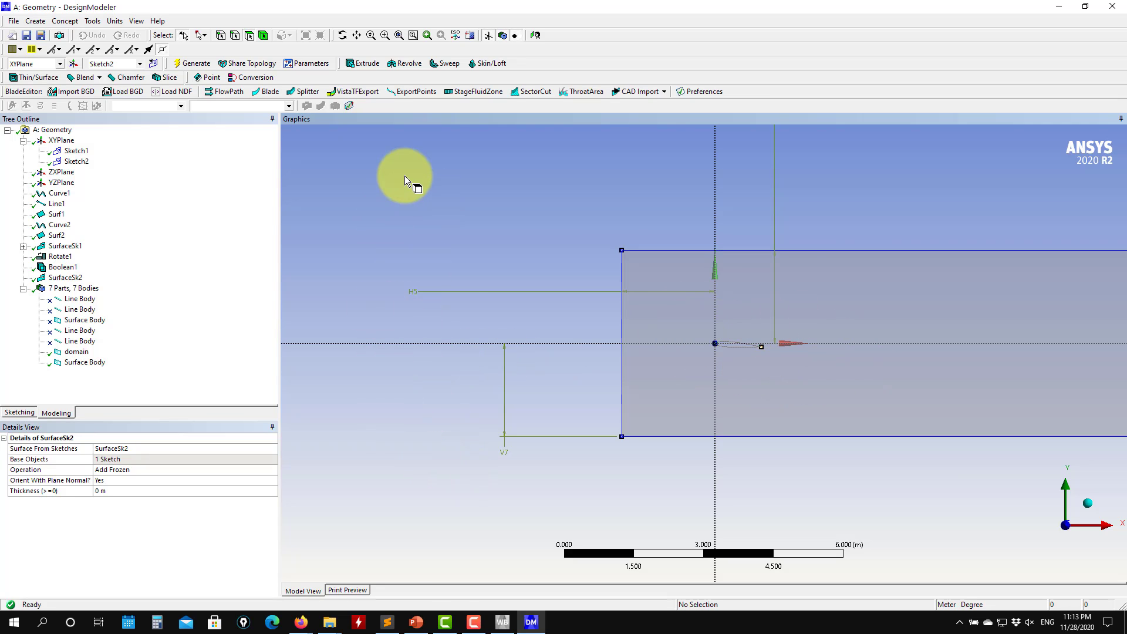
{"action": "scroll", "coordinate": [393, 425], "scroll_direction": "down", "scroll_amount": 3}
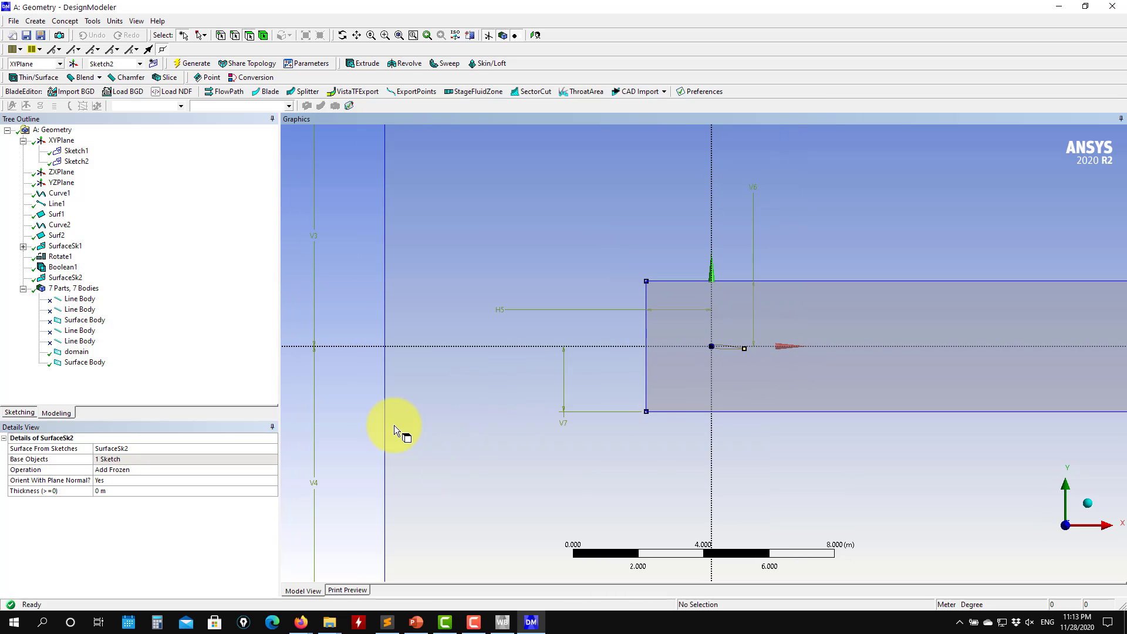
{"action": "scroll", "coordinate": [396, 424], "scroll_direction": "down", "scroll_amount": 4}
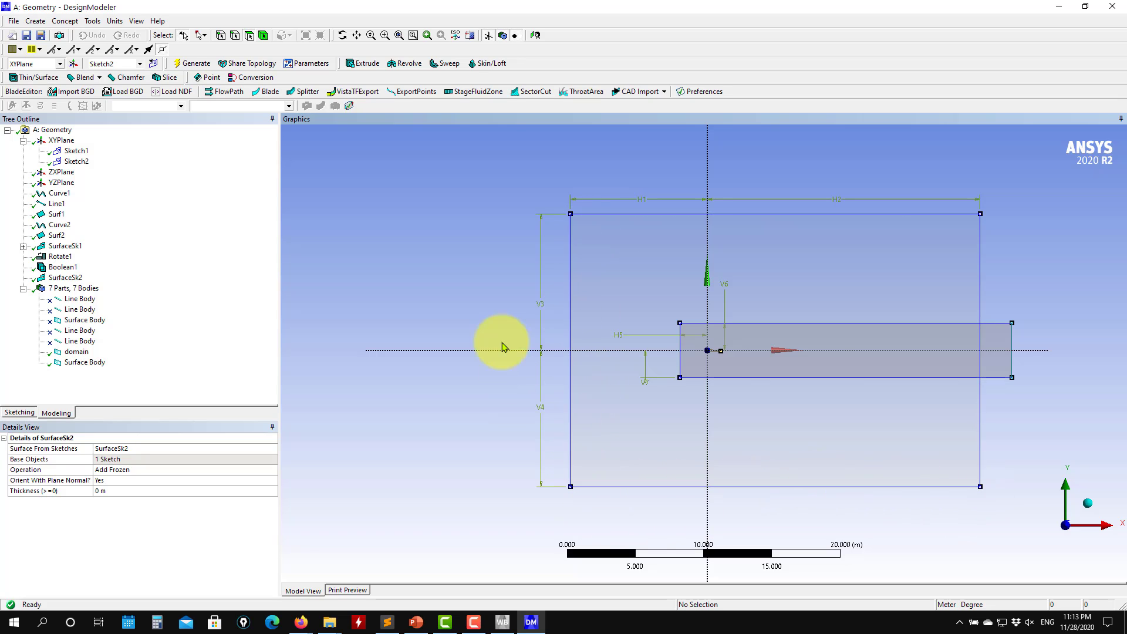
{"action": "scroll", "coordinate": [707, 438], "scroll_direction": "up", "scroll_amount": 2}
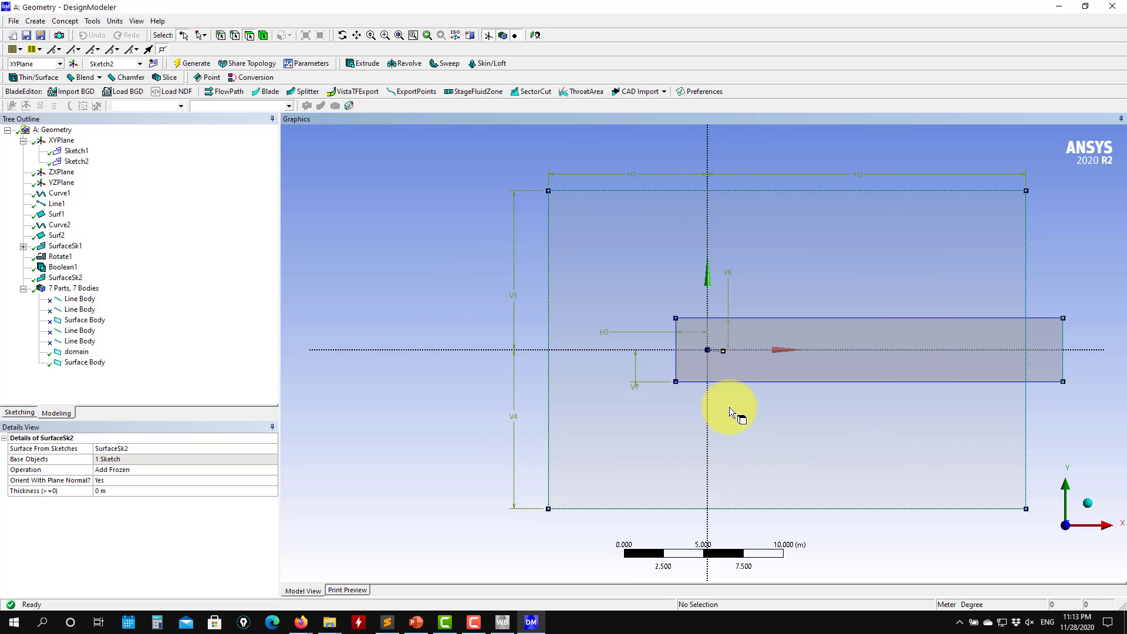
{"action": "scroll", "coordinate": [484, 357], "scroll_direction": "down", "scroll_amount": 2}
{"action": "scroll", "coordinate": [506, 375], "scroll_direction": "up", "scroll_amount": 3}
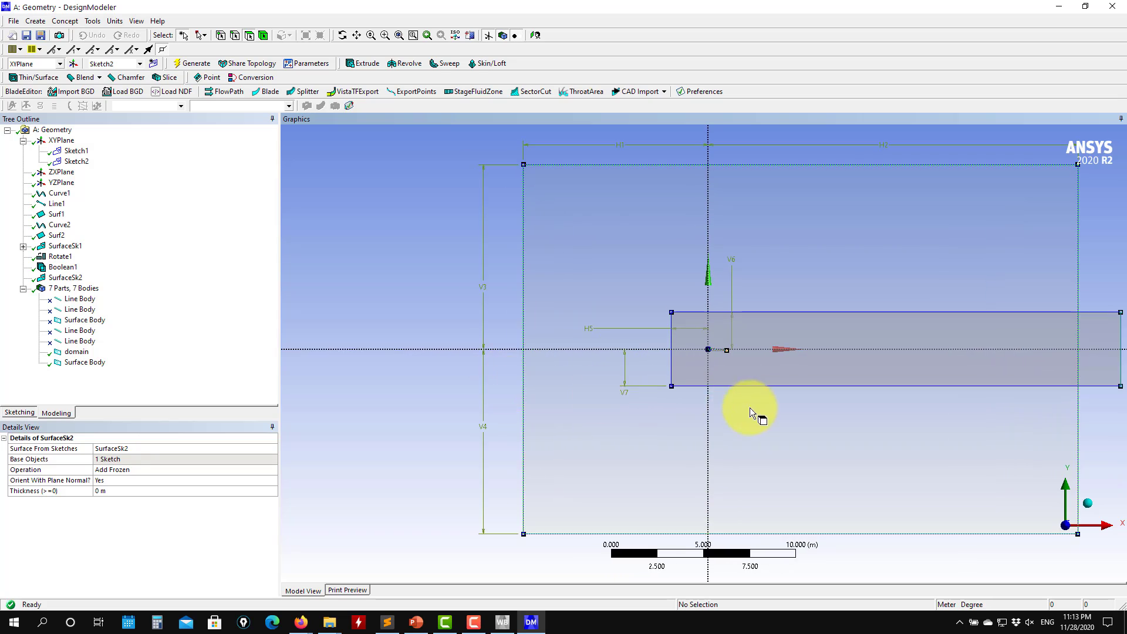
{"action": "scroll", "coordinate": [764, 386], "scroll_direction": "up", "scroll_amount": 3}
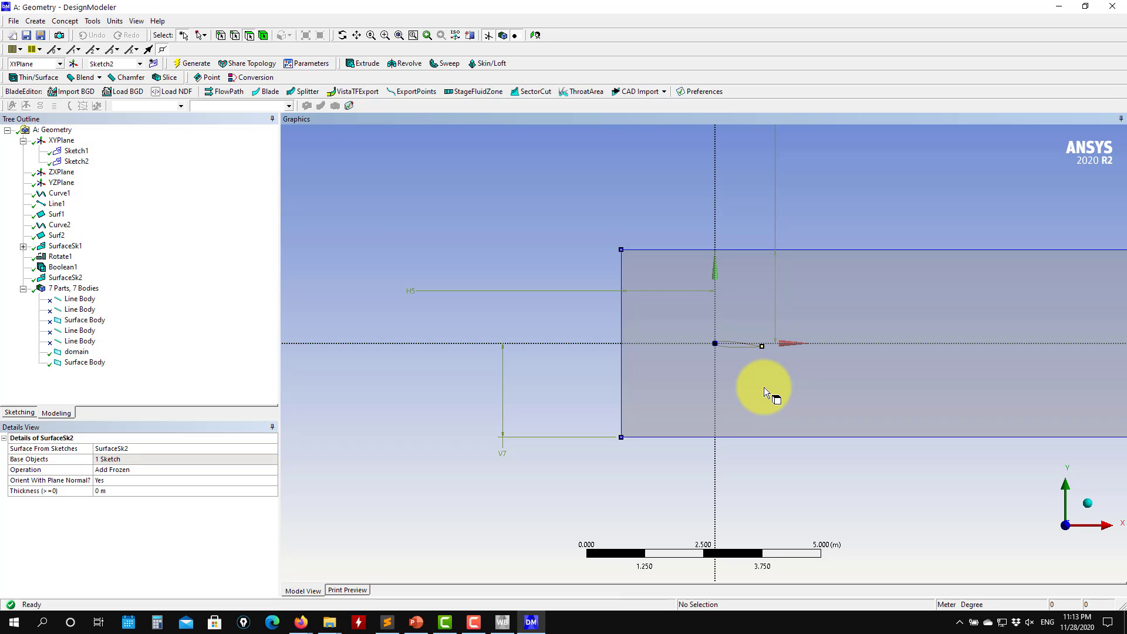
{"action": "scroll", "coordinate": [764, 351], "scroll_direction": "up", "scroll_amount": 1}
{"action": "scroll", "coordinate": [741, 347], "scroll_direction": "down", "scroll_amount": 5}
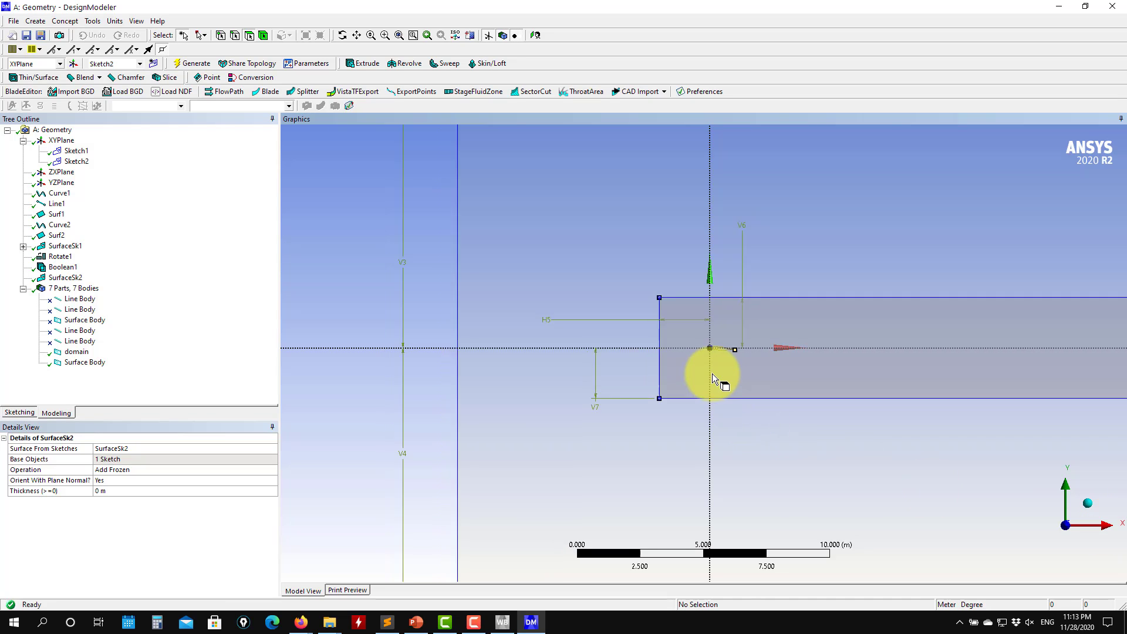
{"action": "scroll", "coordinate": [713, 373], "scroll_direction": "up", "scroll_amount": 2}
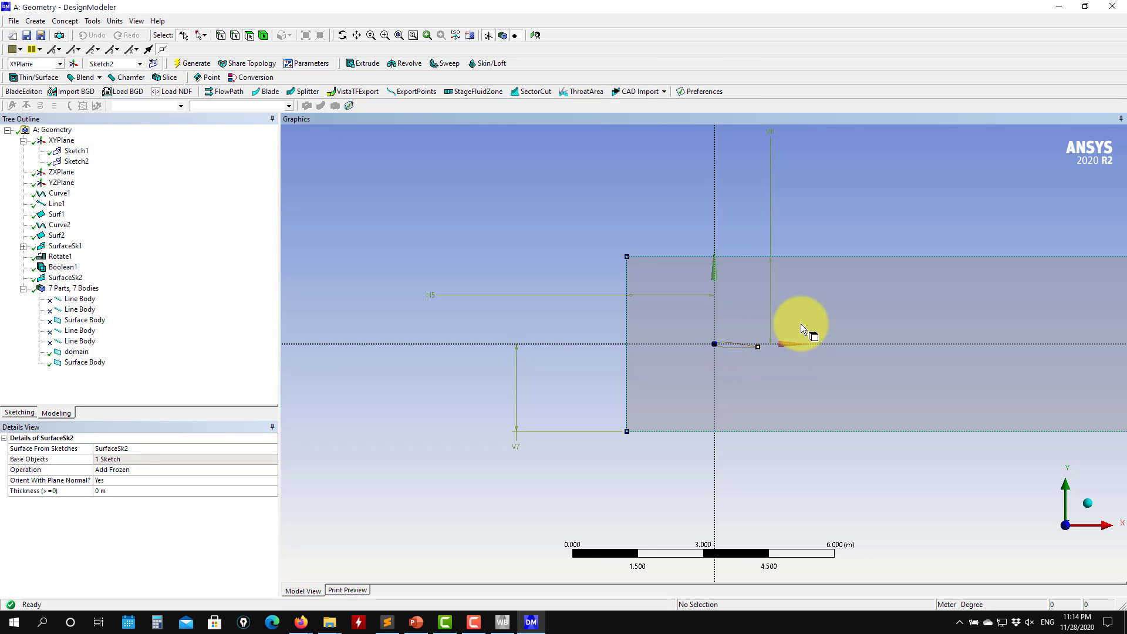
{"action": "scroll", "coordinate": [801, 344], "scroll_direction": "down", "scroll_amount": 2}
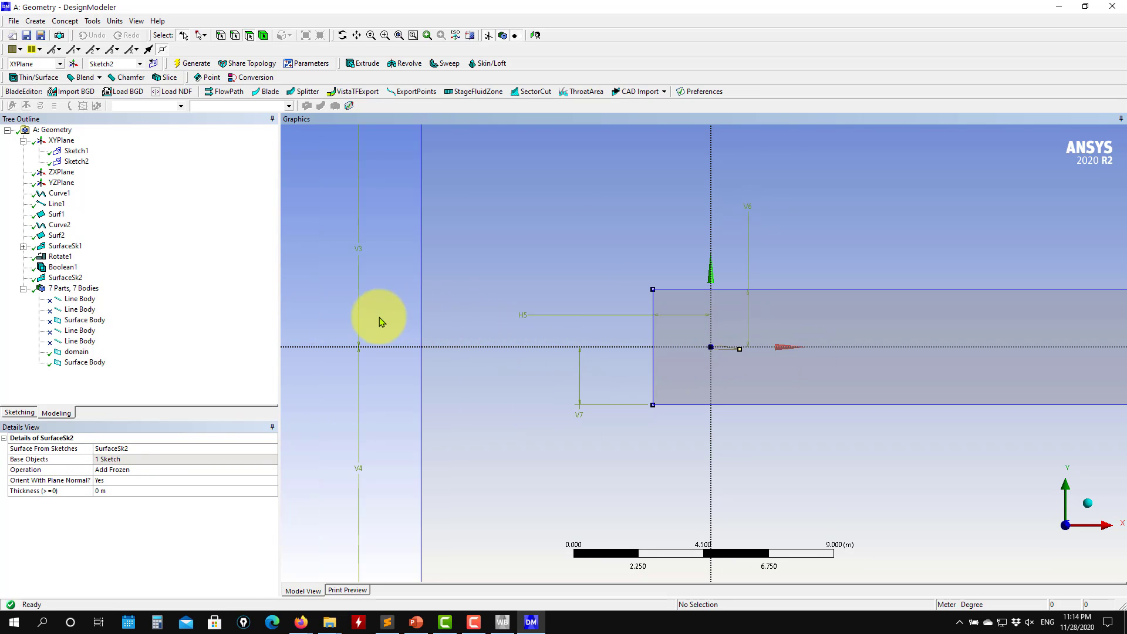
{"action": "scroll", "coordinate": [452, 305], "scroll_direction": "down", "scroll_amount": 3}
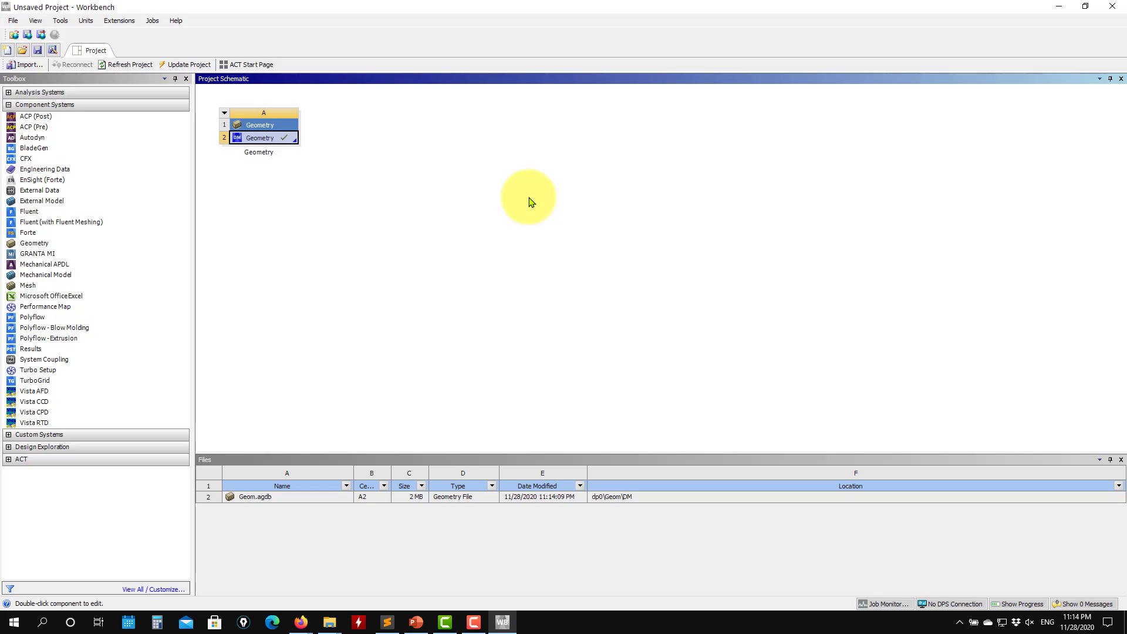
In Workbench, save the project as case1 in the example1 folder of aero_course on the Desktop.
{"action": "left_click", "coordinate": [13, 20]}
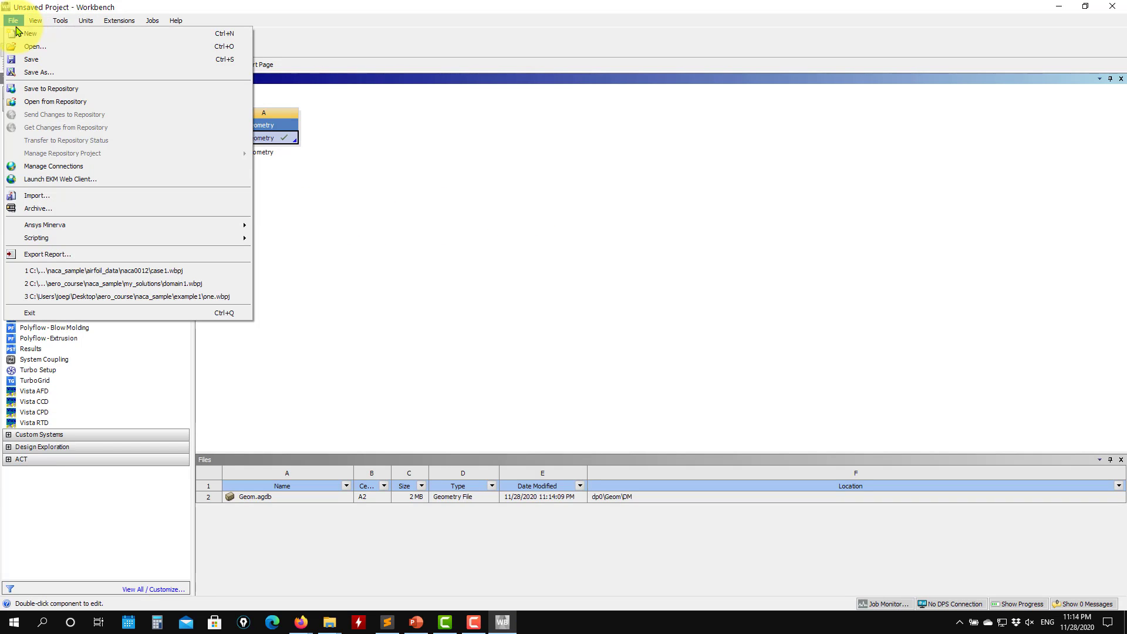
{"action": "left_click", "coordinate": [36, 73]}
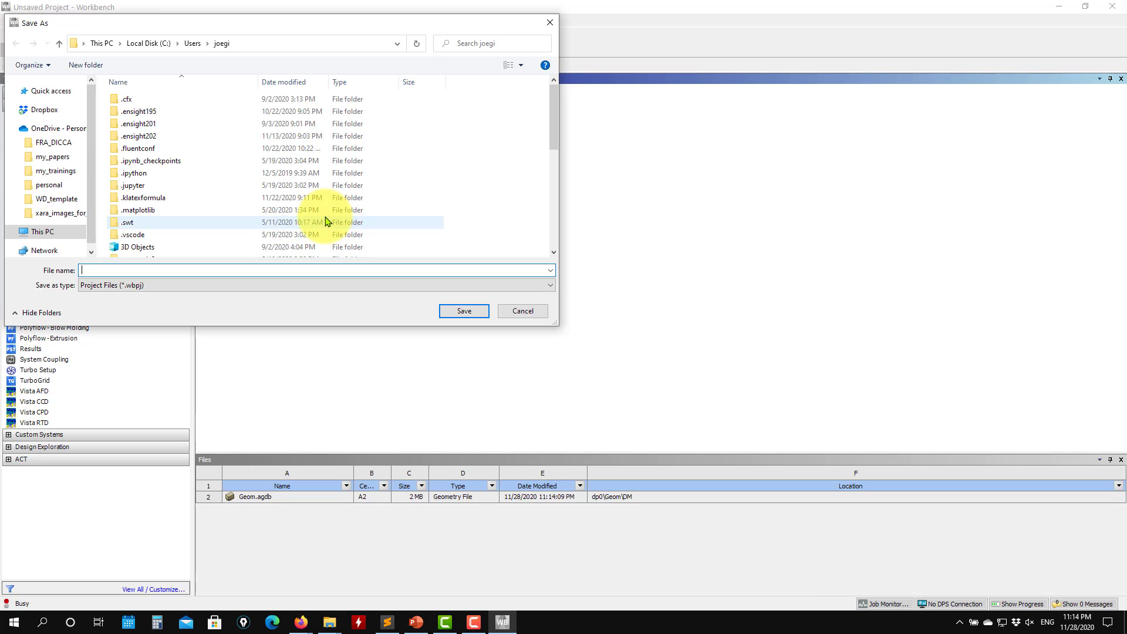
{"action": "left_click", "coordinate": [47, 156]}
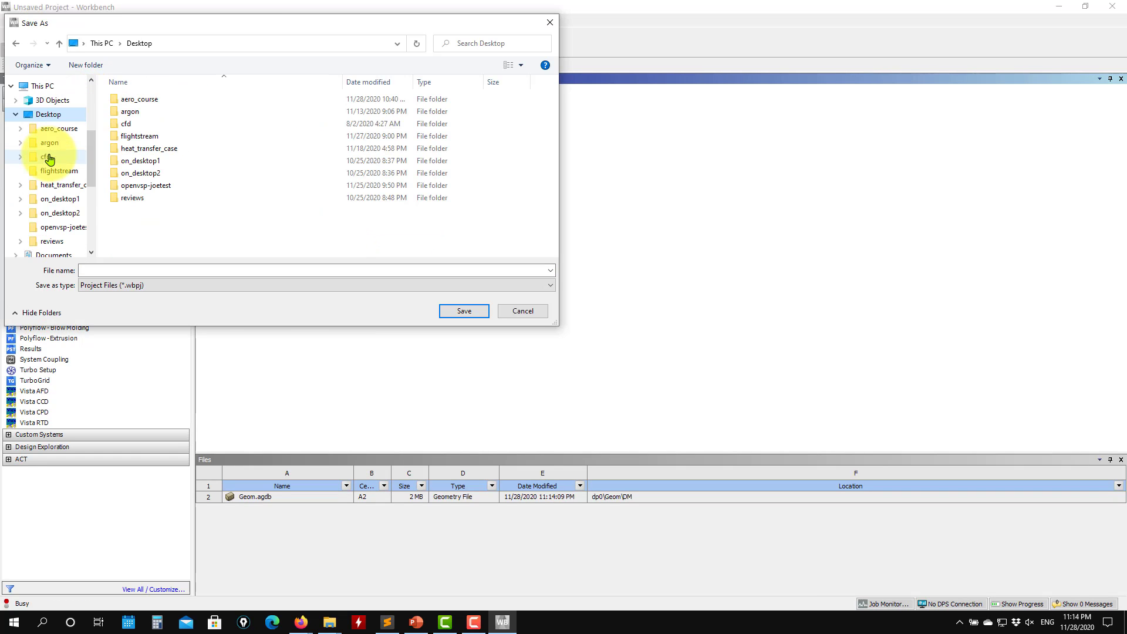
{"action": "left_click", "coordinate": [157, 107]}
{"action": "double_click", "coordinate": [157, 107]}
{"action": "double_click", "coordinate": [151, 101]}
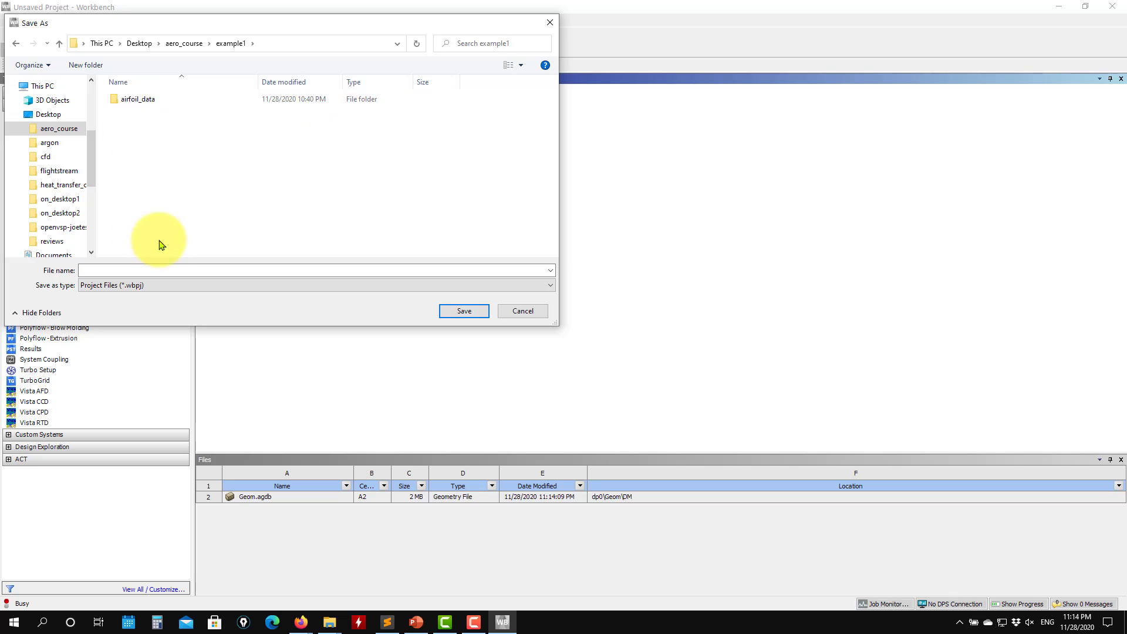
{"action": "left_click", "coordinate": [167, 271]}
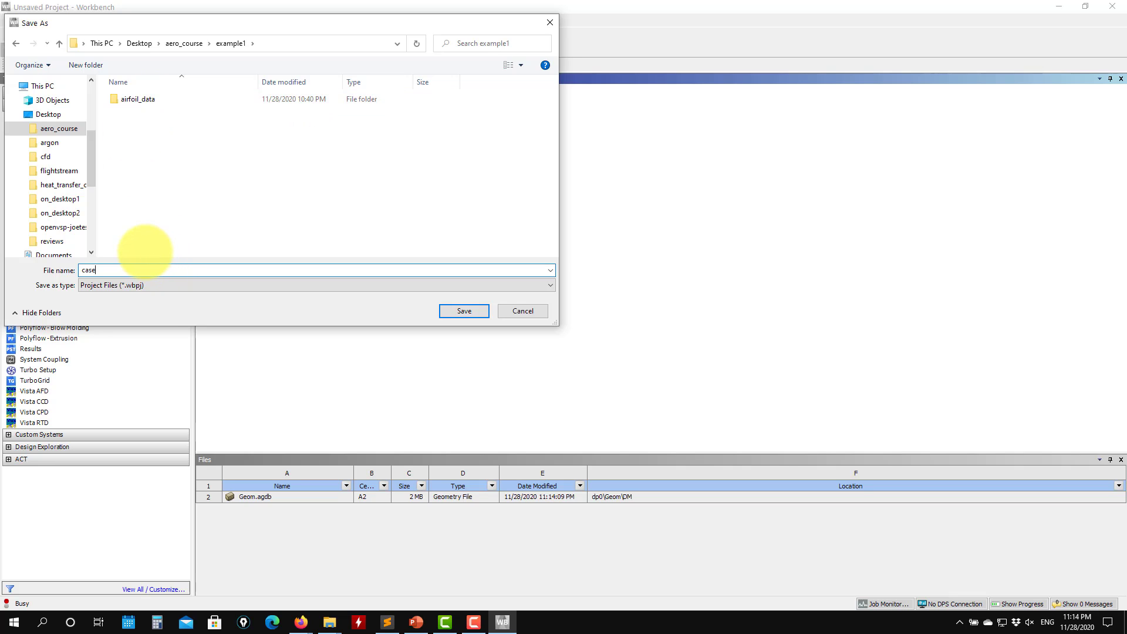
{"action": "left_click", "coordinate": [462, 311]}
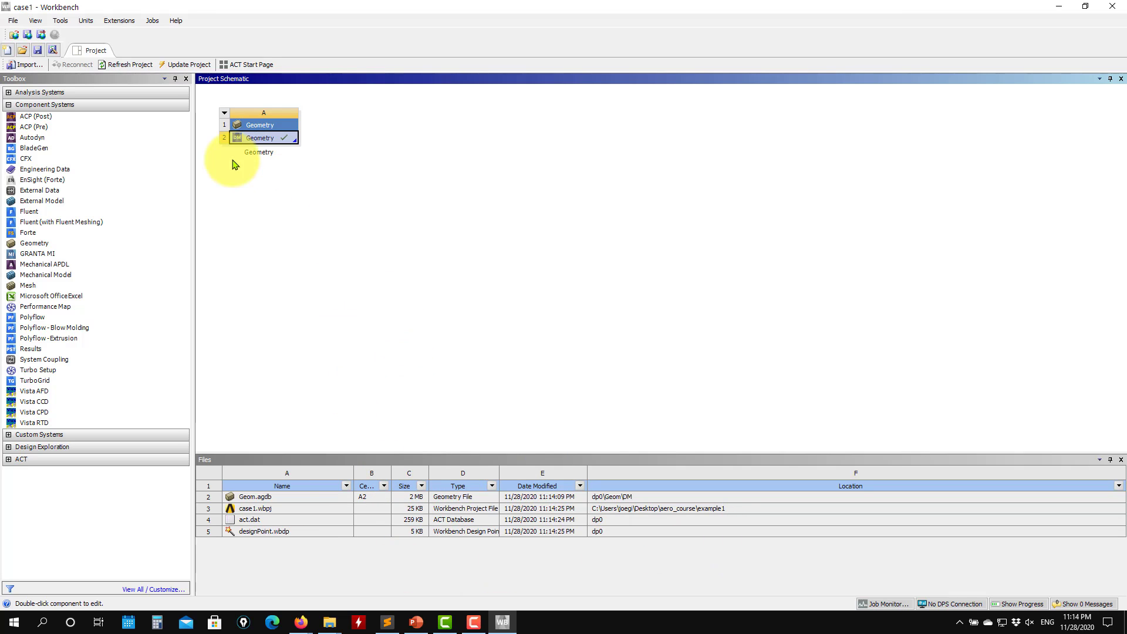
Examine the project's file list, then check the project's messages and progress information.
{"action": "left_click", "coordinate": [35, 22]}
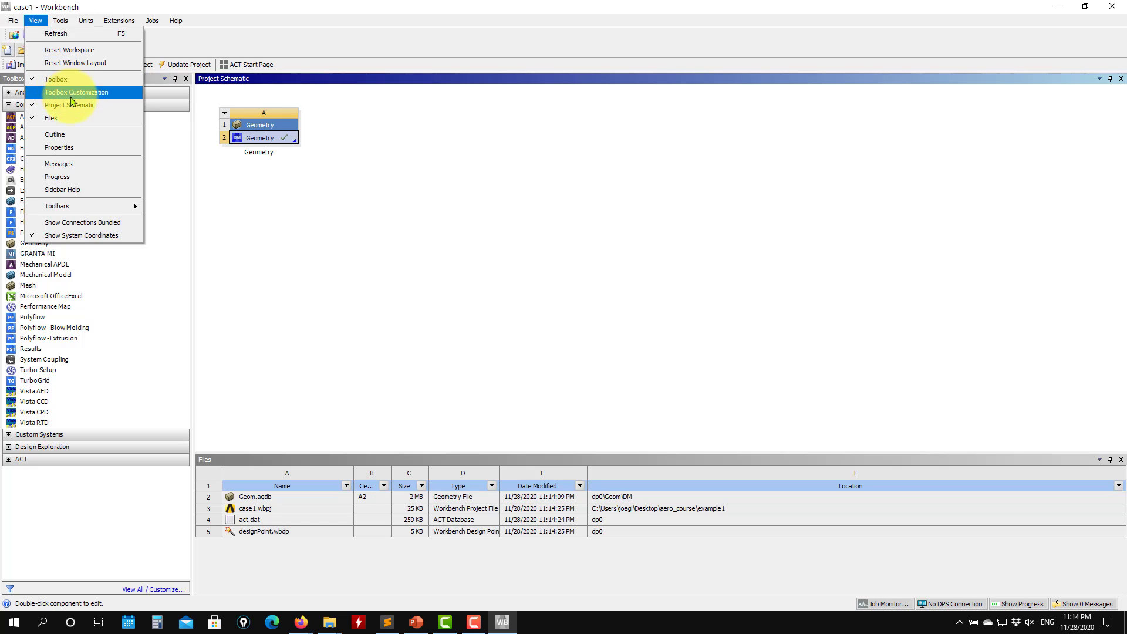
{"action": "left_click", "coordinate": [53, 118]}
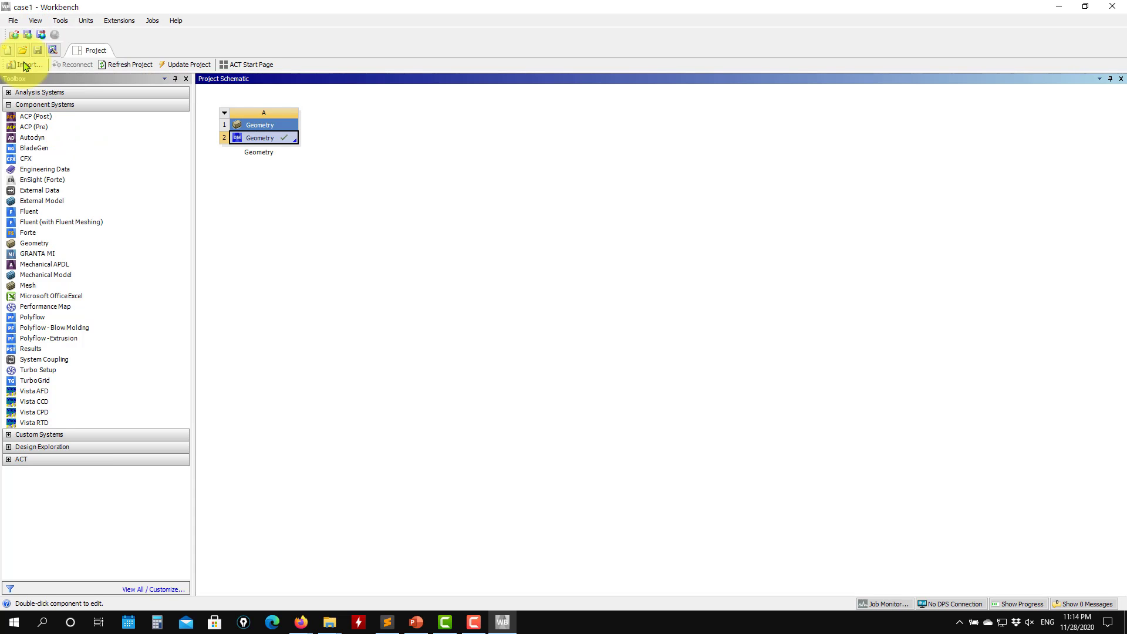
{"action": "left_click", "coordinate": [42, 21]}
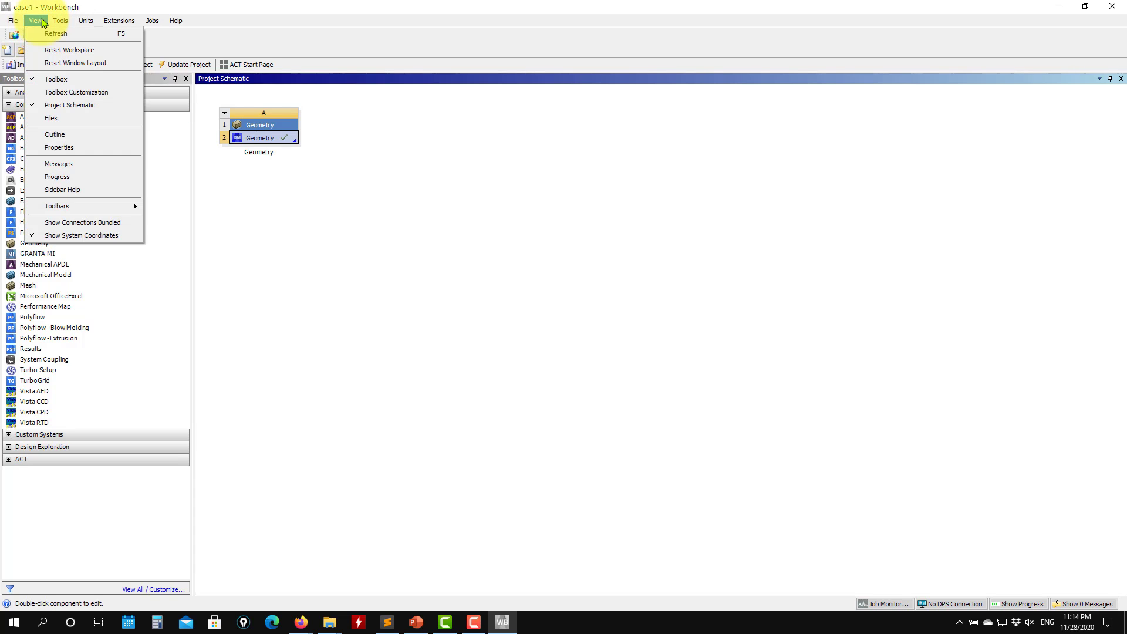
{"action": "left_click", "coordinate": [54, 118]}
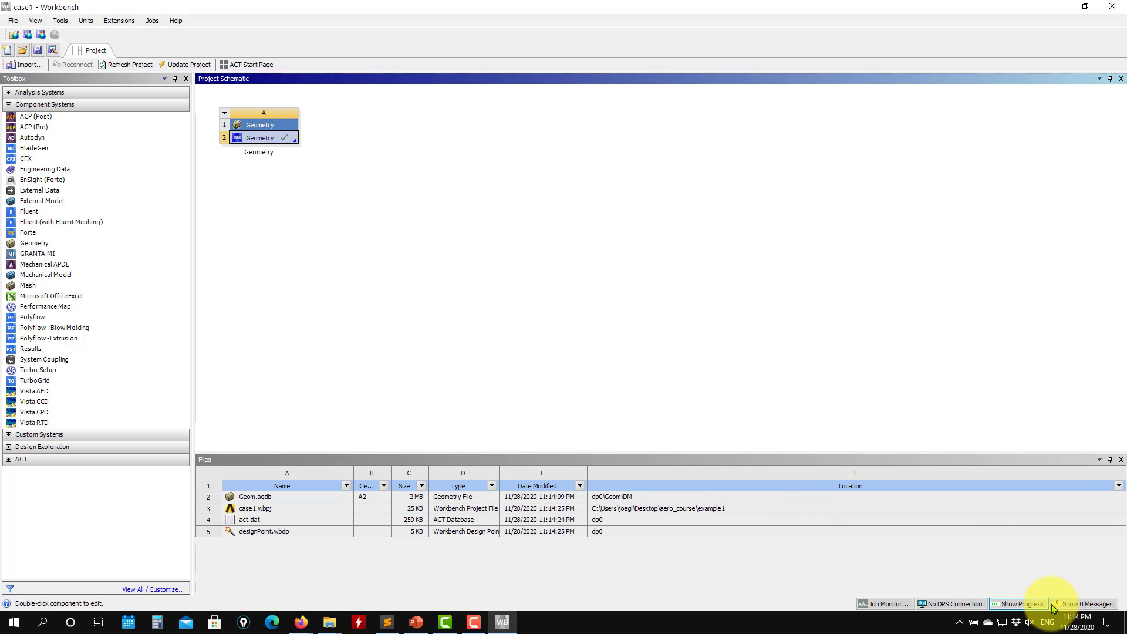
{"action": "left_click", "coordinate": [1080, 605]}
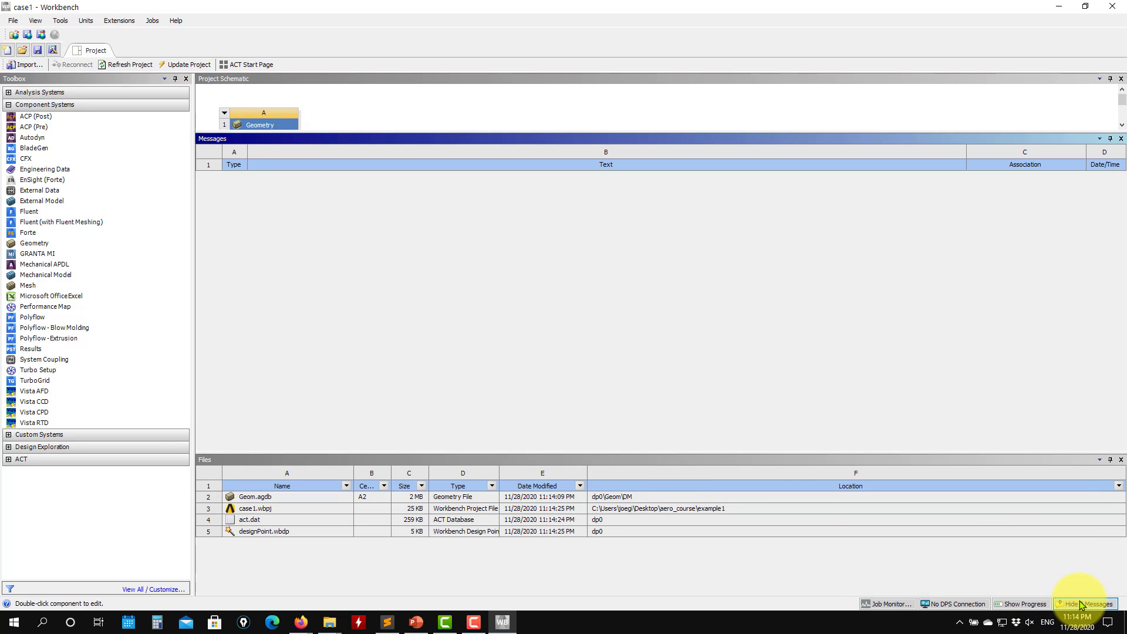
{"action": "left_click", "coordinate": [1080, 604]}
{"action": "left_click", "coordinate": [1022, 604]}
{"action": "left_click", "coordinate": [1022, 605]}
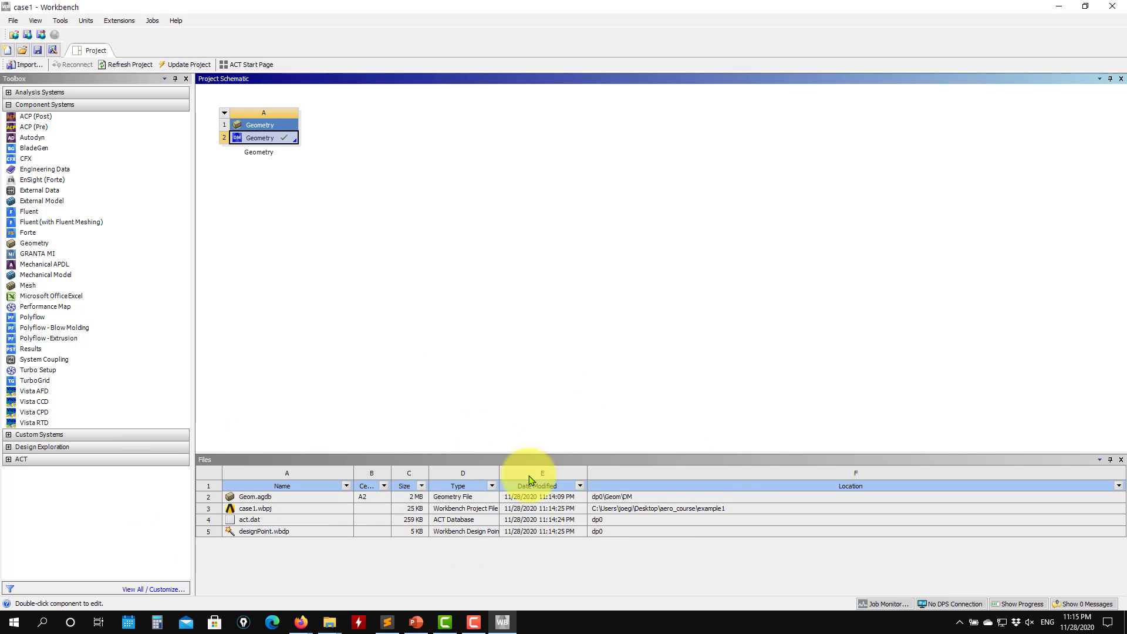
In File Explorer, examine the saved project in aero_course's example1 folder, including case1_files and dp0, and return to Workbench.
{"action": "left_click", "coordinate": [1060, 7]}
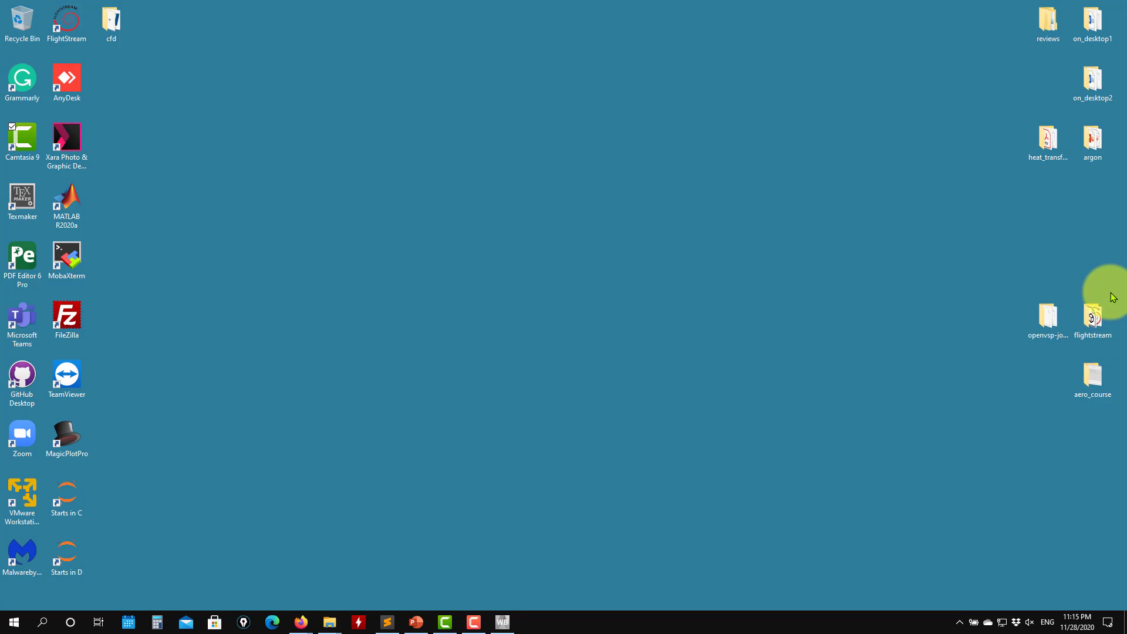
{"action": "double_click", "coordinate": [1109, 381]}
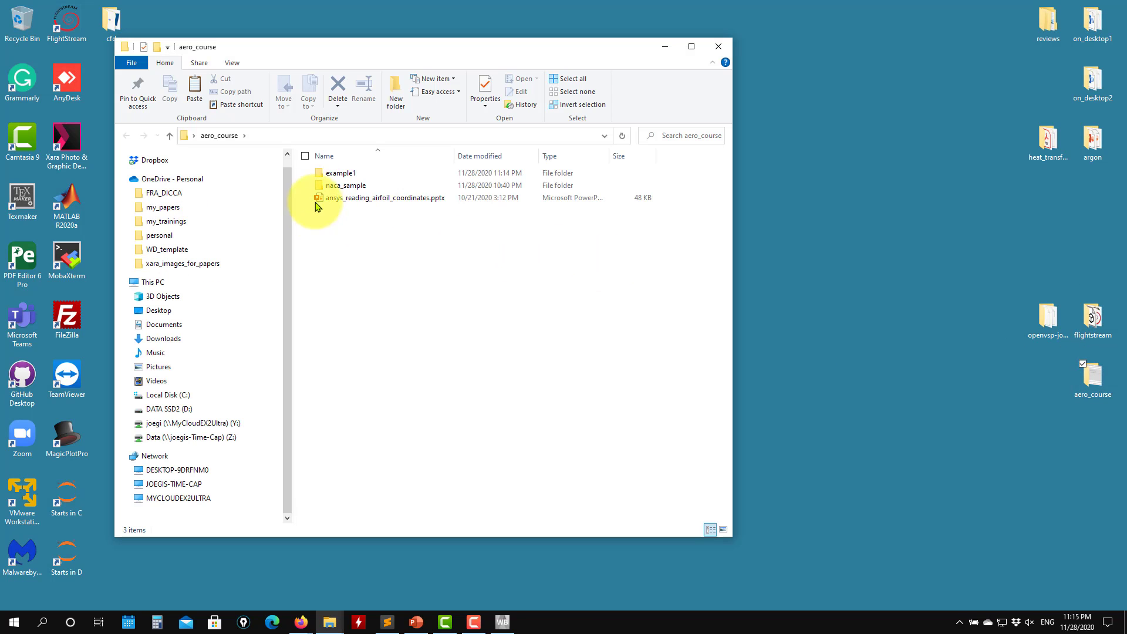
{"action": "left_click", "coordinate": [349, 177]}
{"action": "double_click", "coordinate": [349, 177]}
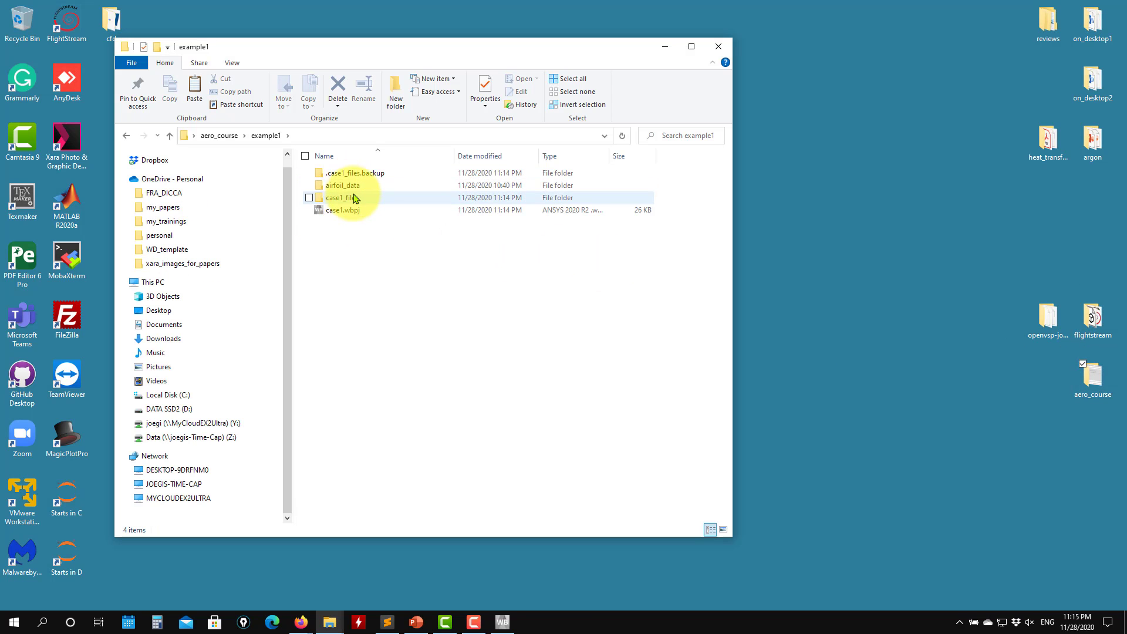
{"action": "double_click", "coordinate": [337, 199]}
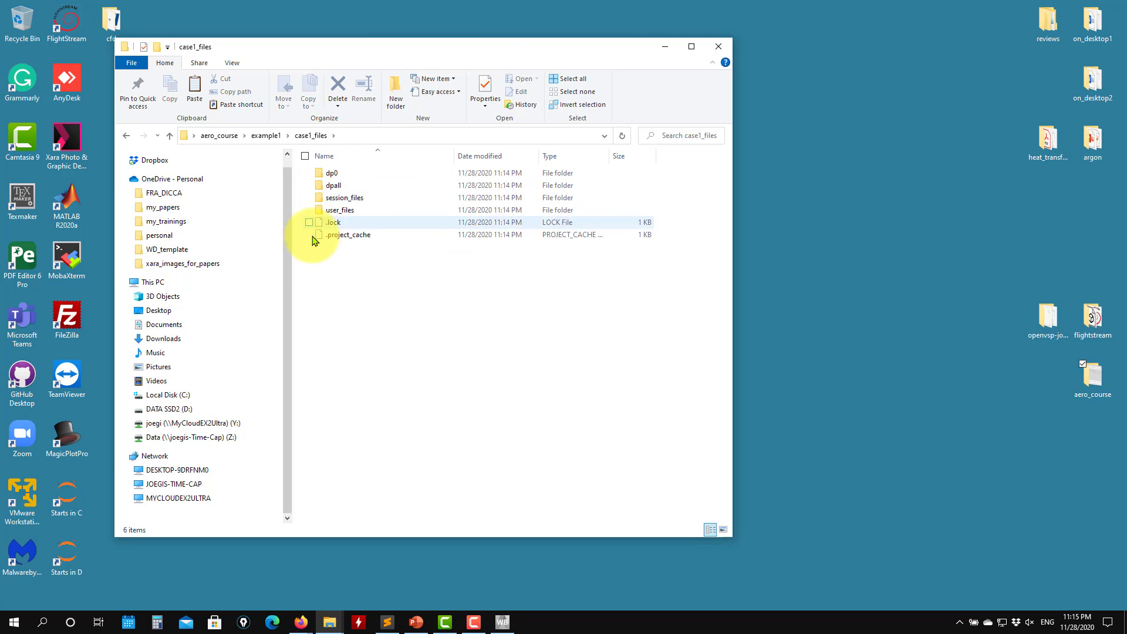
{"action": "double_click", "coordinate": [332, 173]}
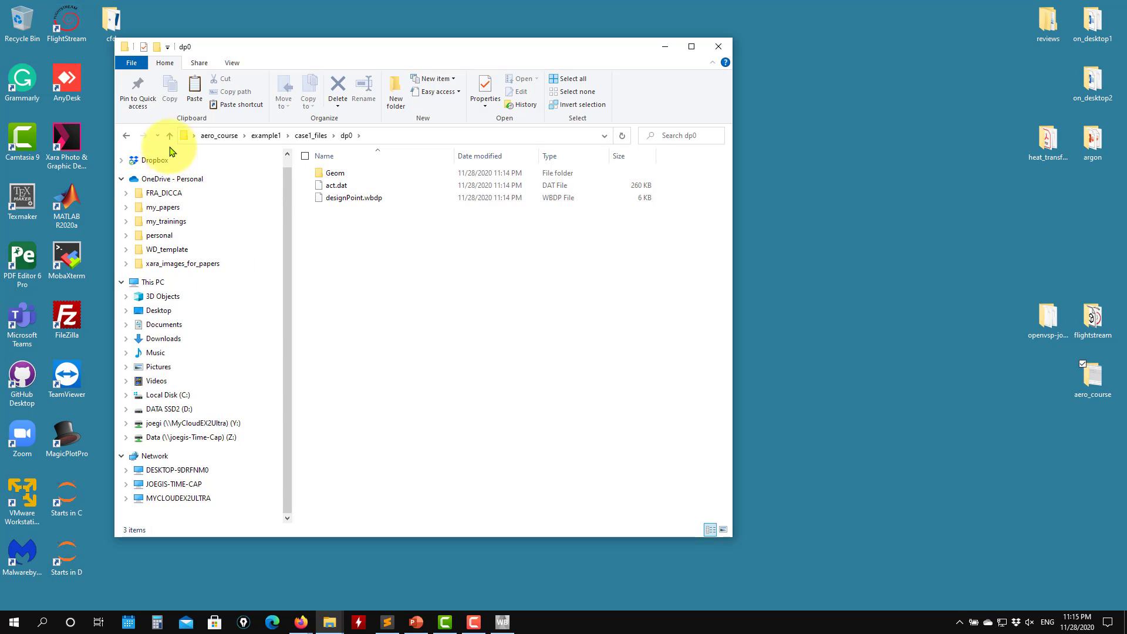
{"action": "left_click", "coordinate": [170, 136]}
{"action": "left_click", "coordinate": [169, 135]}
{"action": "left_click", "coordinate": [503, 623]}
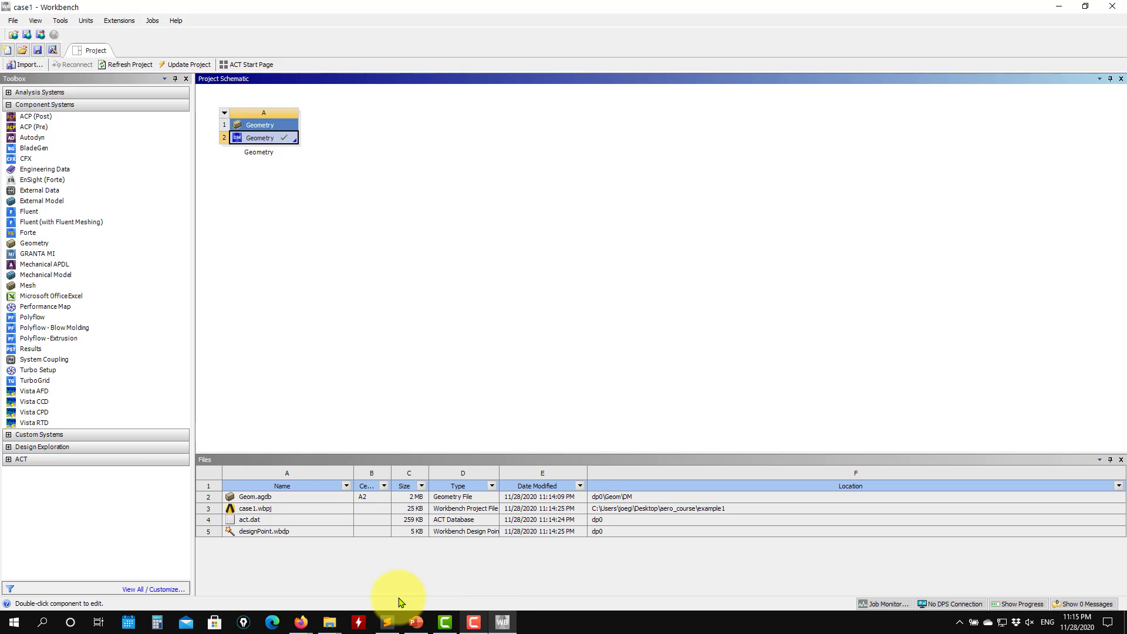
Add a Mesh component system linked to the existing Geometry cell and open its mesh in Ansys Meshing.
{"action": "left_click", "coordinate": [412, 250]}
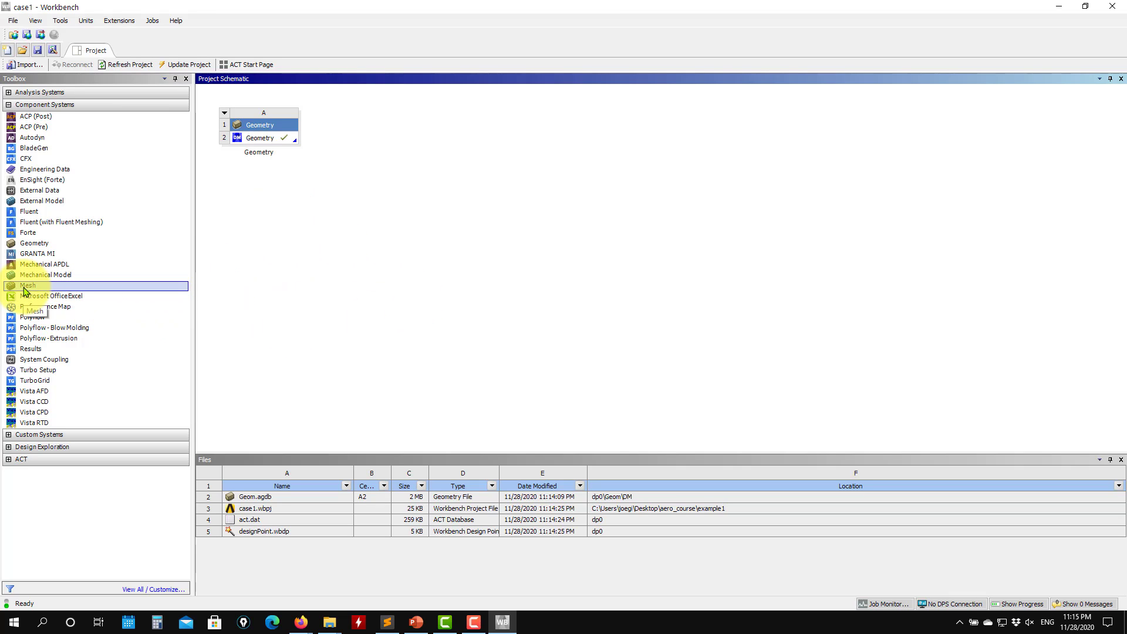
{"action": "left_click_drag", "start_coordinate": [23, 291], "coordinate": [284, 144]}
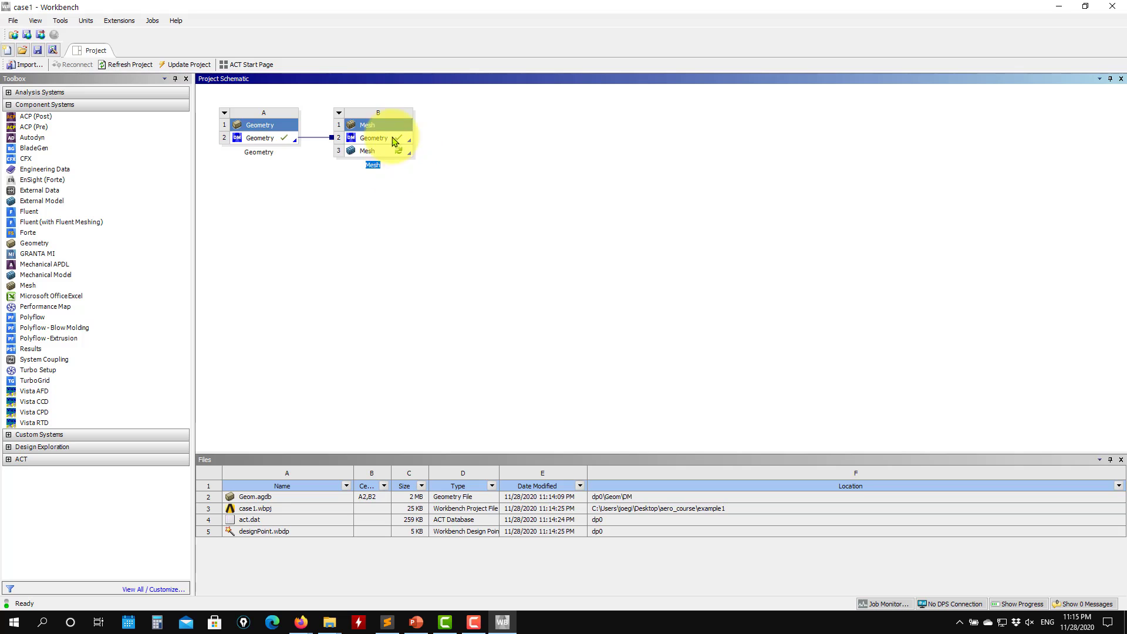
{"action": "double_click", "coordinate": [399, 154]}
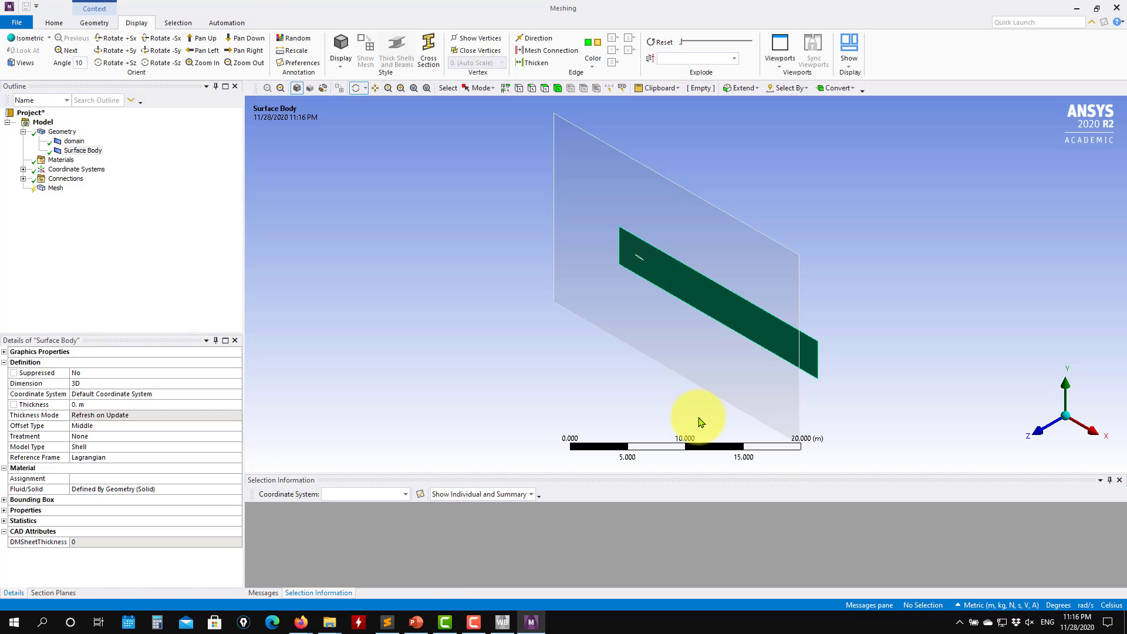
Look along the Z axis and examine the domain and inner Surface Body, including where the inner rectangle extends past the domain.
{"action": "left_click", "coordinate": [1042, 428]}
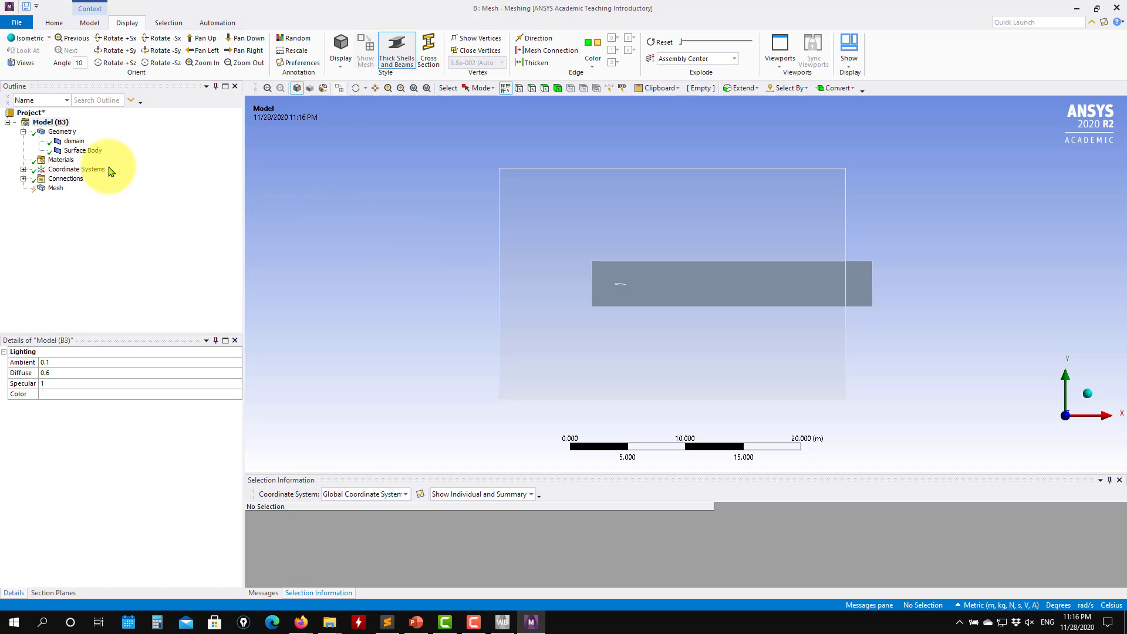
{"action": "left_click", "coordinate": [75, 142]}
{"action": "left_click", "coordinate": [91, 152]}
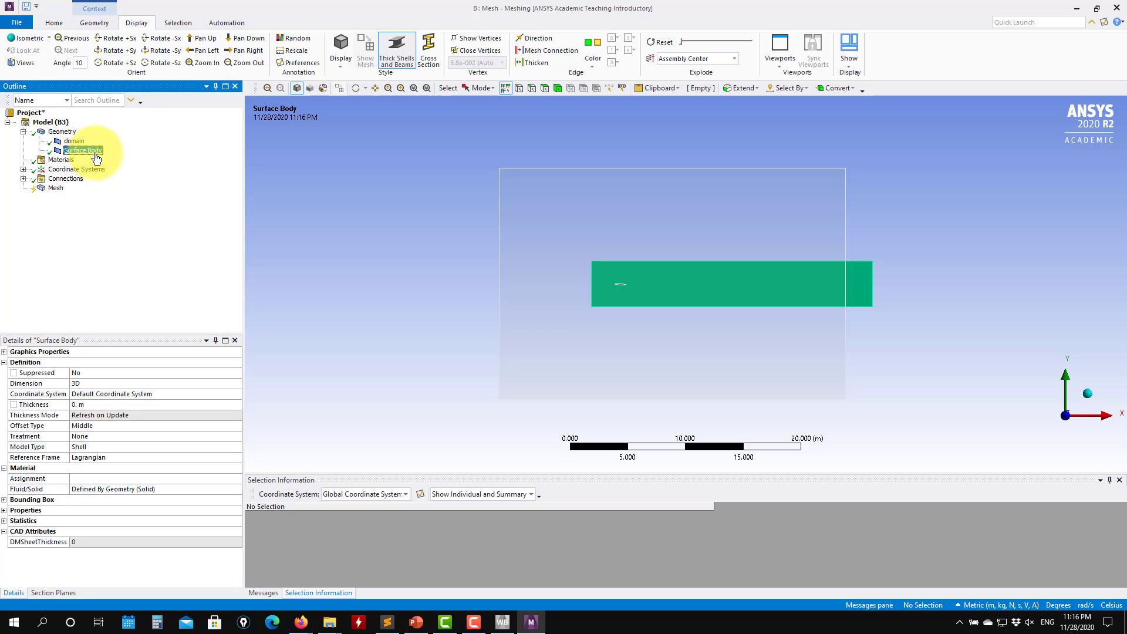
{"action": "left_click", "coordinate": [368, 235]}
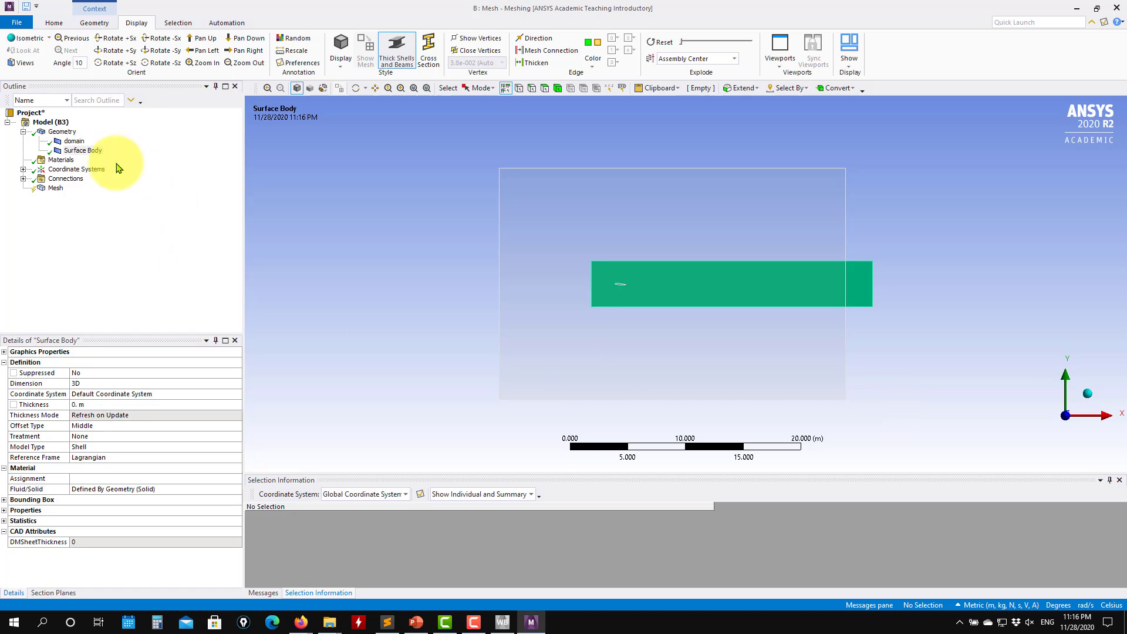
{"action": "left_click", "coordinate": [56, 188]}
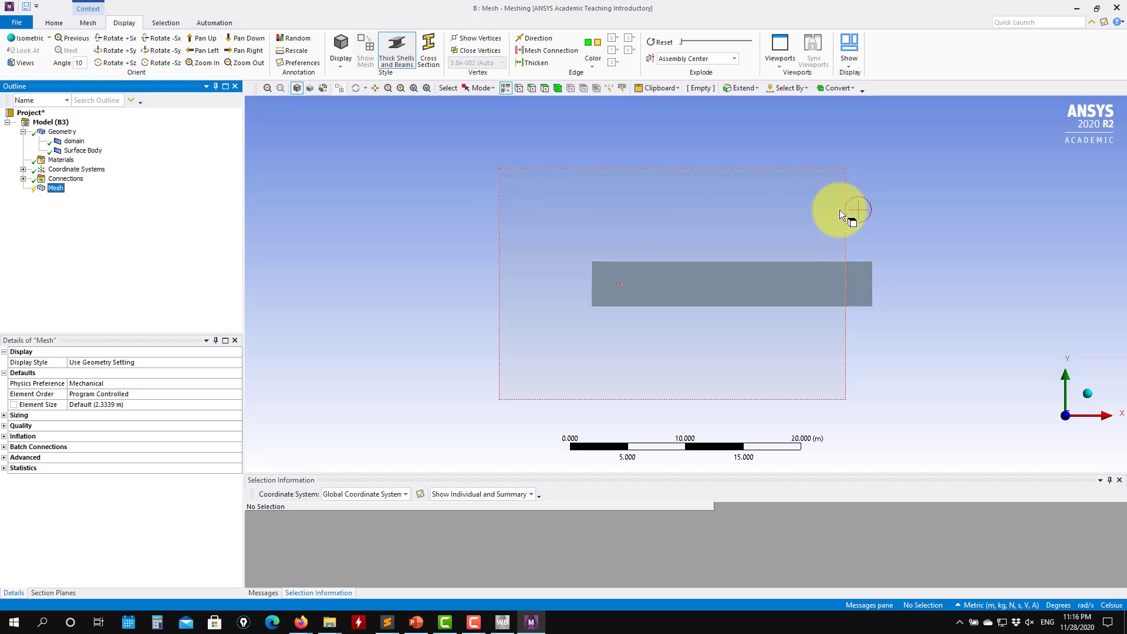
{"action": "left_click", "coordinate": [868, 287]}
{"action": "left_click", "coordinate": [918, 288]}
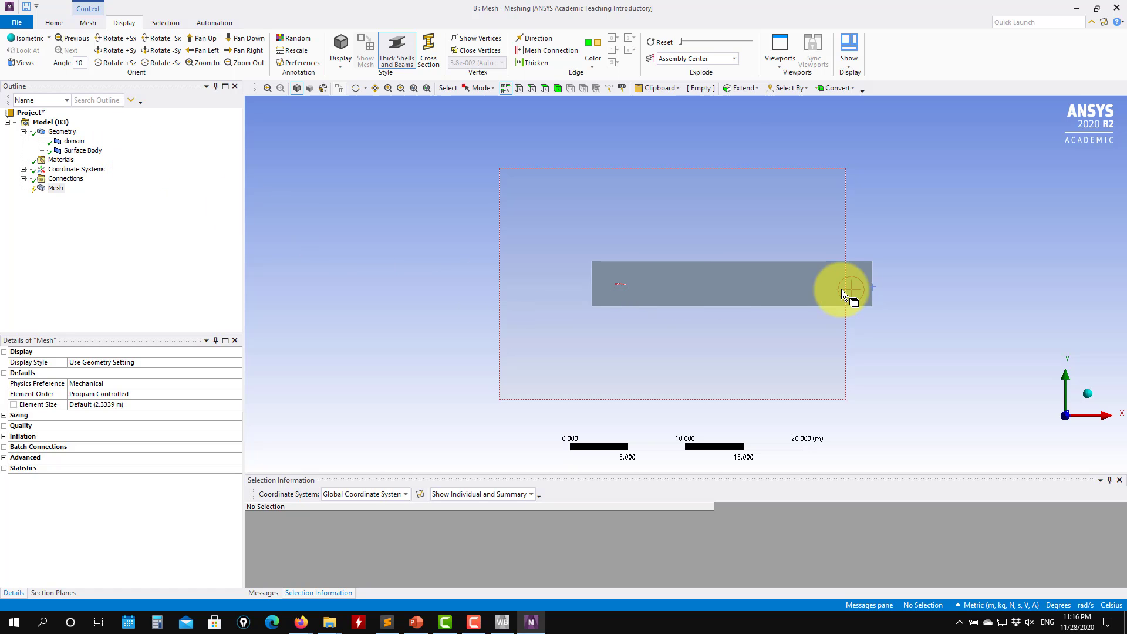
{"action": "left_click", "coordinate": [862, 287]}
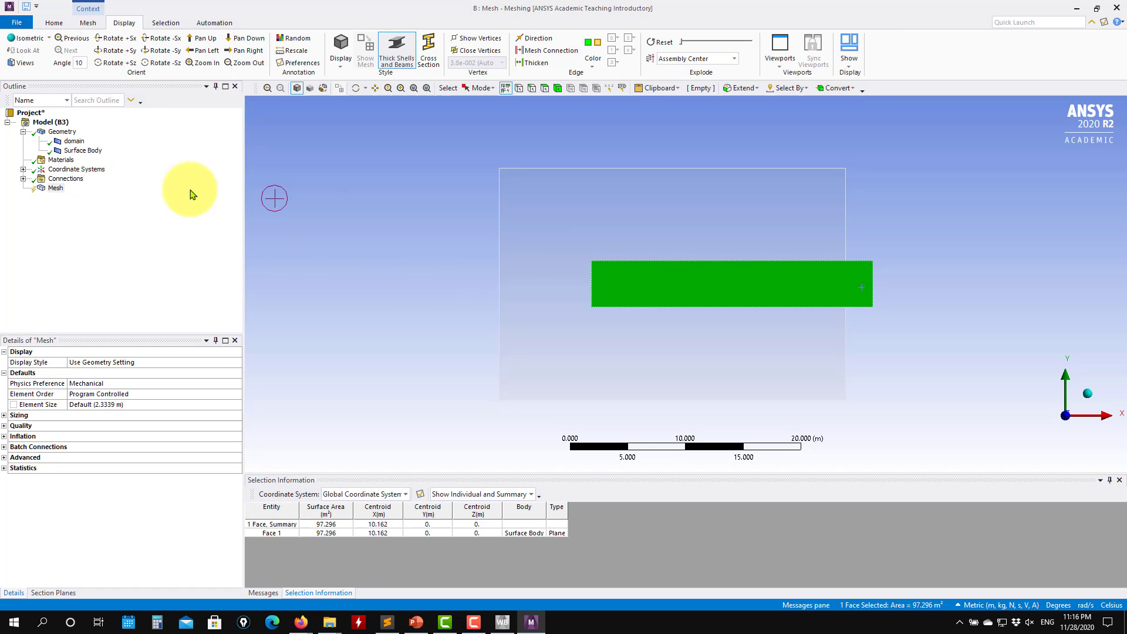
Set the Surface Body's transparency to 0.4.
{"action": "left_click", "coordinate": [77, 150]}
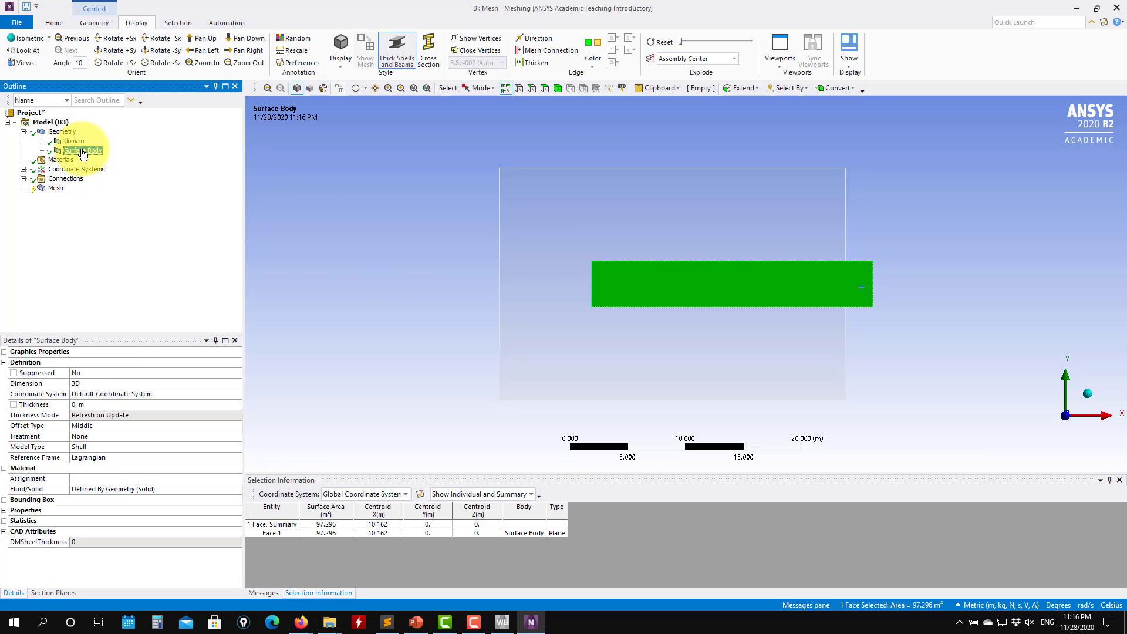
{"action": "left_click", "coordinate": [5, 352]}
{"action": "left_click", "coordinate": [107, 375]}
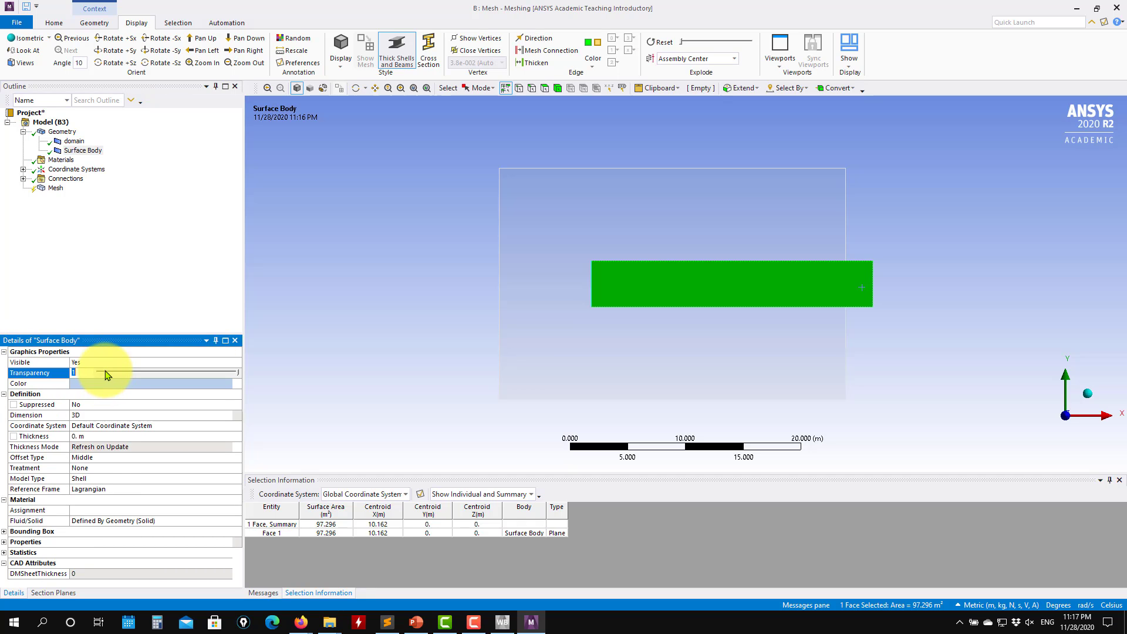
{"action": "left_click_drag", "start_coordinate": [113, 373], "coordinate": [158, 373]}
{"action": "left_click", "coordinate": [335, 342]}
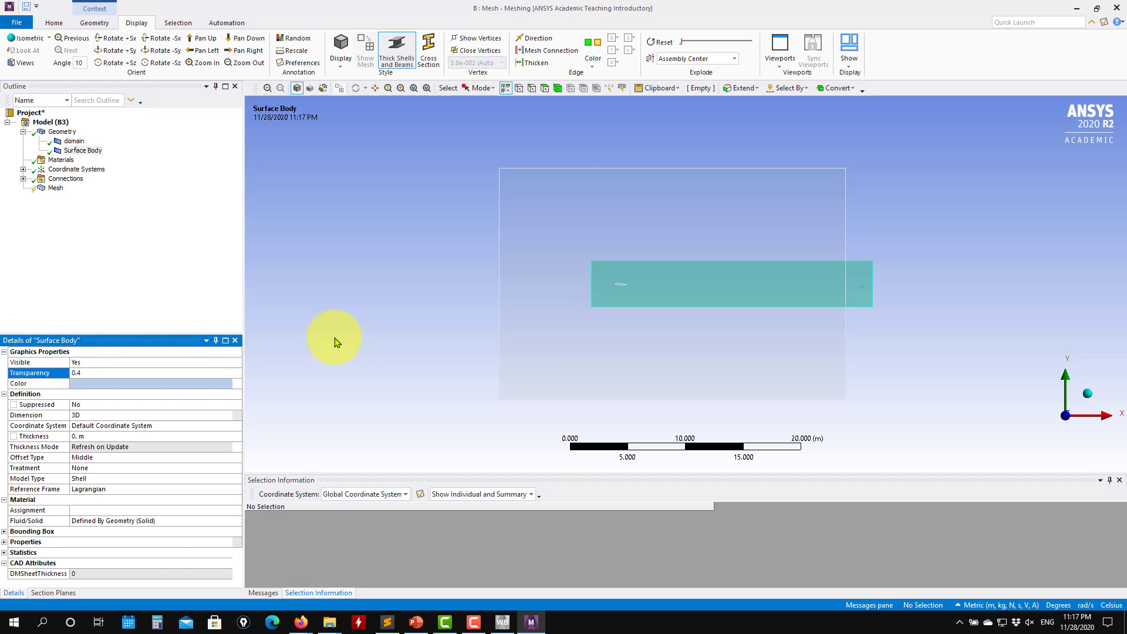
{"action": "left_click", "coordinate": [66, 133]}
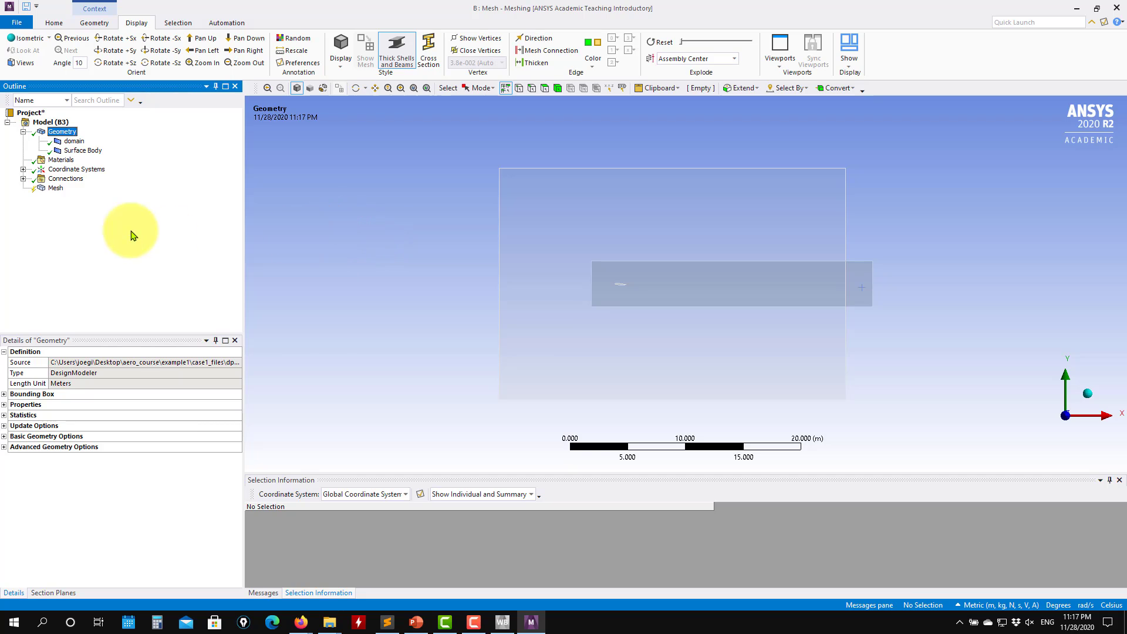
Set the mesh's physics preference to CFD with Fluent as the solver preference.
{"action": "left_click", "coordinate": [54, 188]}
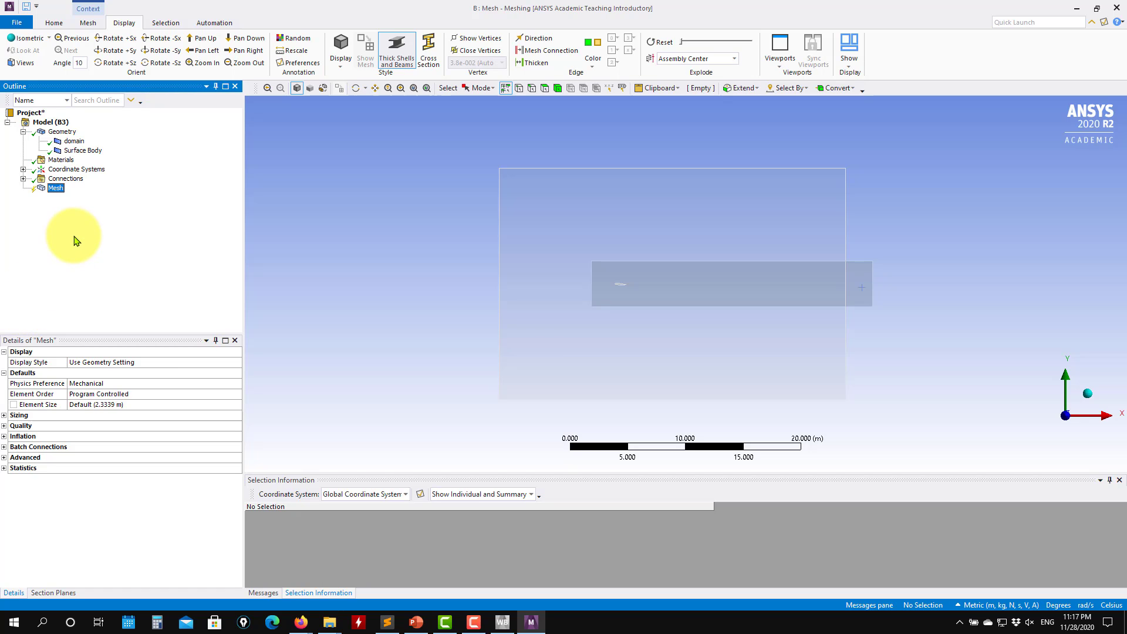
{"action": "left_click", "coordinate": [120, 384]}
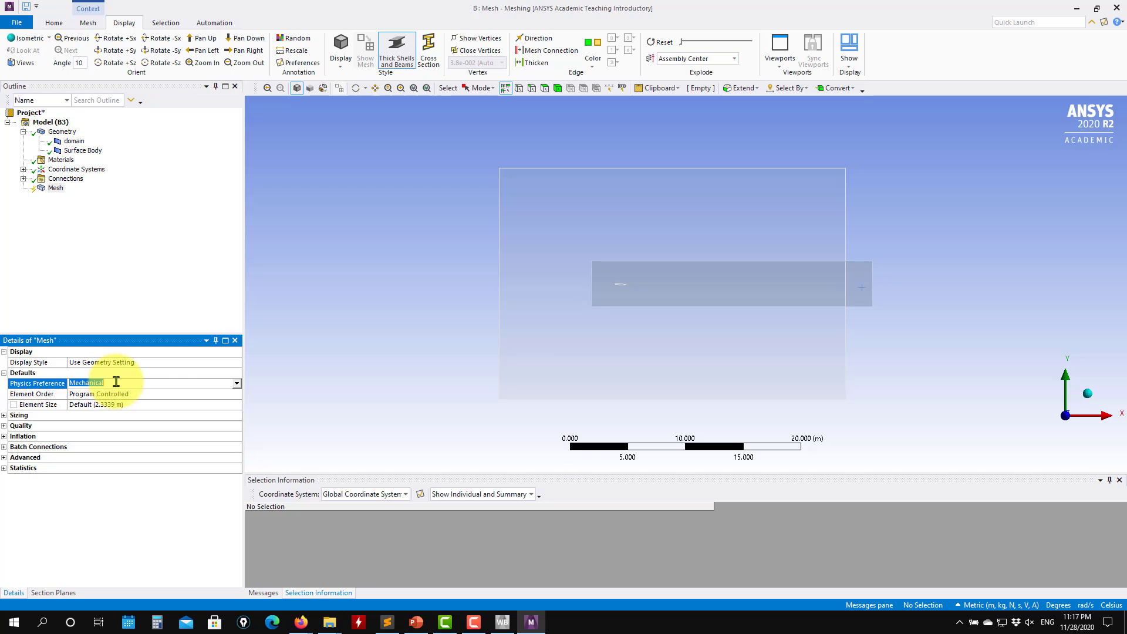
{"action": "left_click", "coordinate": [237, 385]}
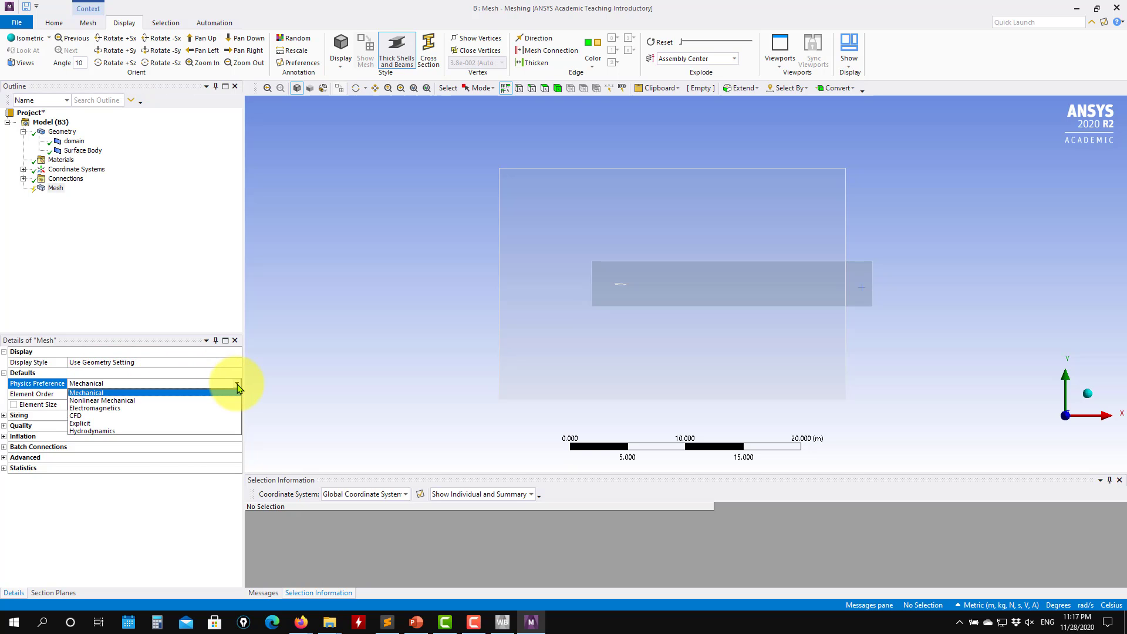
{"action": "left_click", "coordinate": [96, 417]}
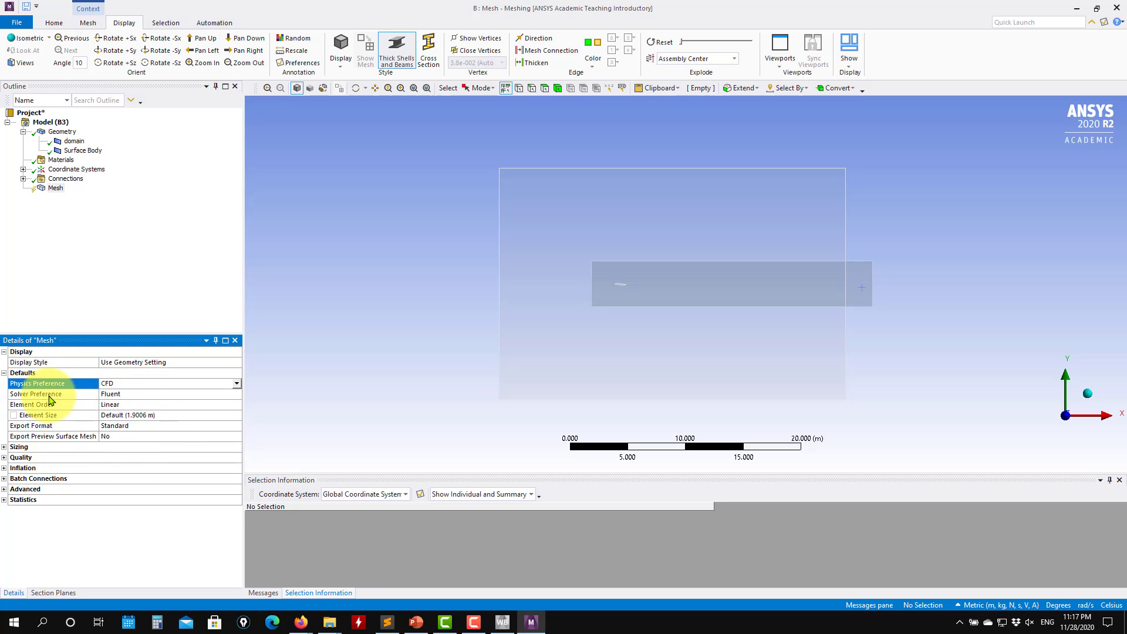
{"action": "left_click", "coordinate": [231, 396]}
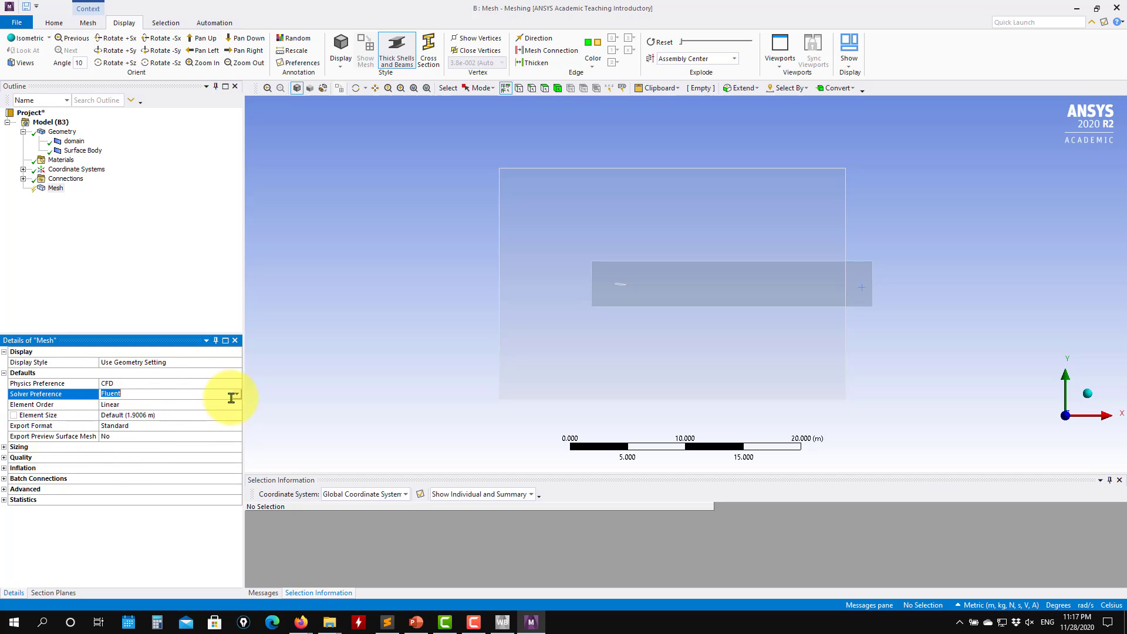
{"action": "left_click", "coordinate": [237, 395]}
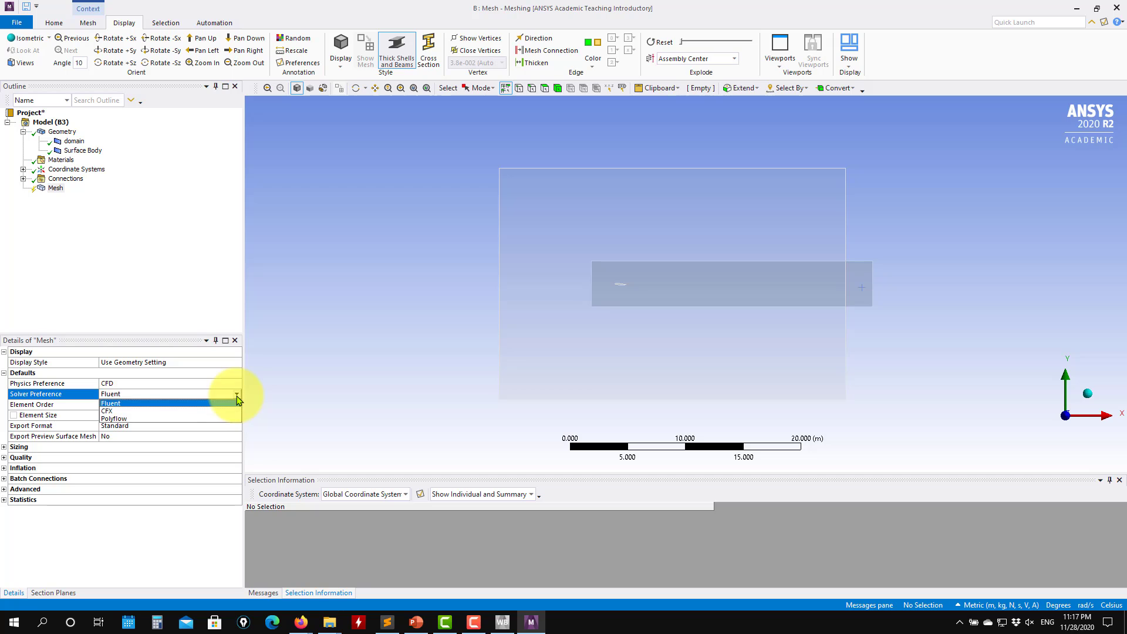
{"action": "left_click", "coordinate": [131, 404]}
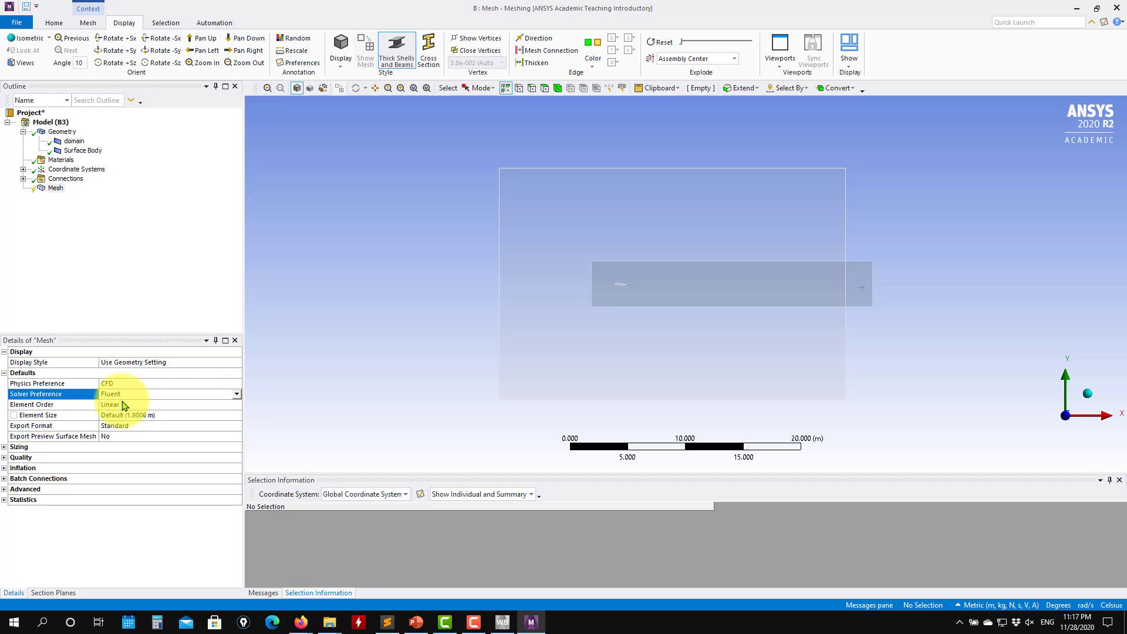
Set the mesh's global element size to 1.0 m.
{"action": "left_click", "coordinate": [156, 416]}
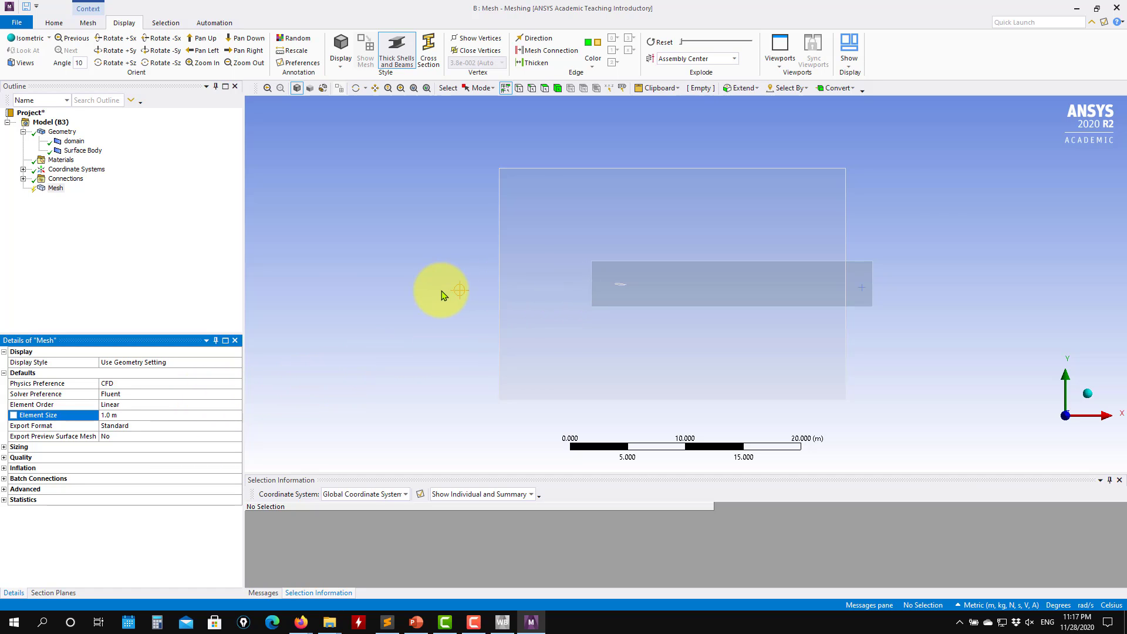
{"action": "scroll", "coordinate": [443, 292], "scroll_direction": "up", "scroll_amount": 2}
{"action": "scroll", "coordinate": [443, 292], "scroll_direction": "up", "scroll_amount": 2}
{"action": "scroll", "coordinate": [325, 301], "scroll_direction": "up", "scroll_amount": 1}
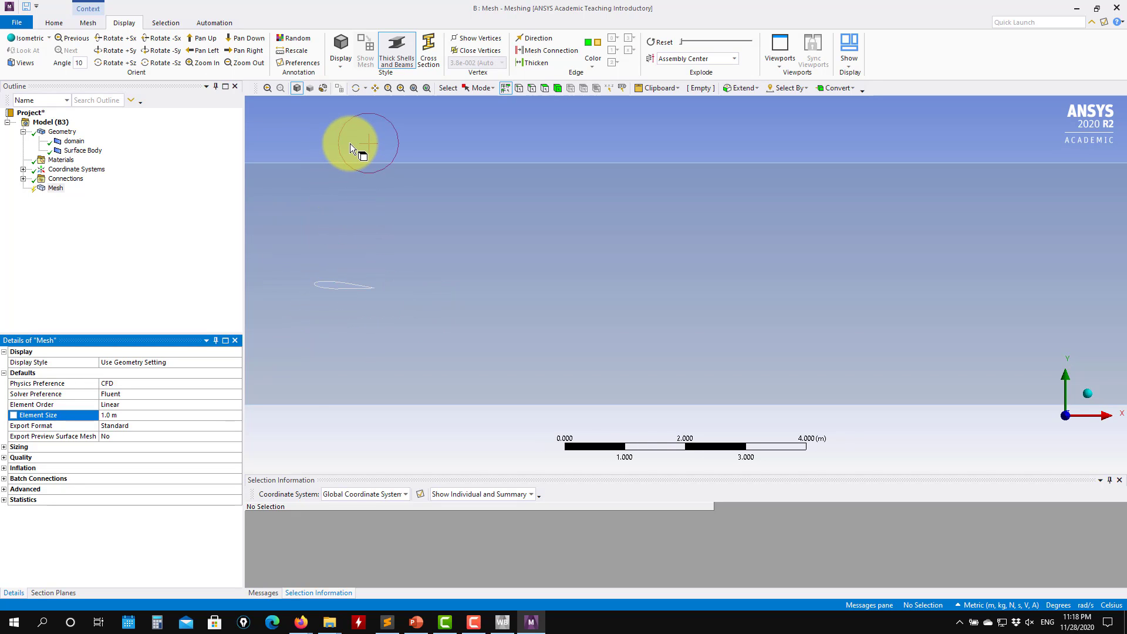
Set the global mesh Element Size to 0.5 m.
{"action": "left_click", "coordinate": [159, 420]}
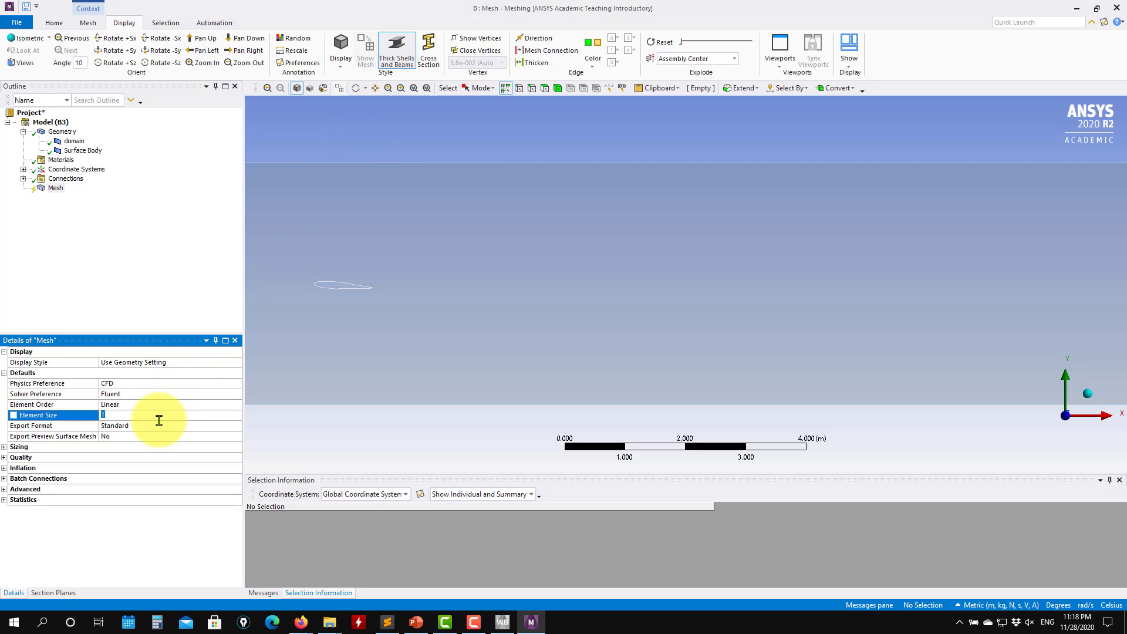
{"action": "type", "text": "0.5"}
{"action": "left_click", "coordinate": [281, 369]}
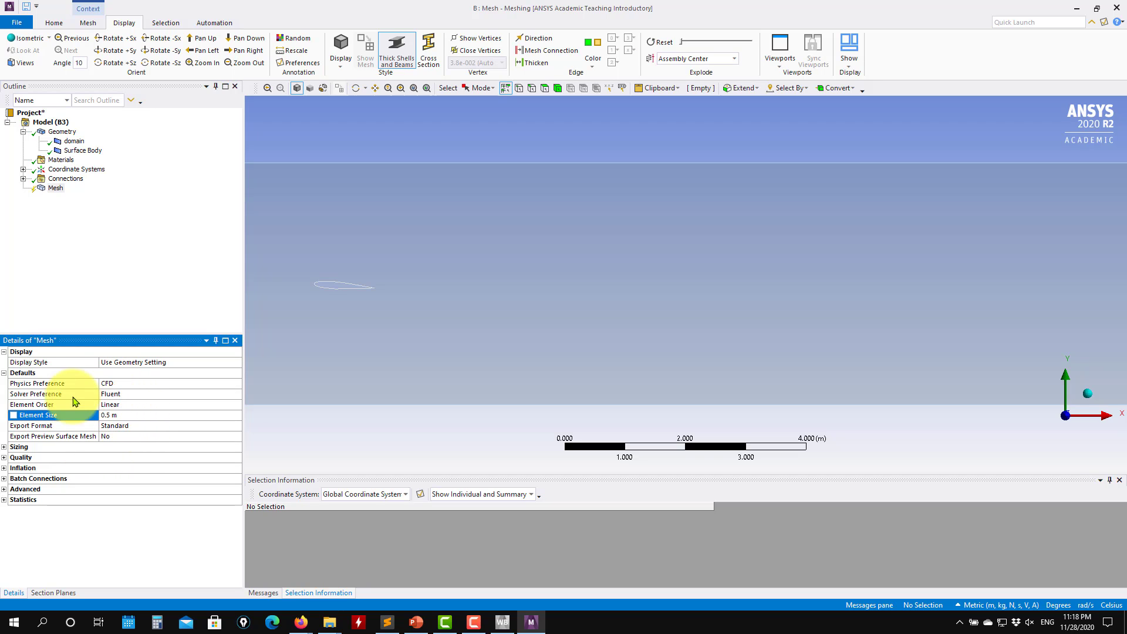
Expand the mesh's Sizing settings and examine the airfoil and its leading edge up close against the length scale.
{"action": "left_click", "coordinate": [4, 446]}
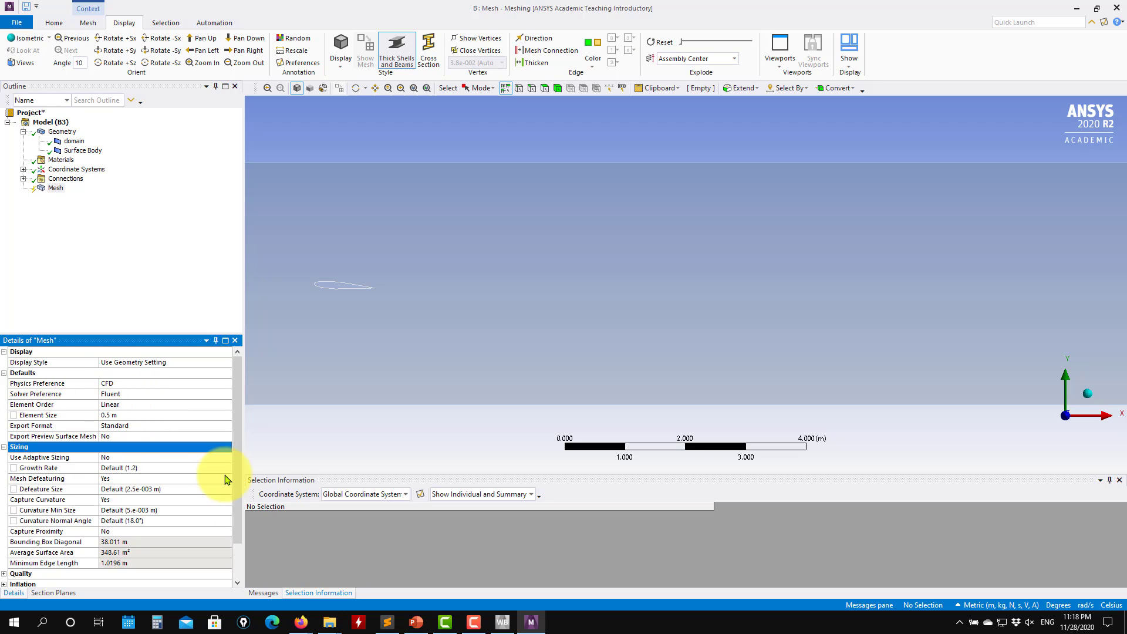
{"action": "scroll", "coordinate": [235, 487], "scroll_direction": "down", "scroll_amount": 2}
{"action": "middle_click_drag", "start_coordinate": [375, 345], "coordinate": [622, 356], "text": "ctrl"}
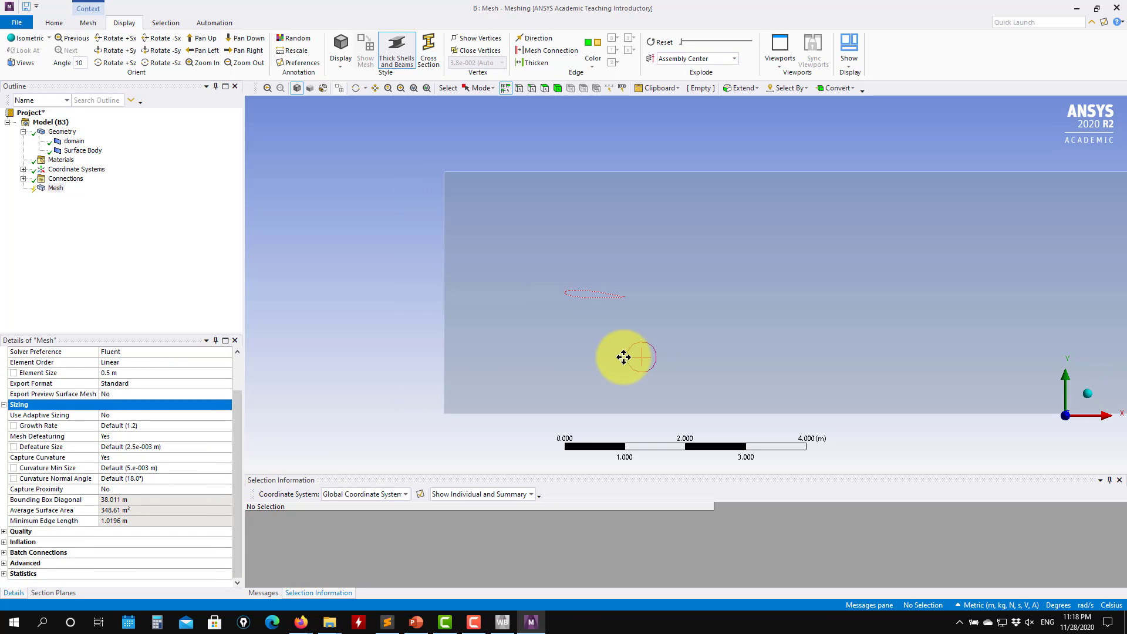
{"action": "scroll", "coordinate": [579, 353], "scroll_direction": "up", "scroll_amount": 3}
{"action": "middle_click_drag", "start_coordinate": [382, 363], "coordinate": [556, 323], "text": "ctrl"}
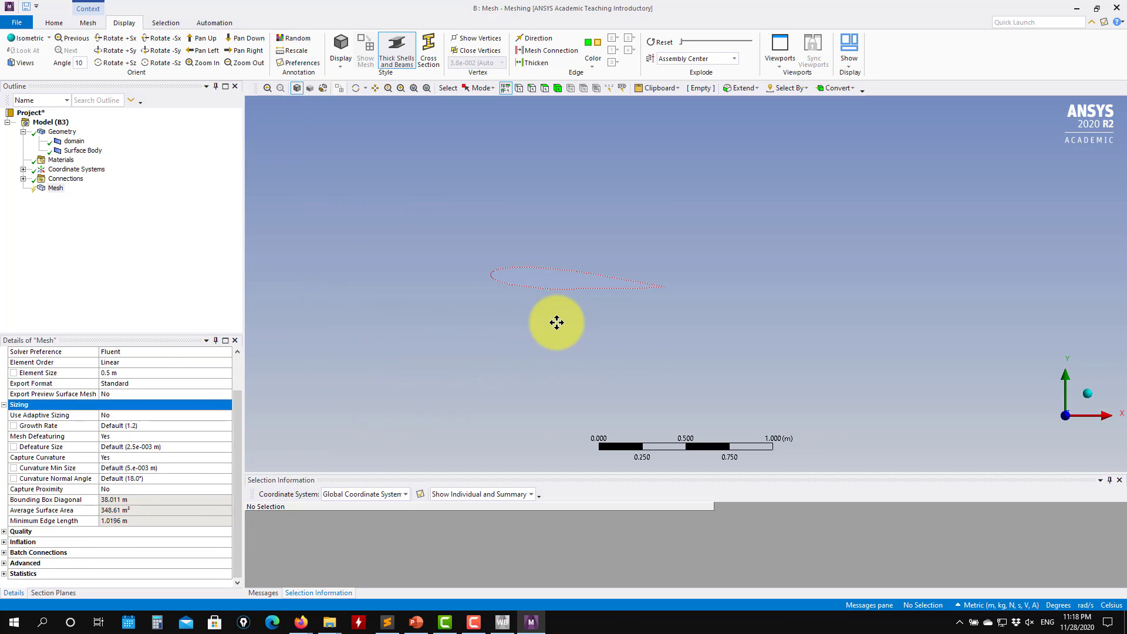
{"action": "scroll", "coordinate": [519, 305], "scroll_direction": "up", "scroll_amount": 1}
{"action": "middle_click_drag", "start_coordinate": [468, 357], "coordinate": [625, 350], "text": "ctrl"}
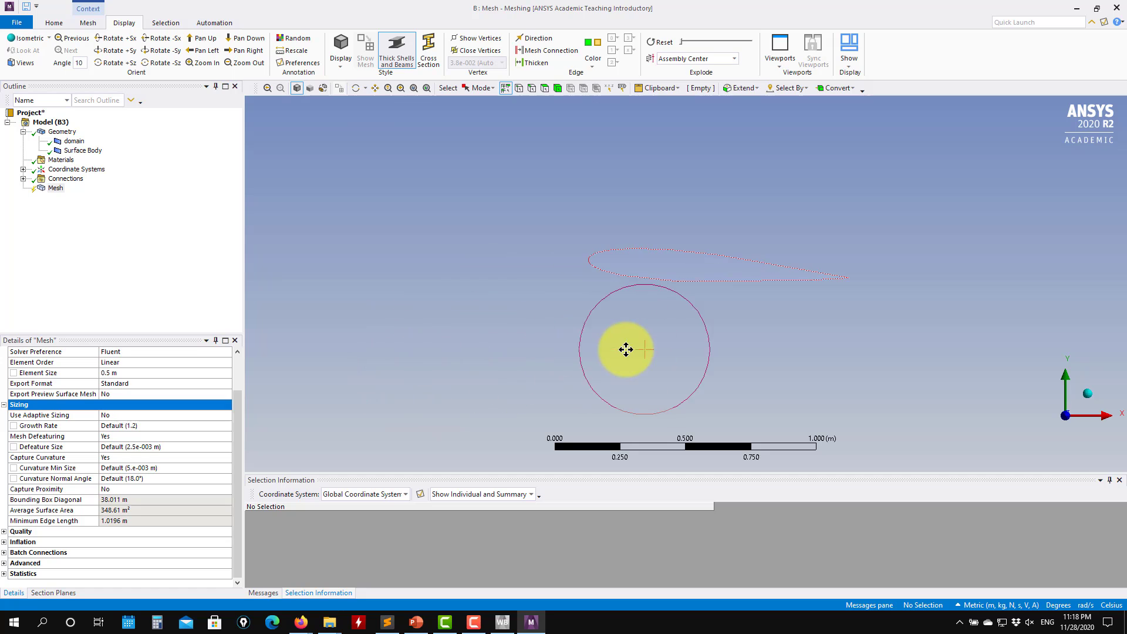
{"action": "scroll", "coordinate": [581, 302], "scroll_direction": "up", "scroll_amount": 2}
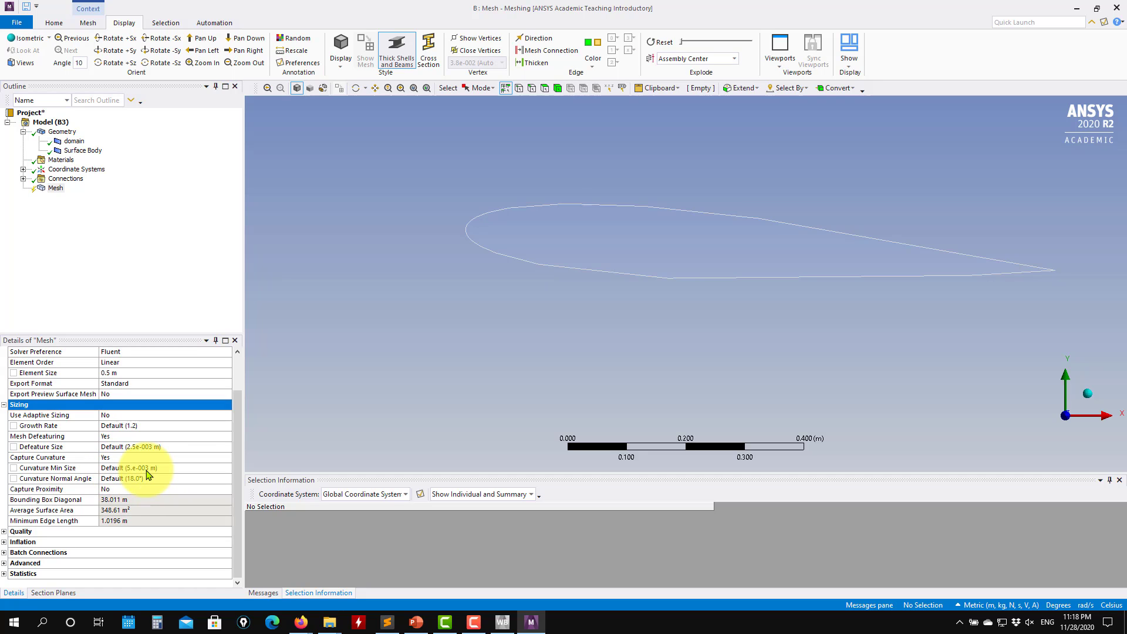
{"action": "scroll", "coordinate": [349, 297], "scroll_direction": "up", "scroll_amount": 2}
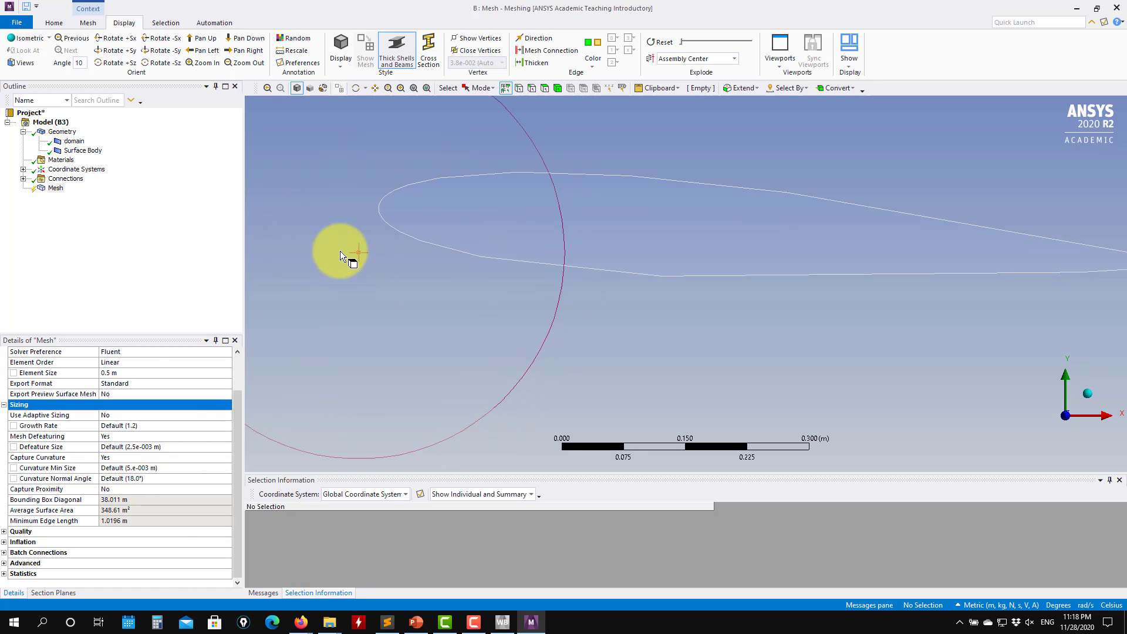
{"action": "scroll", "coordinate": [340, 251], "scroll_direction": "up", "scroll_amount": 5}
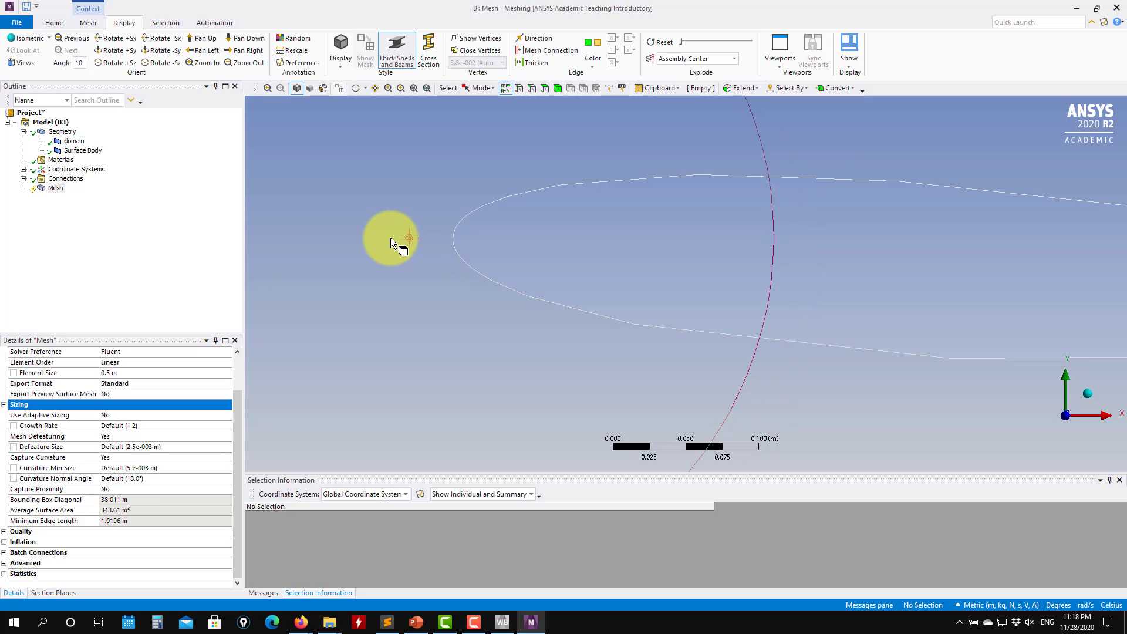
{"action": "scroll", "coordinate": [390, 238], "scroll_direction": "up", "scroll_amount": 1}
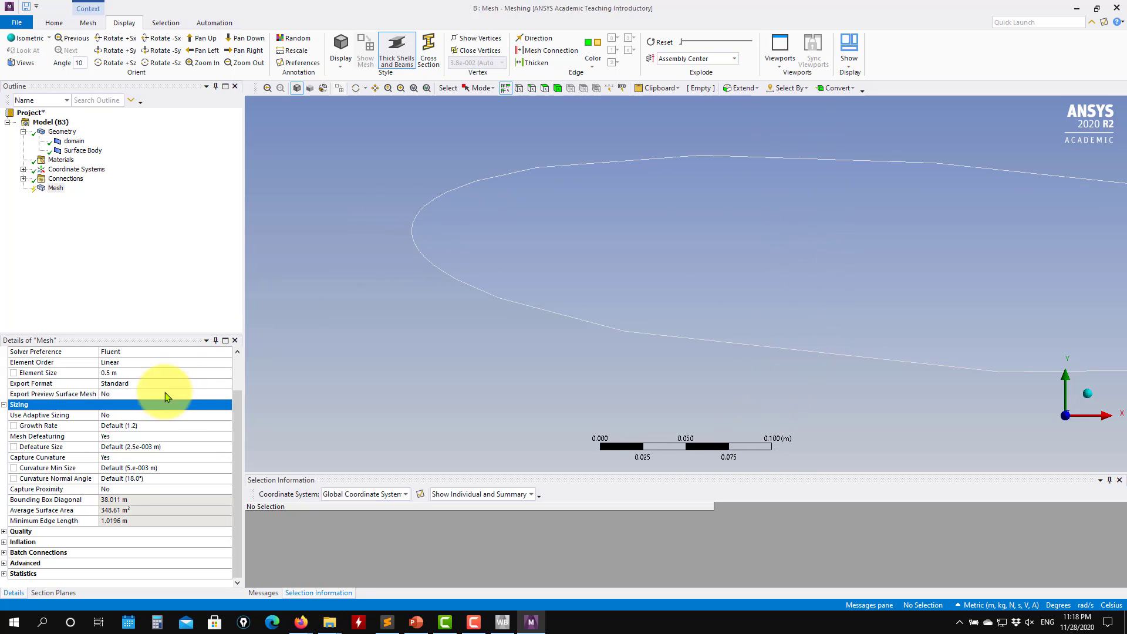
Try Curvature Min Size values of 0.1 m and 0.01 m in the mesh sizing settings.
{"action": "left_click", "coordinate": [164, 468]}
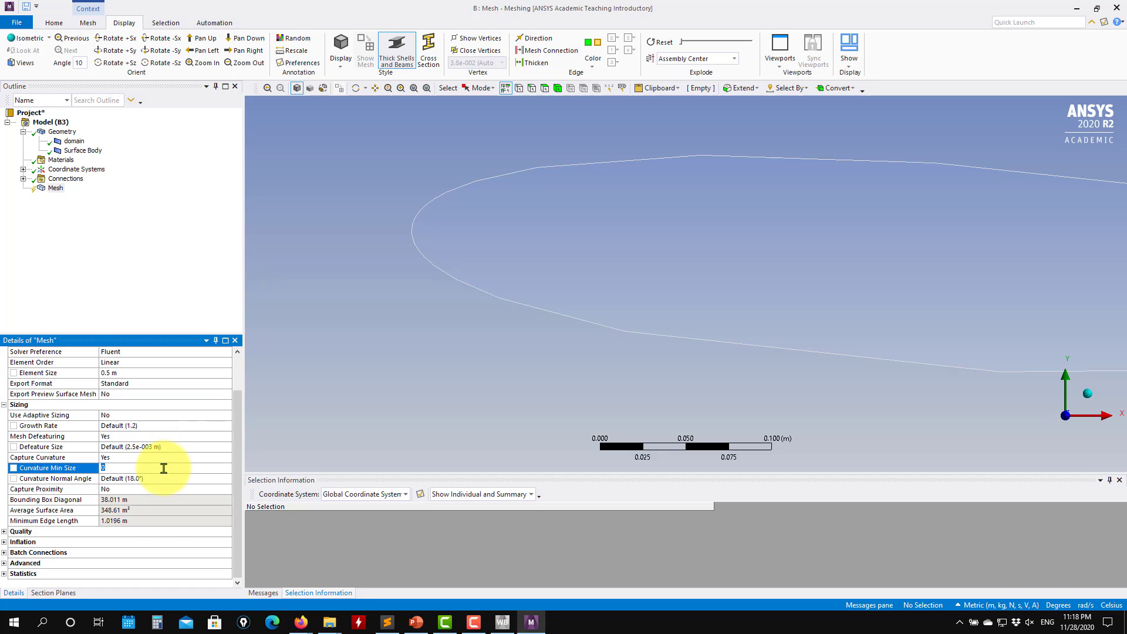
{"action": "type", "text": "0.1"}
{"action": "key", "text": "Return"}
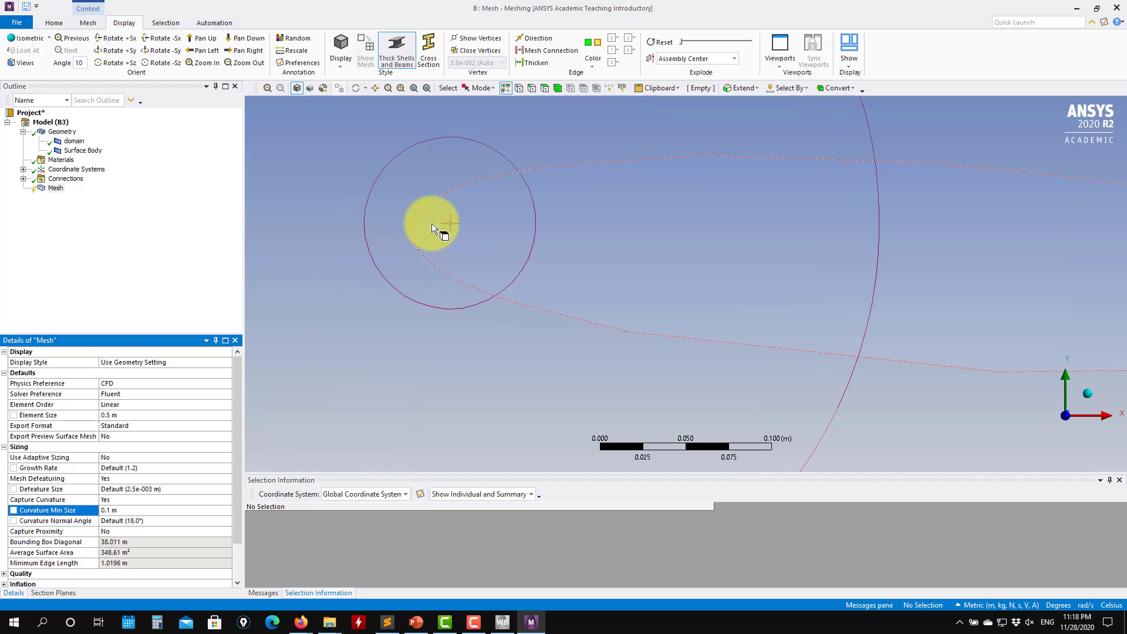
{"action": "left_click", "coordinate": [168, 489]}
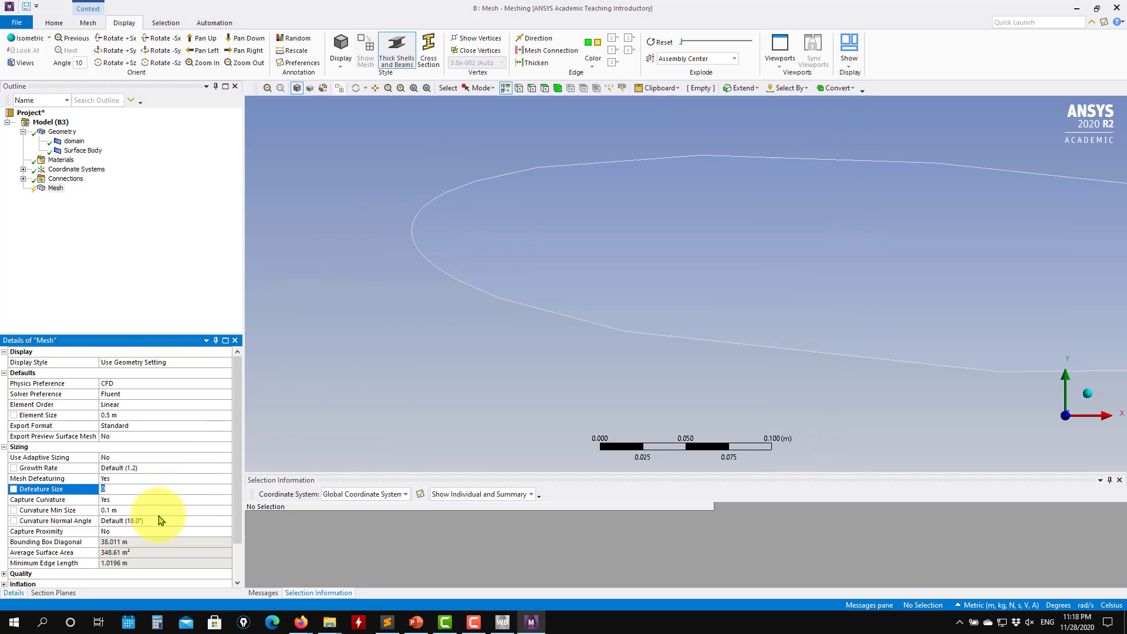
{"action": "left_click", "coordinate": [168, 510]}
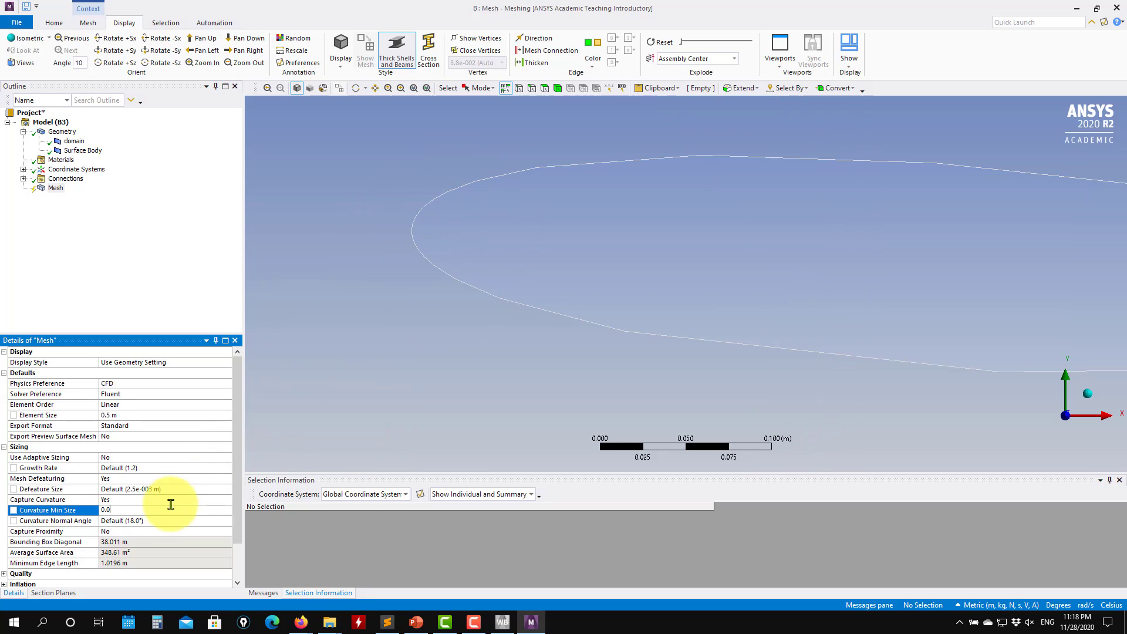
{"action": "type", "text": "0.01"}
{"action": "key", "text": "Return"}
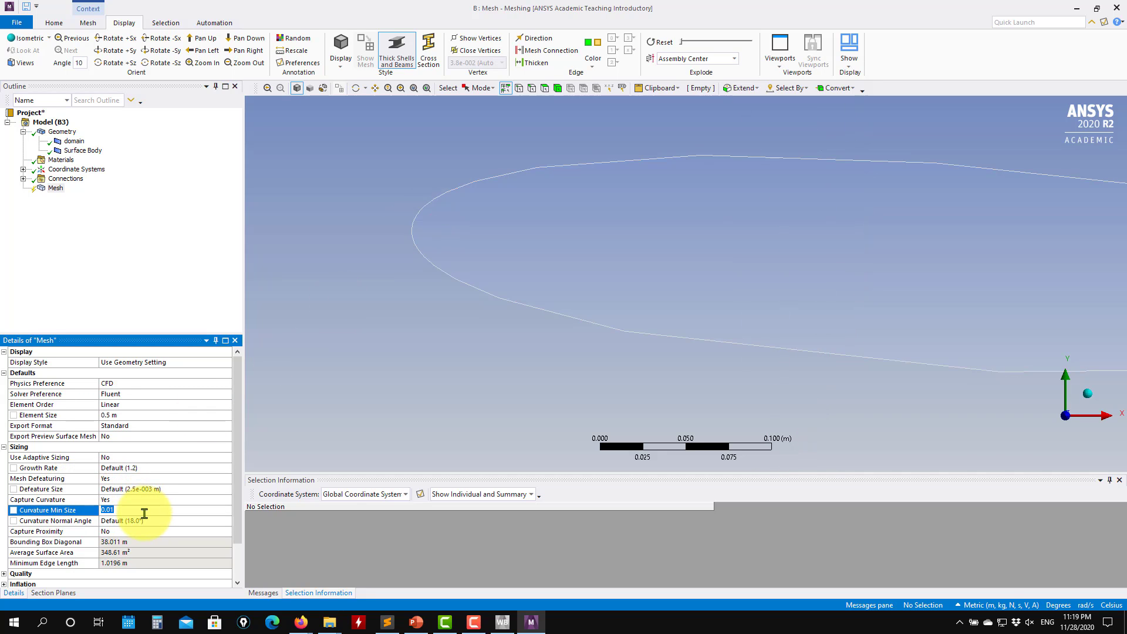
Set both the Curvature Min Size and the Defeature Size of the mesh to 0.001 m.
{"action": "type", "text": "01"}
{"action": "key", "text": "Return"}
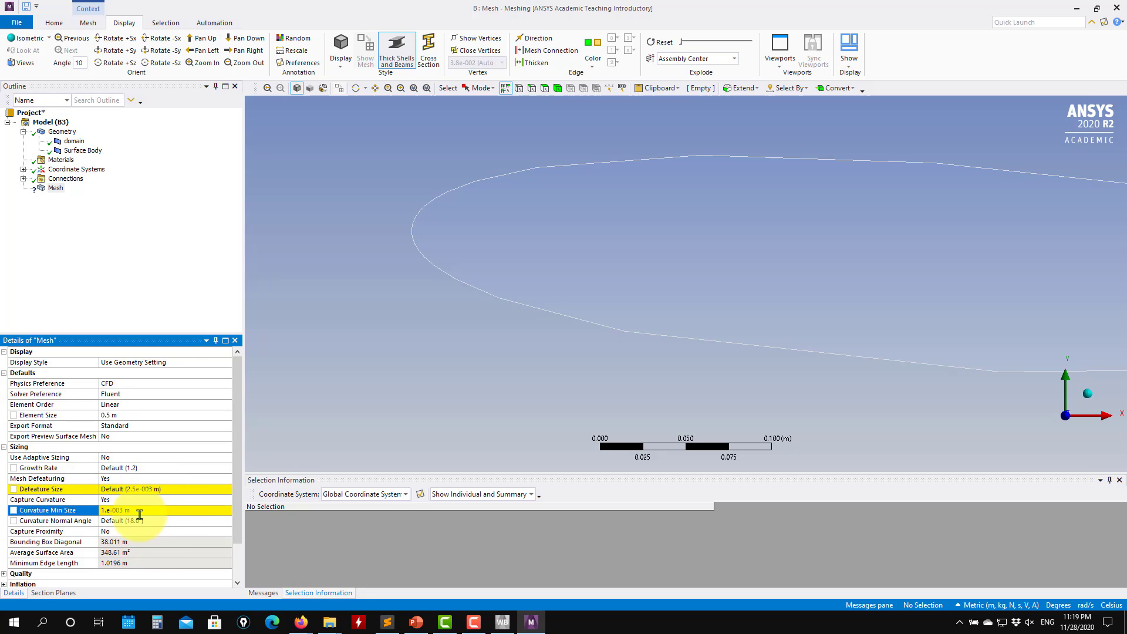
{"action": "left_click", "coordinate": [166, 489]}
{"action": "type", "text": "0.00"}
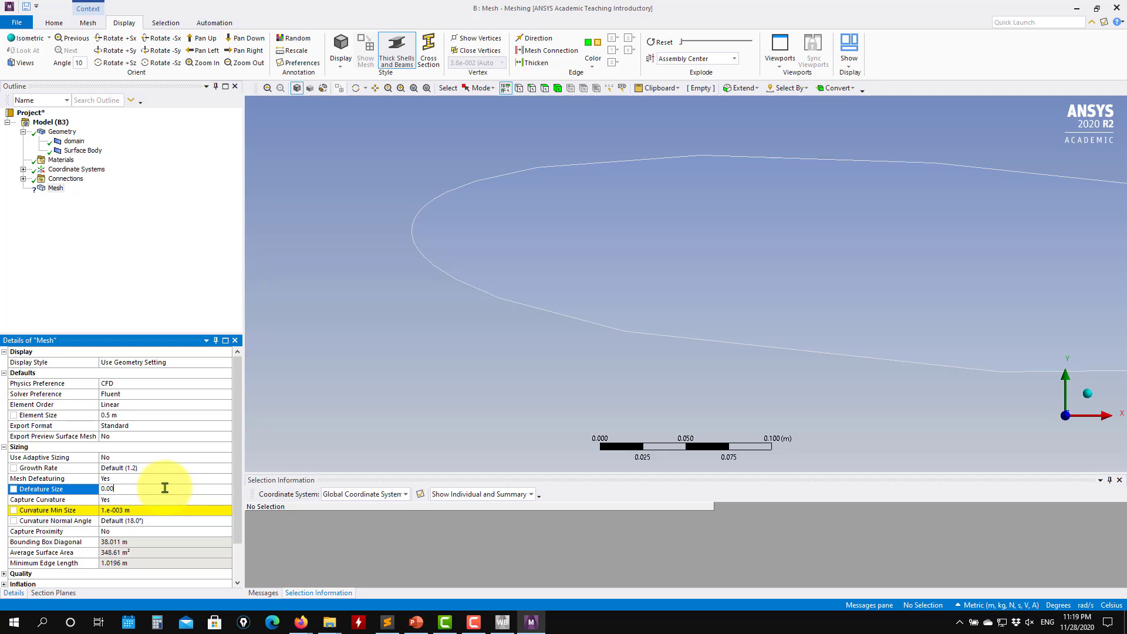
{"action": "type", "text": "1"}
{"action": "key", "text": "Return"}
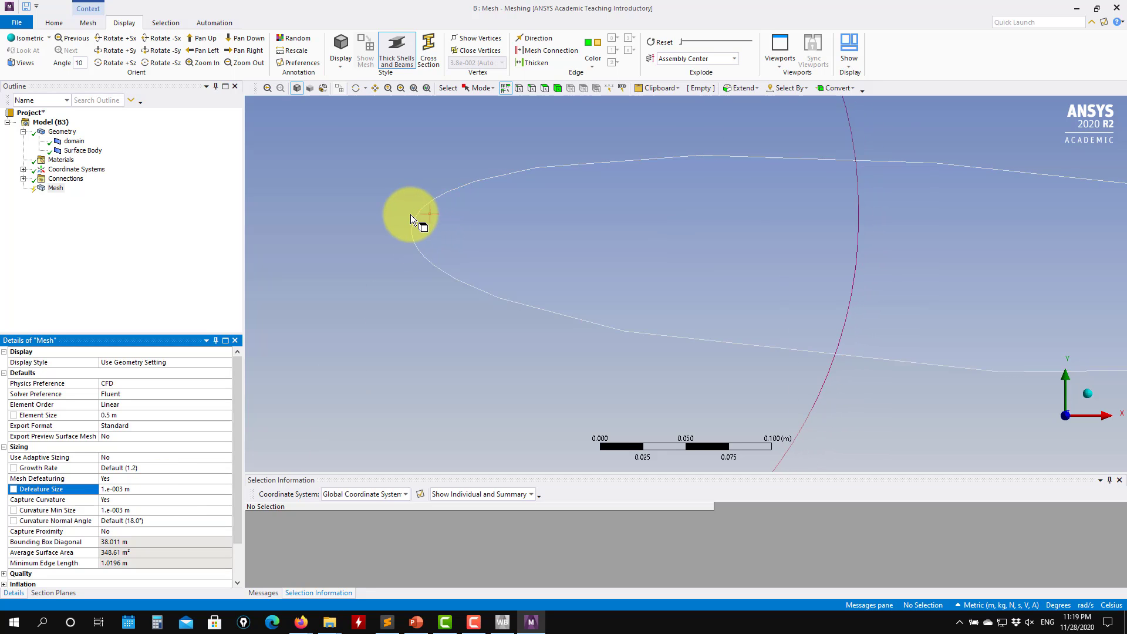
Inspect the airfoil's leading edge and set the Curvature Min Size to 0.005 m.
{"action": "scroll", "coordinate": [410, 214], "scroll_direction": "up", "scroll_amount": 2}
{"action": "middle_click_drag", "start_coordinate": [378, 210], "coordinate": [615, 238], "text": "ctrl"}
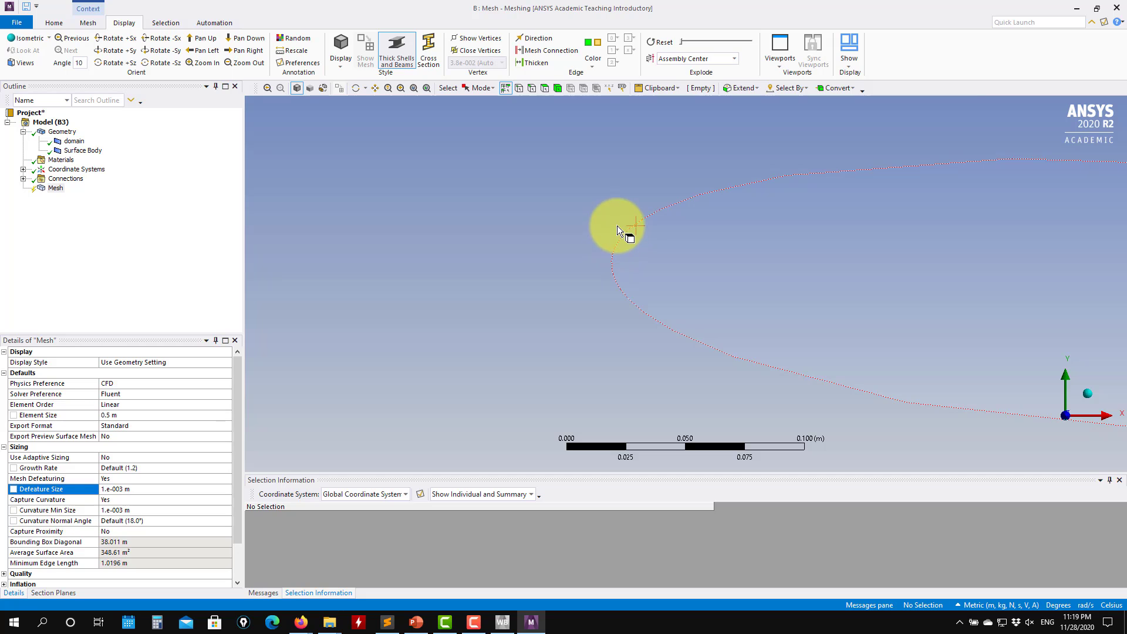
{"action": "left_click", "coordinate": [146, 511]}
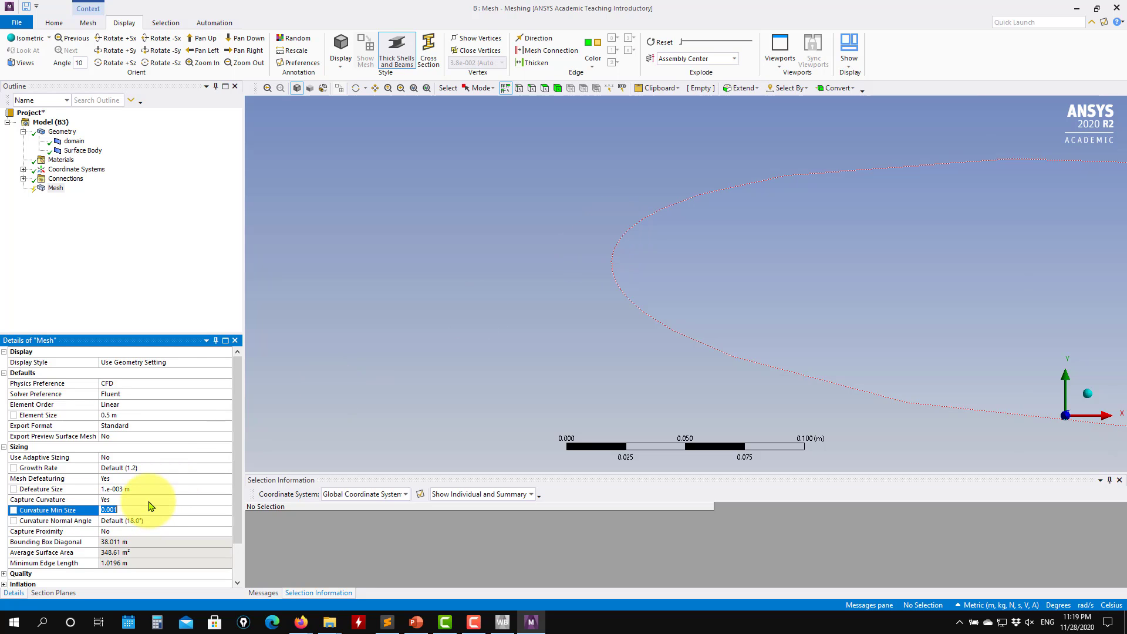
{"action": "type", "text": "0.005"}
{"action": "key", "text": "Return"}
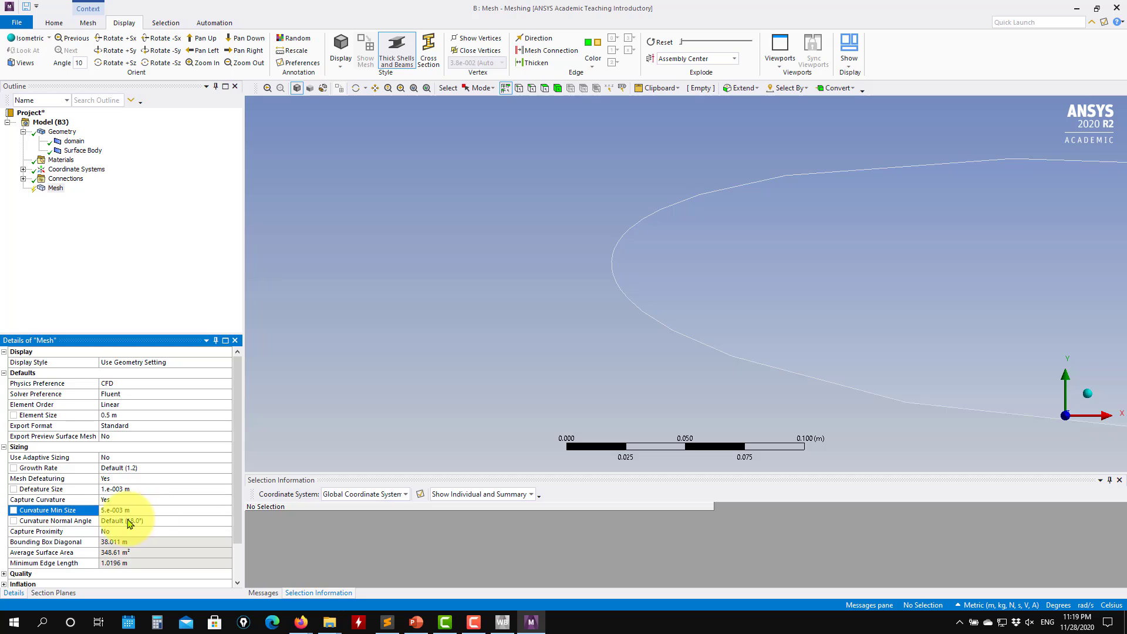
Set the mesh's Curvature Normal Angle to 12°.
{"action": "left_click", "coordinate": [151, 523]}
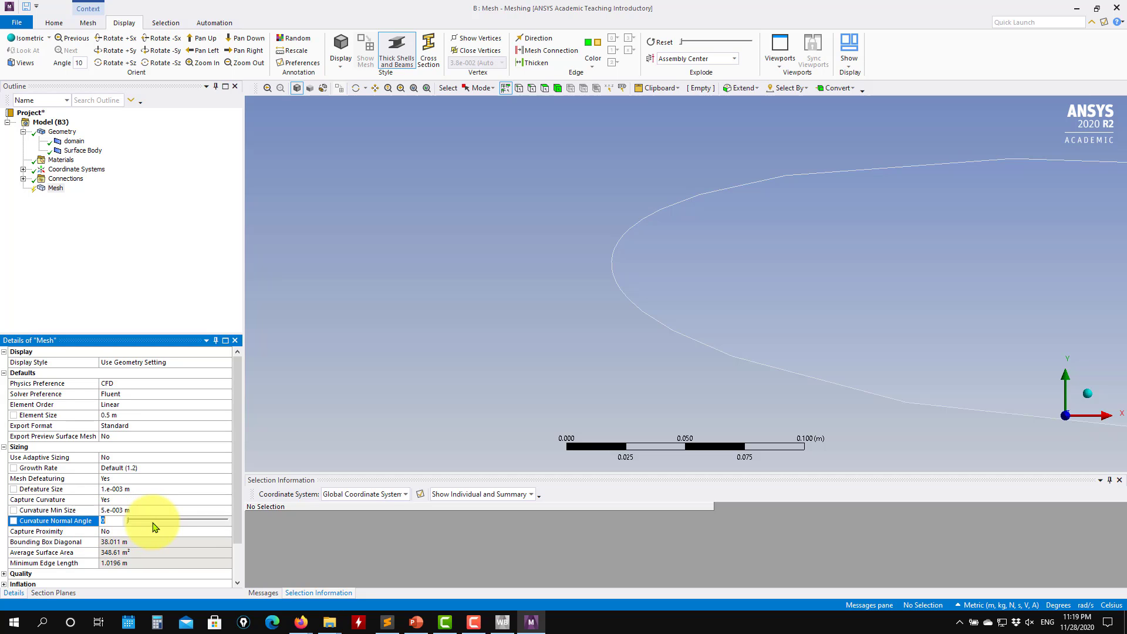
{"action": "type", "text": "12"}
{"action": "key", "text": "Return"}
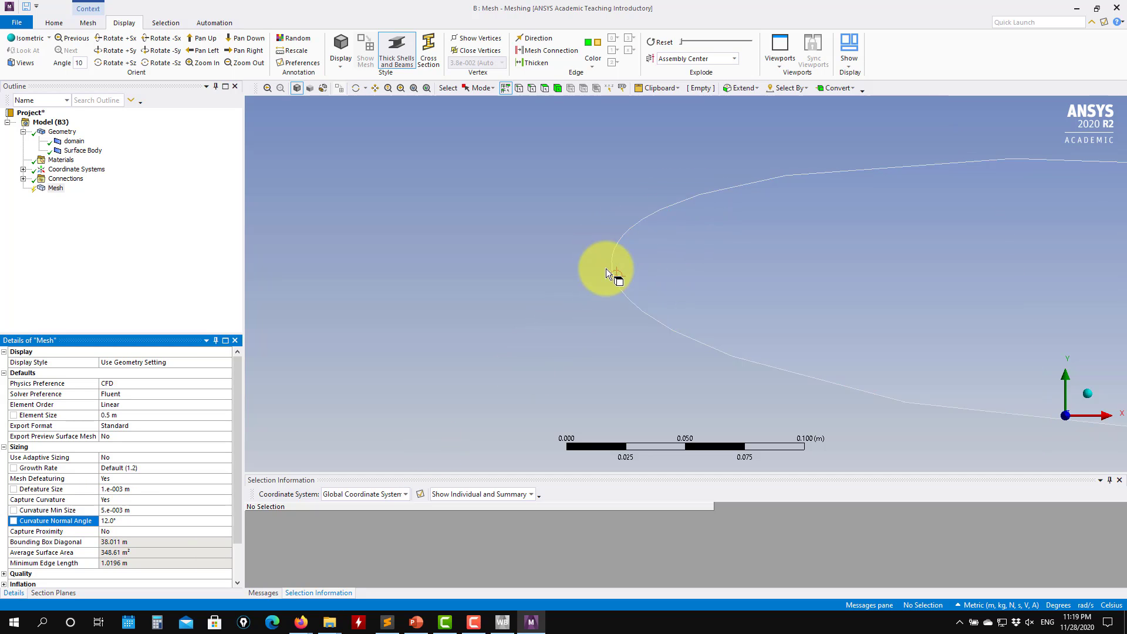
Examine the curvature of the airfoil's leading edge, the whole profile, and its position within the surface body and outer domain.
{"action": "scroll", "coordinate": [724, 297], "scroll_direction": "up", "scroll_amount": 4}
{"action": "scroll", "coordinate": [674, 279], "scroll_direction": "down", "scroll_amount": 3}
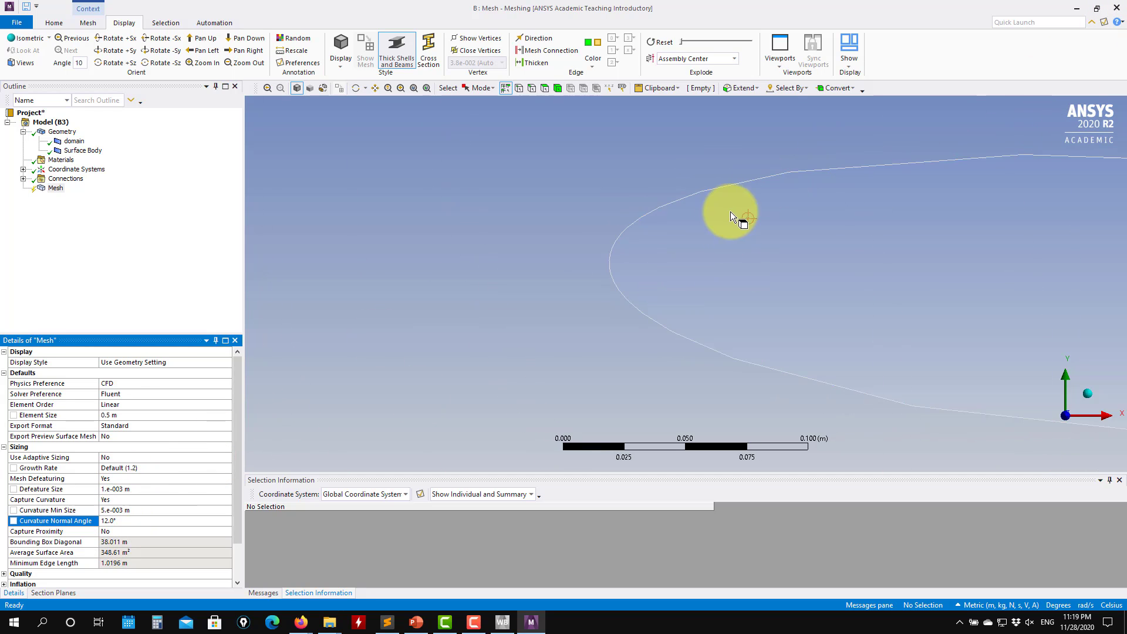
{"action": "scroll", "coordinate": [718, 235], "scroll_direction": "up", "scroll_amount": 3}
{"action": "scroll", "coordinate": [719, 235], "scroll_direction": "down", "scroll_amount": 5}
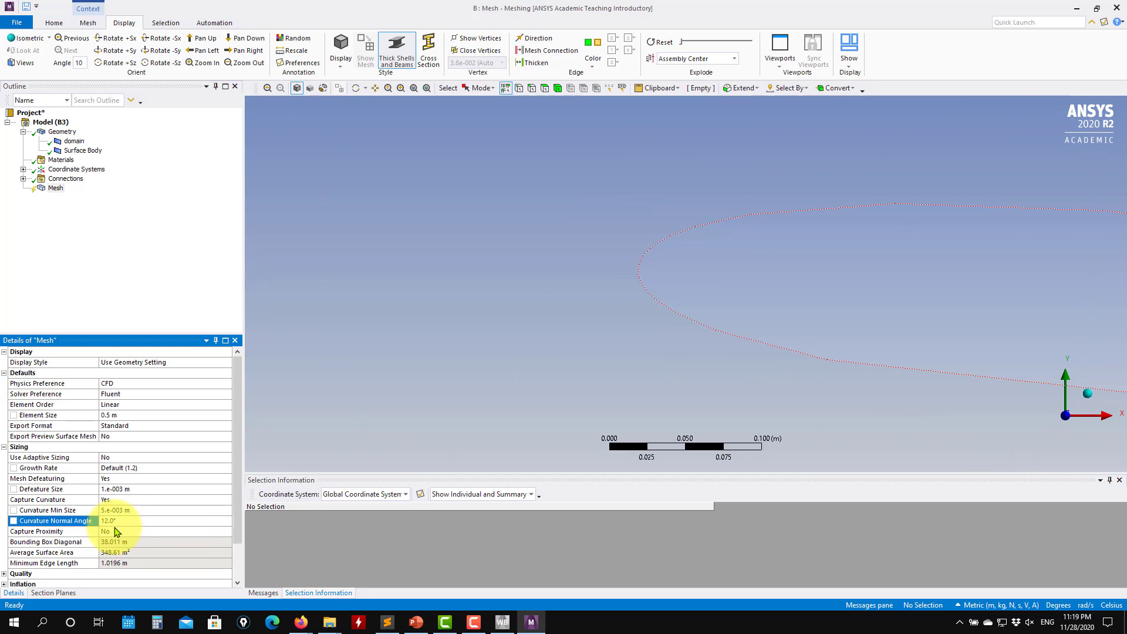
{"action": "scroll", "coordinate": [717, 288], "scroll_direction": "down", "scroll_amount": 8}
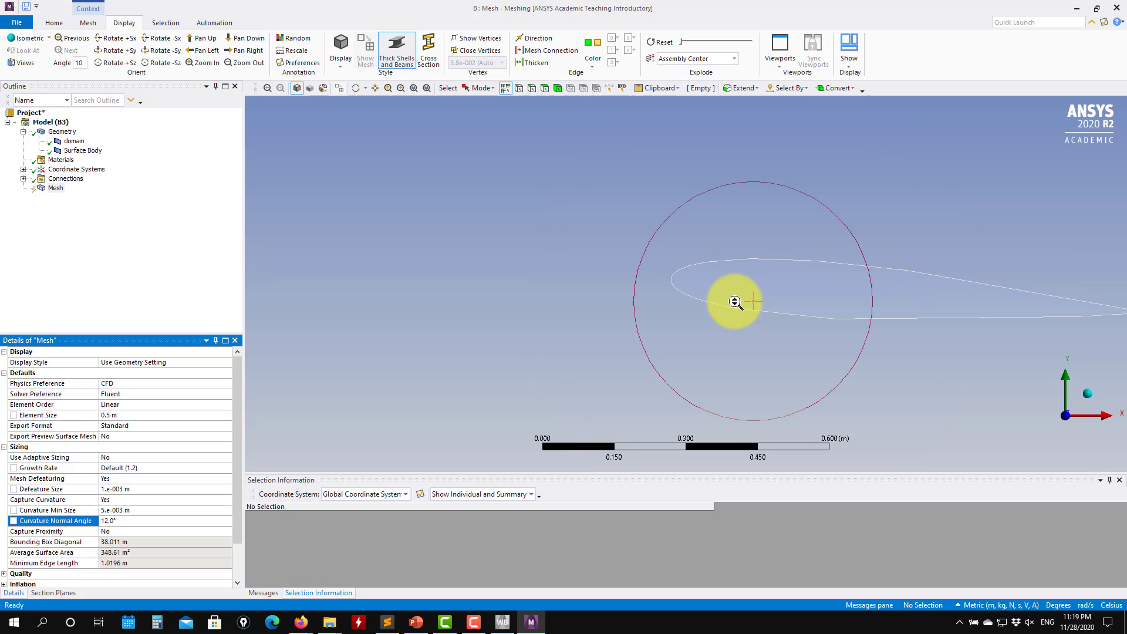
{"action": "scroll", "coordinate": [735, 302], "scroll_direction": "down", "scroll_amount": 10}
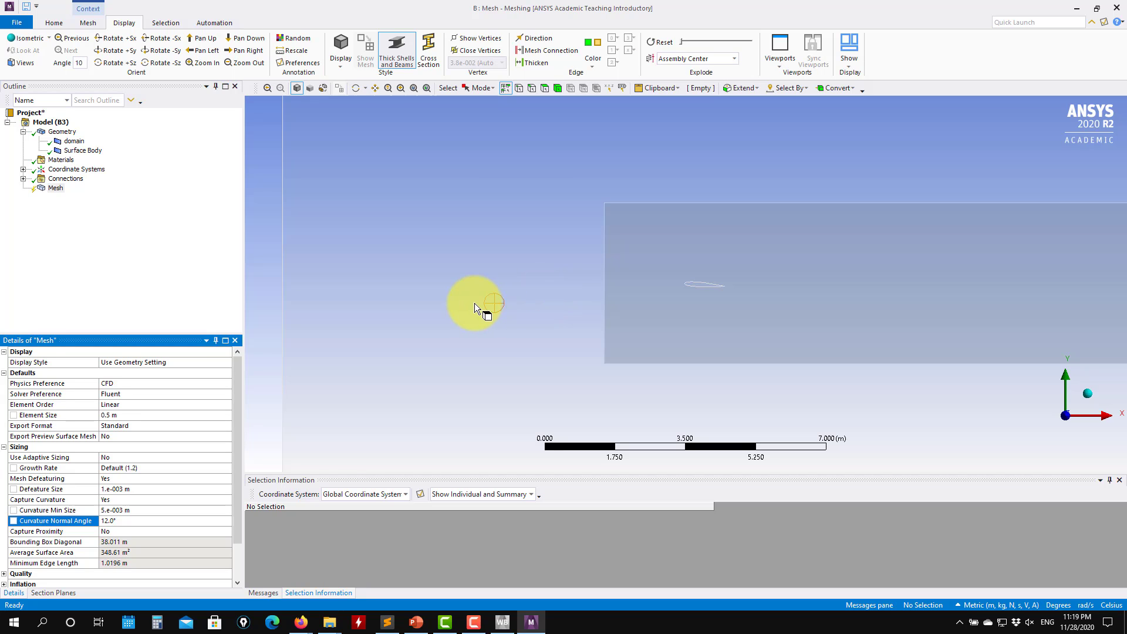
{"action": "scroll", "coordinate": [474, 303], "scroll_direction": "up", "scroll_amount": 2}
{"action": "scroll", "coordinate": [464, 299], "scroll_direction": "down", "scroll_amount": 5}
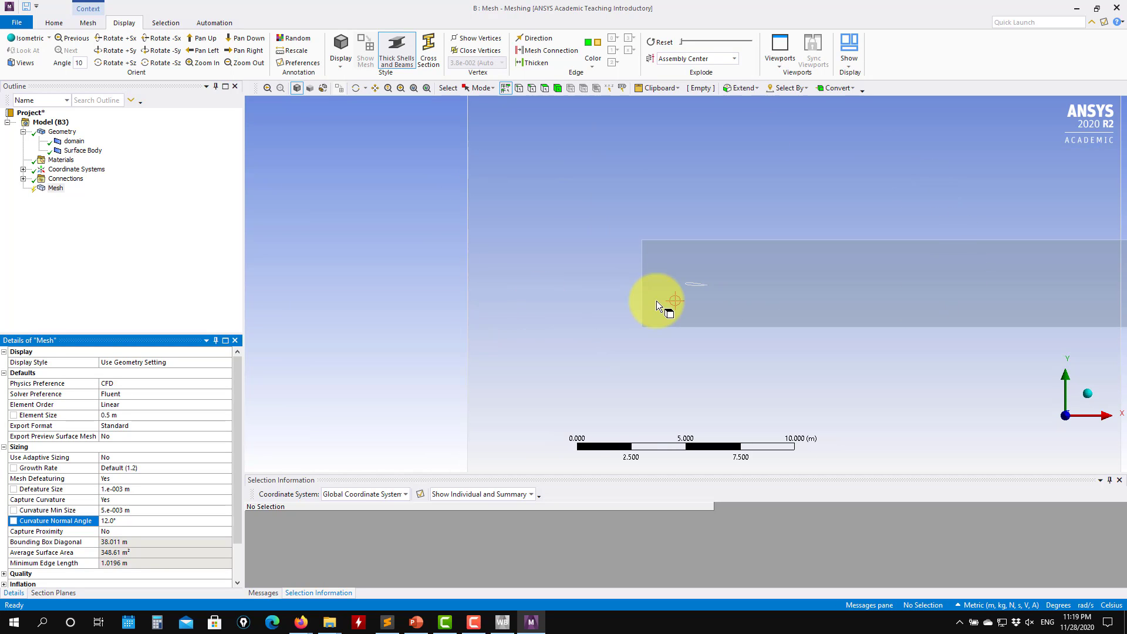
{"action": "scroll", "coordinate": [656, 300], "scroll_direction": "up", "scroll_amount": 10}
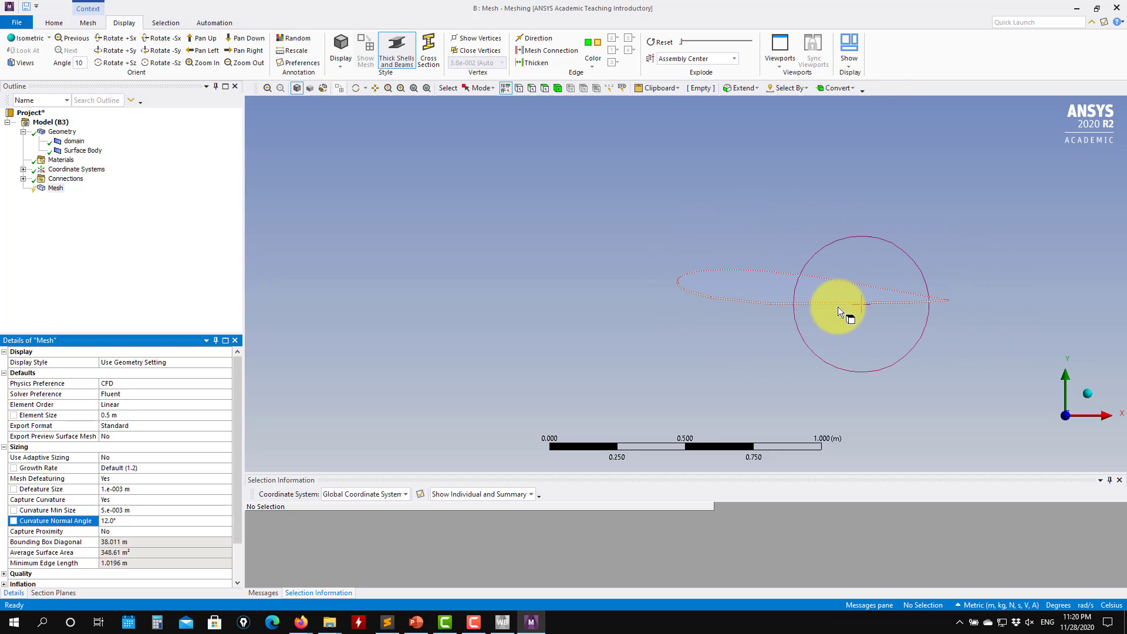
{"action": "scroll", "coordinate": [748, 303], "scroll_direction": "down", "scroll_amount": 12}
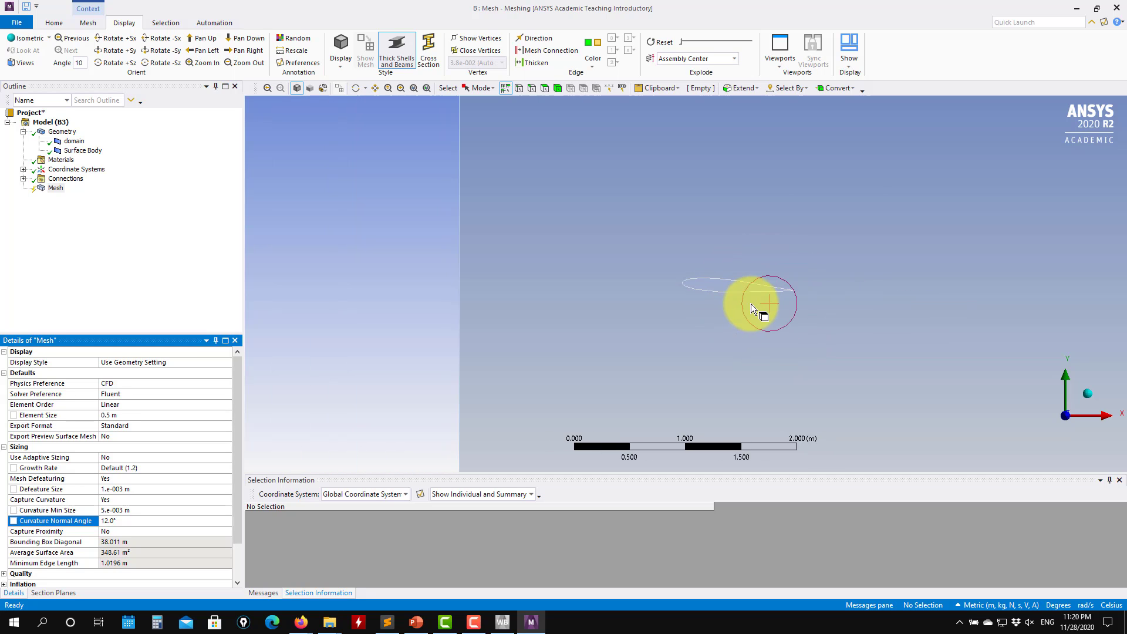
{"action": "scroll", "coordinate": [749, 311], "scroll_direction": "down", "scroll_amount": 1}
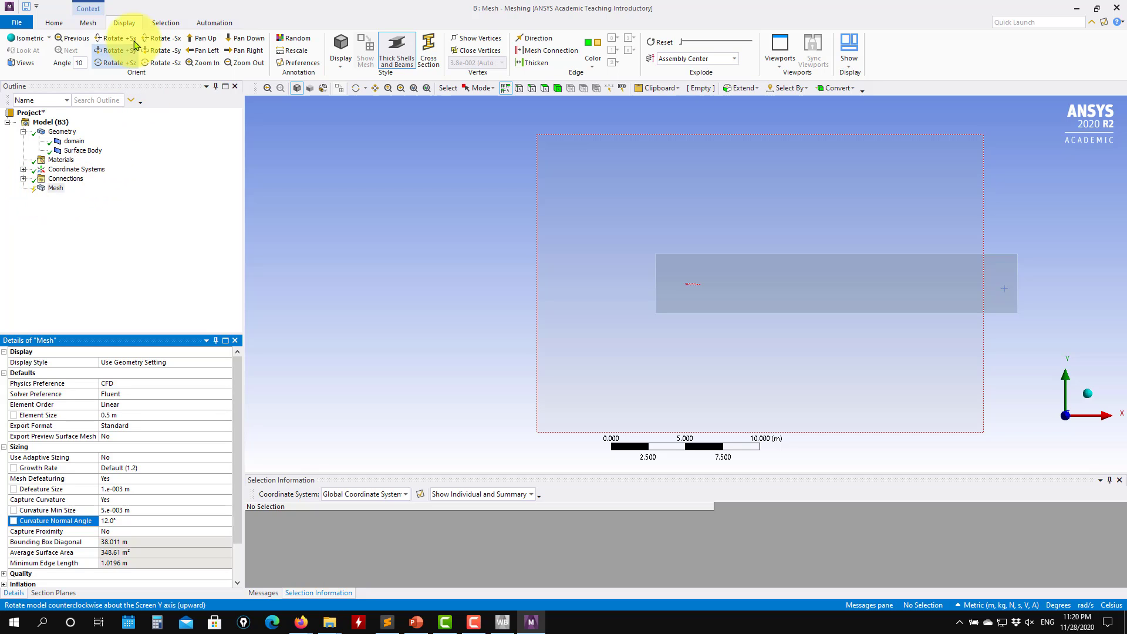
Generate the mesh for the airfoil domain and surface body with the current sizing settings.
{"action": "left_click", "coordinate": [215, 23]}
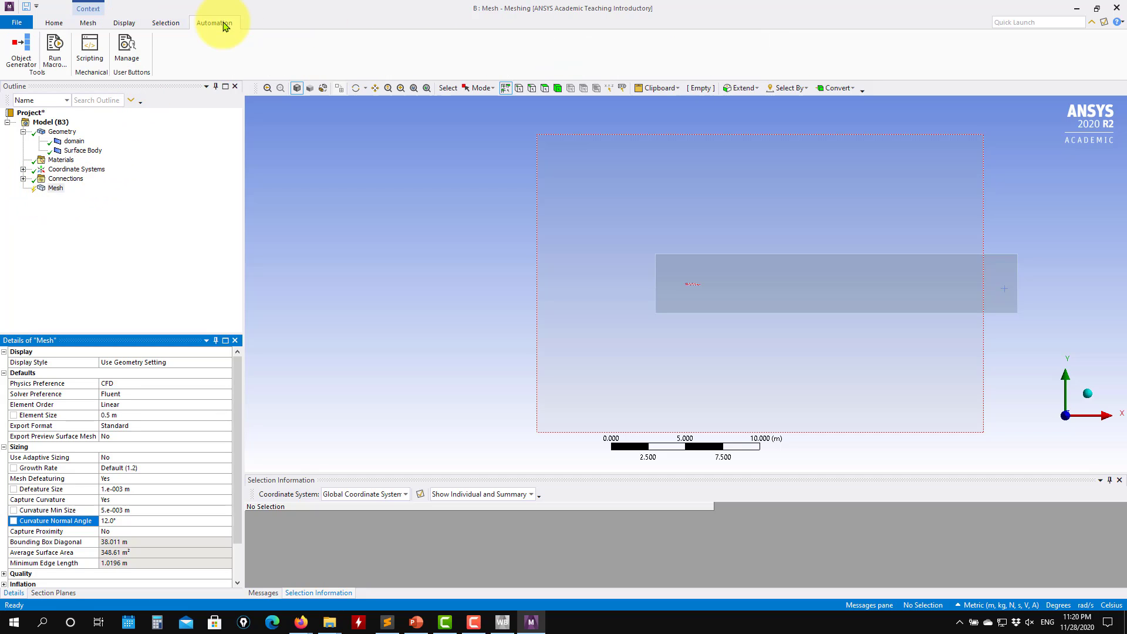
{"action": "left_click", "coordinate": [164, 23]}
{"action": "left_click", "coordinate": [123, 23]}
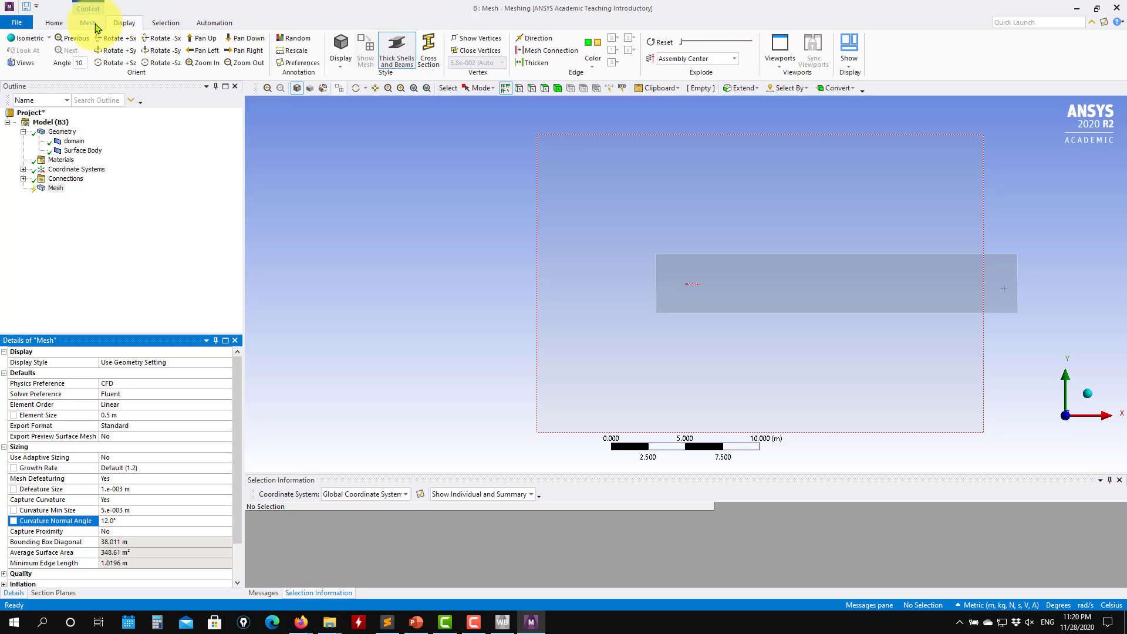
{"action": "left_click", "coordinate": [95, 26]}
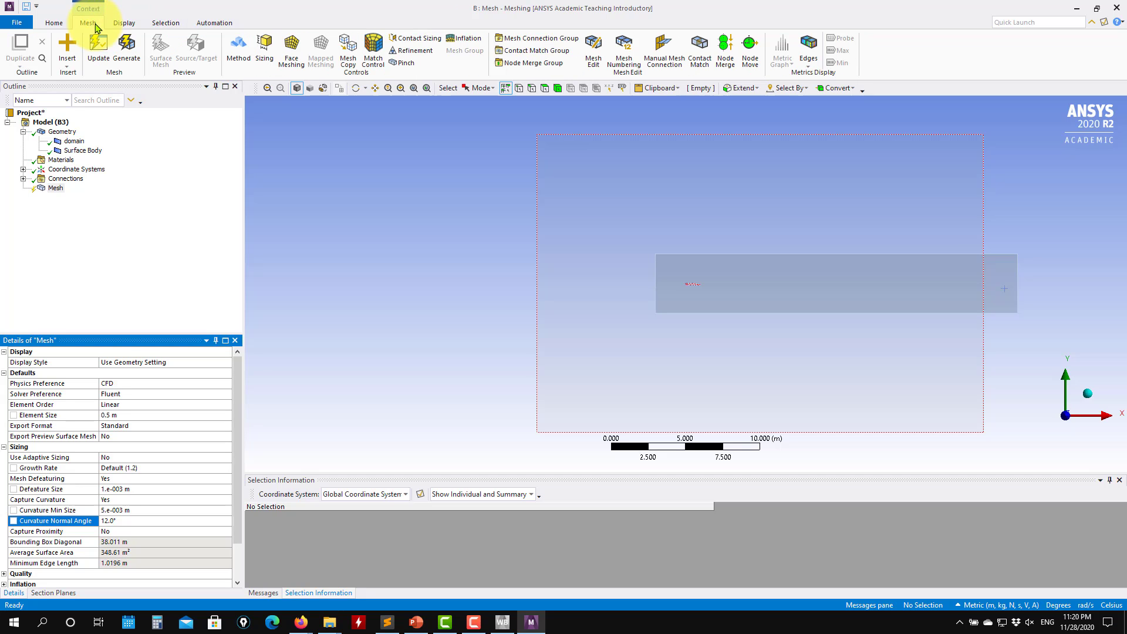
{"action": "left_click", "coordinate": [128, 50]}
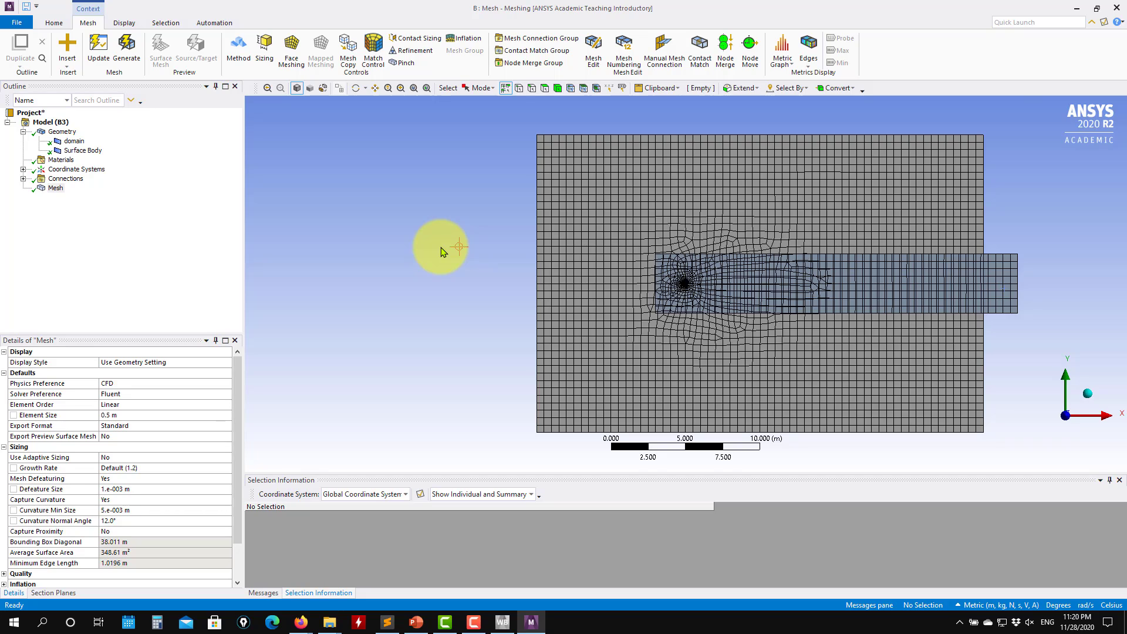
Examine the generated mesh around the airfoil's leading edge and across the domain and the overlapping surface body.
{"action": "scroll", "coordinate": [629, 285], "scroll_direction": "up", "scroll_amount": 10}
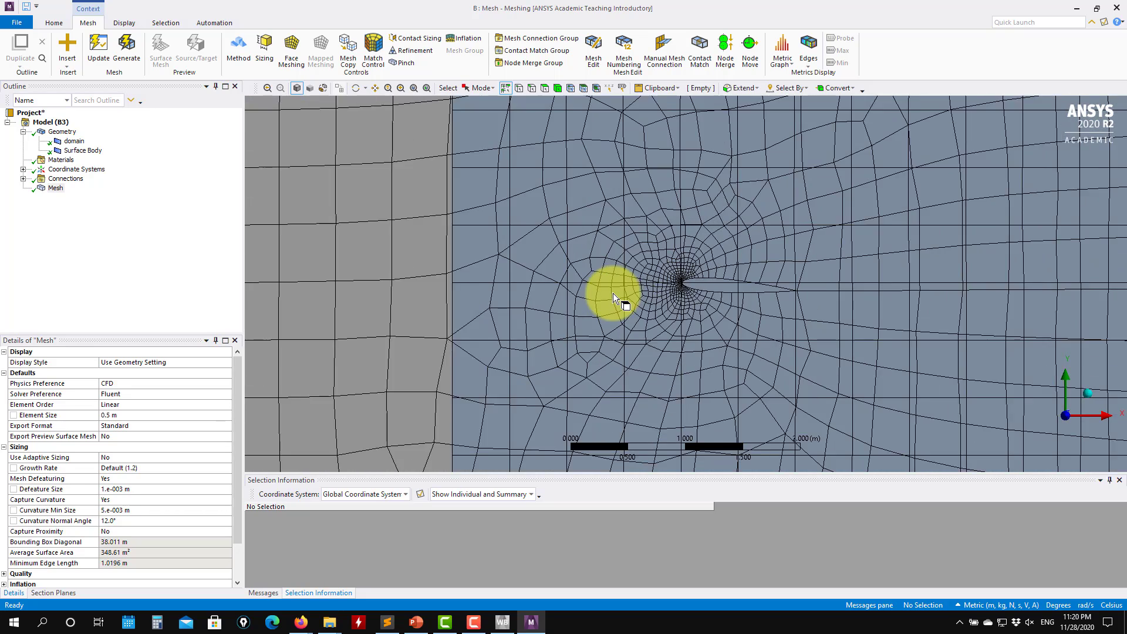
{"action": "scroll", "coordinate": [613, 300], "scroll_direction": "up", "scroll_amount": 4}
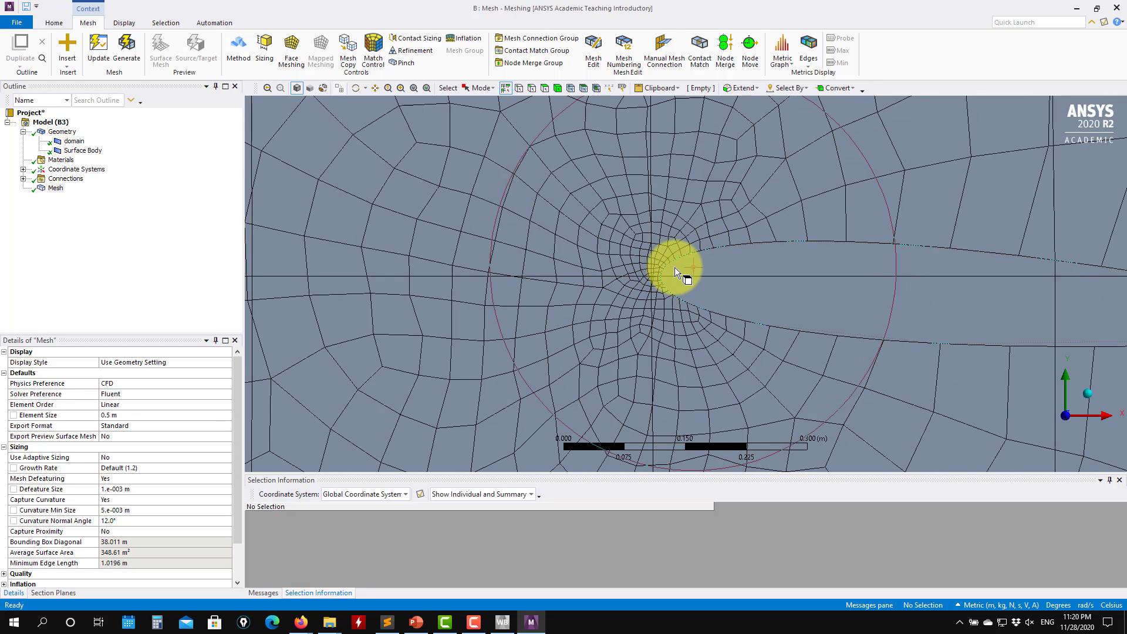
{"action": "scroll", "coordinate": [668, 277], "scroll_direction": "down", "scroll_amount": 1}
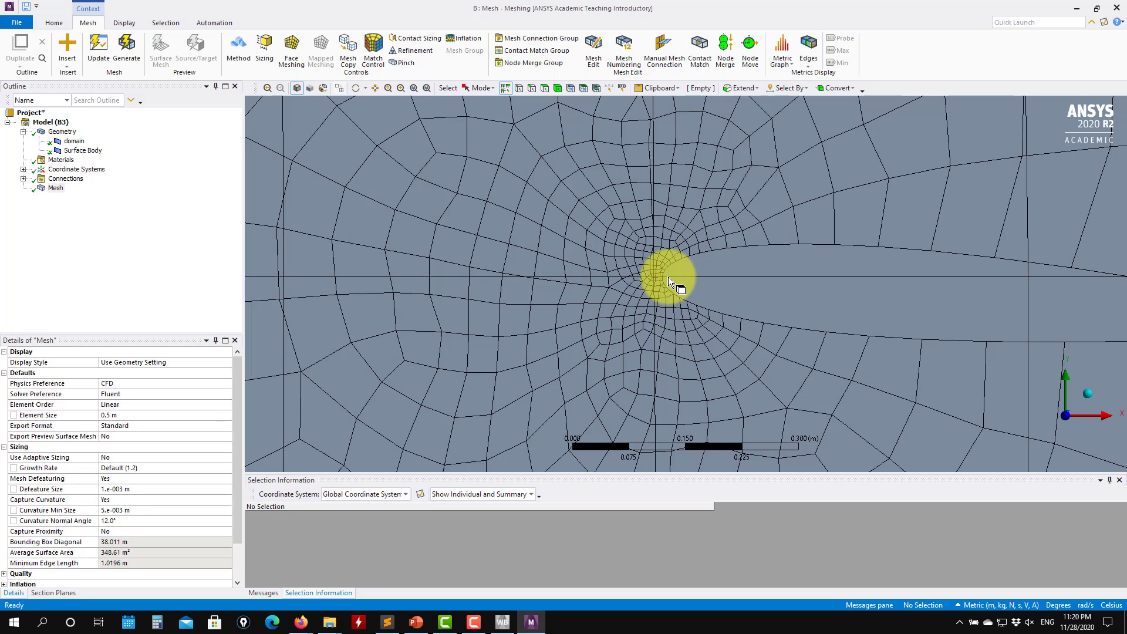
{"action": "scroll", "coordinate": [728, 266], "scroll_direction": "down", "scroll_amount": 8}
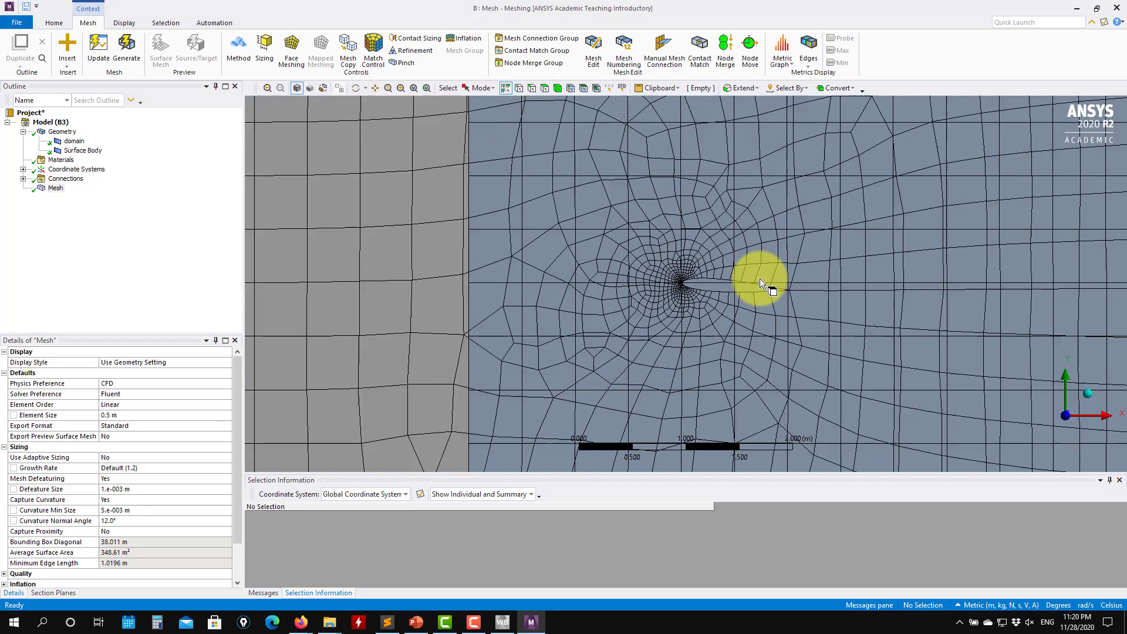
{"action": "scroll", "coordinate": [759, 278], "scroll_direction": "down", "scroll_amount": 8}
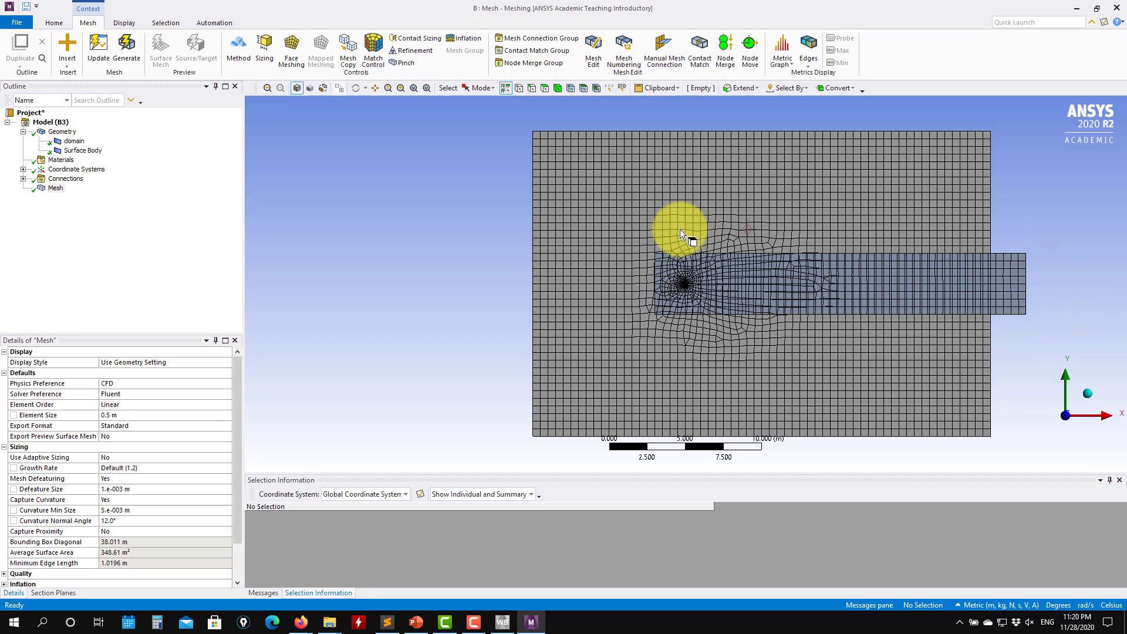
{"action": "left_click", "coordinate": [1013, 280]}
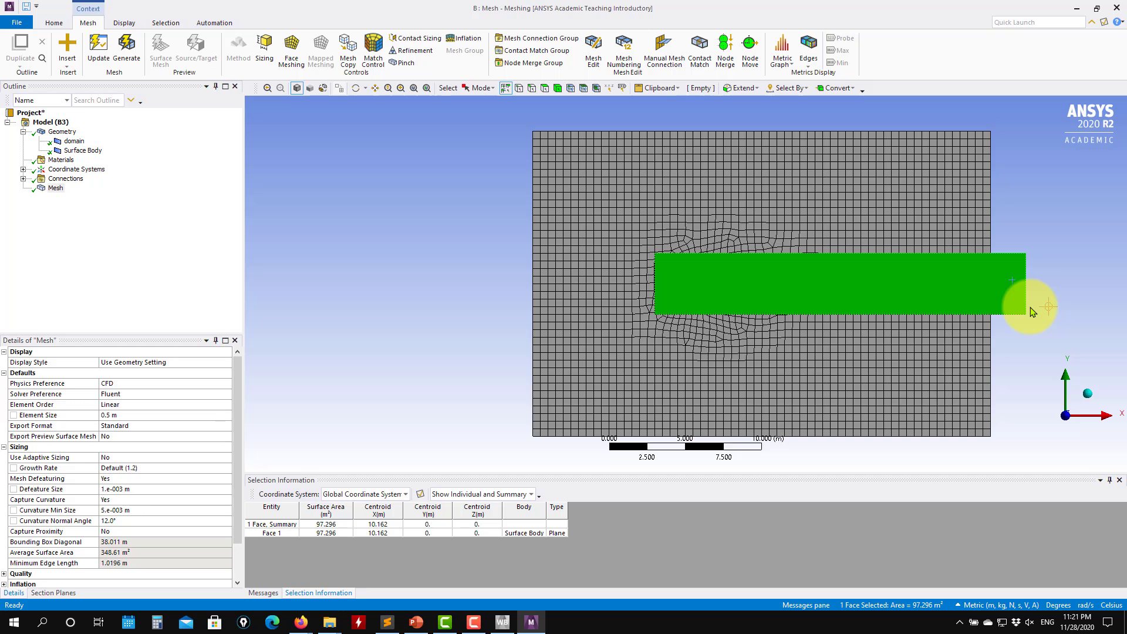
{"action": "left_click", "coordinate": [395, 329]}
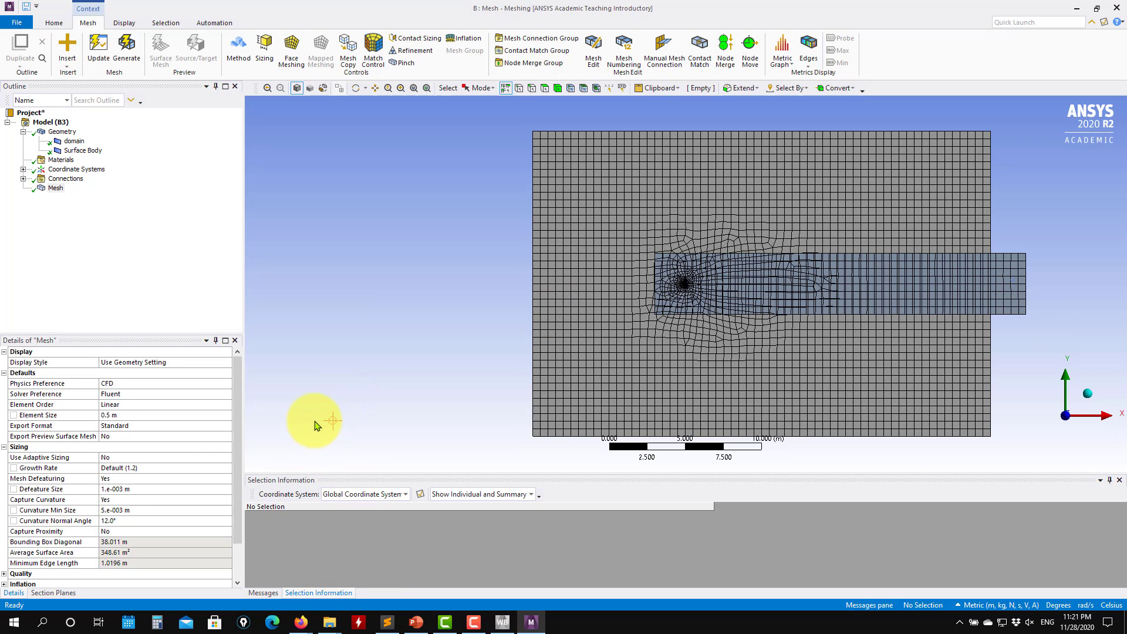
Insert a Sizing control on the surface body's face and examine its available sizing types.
{"action": "left_click", "coordinate": [999, 282]}
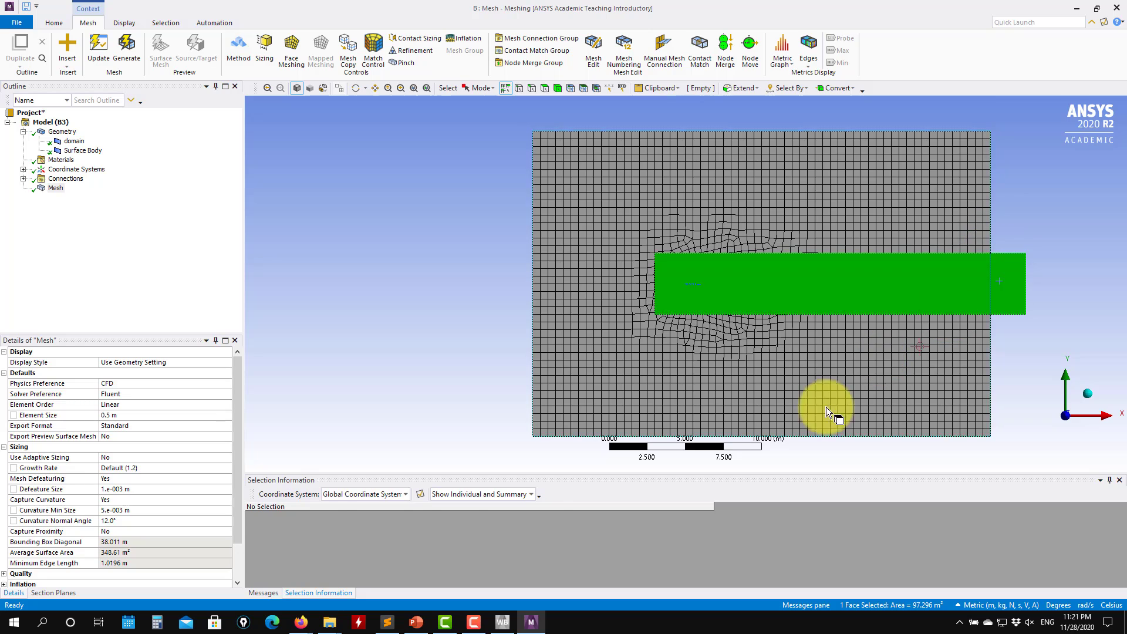
{"action": "left_click", "coordinate": [264, 594]}
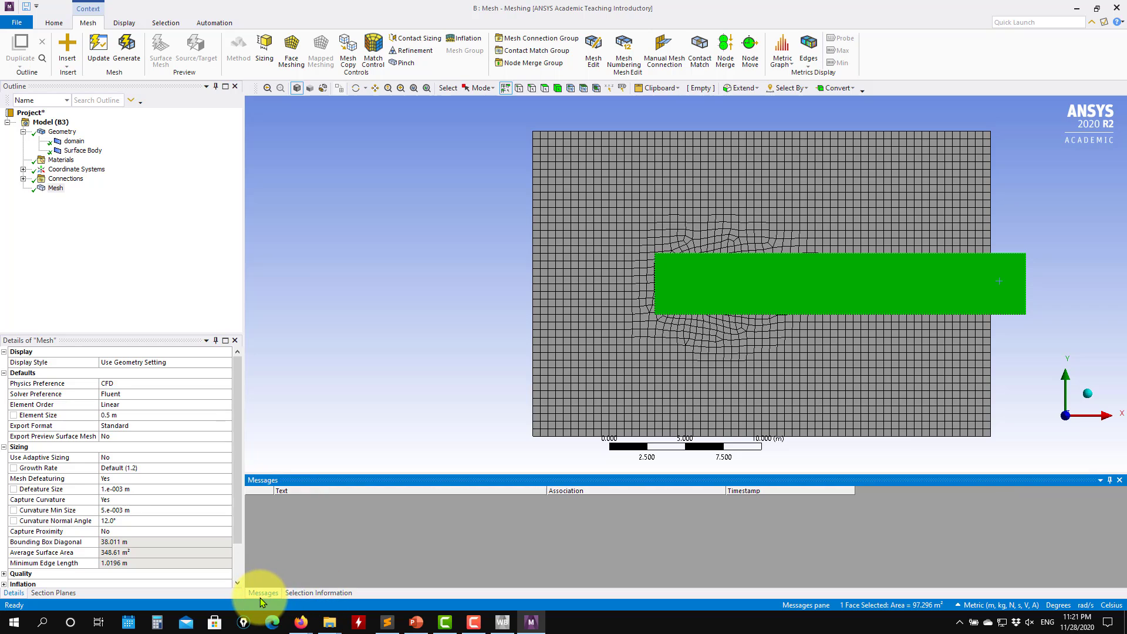
{"action": "left_click", "coordinate": [318, 593]}
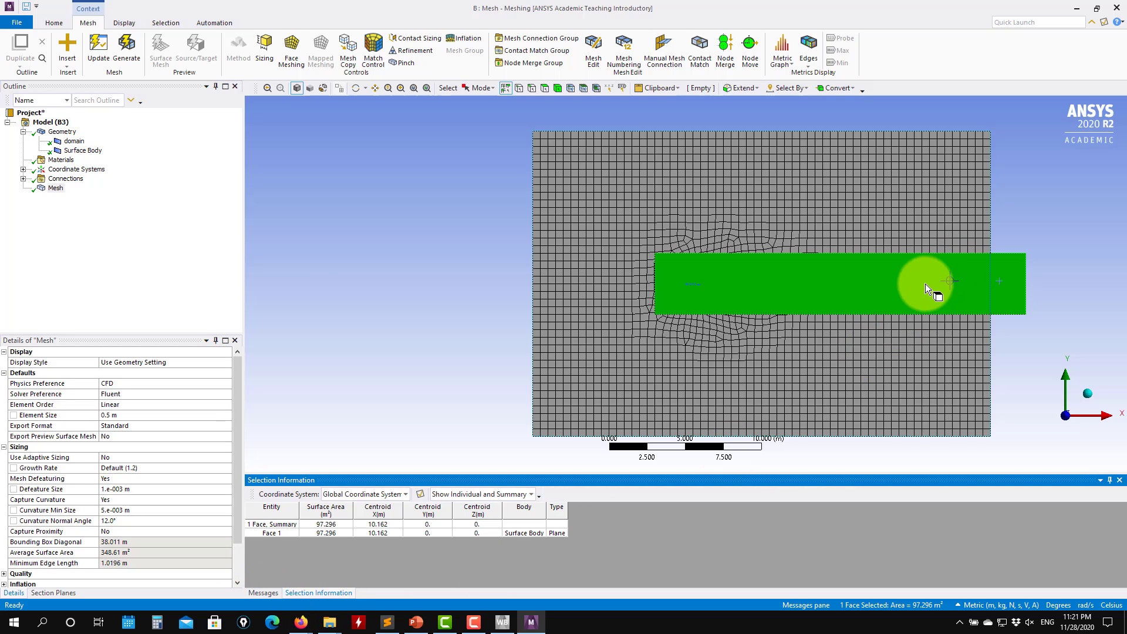
{"action": "left_click", "coordinate": [52, 189]}
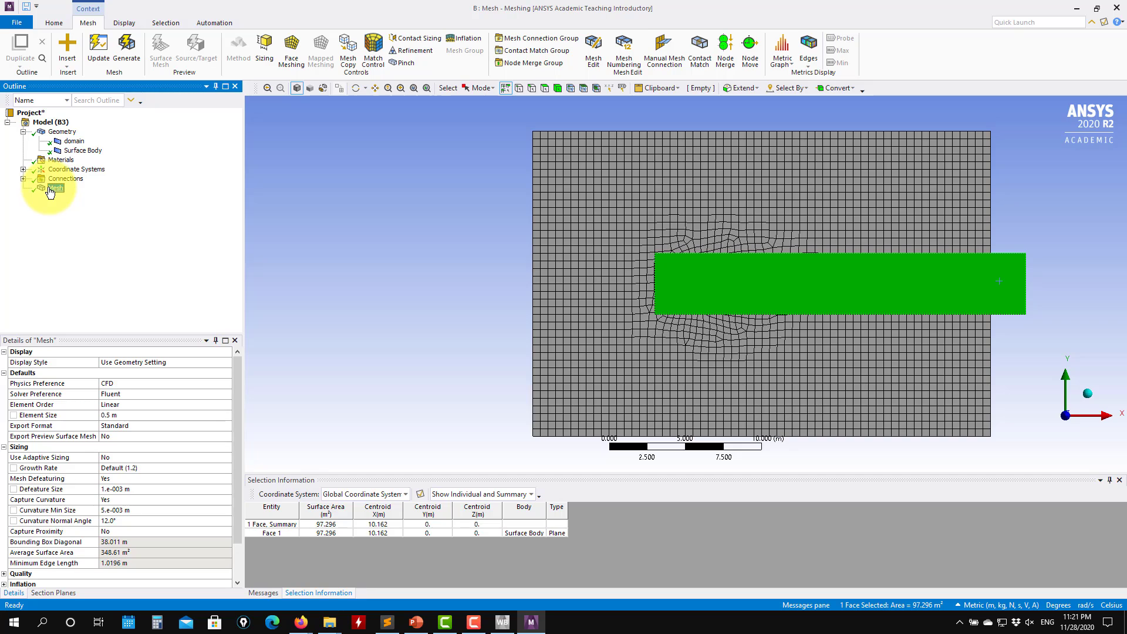
{"action": "right_click", "coordinate": [51, 193]}
{"action": "mouse_move", "coordinate": [75, 198]}
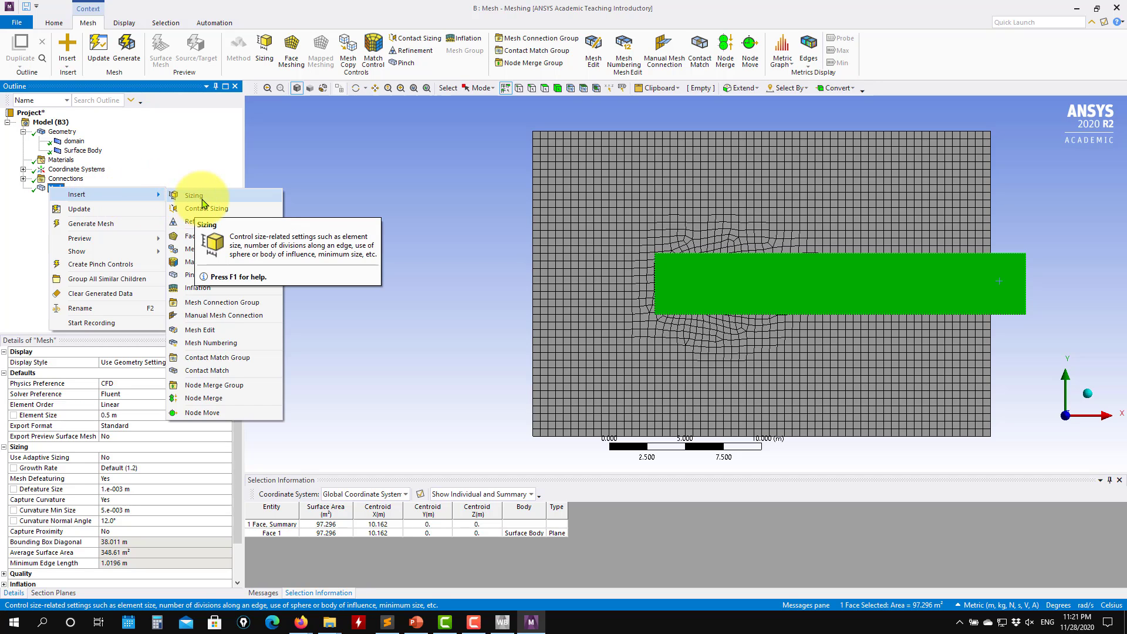
{"action": "left_click", "coordinate": [232, 200]}
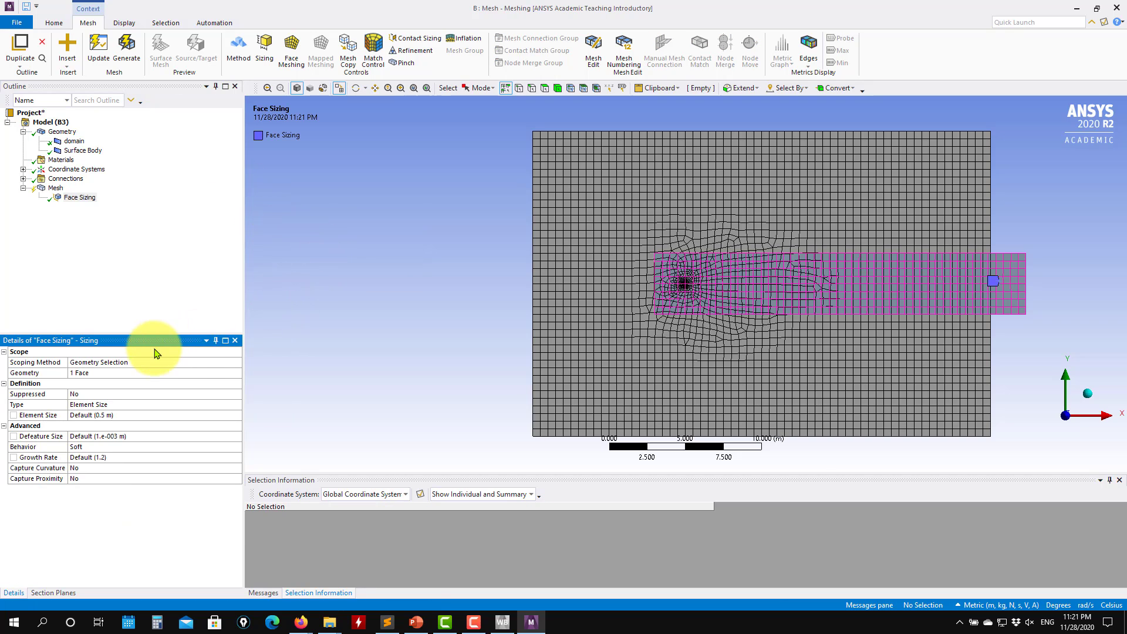
{"action": "left_click", "coordinate": [237, 407]}
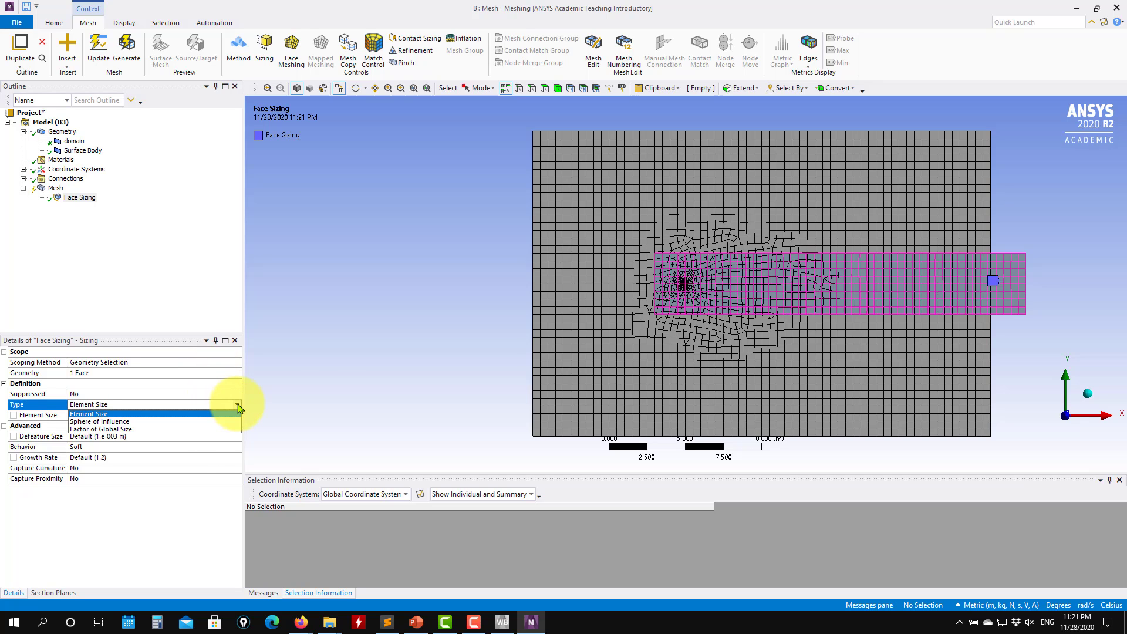
{"action": "left_click", "coordinate": [325, 386]}
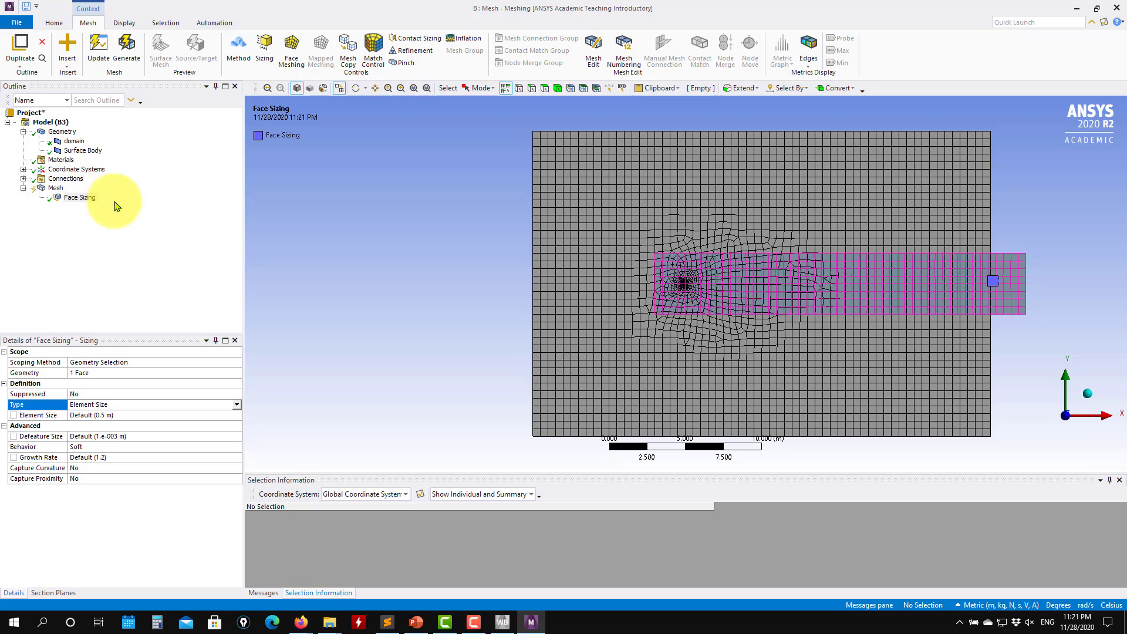
Delete the face sizing from the mesh.
{"action": "right_click", "coordinate": [81, 198]}
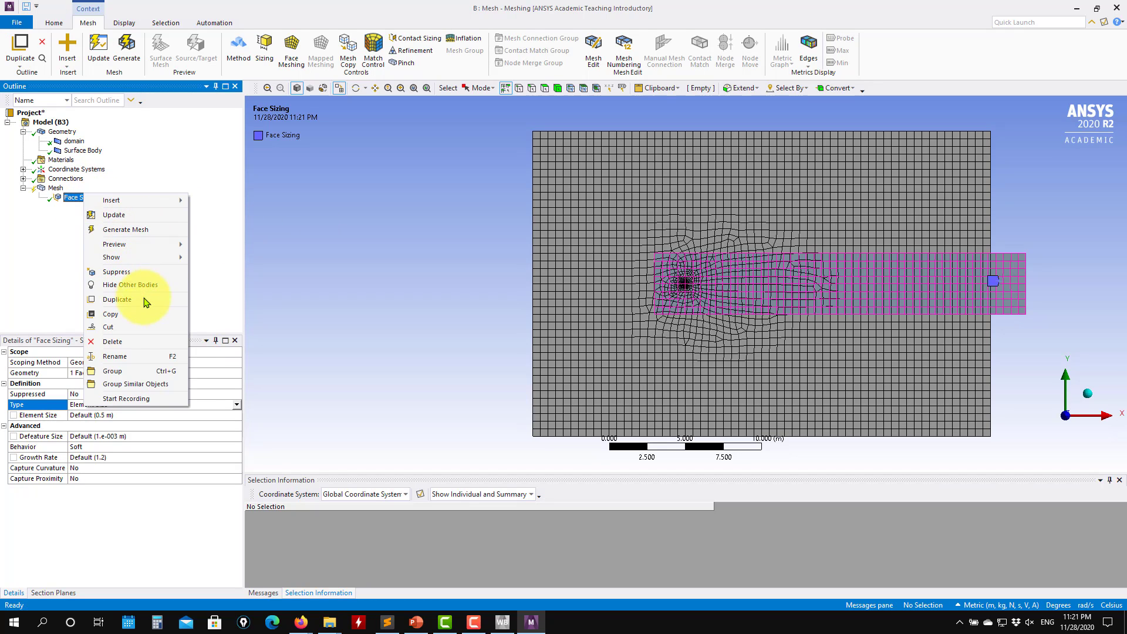
{"action": "left_click", "coordinate": [149, 342]}
{"action": "left_click", "coordinate": [566, 353]}
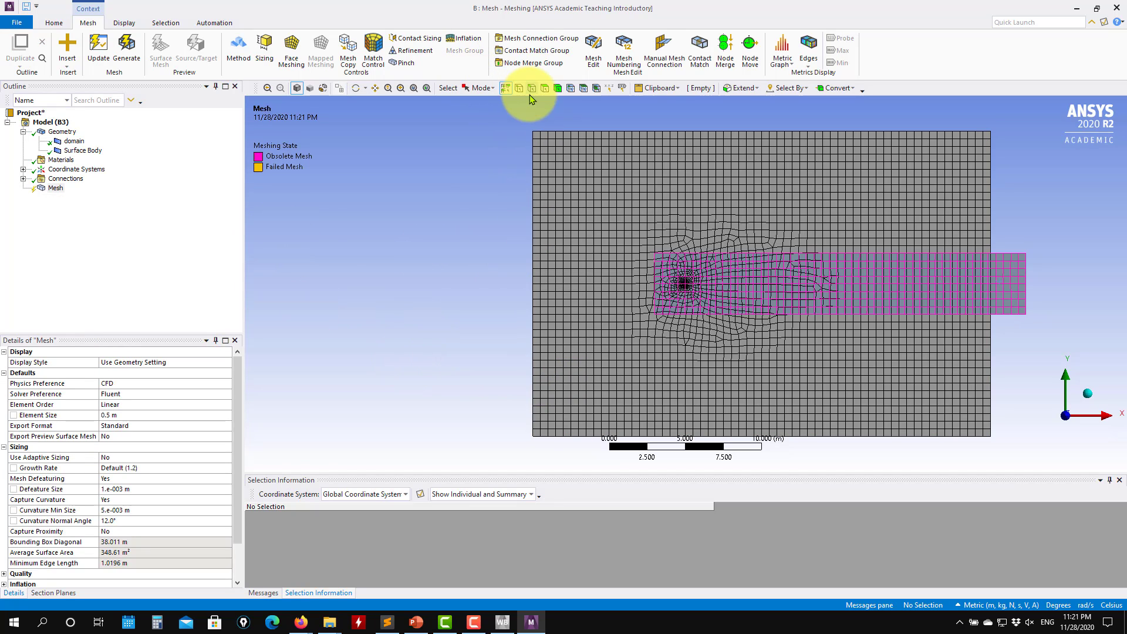
Insert a Method control into the mesh and scope it to the domain body.
{"action": "left_click", "coordinate": [545, 89]}
{"action": "left_click", "coordinate": [617, 287]}
{"action": "left_click", "coordinate": [1023, 360]}
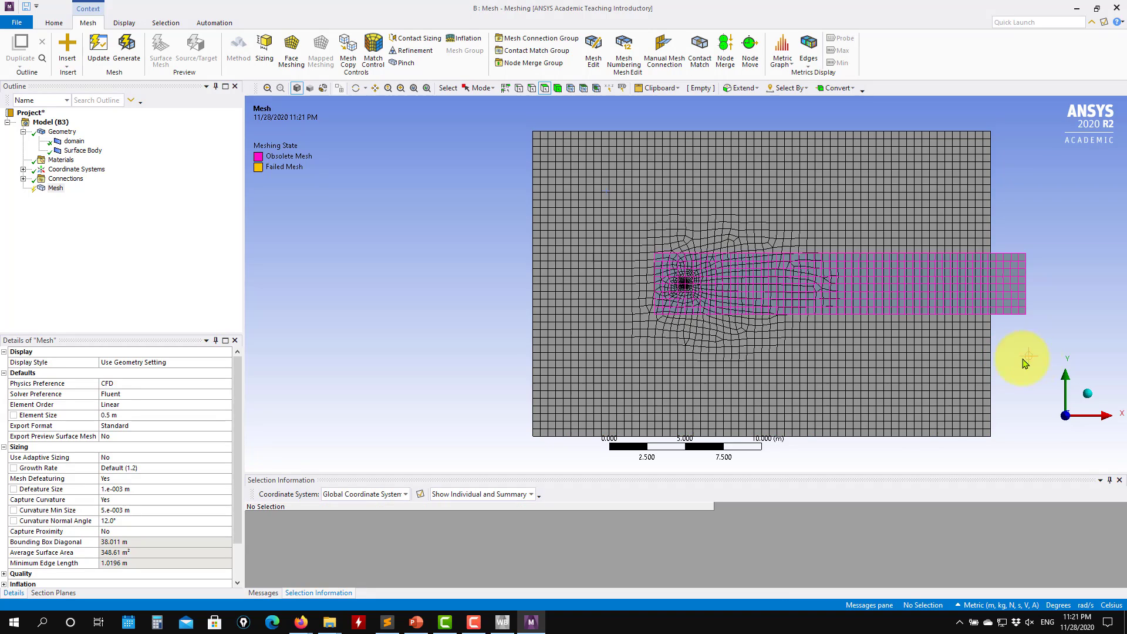
{"action": "left_click", "coordinate": [56, 188]}
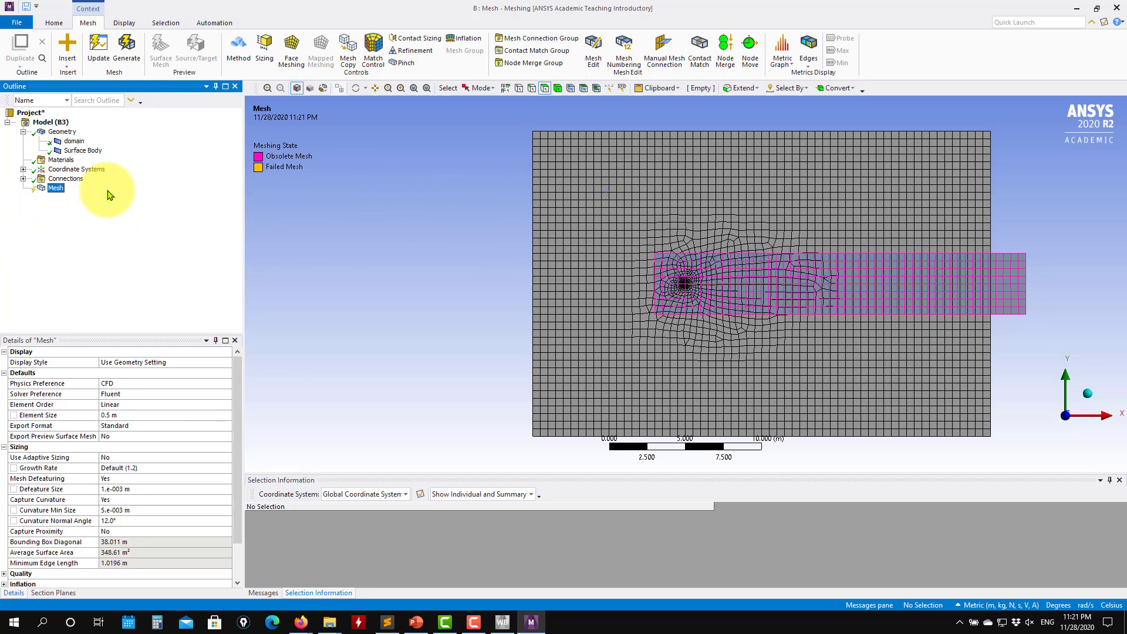
{"action": "right_click", "coordinate": [55, 190]}
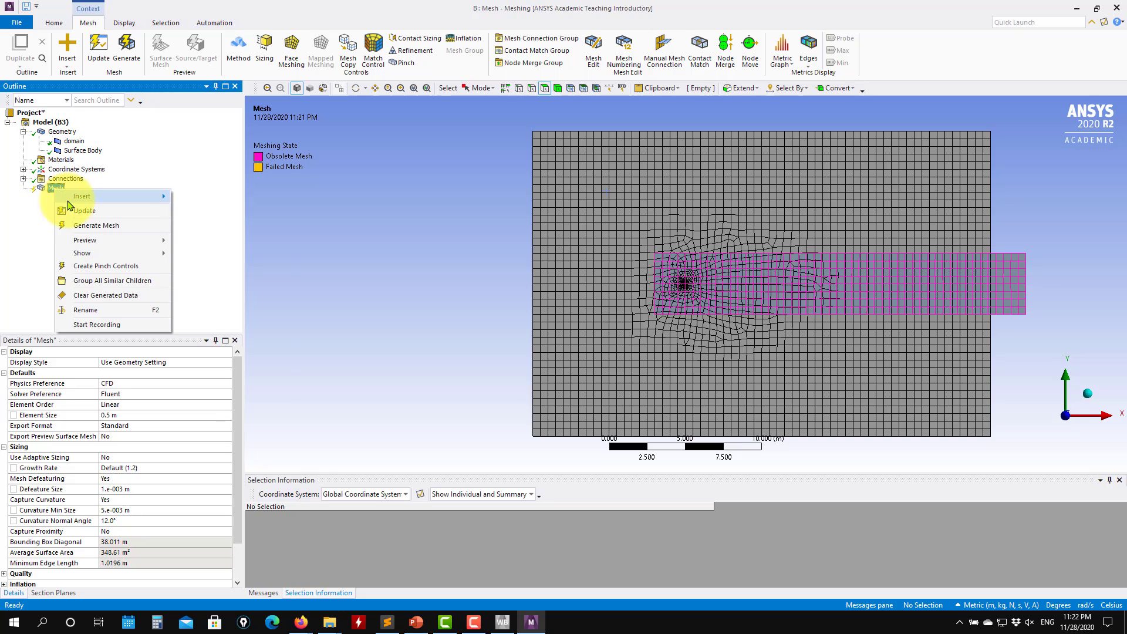
{"action": "mouse_move", "coordinate": [74, 200]}
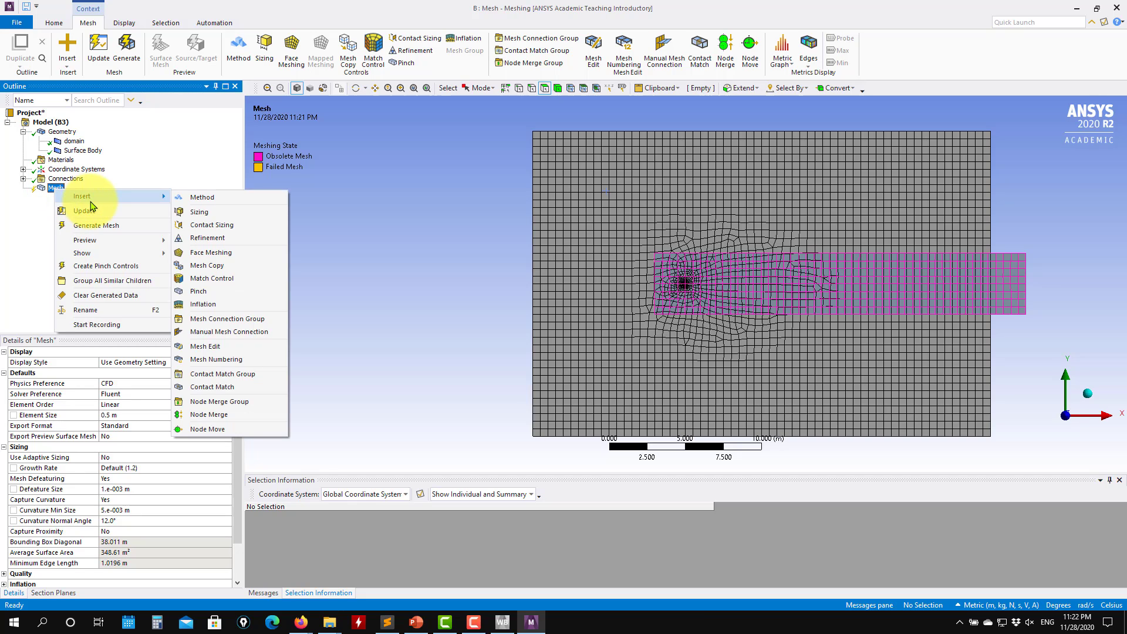
{"action": "left_click", "coordinate": [210, 203]}
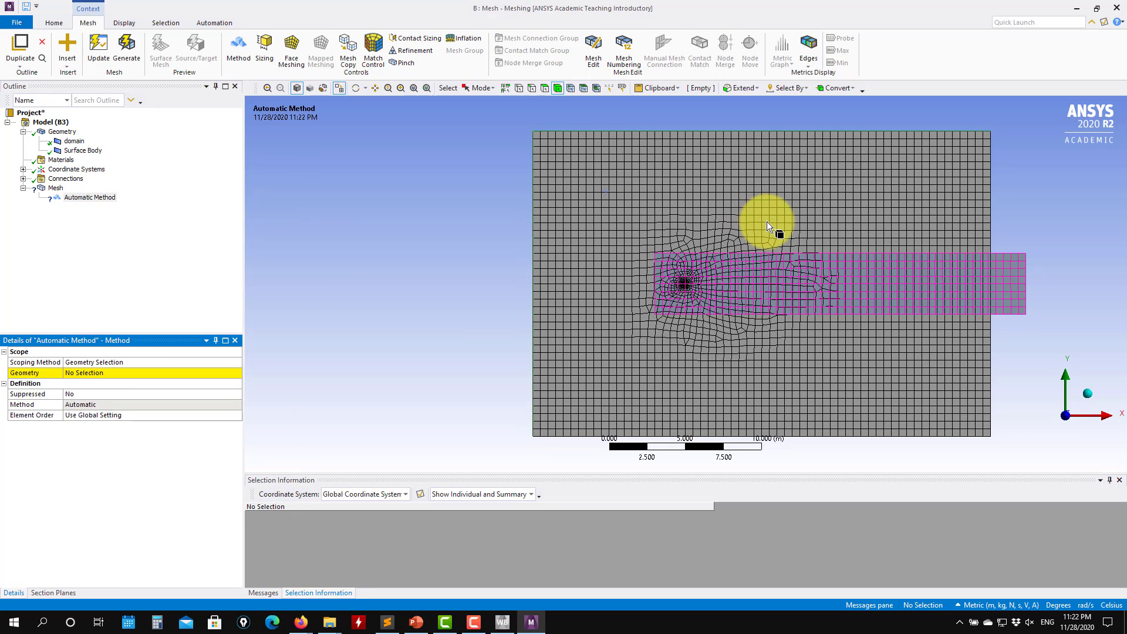
{"action": "left_click", "coordinate": [614, 172]}
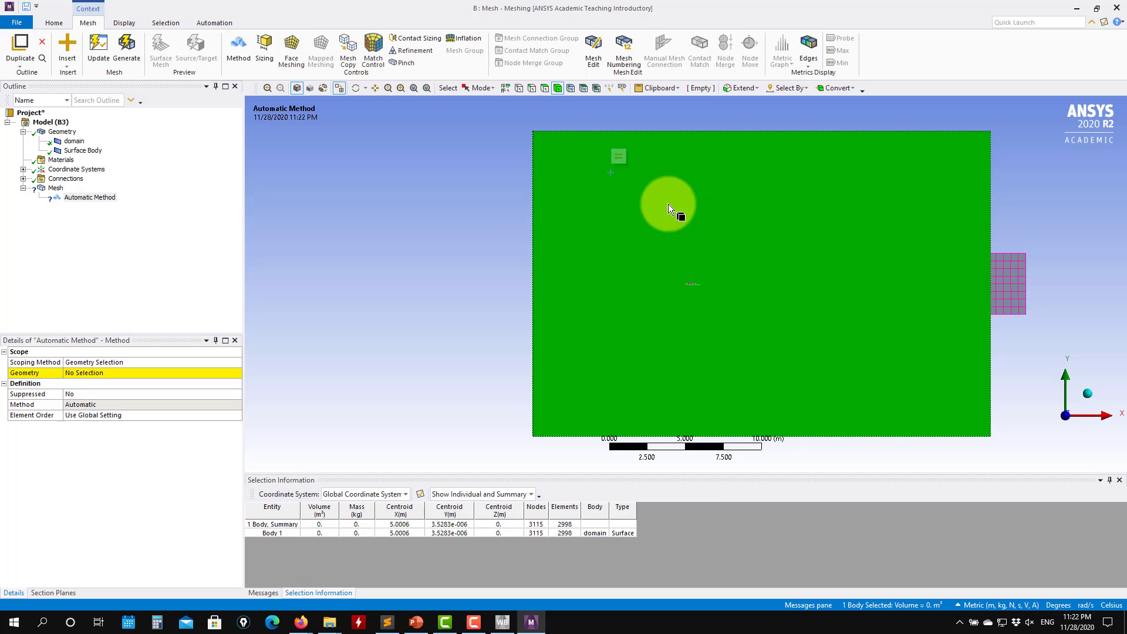
{"action": "left_click", "coordinate": [94, 372]}
{"action": "left_click", "coordinate": [79, 373]}
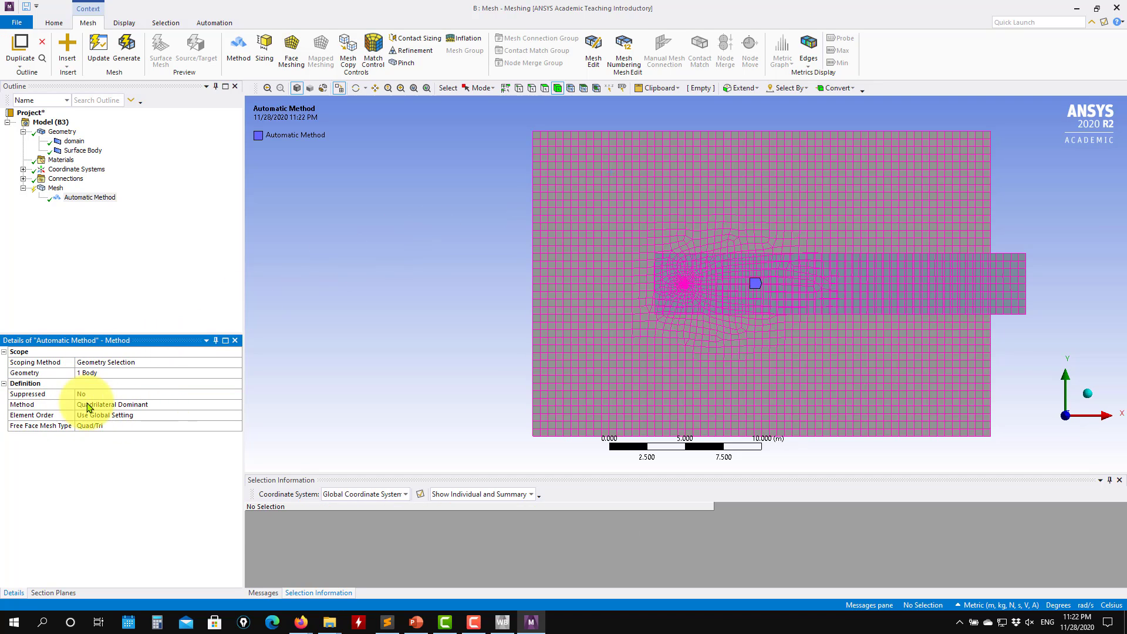
Set the domain body's mesh method to Triangles and regenerate the mesh.
{"action": "left_click", "coordinate": [236, 404]}
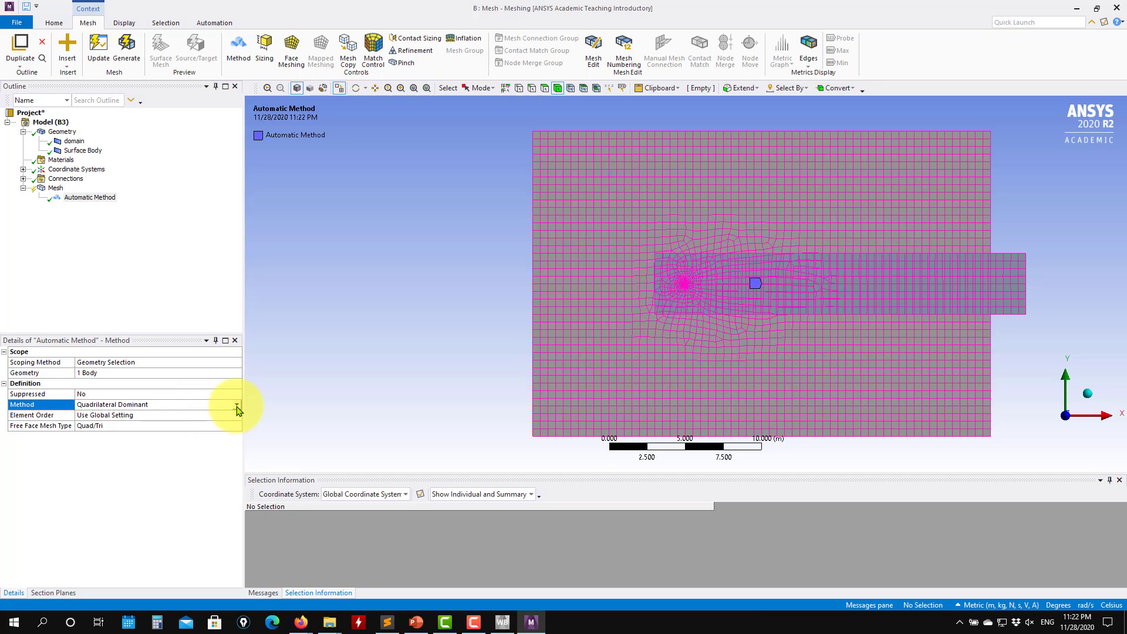
{"action": "left_click", "coordinate": [237, 405]}
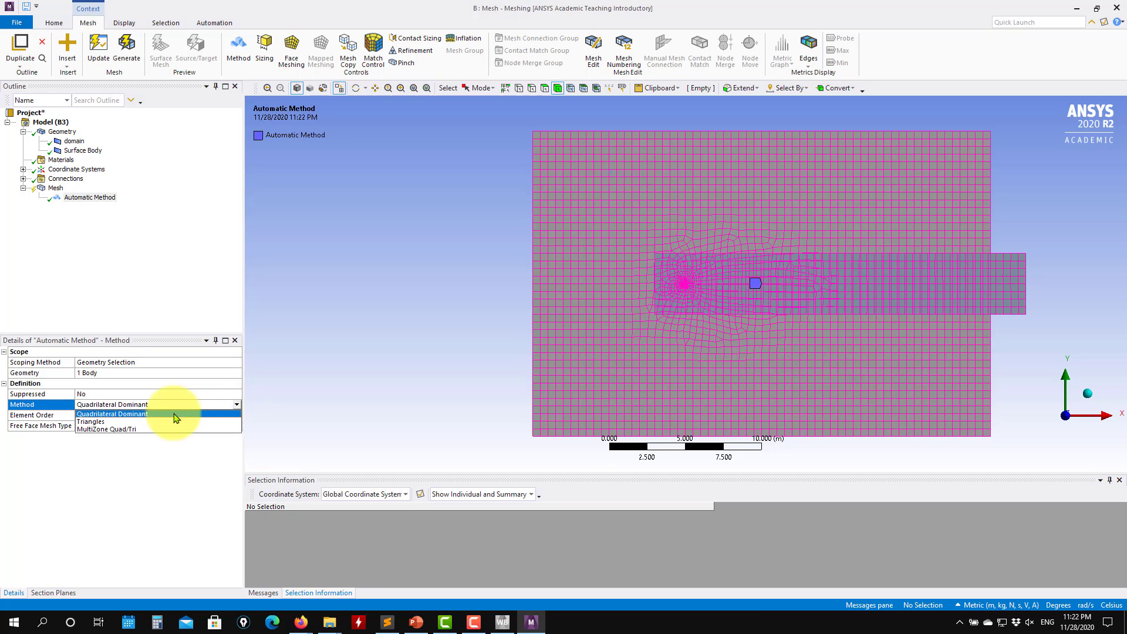
{"action": "left_click", "coordinate": [100, 423]}
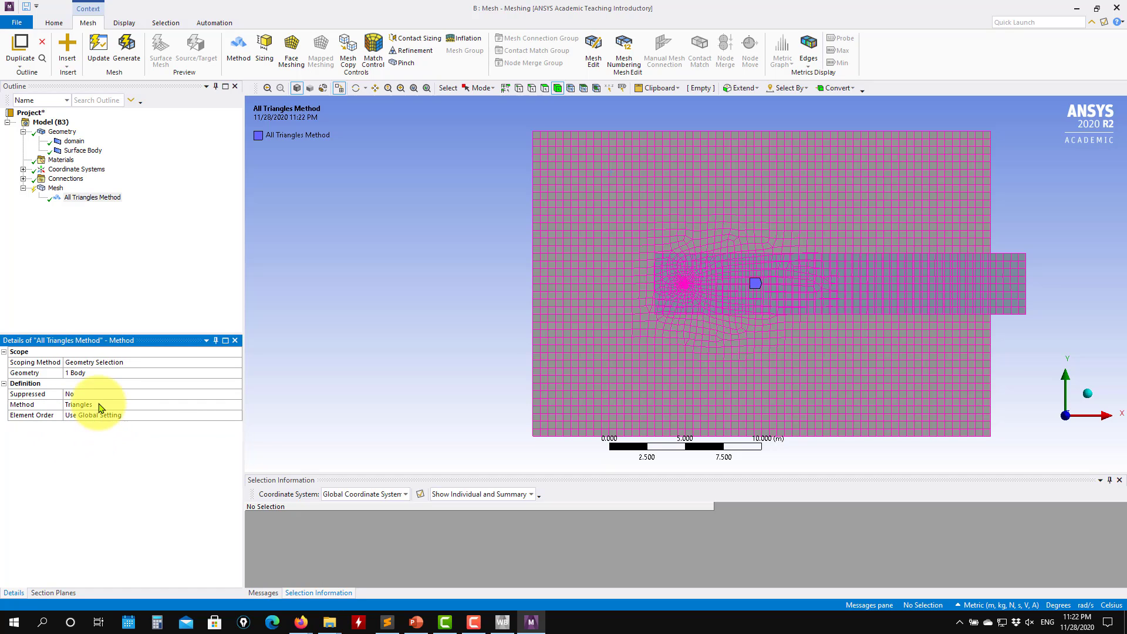
{"action": "left_click", "coordinate": [132, 53]}
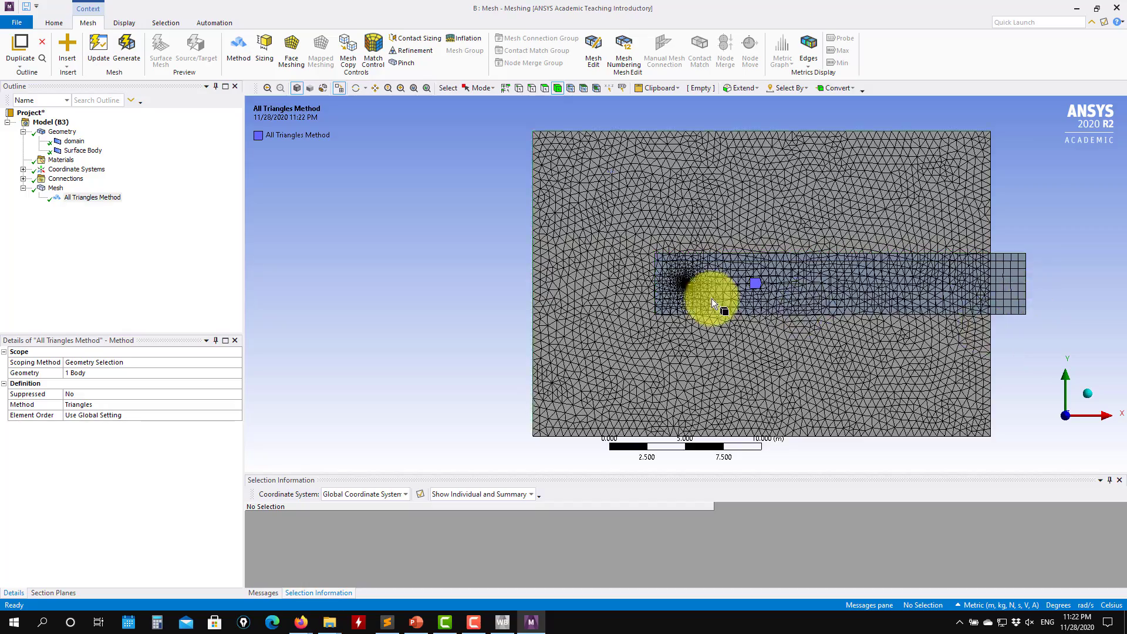
Examine the triangular mesh around the airfoil's leading edge and throughout the domain.
{"action": "scroll", "coordinate": [722, 307], "scroll_direction": "down", "scroll_amount": 1}
{"action": "scroll", "coordinate": [679, 303], "scroll_direction": "up", "scroll_amount": 6}
{"action": "scroll", "coordinate": [672, 300], "scroll_direction": "up", "scroll_amount": 10}
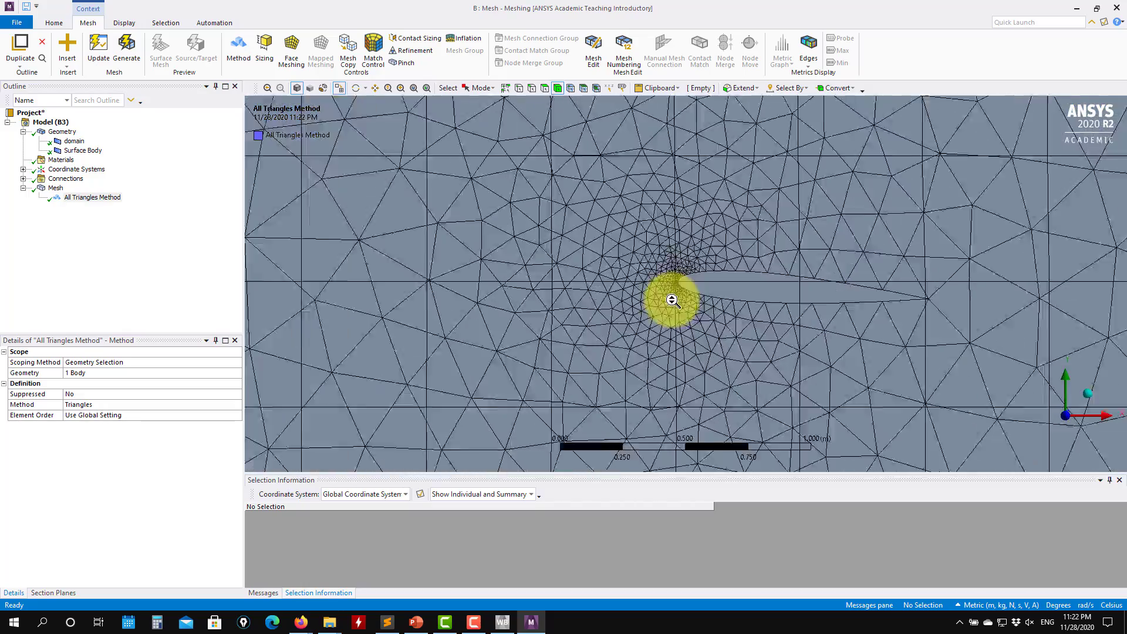
{"action": "scroll", "coordinate": [680, 298], "scroll_direction": "down", "scroll_amount": 12}
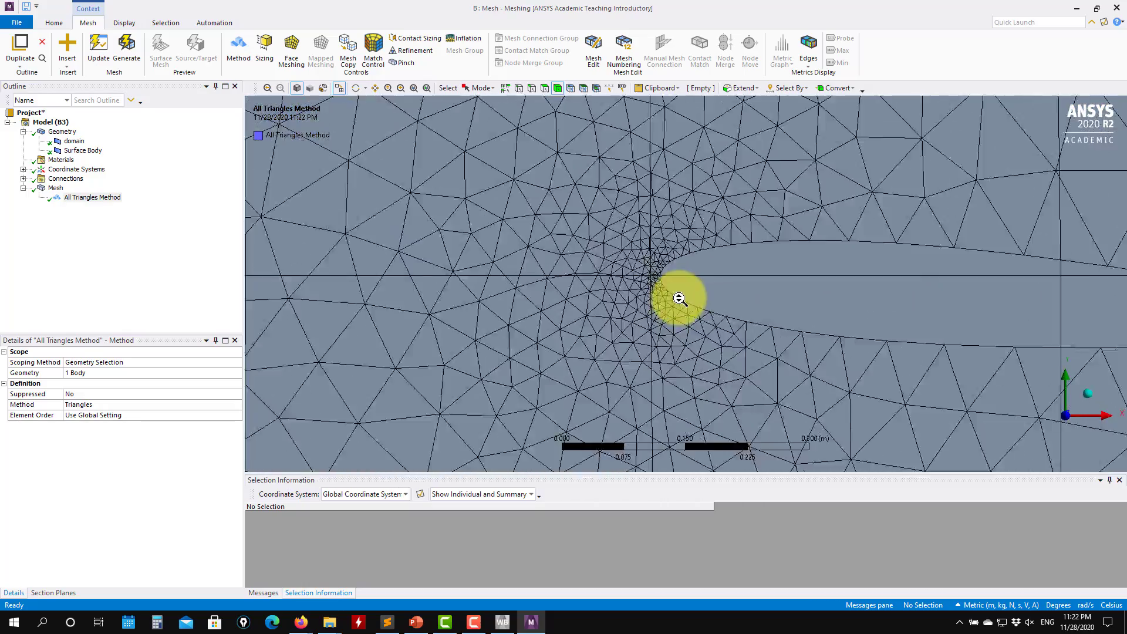
{"action": "scroll", "coordinate": [681, 293], "scroll_direction": "down", "scroll_amount": 5}
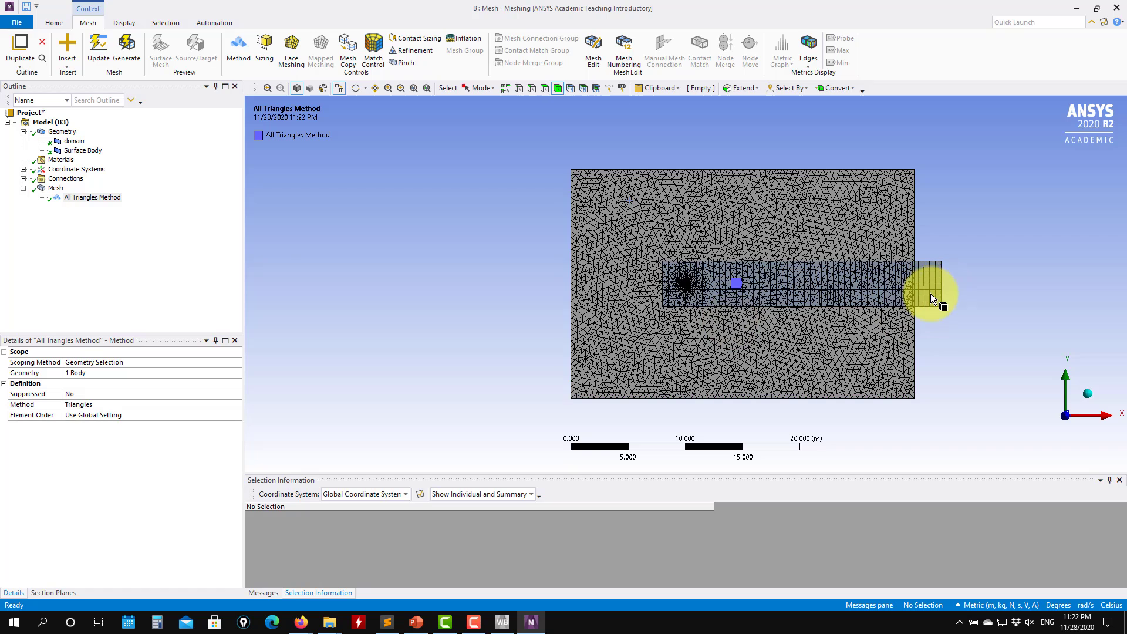
Insert a Sizing control into the mesh and set its type to Body of Influence.
{"action": "left_click", "coordinate": [58, 189]}
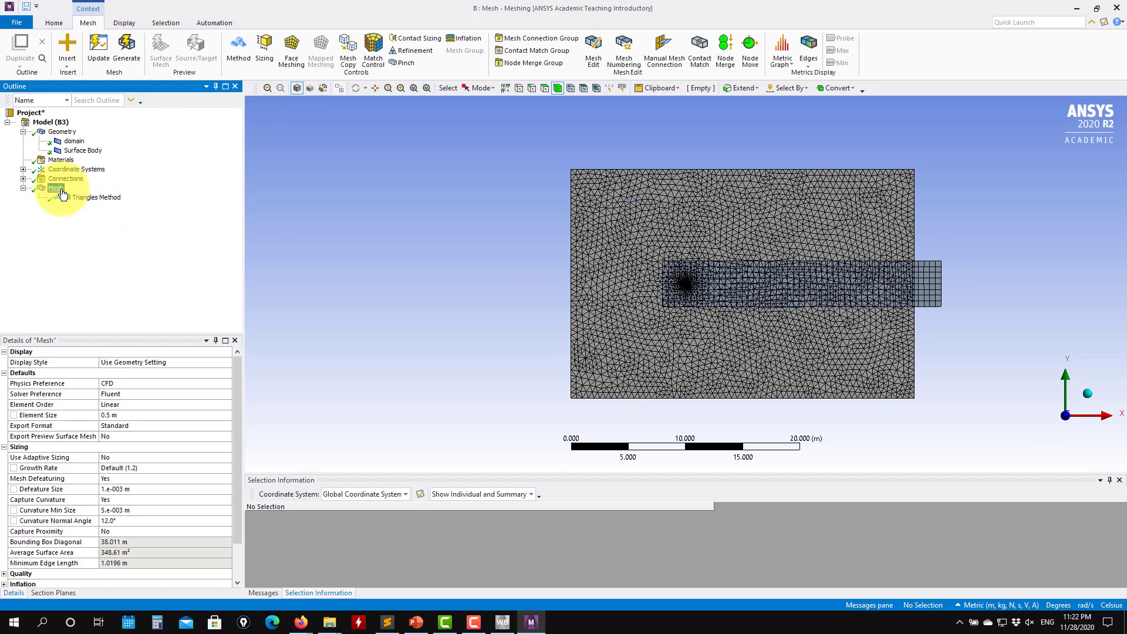
{"action": "right_click", "coordinate": [62, 193]}
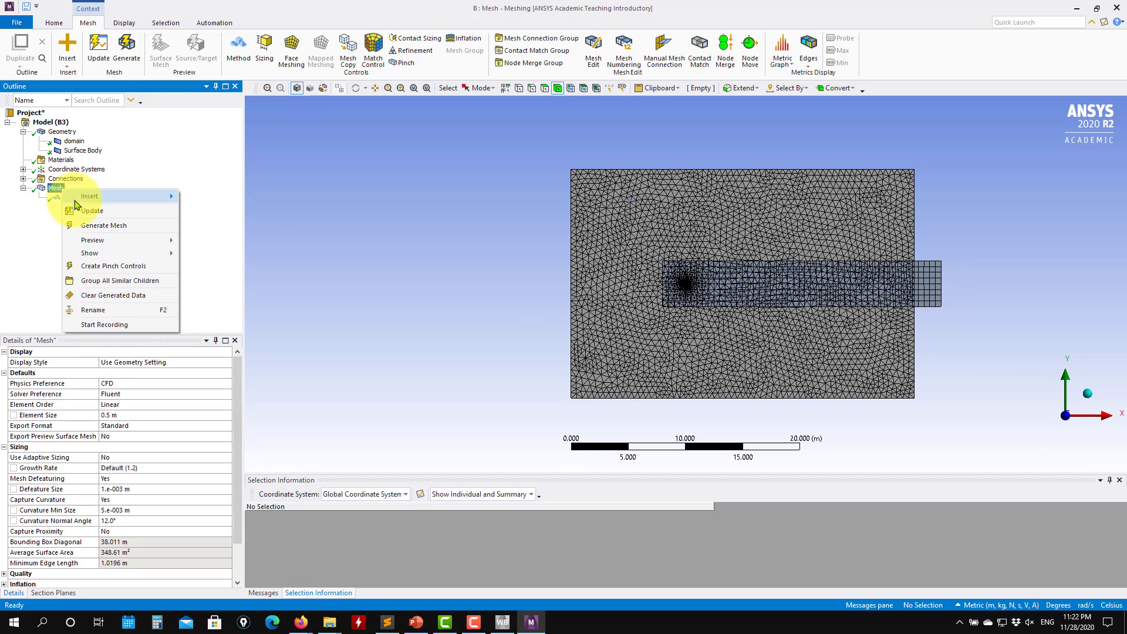
{"action": "mouse_move", "coordinate": [136, 197]}
{"action": "left_click", "coordinate": [226, 215]}
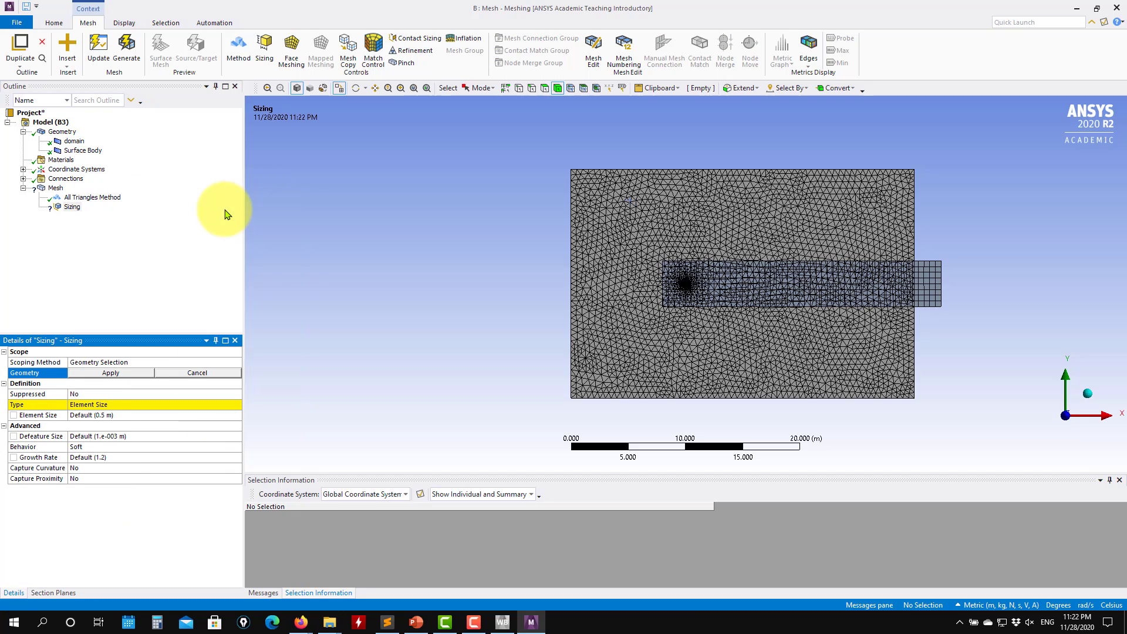
{"action": "left_click", "coordinate": [178, 409]}
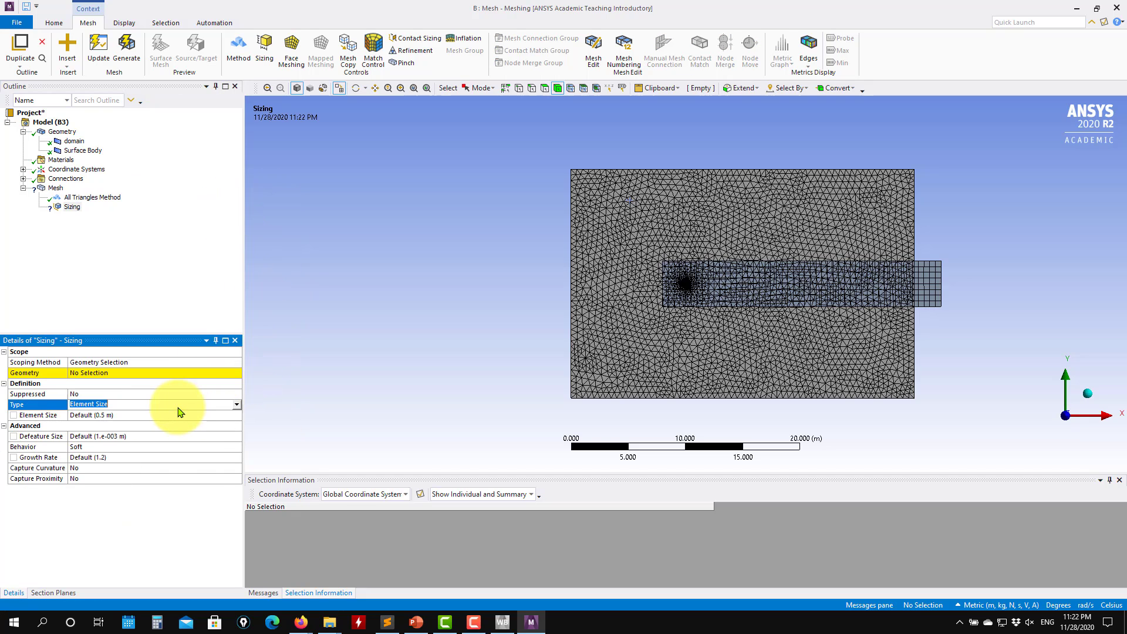
{"action": "left_click", "coordinate": [237, 408]}
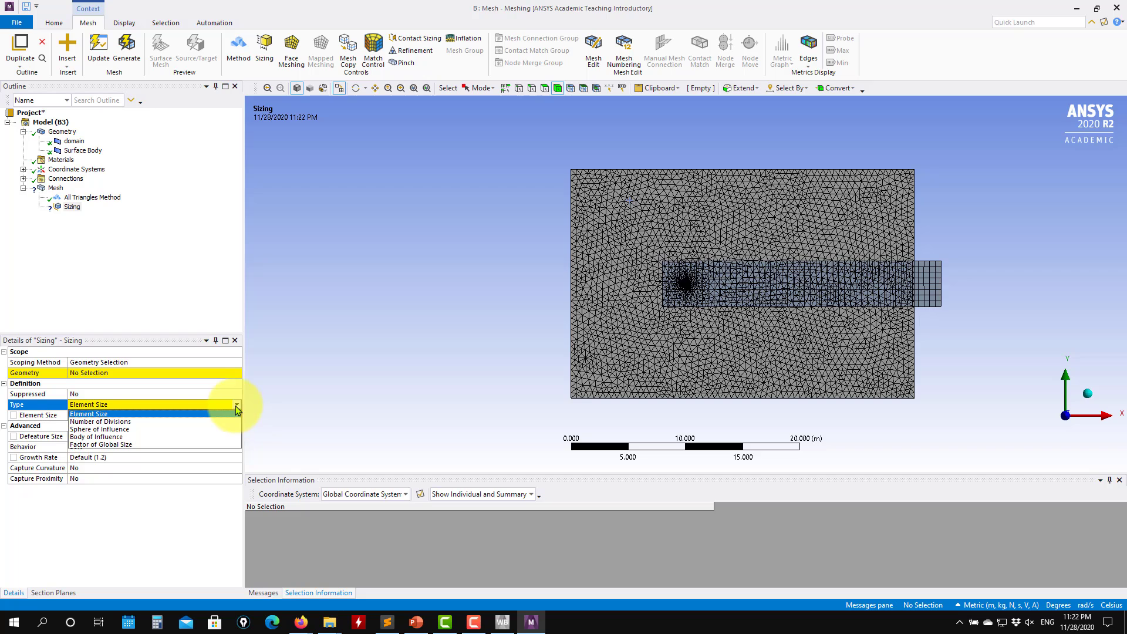
{"action": "left_click", "coordinate": [104, 437]}
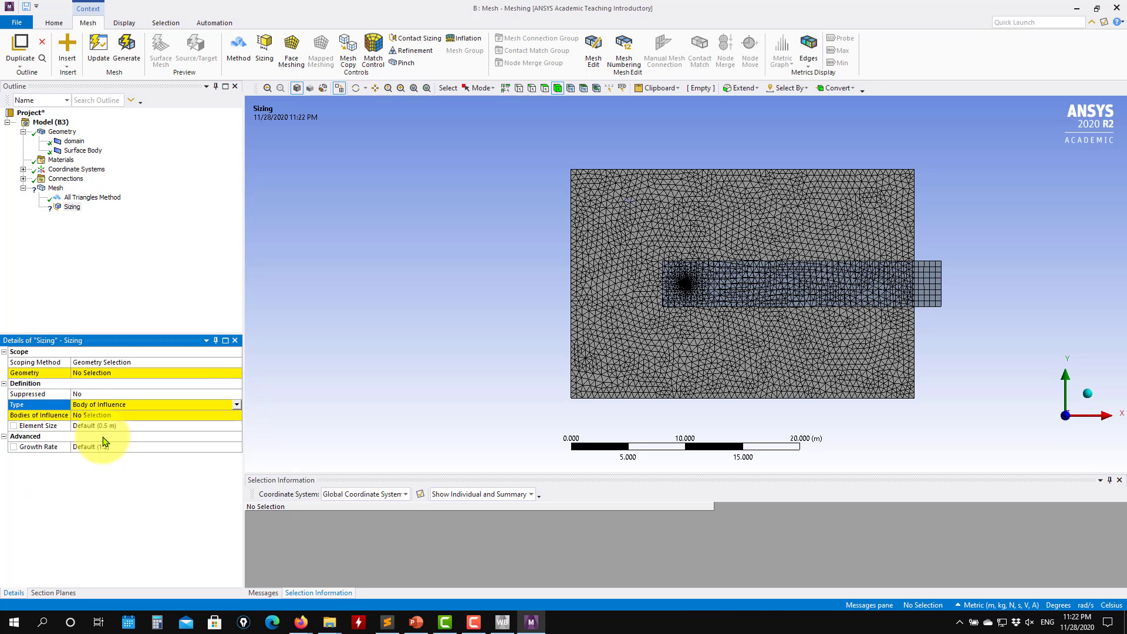
Scope the sizing to the domain body and assign the narrow rectangular surface body as its body of influence.
{"action": "left_click", "coordinate": [82, 373]}
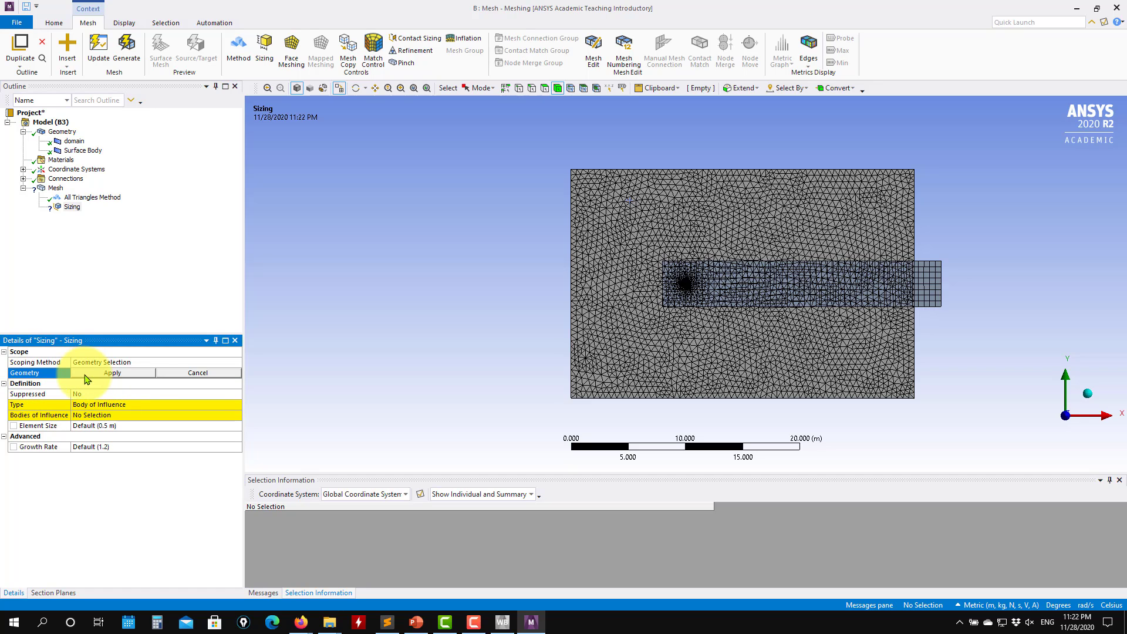
{"action": "left_click", "coordinate": [650, 229]}
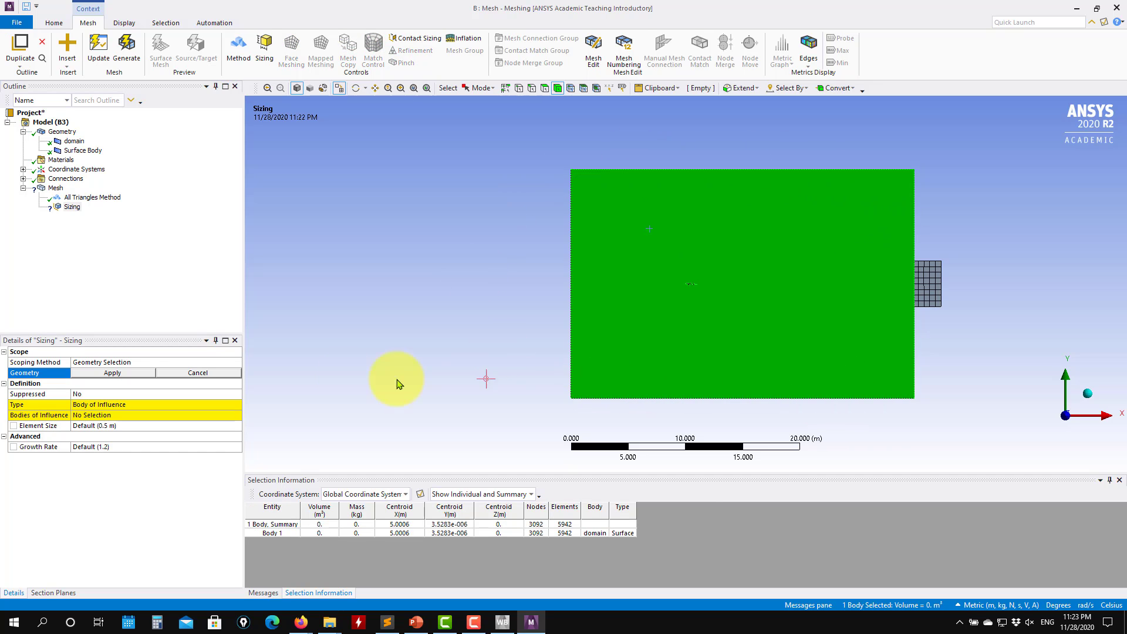
{"action": "left_click", "coordinate": [114, 374]}
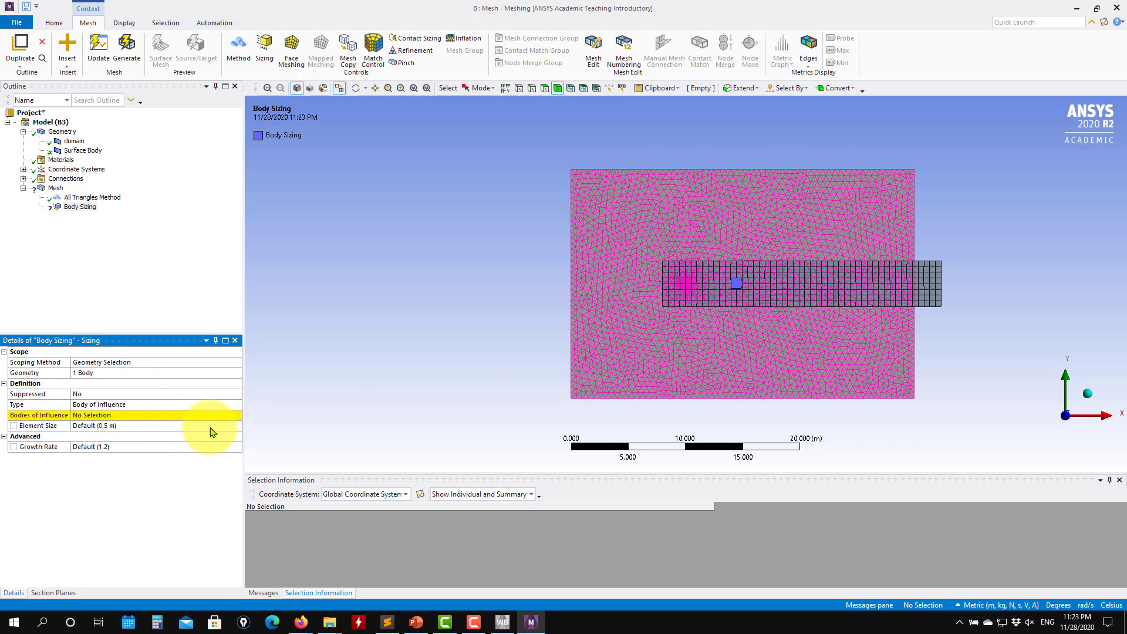
{"action": "left_click", "coordinate": [100, 416]}
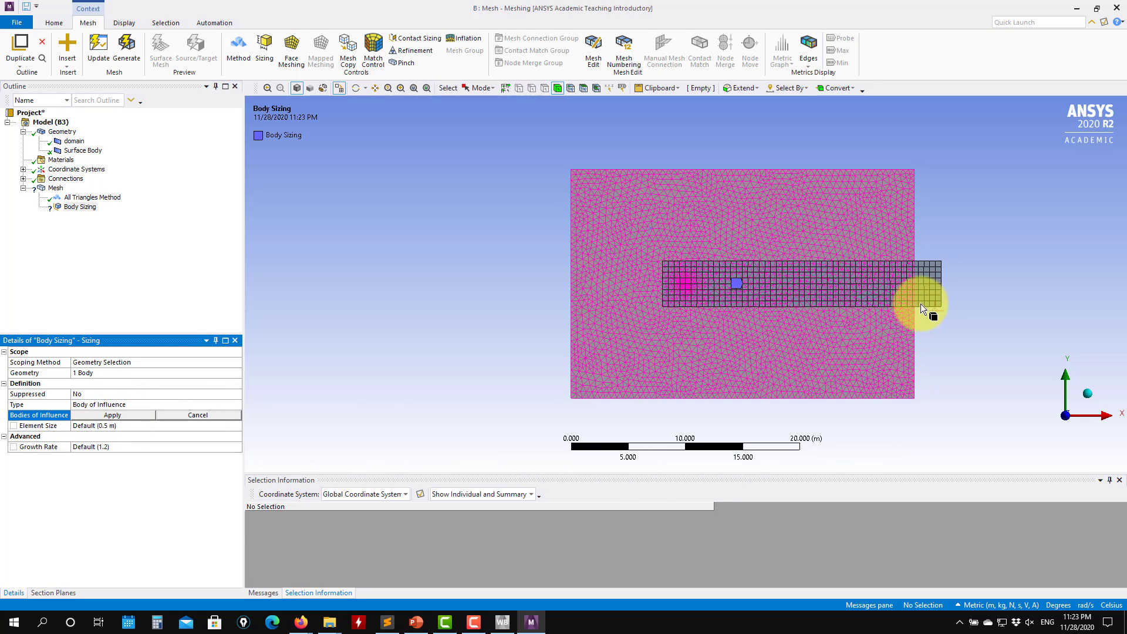
{"action": "left_click", "coordinate": [931, 284]}
{"action": "left_click", "coordinate": [117, 417]}
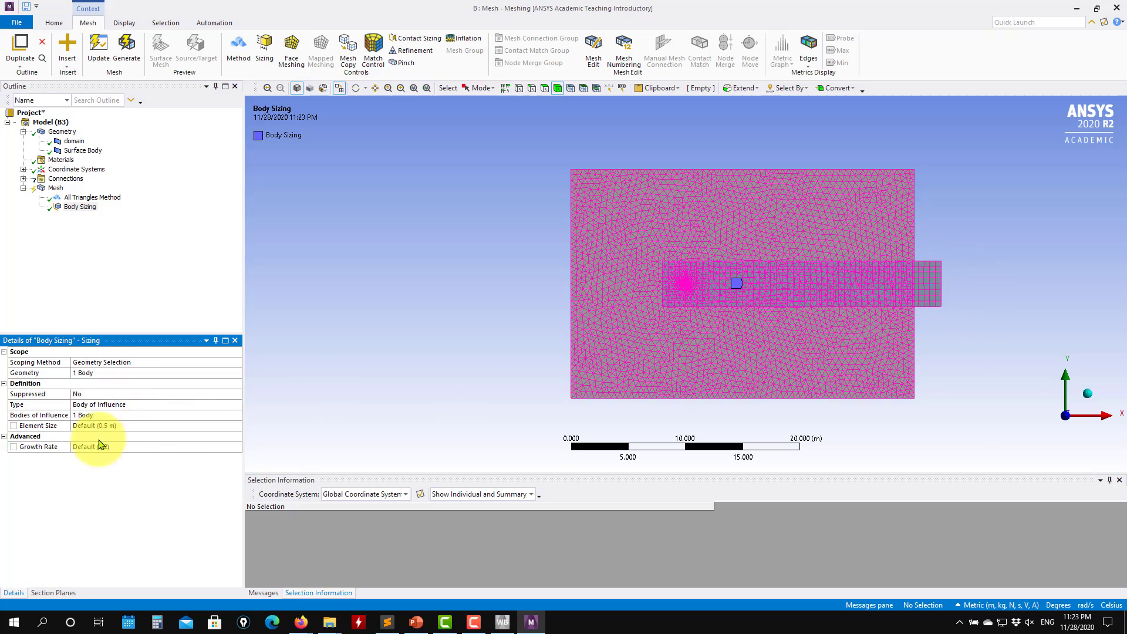
Set the body sizing's element size to 0.2 m and regenerate the mesh.
{"action": "scroll", "coordinate": [940, 320], "scroll_direction": "up", "scroll_amount": 3}
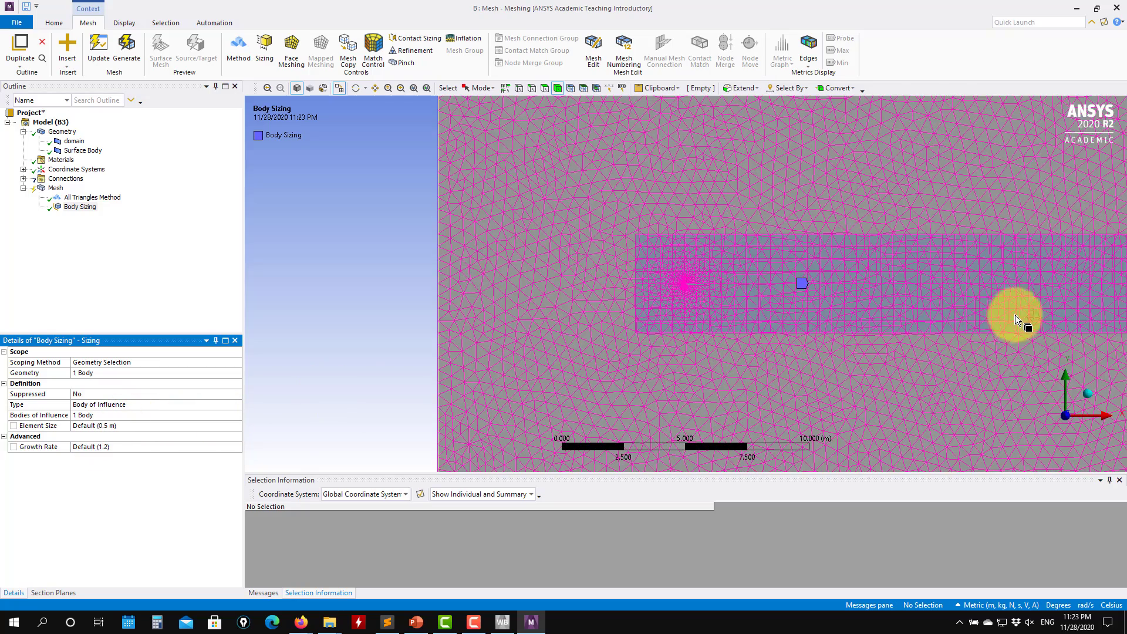
{"action": "middle_click_drag", "start_coordinate": [1016, 314], "coordinate": [351, 323], "text": "ctrl"}
{"action": "scroll", "coordinate": [536, 312], "scroll_direction": "up", "scroll_amount": 4}
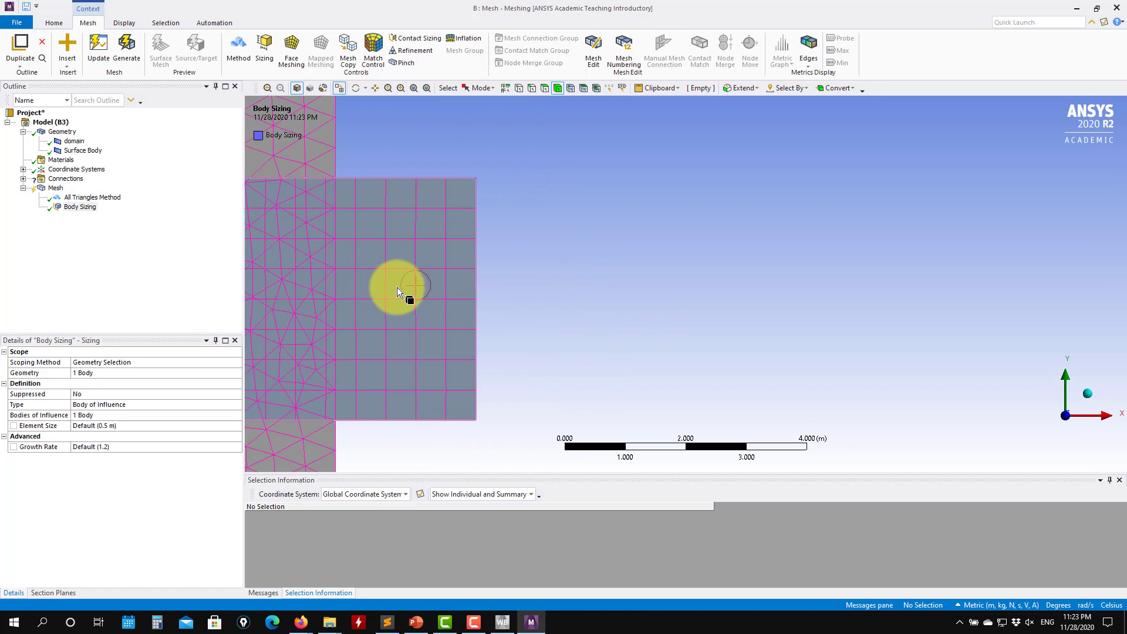
{"action": "left_click", "coordinate": [118, 425]}
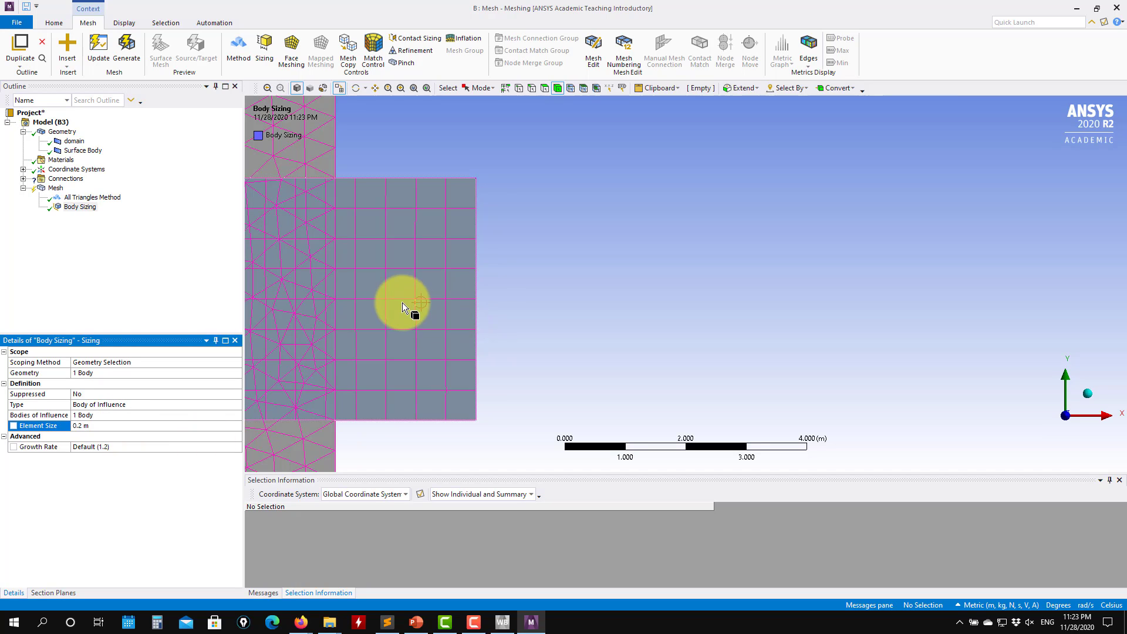
{"action": "scroll", "coordinate": [403, 302], "scroll_direction": "down", "scroll_amount": 5}
{"action": "scroll", "coordinate": [417, 295], "scroll_direction": "down", "scroll_amount": 5}
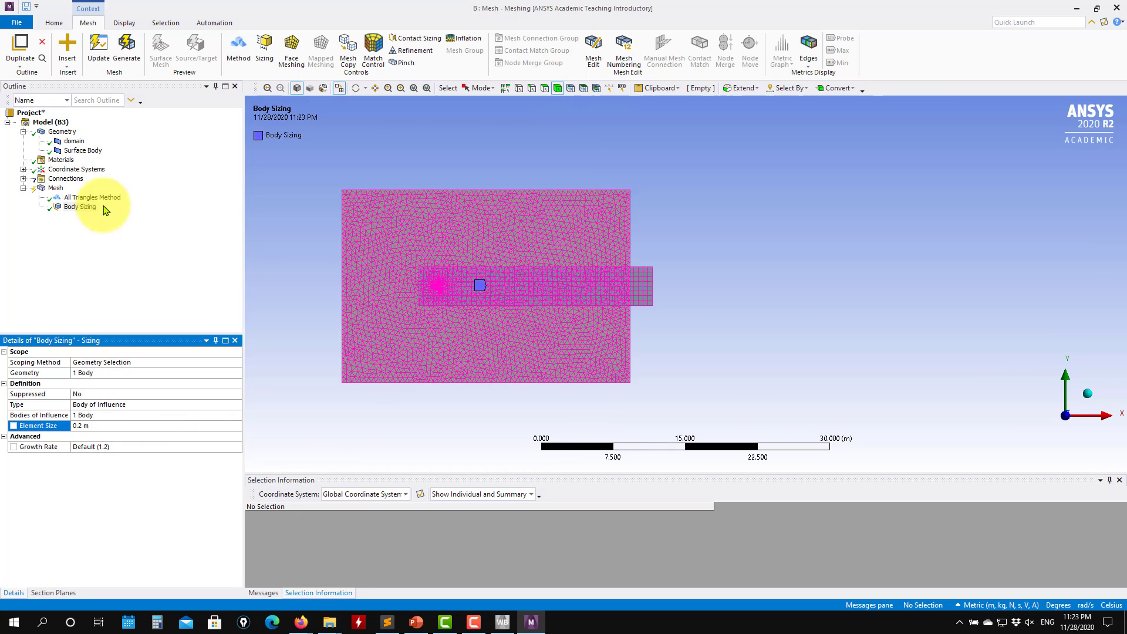
{"action": "left_click", "coordinate": [126, 50]}
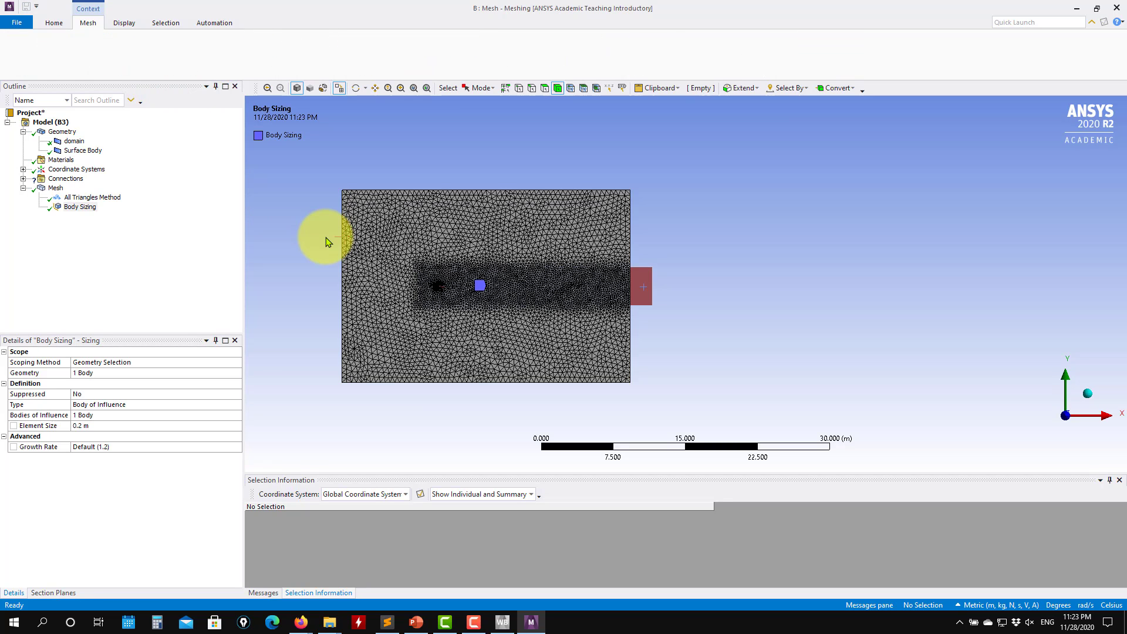
Examine the regenerated mesh across the domain and compare the refined wake region with the influence surface body.
{"action": "left_click", "coordinate": [58, 188]}
{"action": "middle_click_drag", "start_coordinate": [745, 339], "coordinate": [944, 329], "text": "ctrl"}
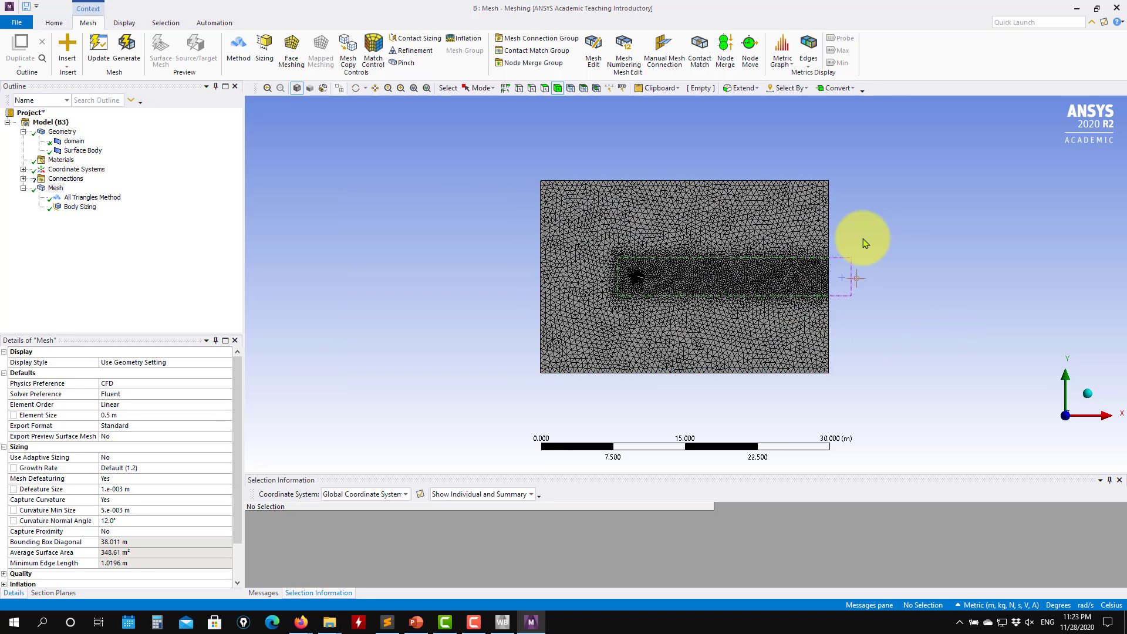
{"action": "left_click", "coordinate": [82, 151]}
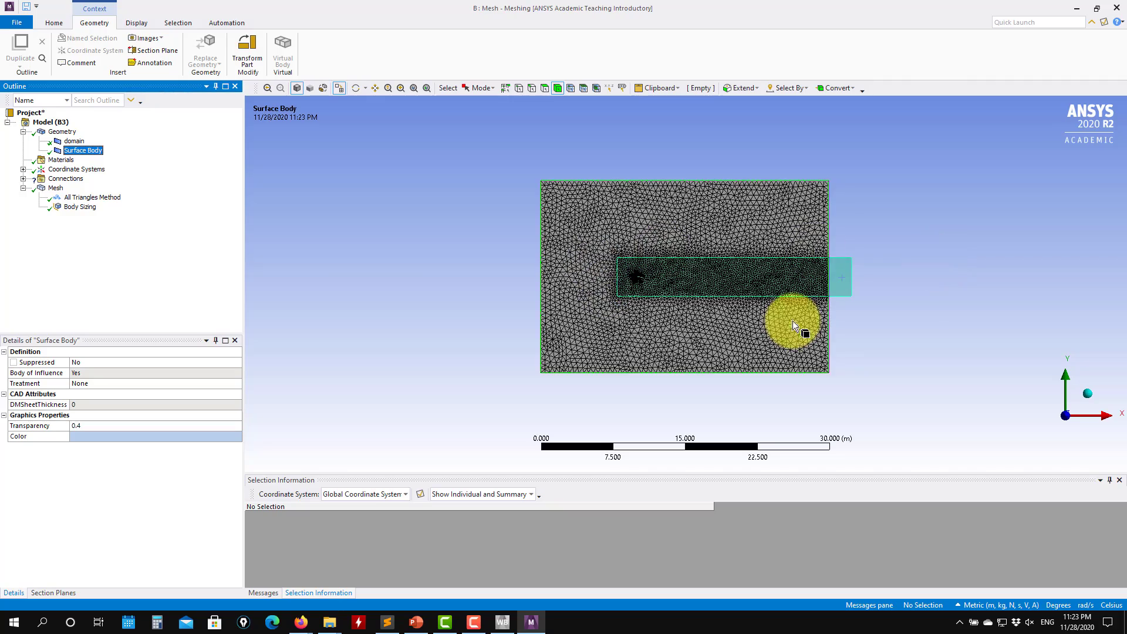
{"action": "left_click", "coordinate": [59, 198]}
{"action": "left_click", "coordinate": [54, 188]}
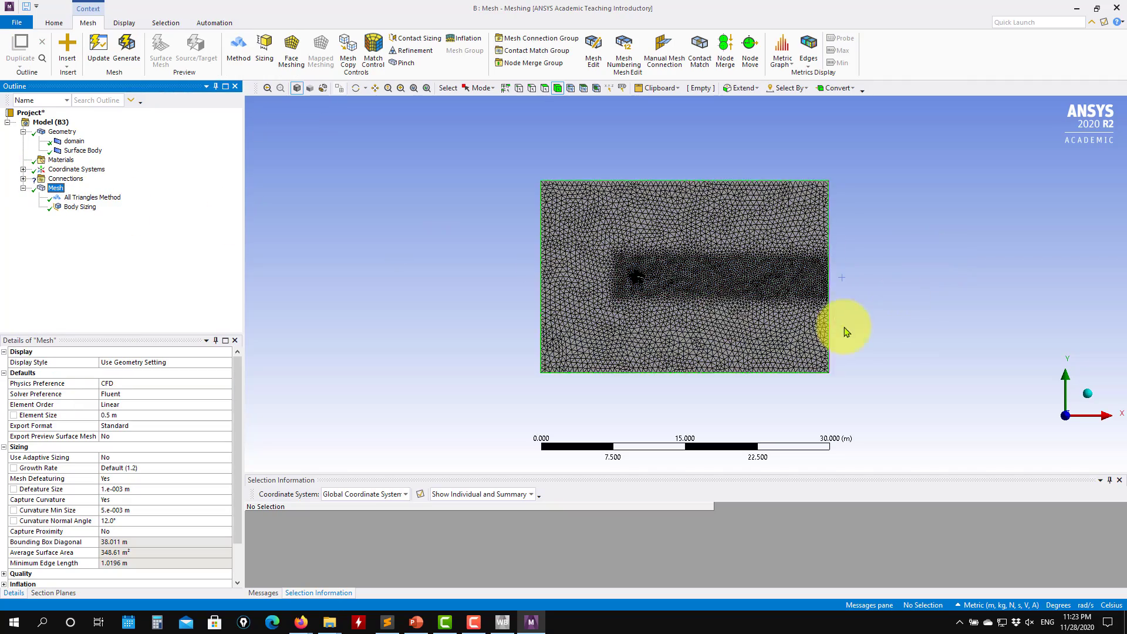
{"action": "scroll", "coordinate": [790, 301], "scroll_direction": "down", "scroll_amount": 2}
{"action": "scroll", "coordinate": [790, 301], "scroll_direction": "up", "scroll_amount": 5}
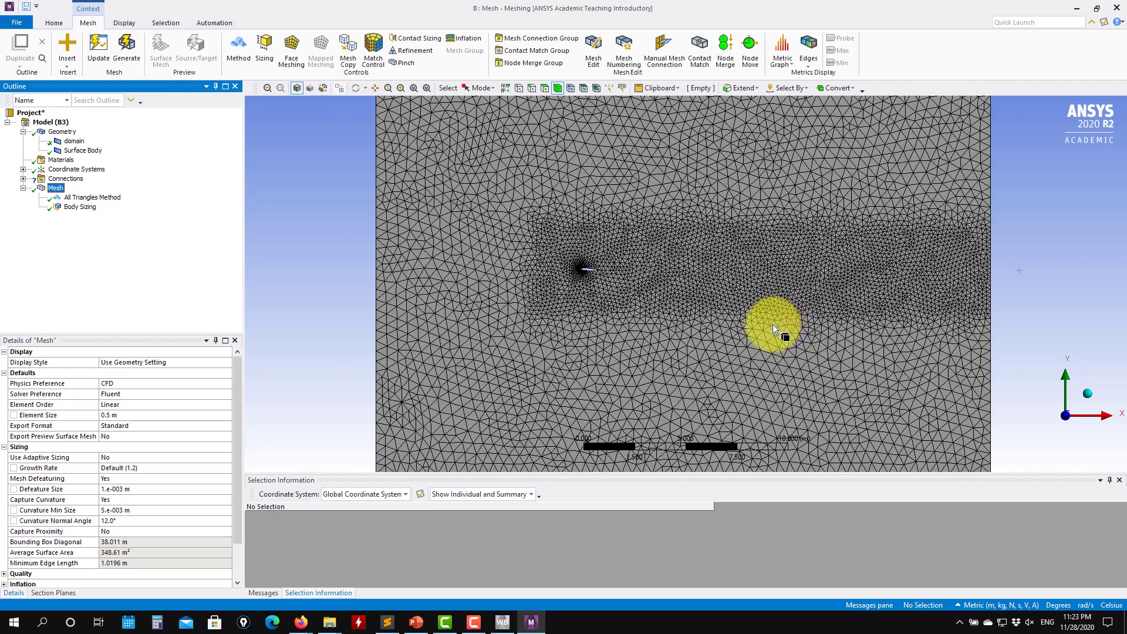
{"action": "scroll", "coordinate": [773, 324], "scroll_direction": "up", "scroll_amount": 2}
{"action": "scroll", "coordinate": [752, 299], "scroll_direction": "down", "scroll_amount": 5}
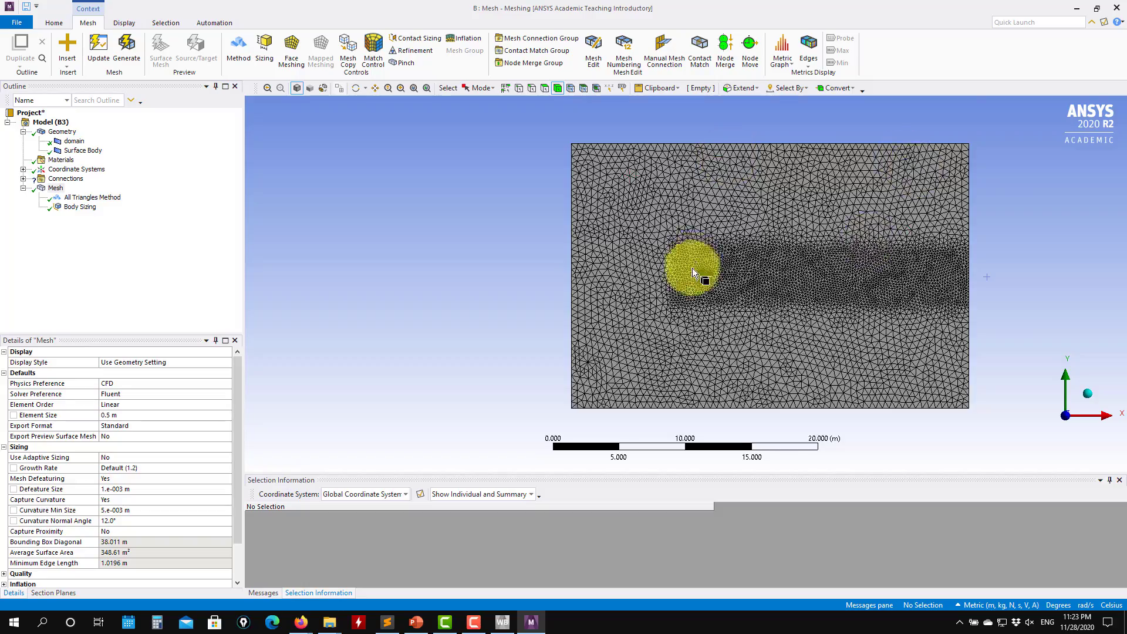
Examine the mesh density around the airfoil from its leading edge to its trailing edge.
{"action": "scroll", "coordinate": [693, 268], "scroll_direction": "up", "scroll_amount": 8}
{"action": "middle_click_drag", "start_coordinate": [735, 301], "coordinate": [728, 301], "text": "ctrl"}
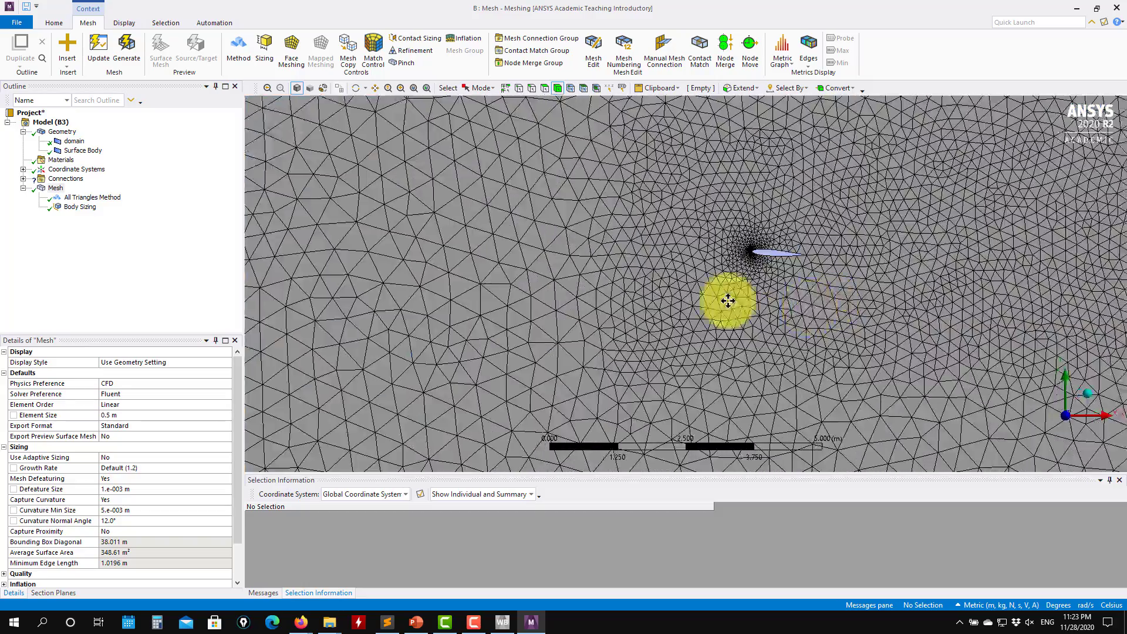
{"action": "scroll", "coordinate": [729, 300], "scroll_direction": "up", "scroll_amount": 8}
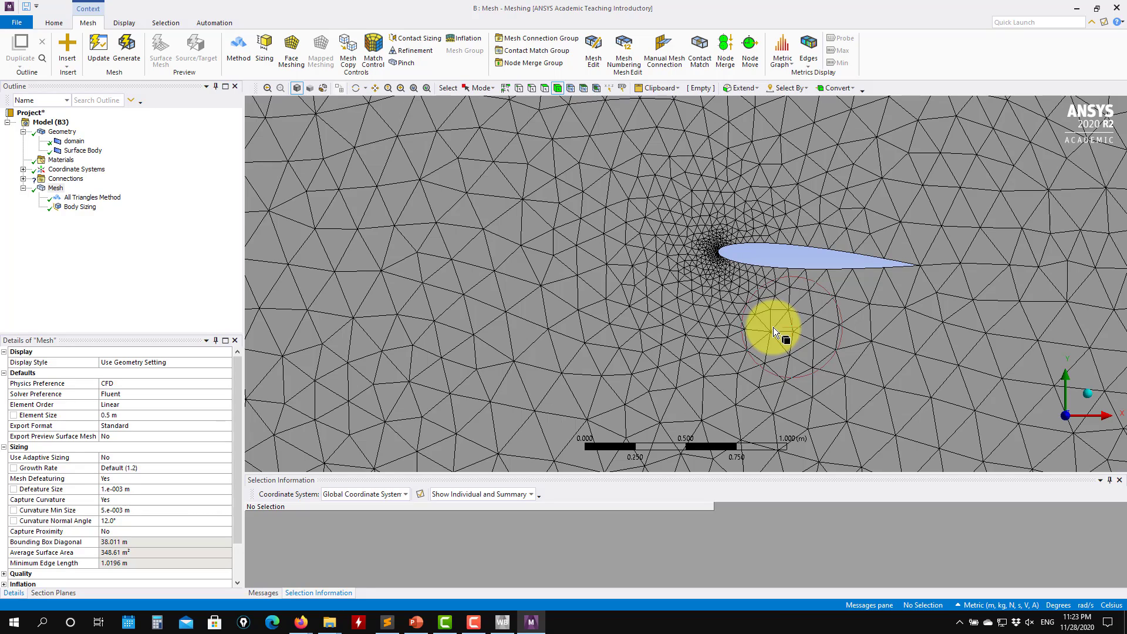
{"action": "scroll", "coordinate": [787, 267], "scroll_direction": "up", "scroll_amount": 2}
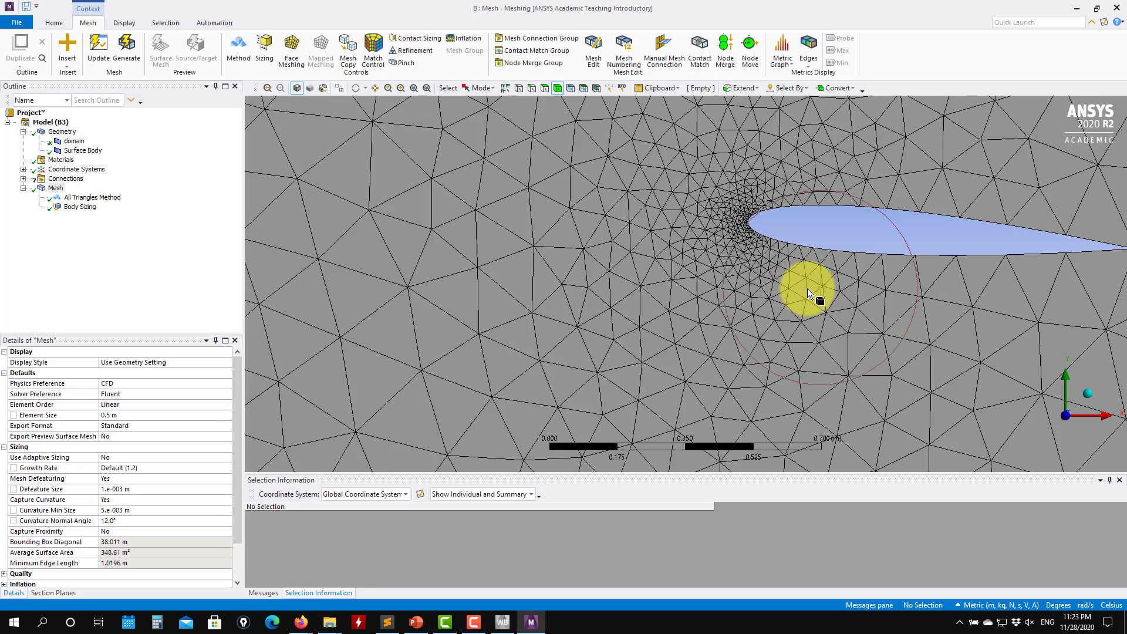
{"action": "middle_click_drag", "start_coordinate": [820, 279], "coordinate": [667, 304], "text": "ctrl"}
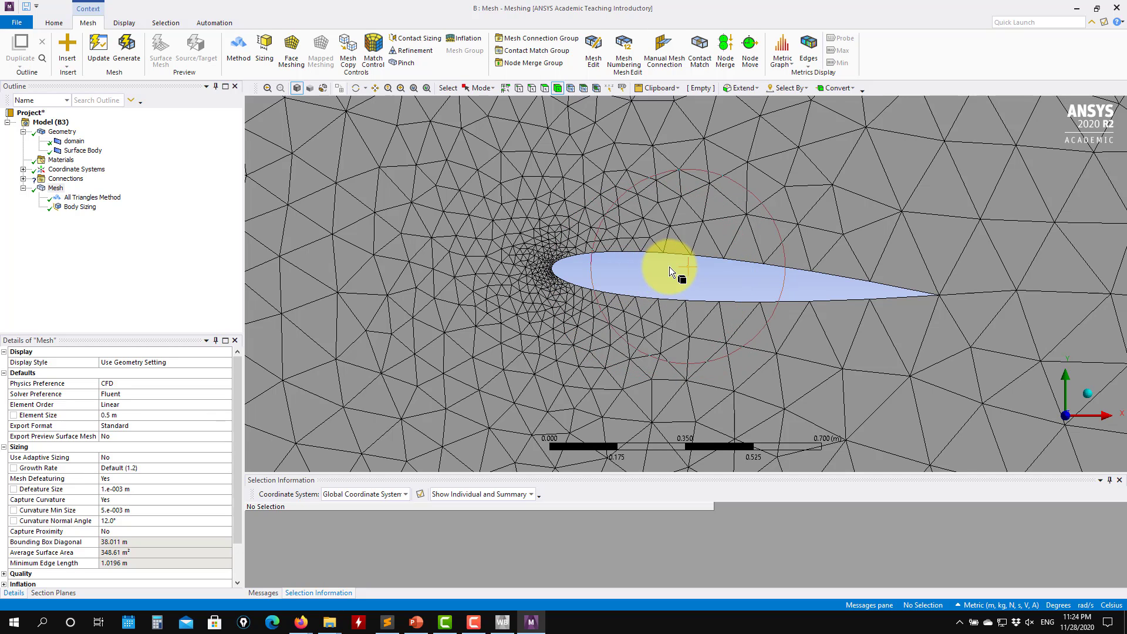
{"action": "scroll", "coordinate": [669, 267], "scroll_direction": "up", "scroll_amount": 1}
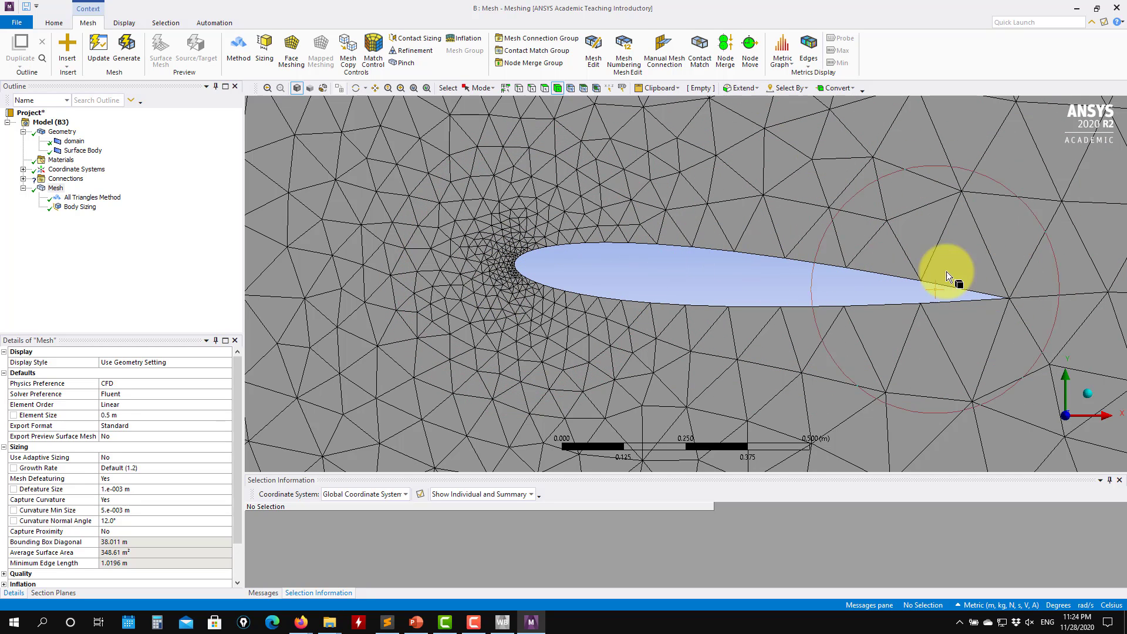
{"action": "scroll", "coordinate": [977, 290], "scroll_direction": "down", "scroll_amount": 3}
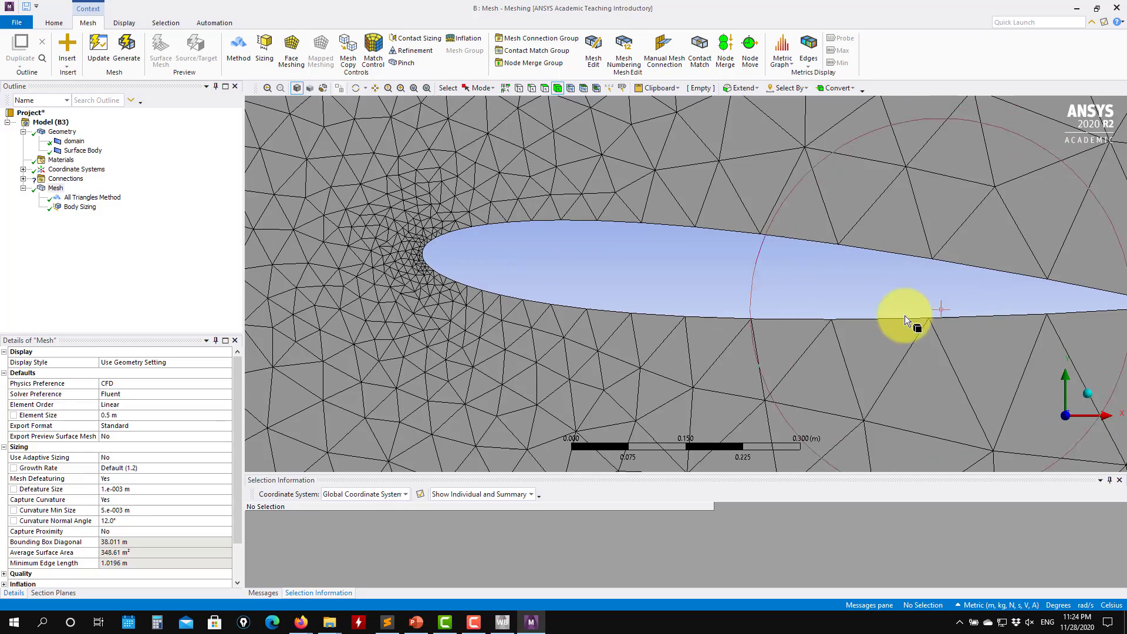
{"action": "scroll", "coordinate": [872, 322], "scroll_direction": "down", "scroll_amount": 6}
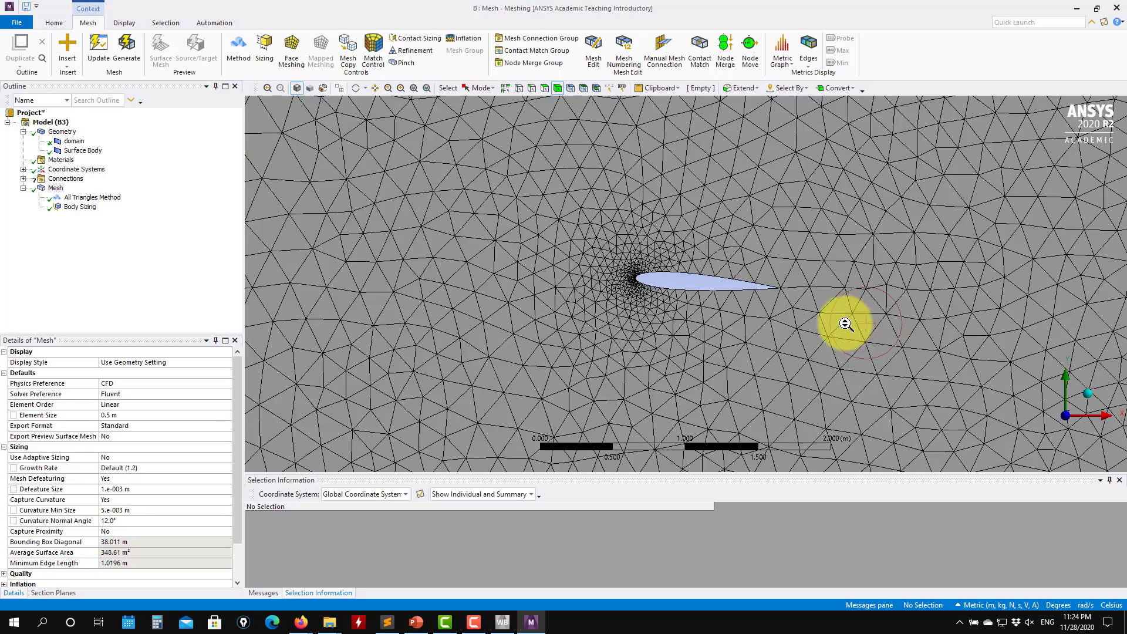
{"action": "scroll", "coordinate": [696, 305], "scroll_direction": "down", "scroll_amount": 2}
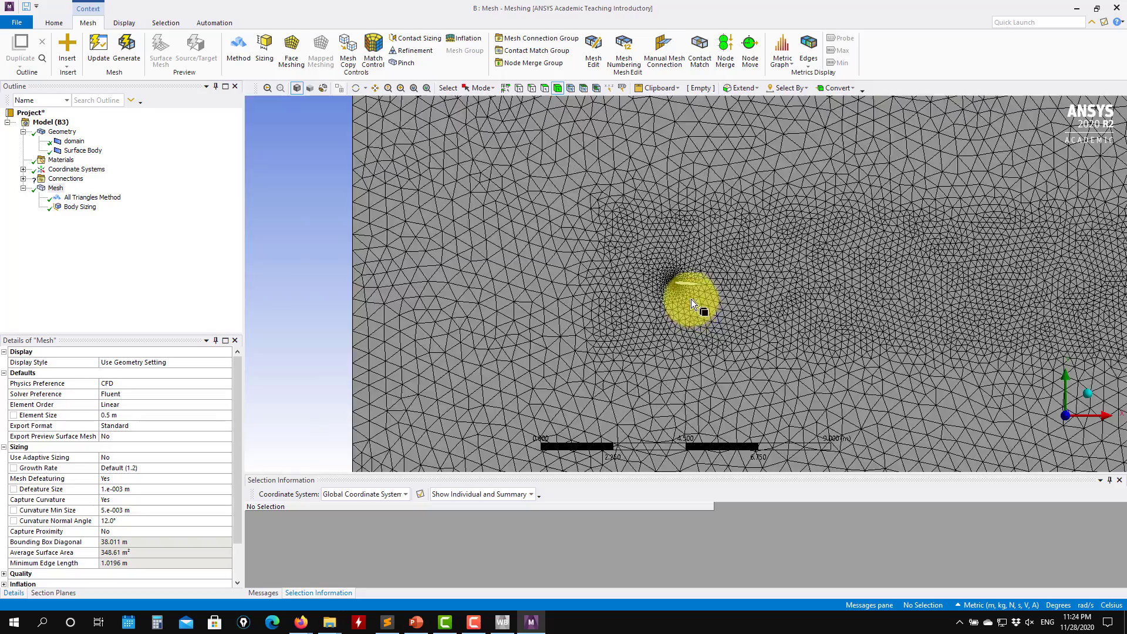
{"action": "scroll", "coordinate": [692, 295], "scroll_direction": "up", "scroll_amount": 4}
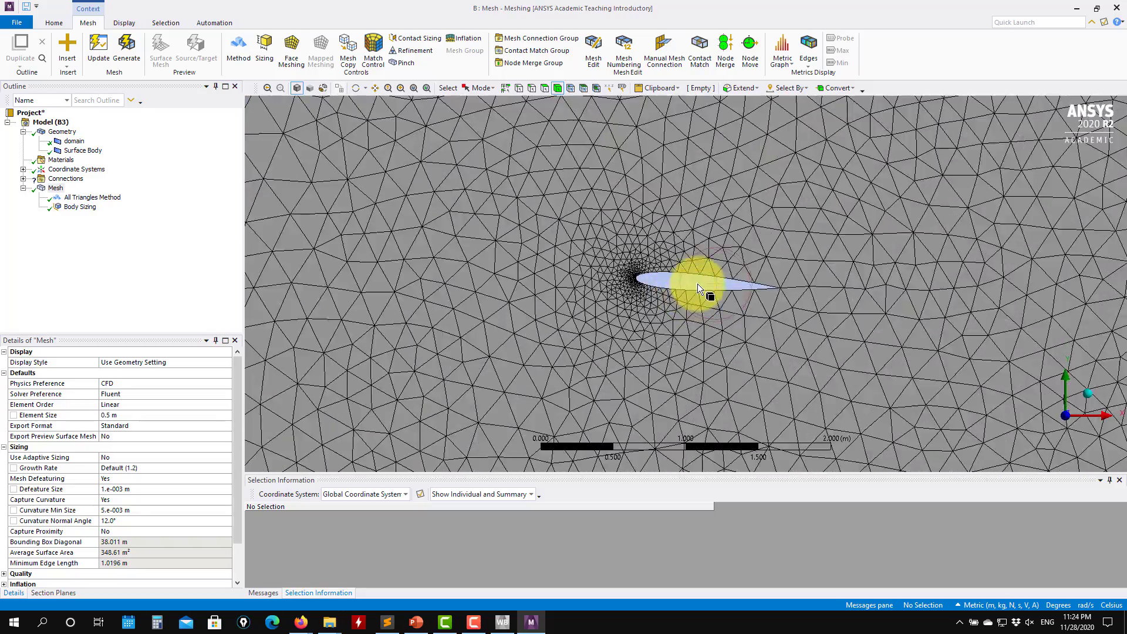
{"action": "scroll", "coordinate": [653, 283], "scroll_direction": "up", "scroll_amount": 2}
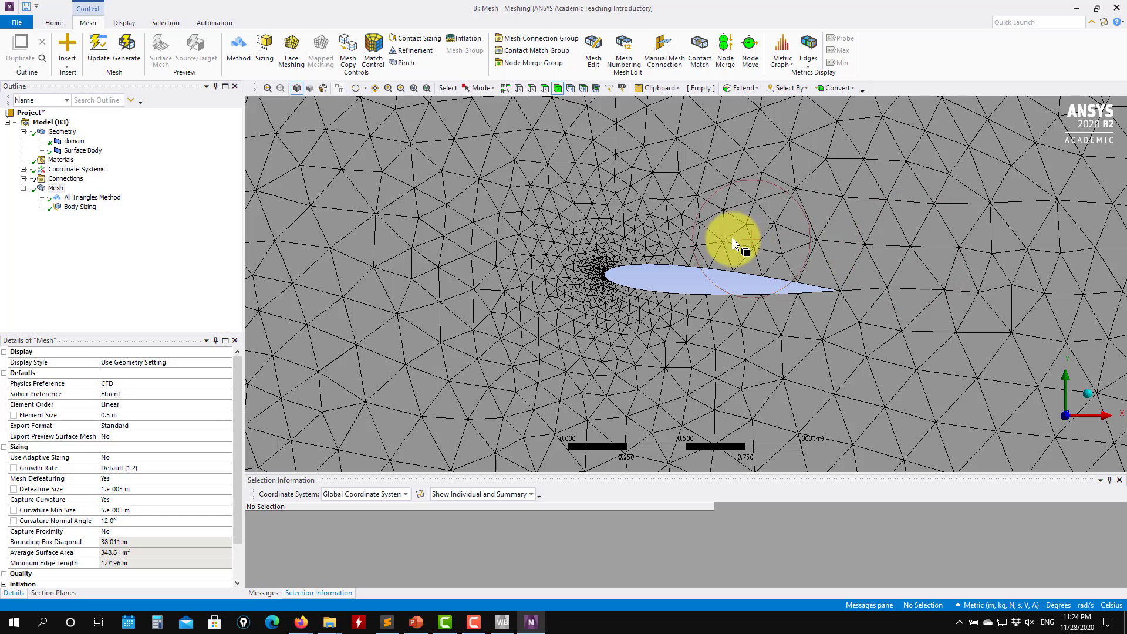
{"action": "scroll", "coordinate": [570, 238], "scroll_direction": "up", "scroll_amount": 2}
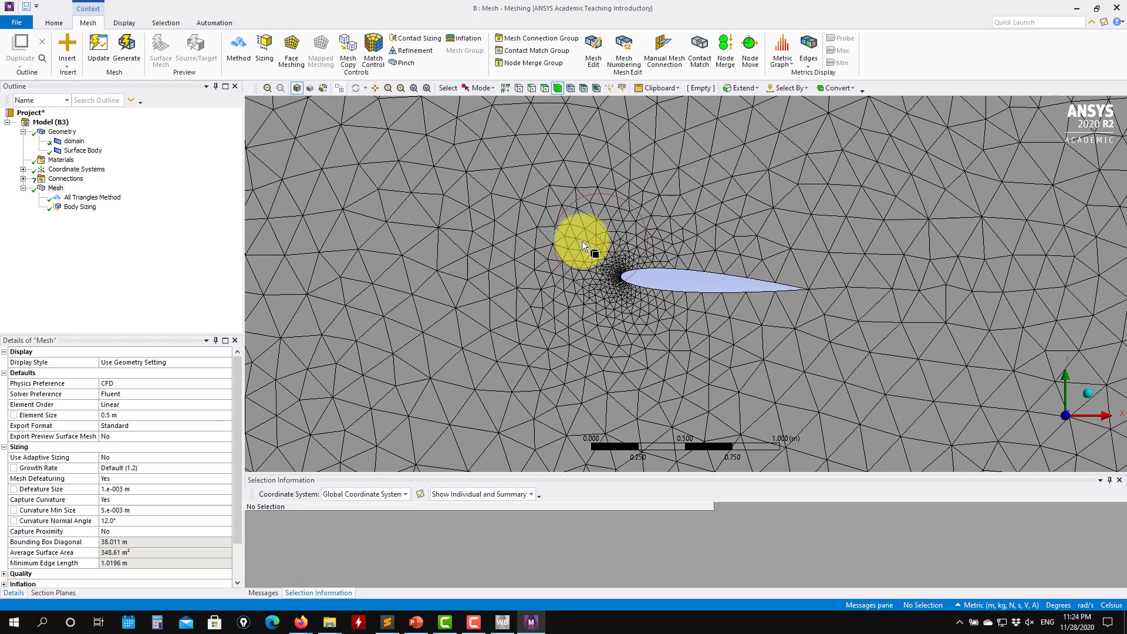
{"action": "scroll", "coordinate": [602, 244], "scroll_direction": "up", "scroll_amount": 1}
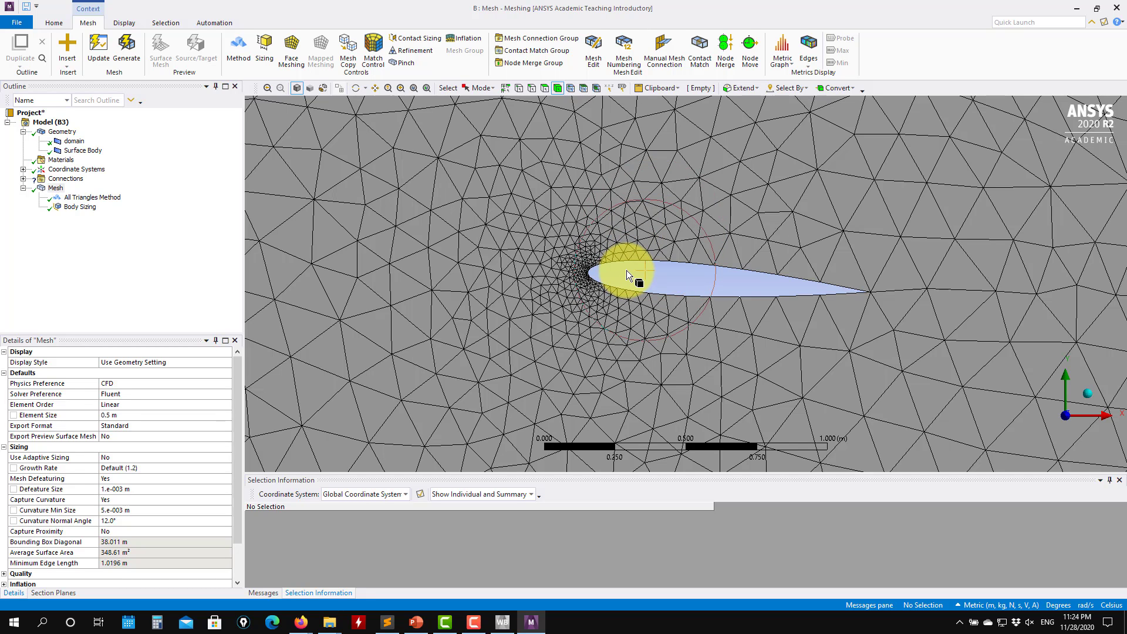
{"action": "scroll", "coordinate": [682, 286], "scroll_direction": "up", "scroll_amount": 3}
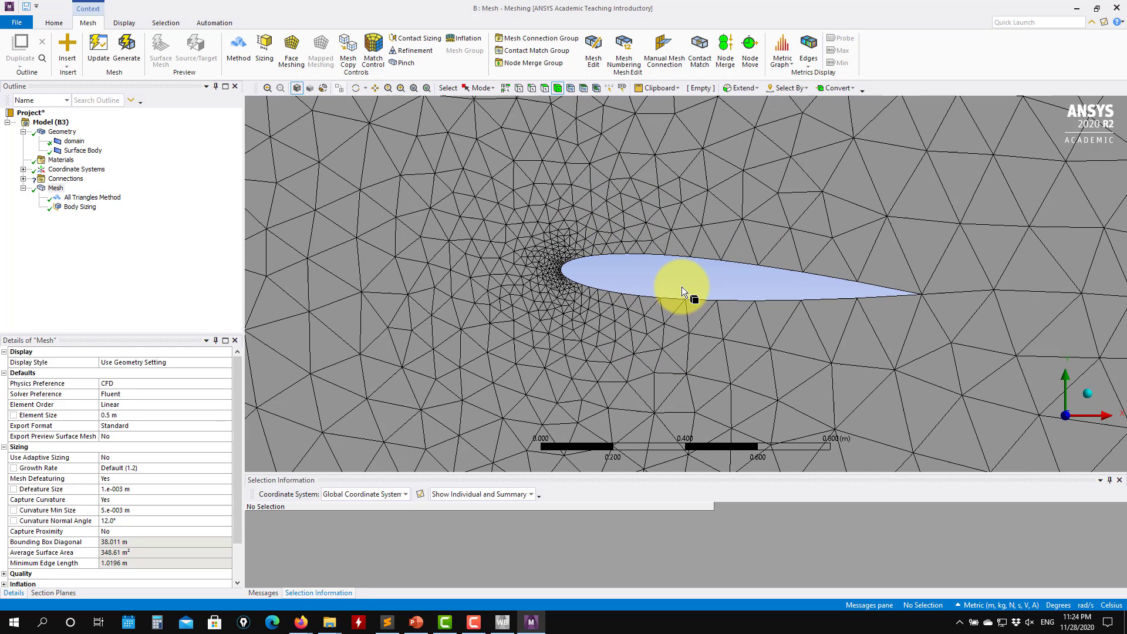
{"action": "scroll", "coordinate": [682, 287], "scroll_direction": "up", "scroll_amount": 1}
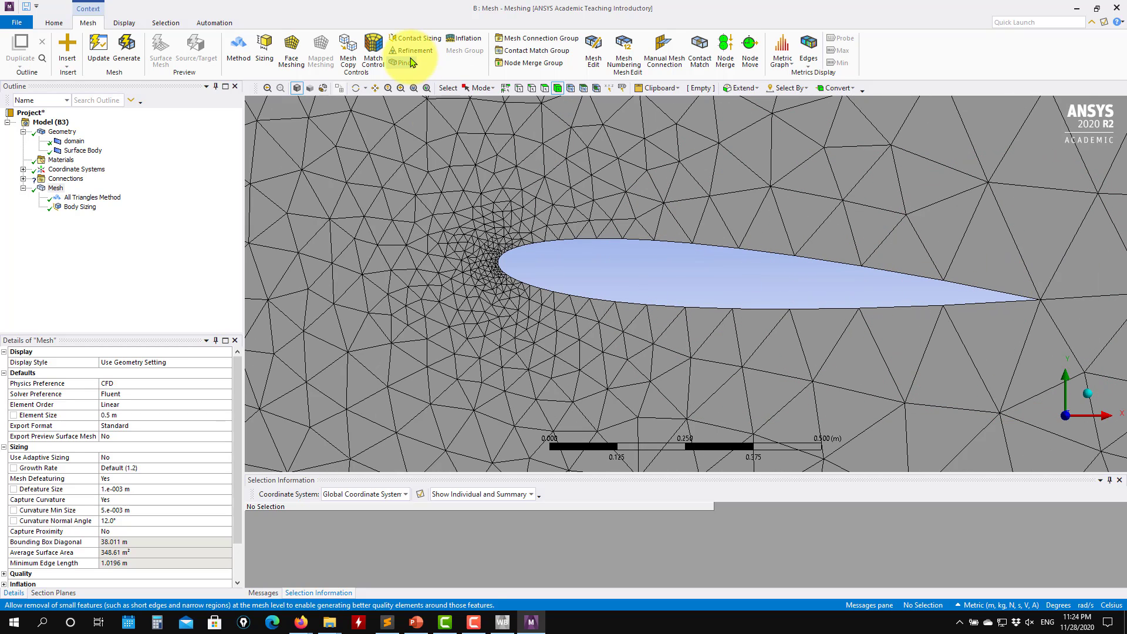
Insert a sizing control on the airfoil's upper edge.
{"action": "left_click", "coordinate": [531, 89]}
{"action": "left_click", "coordinate": [582, 297]}
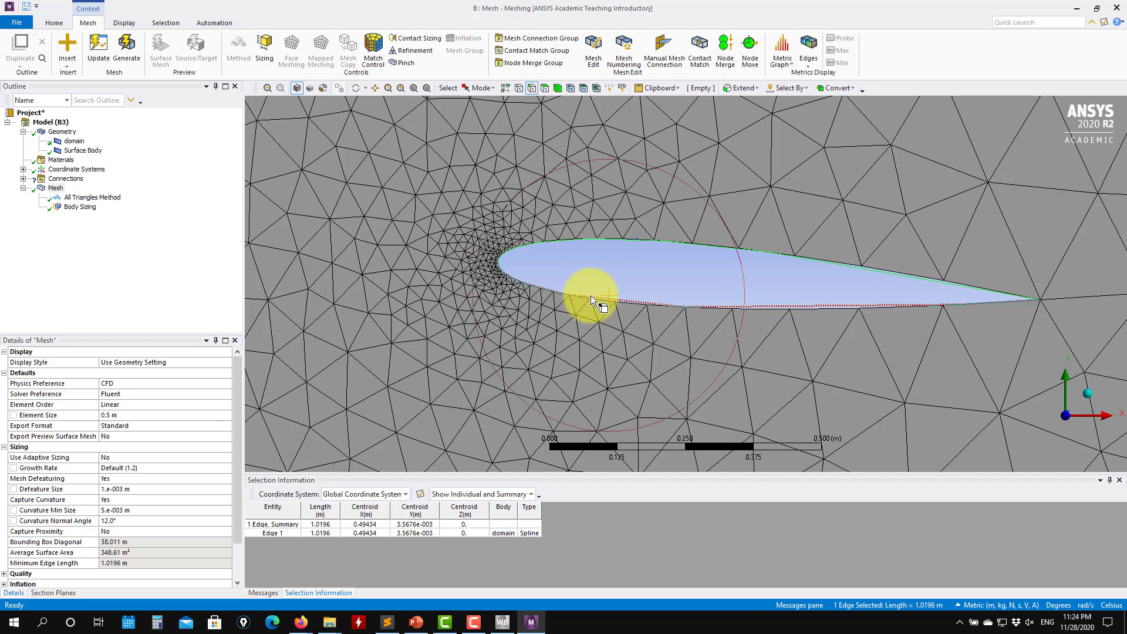
{"action": "left_click", "coordinate": [624, 239]}
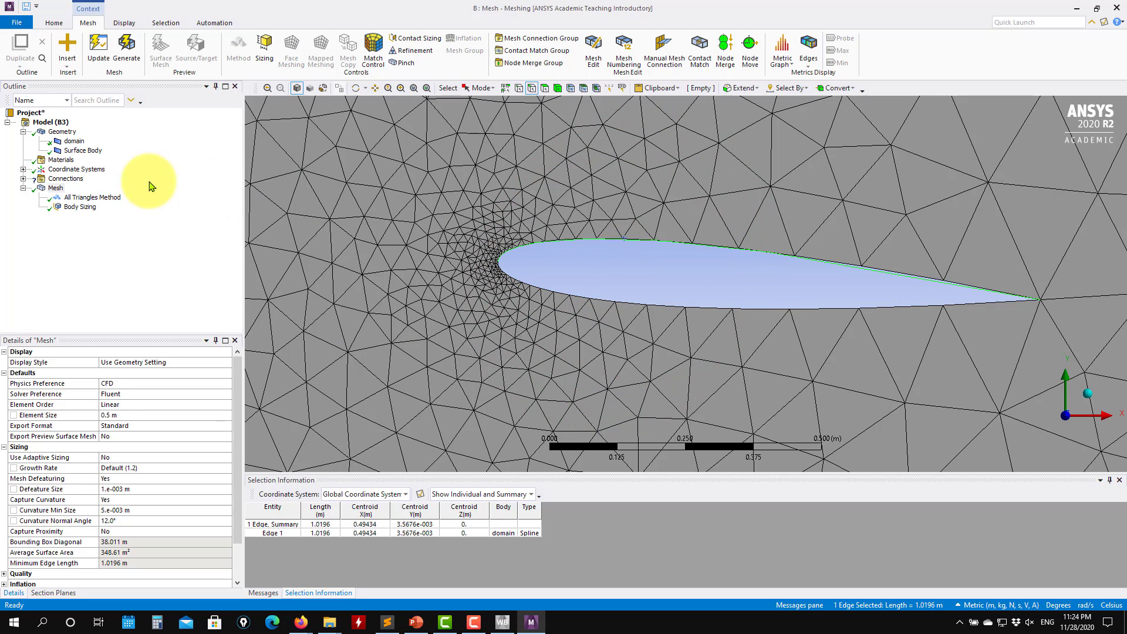
{"action": "right_click", "coordinate": [56, 189]}
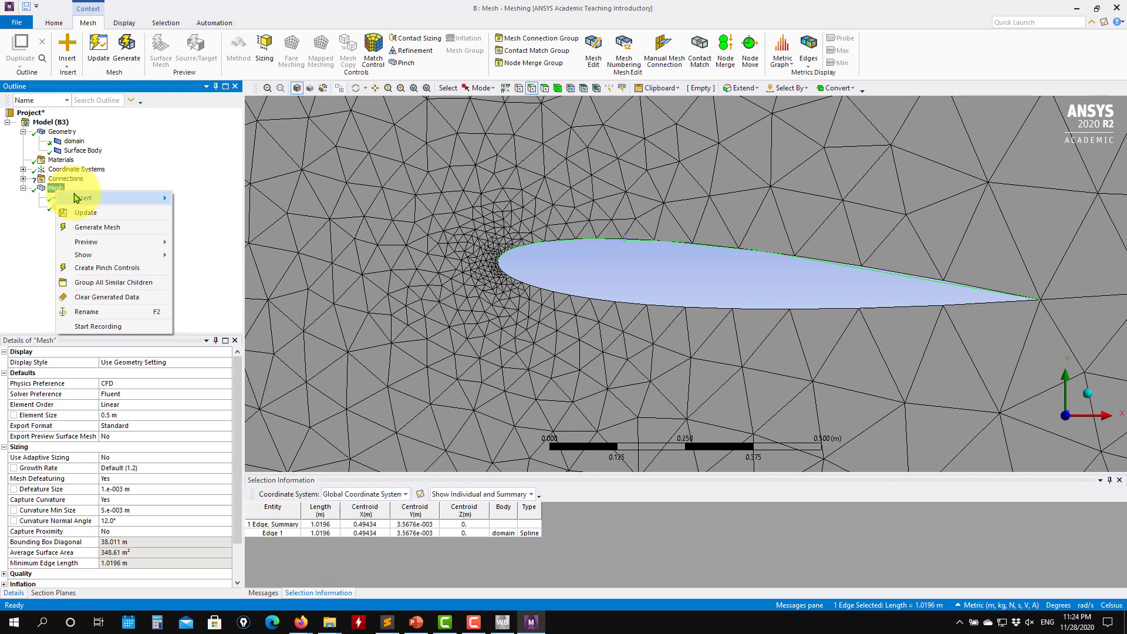
{"action": "mouse_move", "coordinate": [118, 198]}
{"action": "left_click", "coordinate": [194, 201]}
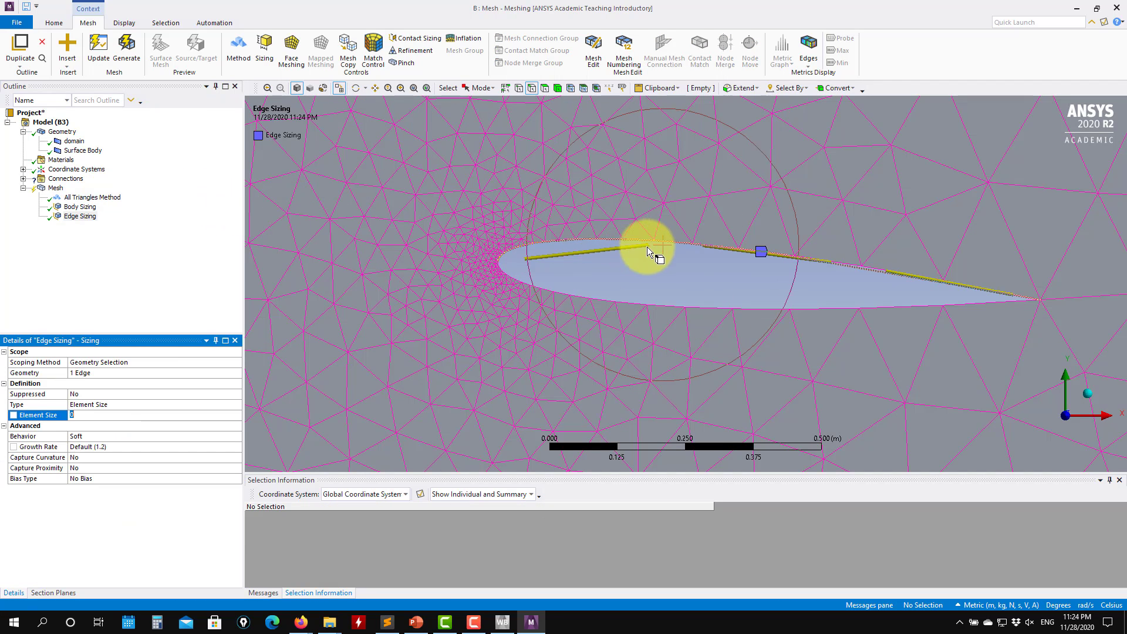
Rescope the edge sizing to both the upper and lower airfoil edges.
{"action": "left_click", "coordinate": [686, 247]}
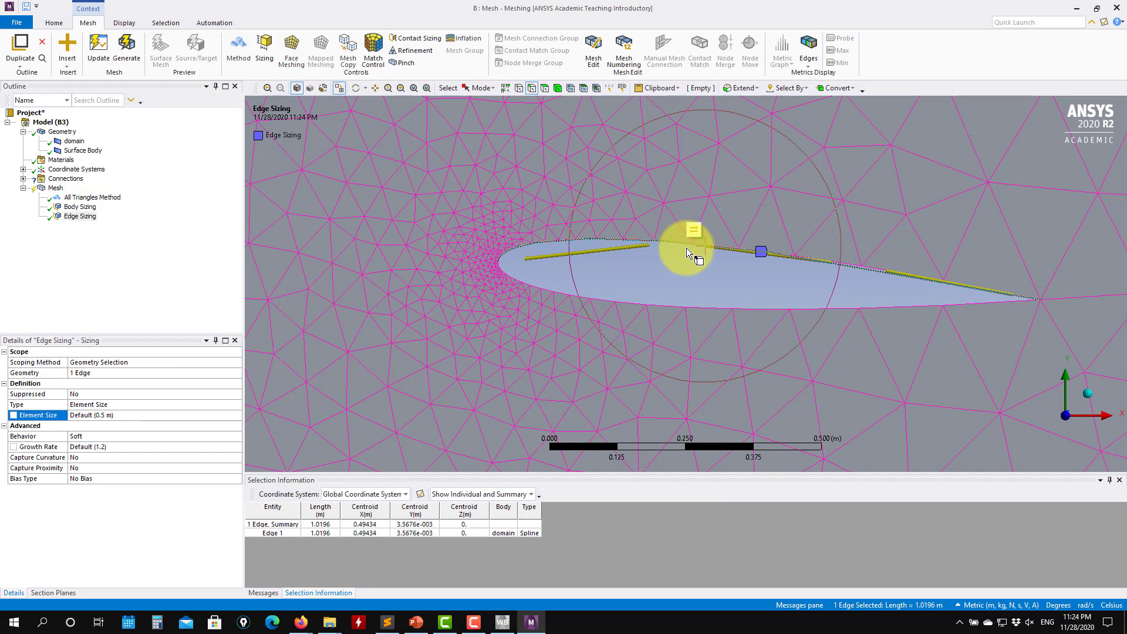
{"action": "left_click", "coordinate": [675, 304], "text": "ctrl"}
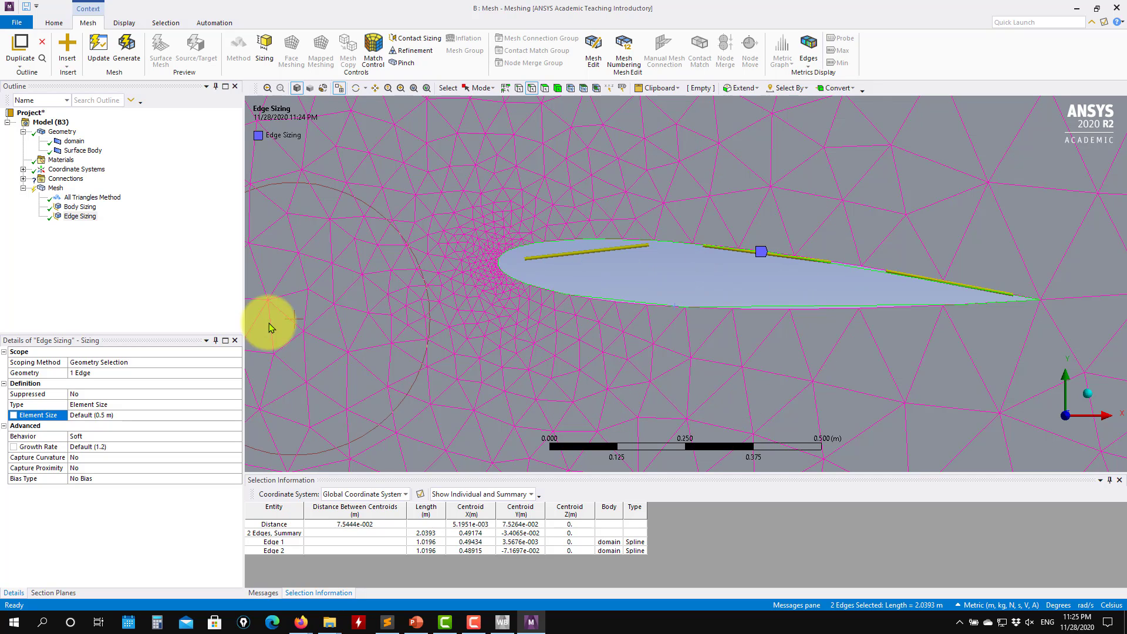
{"action": "left_click", "coordinate": [106, 374]}
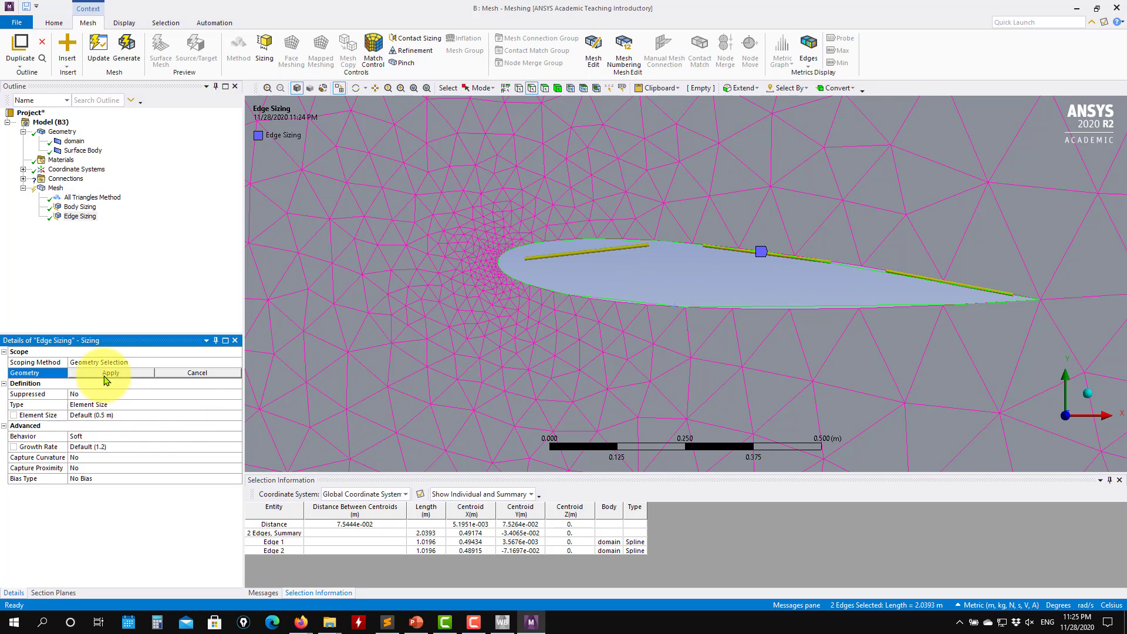
{"action": "left_click", "coordinate": [111, 374]}
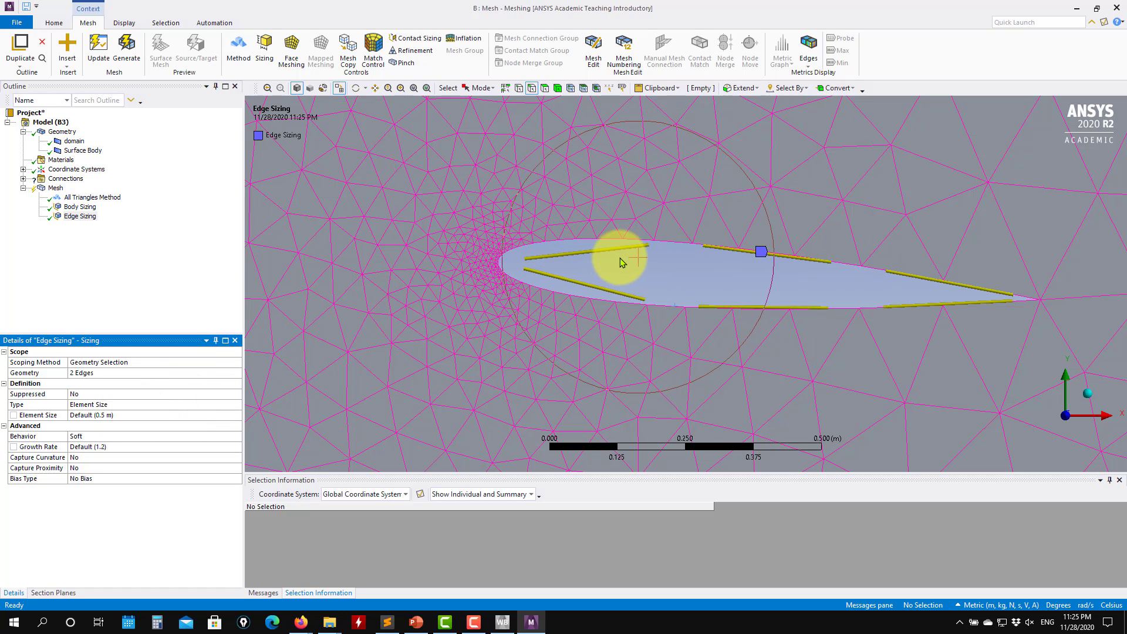
Set the airfoil edge sizing's element size to 0.1 m.
{"action": "left_click", "coordinate": [114, 417]}
{"action": "type", "text": ".1"}
{"action": "key", "text": "Return"}
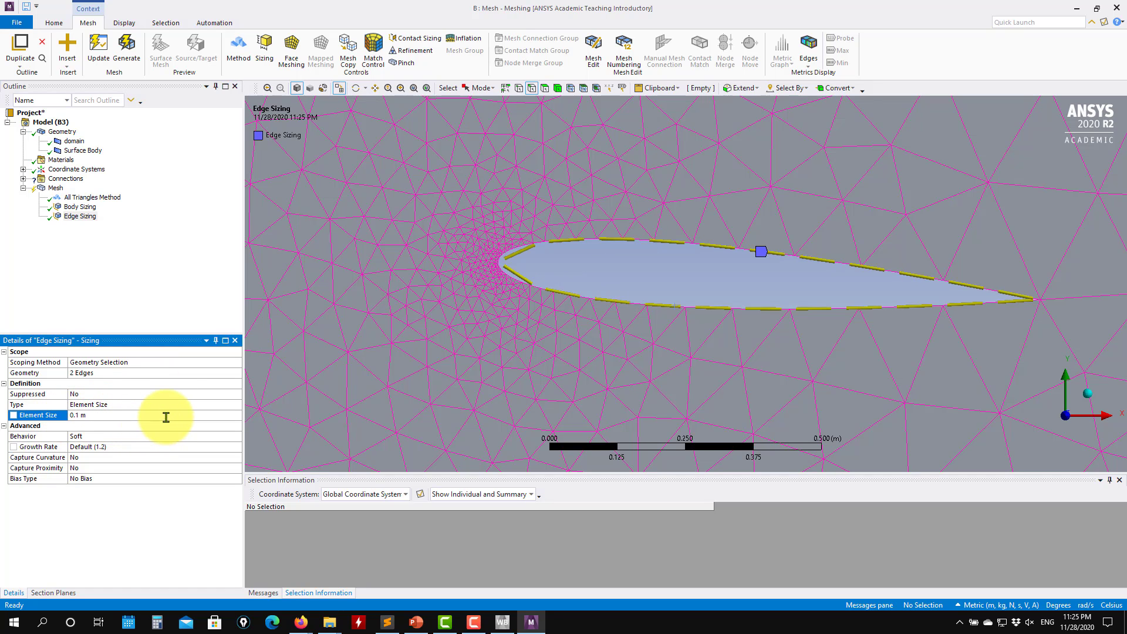
Set the airfoil edge sizing's element size to 0.01 m and check the previewed divisions along the edges.
{"action": "left_click", "coordinate": [109, 415]}
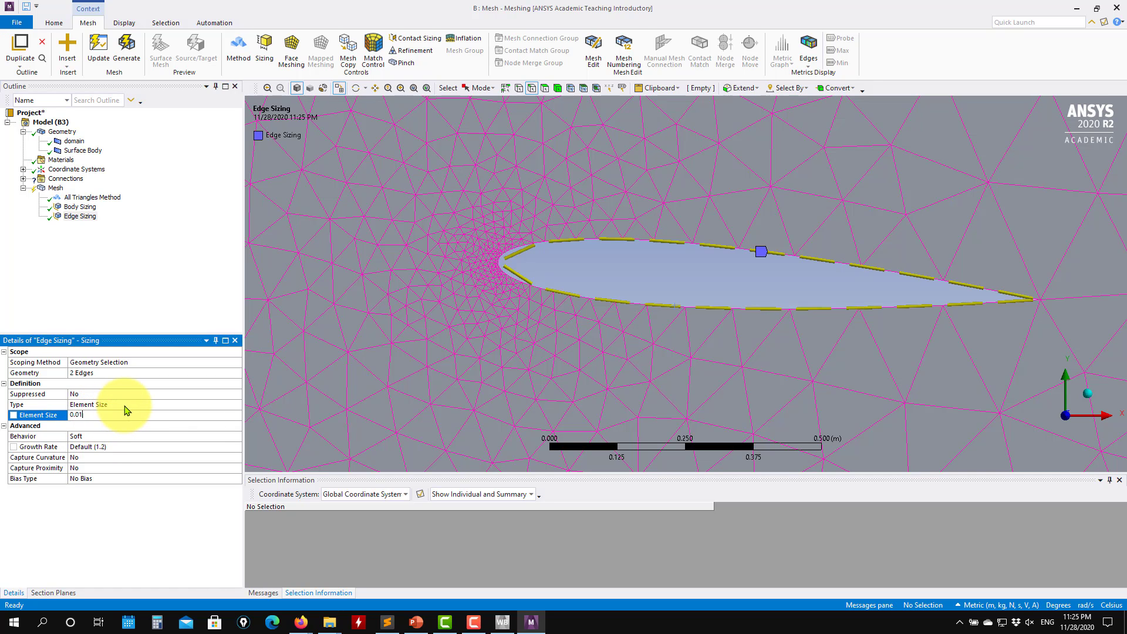
{"action": "type", "text": "0.01"}
{"action": "key", "text": "Return"}
{"action": "scroll", "coordinate": [584, 252], "scroll_direction": "up", "scroll_amount": 3}
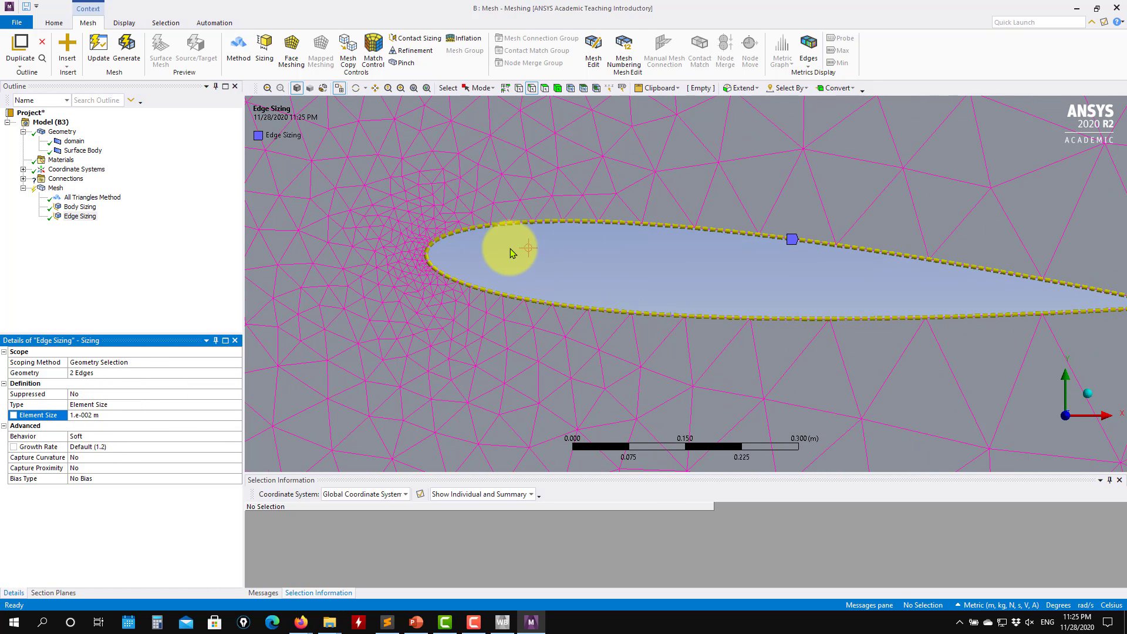
{"action": "scroll", "coordinate": [506, 253], "scroll_direction": "up", "scroll_amount": 1}
{"action": "scroll", "coordinate": [503, 254], "scroll_direction": "down", "scroll_amount": 3}
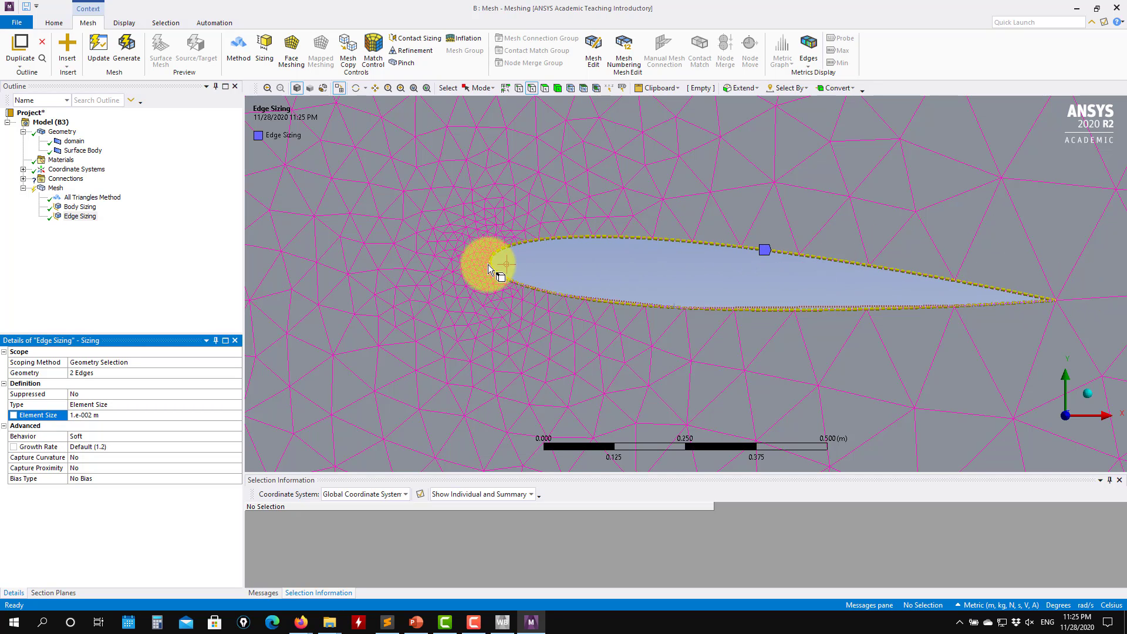
{"action": "scroll", "coordinate": [582, 280], "scroll_direction": "up", "scroll_amount": 2}
{"action": "scroll", "coordinate": [582, 279], "scroll_direction": "up", "scroll_amount": 2}
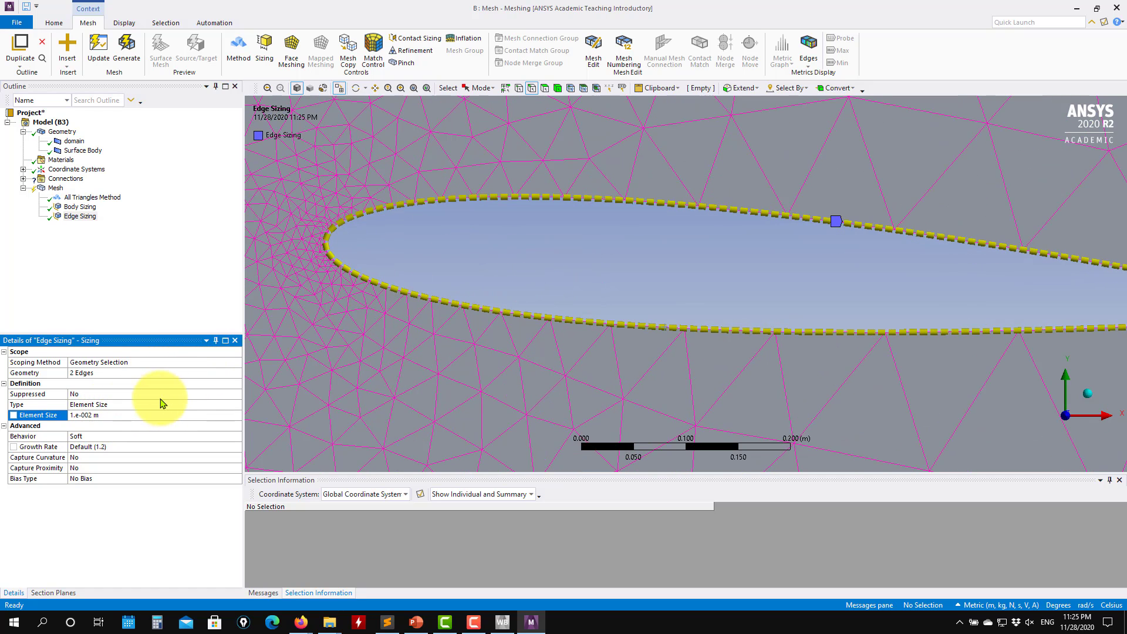
Change the edge sizing type to Number of Divisions, with 100 divisions per airfoil edge.
{"action": "left_click", "coordinate": [235, 405]}
{"action": "left_click", "coordinate": [237, 407]}
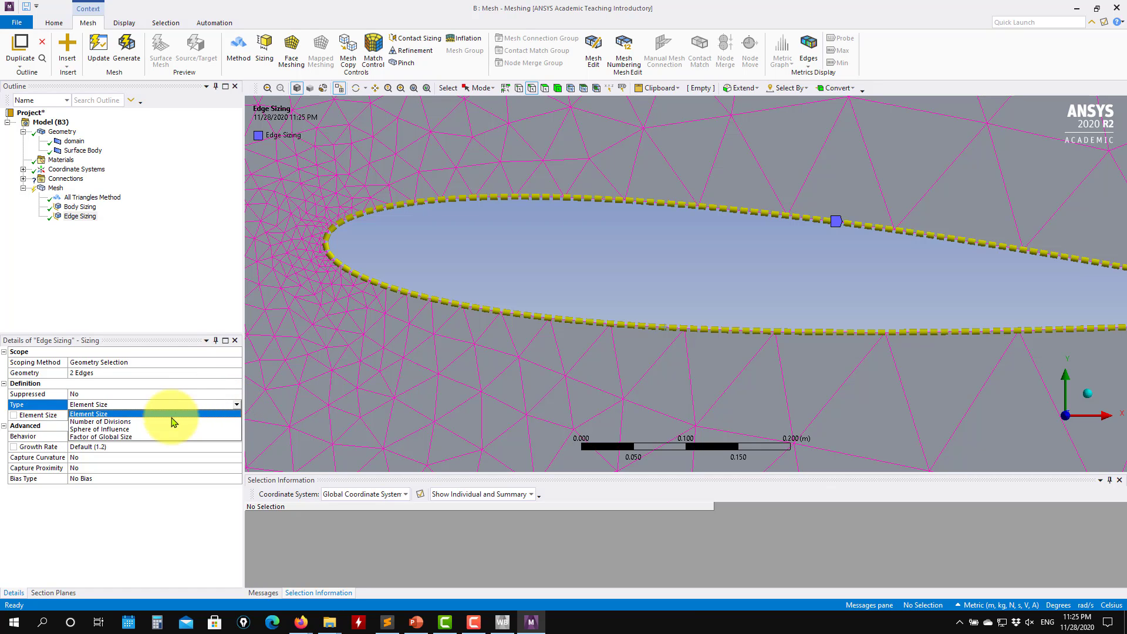
{"action": "left_click", "coordinate": [162, 422]}
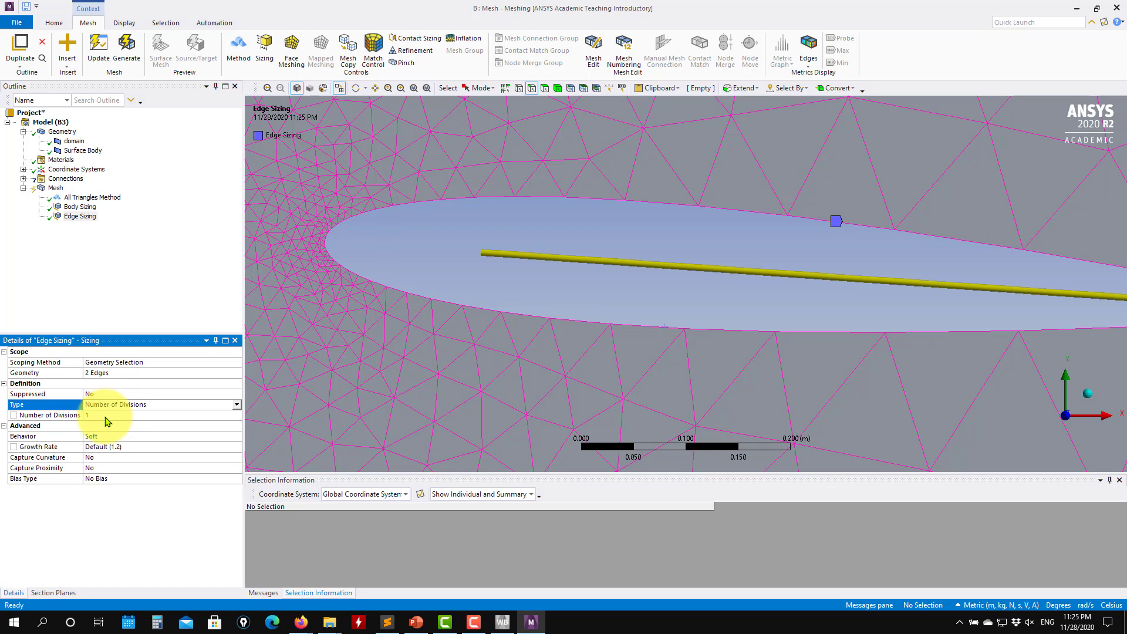
{"action": "left_click", "coordinate": [104, 416]}
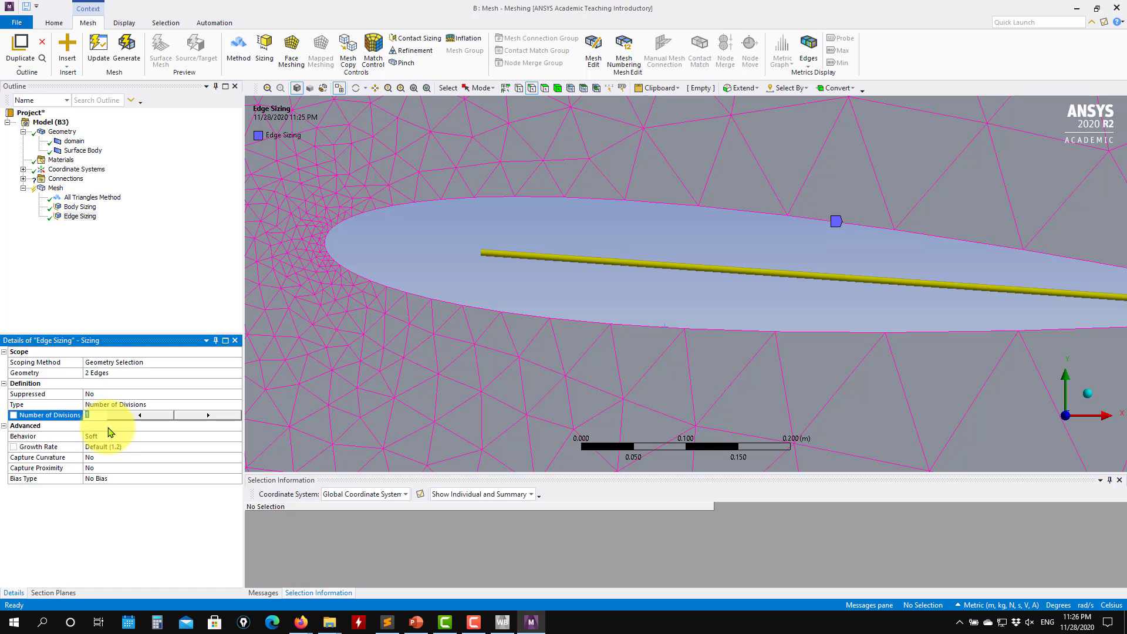
{"action": "key", "text": "Return"}
{"action": "scroll", "coordinate": [1039, 314], "scroll_direction": "up", "scroll_amount": 2}
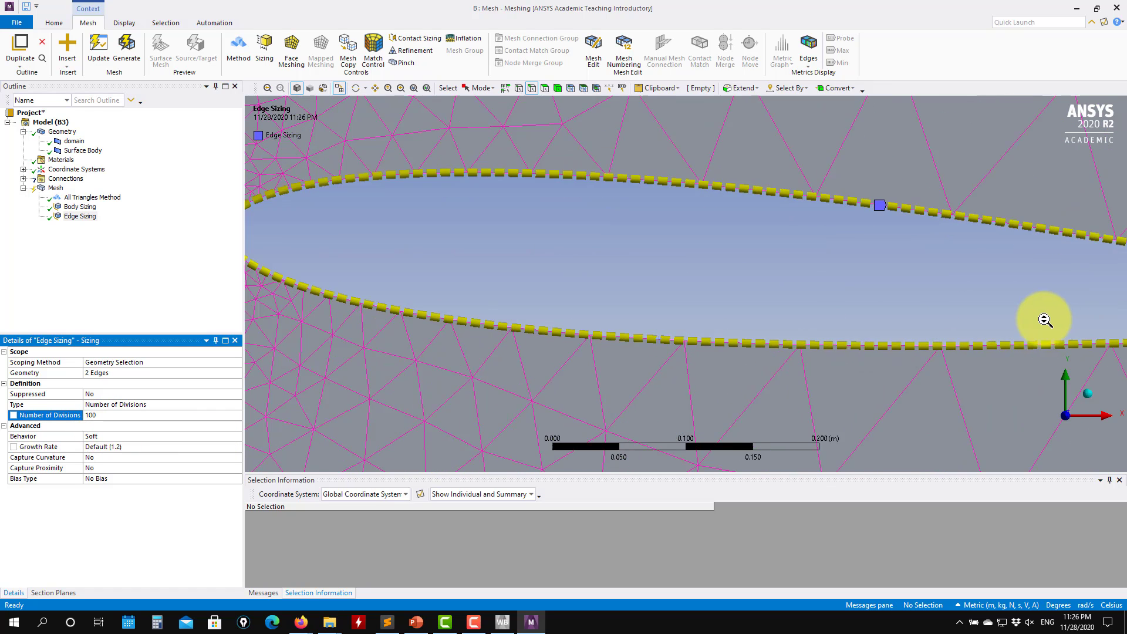
{"action": "scroll", "coordinate": [994, 325], "scroll_direction": "down", "scroll_amount": 2}
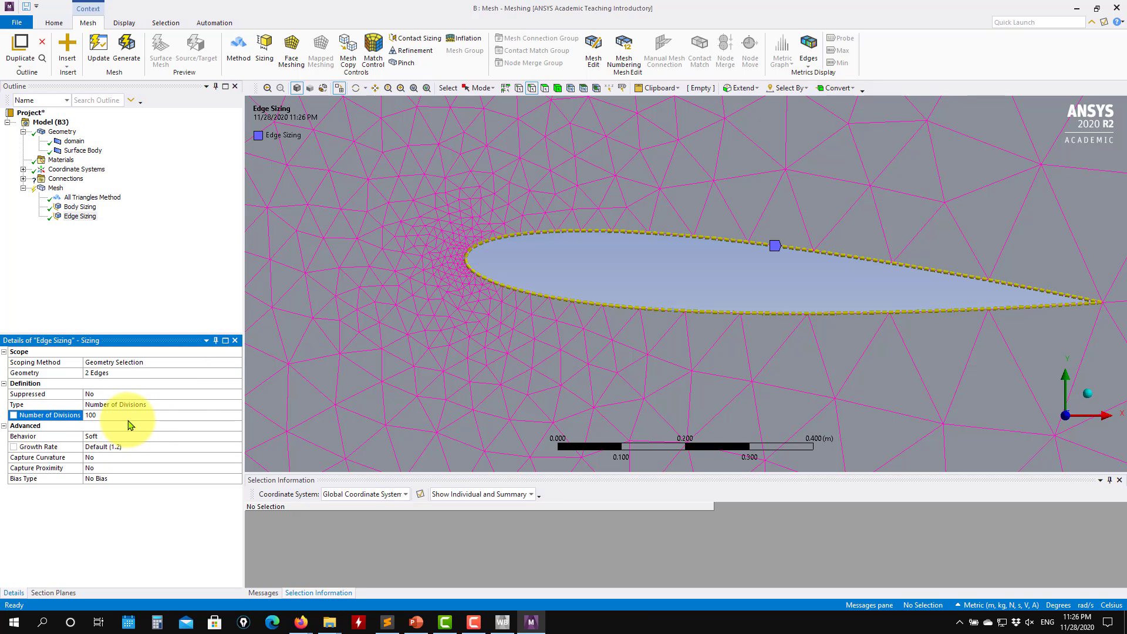
Set the number of divisions to 200 for the airfoil edges and dismiss the mail notification.
{"action": "left_click", "coordinate": [103, 417]}
{"action": "type", "text": "200"}
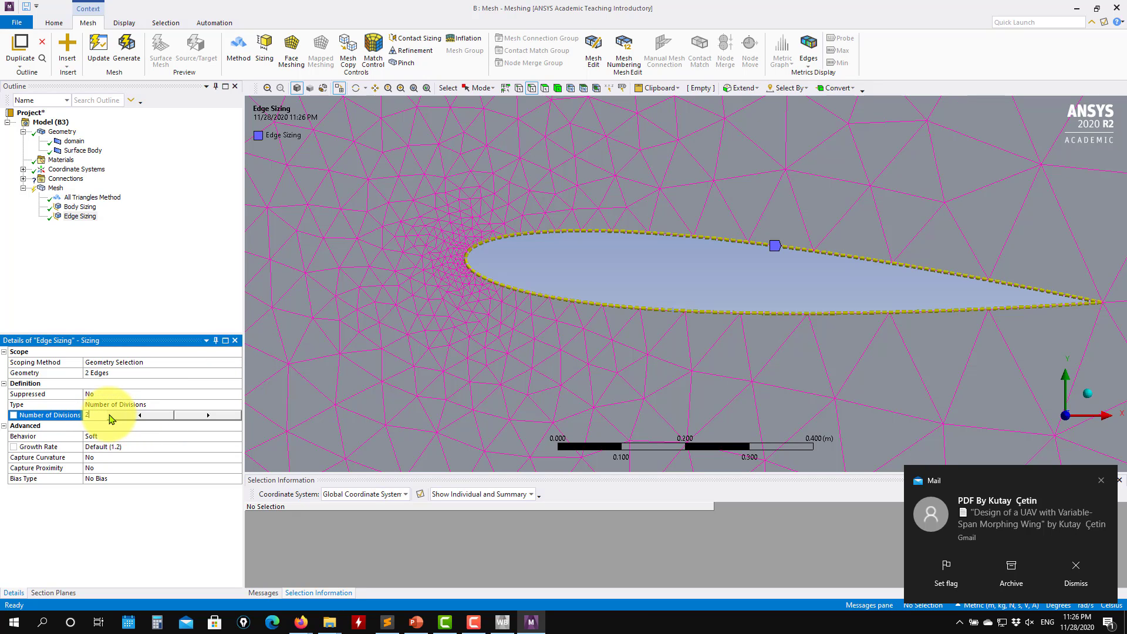
{"action": "key", "text": "Return"}
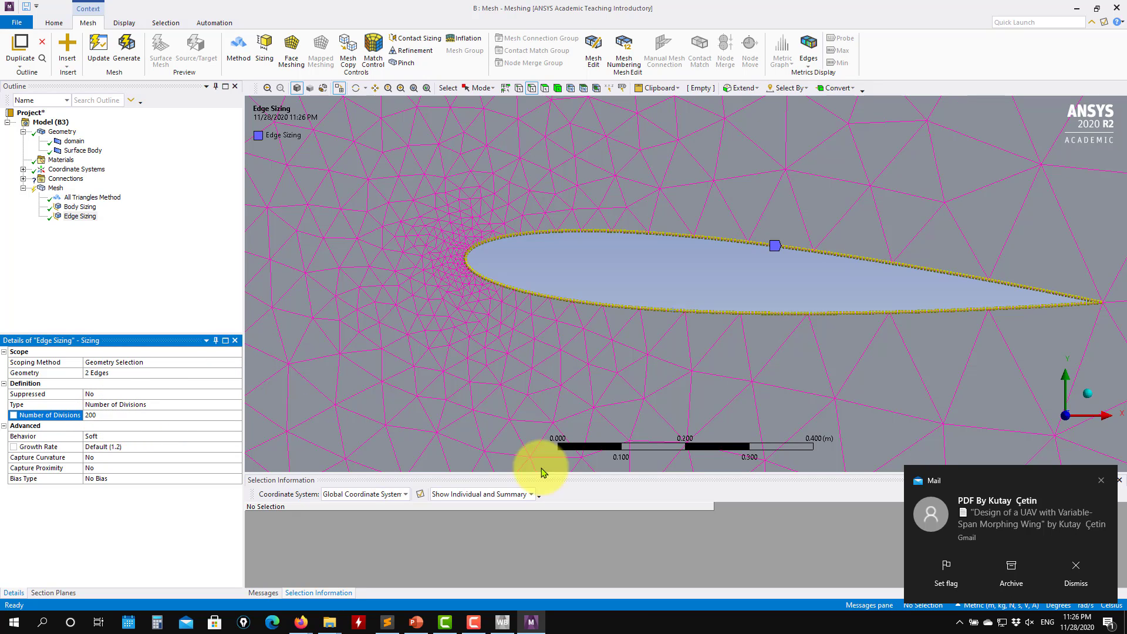
{"action": "left_click", "coordinate": [1102, 480]}
{"action": "scroll", "coordinate": [529, 254], "scroll_direction": "up", "scroll_amount": 1}
Return the edge sizing type to Element Size, set it to 0.005 m, and check the previewed divisions along the airfoil.
{"action": "left_click", "coordinate": [232, 406]}
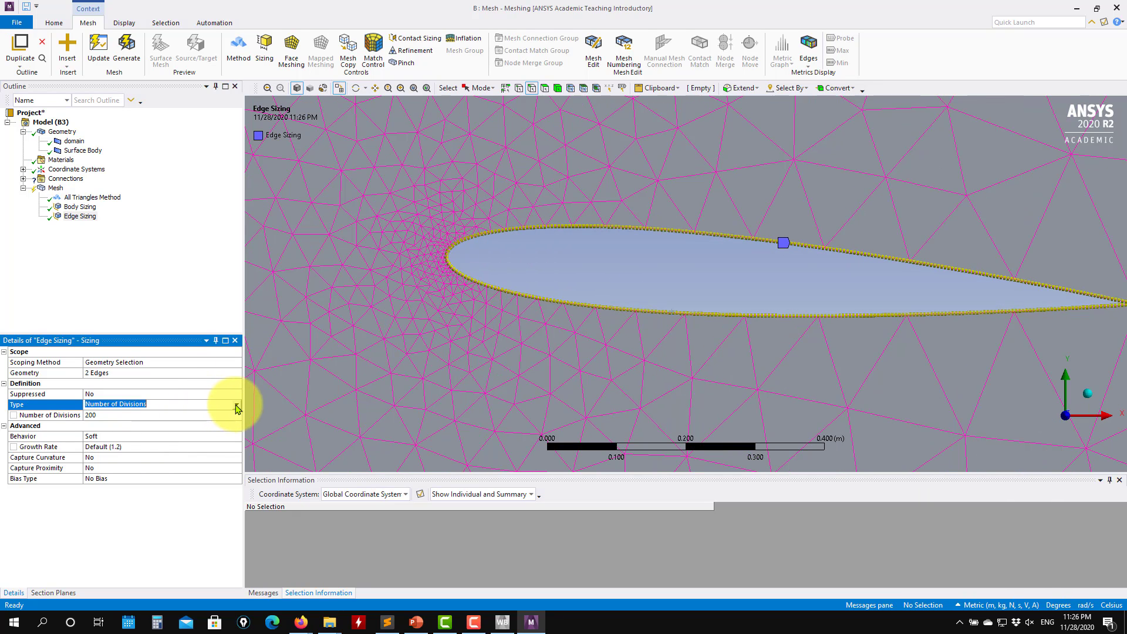
{"action": "left_click", "coordinate": [237, 404]}
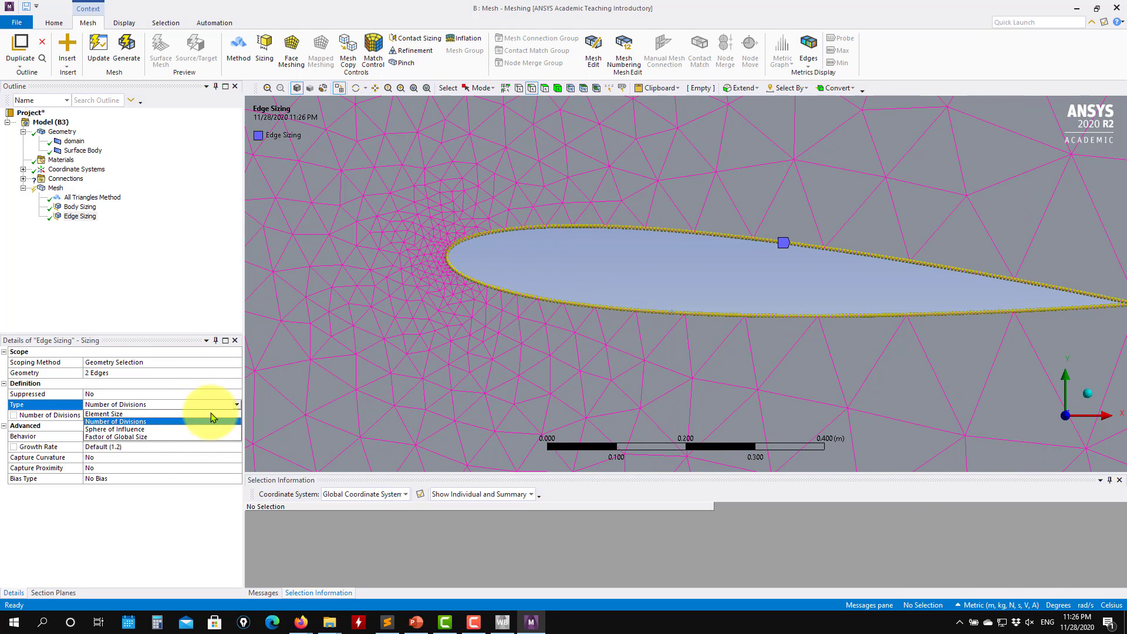
{"action": "left_click", "coordinate": [147, 414]}
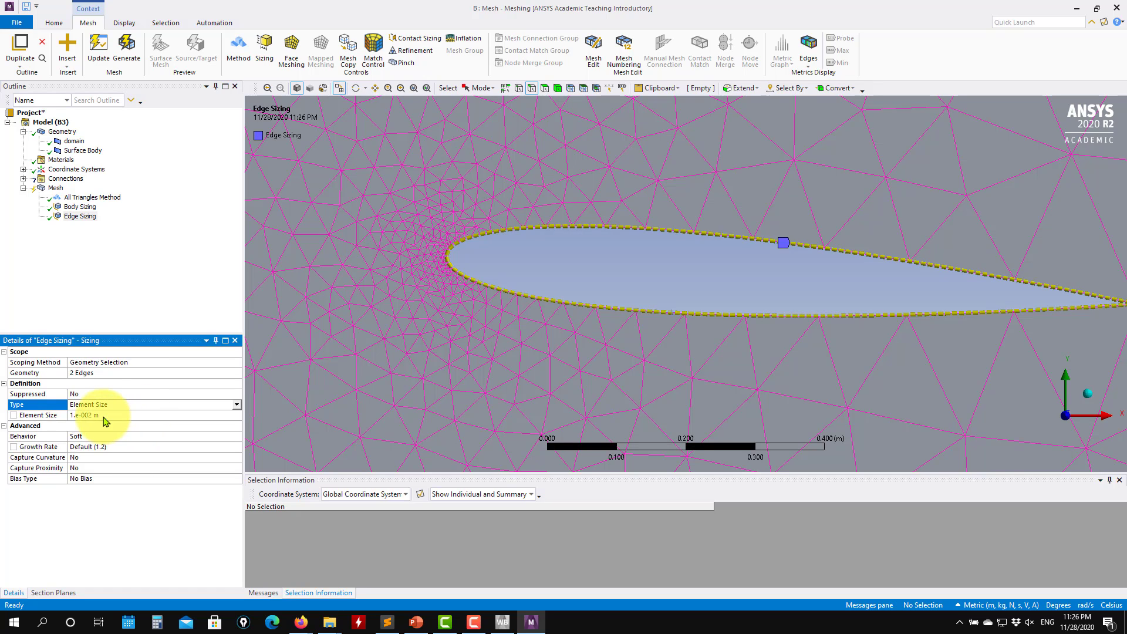
{"action": "left_click", "coordinate": [104, 416]}
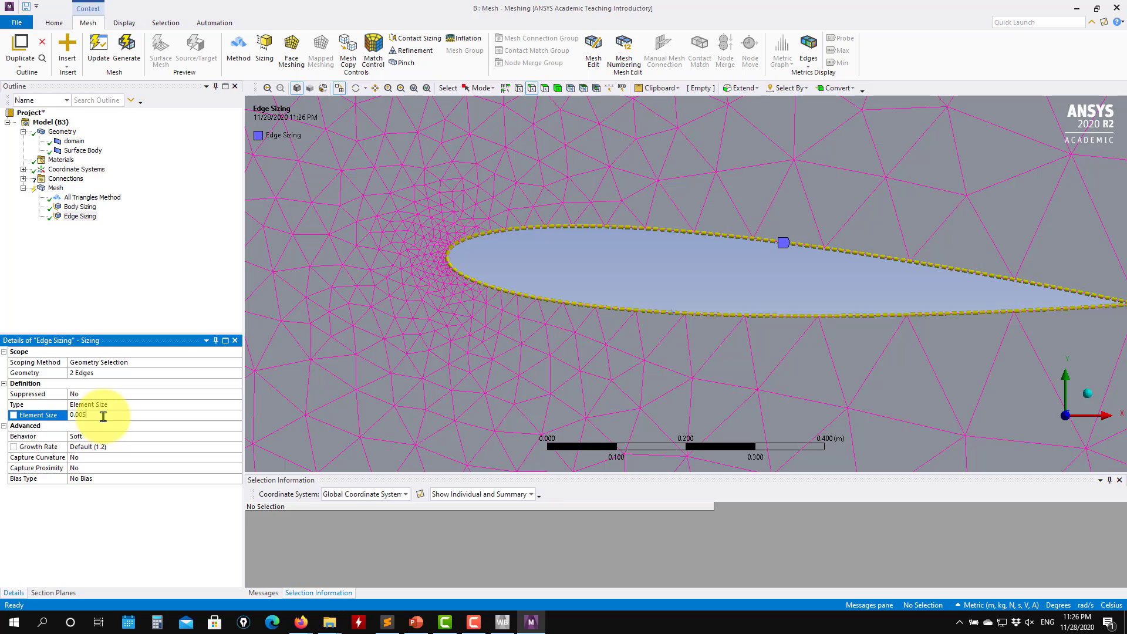
{"action": "key", "text": "Return"}
{"action": "scroll", "coordinate": [597, 233], "scroll_direction": "up", "scroll_amount": 3}
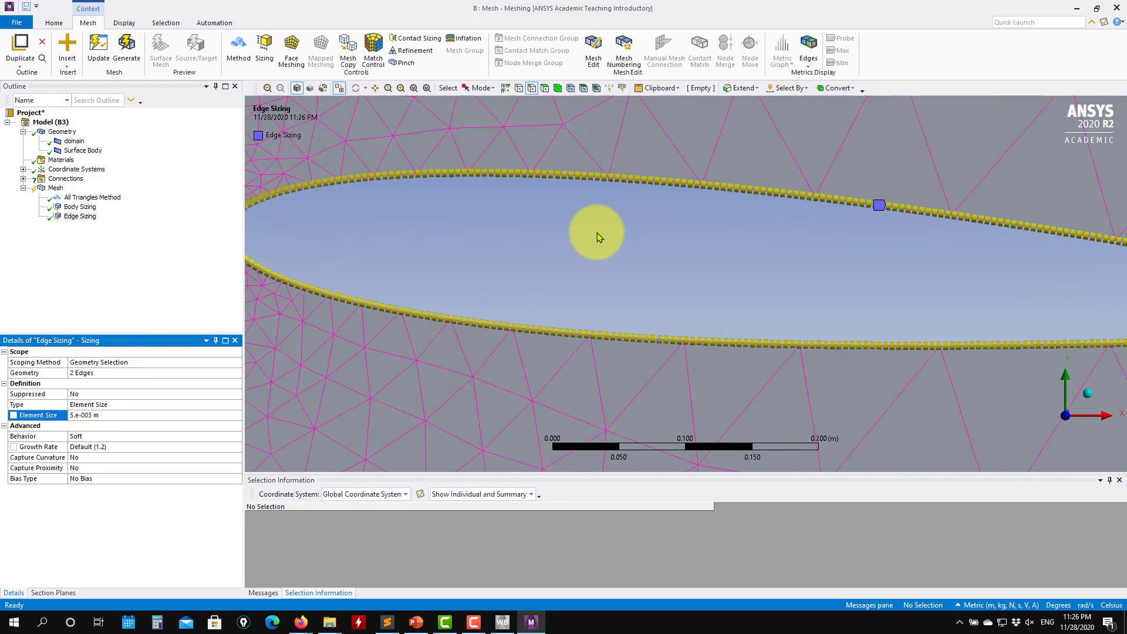
{"action": "scroll", "coordinate": [597, 232], "scroll_direction": "up", "scroll_amount": 4}
{"action": "scroll", "coordinate": [550, 241], "scroll_direction": "down", "scroll_amount": 5}
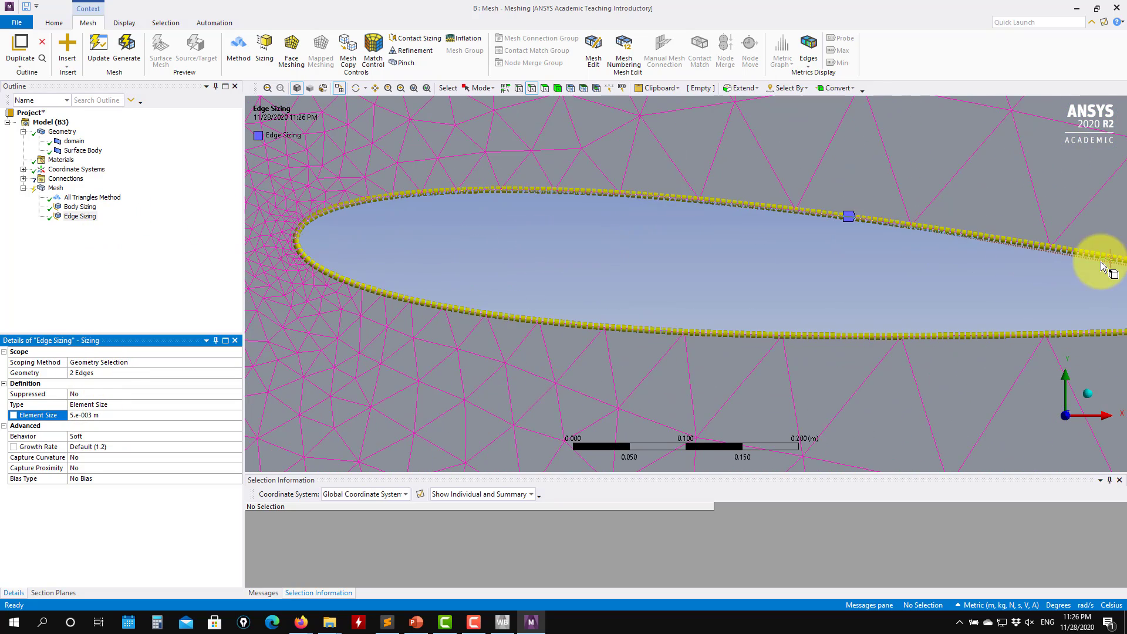
{"action": "scroll", "coordinate": [441, 244], "scroll_direction": "down", "scroll_amount": 2}
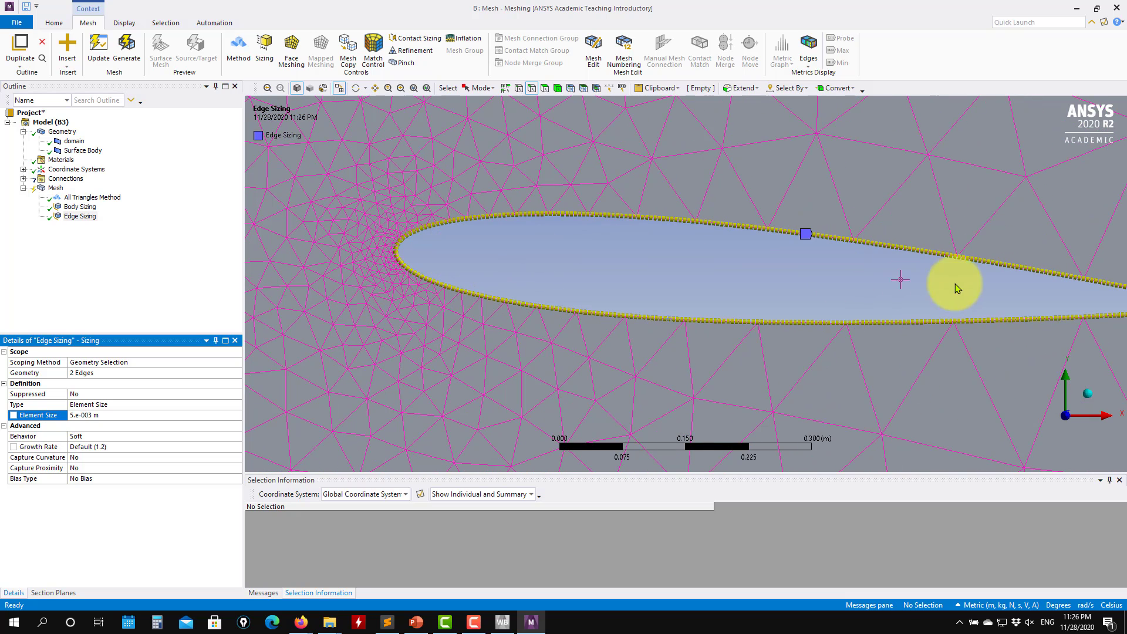
Regenerate the mesh with the airfoil edge sizing applied.
{"action": "left_click", "coordinate": [56, 188]}
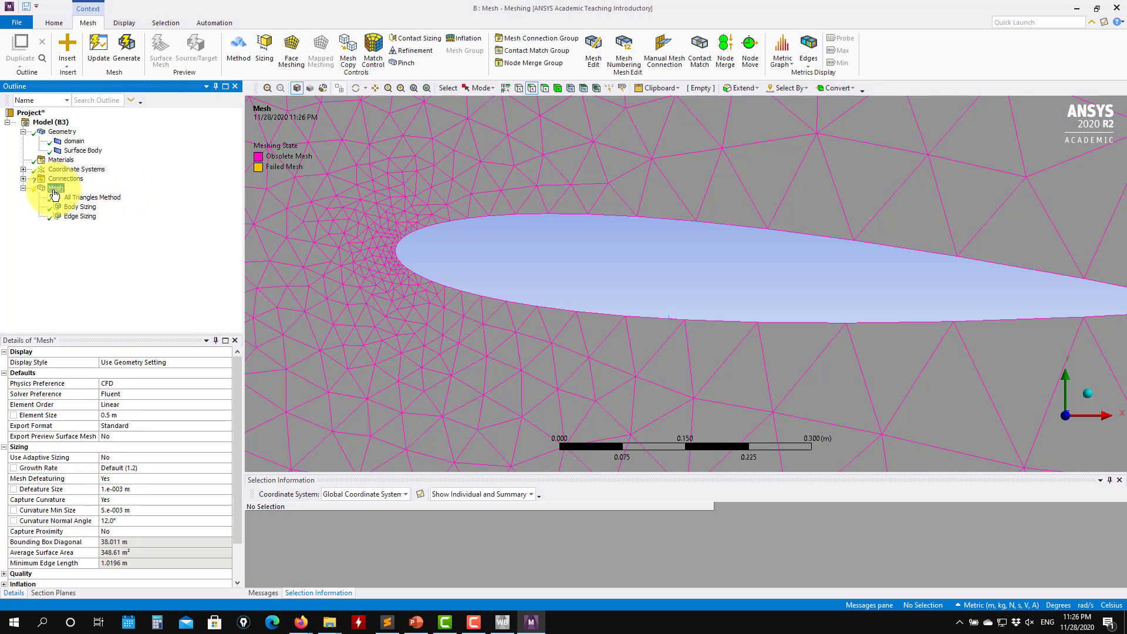
{"action": "left_click", "coordinate": [127, 47]}
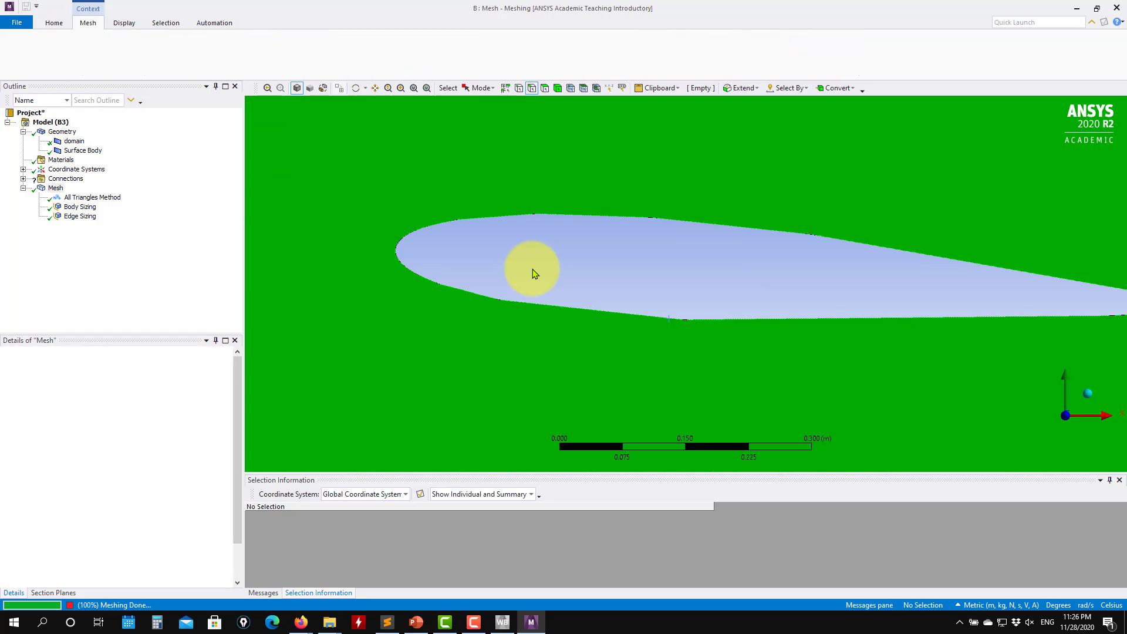
{"action": "scroll", "coordinate": [977, 308], "scroll_direction": "down", "scroll_amount": 3}
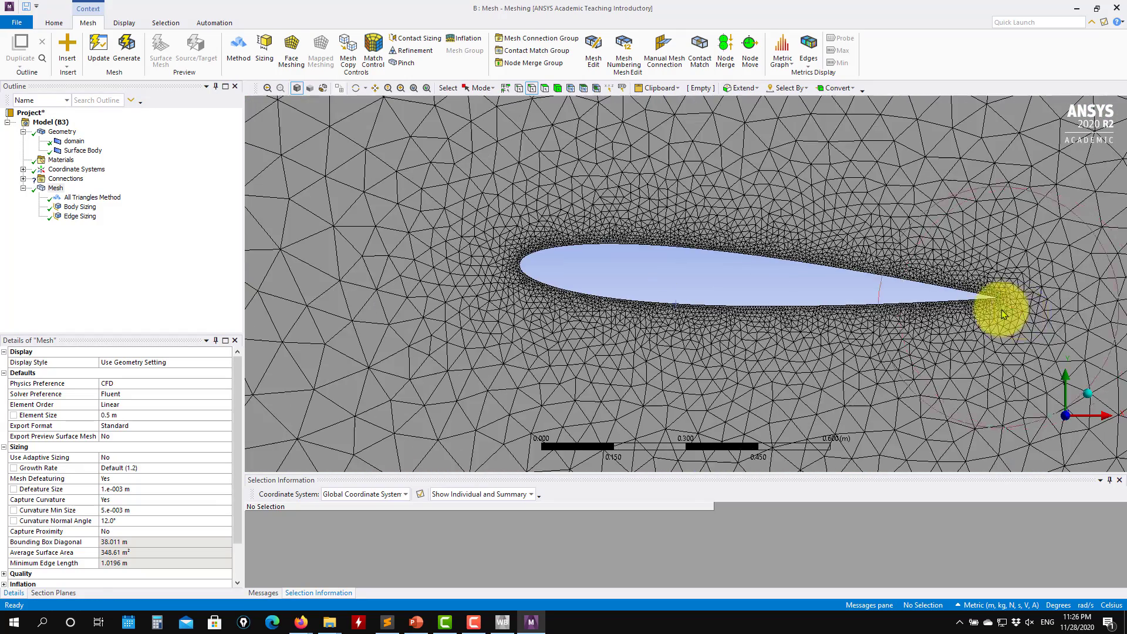
Examine the regenerated triangles along the airfoil's upper and lower edges and their transition into the surrounding mesh.
{"action": "scroll", "coordinate": [494, 273], "scroll_direction": "down", "scroll_amount": 2}
{"action": "scroll", "coordinate": [640, 299], "scroll_direction": "up", "scroll_amount": 2}
{"action": "scroll", "coordinate": [573, 282], "scroll_direction": "up", "scroll_amount": 2}
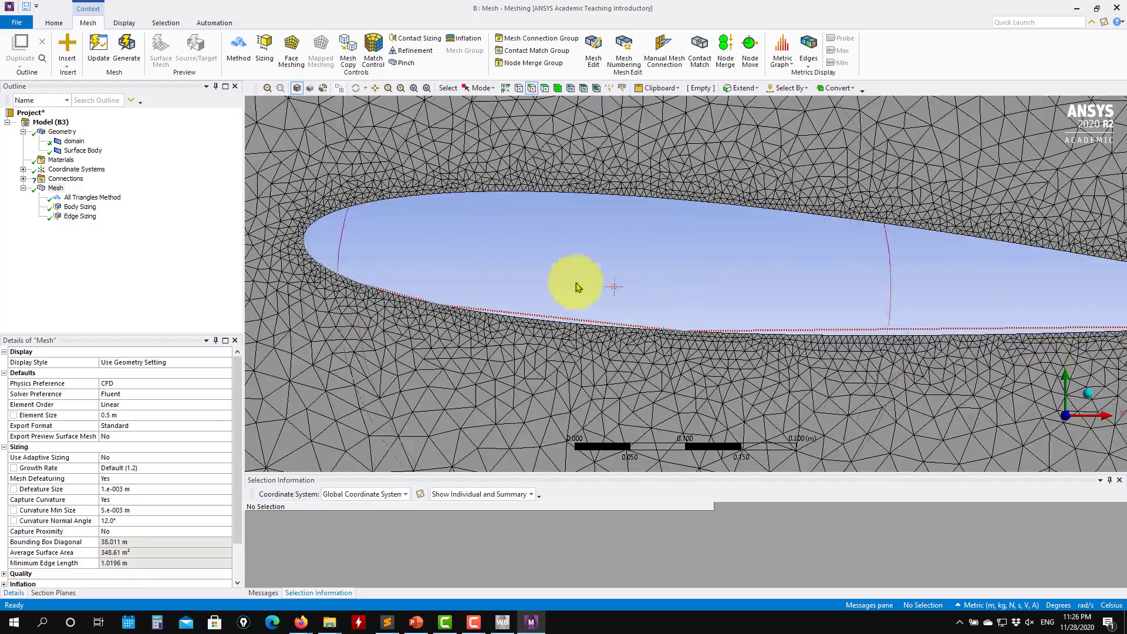
{"action": "scroll", "coordinate": [569, 271], "scroll_direction": "up", "scroll_amount": 2}
{"action": "scroll", "coordinate": [581, 273], "scroll_direction": "down", "scroll_amount": 4}
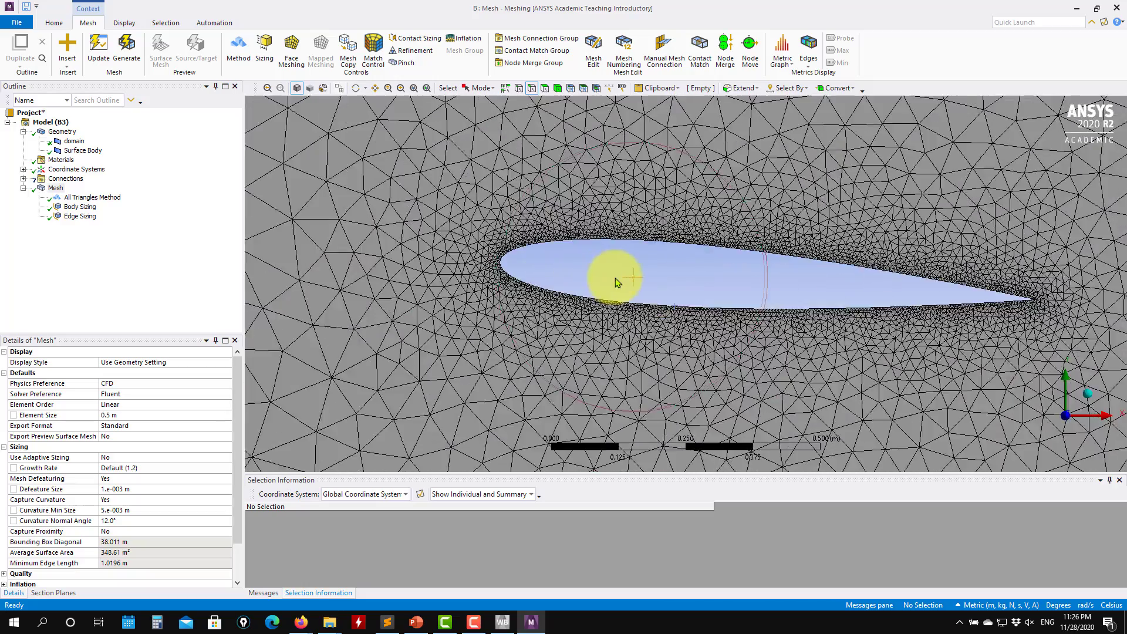
{"action": "scroll", "coordinate": [904, 291], "scroll_direction": "down", "scroll_amount": 3}
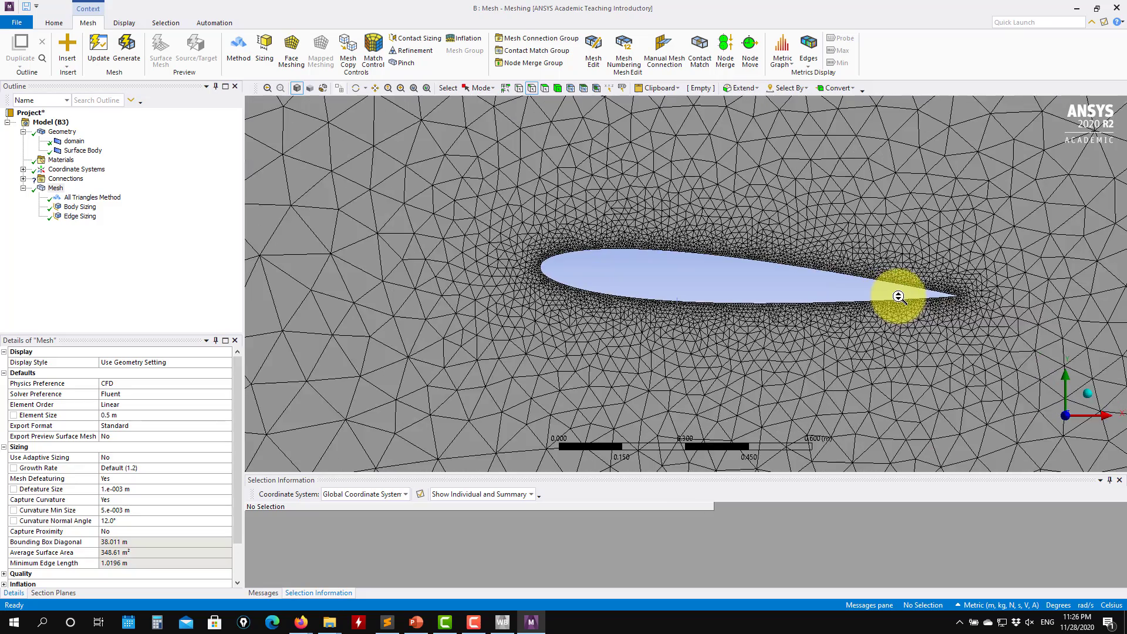
{"action": "scroll", "coordinate": [704, 257], "scroll_direction": "up", "scroll_amount": 4}
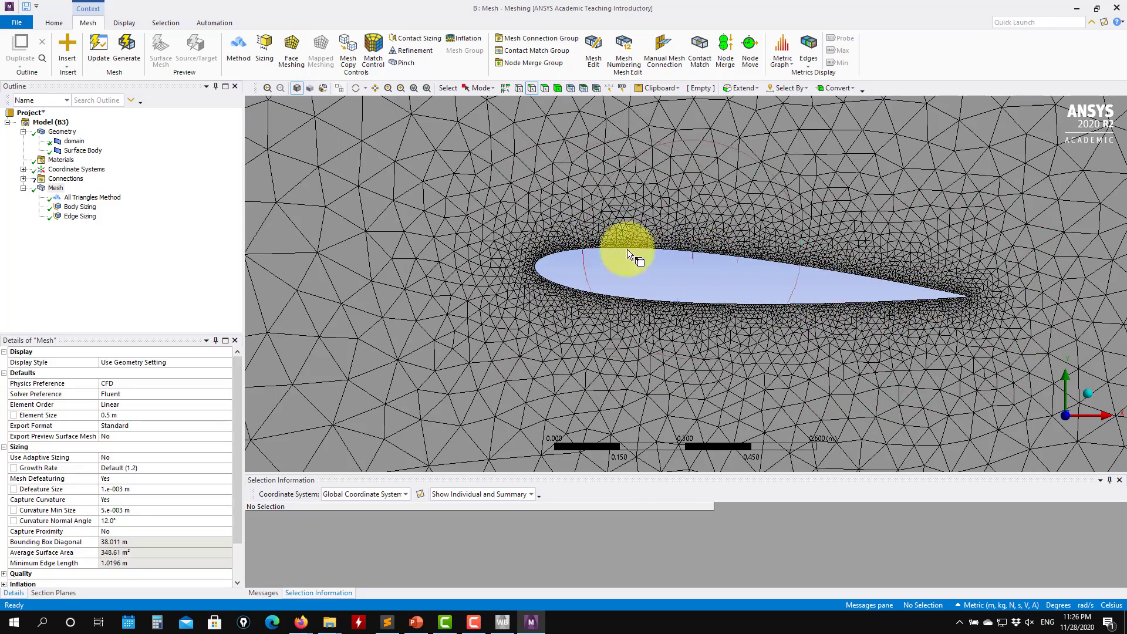
{"action": "scroll", "coordinate": [553, 235], "scroll_direction": "up", "scroll_amount": 2}
{"action": "scroll", "coordinate": [553, 235], "scroll_direction": "up", "scroll_amount": 2}
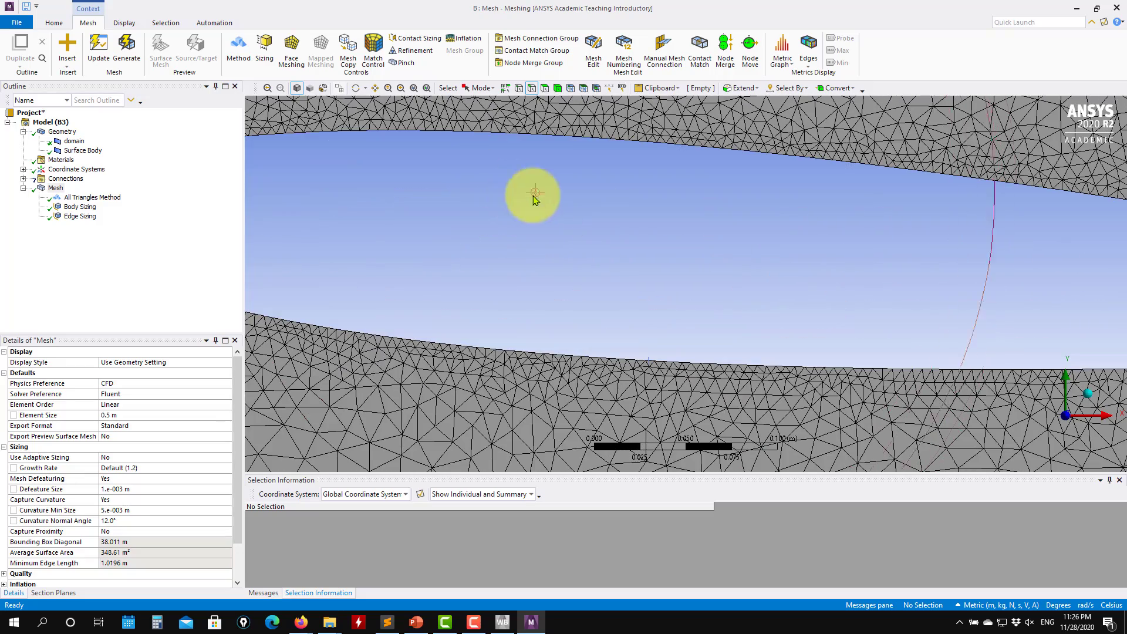
Examine the triangles around the airfoil's leading edge and how they follow its curvature.
{"action": "scroll", "coordinate": [646, 241], "scroll_direction": "up", "scroll_amount": 2}
{"action": "scroll", "coordinate": [652, 244], "scroll_direction": "up", "scroll_amount": 1}
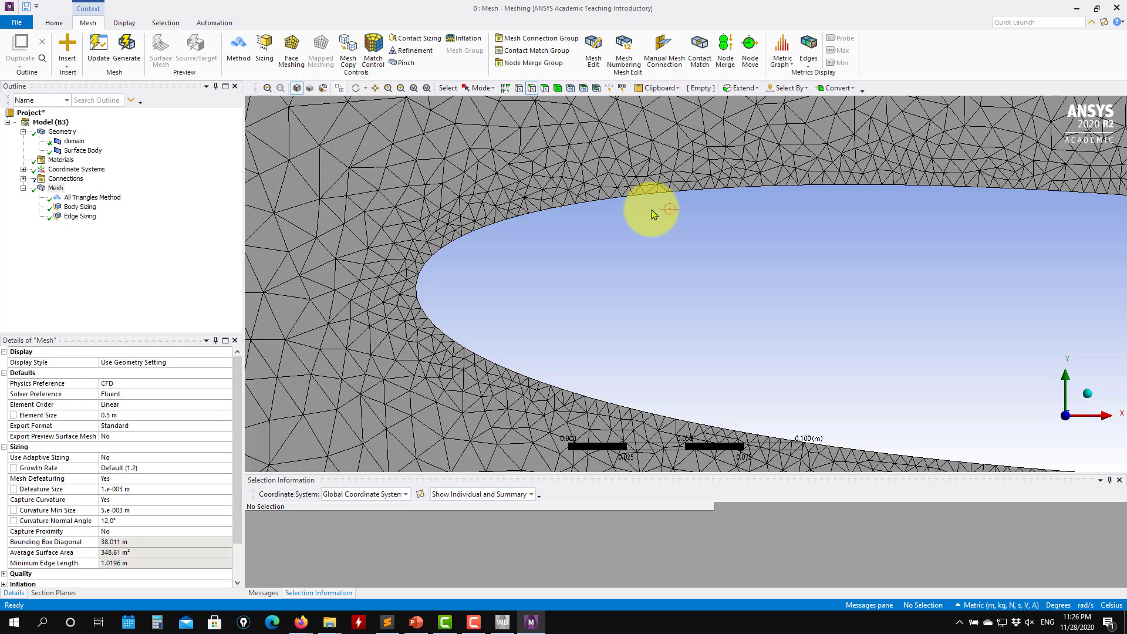
{"action": "scroll", "coordinate": [651, 209], "scroll_direction": "up", "scroll_amount": 1}
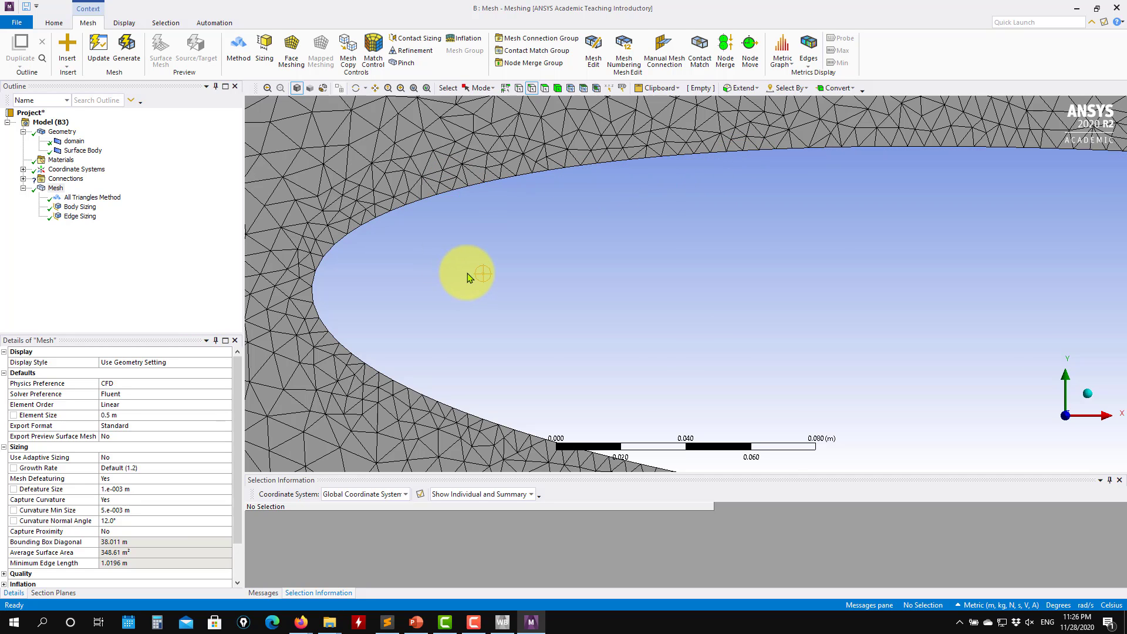
{"action": "scroll", "coordinate": [470, 277], "scroll_direction": "down", "scroll_amount": 2}
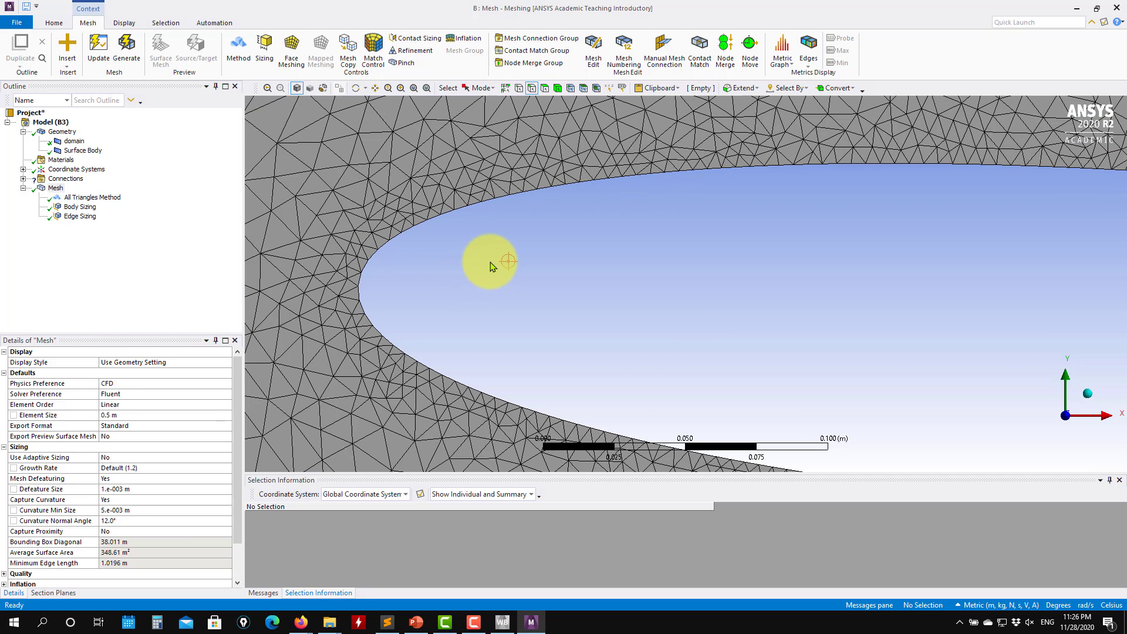
{"action": "scroll", "coordinate": [755, 246], "scroll_direction": "up", "scroll_amount": 3}
{"action": "scroll", "coordinate": [762, 251], "scroll_direction": "down", "scroll_amount": 7}
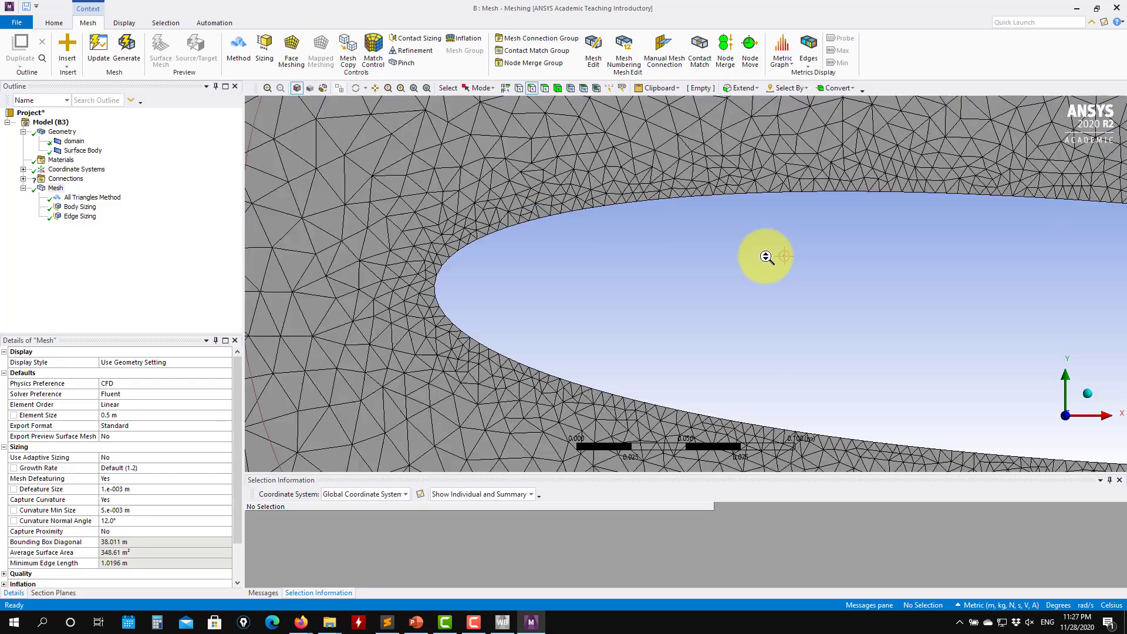
{"action": "middle_click_drag", "start_coordinate": [1007, 301], "coordinate": [783, 270], "text": "ctrl"}
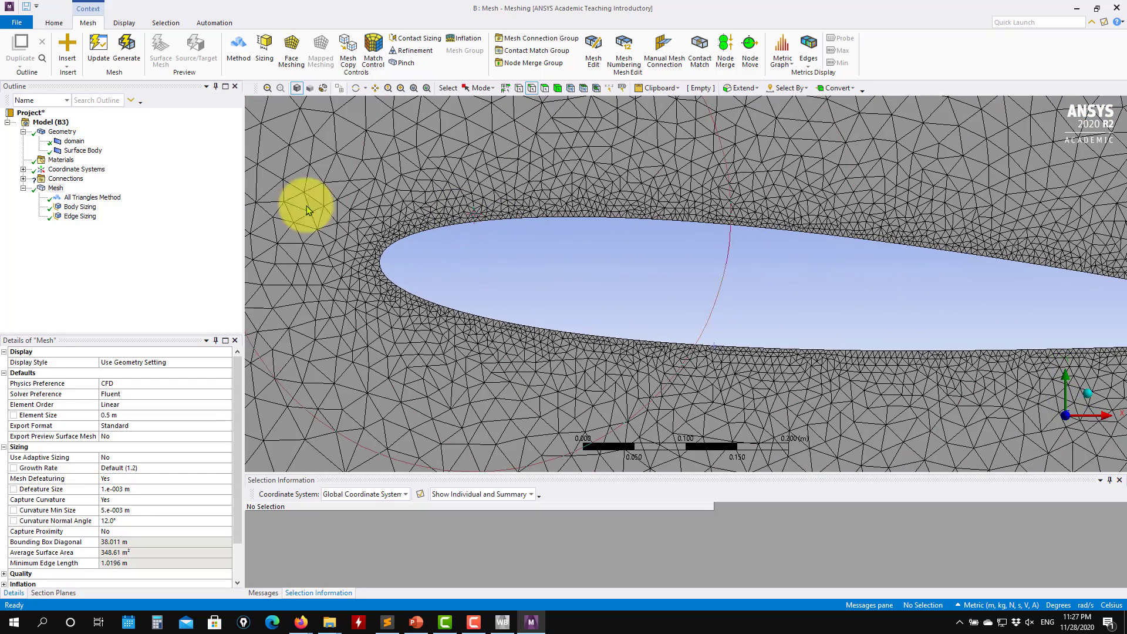
Add an Inflation control to the mesh and scope its geometry to the domain face around the airfoil.
{"action": "right_click", "coordinate": [53, 190]}
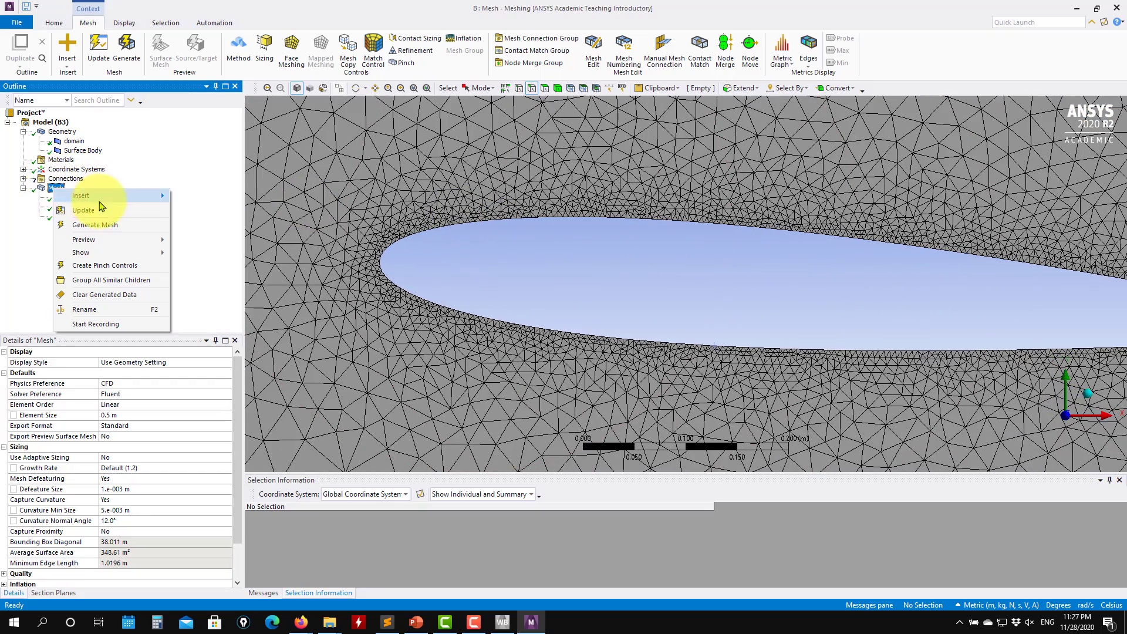
{"action": "mouse_move", "coordinate": [125, 202]}
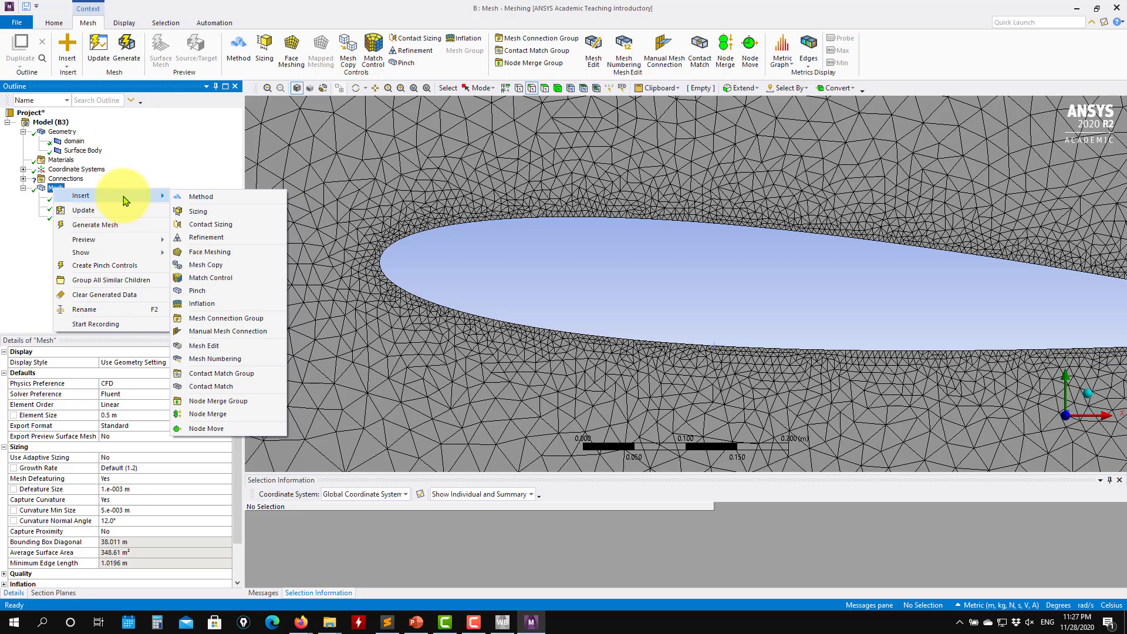
{"action": "left_click", "coordinate": [213, 306]}
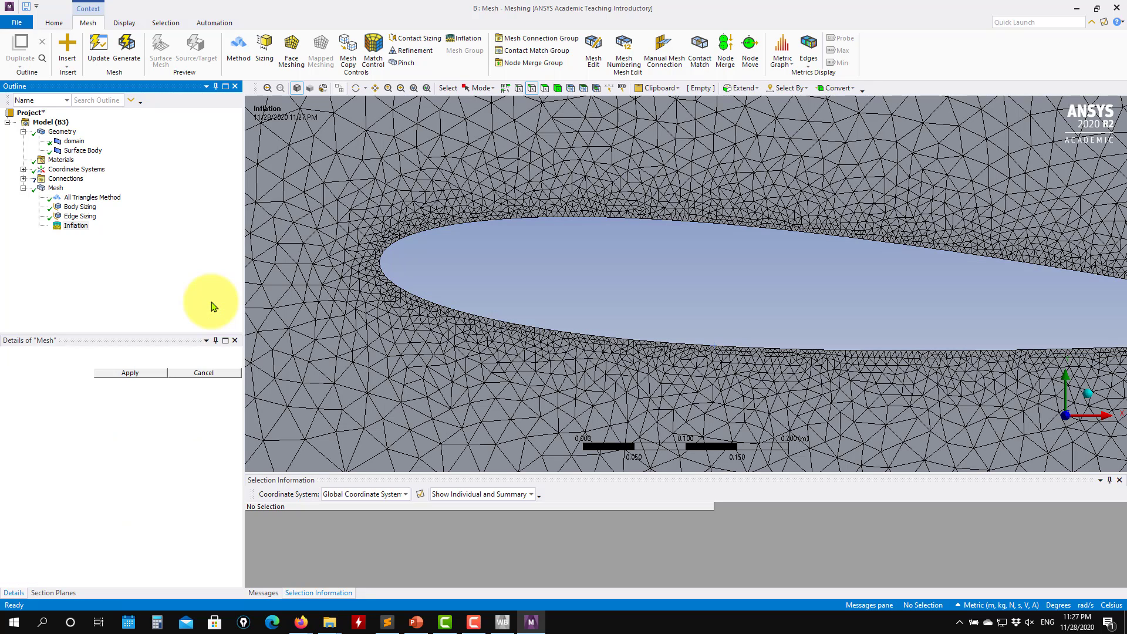
{"action": "left_click", "coordinate": [351, 167]}
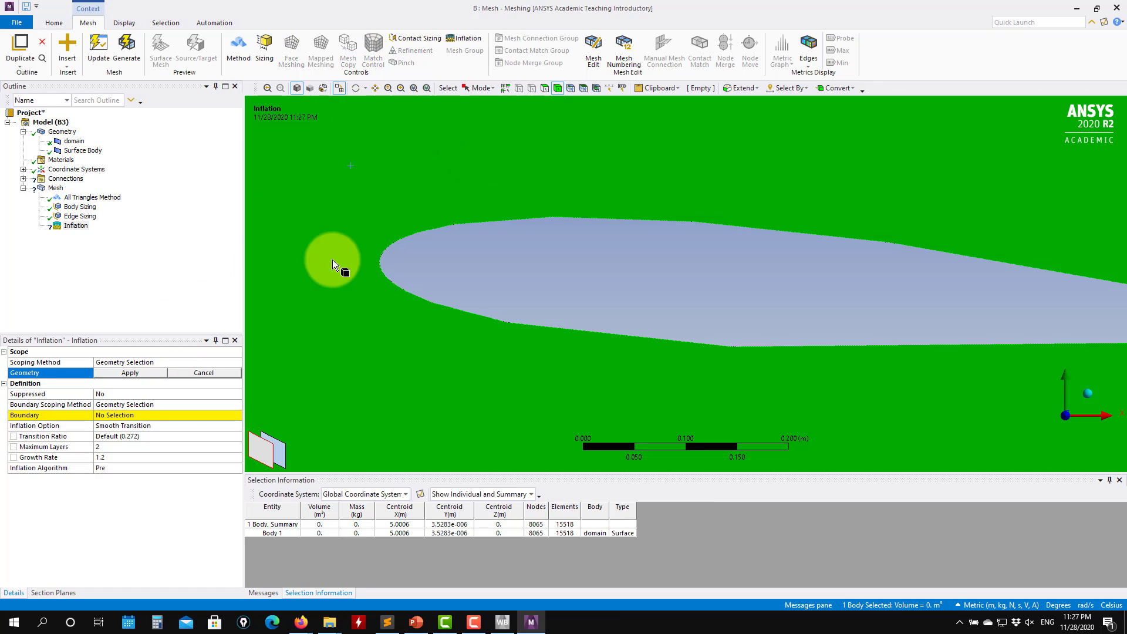
{"action": "left_click", "coordinate": [151, 377]}
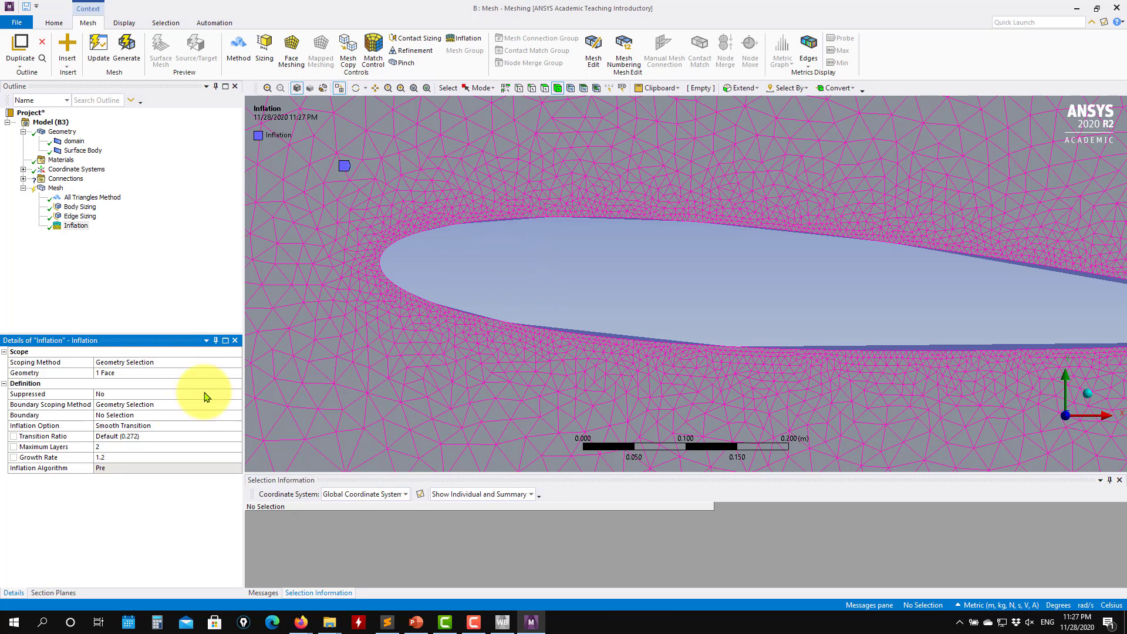
Assign the airfoil's upper and lower edges as the inflation boundary.
{"action": "left_click", "coordinate": [130, 416]}
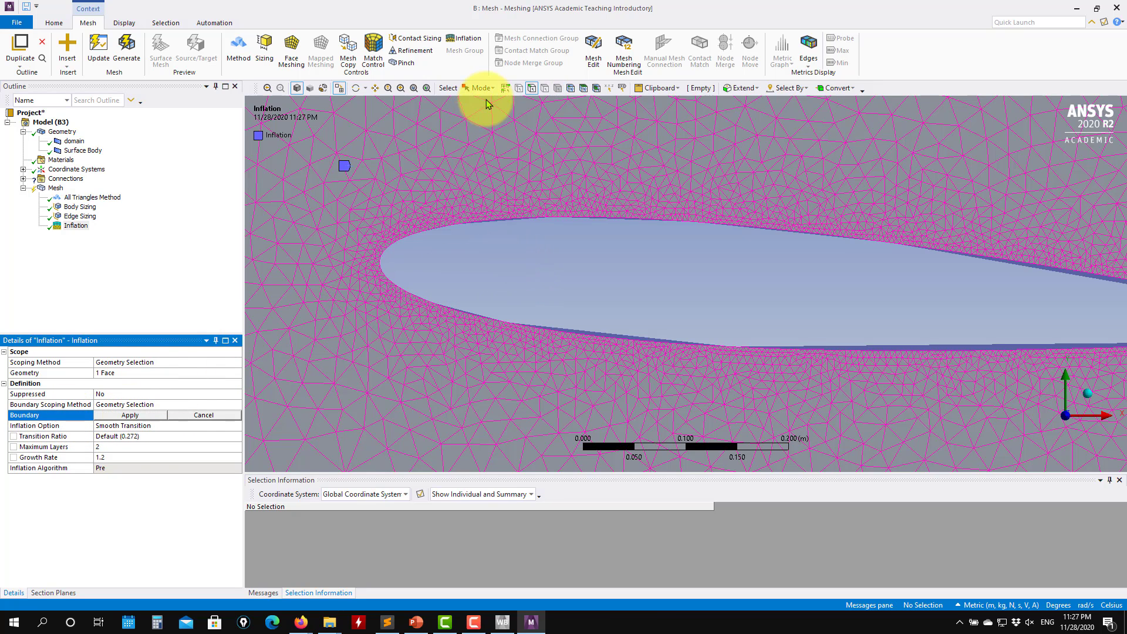
{"action": "left_click", "coordinate": [532, 89]}
{"action": "left_click", "coordinate": [577, 220]}
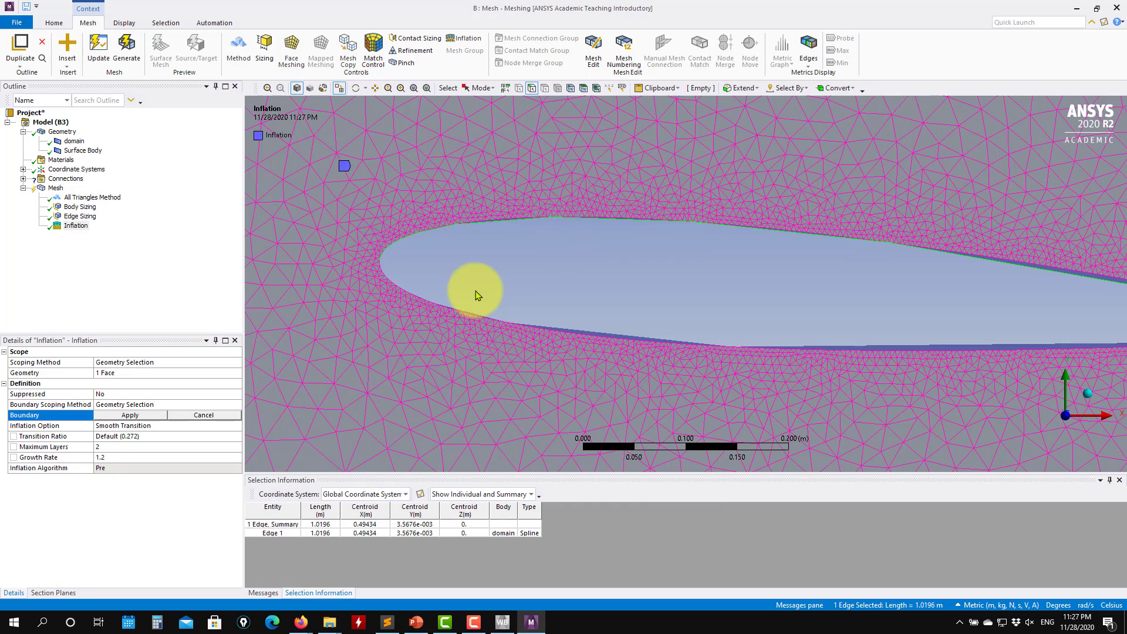
{"action": "left_click", "coordinate": [465, 311], "text": "ctrl"}
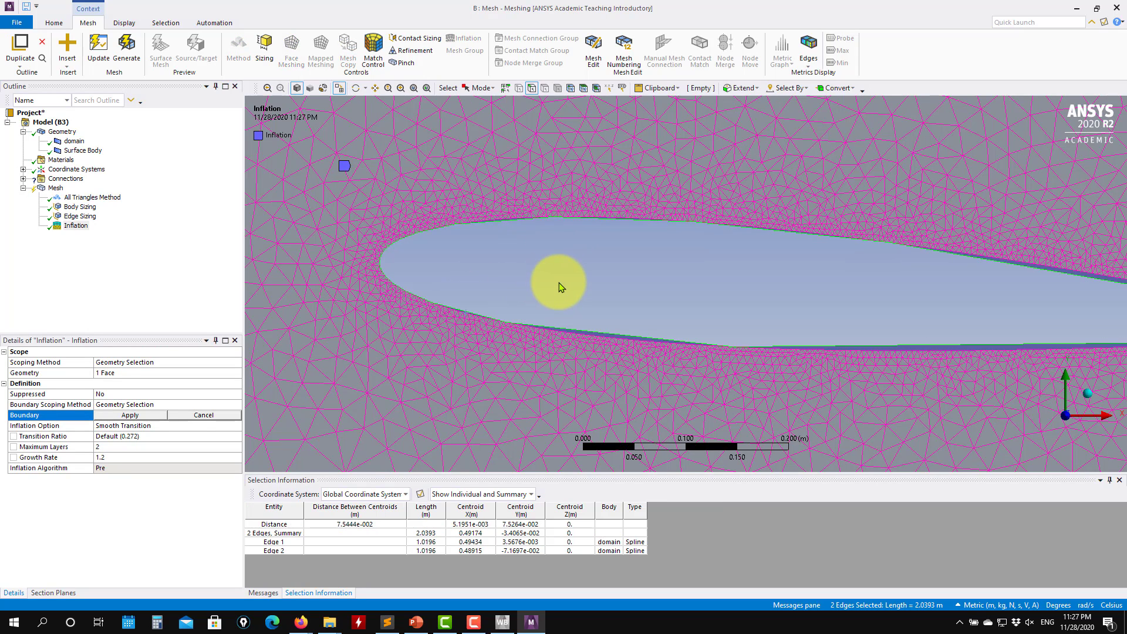
{"action": "left_click", "coordinate": [134, 415]}
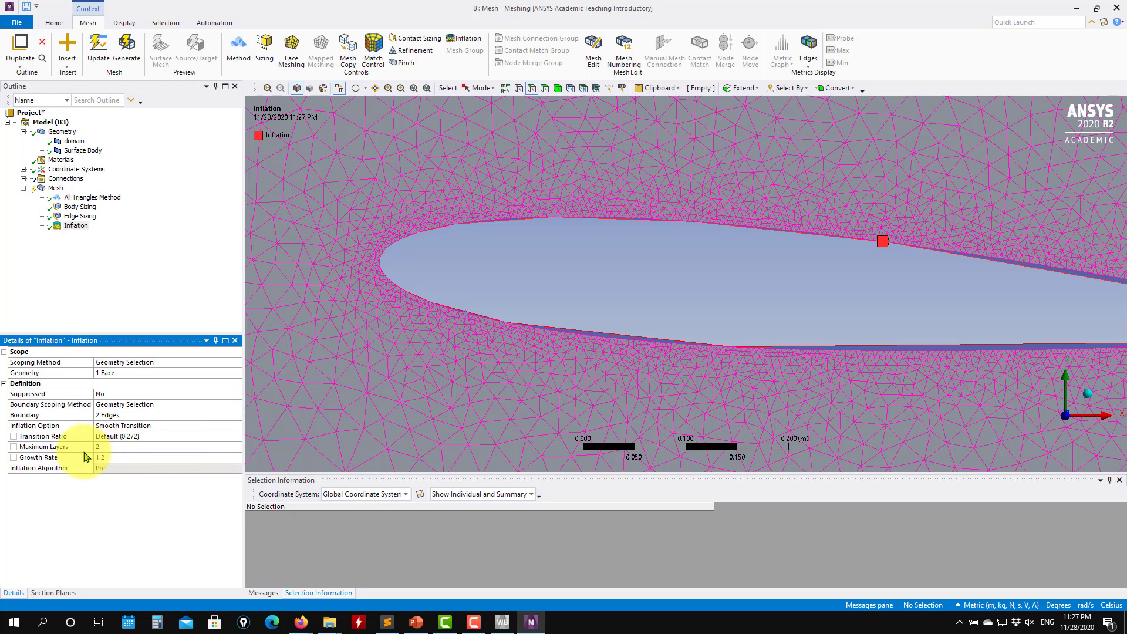
Set the inflation's maximum layers to 10 and regenerate the mesh.
{"action": "left_click", "coordinate": [106, 448]}
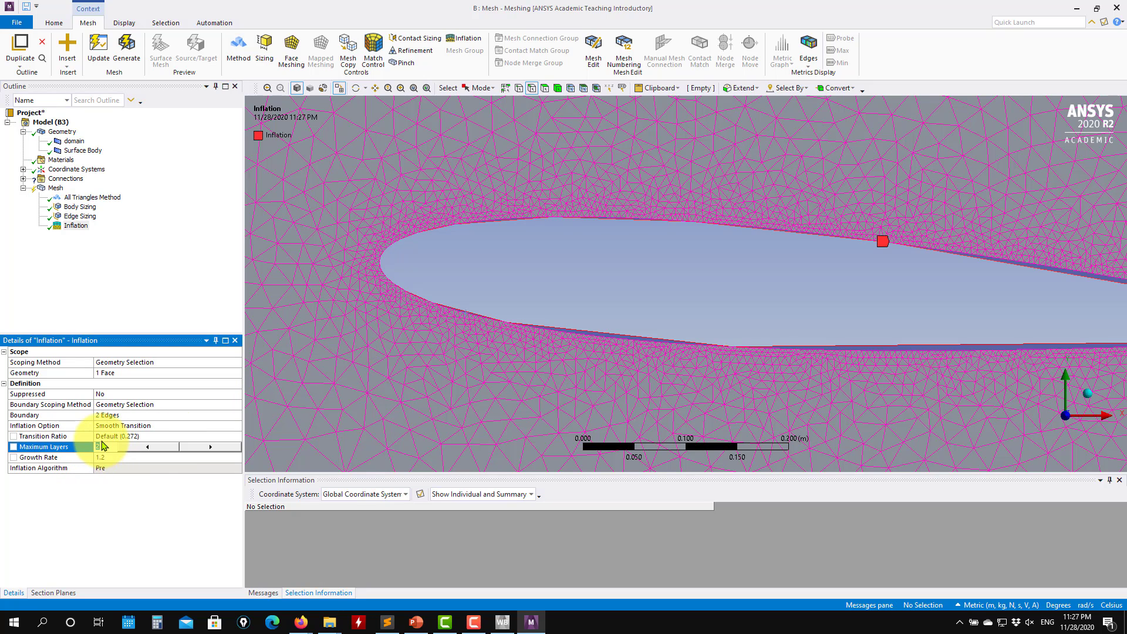
{"action": "key", "text": "Escape"}
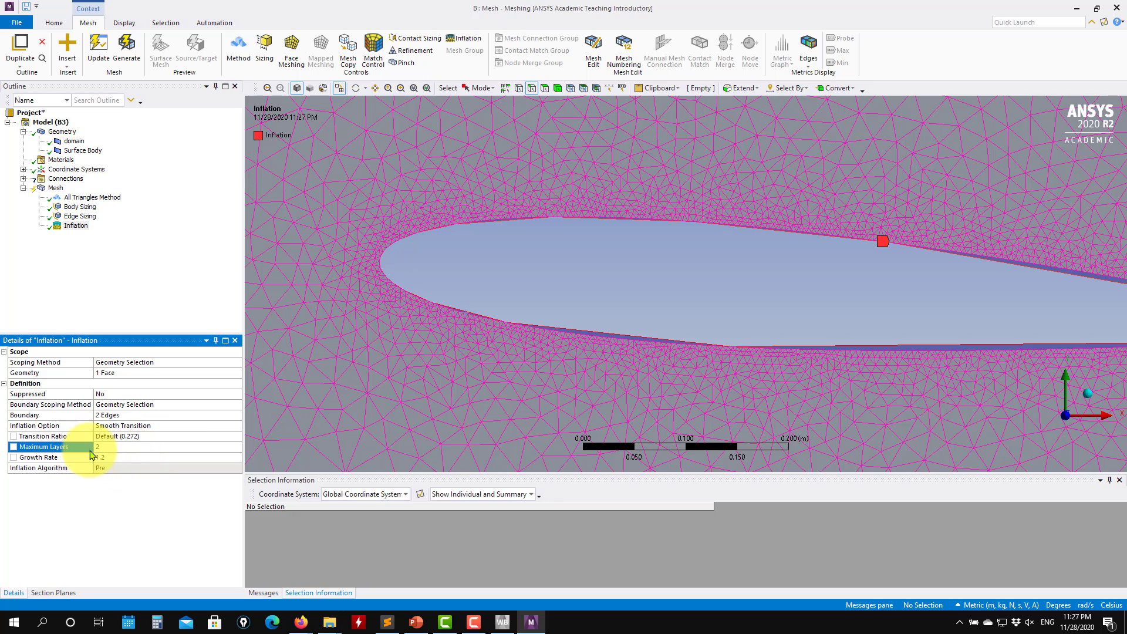
{"action": "left_click", "coordinate": [111, 449]}
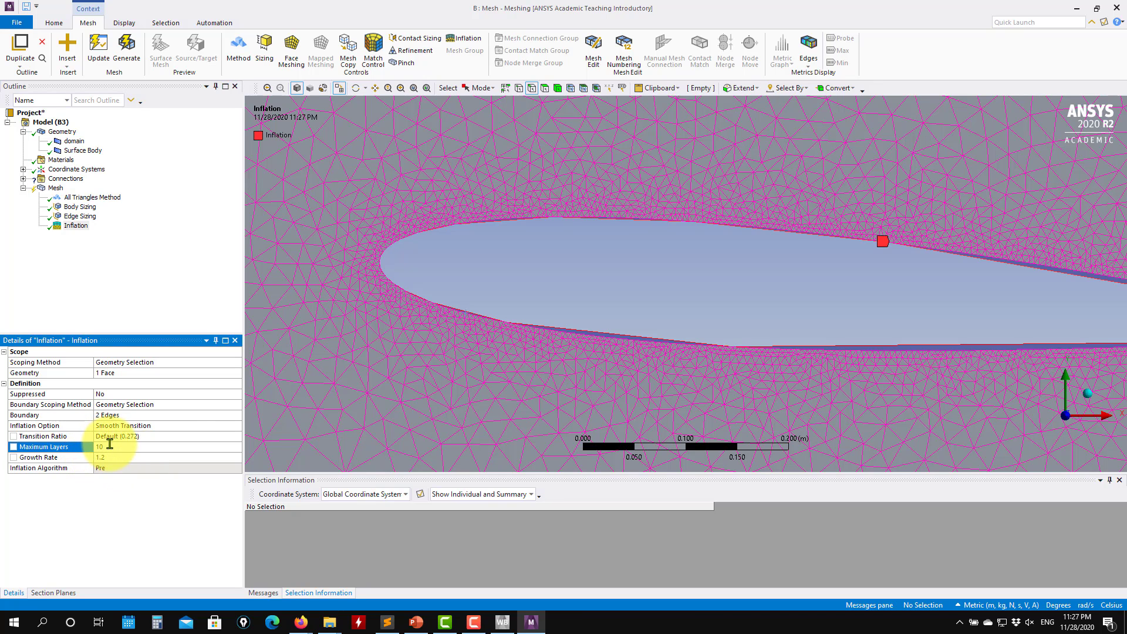
{"action": "key", "text": "Return"}
{"action": "left_click", "coordinate": [127, 50]}
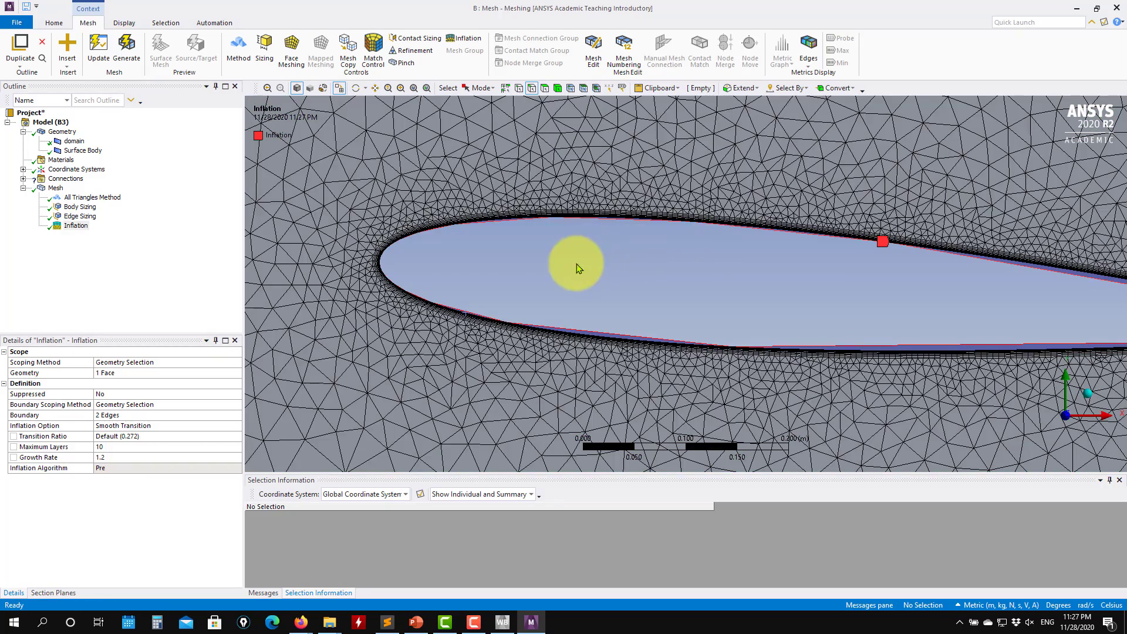
Inspect the inflation layers around the airfoil's leading edge and their transition into the triangles.
{"action": "scroll", "coordinate": [533, 276], "scroll_direction": "up", "scroll_amount": 2}
{"action": "scroll", "coordinate": [442, 192], "scroll_direction": "up", "scroll_amount": 2}
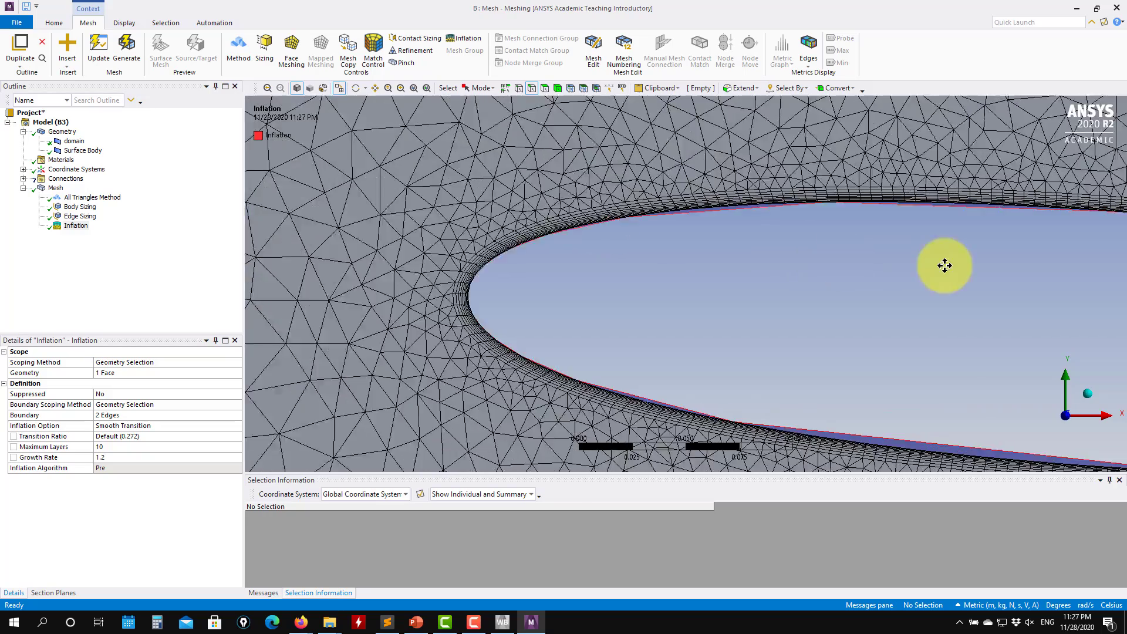
{"action": "scroll", "coordinate": [578, 241], "scroll_direction": "up", "scroll_amount": 2}
{"action": "scroll", "coordinate": [838, 277], "scroll_direction": "up", "scroll_amount": 5}
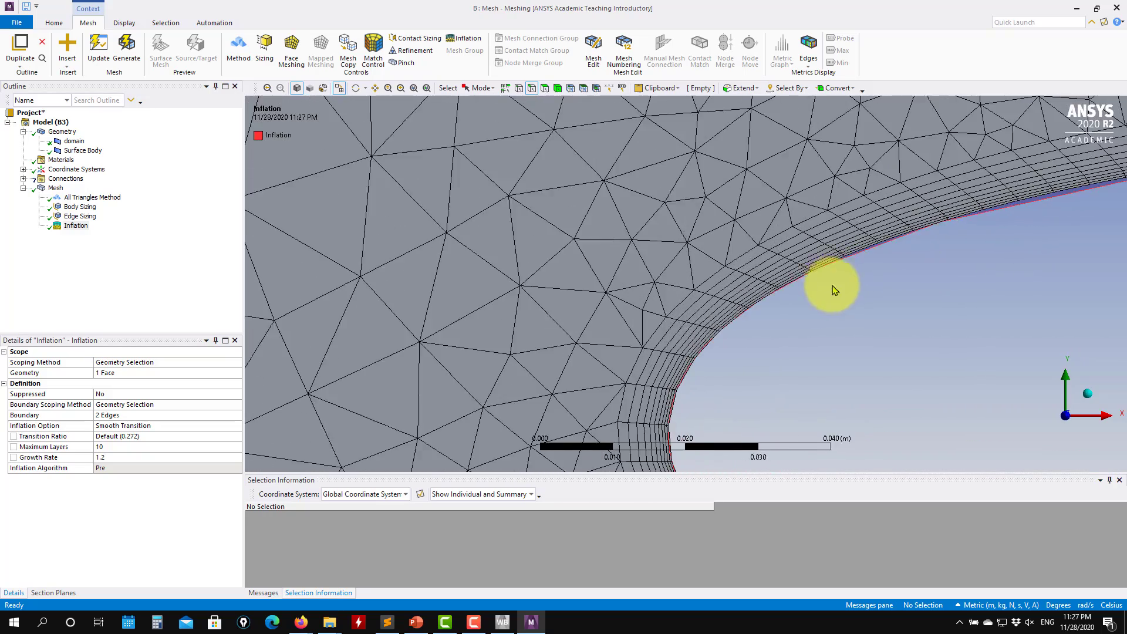
{"action": "scroll", "coordinate": [789, 320], "scroll_direction": "up", "scroll_amount": 2}
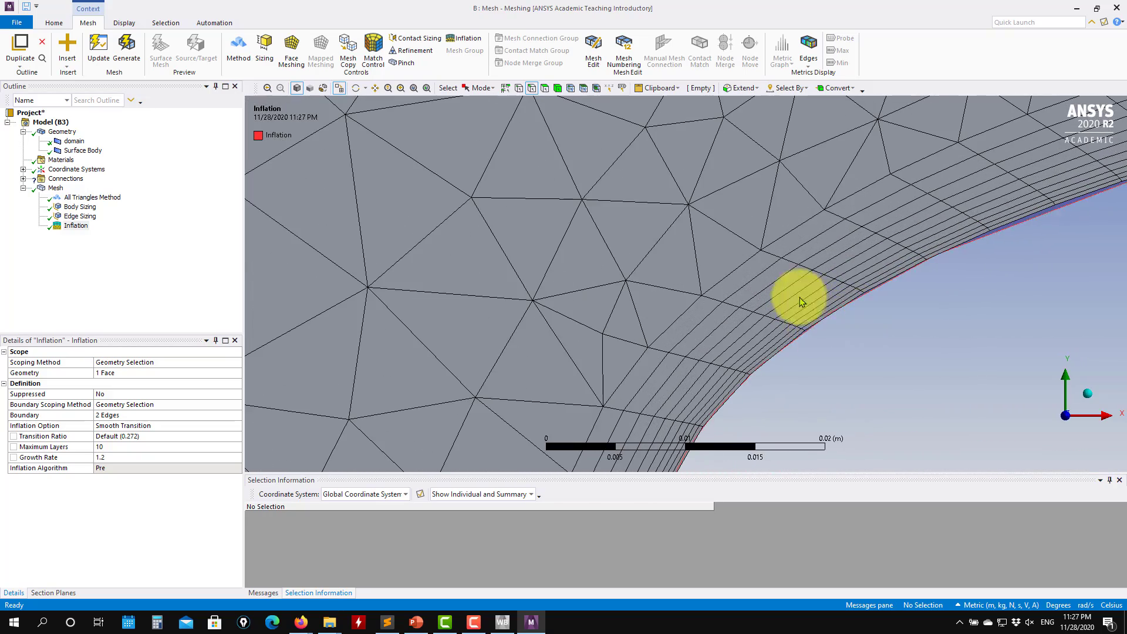
{"action": "scroll", "coordinate": [846, 330], "scroll_direction": "down", "scroll_amount": 4}
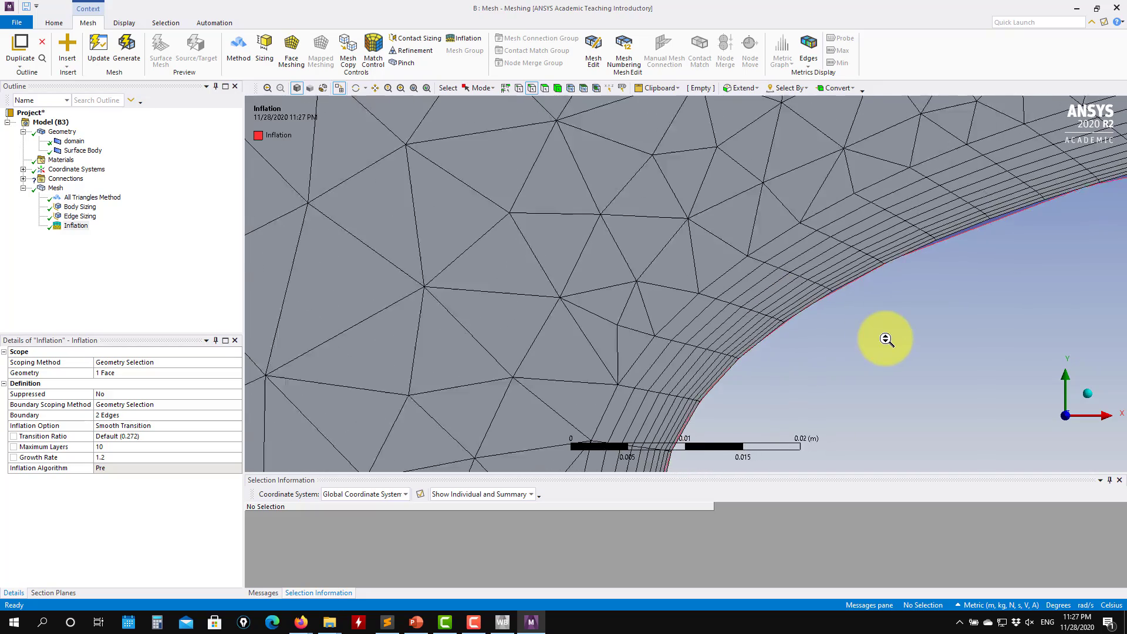
{"action": "scroll", "coordinate": [887, 333], "scroll_direction": "down", "scroll_amount": 4}
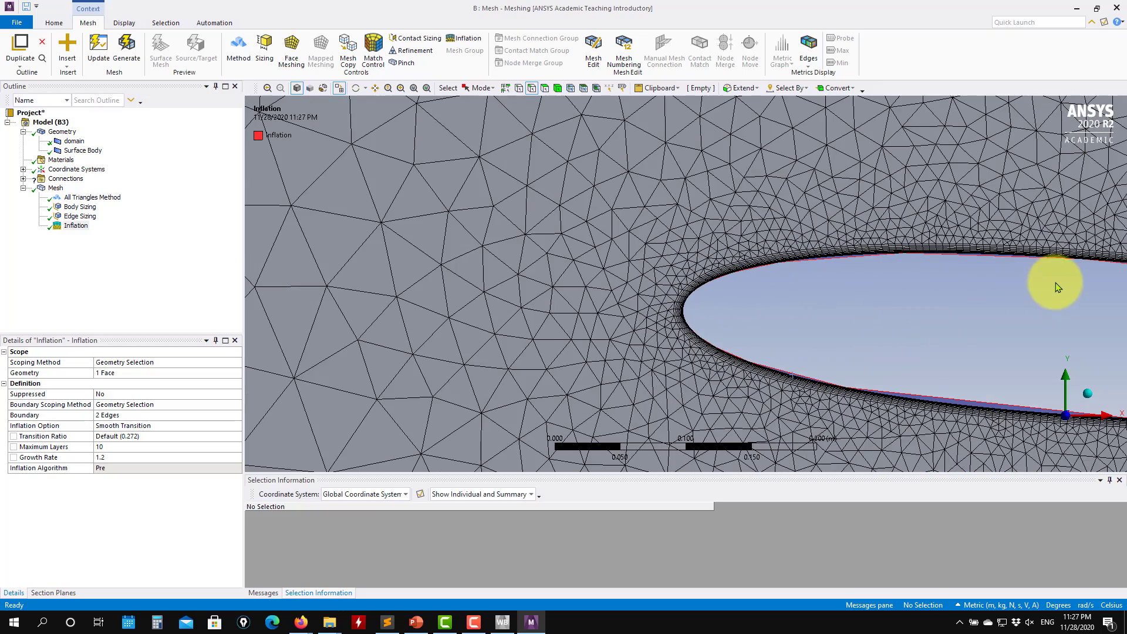
Inspect the layer heights along the airfoil's upper surface, down to the first cell at the wall.
{"action": "middle_click_drag", "start_coordinate": [1053, 284], "coordinate": [868, 333], "text": "ctrl"}
{"action": "scroll", "coordinate": [814, 256], "scroll_direction": "up", "scroll_amount": 3}
{"action": "scroll", "coordinate": [679, 249], "scroll_direction": "up", "scroll_amount": 3}
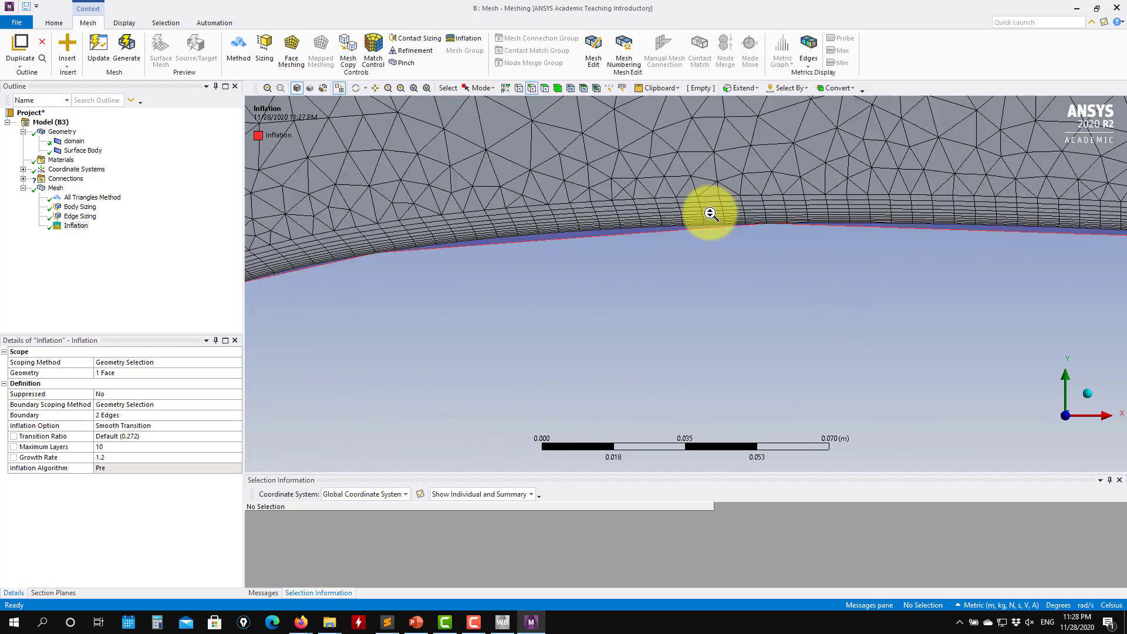
{"action": "scroll", "coordinate": [857, 354], "scroll_direction": "down", "scroll_amount": 2}
{"action": "scroll", "coordinate": [737, 282], "scroll_direction": "up", "scroll_amount": 3}
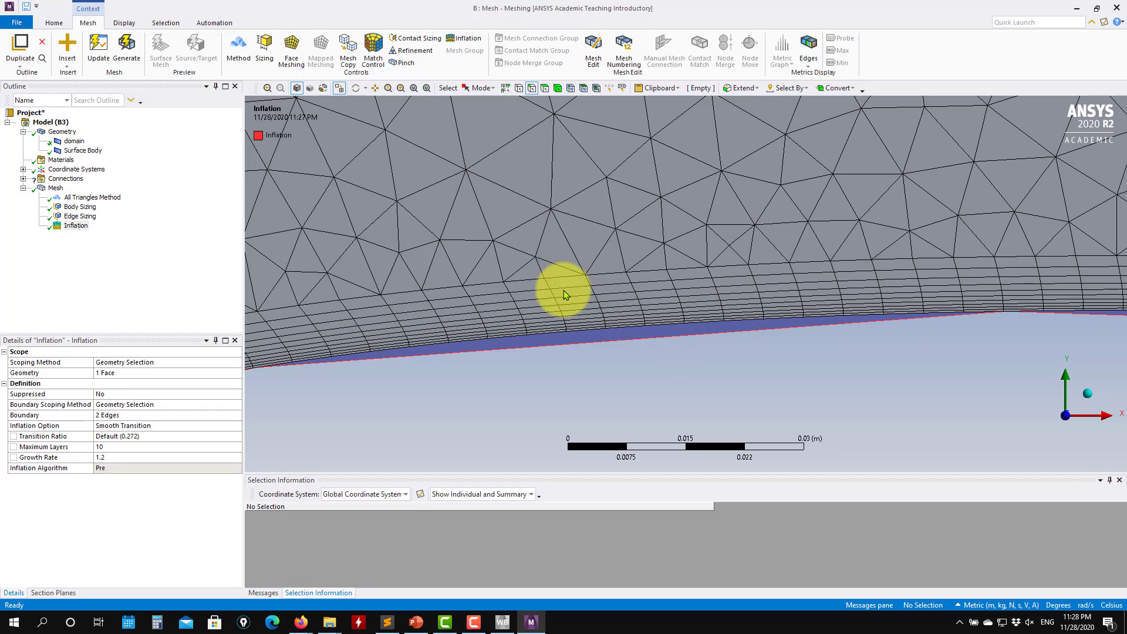
{"action": "middle_click_drag", "start_coordinate": [665, 326], "coordinate": [803, 231], "text": "shift"}
{"action": "scroll", "coordinate": [741, 305], "scroll_direction": "up", "scroll_amount": 2}
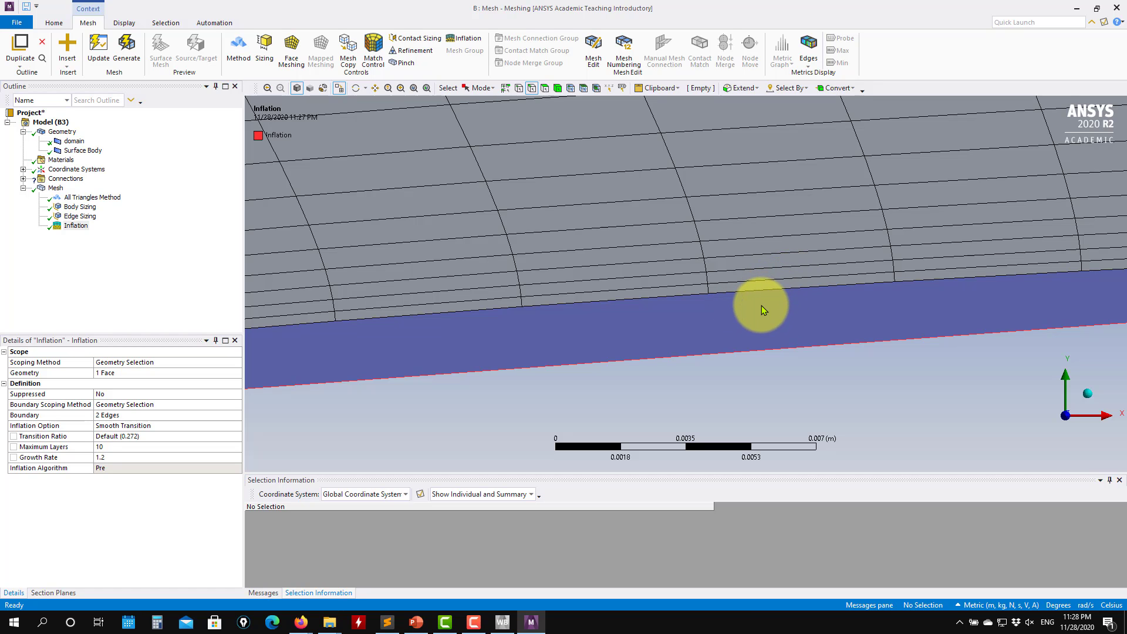
{"action": "scroll", "coordinate": [762, 305], "scroll_direction": "down", "scroll_amount": 10}
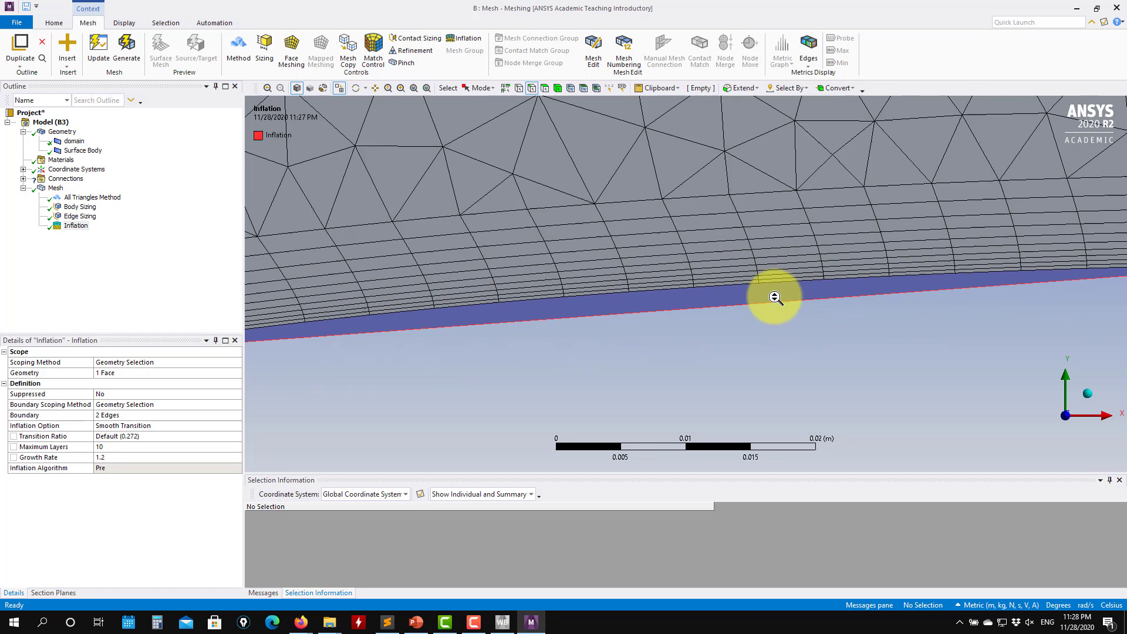
{"action": "scroll", "coordinate": [787, 297], "scroll_direction": "down", "scroll_amount": 2}
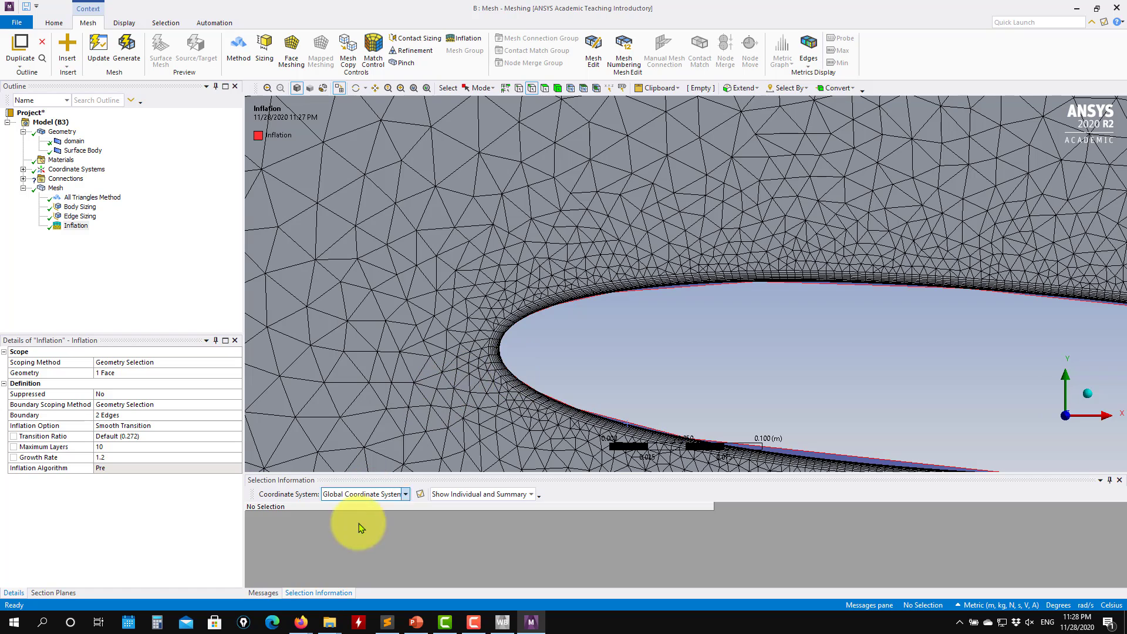
Switch to Firefox, search the web for "y plus calculator" in the second tab and open the Pointwise Y+ calculator.
{"action": "mouse_move", "coordinate": [301, 621]}
{"action": "left_click", "coordinate": [370, 581]}
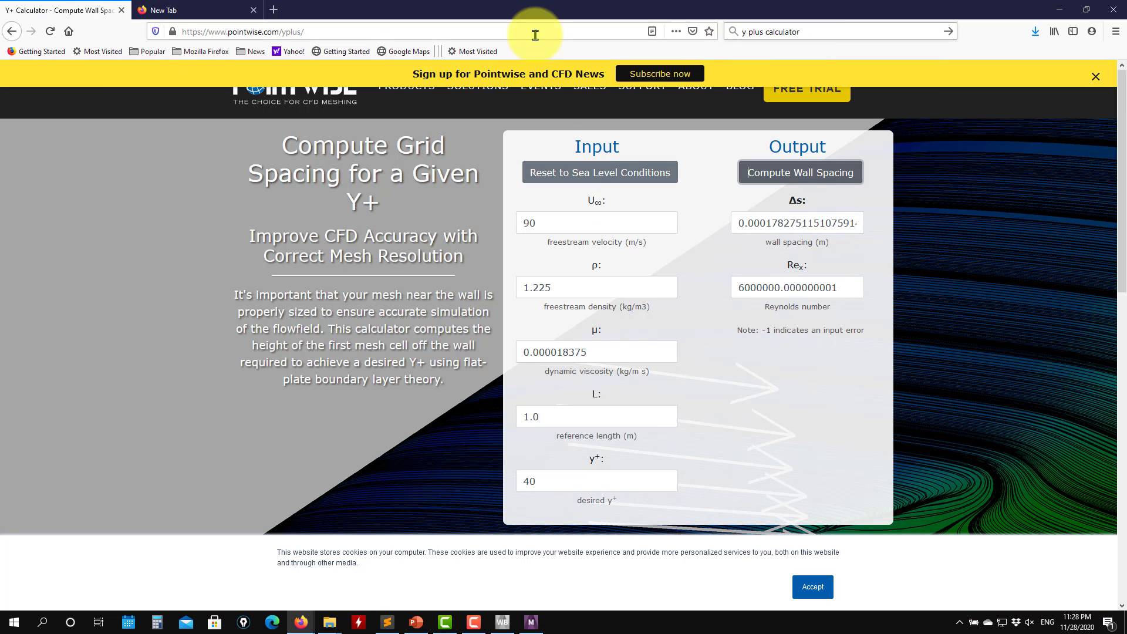
{"action": "left_click", "coordinate": [202, 11]}
{"action": "left_click", "coordinate": [793, 32]}
{"action": "left_click", "coordinate": [816, 138]}
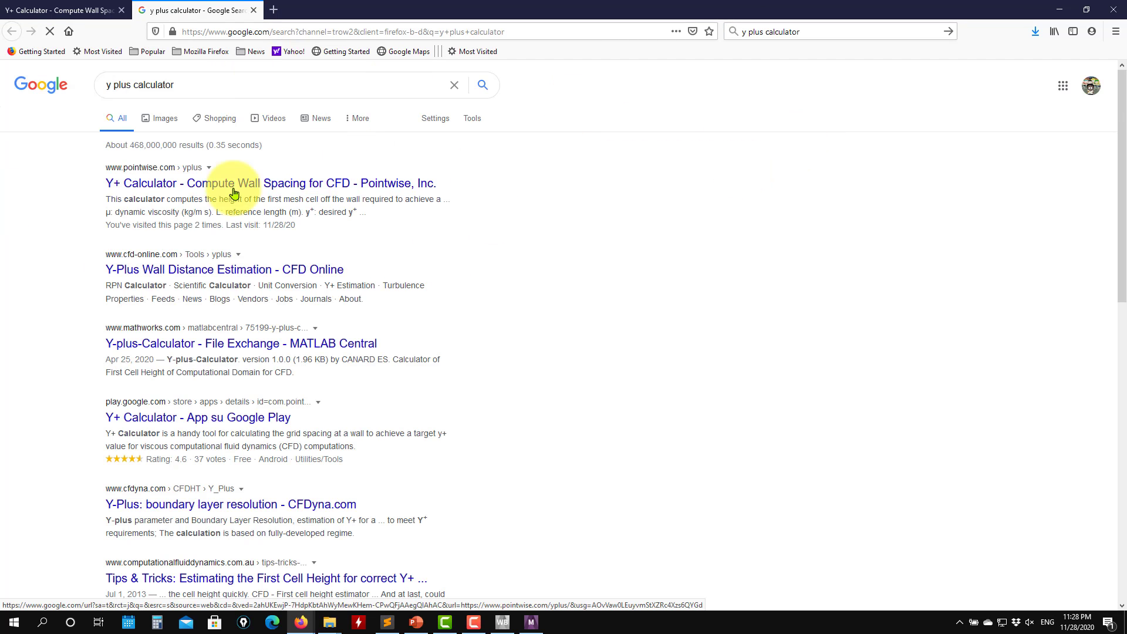
{"action": "left_click", "coordinate": [138, 183]}
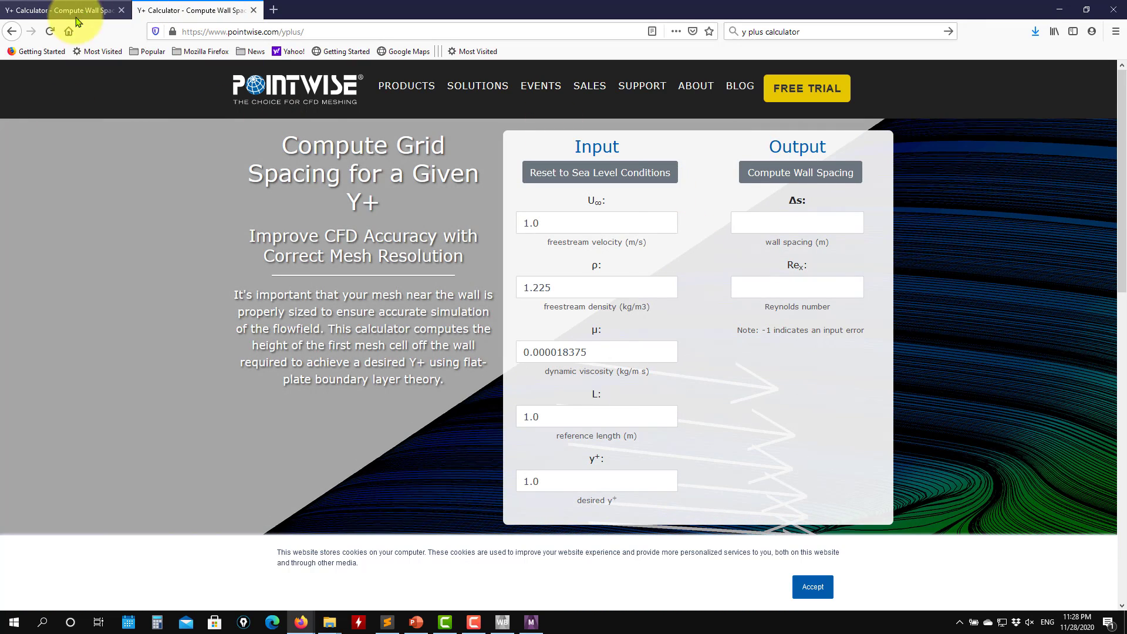
Return to the already filled-in Y+ calculator tab and review its inputs, highlighting the freestream velocity.
{"action": "left_click", "coordinate": [69, 31]}
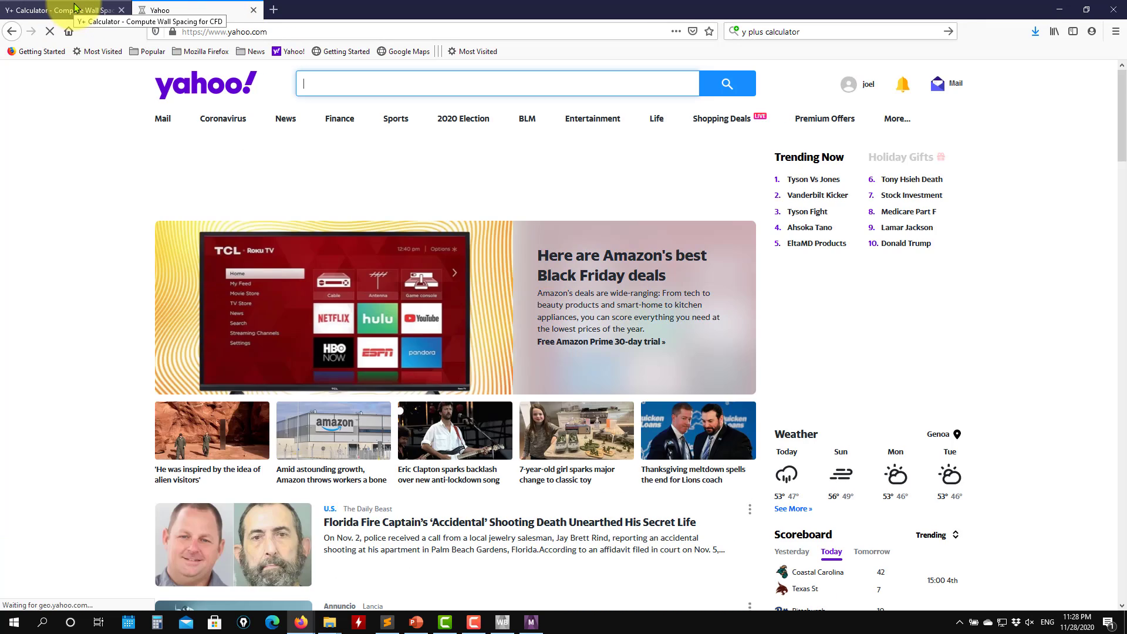
{"action": "left_click", "coordinate": [74, 8]}
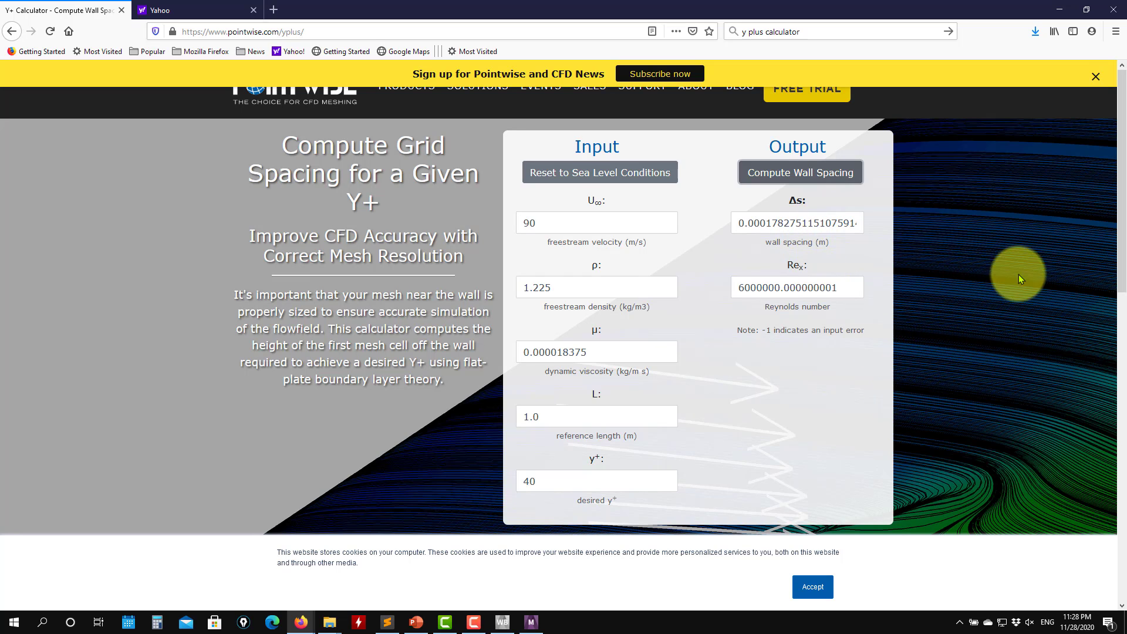
{"action": "mouse_move", "coordinate": [1121, 118]}
{"action": "left_mouse_down"}
{"action": "mouse_move", "coordinate": [1121, 190]}
{"action": "mouse_move", "coordinate": [1122, 101]}
{"action": "left_mouse_up"}
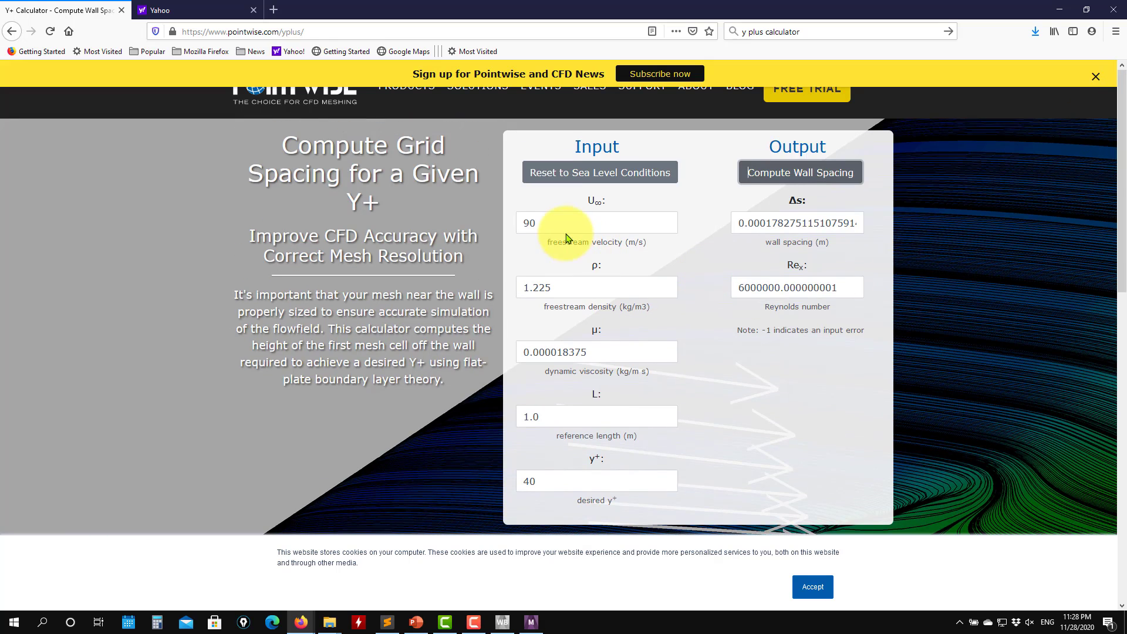
{"action": "left_click_drag", "start_coordinate": [566, 221], "coordinate": [519, 216]}
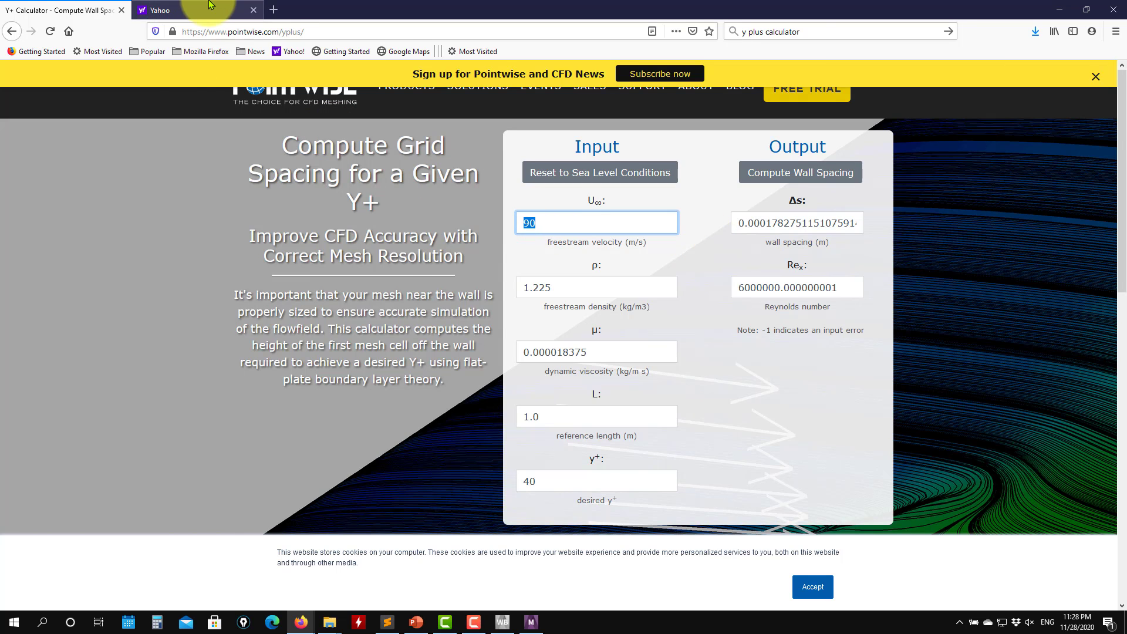
Load a fresh Pointwise Y+ calculator in the second tab from a web search for "y plus calculator" and accept the site's cookies.
{"action": "left_click", "coordinate": [223, 10]}
{"action": "left_click", "coordinate": [781, 33]}
{"action": "key", "text": "Return"}
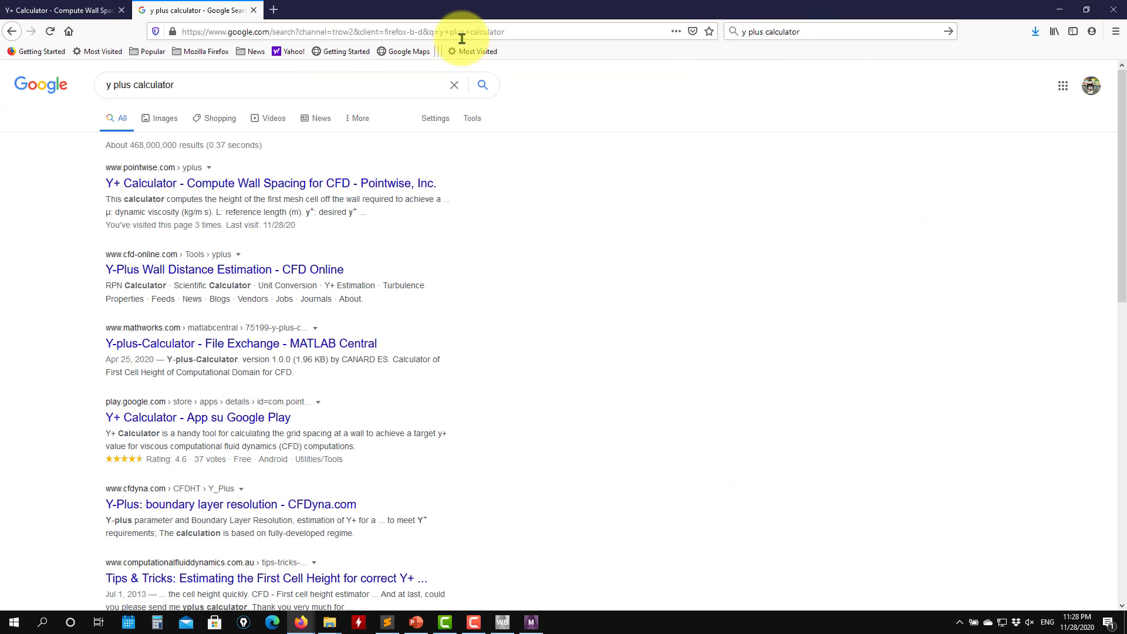
{"action": "left_click", "coordinate": [255, 183]}
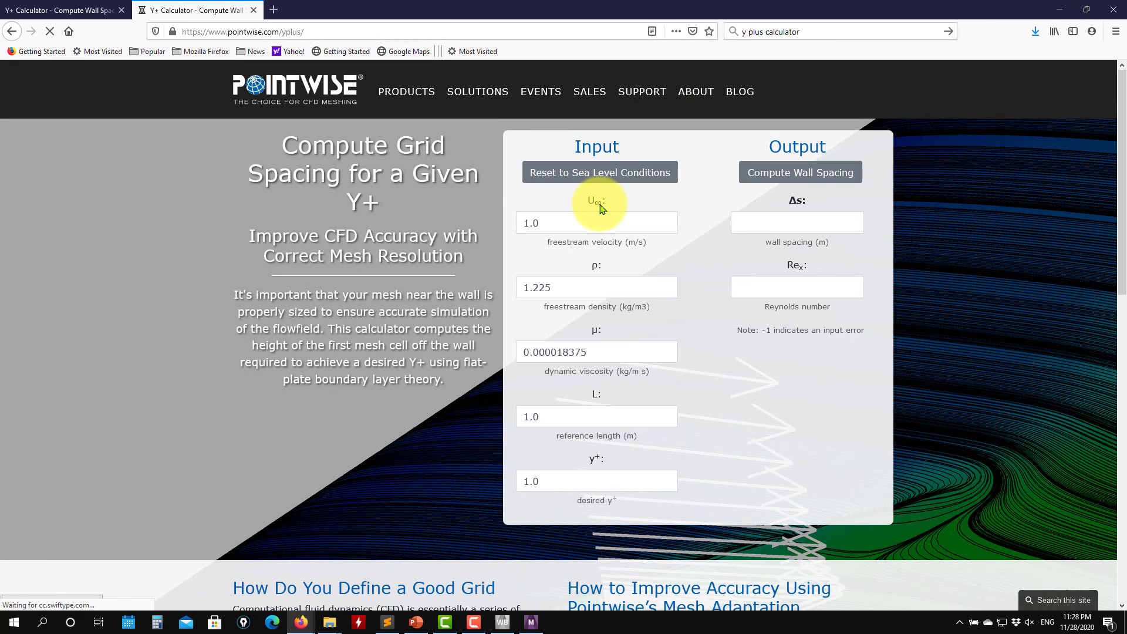
{"action": "left_click", "coordinate": [575, 226]}
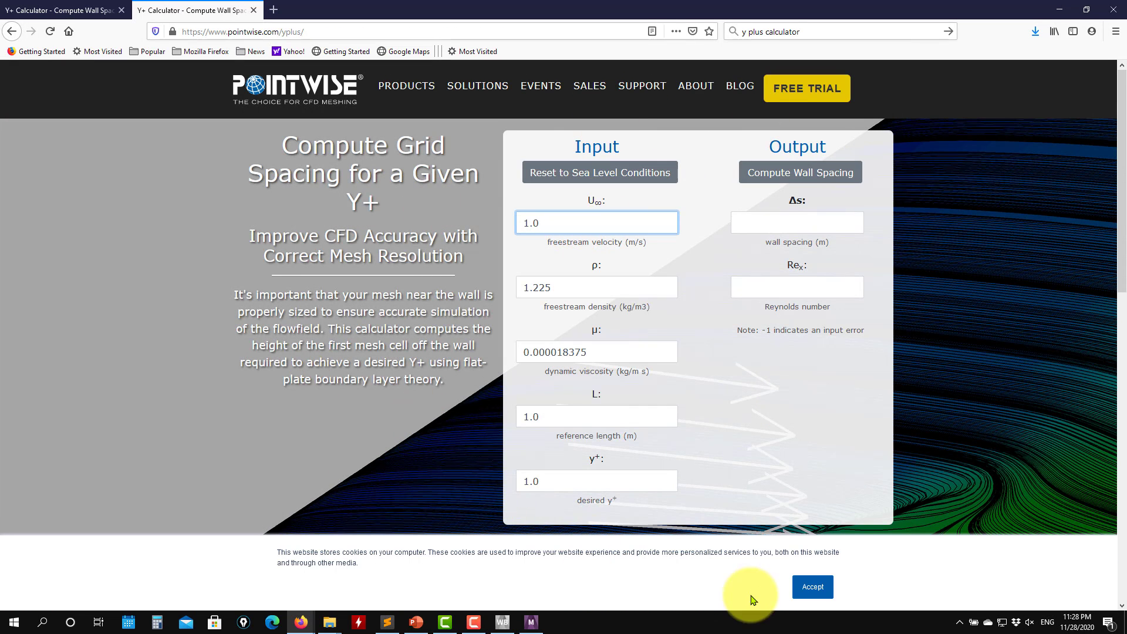
{"action": "left_click", "coordinate": [827, 596]}
Set the freestream velocity to 100 m/s, compute the wall spacing and highlight the resulting Reynolds number.
{"action": "double_click", "coordinate": [561, 221]}
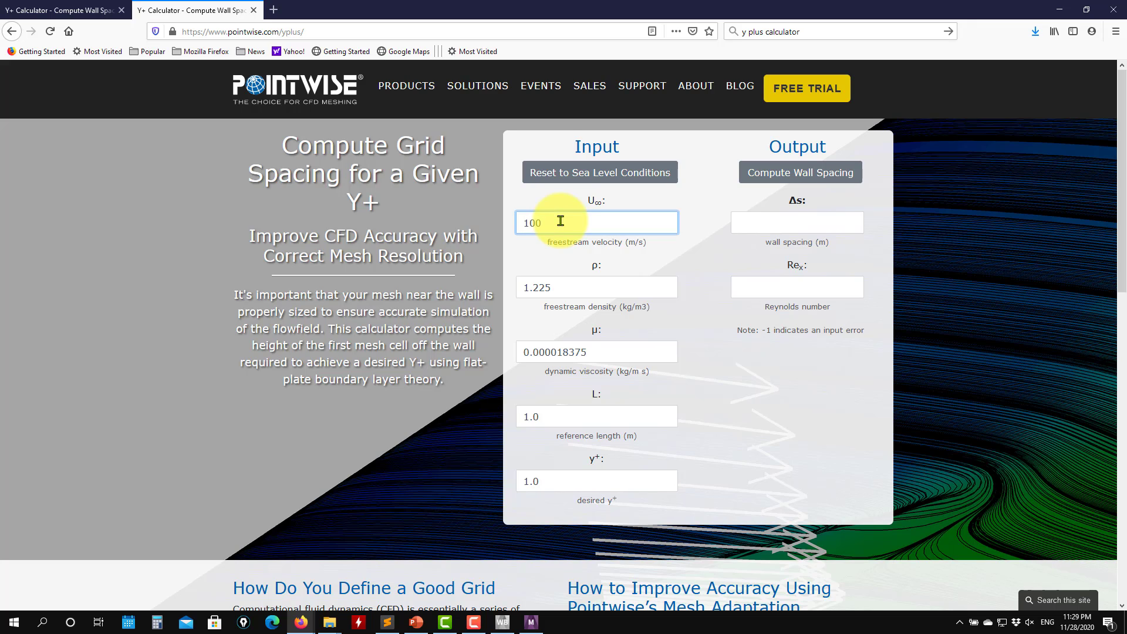
{"action": "type", "text": "100"}
{"action": "left_click_drag", "start_coordinate": [587, 416], "coordinate": [516, 411]}
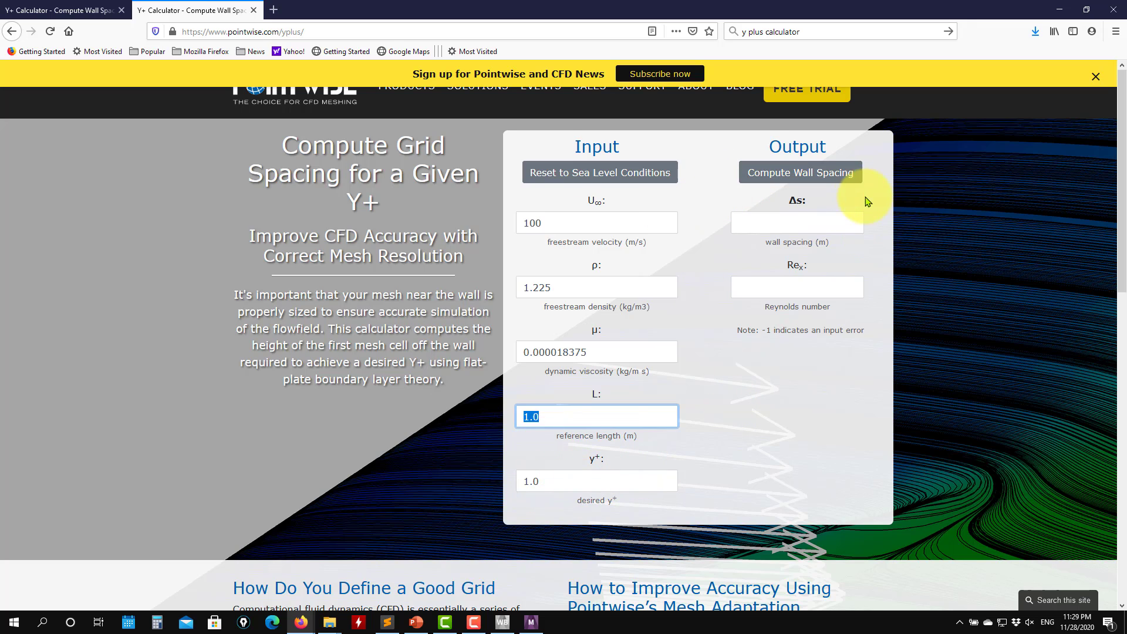
{"action": "left_click", "coordinate": [810, 175]}
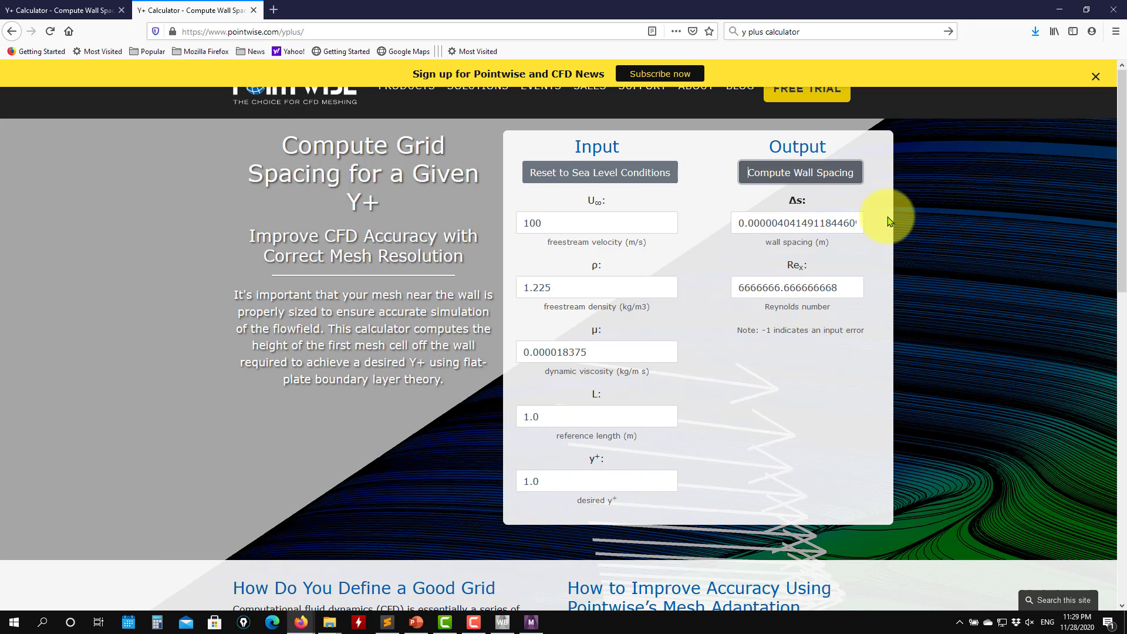
{"action": "left_click_drag", "start_coordinate": [843, 288], "coordinate": [709, 279]}
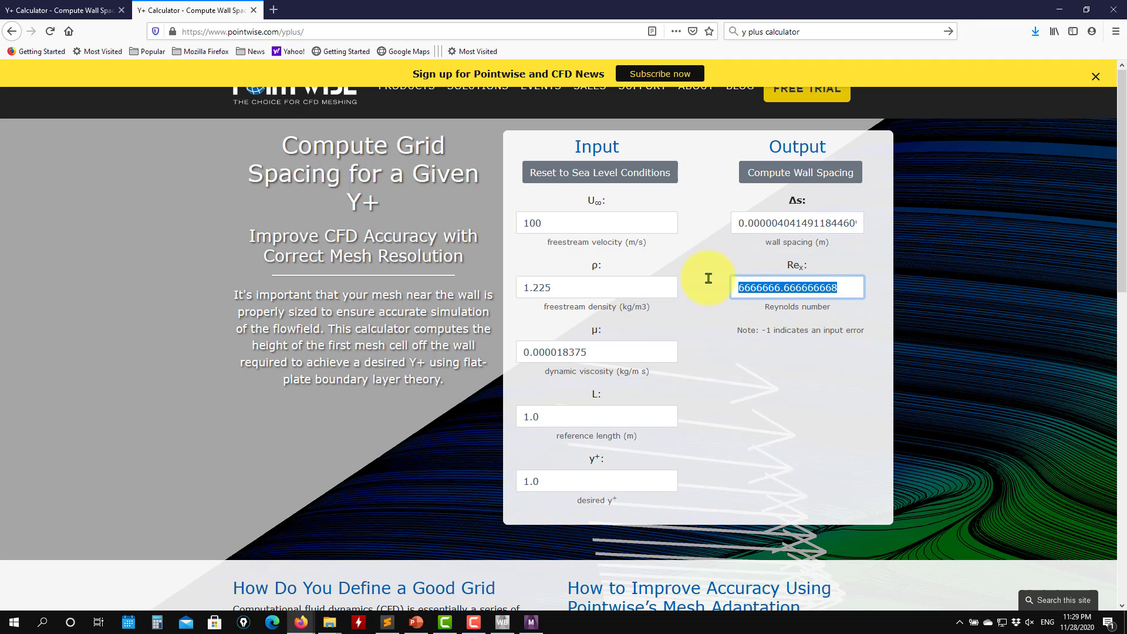
Set the freestream velocity to 90 m/s, recompute the wall spacing and check the Reynolds number.
{"action": "left_click_drag", "start_coordinate": [599, 224], "coordinate": [443, 206]}
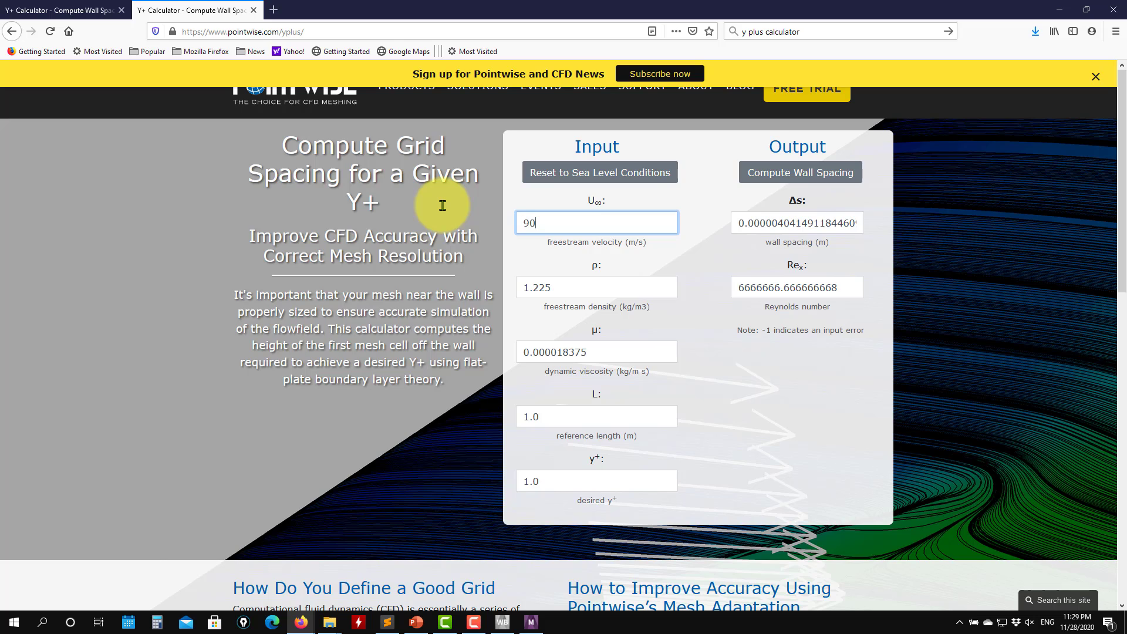
{"action": "type", "text": "90"}
{"action": "left_click", "coordinate": [749, 172]}
{"action": "left_click", "coordinate": [785, 282]}
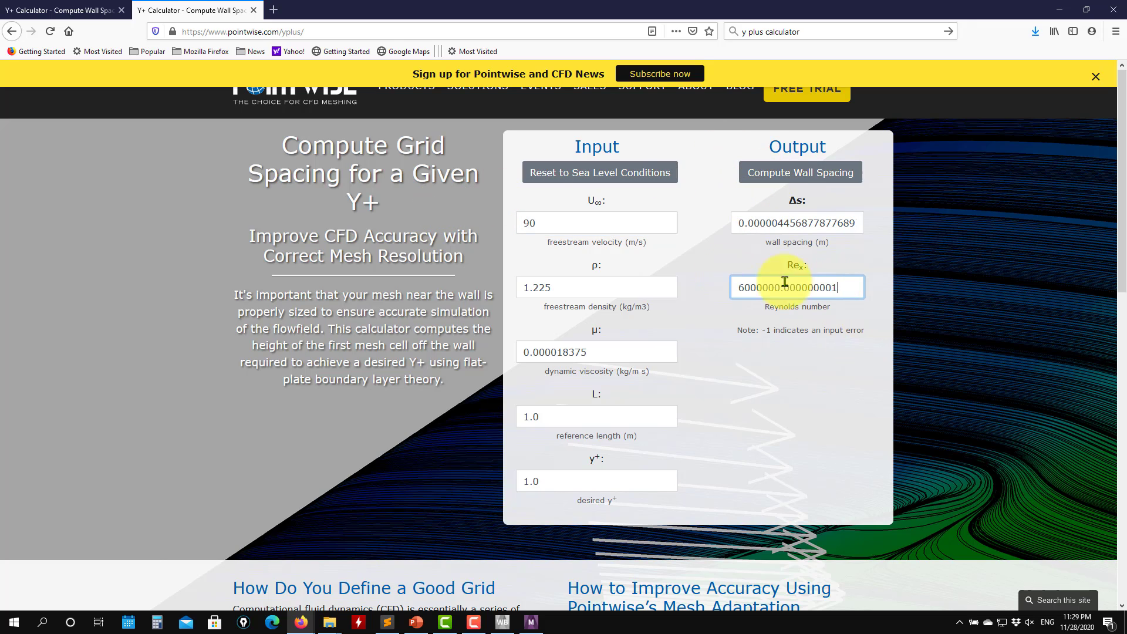
Review the calculator's inputs, highlighting the freestream velocity, density, reference length and desired y+ in turn.
{"action": "left_click_drag", "start_coordinate": [566, 222], "coordinate": [468, 222]}
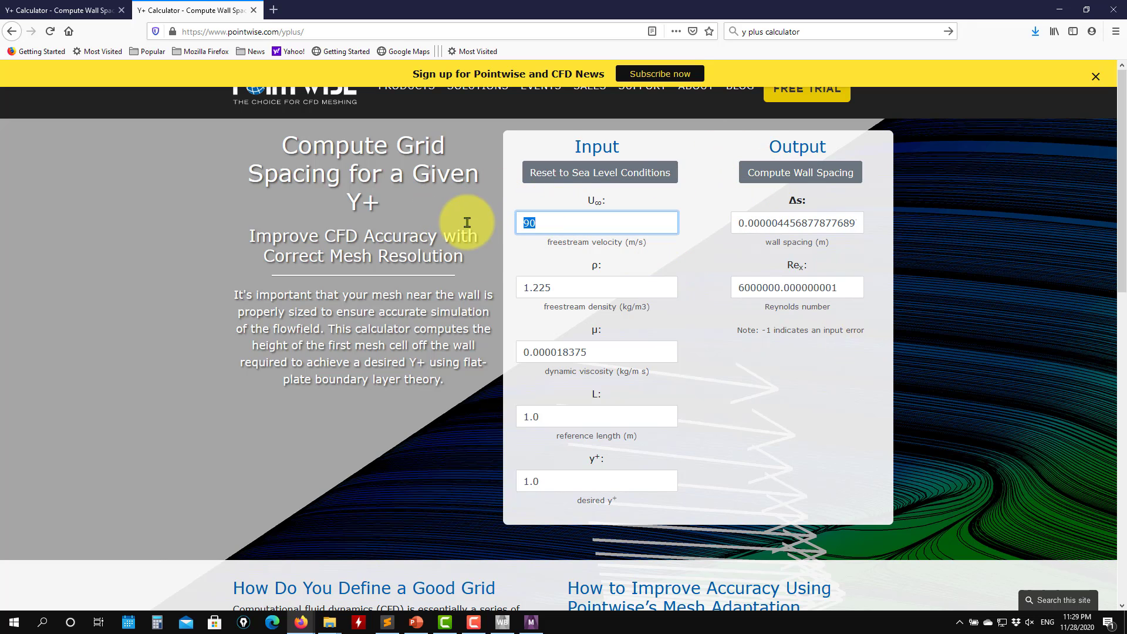
{"action": "left_click_drag", "start_coordinate": [601, 288], "coordinate": [421, 265]}
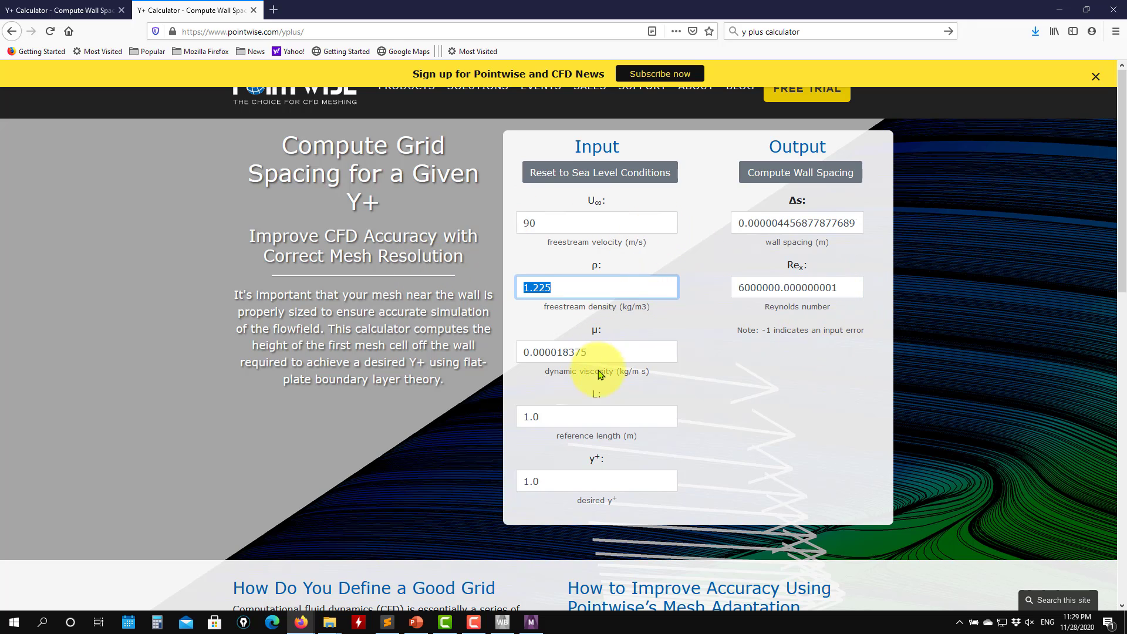
{"action": "left_click_drag", "start_coordinate": [598, 415], "coordinate": [505, 415]}
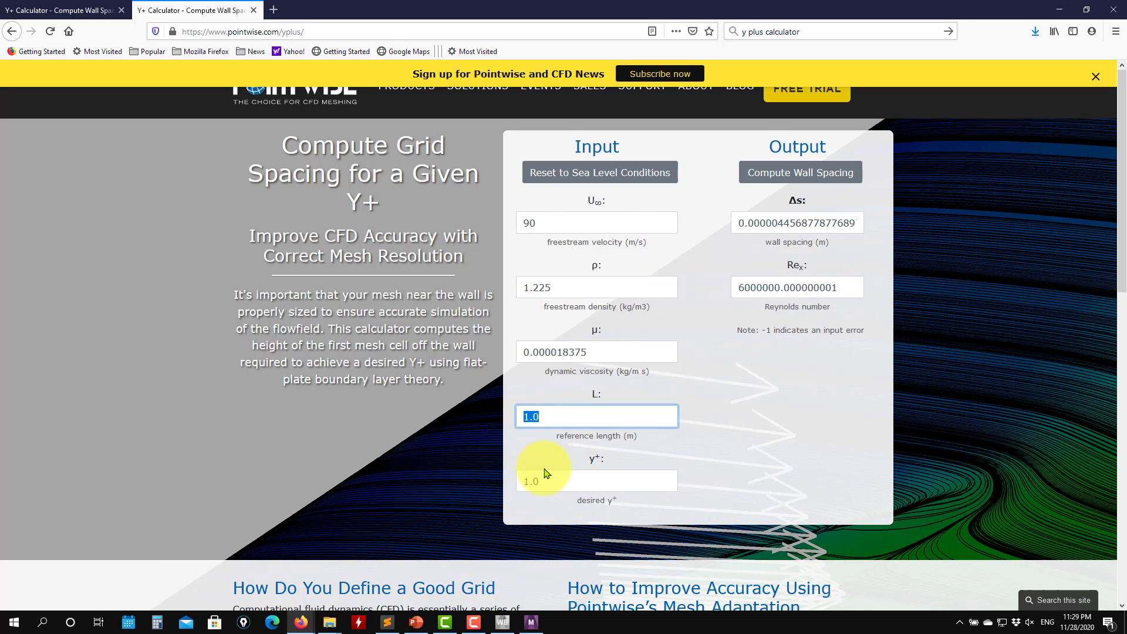
{"action": "left_click_drag", "start_coordinate": [551, 482], "coordinate": [492, 485]}
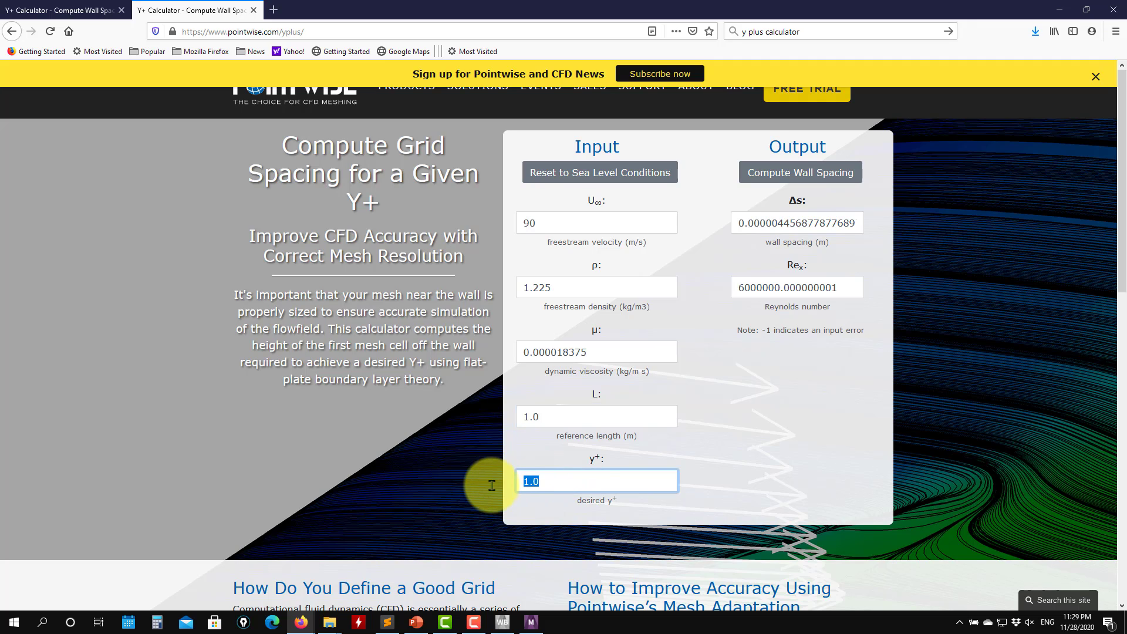
{"action": "left_click", "coordinate": [551, 488]}
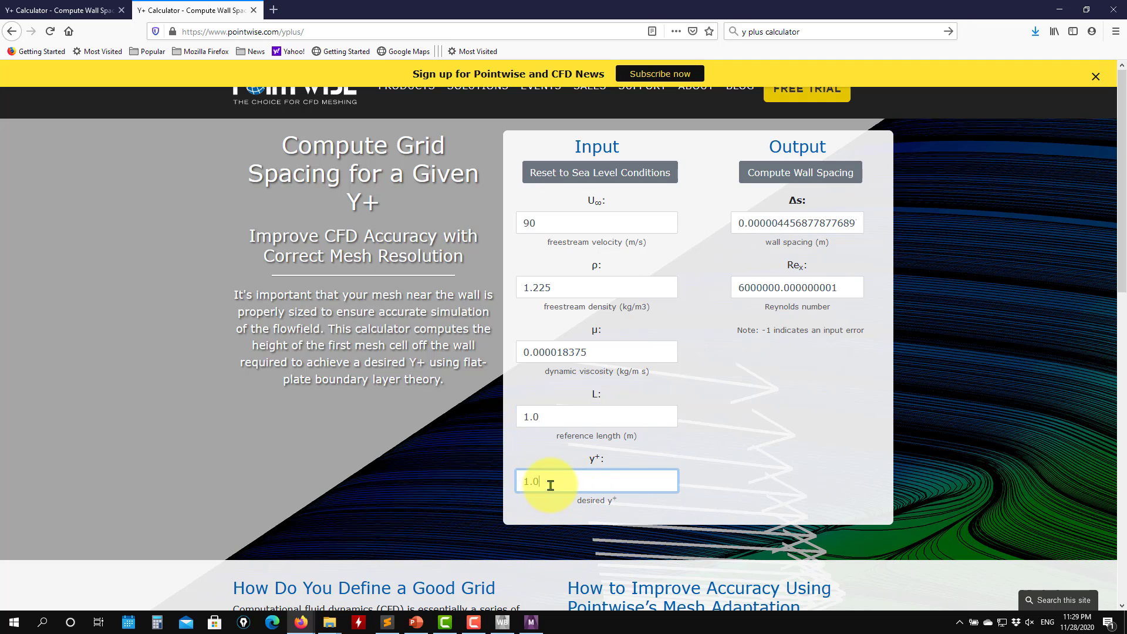
Set the desired y+ to 60 and compute the wall spacing.
{"action": "left_click_drag", "start_coordinate": [551, 485], "coordinate": [512, 482]}
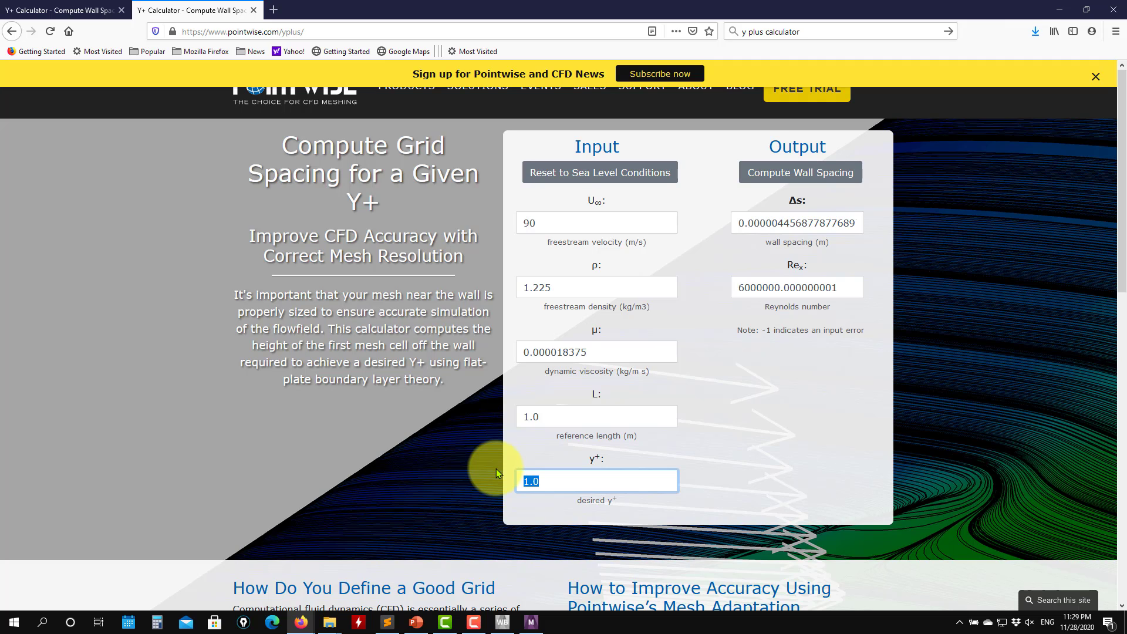
{"action": "type", "text": "60"}
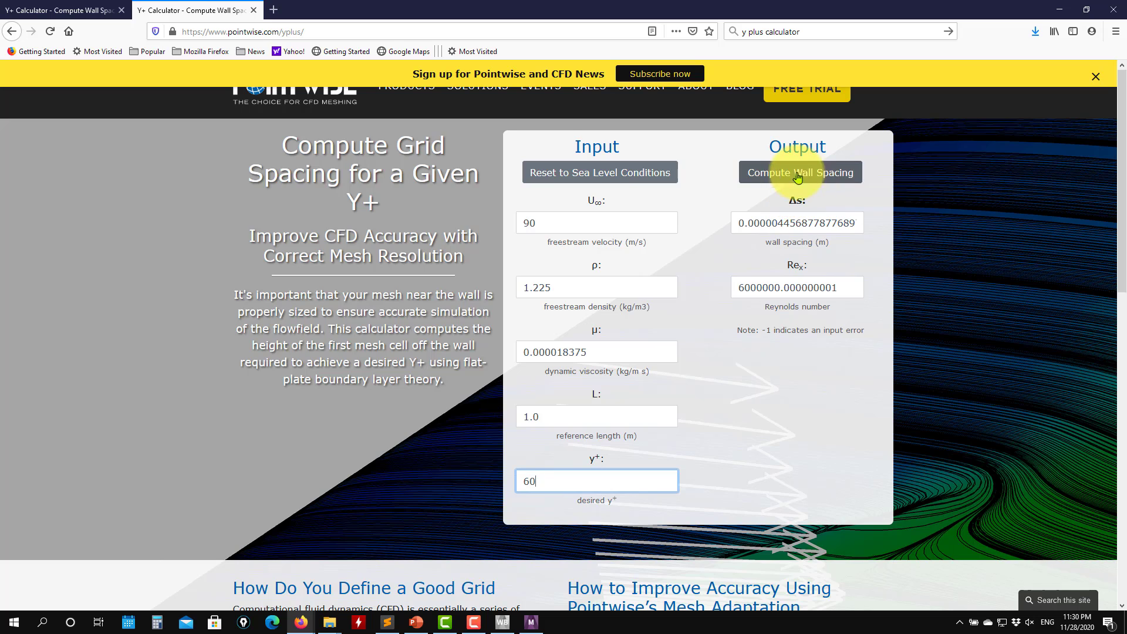
{"action": "left_click", "coordinate": [828, 172]}
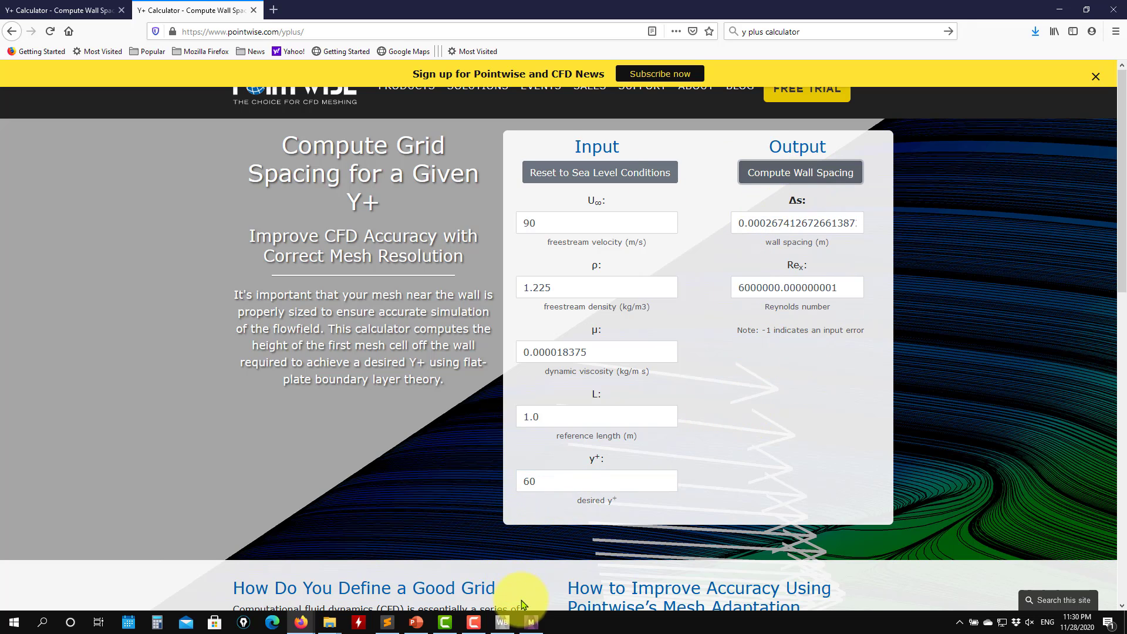
Switch to Ansys Meshing and examine the inflation layers on the airfoil's upper surface against the scale ruler.
{"action": "left_click", "coordinate": [503, 623]}
{"action": "left_click", "coordinate": [530, 622]}
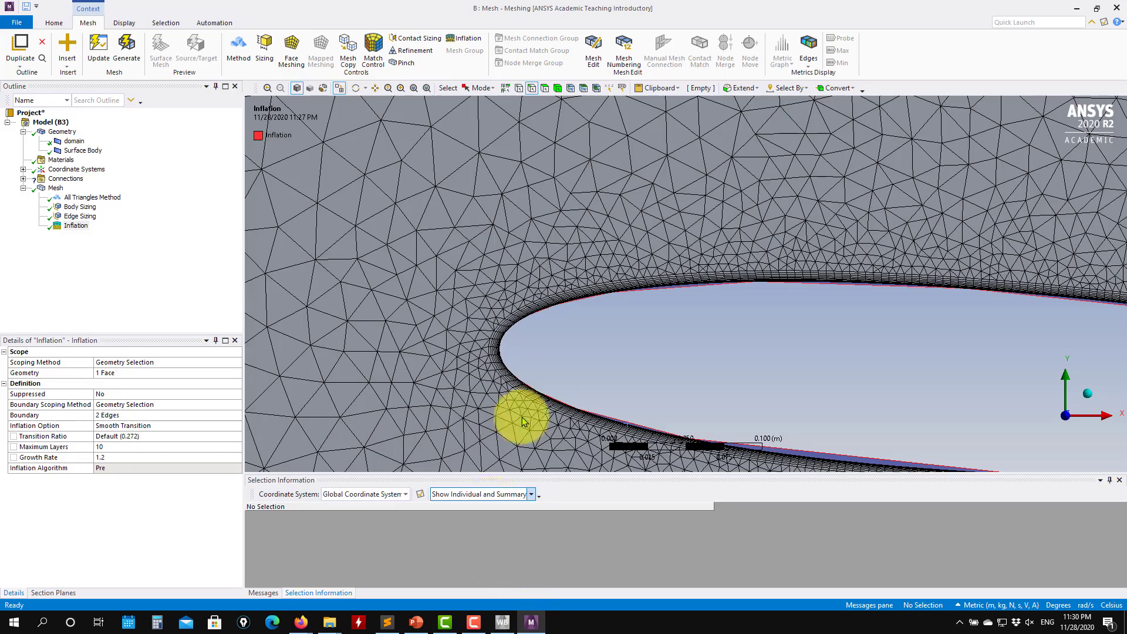
{"action": "scroll", "coordinate": [622, 311], "scroll_direction": "up", "scroll_amount": 5}
{"action": "scroll", "coordinate": [634, 317], "scroll_direction": "up", "scroll_amount": 3}
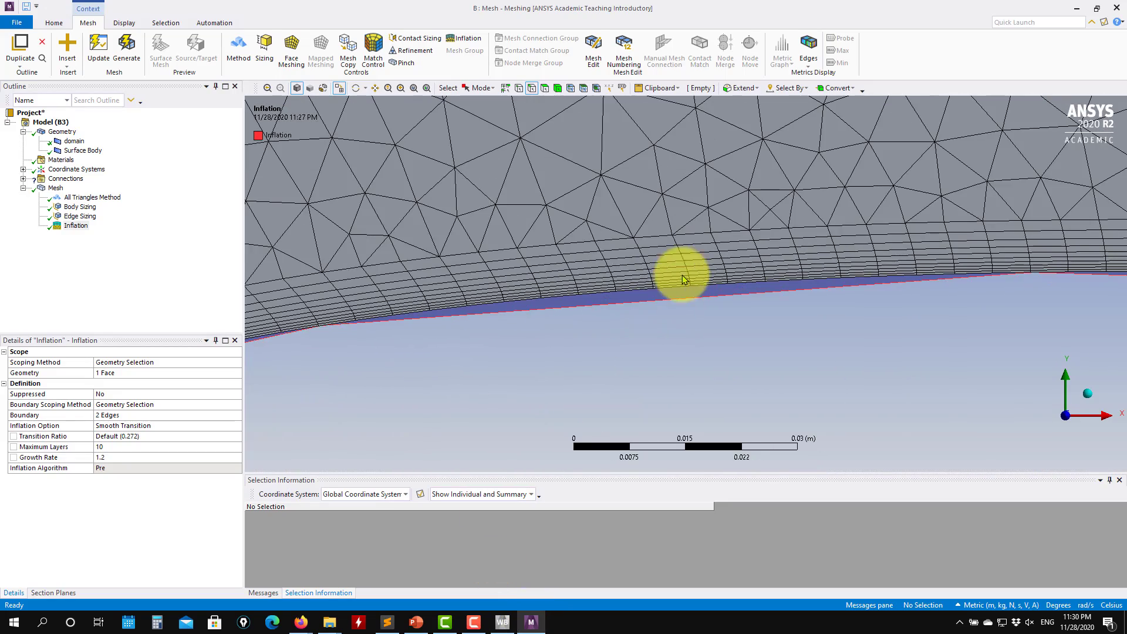
{"action": "scroll", "coordinate": [683, 276], "scroll_direction": "up", "scroll_amount": 3}
{"action": "scroll", "coordinate": [675, 291], "scroll_direction": "up", "scroll_amount": 3}
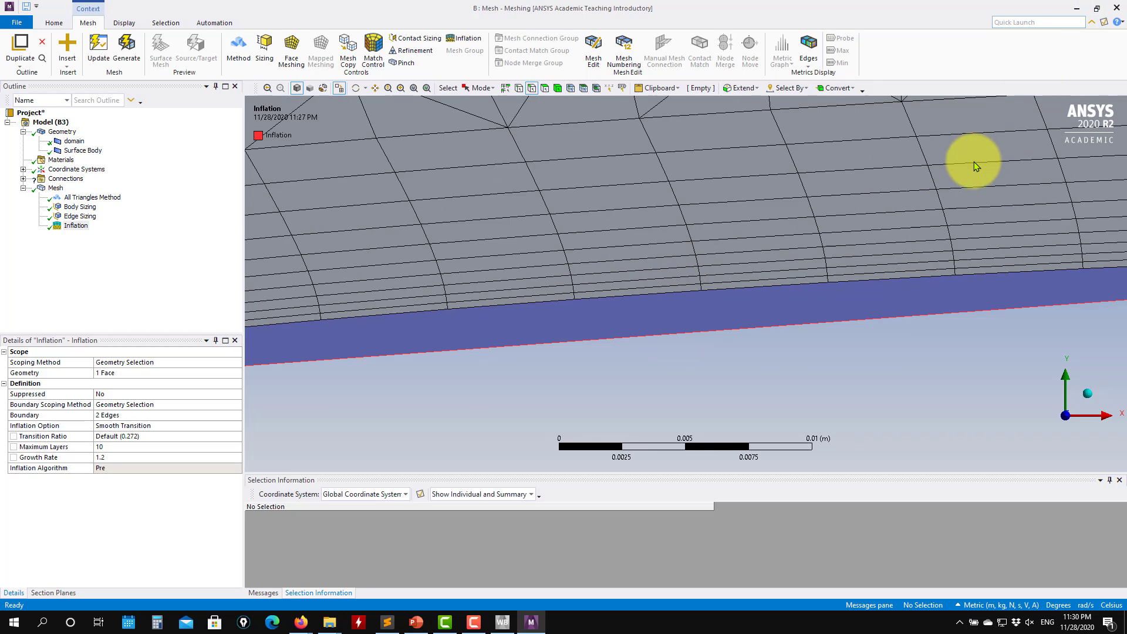
Return to the Y+ calculator in Firefox, set the desired y+ to 1 and compute the wall spacing.
{"action": "left_click", "coordinate": [1077, 9]}
{"action": "left_click", "coordinate": [1057, 7]}
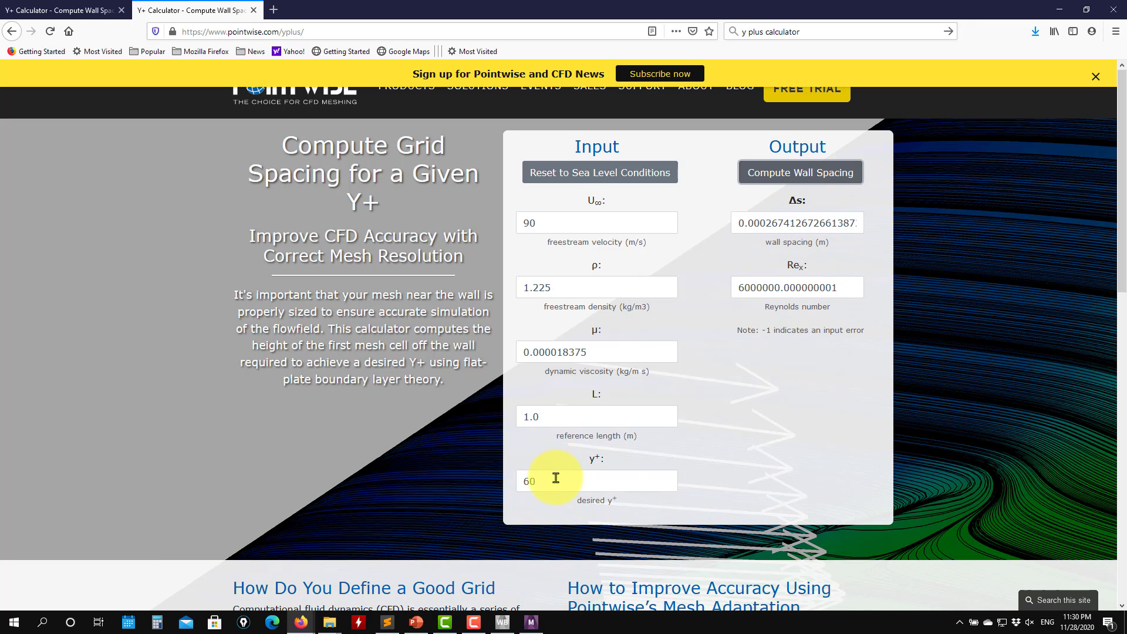
{"action": "left_click_drag", "start_coordinate": [554, 481], "coordinate": [486, 481]}
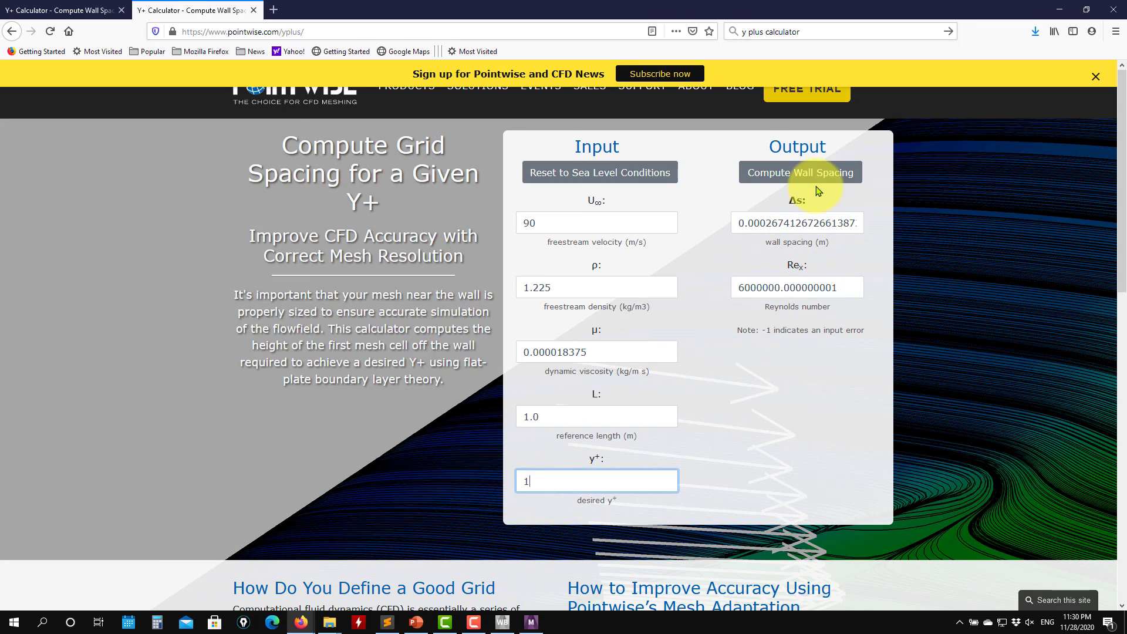
{"action": "left_click", "coordinate": [793, 172]}
{"action": "left_click", "coordinate": [780, 220]}
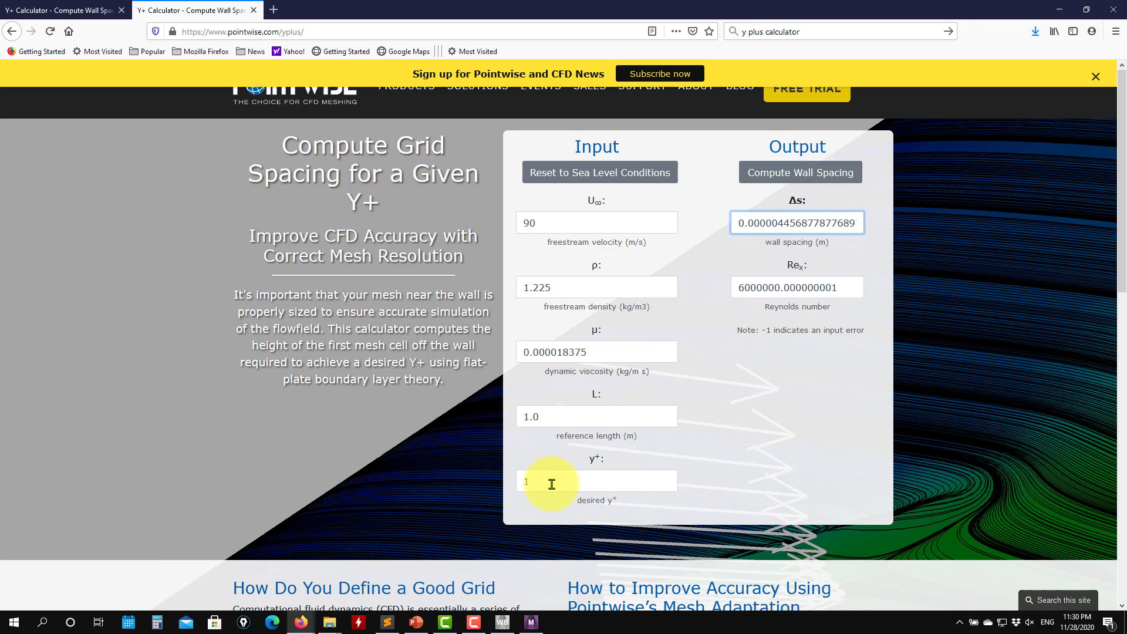
Set the desired y+ to 100, compute the wall spacing and highlight the leading digits of the result.
{"action": "left_click_drag", "start_coordinate": [550, 480], "coordinate": [428, 486]}
{"action": "type", "text": "60"}
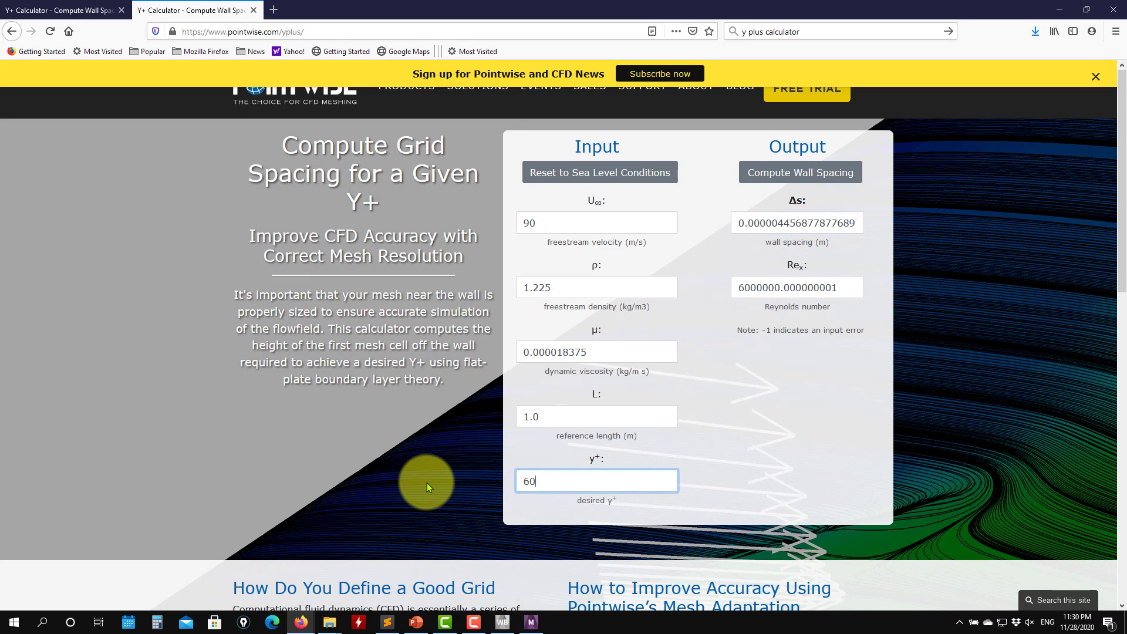
{"action": "left_click_drag", "start_coordinate": [568, 478], "coordinate": [407, 438]}
{"action": "type", "text": "100"}
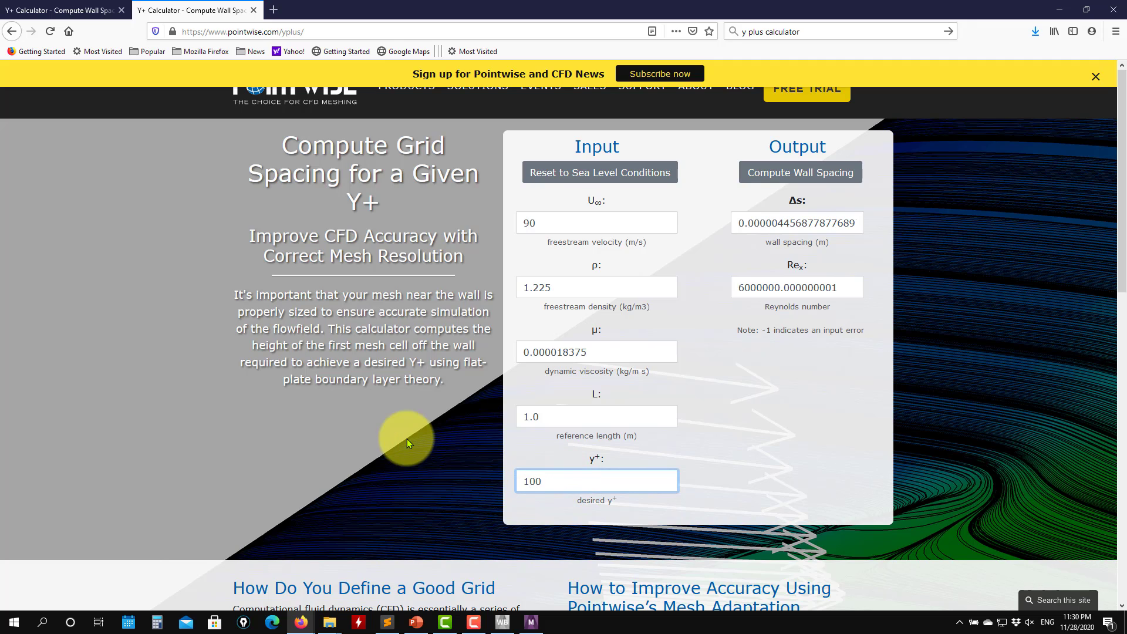
{"action": "left_click", "coordinate": [764, 172]}
{"action": "left_click_drag", "start_coordinate": [771, 223], "coordinate": [726, 221]}
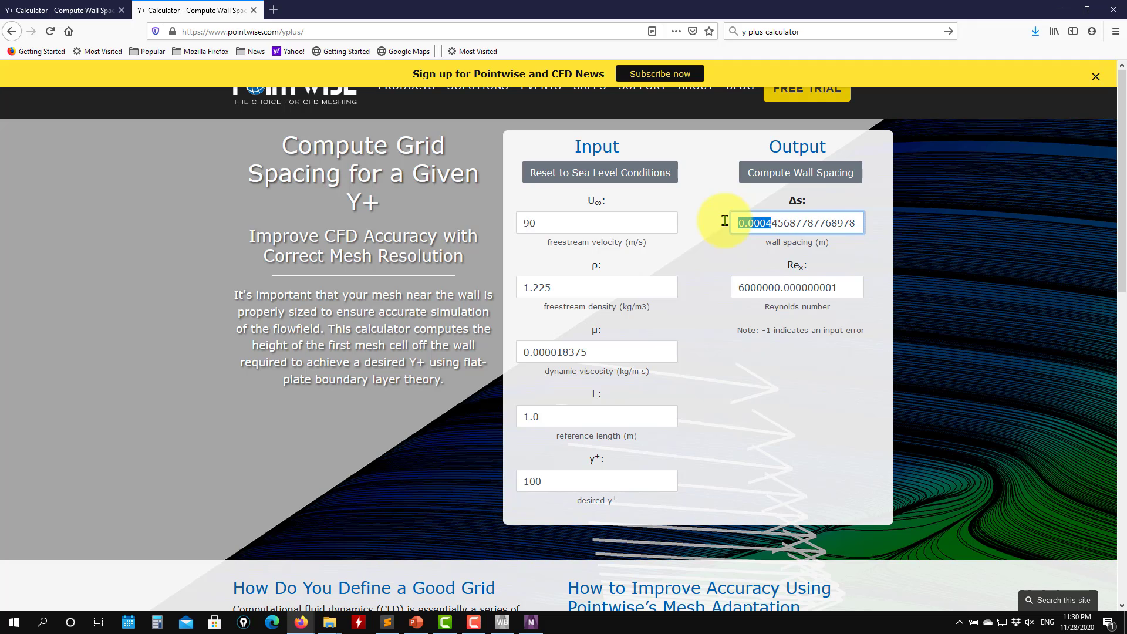
Change the desired y+ back to 1 and recompute the wall spacing for comparison.
{"action": "left_click_drag", "start_coordinate": [559, 476], "coordinate": [450, 479]}
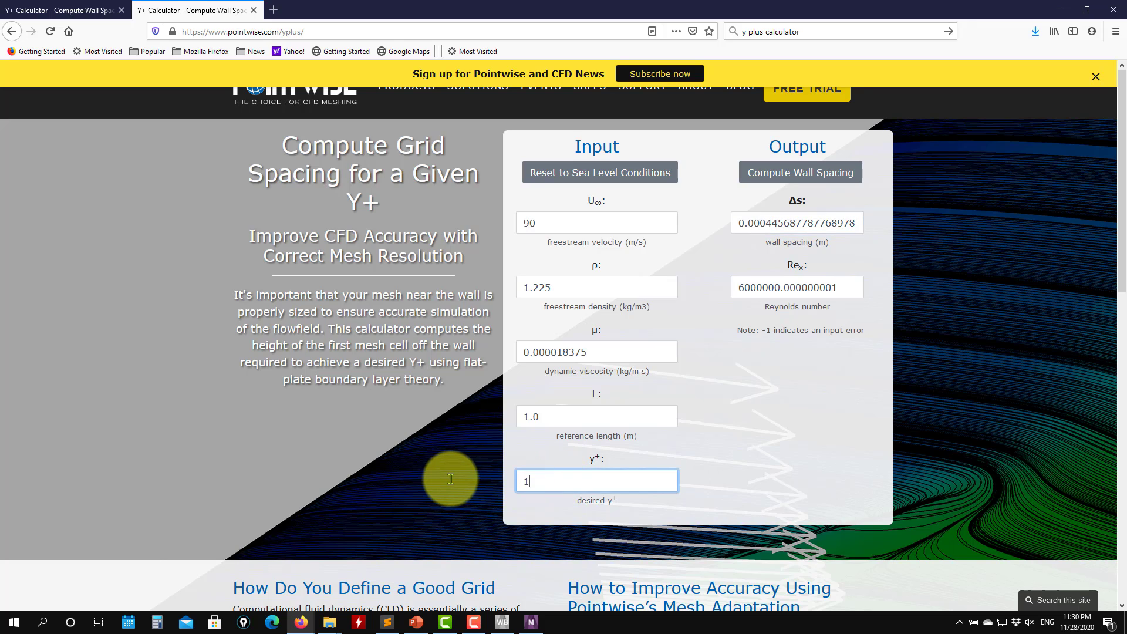
{"action": "type", "text": "1"}
{"action": "left_click", "coordinate": [788, 172]}
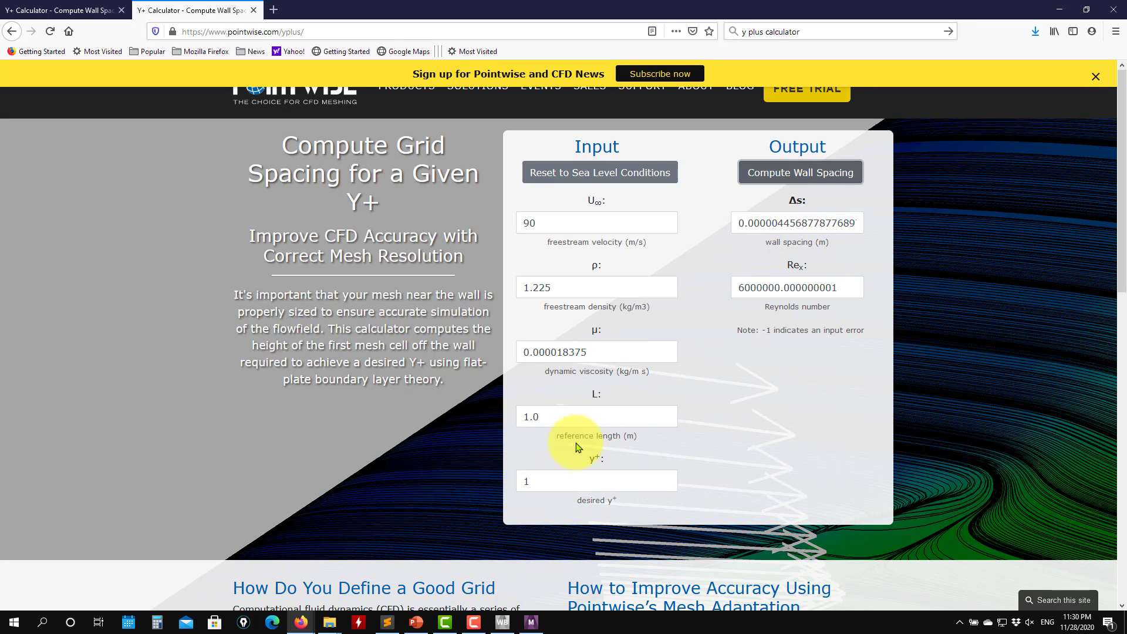
Set the desired y+ to 100 again, recompute the wall spacing and highlight its first decimals.
{"action": "left_click_drag", "start_coordinate": [546, 479], "coordinate": [499, 483]}
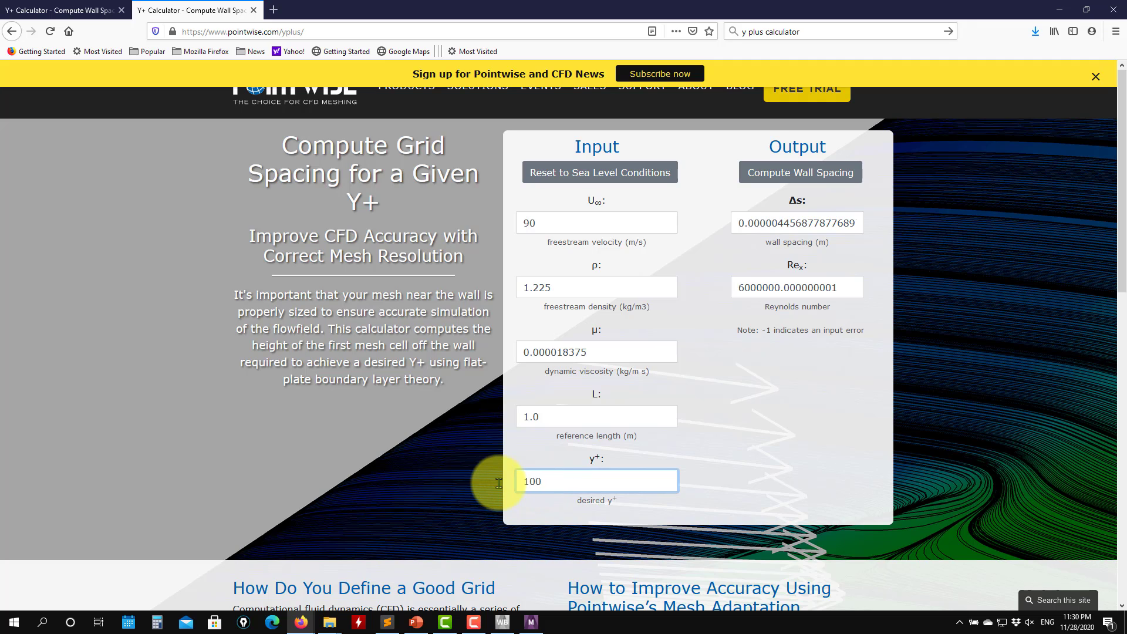
{"action": "type", "text": "100"}
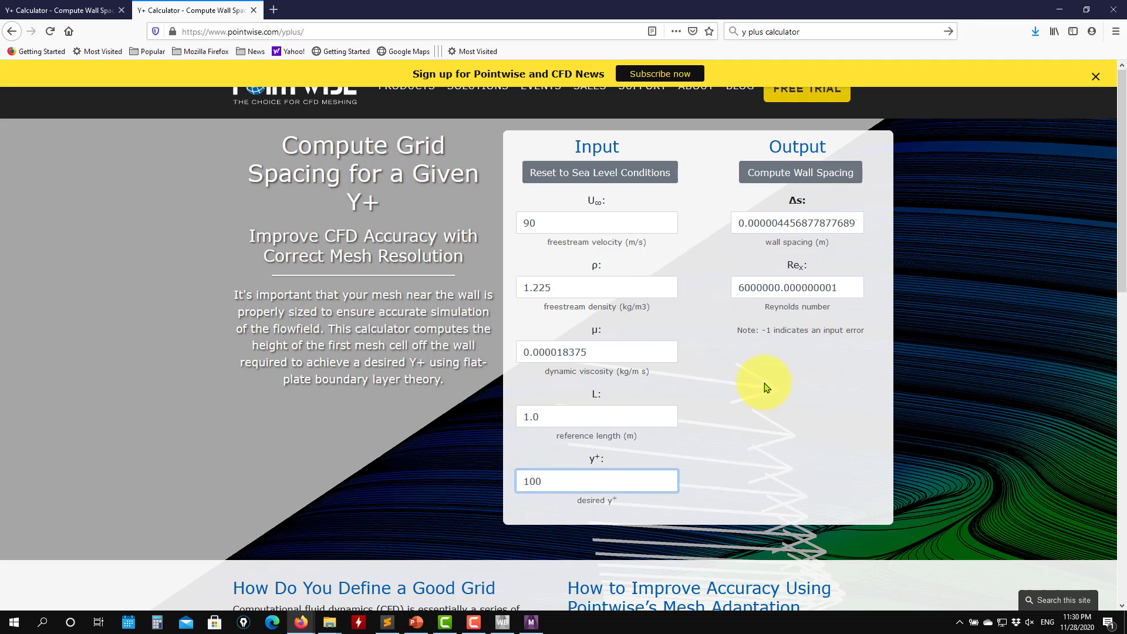
{"action": "left_click", "coordinate": [828, 173]}
{"action": "left_click", "coordinate": [773, 219]}
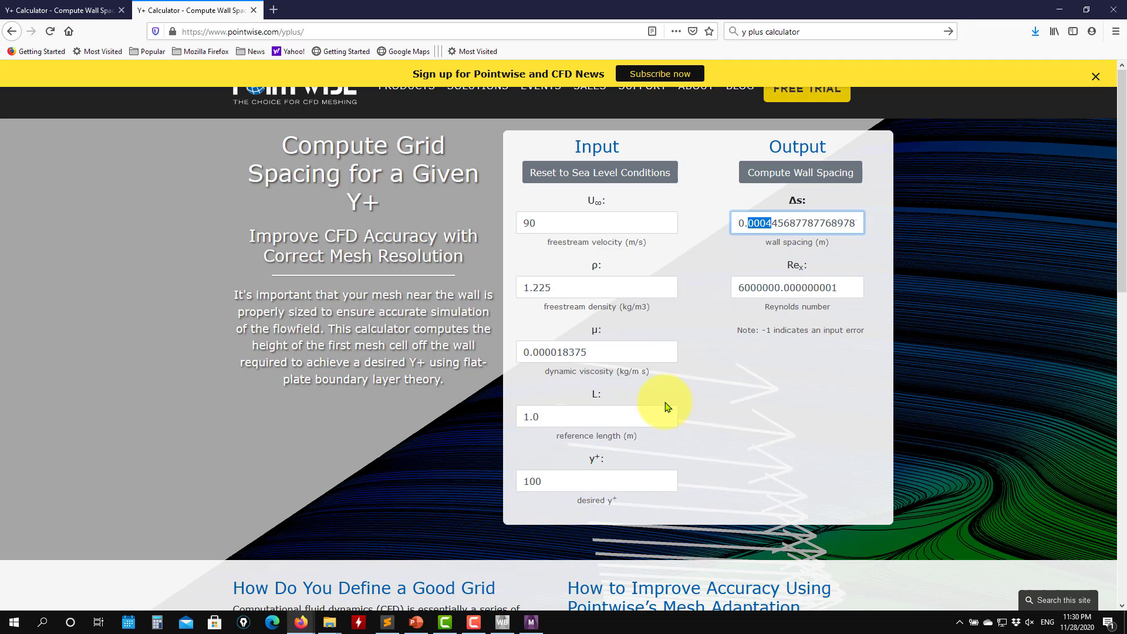
Switch back to ANSYS Meshing and activate mesh node selection close to the airfoil wall.
{"action": "left_click", "coordinate": [1063, 8]}
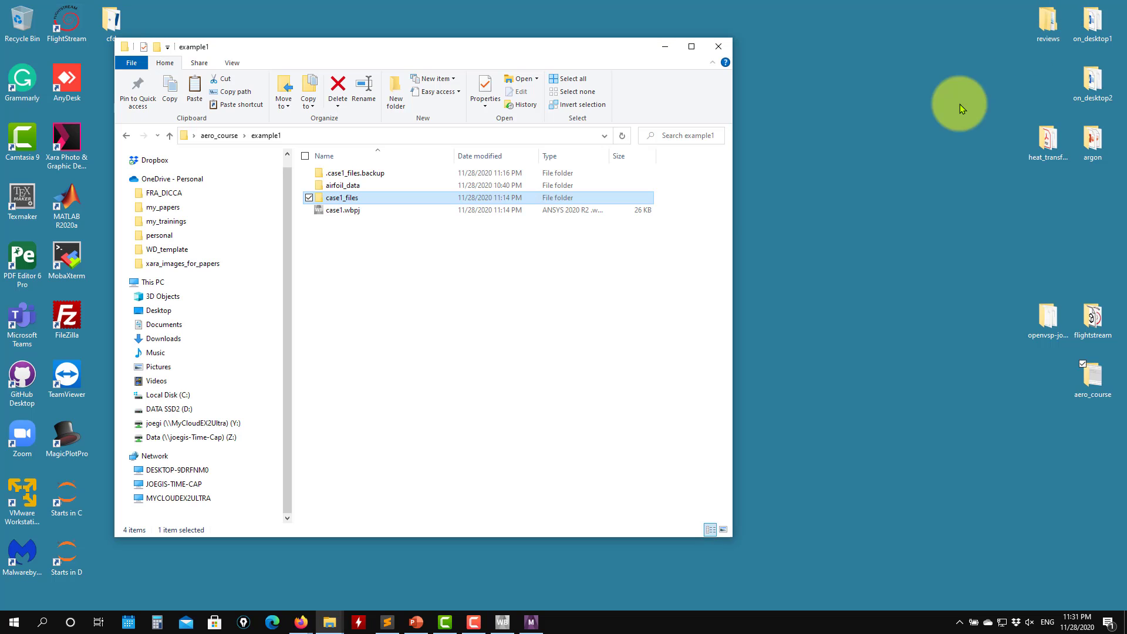
{"action": "left_click", "coordinate": [529, 622]}
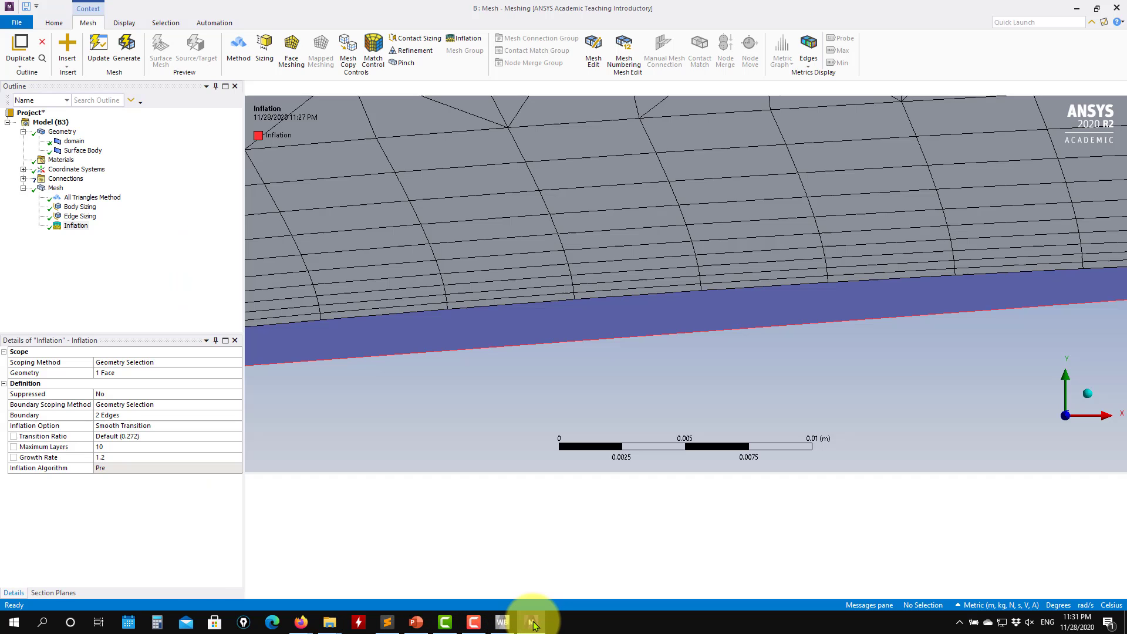
{"action": "scroll", "coordinate": [527, 322], "scroll_direction": "up", "scroll_amount": 3}
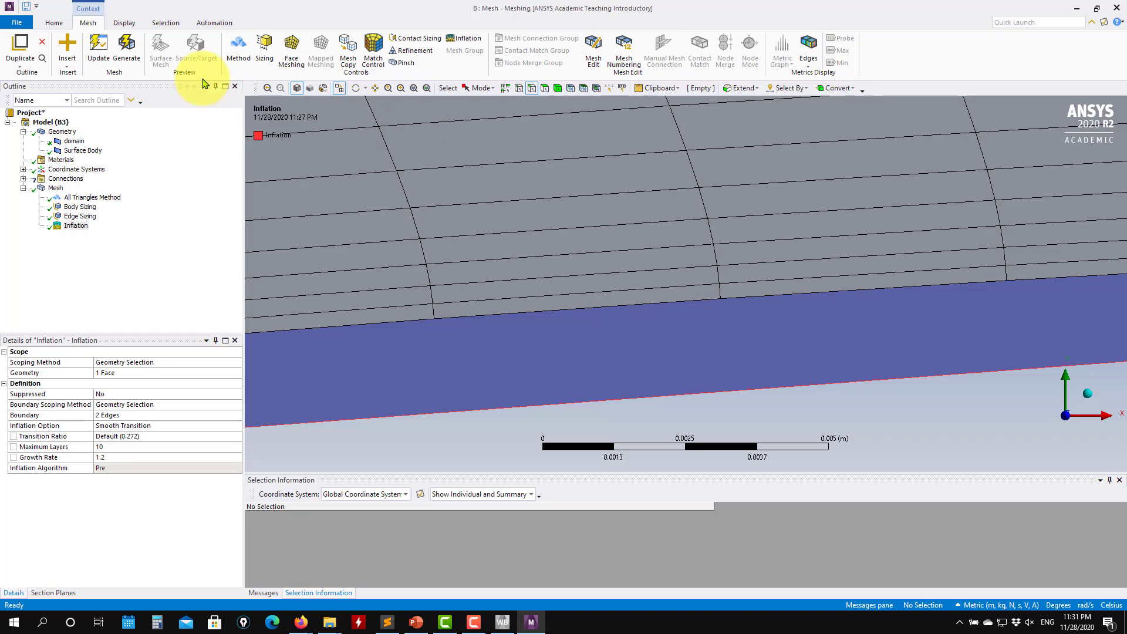
{"action": "left_click", "coordinate": [126, 23]}
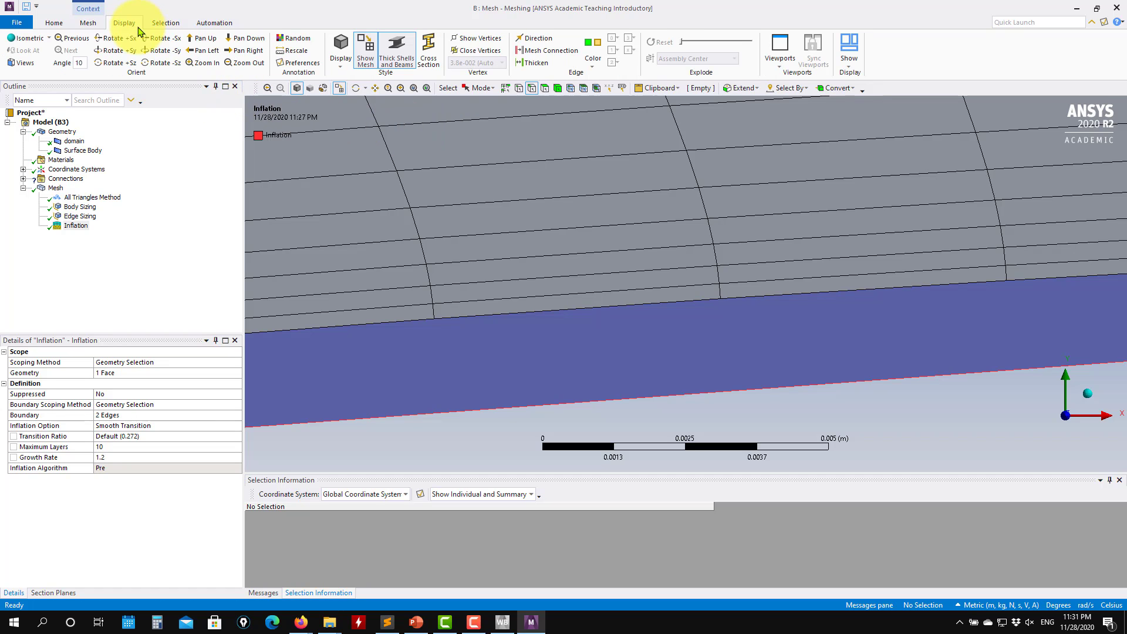
{"action": "left_click", "coordinate": [87, 23]}
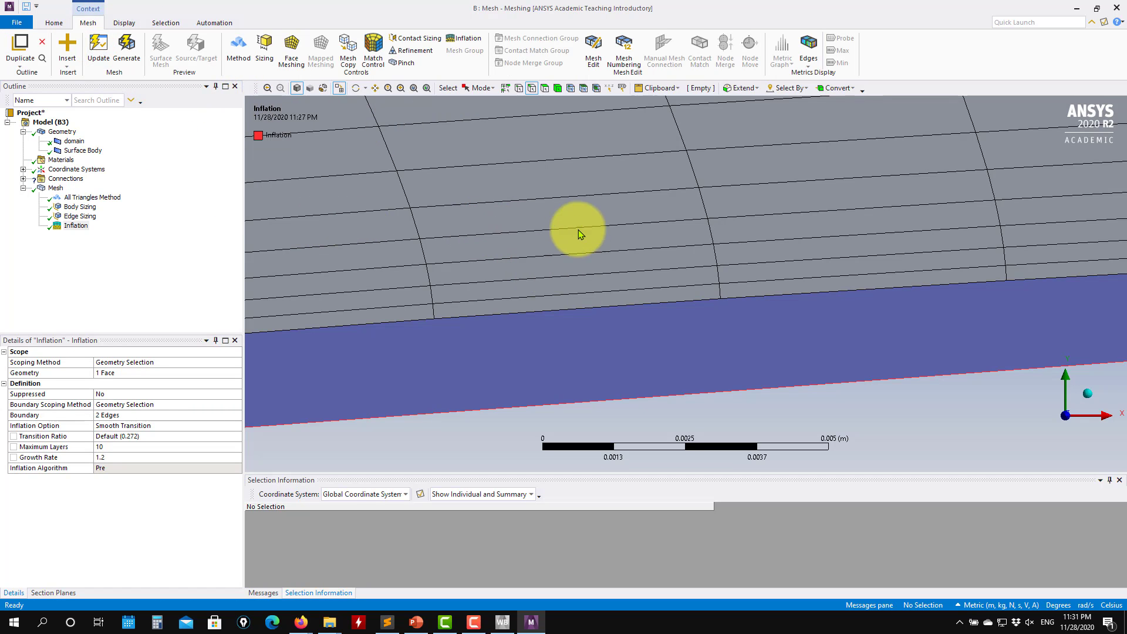
{"action": "left_click", "coordinate": [576, 88]}
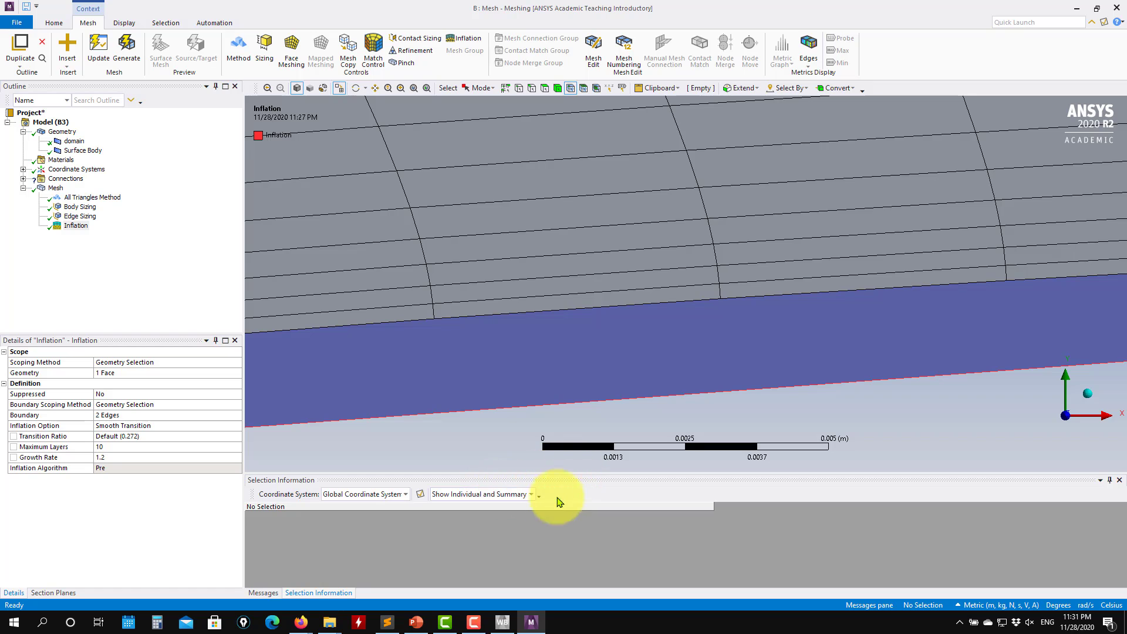
Measure the first inflation layer's height by selecting the wall node and the node directly above it, using the selection information.
{"action": "left_click", "coordinate": [260, 593]}
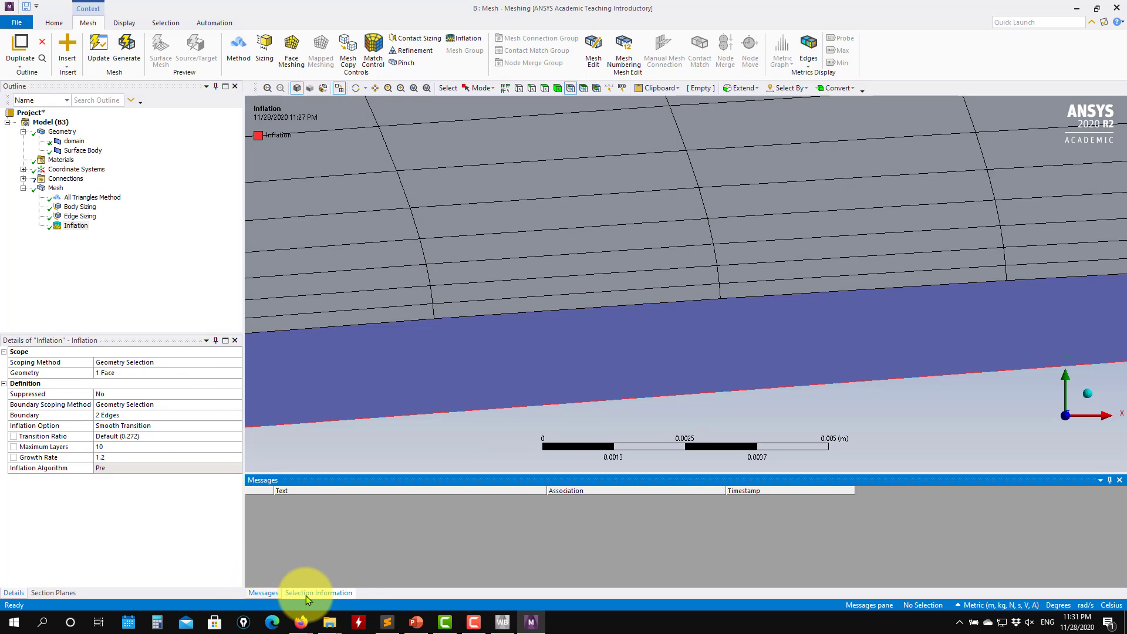
{"action": "left_click", "coordinate": [307, 595]}
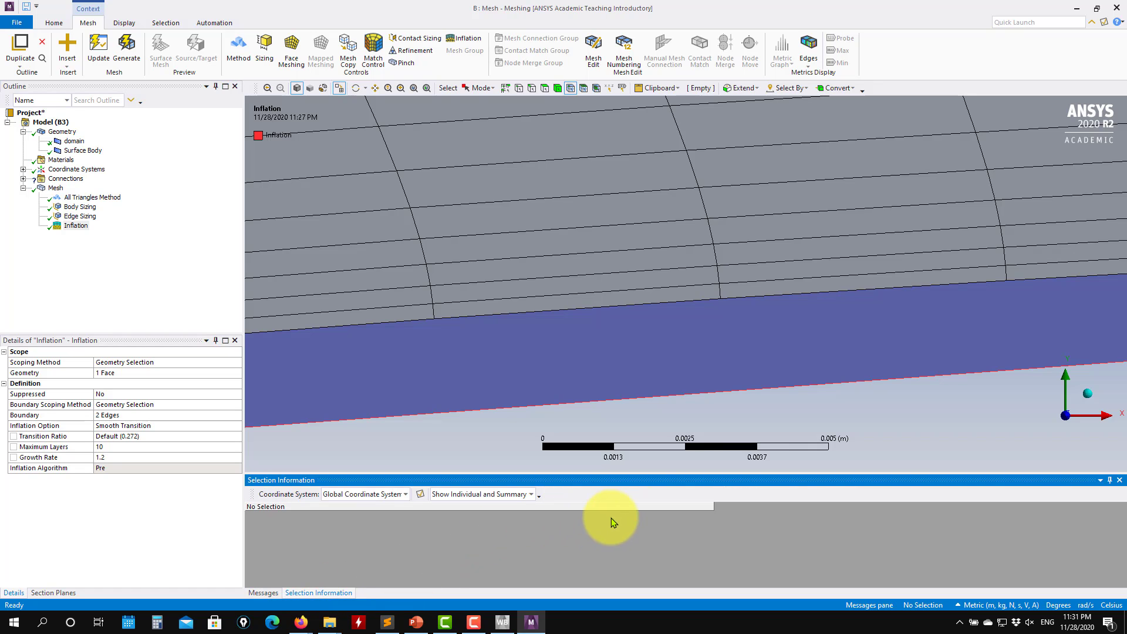
{"action": "left_click", "coordinate": [723, 285]}
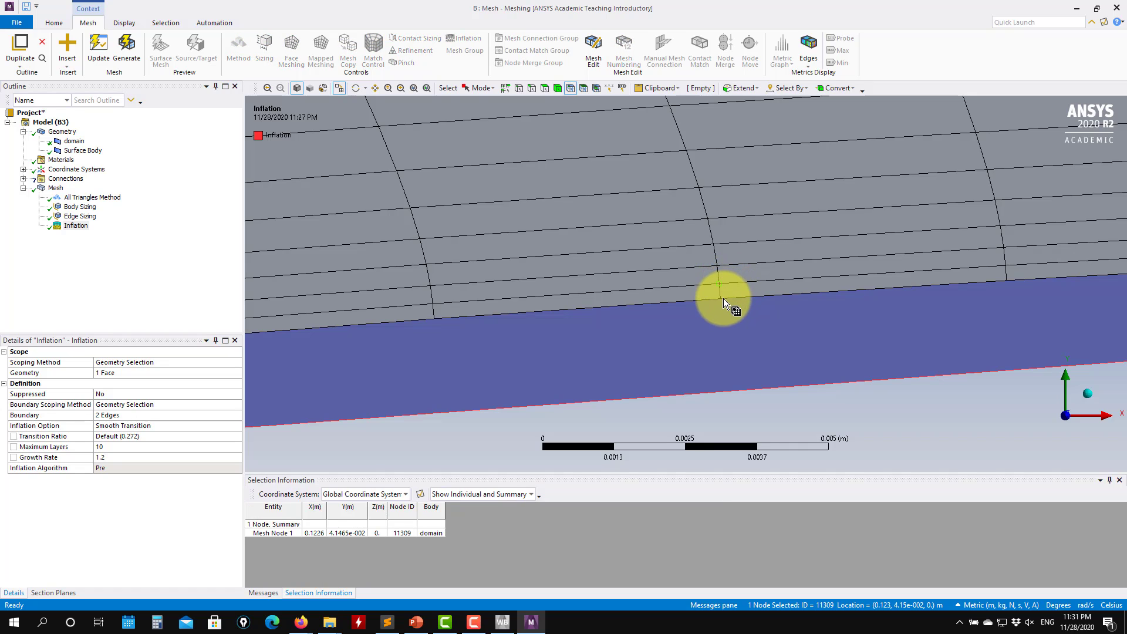
{"action": "left_click", "coordinate": [724, 296], "text": "ctrl"}
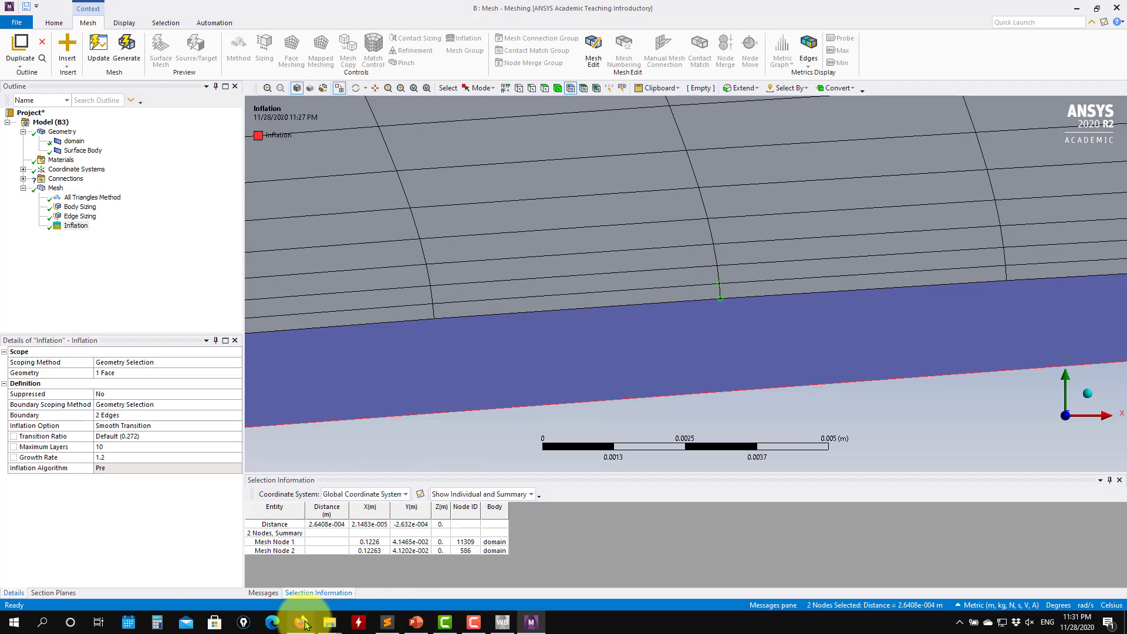
Return to the Y+ calculator in Firefox, set the desired y+ to 50 and compute the wall spacing.
{"action": "mouse_move", "coordinate": [305, 624]}
{"action": "left_click", "coordinate": [391, 579]}
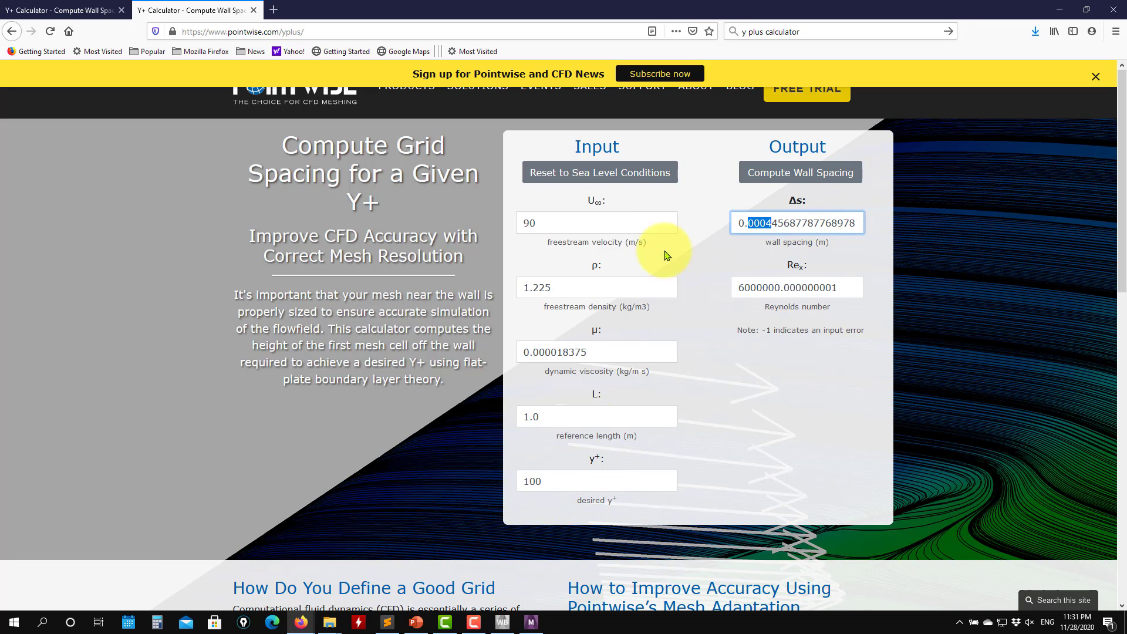
{"action": "left_click", "coordinate": [577, 482]}
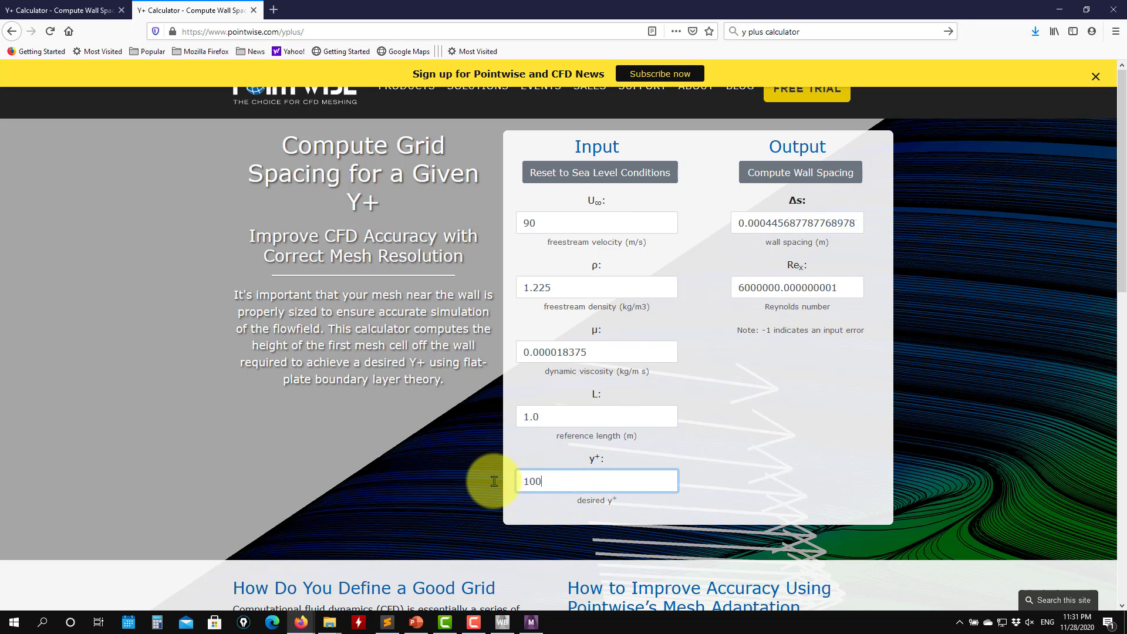
{"action": "type", "text": "50"}
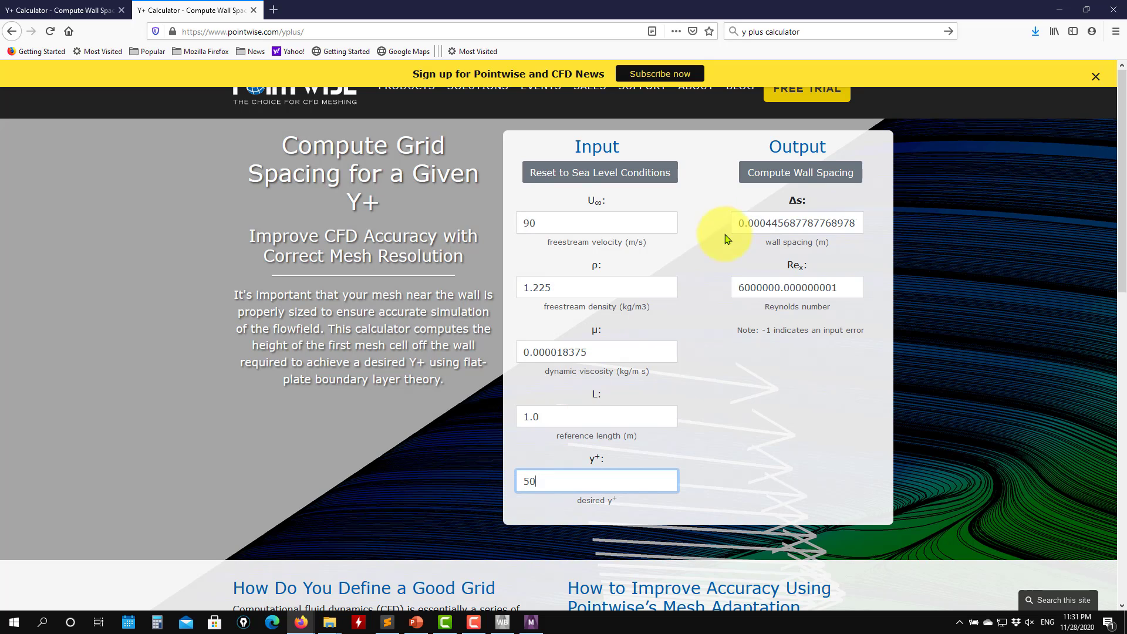
{"action": "left_click", "coordinate": [787, 174]}
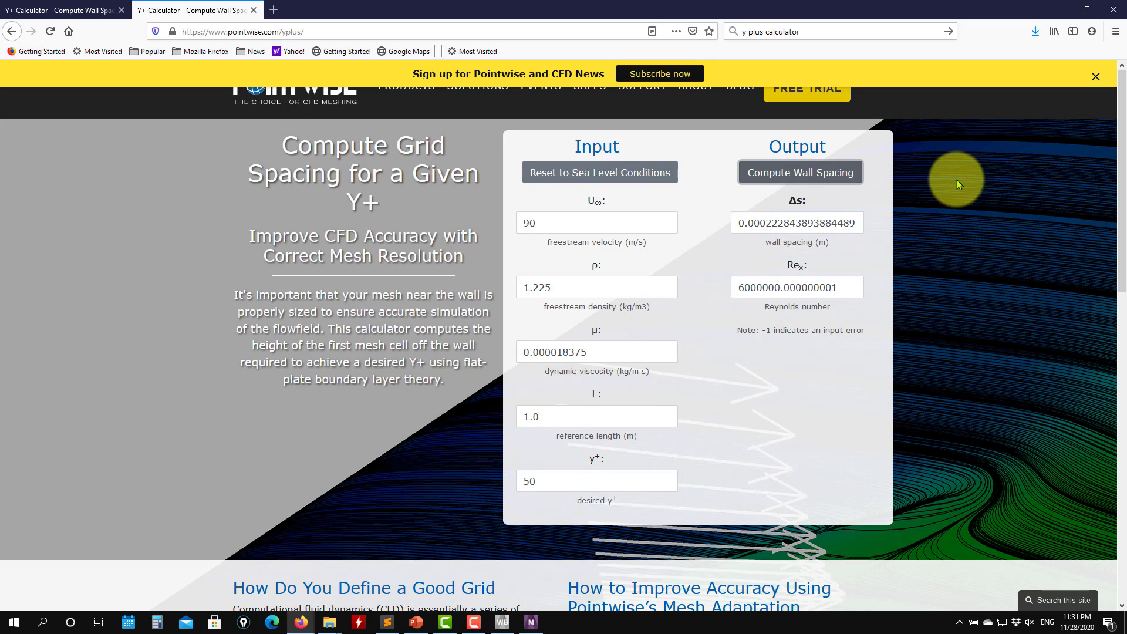
Change the desired y+ to 60 and recompute the wall spacing.
{"action": "left_click_drag", "start_coordinate": [574, 473], "coordinate": [473, 481]}
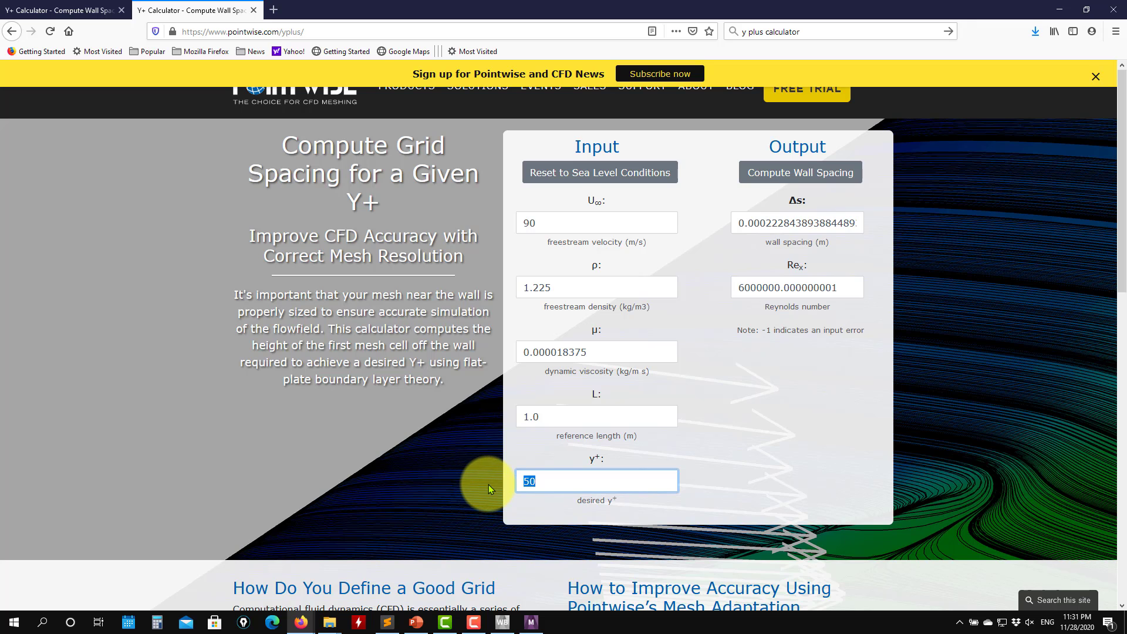
{"action": "type", "text": "60"}
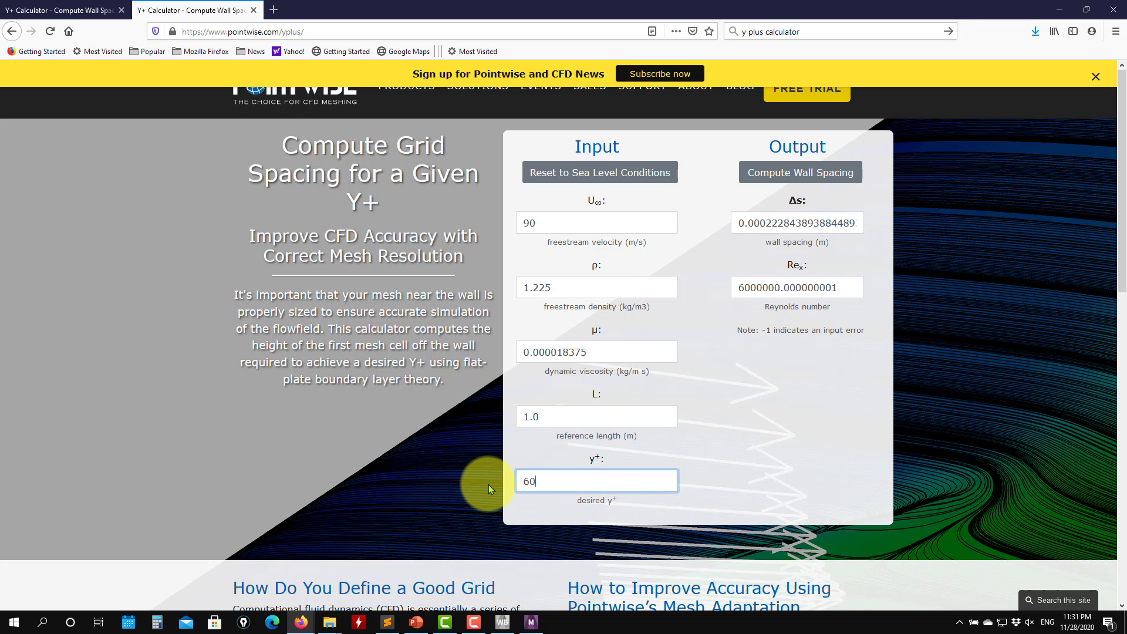
{"action": "left_click", "coordinate": [848, 174]}
Switch back to ANSYS Meshing, set the inflation's maximum layers to 20 and regenerate the mesh.
{"action": "left_click", "coordinate": [1060, 10]}
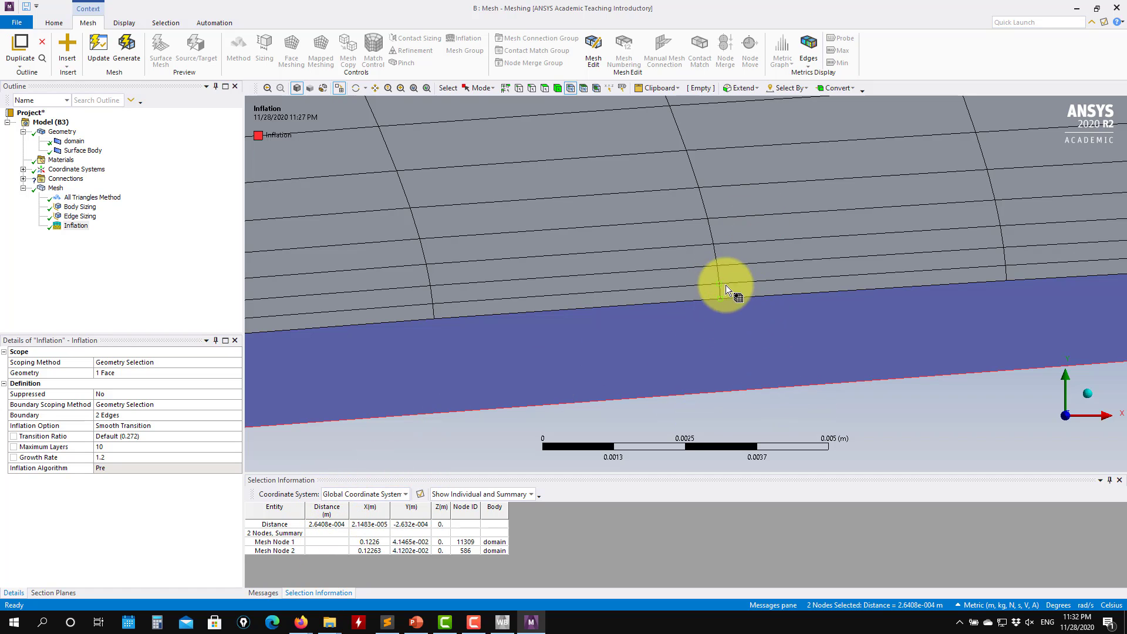
{"action": "left_click", "coordinate": [74, 226]}
{"action": "left_click", "coordinate": [107, 448]}
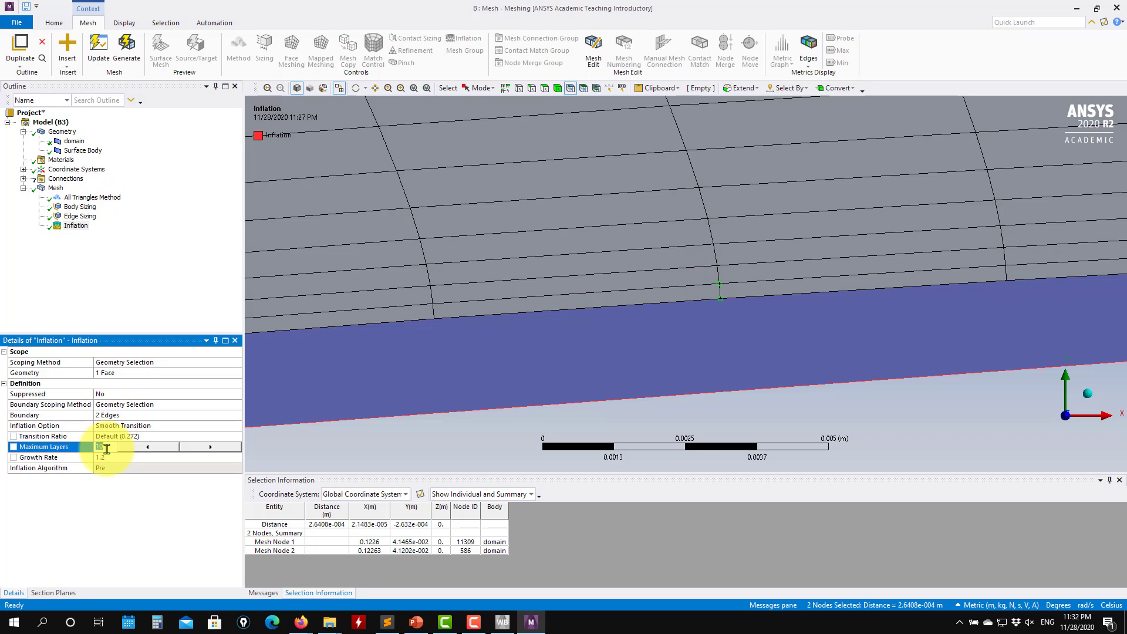
{"action": "type", "text": "20"}
{"action": "key", "text": "Return"}
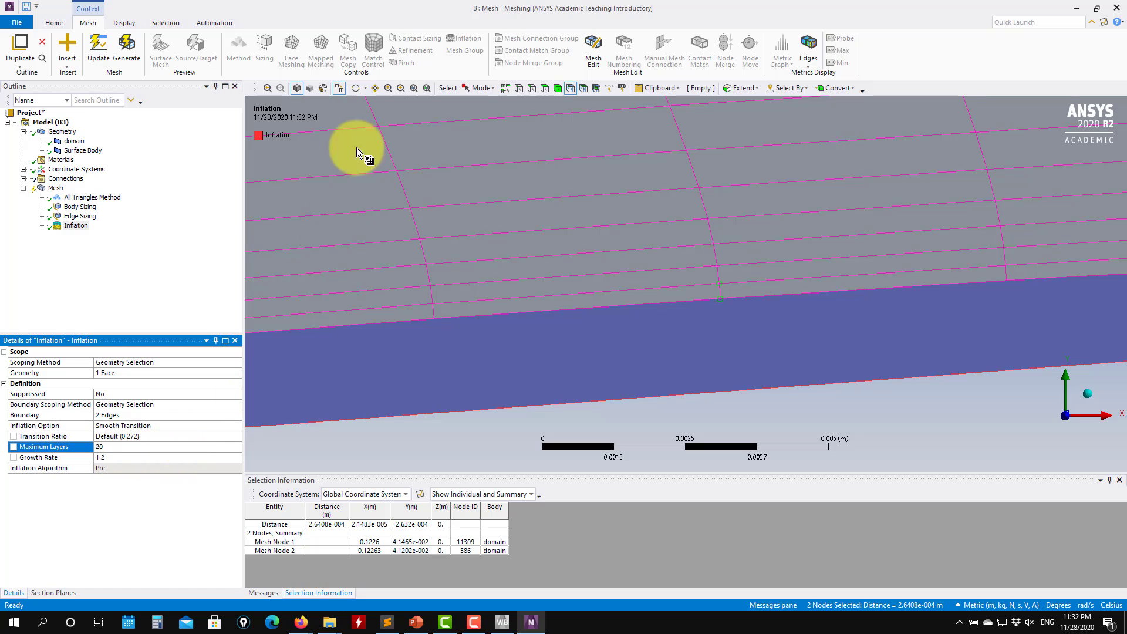
{"action": "left_click", "coordinate": [137, 54]}
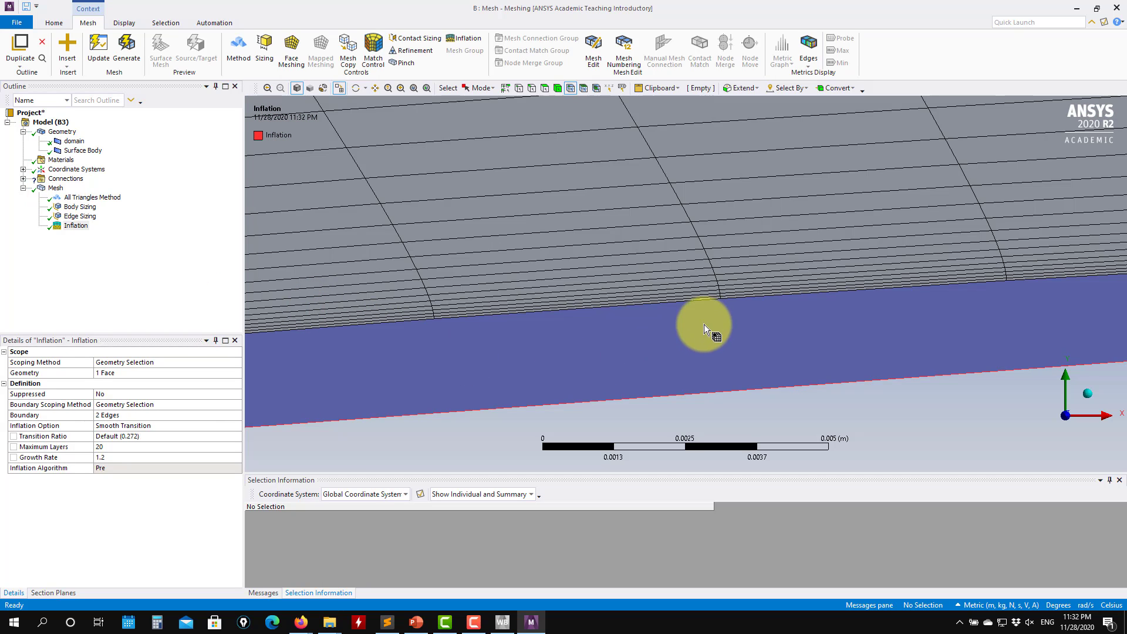
Measure the first layer's height in the regenerated mesh between the wall node and the adjacent node above it.
{"action": "scroll", "coordinate": [712, 312], "scroll_direction": "up", "scroll_amount": 10}
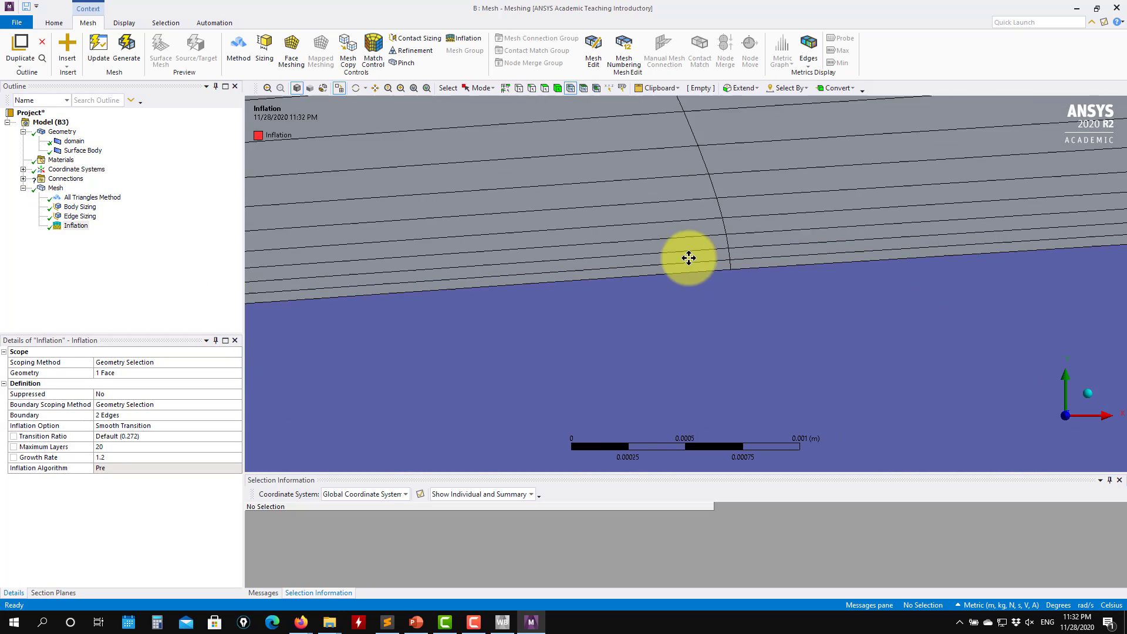
{"action": "scroll", "coordinate": [713, 255], "scroll_direction": "up", "scroll_amount": 1}
{"action": "middle_click_drag", "start_coordinate": [665, 279], "coordinate": [618, 426], "text": "ctrl"}
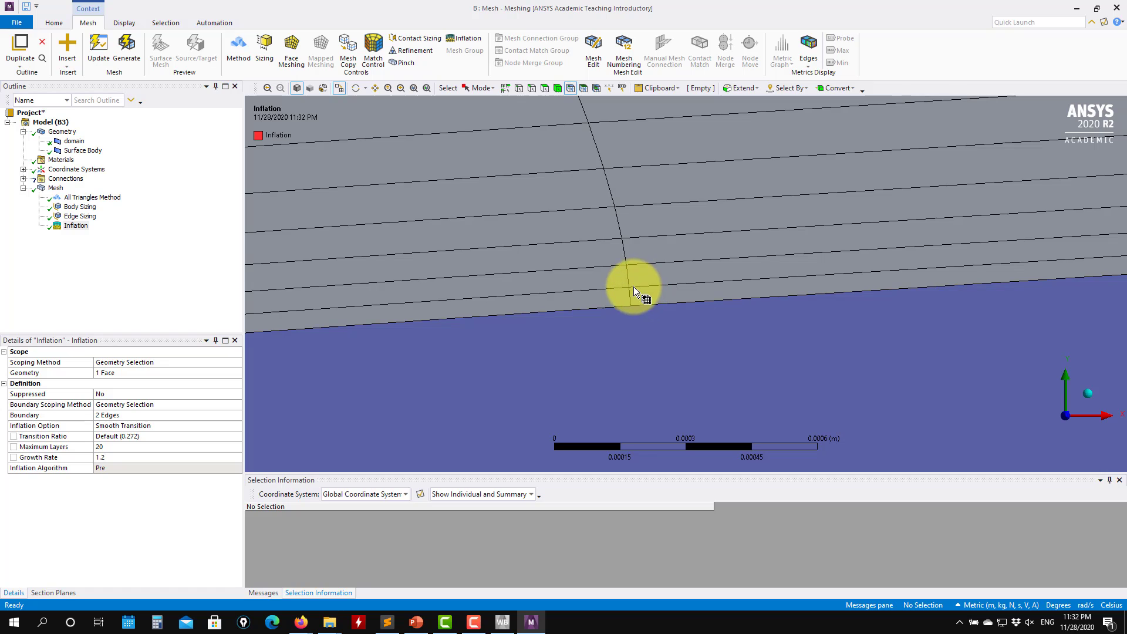
{"action": "left_click", "coordinate": [630, 290]}
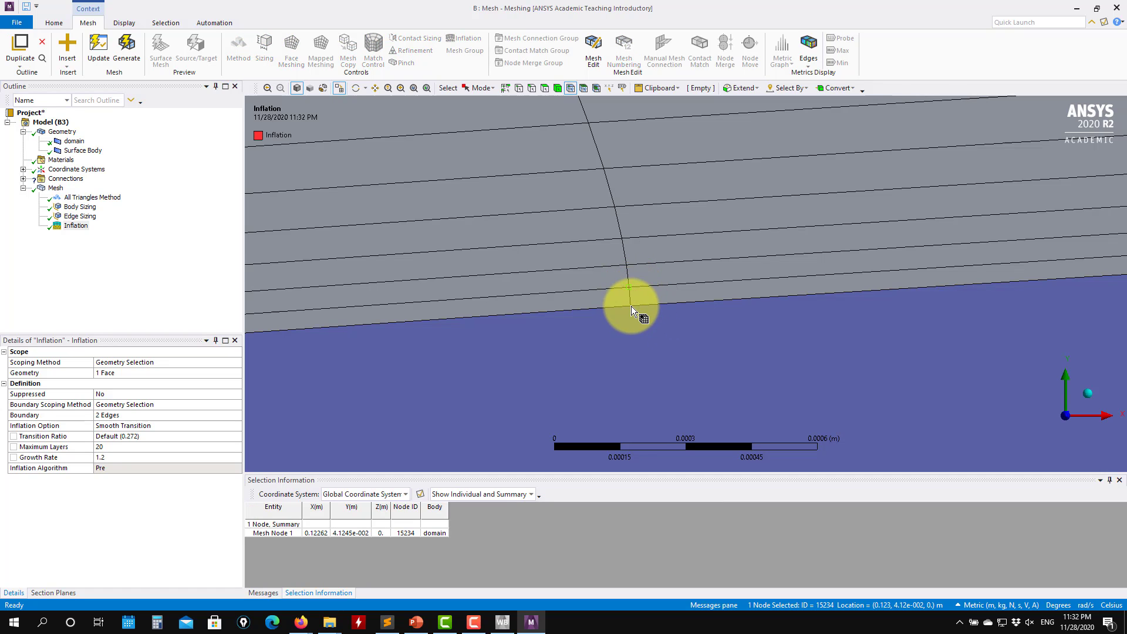
{"action": "left_click", "coordinate": [633, 302], "text": "ctrl"}
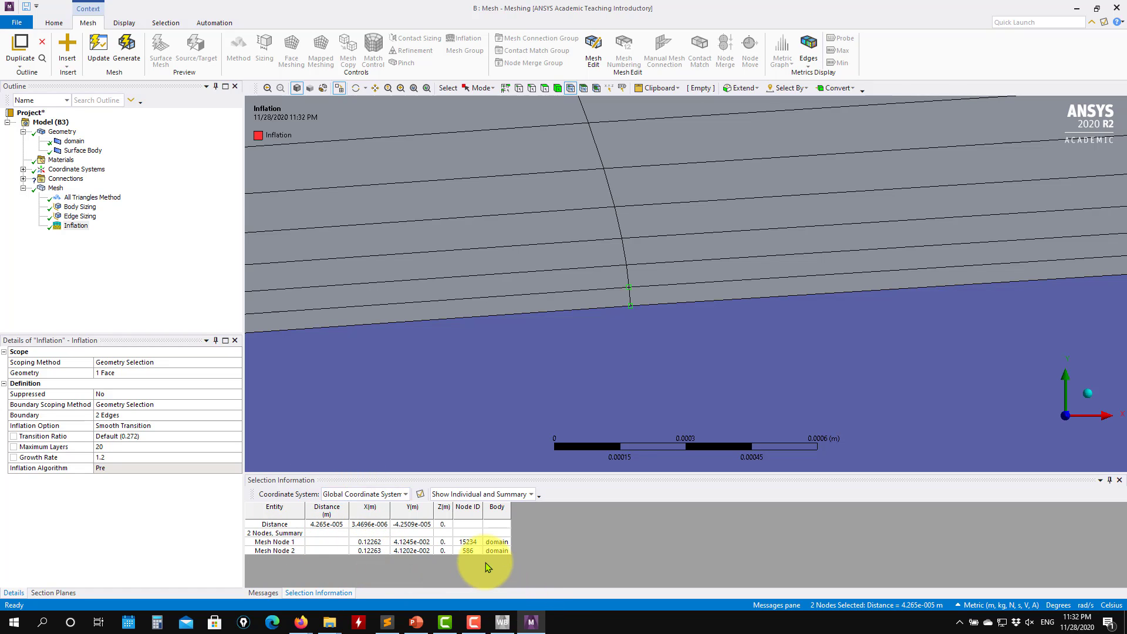
Set the inflation's maximum layers back to 10 and regenerate the mesh.
{"action": "left_click", "coordinate": [76, 225]}
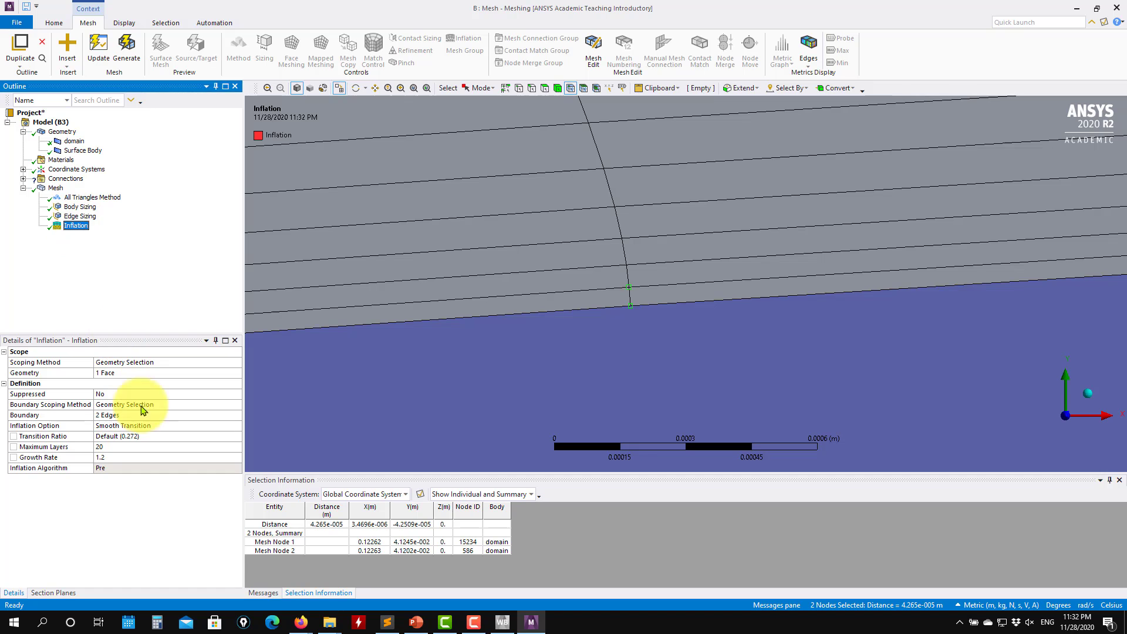
{"action": "left_click", "coordinate": [121, 448]}
{"action": "key", "text": "Return"}
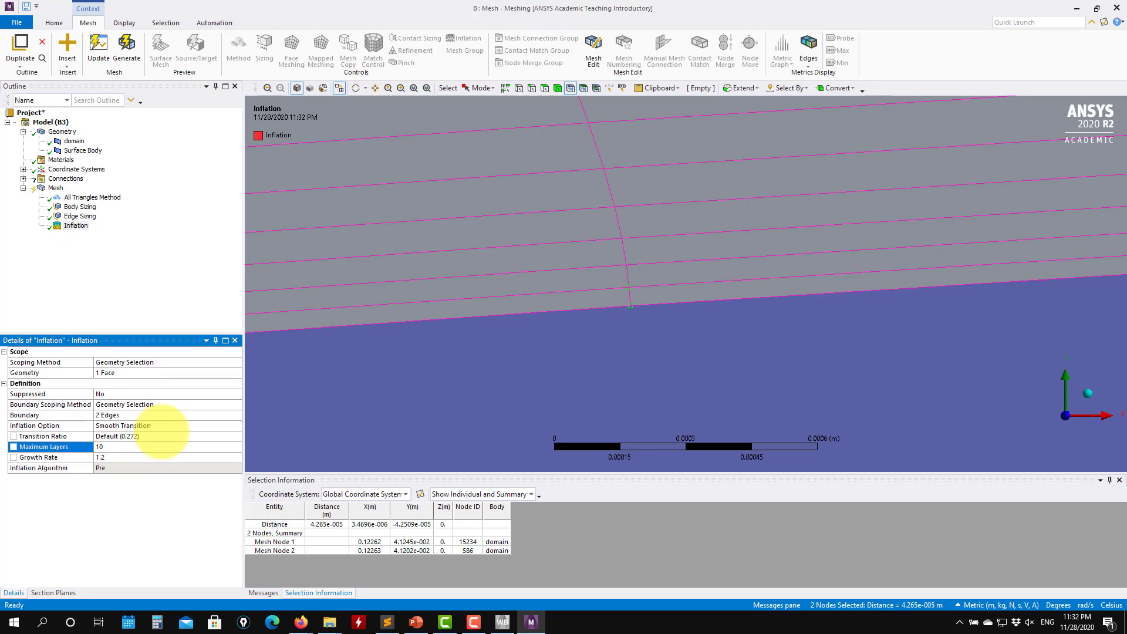
{"action": "left_click", "coordinate": [126, 47]}
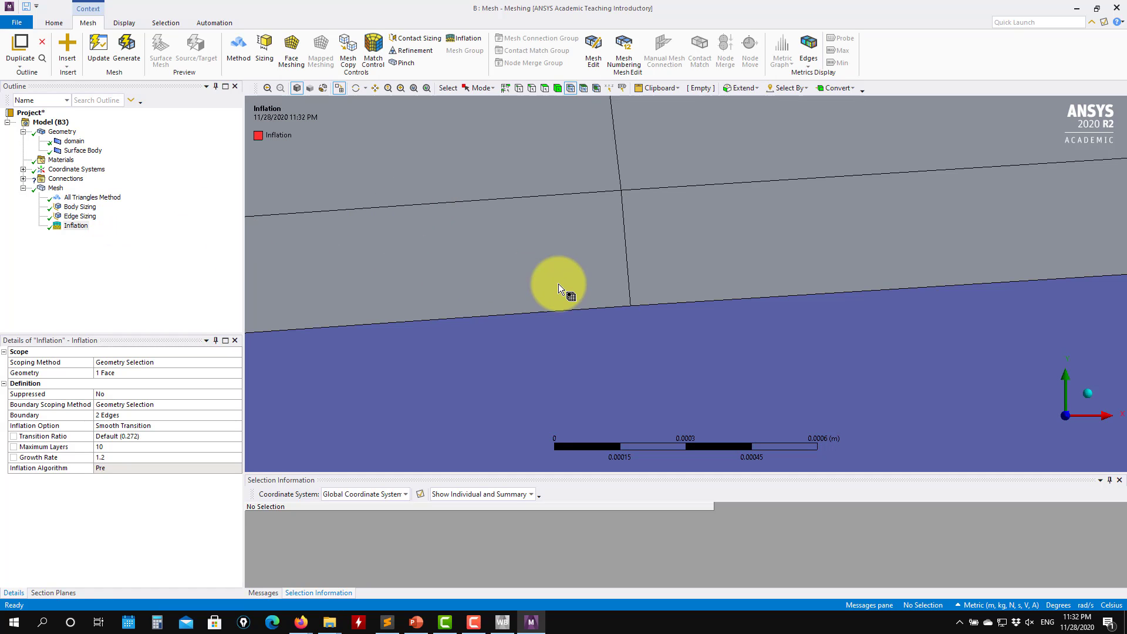
Examine the mesh across the whole domain, the refined wake region and the inflation layers around the airfoil.
{"action": "scroll", "coordinate": [561, 279], "scroll_direction": "down", "scroll_amount": 4}
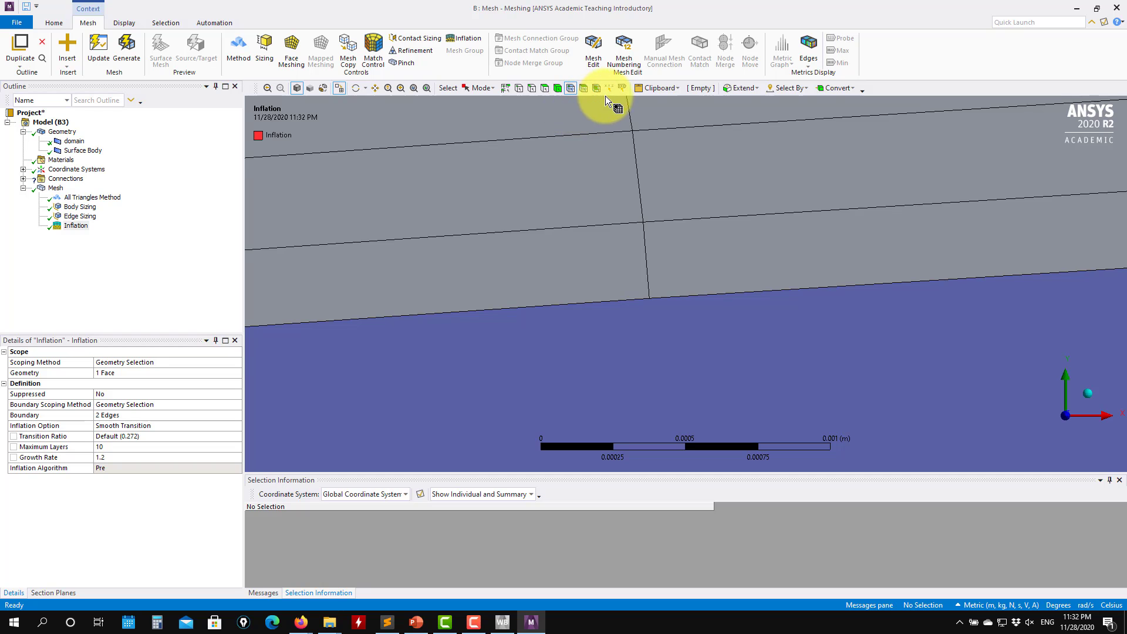
{"action": "left_click", "coordinate": [415, 89]}
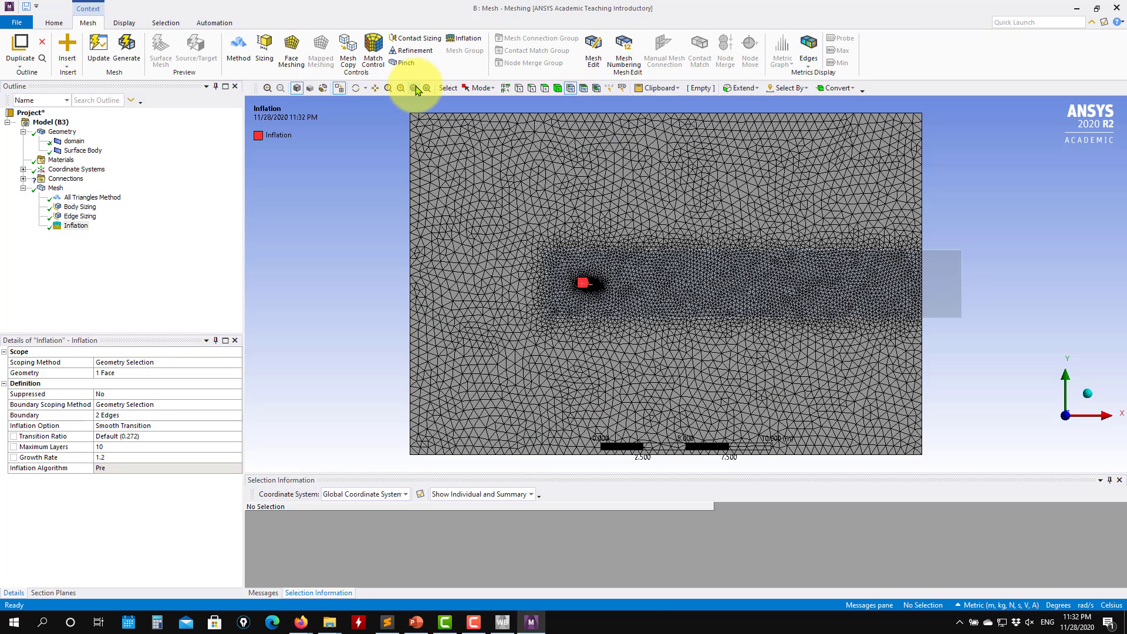
{"action": "scroll", "coordinate": [570, 319], "scroll_direction": "up", "scroll_amount": 3}
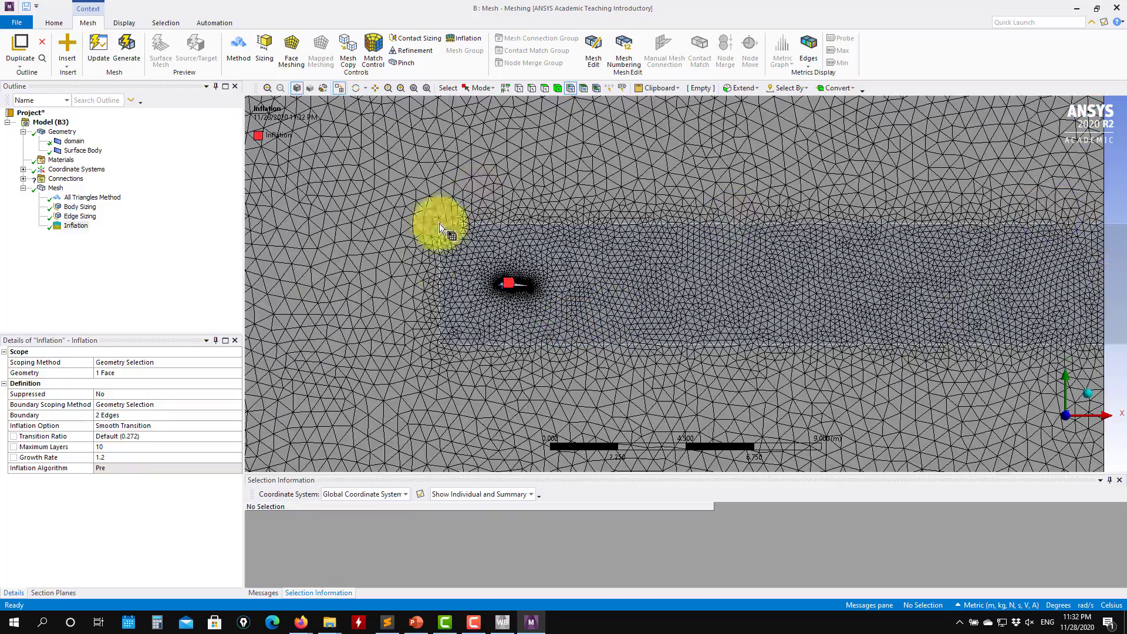
{"action": "scroll", "coordinate": [1078, 361], "scroll_direction": "down", "scroll_amount": 3}
{"action": "scroll", "coordinate": [769, 365], "scroll_direction": "down", "scroll_amount": 4}
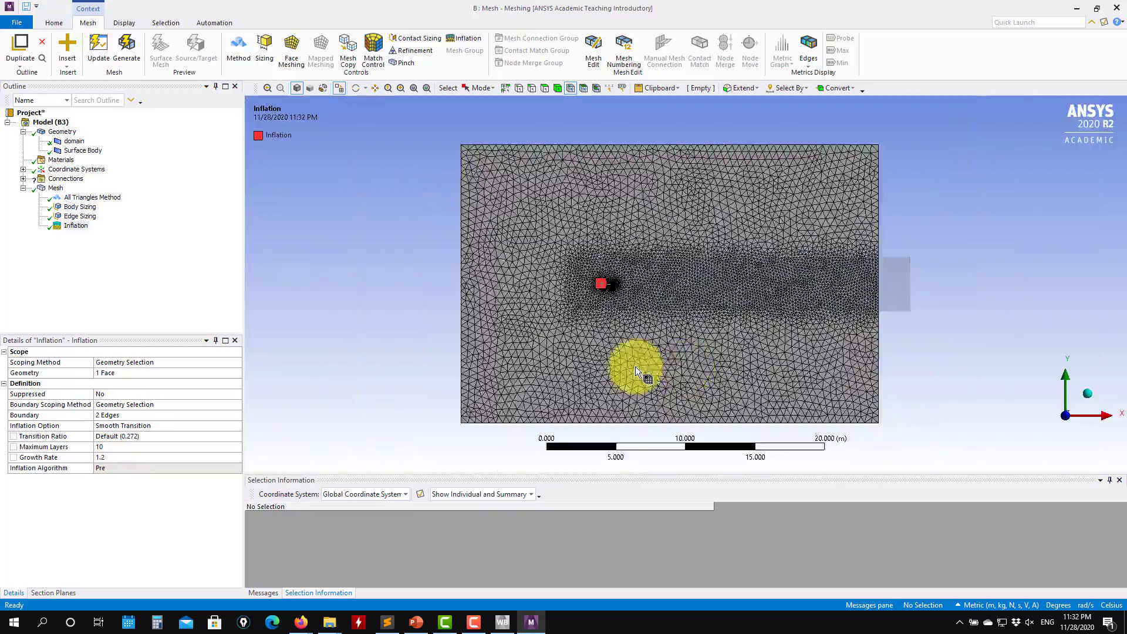
{"action": "scroll", "coordinate": [552, 357], "scroll_direction": "up", "scroll_amount": 12}
{"action": "middle_click_drag", "start_coordinate": [428, 341], "coordinate": [765, 345], "text": "ctrl"}
{"action": "scroll", "coordinate": [766, 345], "scroll_direction": "down", "scroll_amount": 1}
{"action": "scroll", "coordinate": [766, 348], "scroll_direction": "up", "scroll_amount": 5}
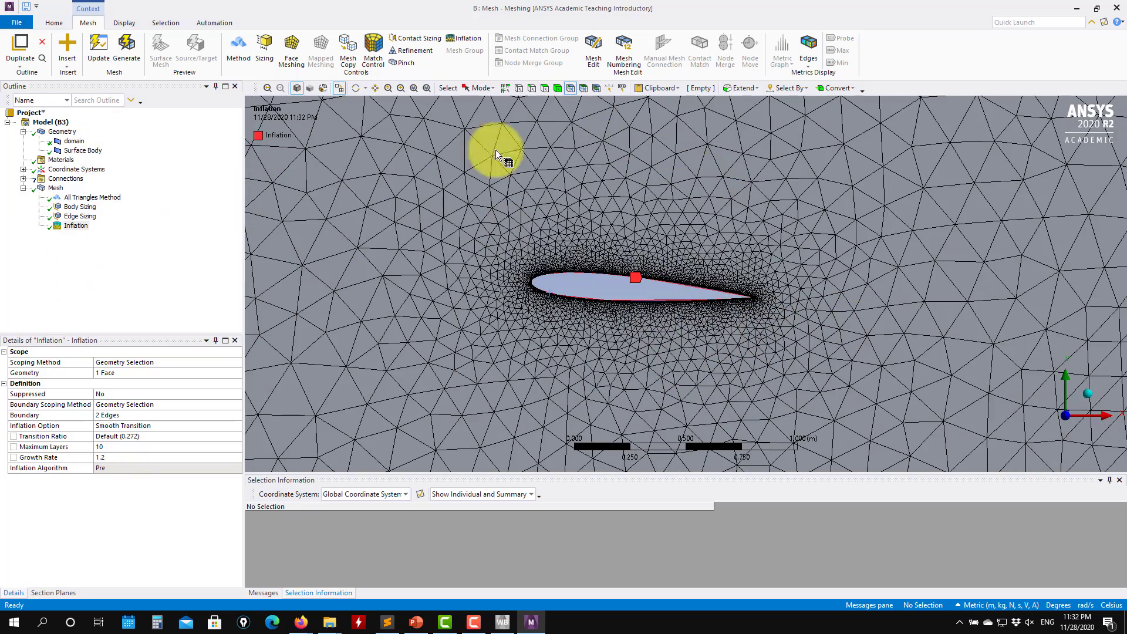
{"action": "scroll", "coordinate": [620, 269], "scroll_direction": "up", "scroll_amount": 1}
{"action": "scroll", "coordinate": [428, 231], "scroll_direction": "up", "scroll_amount": 2}
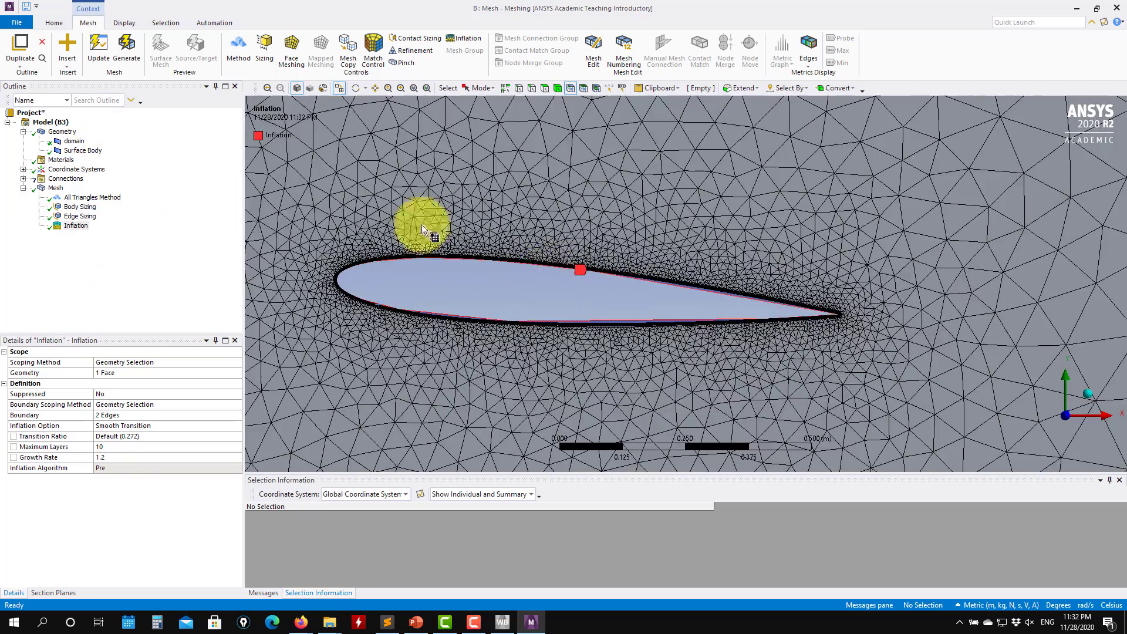
{"action": "scroll", "coordinate": [738, 405], "scroll_direction": "up", "scroll_amount": 3}
{"action": "scroll", "coordinate": [740, 401], "scroll_direction": "down", "scroll_amount": 4}
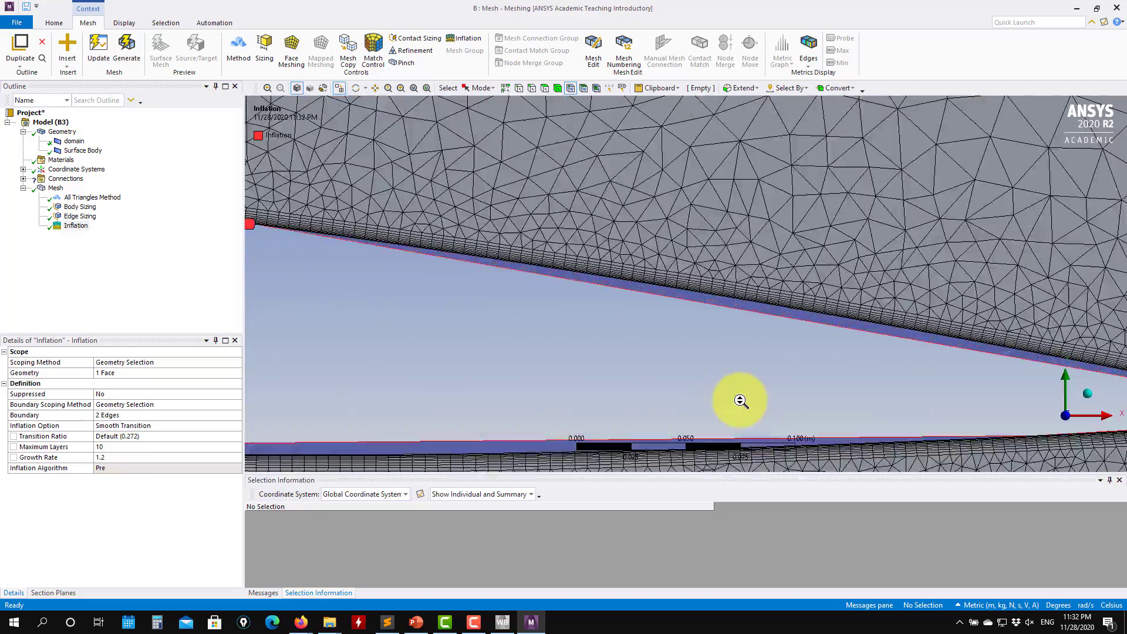
{"action": "scroll", "coordinate": [376, 323], "scroll_direction": "down", "scroll_amount": 3}
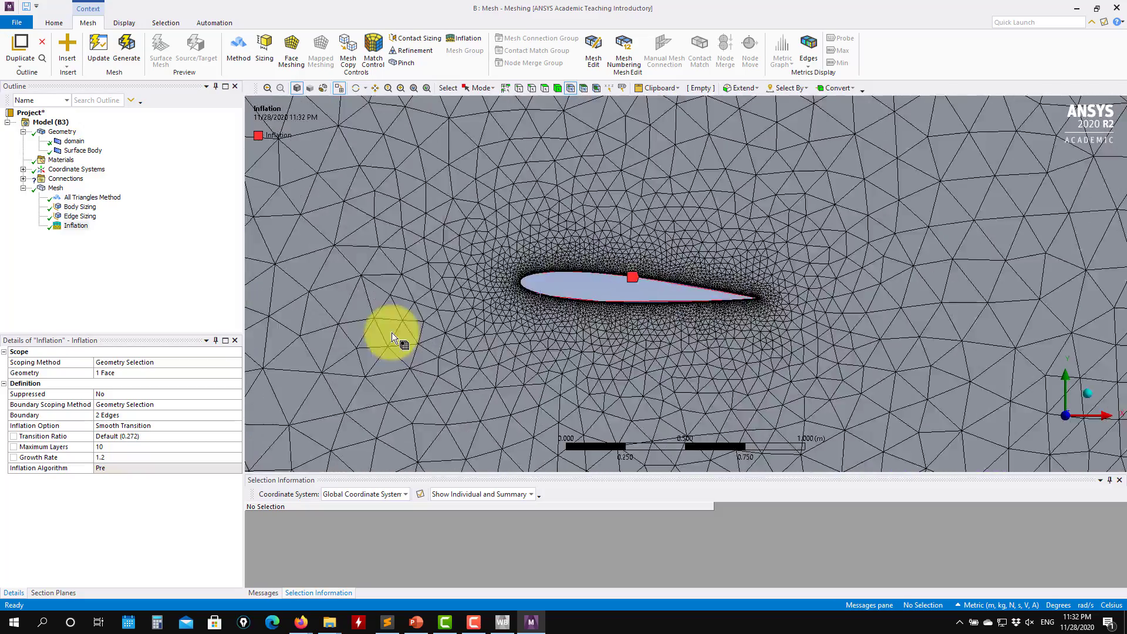
Delete the Contacts group from the model's Connections and confirm the deletion.
{"action": "scroll", "coordinate": [377, 318], "scroll_direction": "down", "scroll_amount": 6}
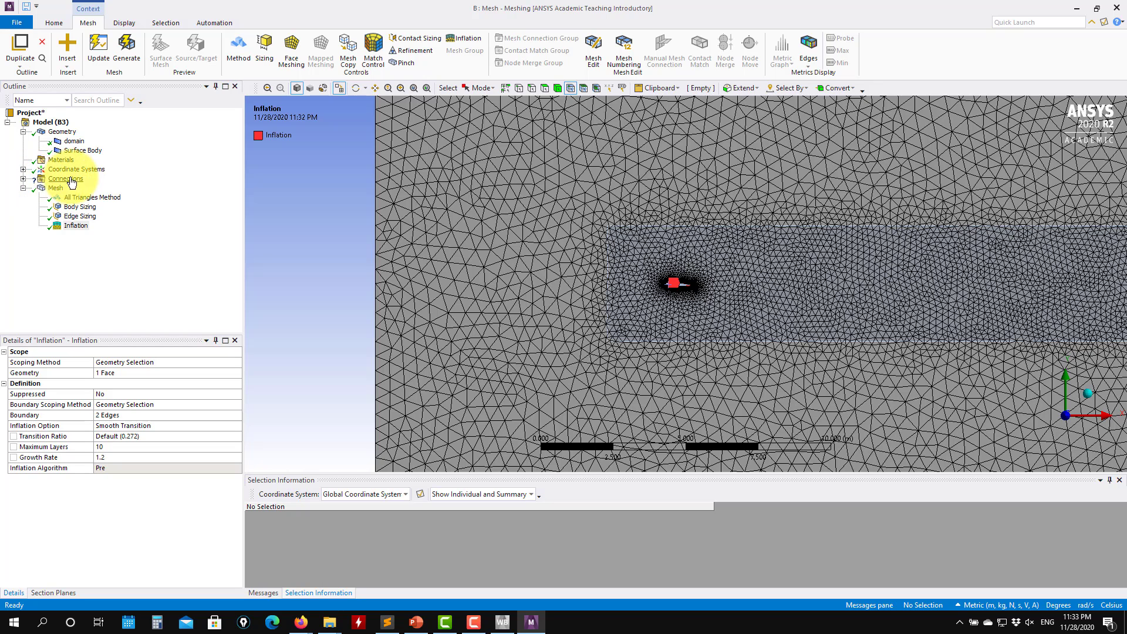
{"action": "left_click", "coordinate": [23, 179]}
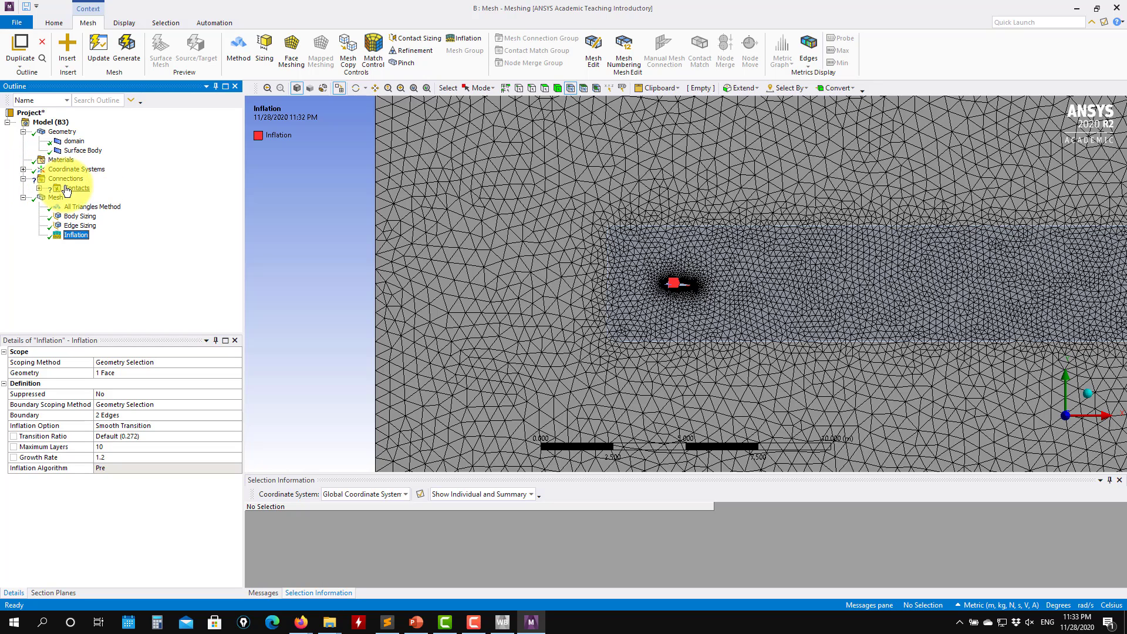
{"action": "left_click", "coordinate": [73, 189]}
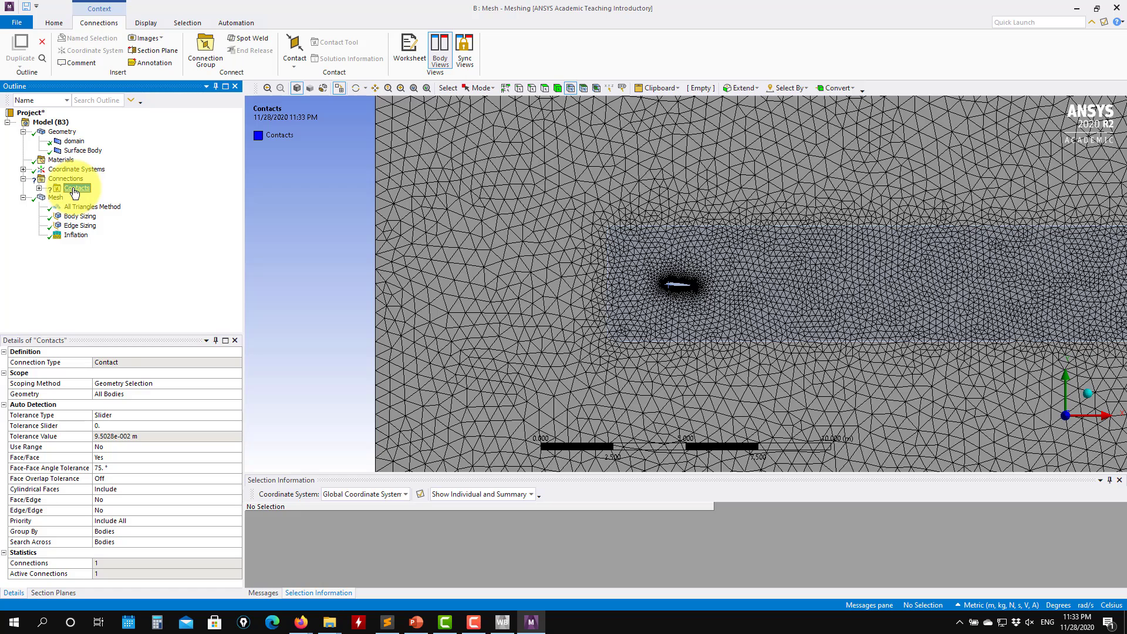
{"action": "right_click", "coordinate": [75, 192]}
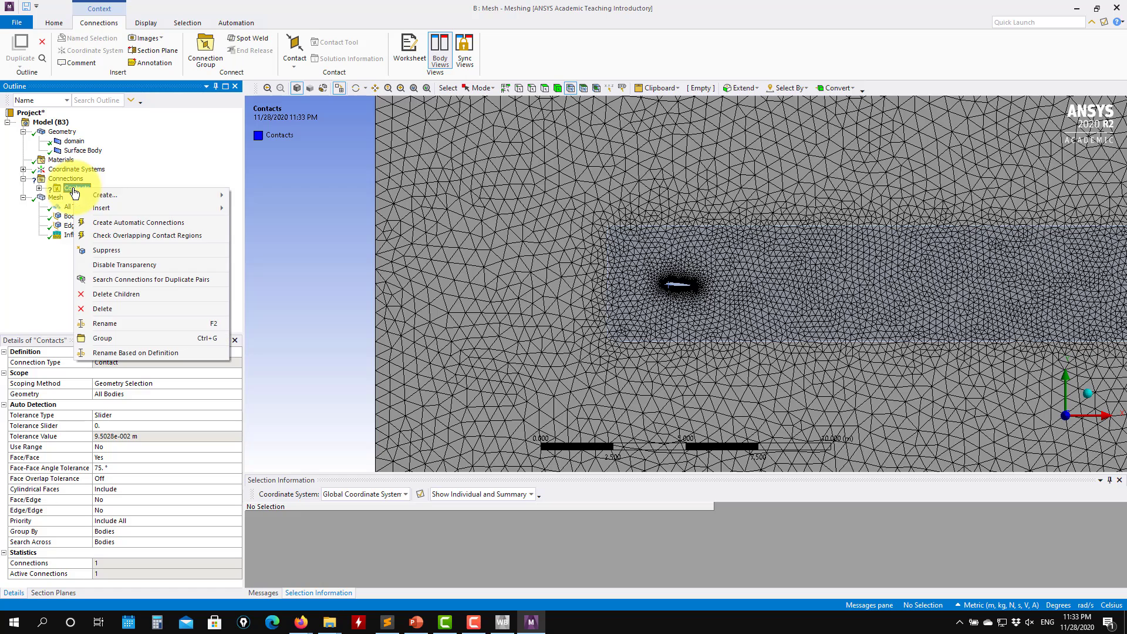
{"action": "left_click", "coordinate": [113, 310]}
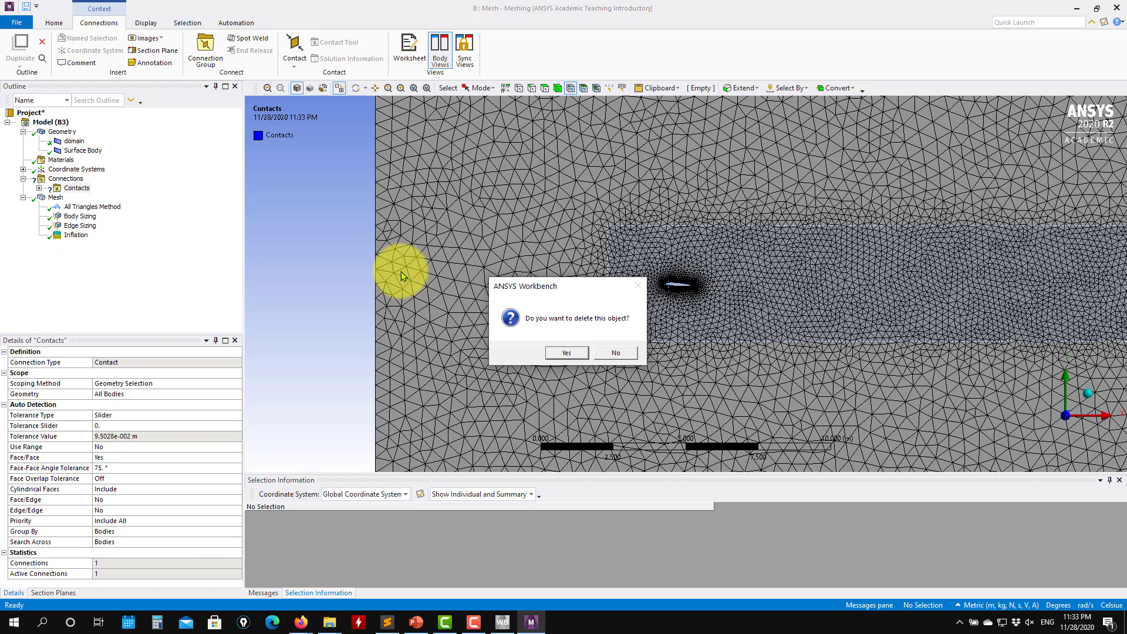
{"action": "left_click", "coordinate": [574, 352]}
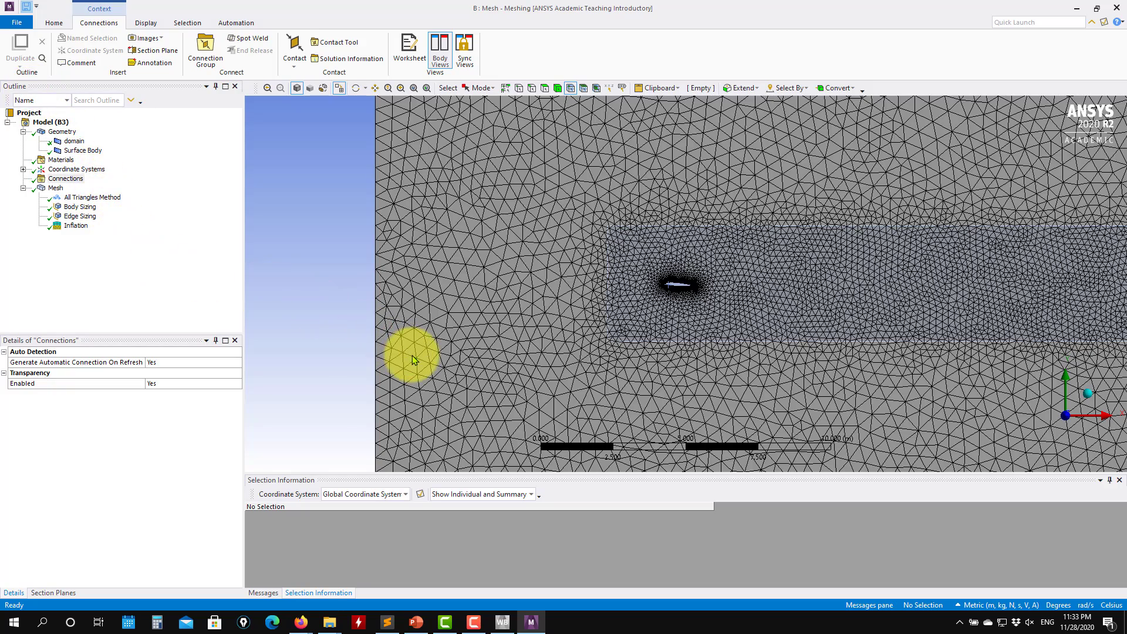
Switch to edge selection, show the whole domain and pick through its upper and lower boundary edges as a check.
{"action": "scroll", "coordinate": [494, 346], "scroll_direction": "up", "scroll_amount": 3}
{"action": "scroll", "coordinate": [494, 344], "scroll_direction": "down", "scroll_amount": 3}
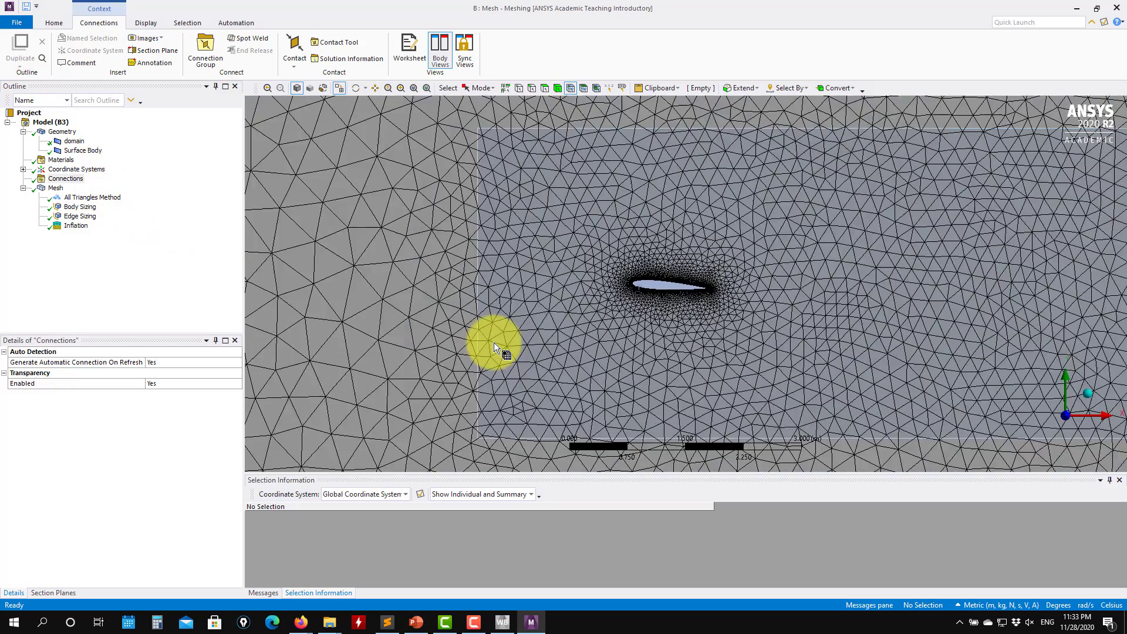
{"action": "scroll", "coordinate": [494, 343], "scroll_direction": "down", "scroll_amount": 2}
{"action": "left_click", "coordinate": [531, 88]}
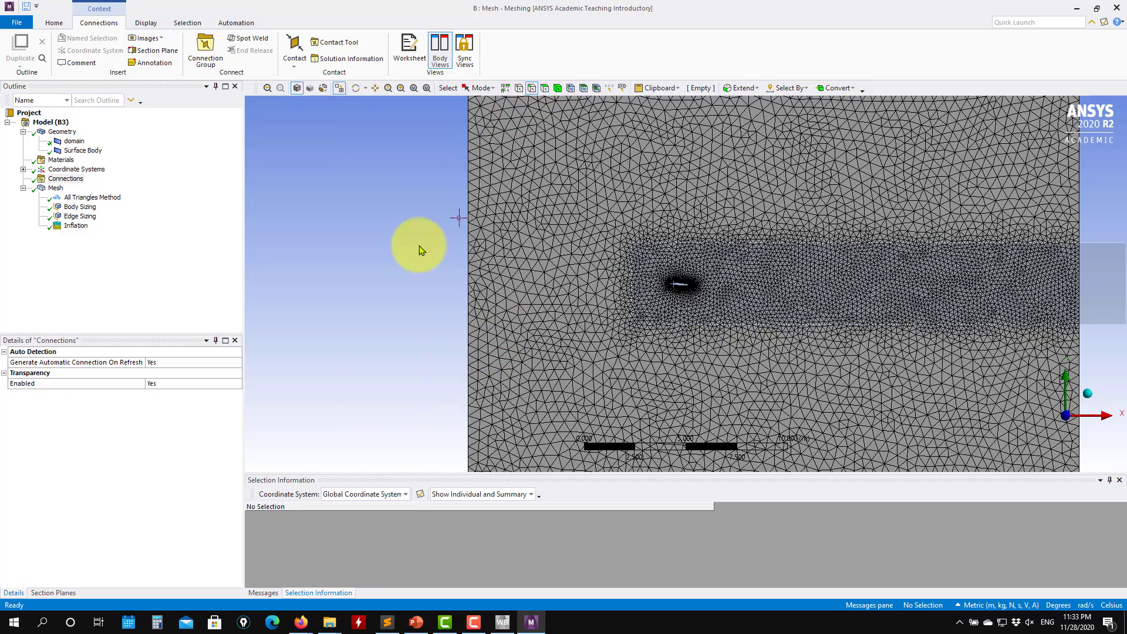
{"action": "scroll", "coordinate": [419, 260], "scroll_direction": "down", "scroll_amount": 2}
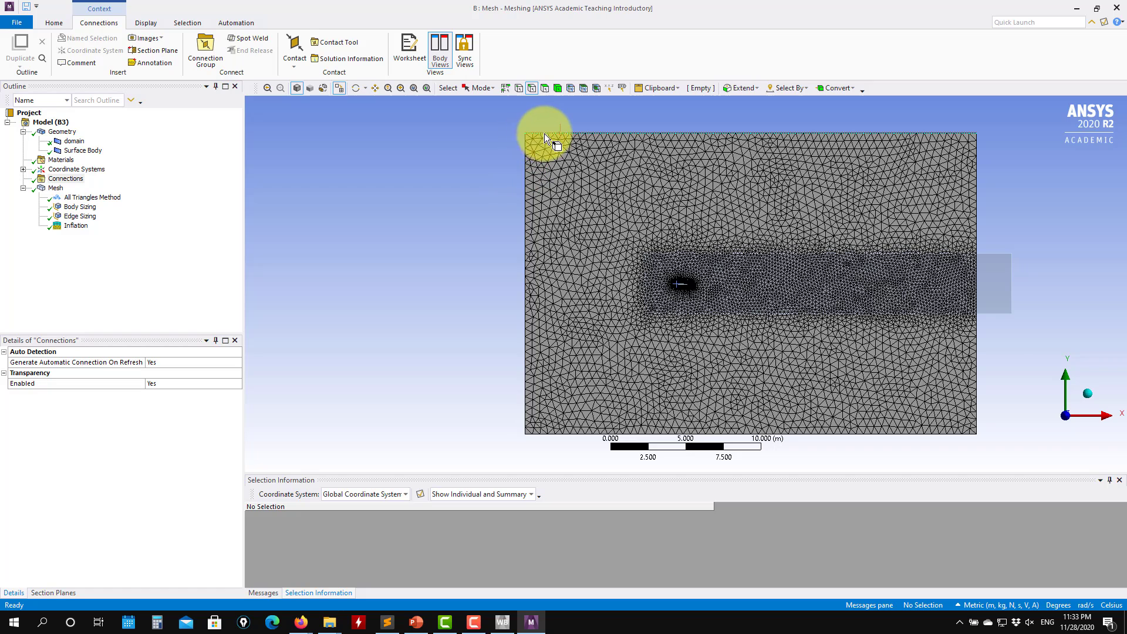
{"action": "left_click", "coordinate": [621, 133]}
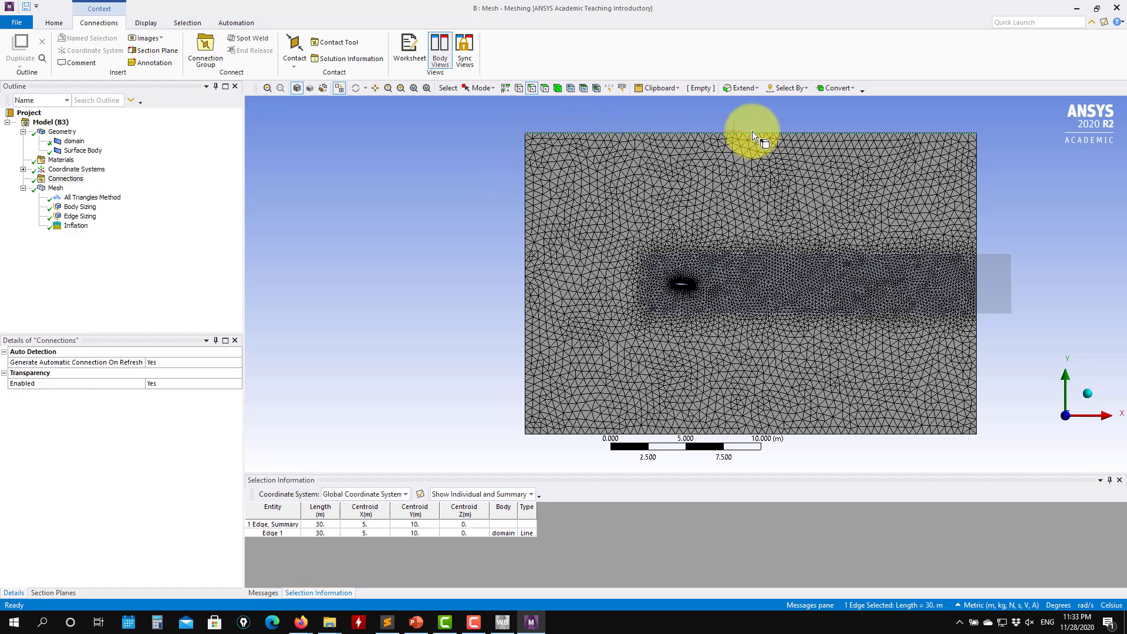
{"action": "left_click", "coordinate": [975, 160]}
{"action": "left_click", "coordinate": [961, 434]}
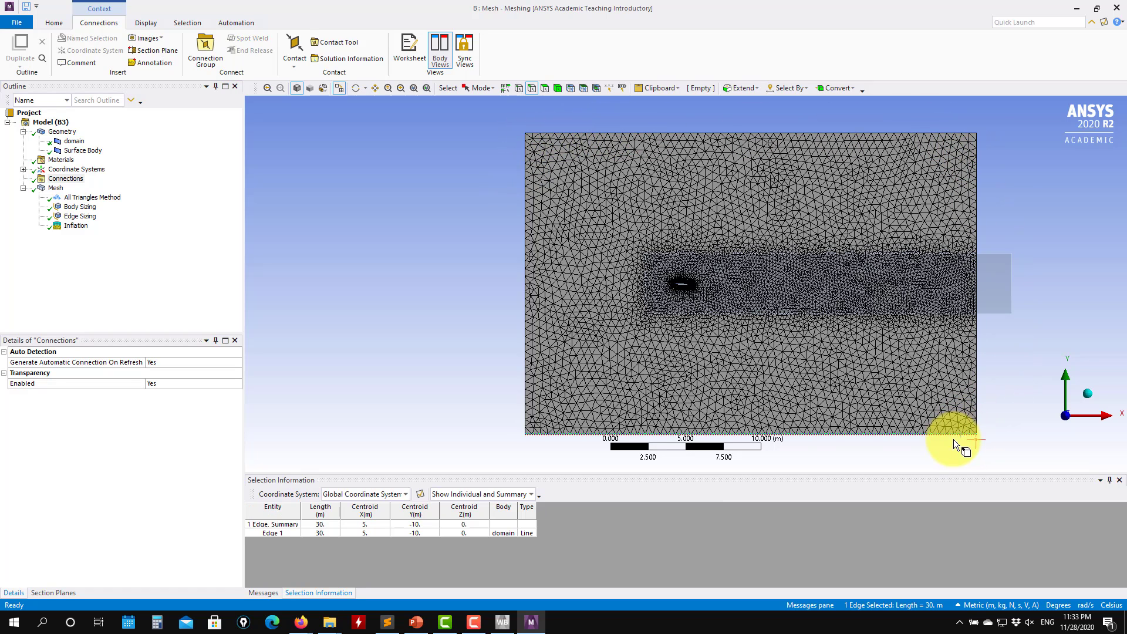
{"action": "left_click", "coordinate": [430, 336]}
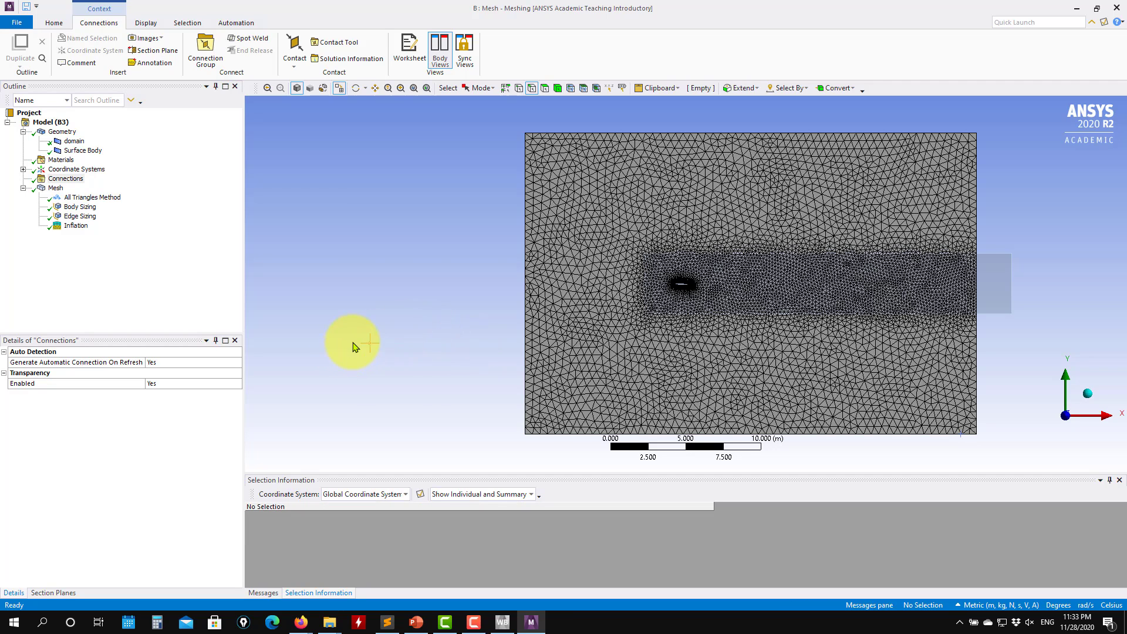
Create a named selection called inlet from the domain's vertical upstream edge and expand the Named Selections group.
{"action": "left_click", "coordinate": [526, 204]}
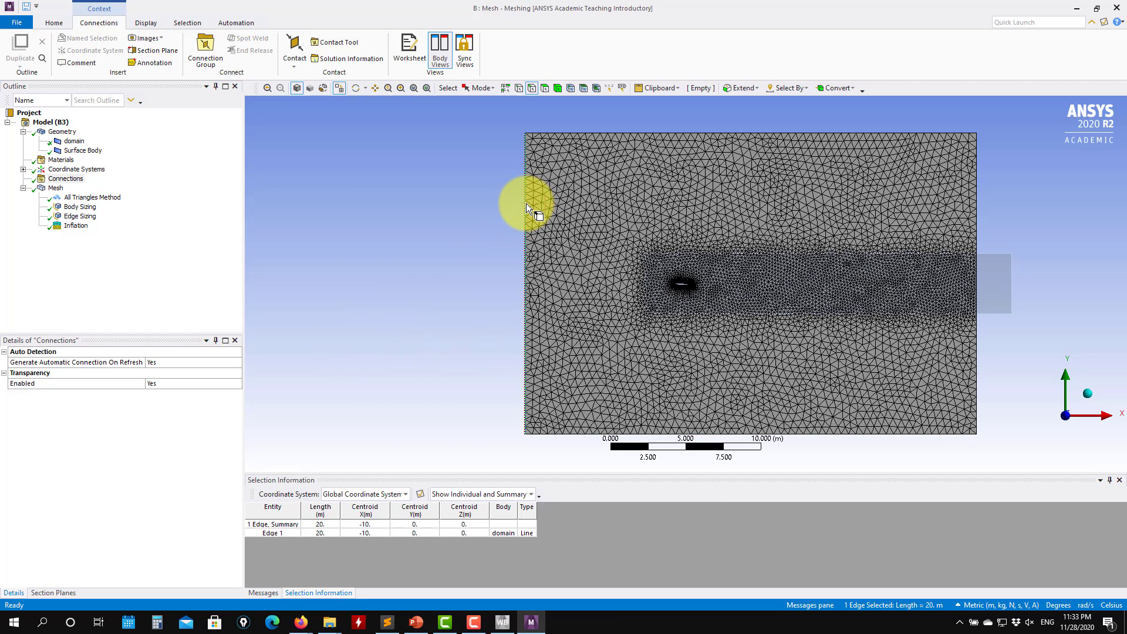
{"action": "right_click", "coordinate": [526, 203]}
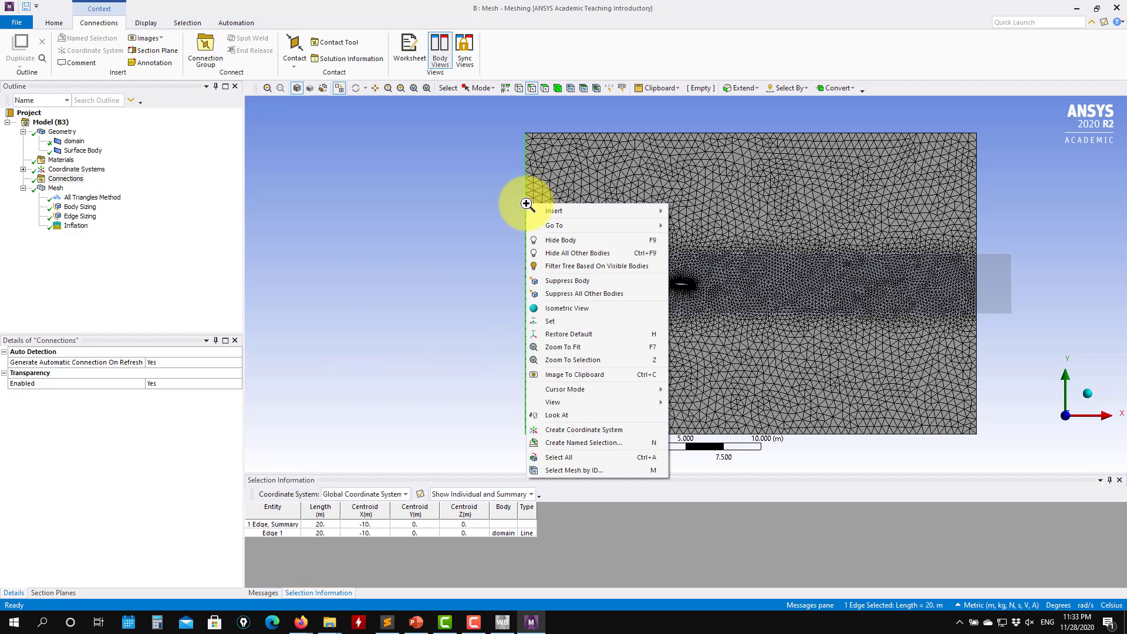
{"action": "left_click", "coordinate": [569, 444]}
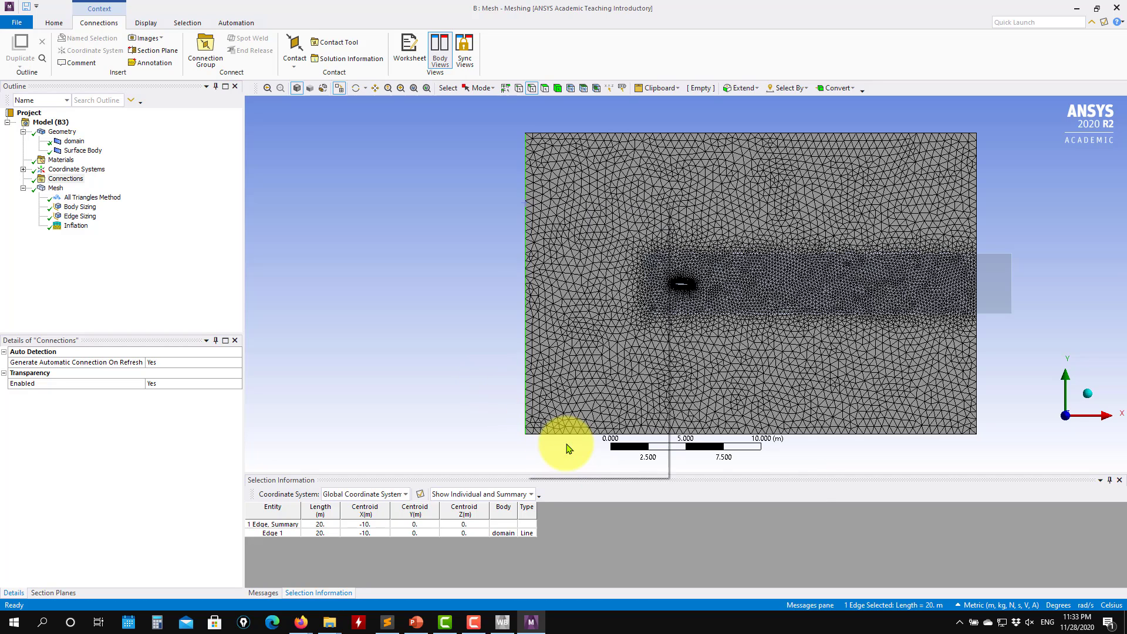
{"action": "type", "text": "inle"}
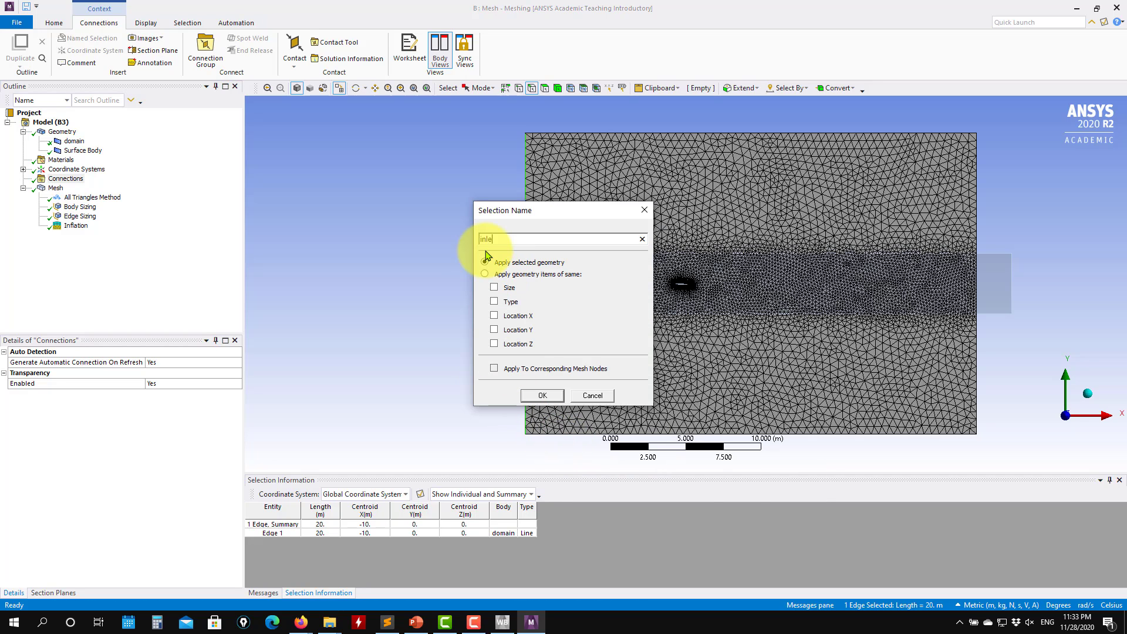
{"action": "type", "text": "t"}
{"action": "key", "text": "Return"}
{"action": "left_click", "coordinate": [23, 235]}
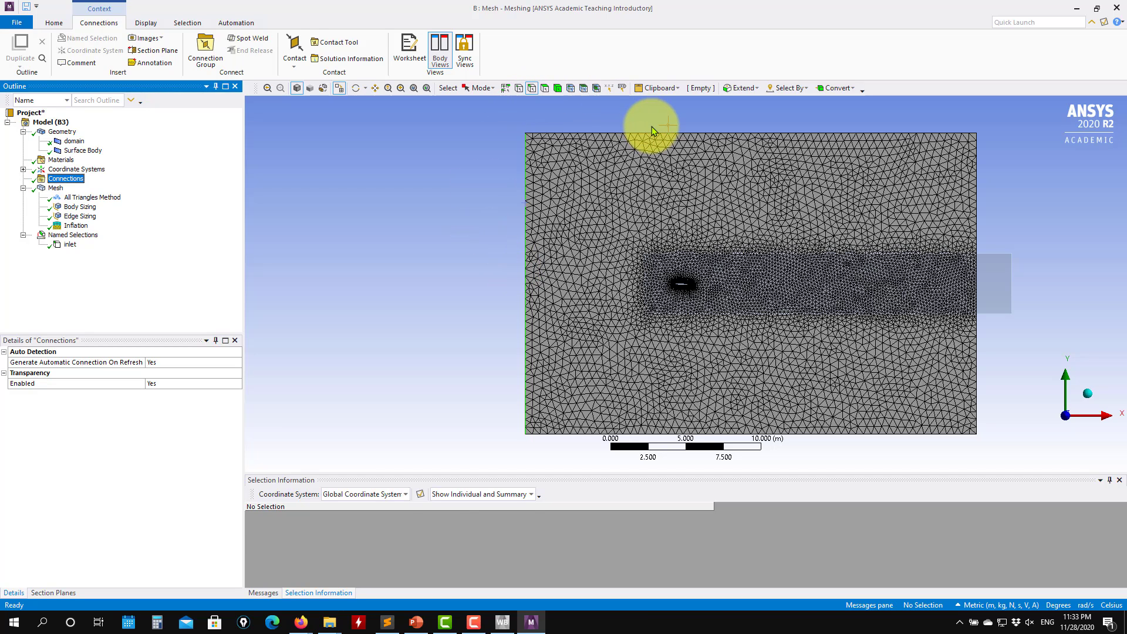
Create a named selection called top from the domain's upper horizontal edge.
{"action": "left_click", "coordinate": [674, 132]}
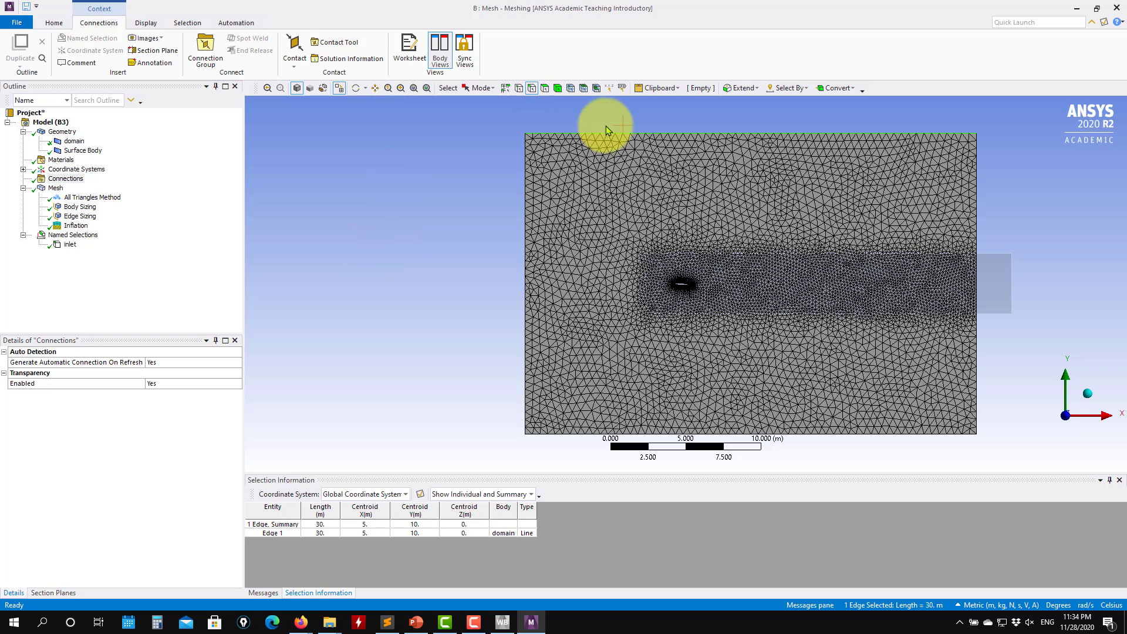
{"action": "right_click", "coordinate": [640, 133]}
{"action": "left_click", "coordinate": [719, 373]}
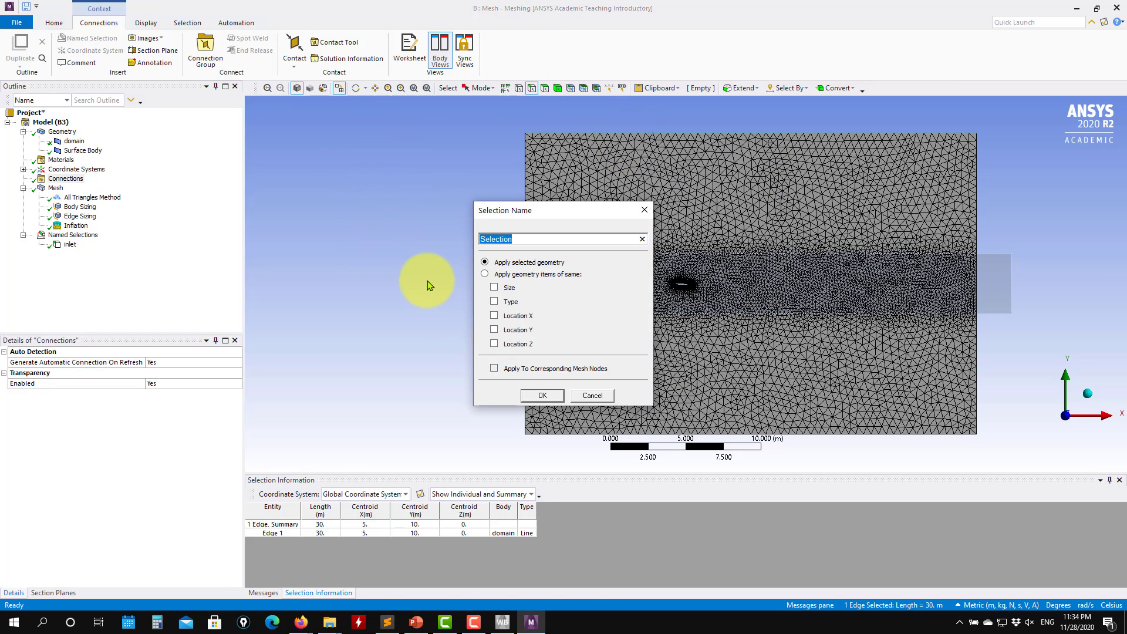
{"action": "type", "text": "top"}
{"action": "key", "text": "Return"}
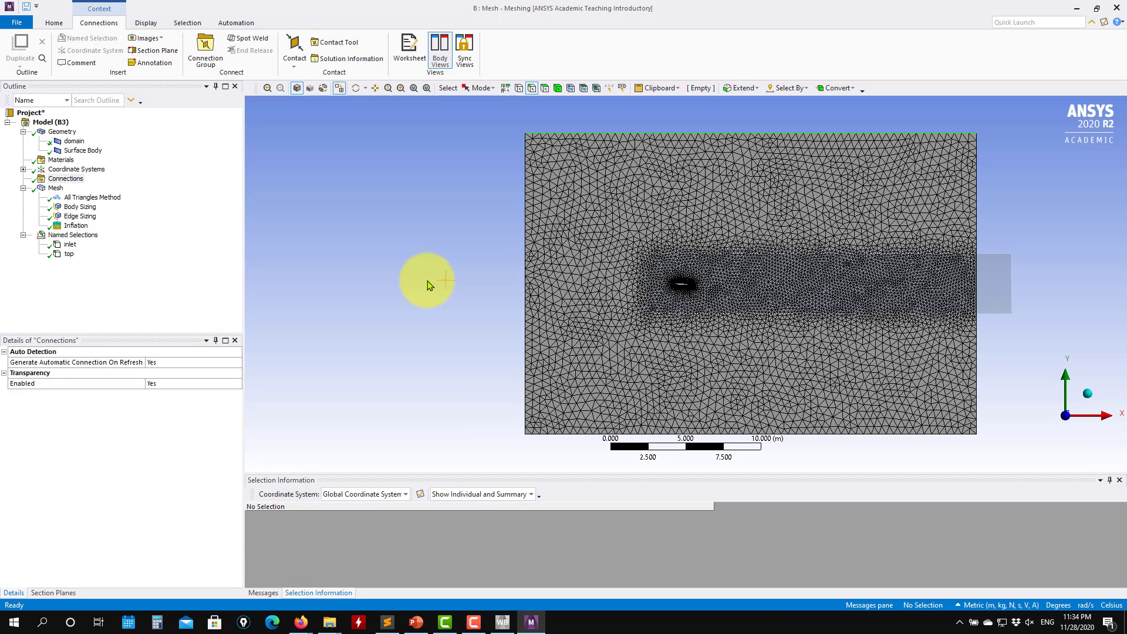
Create a named selection called bottom from the domain's lower horizontal edge.
{"action": "left_click", "coordinate": [579, 435]}
{"action": "right_click", "coordinate": [579, 432]}
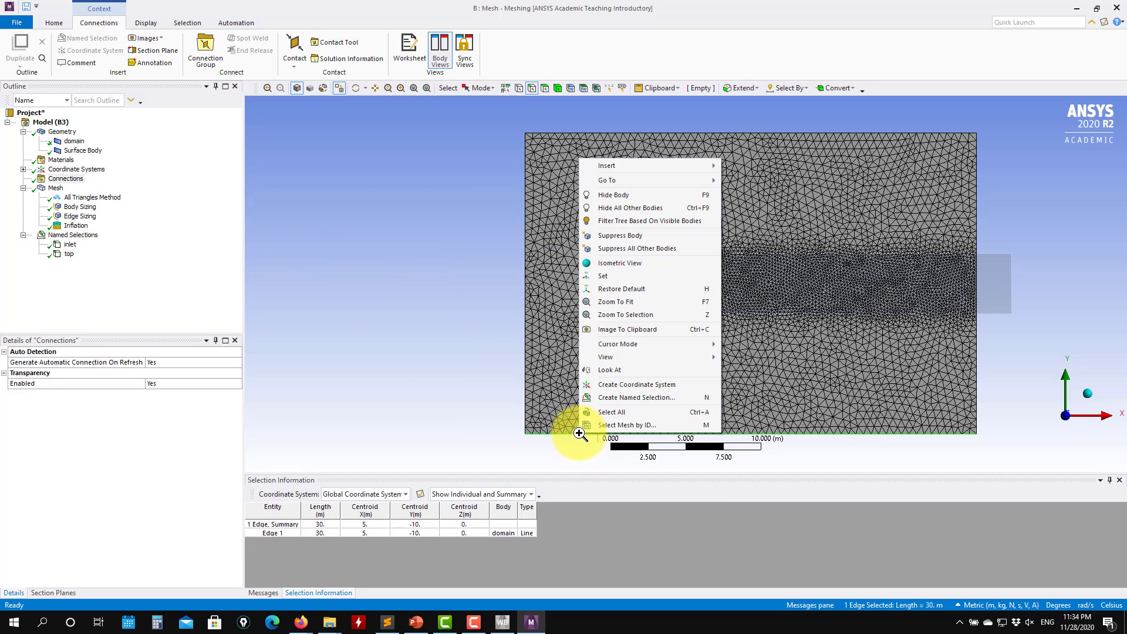
{"action": "left_click", "coordinate": [617, 395]}
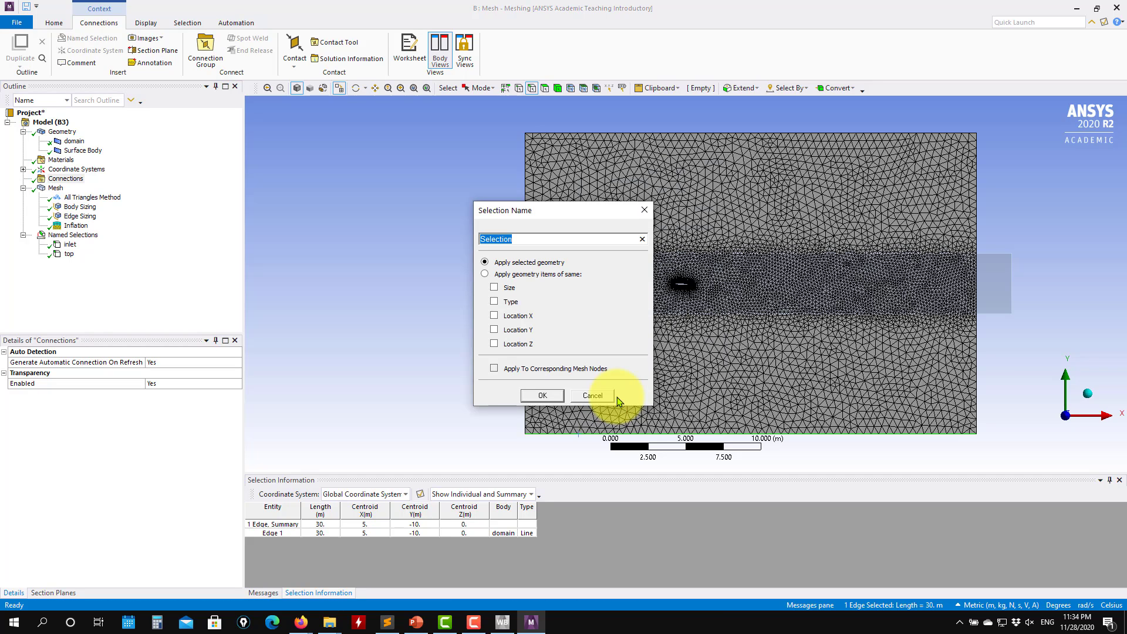
{"action": "type", "text": "bottom"}
{"action": "key", "text": "Return"}
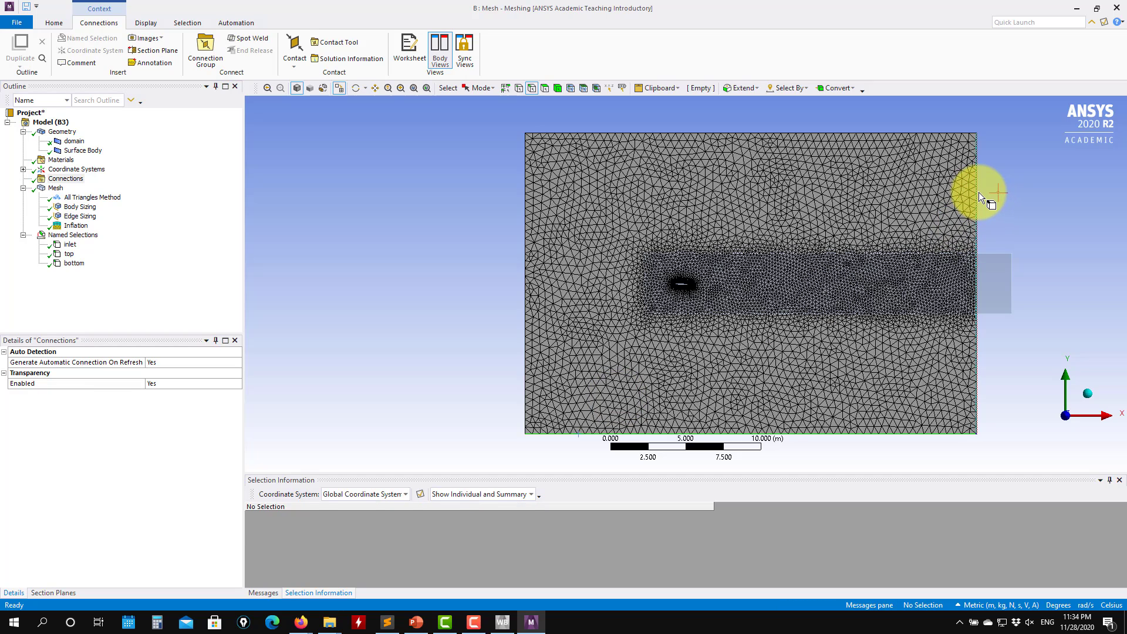
Create a named selection called outlet from the domain's vertical downstream edge.
{"action": "left_click", "coordinate": [978, 193]}
{"action": "right_click", "coordinate": [978, 192]}
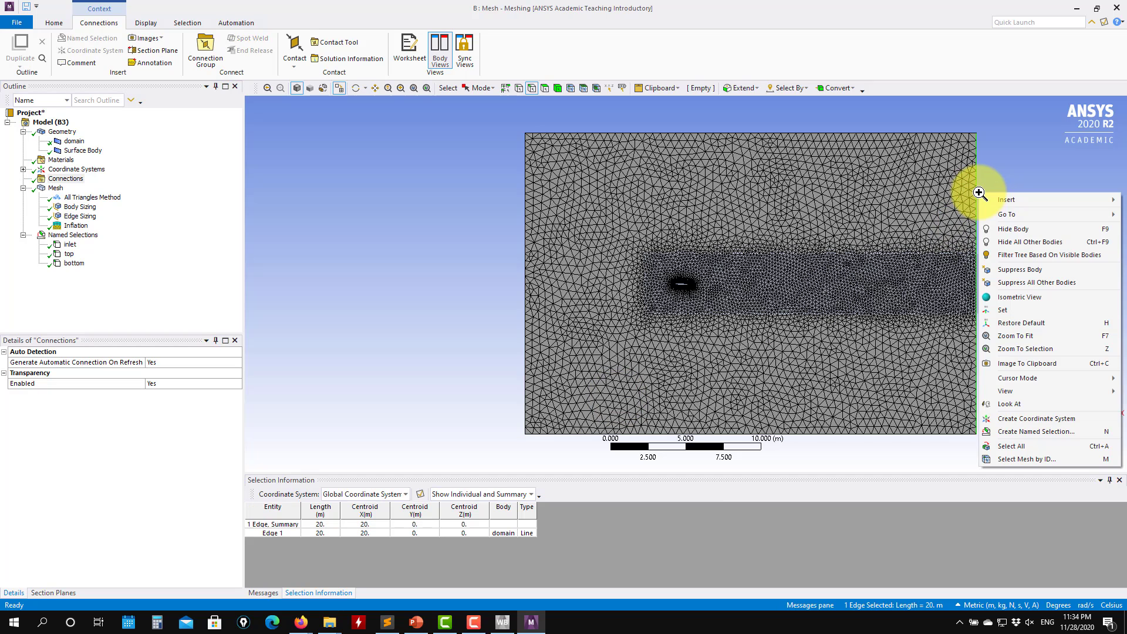
{"action": "left_click", "coordinate": [1043, 432]}
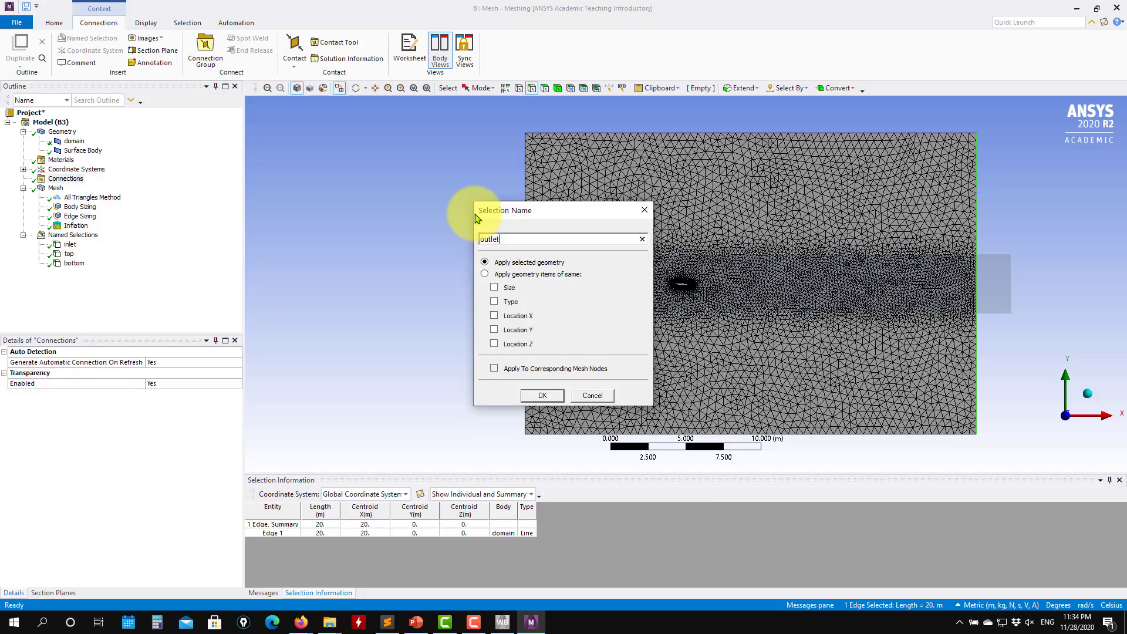
{"action": "type", "text": "outlet"}
{"action": "key", "text": "Return"}
Create a named selection called p_side from the airfoil's upper surface edge.
{"action": "scroll", "coordinate": [705, 329], "scroll_direction": "up", "scroll_amount": 12}
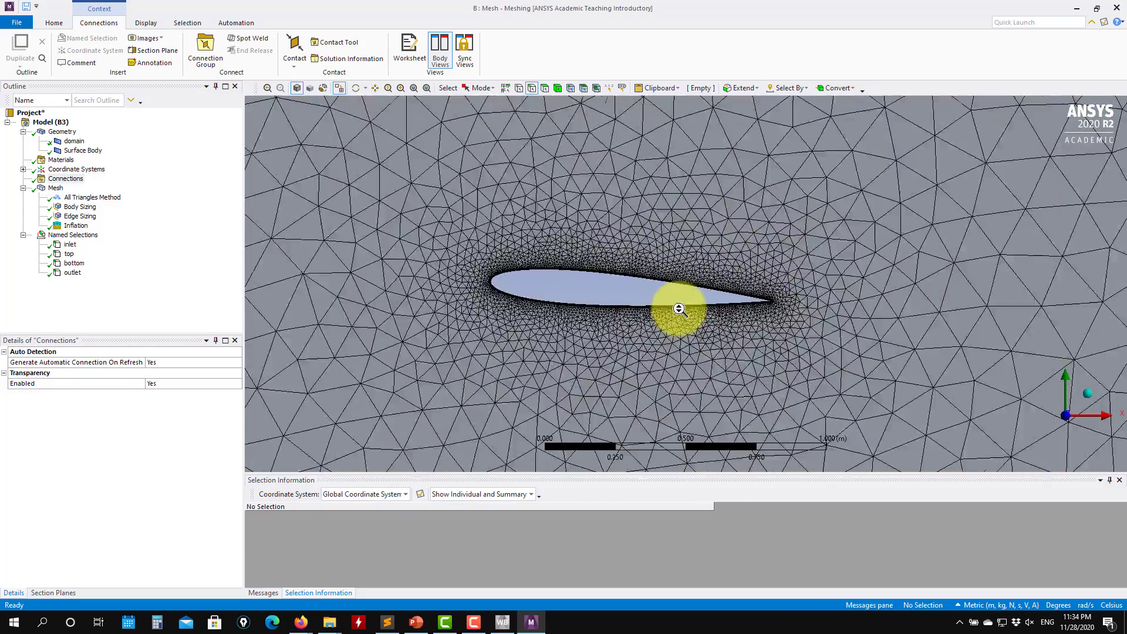
{"action": "scroll", "coordinate": [680, 309], "scroll_direction": "up", "scroll_amount": 6}
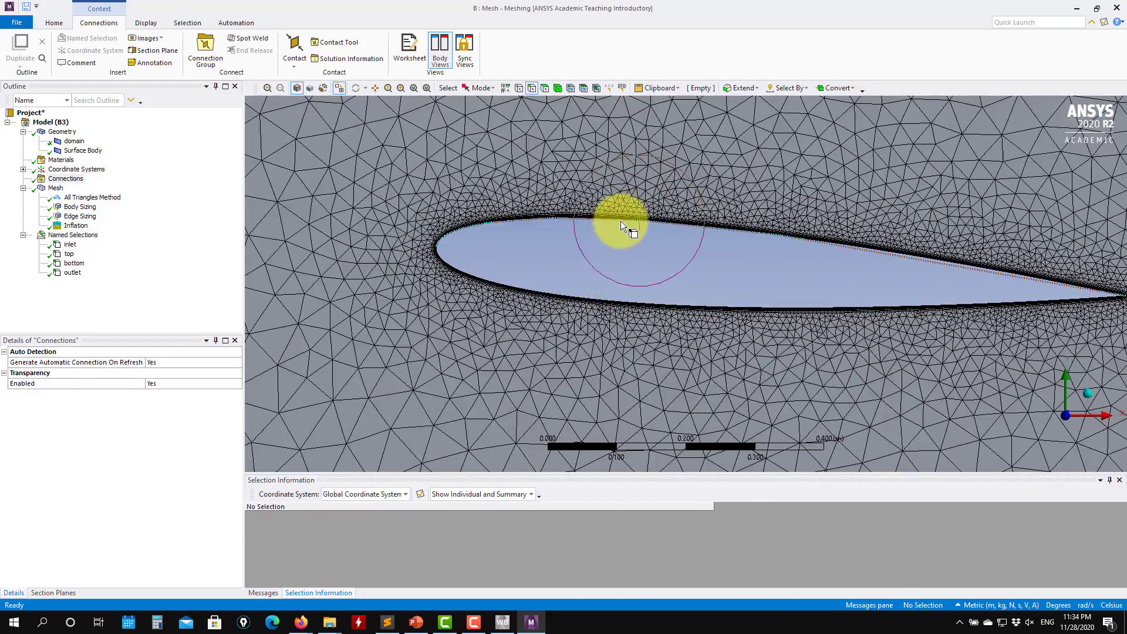
{"action": "left_click", "coordinate": [622, 225]}
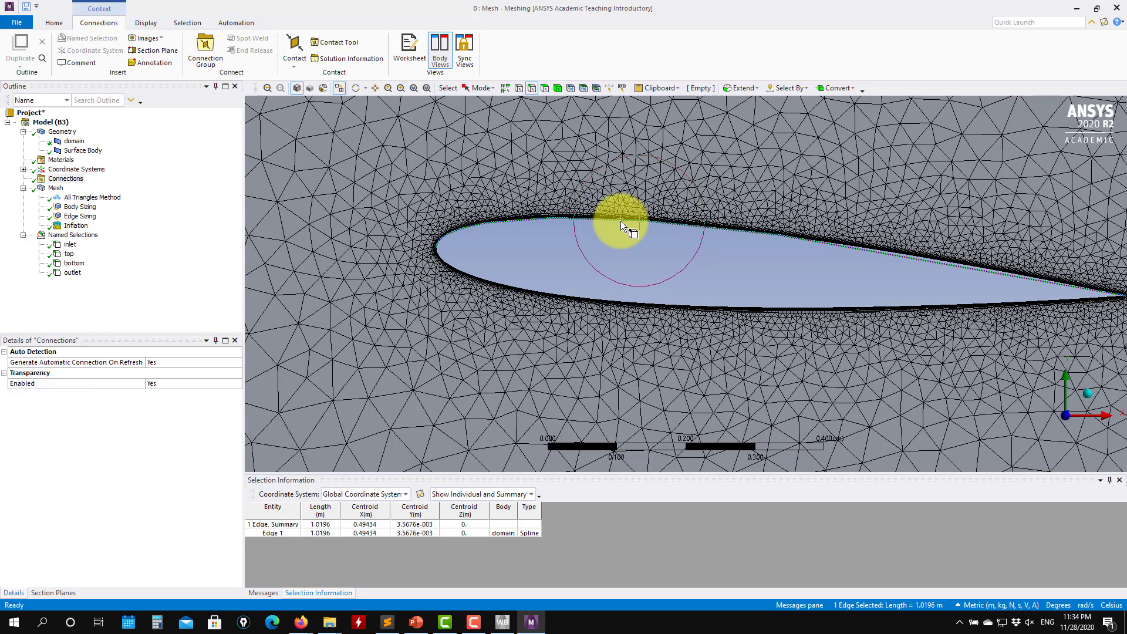
{"action": "right_click", "coordinate": [621, 223]}
{"action": "left_click", "coordinate": [681, 461]}
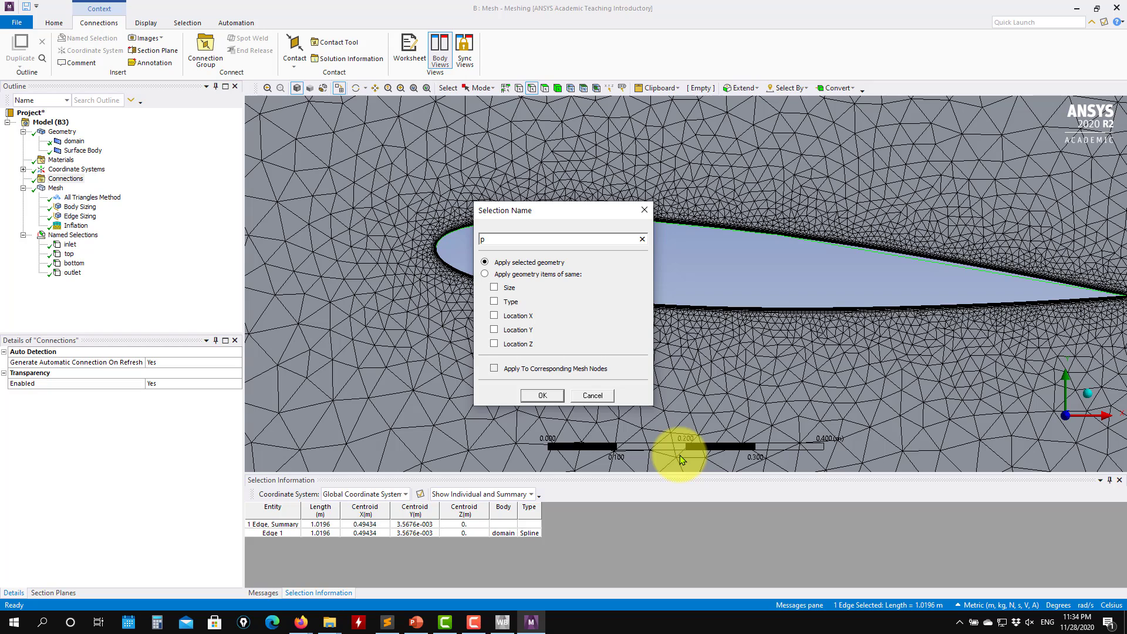
{"action": "type", "text": "p_side"}
{"action": "key", "text": "Return"}
Create a named selection called s_side from the airfoil's lower surface edge.
{"action": "left_click", "coordinate": [579, 296]}
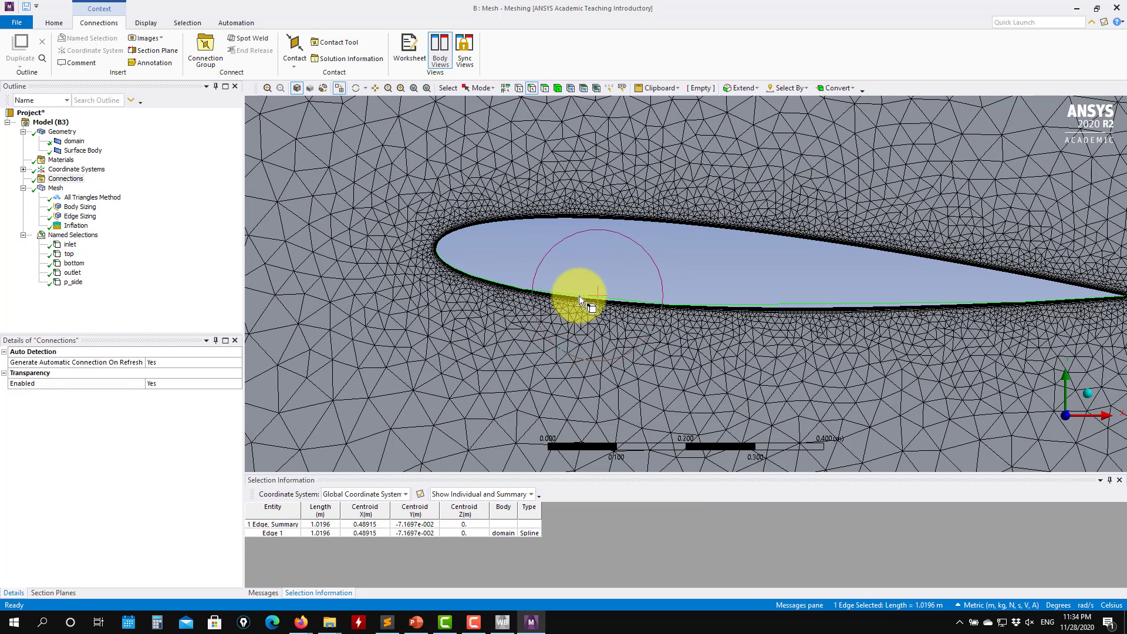
{"action": "right_click", "coordinate": [579, 295]}
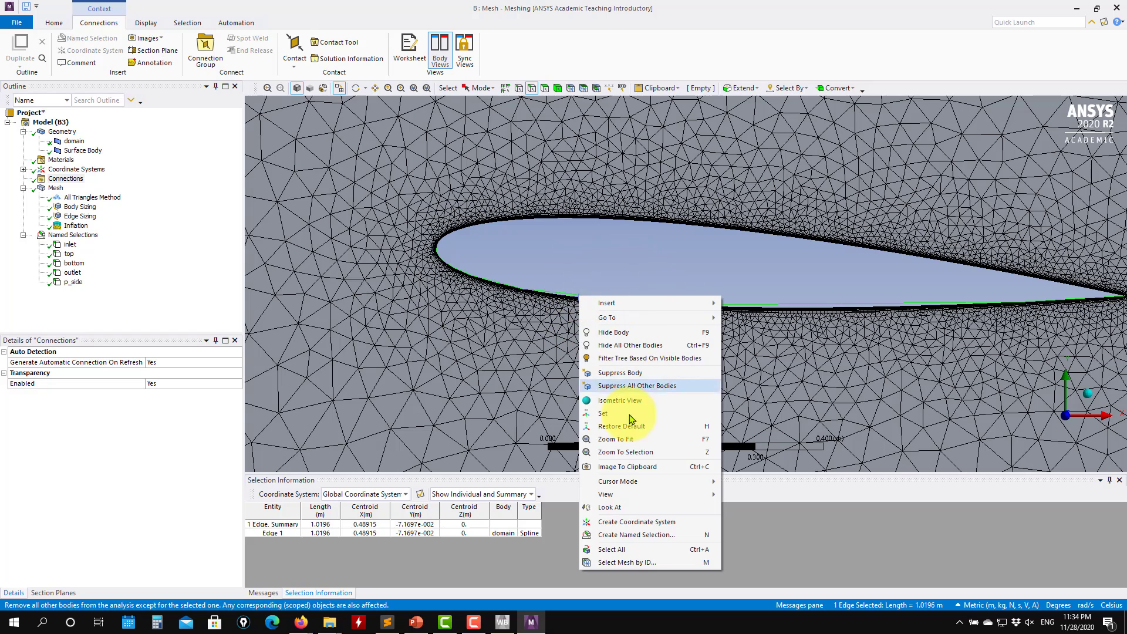
{"action": "left_click", "coordinate": [643, 534]}
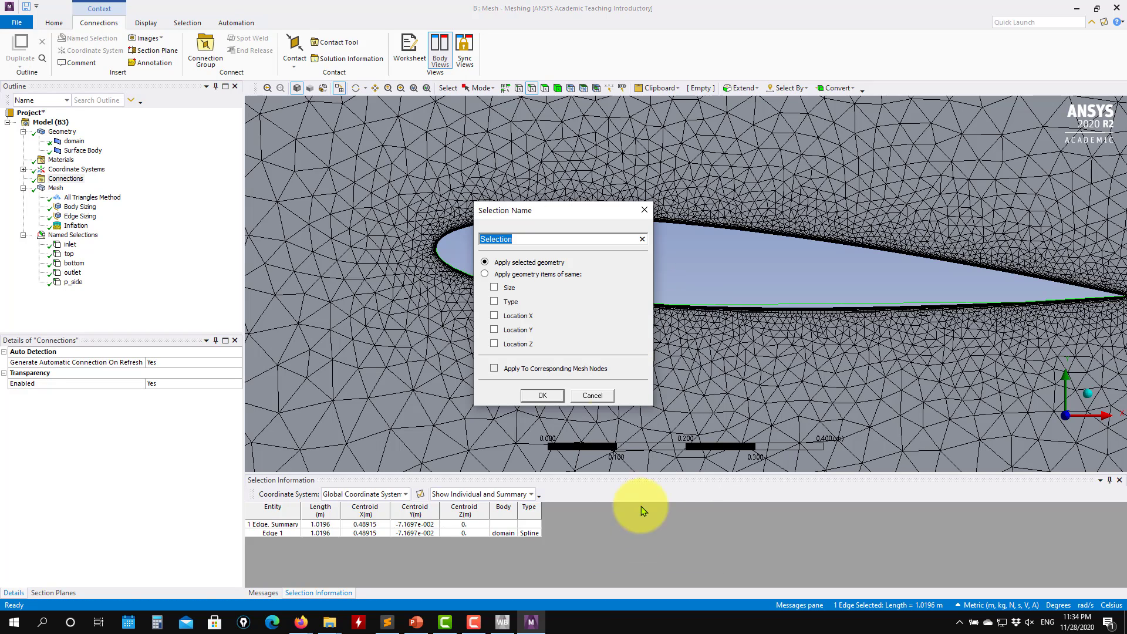
{"action": "type", "text": "s_side"}
{"action": "key", "text": "Return"}
{"action": "left_click", "coordinate": [584, 286]}
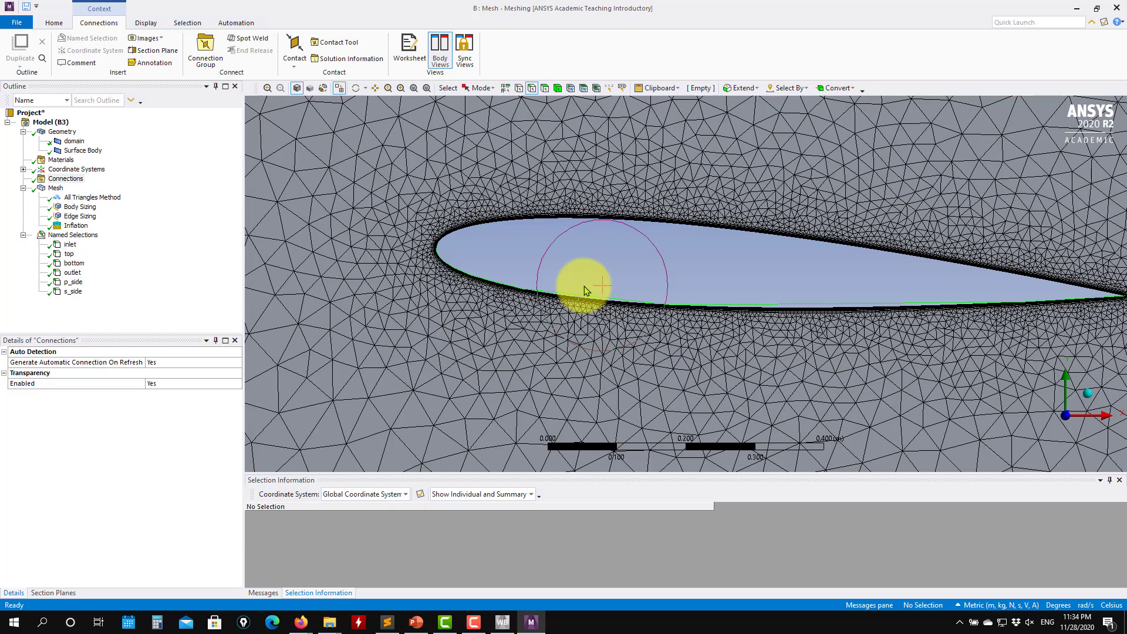
Rename the named selection on the airfoil's lower surface edge as p_side.
{"action": "left_click", "coordinate": [75, 291]}
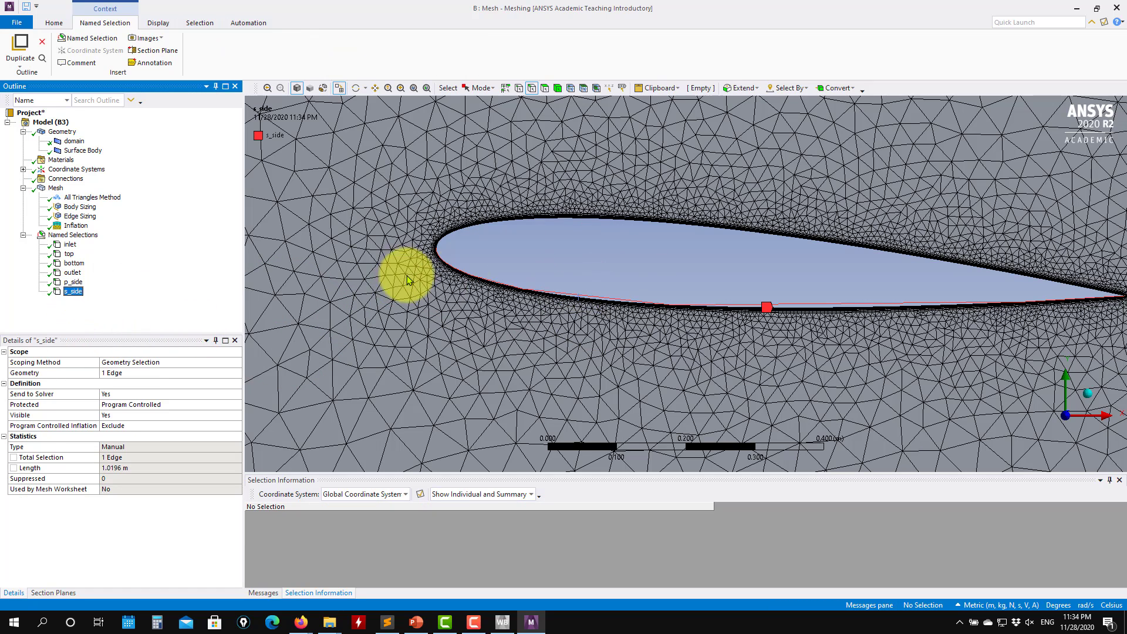
{"action": "right_click", "coordinate": [70, 292]}
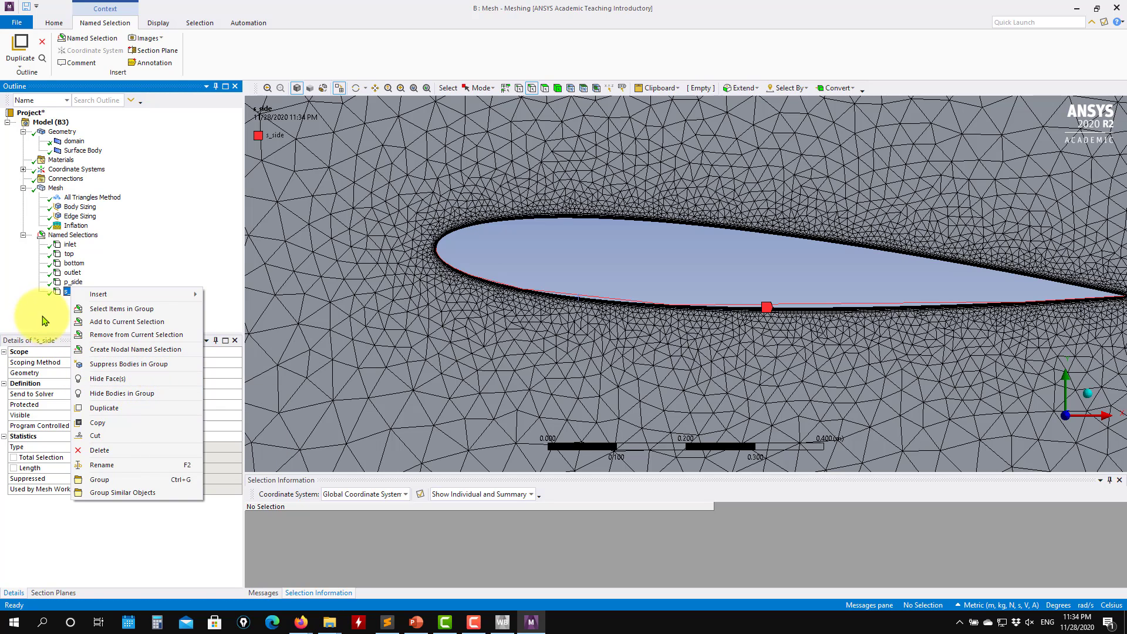
{"action": "left_click", "coordinate": [73, 292]}
{"action": "right_click", "coordinate": [76, 294]}
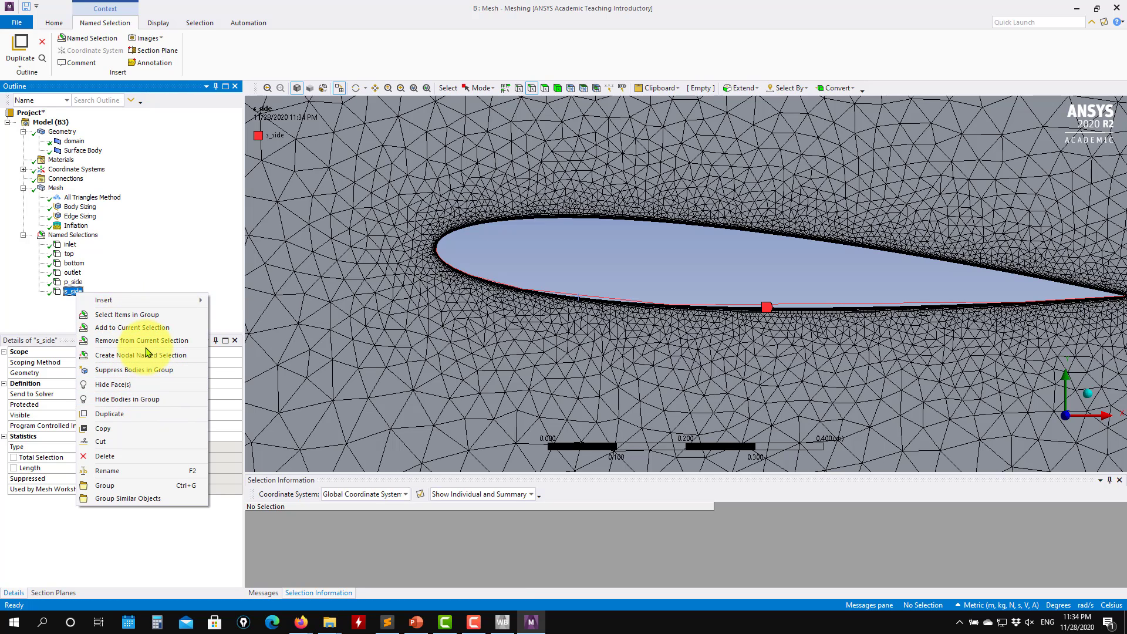
{"action": "left_click", "coordinate": [130, 470]}
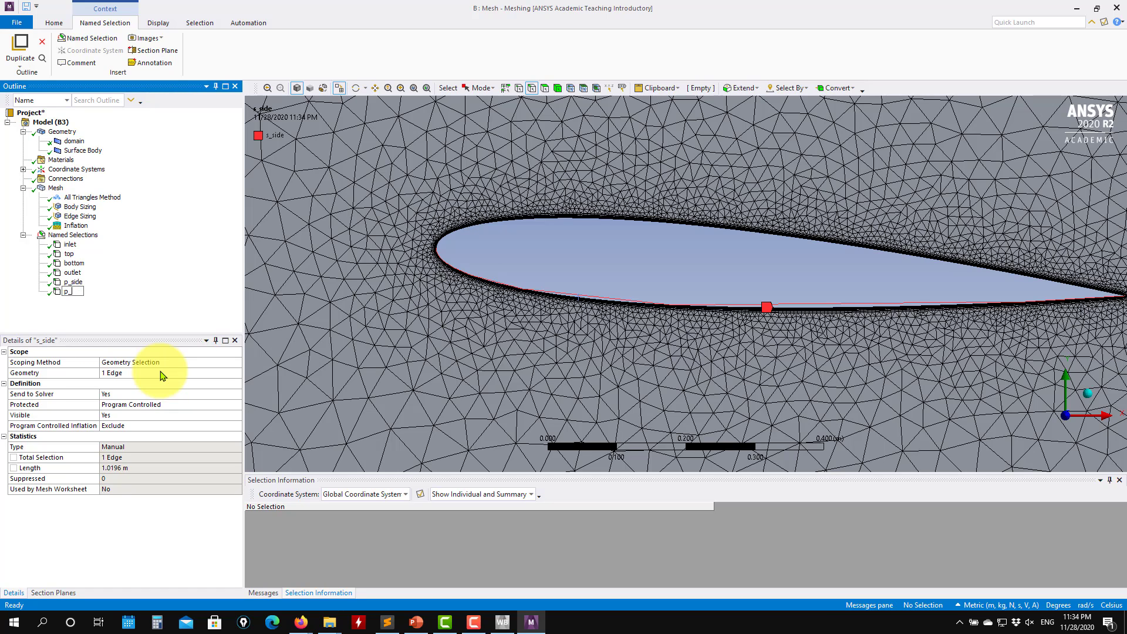
{"action": "key", "text": "Return"}
Rename the named selection on the airfoil's upper surface edge as s_side.
{"action": "left_click", "coordinate": [74, 283]}
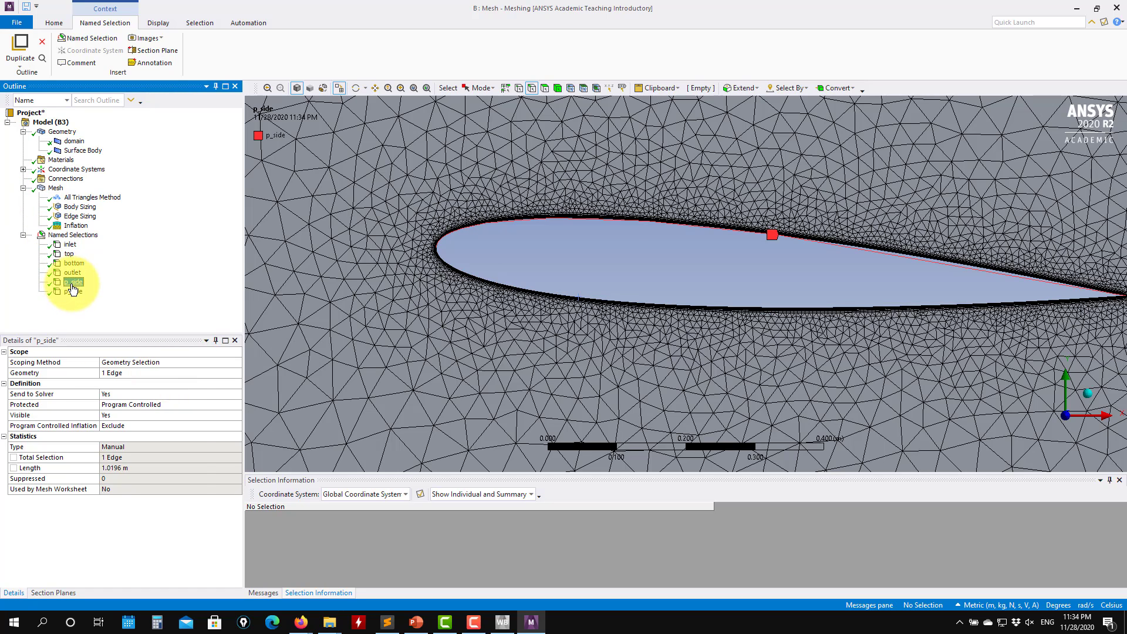
{"action": "right_click", "coordinate": [76, 285]}
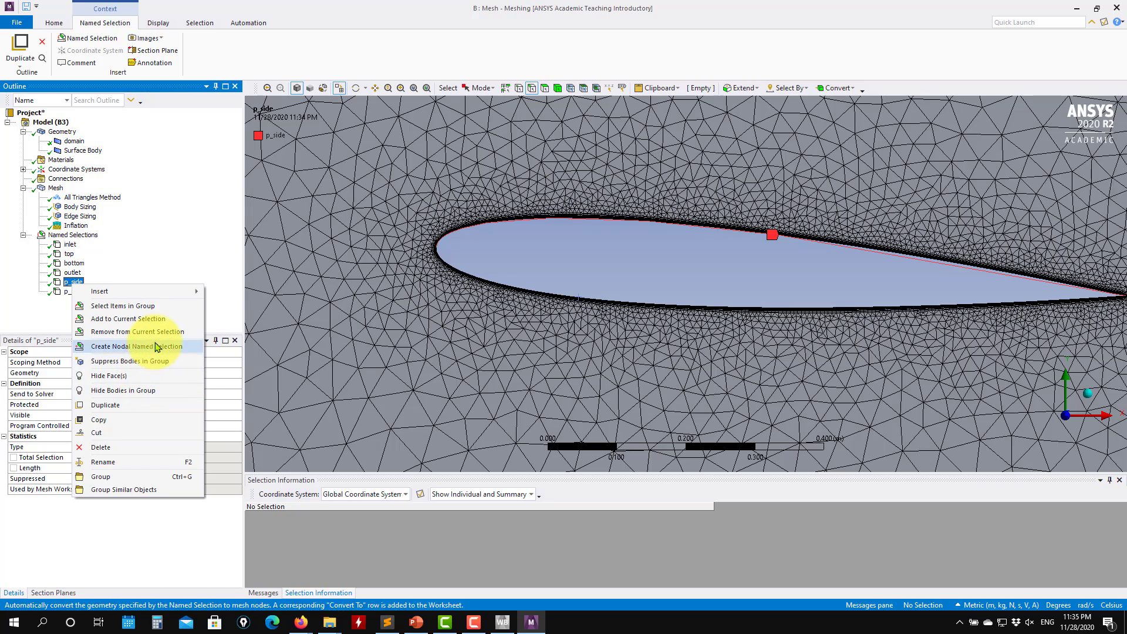
{"action": "left_click", "coordinate": [139, 462]}
{"action": "type", "text": "s"}
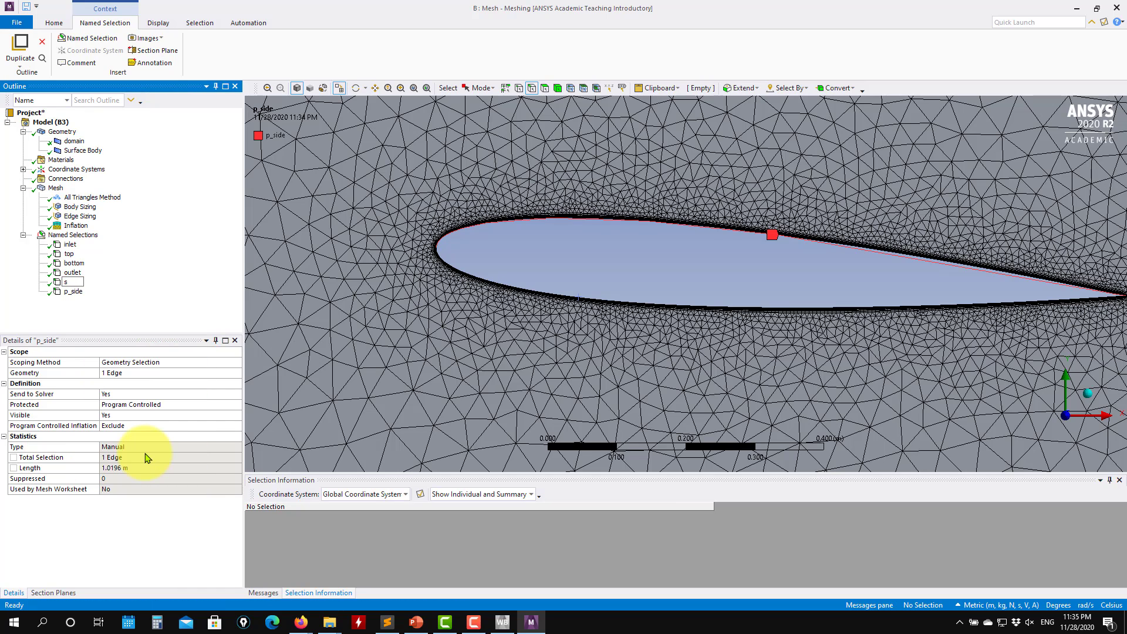
{"action": "type", "text": "_side"}
{"action": "key", "text": "Return"}
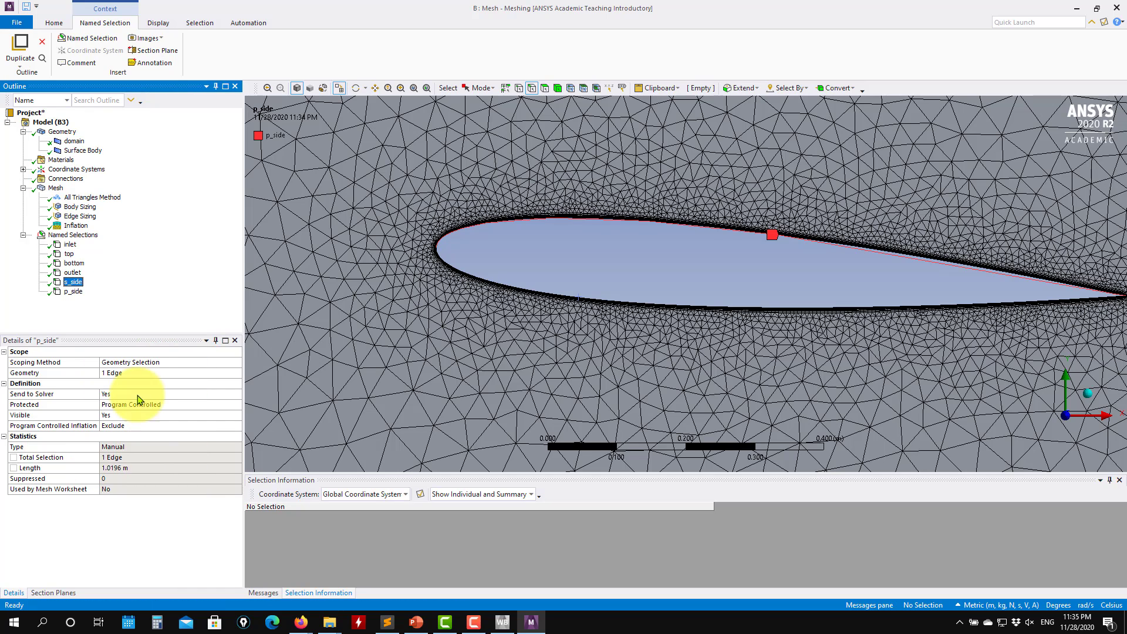
Review the edges assigned to the p_side, bottom, inlet and top named selections on the meshed domain.
{"action": "left_click", "coordinate": [74, 292]}
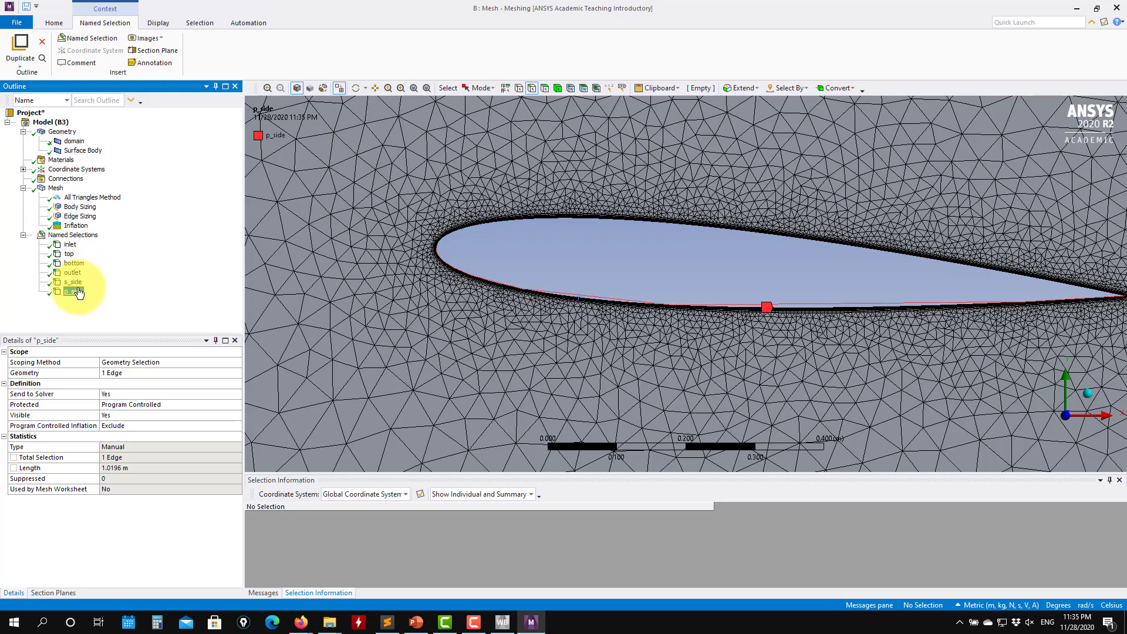
{"action": "left_click", "coordinate": [74, 263]}
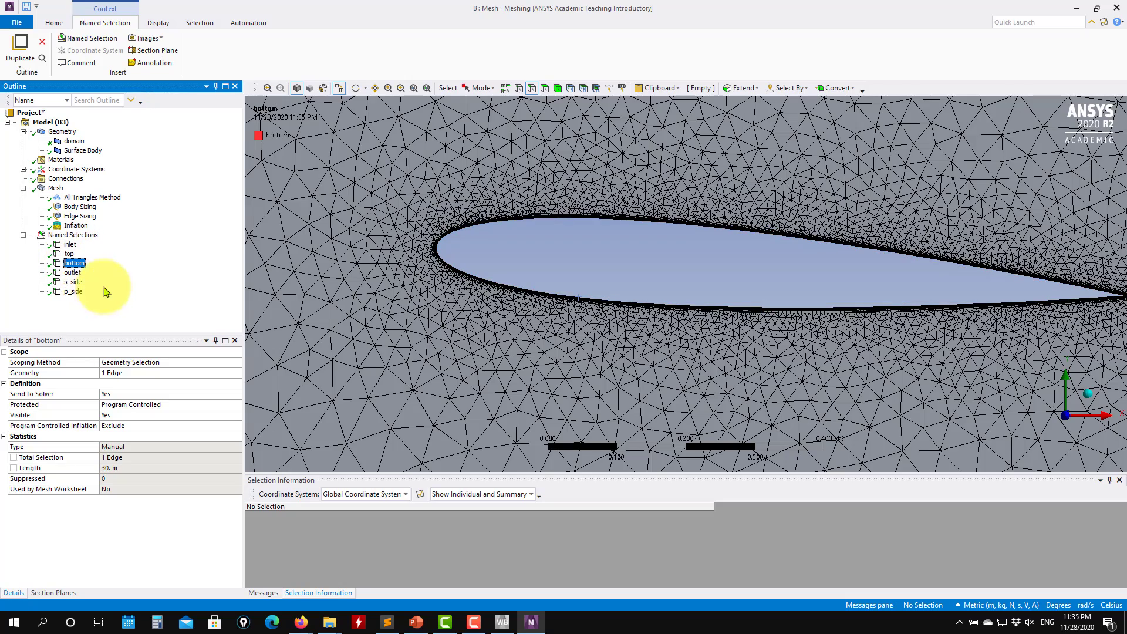
{"action": "scroll", "coordinate": [434, 273], "scroll_direction": "down", "scroll_amount": 10}
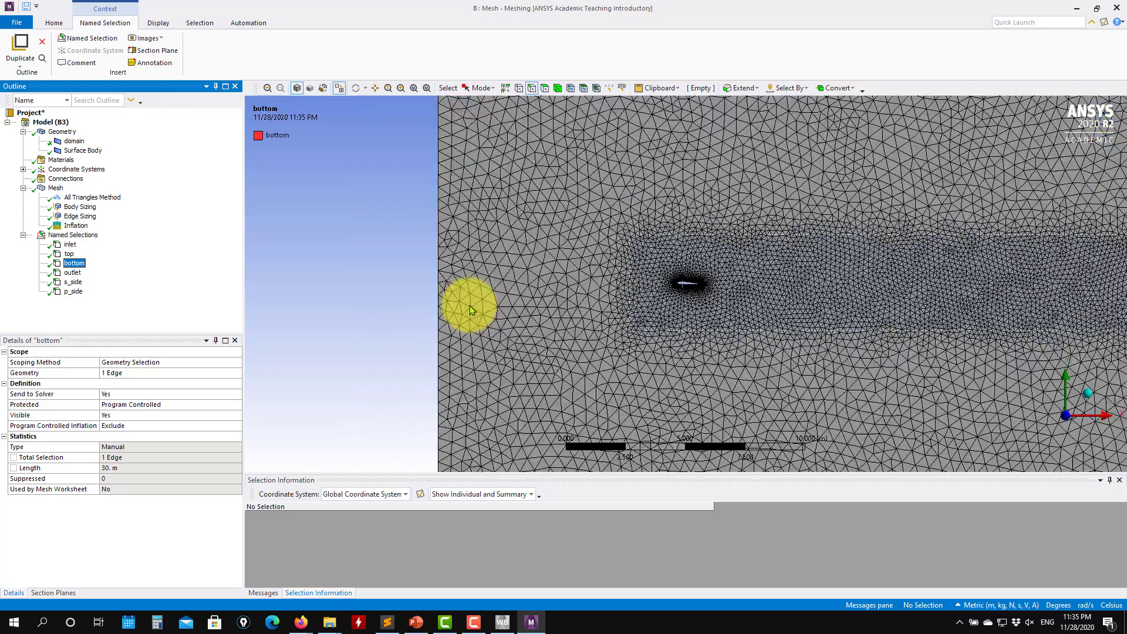
{"action": "scroll", "coordinate": [470, 309], "scroll_direction": "down", "scroll_amount": 2}
{"action": "left_click", "coordinate": [70, 245]}
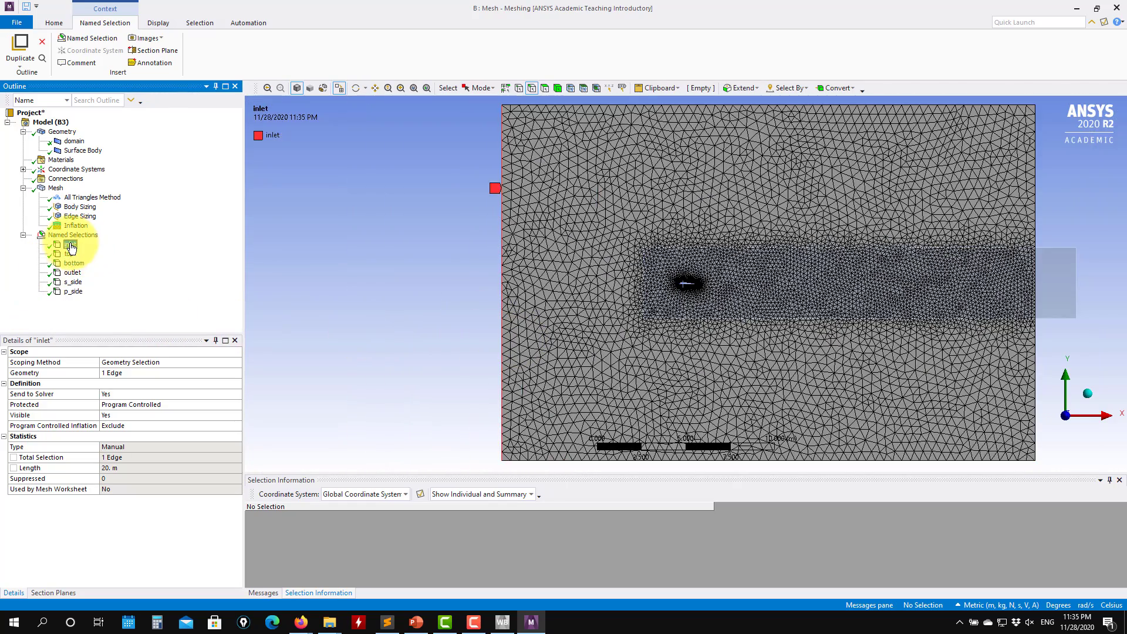
{"action": "left_click", "coordinate": [69, 253]}
{"action": "scroll", "coordinate": [363, 325], "scroll_direction": "down", "scroll_amount": 1}
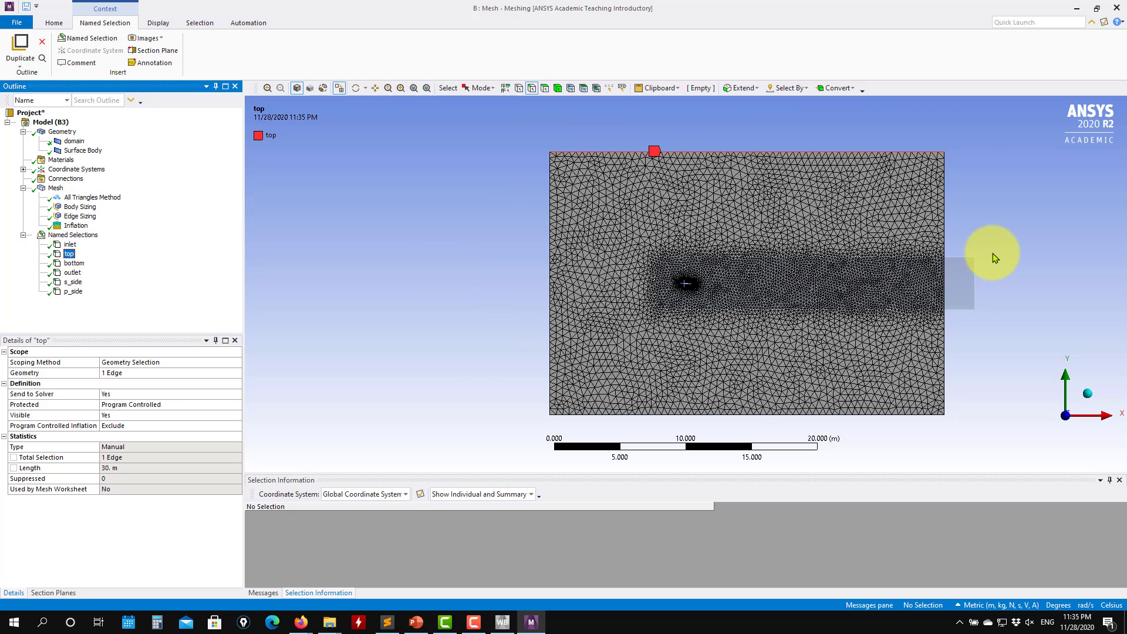
{"action": "middle_click_drag", "start_coordinate": [995, 327], "coordinate": [926, 314], "text": "ctrl"}
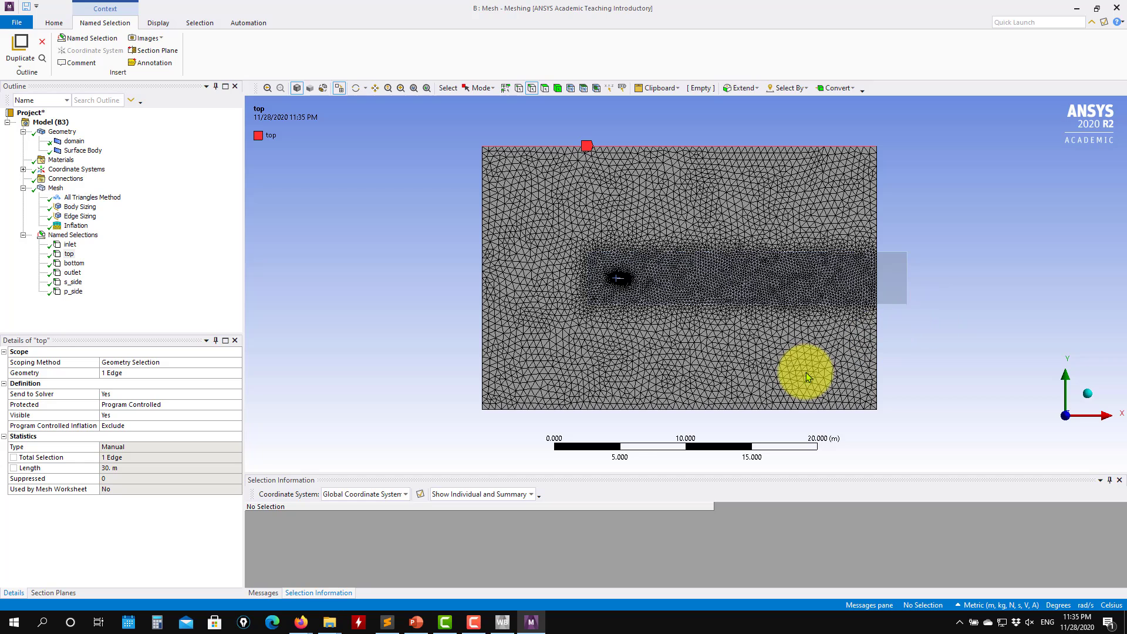
Close the mesh editor, switch to Workbench and save the case1 project.
{"action": "left_click", "coordinate": [1116, 6]}
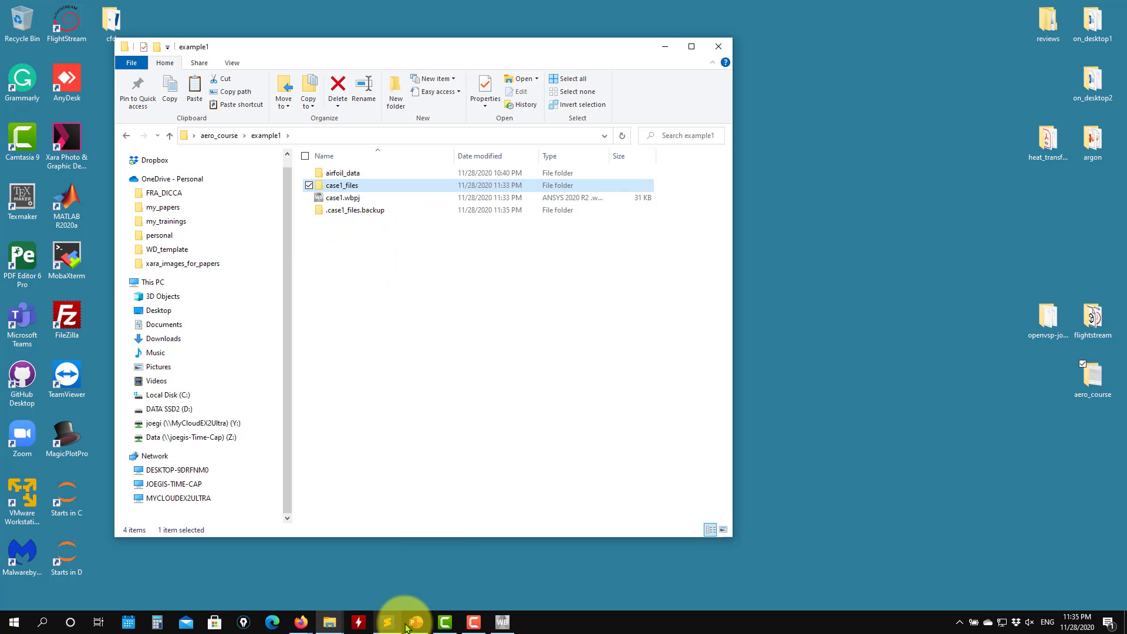
{"action": "left_click", "coordinate": [502, 622]}
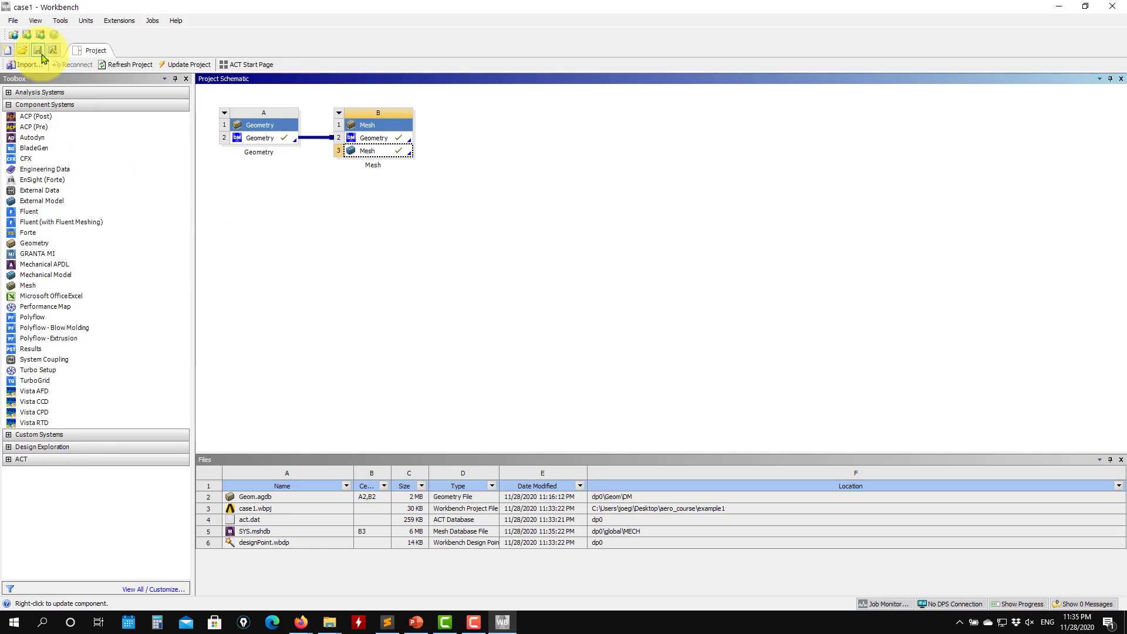
{"action": "left_click", "coordinate": [26, 35]}
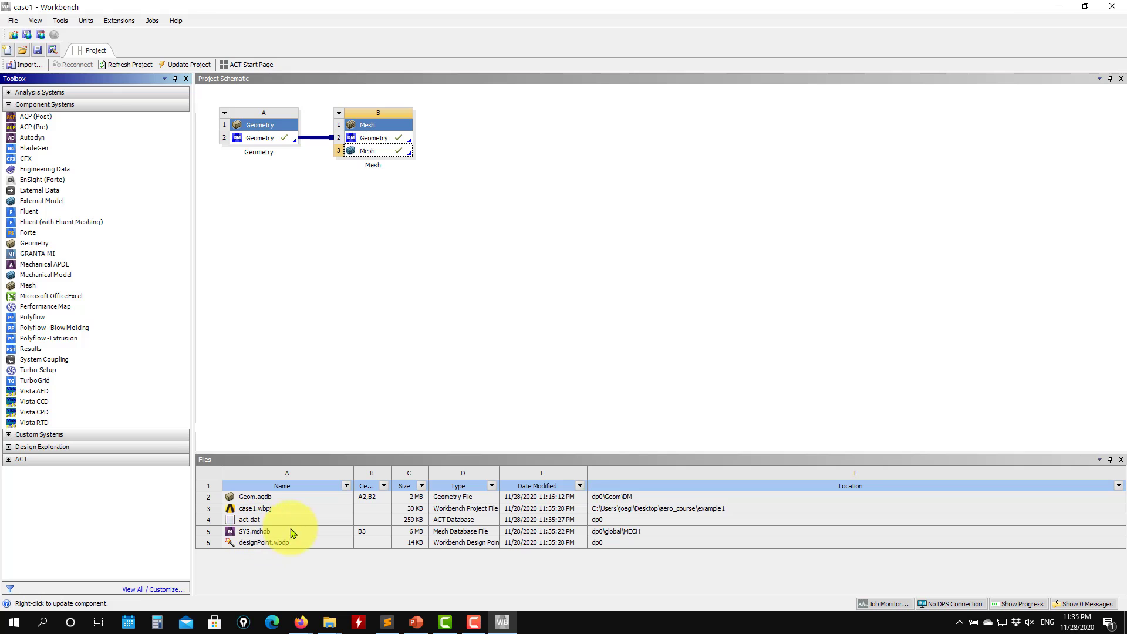
{"action": "left_click", "coordinate": [270, 534]}
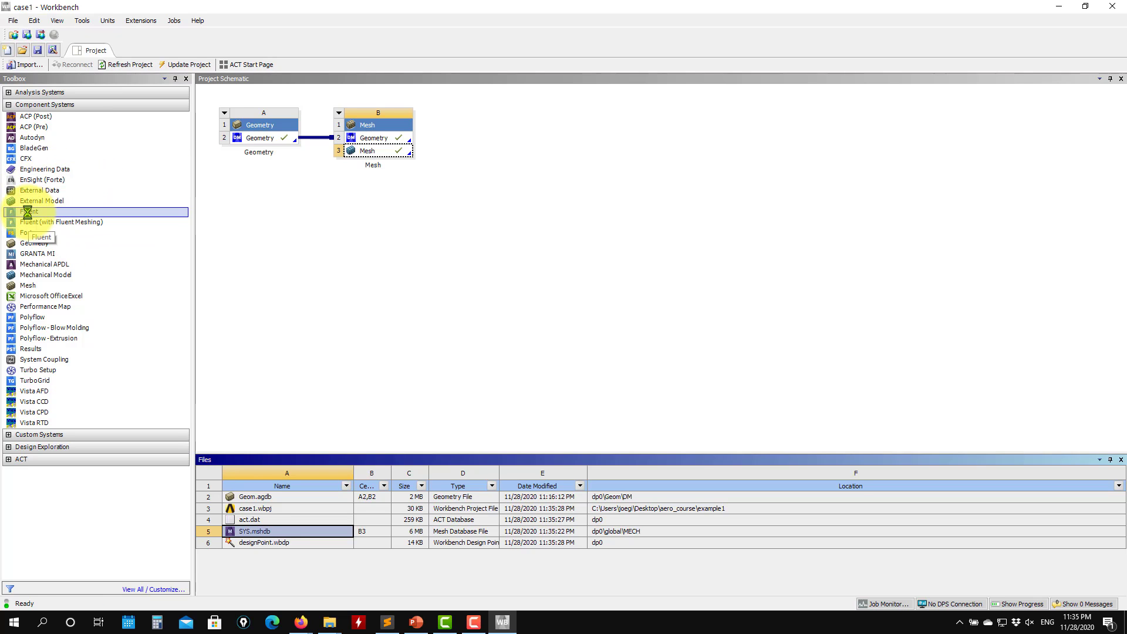
Add a Fluent component system linked to the Mesh cell and update the mesh.
{"action": "left_click_drag", "start_coordinate": [27, 212], "coordinate": [400, 159]}
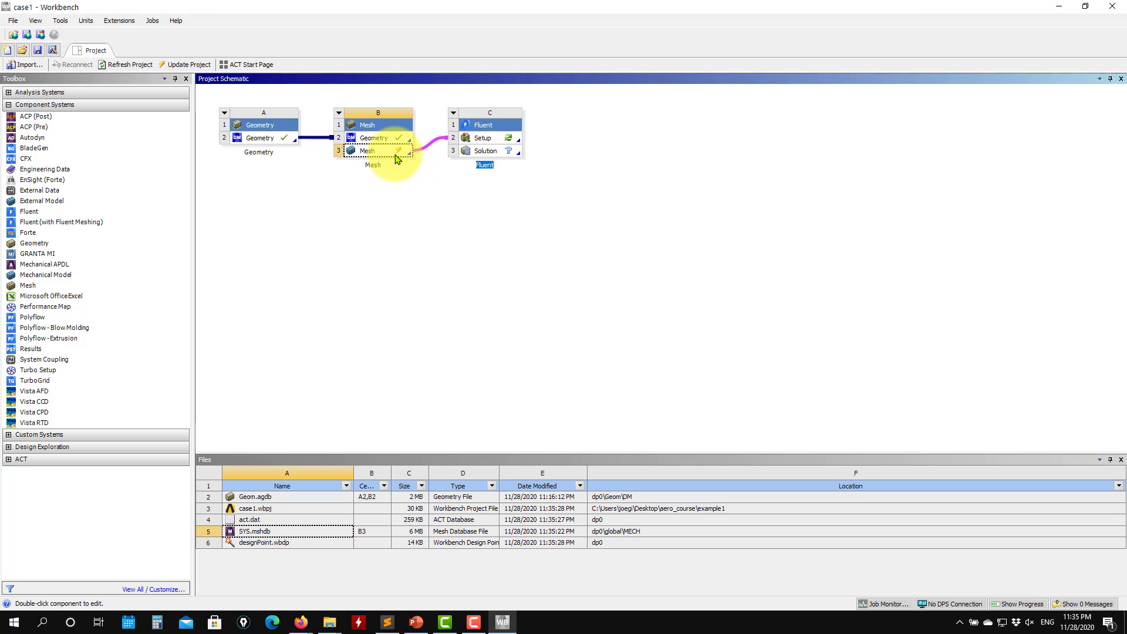
{"action": "right_click", "coordinate": [397, 155]}
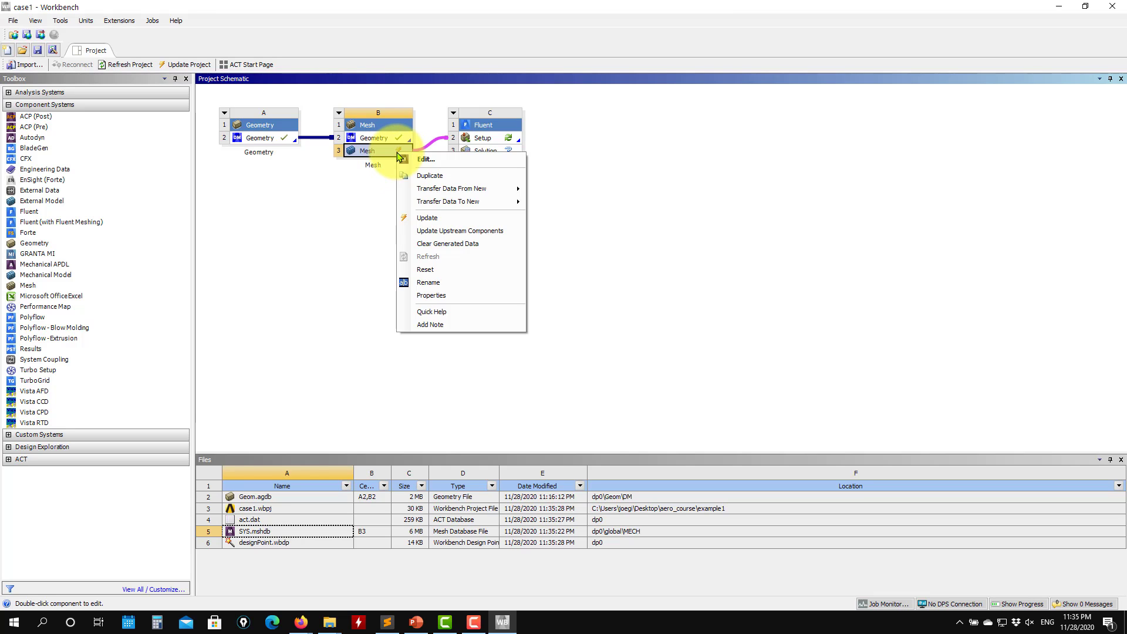
{"action": "left_click", "coordinate": [427, 218]}
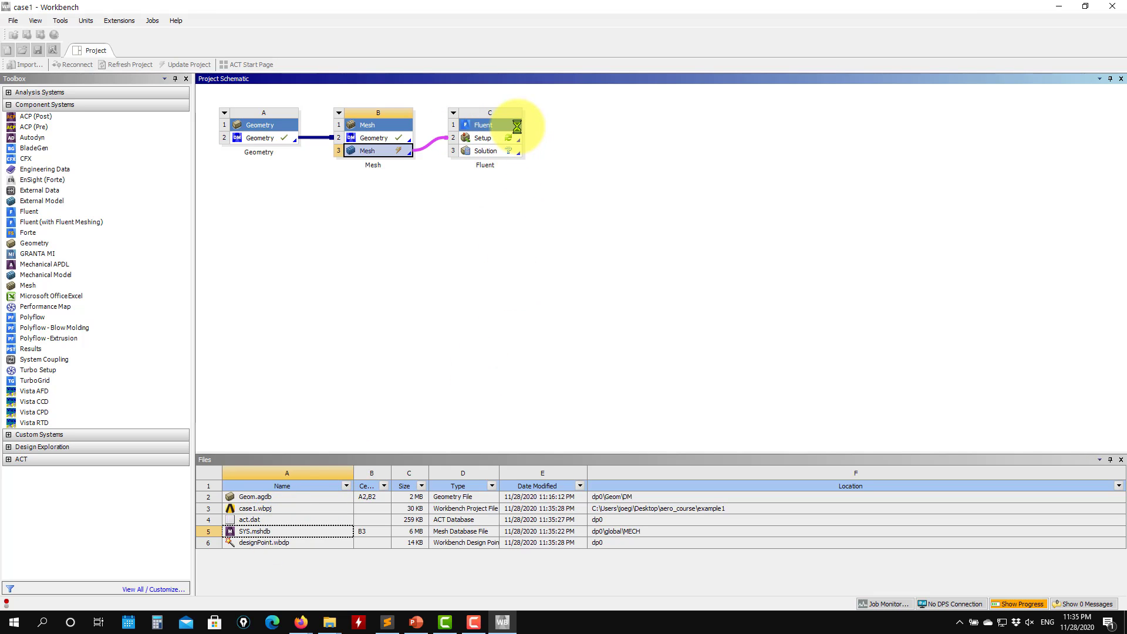
Check the SYS.msh Fluent mesh file in the project's file list and save the project.
{"action": "left_click", "coordinate": [141, 169]}
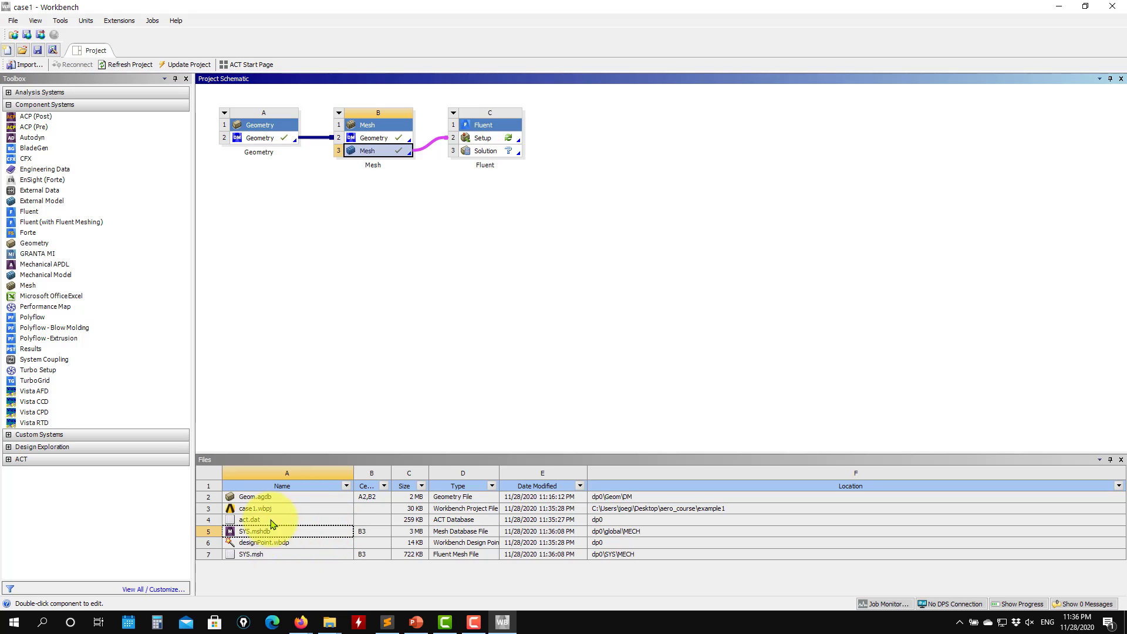
{"action": "left_click", "coordinate": [261, 556]}
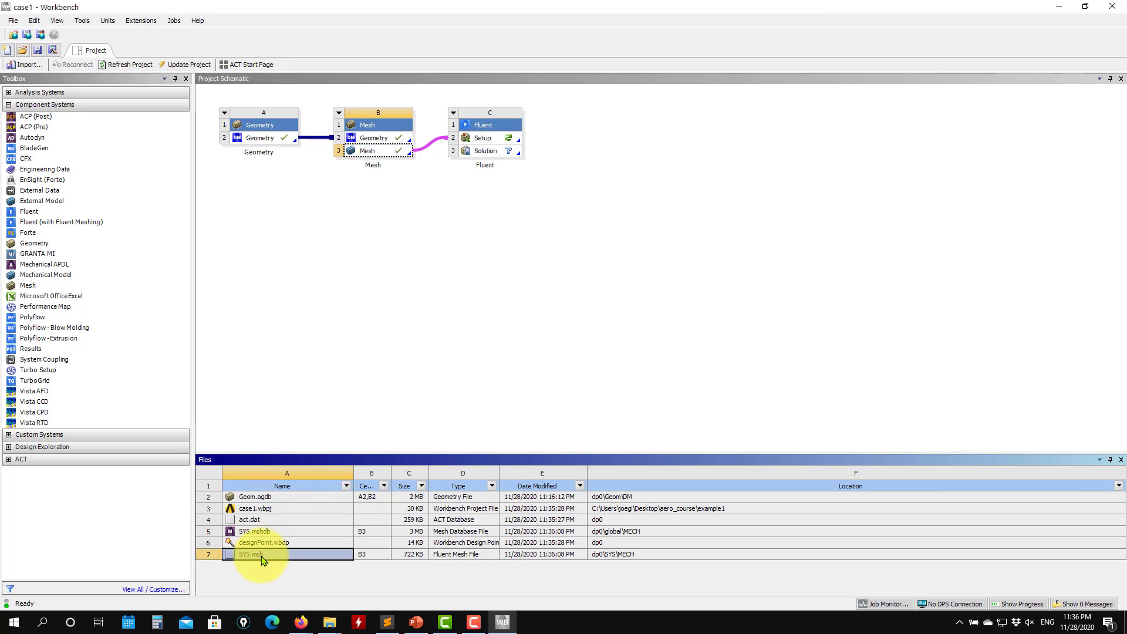
{"action": "left_click", "coordinate": [528, 228]}
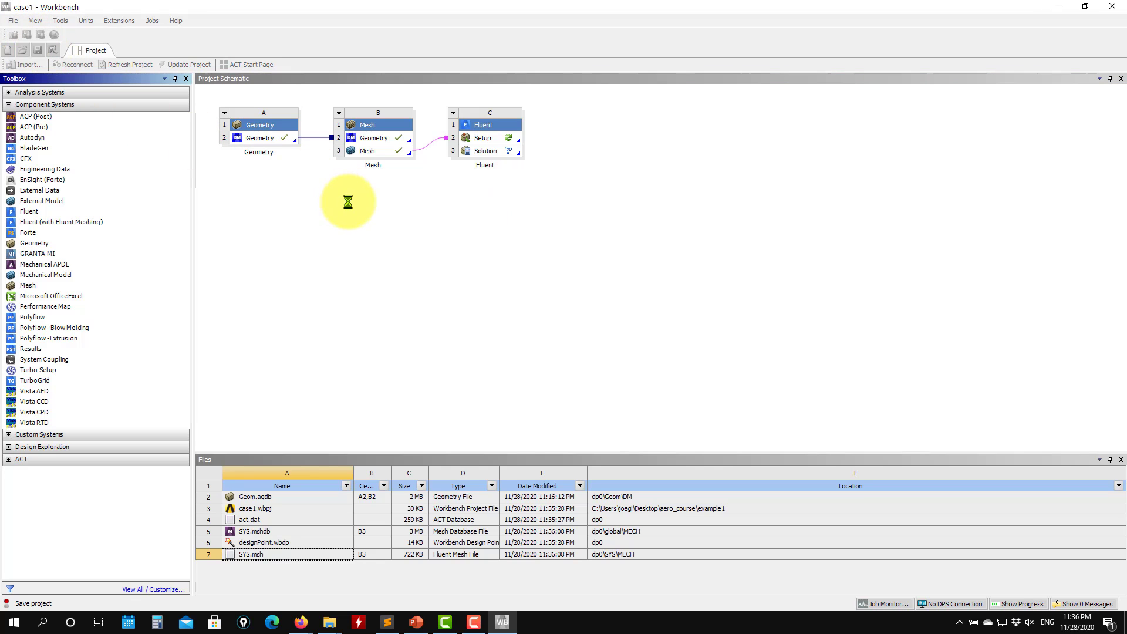
Launch Fluent from the Setup cell with 4 solver processes.
{"action": "left_click", "coordinate": [502, 141]}
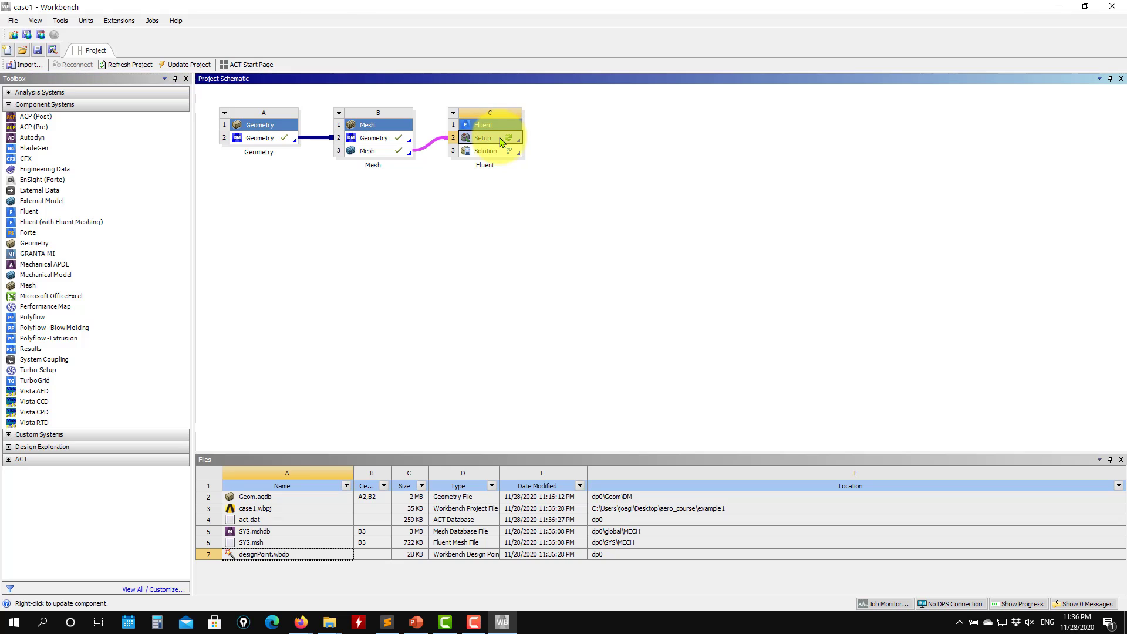
{"action": "double_click", "coordinate": [502, 141]}
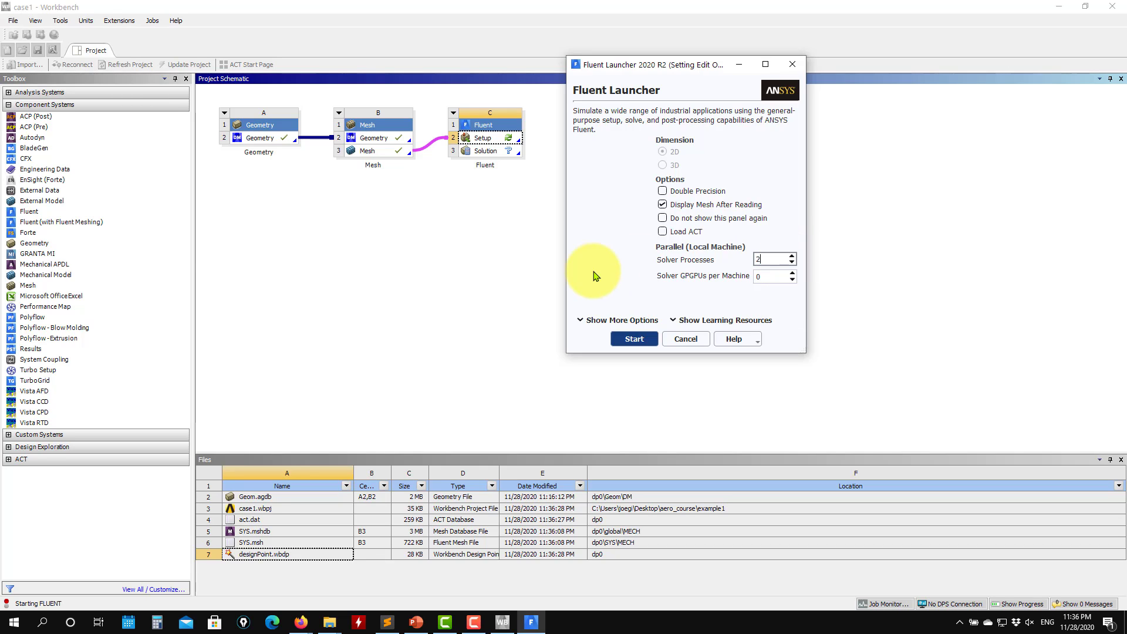
{"action": "left_click_drag", "start_coordinate": [770, 260], "coordinate": [750, 260]}
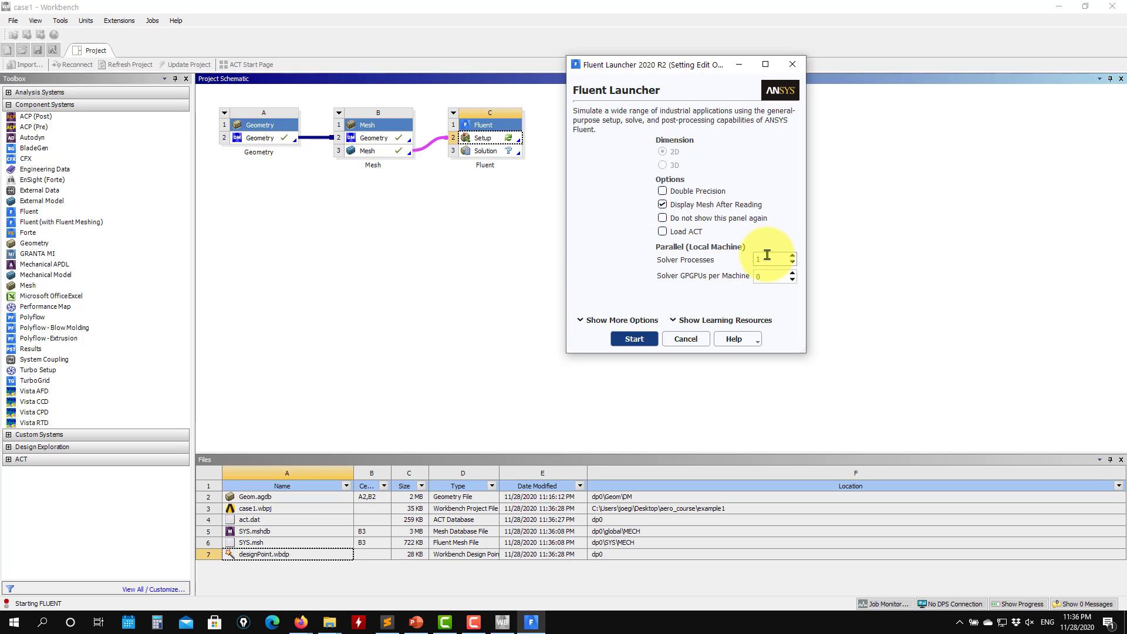
{"action": "left_click_drag", "start_coordinate": [769, 260], "coordinate": [751, 259]}
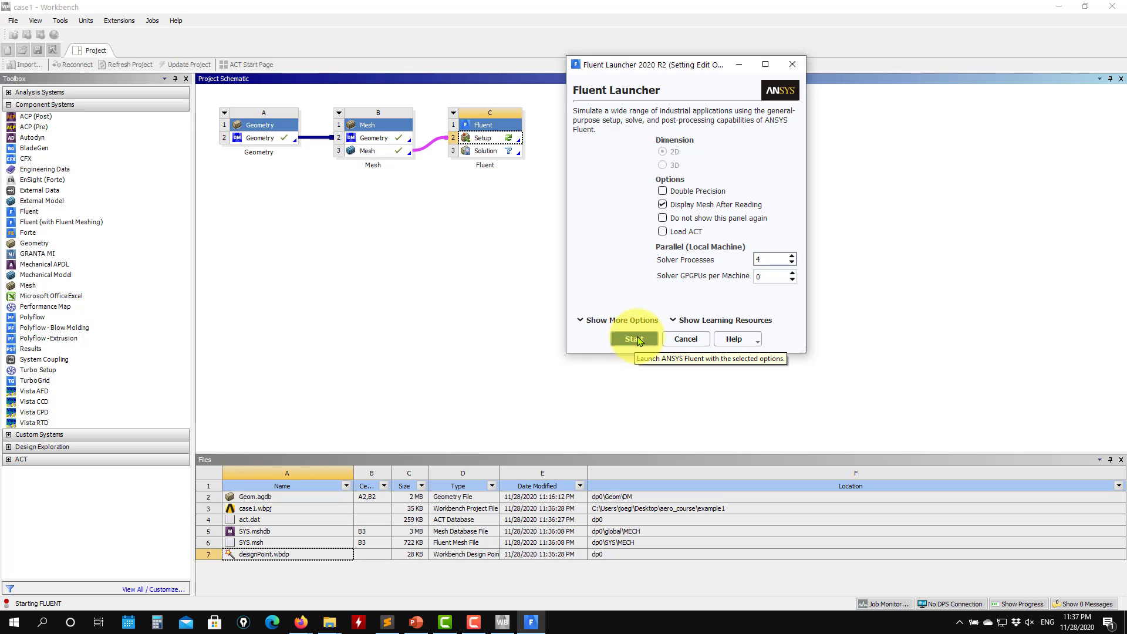
{"action": "left_click", "coordinate": [612, 341]}
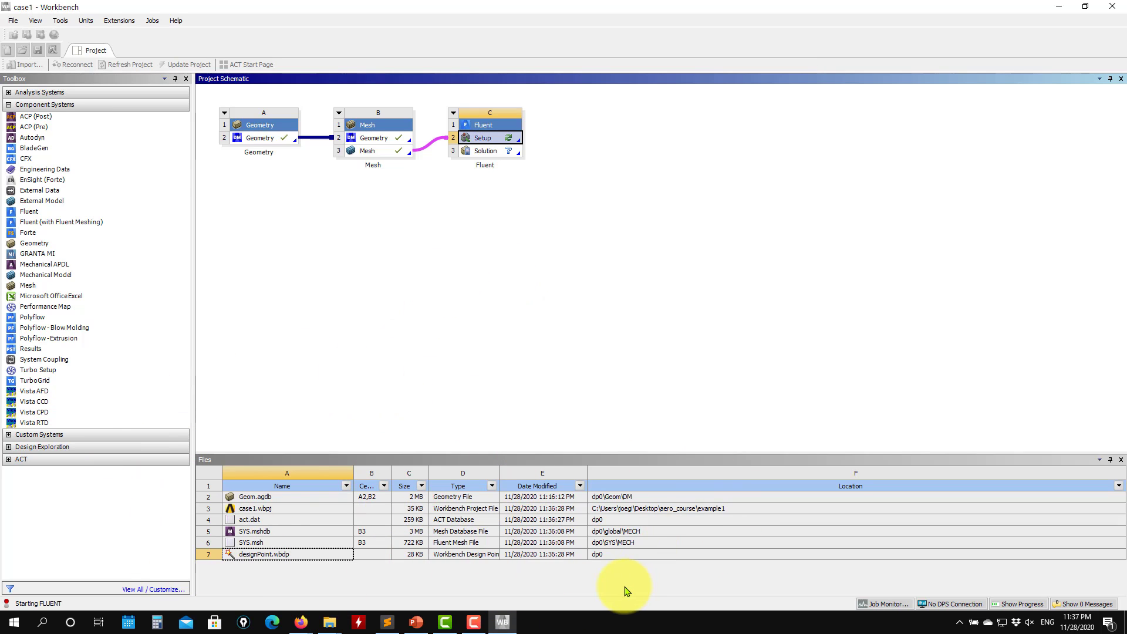
Switch to File Explorer and open the project's case1_files\dp0\FLU folder to examine the Fluent files.
{"action": "left_click", "coordinate": [331, 623]}
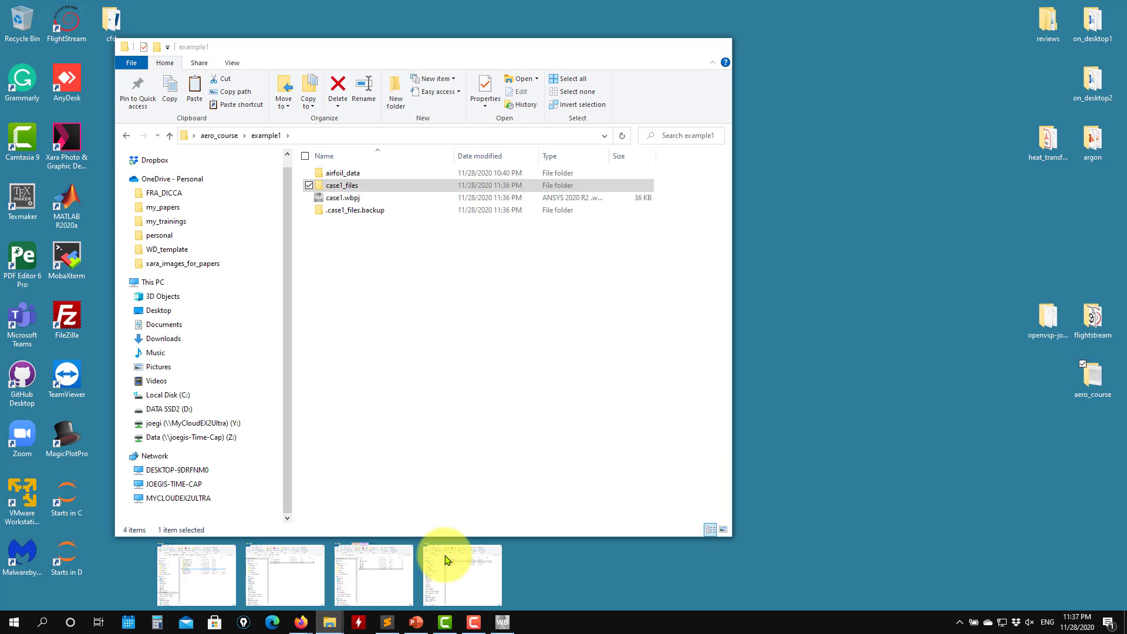
{"action": "left_click", "coordinate": [442, 560]}
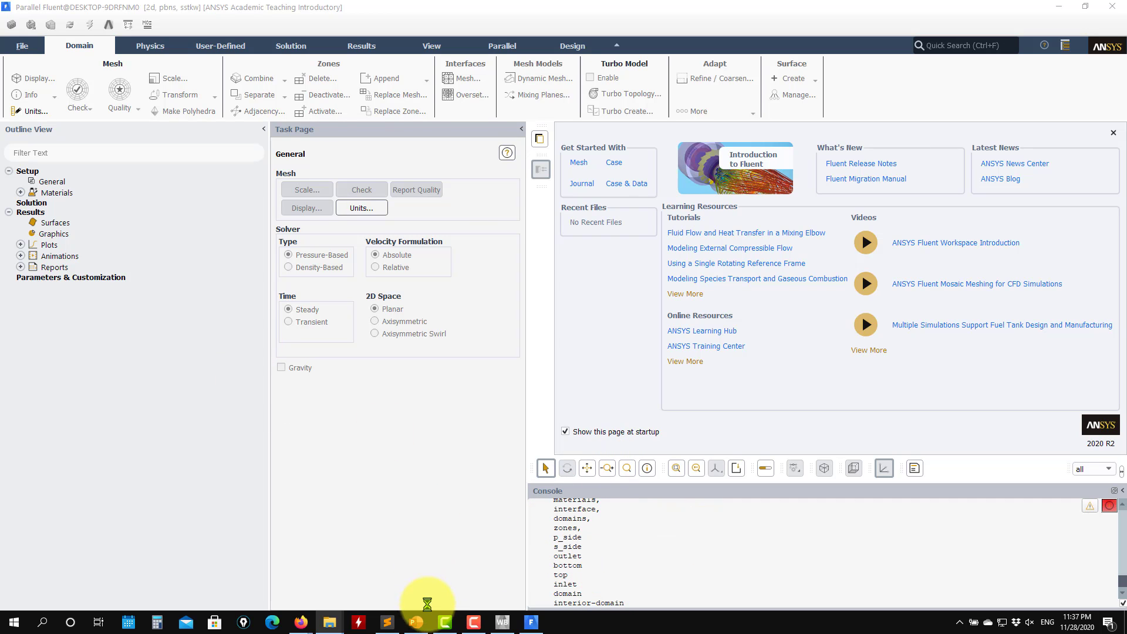
{"action": "mouse_move", "coordinate": [329, 621]}
{"action": "left_click", "coordinate": [455, 581]}
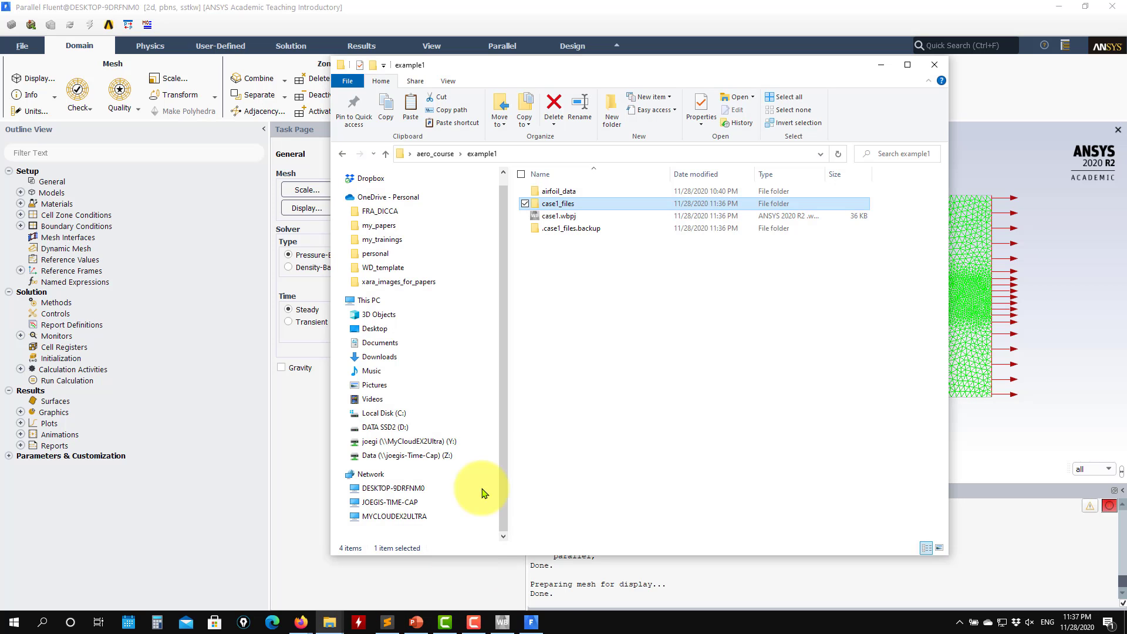
{"action": "double_click", "coordinate": [565, 203]}
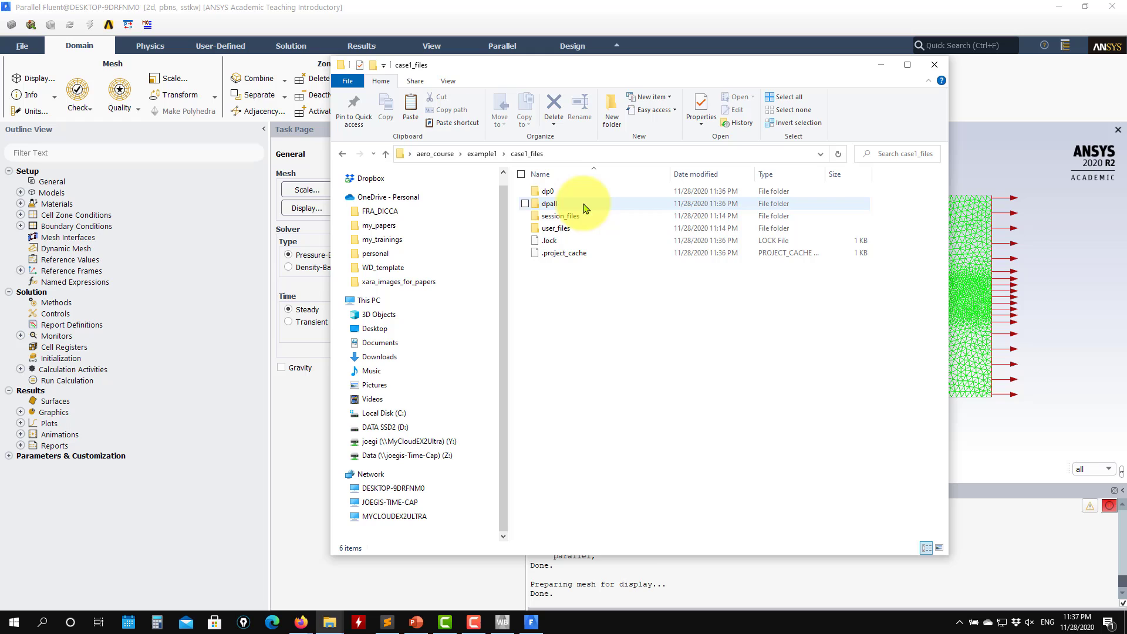
{"action": "double_click", "coordinate": [567, 193]}
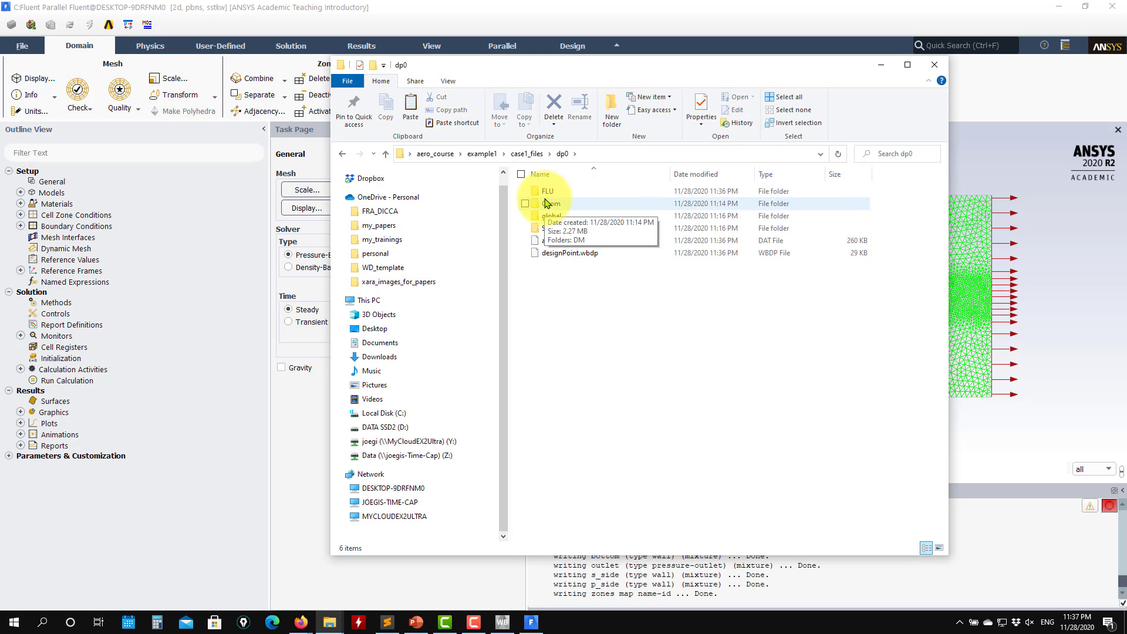
{"action": "double_click", "coordinate": [548, 192]}
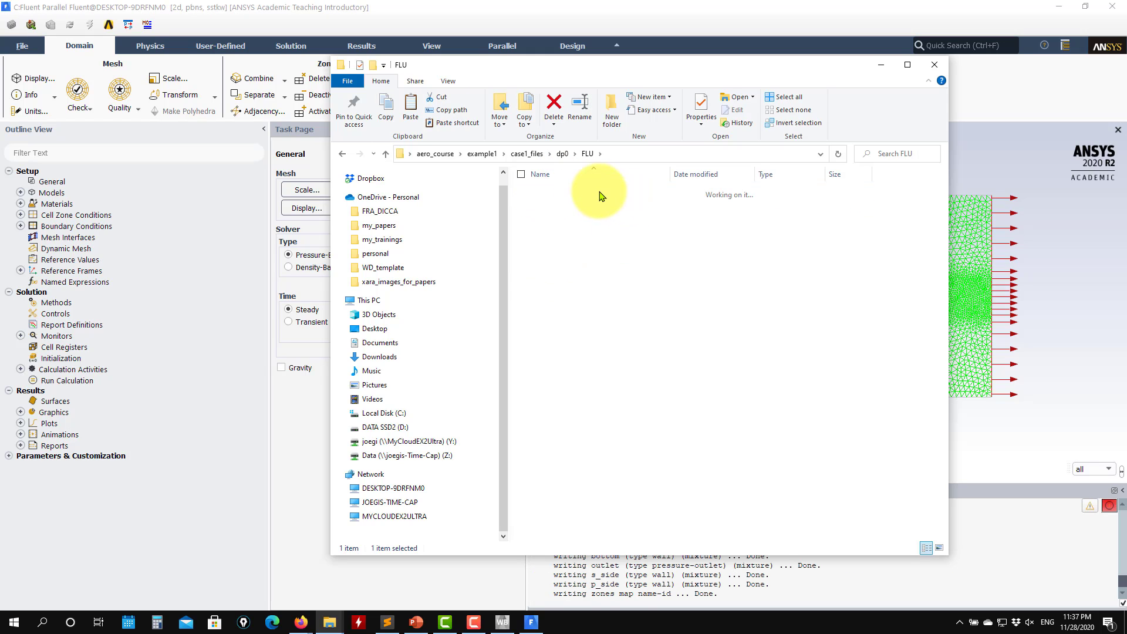
Go up to the dp0 folder, then minimize the Workbench and File Explorer windows to return to Fluent.
{"action": "left_click", "coordinate": [387, 154]}
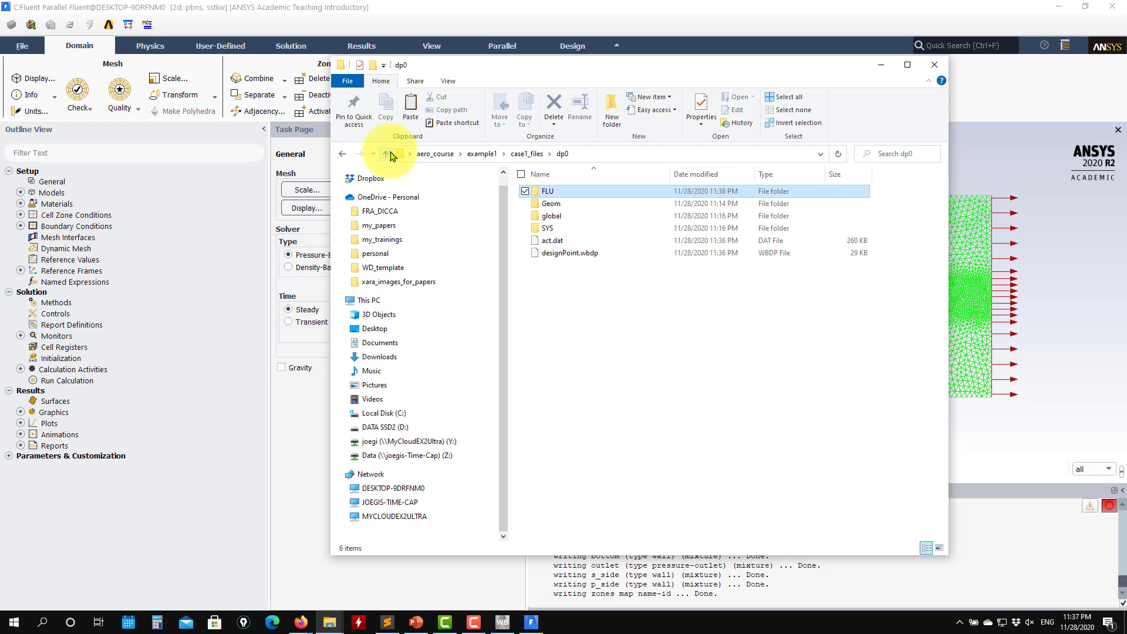
{"action": "left_click", "coordinate": [502, 622]}
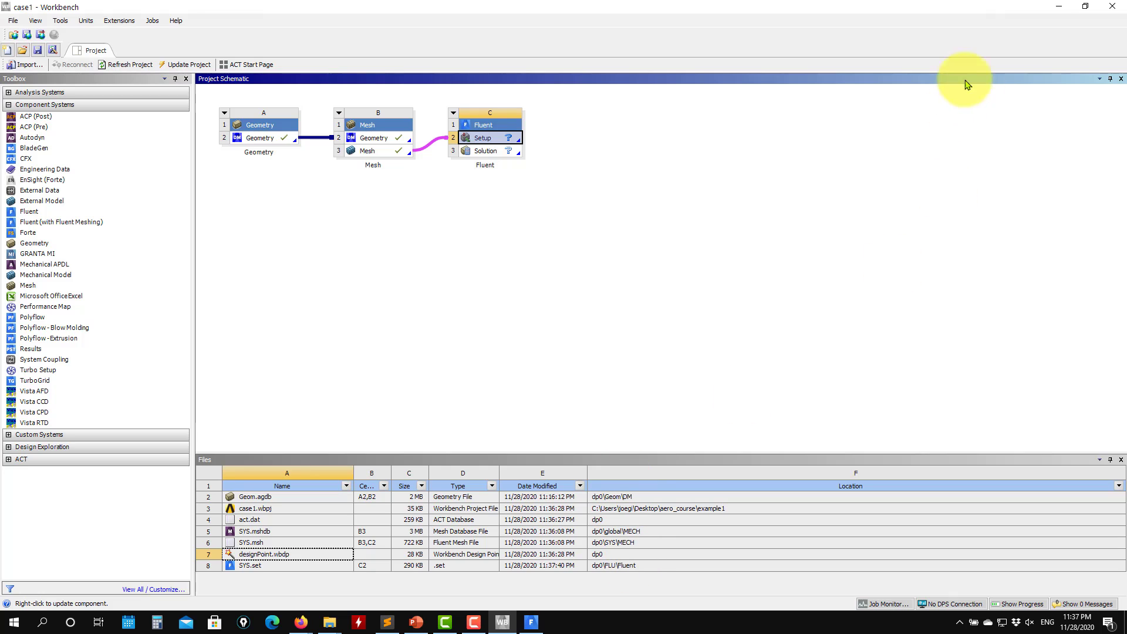
{"action": "left_click", "coordinate": [1059, 7]}
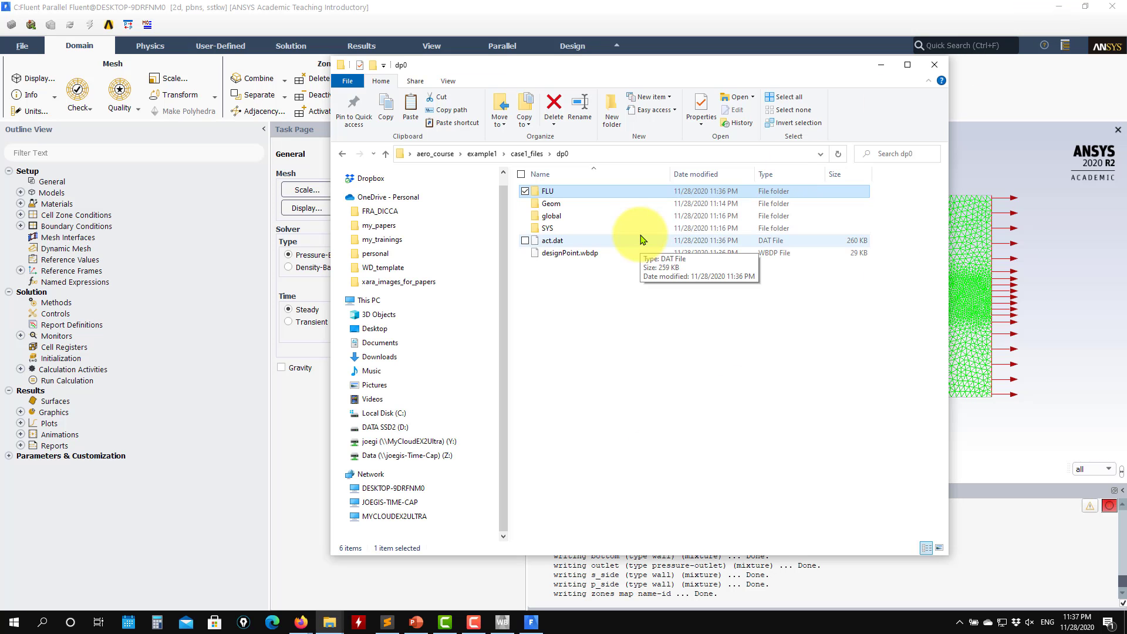
{"action": "left_click", "coordinate": [881, 66]}
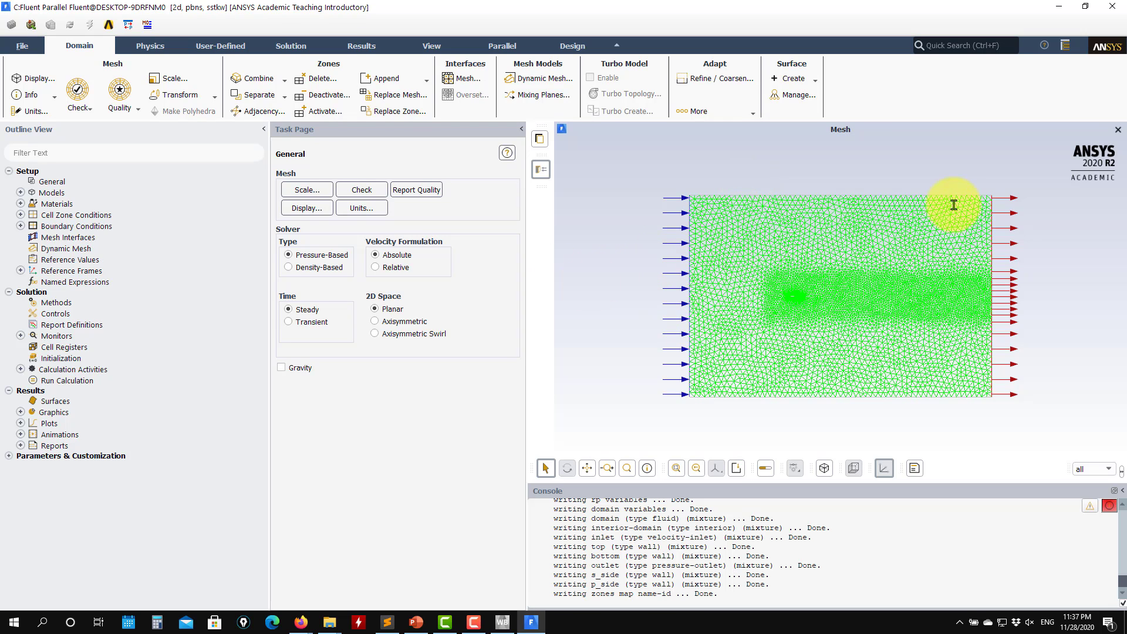
Examine the imported mesh around the airfoil and across the whole flow domain.
{"action": "scroll", "coordinate": [793, 331], "scroll_direction": "up", "scroll_amount": 6}
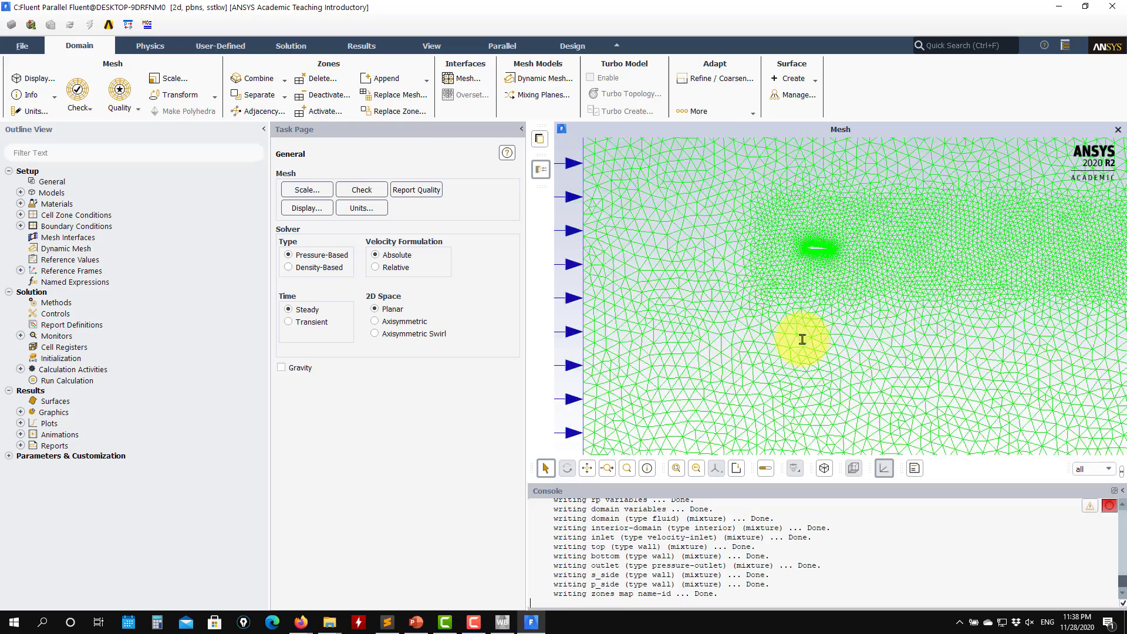
{"action": "scroll", "coordinate": [787, 223], "scroll_direction": "up", "scroll_amount": 2}
{"action": "scroll", "coordinate": [786, 242], "scroll_direction": "down", "scroll_amount": 10}
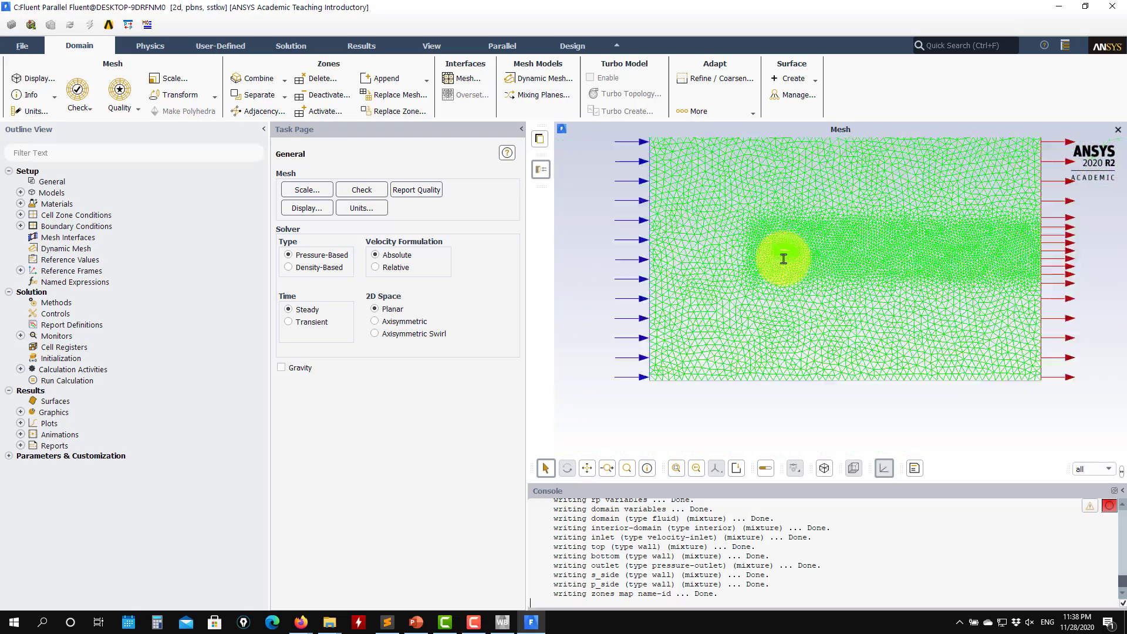
{"action": "scroll", "coordinate": [695, 152], "scroll_direction": "up", "scroll_amount": 3}
{"action": "scroll", "coordinate": [843, 293], "scroll_direction": "down", "scroll_amount": 3}
{"action": "scroll", "coordinate": [941, 350], "scroll_direction": "up", "scroll_amount": 2}
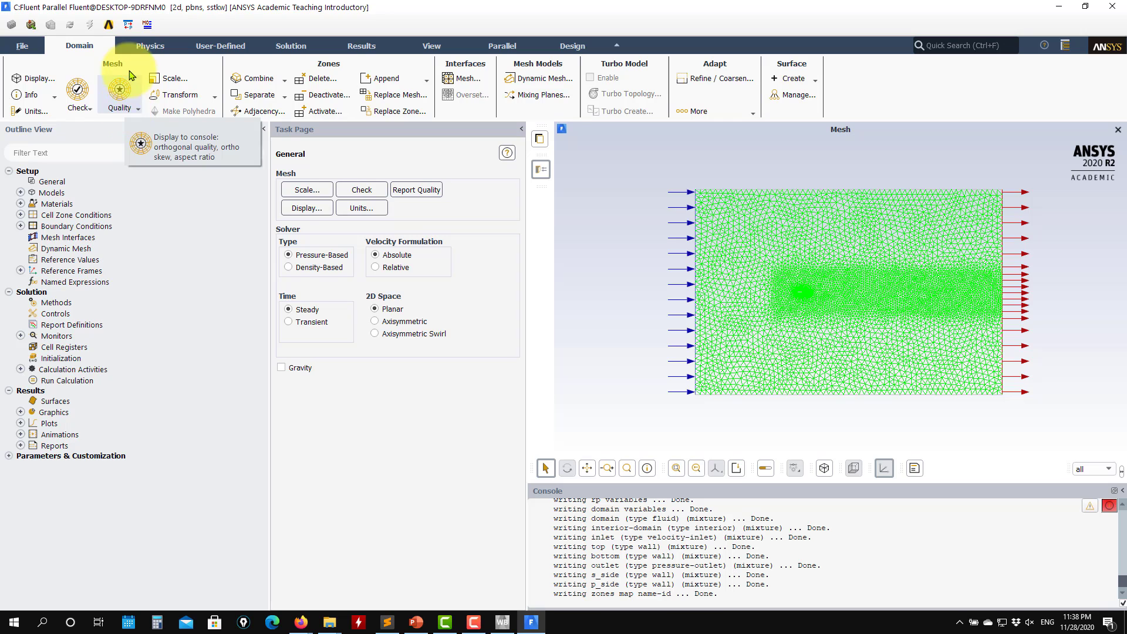
Evaluate the mesh quality and read the orthogonal quality and aspect ratio report in the console.
{"action": "left_click", "coordinate": [136, 110]}
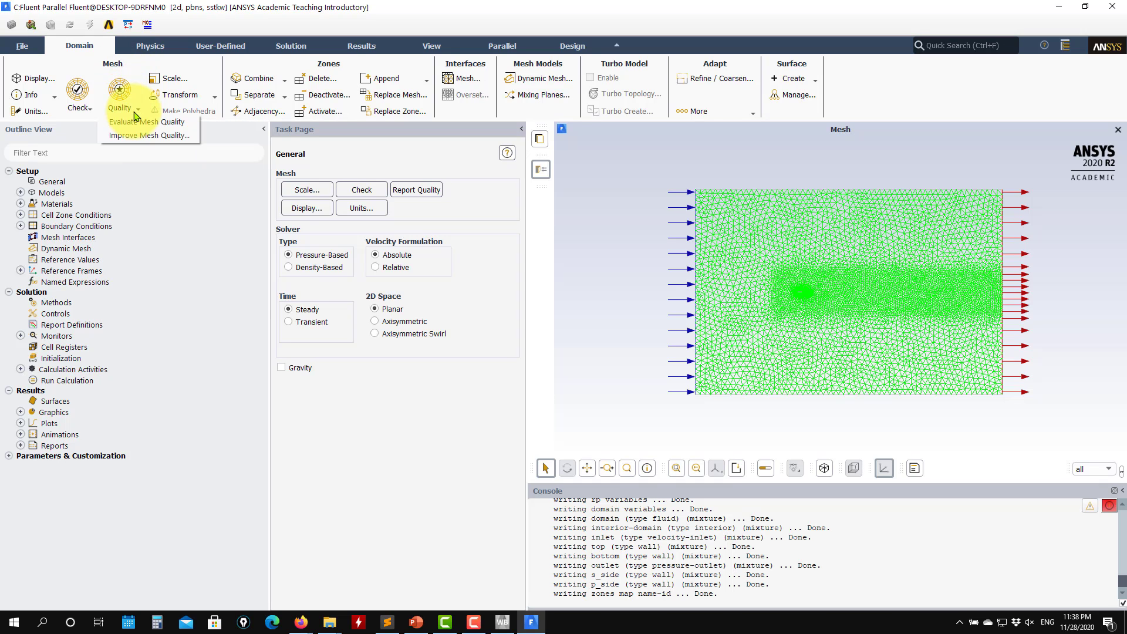
{"action": "left_click", "coordinate": [130, 127]}
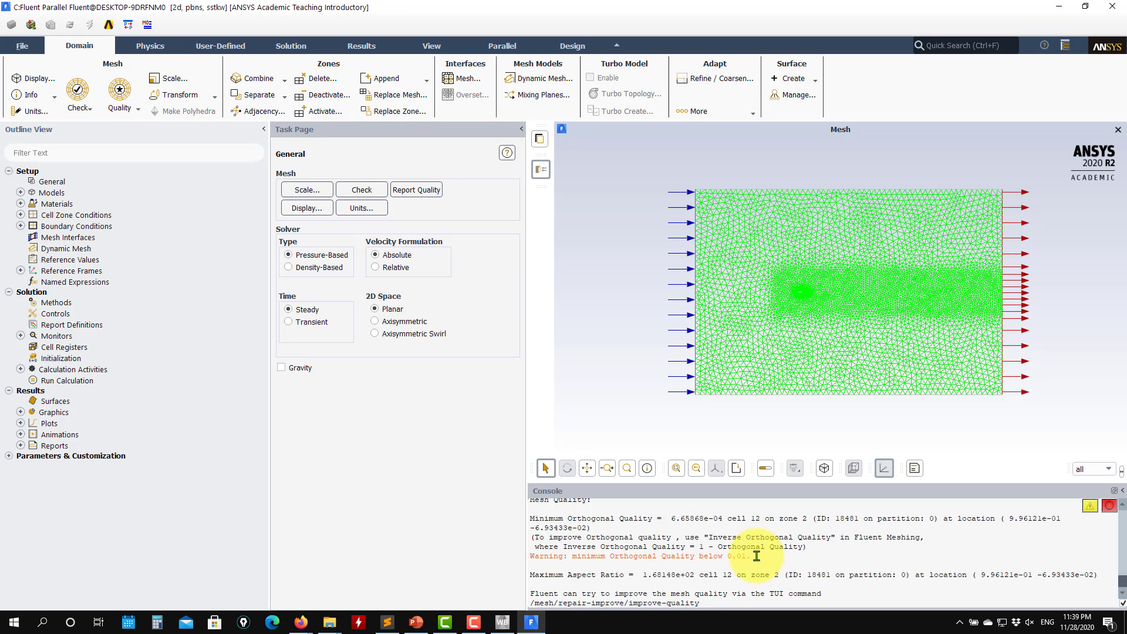
{"action": "left_click_drag", "start_coordinate": [757, 556], "coordinate": [549, 560]}
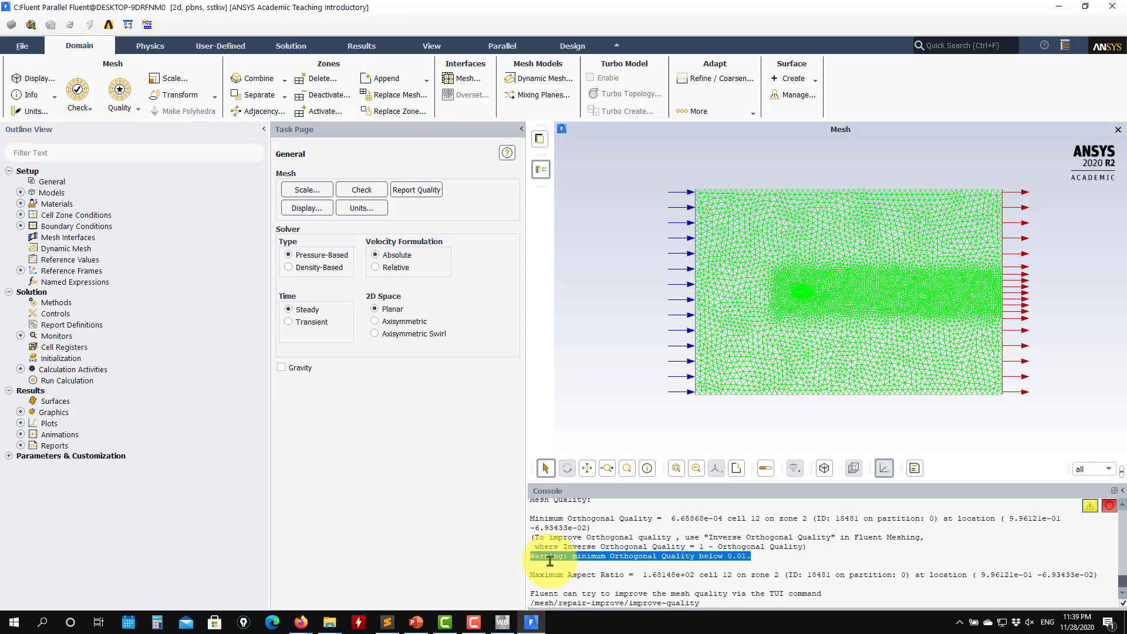
{"action": "left_click", "coordinate": [550, 561]}
{"action": "double_click", "coordinate": [548, 556]}
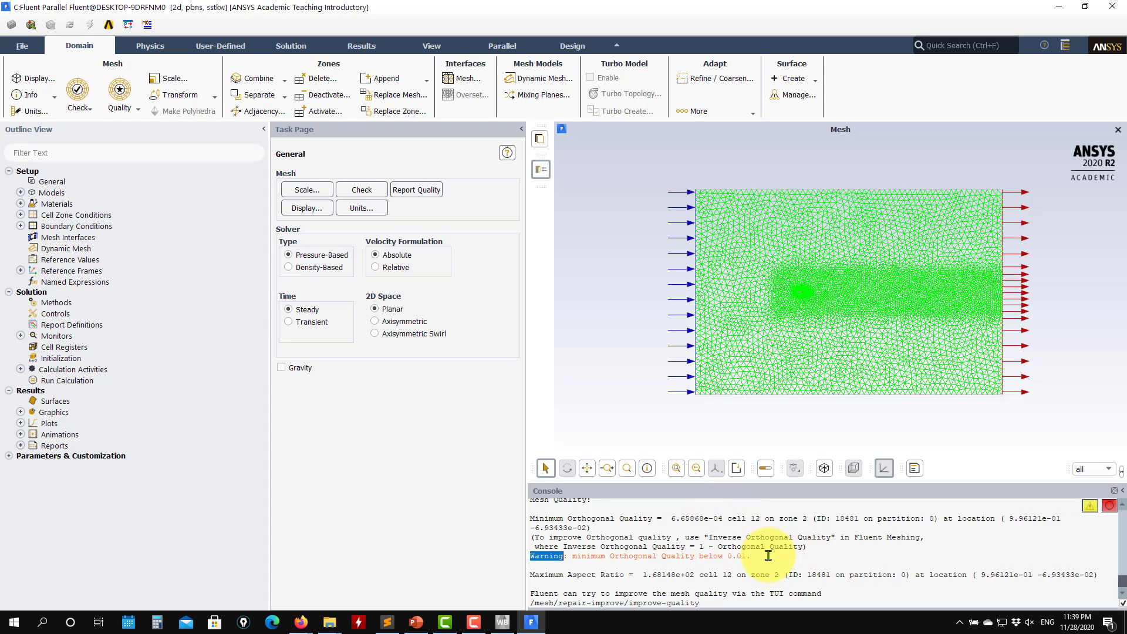
Improve the mesh quality for 0.1 percent of the cells with 4 iterations.
{"action": "left_click", "coordinate": [138, 110]}
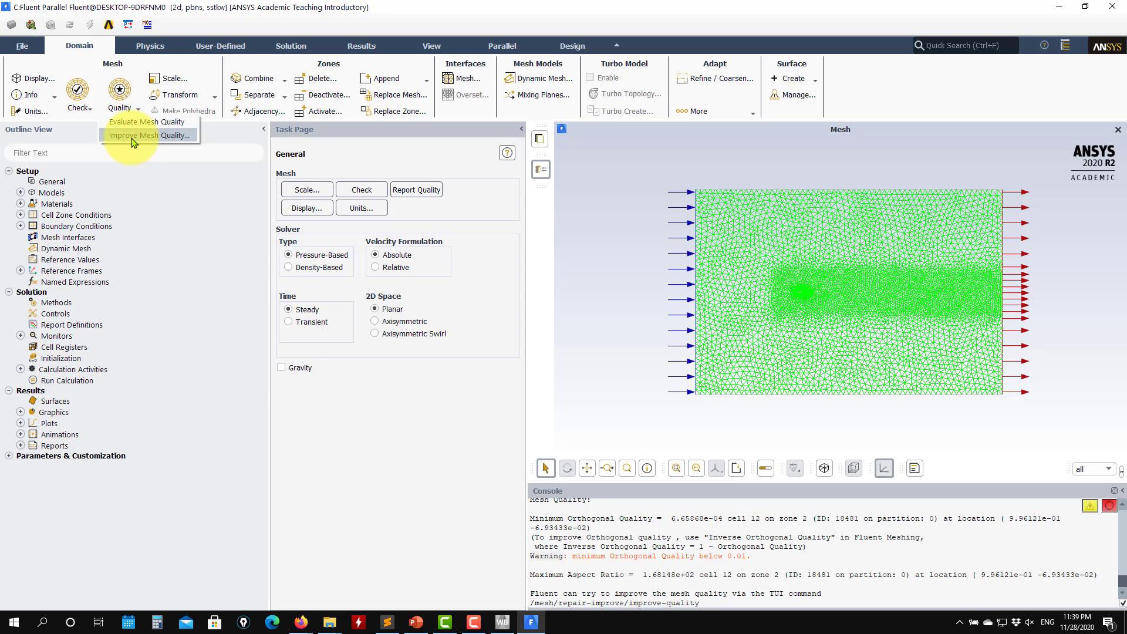
{"action": "left_click", "coordinate": [133, 137]}
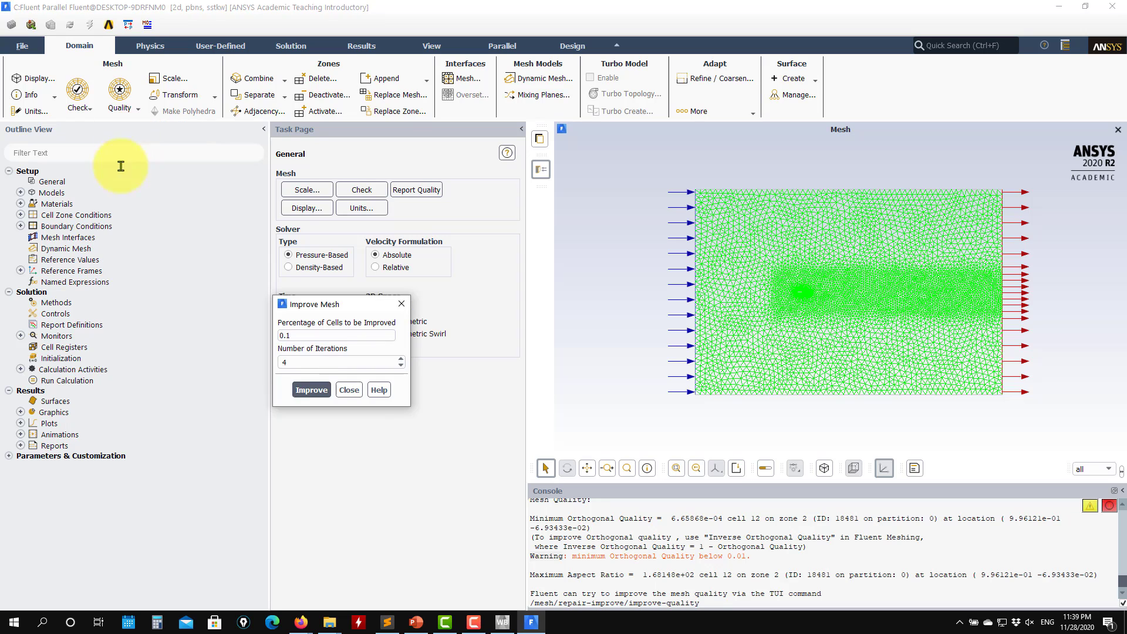
{"action": "left_click", "coordinate": [312, 390]}
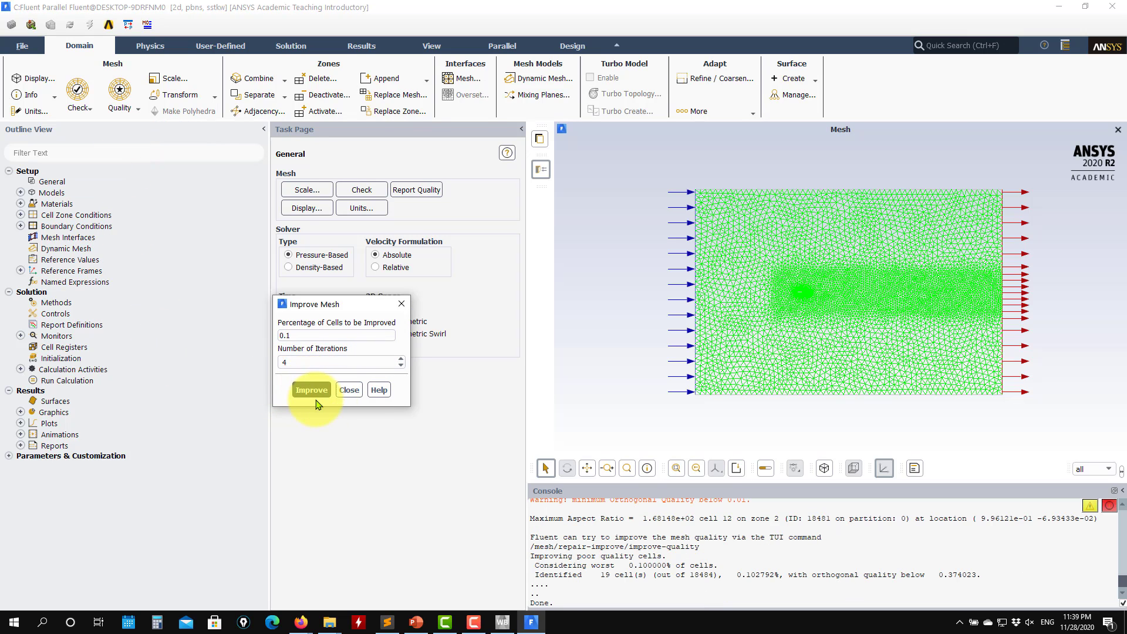
{"action": "left_click", "coordinate": [350, 390]}
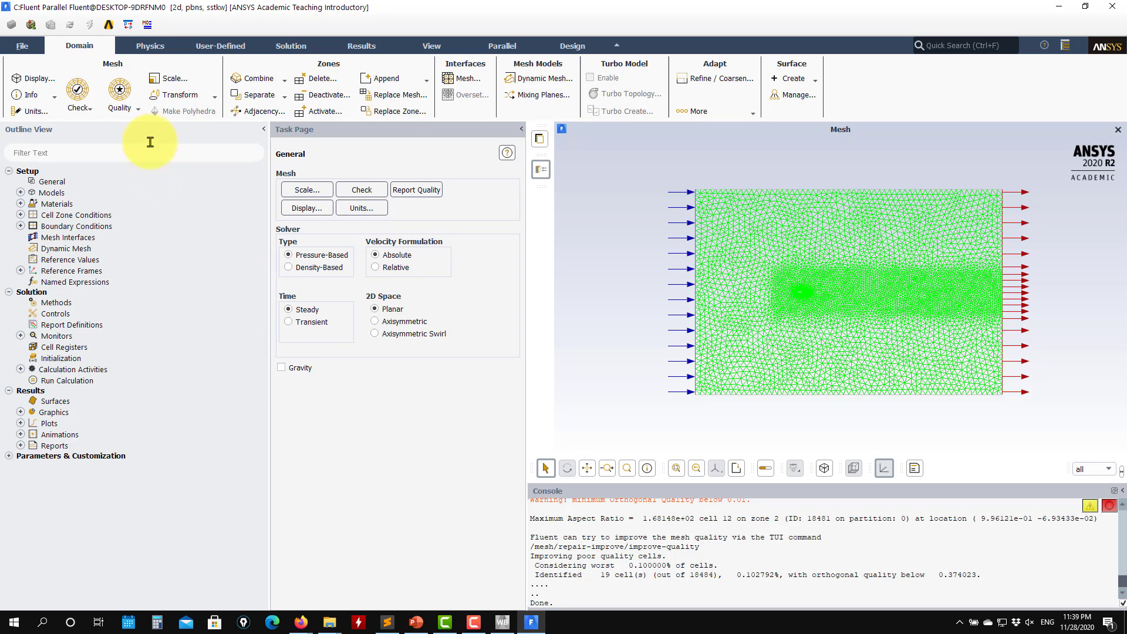
Evaluate the mesh quality again and compare the orthogonal quality with the earlier console report.
{"action": "left_click", "coordinate": [131, 112]}
{"action": "left_click", "coordinate": [123, 132]}
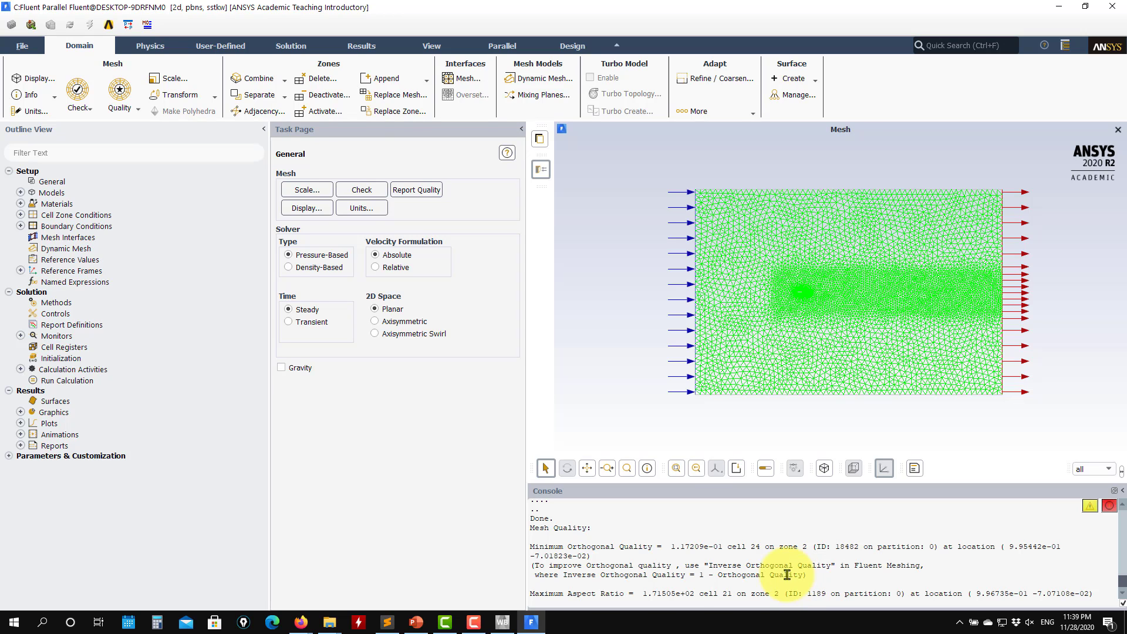
{"action": "scroll", "coordinate": [744, 555], "scroll_direction": "down", "scroll_amount": 1}
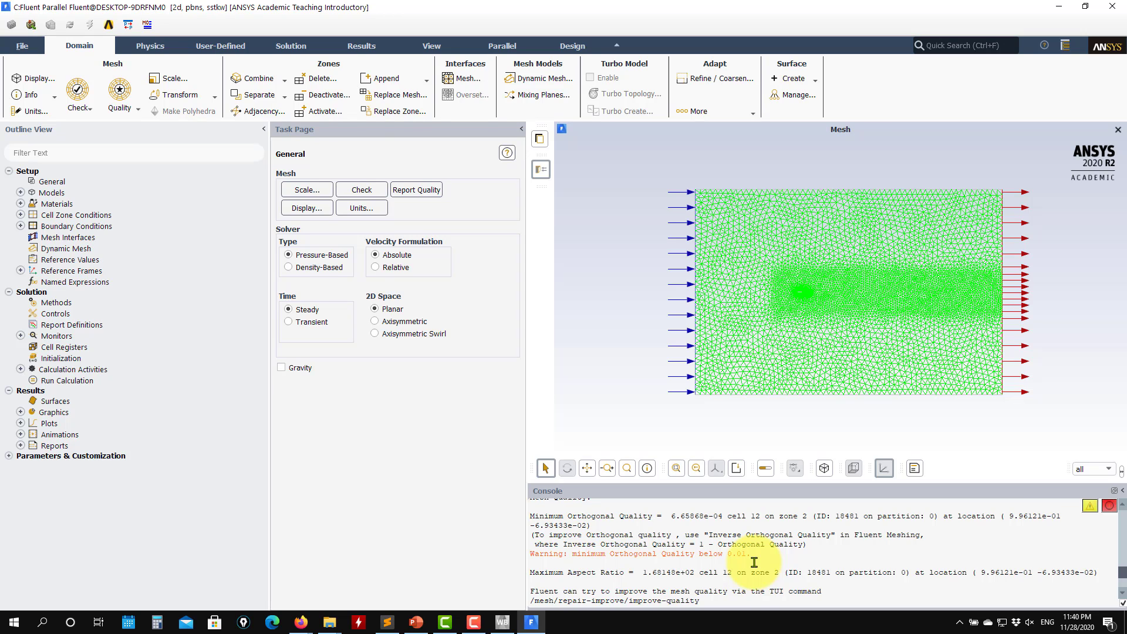
{"action": "left_click_drag", "start_coordinate": [730, 512], "coordinate": [670, 516]}
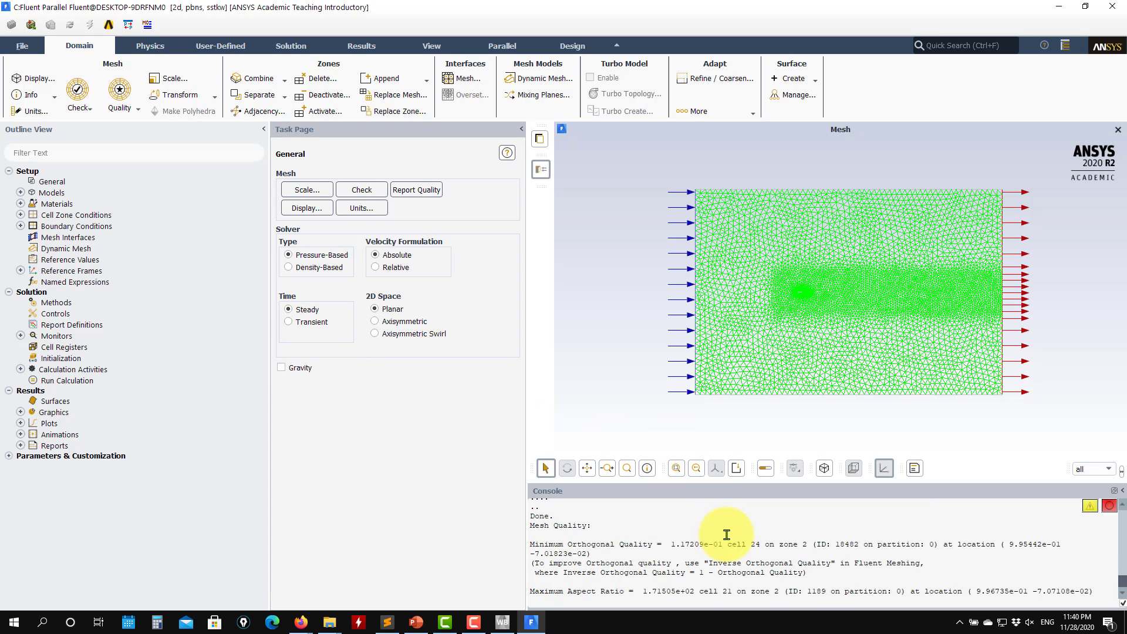
Review the physical models and the viscous model's k-omega SST settings, leaving them as they are.
{"action": "left_click", "coordinate": [54, 184]}
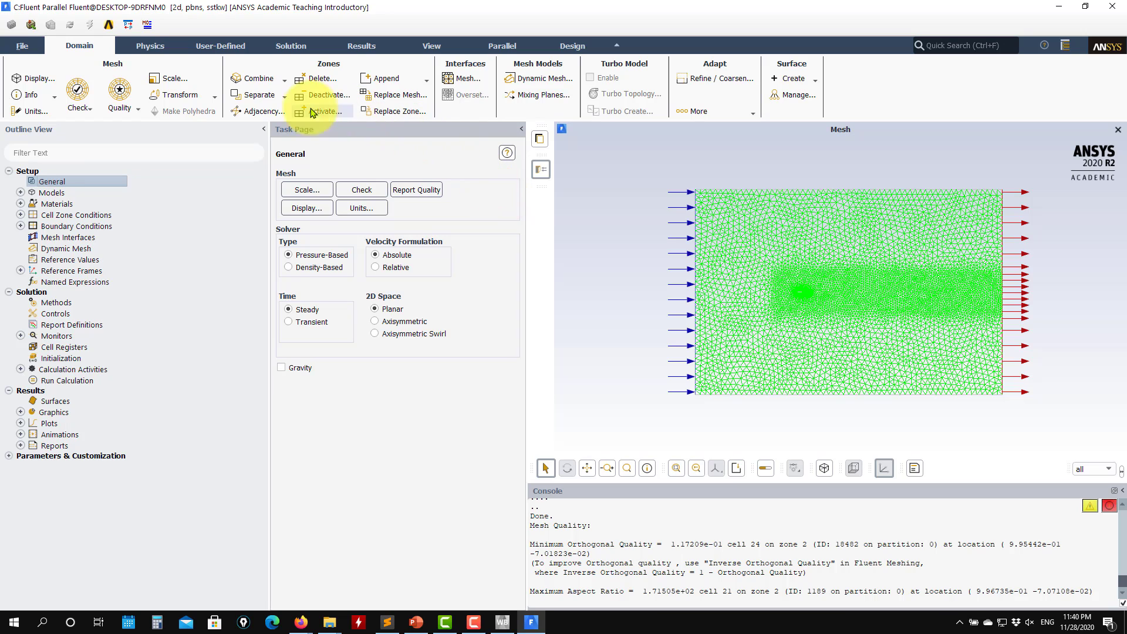
{"action": "left_click", "coordinate": [50, 193]}
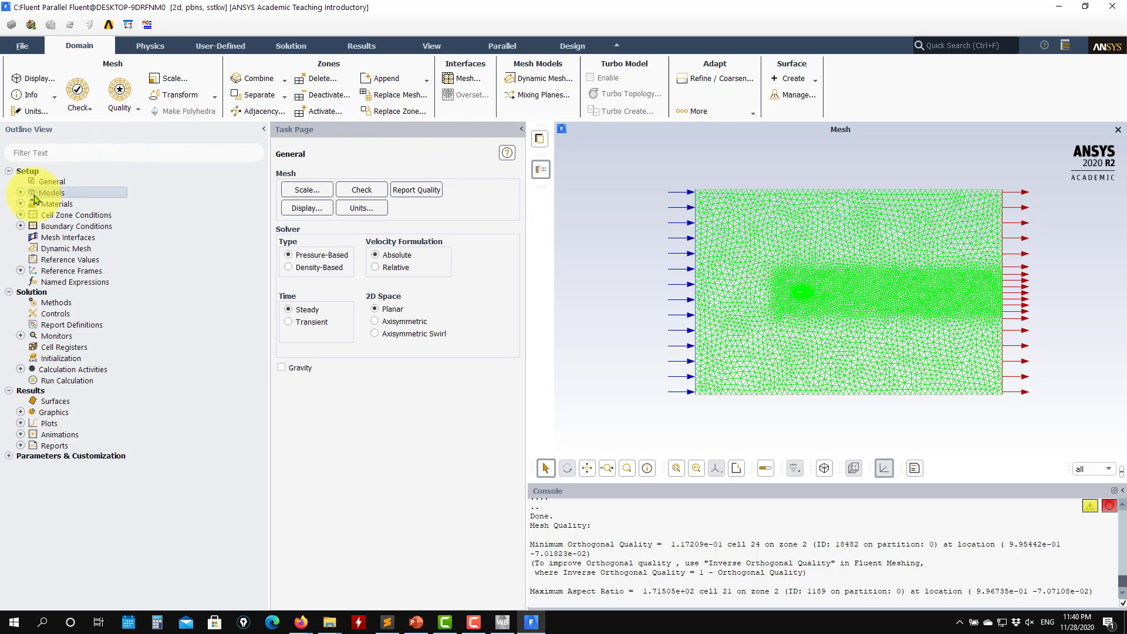
{"action": "double_click", "coordinate": [46, 194]}
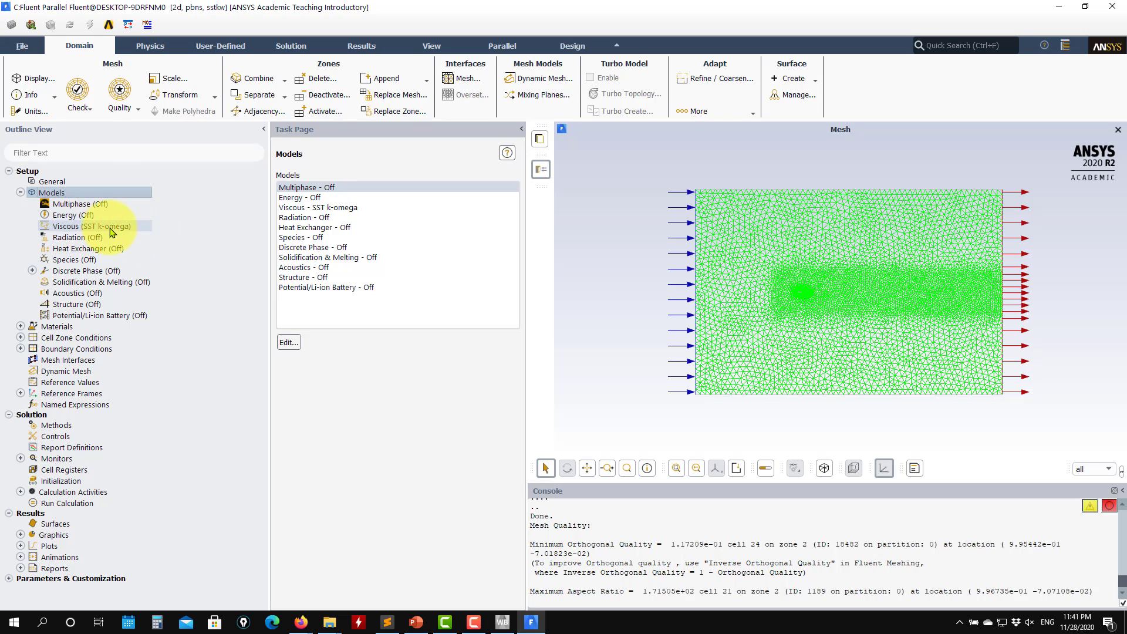
{"action": "left_click", "coordinate": [81, 227]}
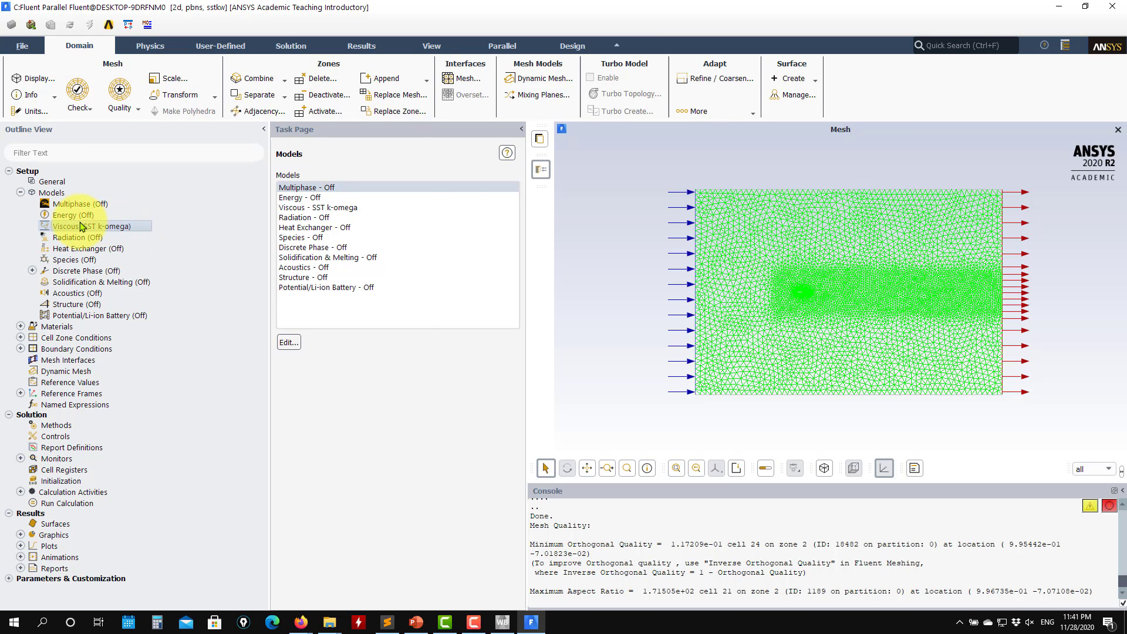
{"action": "double_click", "coordinate": [81, 227]}
{"action": "left_click_drag", "start_coordinate": [537, 47], "coordinate": [410, 92]}
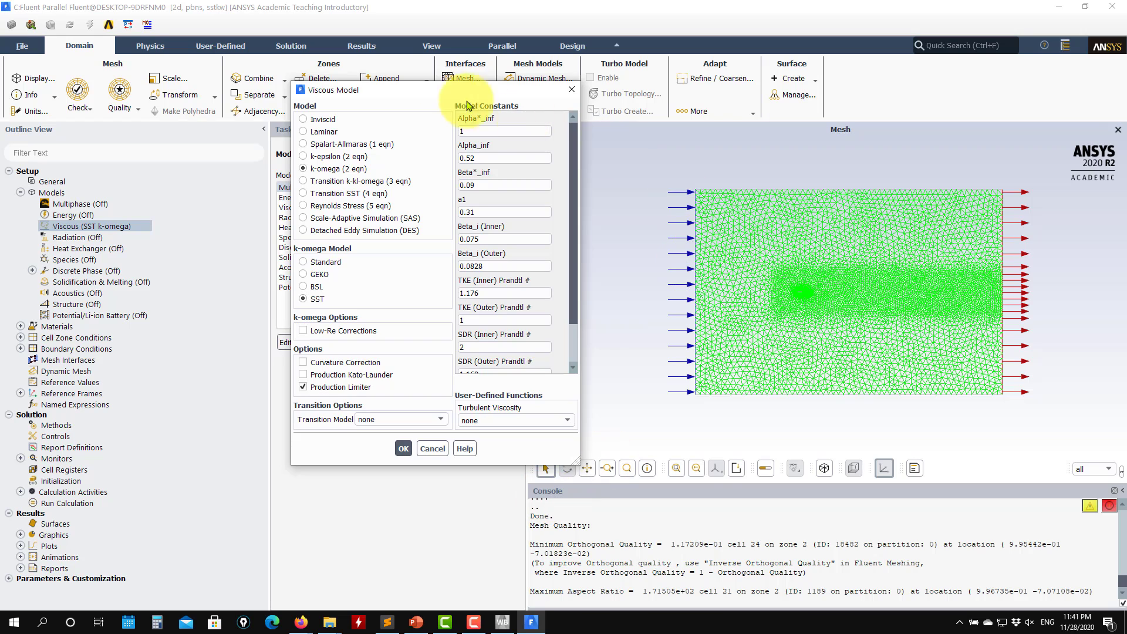
{"action": "mouse_move", "coordinate": [411, 91]}
{"action": "left_mouse_down"}
{"action": "mouse_move", "coordinate": [495, 89]}
{"action": "mouse_move", "coordinate": [418, 81]}
{"action": "left_mouse_up"}
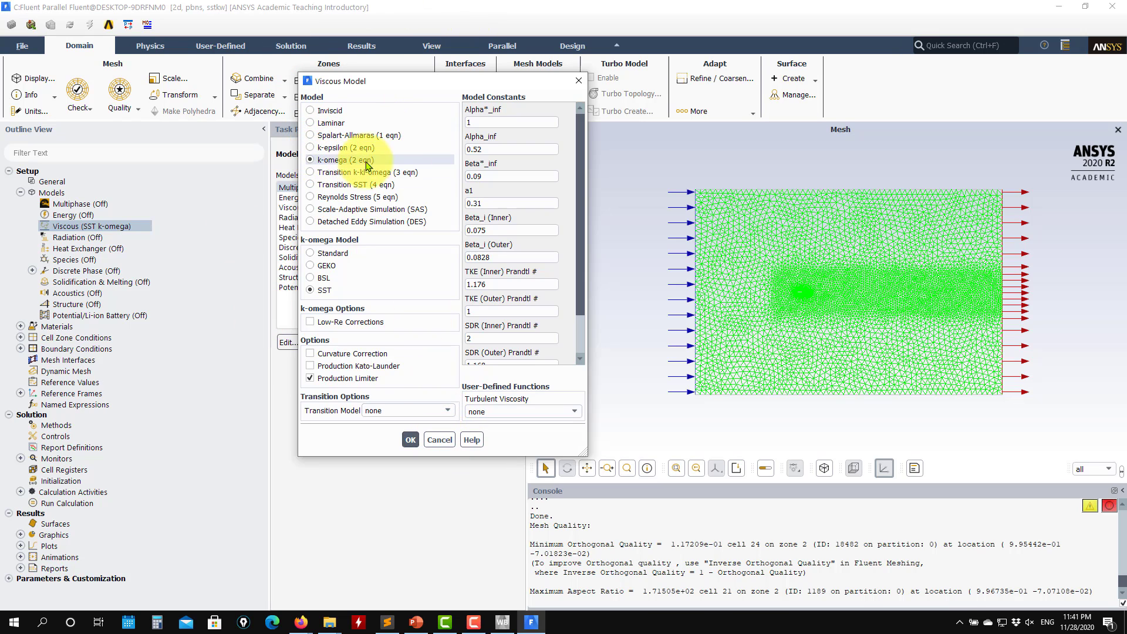
{"action": "left_click", "coordinate": [441, 440]}
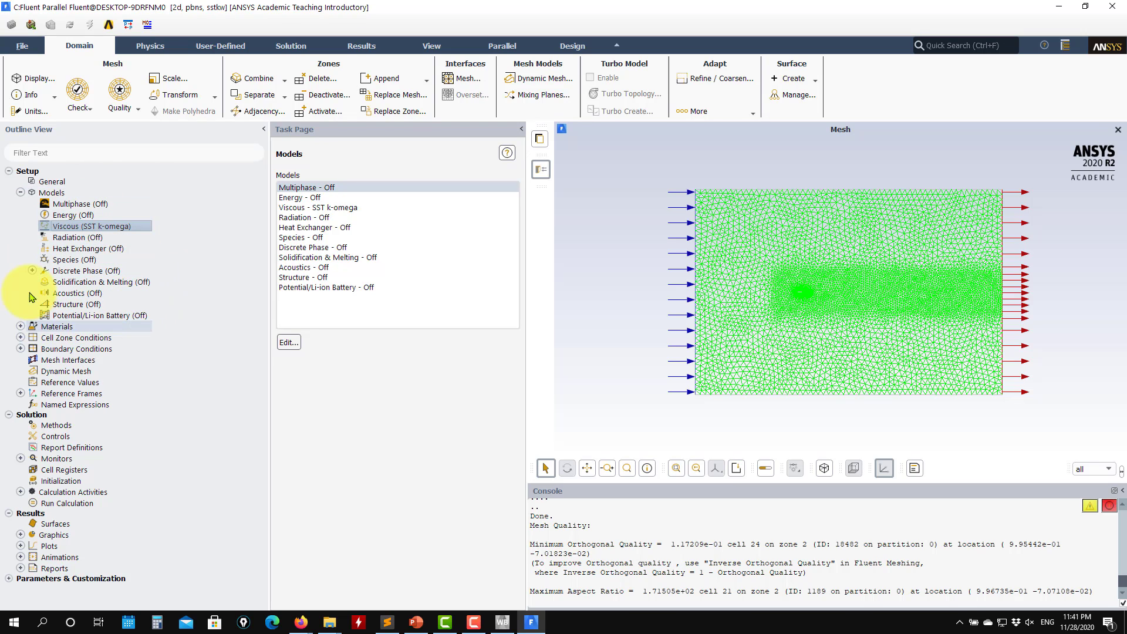
{"action": "left_click", "coordinate": [20, 193]}
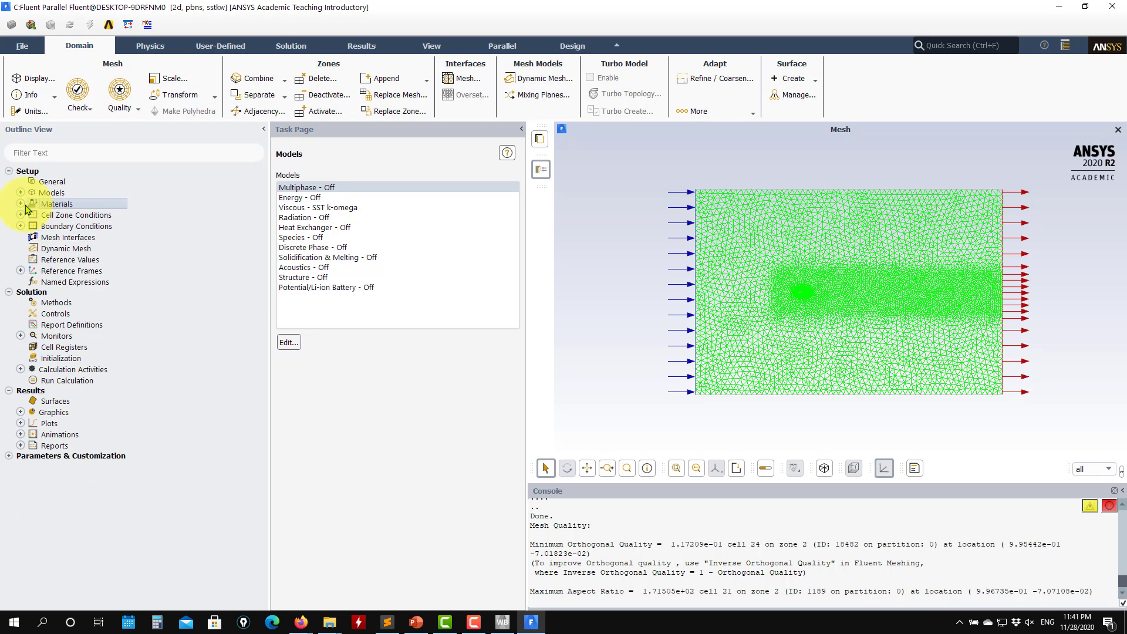
Open the properties of the fluid material air and review its density methods, keeping density constant.
{"action": "left_click", "coordinate": [21, 204]}
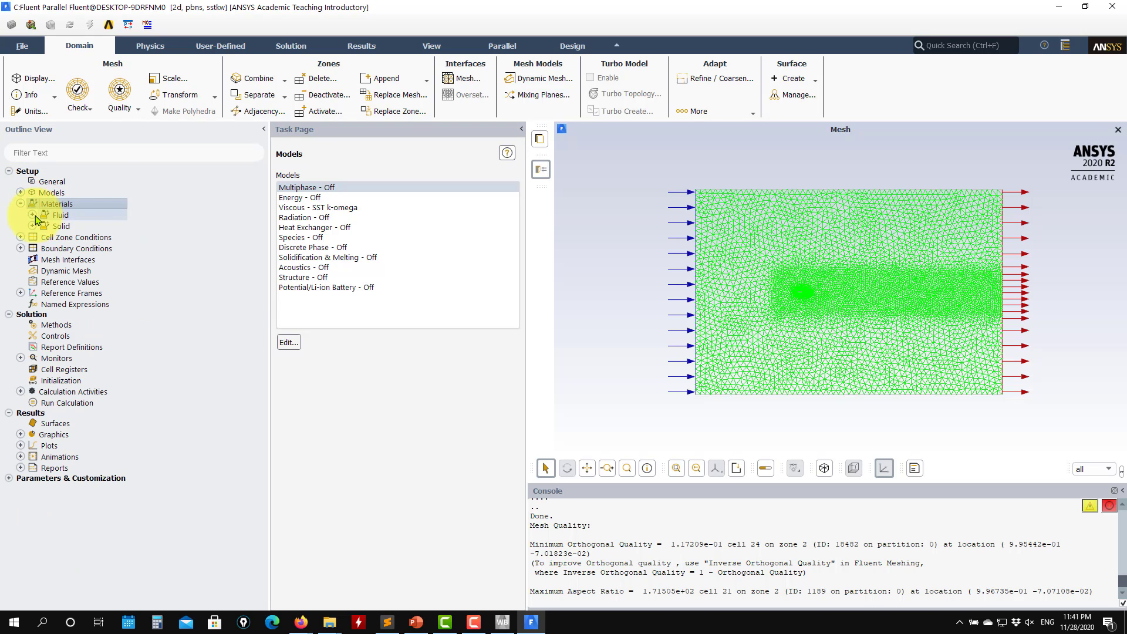
{"action": "left_click", "coordinate": [33, 215]}
{"action": "double_click", "coordinate": [66, 227]}
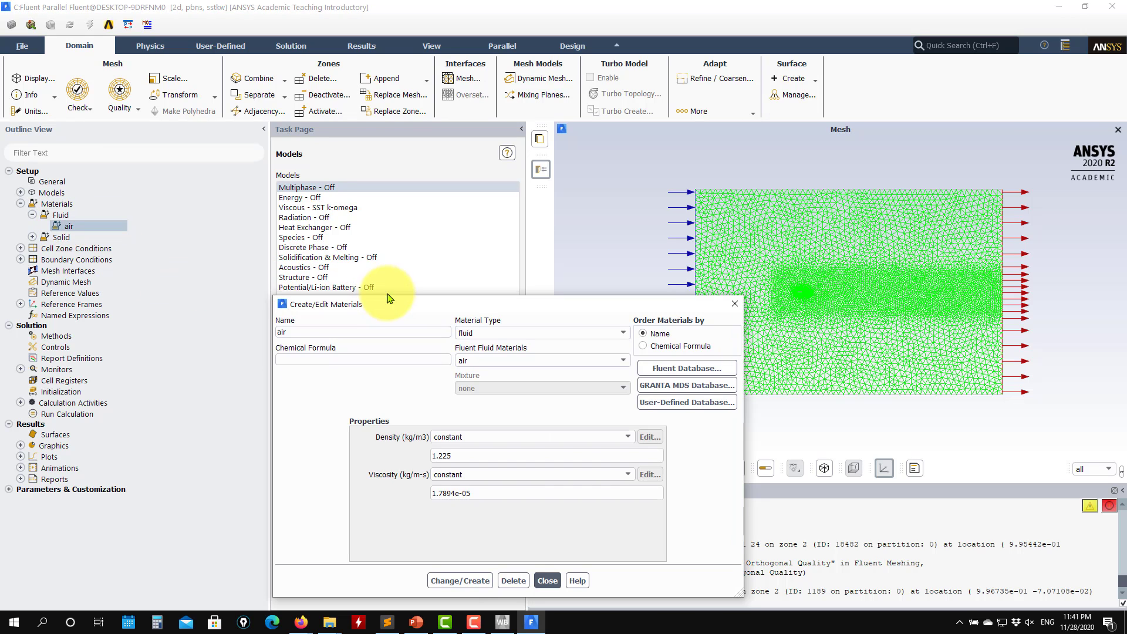
{"action": "left_click_drag", "start_coordinate": [360, 303], "coordinate": [227, 98]}
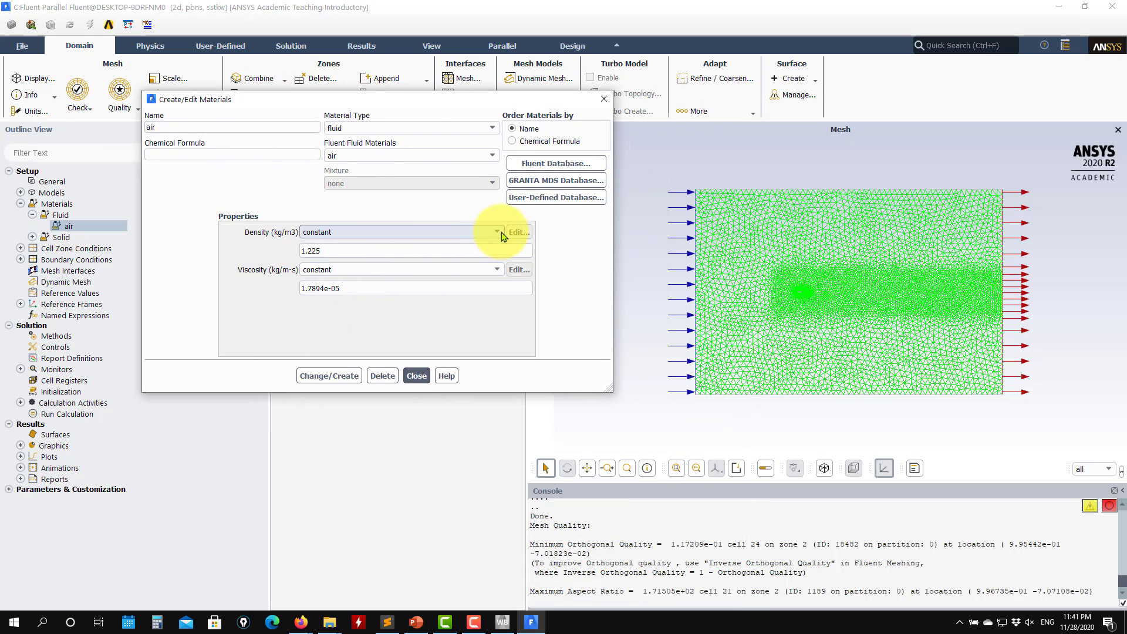
{"action": "left_click", "coordinate": [498, 232]}
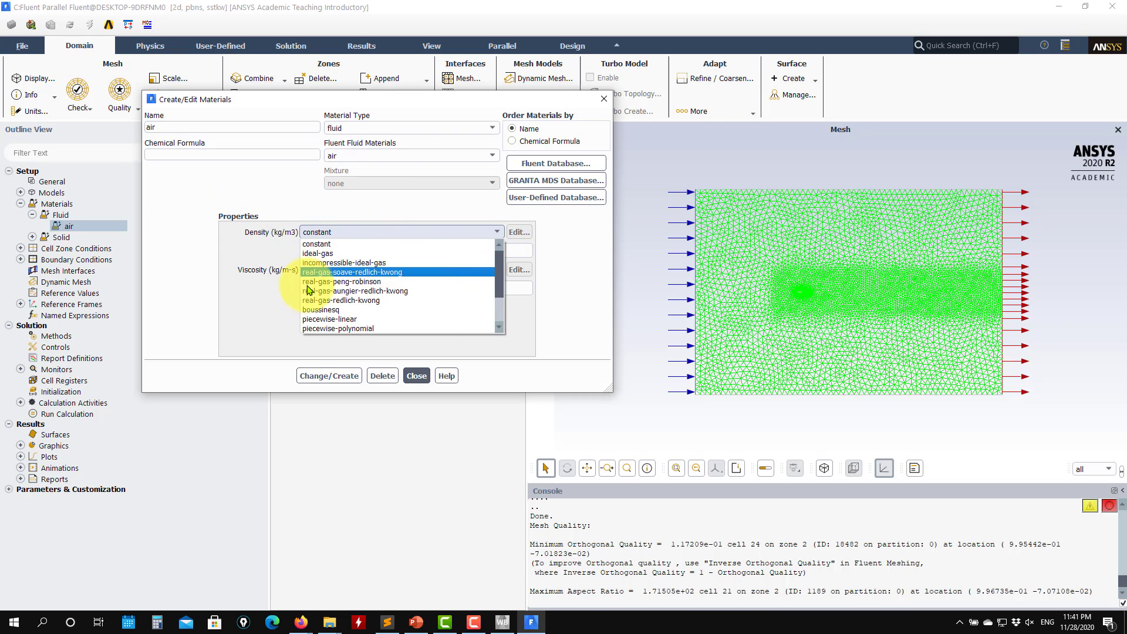
{"action": "left_click", "coordinate": [320, 245]}
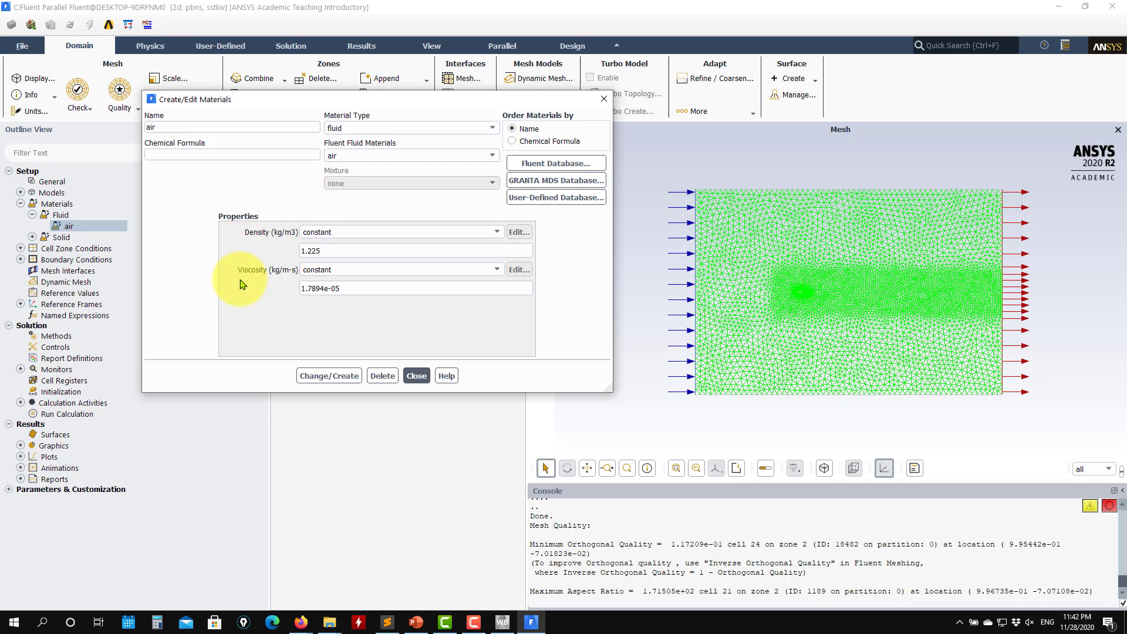
Review air's viscosity methods and the available Fluent fluid materials without changing the selections.
{"action": "left_click", "coordinate": [497, 270]}
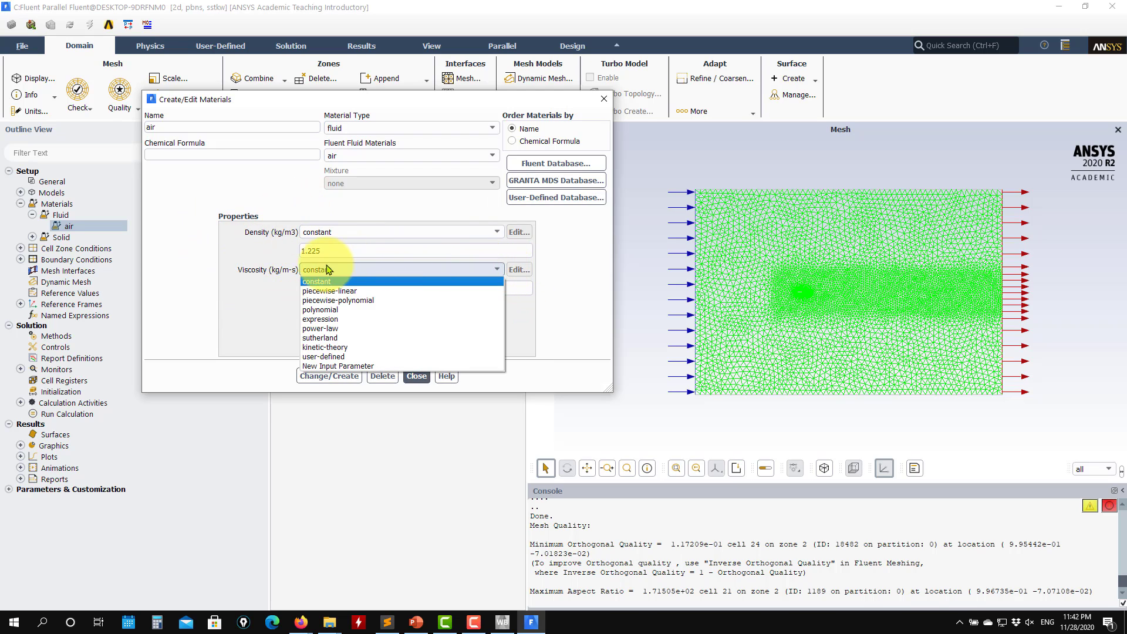
{"action": "left_click", "coordinate": [267, 279]}
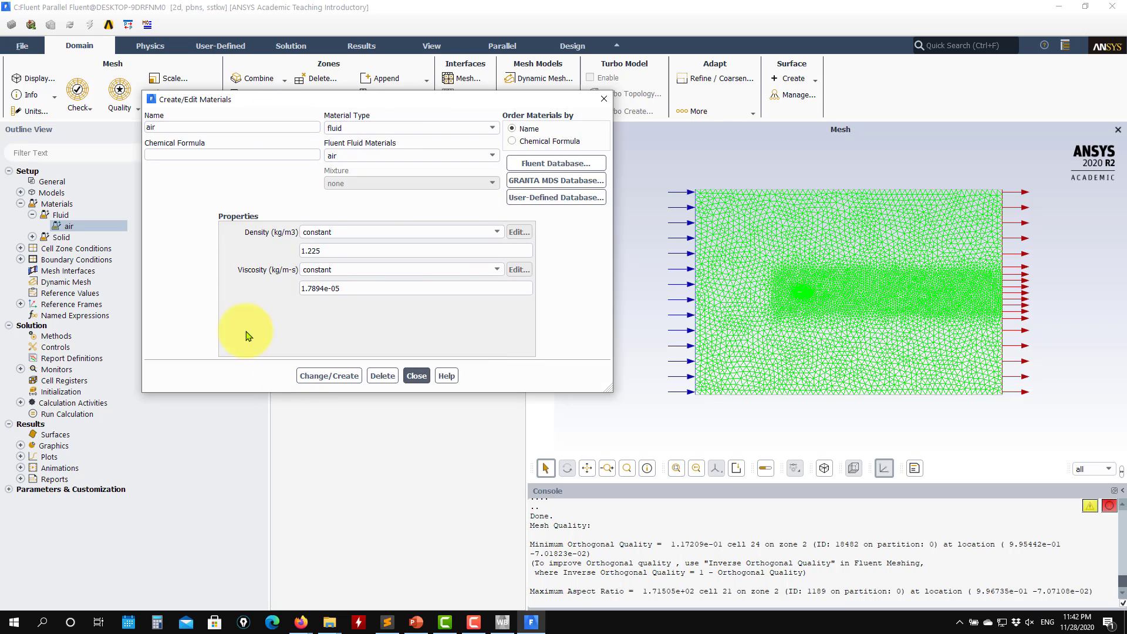
{"action": "left_click", "coordinate": [492, 156]}
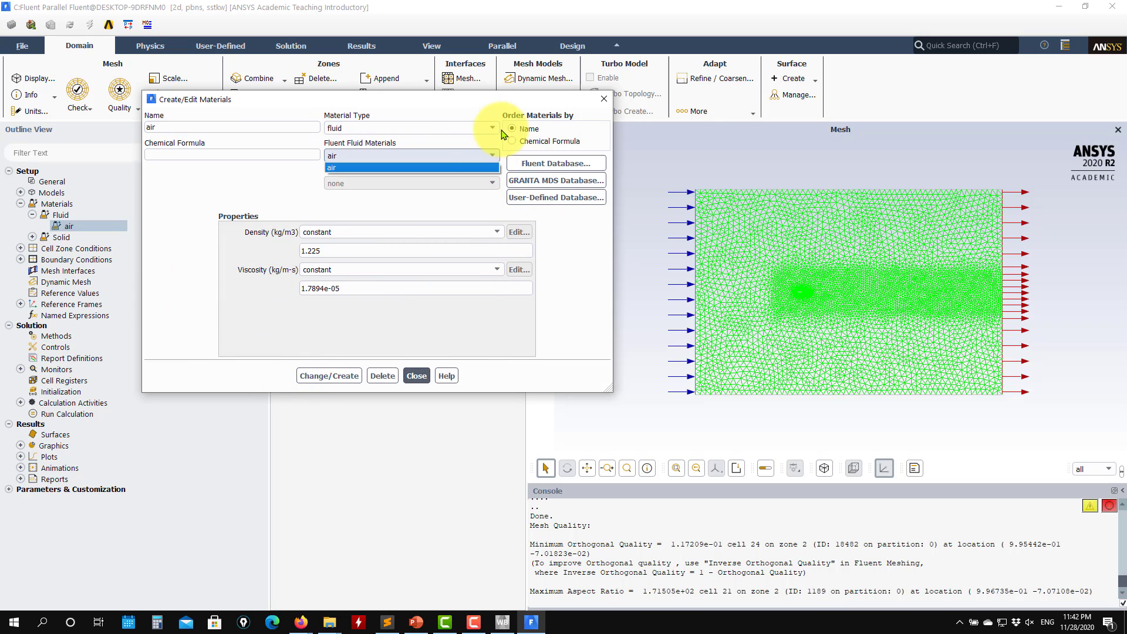
{"action": "left_click", "coordinate": [174, 214]}
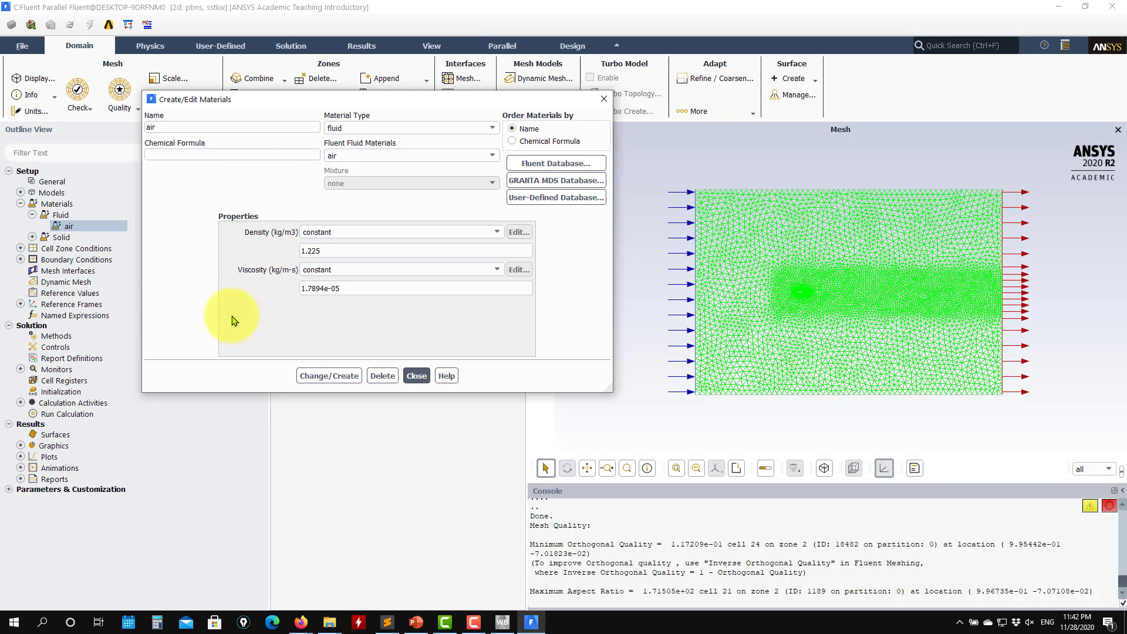
Close the air material properties, then review and accept the operating conditions for the cell zones.
{"action": "left_click", "coordinate": [416, 376]}
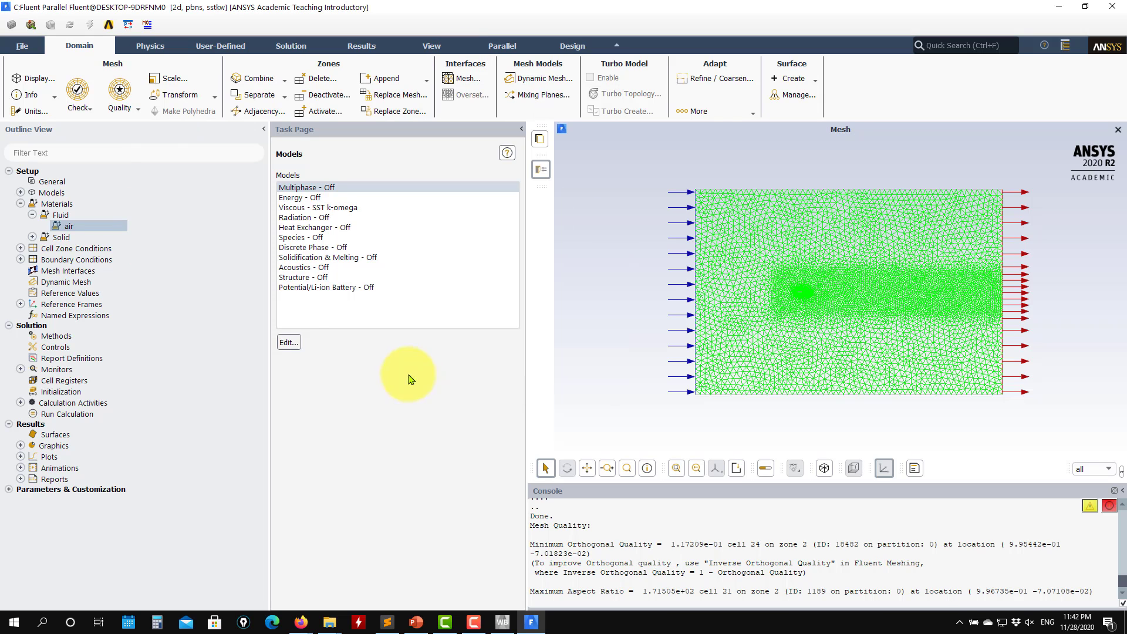
{"action": "left_click", "coordinate": [21, 204]}
{"action": "double_click", "coordinate": [72, 219]}
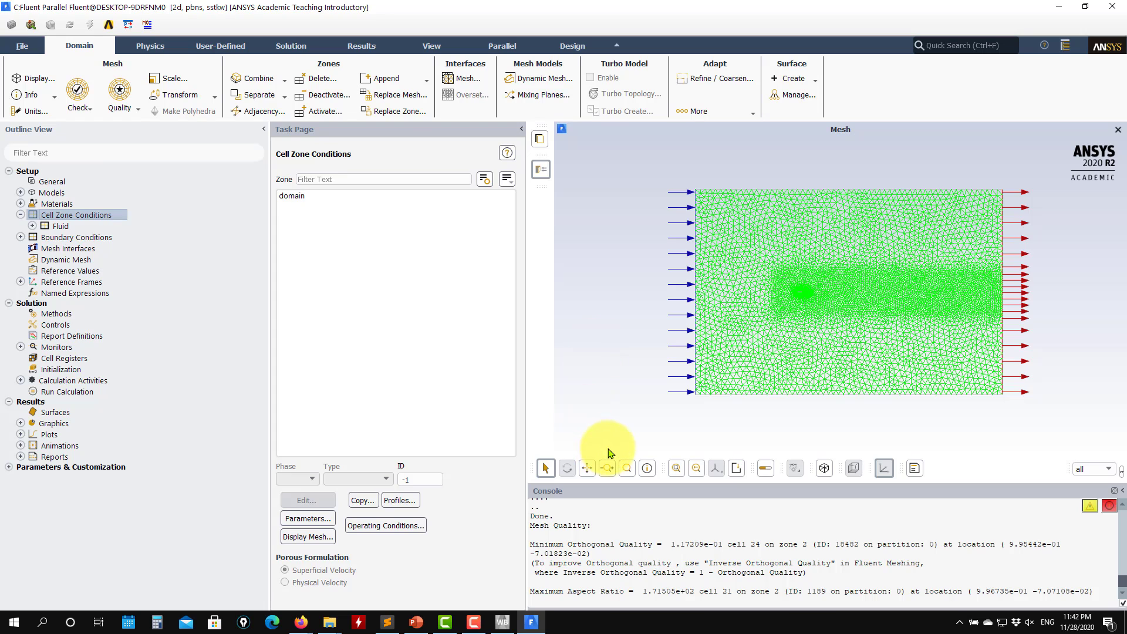
{"action": "left_click", "coordinate": [401, 527]}
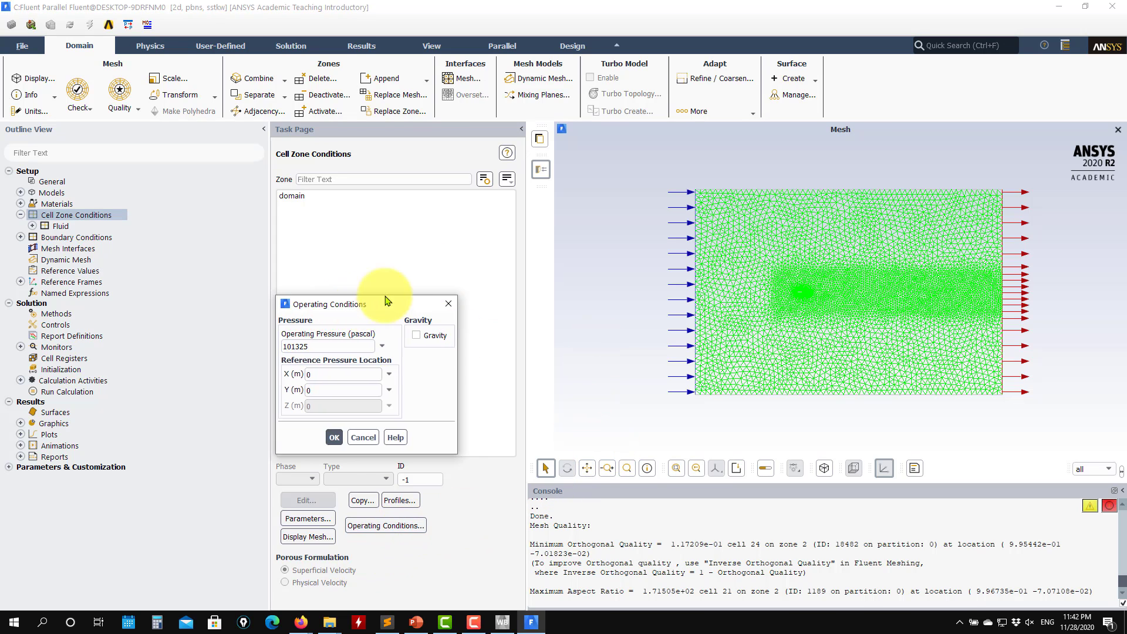
{"action": "left_click_drag", "start_coordinate": [352, 305], "coordinate": [369, 107]}
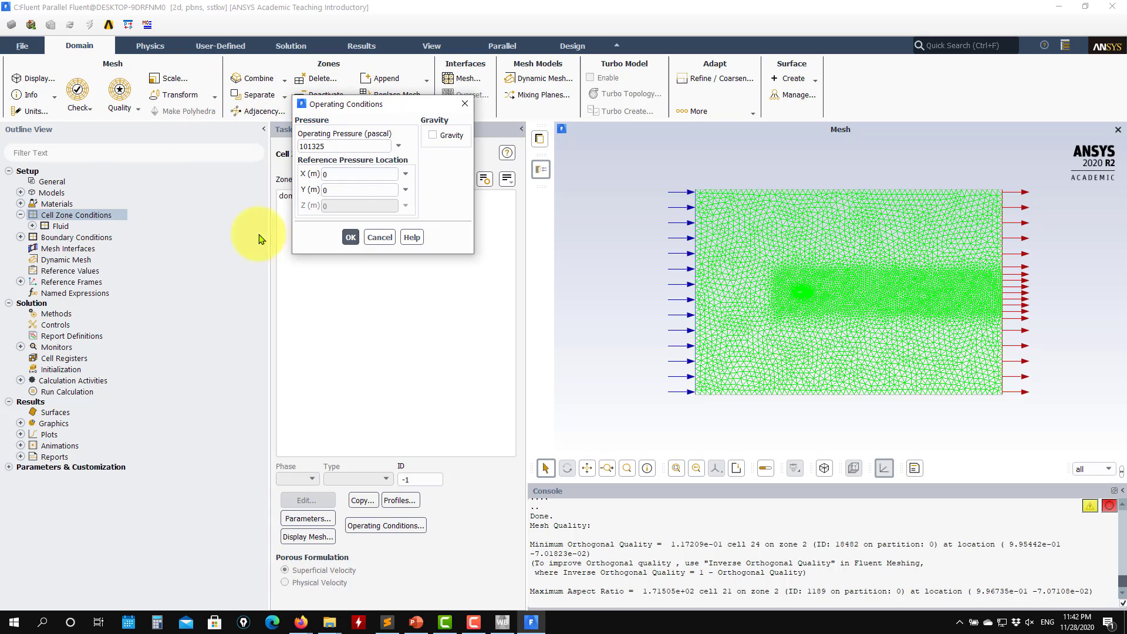
{"action": "left_click", "coordinate": [352, 237]}
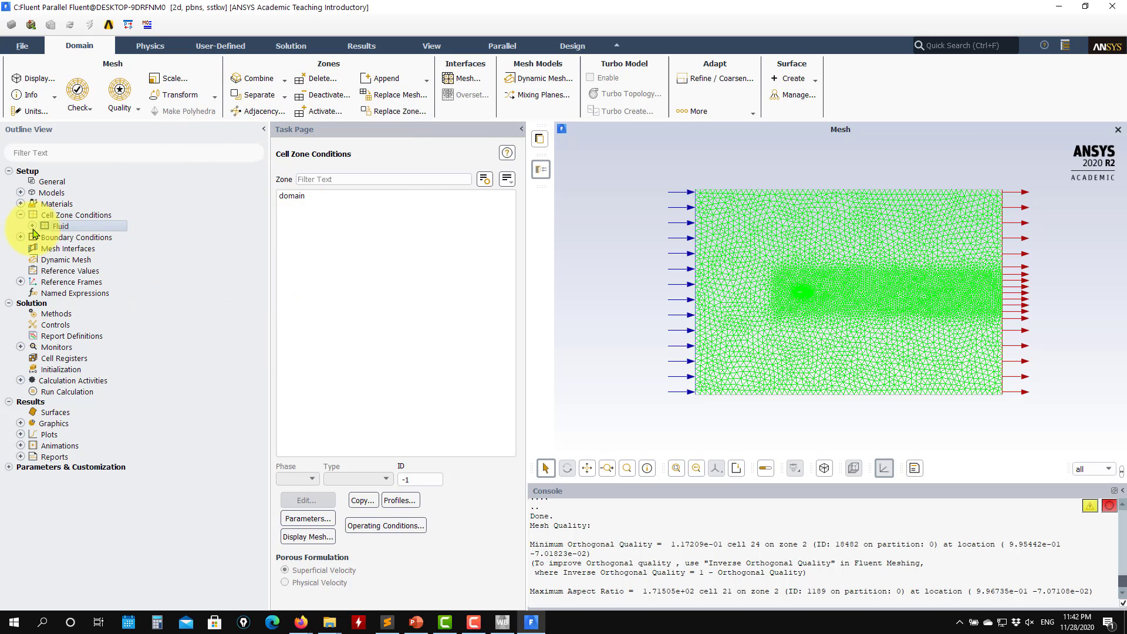
Check the fluid cell zone settings of the domain zone, including its assigned material, and close them.
{"action": "left_click", "coordinate": [32, 227]}
{"action": "left_click", "coordinate": [100, 241]}
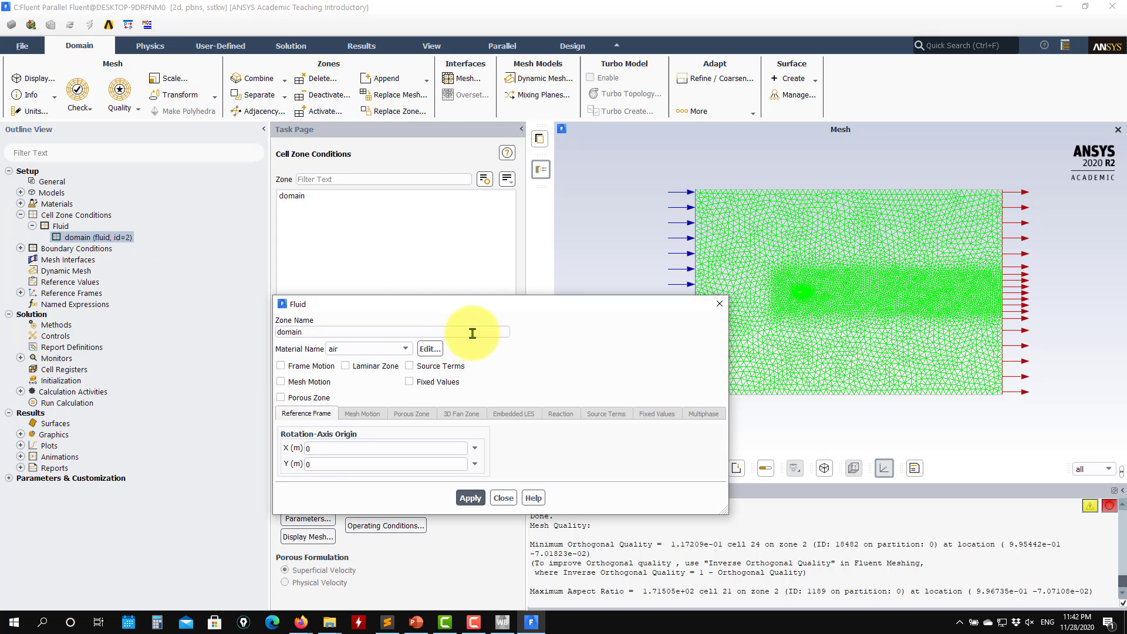
{"action": "left_click_drag", "start_coordinate": [466, 303], "coordinate": [502, 106]}
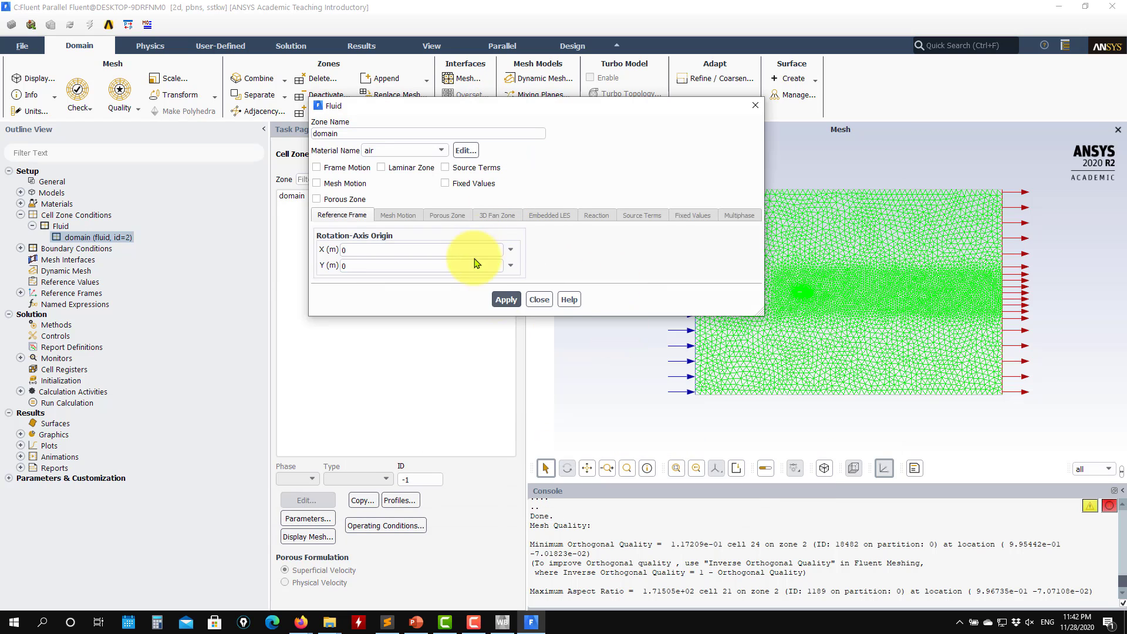
{"action": "left_click", "coordinate": [538, 300]}
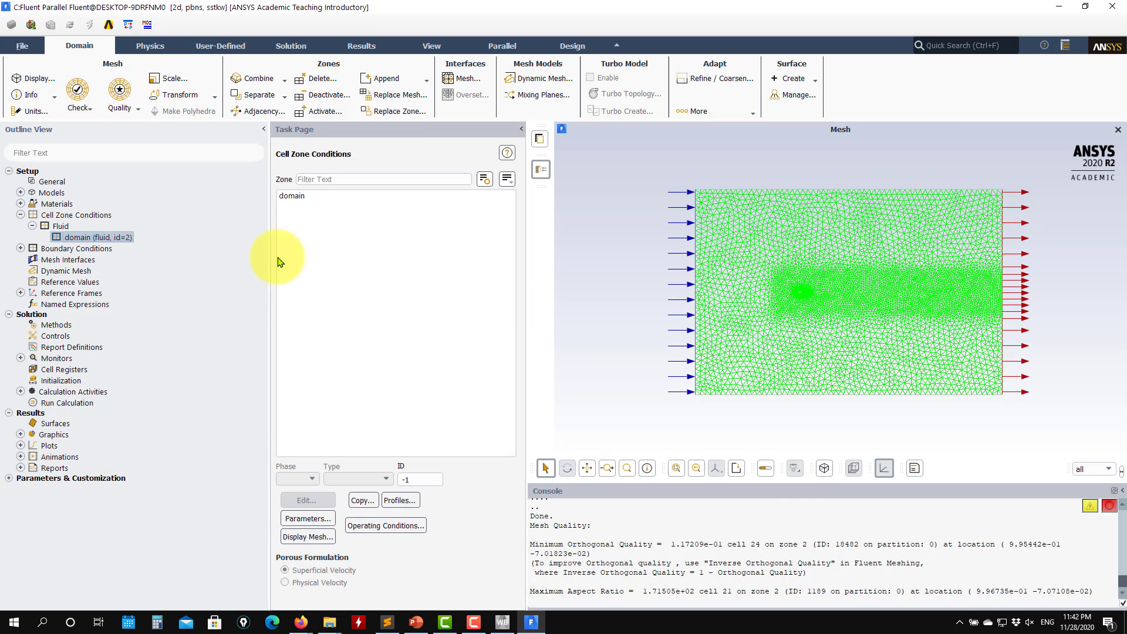
{"action": "left_click", "coordinate": [21, 215]}
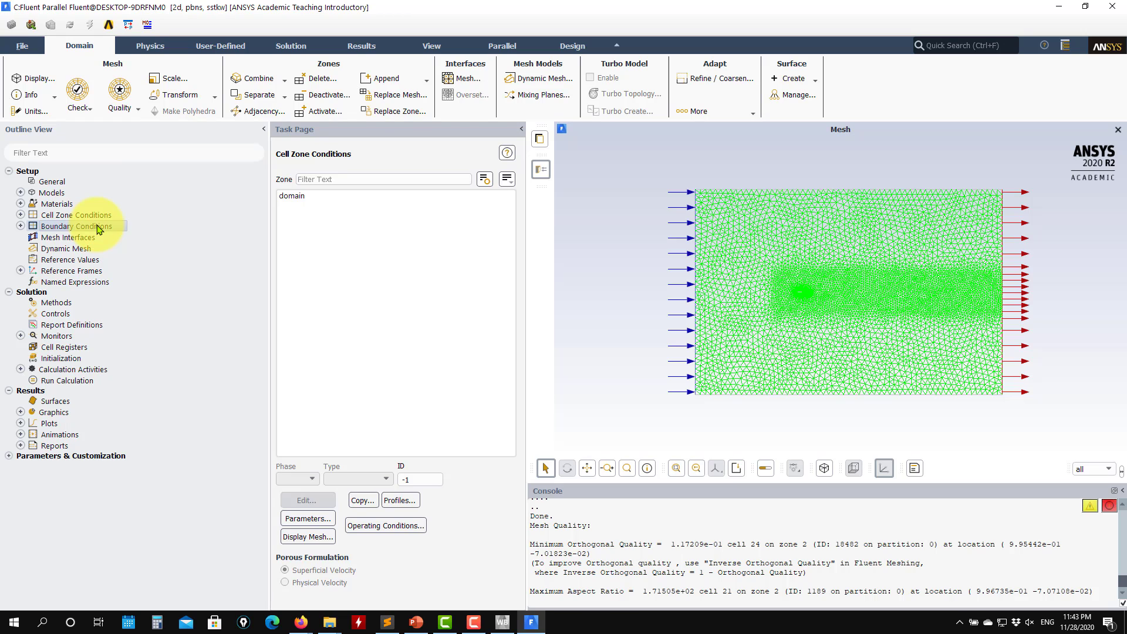
Define the inlet boundary as a velocity-inlet with a velocity magnitude of 90 m/s and apply it.
{"action": "left_click", "coordinate": [20, 226]}
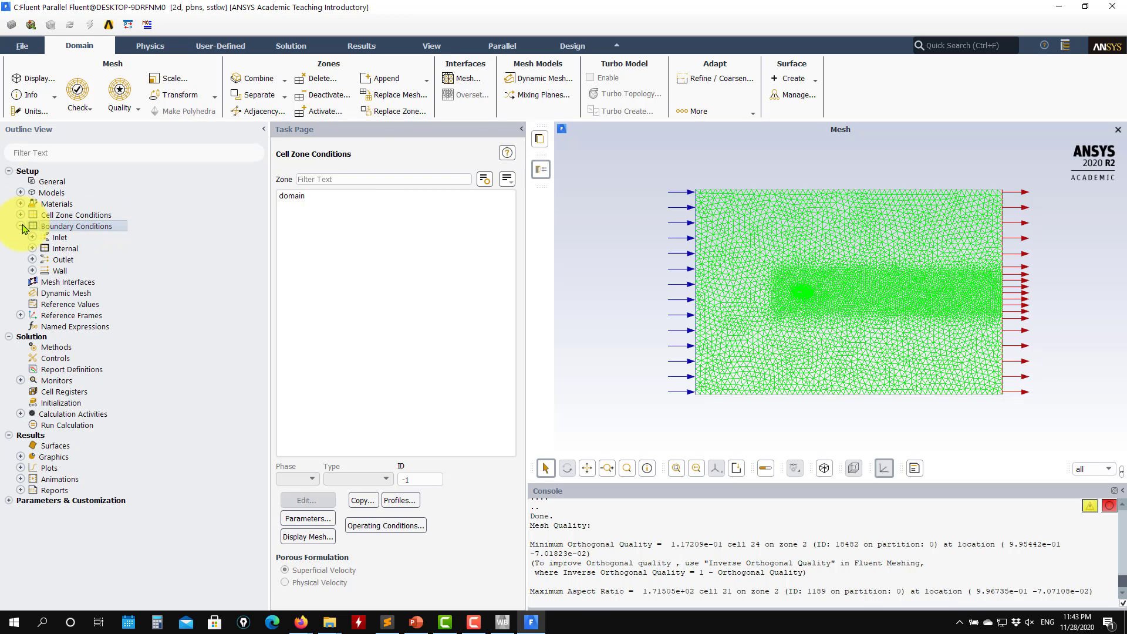
{"action": "left_click", "coordinate": [65, 227]}
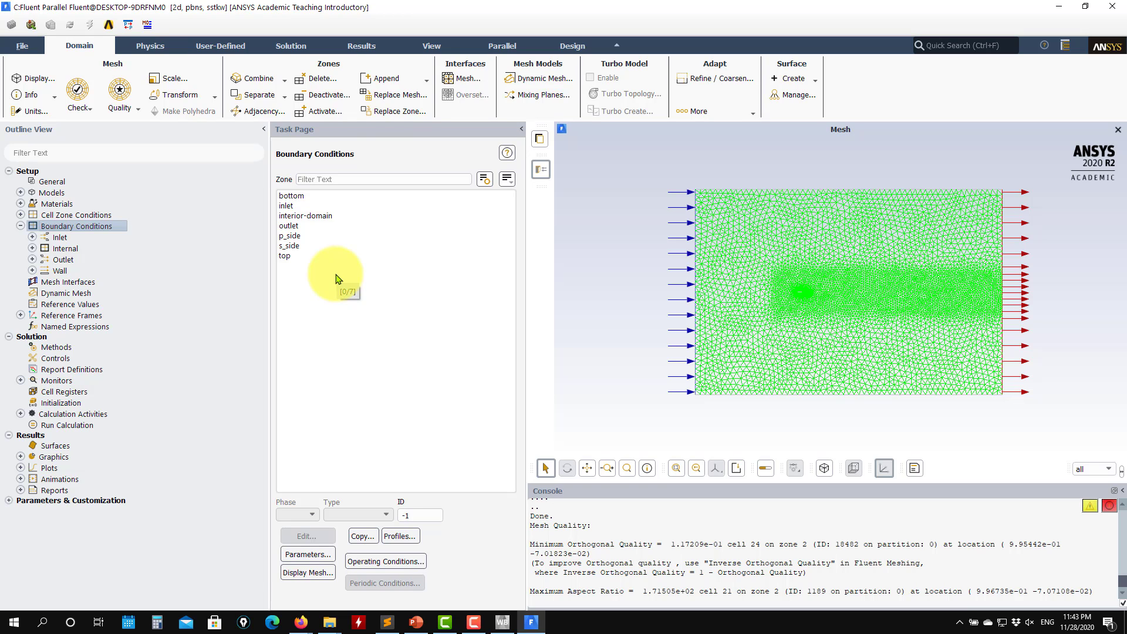
{"action": "left_click", "coordinate": [303, 206]}
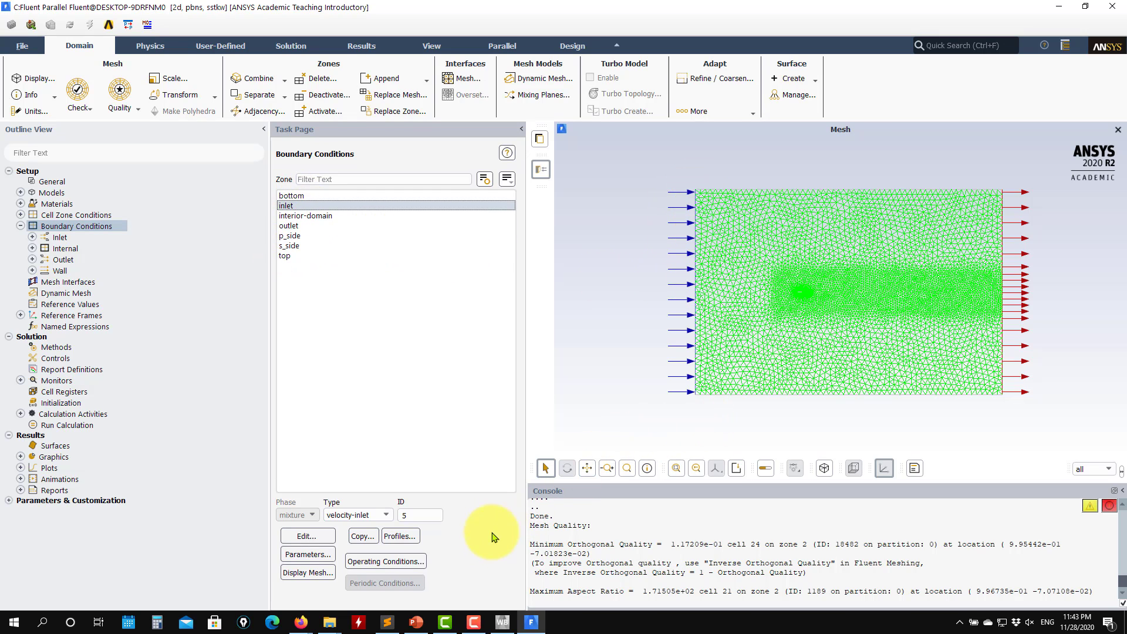
{"action": "left_click", "coordinate": [386, 516]}
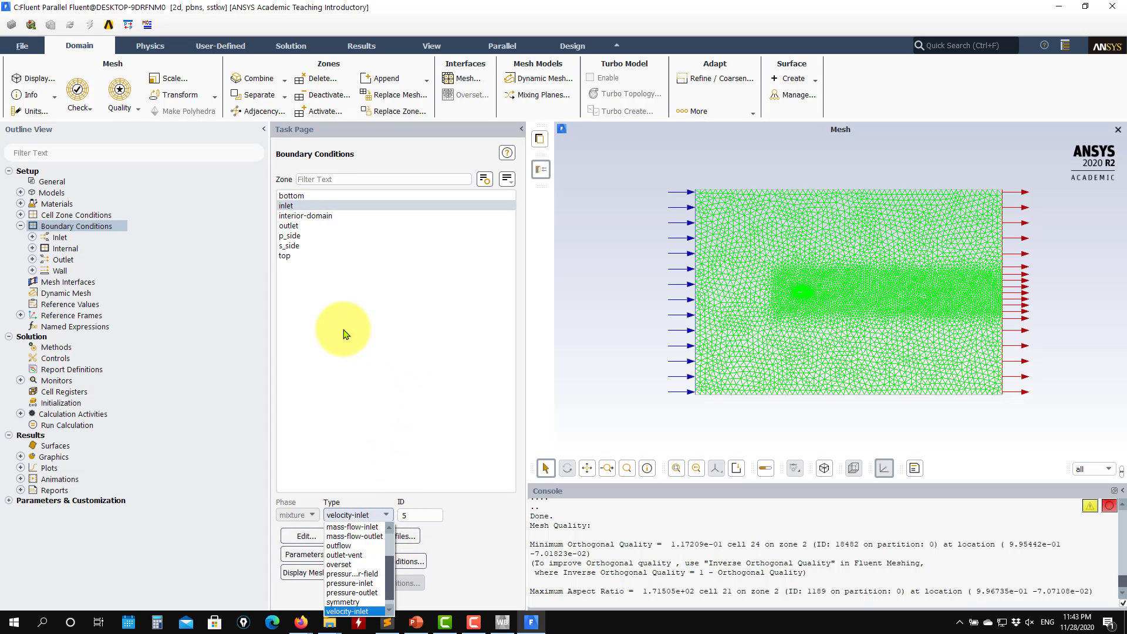
{"action": "left_click", "coordinate": [355, 611]}
{"action": "left_click", "coordinate": [321, 537]}
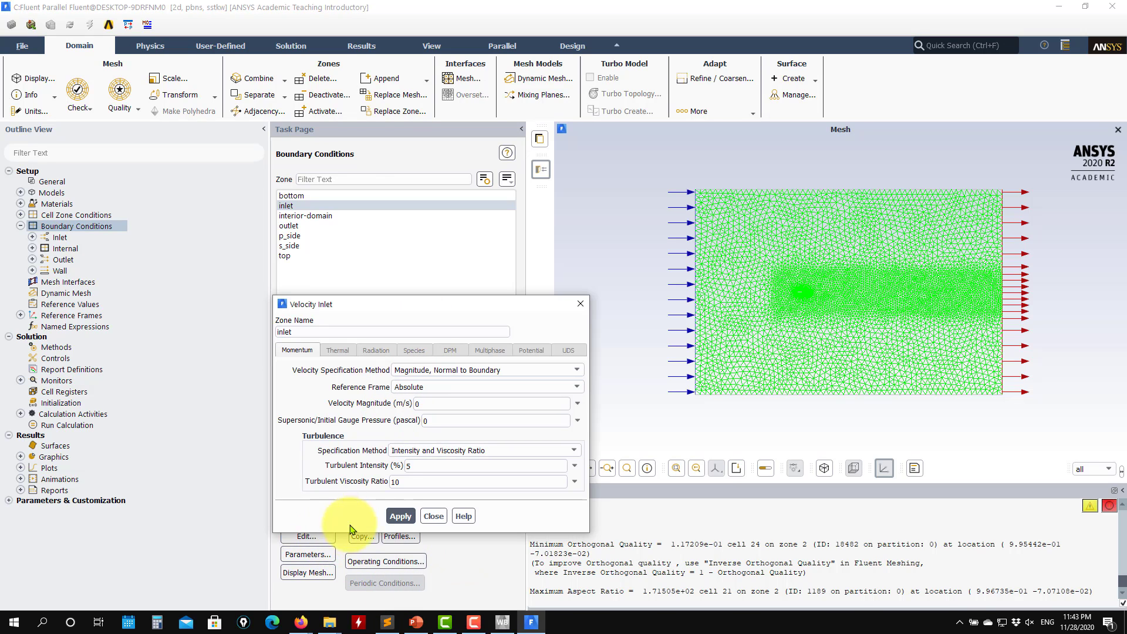
{"action": "left_click_drag", "start_coordinate": [390, 305], "coordinate": [227, 138]}
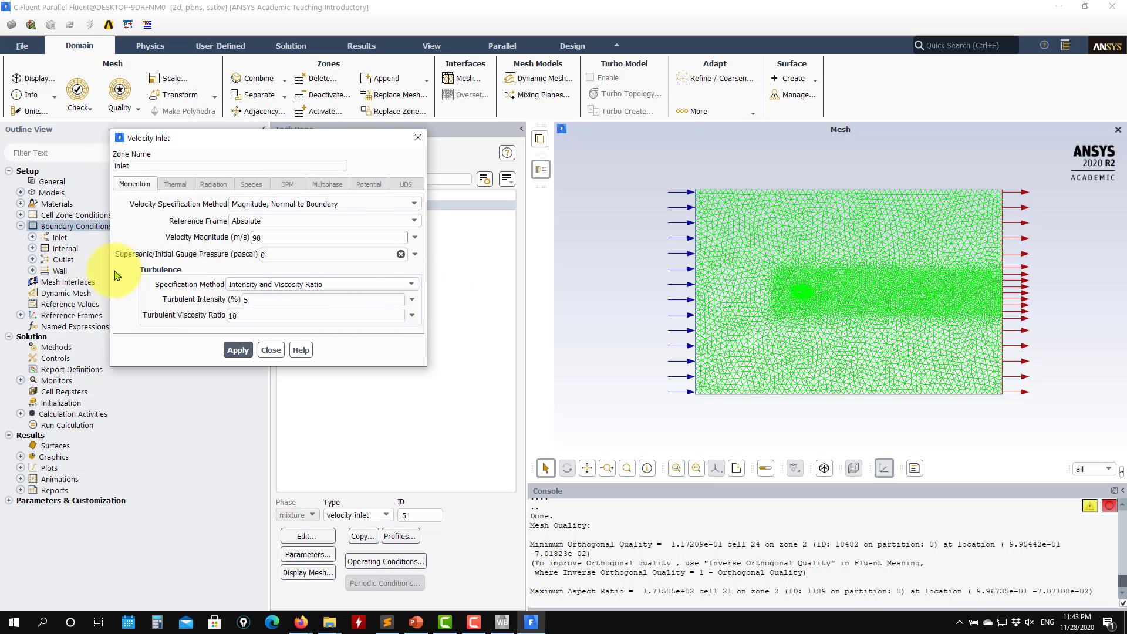
{"action": "left_click", "coordinate": [235, 350]}
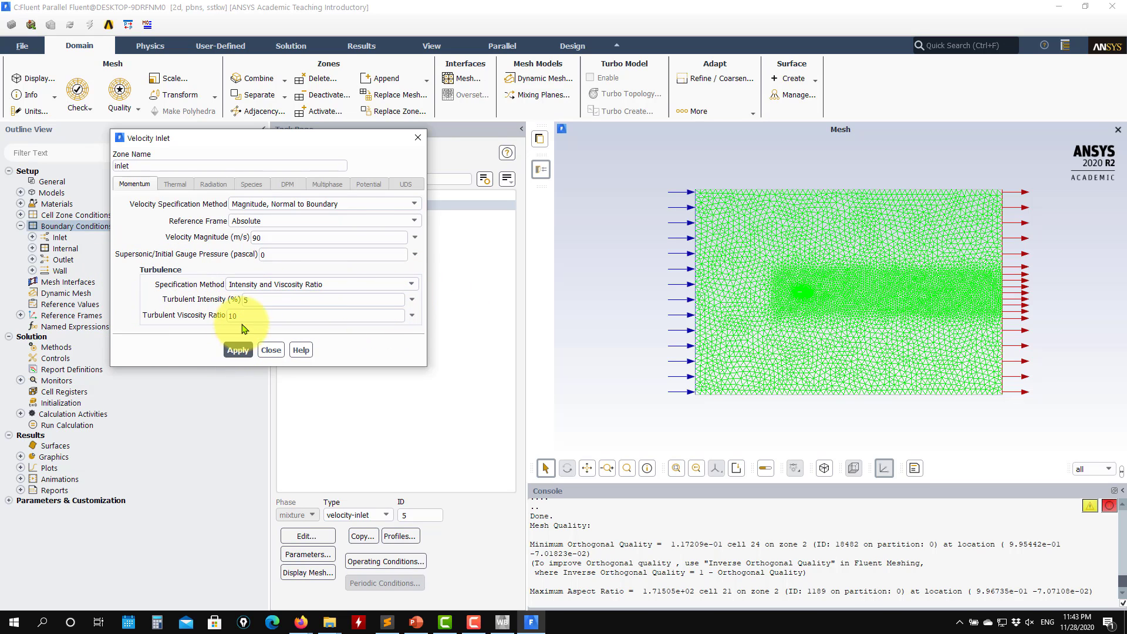
{"action": "left_click", "coordinate": [270, 350]}
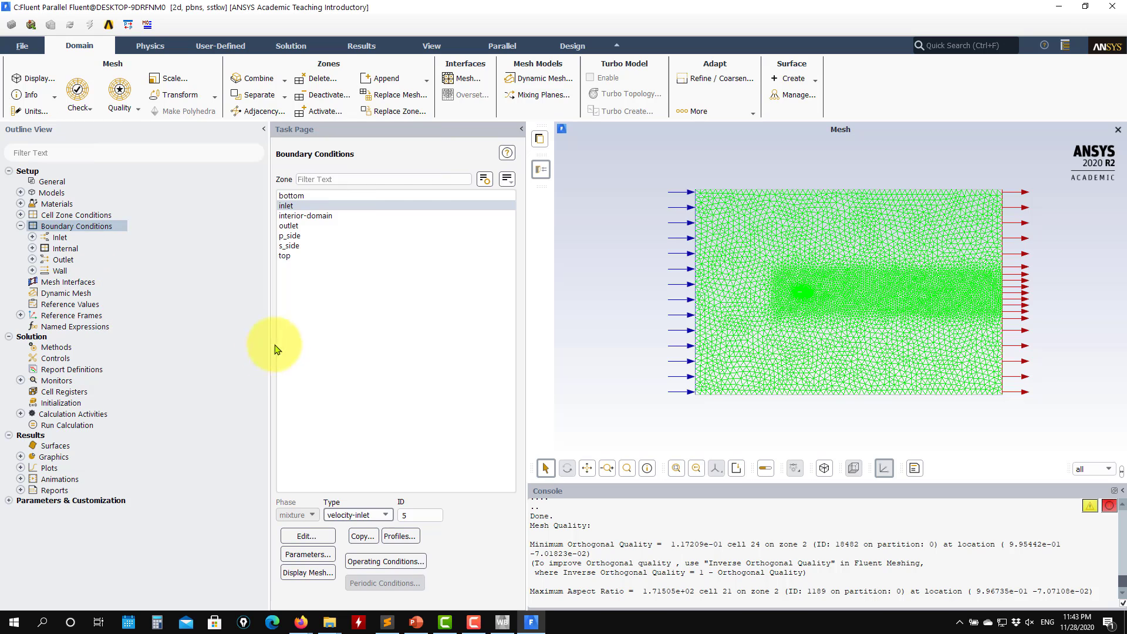
Apply the pressure-outlet condition to the outlet boundary with a gauge pressure of 0 pascal.
{"action": "left_click", "coordinate": [314, 226]}
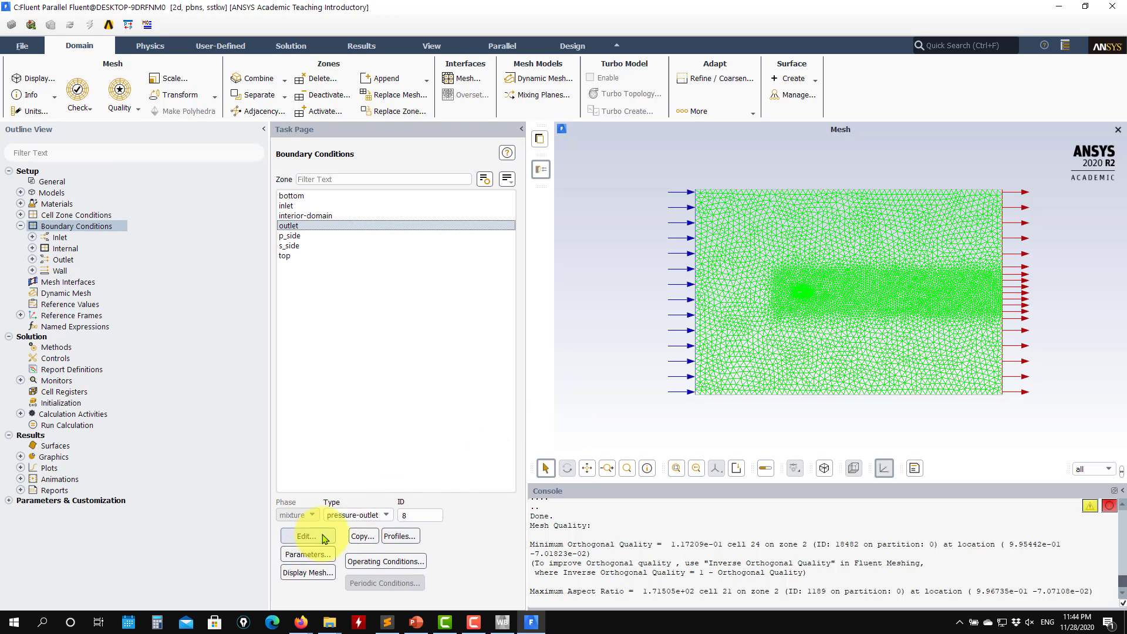
{"action": "left_click", "coordinate": [304, 538]}
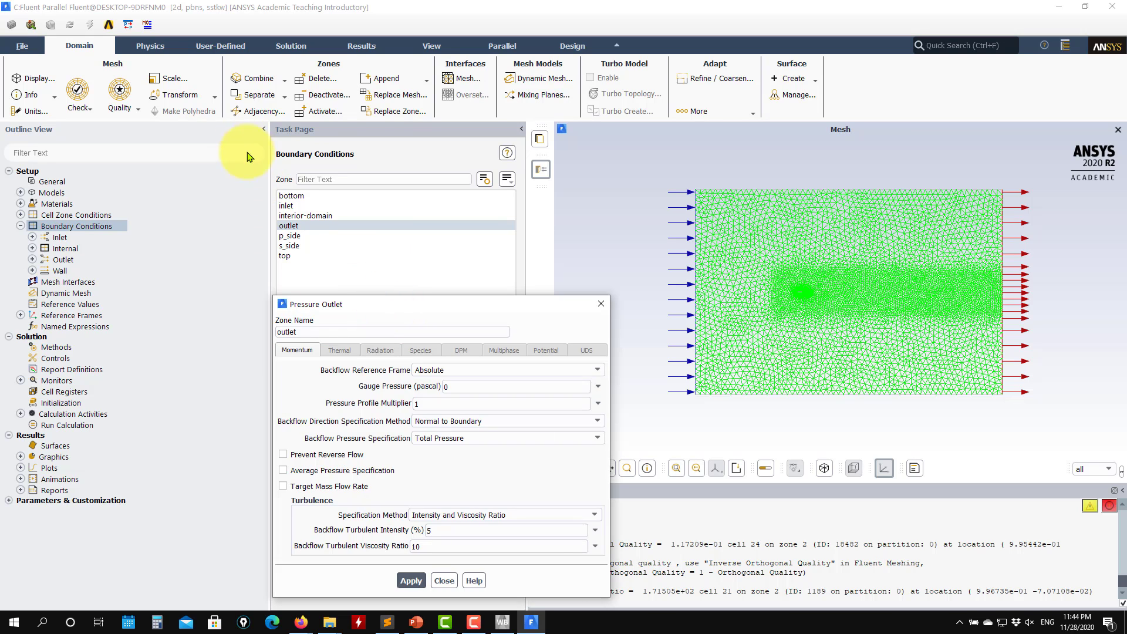
{"action": "left_click_drag", "start_coordinate": [441, 305], "coordinate": [303, 131]}
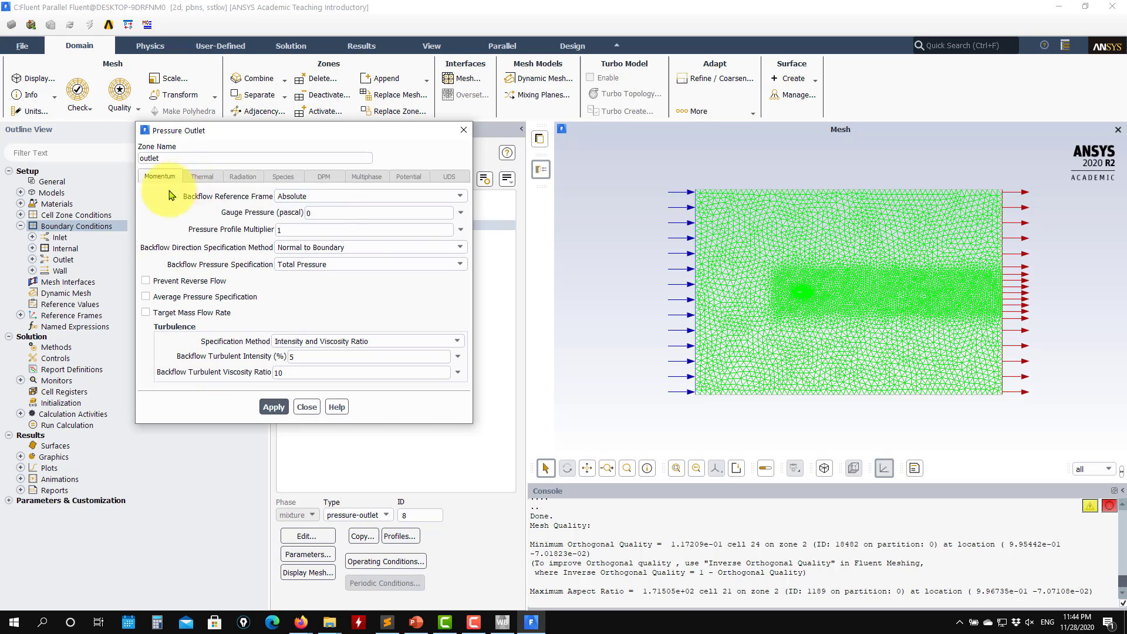
{"action": "left_click", "coordinate": [317, 212]}
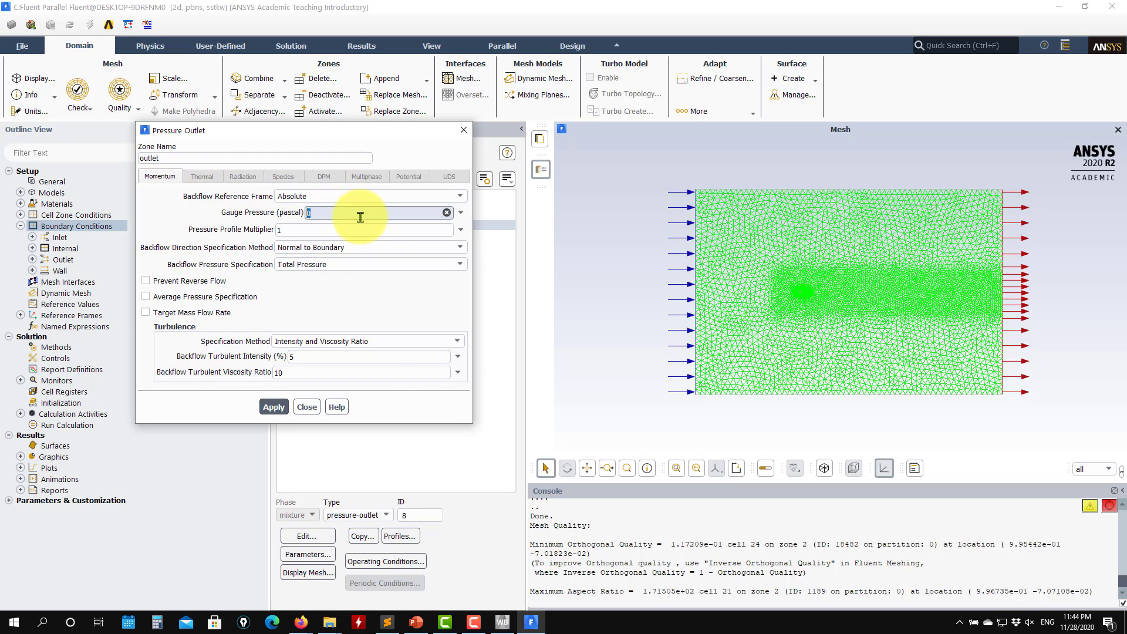
{"action": "left_click", "coordinate": [336, 213]}
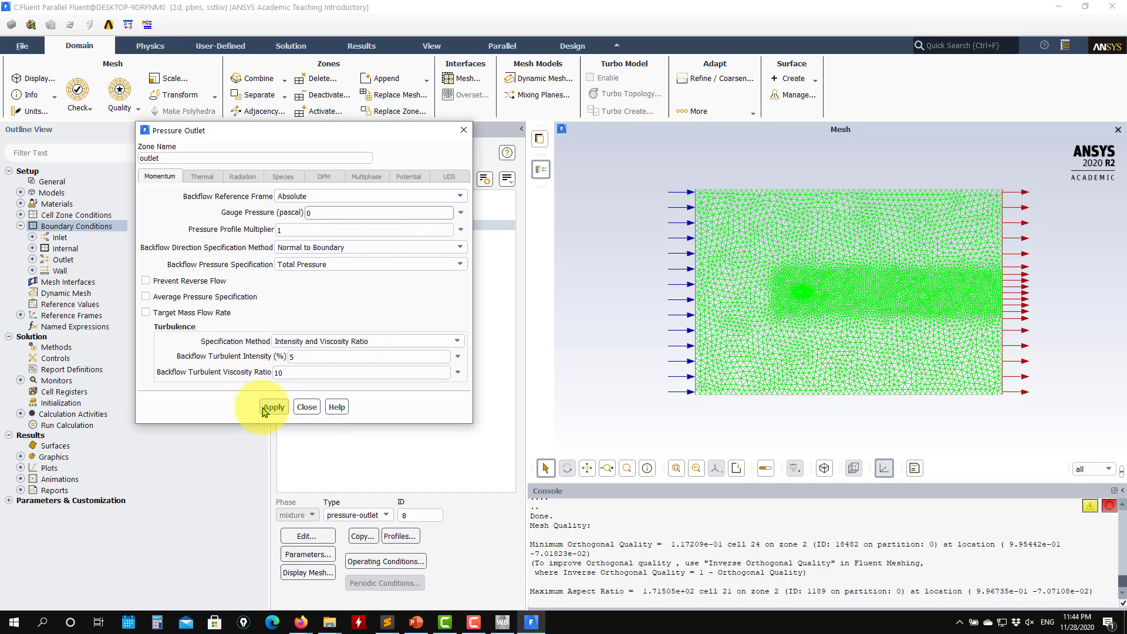
{"action": "left_click", "coordinate": [280, 409]}
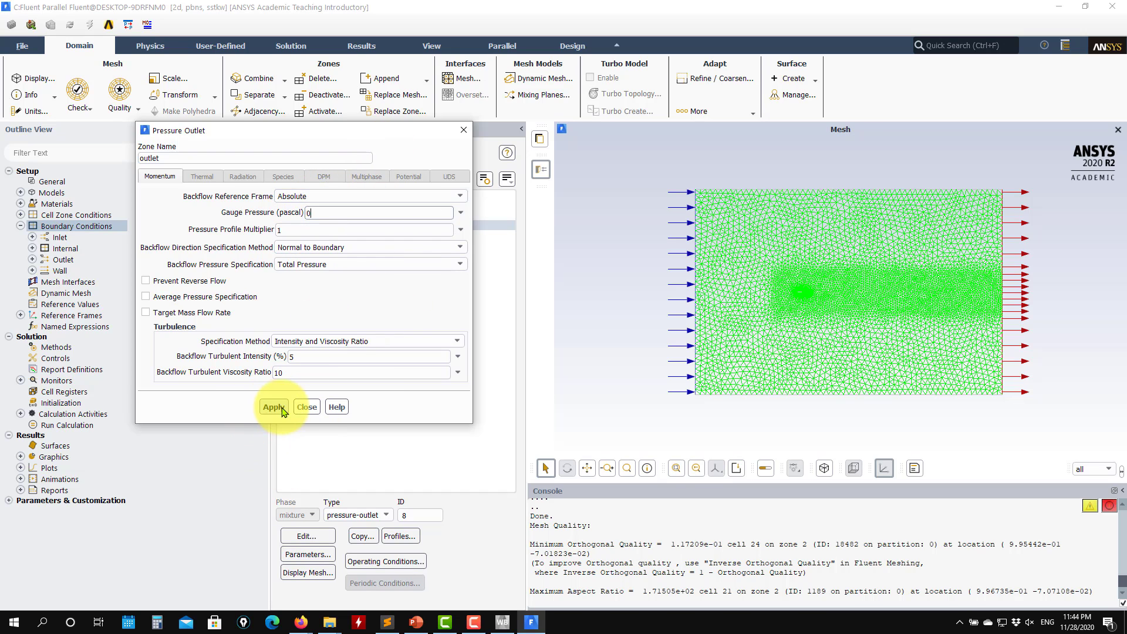
{"action": "left_click", "coordinate": [317, 407]}
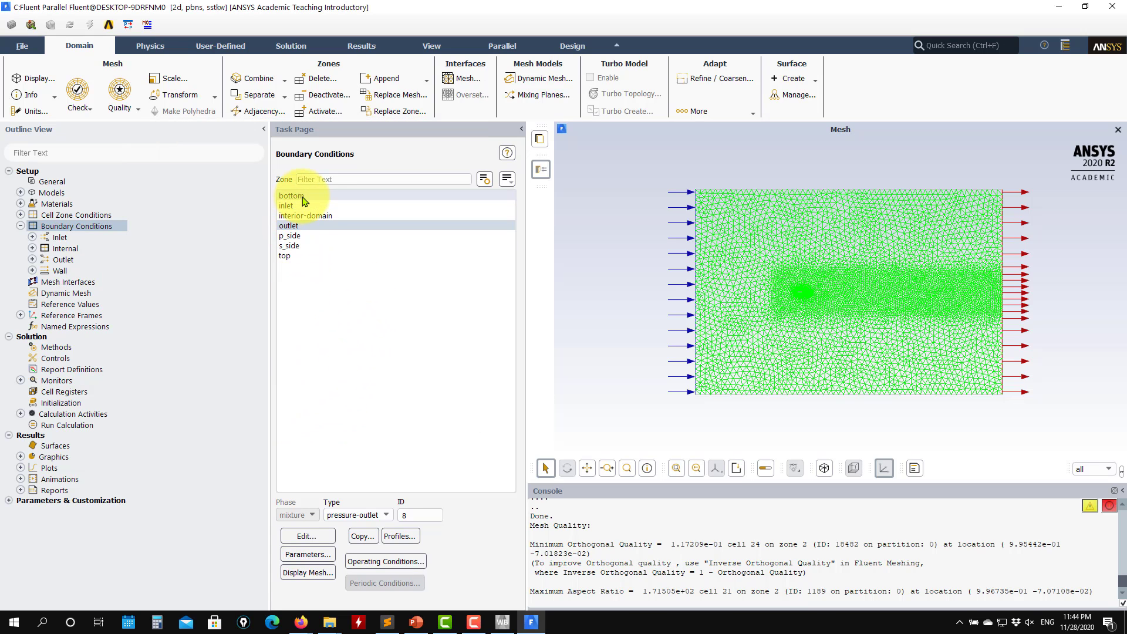
Make the bottom boundary a wall with the Specified Shear condition, using zero shear stress in X and Y.
{"action": "left_click", "coordinate": [303, 198]}
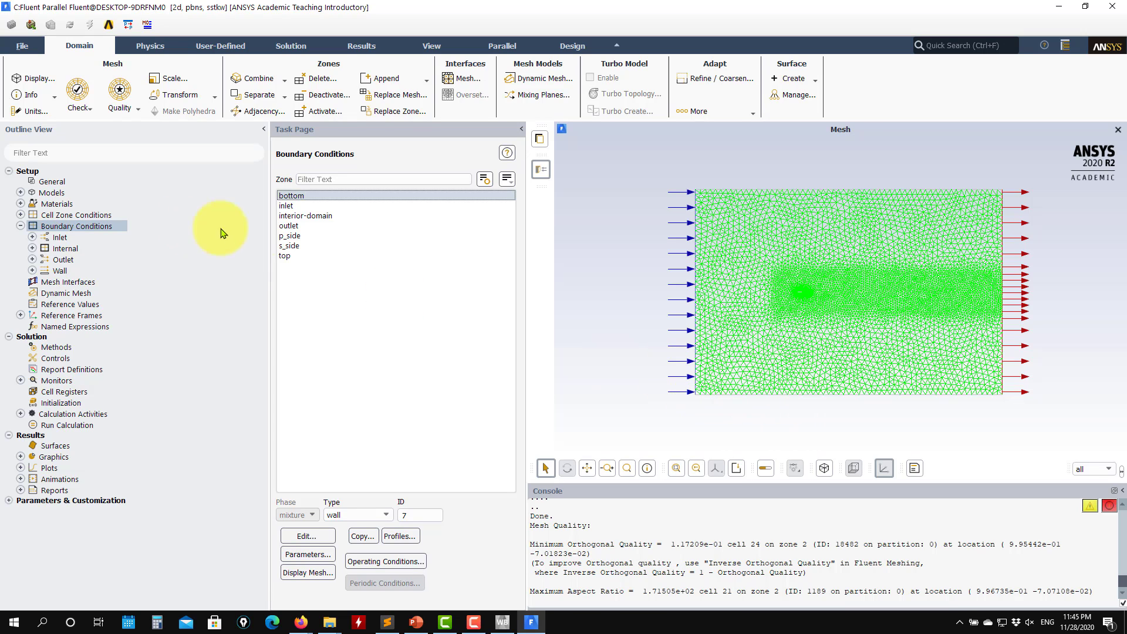
{"action": "left_click", "coordinate": [376, 519]}
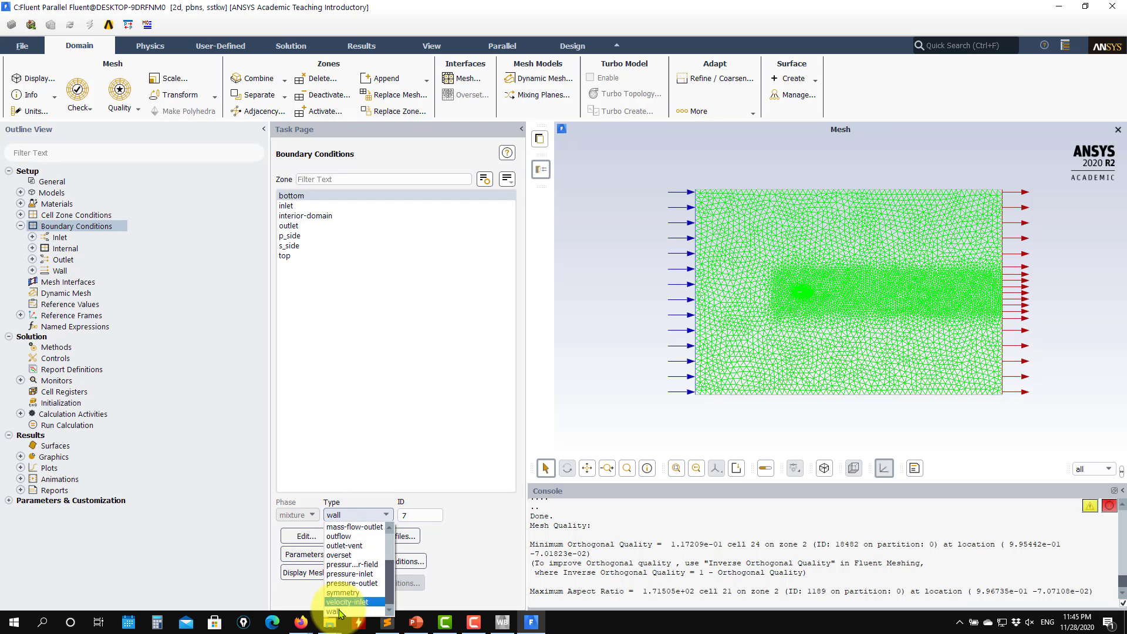
{"action": "left_click", "coordinate": [376, 611]}
{"action": "left_click", "coordinate": [301, 537]}
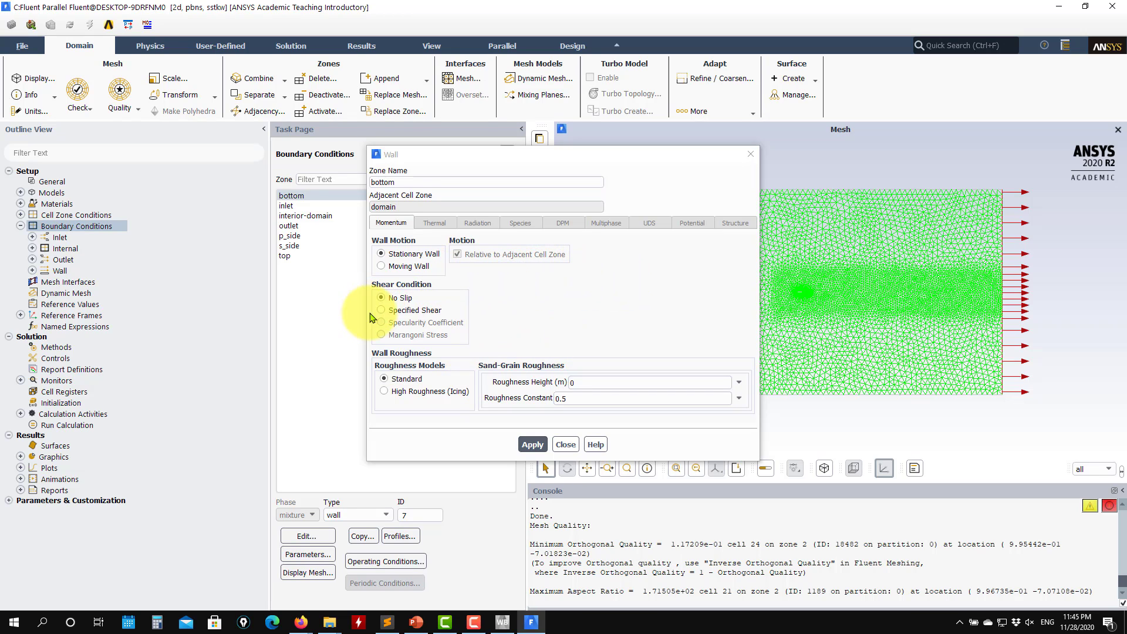
{"action": "left_click", "coordinate": [392, 313]}
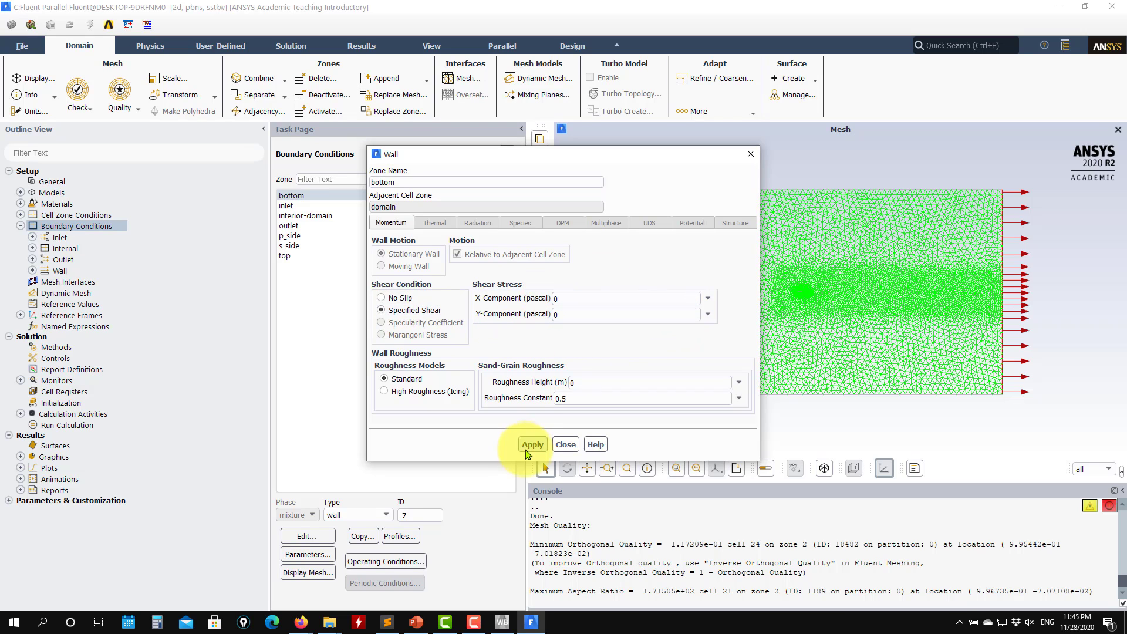
{"action": "left_click", "coordinate": [534, 445]}
{"action": "left_click", "coordinate": [567, 445]}
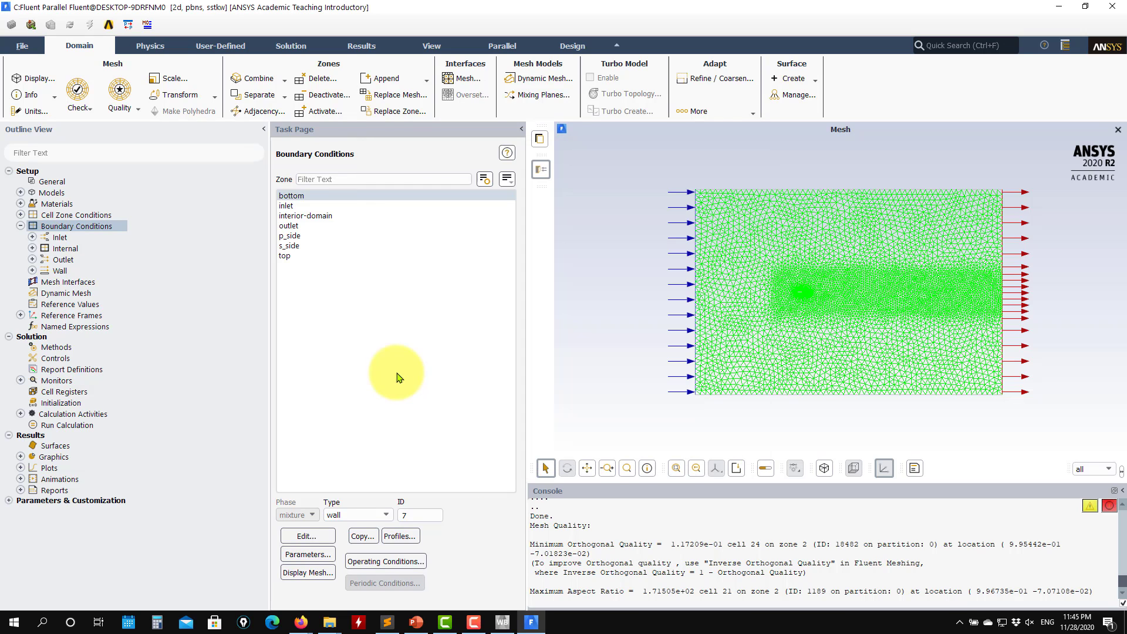
Apply the Specified Shear condition with zero X and Y shear stress to the top wall.
{"action": "left_click", "coordinate": [289, 257]}
{"action": "left_click", "coordinate": [312, 537]}
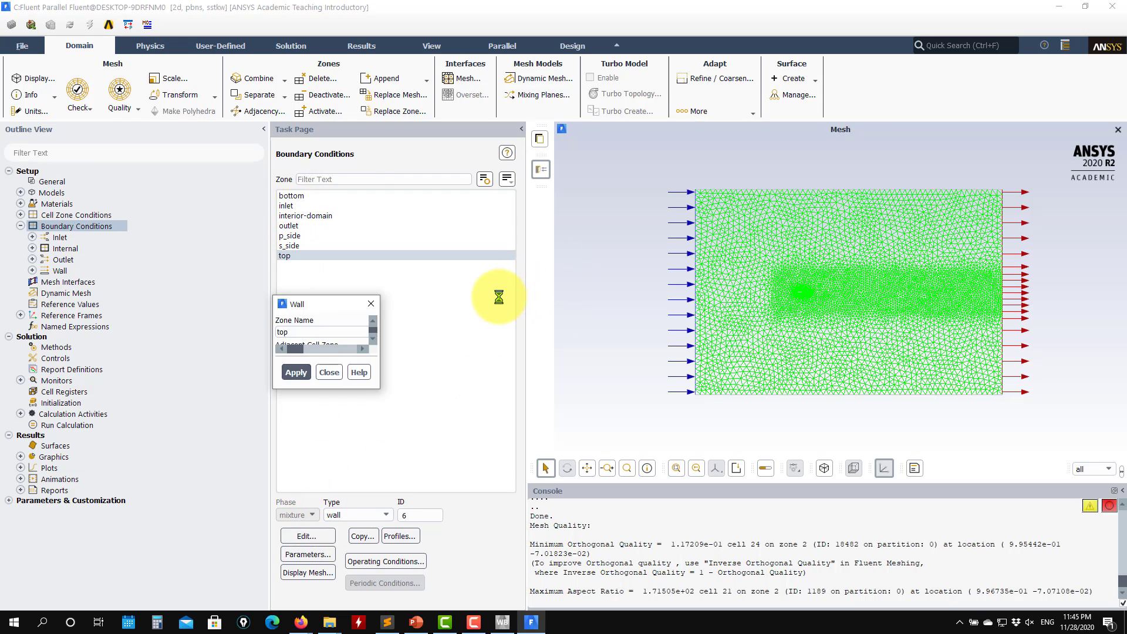
{"action": "left_click", "coordinate": [393, 310]}
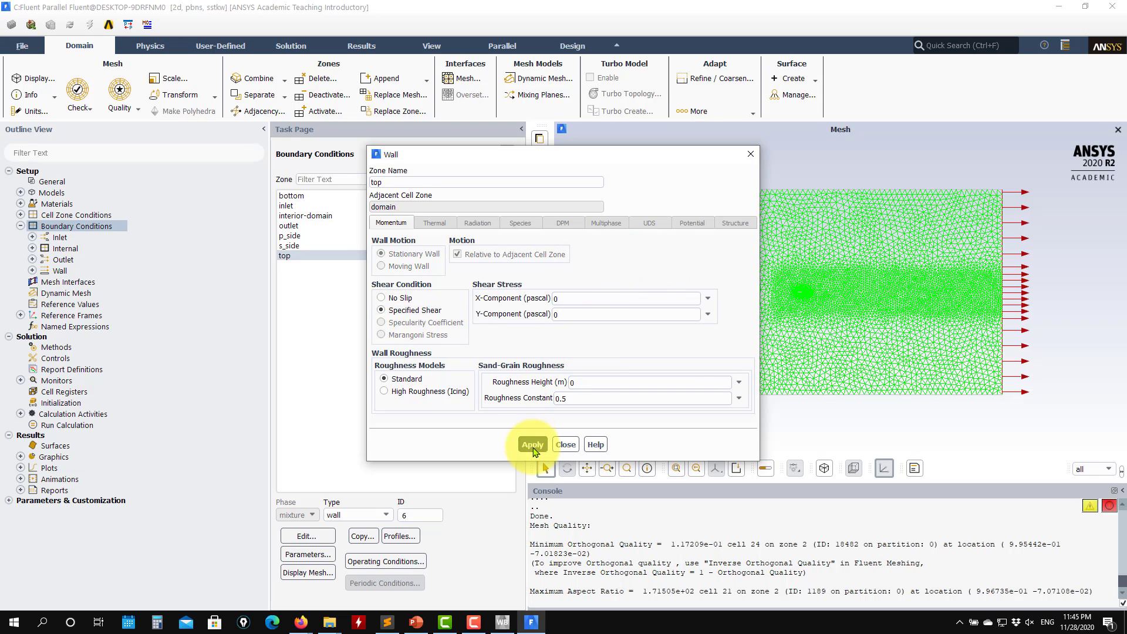
{"action": "left_click", "coordinate": [532, 444]}
{"action": "left_click", "coordinate": [565, 445]}
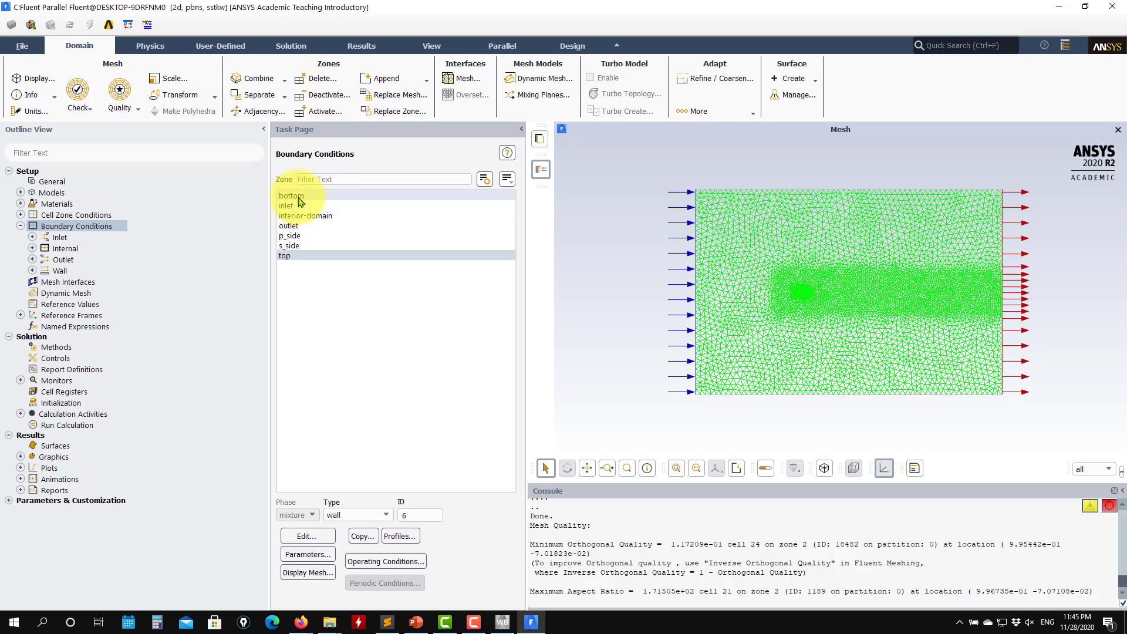
Inspect the wall motion and shear condition of the p_side airfoil boundary, leaving its settings as they are.
{"action": "left_click", "coordinate": [291, 235]}
{"action": "scroll", "coordinate": [795, 290], "scroll_direction": "up", "scroll_amount": 10}
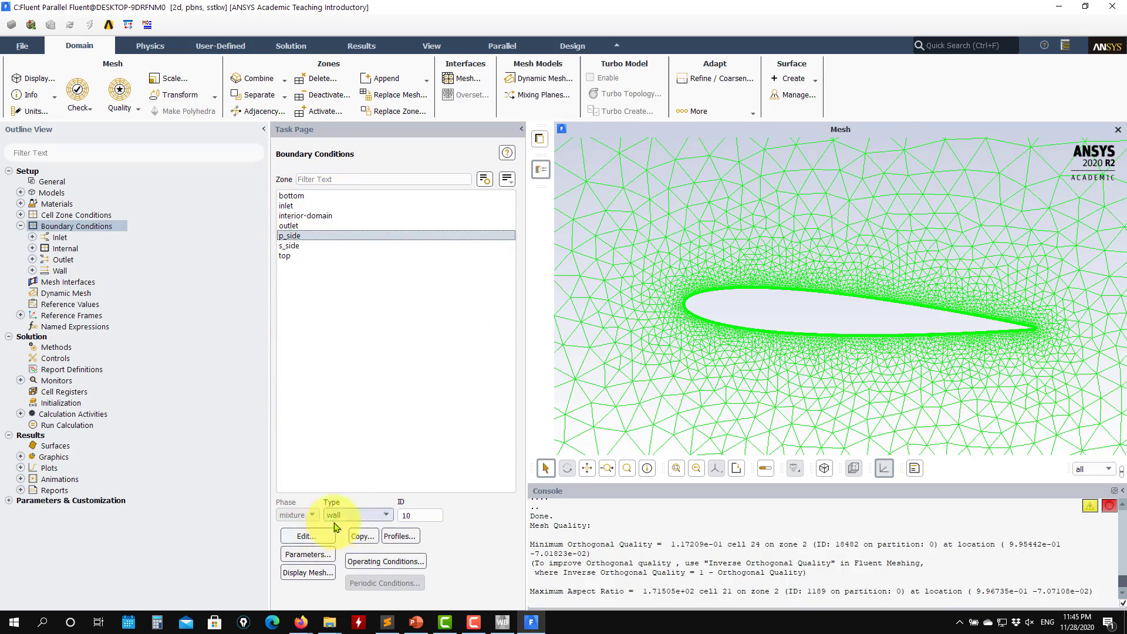
{"action": "left_click", "coordinate": [308, 536]}
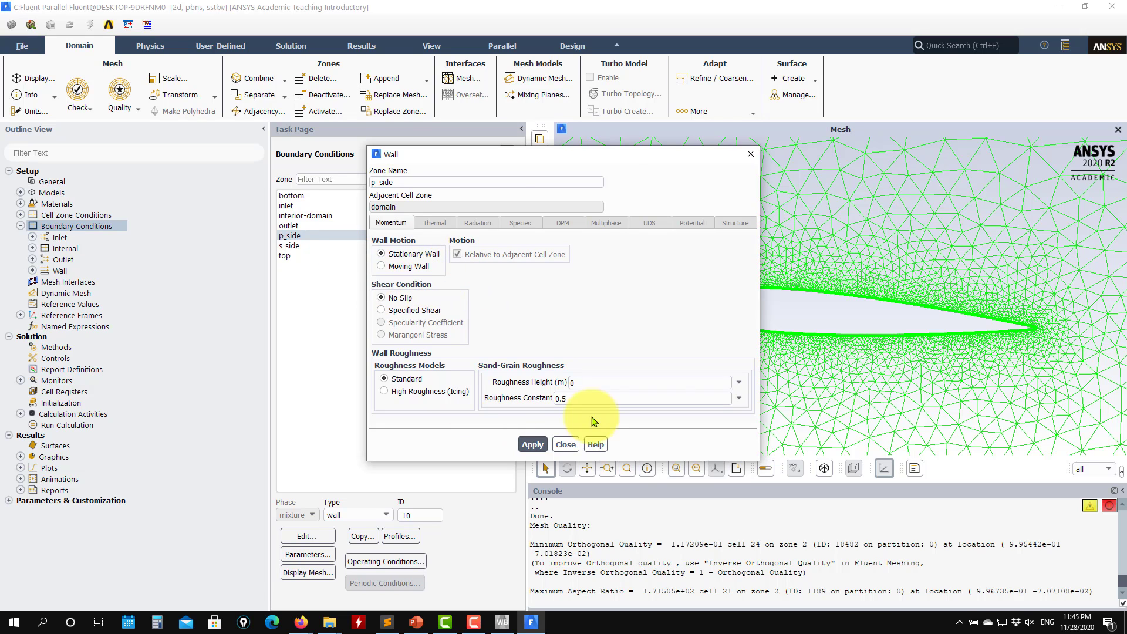
{"action": "left_click", "coordinate": [566, 444]}
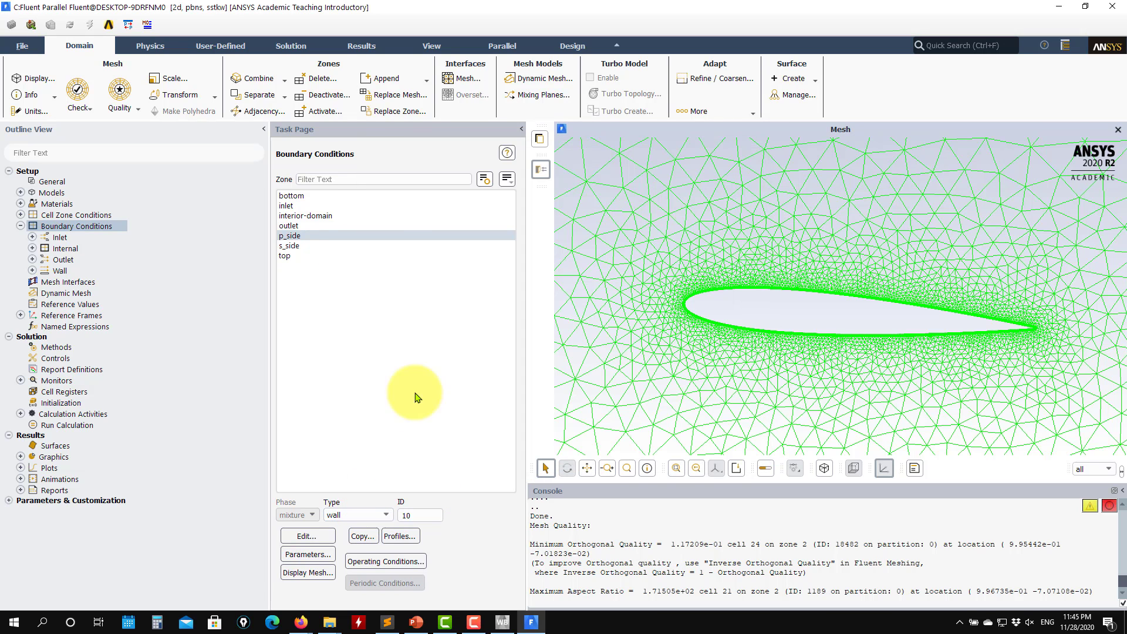
Examine the interior-domain zone and the extent of the whole mesh from the inlet to the outlet.
{"action": "left_click", "coordinate": [314, 217]}
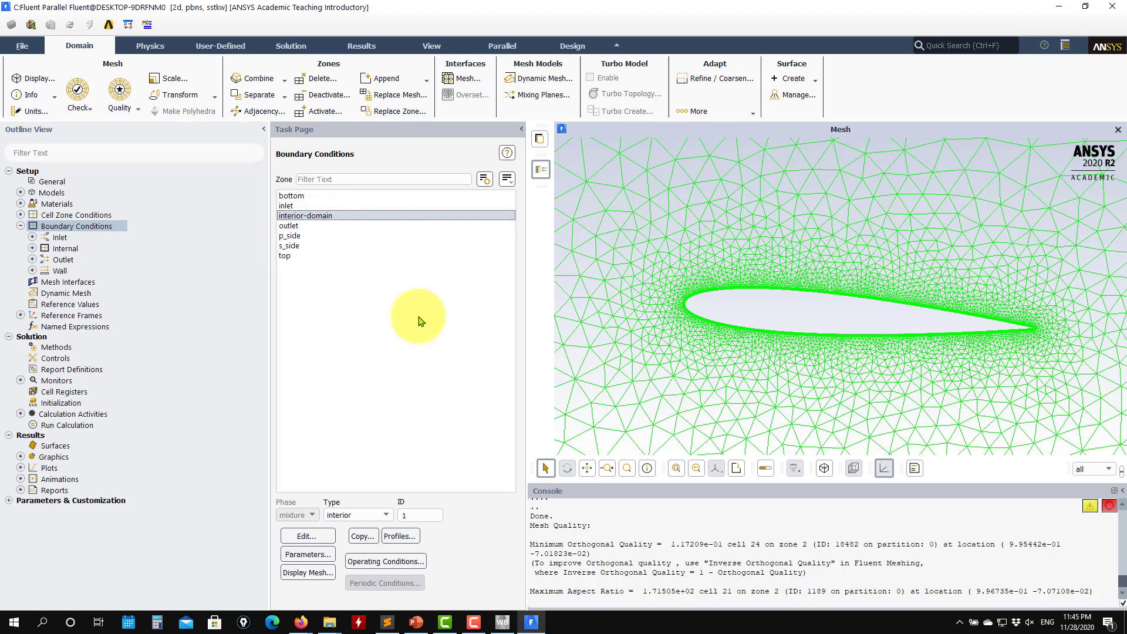
{"action": "scroll", "coordinate": [655, 360], "scroll_direction": "down", "scroll_amount": 3}
{"action": "scroll", "coordinate": [654, 359], "scroll_direction": "down", "scroll_amount": 2}
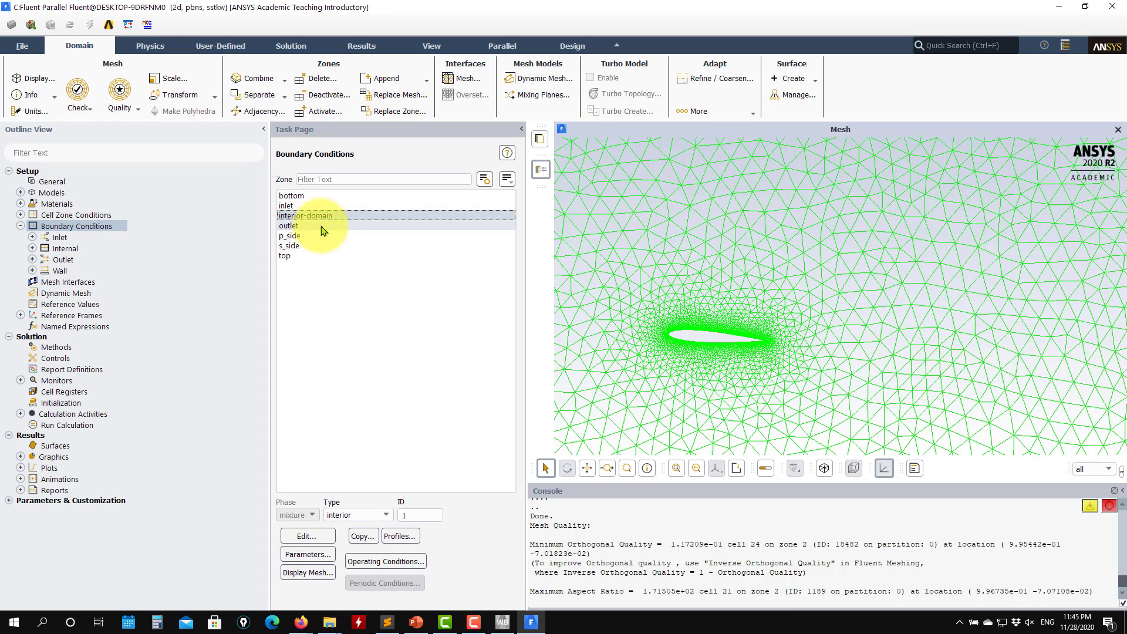
{"action": "left_click", "coordinate": [21, 226]}
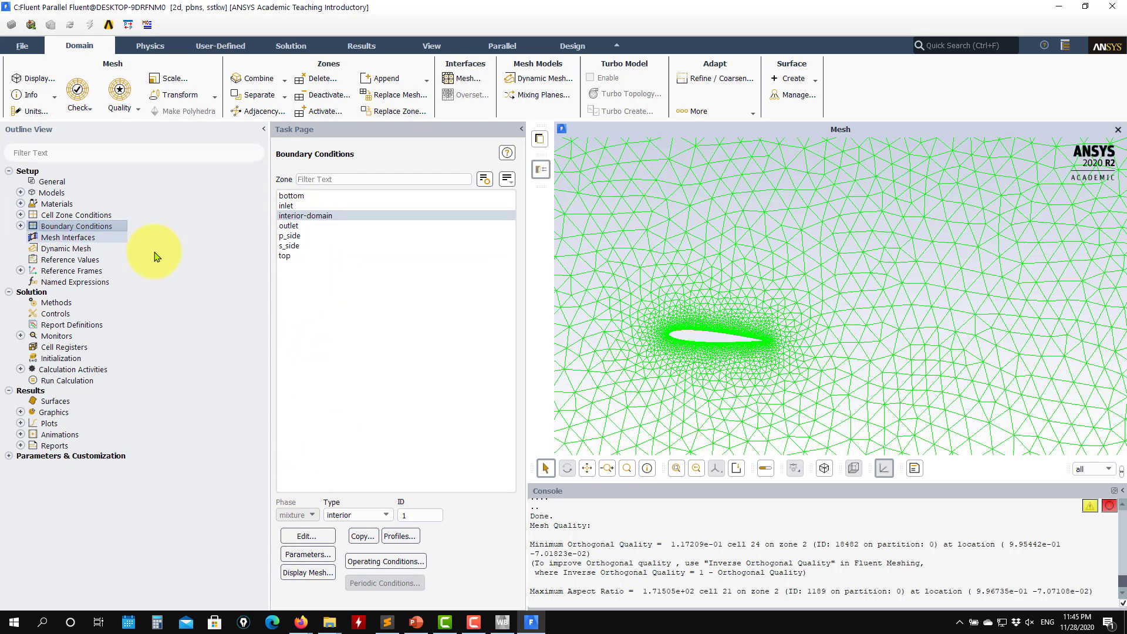
{"action": "scroll", "coordinate": [728, 376], "scroll_direction": "down", "scroll_amount": 5}
{"action": "scroll", "coordinate": [710, 374], "scroll_direction": "down", "scroll_amount": 2}
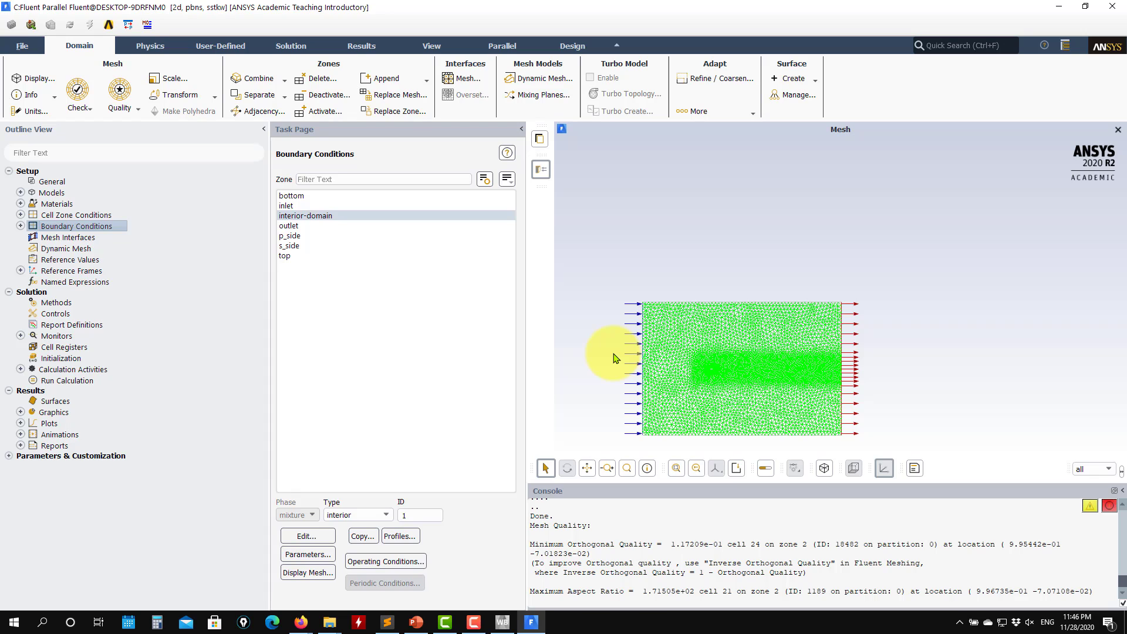
Set the reference velocity to 90 m/s in the reference values.
{"action": "left_click", "coordinate": [62, 260]}
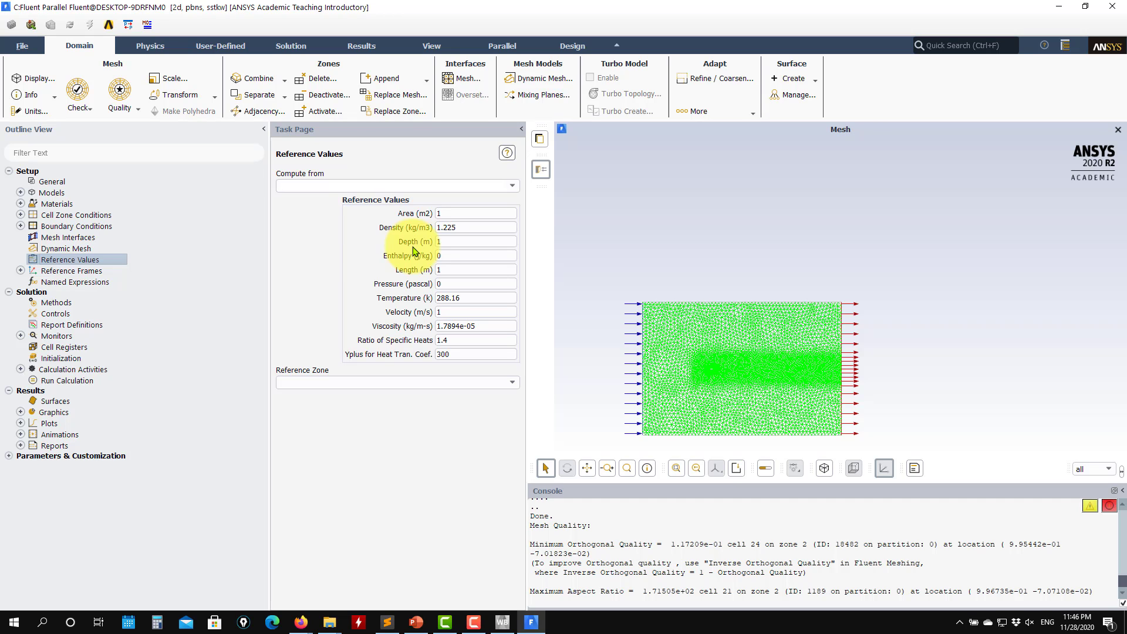
{"action": "scroll", "coordinate": [699, 396], "scroll_direction": "up", "scroll_amount": 3}
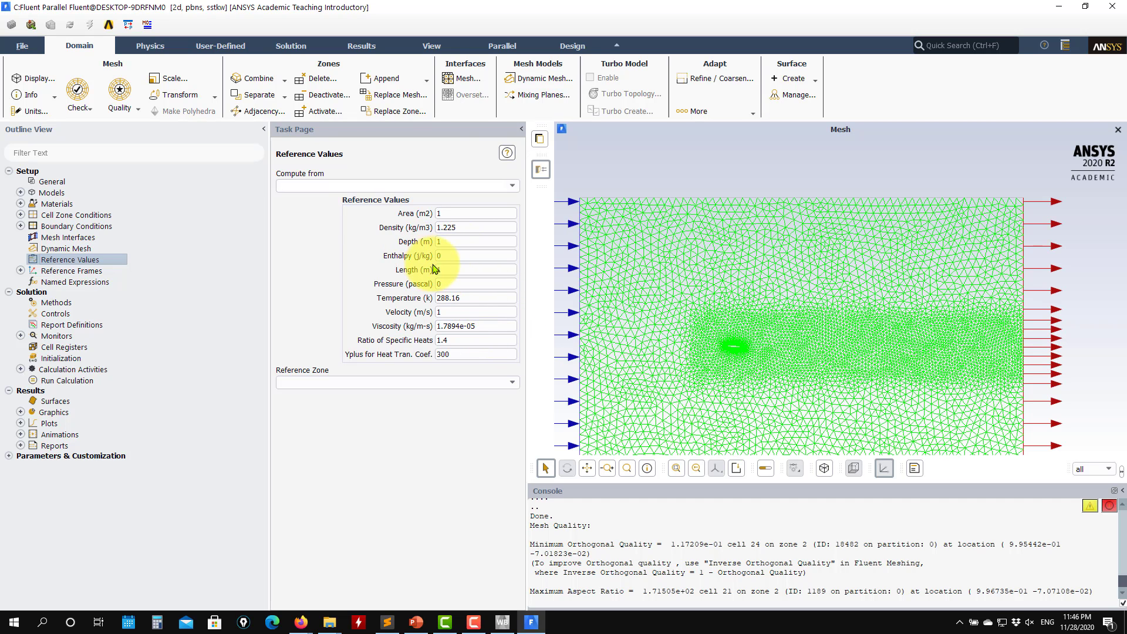
{"action": "double_click", "coordinate": [466, 312]}
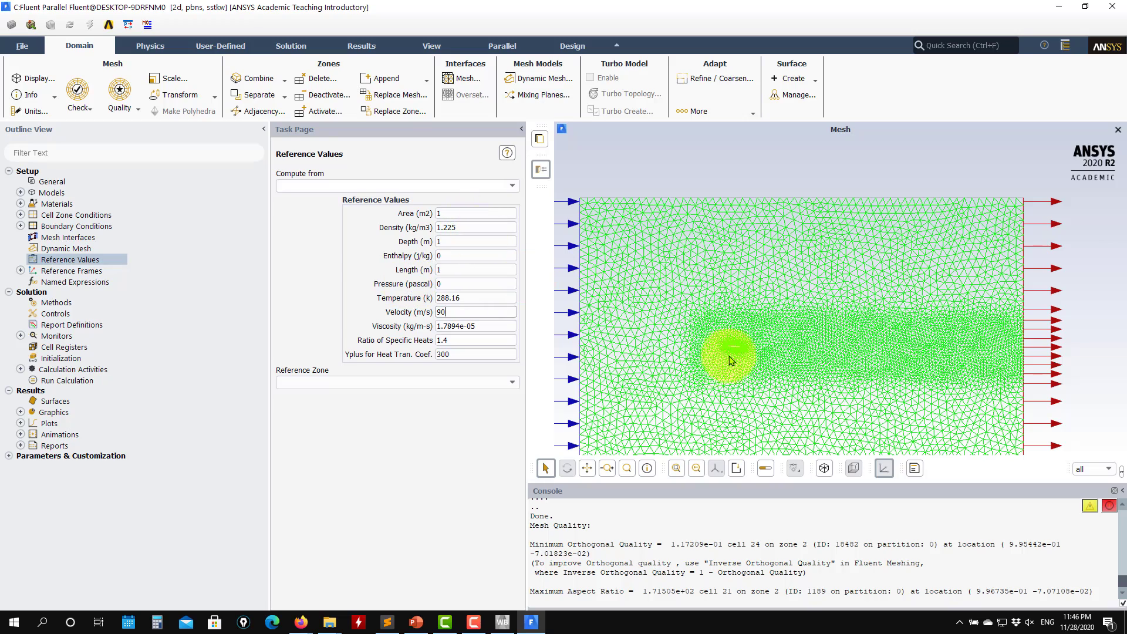
{"action": "scroll", "coordinate": [731, 346], "scroll_direction": "up", "scroll_amount": 5}
{"action": "scroll", "coordinate": [731, 342], "scroll_direction": "up", "scroll_amount": 3}
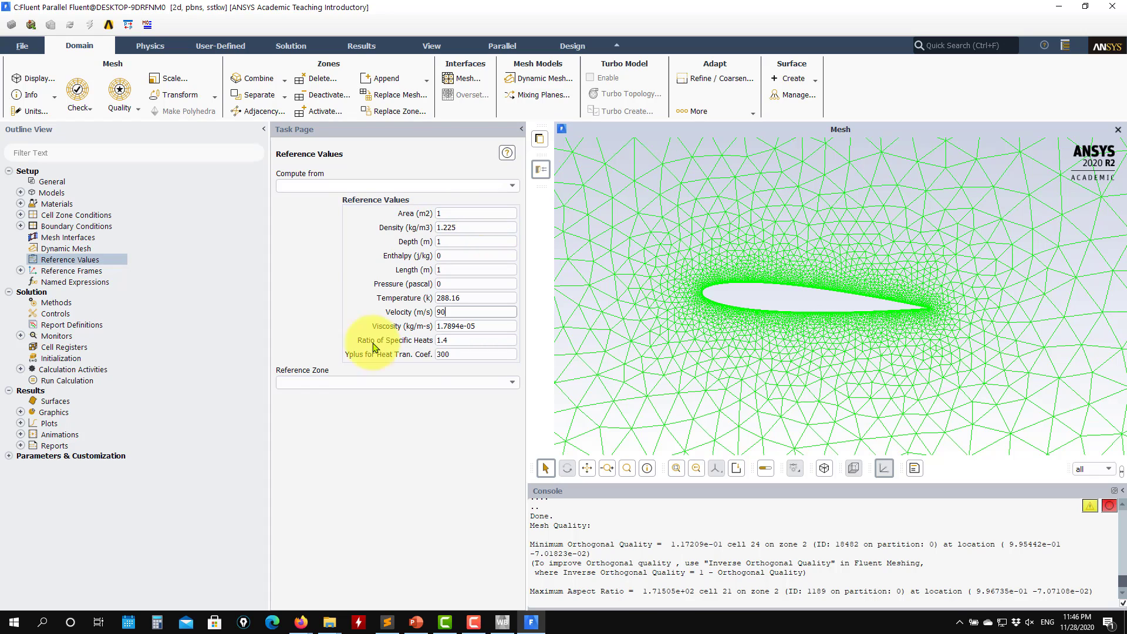
Review the solution methods, including the available pressure-velocity coupling schemes, and the solution controls' relaxation factors, without changing them.
{"action": "left_click", "coordinate": [71, 274]}
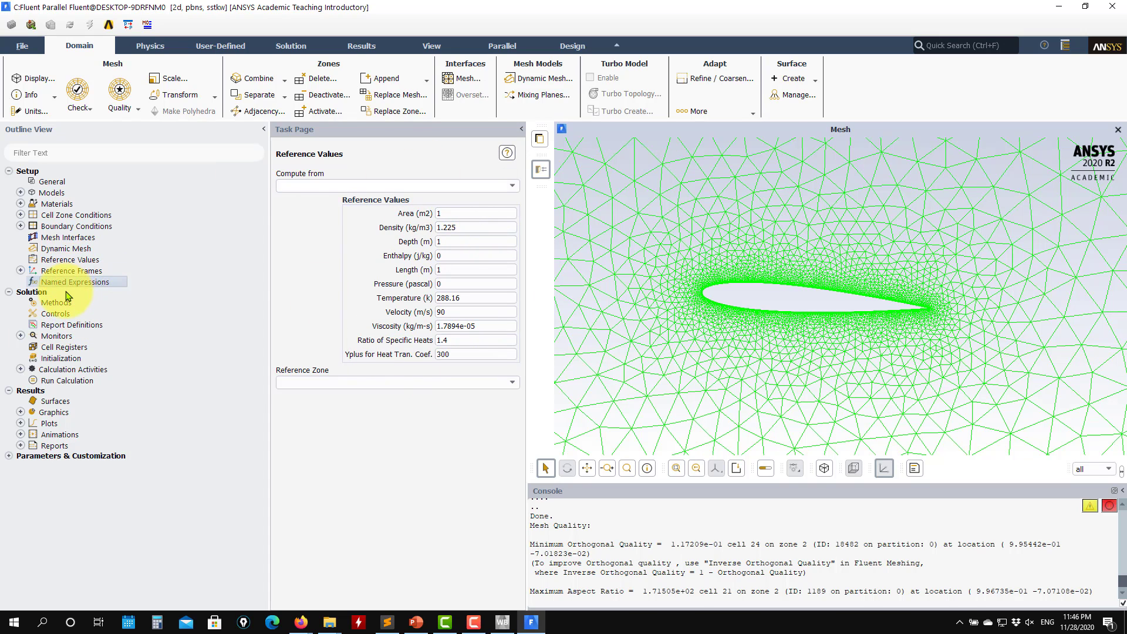
{"action": "left_click", "coordinate": [70, 283]}
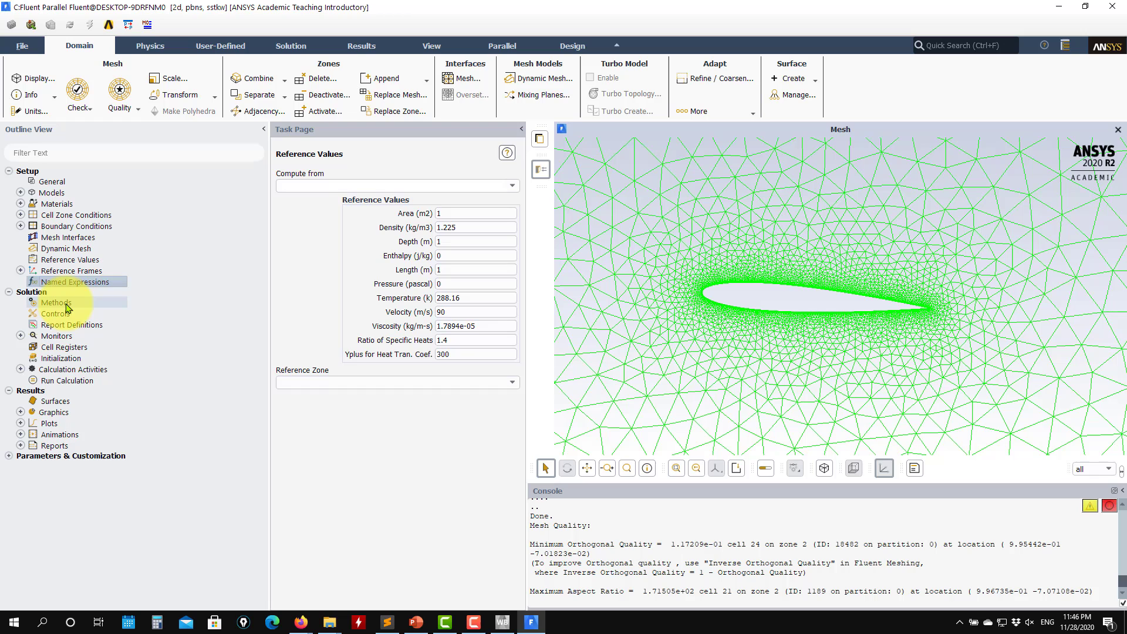
{"action": "left_click", "coordinate": [29, 291]}
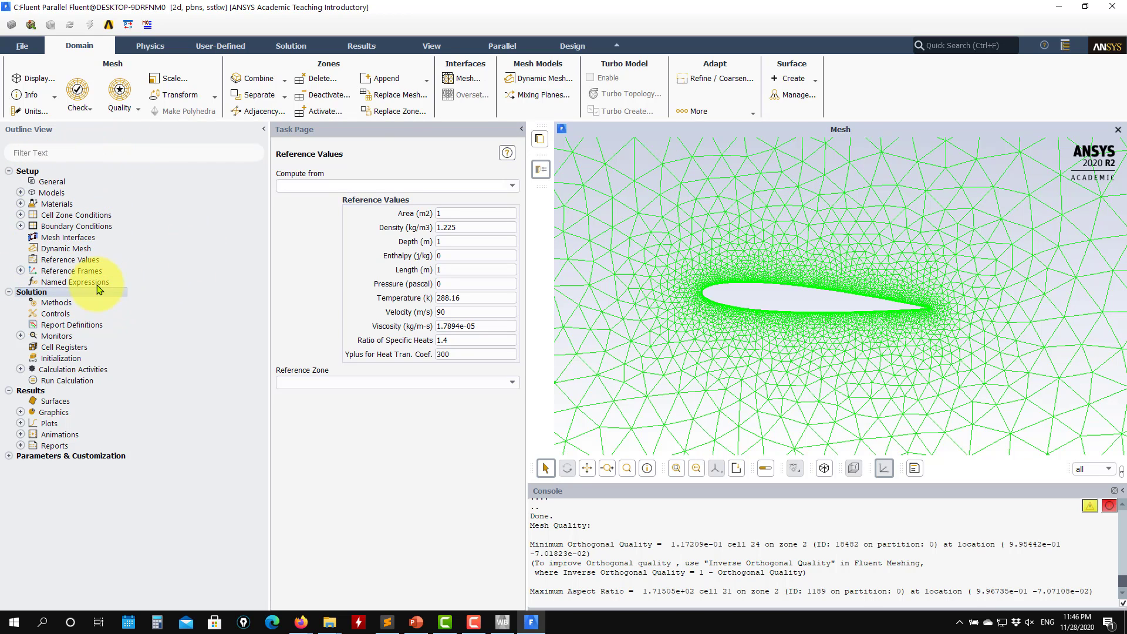
{"action": "left_click", "coordinate": [65, 302]}
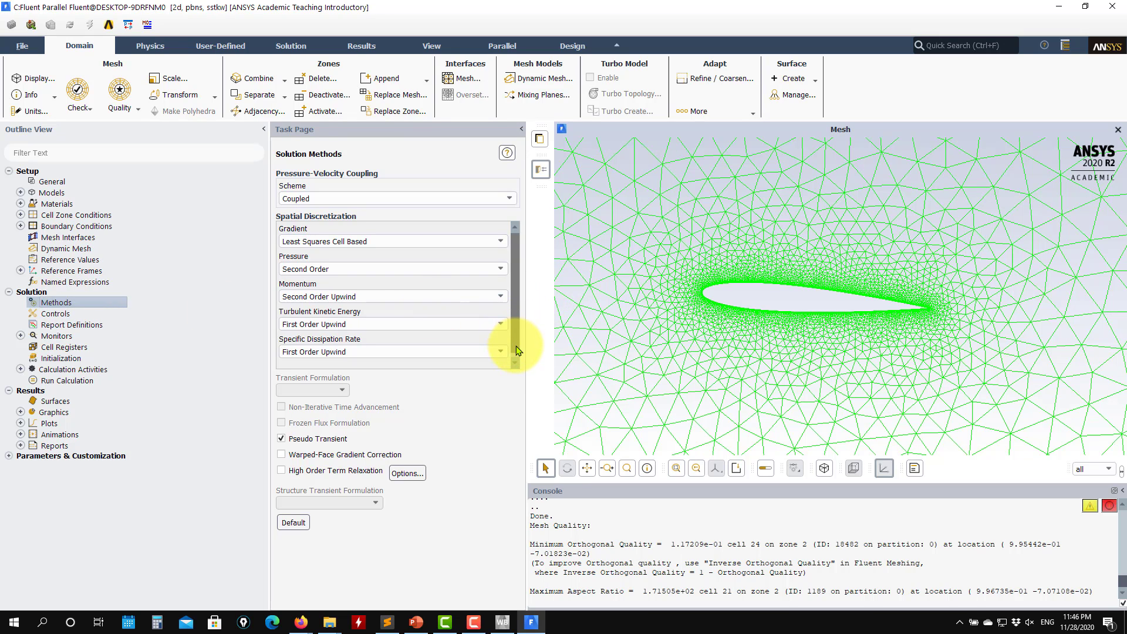
{"action": "left_click", "coordinate": [513, 199]}
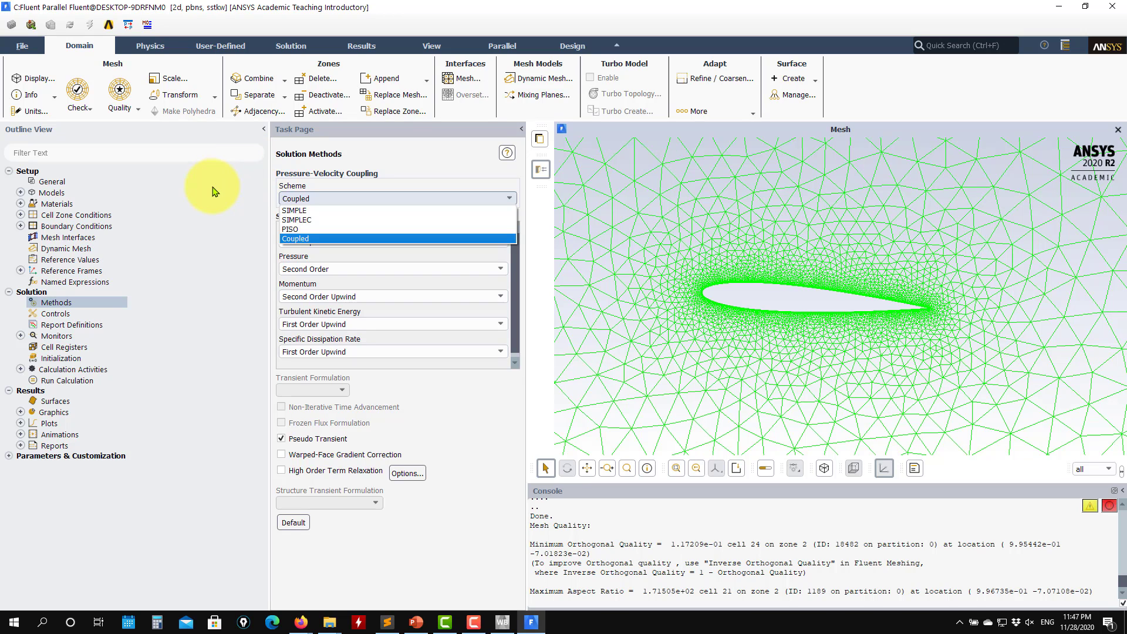
{"action": "left_click", "coordinate": [472, 423]}
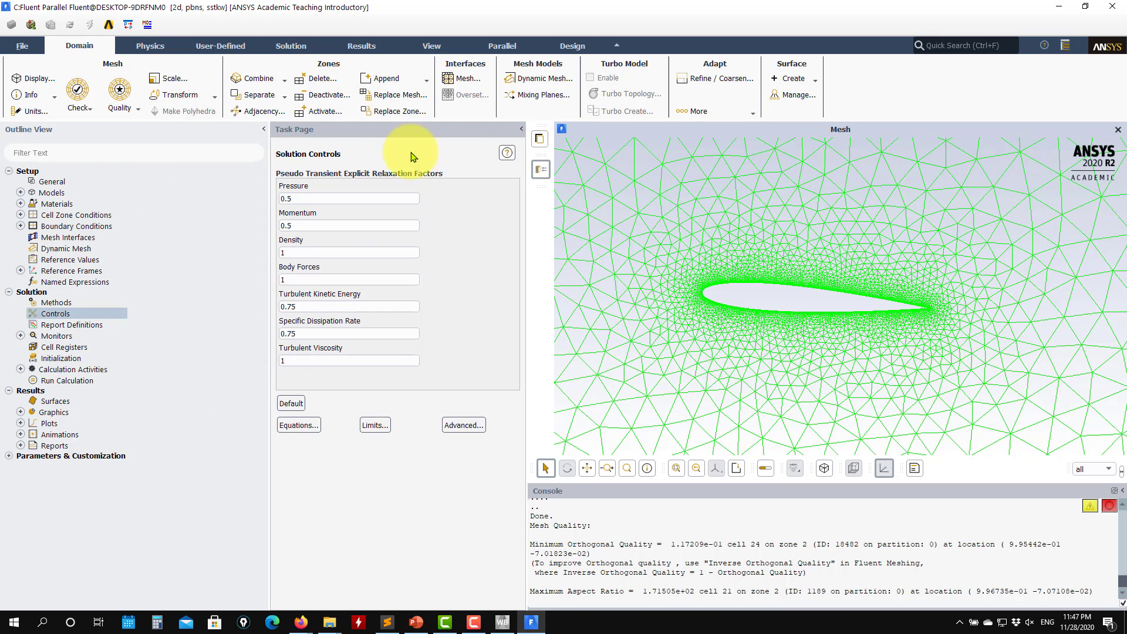
Start a new drag coefficient report definition for the p_side and s_side airfoil walls.
{"action": "double_click", "coordinate": [86, 327]}
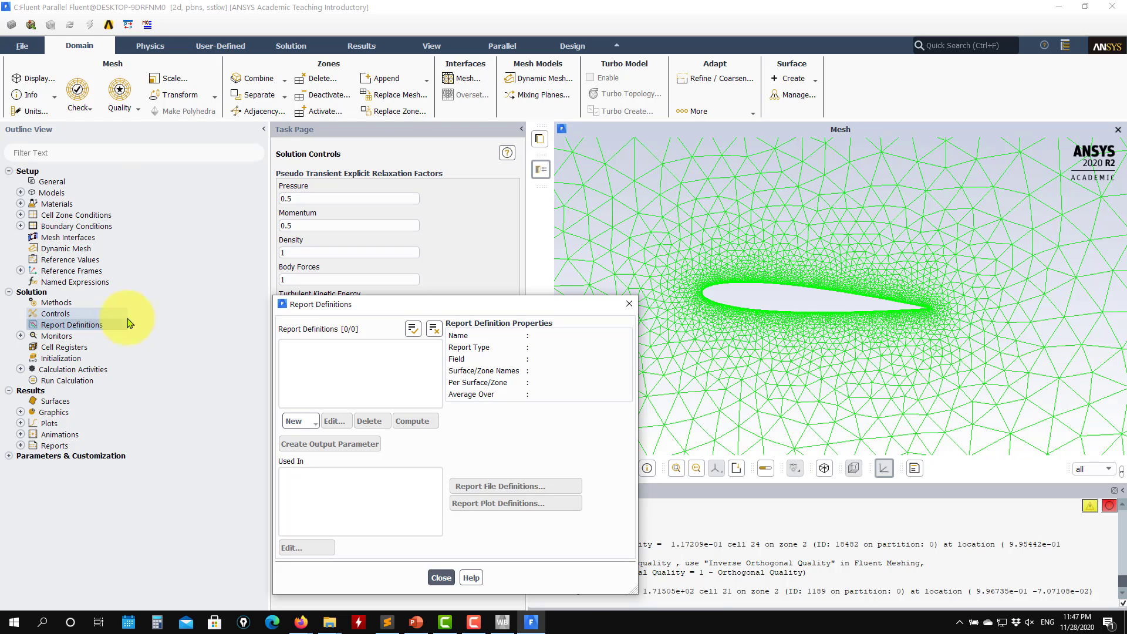
{"action": "left_click", "coordinate": [441, 577]}
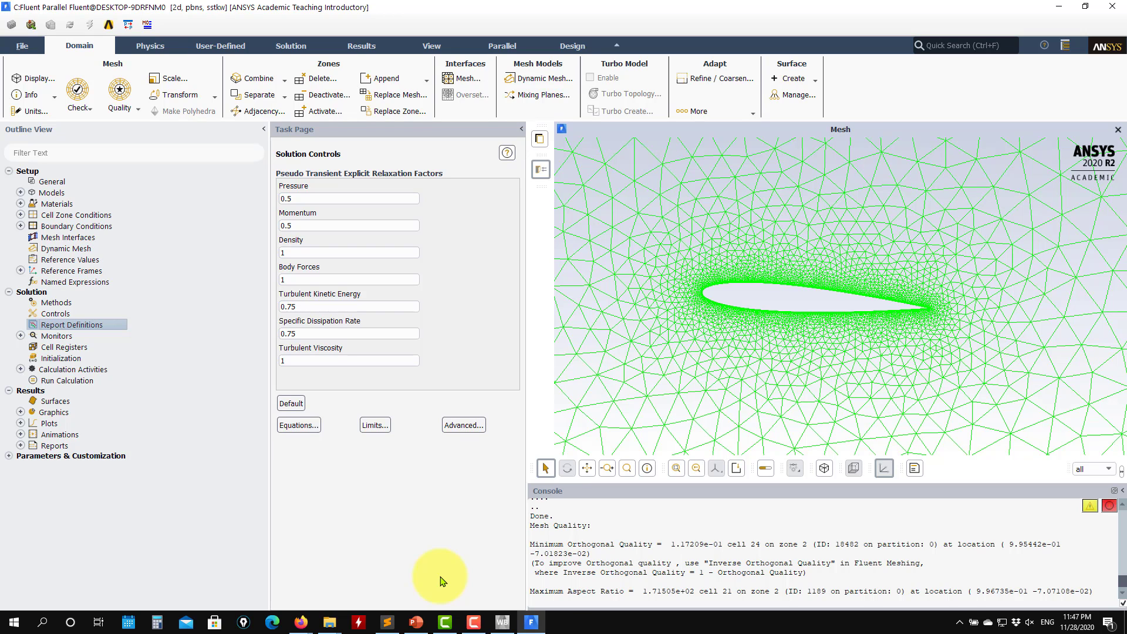
{"action": "right_click", "coordinate": [90, 328]}
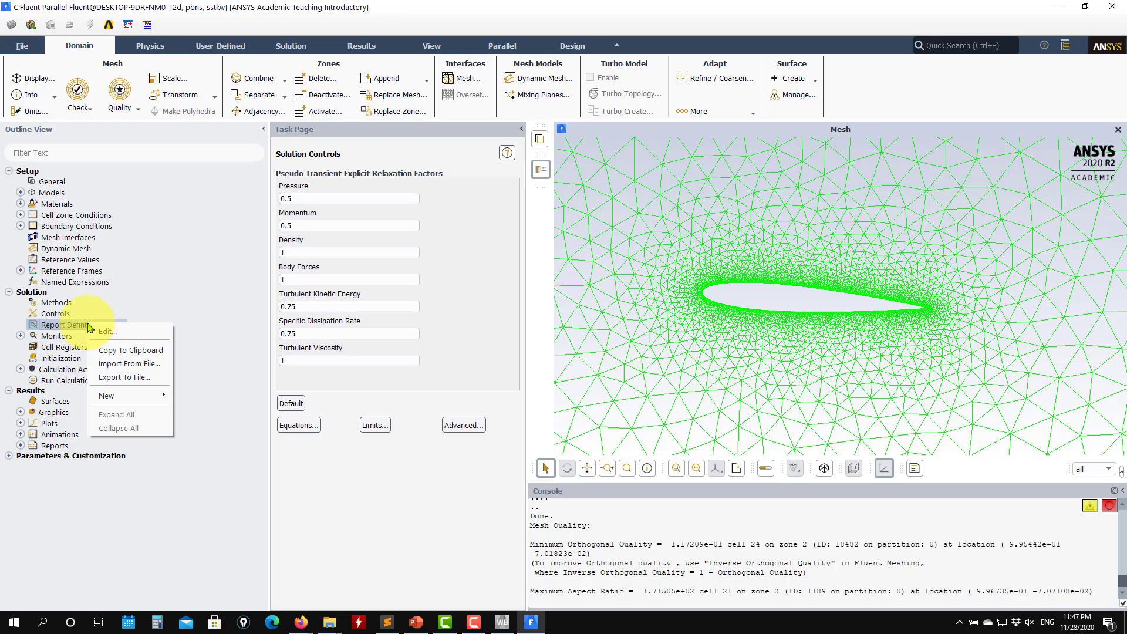
{"action": "mouse_move", "coordinate": [130, 398]}
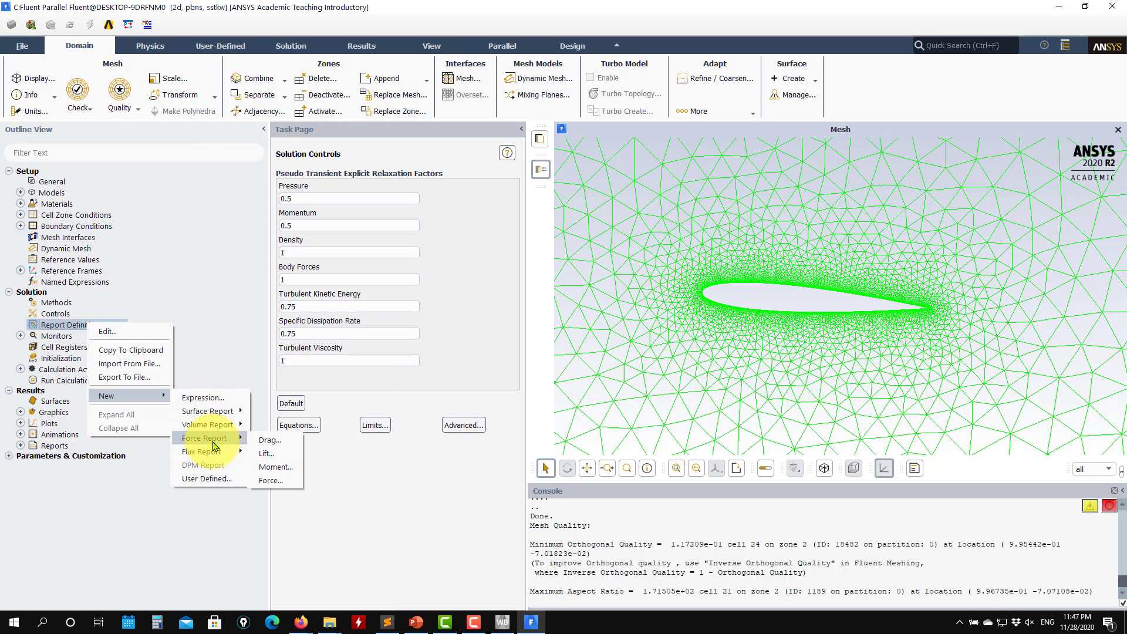
{"action": "left_click", "coordinate": [270, 441]}
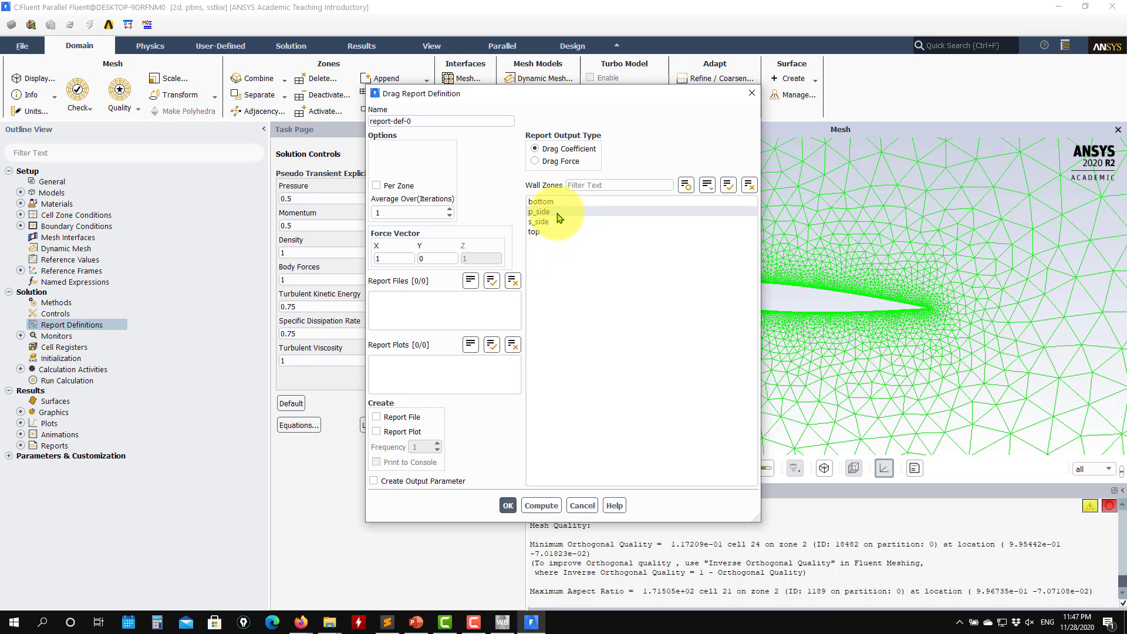
{"action": "left_click", "coordinate": [539, 213]}
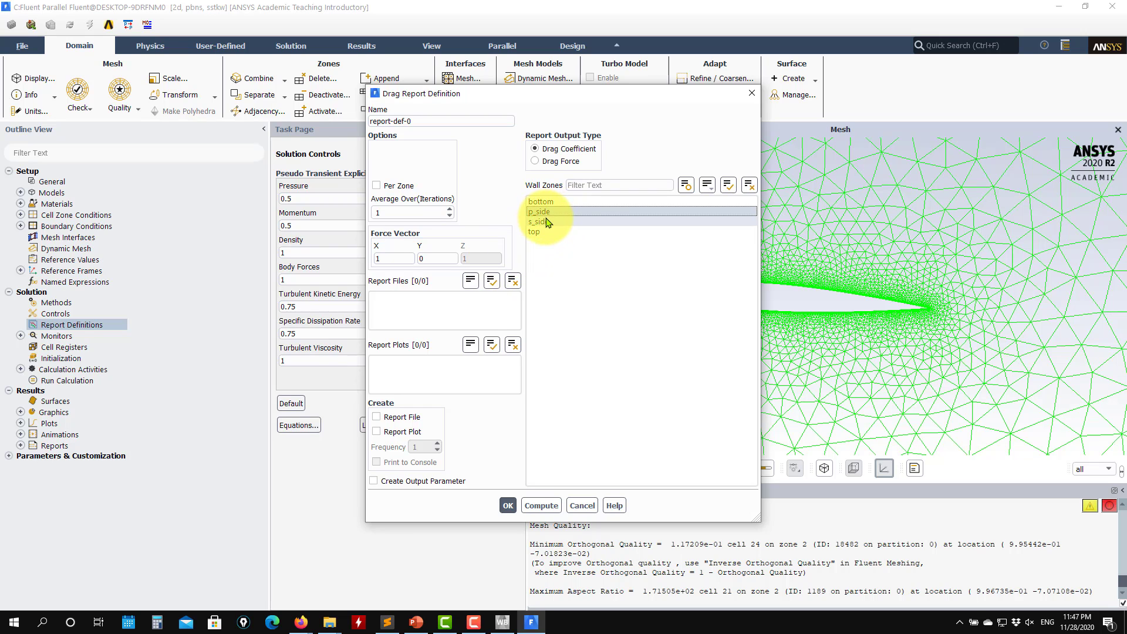
{"action": "left_click", "coordinate": [546, 221]}
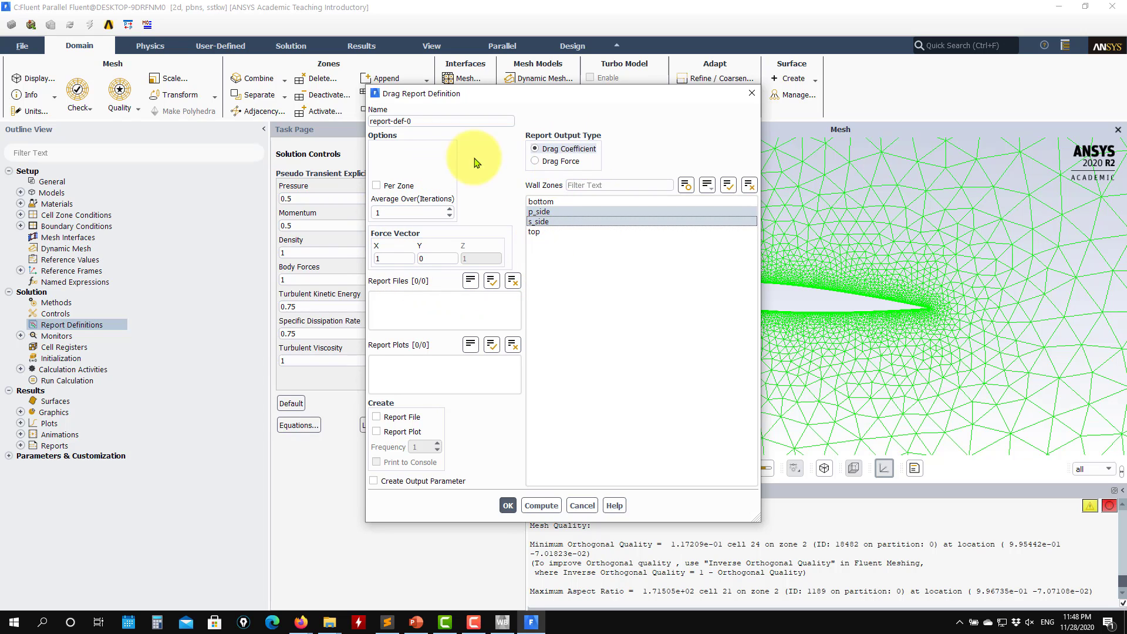
Name the drag report cd, enable its report file, report plot and console printing, and accept the definition.
{"action": "triple_click", "coordinate": [432, 122]}
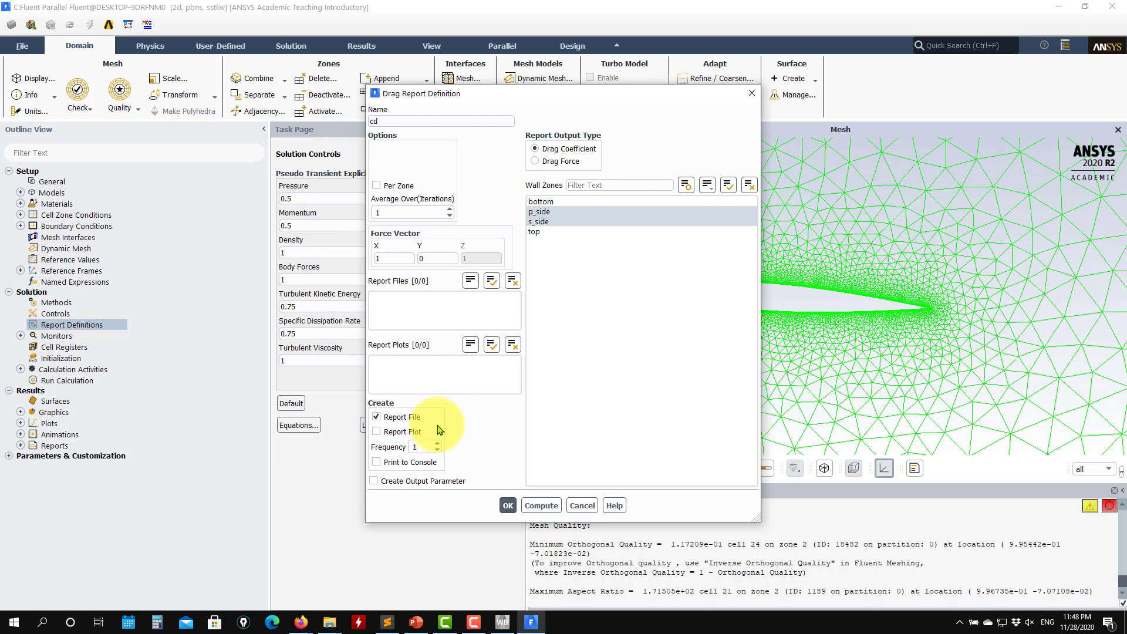
{"action": "left_click", "coordinate": [416, 421]}
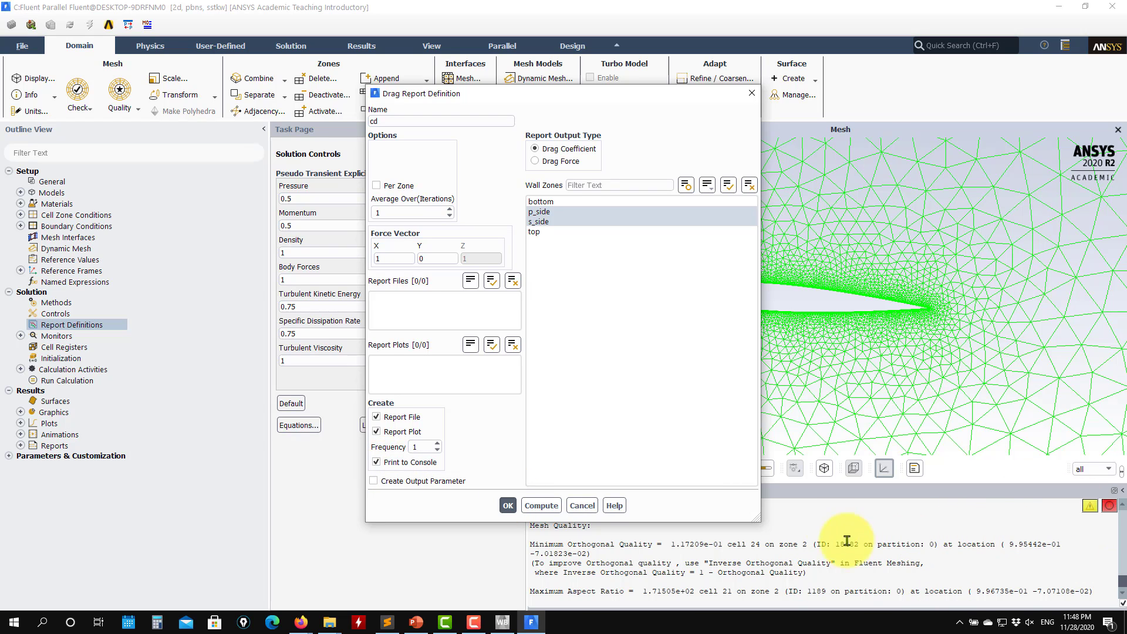
{"action": "left_click_drag", "start_coordinate": [478, 87], "coordinate": [373, 75]}
{"action": "left_click_drag", "start_coordinate": [616, 489], "coordinate": [693, 550]}
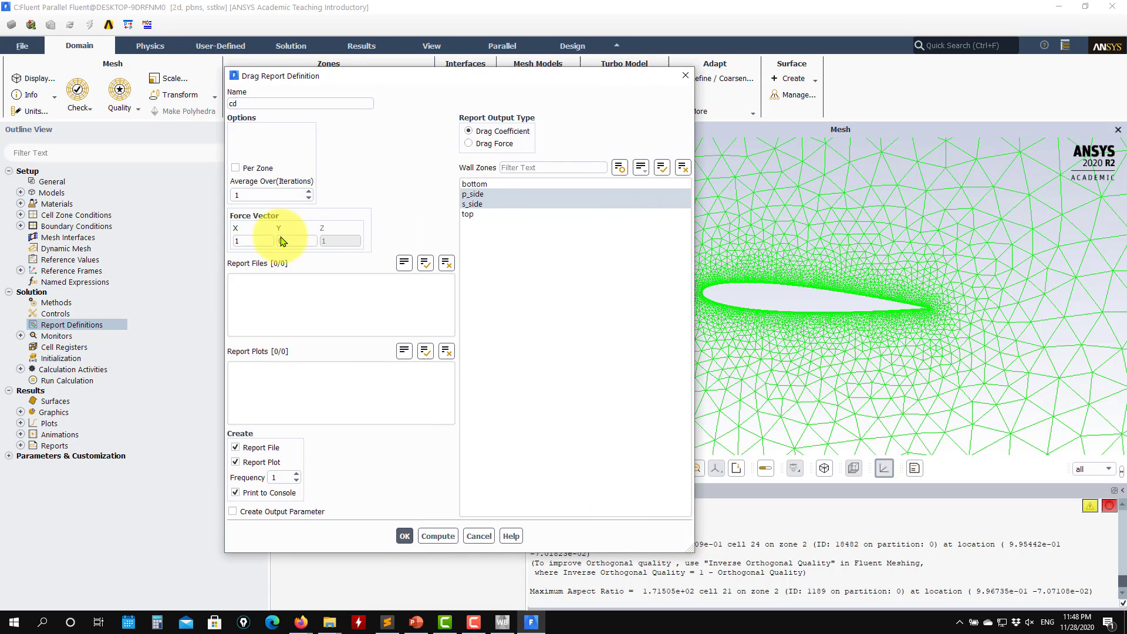
{"action": "left_click_drag", "start_coordinate": [518, 67], "coordinate": [316, 29]}
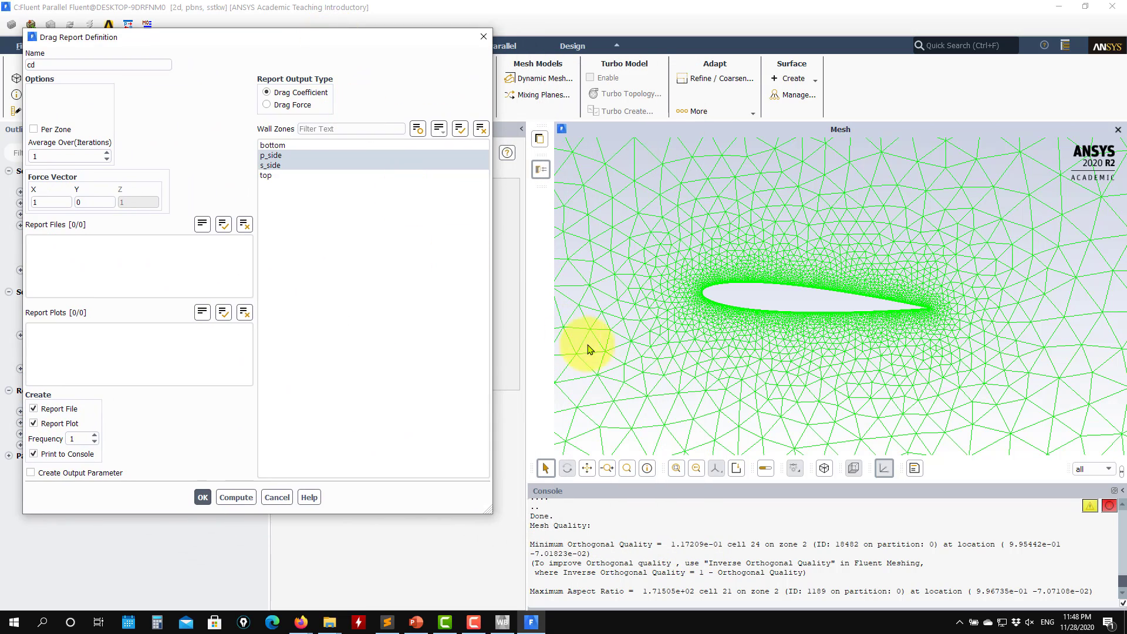
{"action": "scroll", "coordinate": [720, 332], "scroll_direction": "down", "scroll_amount": 10}
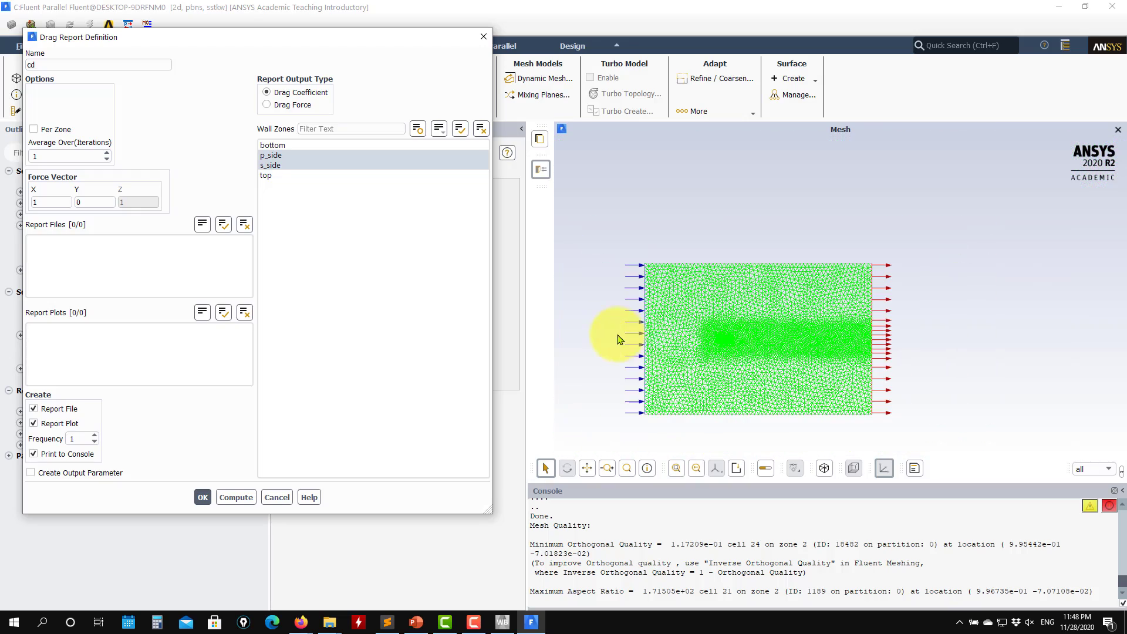
{"action": "left_click_drag", "start_coordinate": [257, 37], "coordinate": [399, 52]}
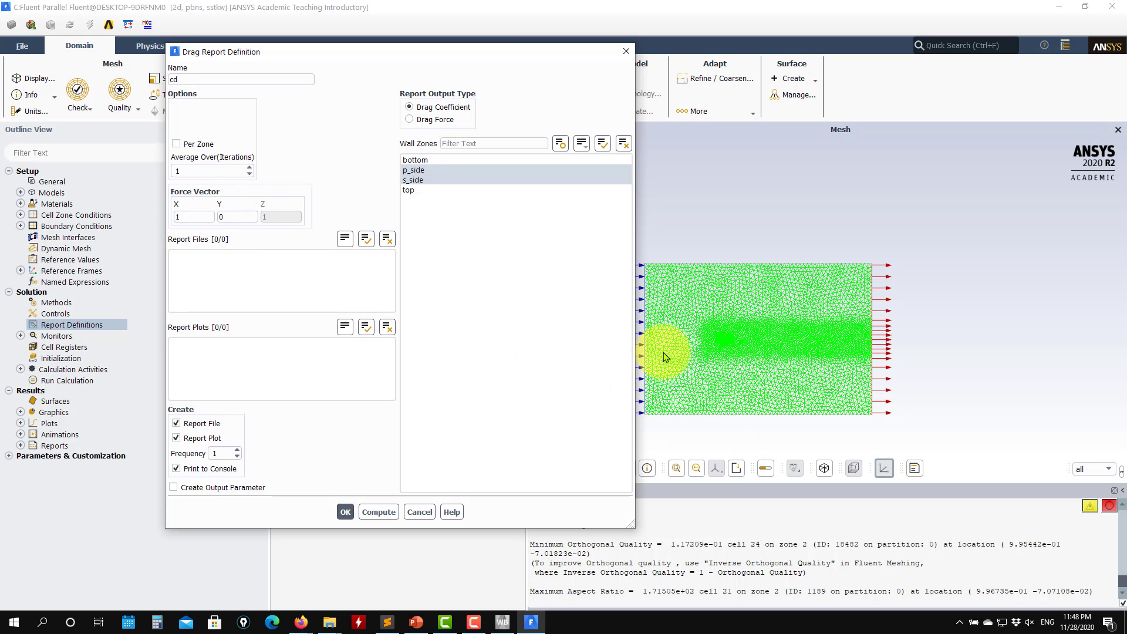
{"action": "scroll", "coordinate": [642, 341], "scroll_direction": "up", "scroll_amount": 2}
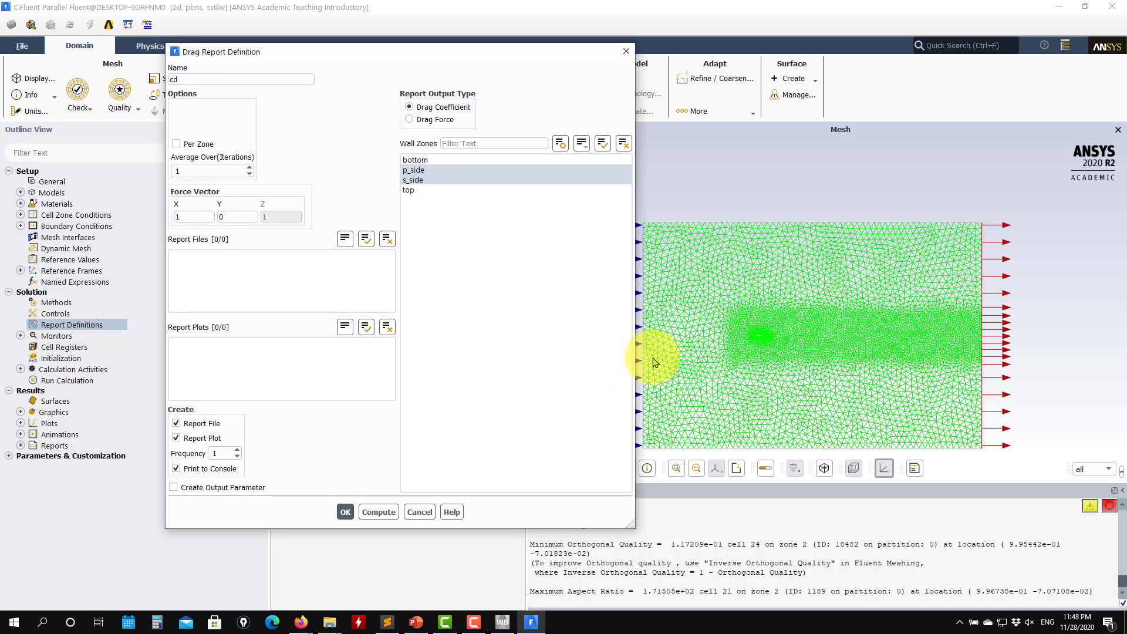
{"action": "left_click_drag", "start_coordinate": [545, 54], "coordinate": [446, 58]}
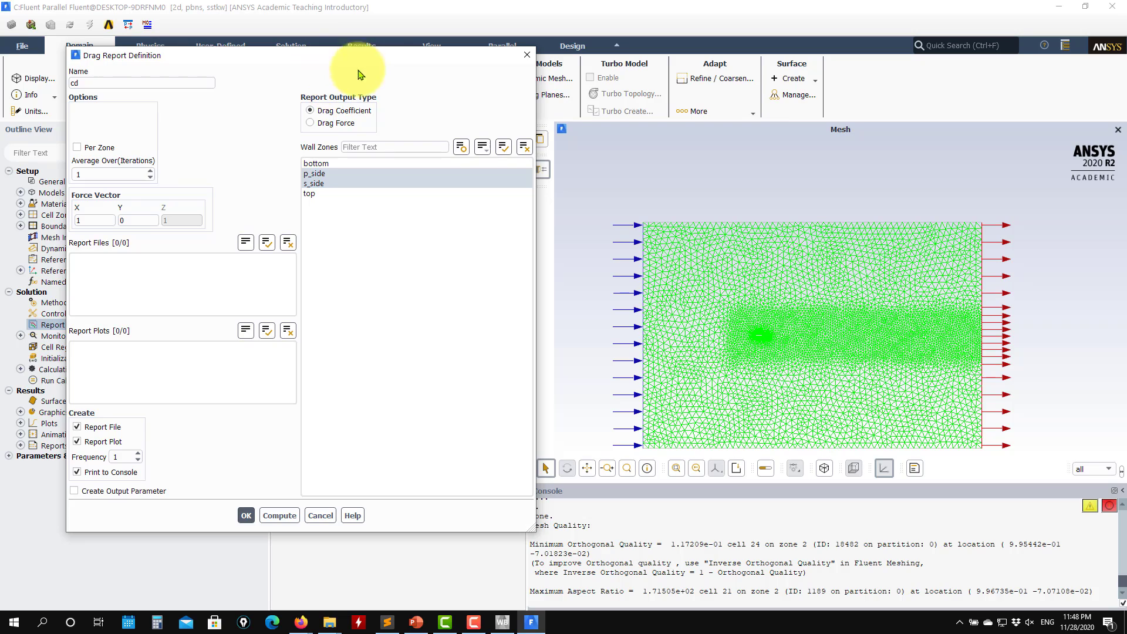
{"action": "scroll", "coordinate": [758, 340], "scroll_direction": "up", "scroll_amount": 3}
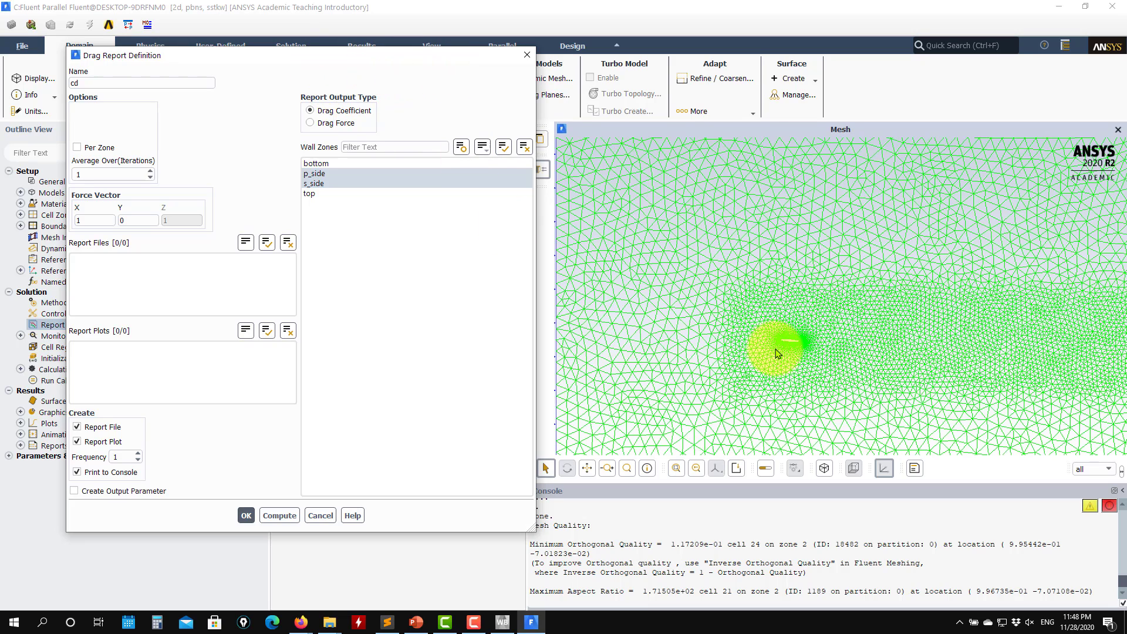
{"action": "left_click", "coordinate": [247, 515]}
Start a new lift coefficient report definition for the p_side and s_side airfoil walls.
{"action": "left_click", "coordinate": [21, 325]}
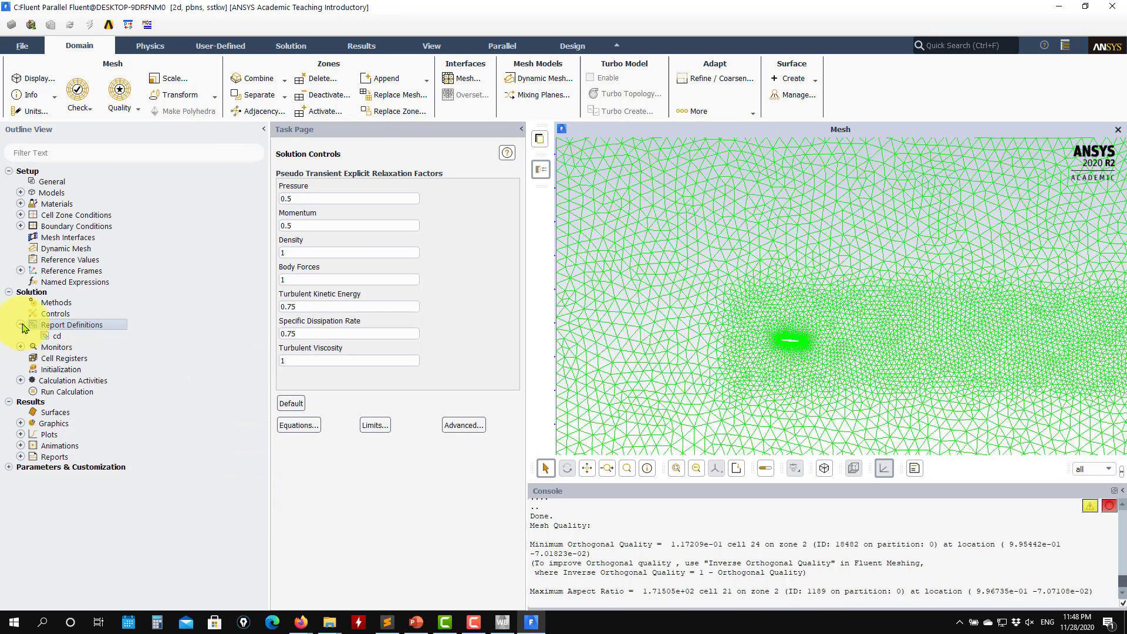
{"action": "right_click", "coordinate": [74, 328]}
{"action": "mouse_move", "coordinate": [126, 397]}
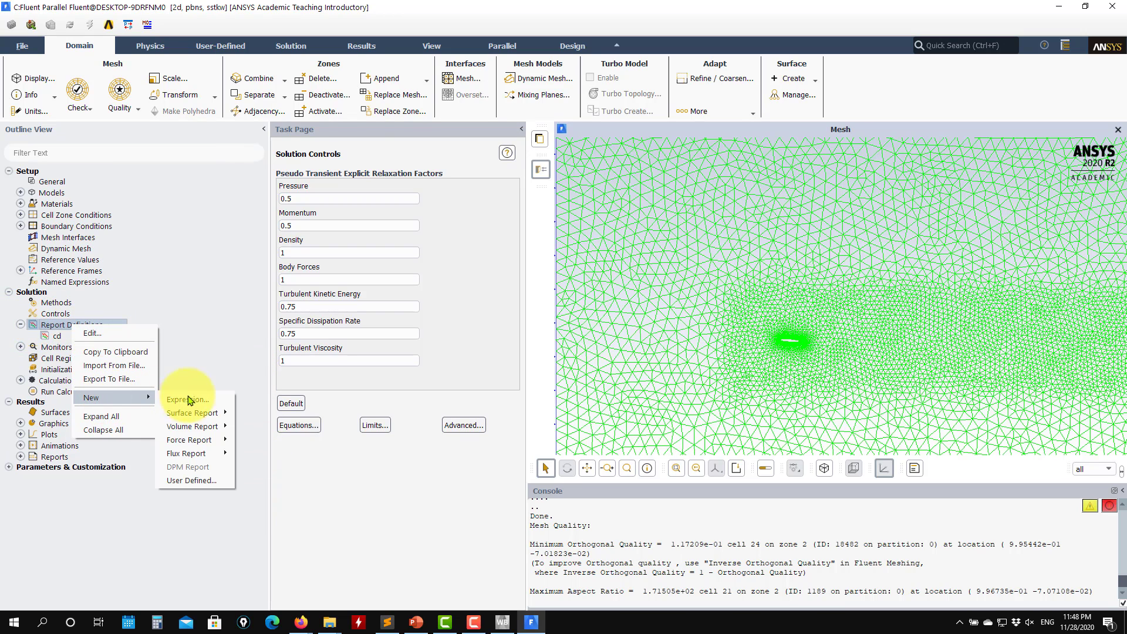
{"action": "mouse_move", "coordinate": [199, 439]}
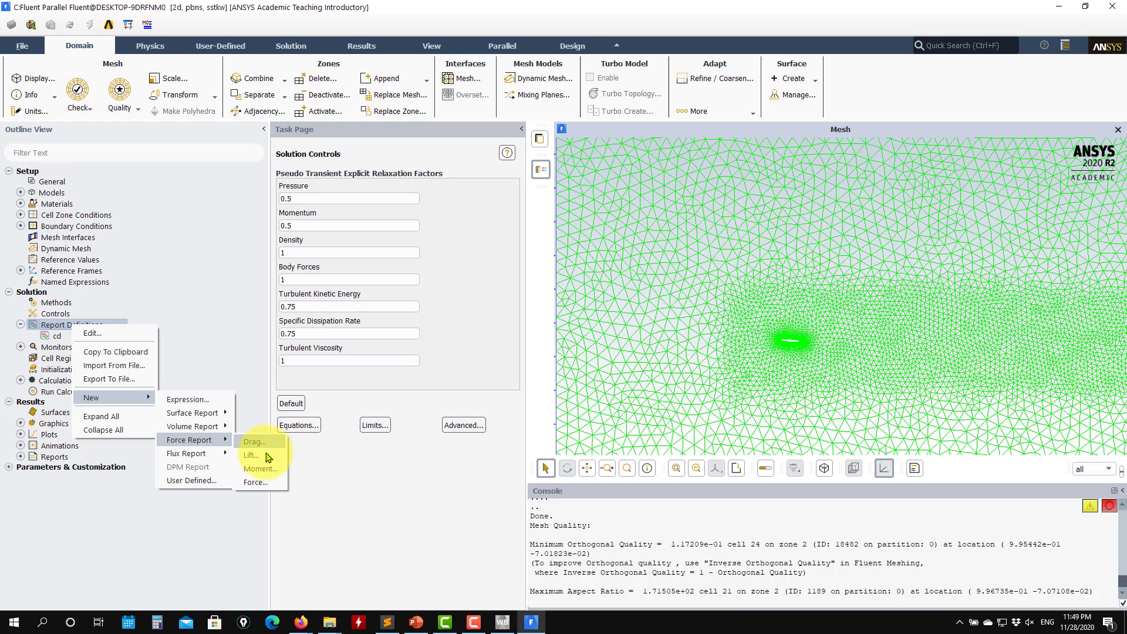
{"action": "left_click", "coordinate": [267, 456]}
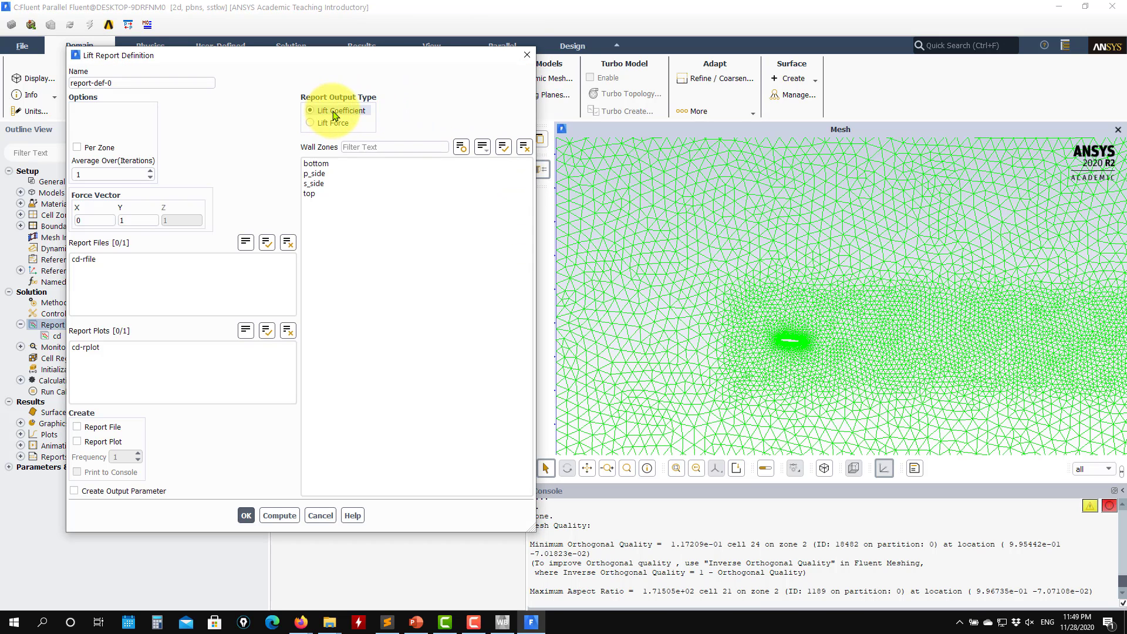
{"action": "left_click", "coordinate": [320, 173]}
{"action": "left_click", "coordinate": [320, 183]}
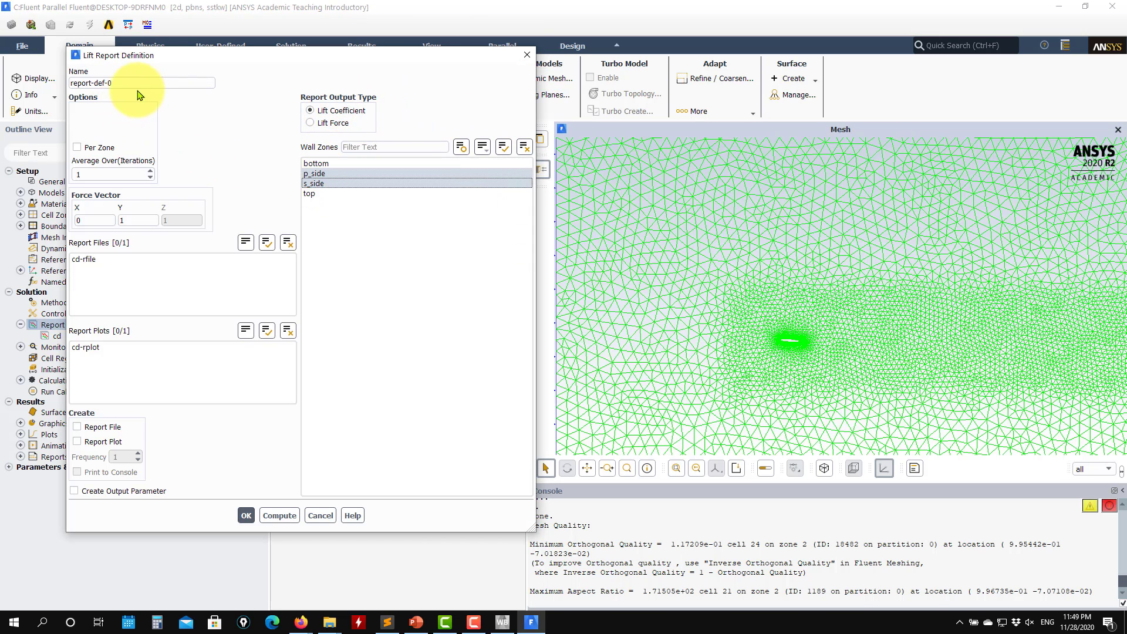
Name the lift report cl, enable its report file and report plot, and accept the definition.
{"action": "left_click_drag", "start_coordinate": [139, 83], "coordinate": [51, 90]}
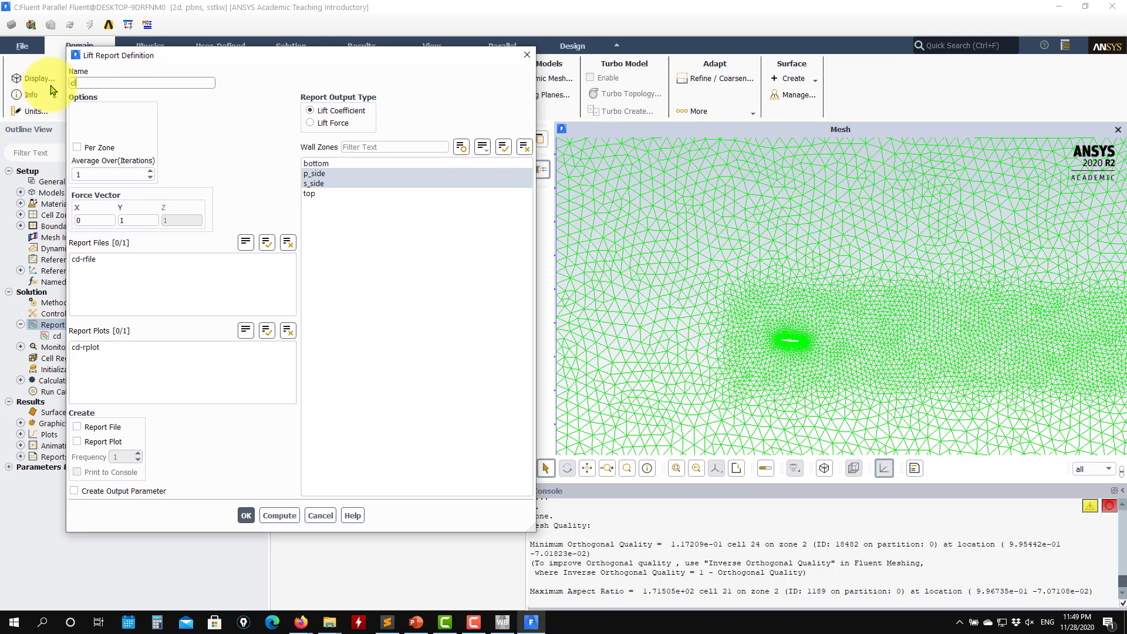
{"action": "type", "text": "cl"}
{"action": "left_click", "coordinate": [138, 221]}
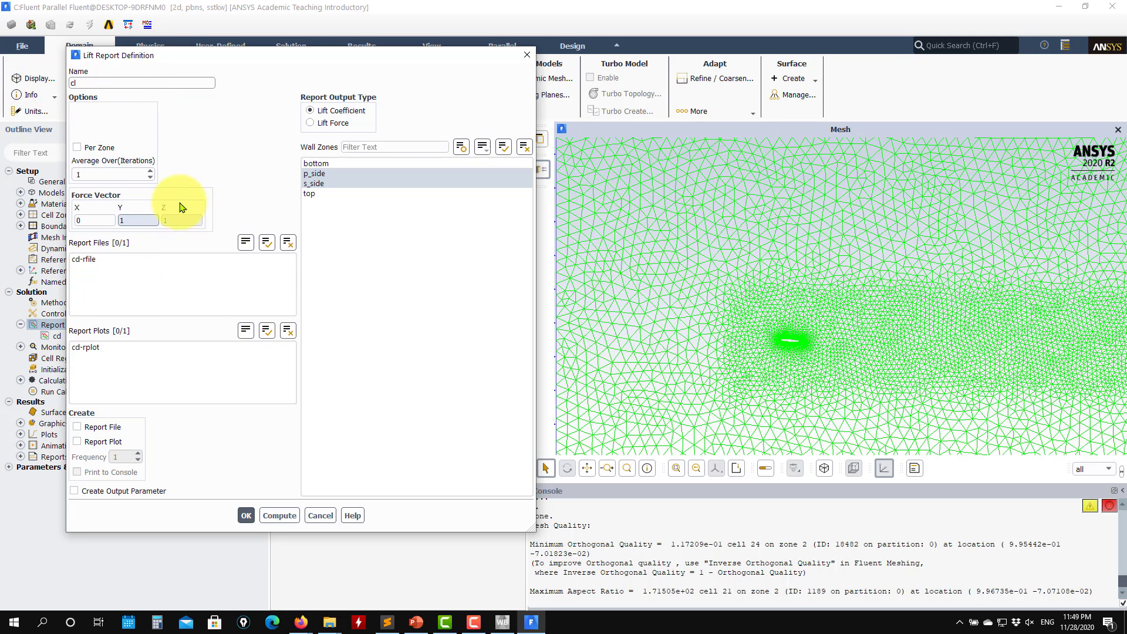
{"action": "left_click", "coordinate": [98, 442]}
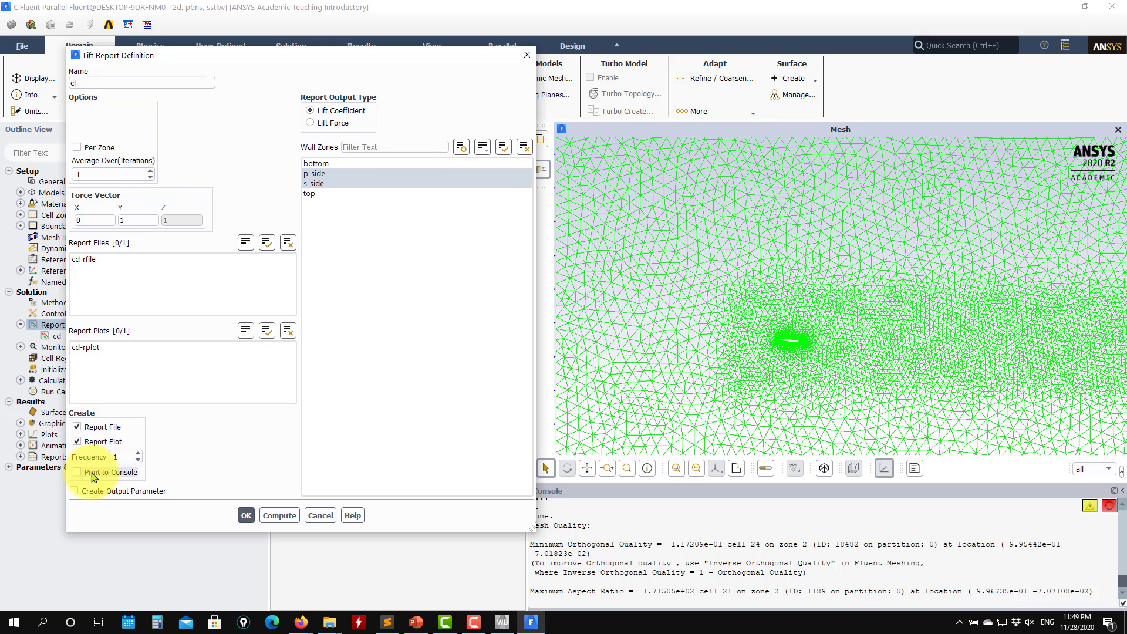
{"action": "left_click", "coordinate": [246, 516]}
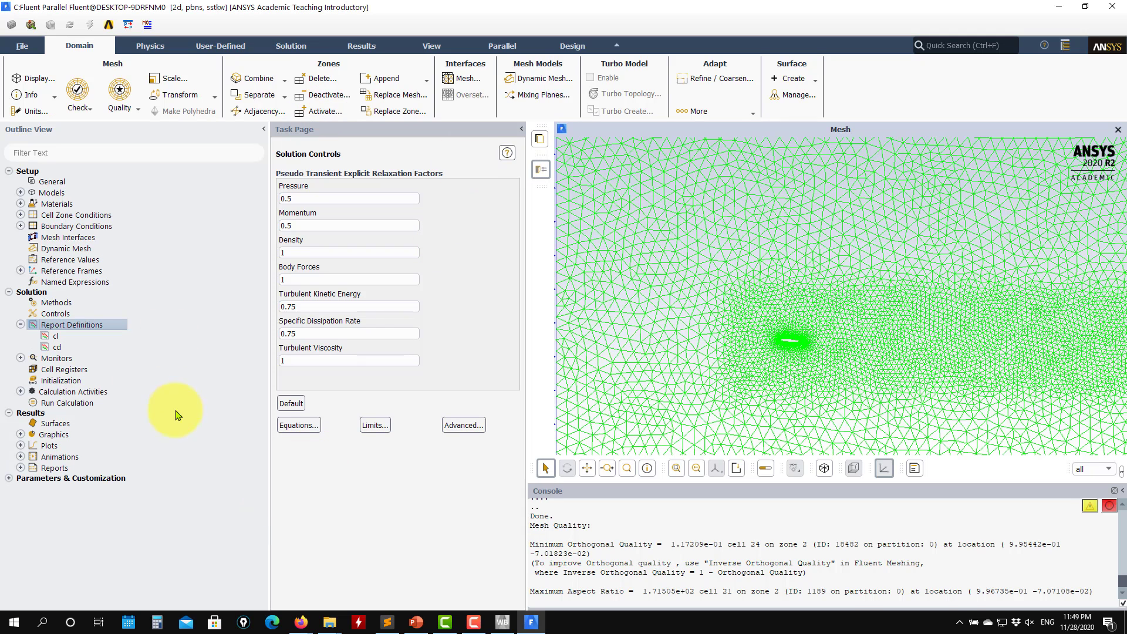
Check the report files and report plots created for the drag and lift coefficients under the solution monitors.
{"action": "left_click", "coordinate": [22, 357]}
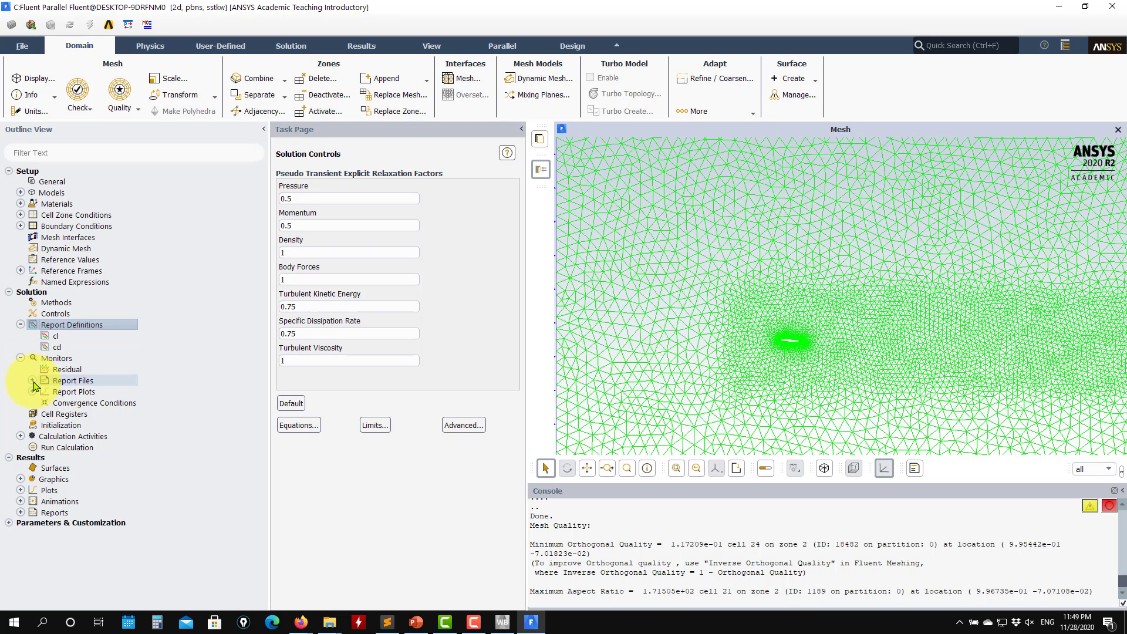
{"action": "left_click", "coordinate": [32, 381]}
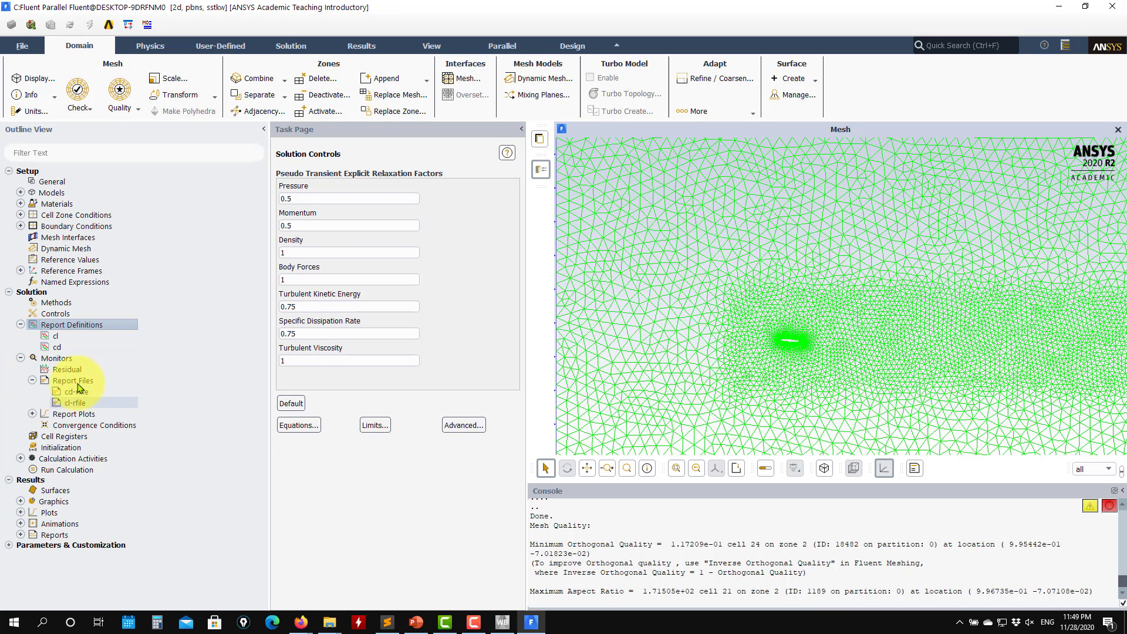
{"action": "left_click", "coordinate": [32, 414]}
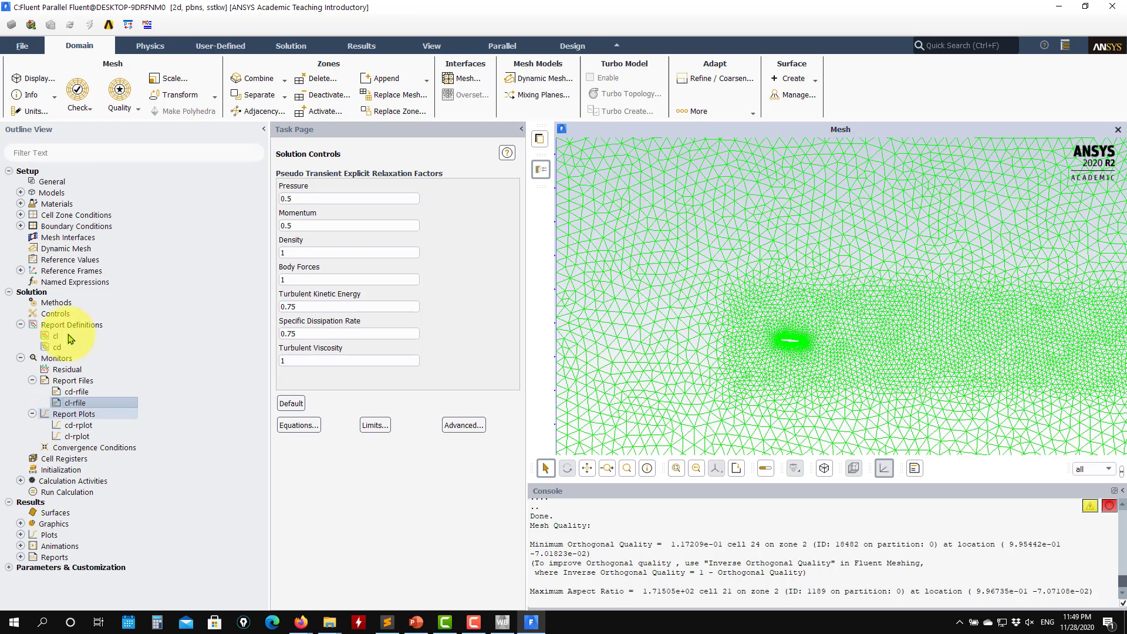
{"action": "left_click", "coordinate": [32, 414]}
{"action": "left_click", "coordinate": [33, 380]}
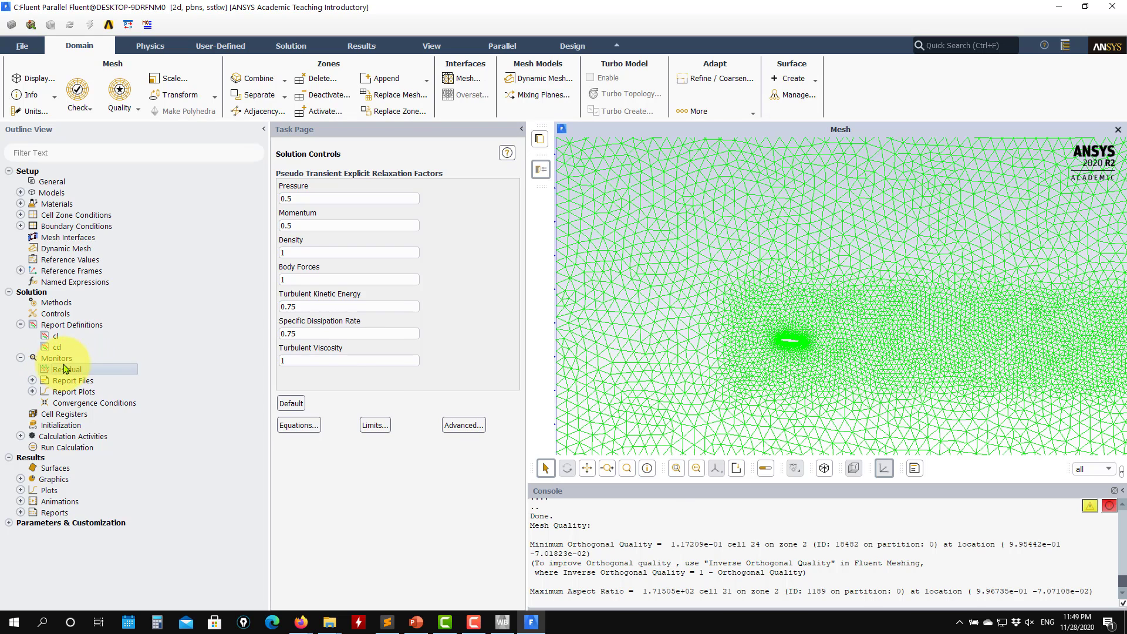
Review the residual monitors' plotting options and absolute convergence criteria for all equations without changing them.
{"action": "double_click", "coordinate": [65, 369]}
{"action": "left_click_drag", "start_coordinate": [536, 294], "coordinate": [416, 92]}
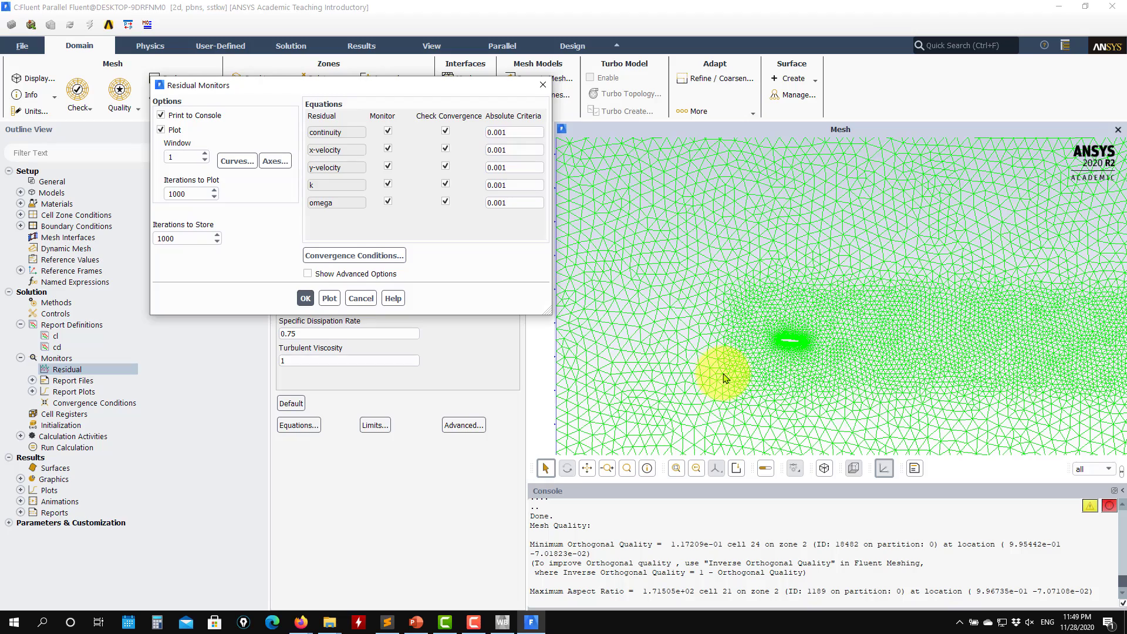
{"action": "scroll", "coordinate": [813, 337], "scroll_direction": "up", "scroll_amount": 5}
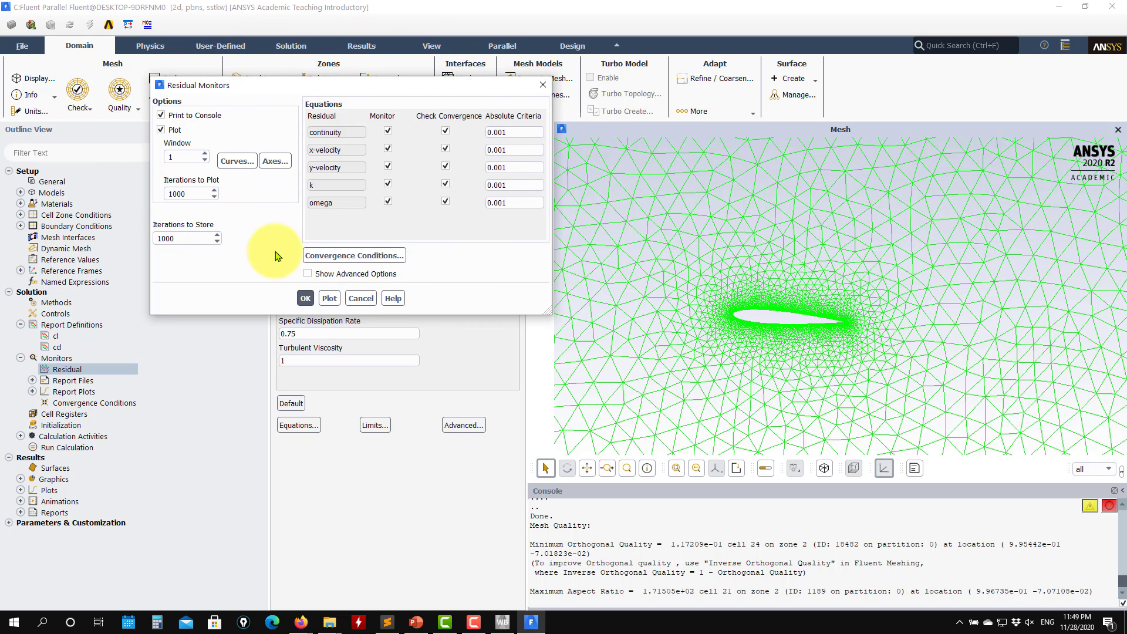
{"action": "left_click", "coordinate": [305, 298]}
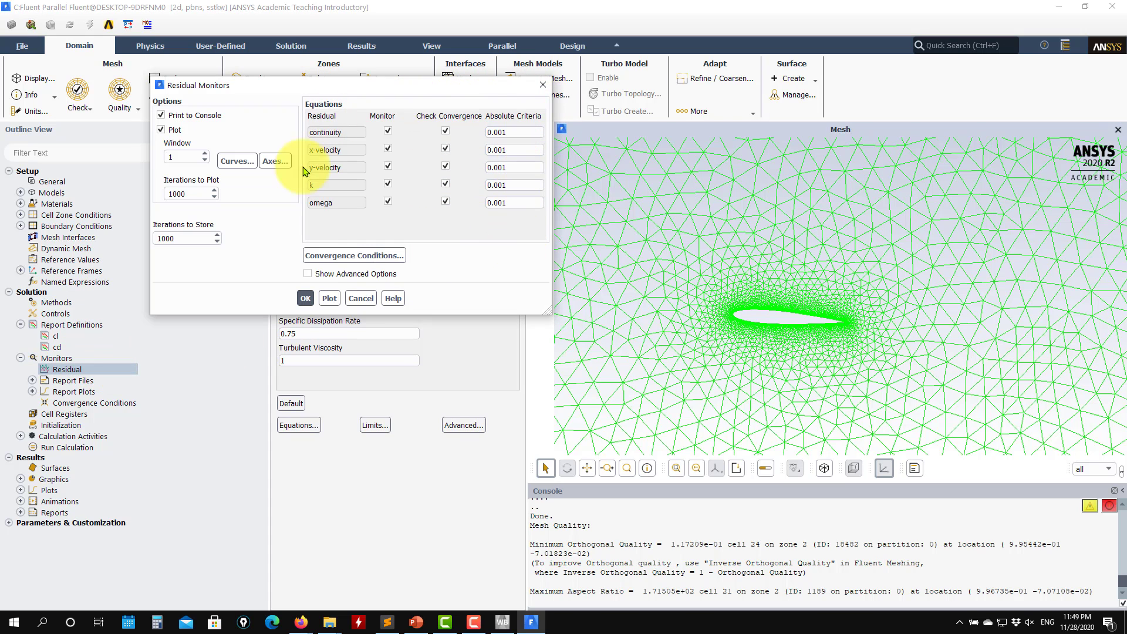
{"action": "left_click", "coordinate": [306, 298]}
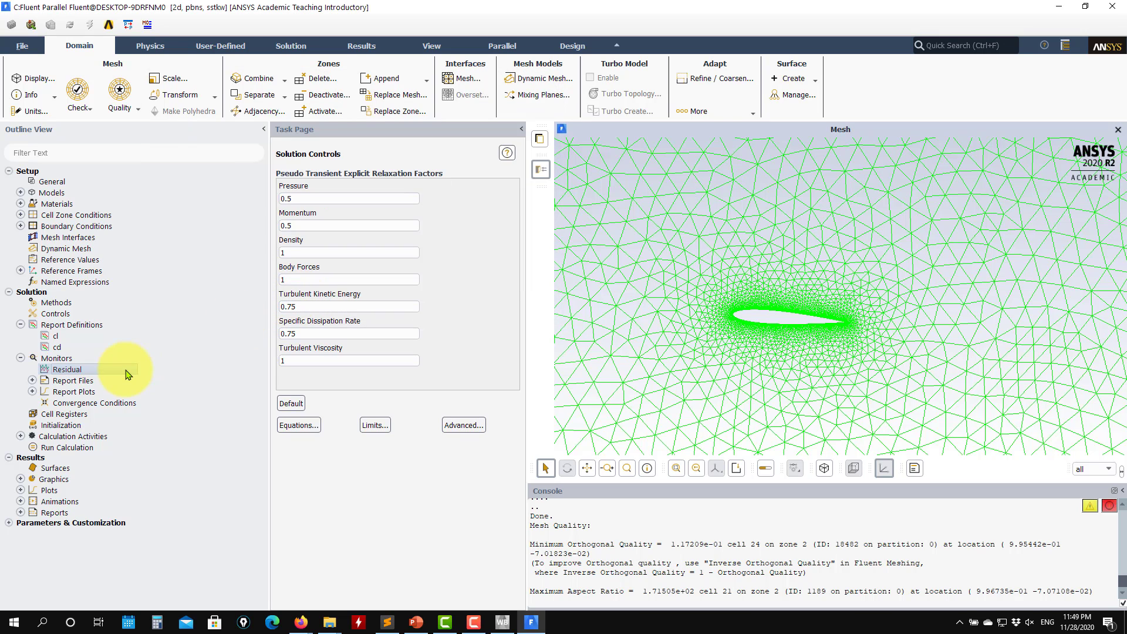
{"action": "double_click", "coordinate": [66, 370]}
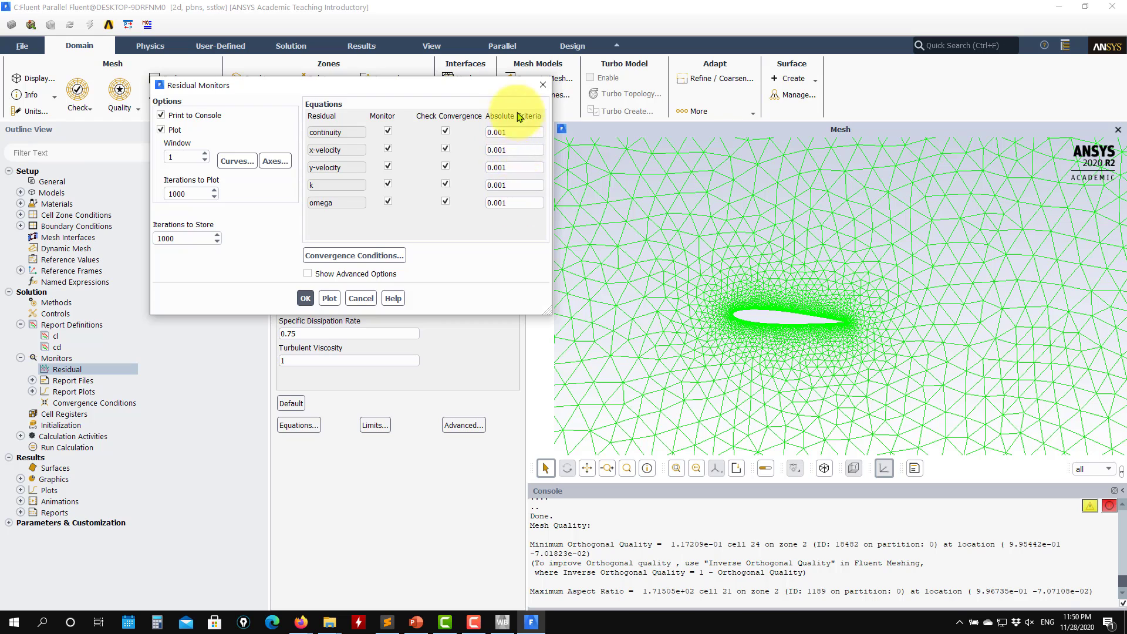
{"action": "left_click_drag", "start_coordinate": [515, 131], "coordinate": [469, 125]}
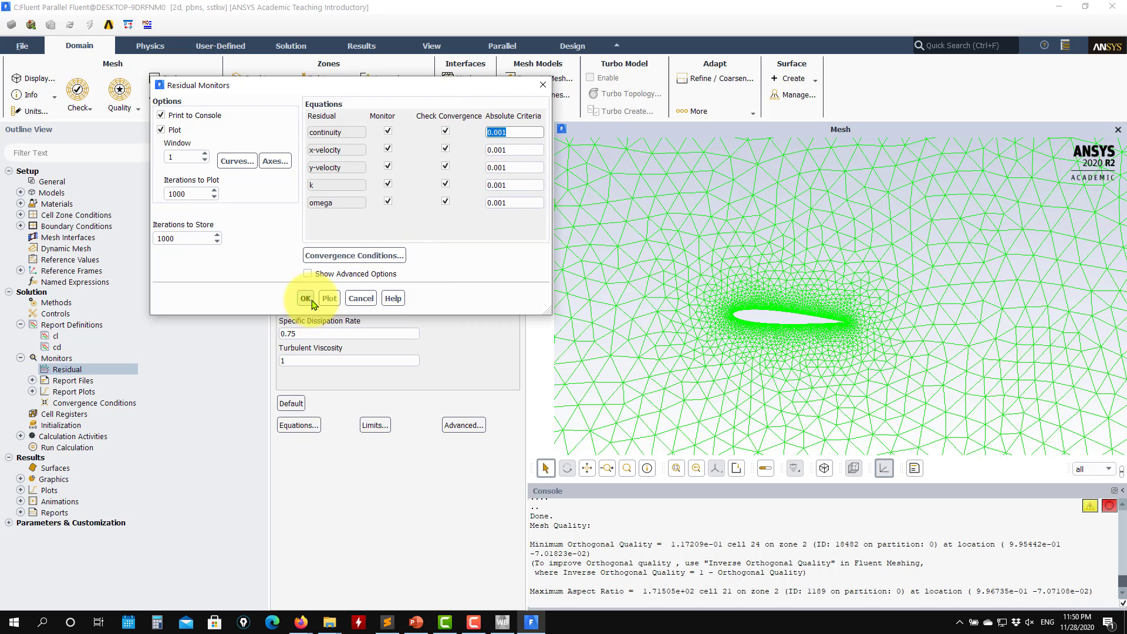
{"action": "left_click", "coordinate": [358, 299]}
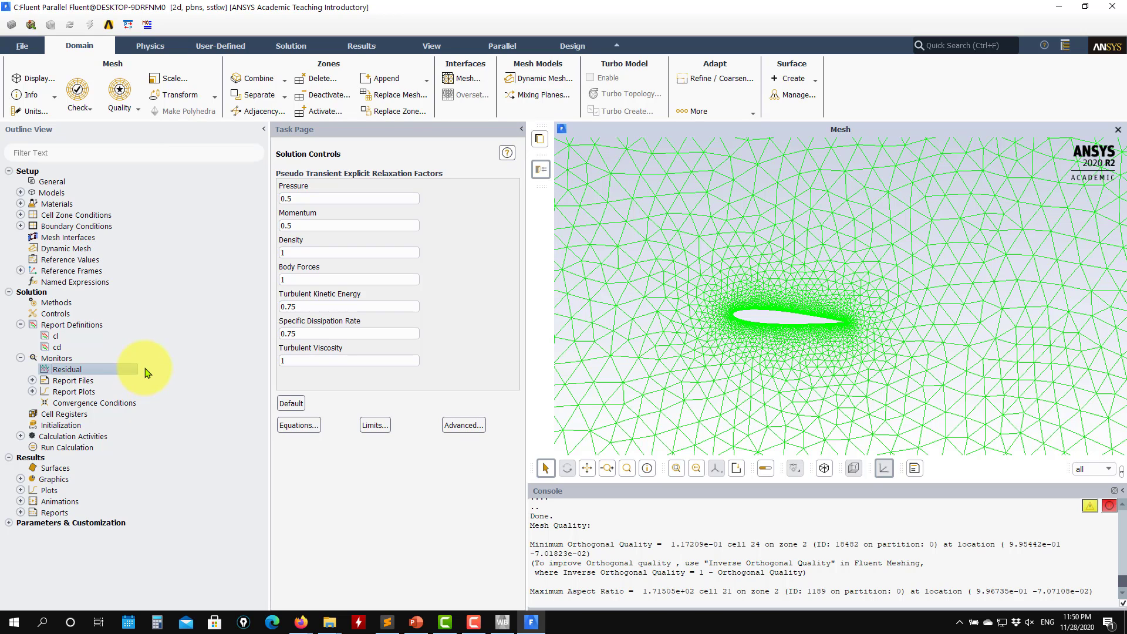
{"action": "left_click", "coordinate": [21, 358]}
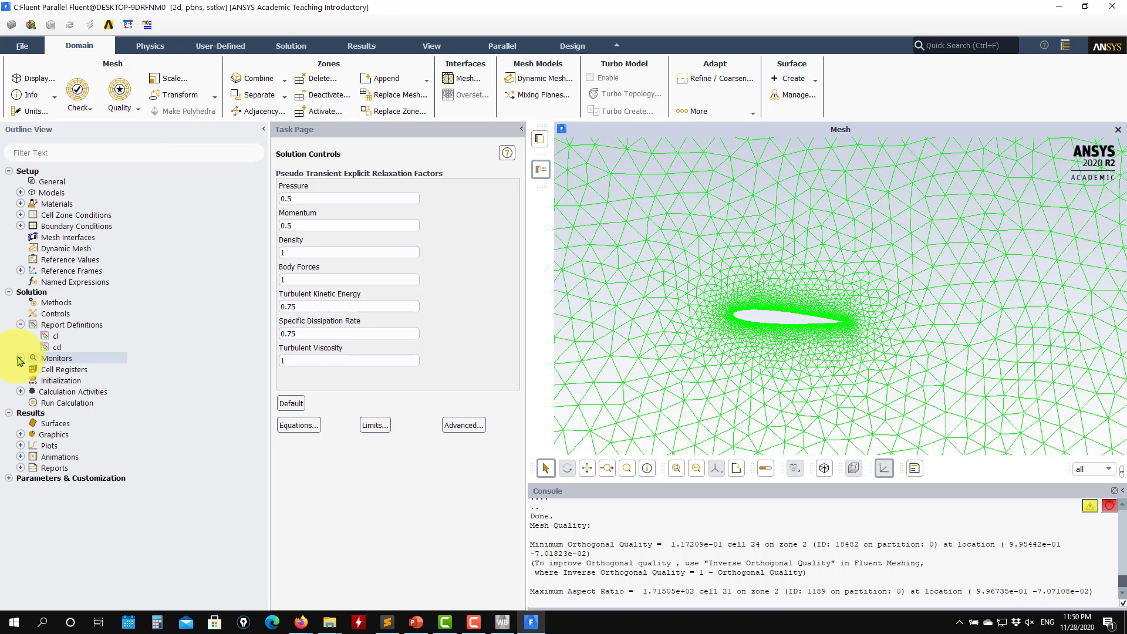
Switch the solution initialization method to Standard Initialization.
{"action": "left_click", "coordinate": [69, 382]}
{"action": "scroll", "coordinate": [769, 365], "scroll_direction": "down", "scroll_amount": 10}
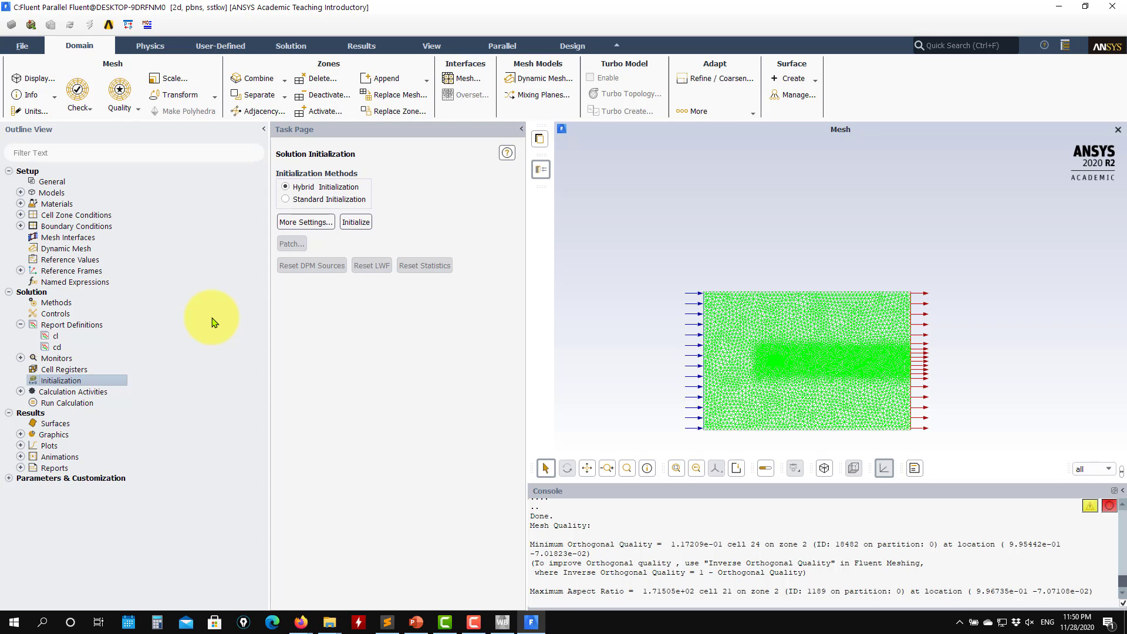
{"action": "left_click", "coordinate": [321, 200]}
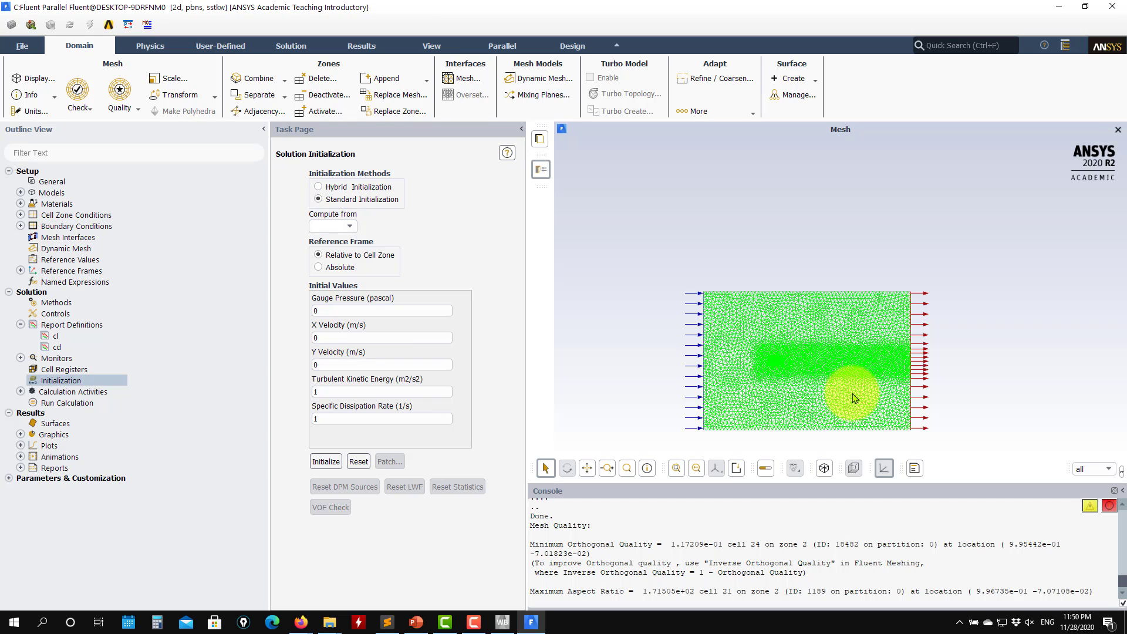
{"action": "scroll", "coordinate": [840, 397], "scroll_direction": "up", "scroll_amount": 3}
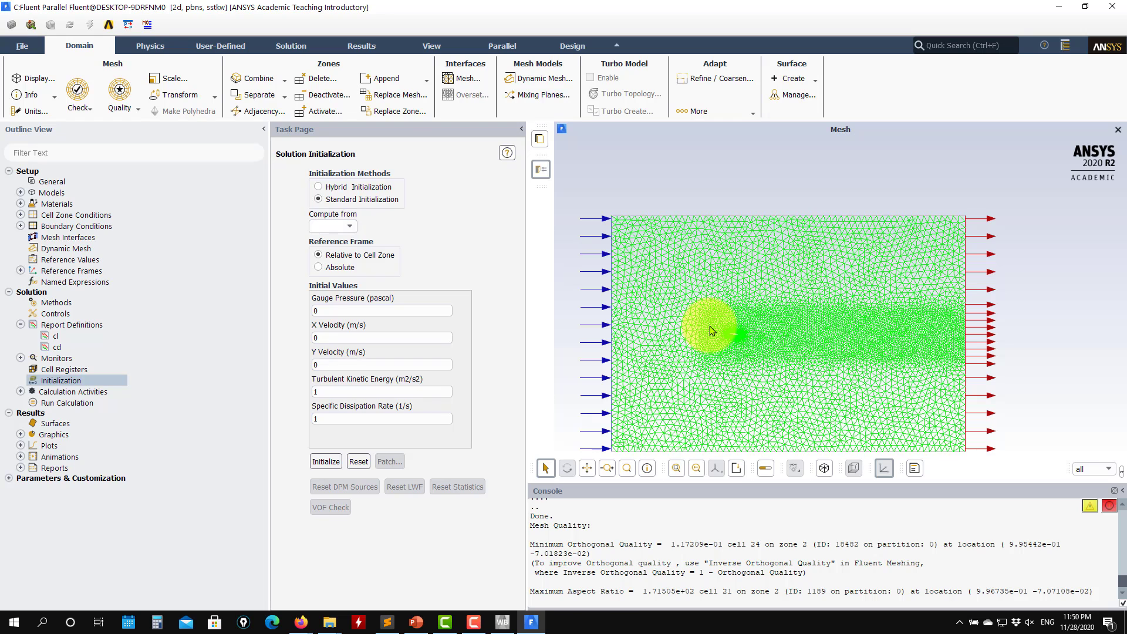
{"action": "left_click", "coordinate": [422, 370]}
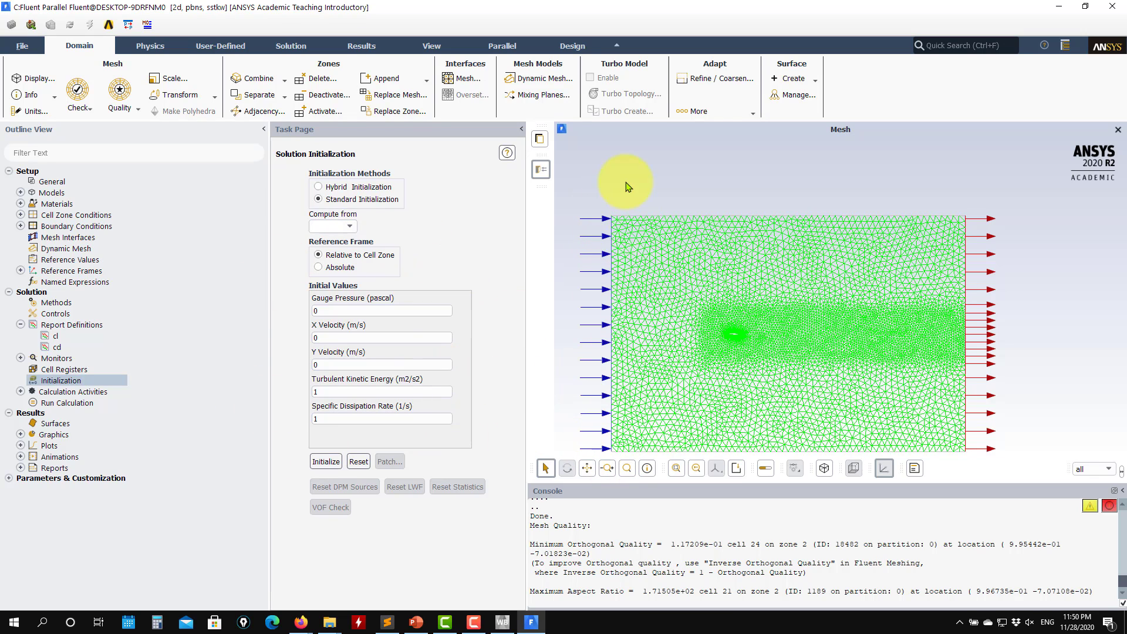
{"action": "left_click", "coordinate": [327, 462]}
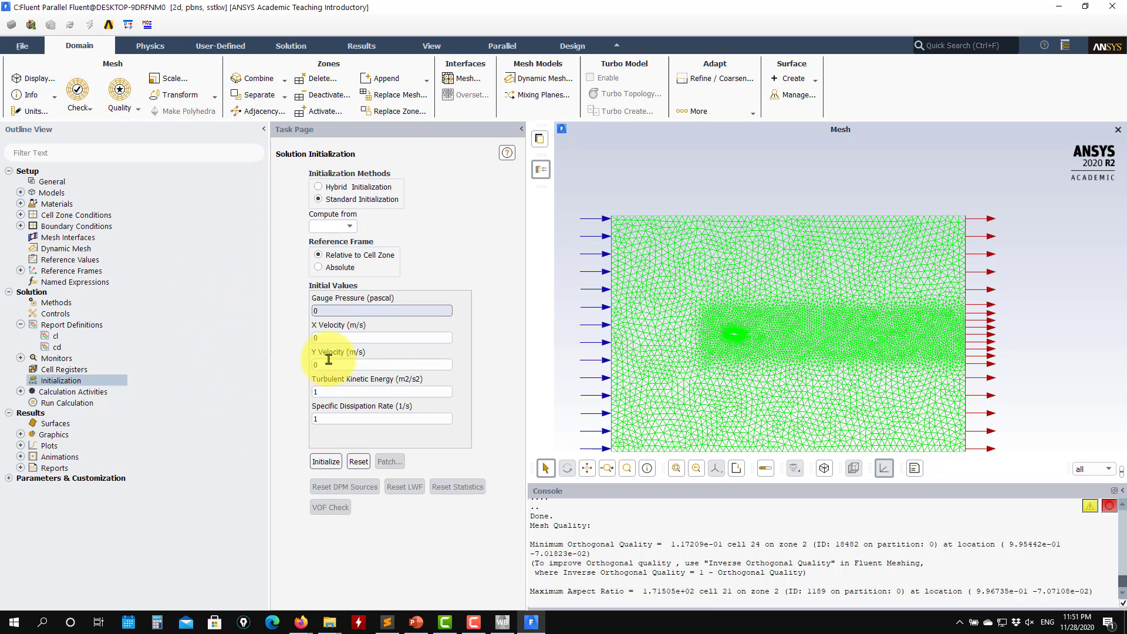
Compute the initial values from the inlet and initialize the solution.
{"action": "left_click", "coordinate": [351, 227]}
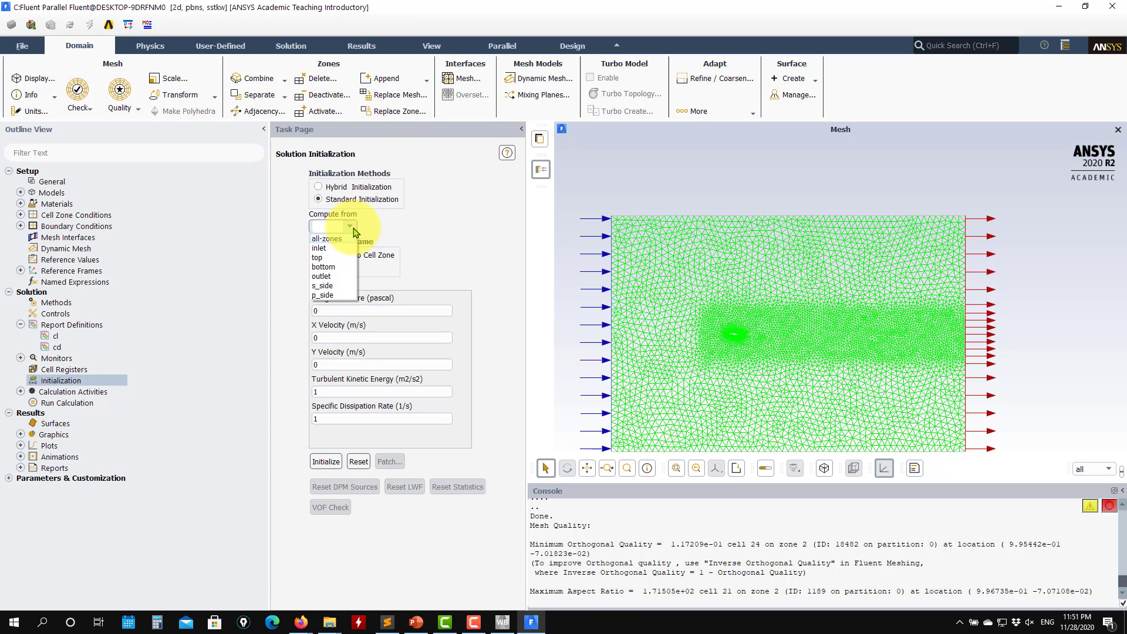
{"action": "left_click", "coordinate": [326, 249]}
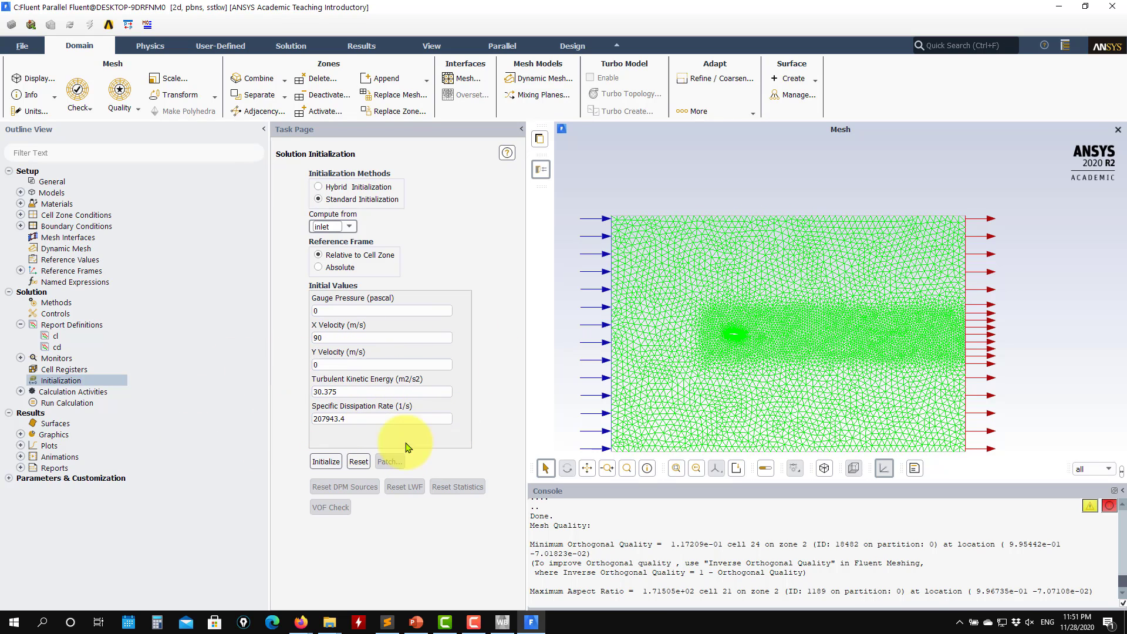
{"action": "left_click", "coordinate": [322, 463]}
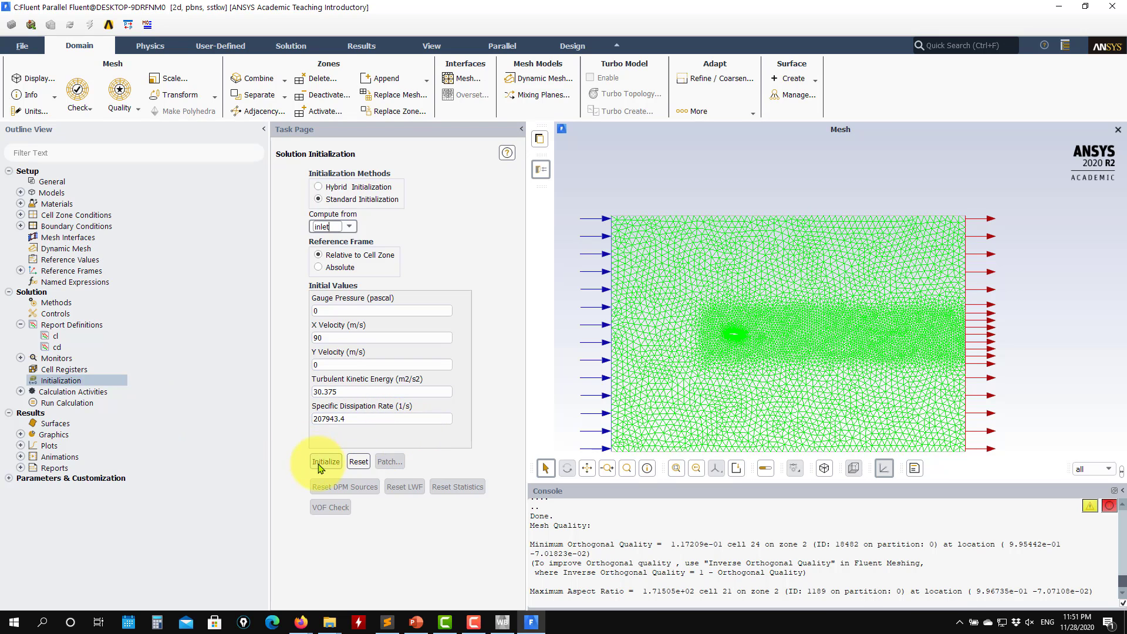
{"action": "left_click", "coordinate": [327, 463]}
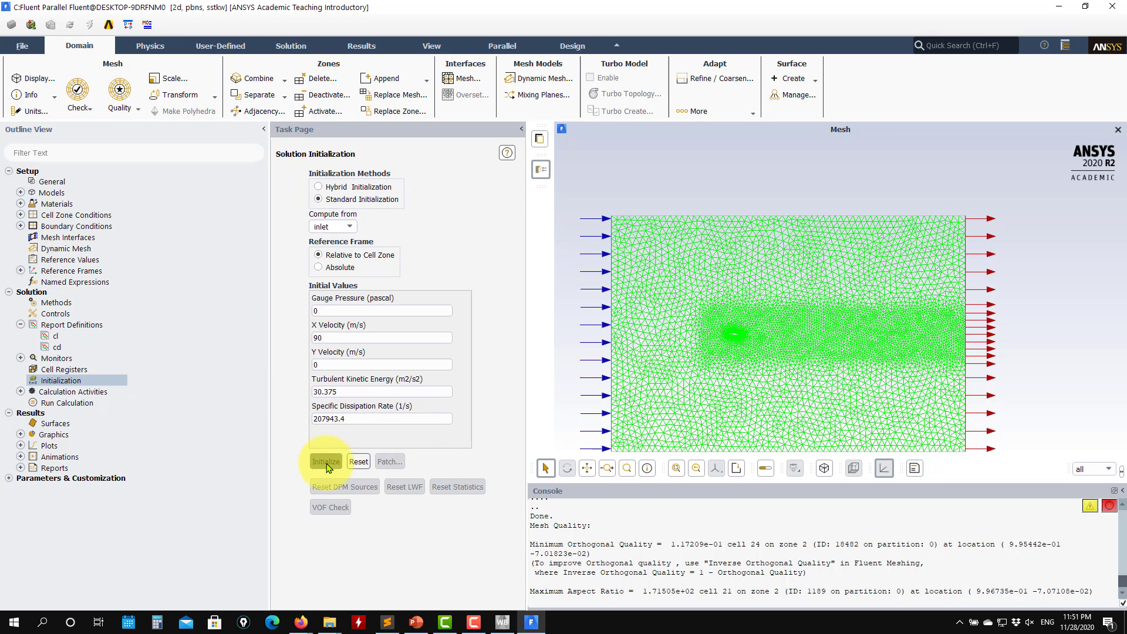
Examine the full mesh domain around the airfoil, from the inlet to the outlet.
{"action": "scroll", "coordinate": [707, 404], "scroll_direction": "down", "scroll_amount": 1}
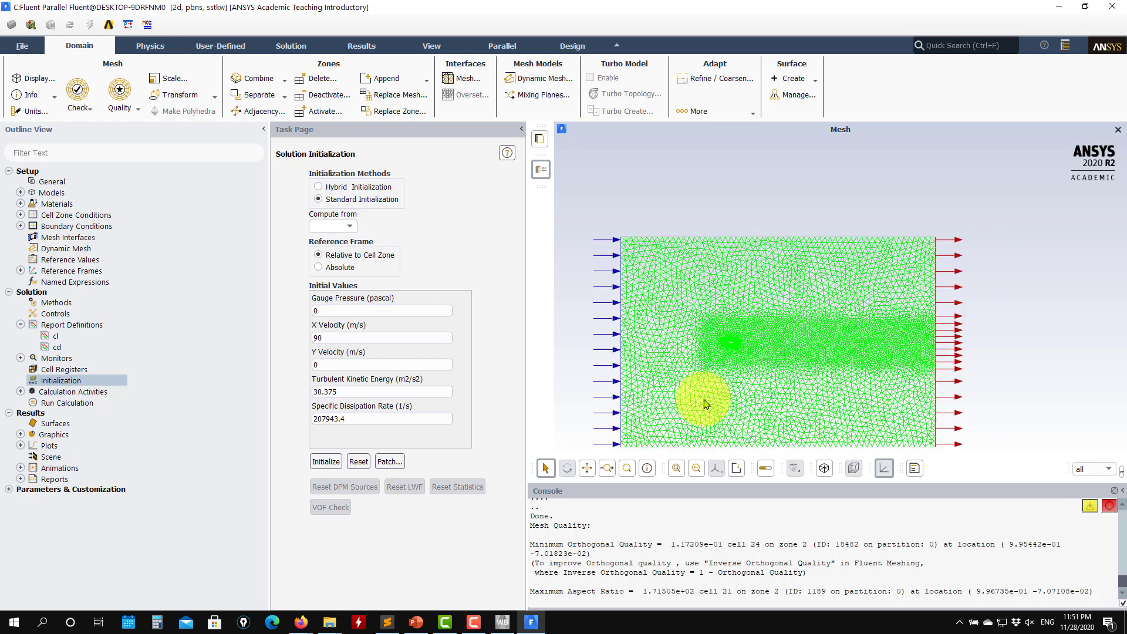
{"action": "scroll", "coordinate": [705, 408], "scroll_direction": "down", "scroll_amount": 1}
{"action": "middle_click_drag", "start_coordinate": [734, 373], "coordinate": [957, 400]}
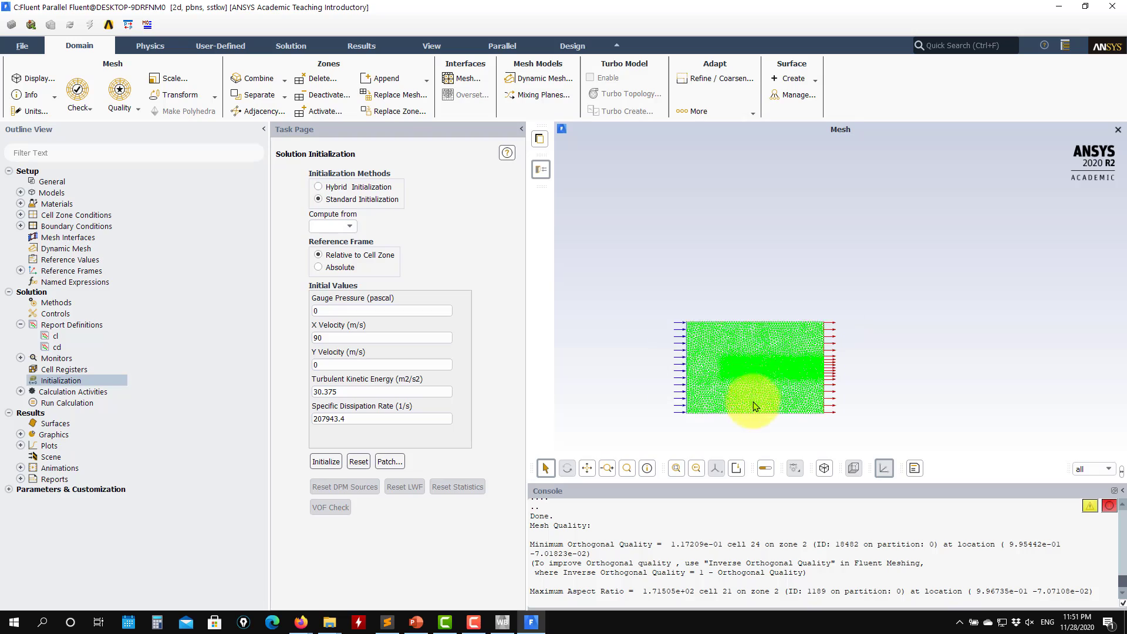
{"action": "scroll", "coordinate": [743, 405], "scroll_direction": "up", "scroll_amount": 3}
{"action": "scroll", "coordinate": [705, 400], "scroll_direction": "down", "scroll_amount": 3}
{"action": "scroll", "coordinate": [679, 395], "scroll_direction": "up", "scroll_amount": 3}
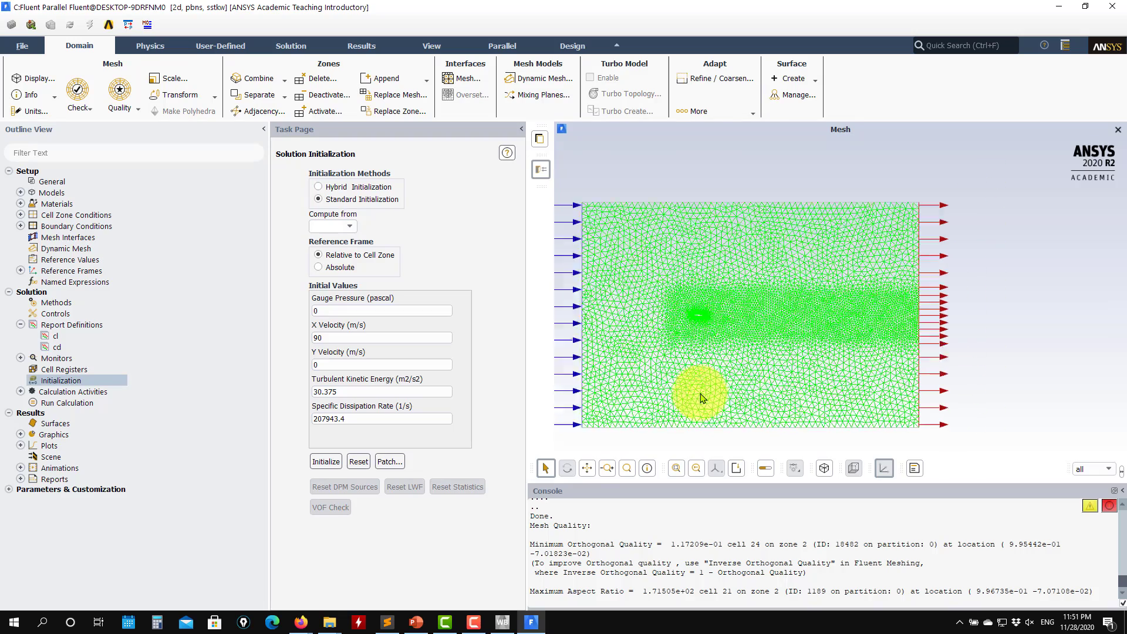
{"action": "left_click", "coordinate": [585, 472]}
{"action": "left_click_drag", "start_coordinate": [636, 319], "coordinate": [663, 313]}
{"action": "left_click", "coordinate": [607, 468]}
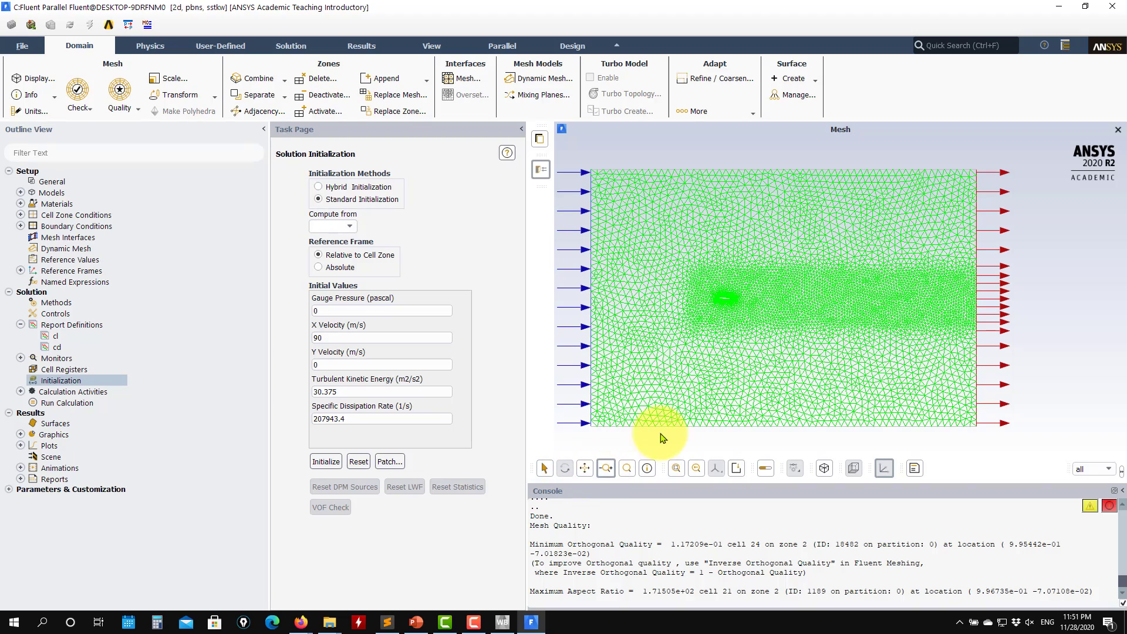
{"action": "left_click", "coordinate": [585, 467]}
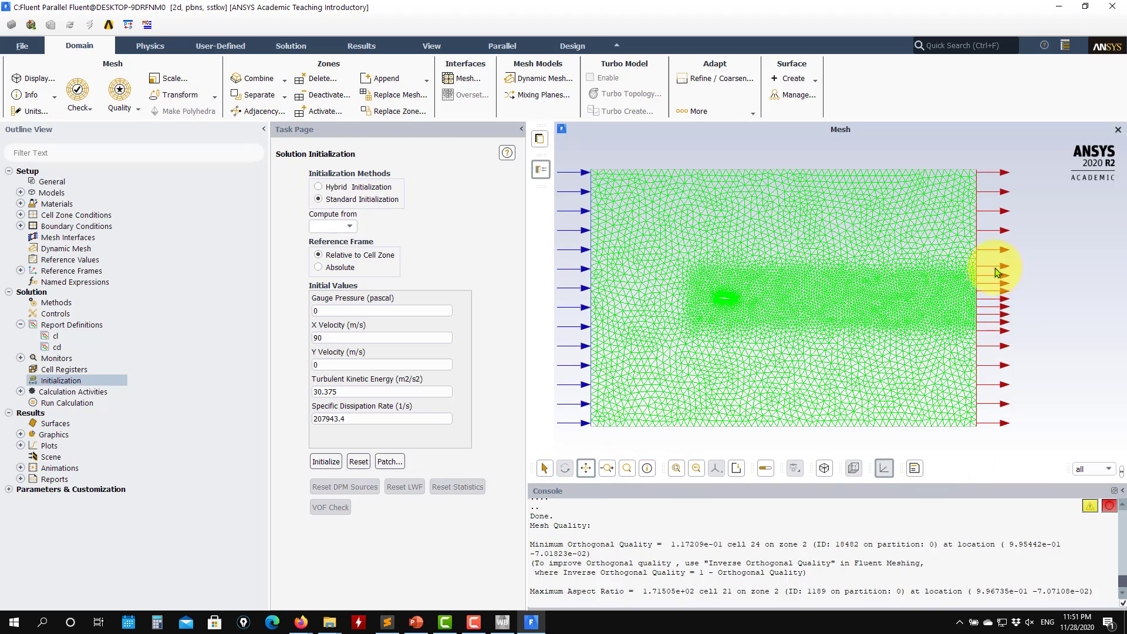
Review the picture export options for the mesh view and close them without saving an image.
{"action": "left_click_drag", "start_coordinate": [983, 275], "coordinate": [992, 280]}
{"action": "left_click_drag", "start_coordinate": [798, 275], "coordinate": [817, 270]}
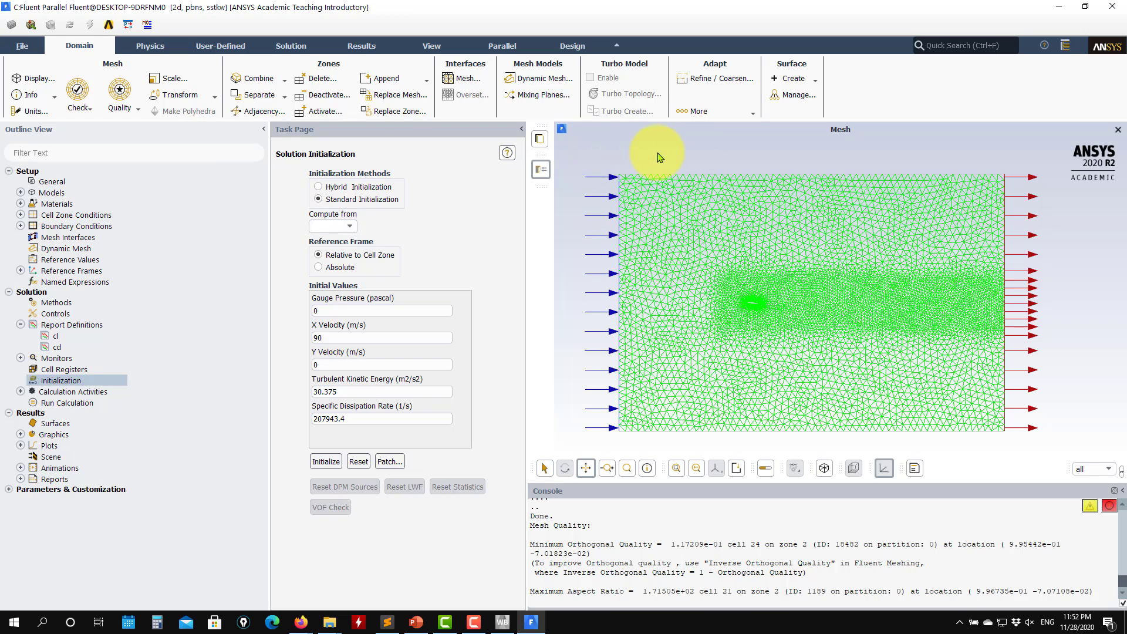
{"action": "left_click", "coordinate": [657, 153]}
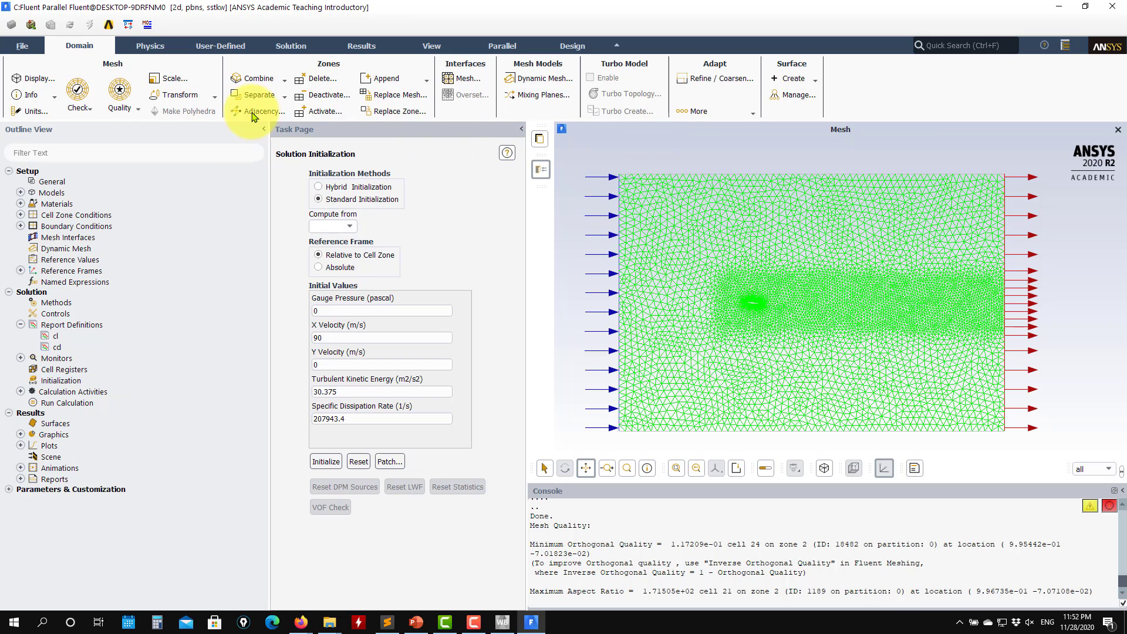
{"action": "left_click", "coordinate": [22, 47]}
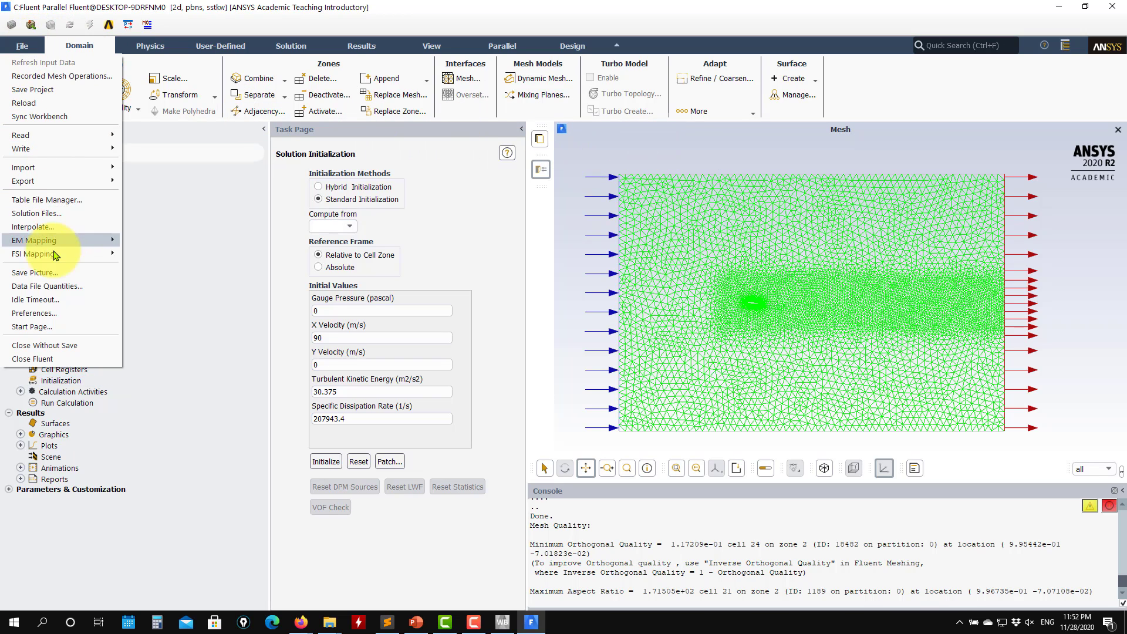
{"action": "left_click", "coordinate": [37, 273]}
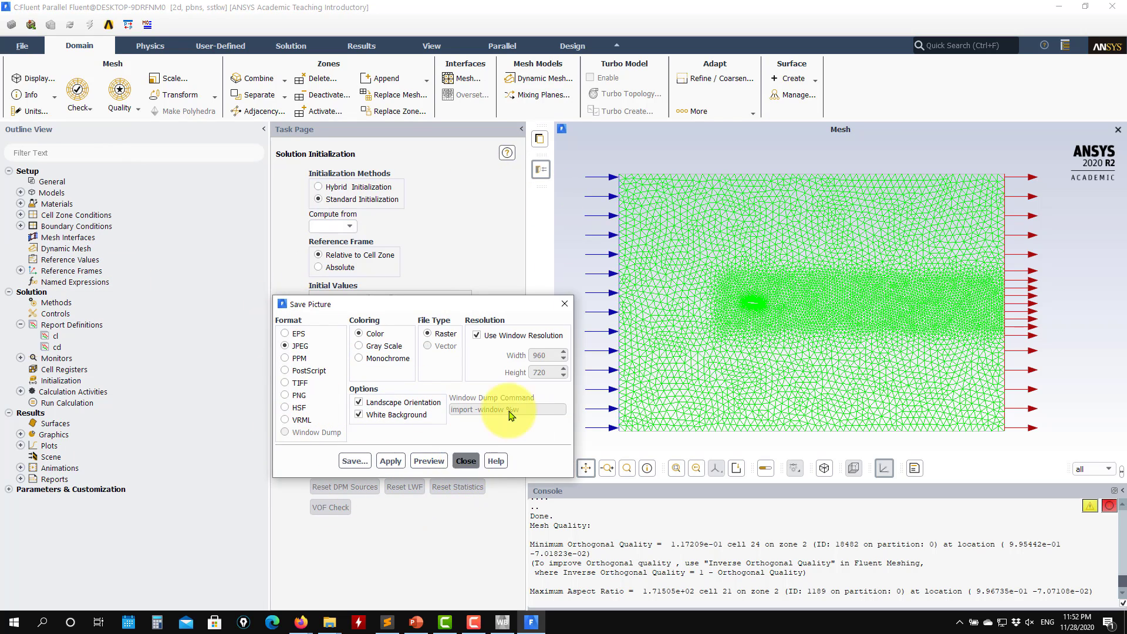
{"action": "left_click", "coordinate": [466, 462]}
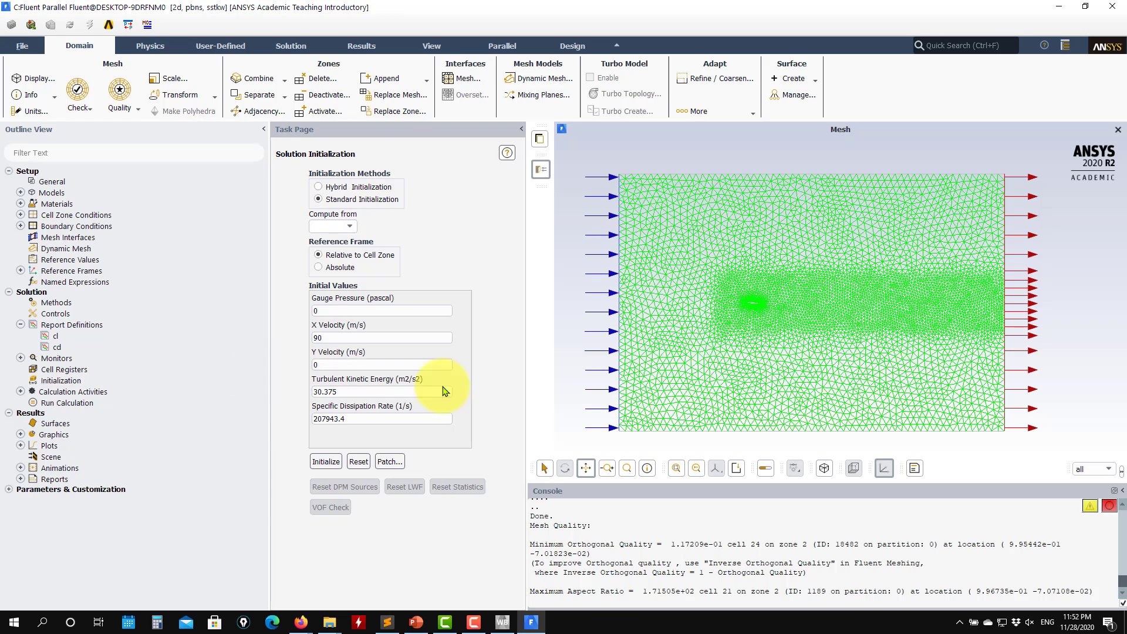
Run the calculation for 300 iterations and check the drag coefficient and scaled residuals plots.
{"action": "double_click", "coordinate": [65, 403]}
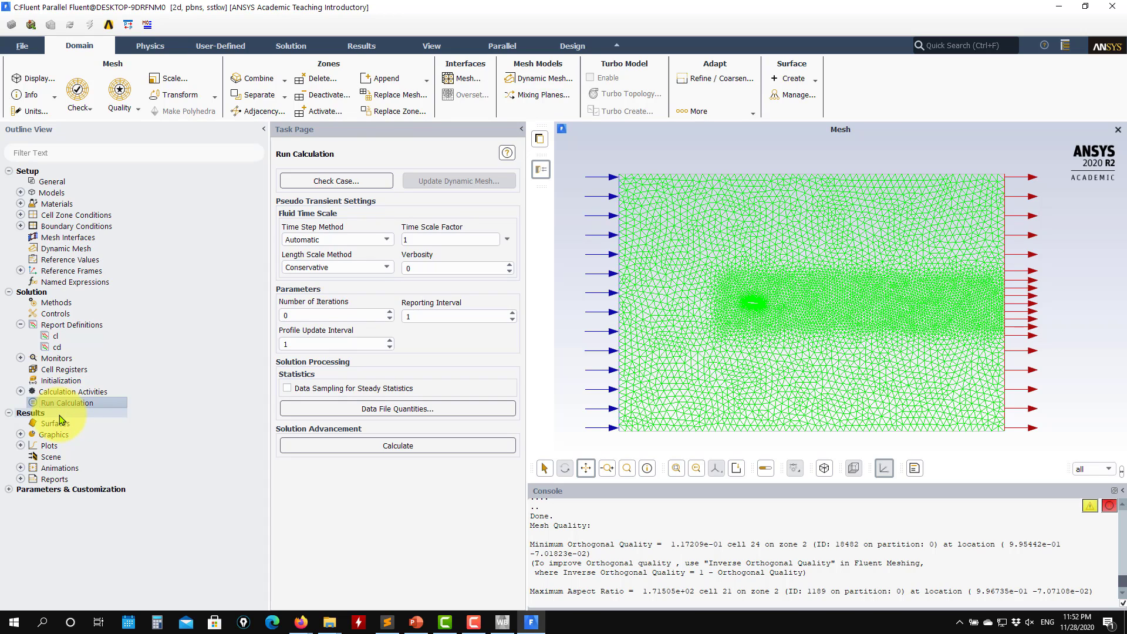
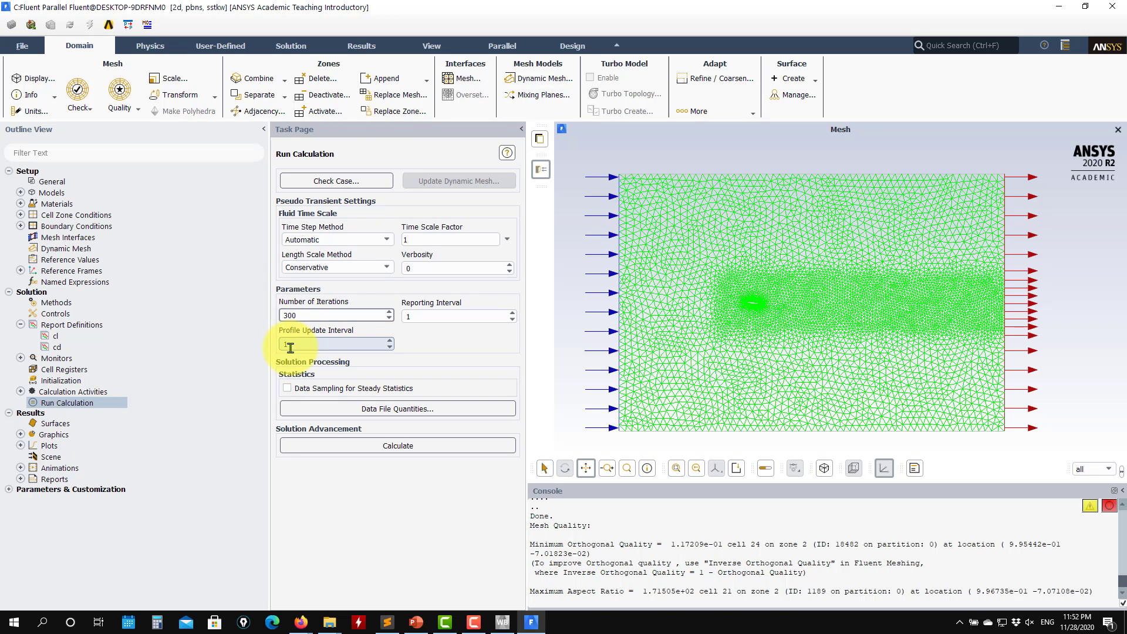
{"action": "left_click", "coordinate": [370, 449]}
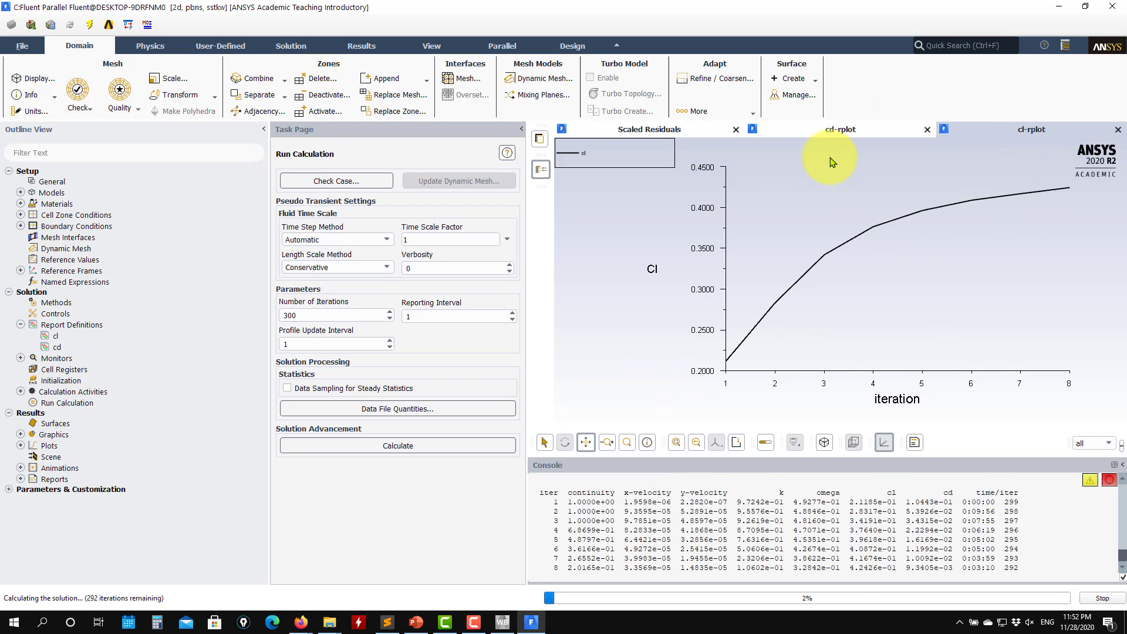
{"action": "left_click", "coordinate": [844, 128]}
{"action": "left_click", "coordinate": [662, 130]}
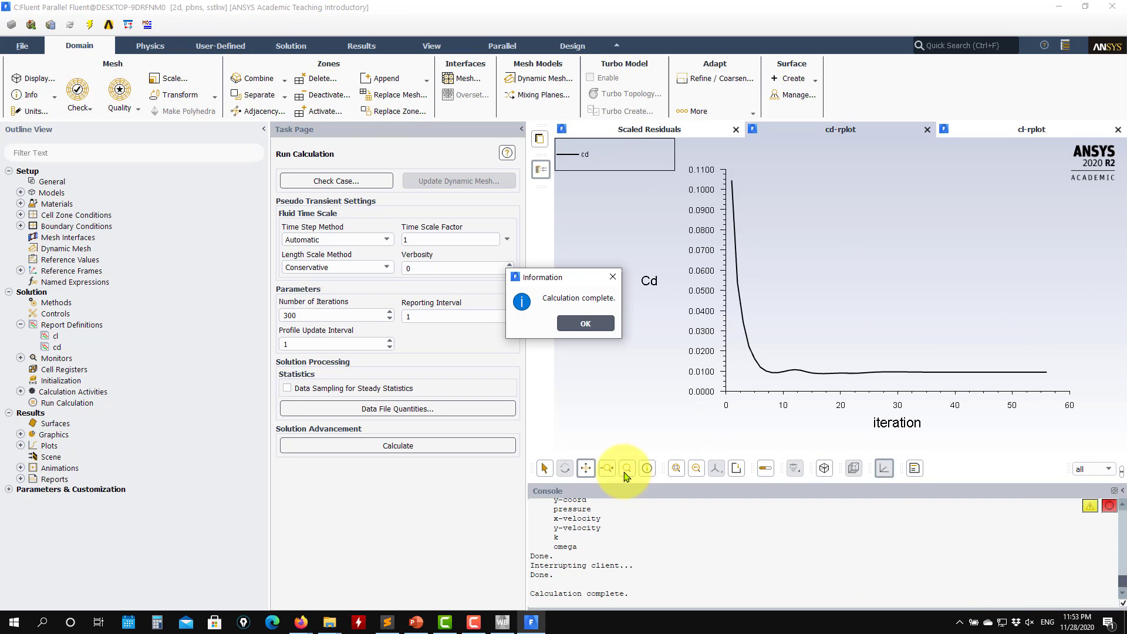
{"action": "left_click", "coordinate": [599, 323]}
{"action": "left_click", "coordinate": [652, 129]}
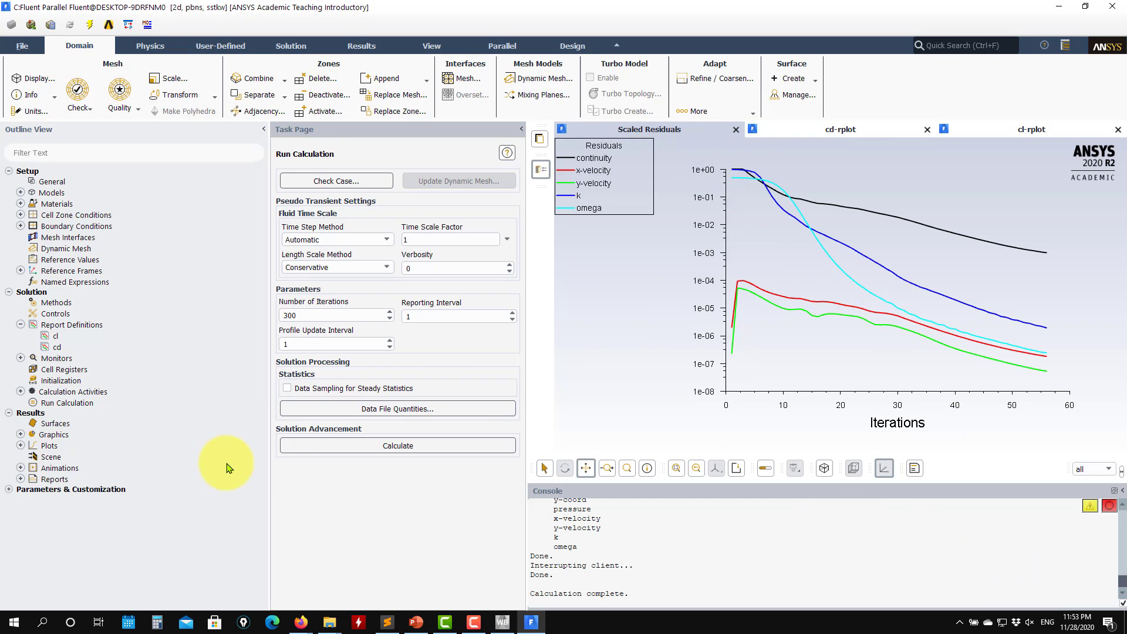
Reinitialize the solution with the existing initial values and rerun the calculation with 300 iterations.
{"action": "left_click", "coordinate": [65, 381]}
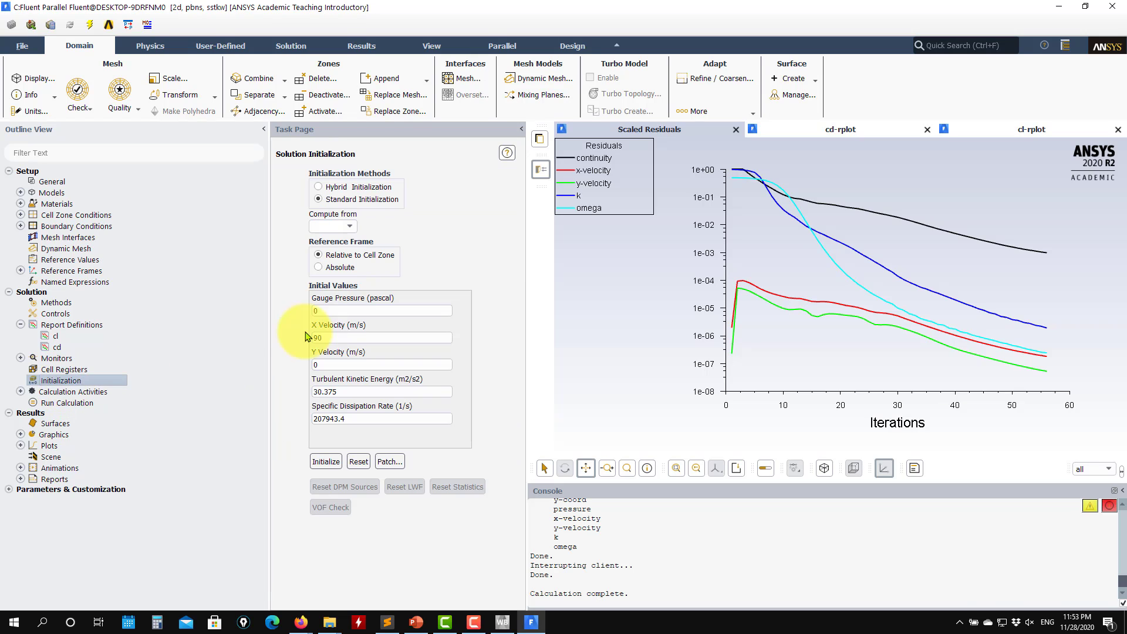
{"action": "left_click", "coordinate": [334, 463]}
{"action": "left_click", "coordinate": [675, 329]}
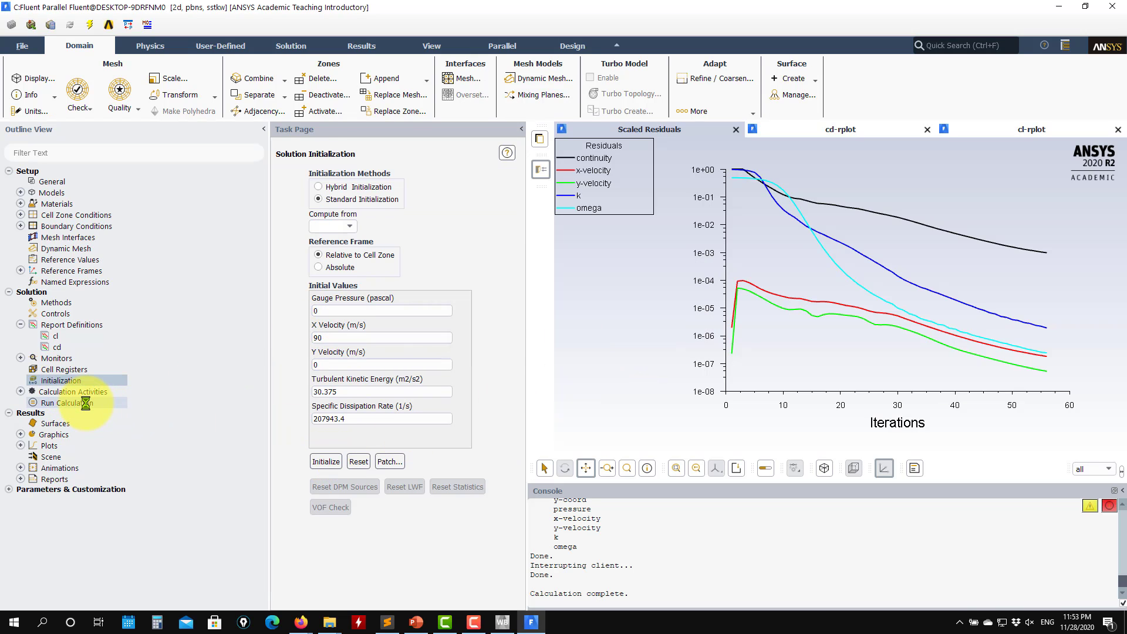
{"action": "left_click", "coordinate": [85, 403]}
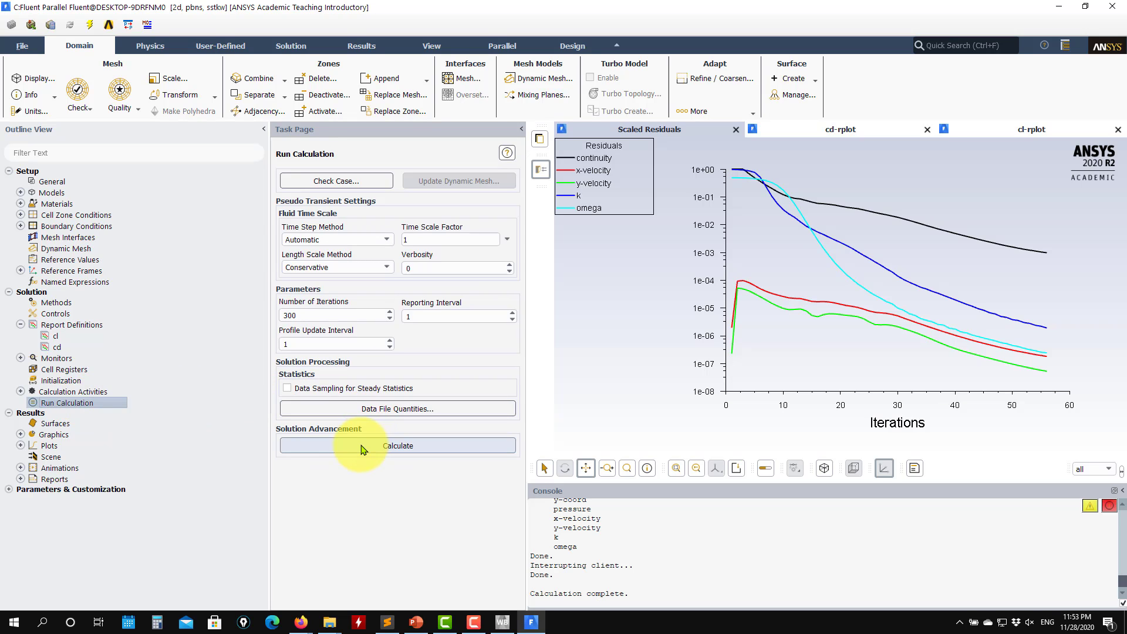
{"action": "left_click", "coordinate": [362, 447]}
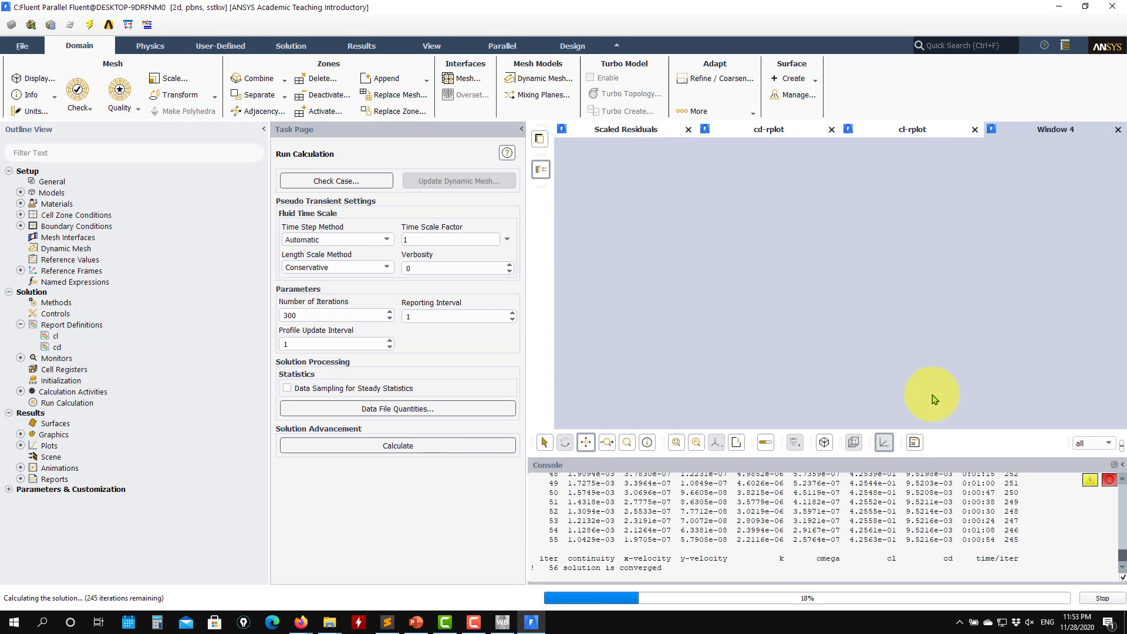
{"action": "left_click", "coordinate": [576, 322]}
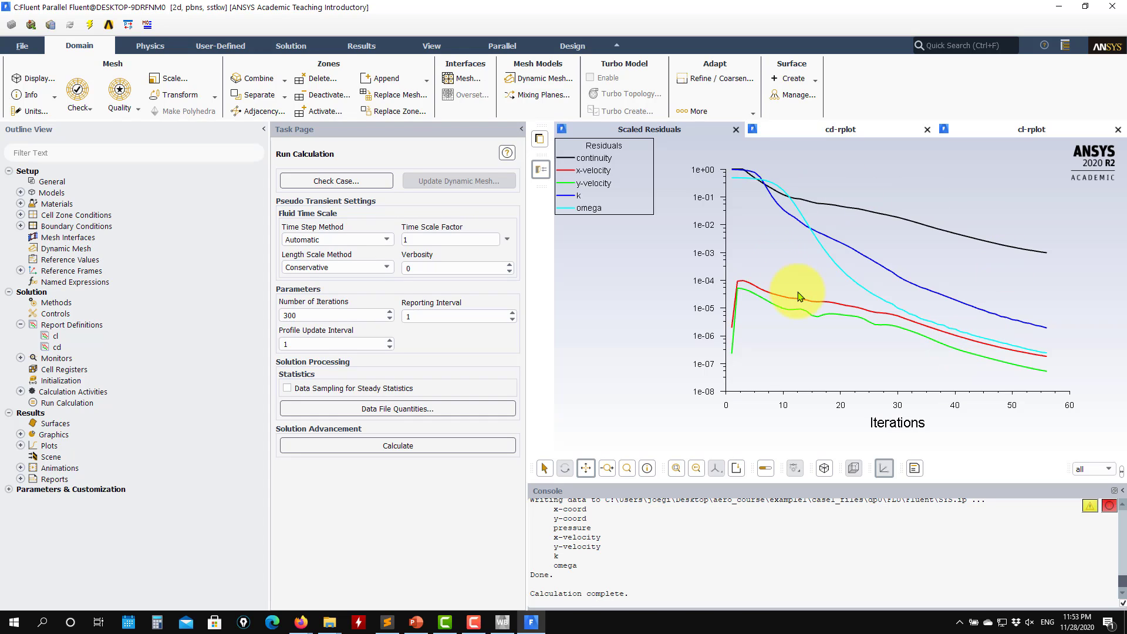
Examine the iteration history in the console and the residual, drag coefficient and lift coefficient plots for convergence.
{"action": "scroll", "coordinate": [684, 524], "scroll_direction": "up", "scroll_amount": 8}
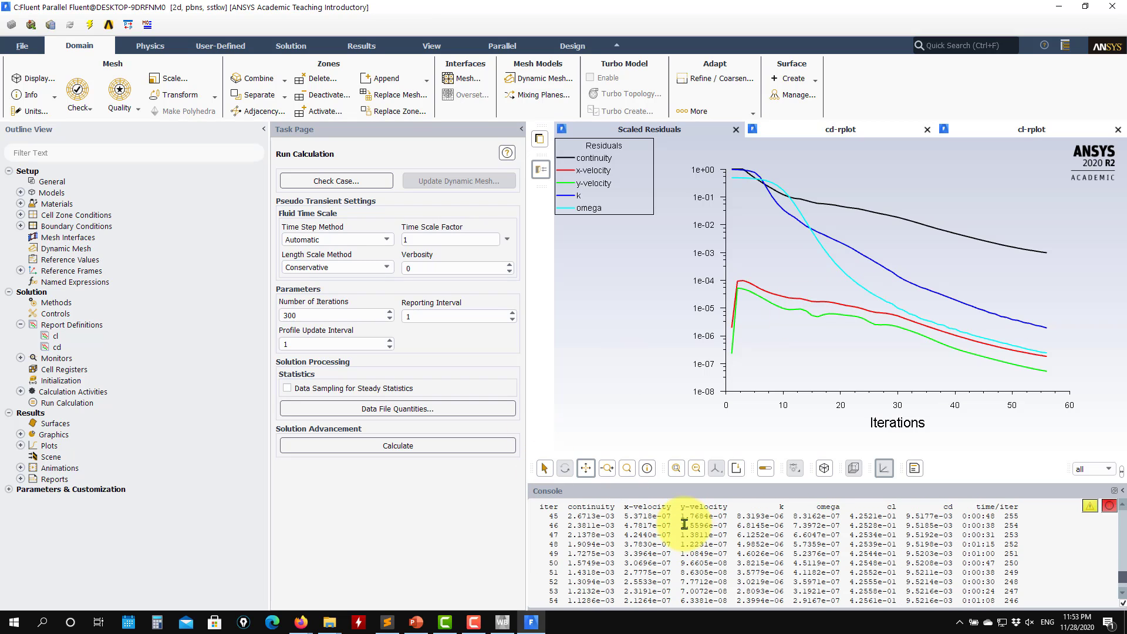
{"action": "scroll", "coordinate": [684, 525], "scroll_direction": "down", "scroll_amount": 8}
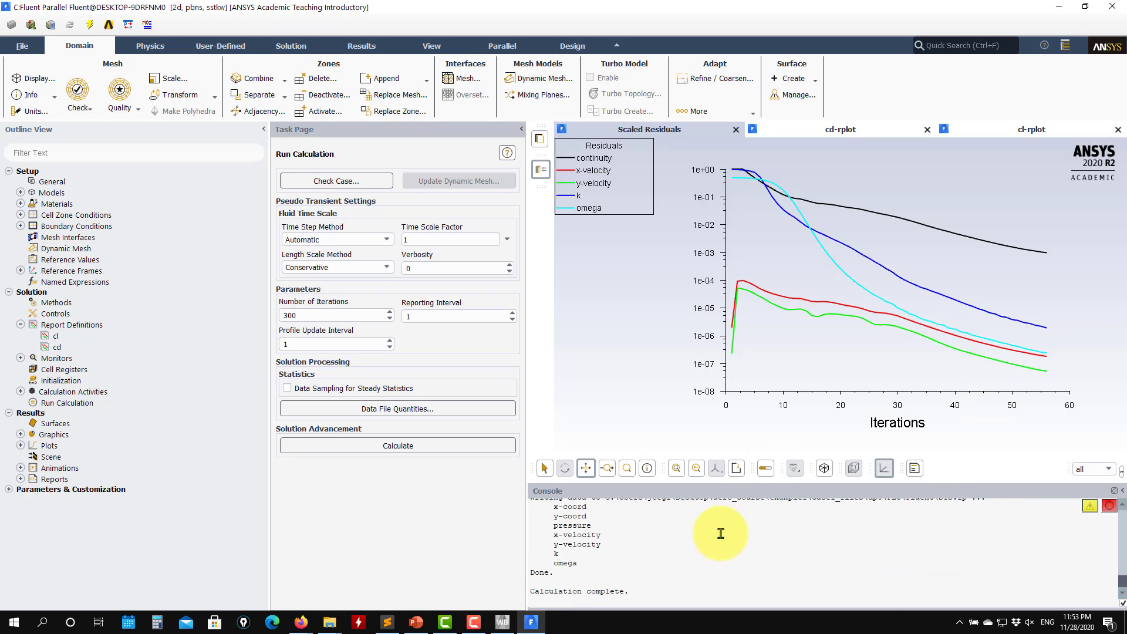
{"action": "scroll", "coordinate": [721, 534], "scroll_direction": "up", "scroll_amount": 3}
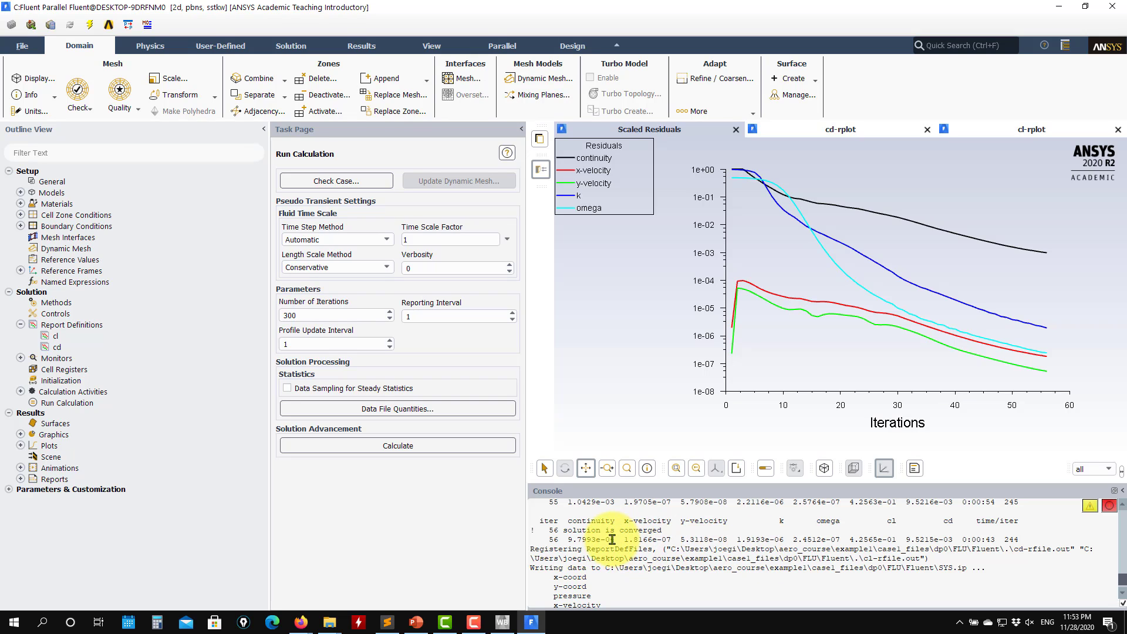
{"action": "scroll", "coordinate": [741, 543], "scroll_direction": "down", "scroll_amount": 3}
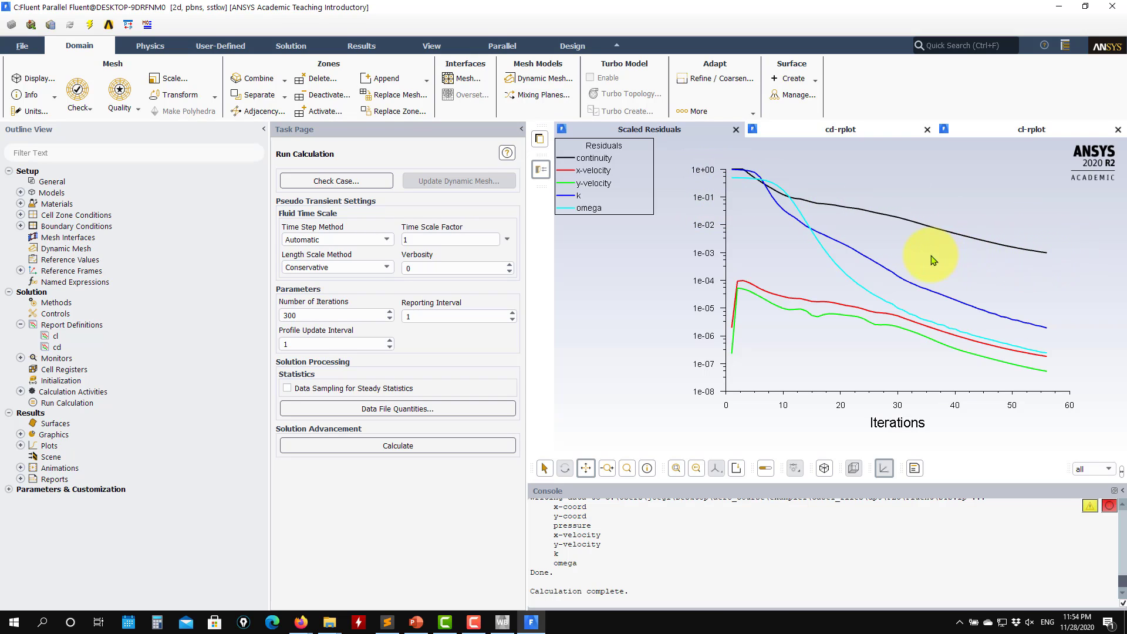
{"action": "left_click", "coordinate": [842, 130]}
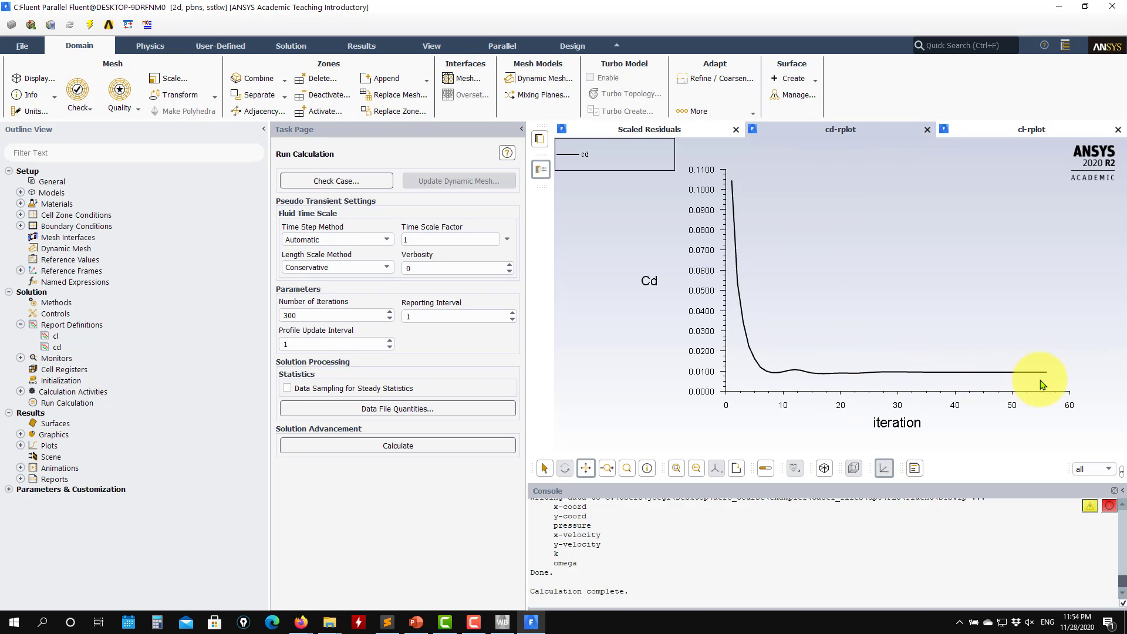
{"action": "left_click", "coordinate": [1022, 138]}
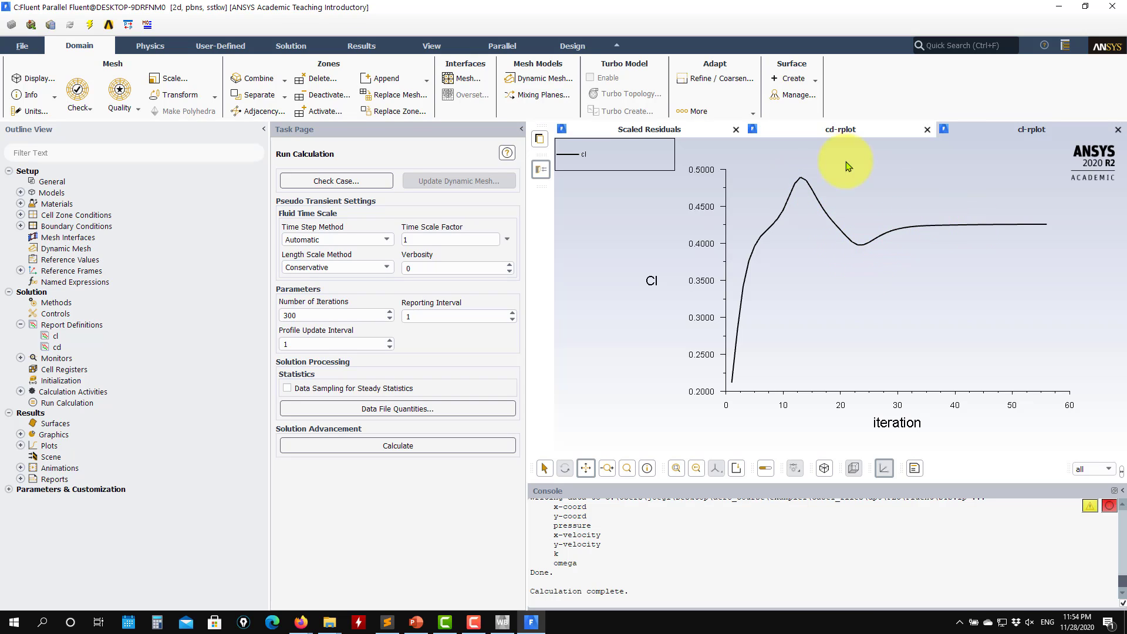
{"action": "left_click", "coordinate": [837, 129]}
{"action": "left_click", "coordinate": [1033, 131]}
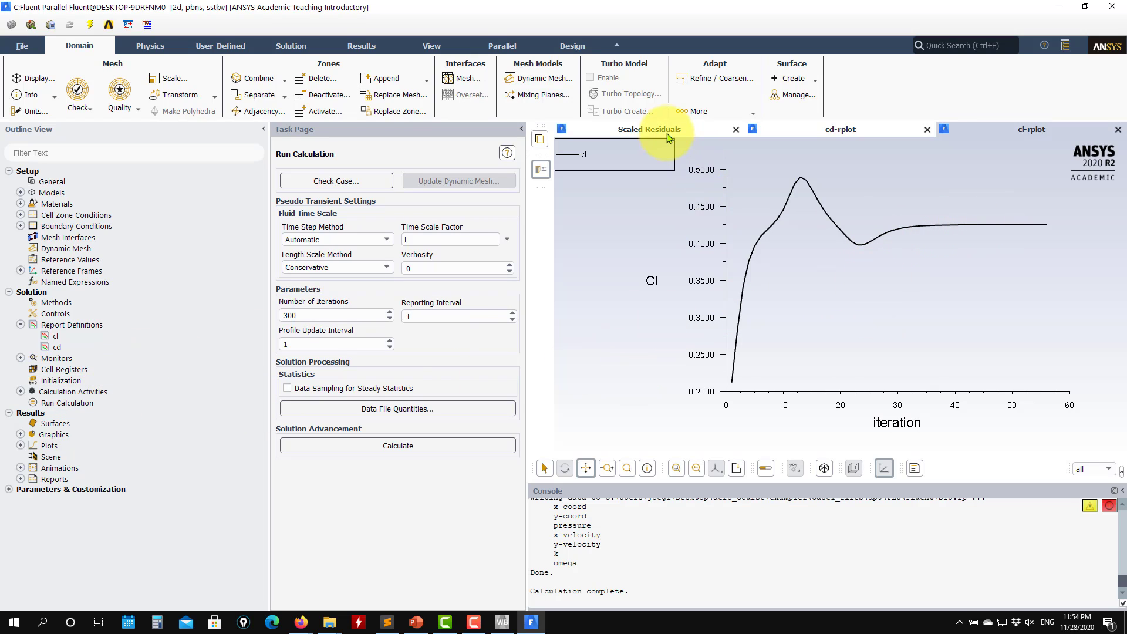
{"action": "left_click", "coordinate": [649, 129]}
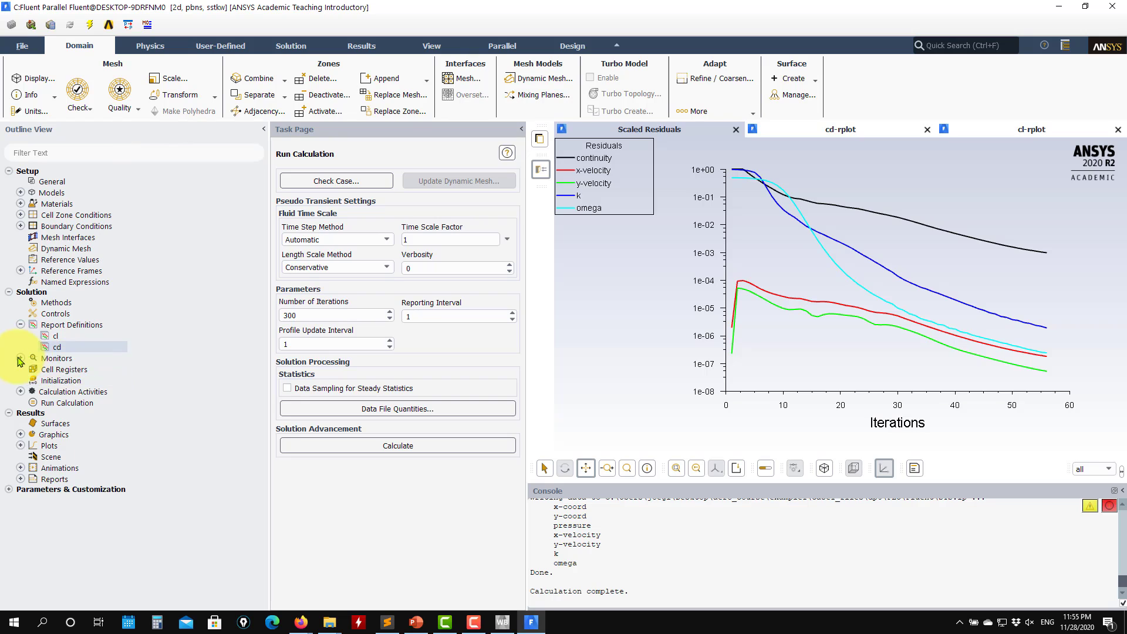
Set the absolute convergence criterion of the continuity residual to 0.0005.
{"action": "double_click", "coordinate": [56, 358]}
{"action": "double_click", "coordinate": [67, 370]}
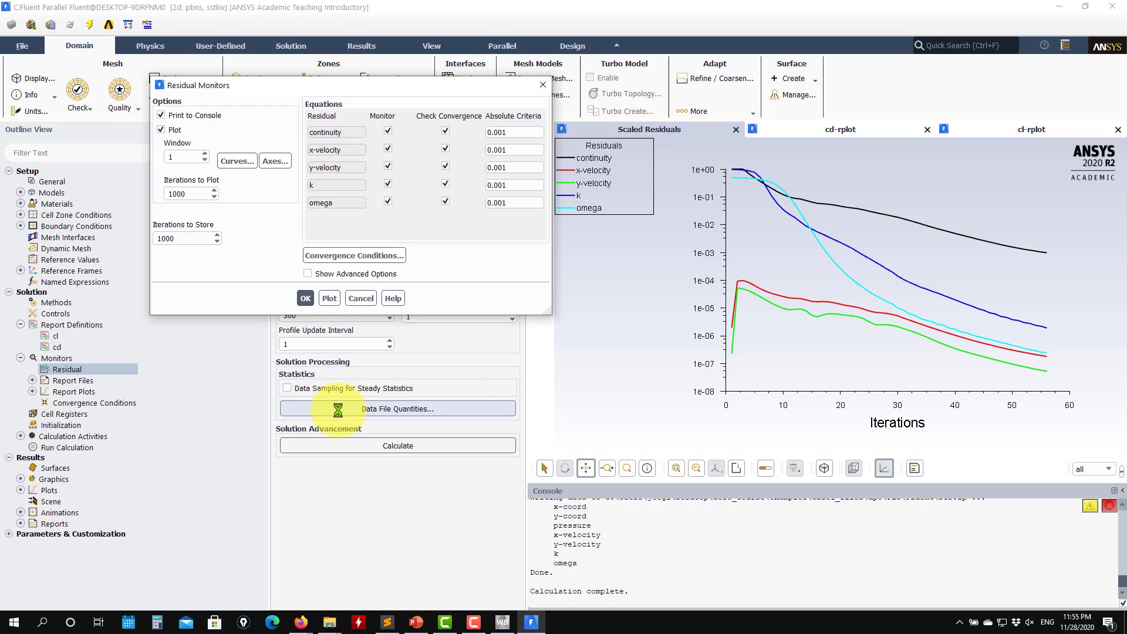
{"action": "left_click", "coordinate": [445, 132]}
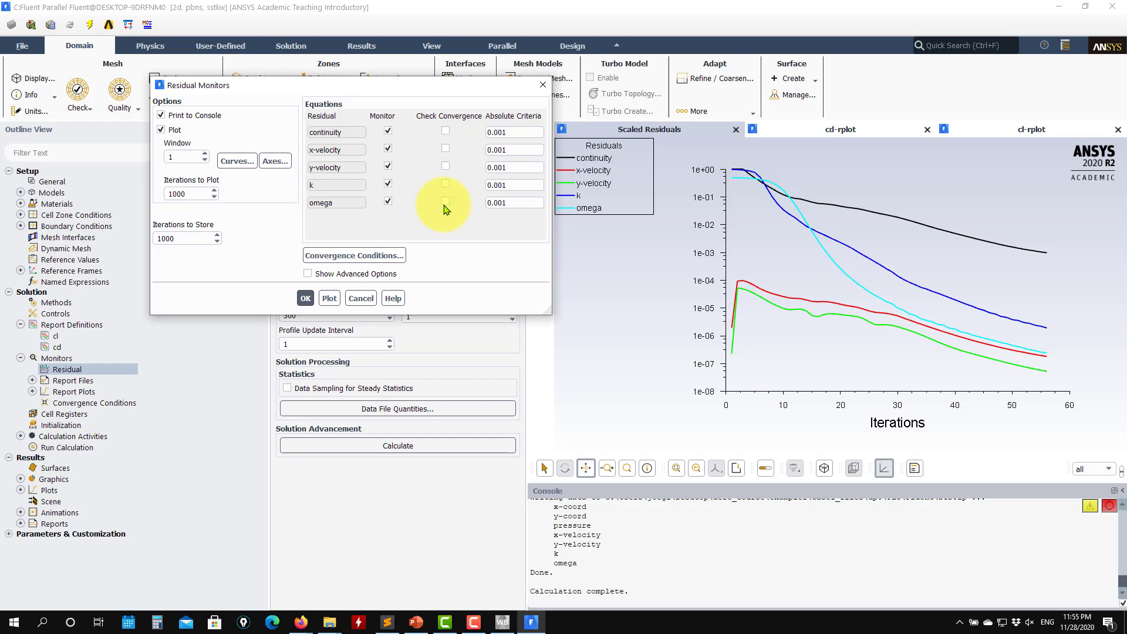
{"action": "left_click_drag", "start_coordinate": [340, 85], "coordinate": [723, 97]}
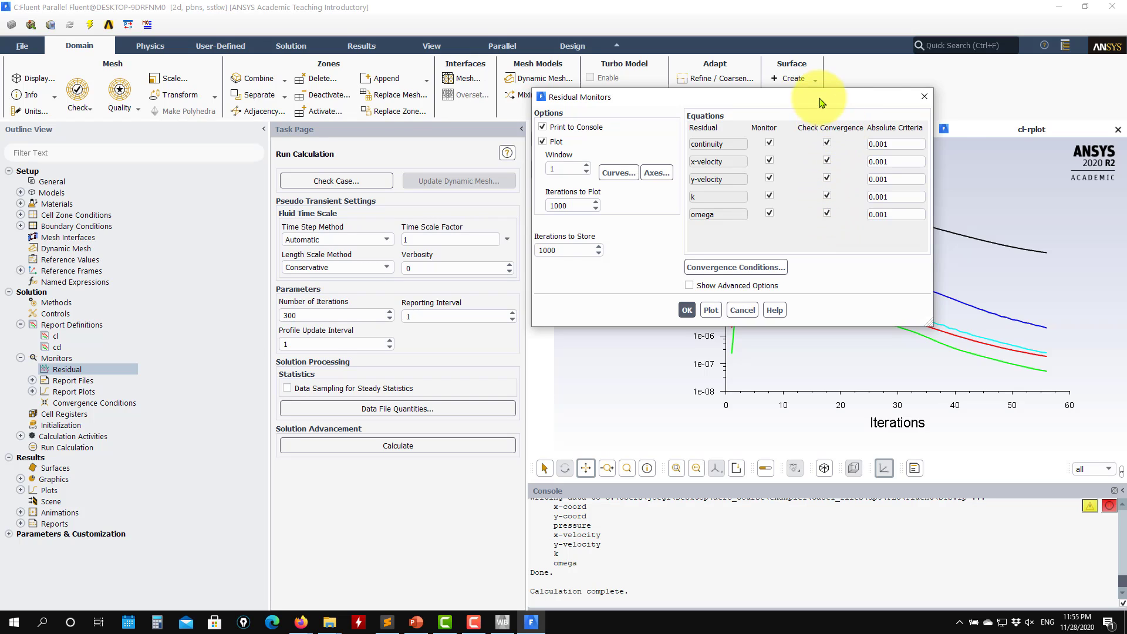
{"action": "left_click_drag", "start_coordinate": [817, 100], "coordinate": [486, 114]}
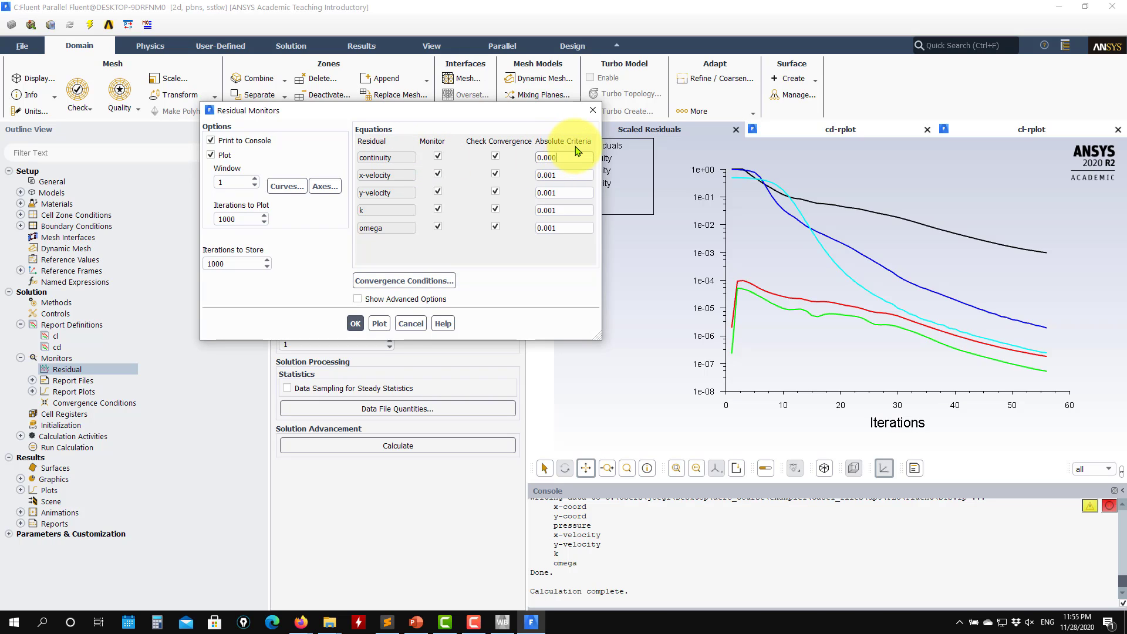
{"action": "left_click", "coordinate": [355, 324]}
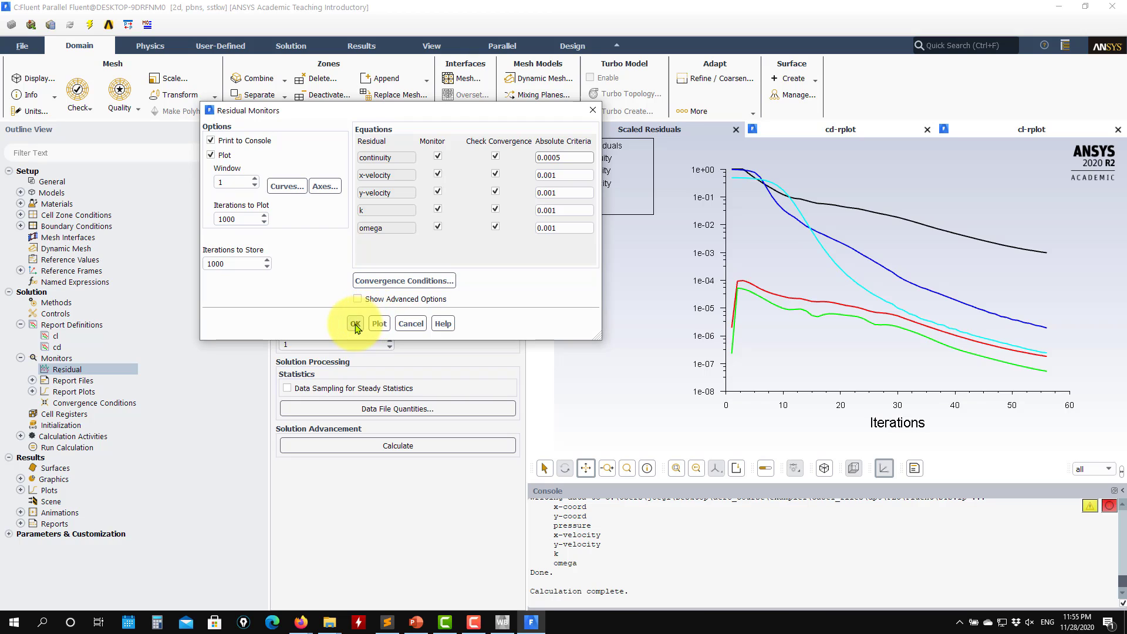
Continue the calculation with the changed settings applied to the current calculation only, and check the final iterations in the console.
{"action": "left_click", "coordinate": [362, 448]}
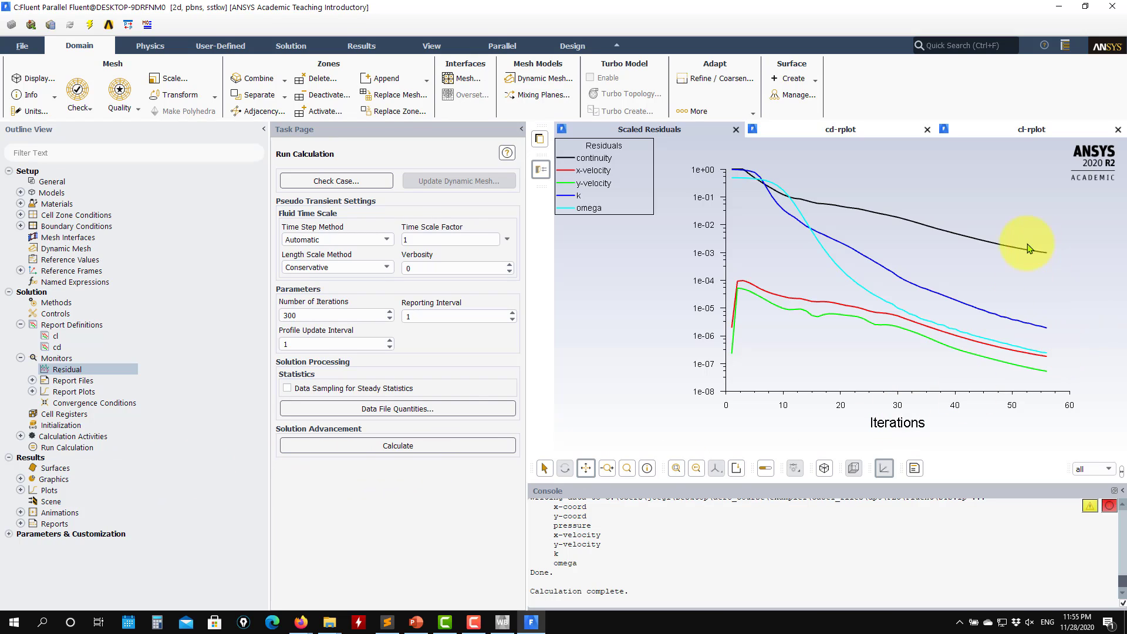
{"action": "left_click", "coordinate": [431, 446]}
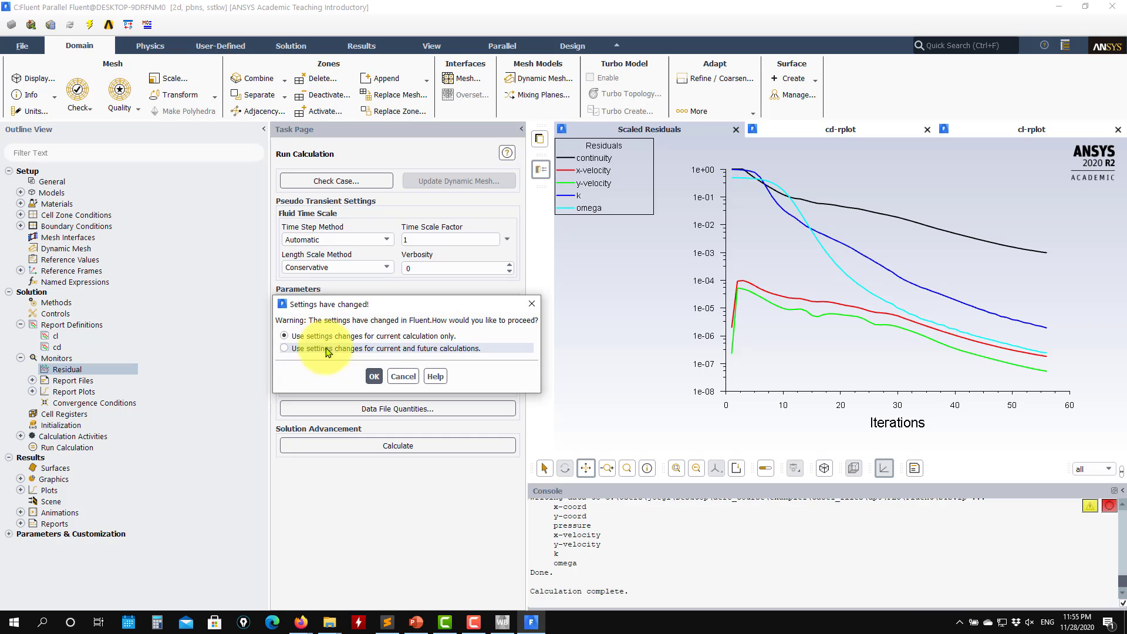
{"action": "left_click", "coordinate": [374, 377]}
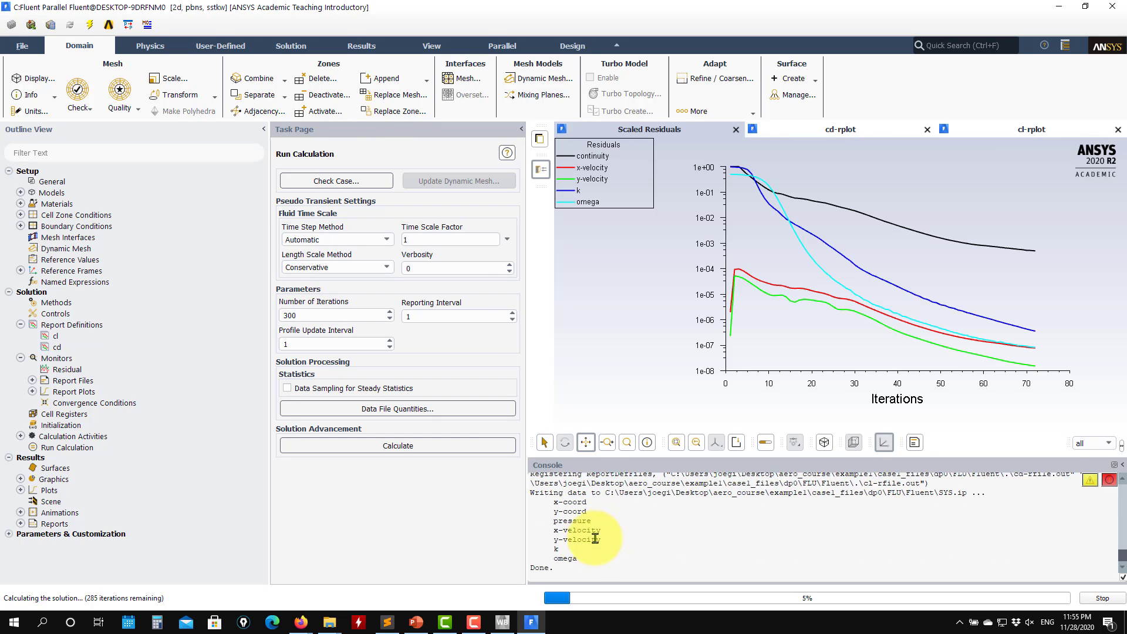
{"action": "scroll", "coordinate": [576, 536], "scroll_direction": "up", "scroll_amount": 5}
{"action": "scroll", "coordinate": [615, 555], "scroll_direction": "down", "scroll_amount": 2}
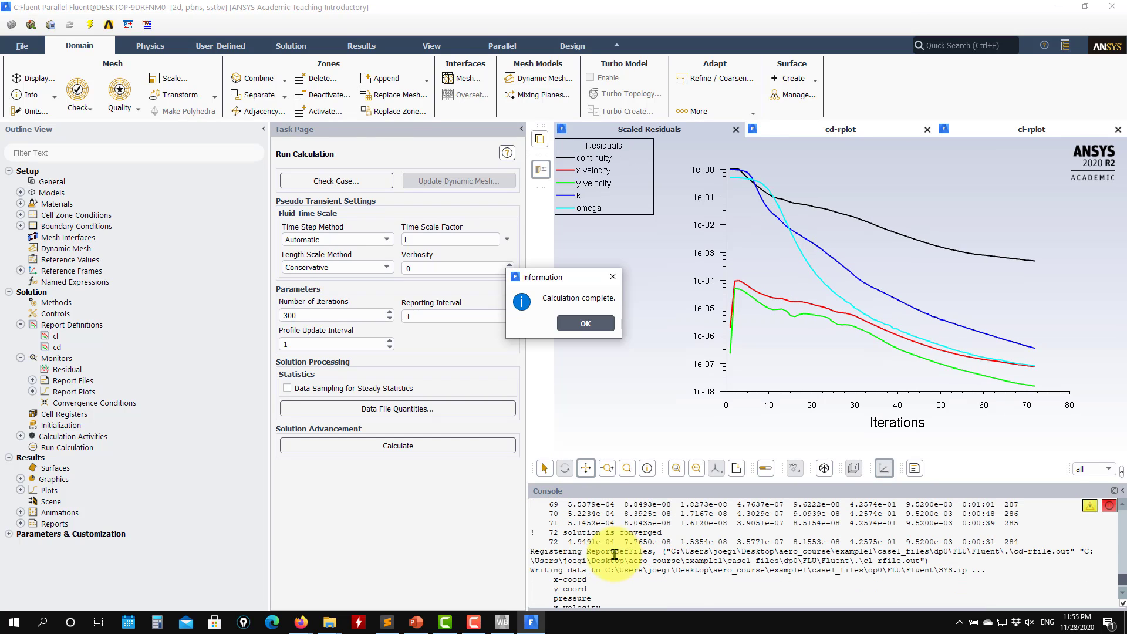
{"action": "left_click", "coordinate": [590, 325]}
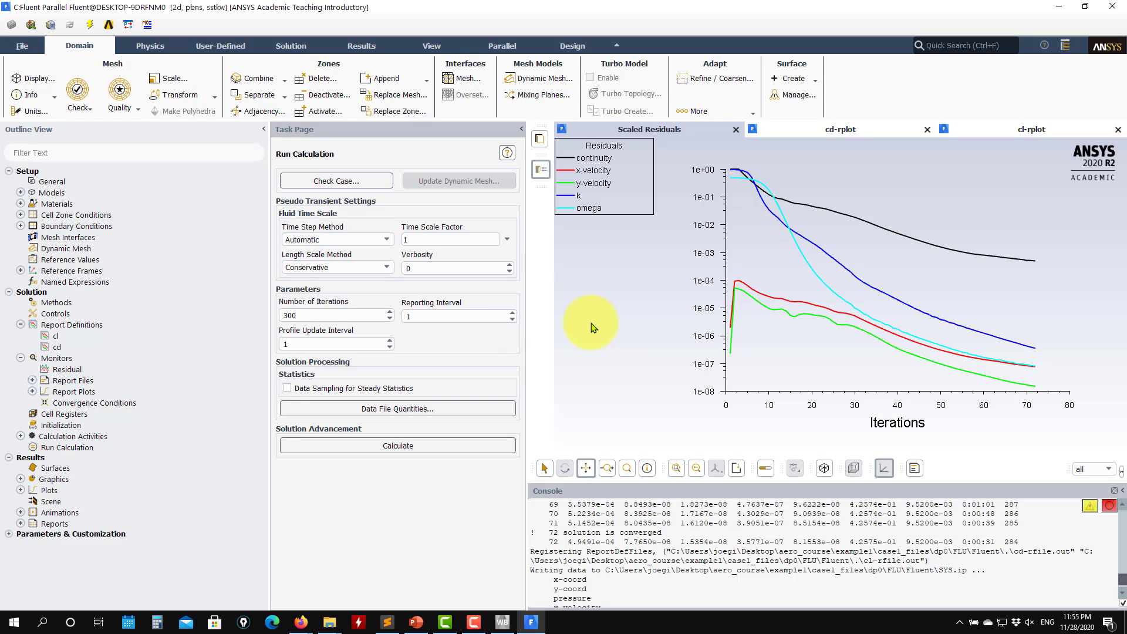
Check the drag and lift coefficient plots of the continued calculation.
{"action": "left_click", "coordinate": [845, 129]}
{"action": "left_click", "coordinate": [1011, 135]}
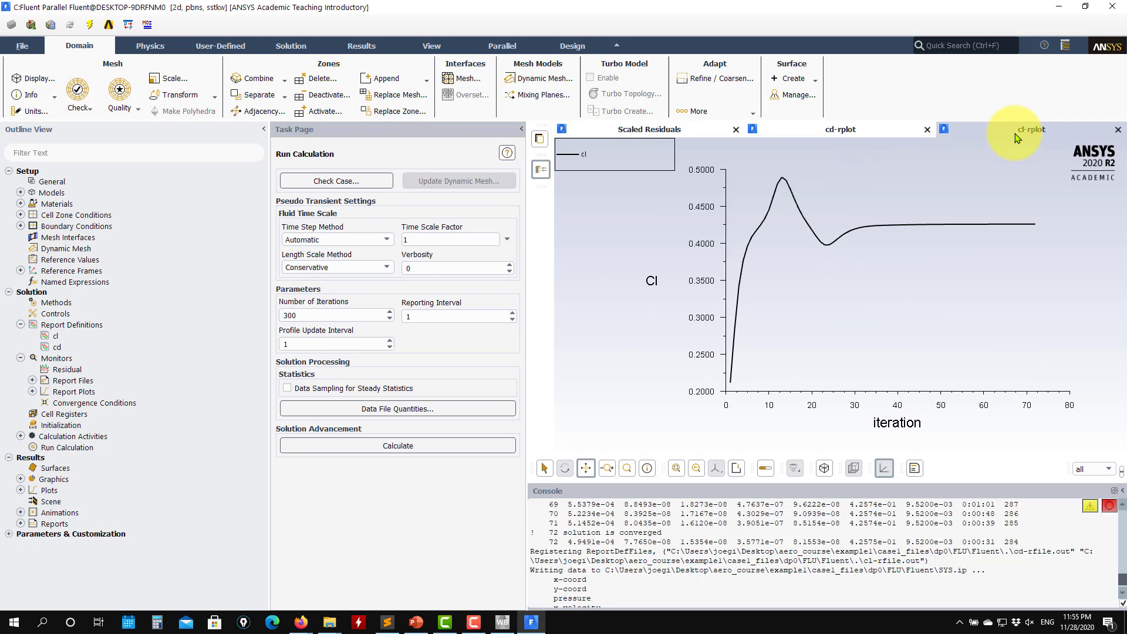
{"action": "scroll", "coordinate": [820, 576], "scroll_direction": "down", "scroll_amount": 3}
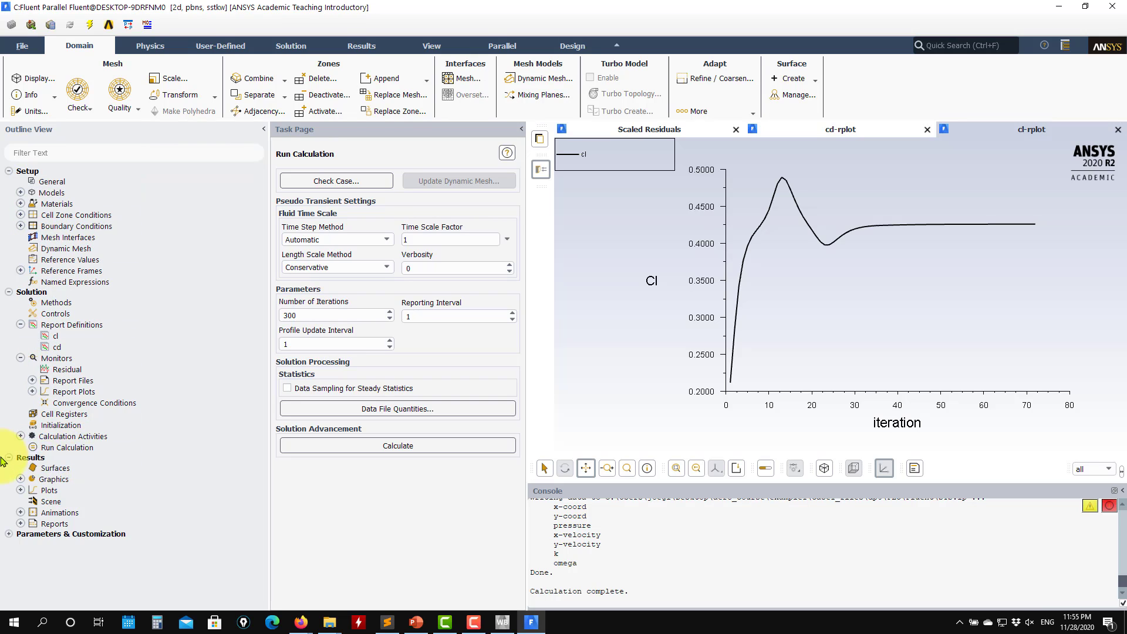
Create and display a filled contour plot of static pressure around the airfoil.
{"action": "left_click", "coordinate": [21, 479]}
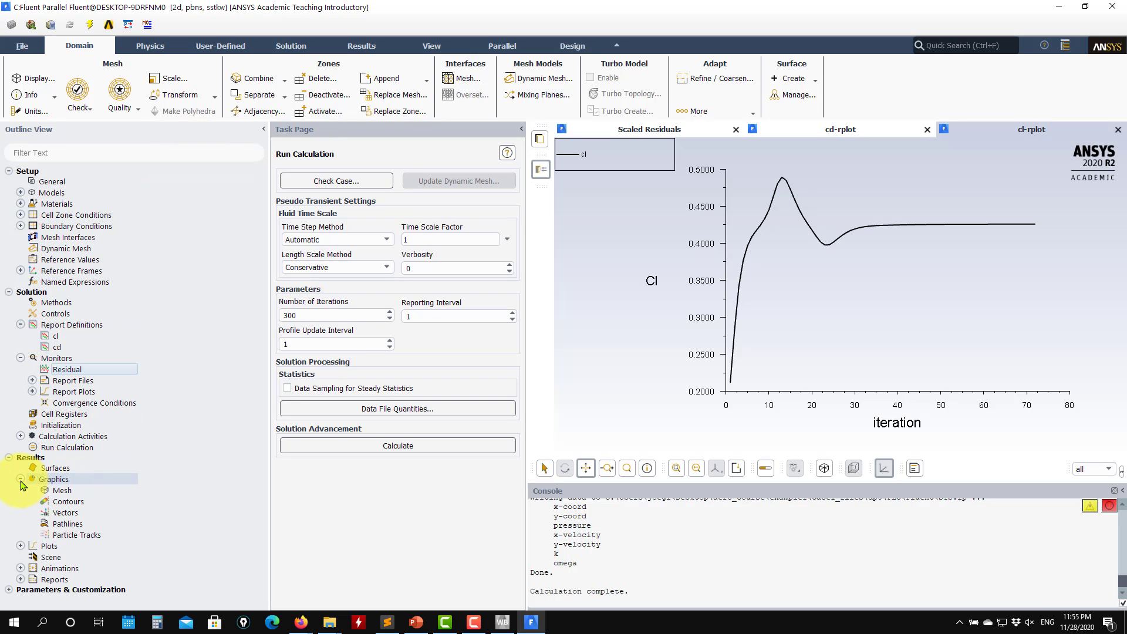
{"action": "double_click", "coordinate": [68, 505]}
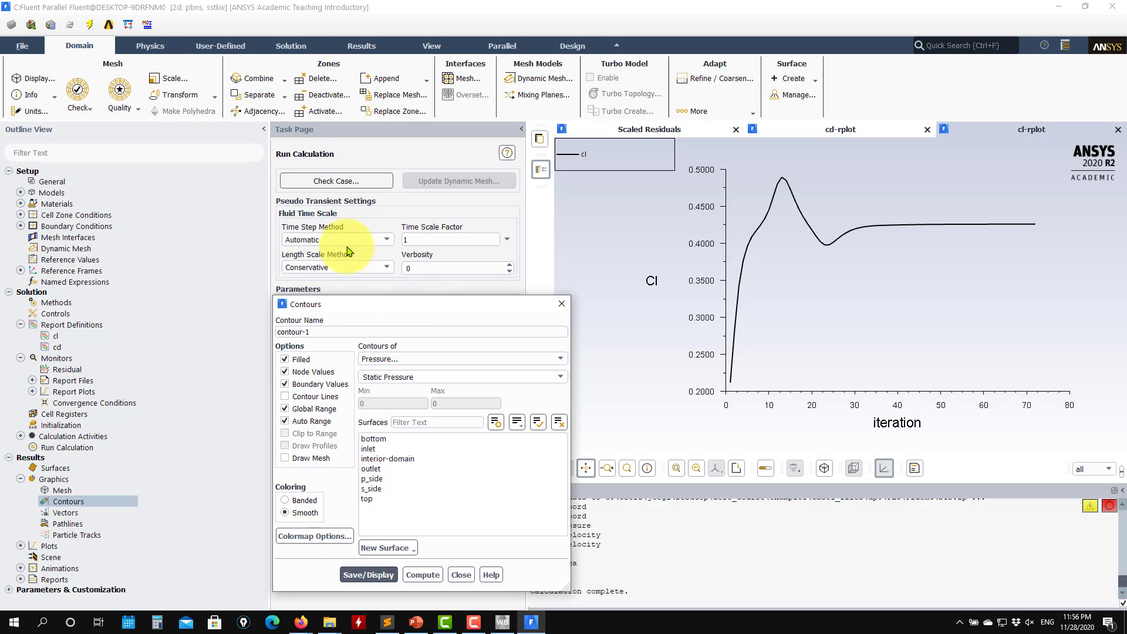
{"action": "left_click_drag", "start_coordinate": [370, 306], "coordinate": [197, 136]}
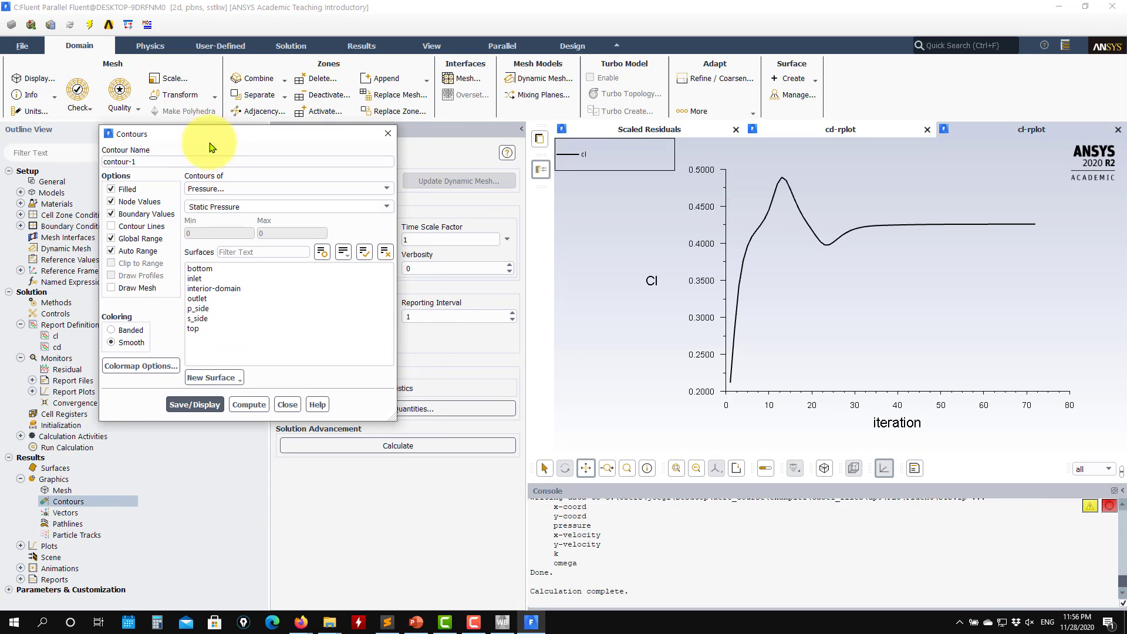
{"action": "left_click", "coordinate": [208, 405]}
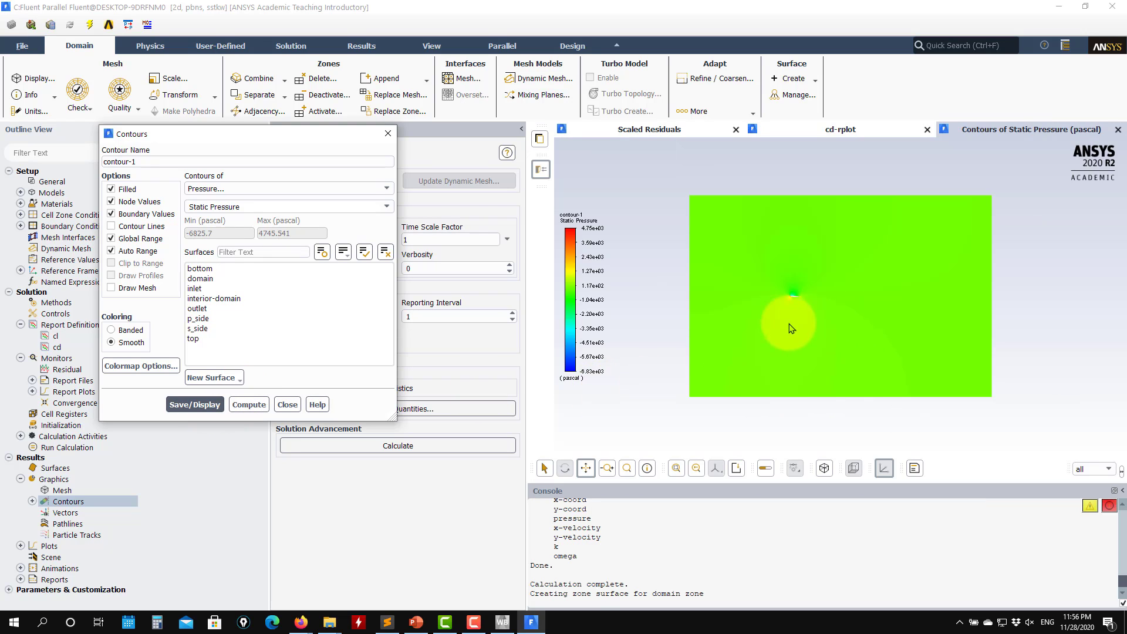
{"action": "scroll", "coordinate": [781, 311], "scroll_direction": "up", "scroll_amount": 5}
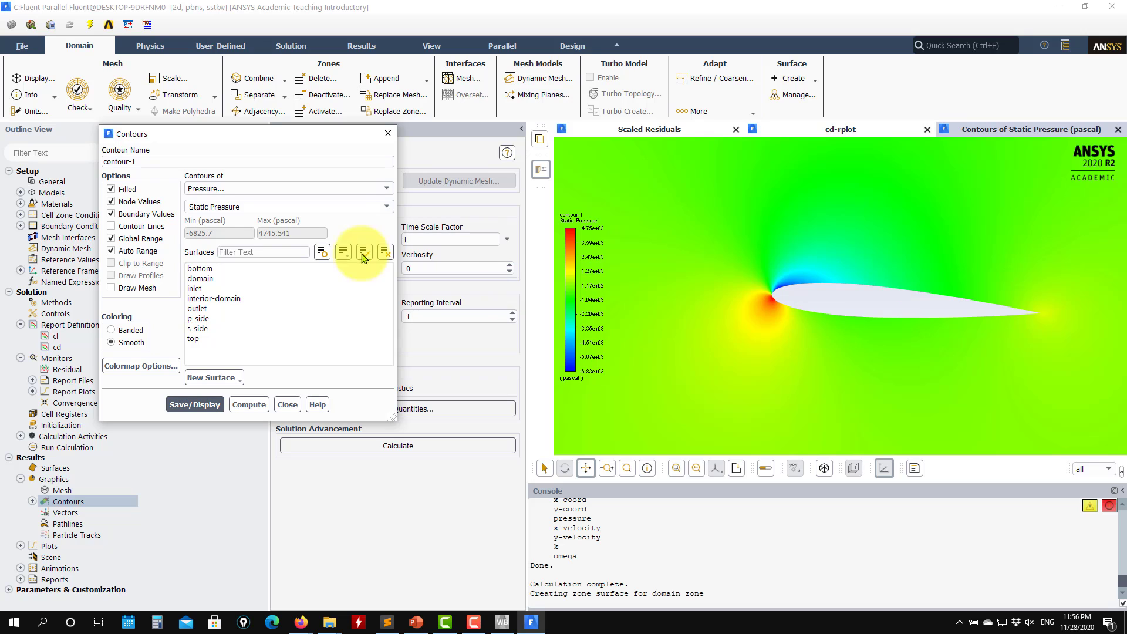
Change the contour plot to velocity magnitude and display it.
{"action": "left_click", "coordinate": [347, 190]}
{"action": "left_click", "coordinate": [203, 219]}
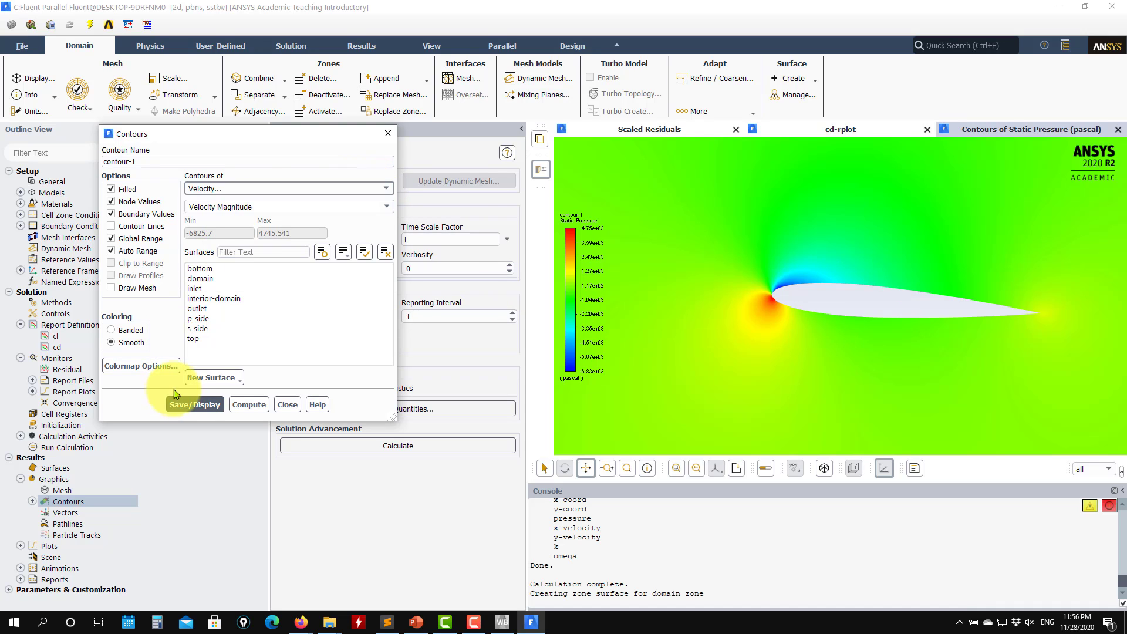
{"action": "left_click", "coordinate": [195, 405]}
Examine the velocity magnitude contours in the boundary layer, around the airfoil and across the whole domain.
{"action": "scroll", "coordinate": [846, 329], "scroll_direction": "up", "scroll_amount": 6}
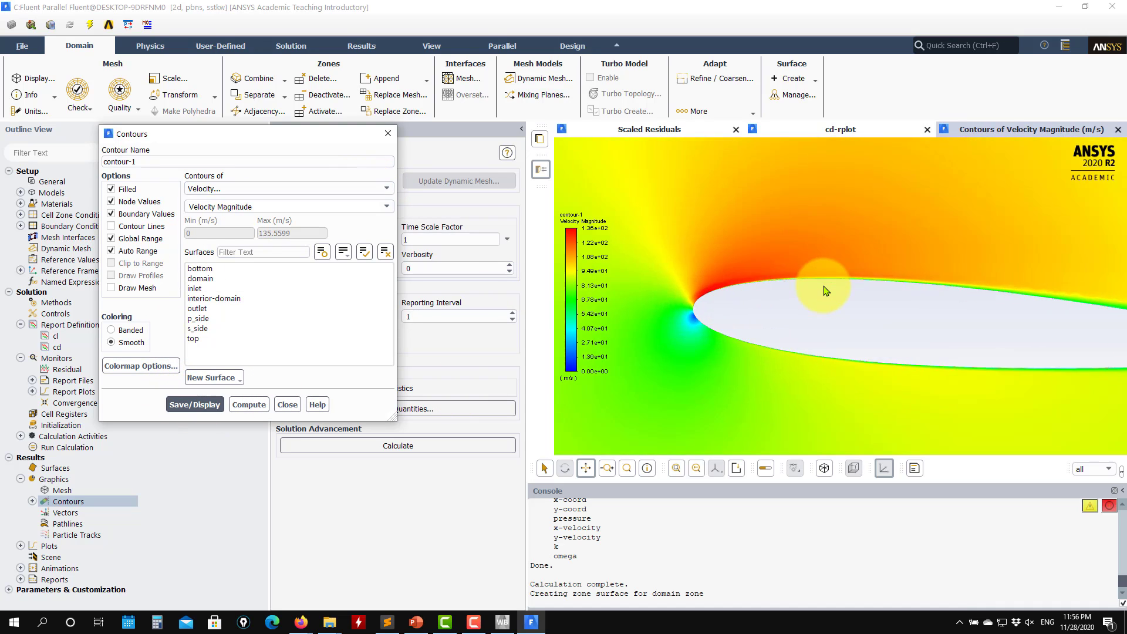
{"action": "scroll", "coordinate": [853, 337], "scroll_direction": "up", "scroll_amount": 4}
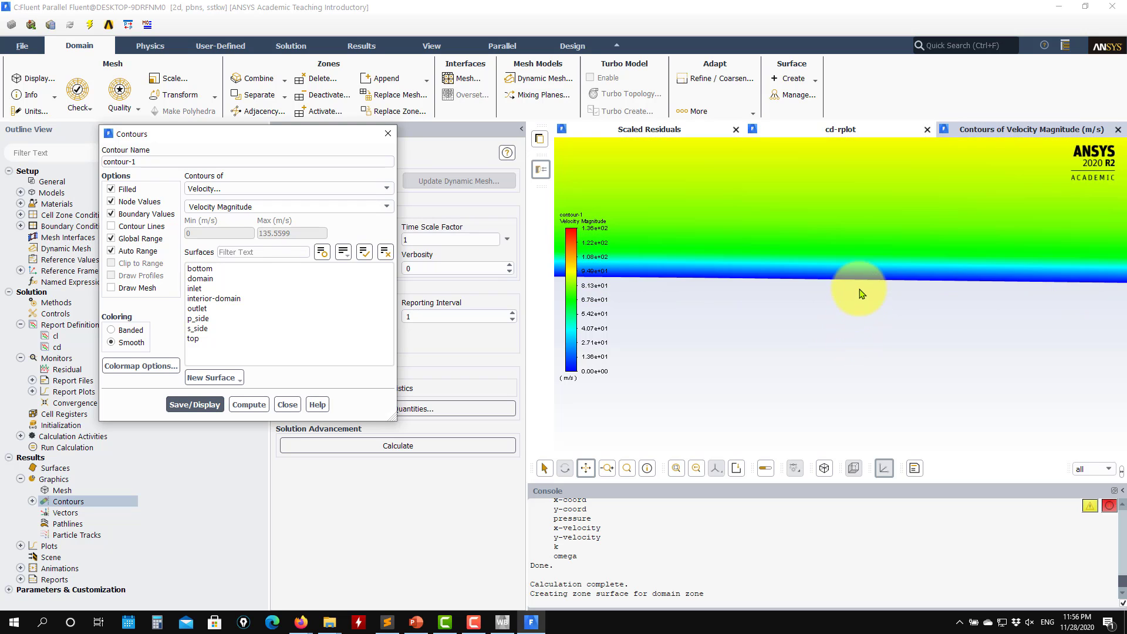
{"action": "scroll", "coordinate": [863, 308], "scroll_direction": "down", "scroll_amount": 10}
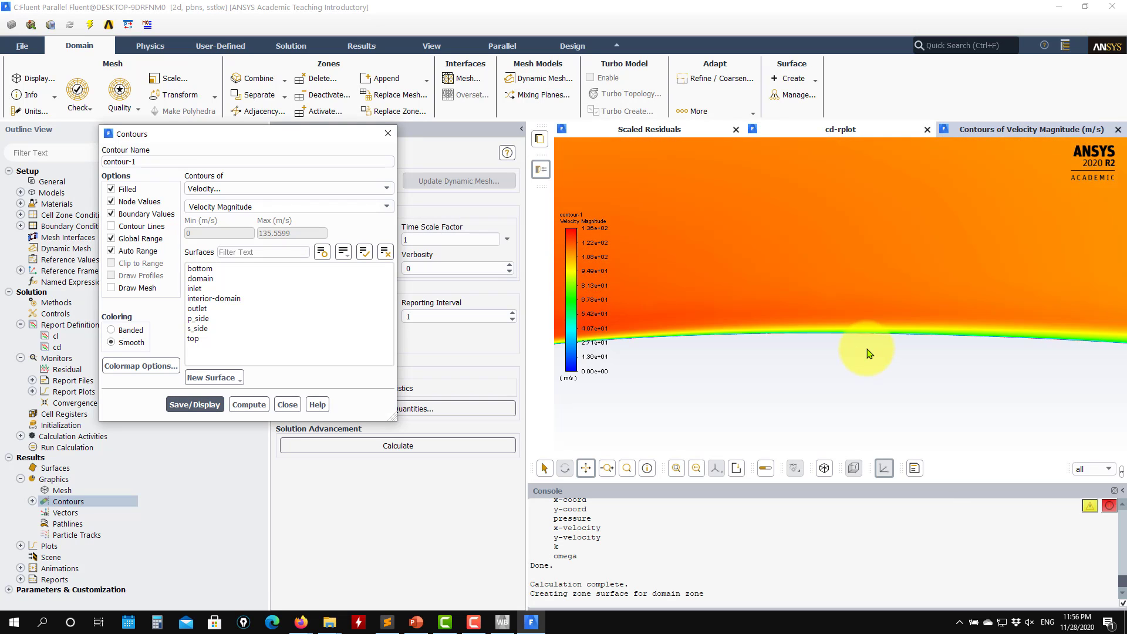
{"action": "scroll", "coordinate": [869, 362], "scroll_direction": "down", "scroll_amount": 8}
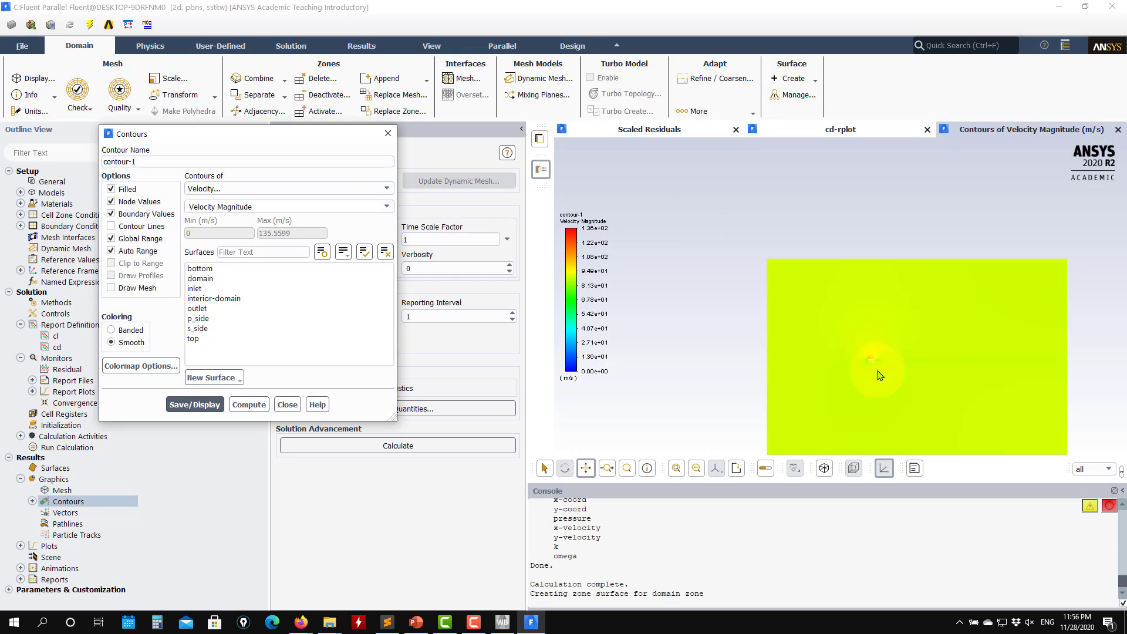
{"action": "scroll", "coordinate": [888, 449], "scroll_direction": "up", "scroll_amount": 6}
{"action": "left_click_drag", "start_coordinate": [794, 423], "coordinate": [825, 343]}
{"action": "scroll", "coordinate": [828, 341], "scroll_direction": "down", "scroll_amount": 10}
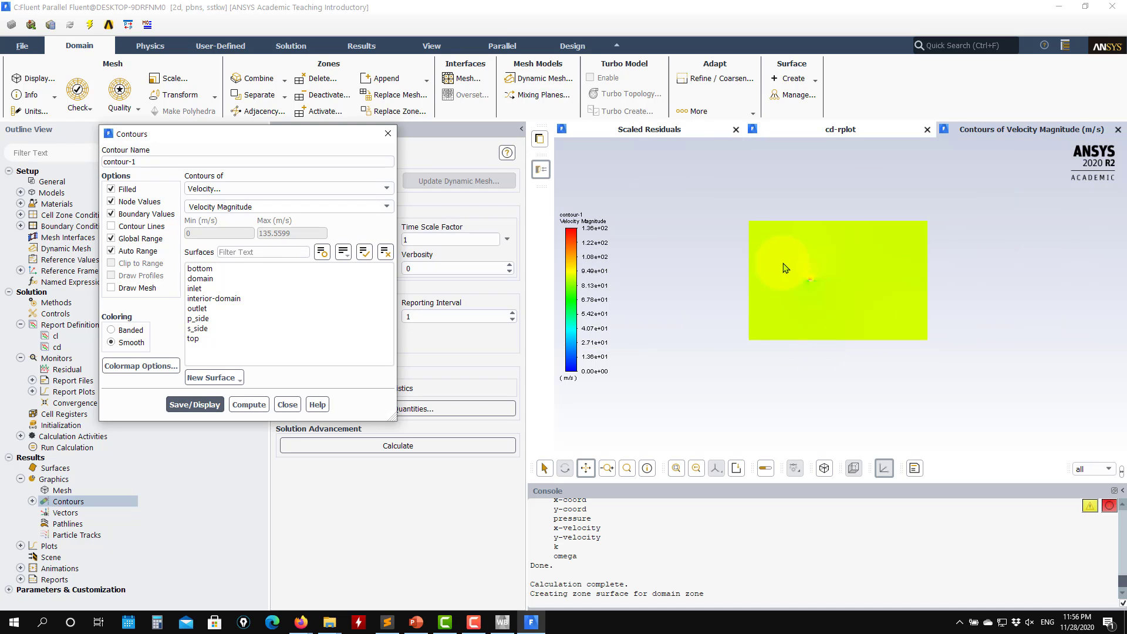
{"action": "scroll", "coordinate": [867, 338], "scroll_direction": "up", "scroll_amount": 10}
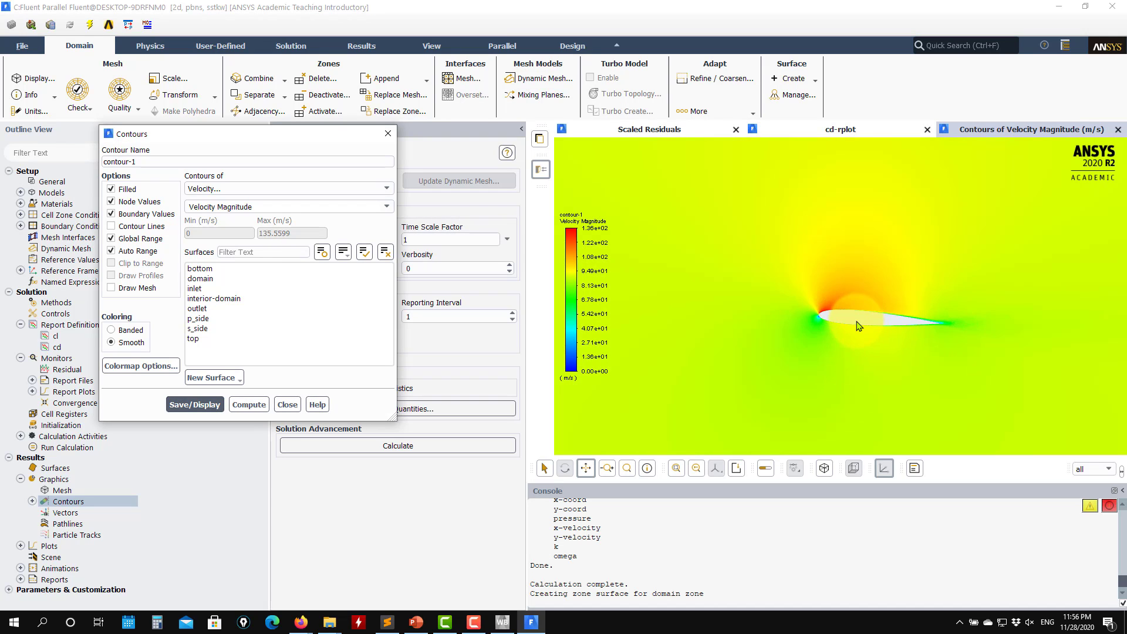
{"action": "scroll", "coordinate": [832, 322], "scroll_direction": "down", "scroll_amount": 10}
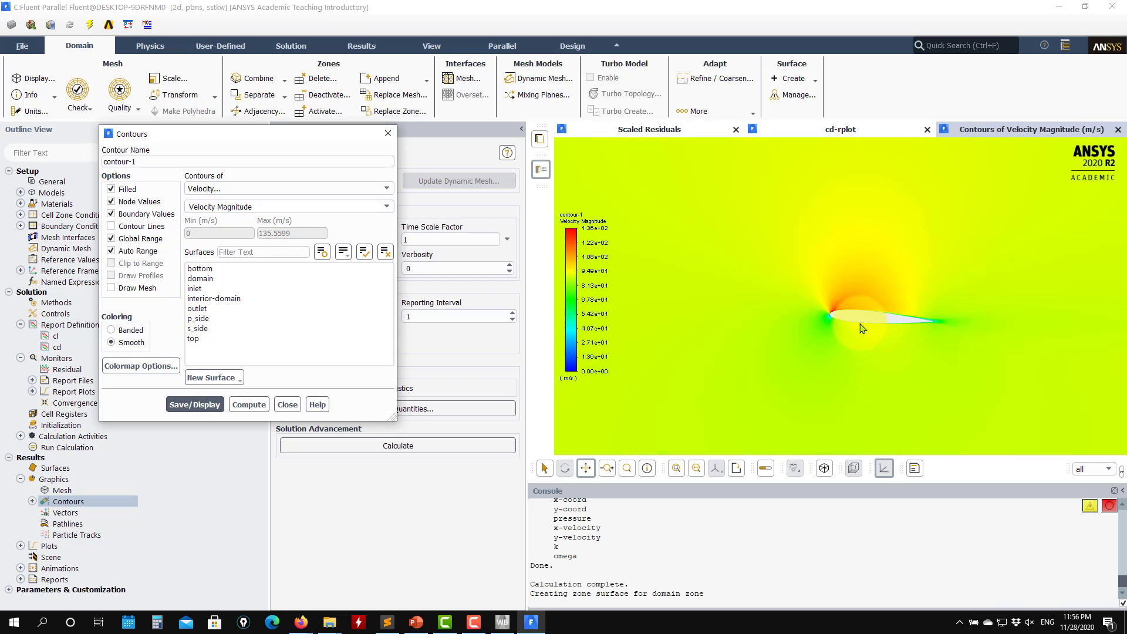
{"action": "scroll", "coordinate": [900, 336], "scroll_direction": "up", "scroll_amount": 10}
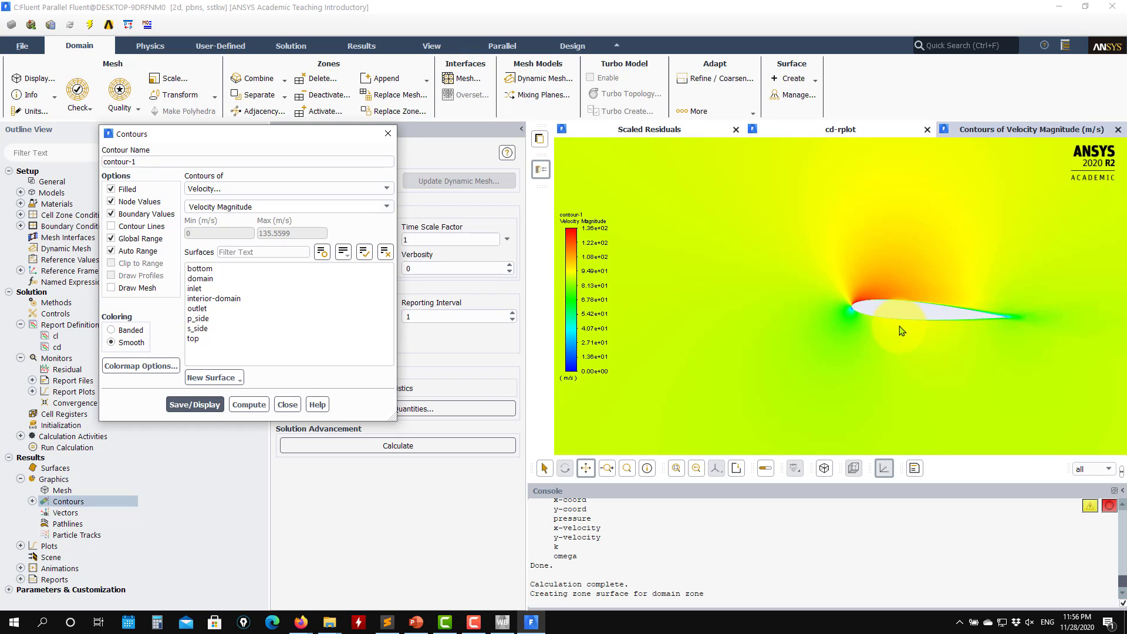
{"action": "scroll", "coordinate": [963, 326], "scroll_direction": "down", "scroll_amount": 5}
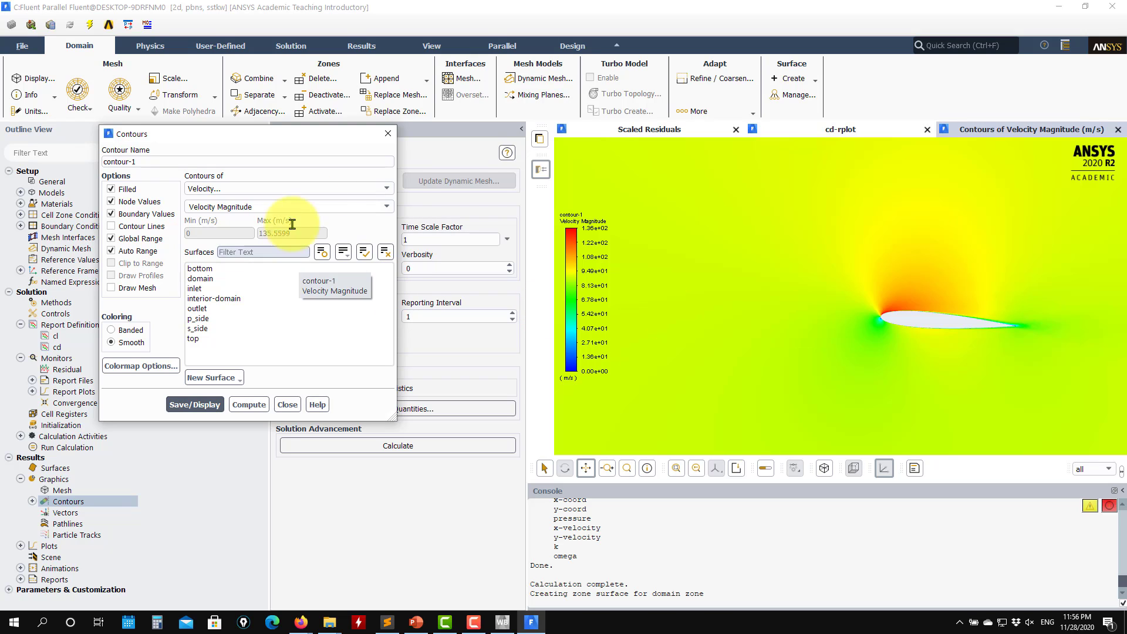
{"action": "left_click", "coordinate": [384, 188]}
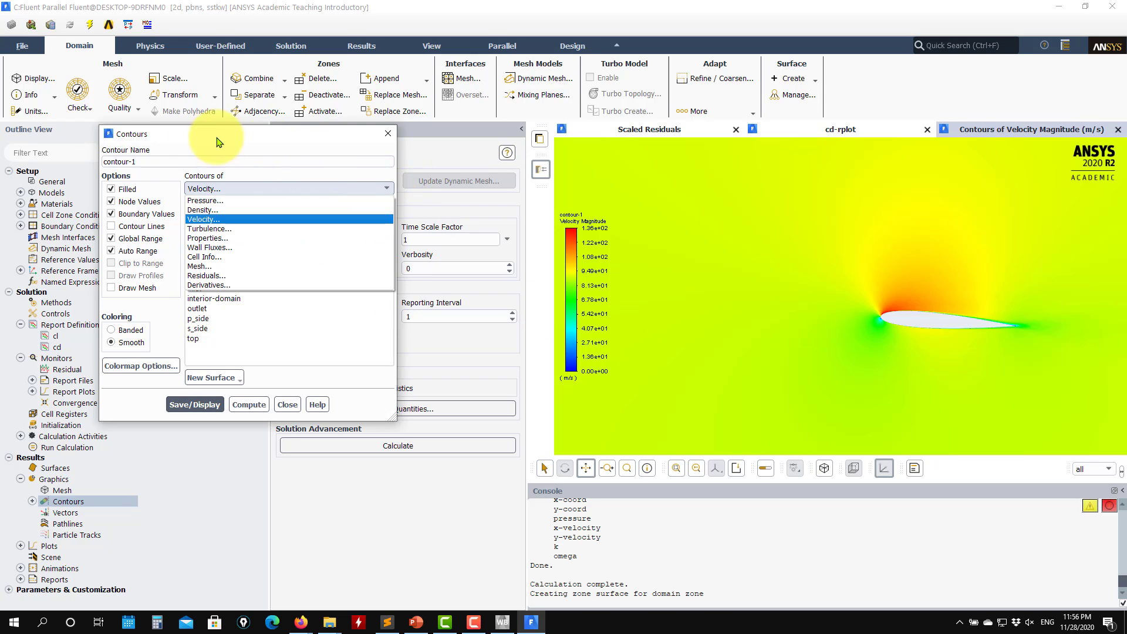
{"action": "left_click", "coordinate": [216, 202]}
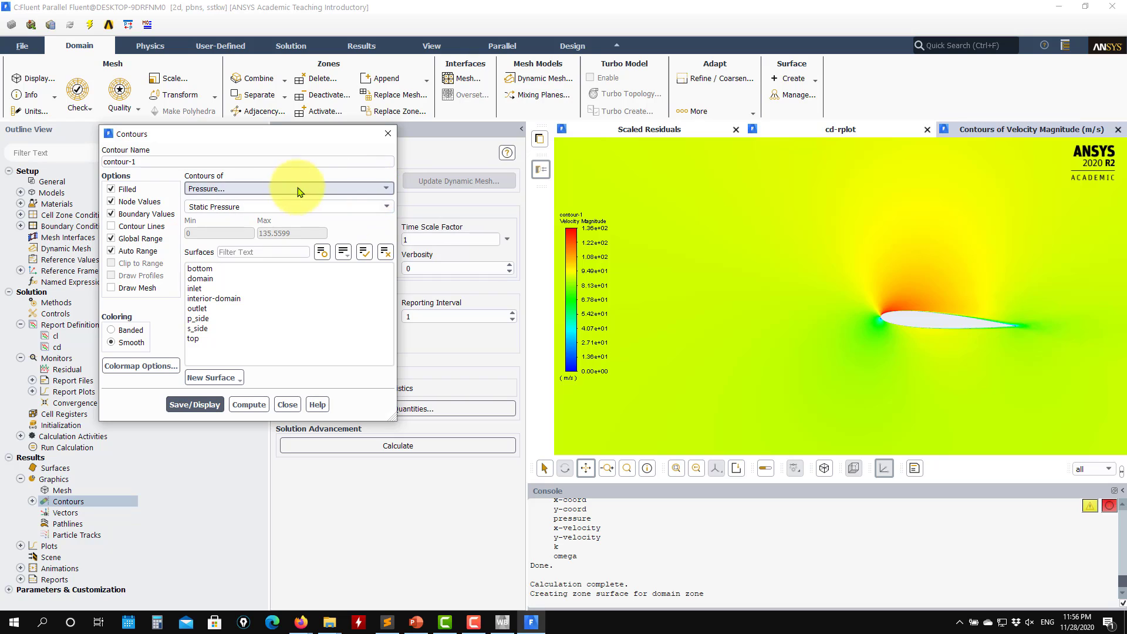
{"action": "left_click", "coordinate": [385, 188]}
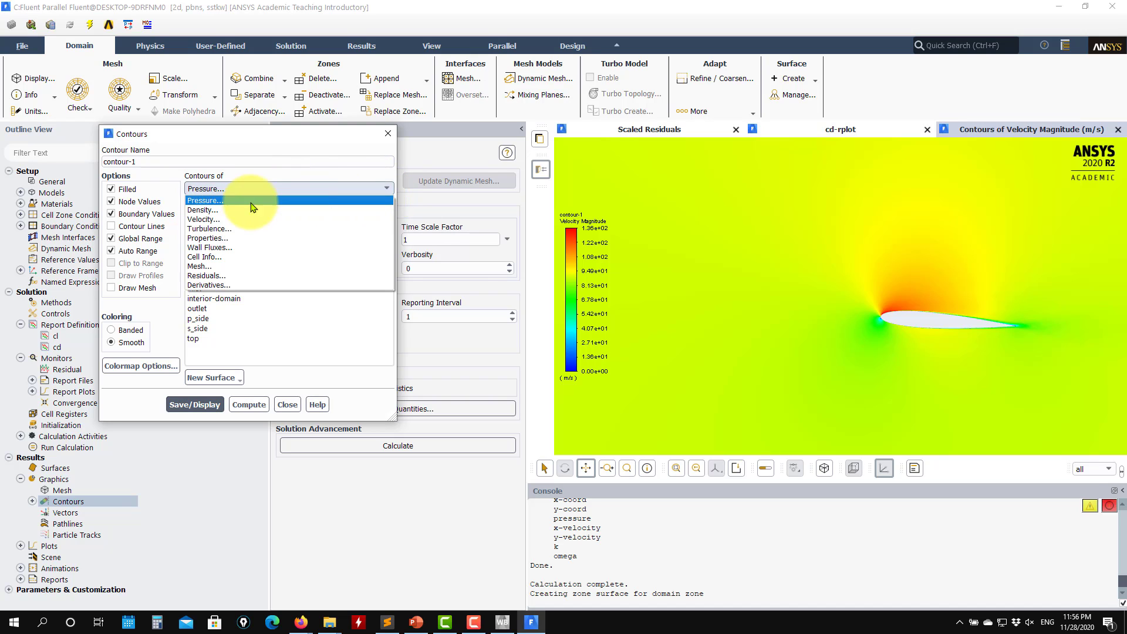
{"action": "left_click", "coordinate": [219, 221]}
Close the contour settings and create an XY plot of static pressure along the X direction for the p_side and s_side surfaces.
{"action": "left_click", "coordinate": [288, 405]}
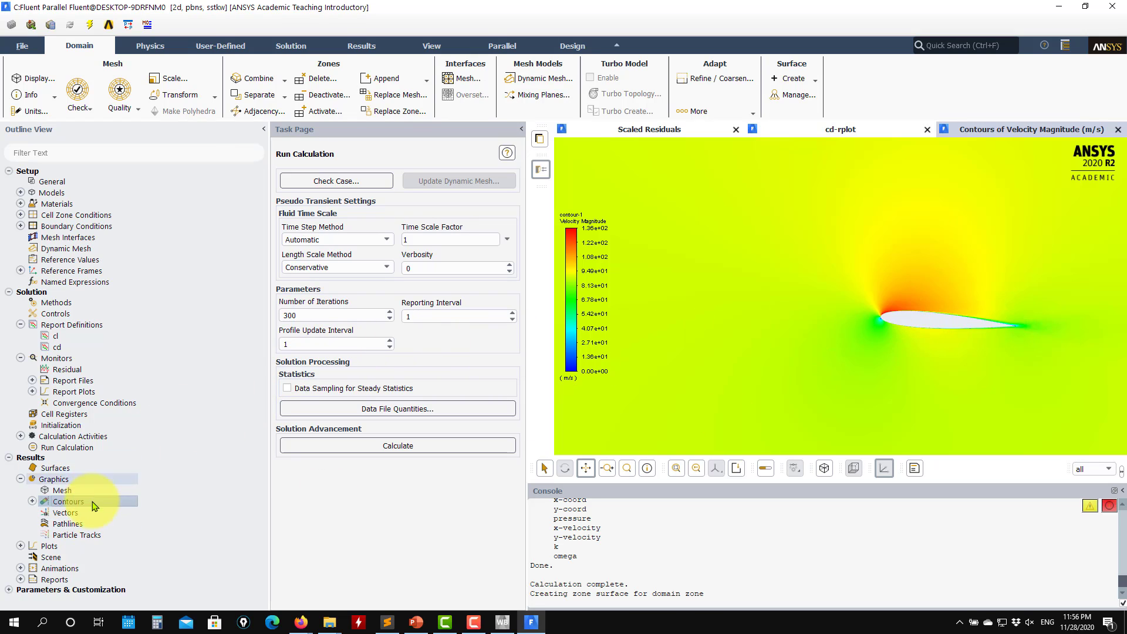
{"action": "left_click", "coordinate": [20, 546]}
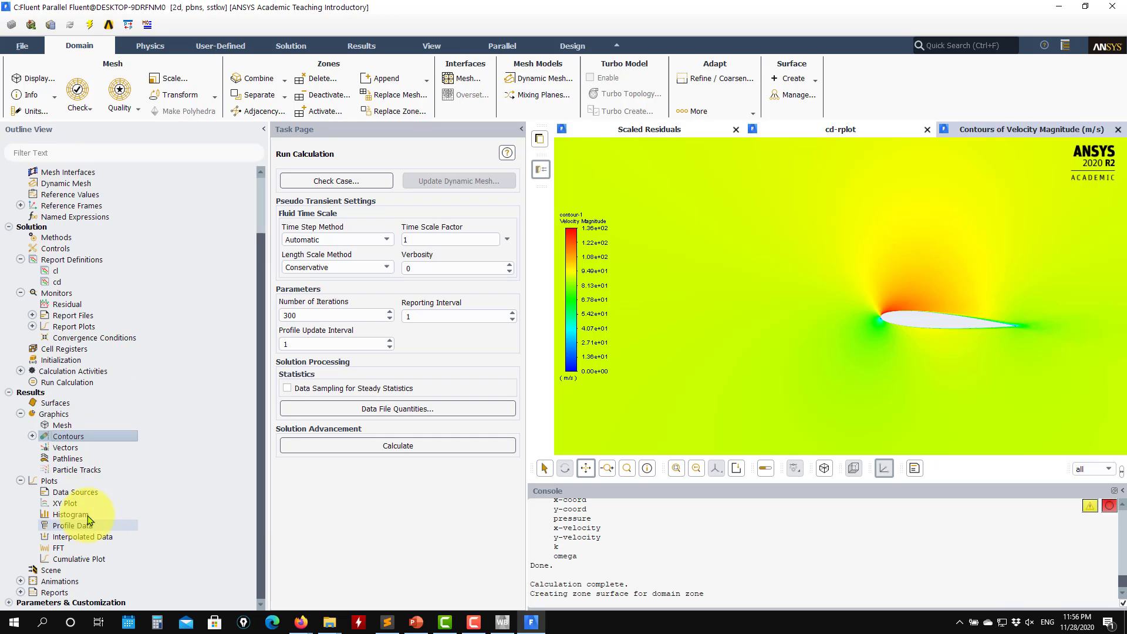
{"action": "double_click", "coordinate": [68, 504]}
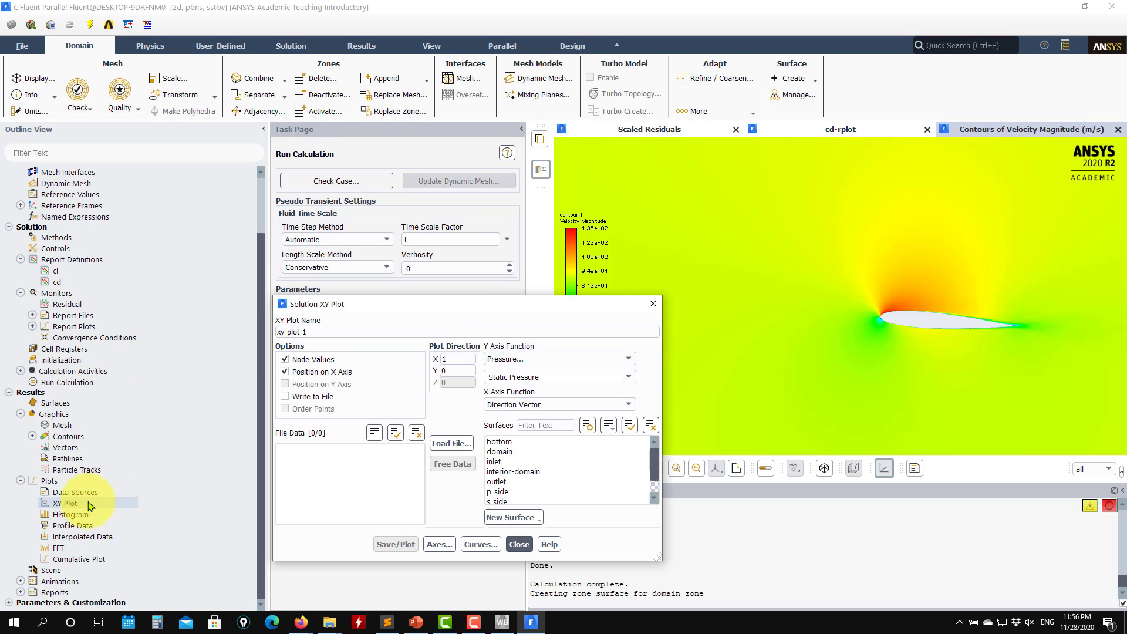
{"action": "left_click_drag", "start_coordinate": [370, 310], "coordinate": [189, 156]}
{"action": "scroll", "coordinate": [378, 326], "scroll_direction": "down", "scroll_amount": 1}
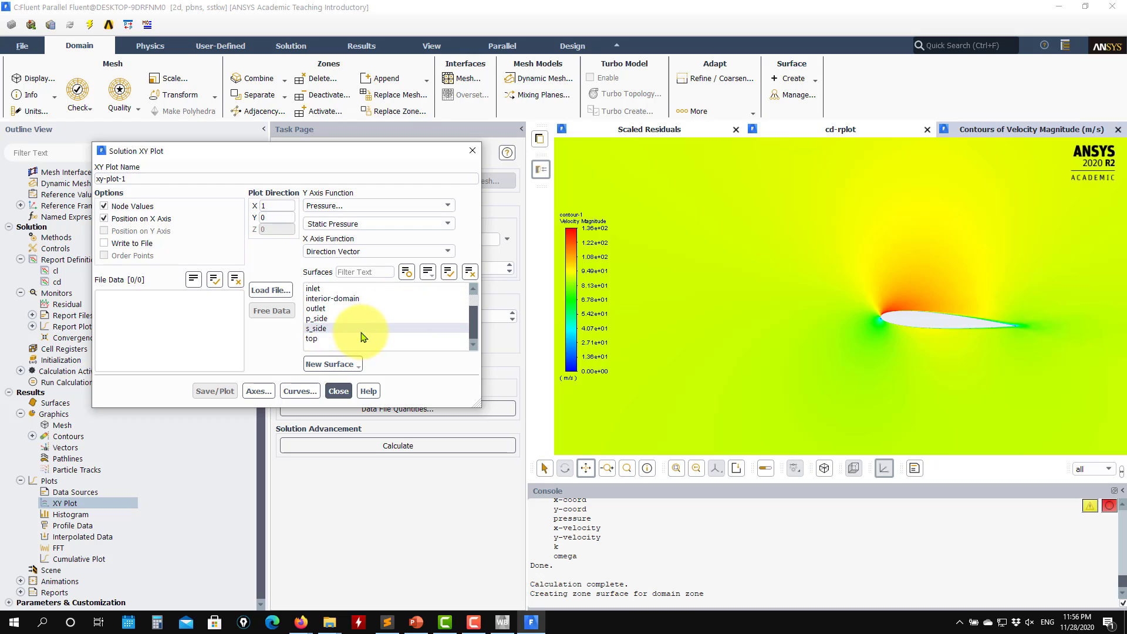
{"action": "left_click", "coordinate": [316, 328]}
{"action": "left_click", "coordinate": [316, 319]}
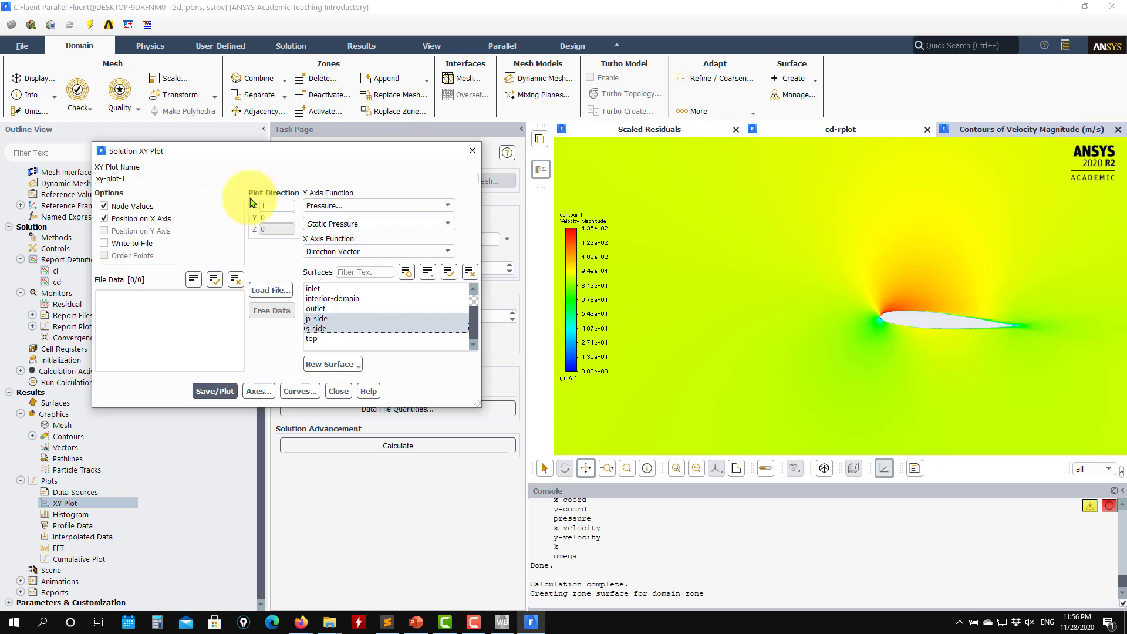
{"action": "left_click", "coordinate": [215, 391]}
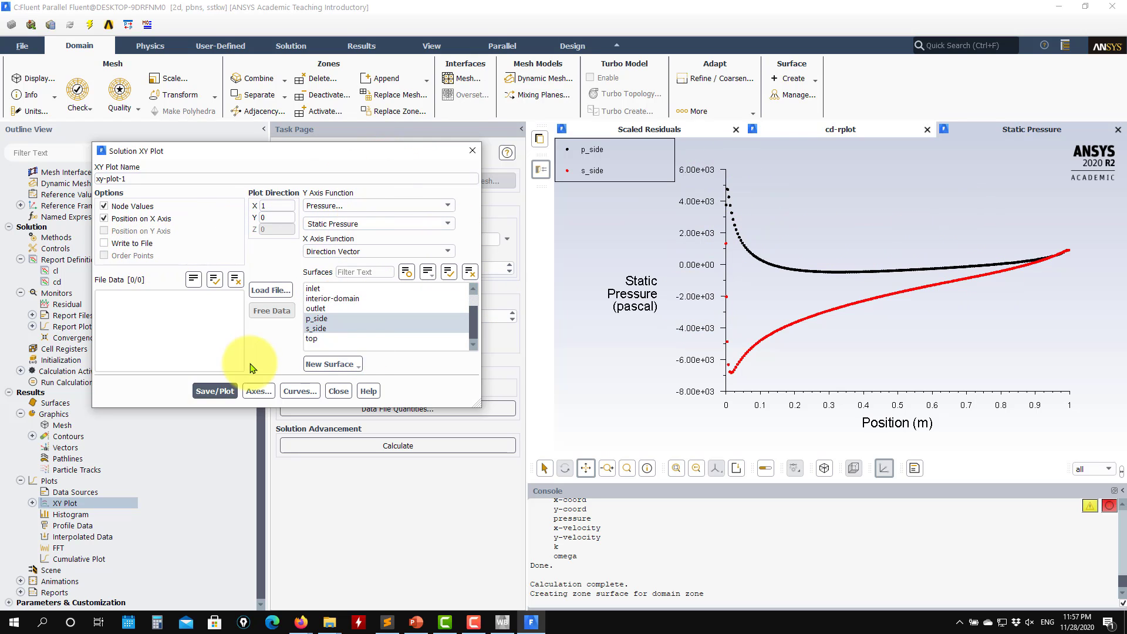
Change the XY plot's Y-axis function to Pressure Coefficient and plot it for both airfoil sides.
{"action": "left_click", "coordinate": [449, 224]}
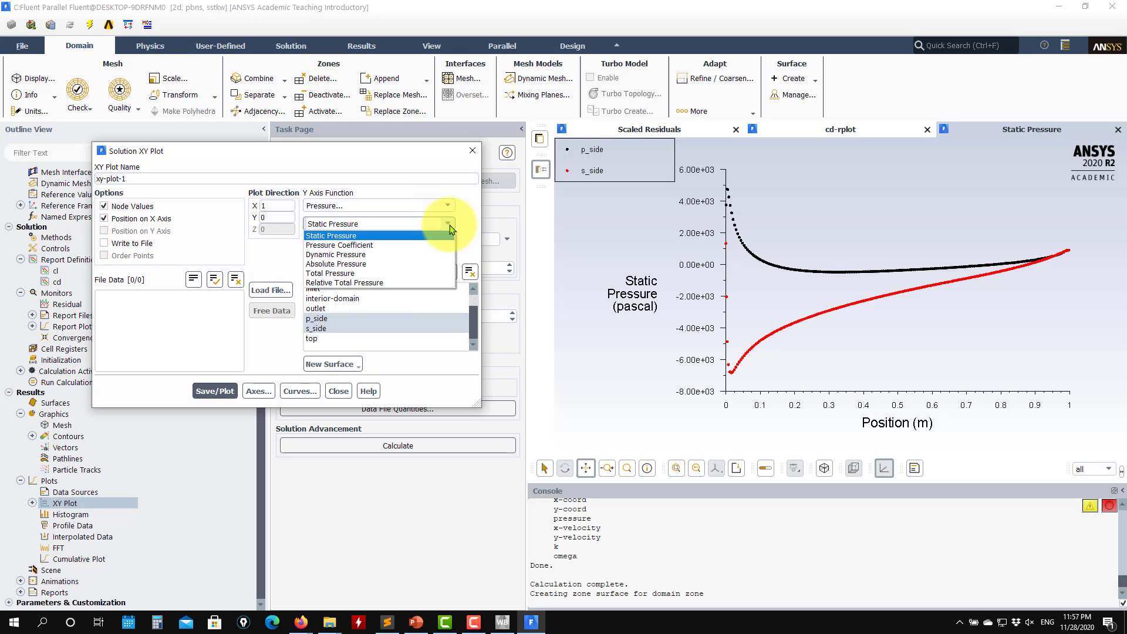
{"action": "left_click", "coordinate": [336, 246]}
{"action": "left_click_drag", "start_coordinate": [354, 164], "coordinate": [525, 232]}
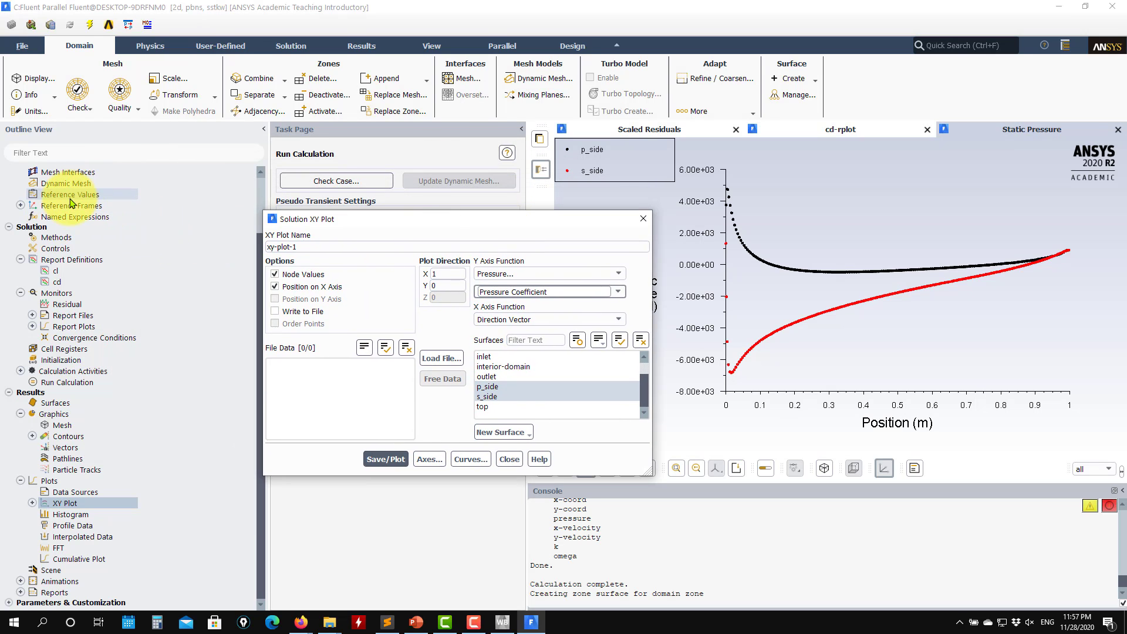
{"action": "left_click", "coordinate": [382, 460]}
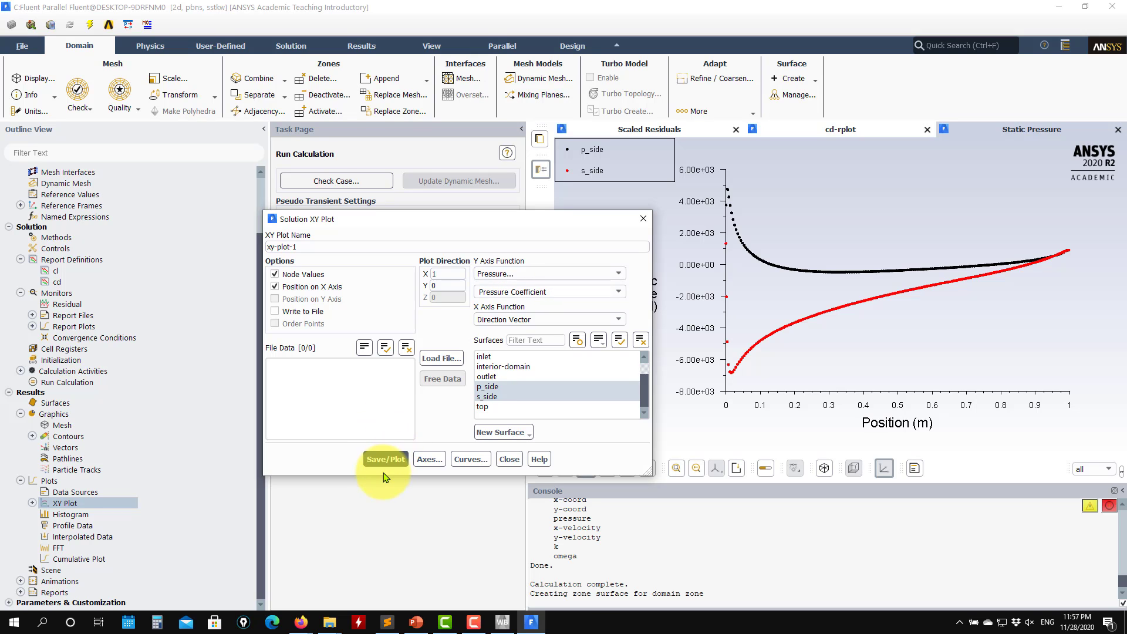
{"action": "left_click", "coordinate": [380, 460]}
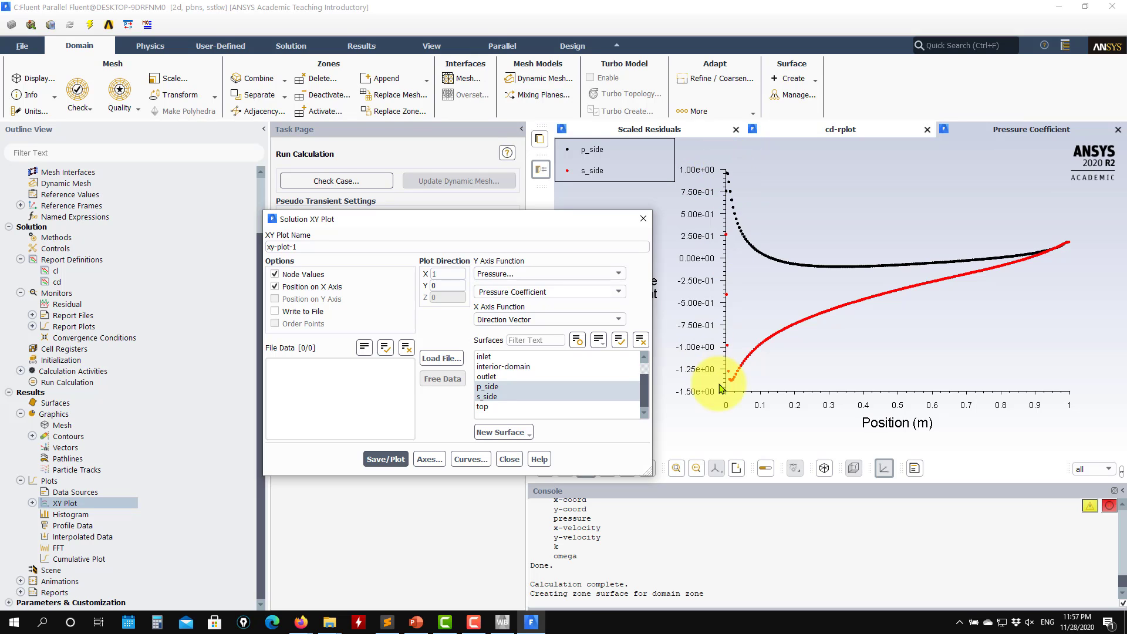
Set the XY plot's Y-axis function to Turbulence, Wall Yplus and plot it for both airfoil sides.
{"action": "left_click", "coordinate": [618, 275]}
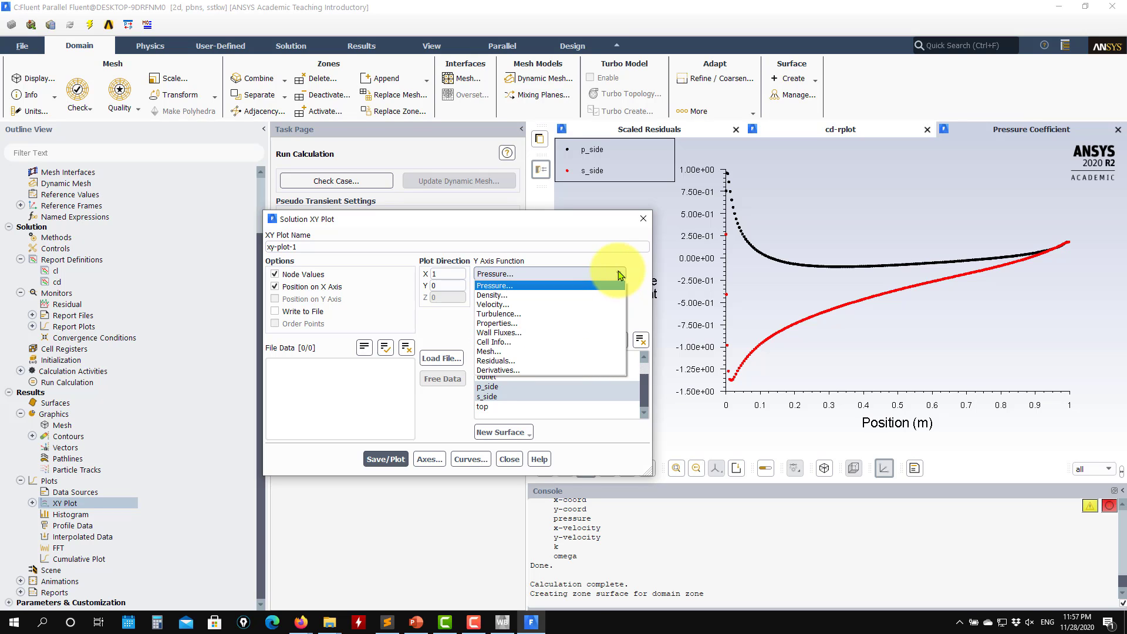
{"action": "left_click", "coordinate": [499, 313]}
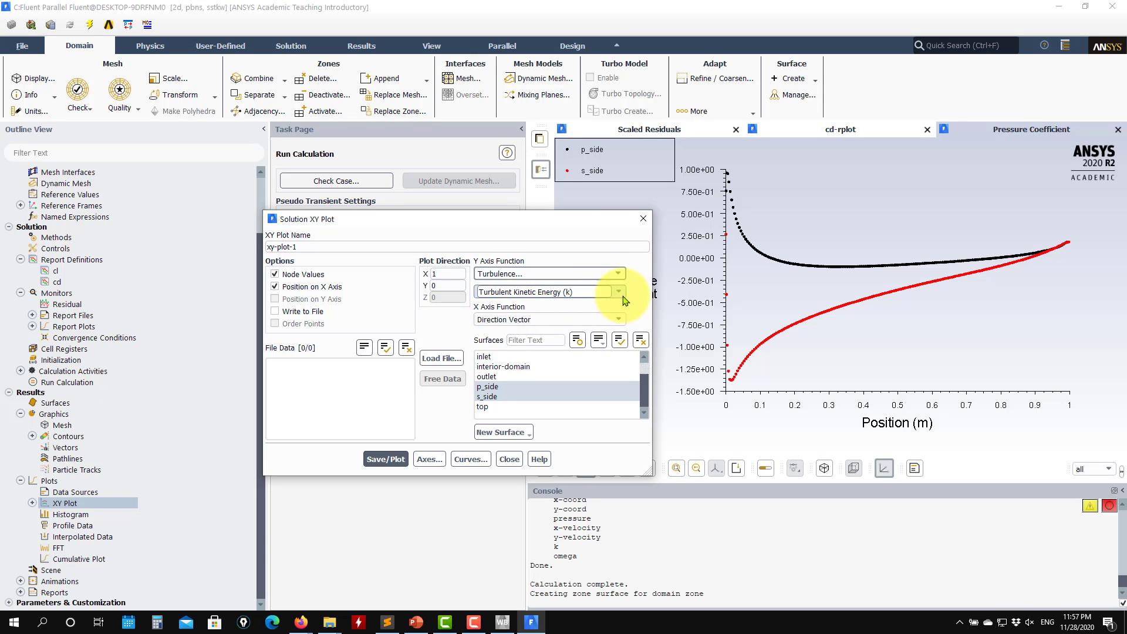
{"action": "left_click", "coordinate": [619, 293]}
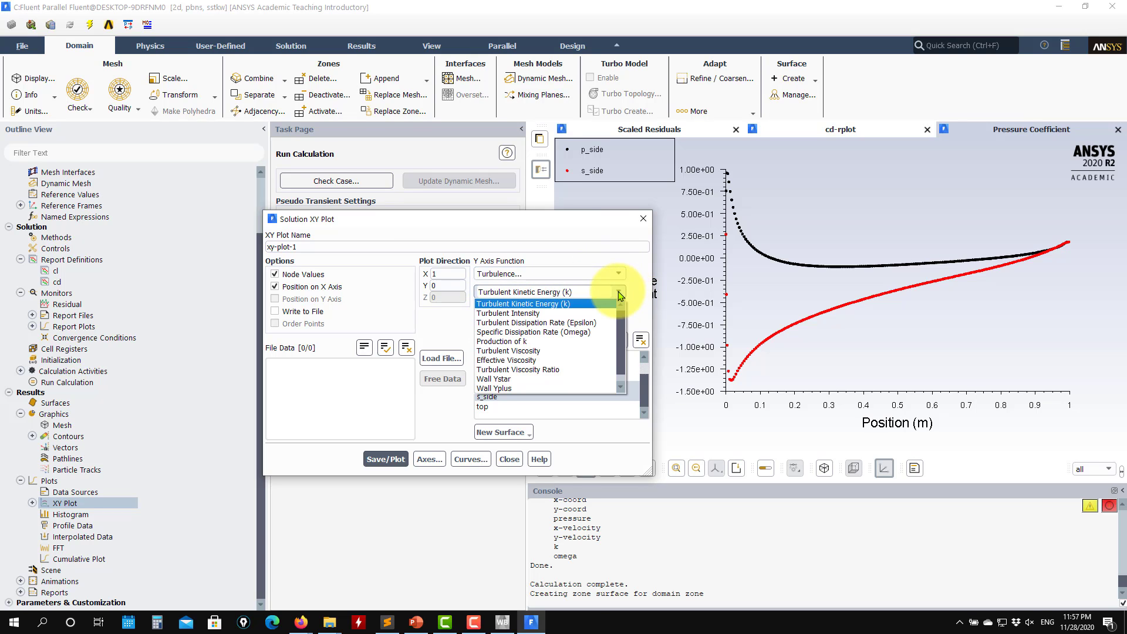
{"action": "left_click", "coordinate": [495, 388]}
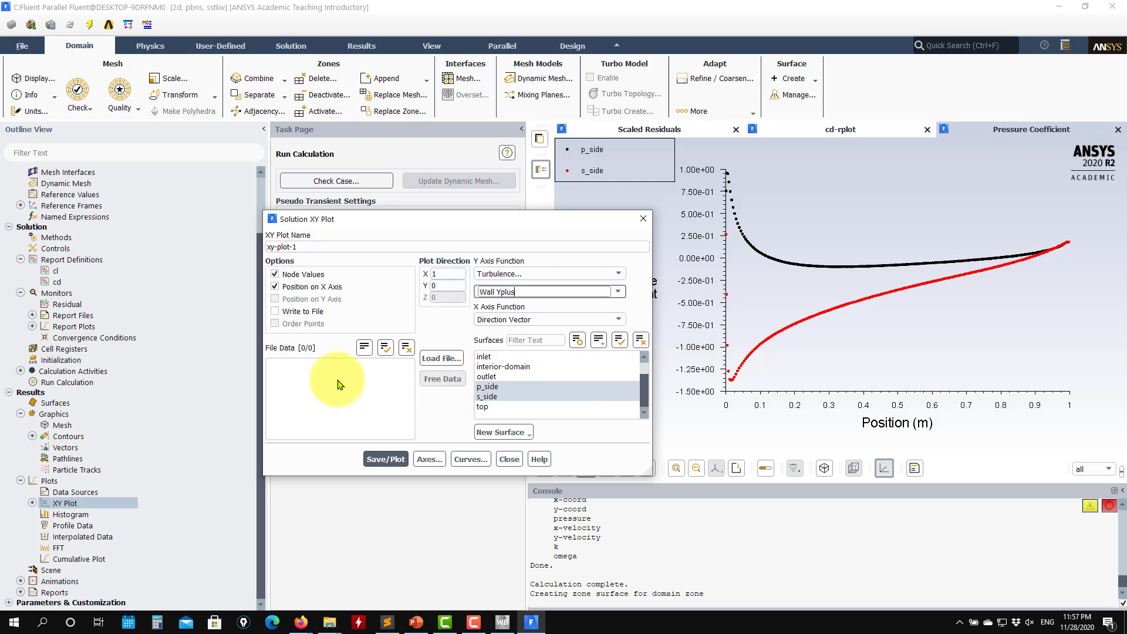
{"action": "left_click", "coordinate": [381, 459]}
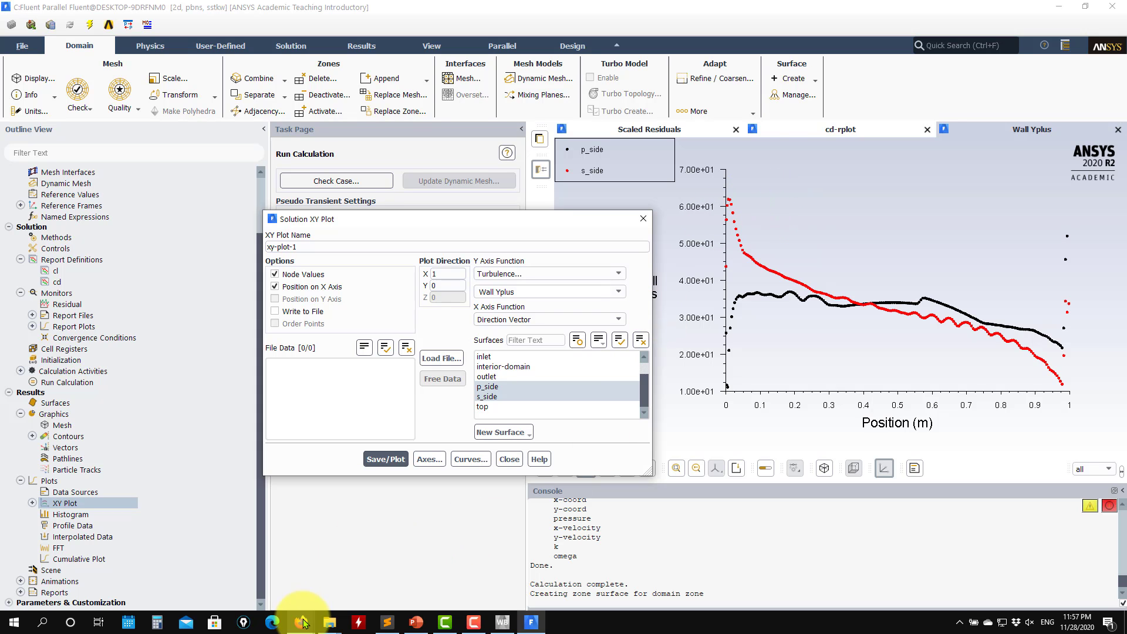
Switch to the Y+ calculator in Firefox to check the desired y+ input, and return to Fluent.
{"action": "mouse_move", "coordinate": [297, 616]}
{"action": "left_click", "coordinate": [353, 586]}
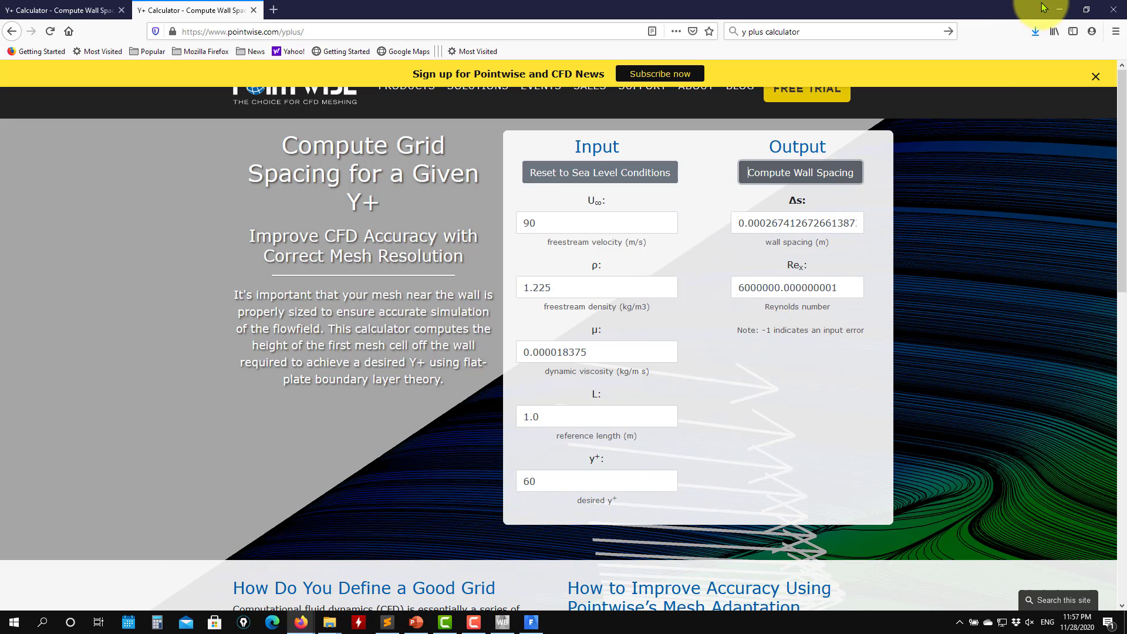
{"action": "left_click", "coordinate": [1060, 9]}
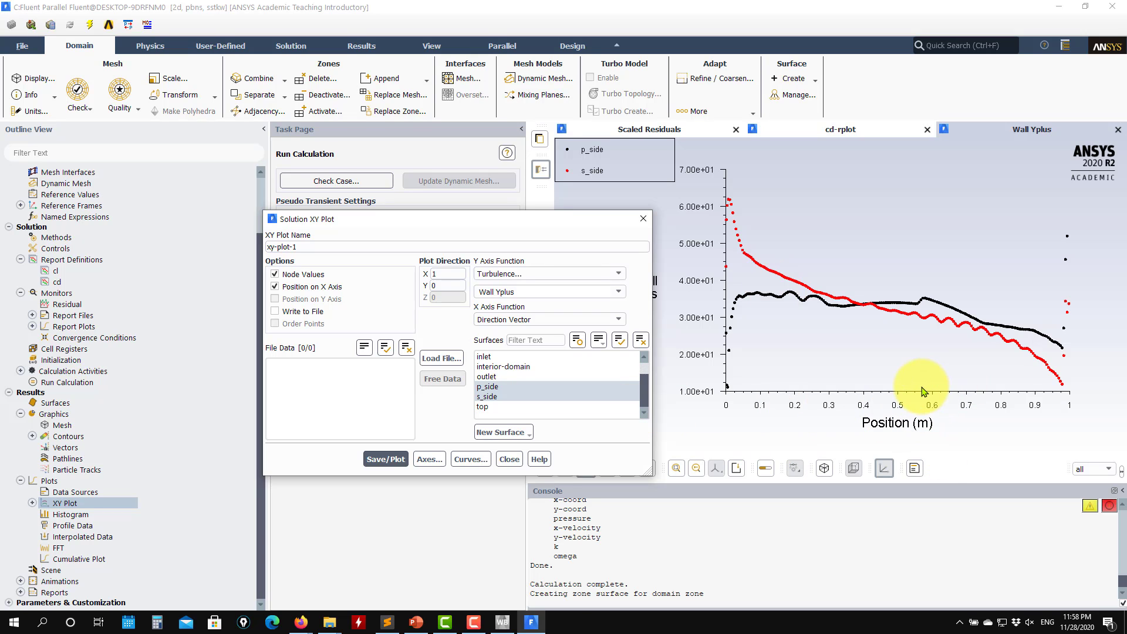
Close the XY plot settings and review the drag coefficient history and scaled residuals plots.
{"action": "left_click", "coordinate": [509, 459]}
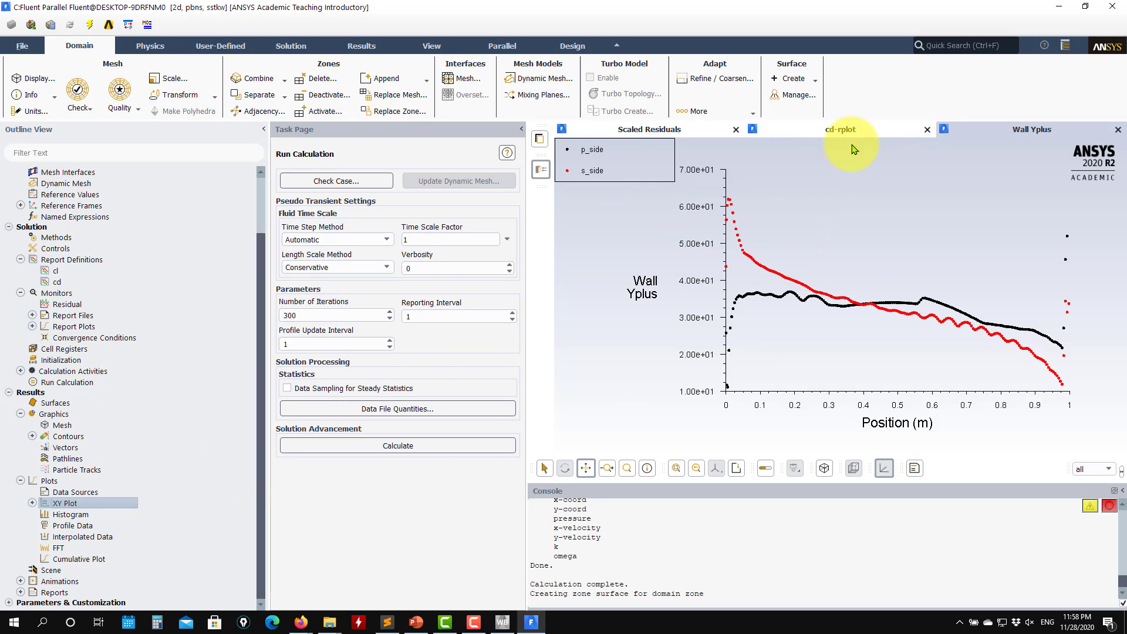
{"action": "left_click", "coordinate": [834, 127]}
{"action": "left_click", "coordinate": [652, 130]}
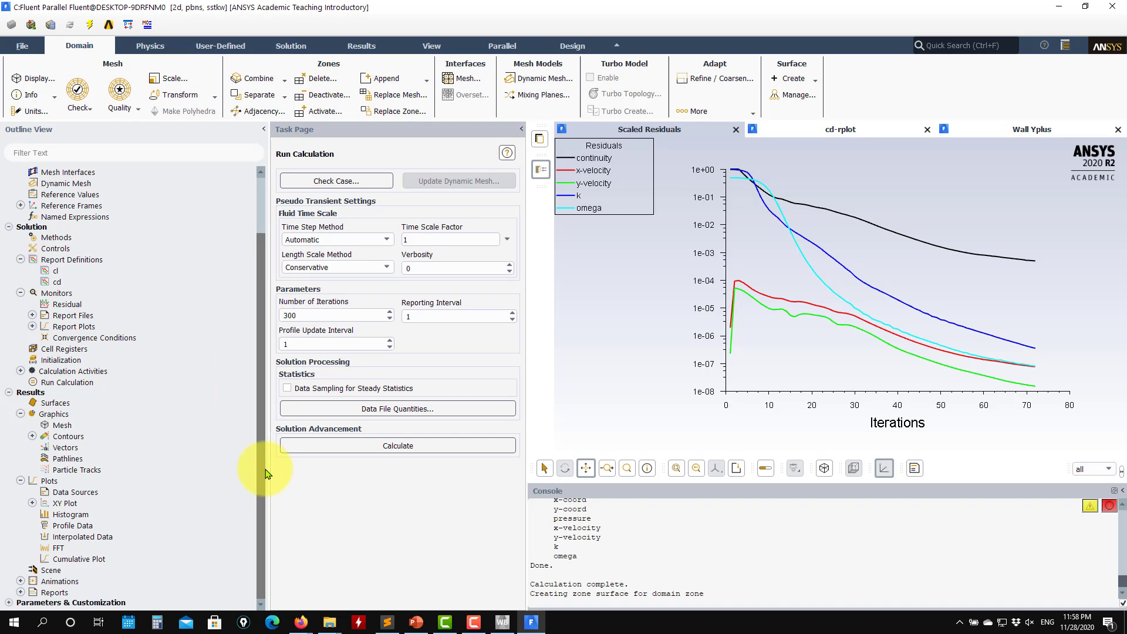
Switch to Workbench, save the case1 project and review its list of project files.
{"action": "left_click", "coordinate": [505, 626]}
{"action": "scroll", "coordinate": [411, 558], "scroll_direction": "down", "scroll_amount": 1}
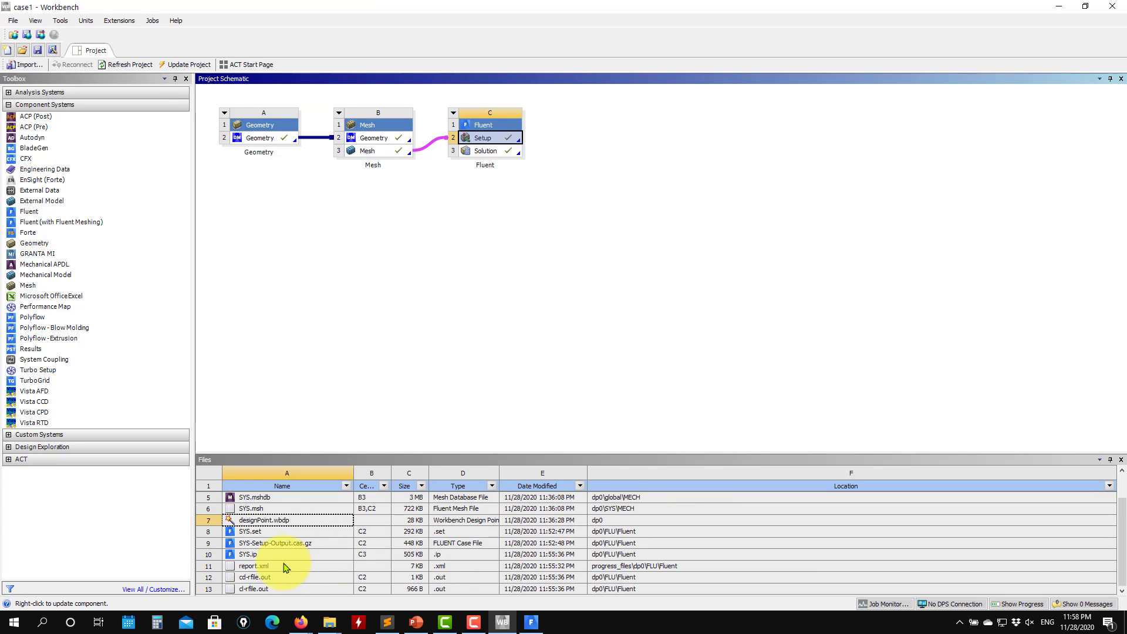
{"action": "scroll", "coordinate": [270, 549], "scroll_direction": "up", "scroll_amount": 1}
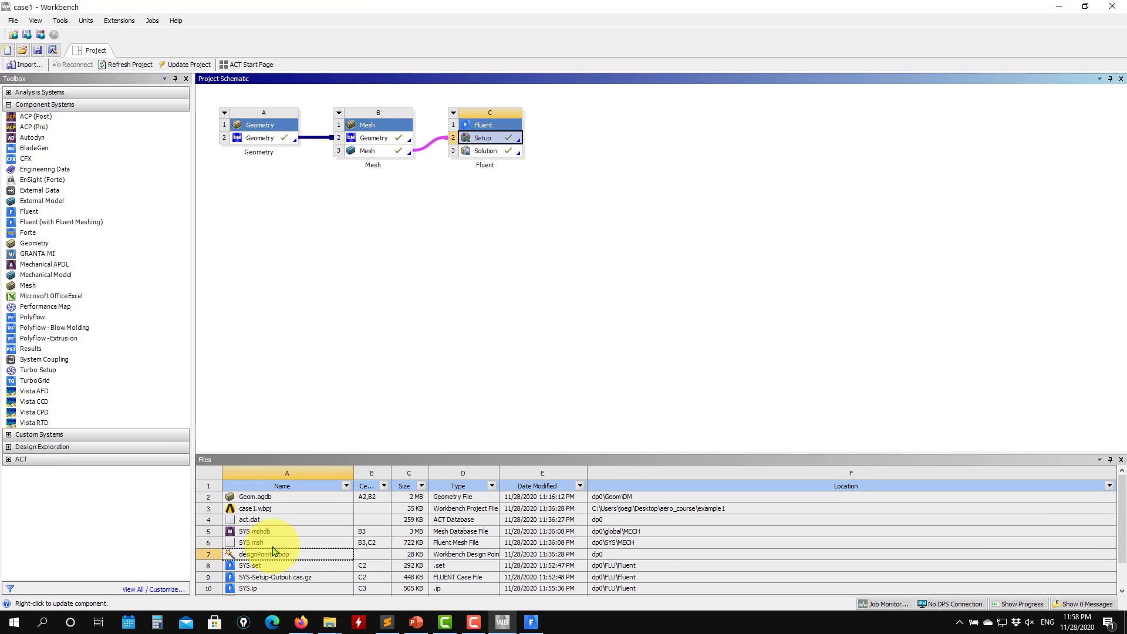
{"action": "left_click", "coordinate": [37, 52]}
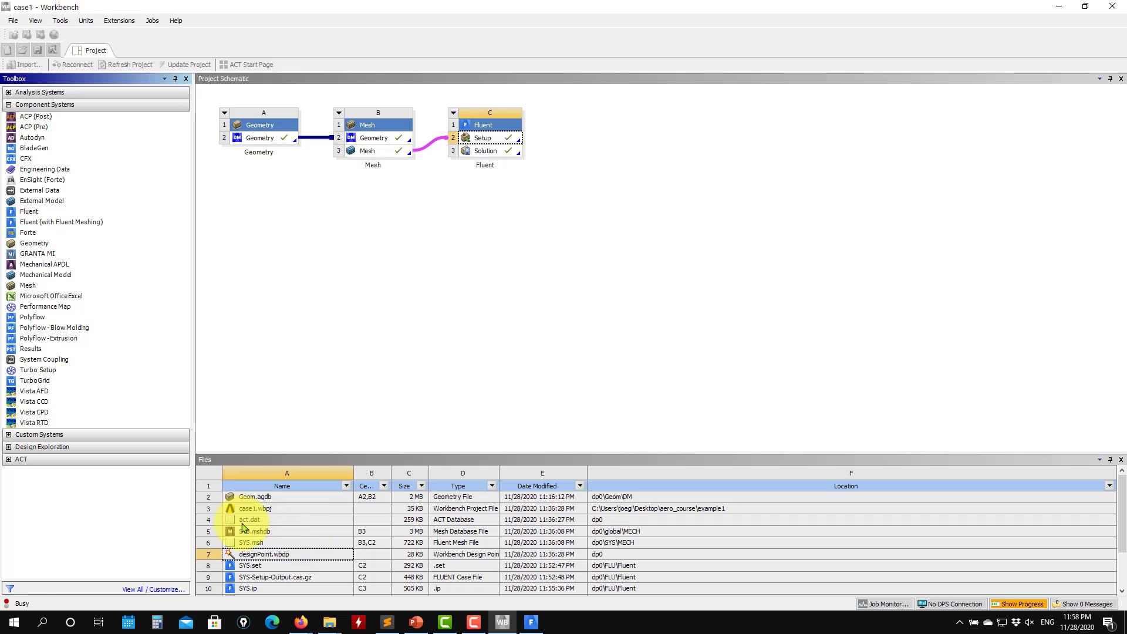
{"action": "scroll", "coordinate": [253, 532], "scroll_direction": "down", "scroll_amount": 2}
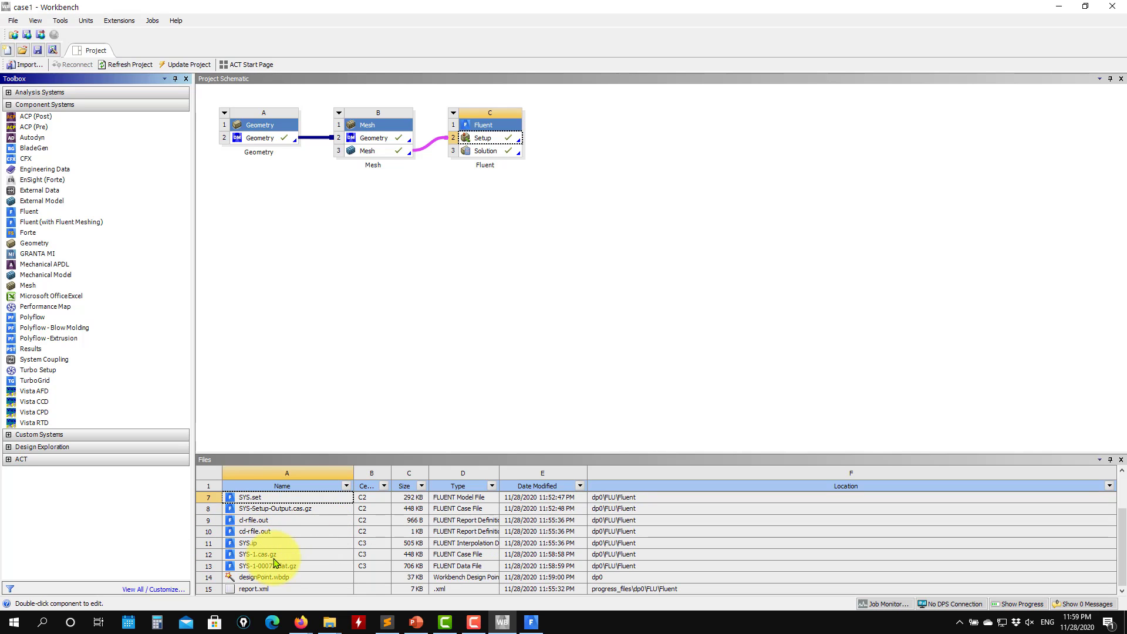
{"action": "scroll", "coordinate": [276, 563], "scroll_direction": "up", "scroll_amount": 2}
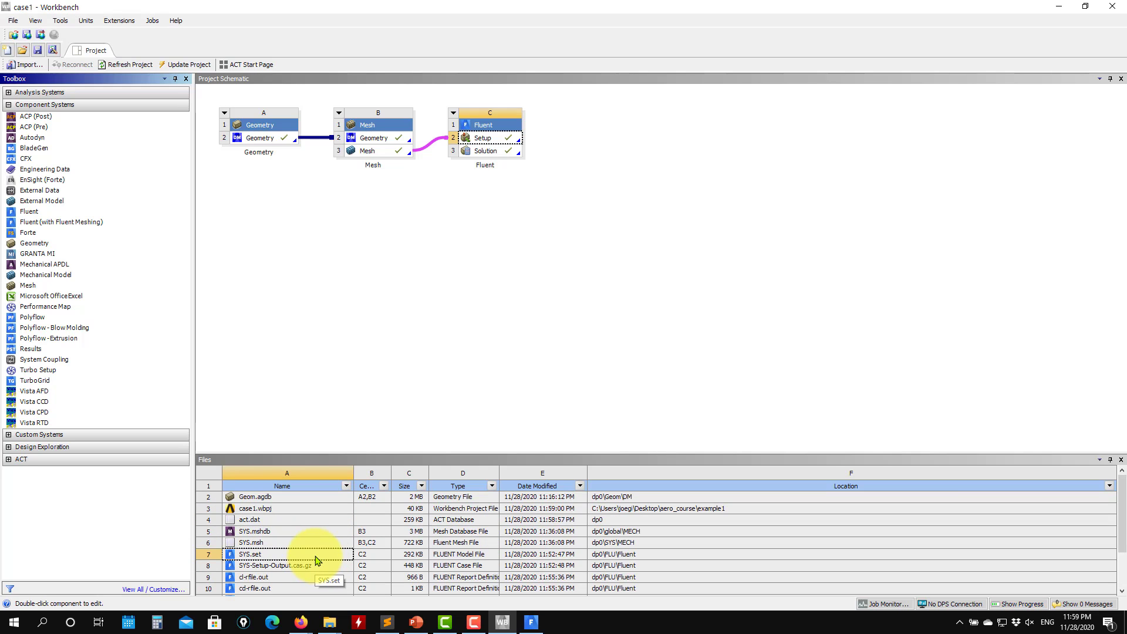
{"action": "scroll", "coordinate": [259, 563], "scroll_direction": "down", "scroll_amount": 2}
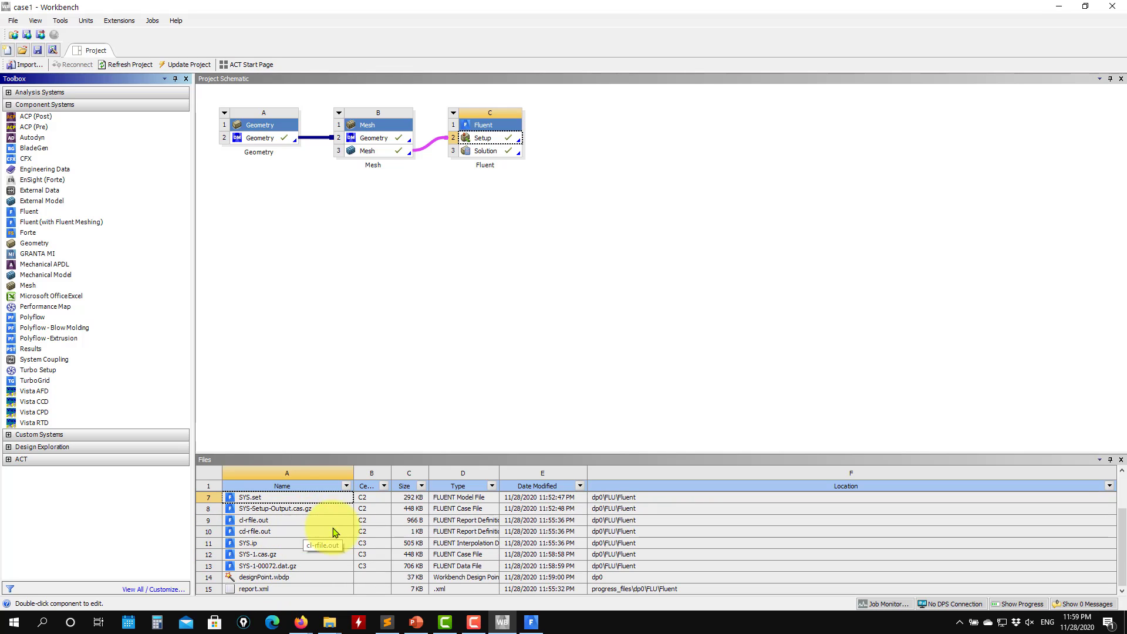
Open cd-rfile.out from the project's dp0\FLU\Fluent folder in Sublime Text.
{"action": "left_click", "coordinate": [332, 628]}
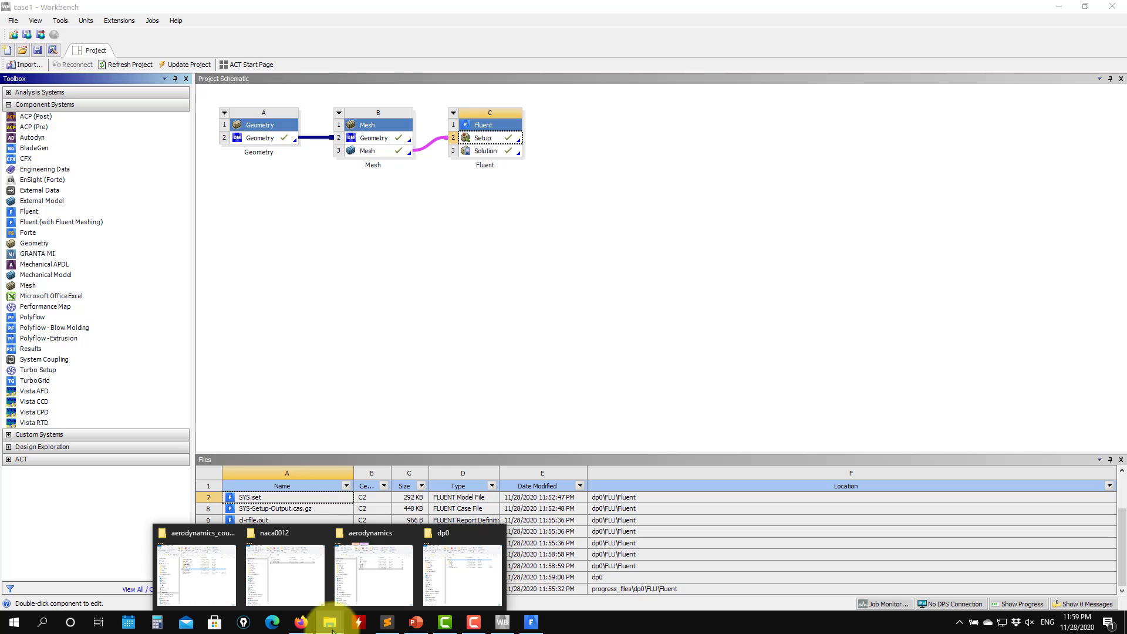
{"action": "left_click", "coordinate": [461, 575]}
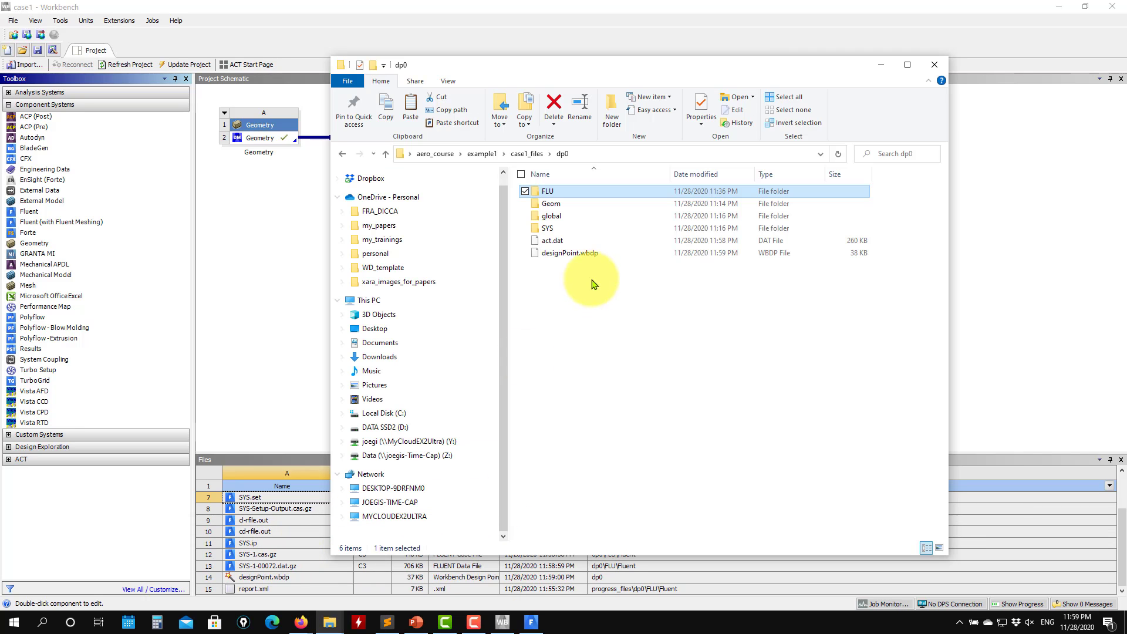
{"action": "double_click", "coordinate": [564, 192]}
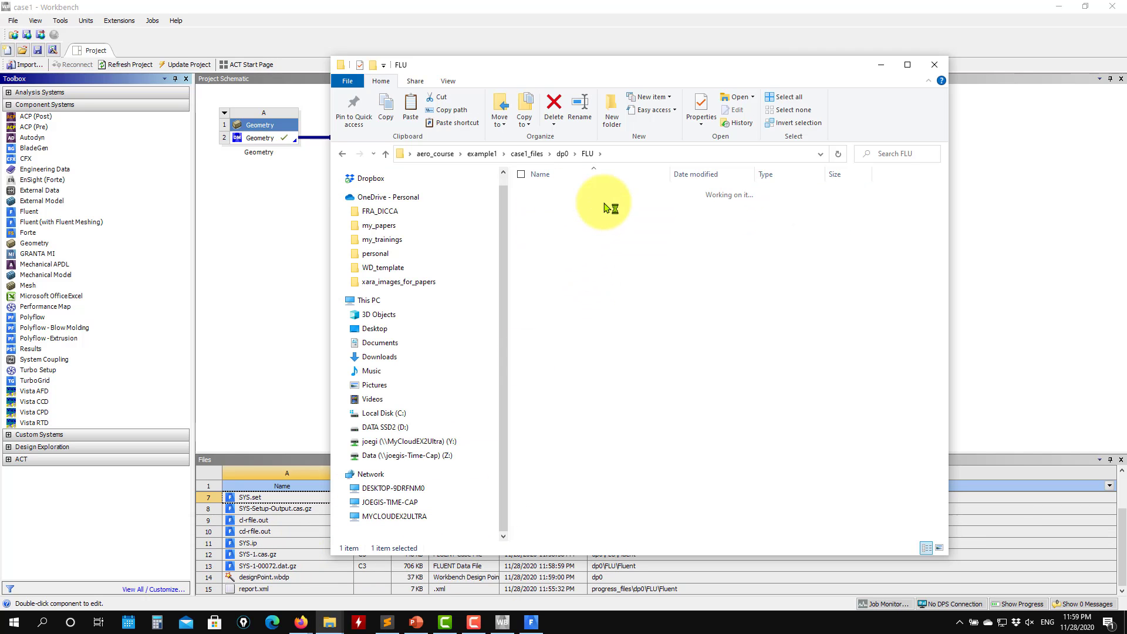
{"action": "double_click", "coordinate": [561, 192]}
{"action": "right_click", "coordinate": [563, 194]}
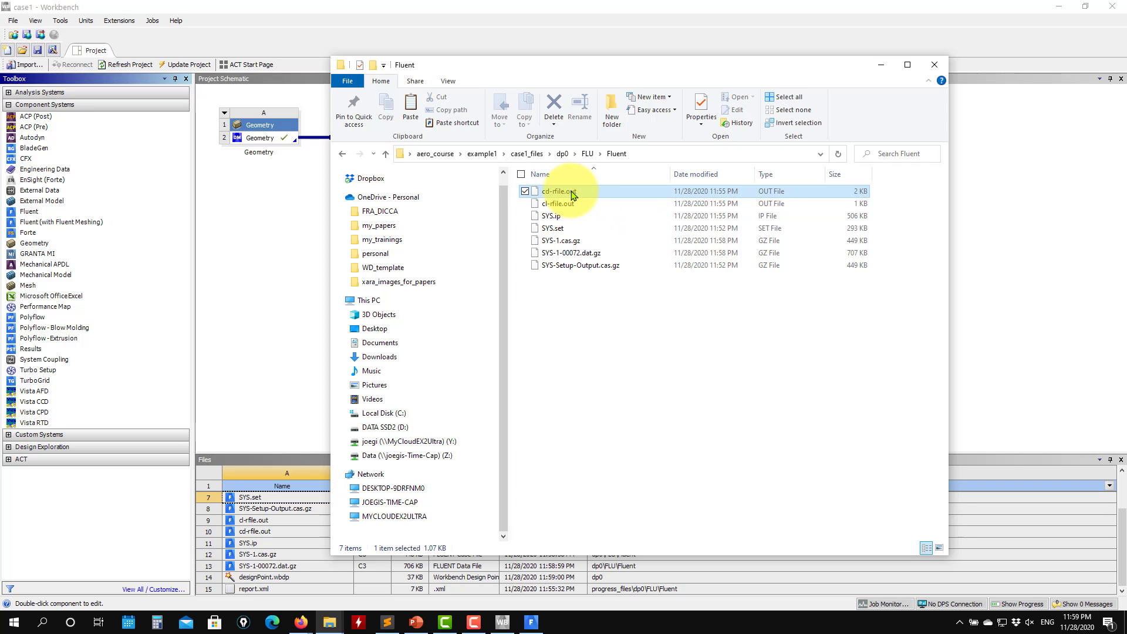
{"action": "left_click", "coordinate": [629, 212]}
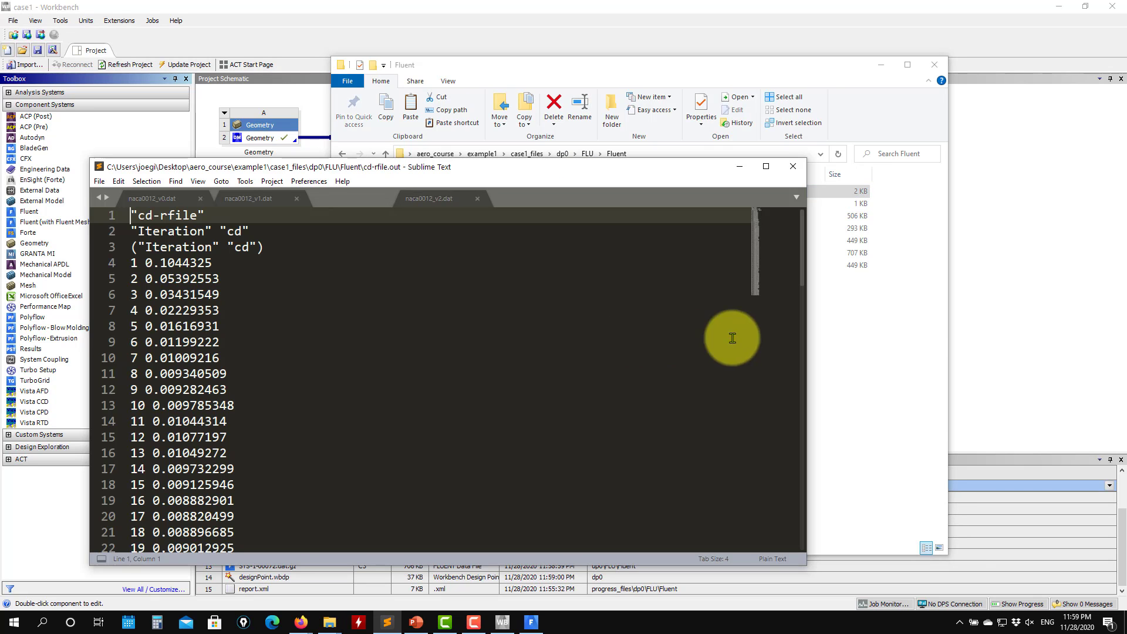
Open cl-rfile.out from the same Fluent folder in Sublime Text and minimize the folder window.
{"action": "left_click", "coordinate": [743, 68]}
{"action": "left_click_drag", "start_coordinate": [561, 203], "coordinate": [265, 322]}
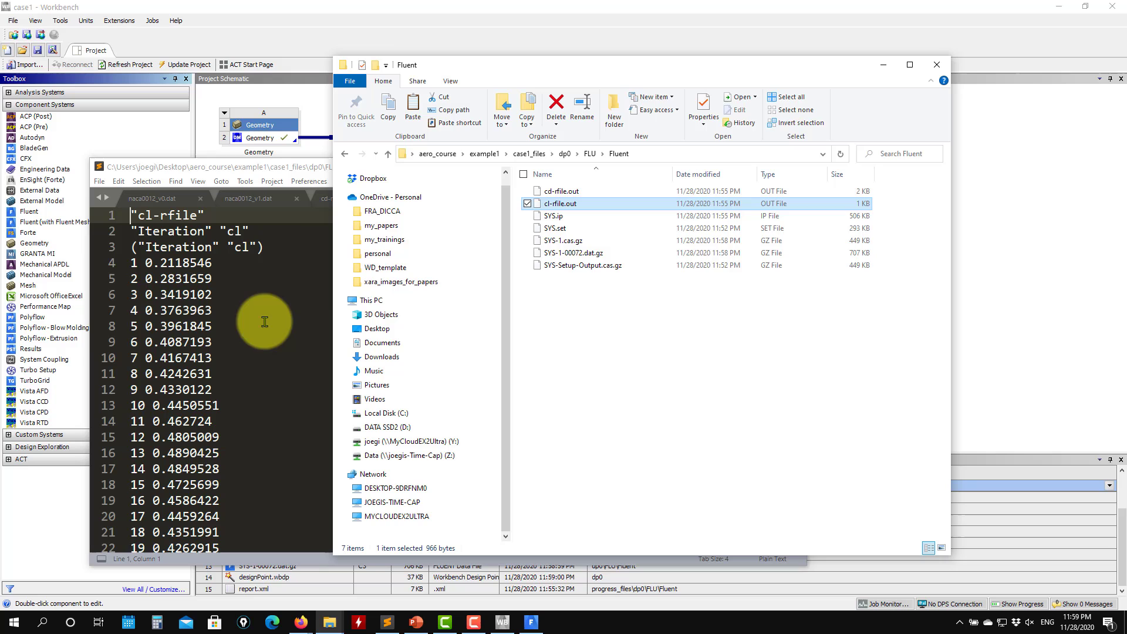
{"action": "left_click", "coordinate": [884, 65]}
{"action": "left_click_drag", "start_coordinate": [482, 171], "coordinate": [557, 45]}
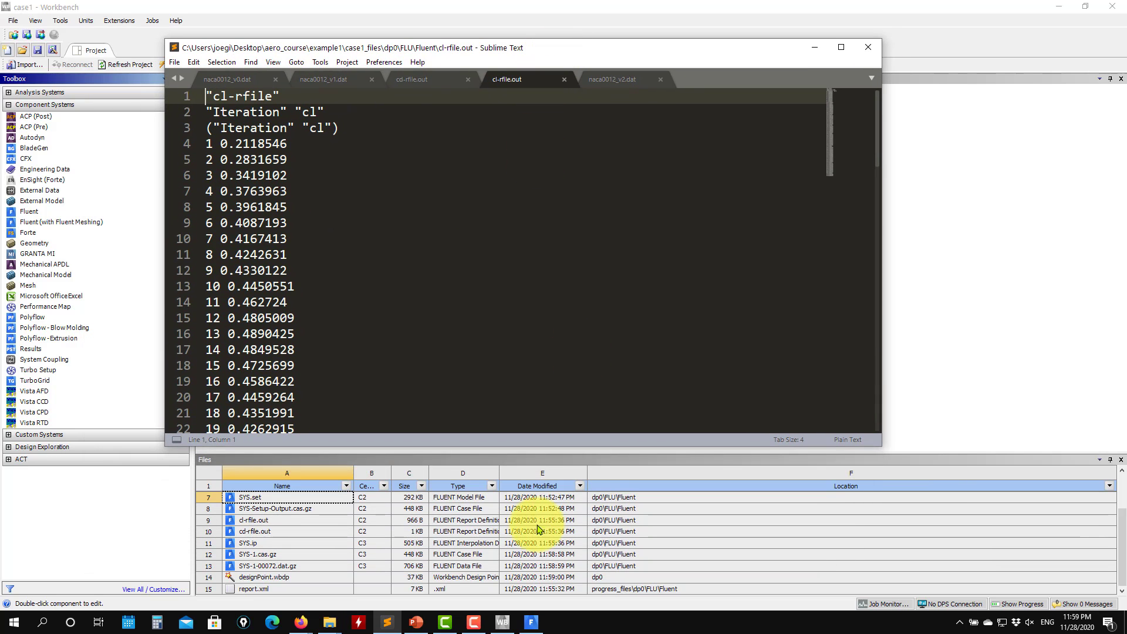
Compare the cl report file with the cl and cd iteration history in the Fluent console, and minimize the text editor.
{"action": "left_click", "coordinate": [531, 622]}
{"action": "scroll", "coordinate": [872, 567], "scroll_direction": "up", "scroll_amount": 5}
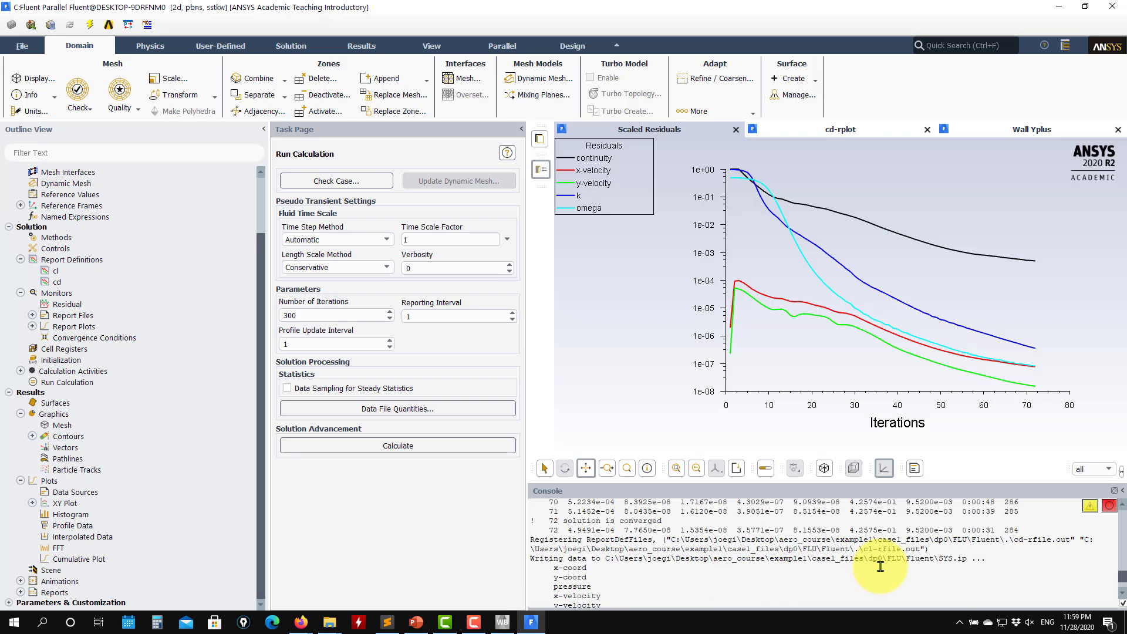
{"action": "scroll", "coordinate": [916, 565], "scroll_direction": "down", "scroll_amount": 1}
{"action": "scroll", "coordinate": [939, 560], "scroll_direction": "up", "scroll_amount": 1}
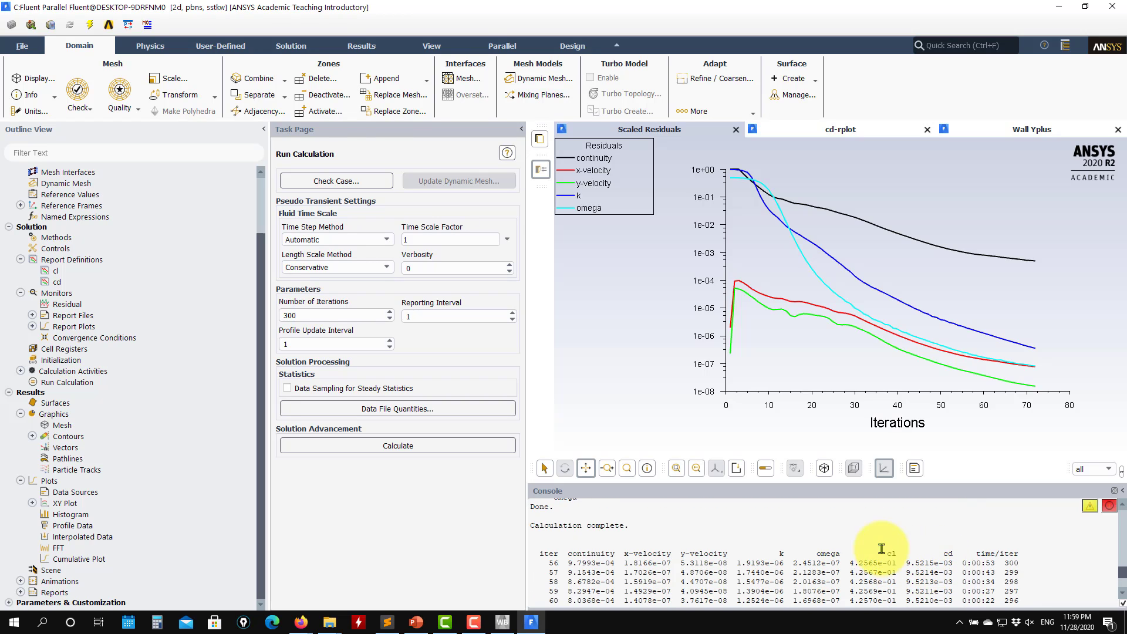
{"action": "left_click", "coordinate": [385, 624]}
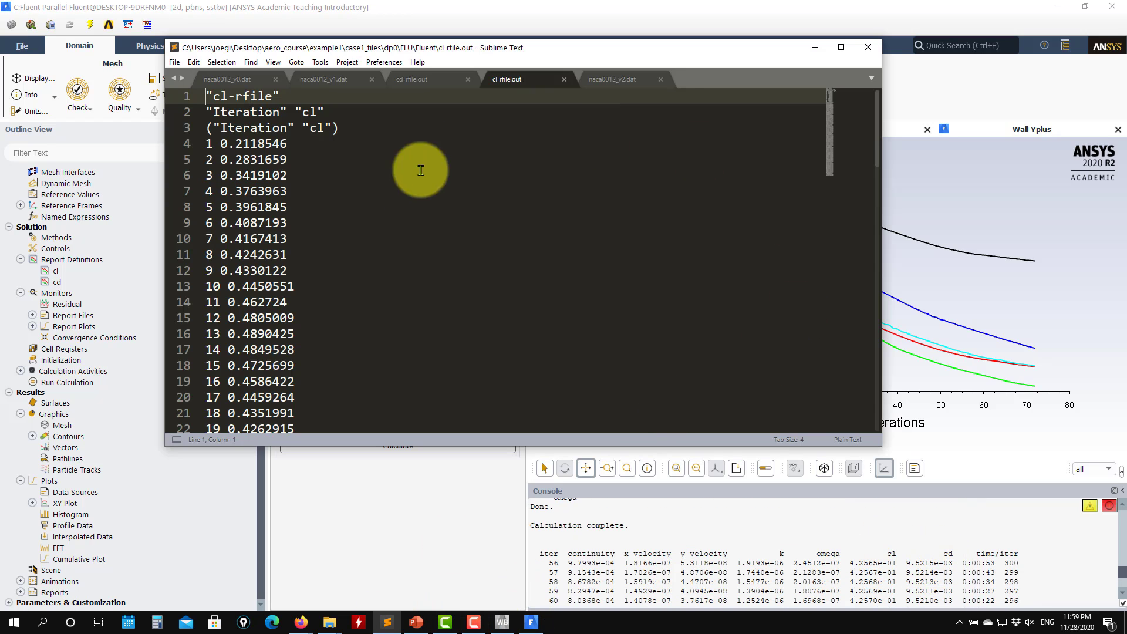
{"action": "left_click", "coordinate": [813, 48]}
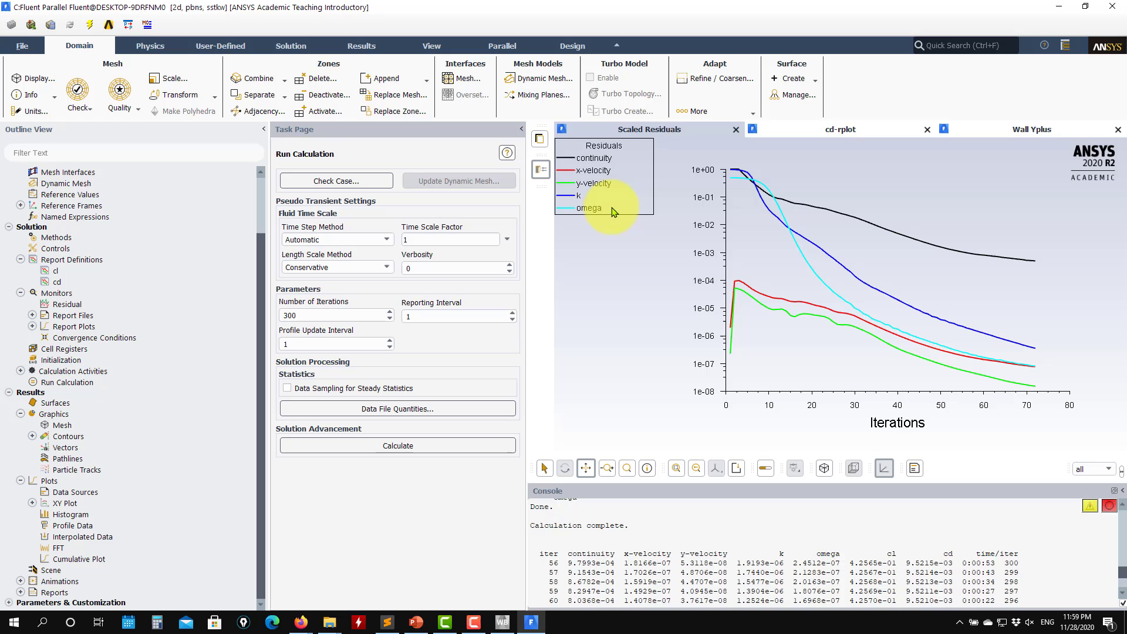
{"action": "left_click", "coordinate": [502, 622]}
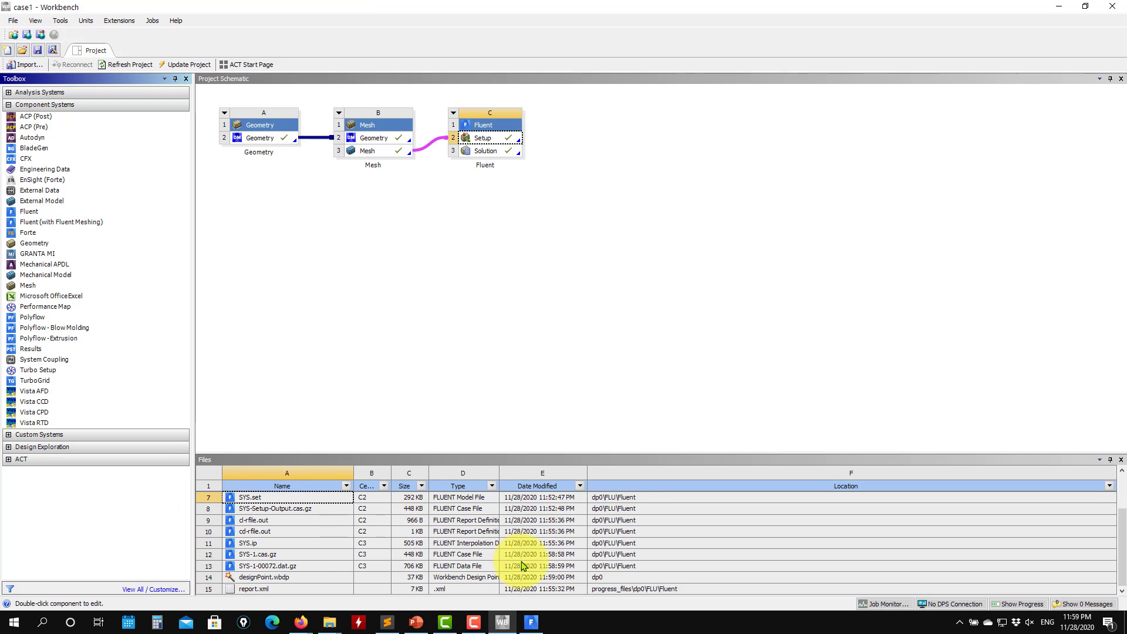
{"action": "left_click", "coordinate": [1059, 6]}
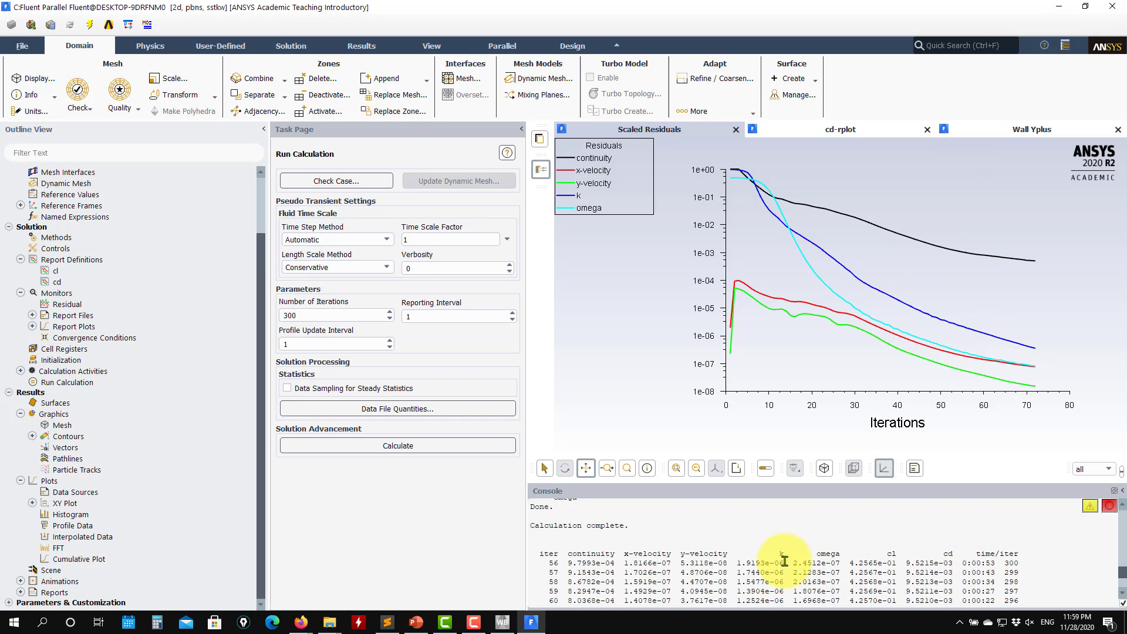
{"action": "left_click", "coordinate": [329, 624]}
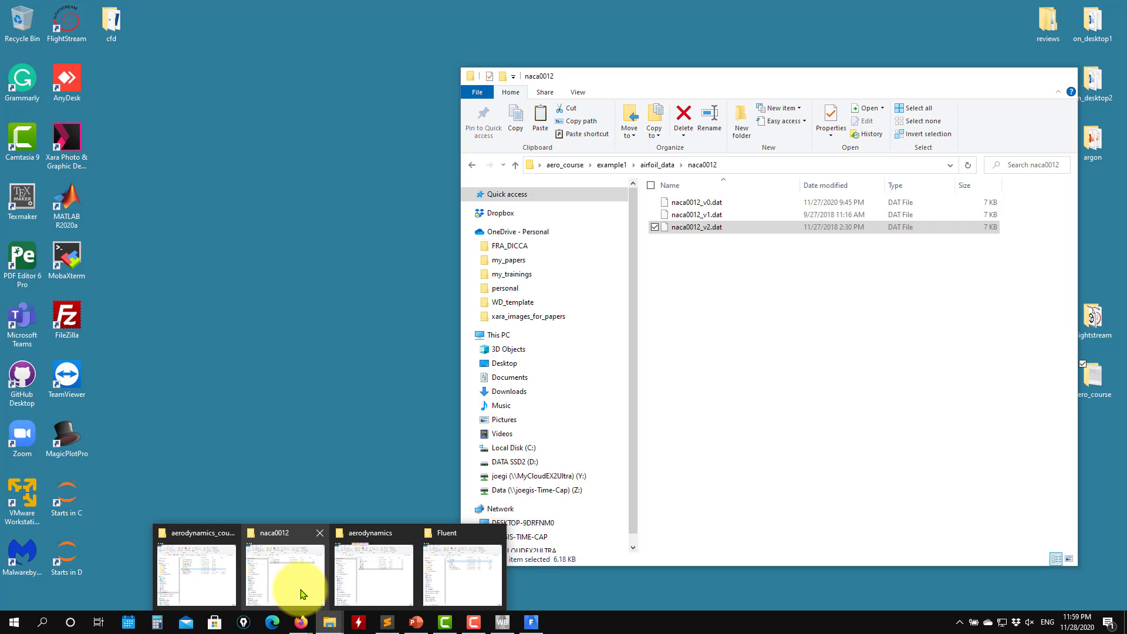
{"action": "left_click", "coordinate": [300, 593]}
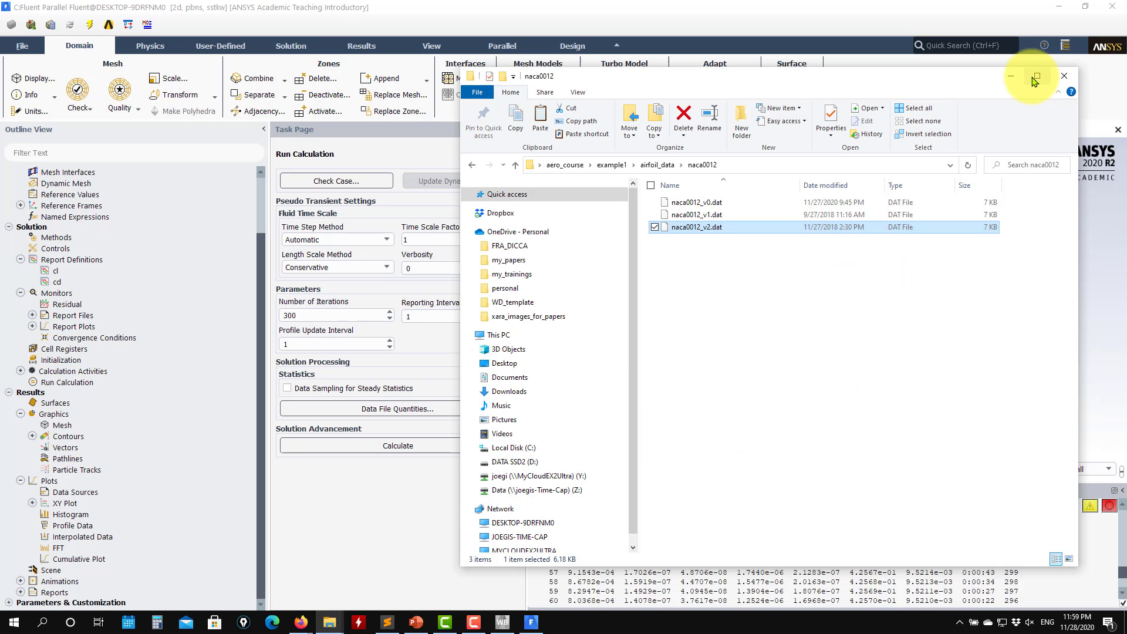
{"action": "left_click", "coordinate": [1011, 75]}
Launch xfoil from the cfd\aerodynamics shortcuts folder, minimize the folder and reposition the xfoil window.
{"action": "mouse_move", "coordinate": [331, 626]}
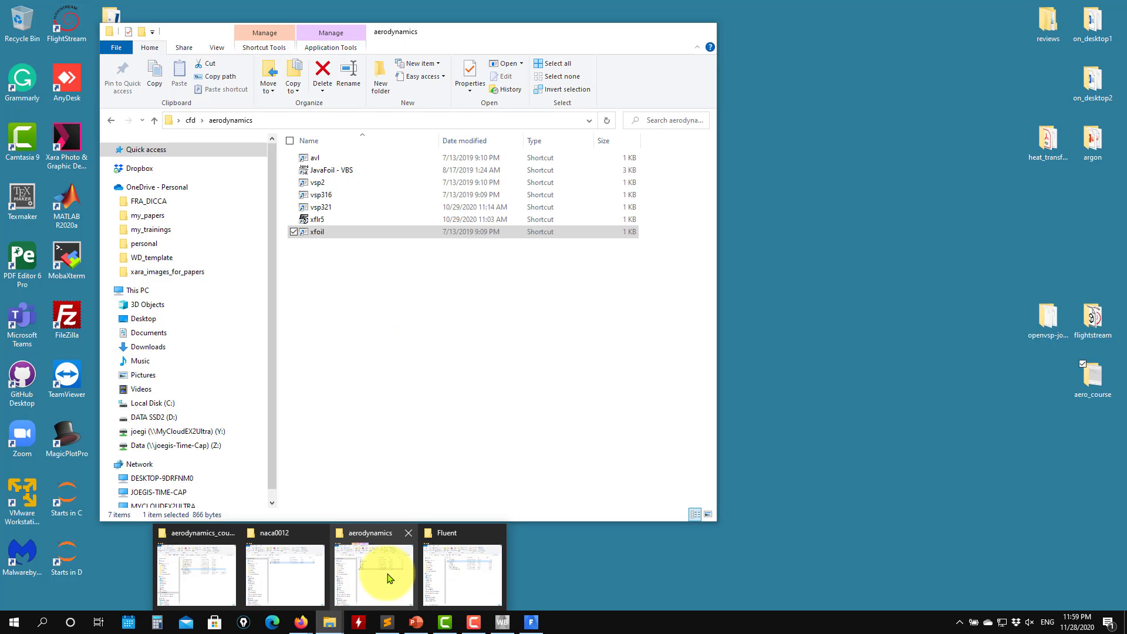
{"action": "left_click", "coordinate": [379, 576]}
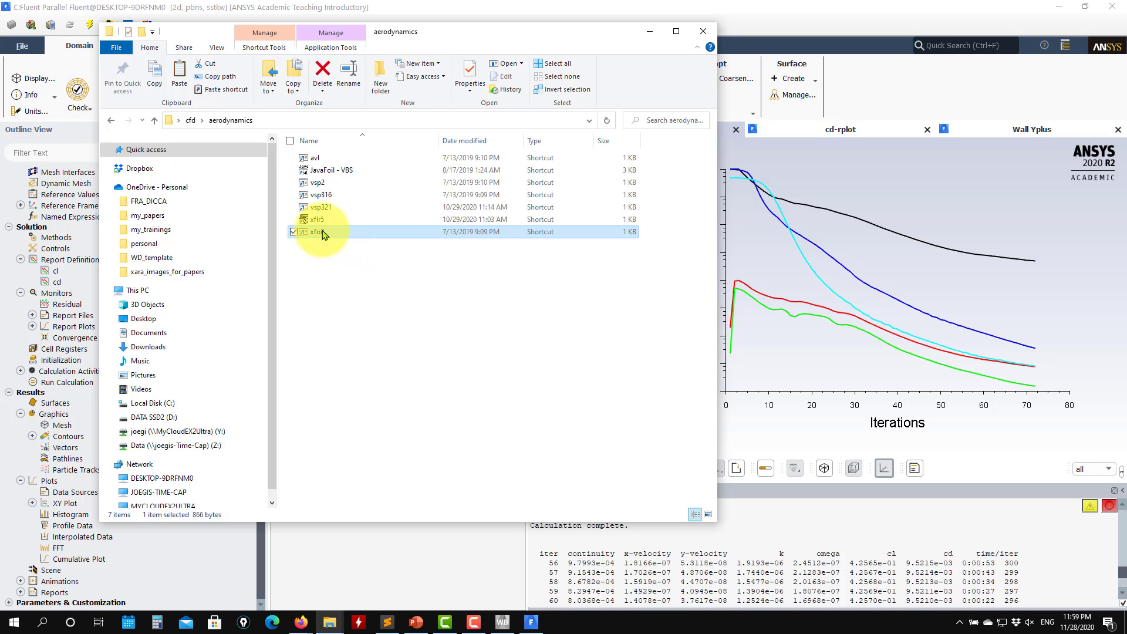
{"action": "left_click", "coordinate": [650, 31]}
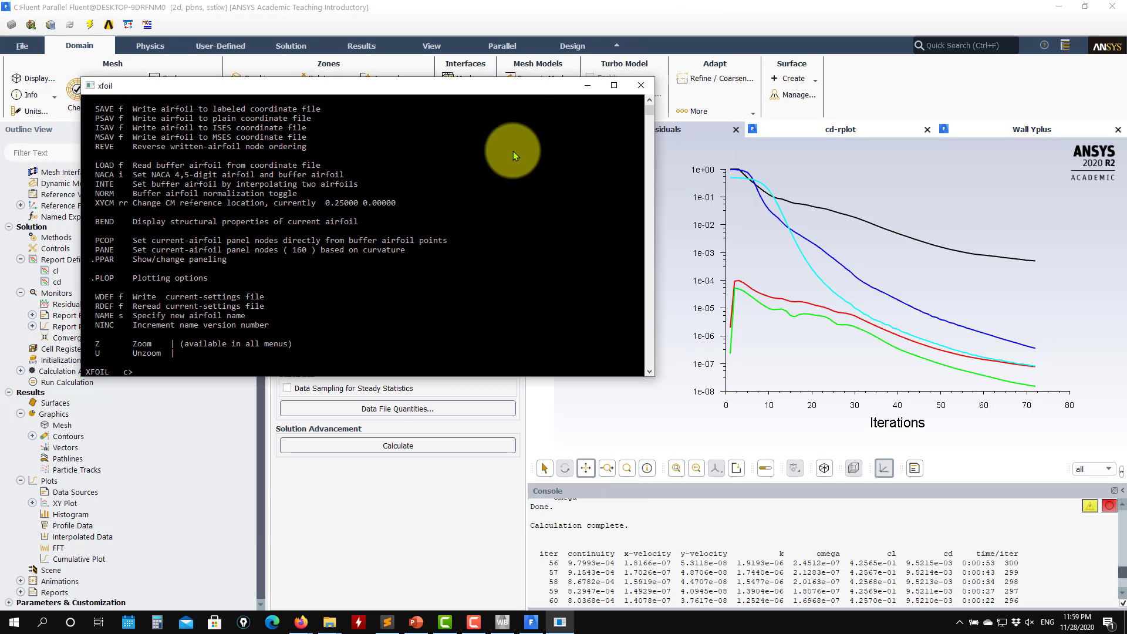
{"action": "left_click_drag", "start_coordinate": [522, 89], "coordinate": [467, 45]}
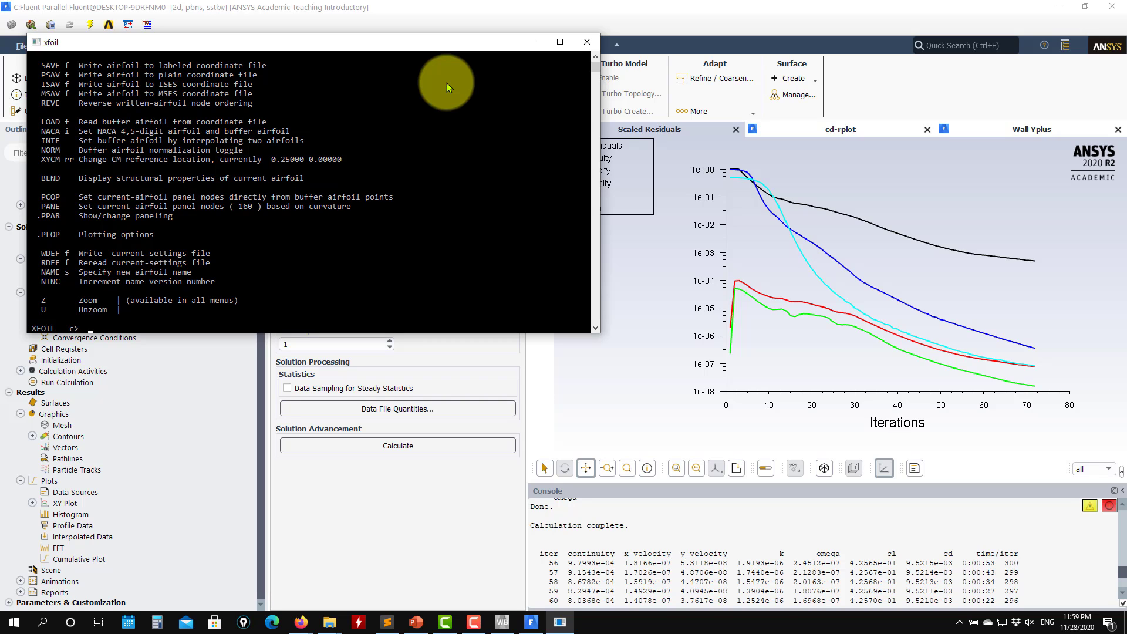
{"action": "left_click_drag", "start_coordinate": [437, 159], "coordinate": [438, 168]}
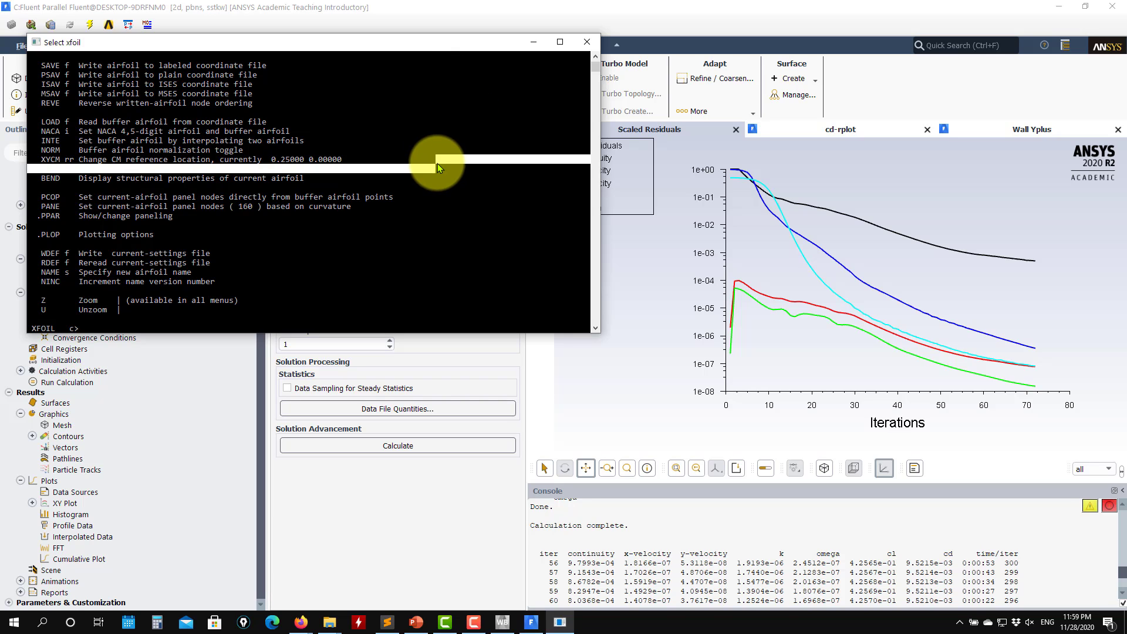
Generate the NACA 0012 airfoil in XFOIL.
{"action": "type", "text": "naca 0"}
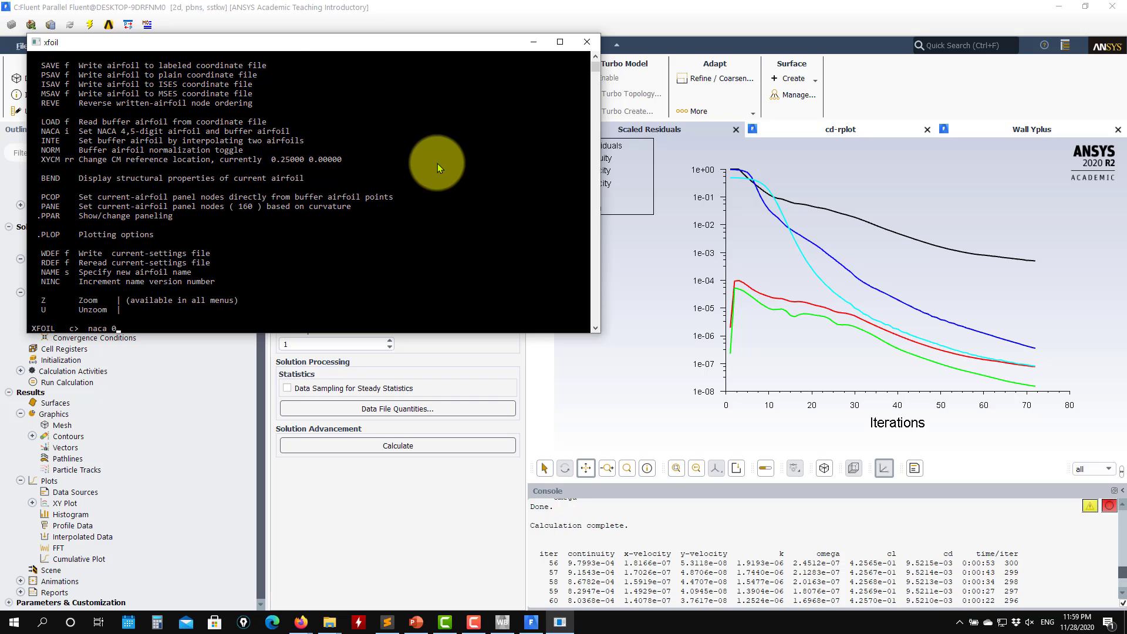
{"action": "type", "text": "012"}
{"action": "key", "text": "Return"}
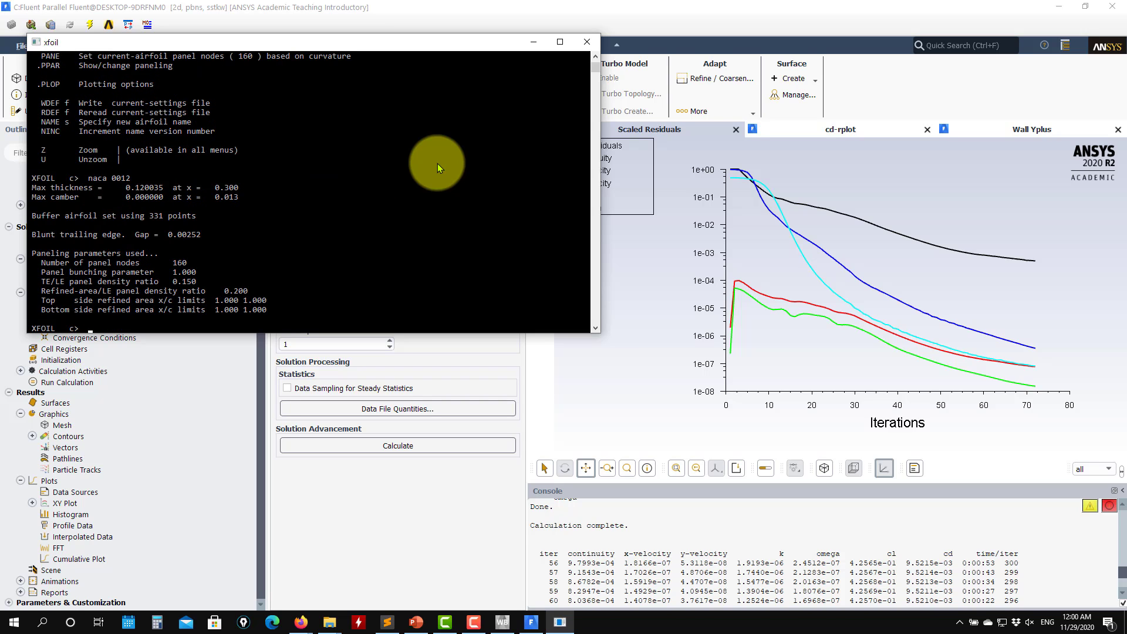
Enter XFOIL's OPER mode and enable viscous analysis with a Reynolds number of 6000000.
{"action": "type", "text": "oper"}
{"action": "key", "text": "Return"}
{"action": "type", "text": "v"}
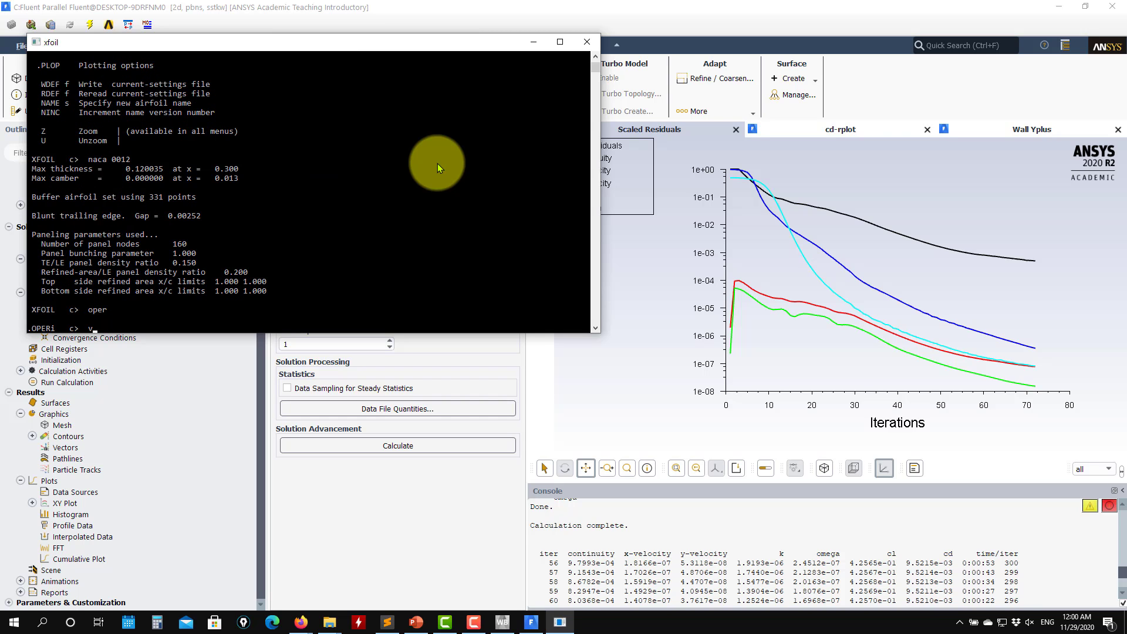
{"action": "type", "text": "isc"}
{"action": "key", "text": "Return"}
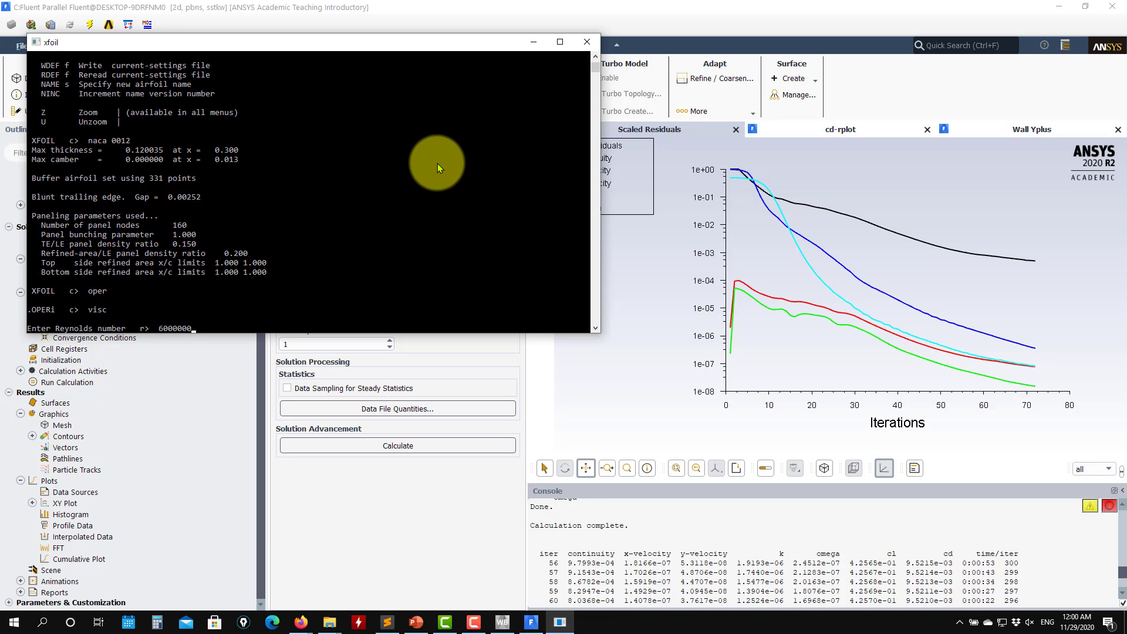
{"action": "key", "text": "Return"}
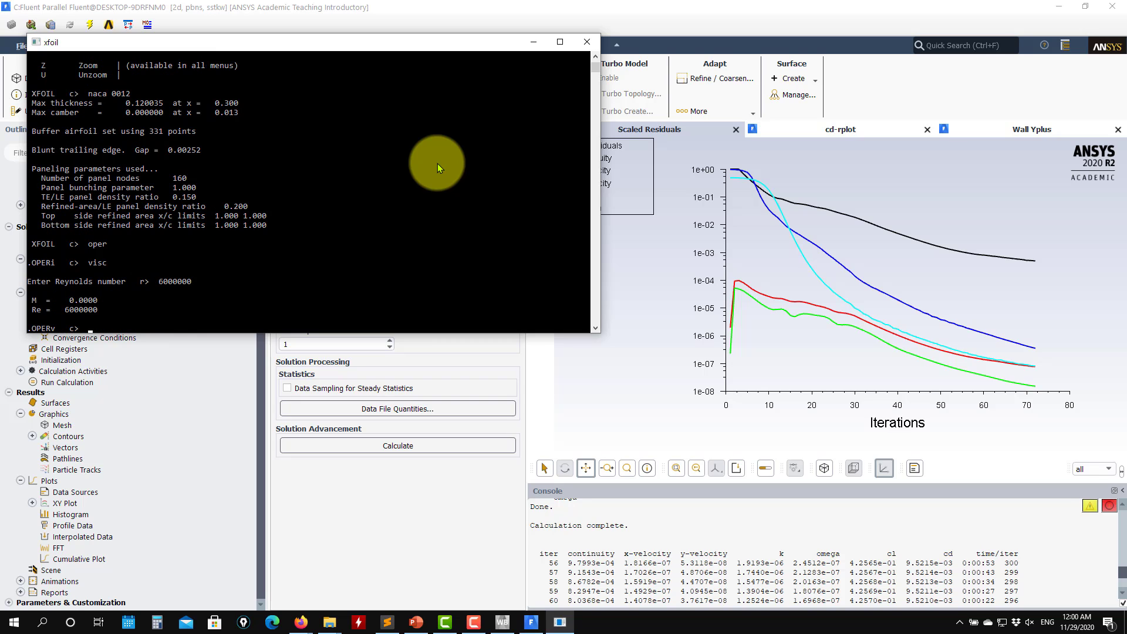
Set XFOIL's viscous iteration limit to 100 and run the NACA 0012 analysis at 0 degrees angle of attack.
{"action": "key", "text": "XF86AudioLowerVolume"}
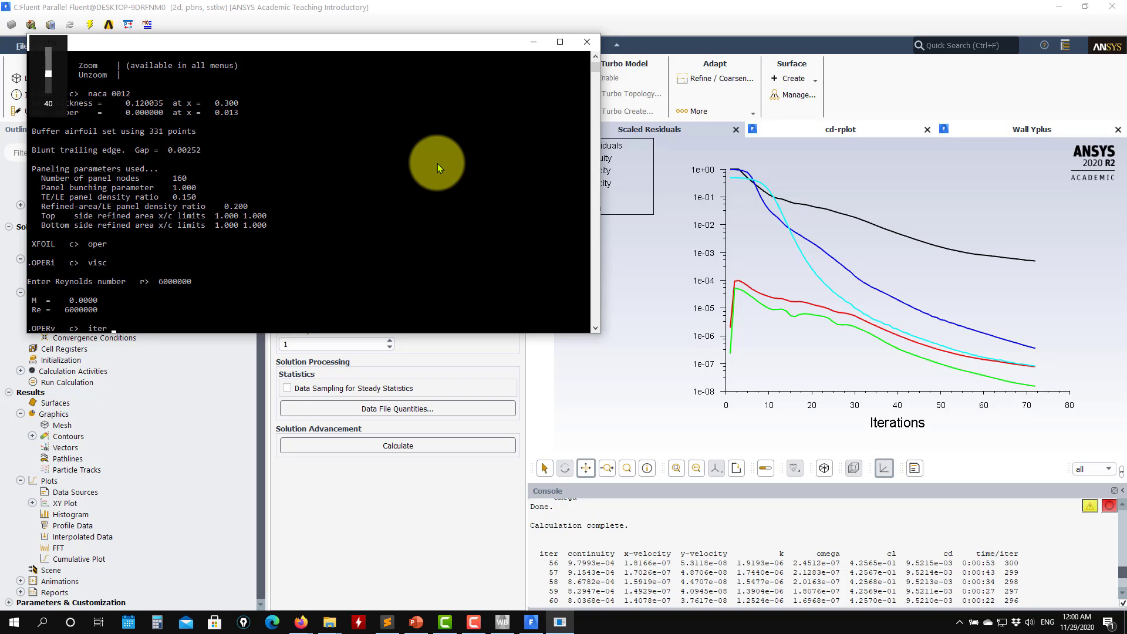
{"action": "type", "text": "iter 100"}
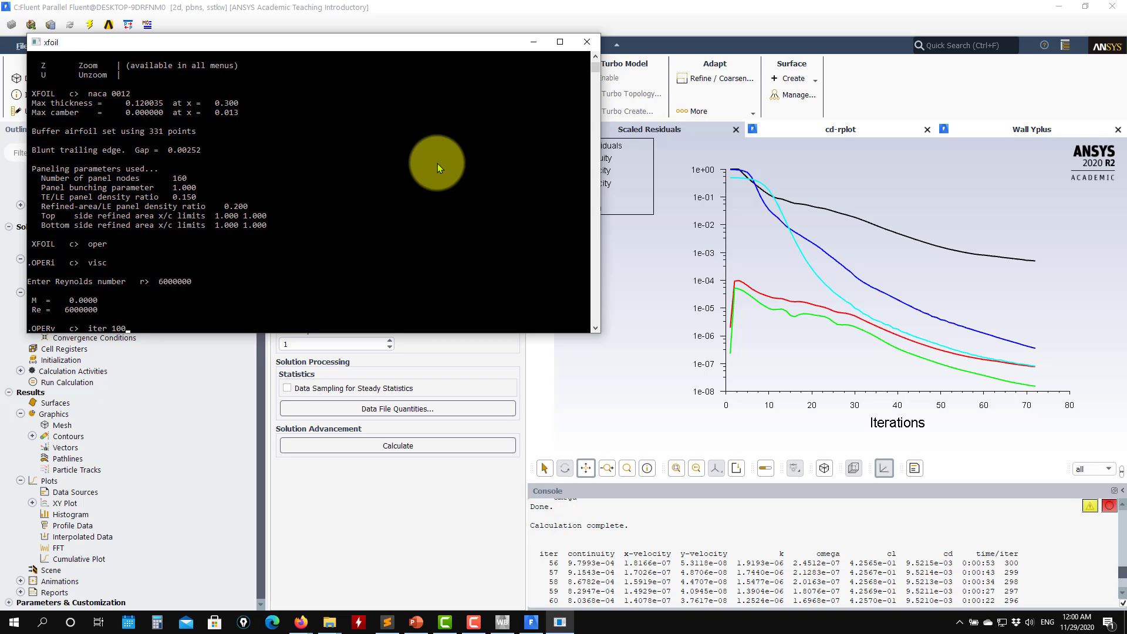
{"action": "key", "text": "Return"}
{"action": "type", "text": "al"}
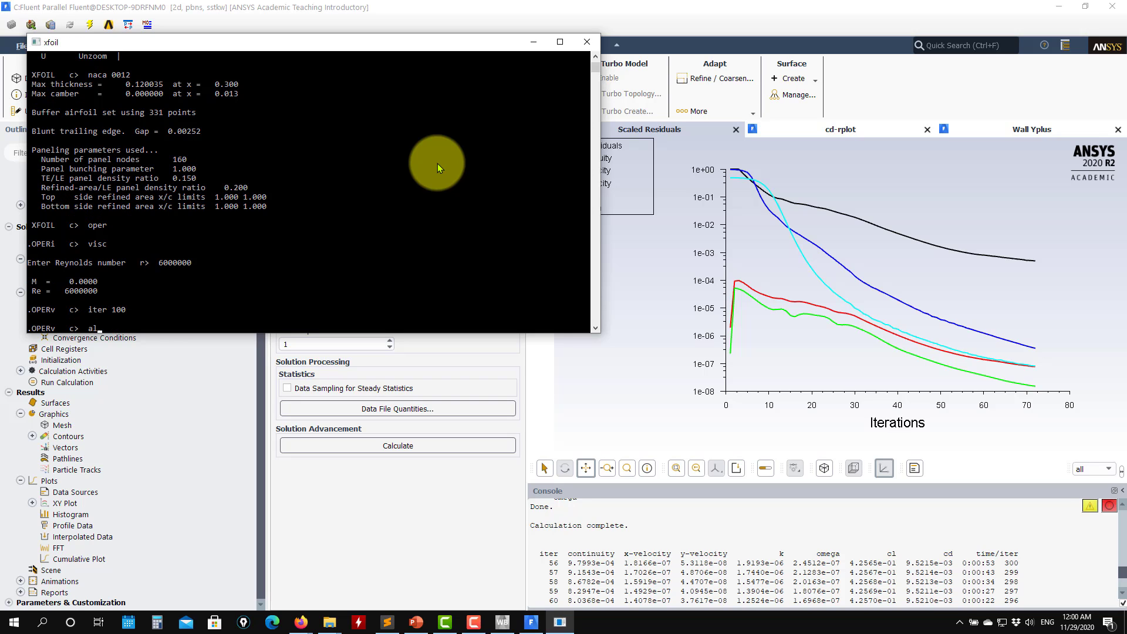
{"action": "type", "text": "fa 0"}
{"action": "key", "text": "Return"}
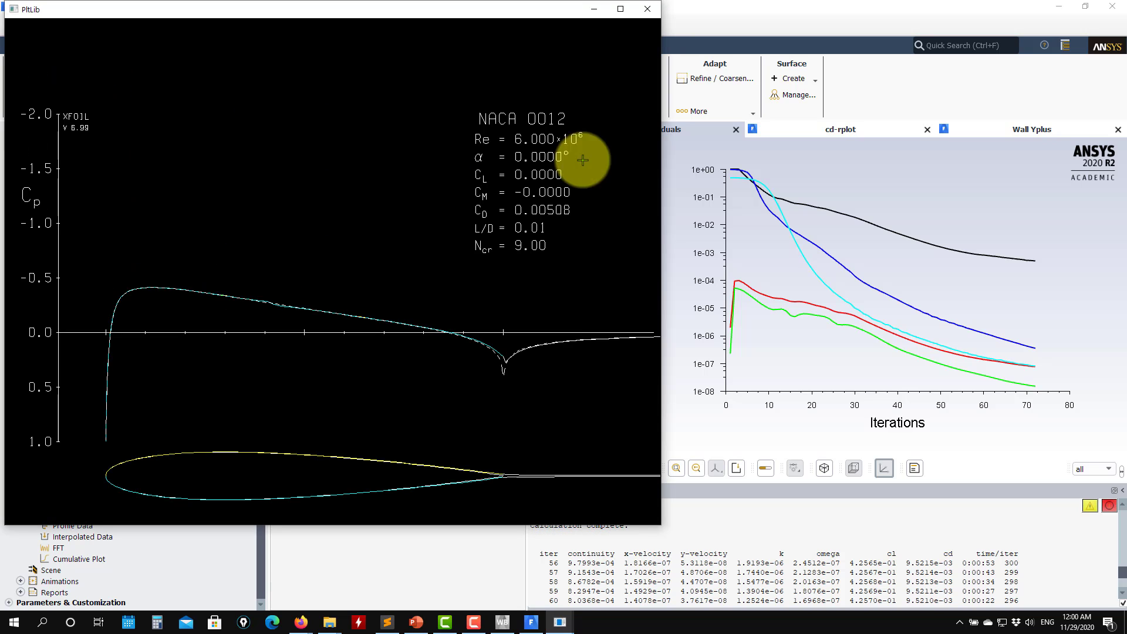
Move the Cp plot window away from the XFOIL console and run the analysis at 4 degrees angle of attack.
{"action": "left_click_drag", "start_coordinate": [537, 8], "coordinate": [767, 26]}
{"action": "left_click", "coordinate": [158, 196]}
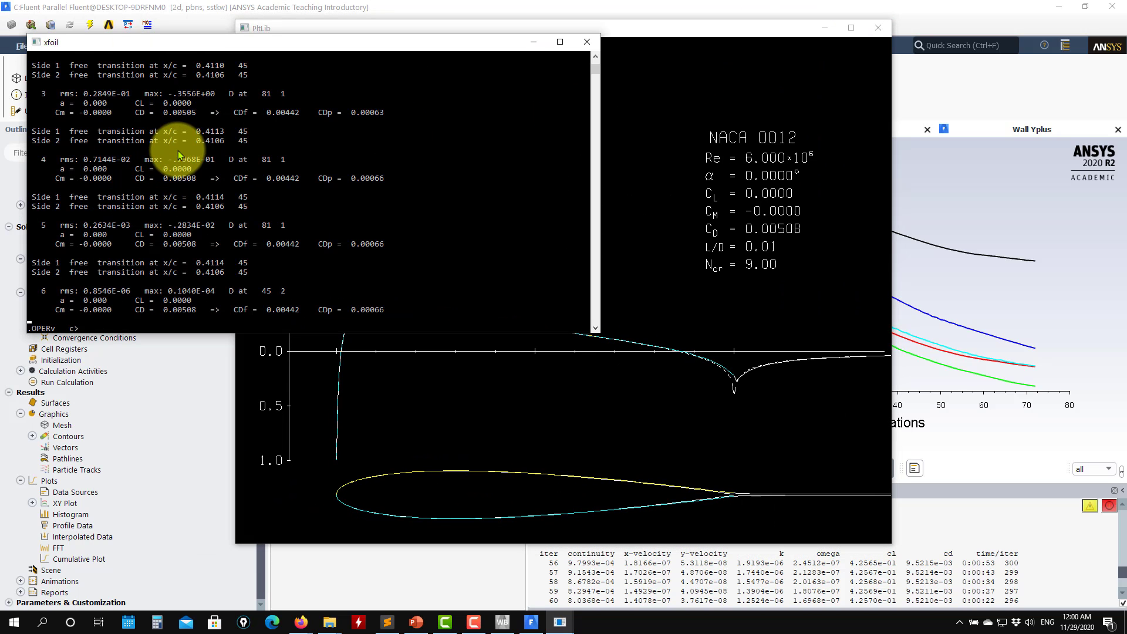
{"action": "key", "text": "Return"}
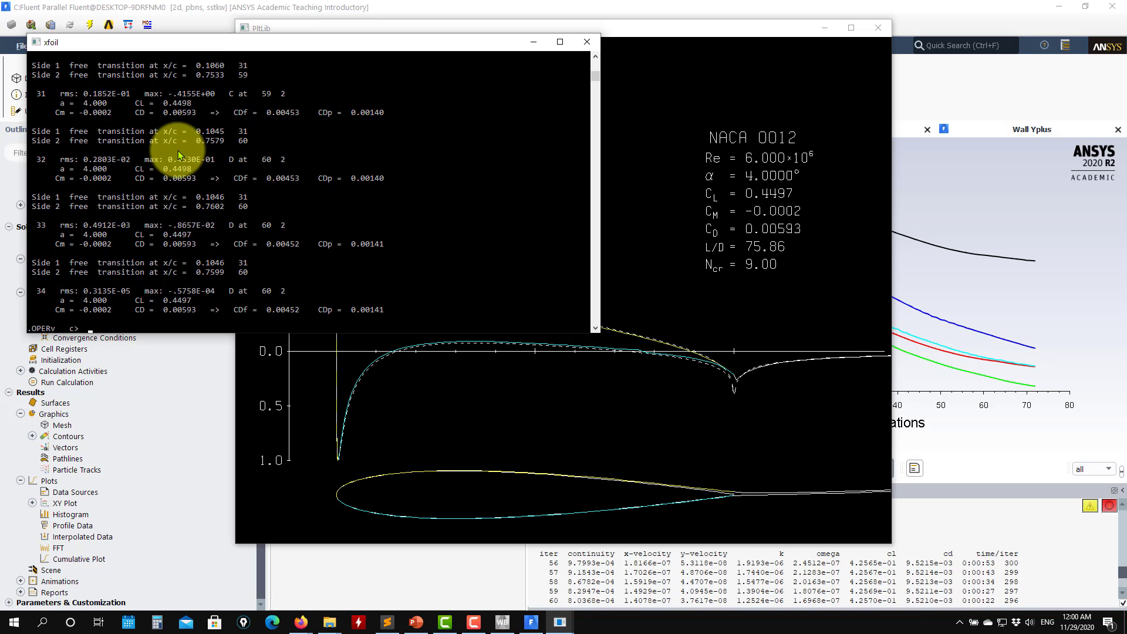
Compare XFOIL's lift and drag coefficients at 4 degrees with Fluent's cl and cd history, and shift the plot window aside.
{"action": "left_click", "coordinate": [755, 264]}
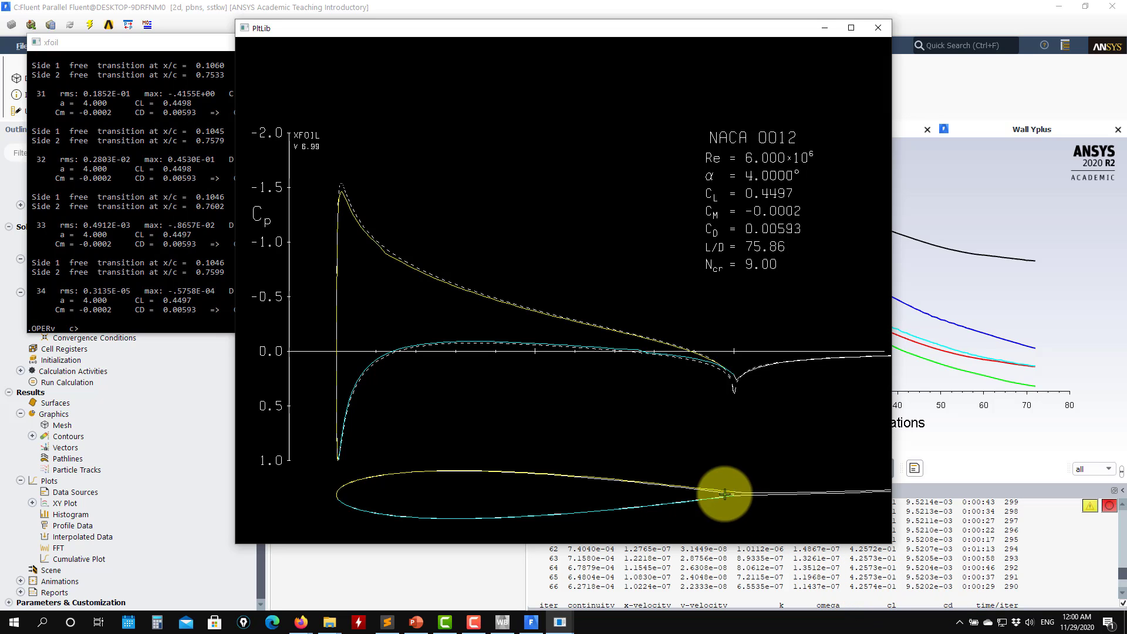
{"action": "left_click", "coordinate": [233, 226]}
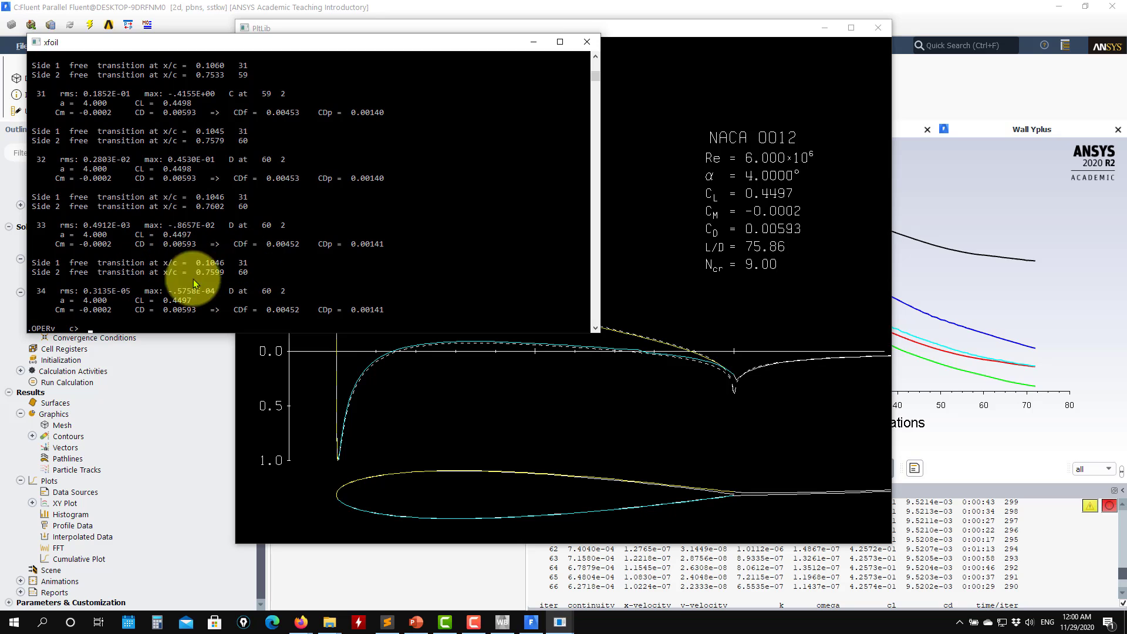
{"action": "left_click", "coordinate": [303, 391]}
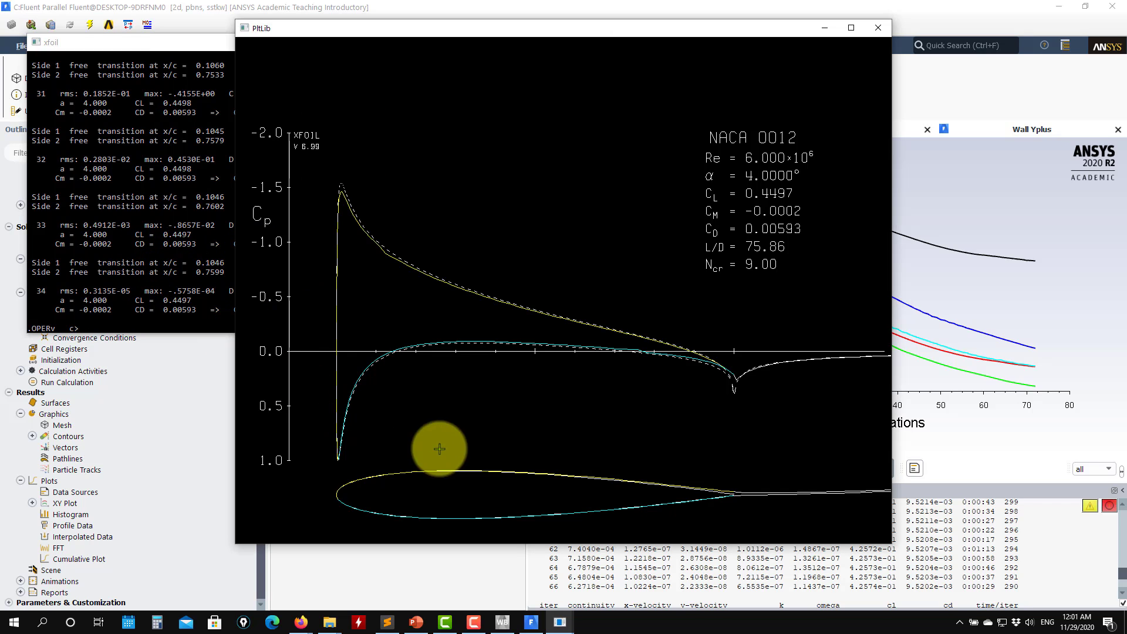
{"action": "left_click", "coordinate": [959, 344]}
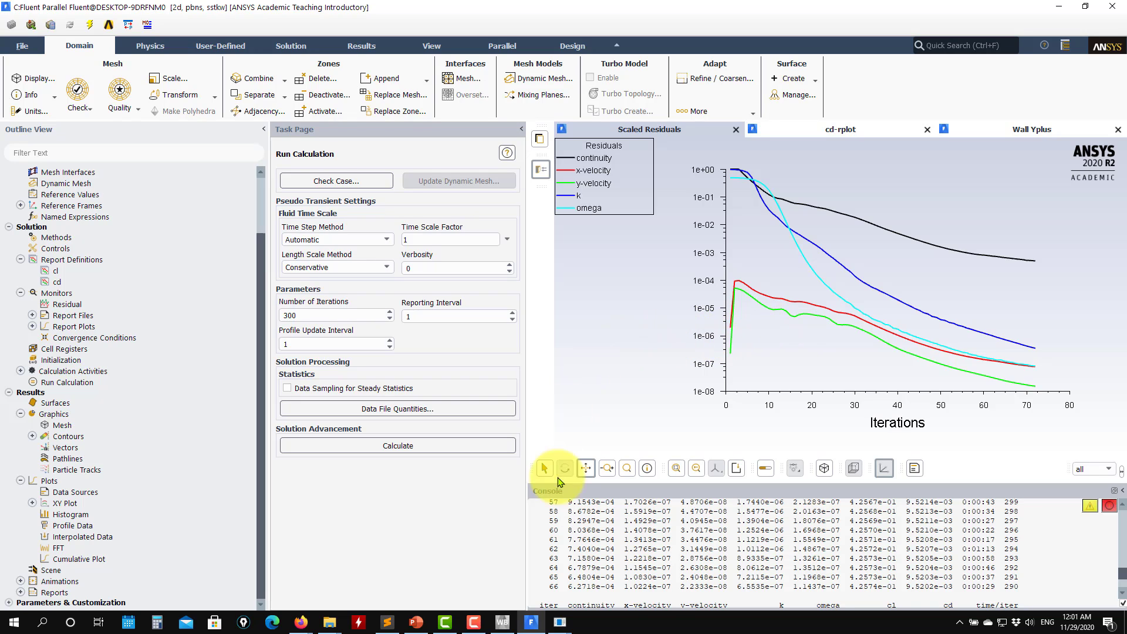
{"action": "left_click", "coordinate": [561, 622]}
{"action": "left_click", "coordinate": [601, 588]}
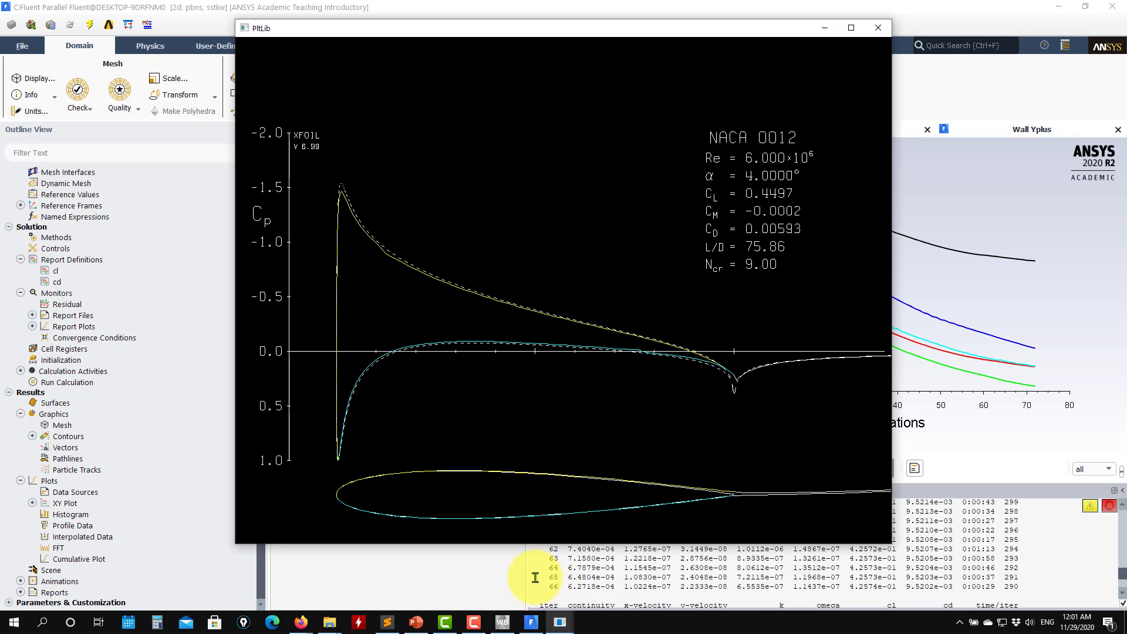
{"action": "left_click", "coordinate": [561, 618]}
{"action": "left_click", "coordinate": [516, 573]}
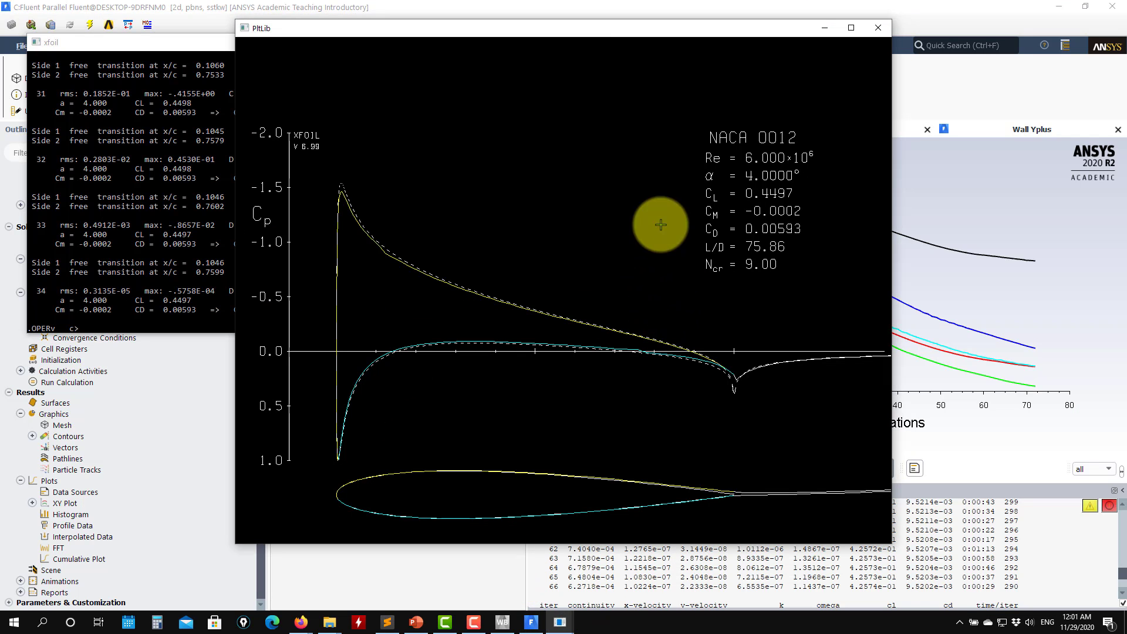
{"action": "left_click_drag", "start_coordinate": [732, 29], "coordinate": [792, 16]}
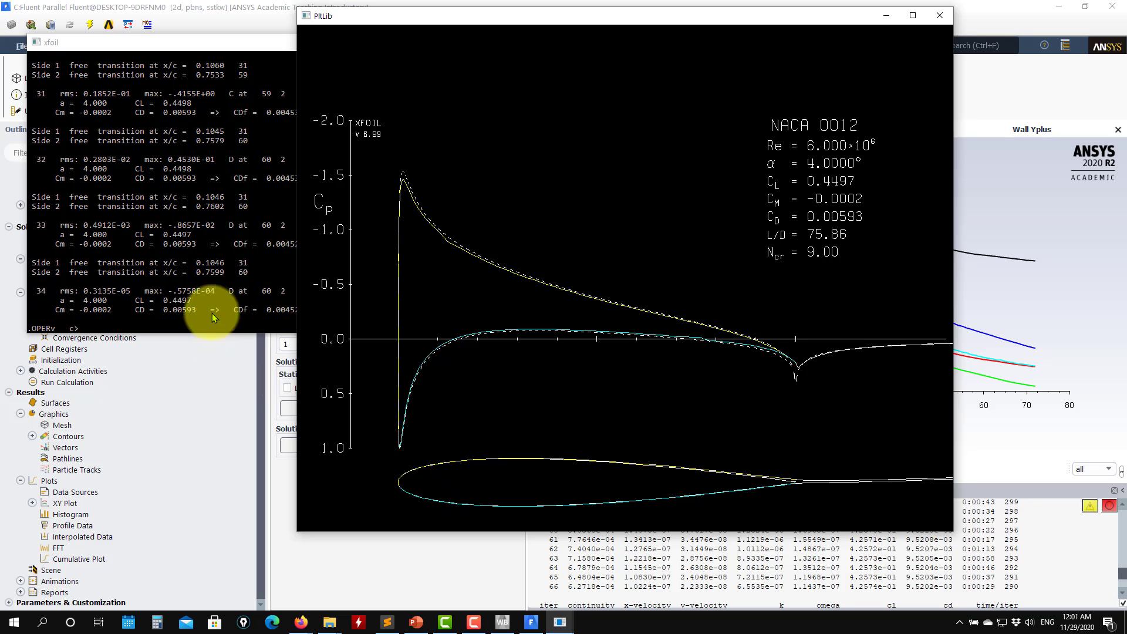
In XFOIL's VPAR settings, set the transition trip location to 0.01 on both the top and bottom sides, and return to OPER.
{"action": "left_click", "coordinate": [235, 286]}
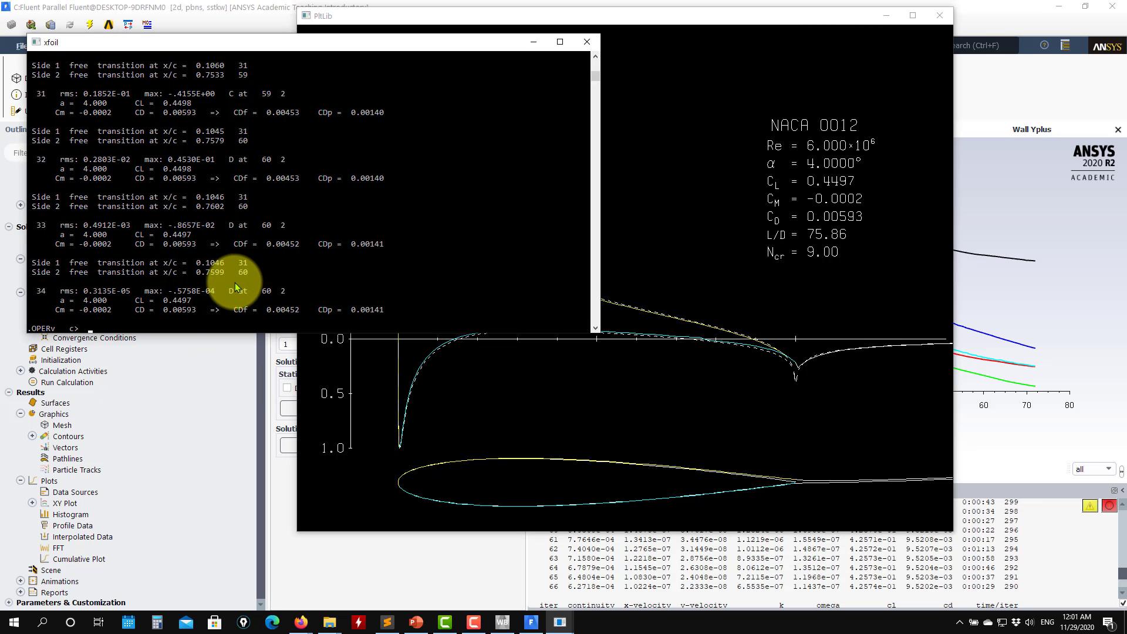
{"action": "type", "text": "vpar"}
{"action": "key", "text": "Return"}
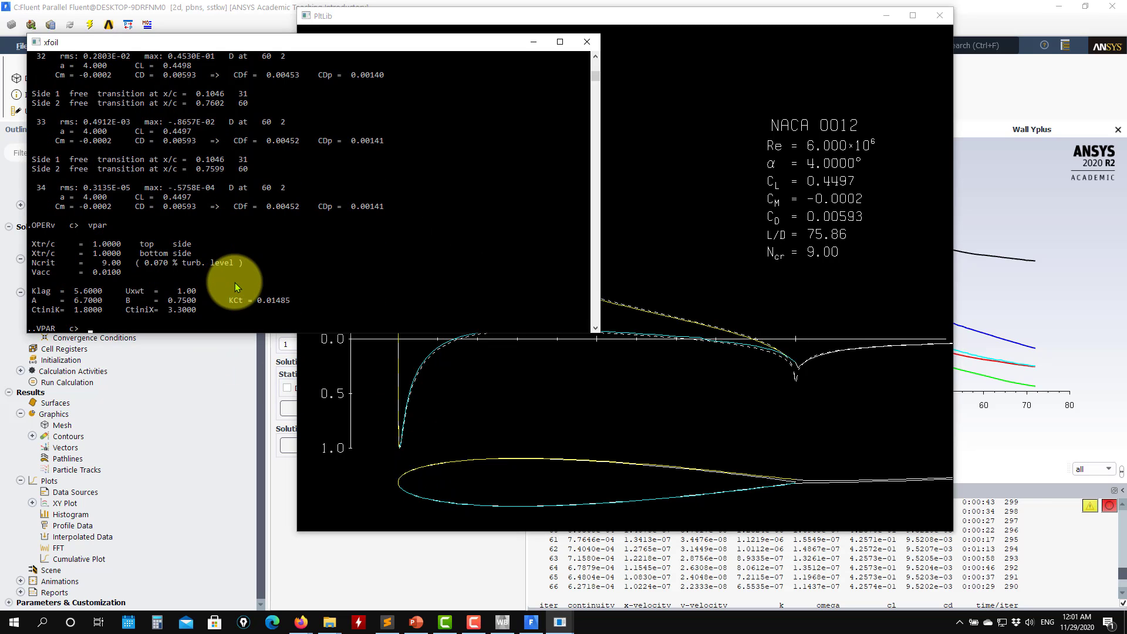
{"action": "type", "text": "xtr"}
{"action": "key", "text": "Return"}
{"action": "type", "text": "0.0"}
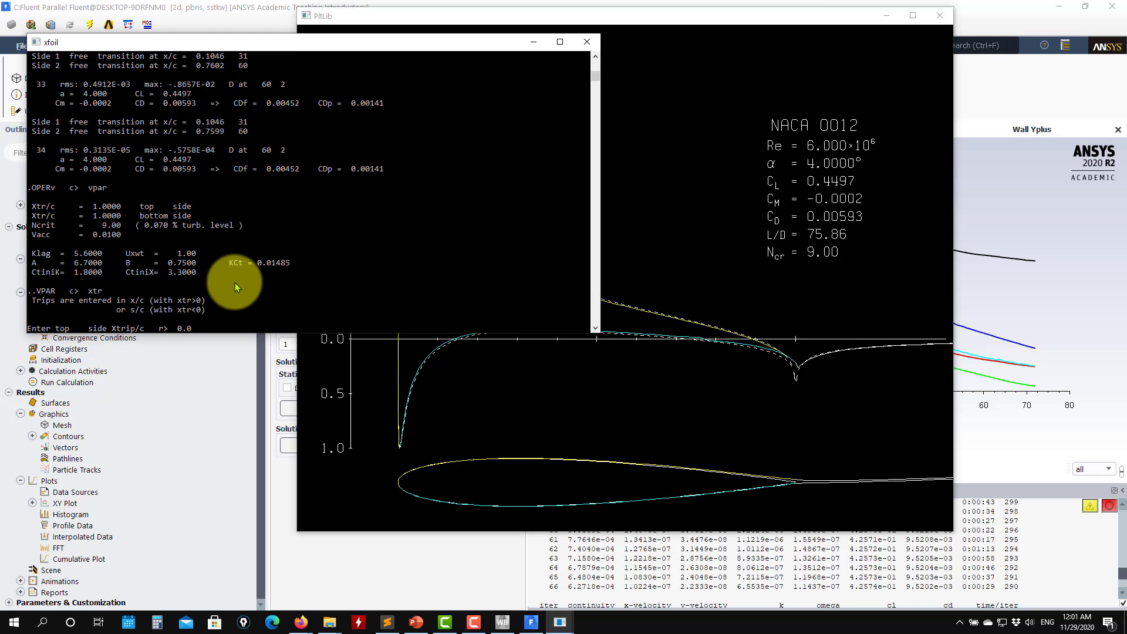
{"action": "type", "text": "1"}
{"action": "key", "text": "Return"}
{"action": "type", "text": "0.01"}
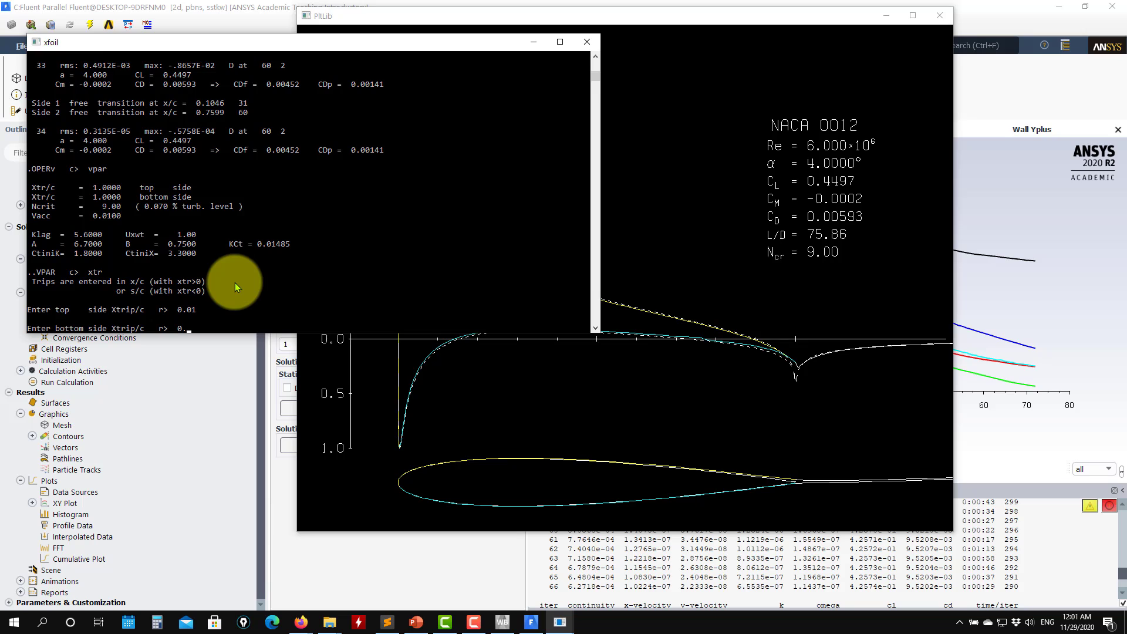
{"action": "key", "text": "Return"}
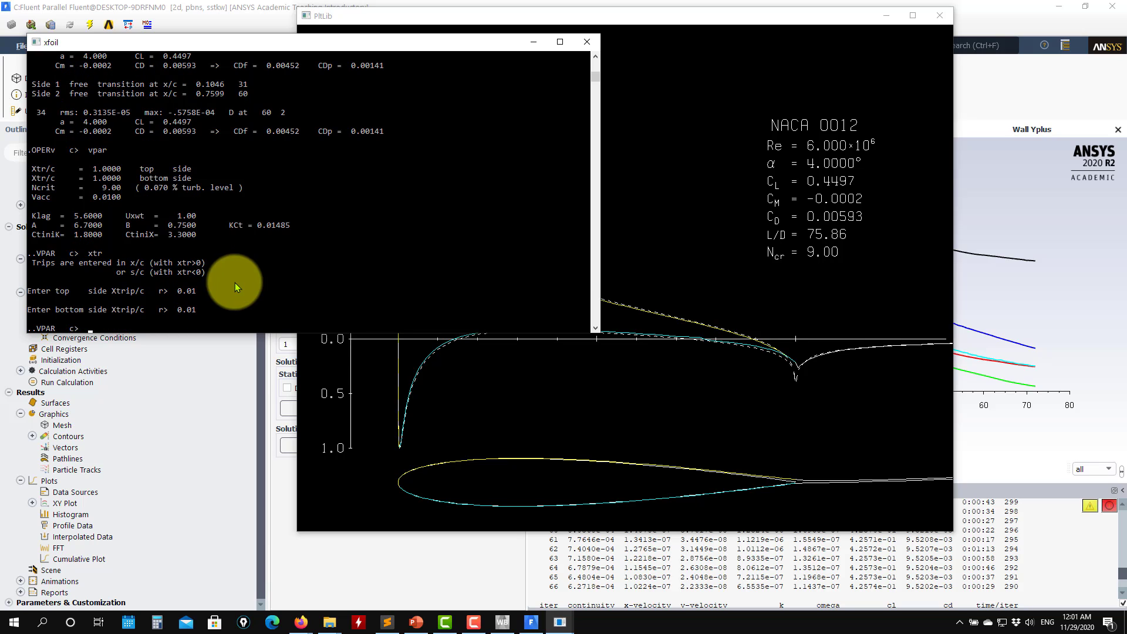
{"action": "key", "text": "Return"}
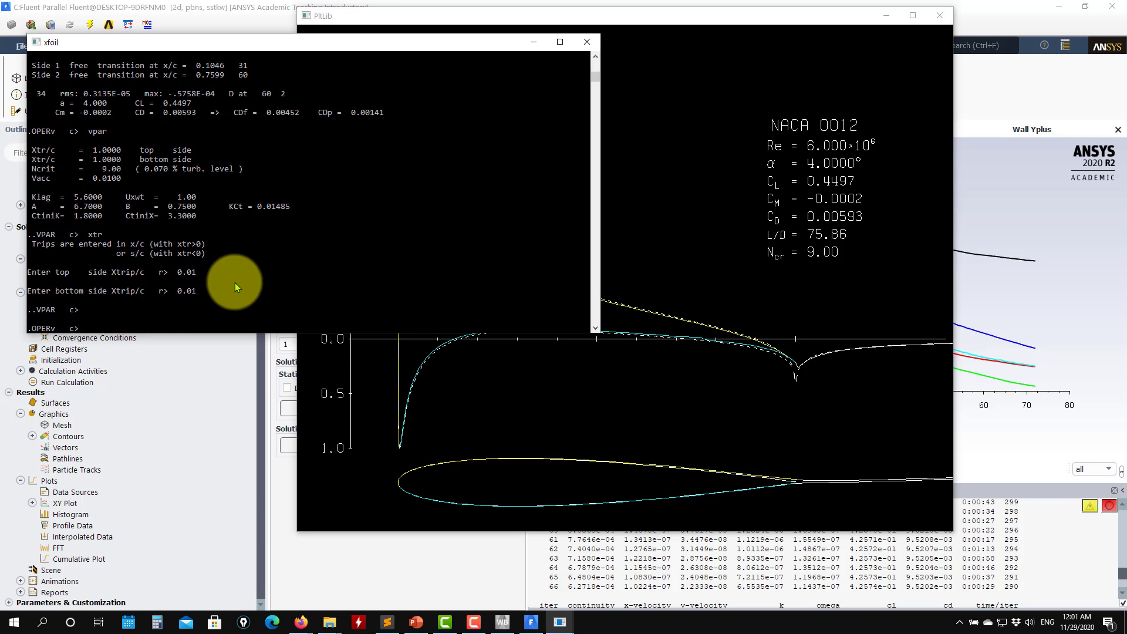
Rerun the analysis at alfa 4 with the forced transition and bring the Cp plot to the front.
{"action": "type", "text": "alfa 4"}
{"action": "key", "text": "Return"}
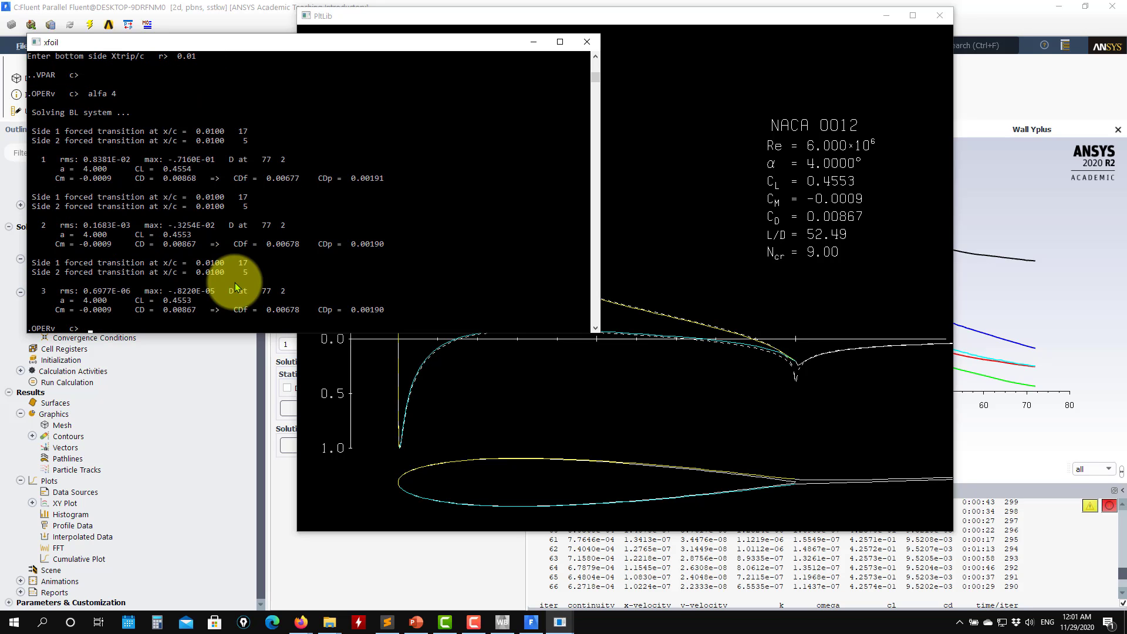
{"action": "left_click", "coordinate": [900, 184]}
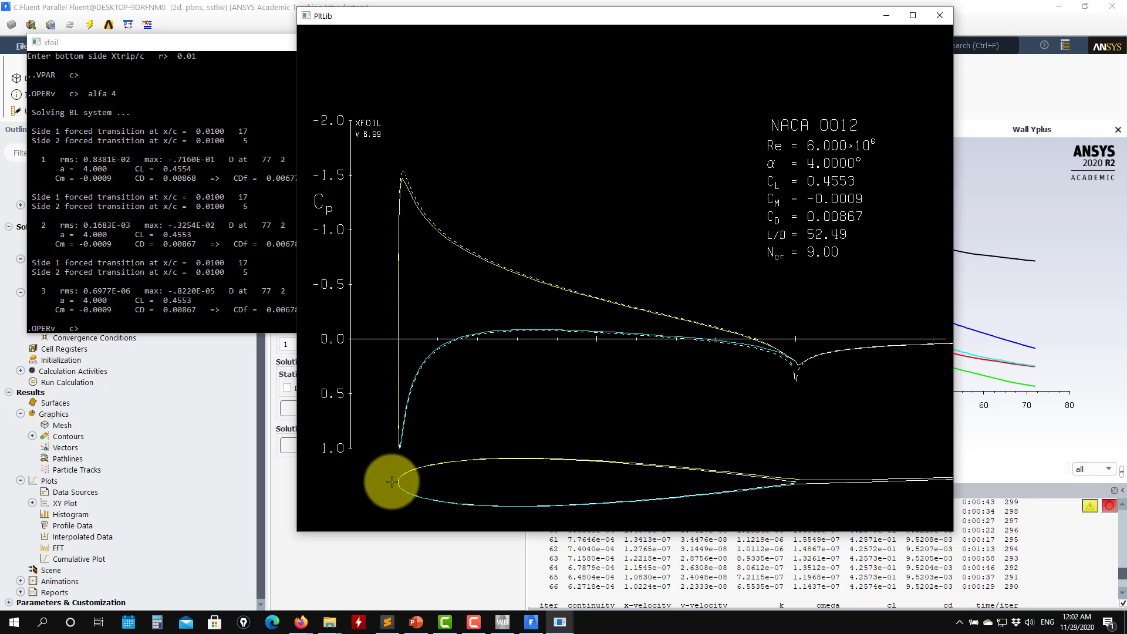
Open the wind tunnel paper 19880002254.pdf from the validation subfolder of papers_aero.
{"action": "left_click", "coordinate": [331, 624]}
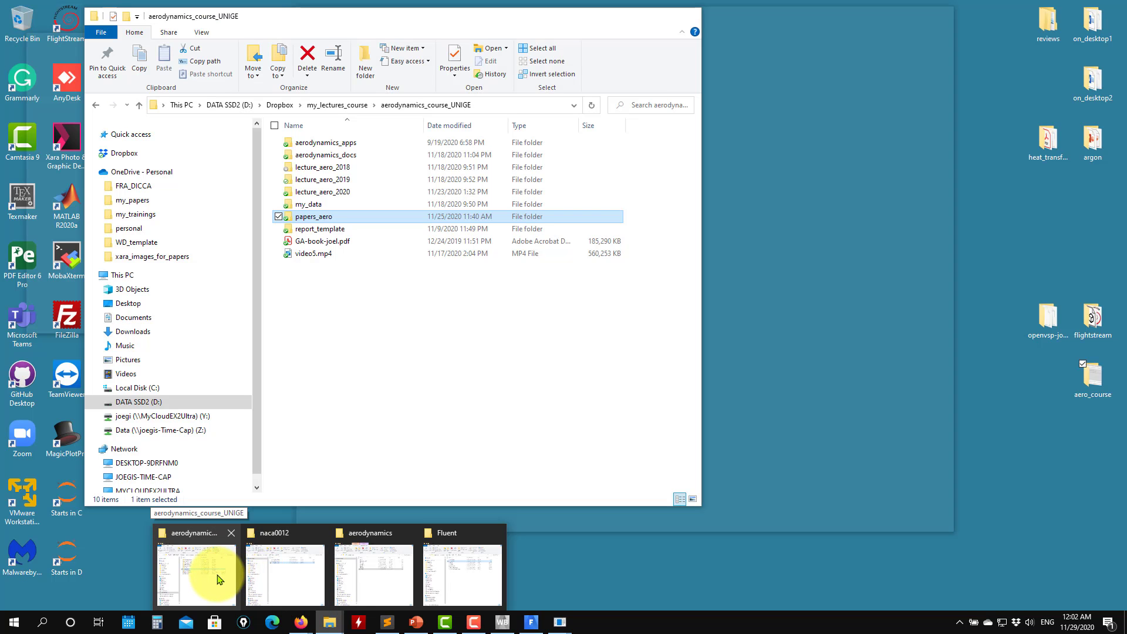
{"action": "left_click", "coordinate": [218, 579]}
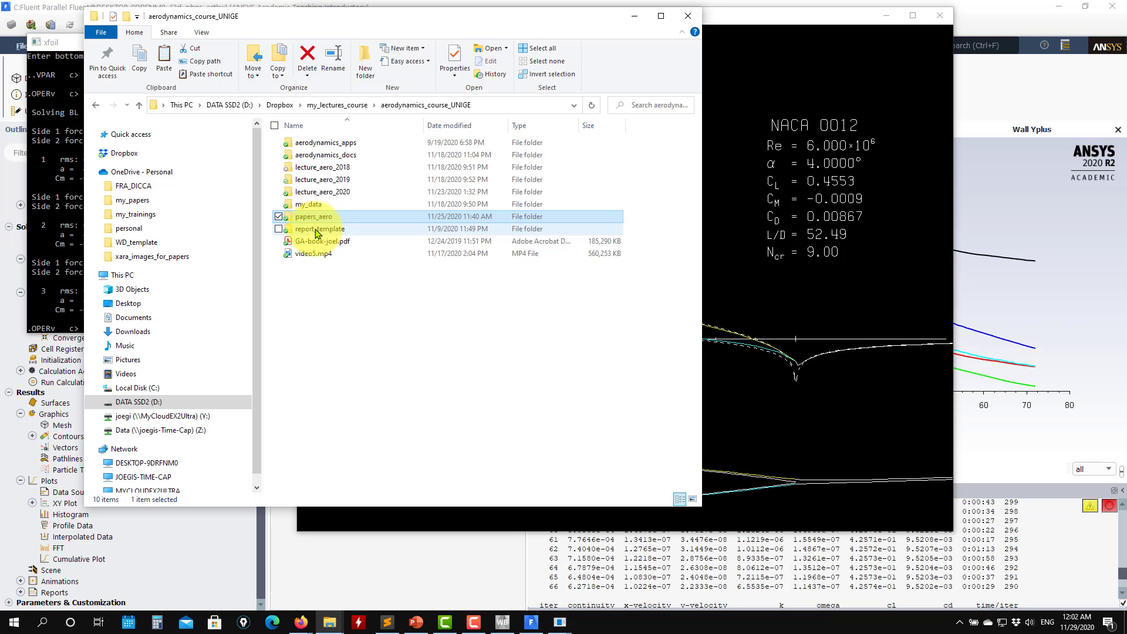
{"action": "double_click", "coordinate": [314, 217]}
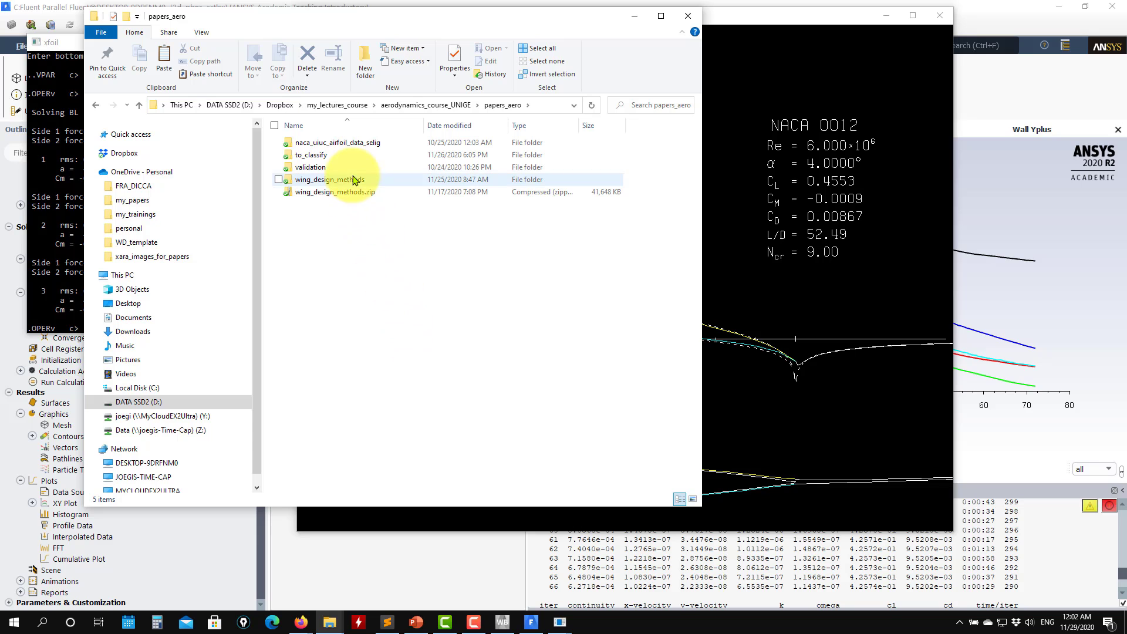
{"action": "double_click", "coordinate": [304, 167]}
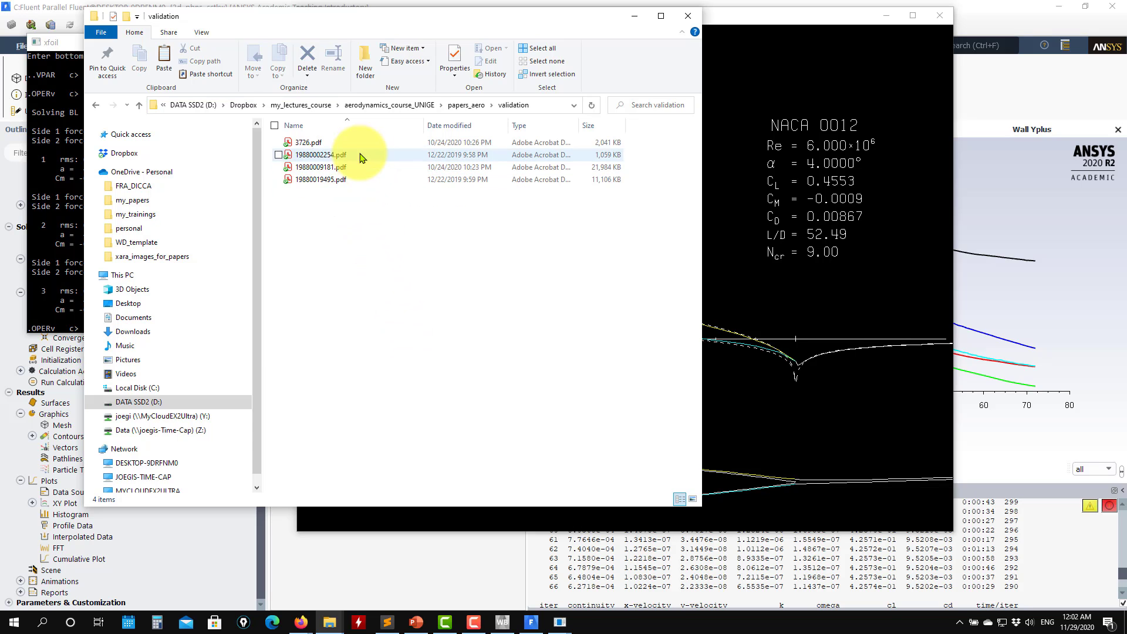
{"action": "left_click", "coordinate": [329, 157]}
{"action": "key", "text": "Return"}
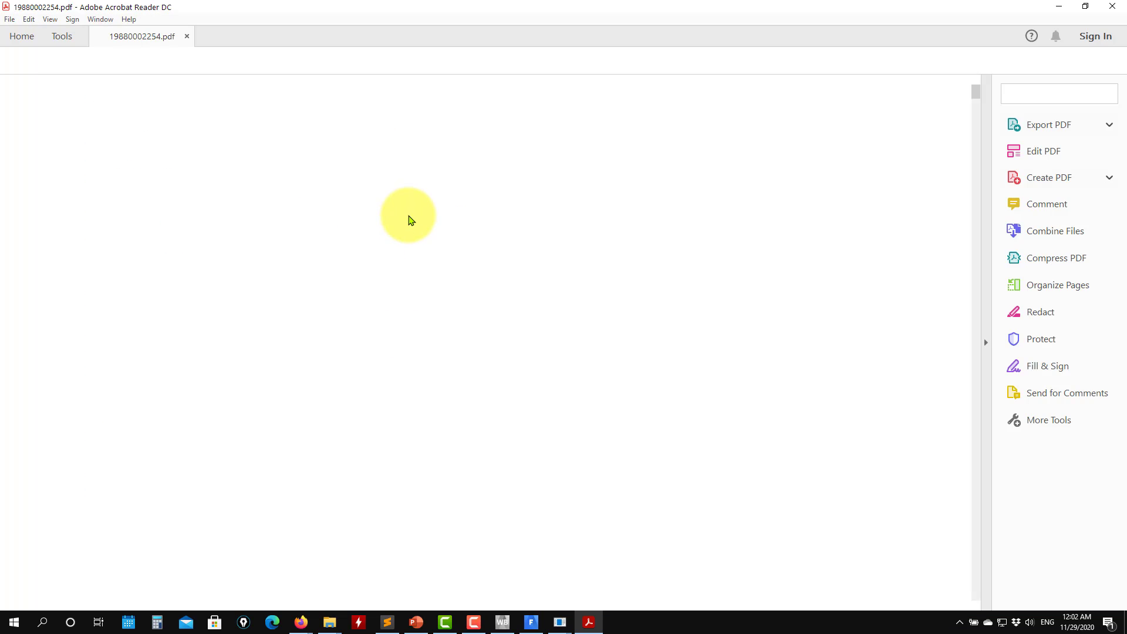
Find the Fig. 4 plot of zero-lift drag coefficient versus Reynolds number on page 6 and zoom out to 150%.
{"action": "scroll", "coordinate": [410, 231], "scroll_direction": "down", "scroll_amount": 2}
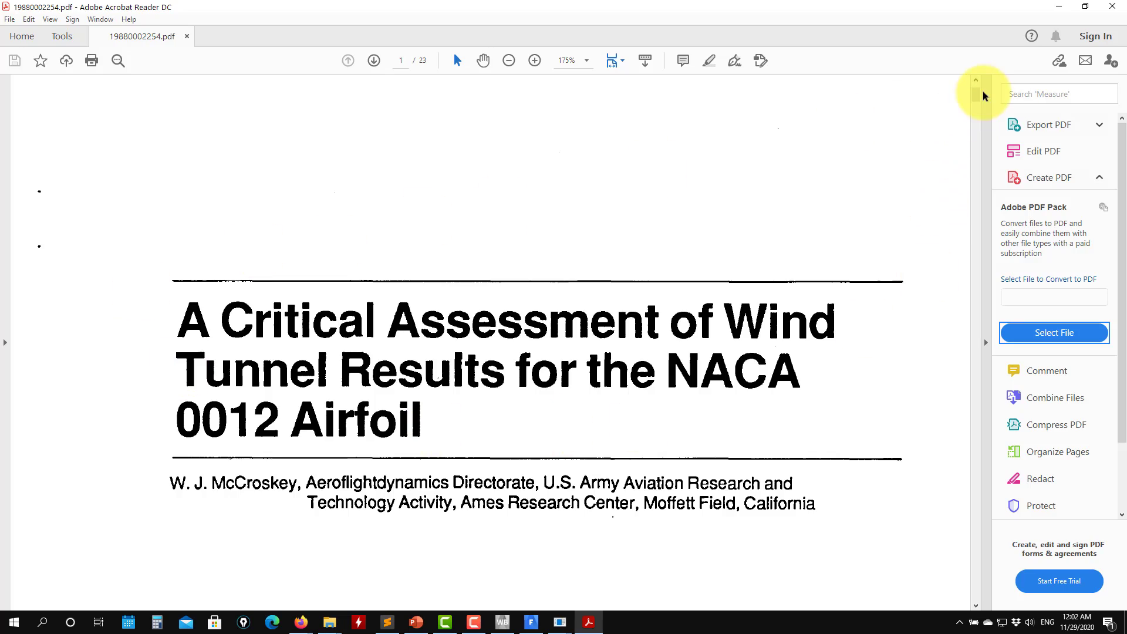
{"action": "left_click_drag", "start_coordinate": [976, 93], "coordinate": [979, 202]}
{"action": "left_click", "coordinate": [509, 60]}
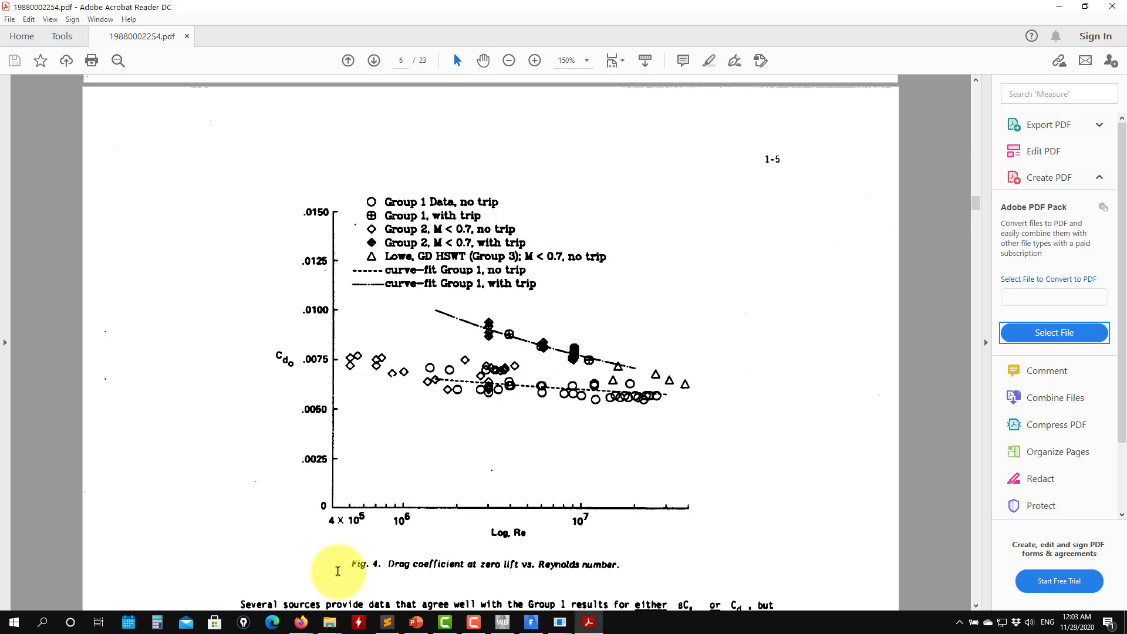
Open the NACA 0012 pressure distribution report 19880009181.pdf from the validation folder.
{"action": "mouse_move", "coordinate": [330, 624]}
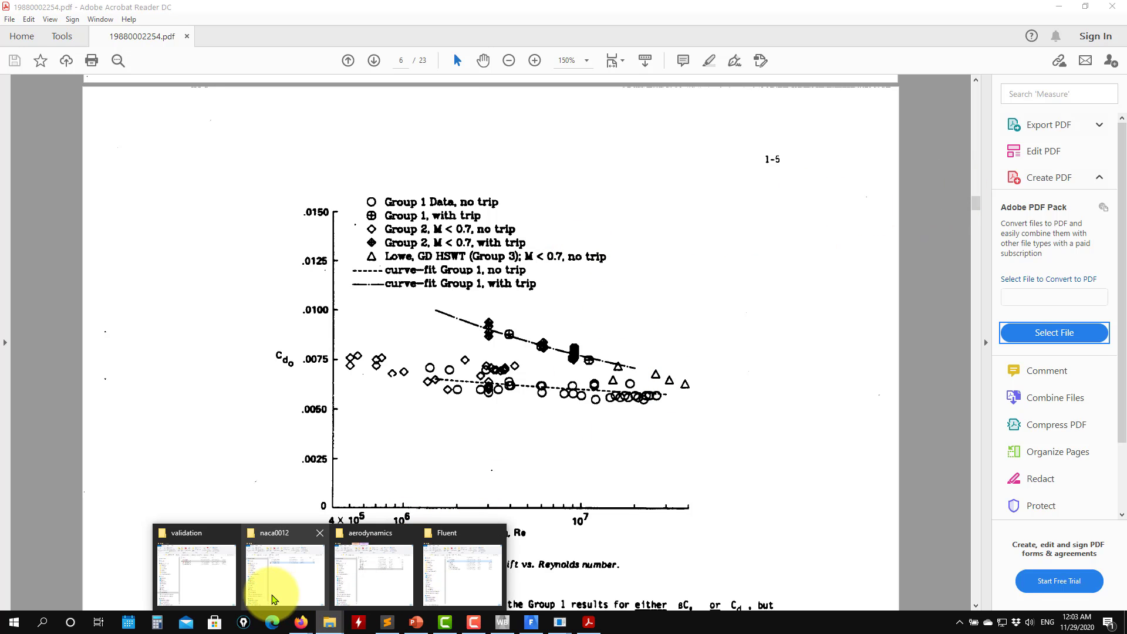
{"action": "mouse_move", "coordinate": [273, 599]}
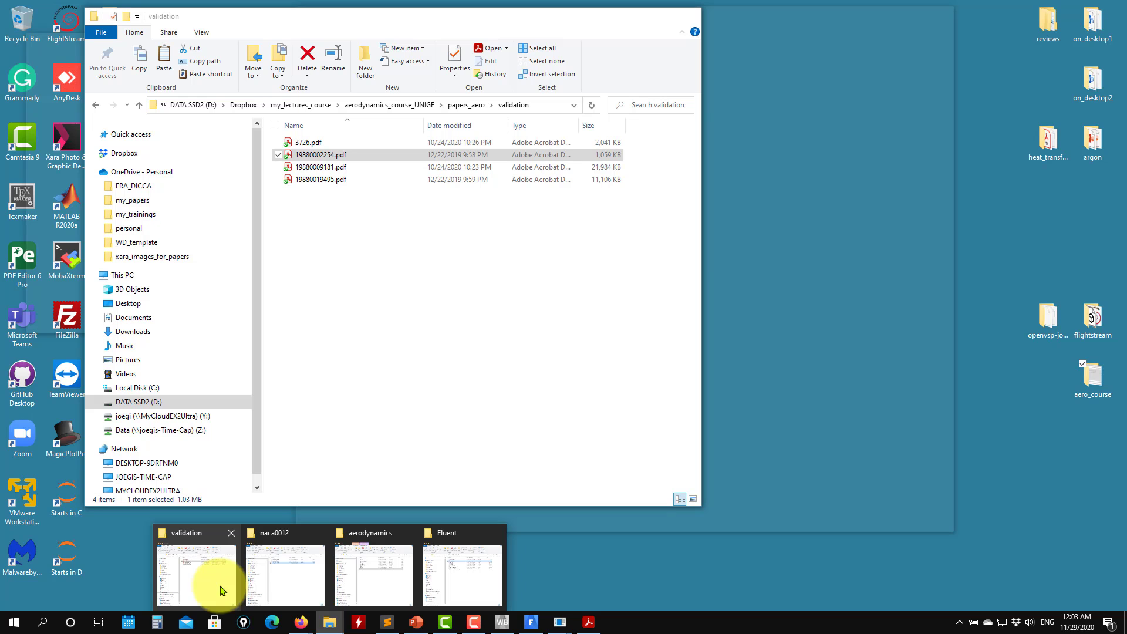
{"action": "left_click", "coordinate": [223, 590]}
{"action": "double_click", "coordinate": [335, 166]}
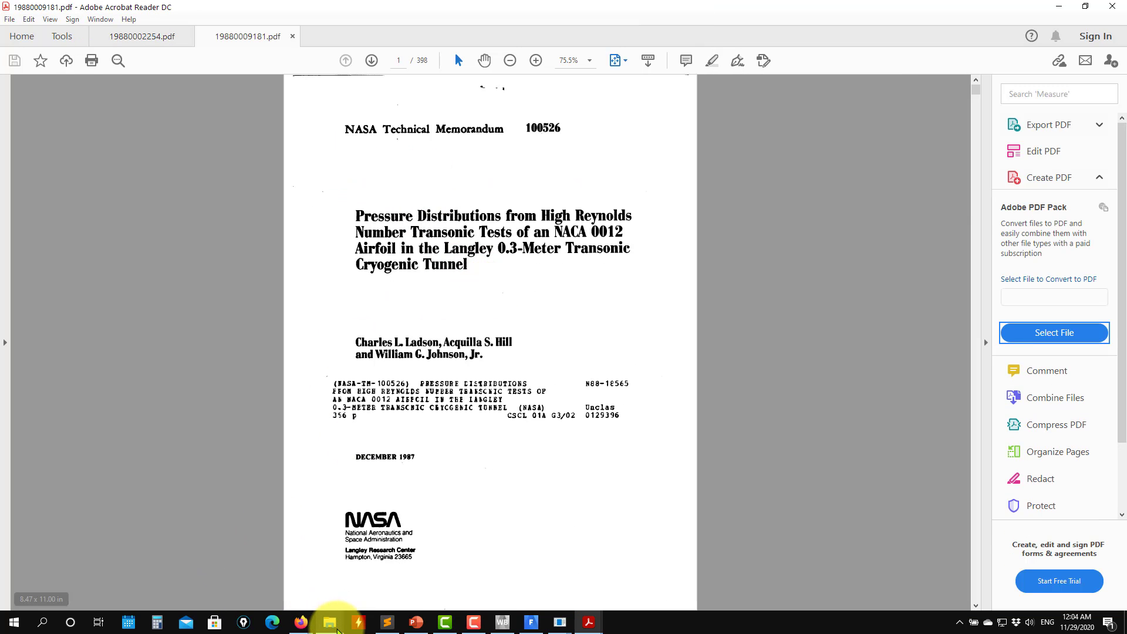
Open 19880019495.pdf from the validation folder and find Table IV, the free-transition force coefficients at M = 0.30, on page 14.
{"action": "mouse_move", "coordinate": [332, 623]}
{"action": "left_click", "coordinate": [225, 579]}
{"action": "double_click", "coordinate": [332, 181]}
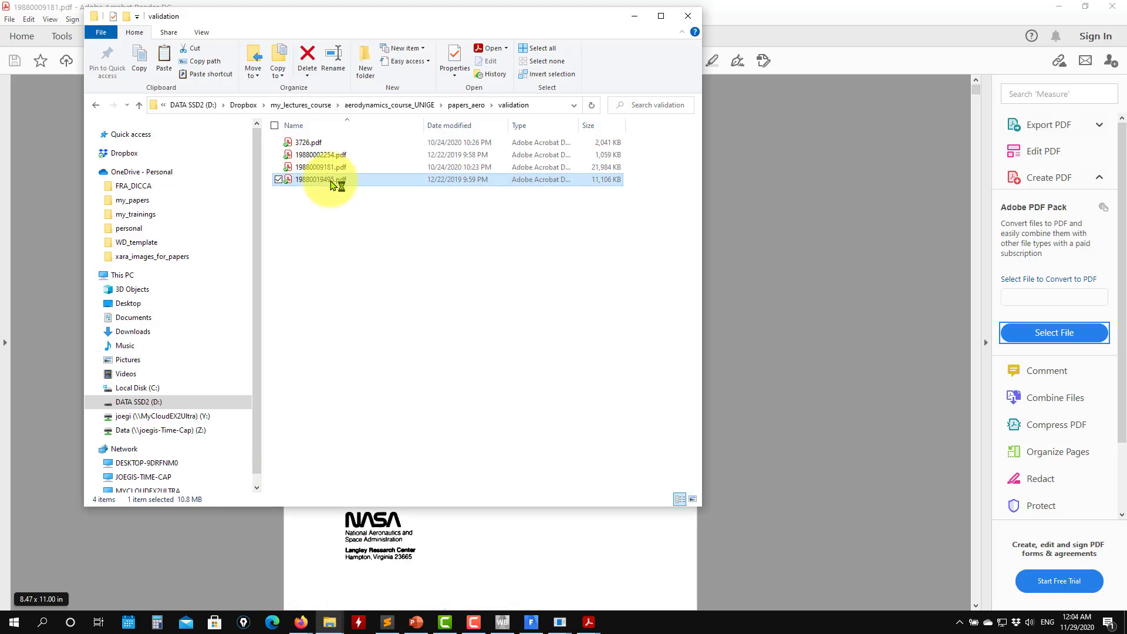
{"action": "scroll", "coordinate": [653, 209], "scroll_direction": "down", "scroll_amount": 5}
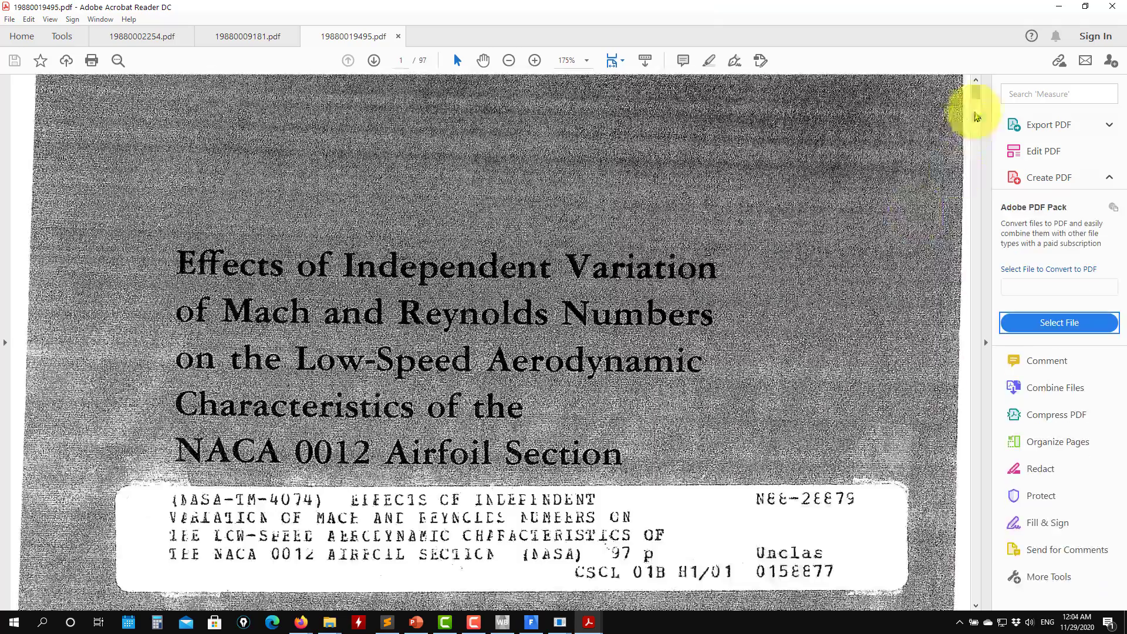
{"action": "left_click_drag", "start_coordinate": [976, 116], "coordinate": [976, 161]}
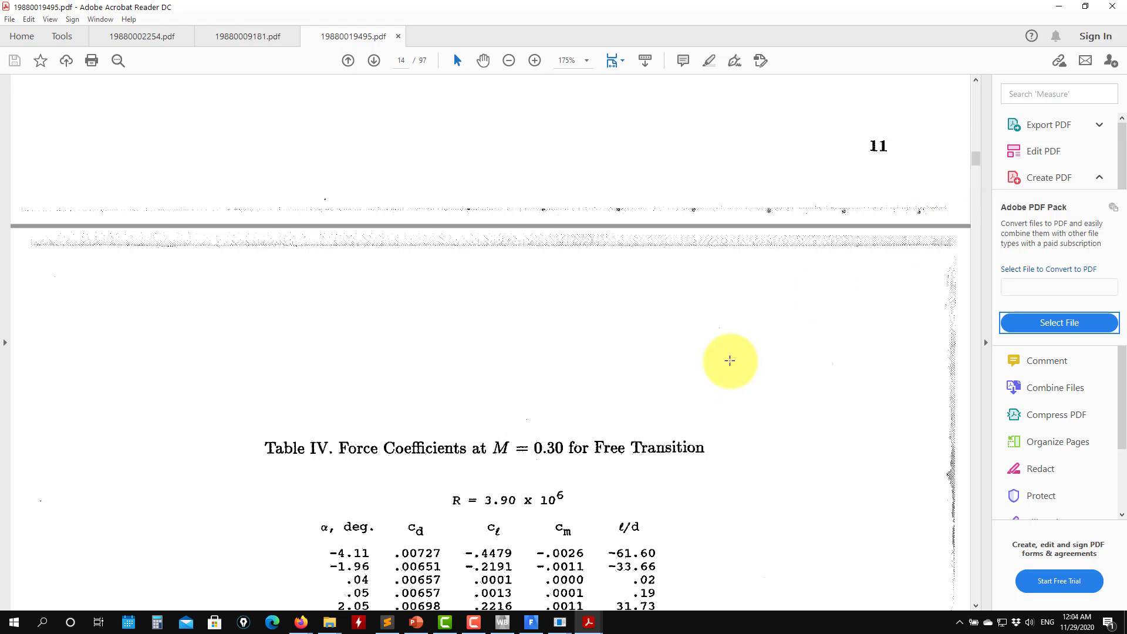
{"action": "scroll", "coordinate": [730, 361], "scroll_direction": "down", "scroll_amount": 3}
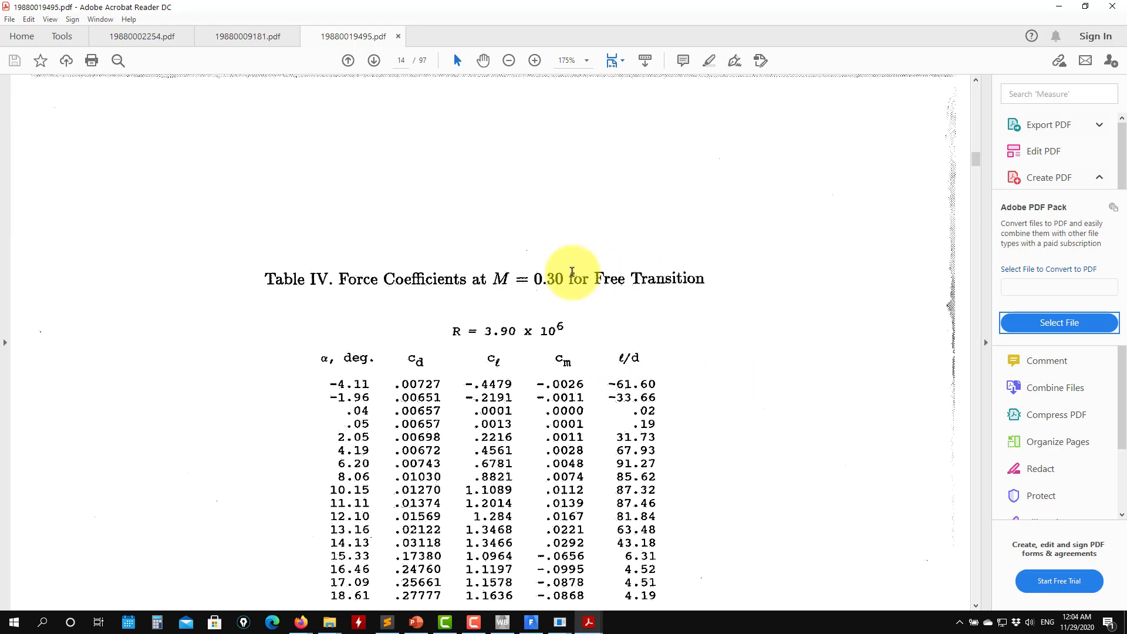
Find Table XI, the M = 0.15 force coefficients with transition fixed by No. 120 grit, on page 23 of the report.
{"action": "left_click_drag", "start_coordinate": [979, 161], "coordinate": [981, 212]}
{"action": "scroll", "coordinate": [767, 279], "scroll_direction": "up", "scroll_amount": 5}
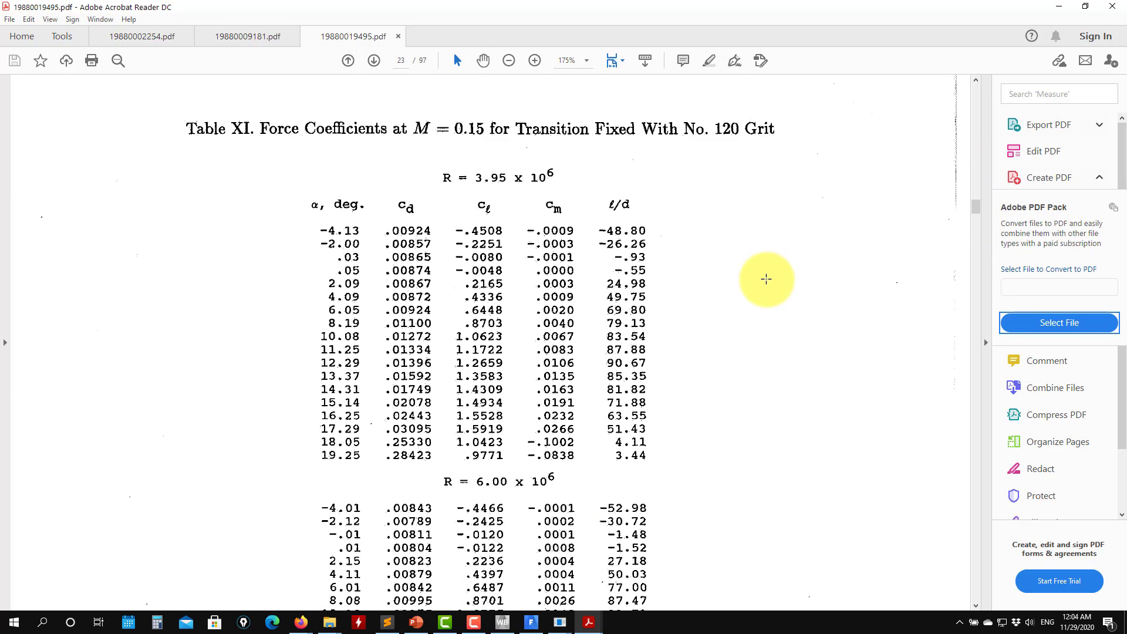
{"action": "scroll", "coordinate": [767, 278], "scroll_direction": "up", "scroll_amount": 2}
{"action": "left_click_drag", "start_coordinate": [776, 186], "coordinate": [263, 189]}
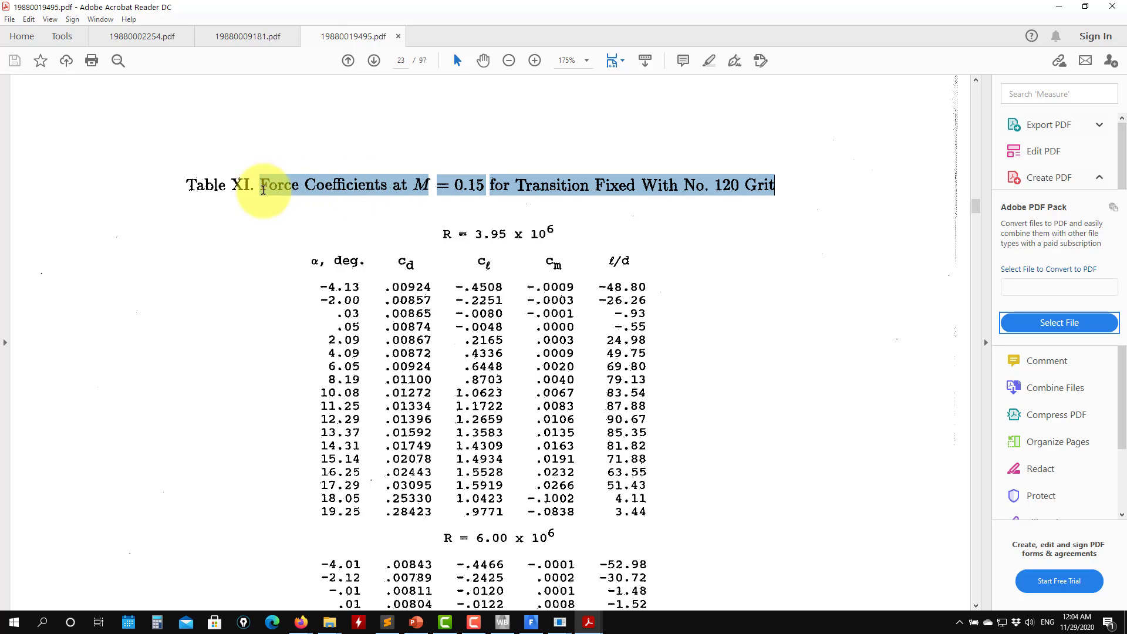
{"action": "left_click", "coordinate": [442, 185]}
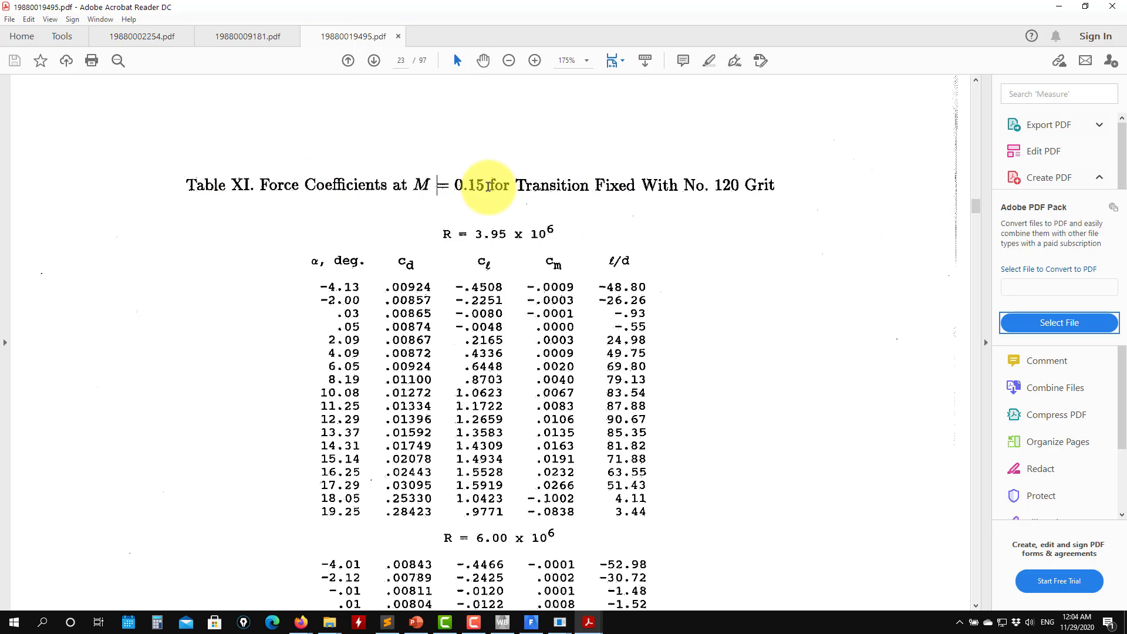
{"action": "mouse_move", "coordinate": [488, 187]}
{"action": "left_mouse_down"}
{"action": "mouse_move", "coordinate": [405, 187]}
{"action": "mouse_move", "coordinate": [493, 194]}
{"action": "left_mouse_up"}
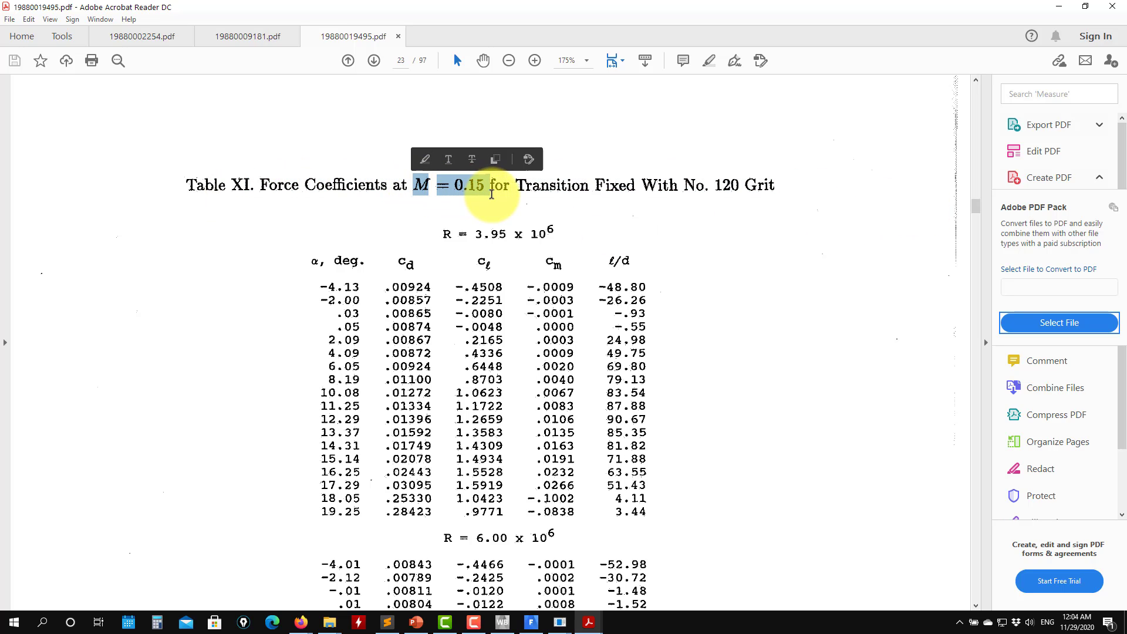
{"action": "left_click", "coordinate": [556, 234]}
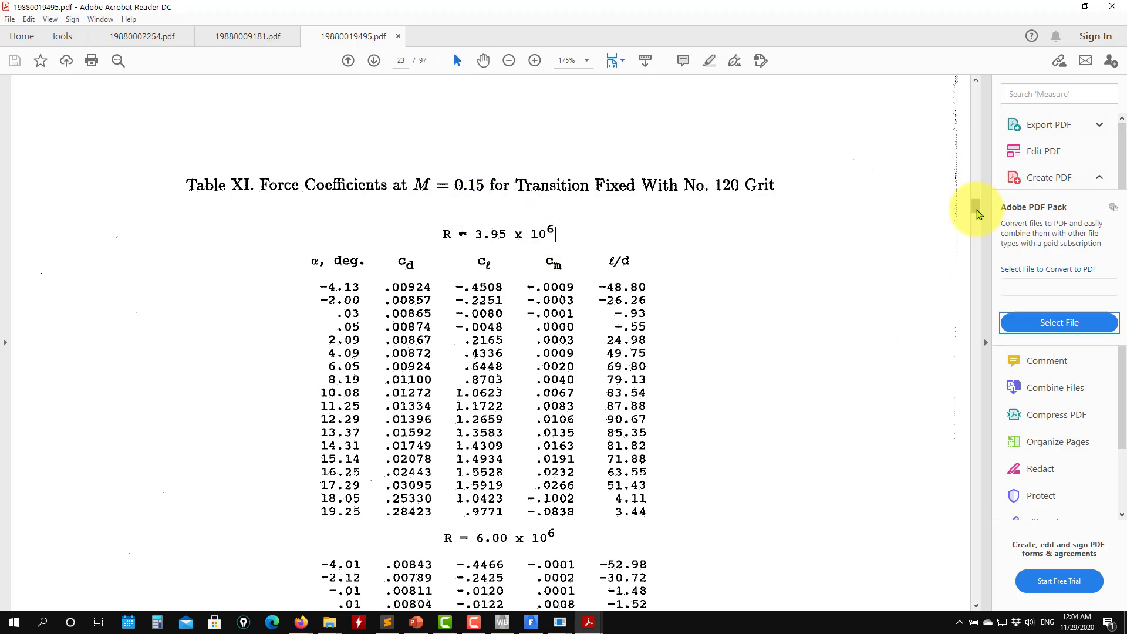
Put away the report and file browser, return to Fluent, and examine the cl and cd values over the final iterations in the console.
{"action": "left_click_drag", "start_coordinate": [977, 213], "coordinate": [976, 147]}
{"action": "left_click", "coordinate": [1061, 8]}
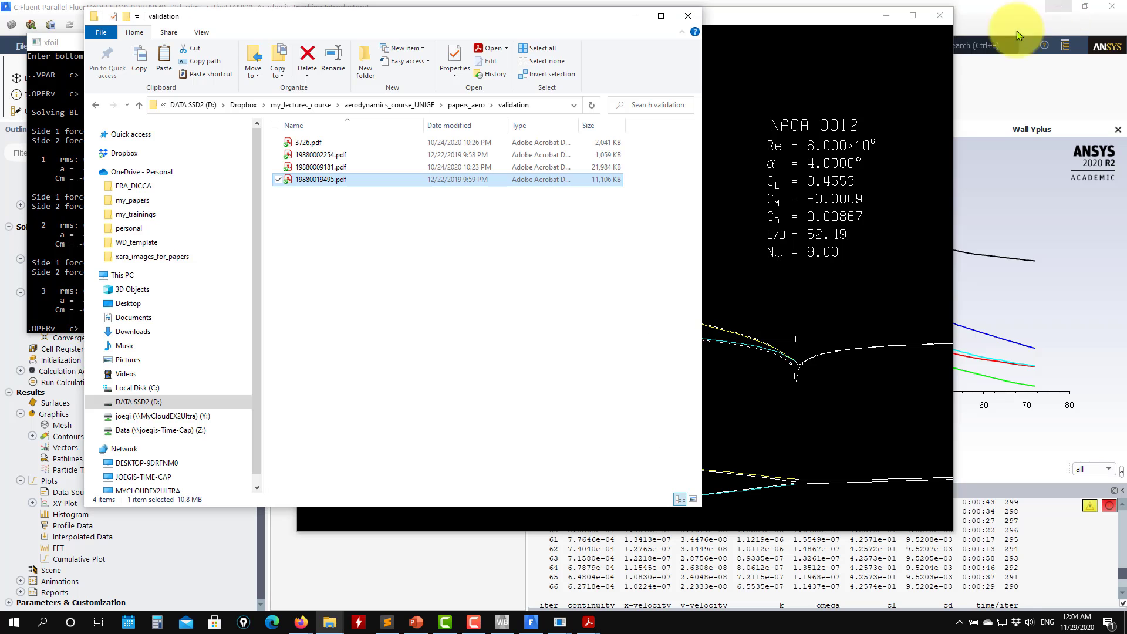
{"action": "left_click", "coordinate": [637, 18]}
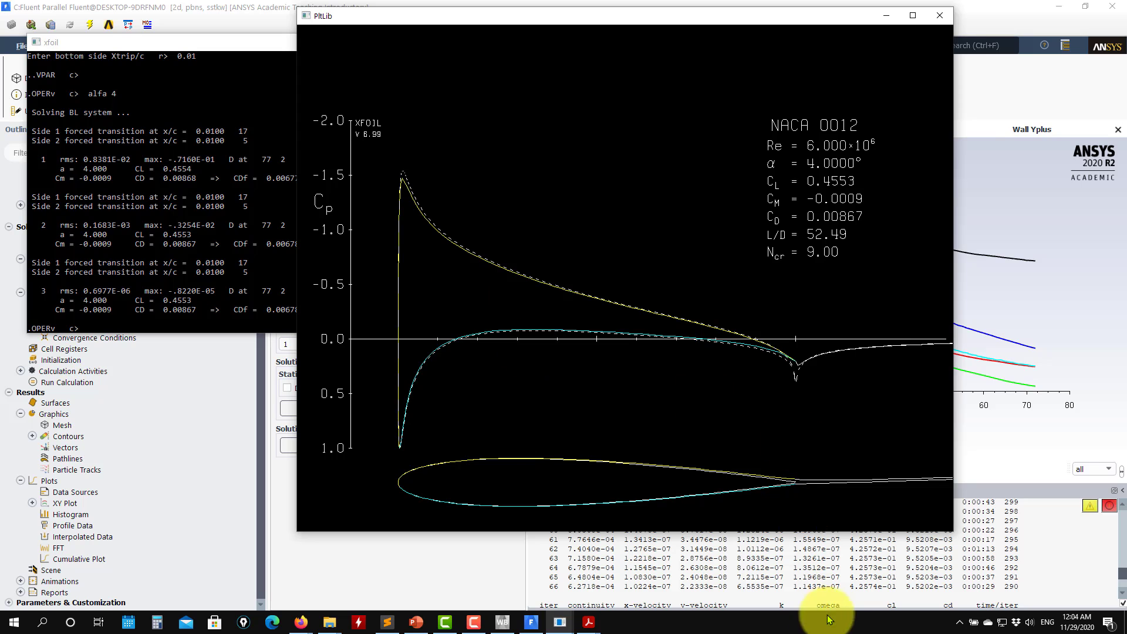
{"action": "left_click", "coordinate": [992, 565]}
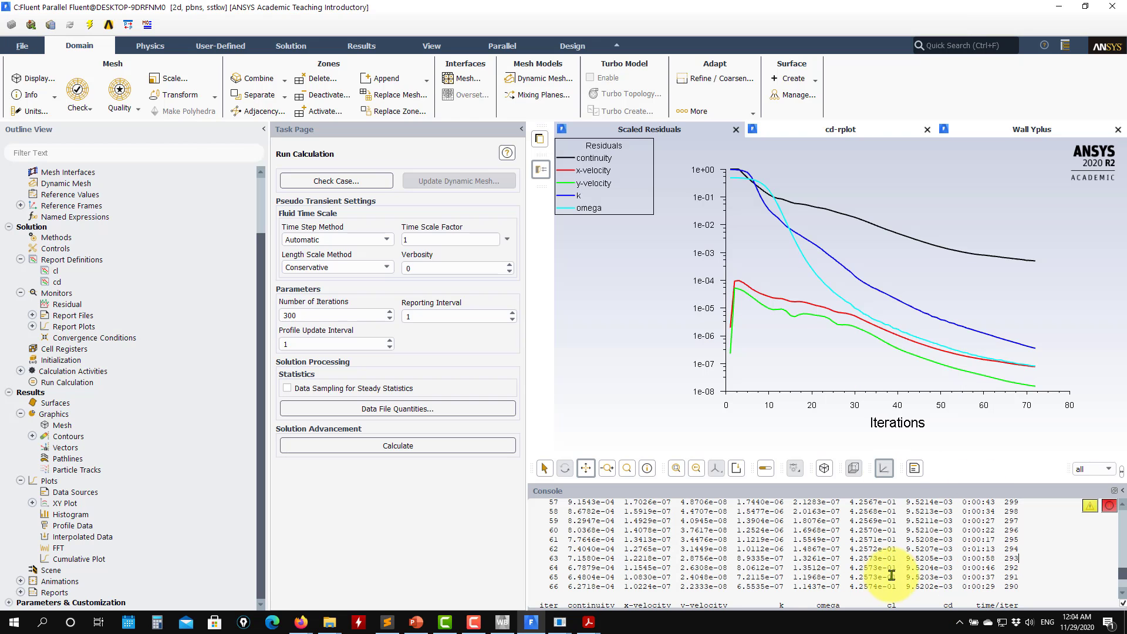
{"action": "scroll", "coordinate": [938, 534], "scroll_direction": "down", "scroll_amount": 2}
{"action": "scroll", "coordinate": [939, 533], "scroll_direction": "up", "scroll_amount": 2}
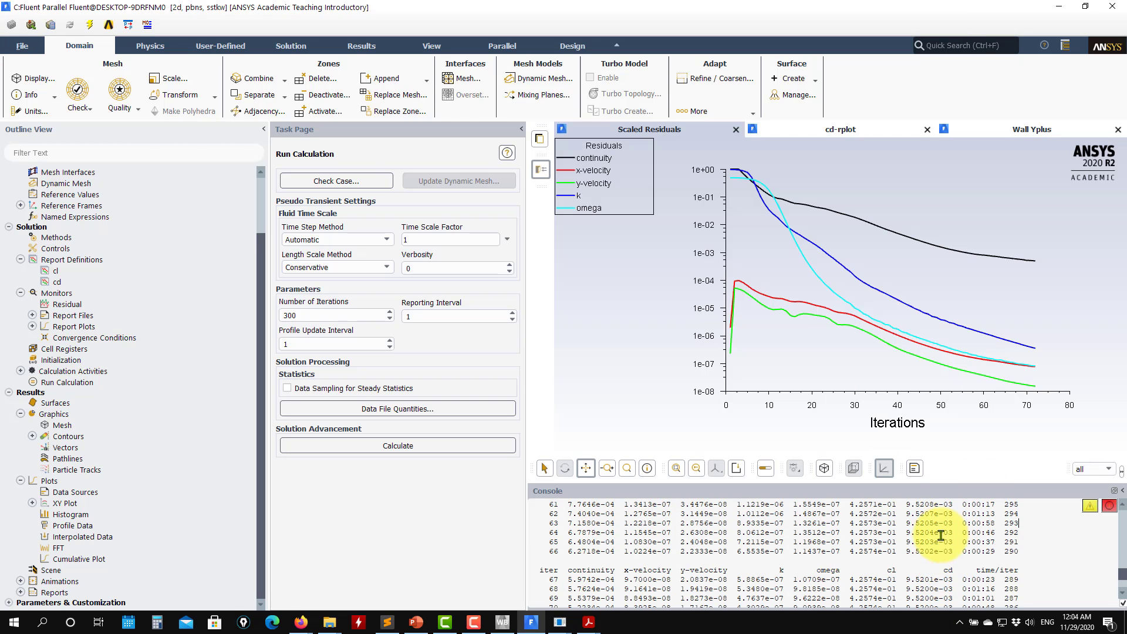
{"action": "scroll", "coordinate": [941, 535], "scroll_direction": "down", "scroll_amount": 2}
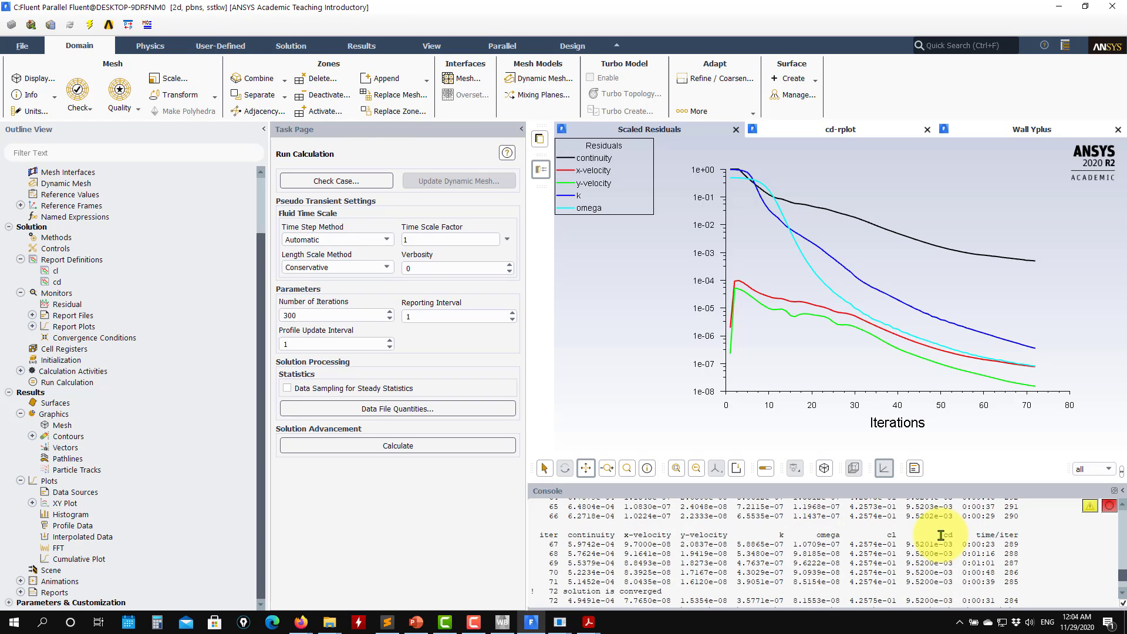
{"action": "scroll", "coordinate": [941, 535], "scroll_direction": "up", "scroll_amount": 3}
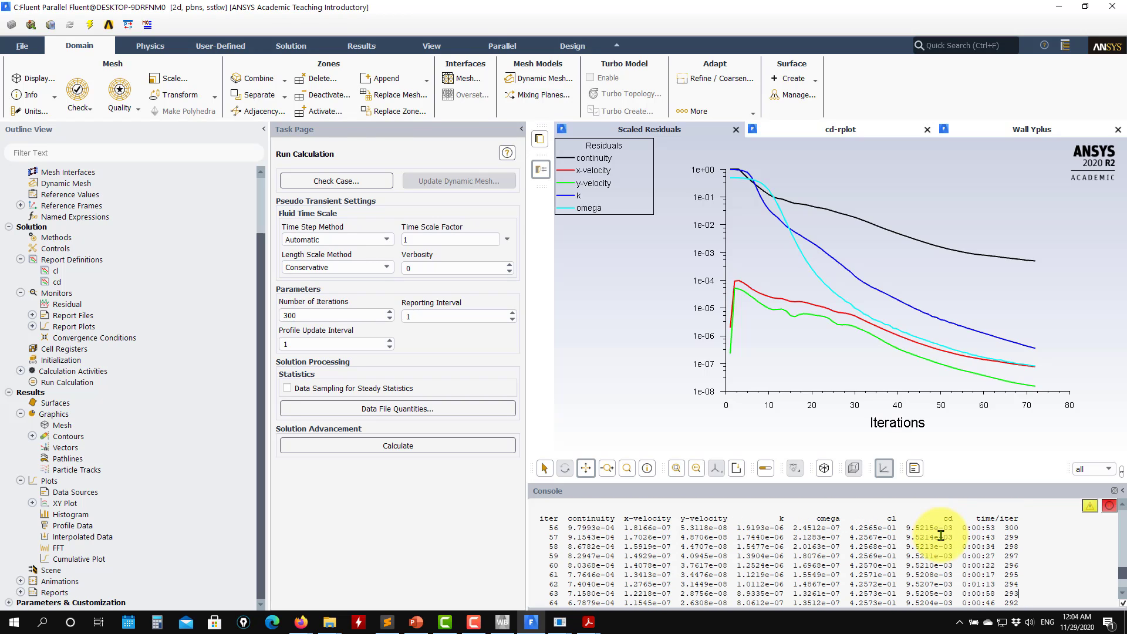
{"action": "scroll", "coordinate": [941, 535], "scroll_direction": "down", "scroll_amount": 6}
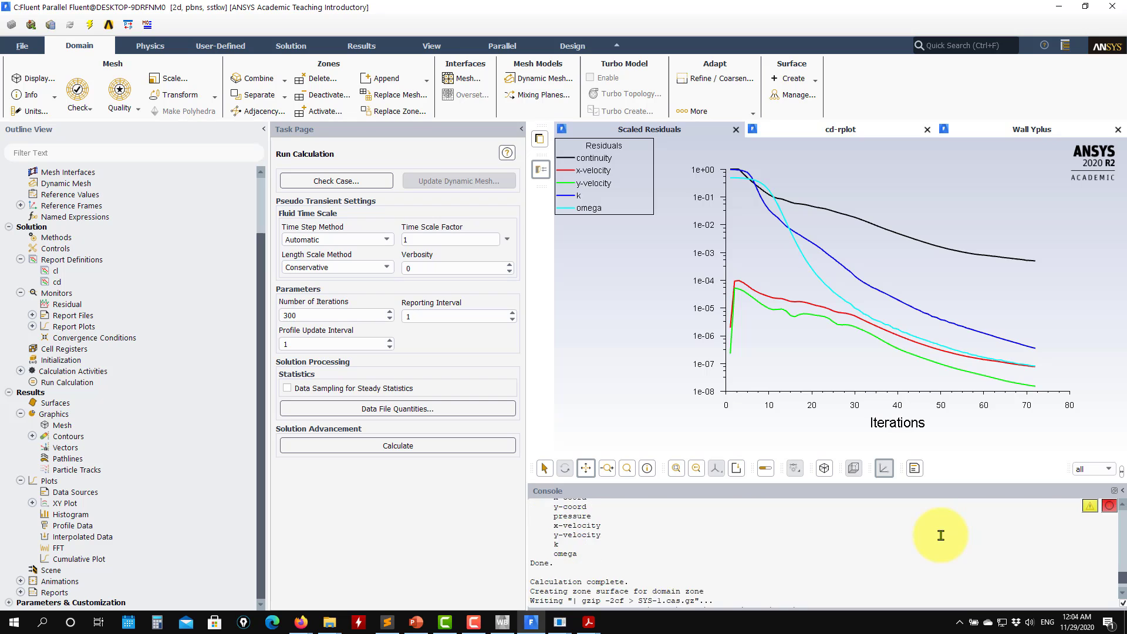
{"action": "scroll", "coordinate": [942, 535], "scroll_direction": "up", "scroll_amount": 6}
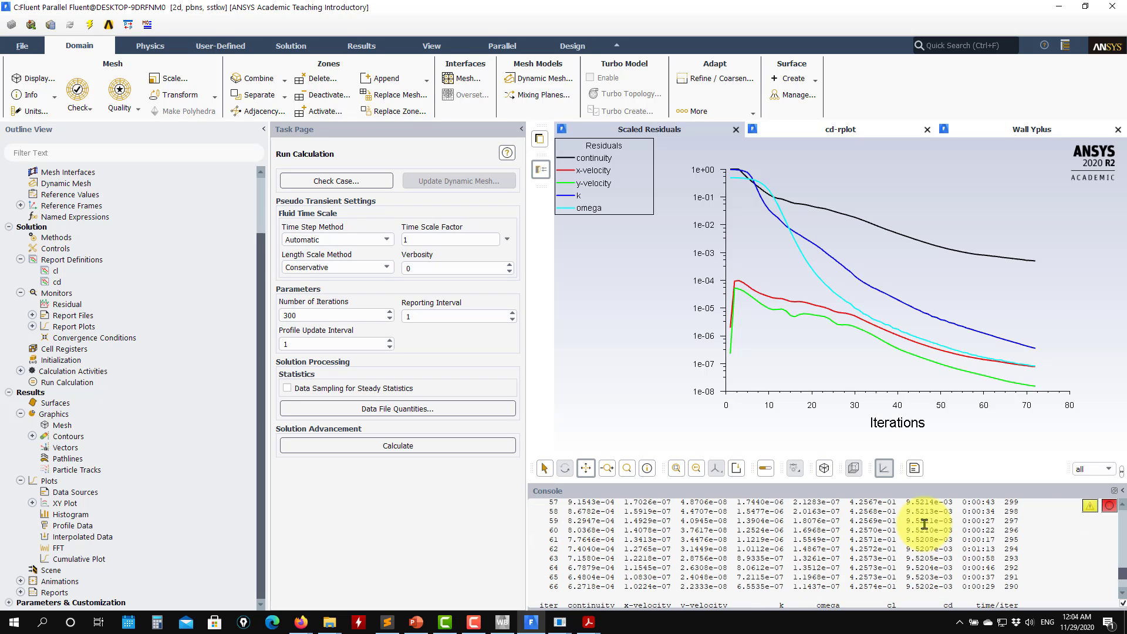
{"action": "scroll", "coordinate": [108, 289], "scroll_direction": "up", "scroll_amount": 1}
{"action": "scroll", "coordinate": [71, 259], "scroll_direction": "up", "scroll_amount": 1}
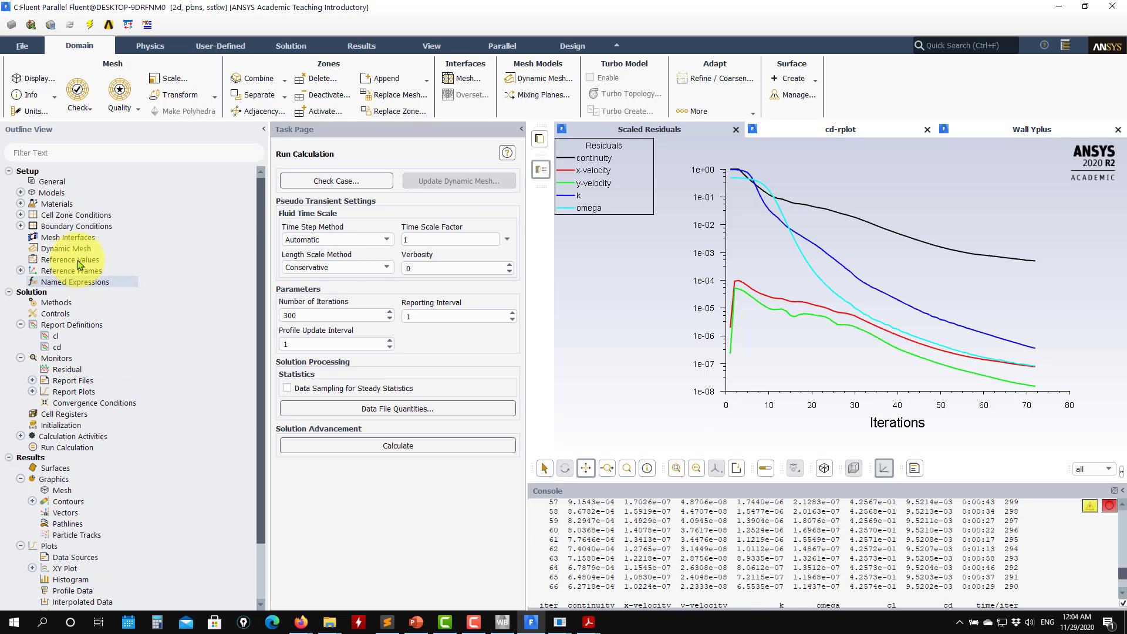
Review the viscous model settings for SST k-omega, including the transition model options, and leave them without changes.
{"action": "left_click", "coordinate": [20, 192]}
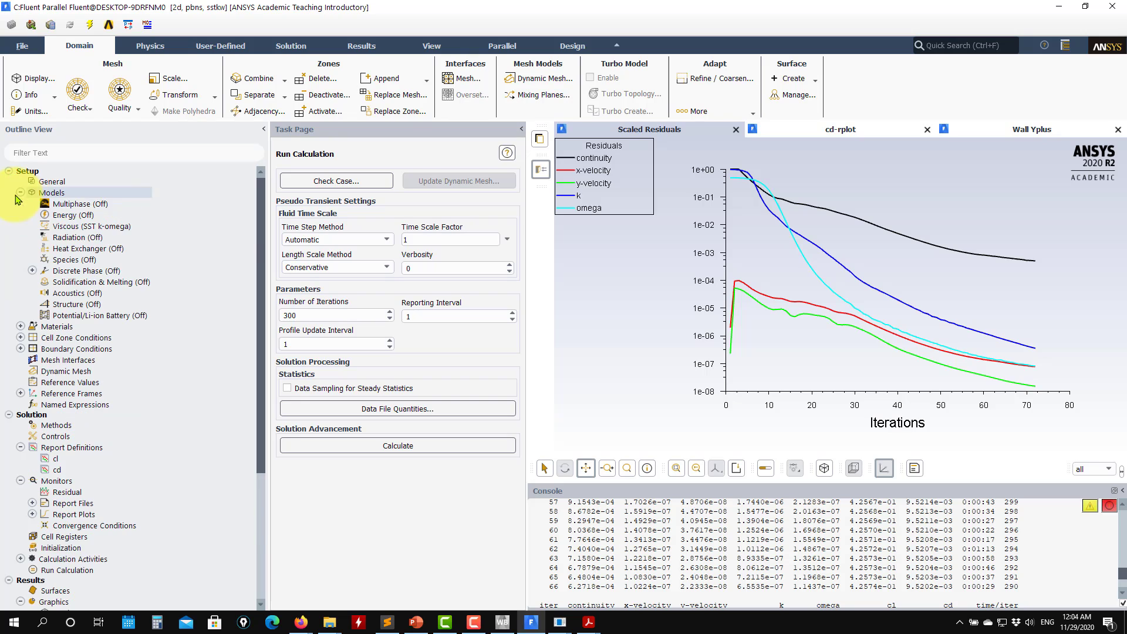
{"action": "double_click", "coordinate": [91, 227]}
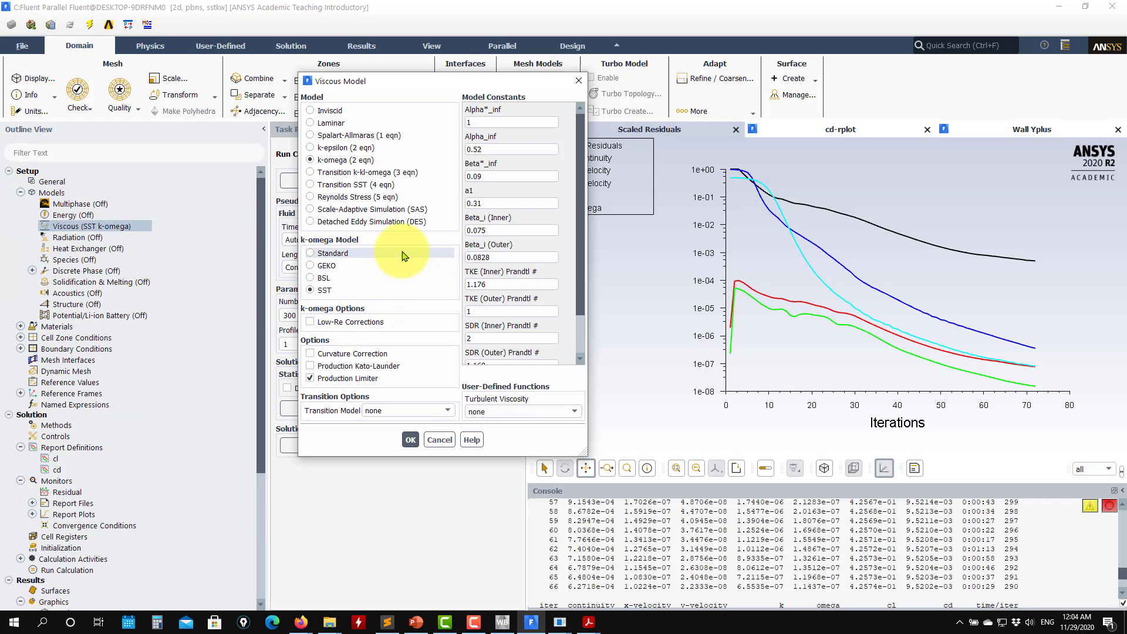
{"action": "left_click", "coordinate": [425, 412]}
{"action": "left_click", "coordinate": [303, 437]}
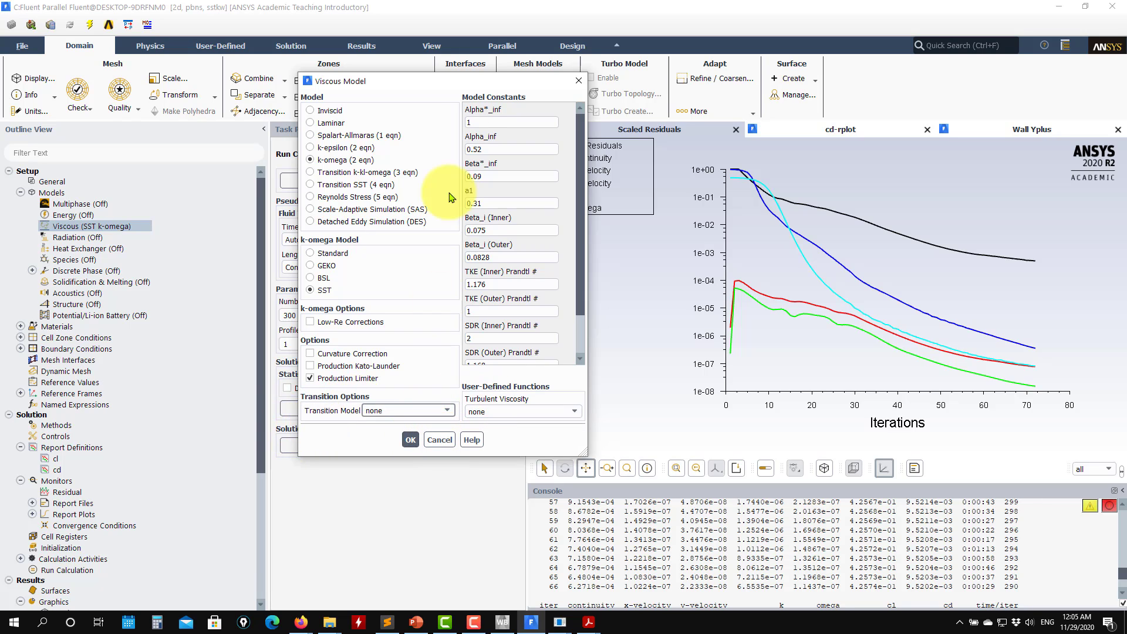
{"action": "left_click", "coordinate": [441, 440]}
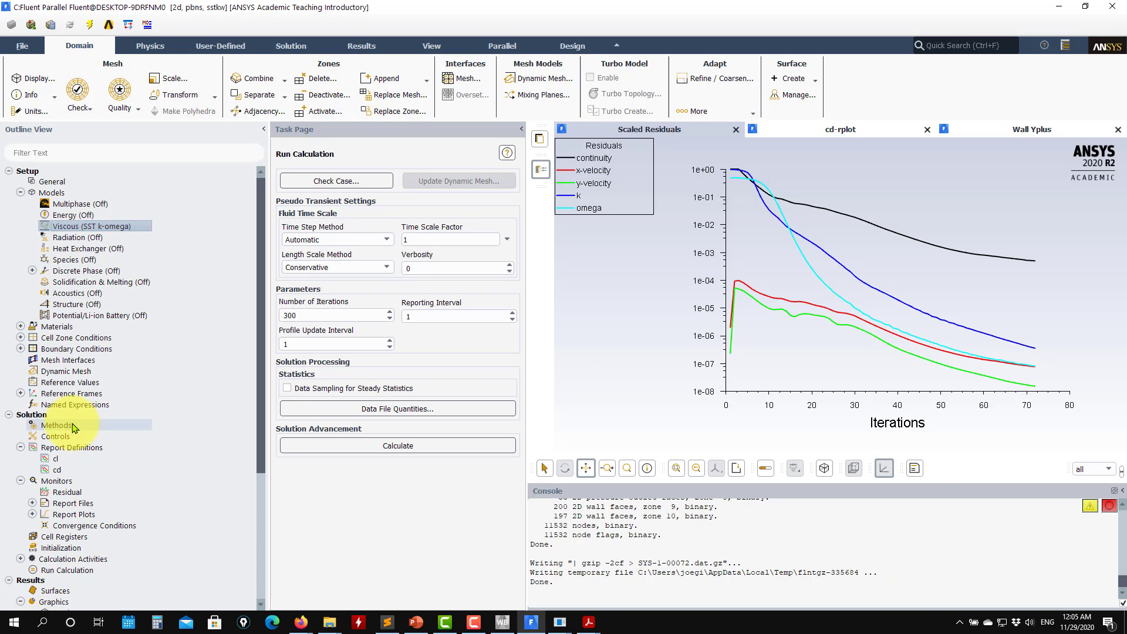
Quit Fluent, then switch to Workbench and save the case1 project.
{"action": "scroll", "coordinate": [72, 429], "scroll_direction": "down", "scroll_amount": 6}
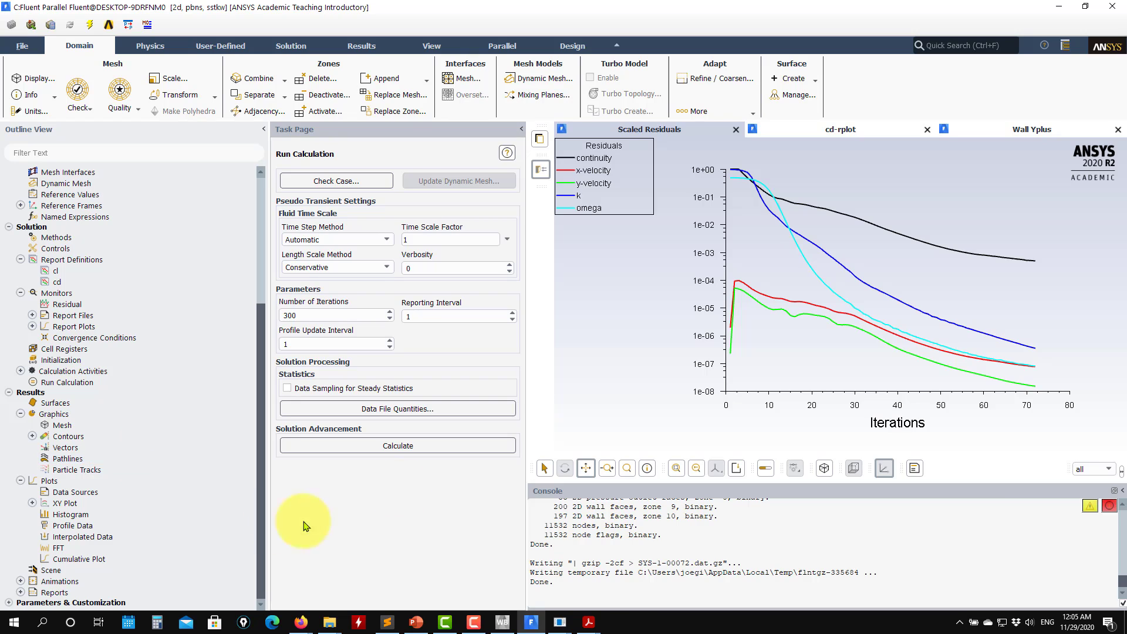
{"action": "left_click", "coordinate": [1113, 7]}
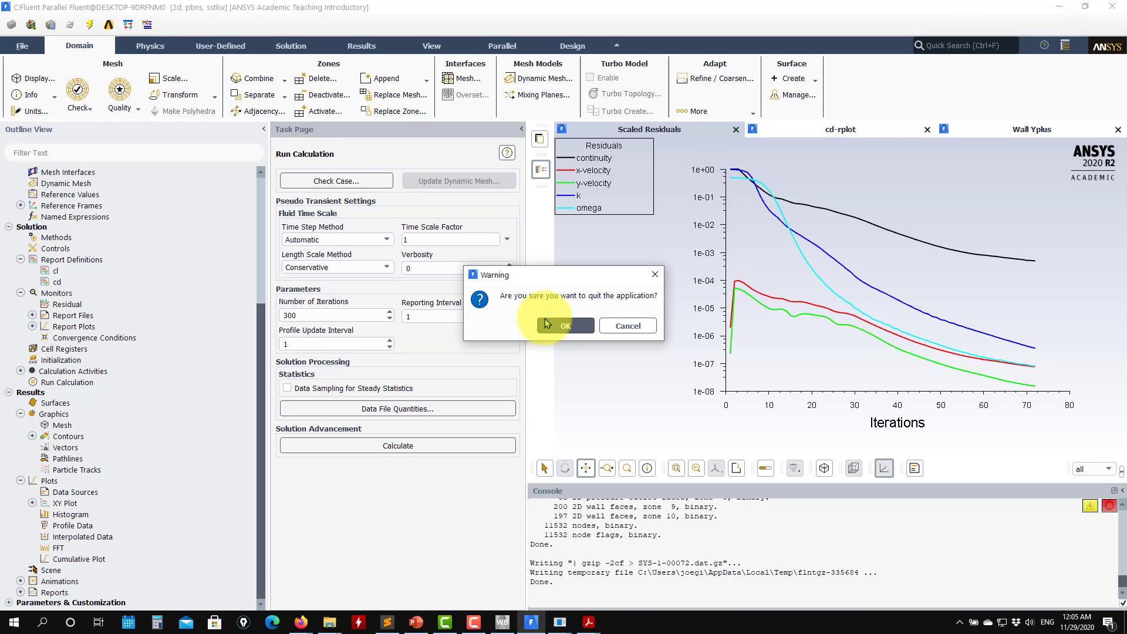
{"action": "left_click", "coordinate": [548, 325]}
{"action": "left_click", "coordinate": [373, 389]}
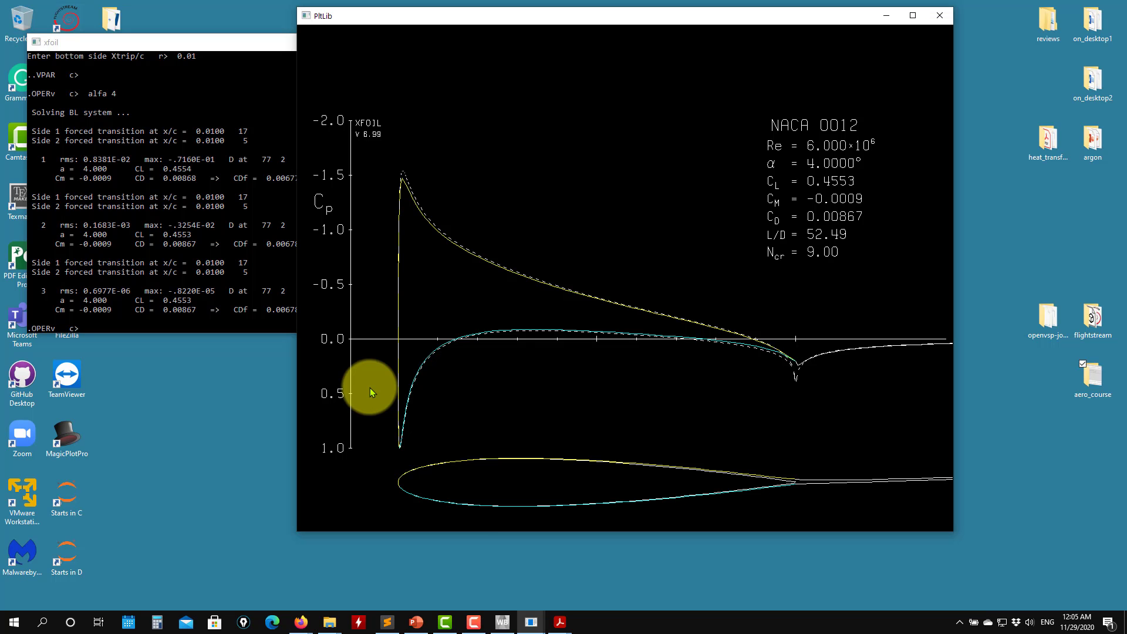
{"action": "left_click", "coordinate": [510, 626]}
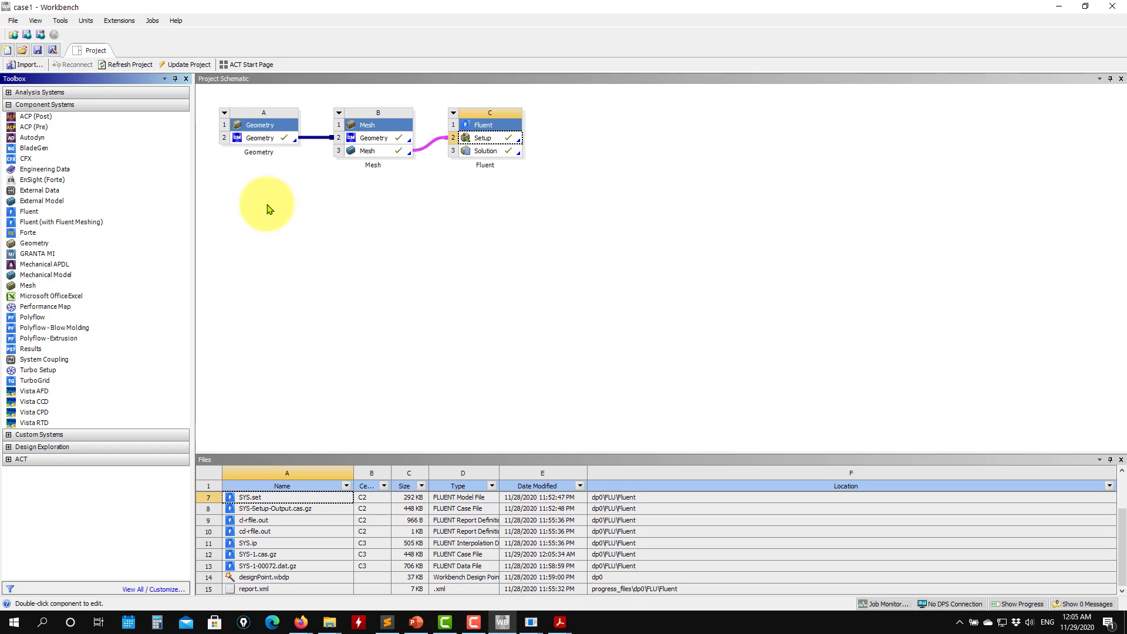
{"action": "left_click", "coordinate": [35, 51]}
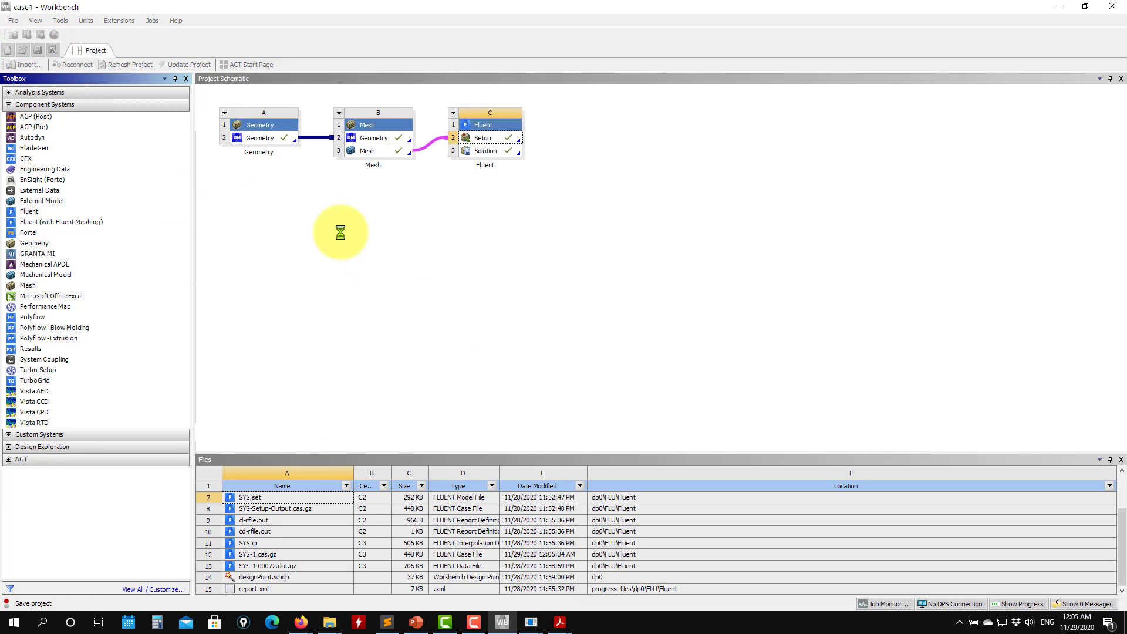
Rename the Geometry system in the project schematic to 4deg and save the project.
{"action": "left_click", "coordinate": [224, 113]}
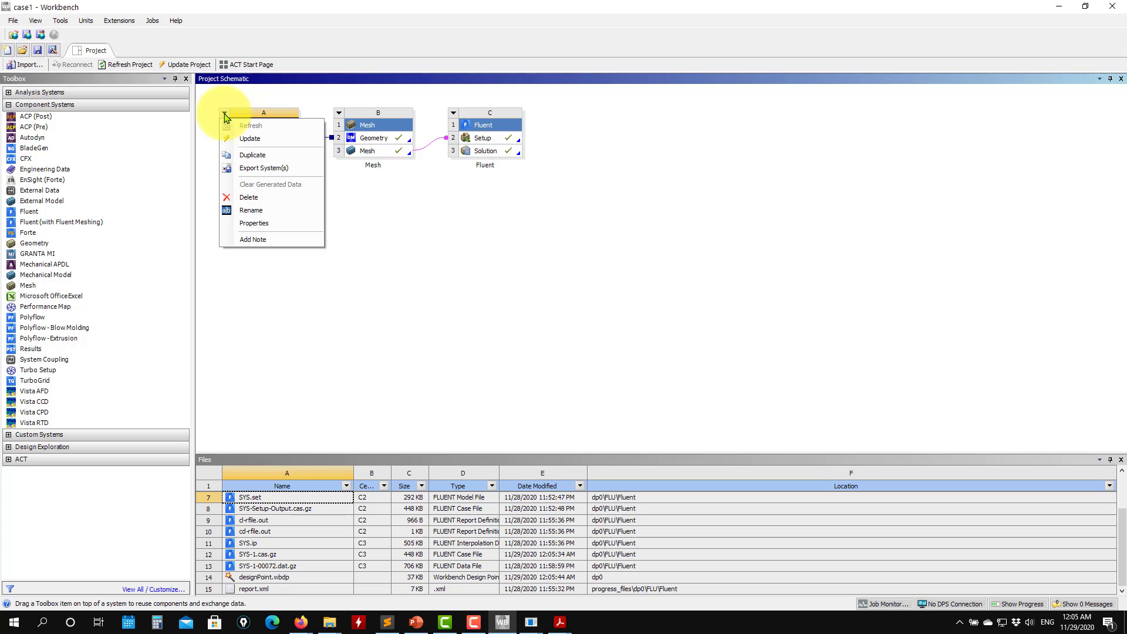
{"action": "left_click", "coordinate": [271, 210]}
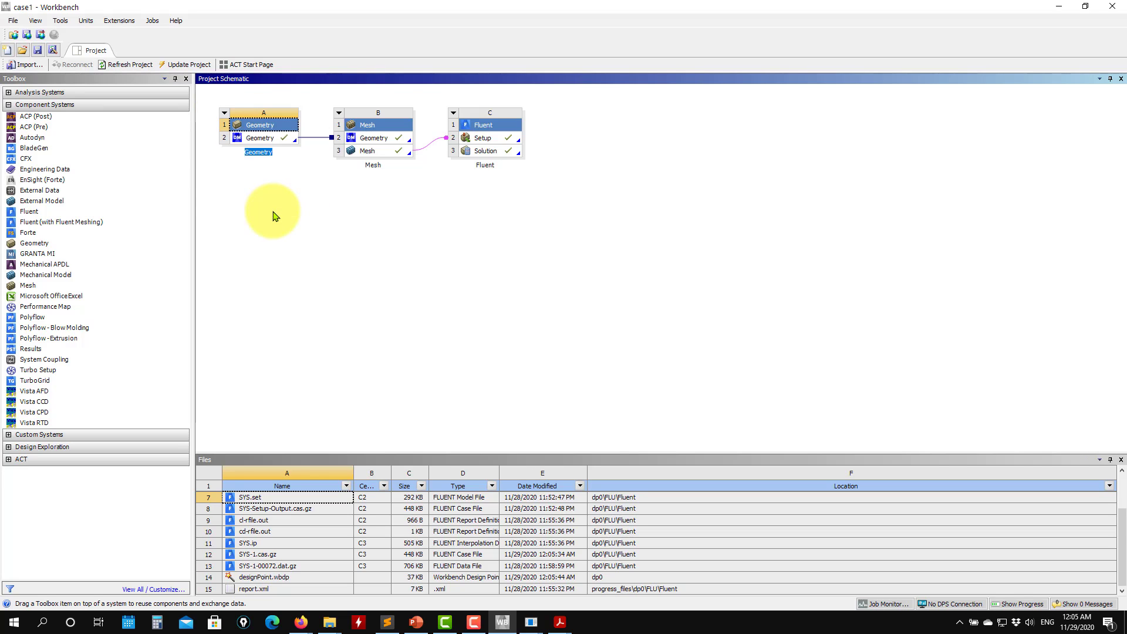
{"action": "key", "text": "Return"}
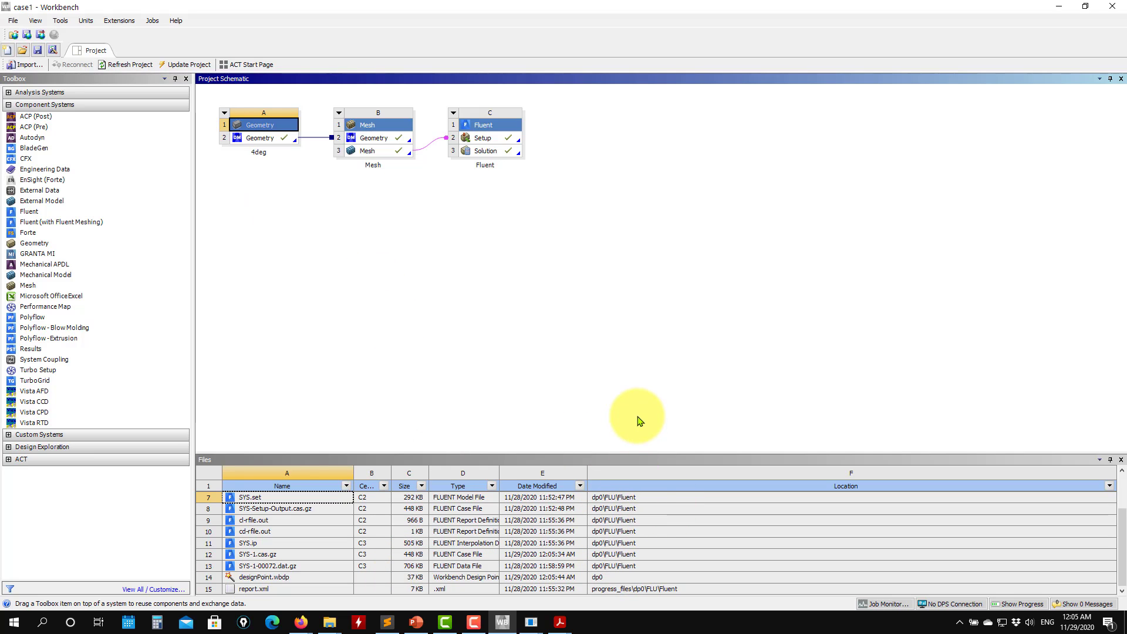
{"action": "key", "text": "ctrl+s"}
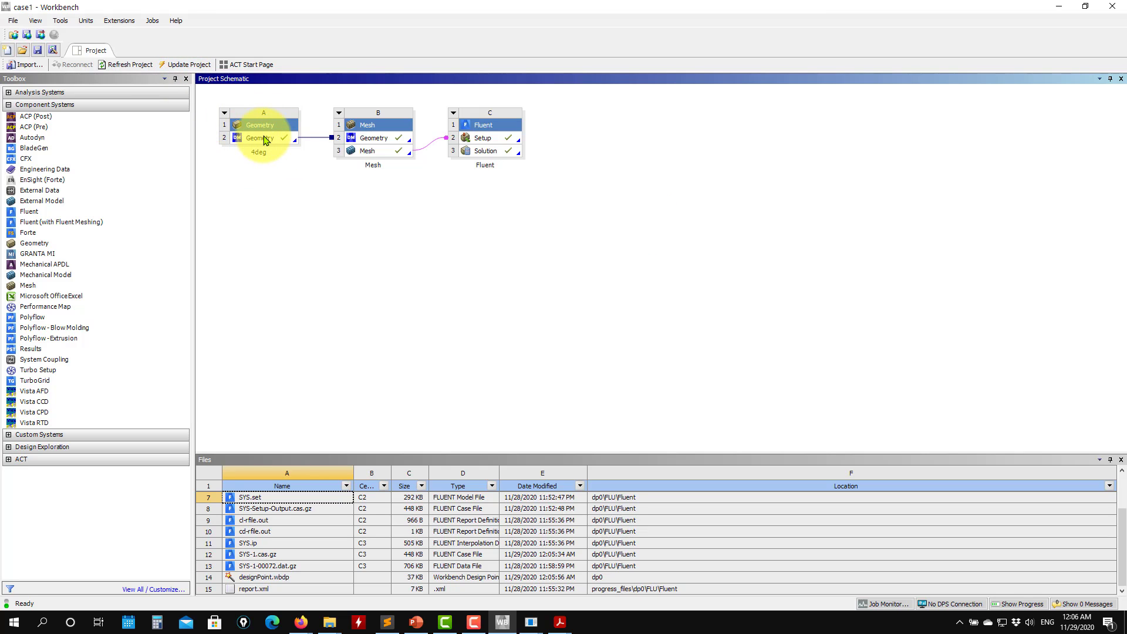
Duplicate the linked 4deg geometry, mesh and Fluent systems, and rename the copied geometry system to odeg.
{"action": "left_click_drag", "start_coordinate": [646, 211], "coordinate": [206, 93]}
{"action": "left_click", "coordinate": [224, 114]}
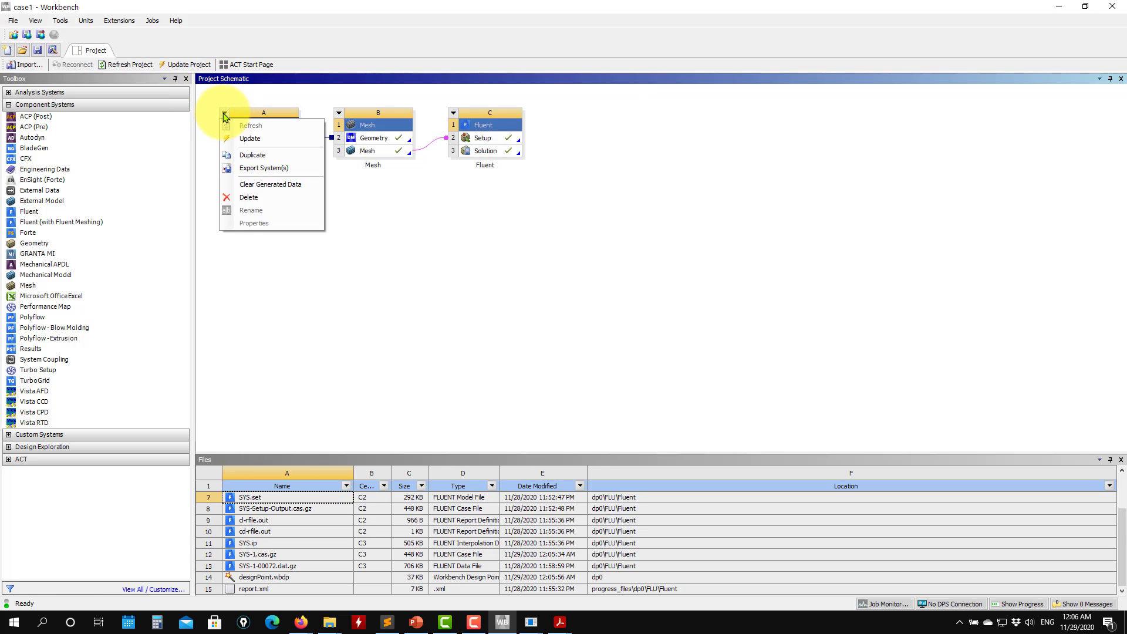
{"action": "left_click", "coordinate": [265, 155]}
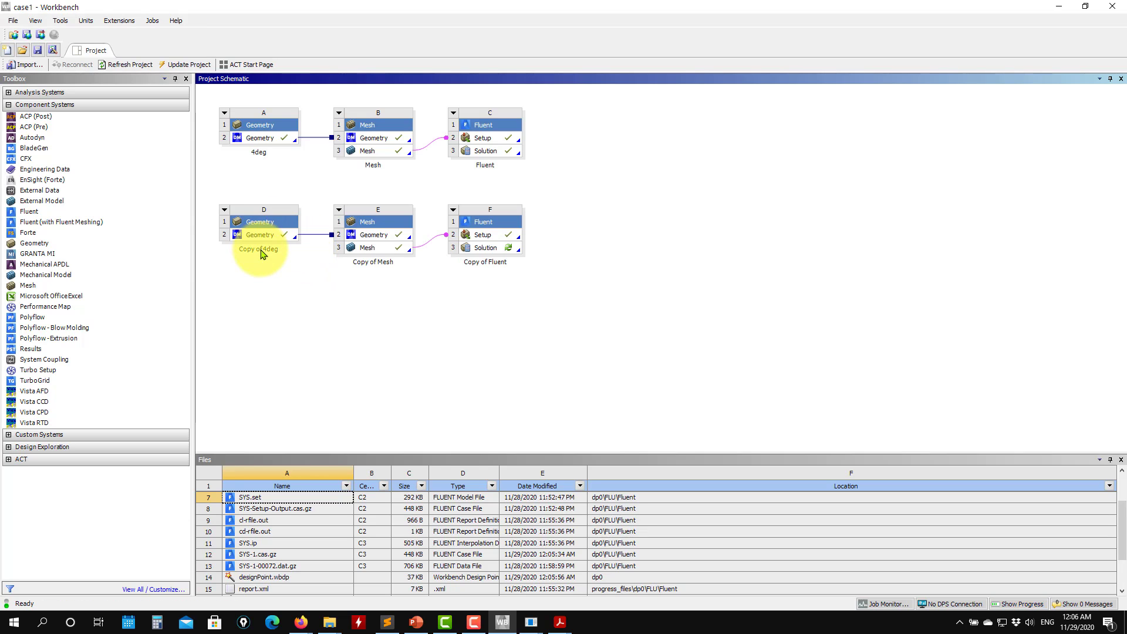
{"action": "left_click", "coordinate": [225, 211]}
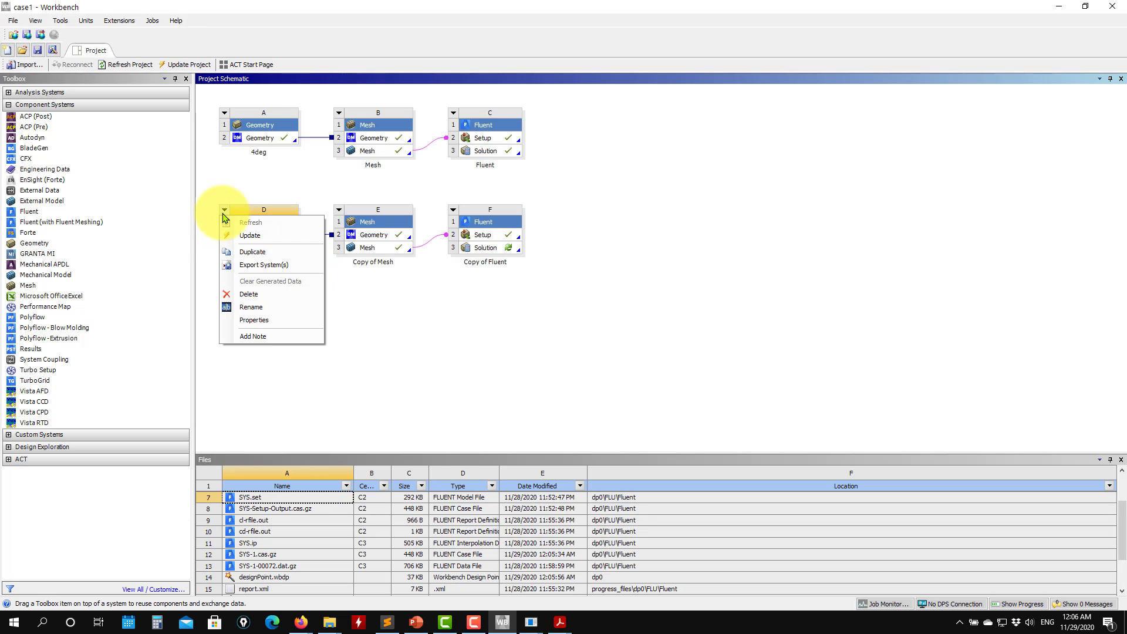
{"action": "left_click", "coordinate": [276, 307]}
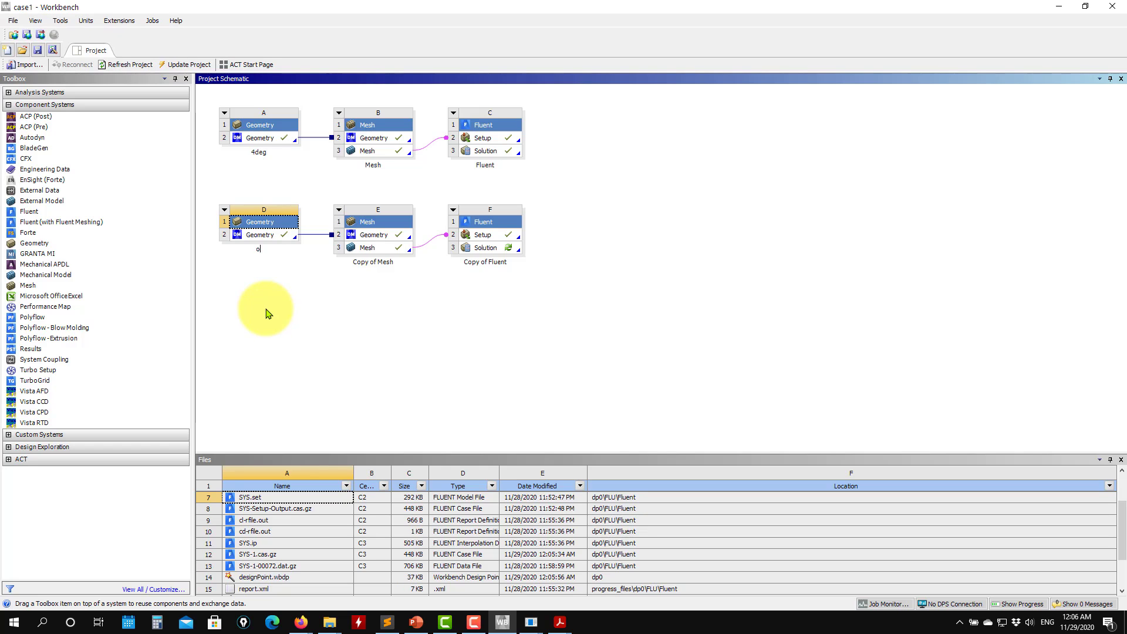
Open the odeg geometry in DesignModeler and set the angle of the Rotate1 feature to 0°.
{"action": "left_click", "coordinate": [272, 234]}
{"action": "double_click", "coordinate": [273, 234]}
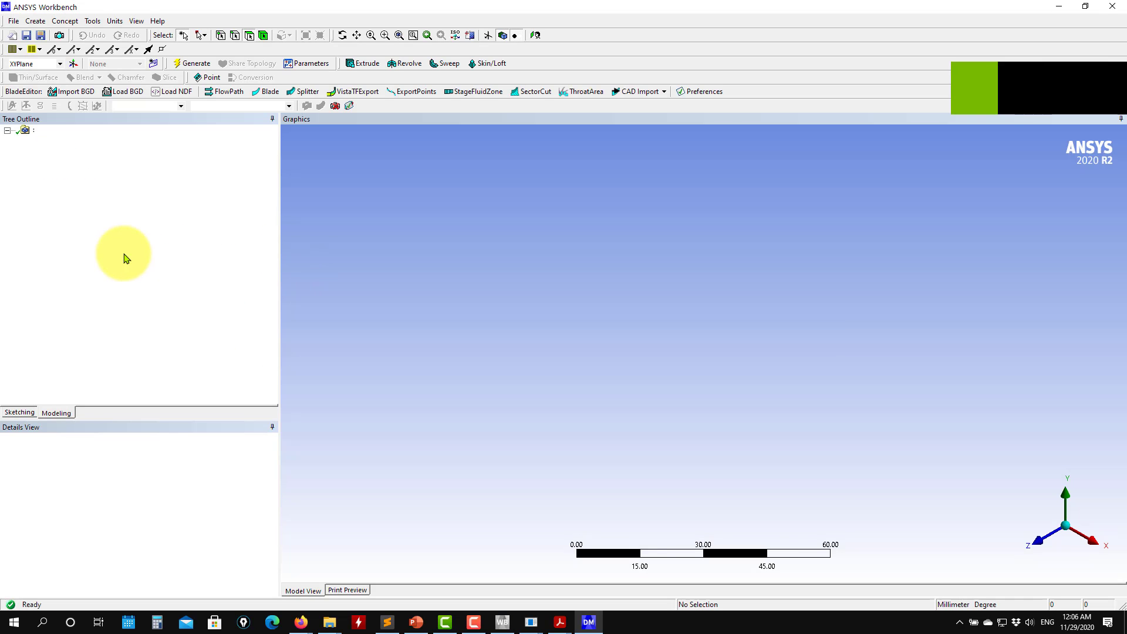
{"action": "left_click", "coordinate": [60, 235]}
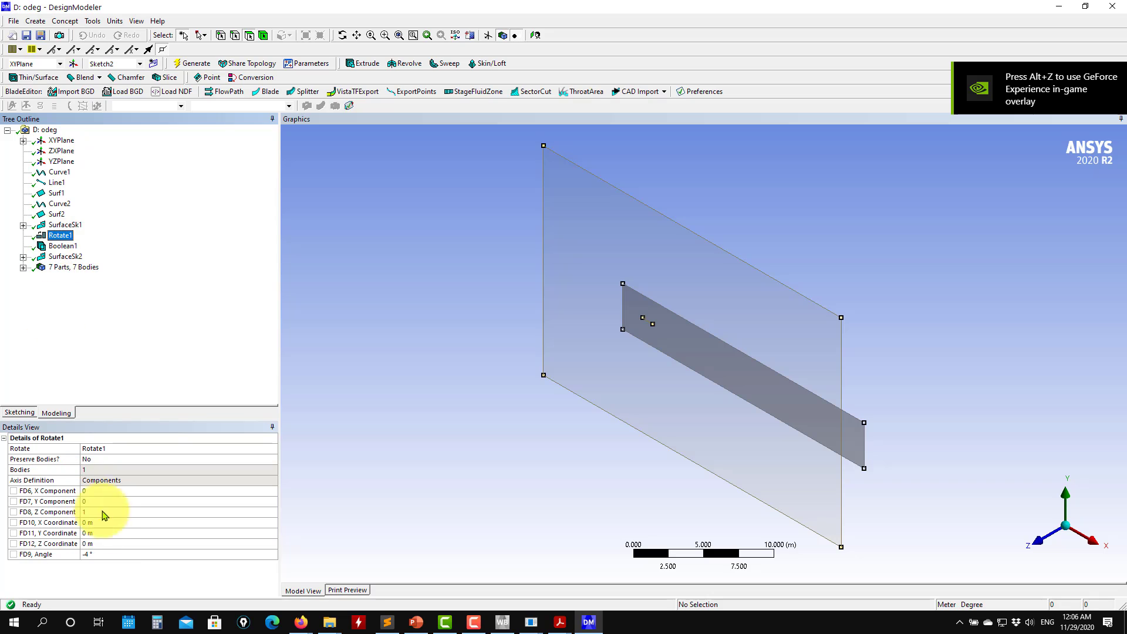
{"action": "left_click", "coordinate": [100, 555]}
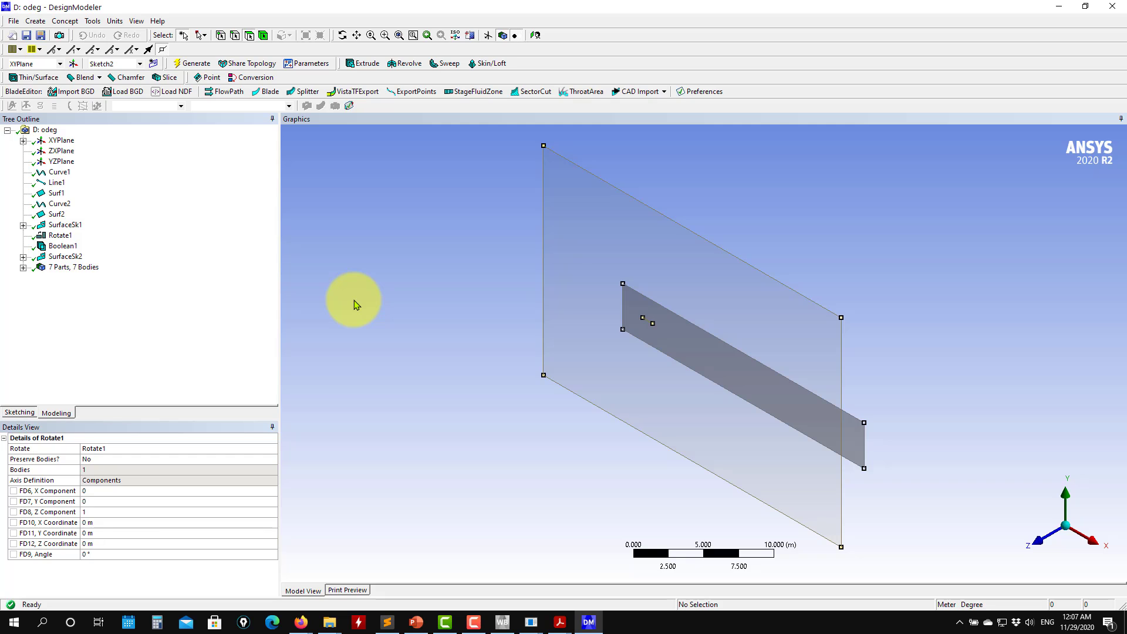
{"action": "middle_click_drag", "start_coordinate": [642, 395], "coordinate": [639, 340]}
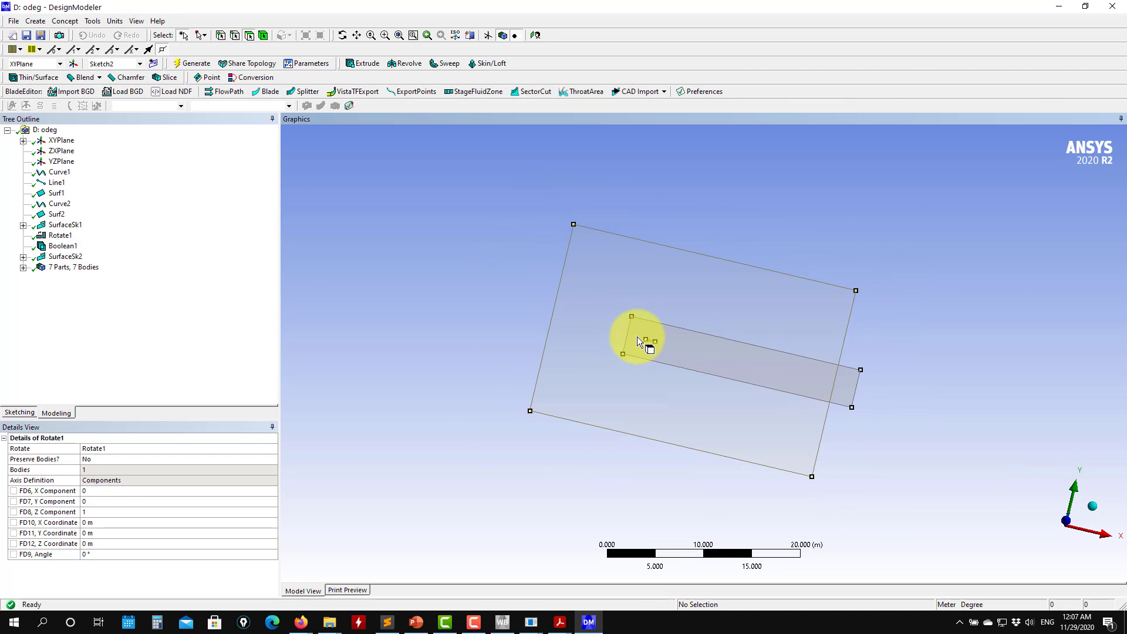
Switch from DesignModeler to Workbench and save the case1 project.
{"action": "scroll", "coordinate": [637, 340], "scroll_direction": "up", "scroll_amount": 5}
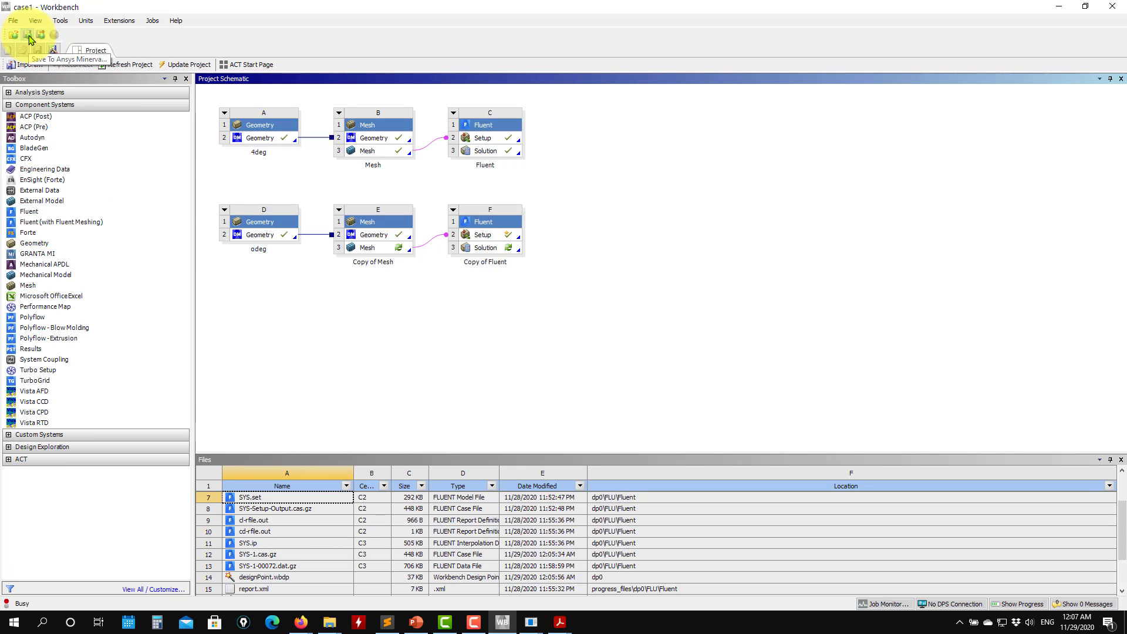
{"action": "left_click", "coordinate": [27, 34]}
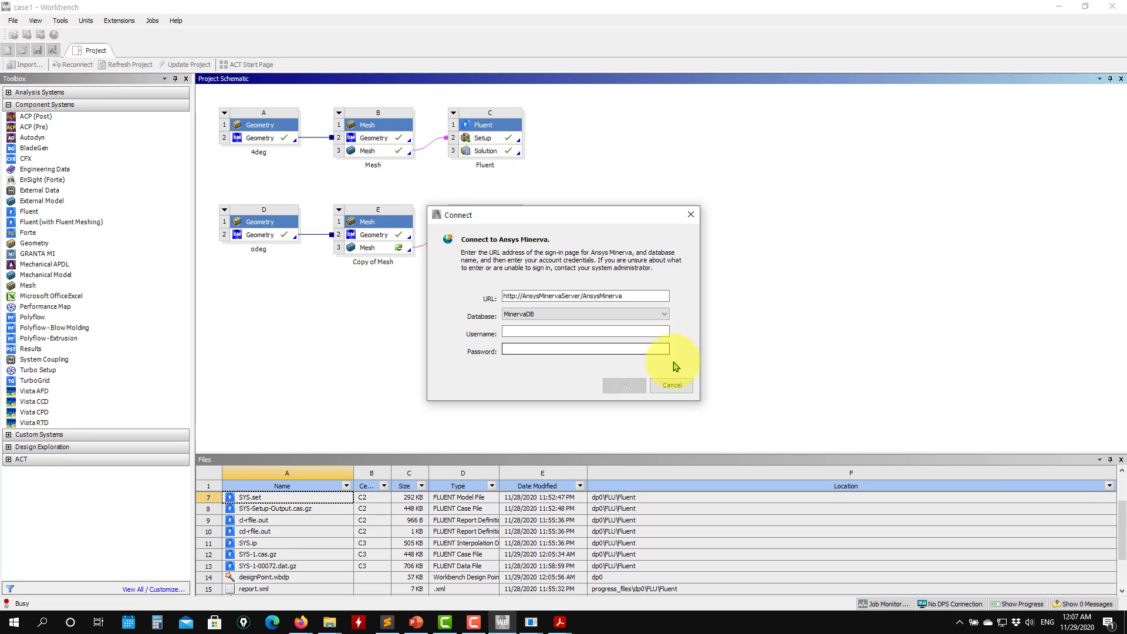
{"action": "left_click", "coordinate": [673, 385]}
{"action": "left_click", "coordinate": [618, 328]}
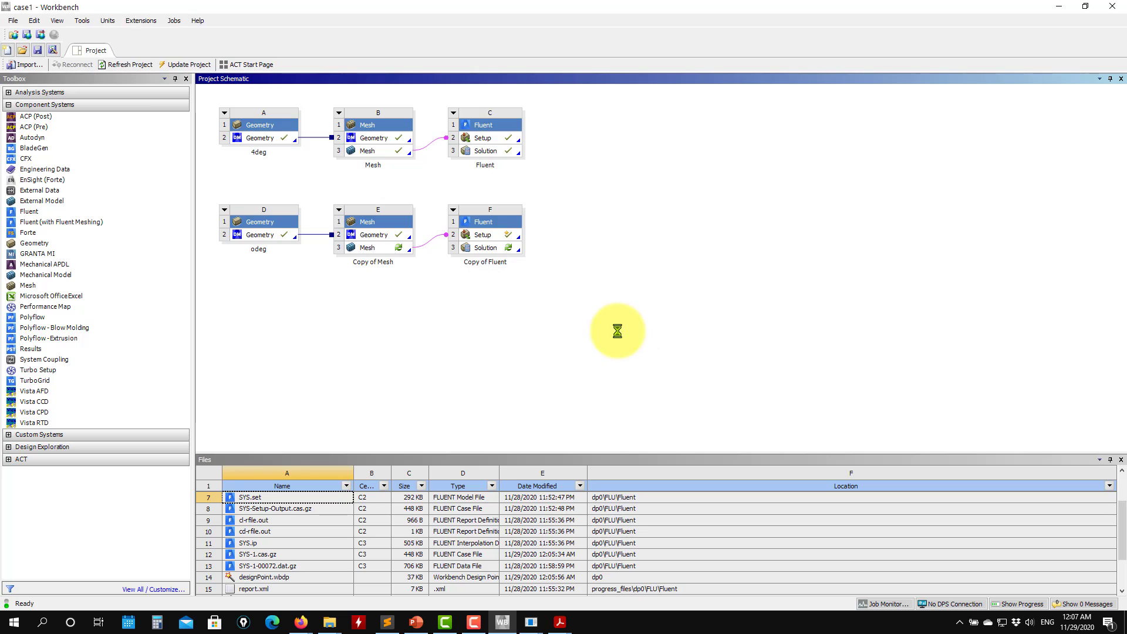
{"action": "left_click", "coordinate": [37, 50]}
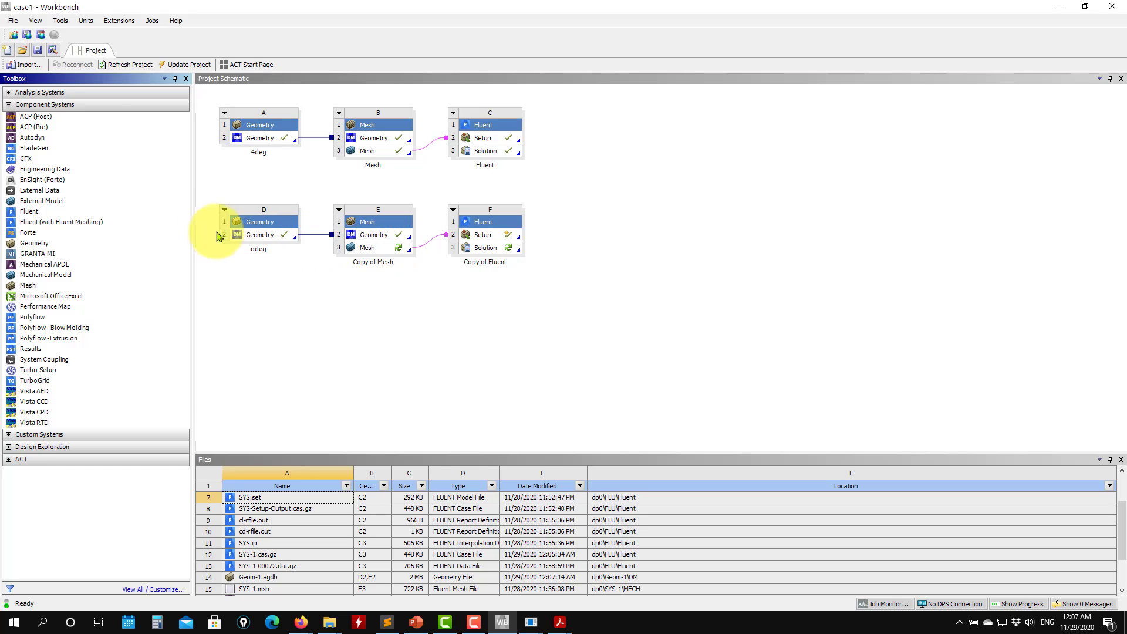
Refresh the Mesh cell of the Copy of Mesh system from the odeg geometry, then update it to regenerate the mesh.
{"action": "right_click", "coordinate": [389, 248]}
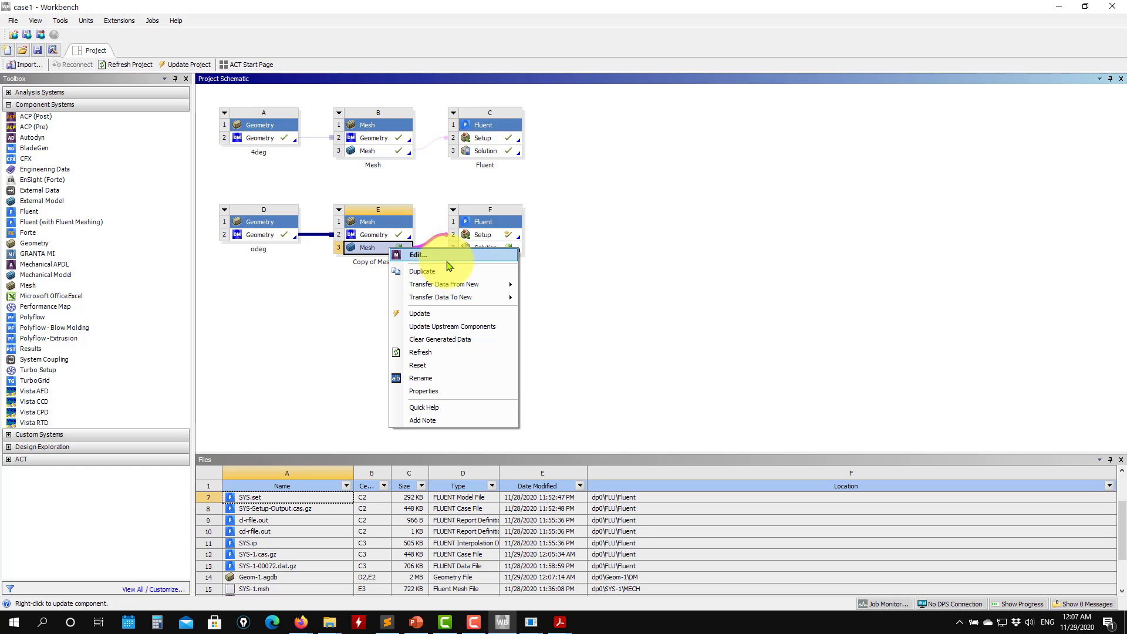
{"action": "left_click", "coordinate": [420, 353]}
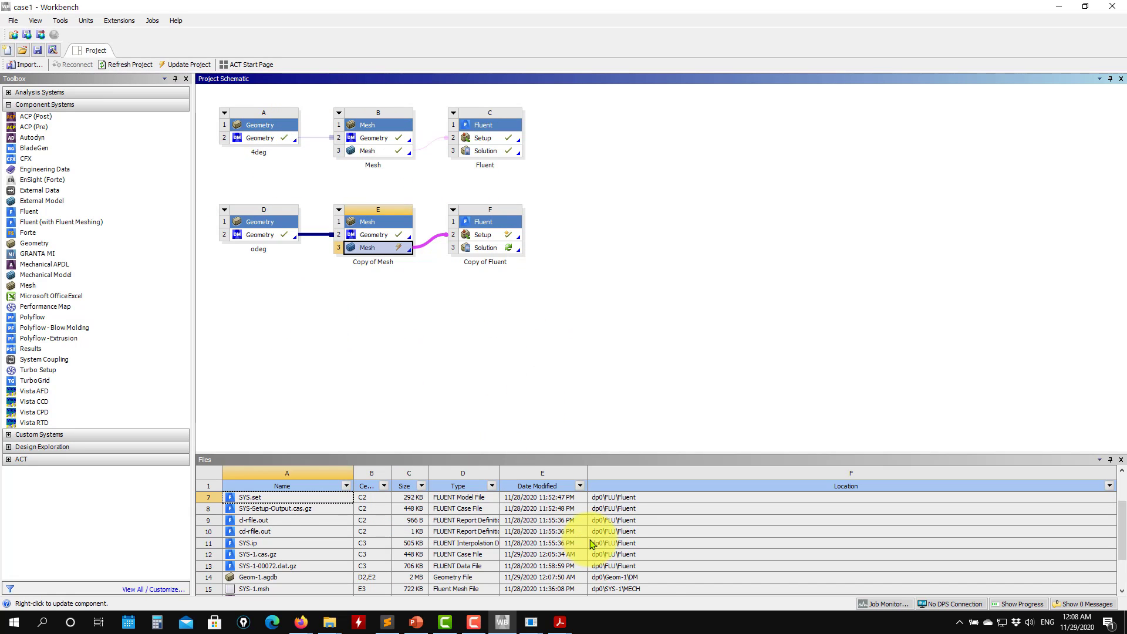
{"action": "scroll", "coordinate": [593, 539], "scroll_direction": "down", "scroll_amount": 2}
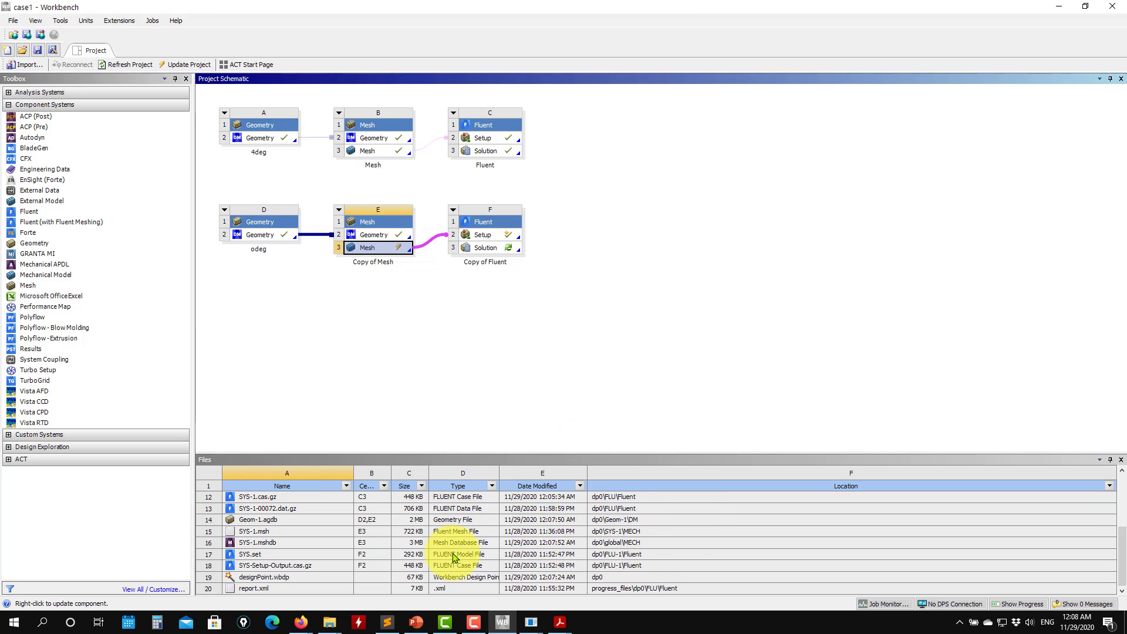
{"action": "left_click", "coordinate": [384, 355]}
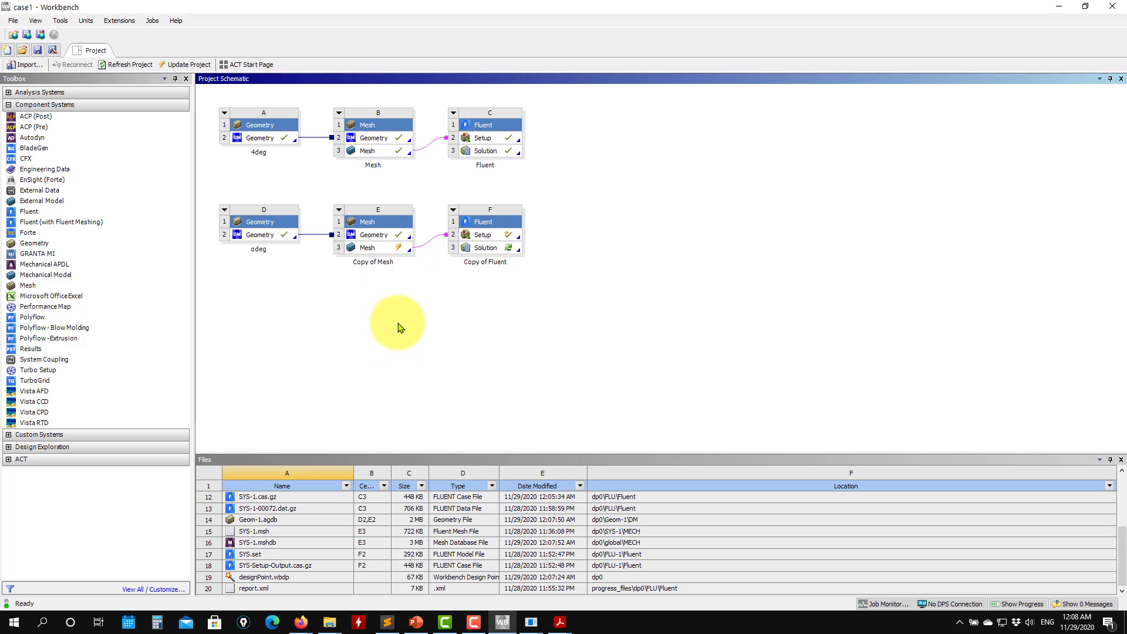
{"action": "scroll", "coordinate": [569, 547], "scroll_direction": "up", "scroll_amount": 4}
{"action": "scroll", "coordinate": [566, 549], "scroll_direction": "down", "scroll_amount": 4}
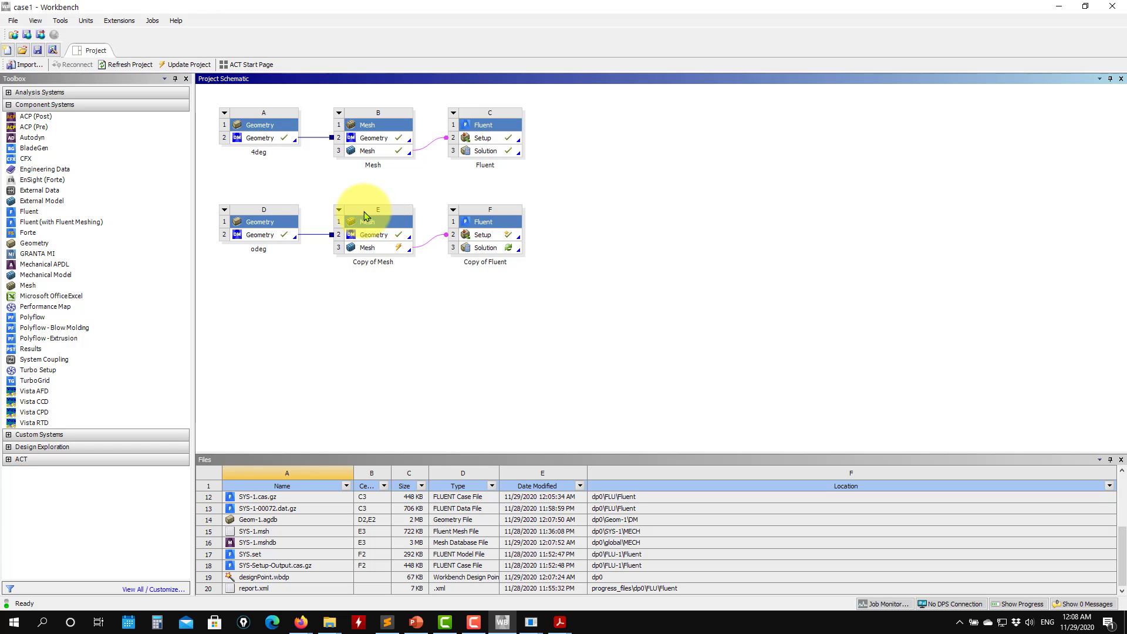
{"action": "right_click", "coordinate": [382, 254]}
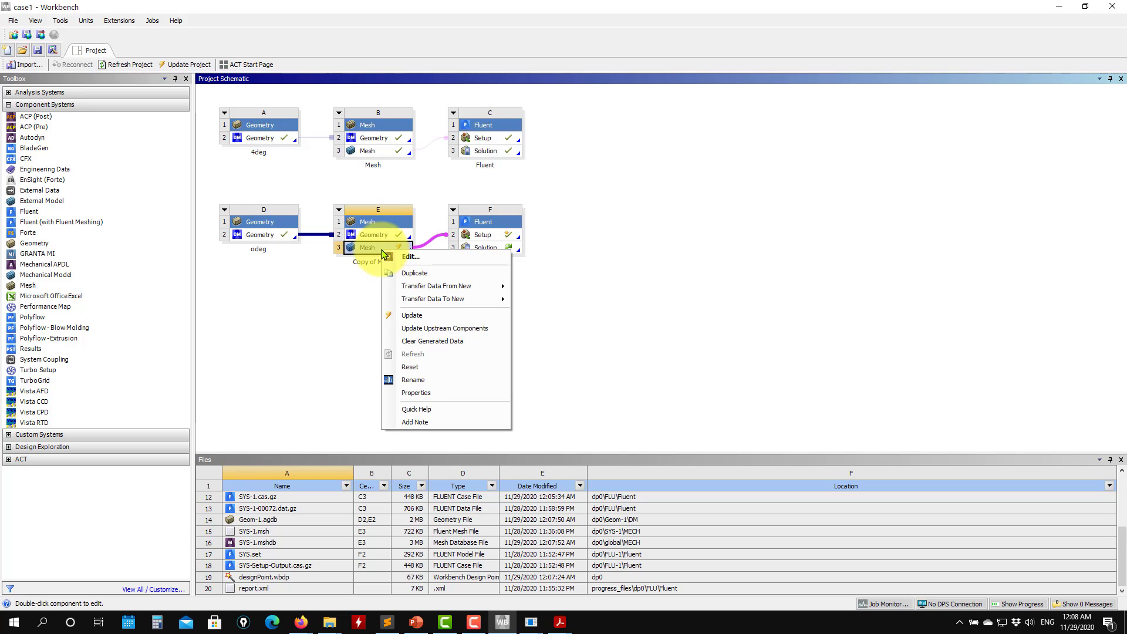
{"action": "left_click", "coordinate": [411, 316]}
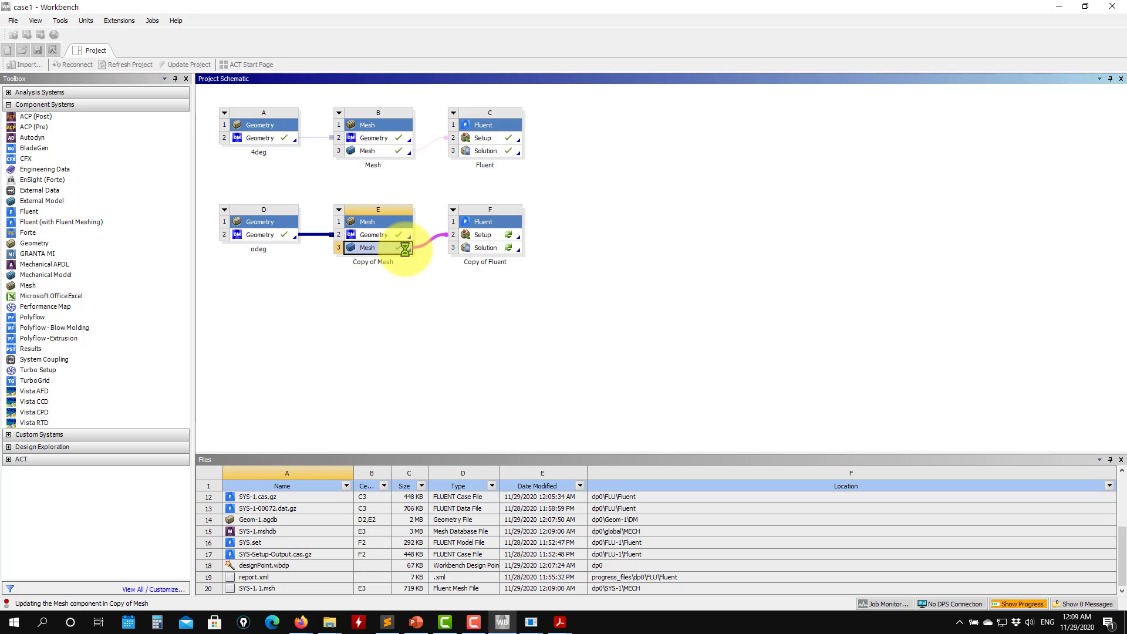
Refresh the Setup cell of the Copy of Fluent system and save the project.
{"action": "right_click", "coordinate": [504, 241]}
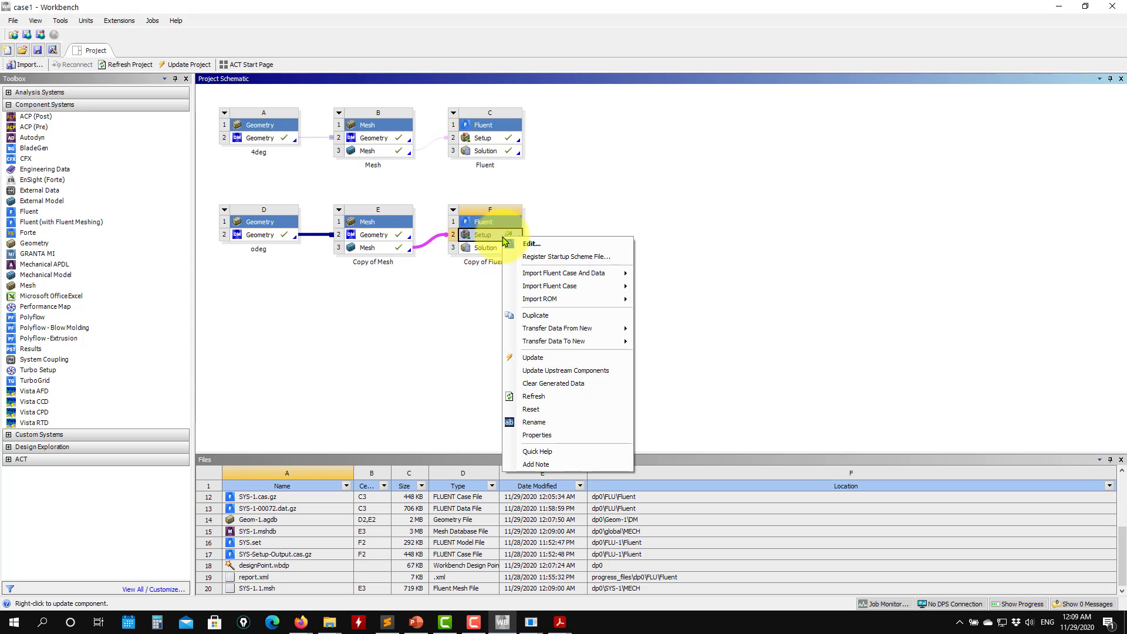
{"action": "left_click", "coordinate": [536, 396]}
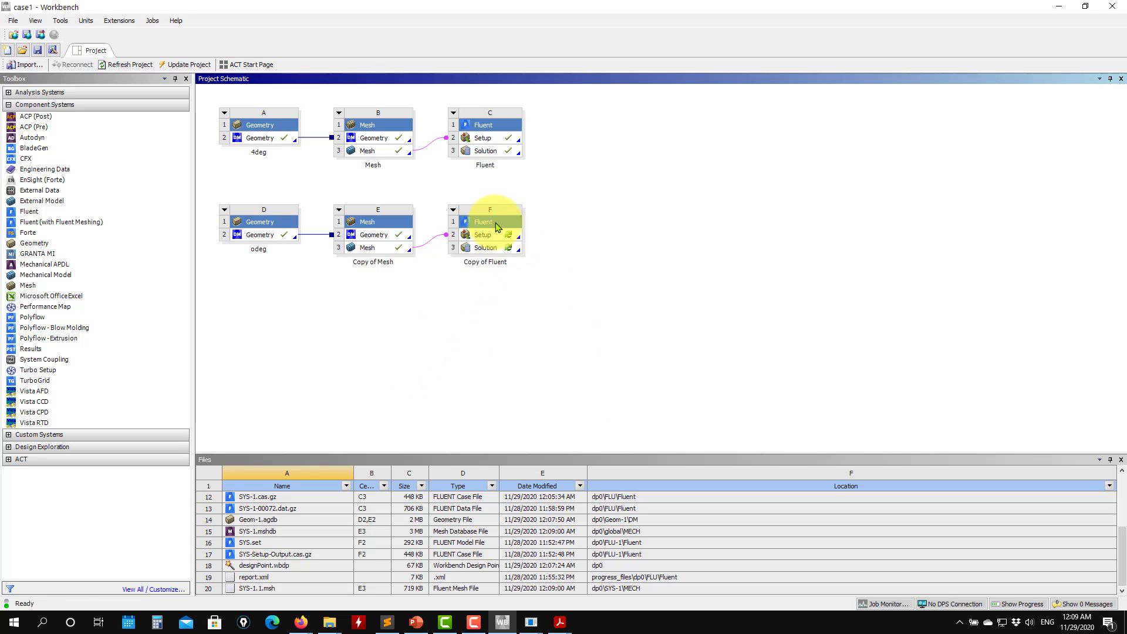
{"action": "left_click", "coordinate": [39, 51]}
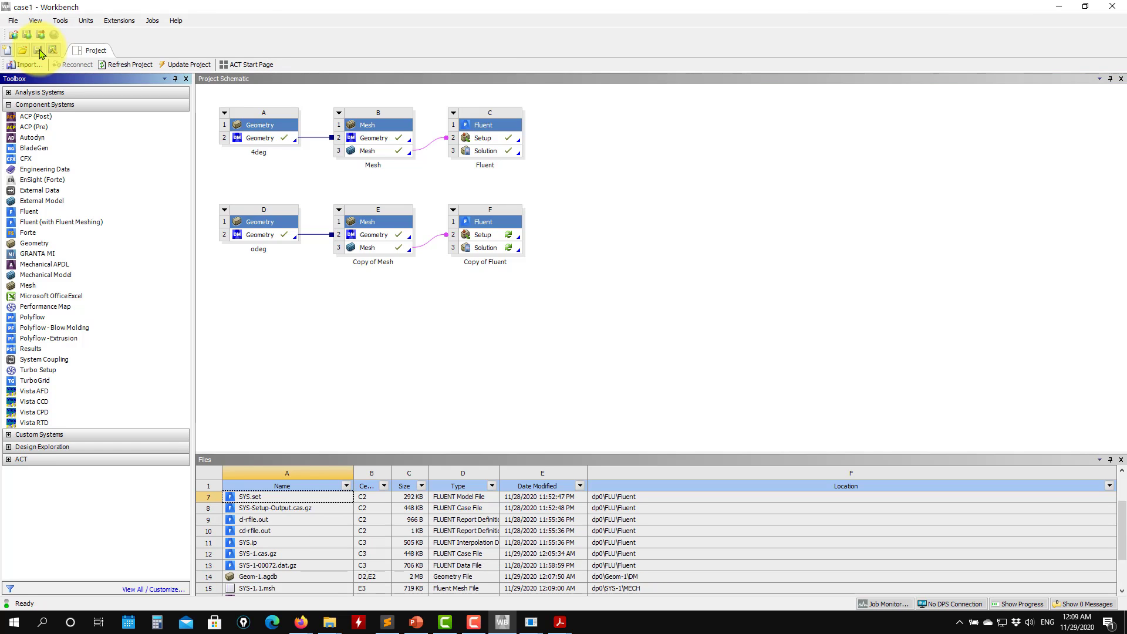
{"action": "scroll", "coordinate": [511, 532], "scroll_direction": "down", "scroll_amount": 2}
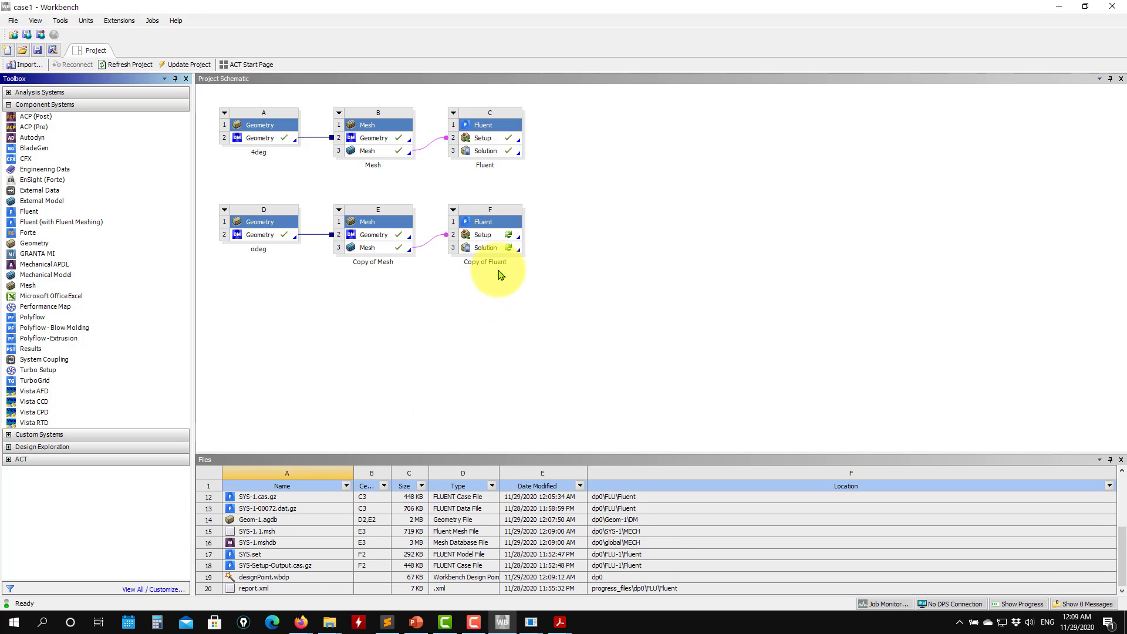
Launch Fluent from the Setup cell of Copy of Fluent and inspect the mesh around the airfoil.
{"action": "double_click", "coordinate": [491, 235]}
{"action": "left_click", "coordinate": [557, 350]}
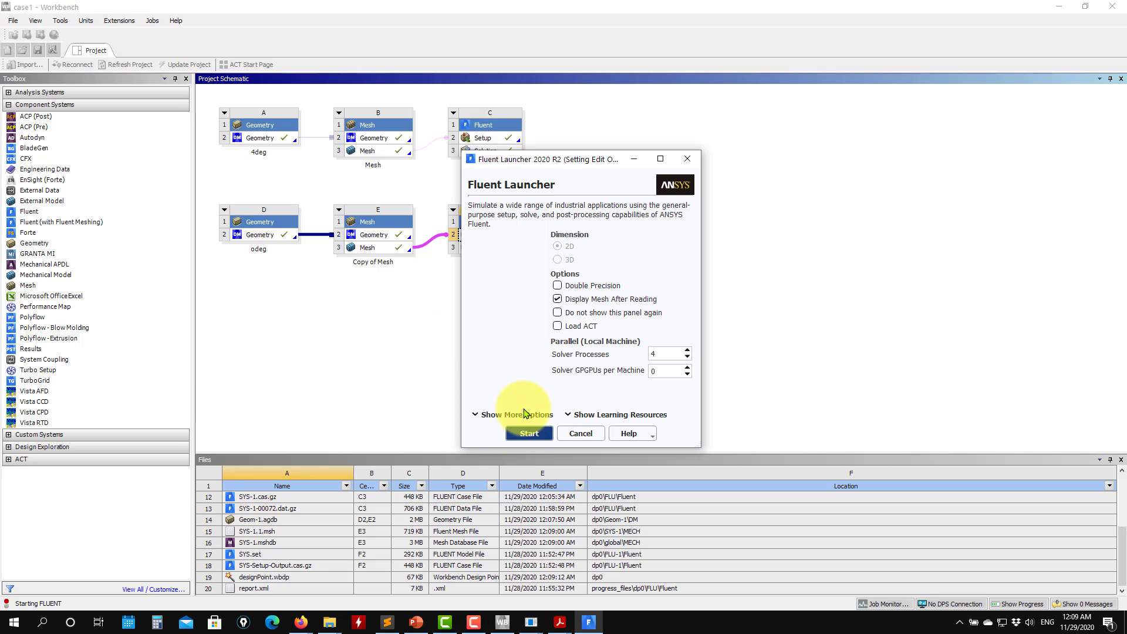
{"action": "left_click", "coordinate": [539, 434]}
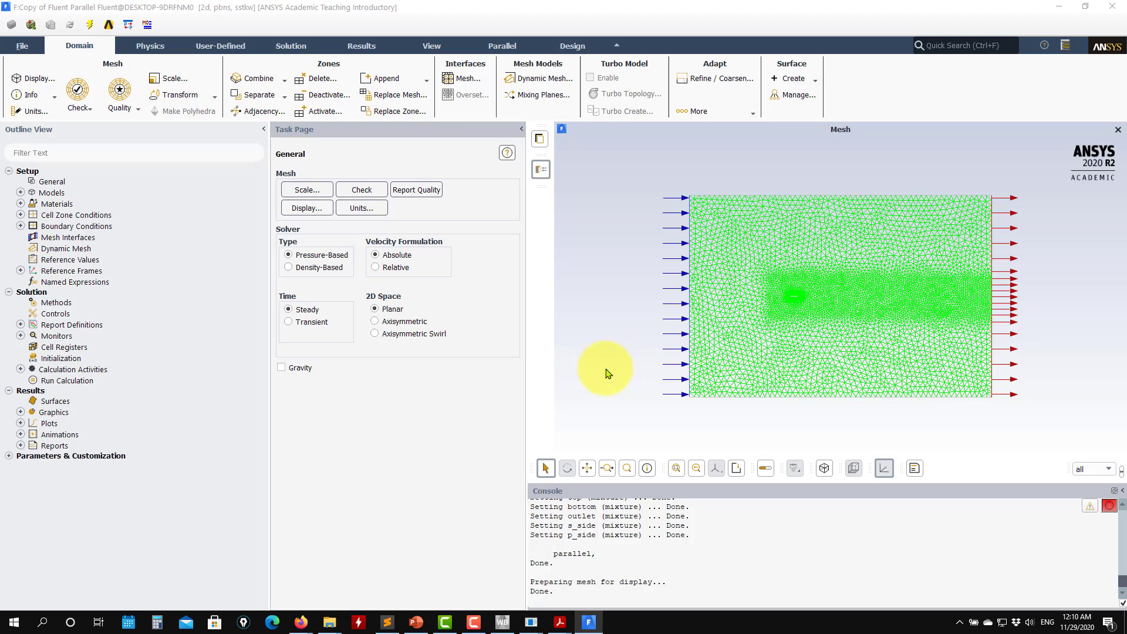
{"action": "scroll", "coordinate": [793, 295], "scroll_direction": "up", "scroll_amount": 5}
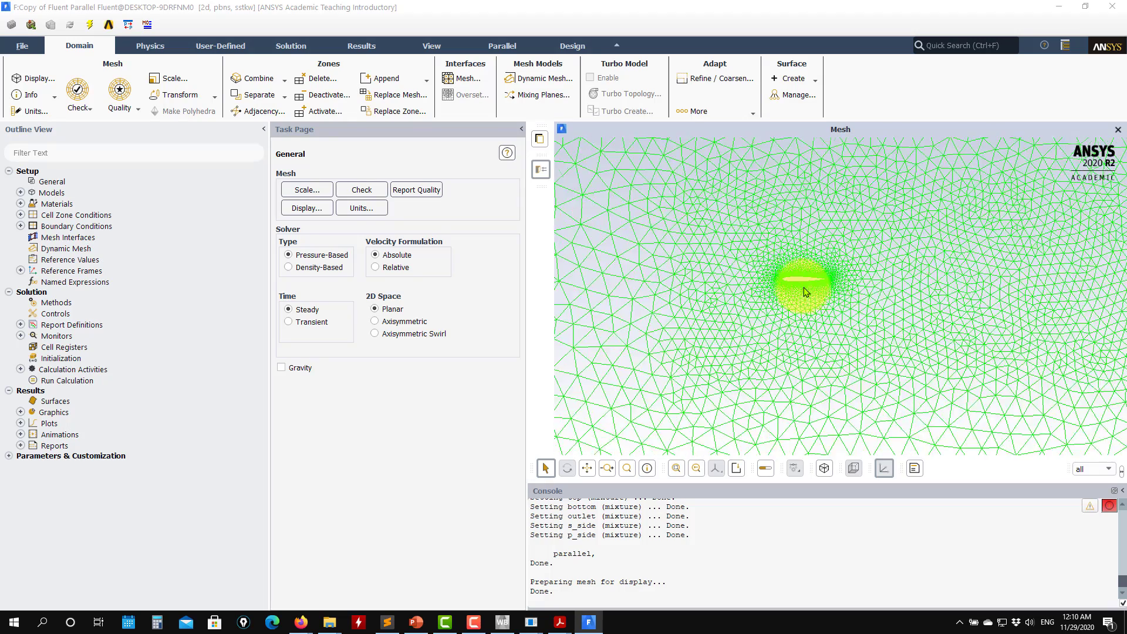
{"action": "scroll", "coordinate": [804, 291], "scroll_direction": "up", "scroll_amount": 5}
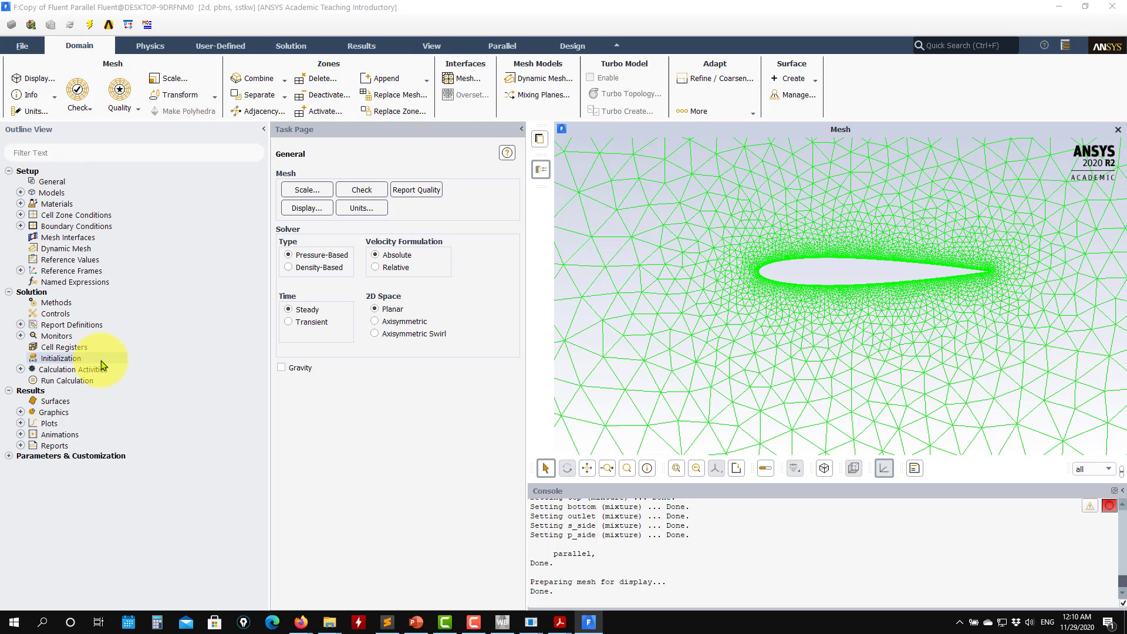
Initialize the case and run the steady calculation with 300 iterations.
{"action": "left_click", "coordinate": [89, 381]}
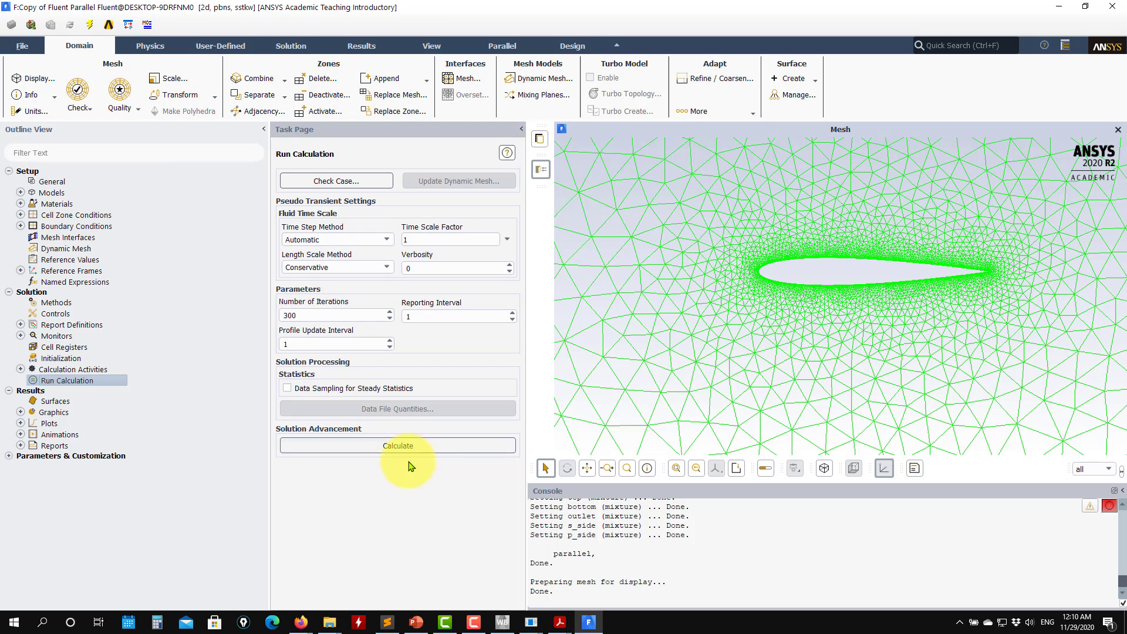
{"action": "left_click", "coordinate": [439, 452]}
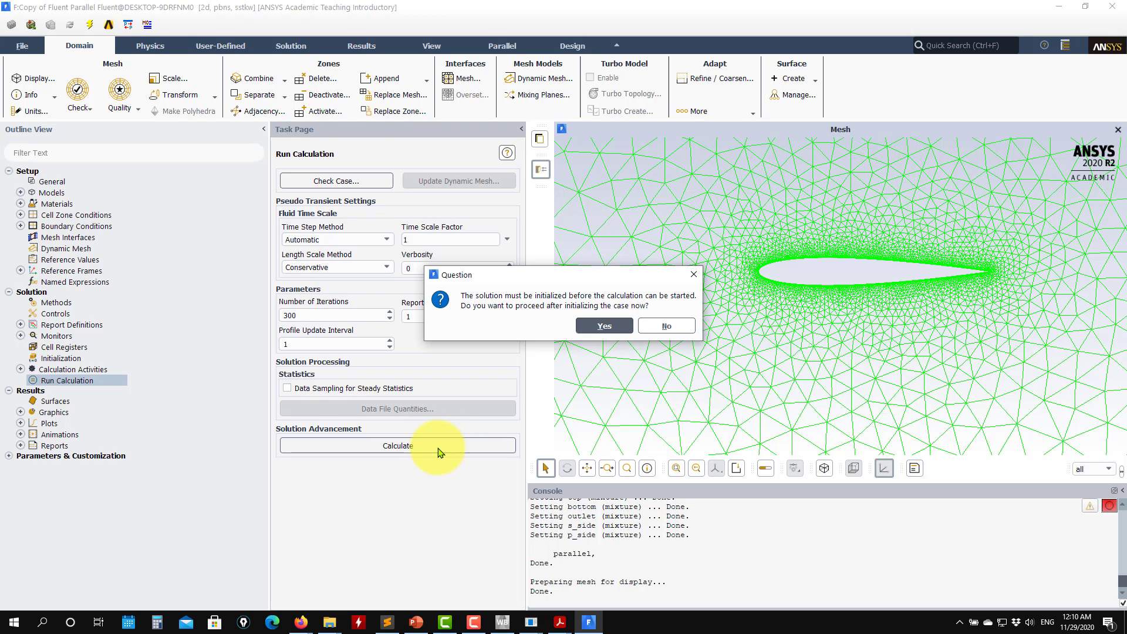
{"action": "left_click", "coordinate": [611, 327]}
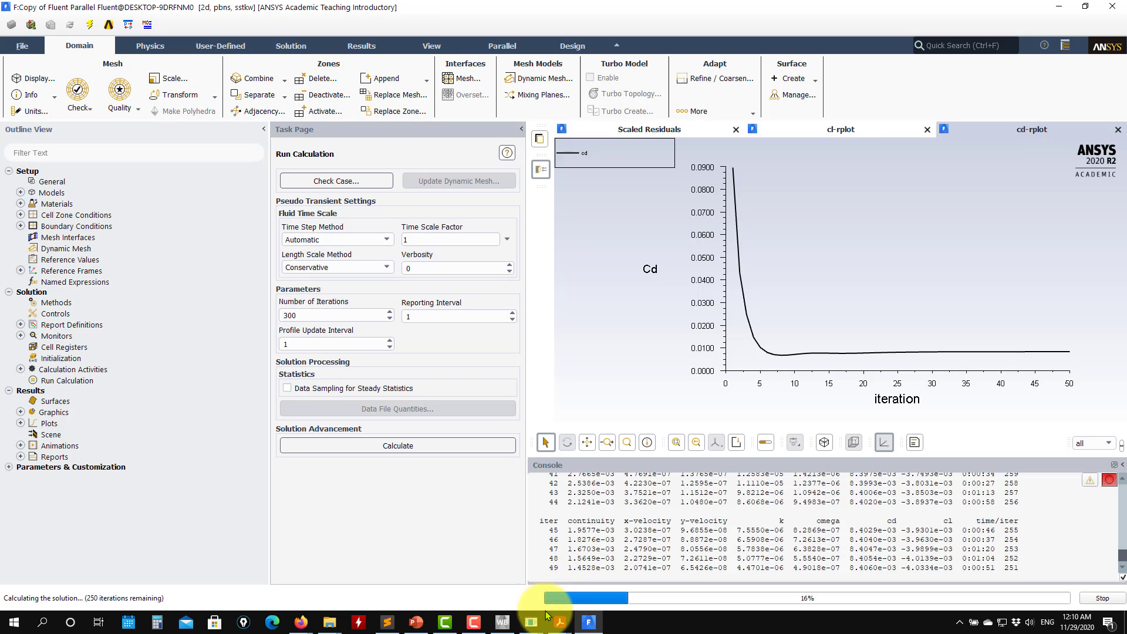
{"action": "mouse_move", "coordinate": [530, 622]}
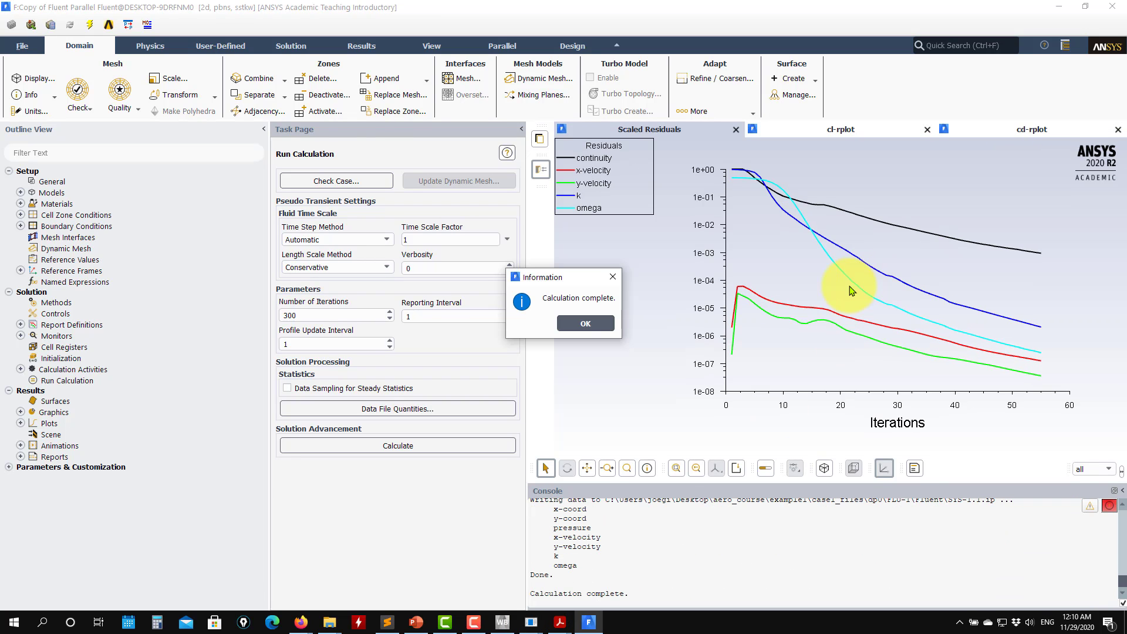
{"action": "left_click", "coordinate": [586, 322]}
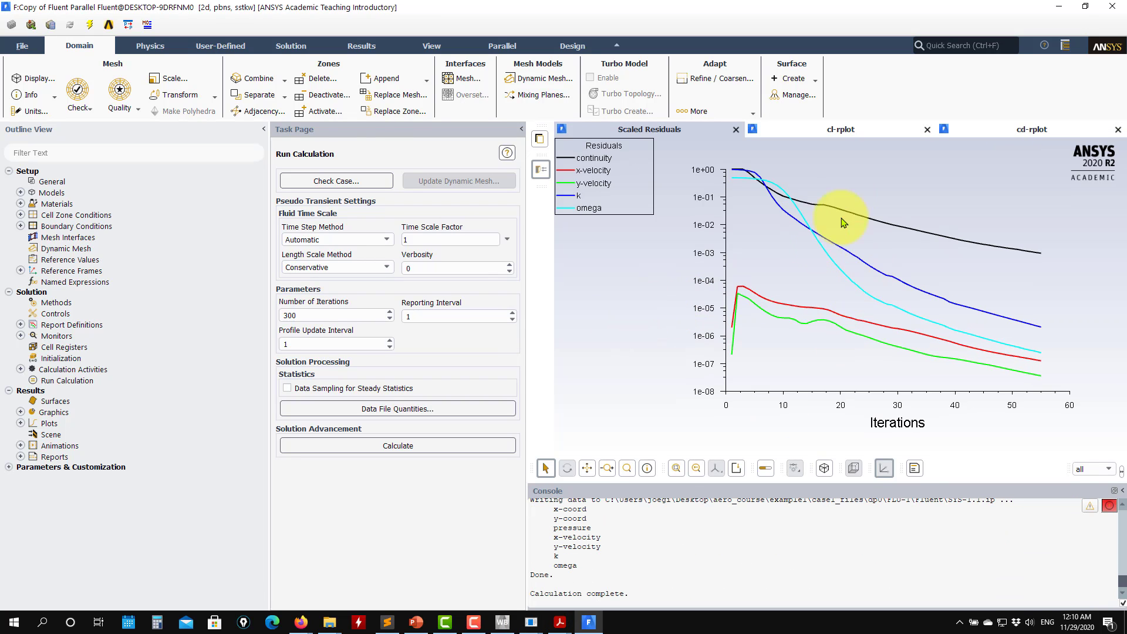
Examine the lift coefficient plot and the final cd and cl values in the Fluent console output.
{"action": "left_click", "coordinate": [844, 130]}
{"action": "scroll", "coordinate": [837, 528], "scroll_direction": "up", "scroll_amount": 5}
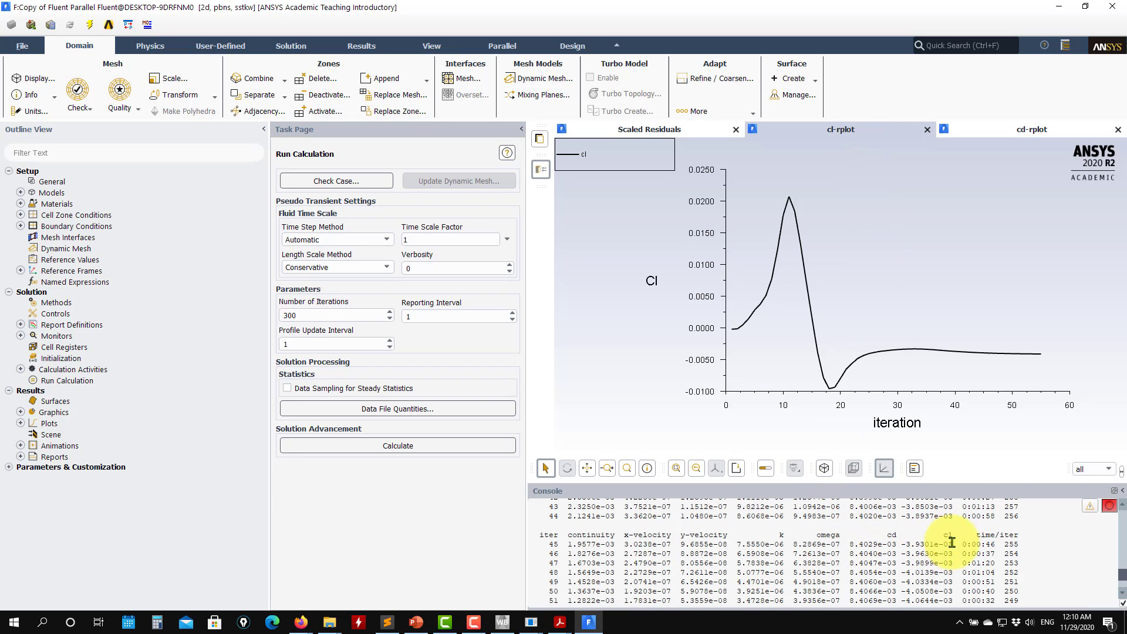
{"action": "scroll", "coordinate": [936, 544], "scroll_direction": "down", "scroll_amount": 3}
{"action": "scroll", "coordinate": [947, 529], "scroll_direction": "up", "scroll_amount": 2}
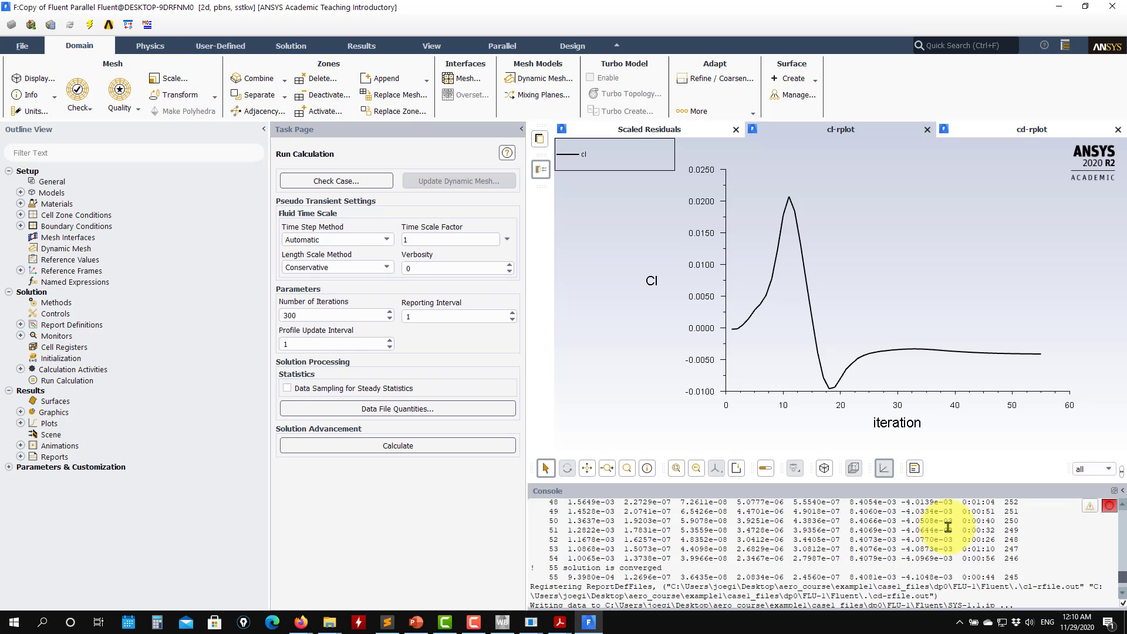
{"action": "scroll", "coordinate": [875, 545], "scroll_direction": "up", "scroll_amount": 4}
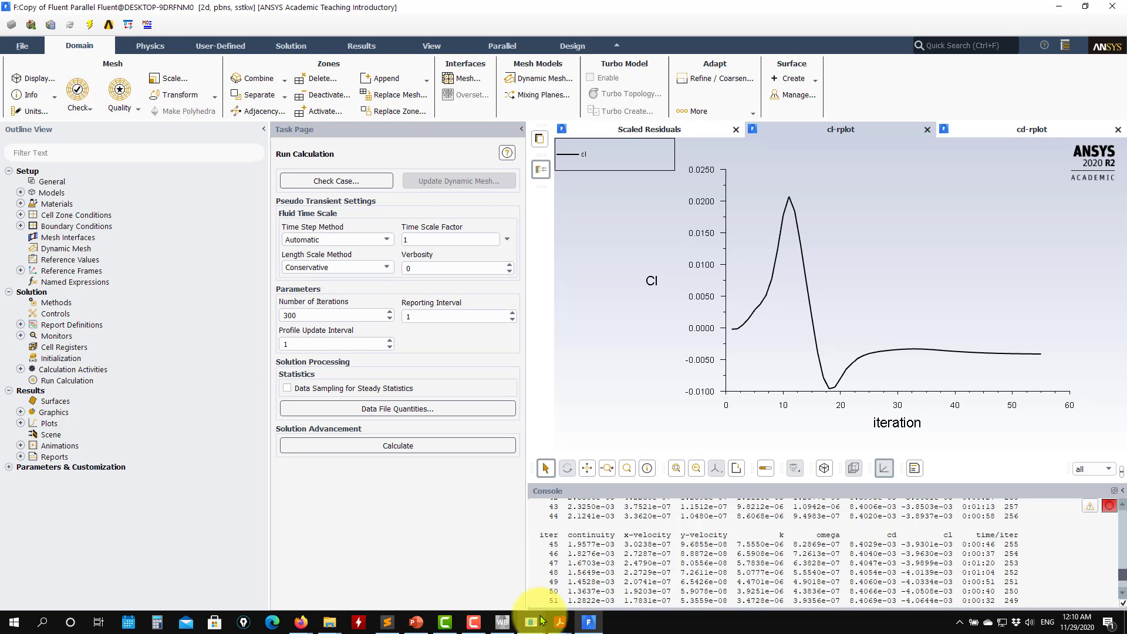
Switch to the XFOIL console, re-enter the oper mode and open its viscous parameters with vpar.
{"action": "mouse_move", "coordinate": [530, 621]}
{"action": "left_click", "coordinate": [491, 579]}
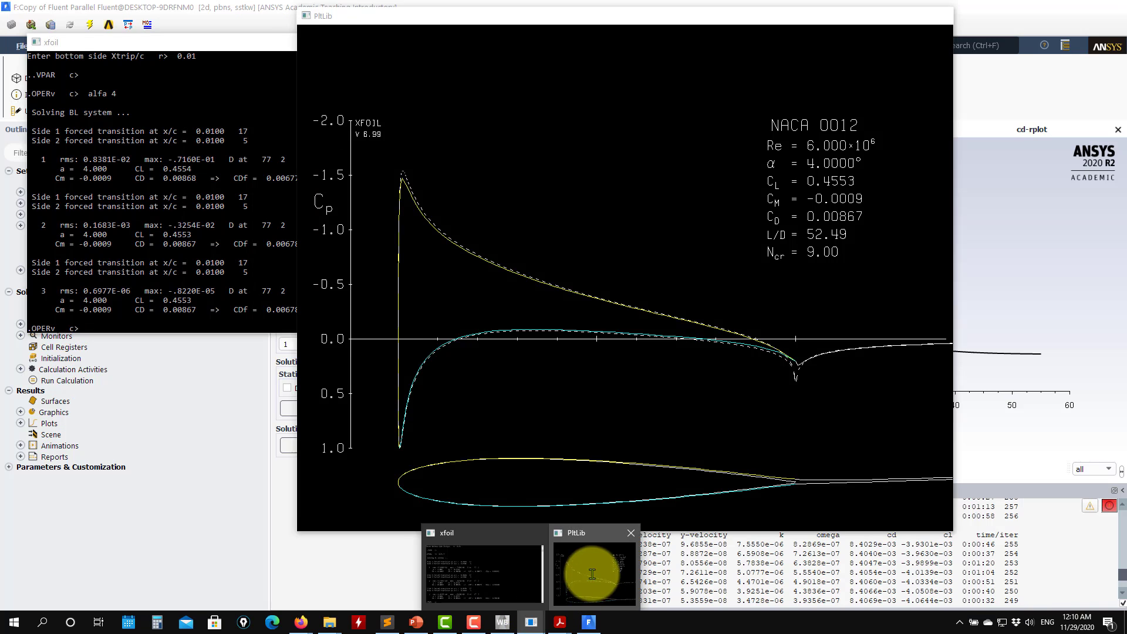
{"action": "left_click", "coordinate": [593, 571]}
{"action": "left_click", "coordinate": [242, 230]}
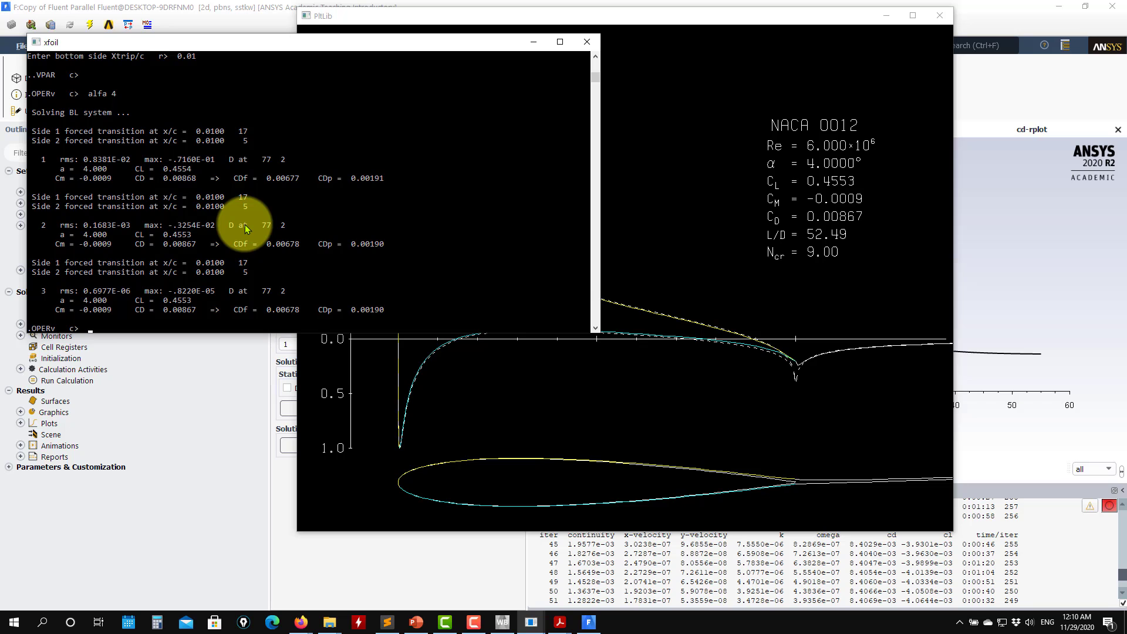
{"action": "key", "text": "Return"}
{"action": "type", "text": "ope"}
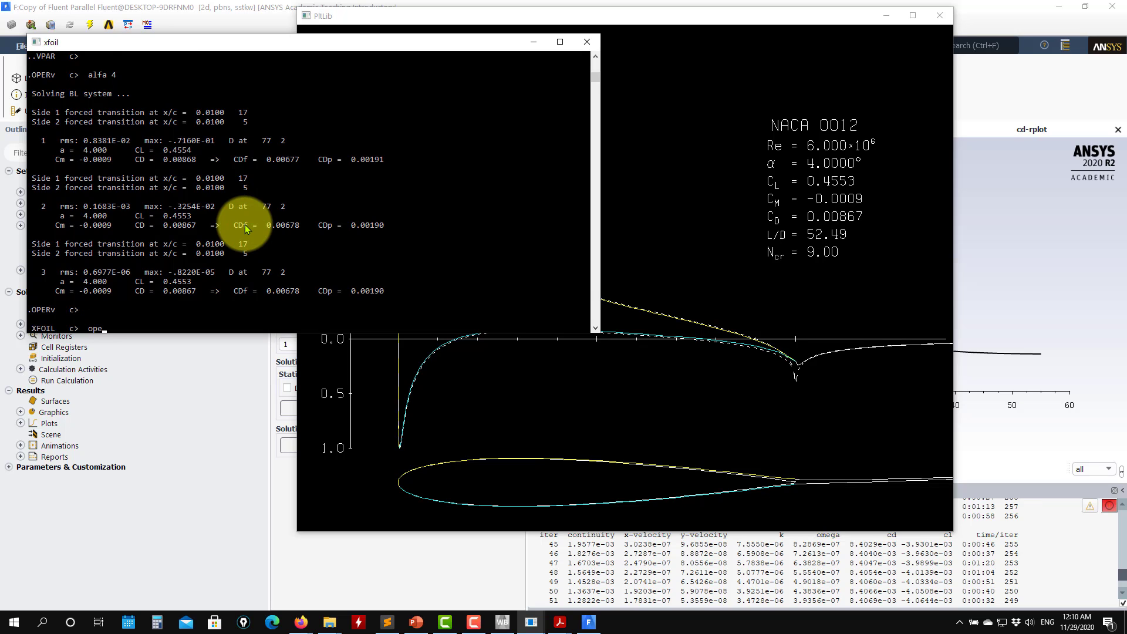
{"action": "type", "text": "r"}
{"action": "key", "text": "Return"}
{"action": "type", "text": "vpar"}
{"action": "key", "text": "Return"}
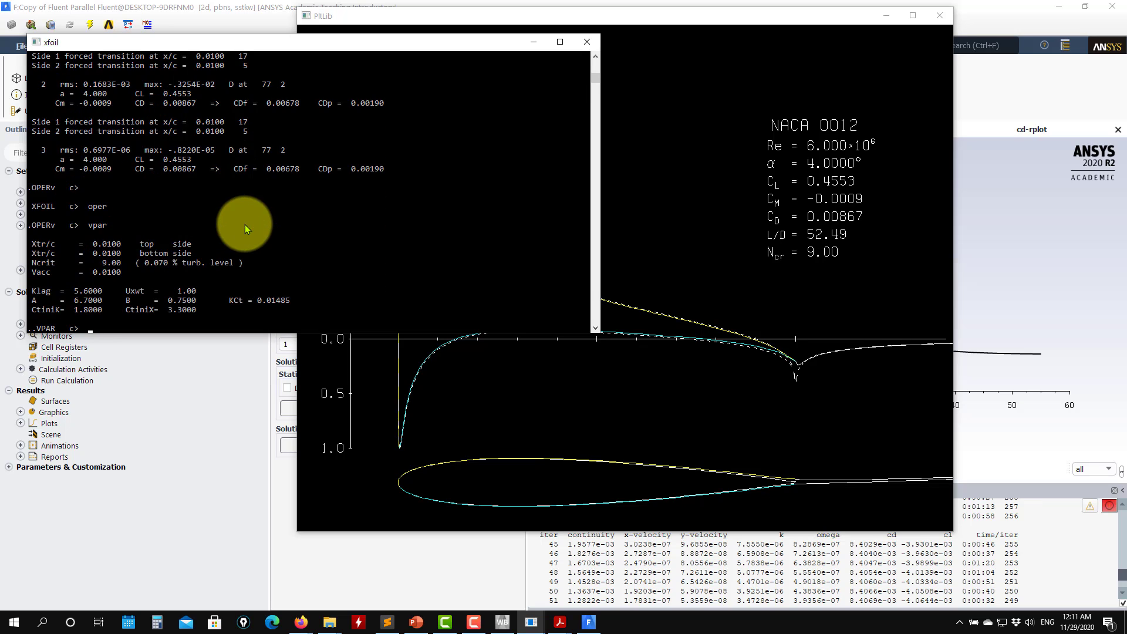
Set the XFOIL transition trip locations (xtr) to 1 for both the top and bottom sides, and return to oper mode.
{"action": "type", "text": "xtr"}
{"action": "key", "text": "Return"}
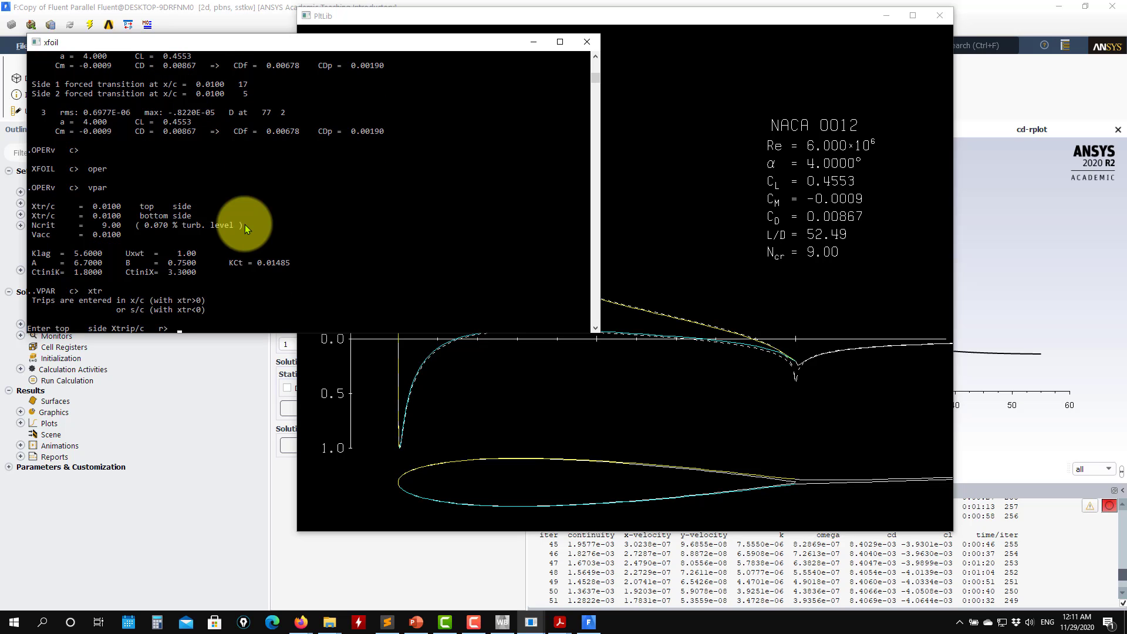
{"action": "type", "text": "1"}
{"action": "key", "text": "Return"}
{"action": "type", "text": "1"}
{"action": "key", "text": "Return"}
{"action": "key", "text": "Return"}
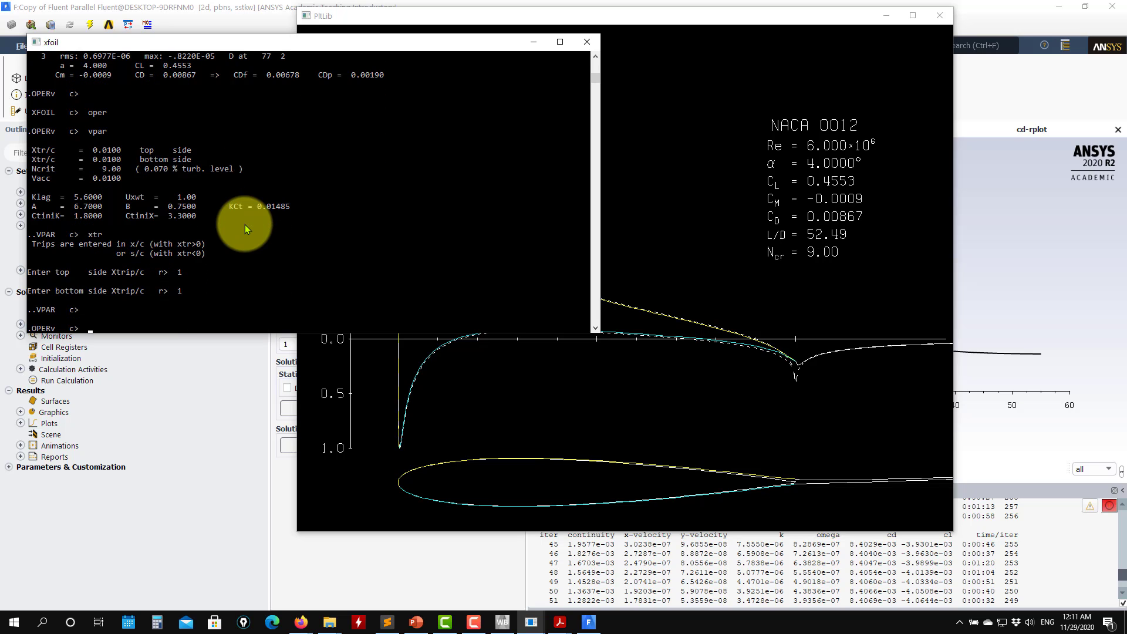
Solve the NACA 0012 airfoil in XFOIL at 0° angle of attack and examine the lift and drag coefficients on the Cp plot.
{"action": "type", "text": "0"}
{"action": "key", "text": "Return"}
{"action": "left_click", "coordinate": [687, 235]}
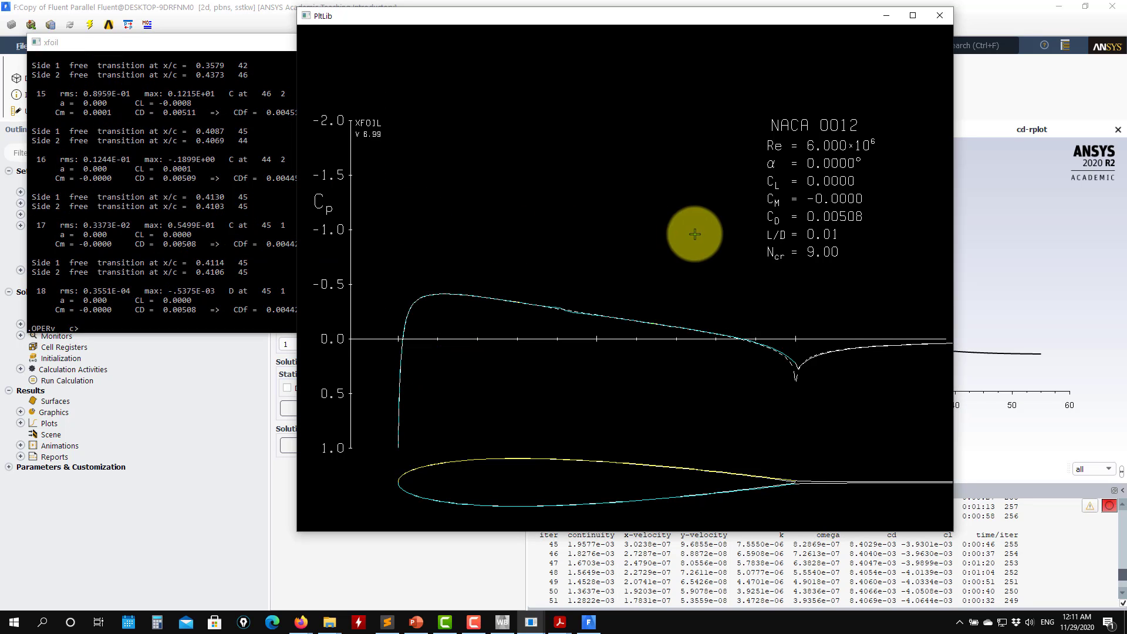
{"action": "left_click", "coordinate": [221, 253]}
{"action": "left_click", "coordinate": [767, 231]}
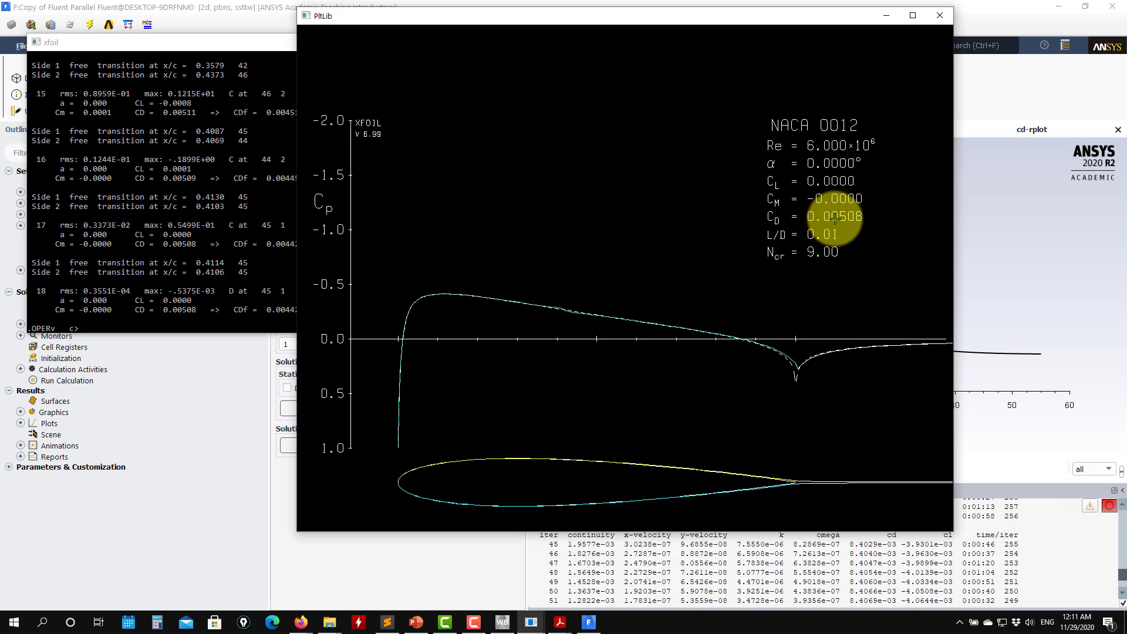
Check the Fluent window, return to the XFOIL console, re-enter the oper mode and open its viscous parameters with vpar.
{"action": "left_click", "coordinate": [935, 591]}
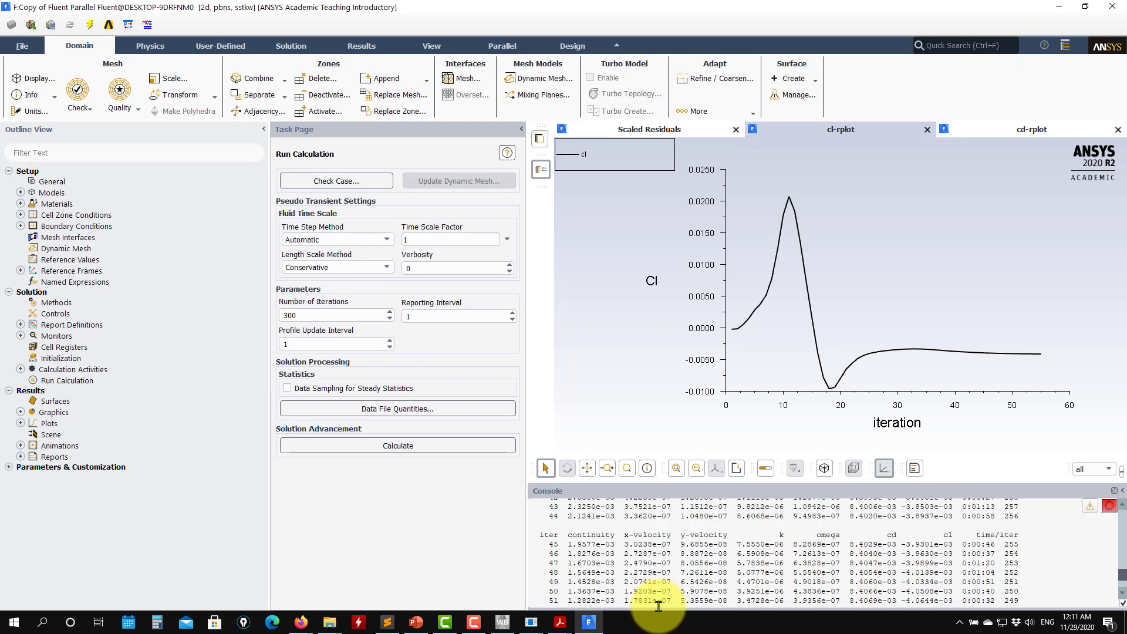
{"action": "mouse_move", "coordinate": [529, 624]}
{"action": "left_click", "coordinate": [483, 577]}
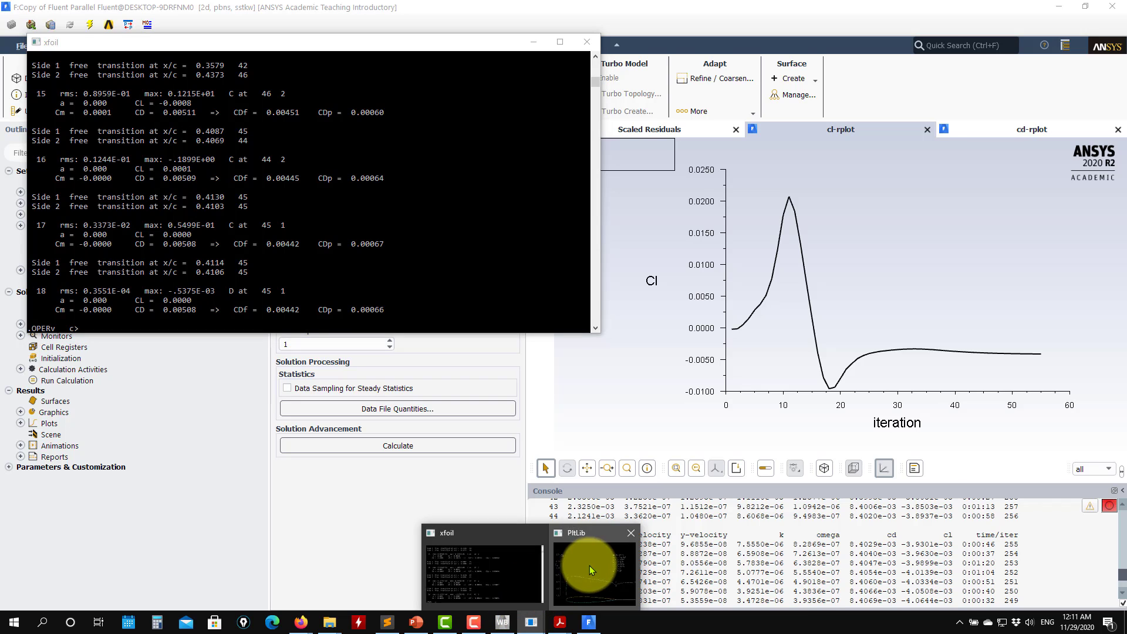
{"action": "left_click", "coordinate": [586, 562]}
{"action": "left_click", "coordinate": [260, 269]}
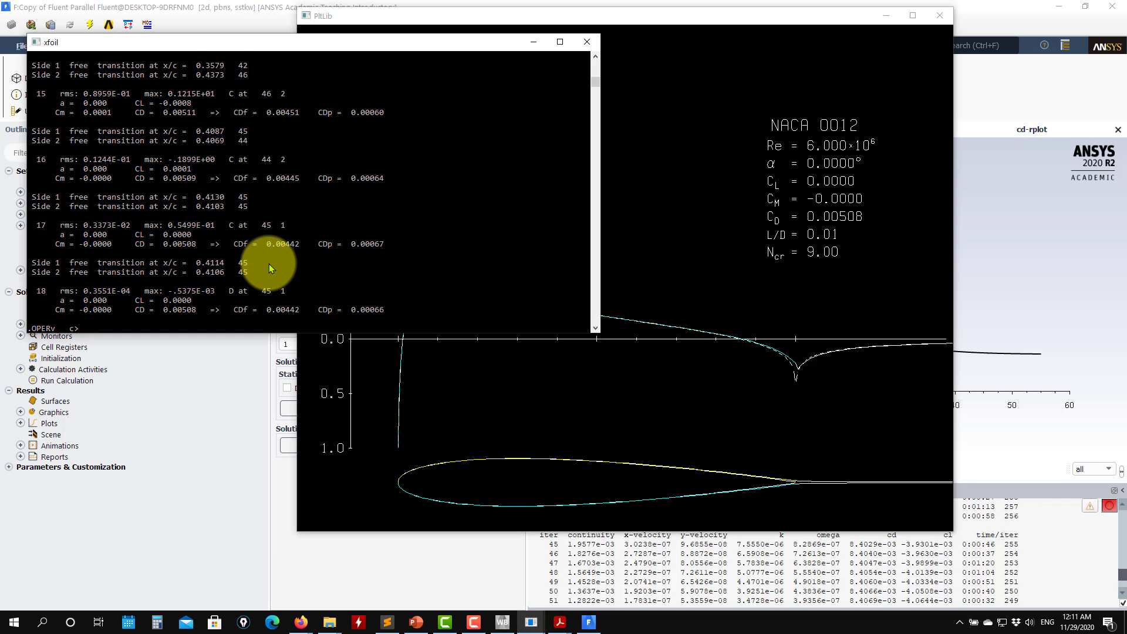
{"action": "key", "text": "Return"}
{"action": "type", "text": "oper"}
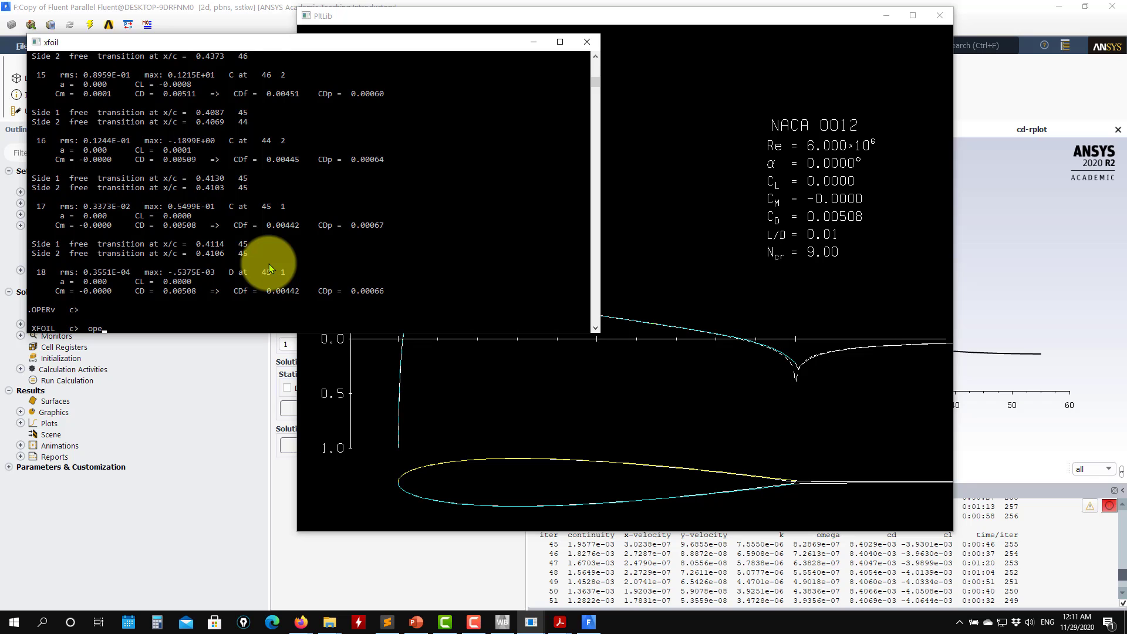
{"action": "key", "text": "Return"}
{"action": "type", "text": "xtr"}
{"action": "key", "text": "Return"}
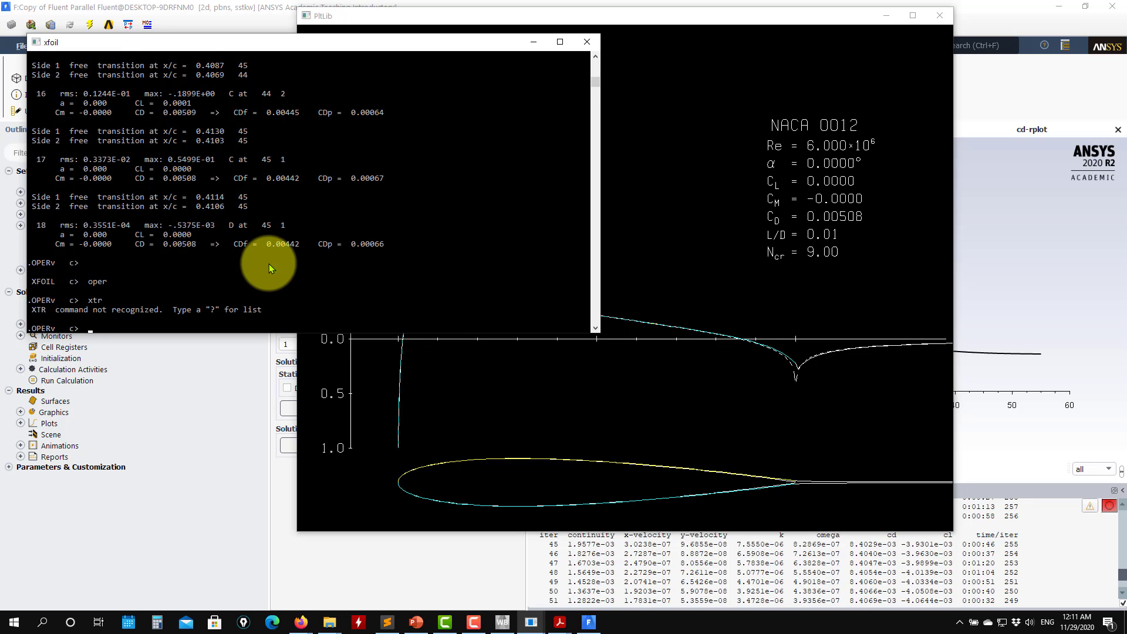
{"action": "type", "text": "vpar"}
{"action": "key", "text": "Return"}
Set the XFOIL transition trip locations (xtr) to 0.01 for both the top and bottom sides.
{"action": "type", "text": "x"}
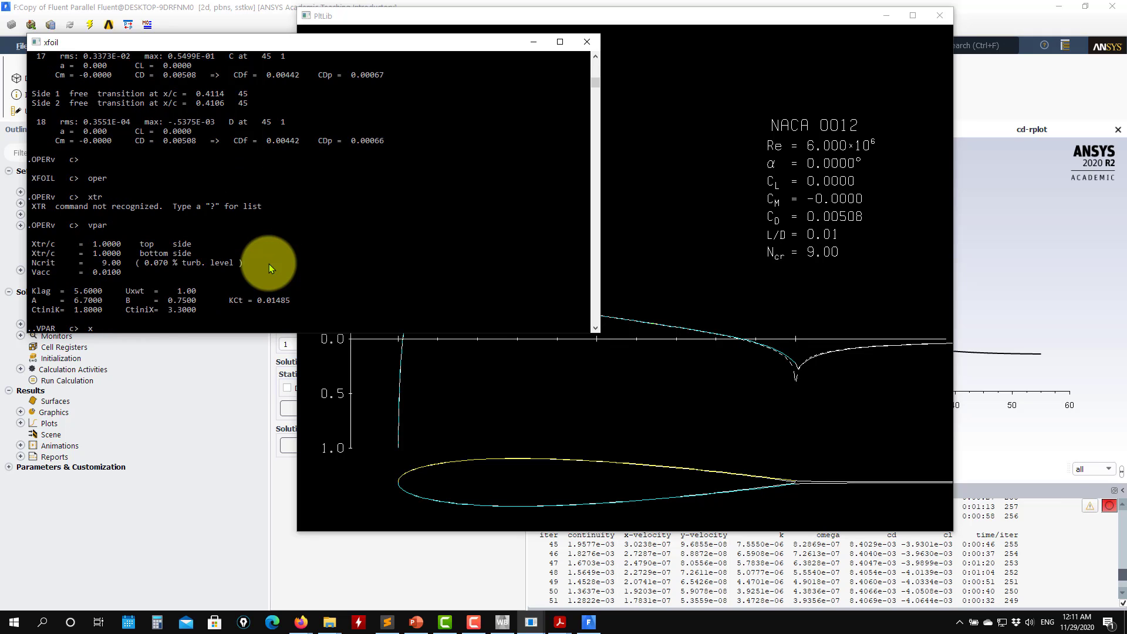
{"action": "type", "text": "tr"}
{"action": "key", "text": "Return"}
{"action": "type", "text": "0.01"}
{"action": "key", "text": "Return"}
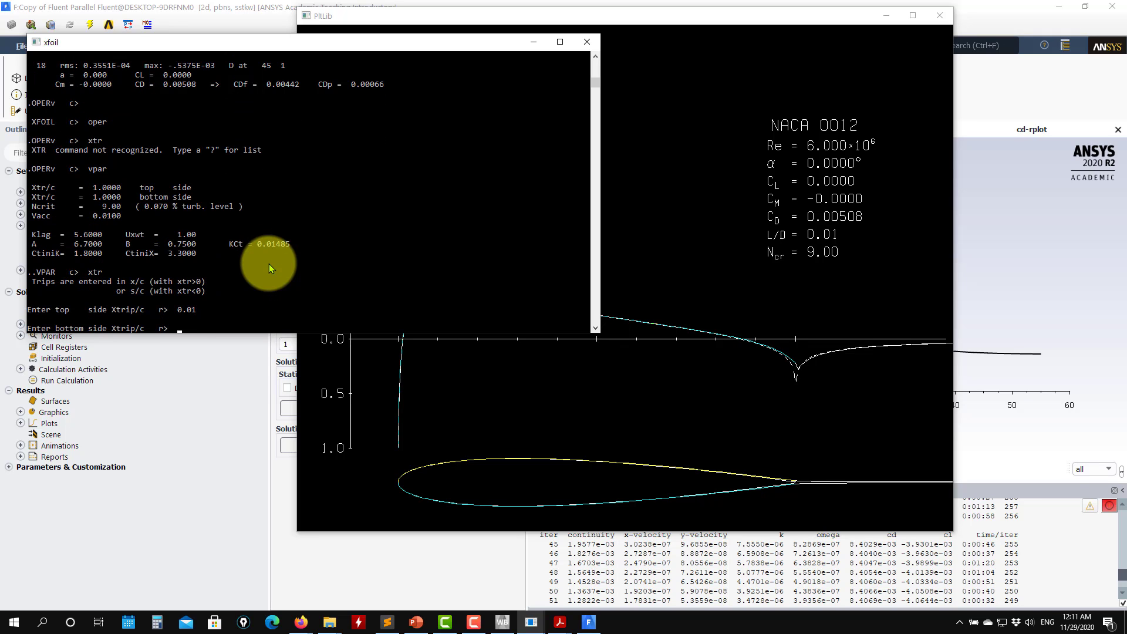
{"action": "type", "text": "0.01"}
{"action": "key", "text": "Return"}
Try to run alfa 0 directly from the vpar mode.
{"action": "type", "text": "alfa"}
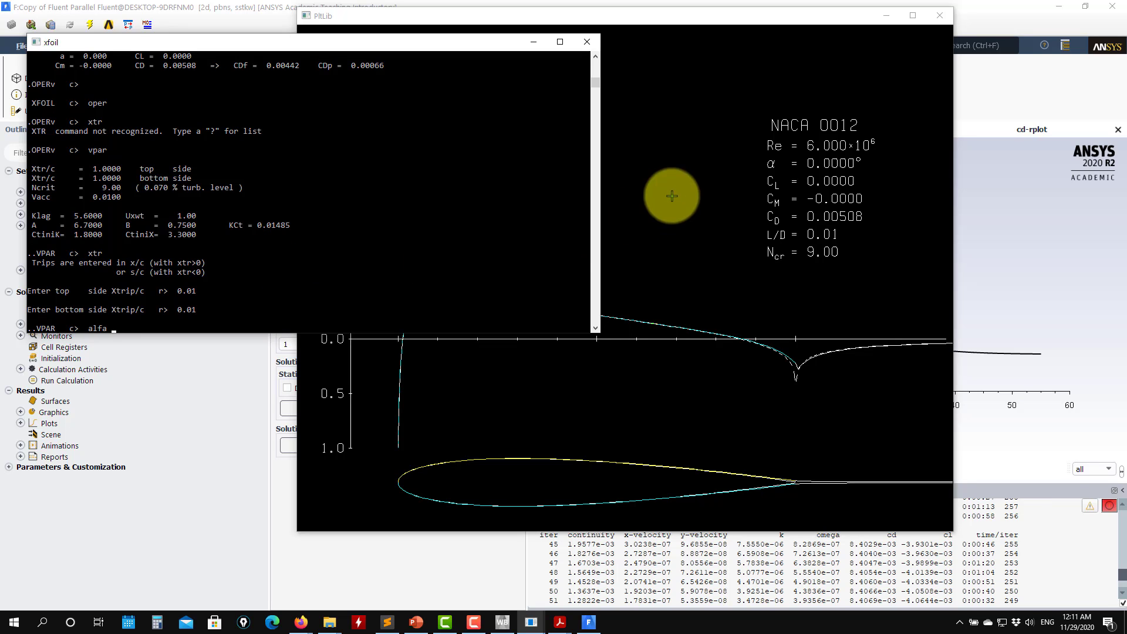
{"action": "left_click", "coordinate": [667, 196]}
{"action": "left_click", "coordinate": [219, 226]}
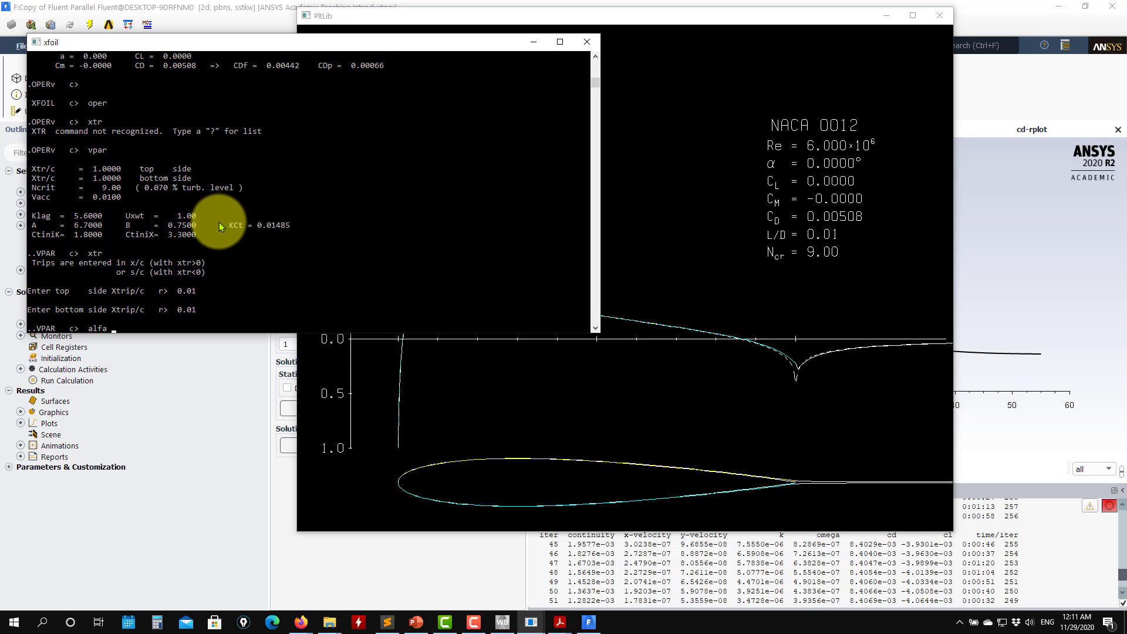
{"action": "type", "text": "0"}
{"action": "key", "text": "Return"}
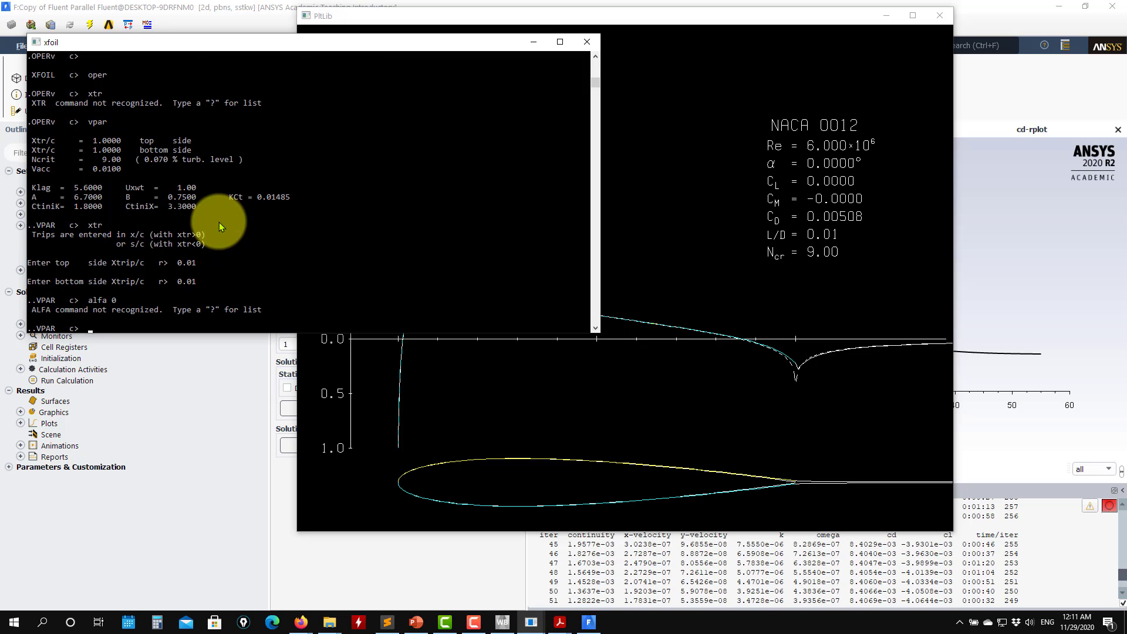
Return to oper mode, solve the airfoil at 0° angle of attack with alfa 0 and bring up the resulting Cp plot.
{"action": "key", "text": "Return"}
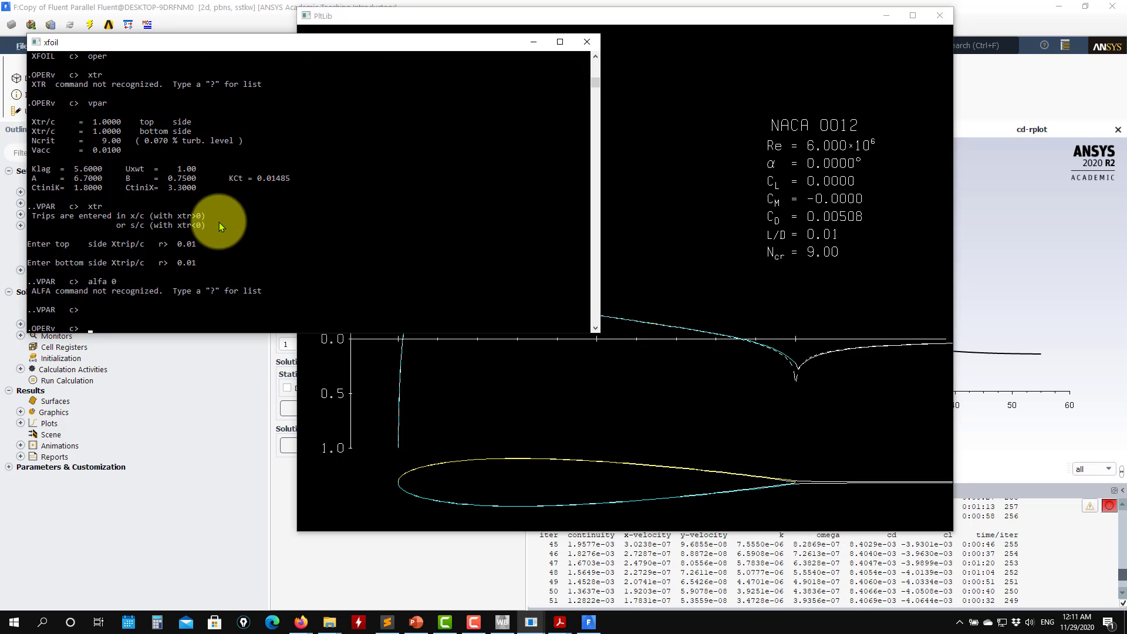
{"action": "type", "text": "alfa 0"}
{"action": "key", "text": "Return"}
{"action": "left_click", "coordinate": [787, 126]}
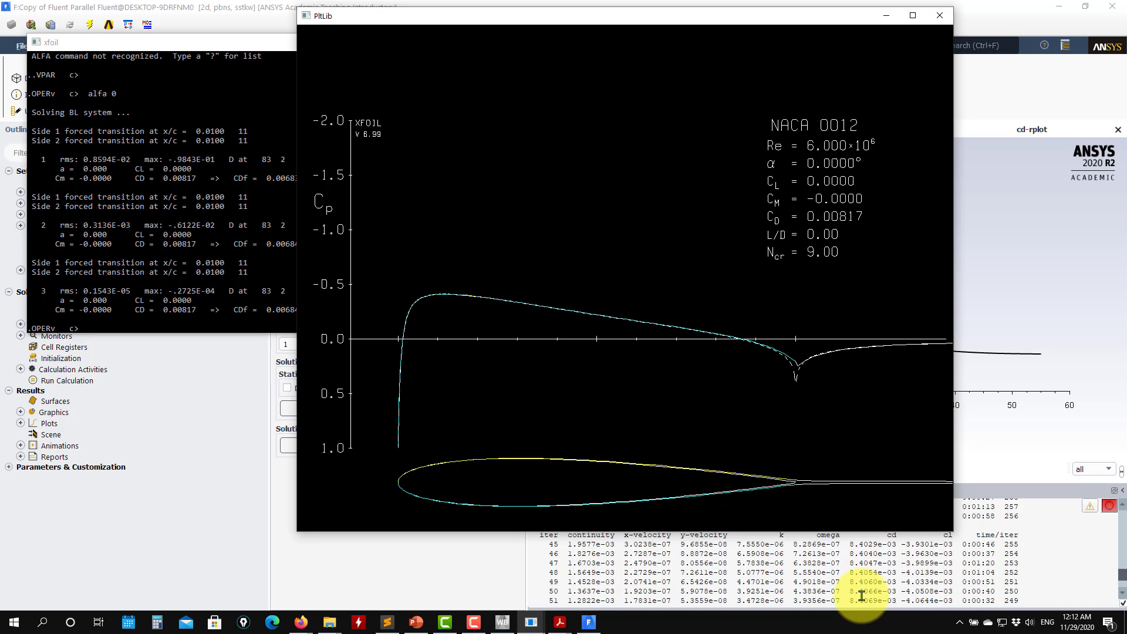
Minimize the XFOIL console and its plot window to get back to Fluent.
{"action": "left_click", "coordinate": [288, 137]}
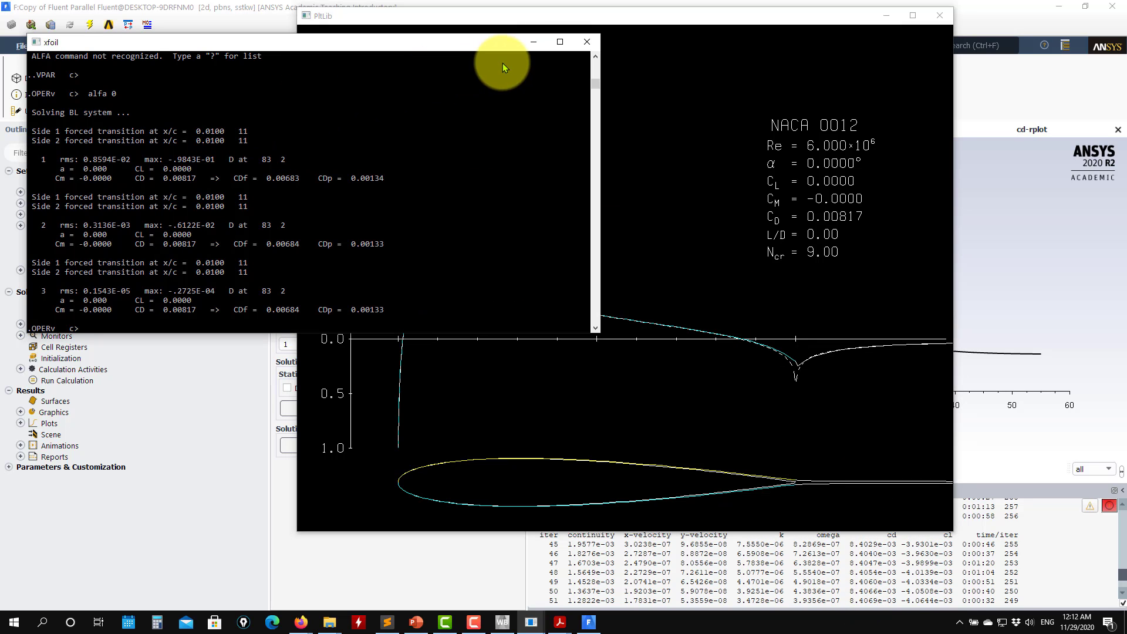
{"action": "left_click", "coordinate": [530, 47]}
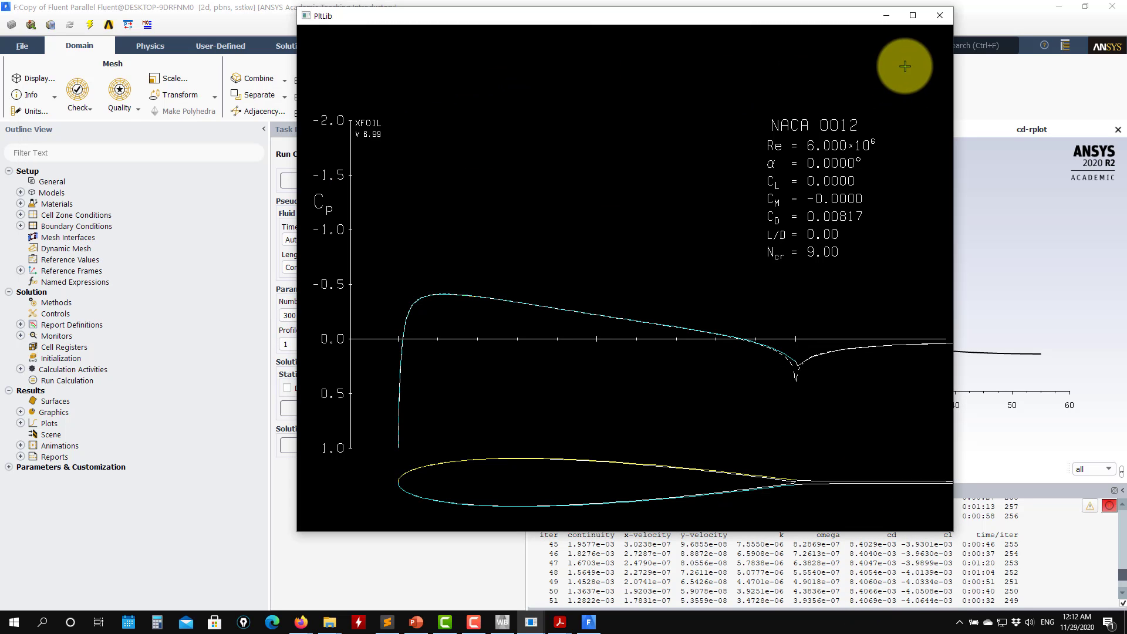
{"action": "left_click", "coordinate": [885, 17]}
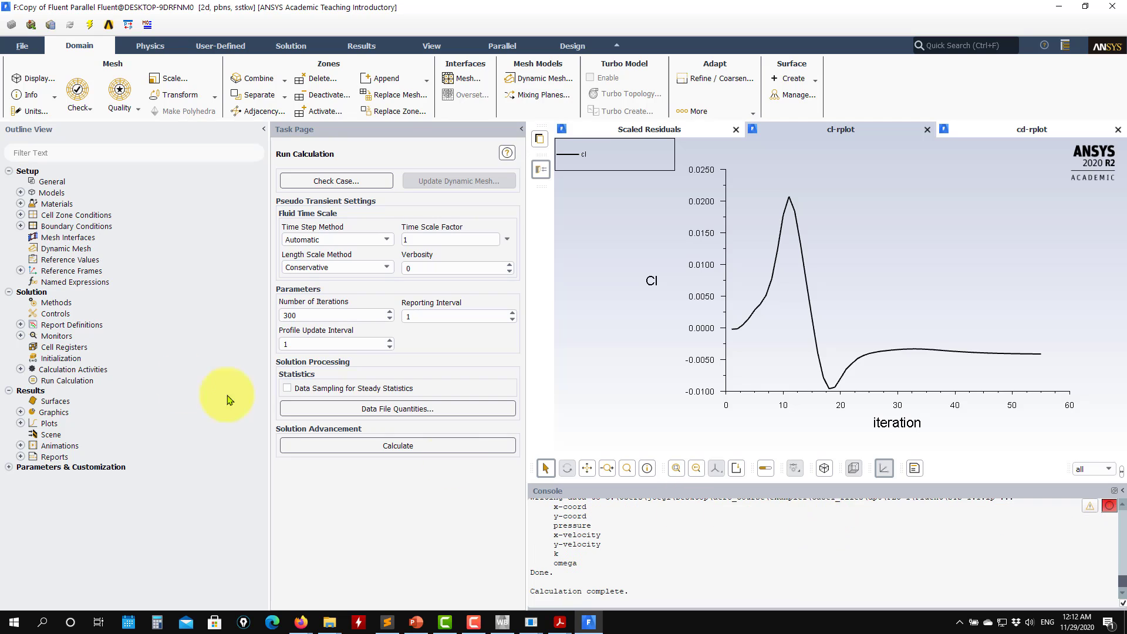
Create and display a filled static pressure contour, contour-1, and examine the field around the airfoil.
{"action": "left_click", "coordinate": [21, 413]}
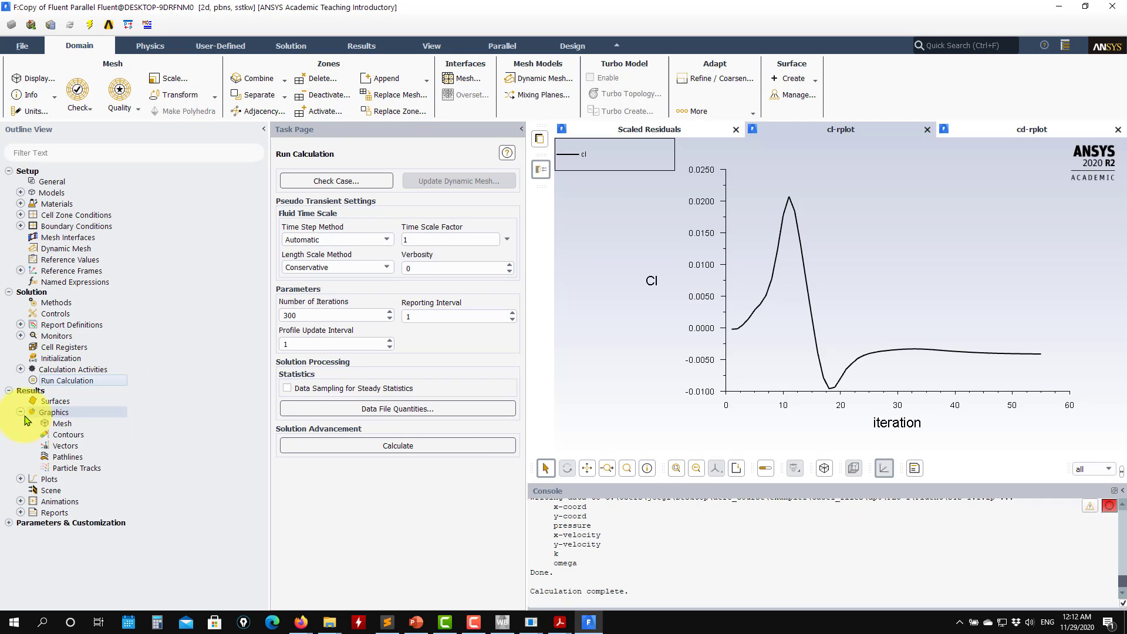
{"action": "double_click", "coordinate": [67, 435]}
{"action": "left_click", "coordinate": [370, 574]}
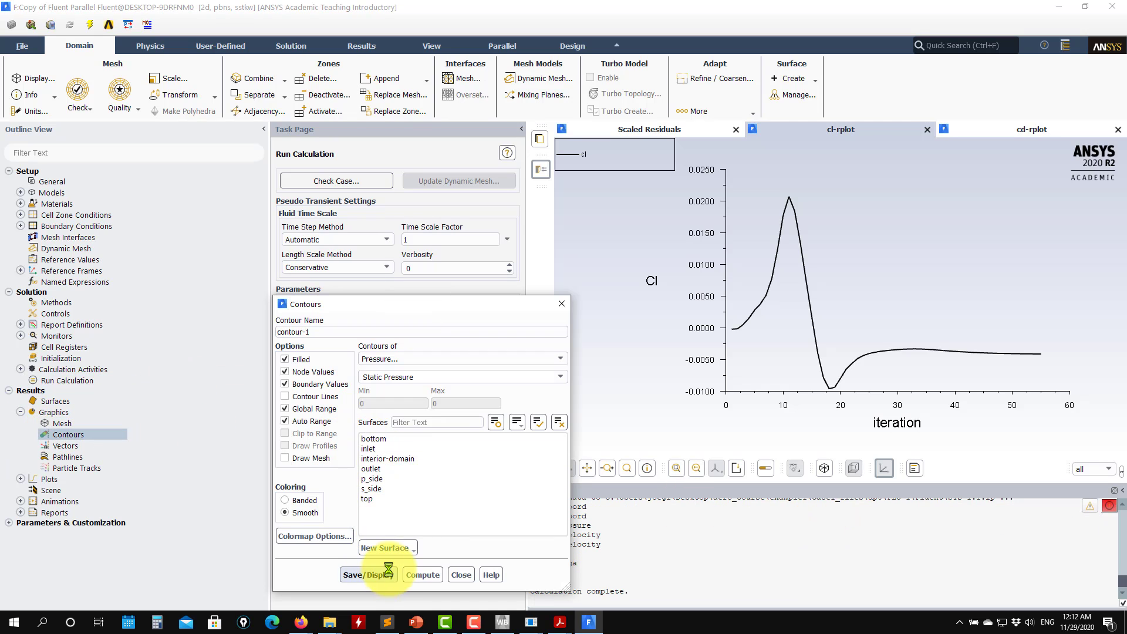
{"action": "scroll", "coordinate": [859, 240], "scroll_direction": "up", "scroll_amount": 5}
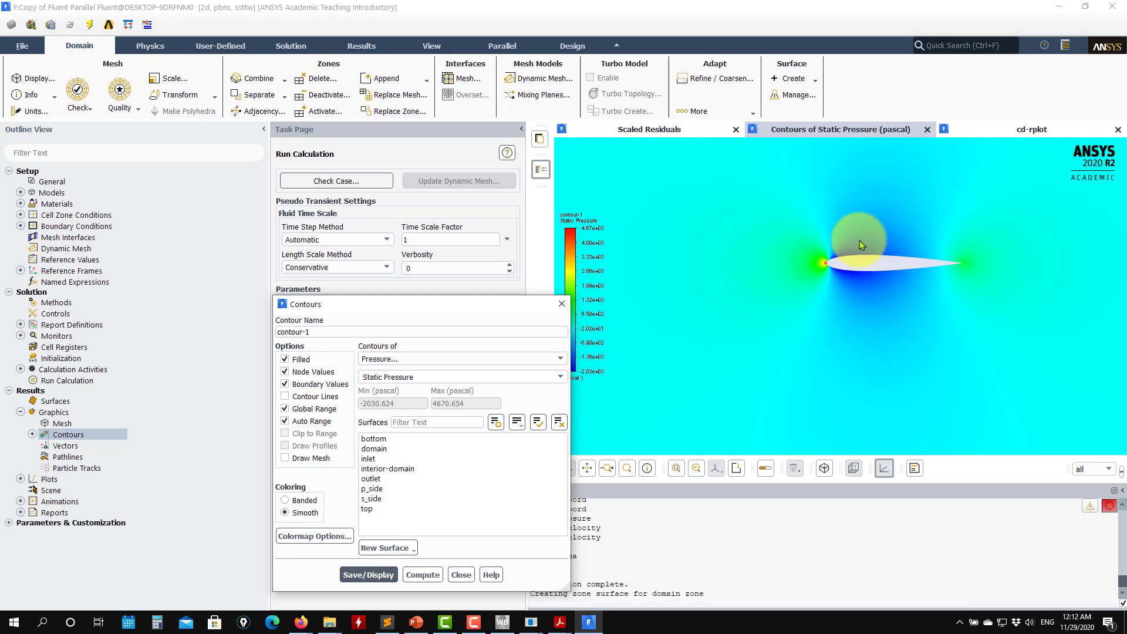
{"action": "scroll", "coordinate": [848, 246], "scroll_direction": "down", "scroll_amount": 2}
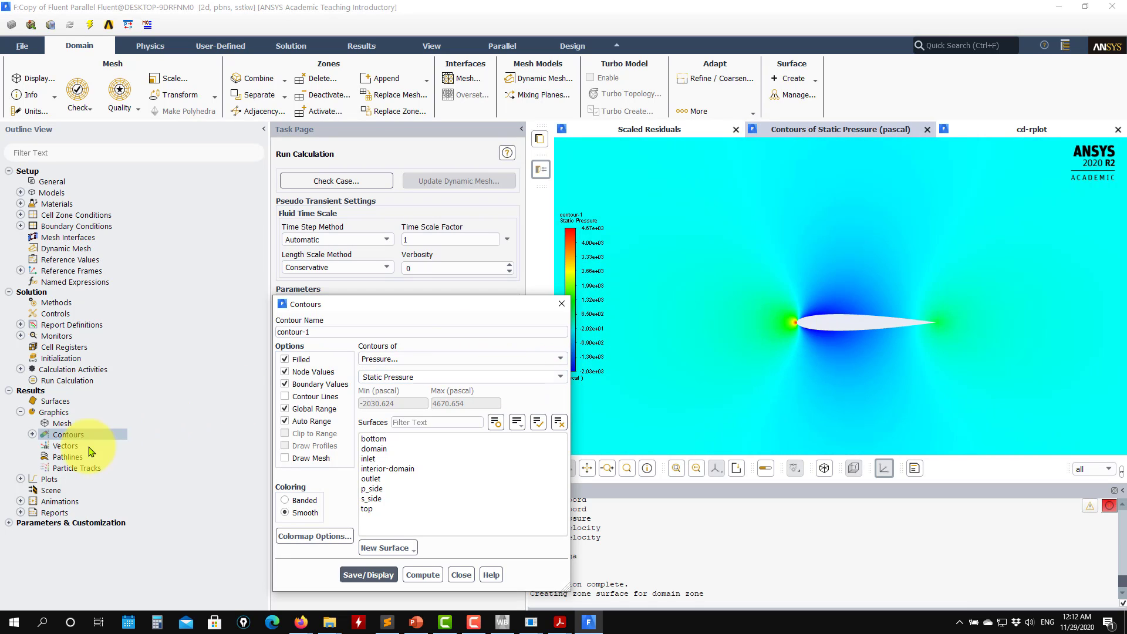
Create an XY plot of static pressure along the p_side and s_side surfaces.
{"action": "left_click", "coordinate": [24, 480]}
{"action": "left_click", "coordinate": [21, 480]}
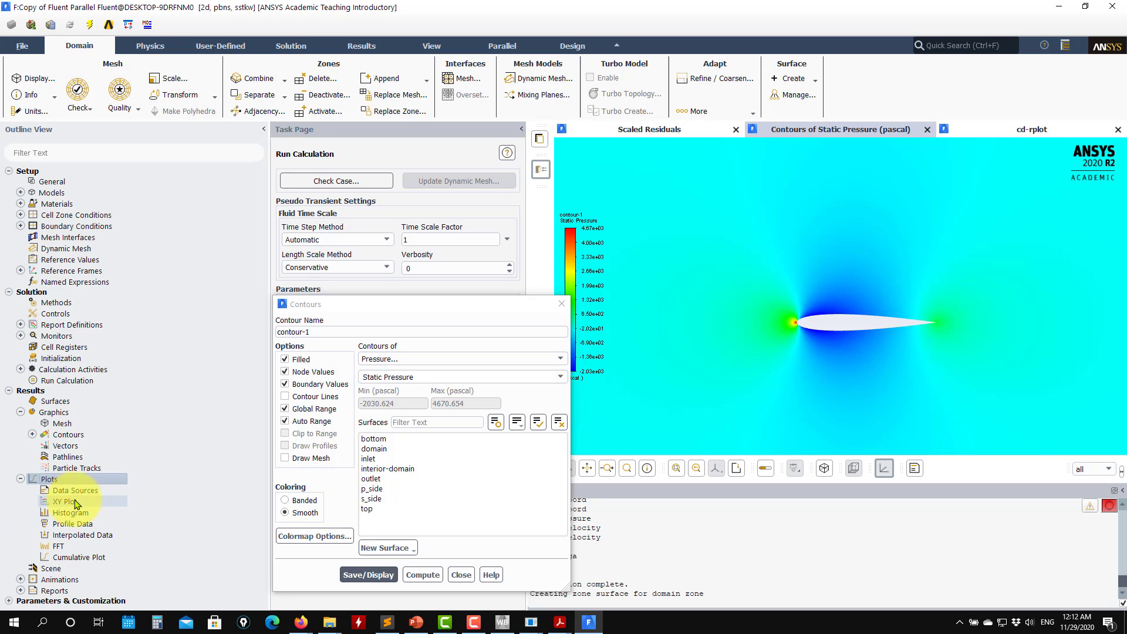
{"action": "double_click", "coordinate": [88, 503]}
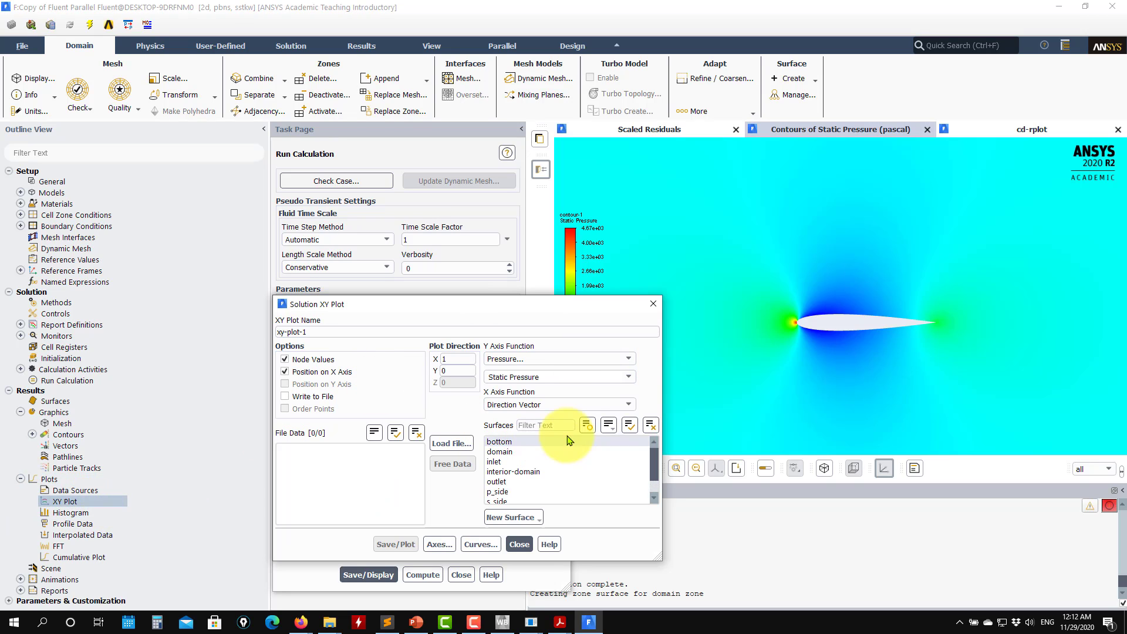
{"action": "left_click", "coordinate": [505, 492]}
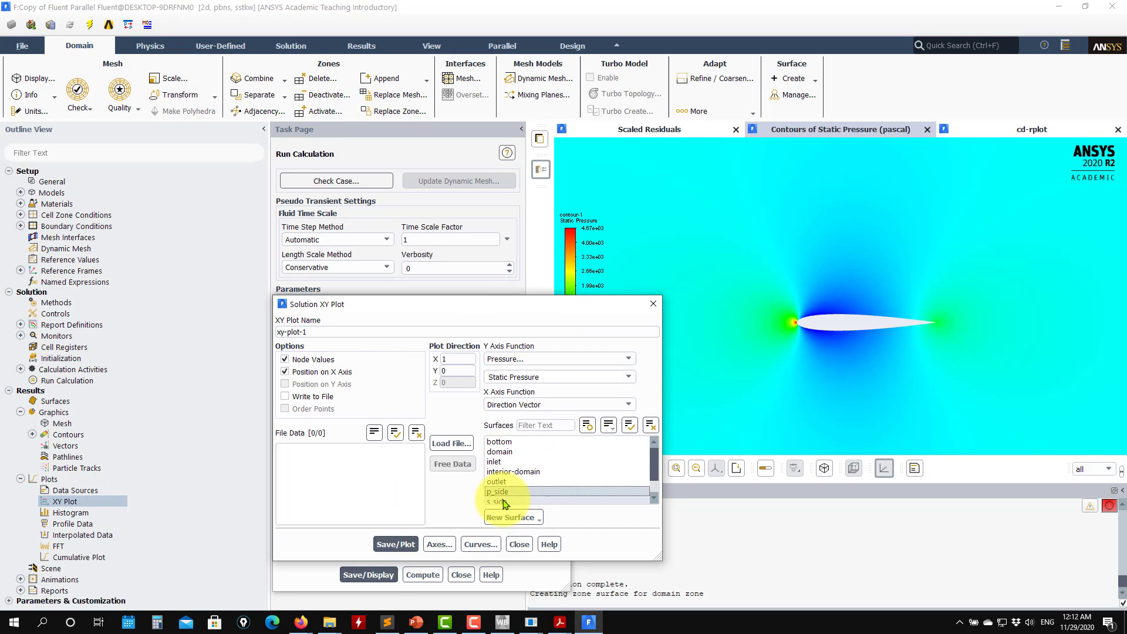
{"action": "left_click", "coordinate": [505, 501]}
{"action": "left_click", "coordinate": [396, 544]}
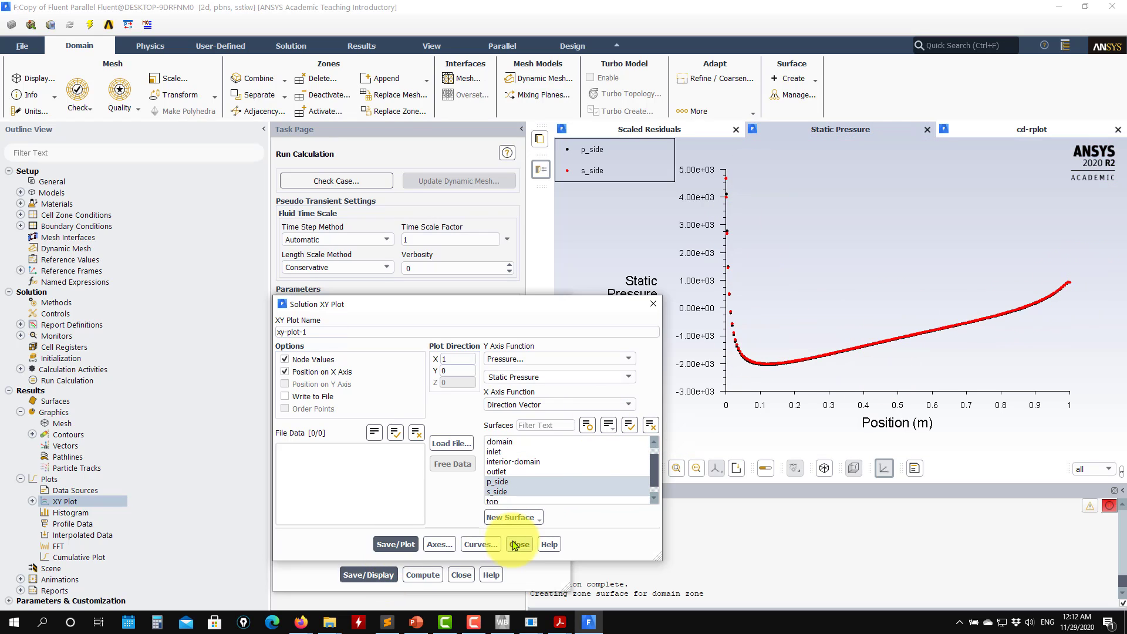
Change the XY plot's Y axis function to Turbulence, Wall Yplus, plot it for both airfoil sides and close the plot and contour dialogs.
{"action": "left_click", "coordinate": [626, 359]}
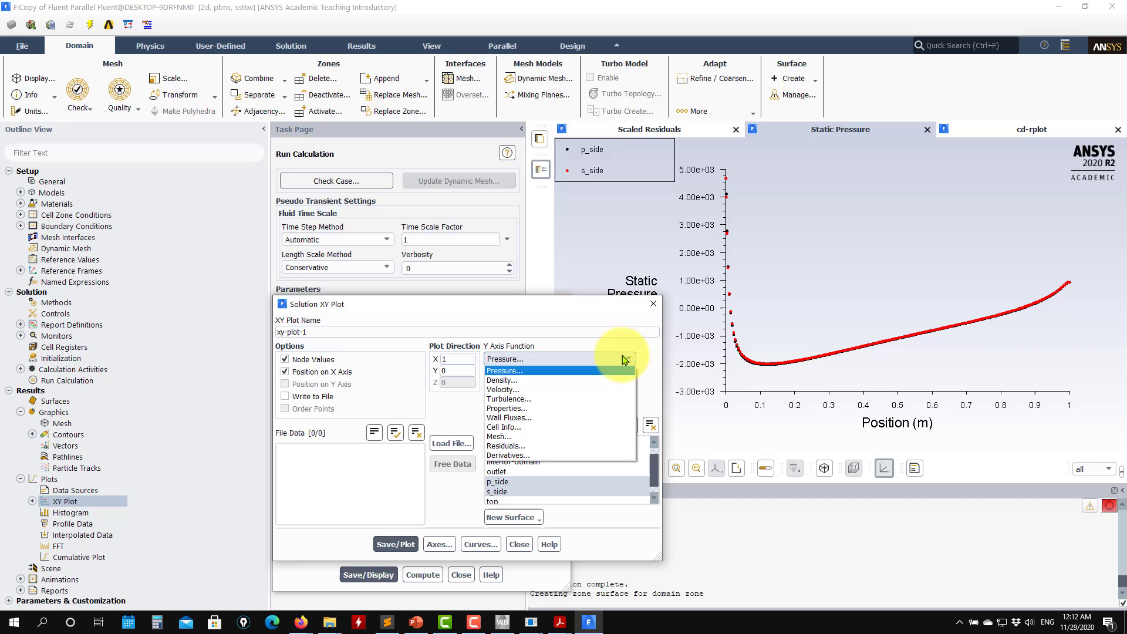
{"action": "left_click", "coordinate": [547, 399]}
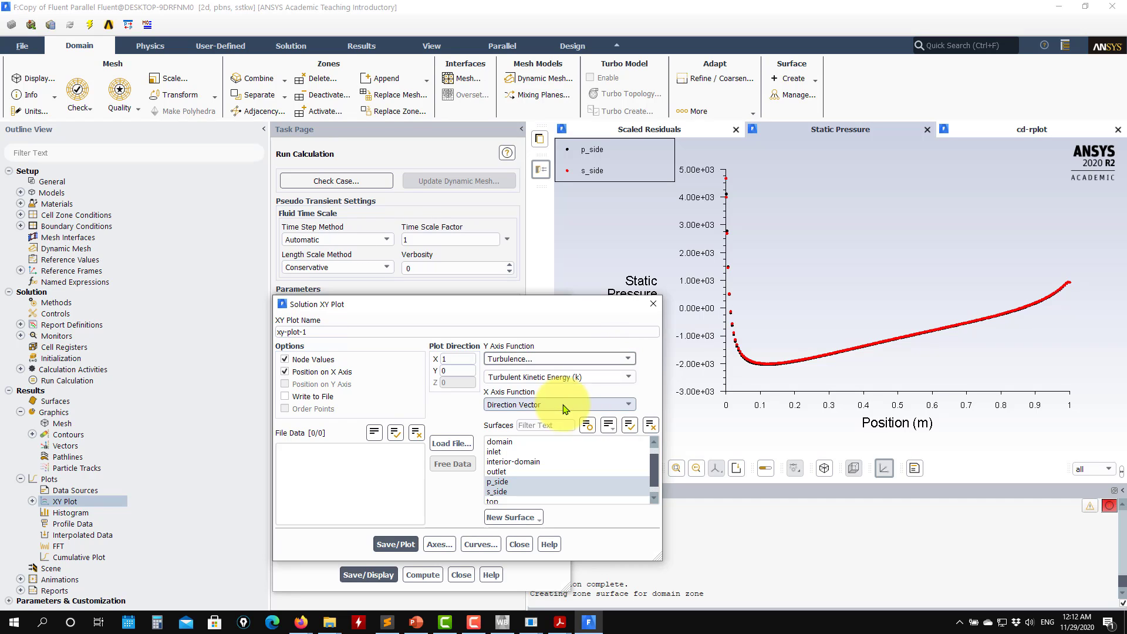
{"action": "left_click", "coordinate": [627, 376]}
{"action": "left_click", "coordinate": [521, 473]}
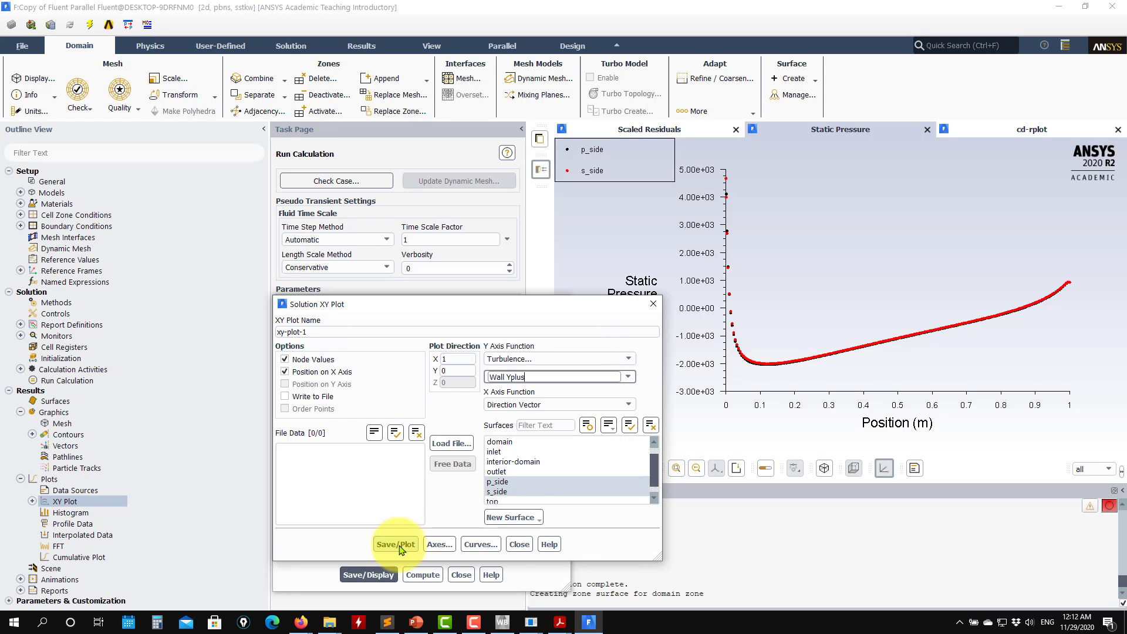
{"action": "left_click", "coordinate": [395, 544]}
{"action": "left_click", "coordinate": [519, 545]}
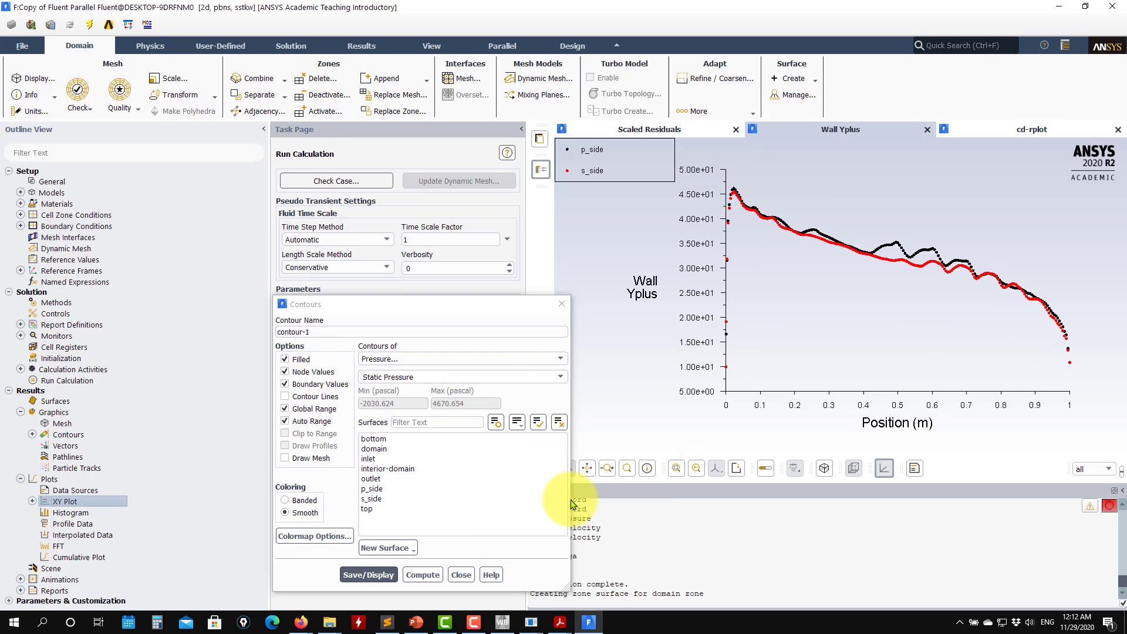
{"action": "left_click", "coordinate": [461, 575]}
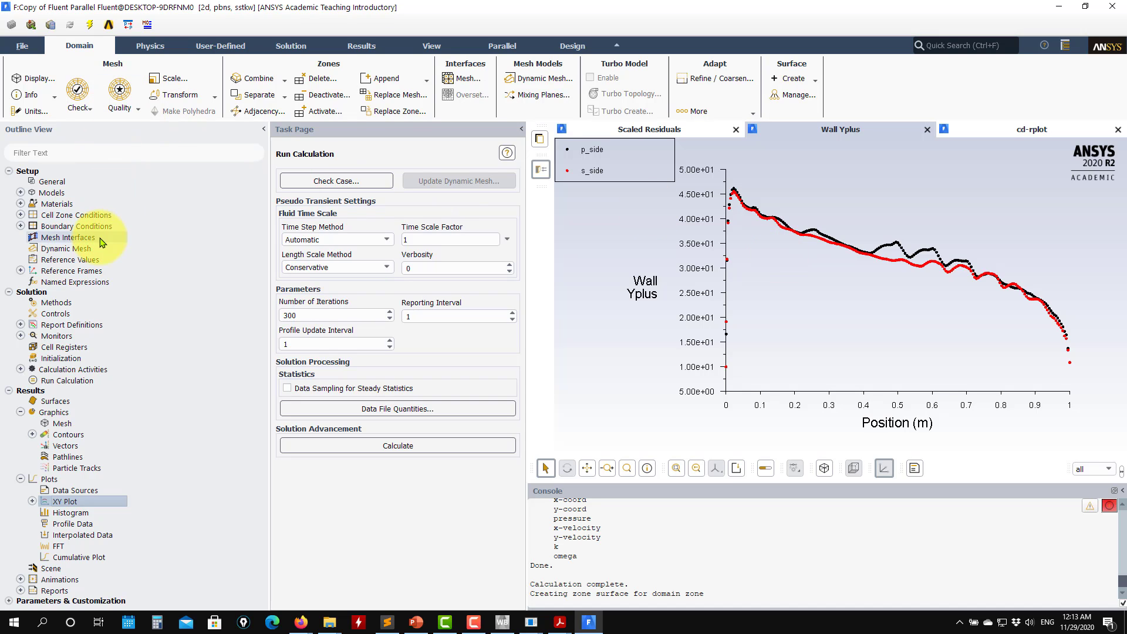
Look over the model setup, and exit Fluent using the settings changes for the current calculation only.
{"action": "left_click", "coordinate": [20, 192]}
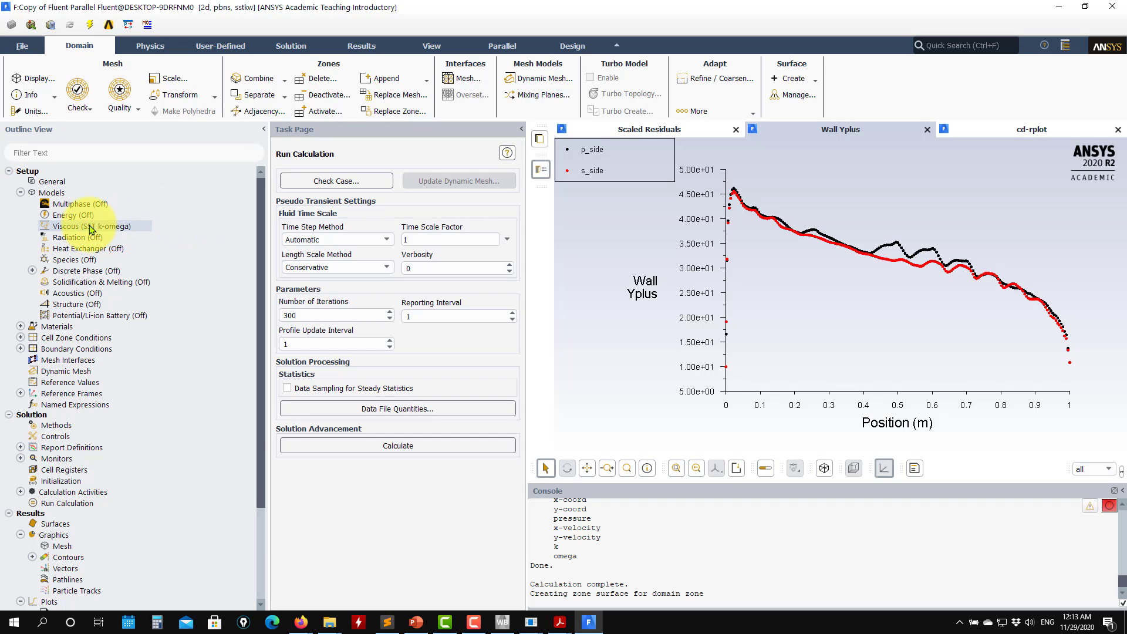
{"action": "scroll", "coordinate": [92, 232], "scroll_direction": "down", "scroll_amount": 4}
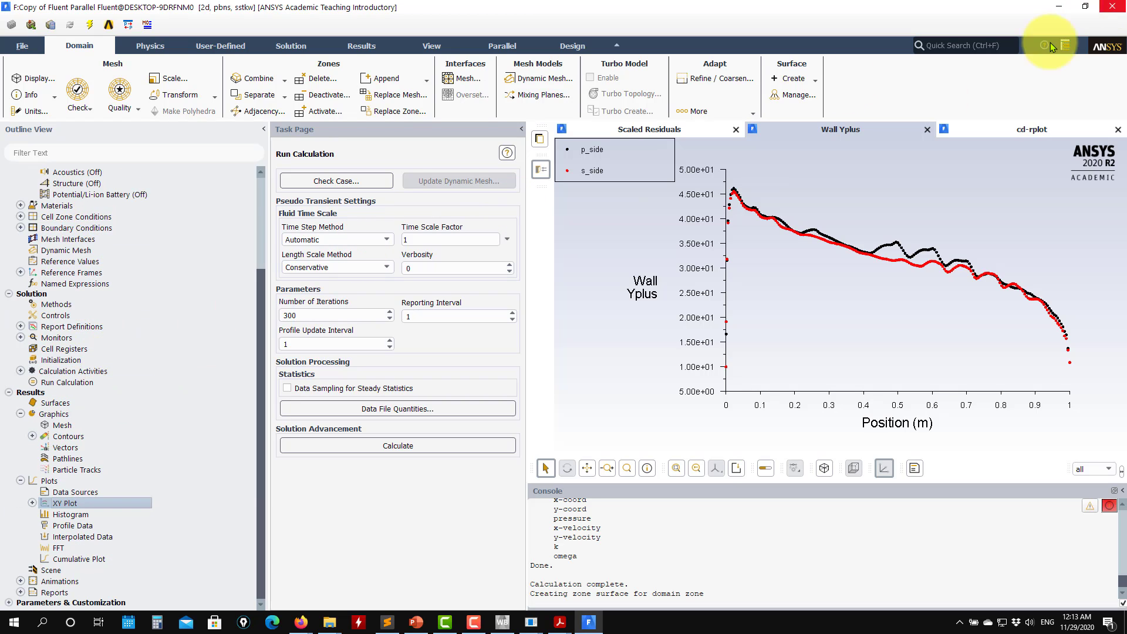
{"action": "left_click", "coordinate": [1112, 7]}
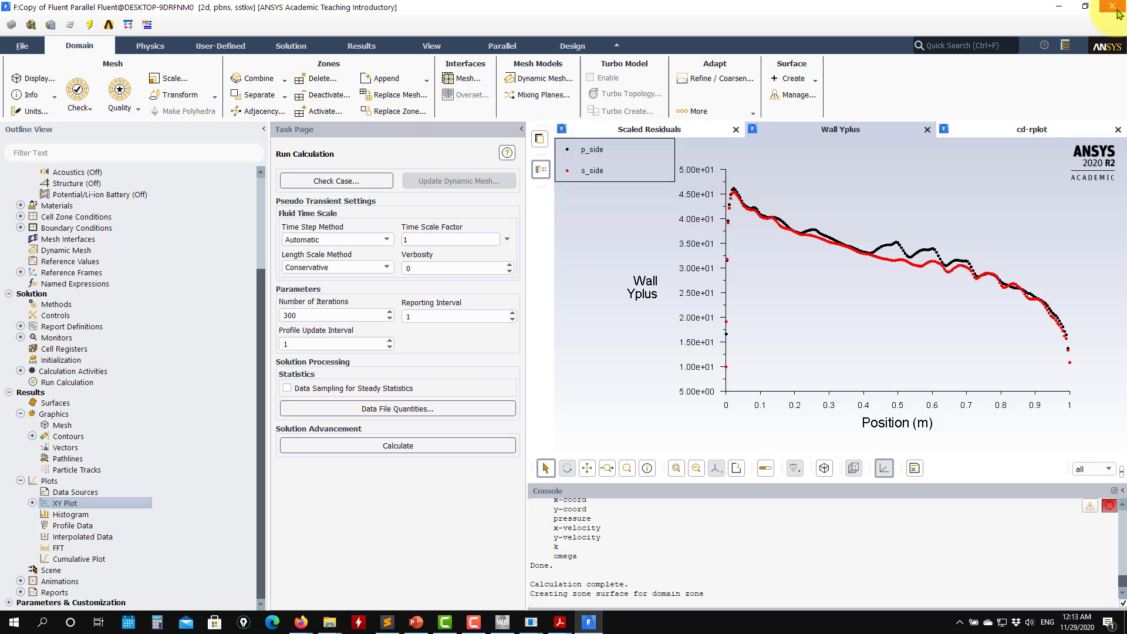
{"action": "left_click", "coordinate": [566, 326]}
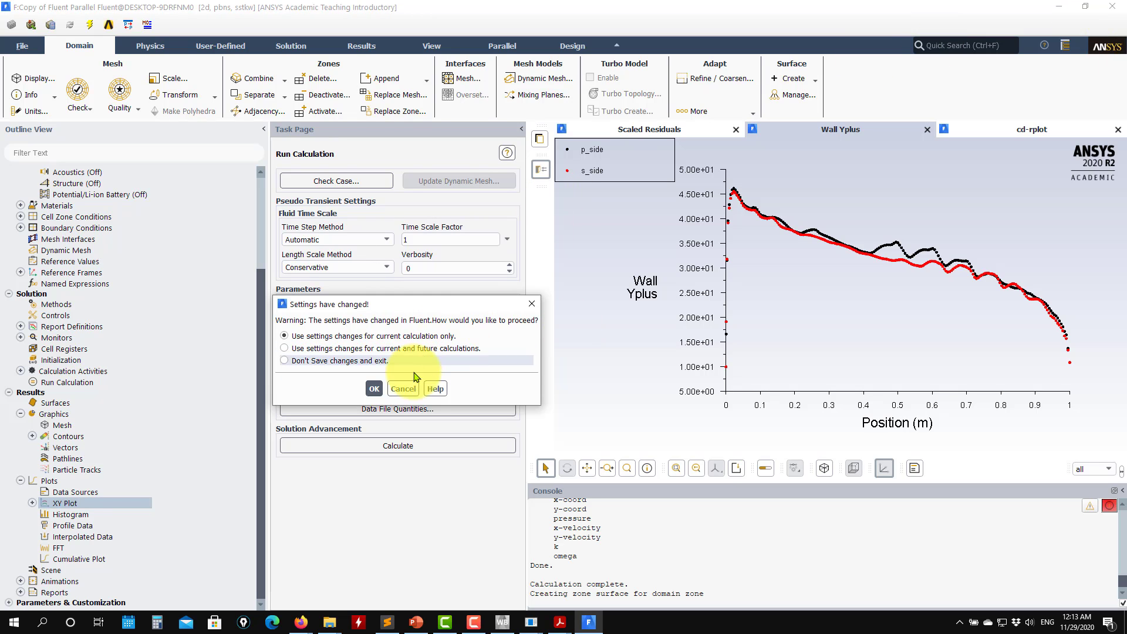
{"action": "left_click", "coordinate": [374, 389]}
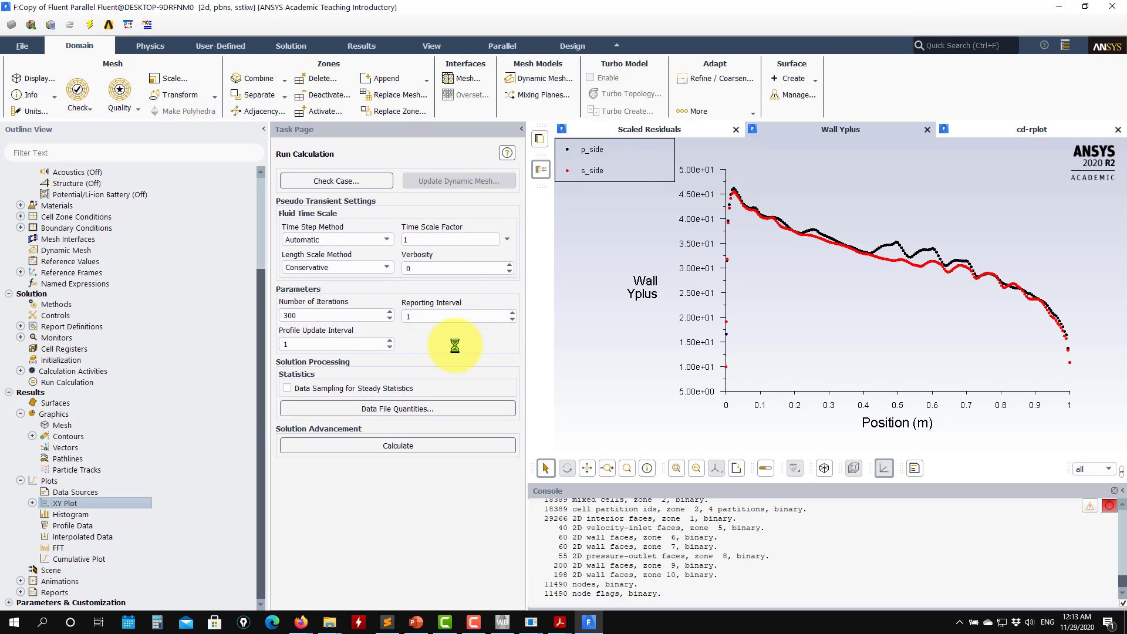